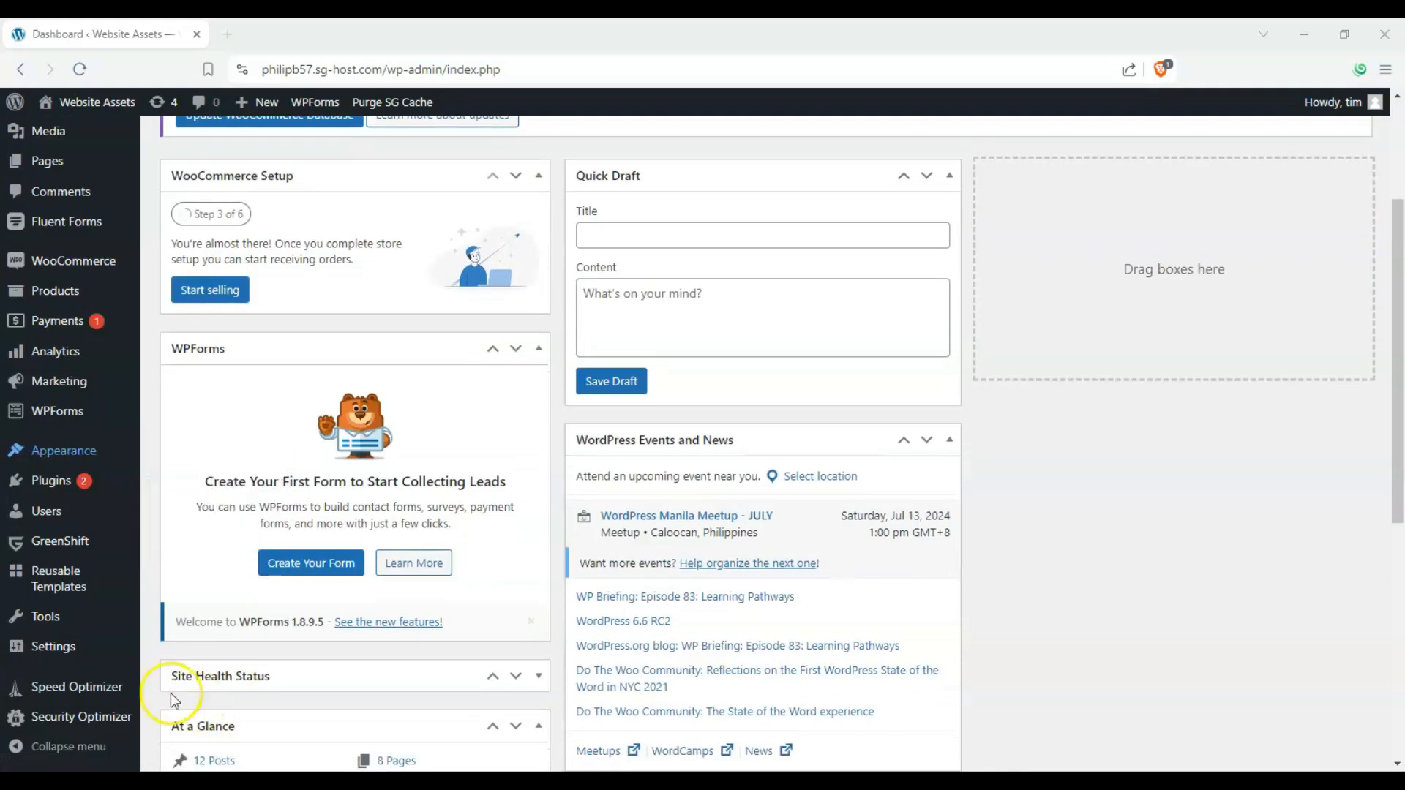
- Open the installed themes page and check which theme is active
{"action": "mouse_move", "coordinate": [86, 464]}
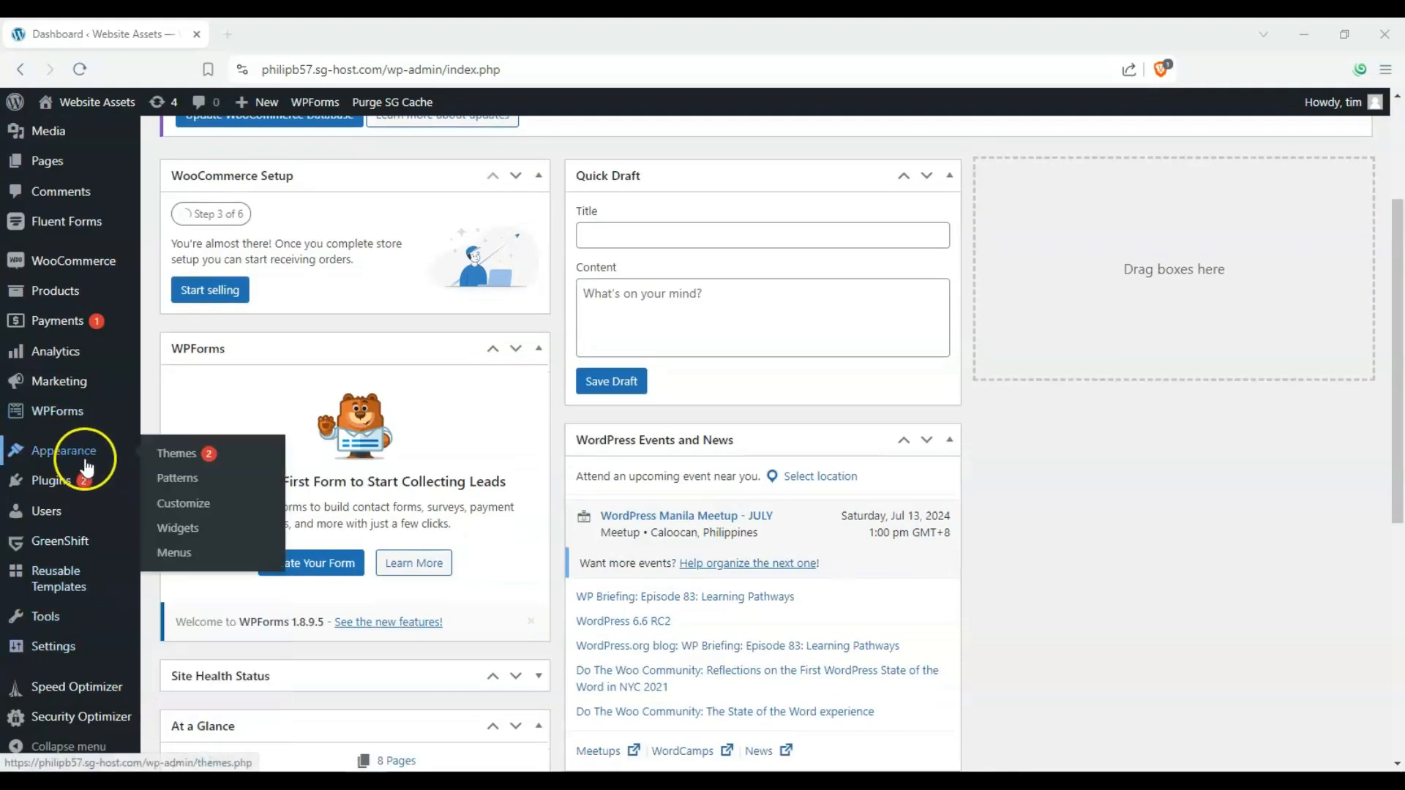
{"action": "left_click", "coordinate": [174, 455]}
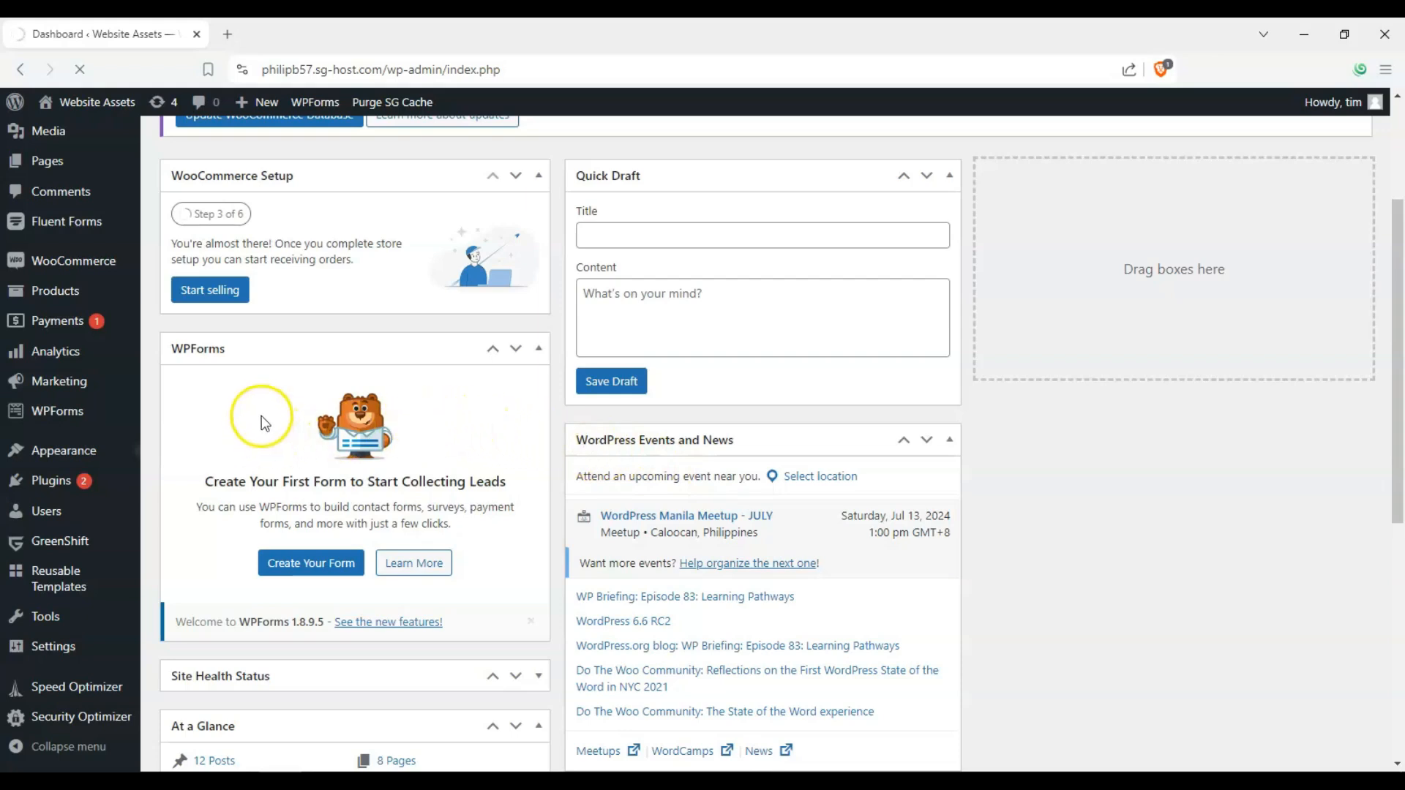
{"action": "scroll", "coordinate": [251, 355], "scroll_direction": "up", "scroll_amount": 1}
{"action": "scroll", "coordinate": [252, 356], "scroll_direction": "up", "scroll_amount": 1}
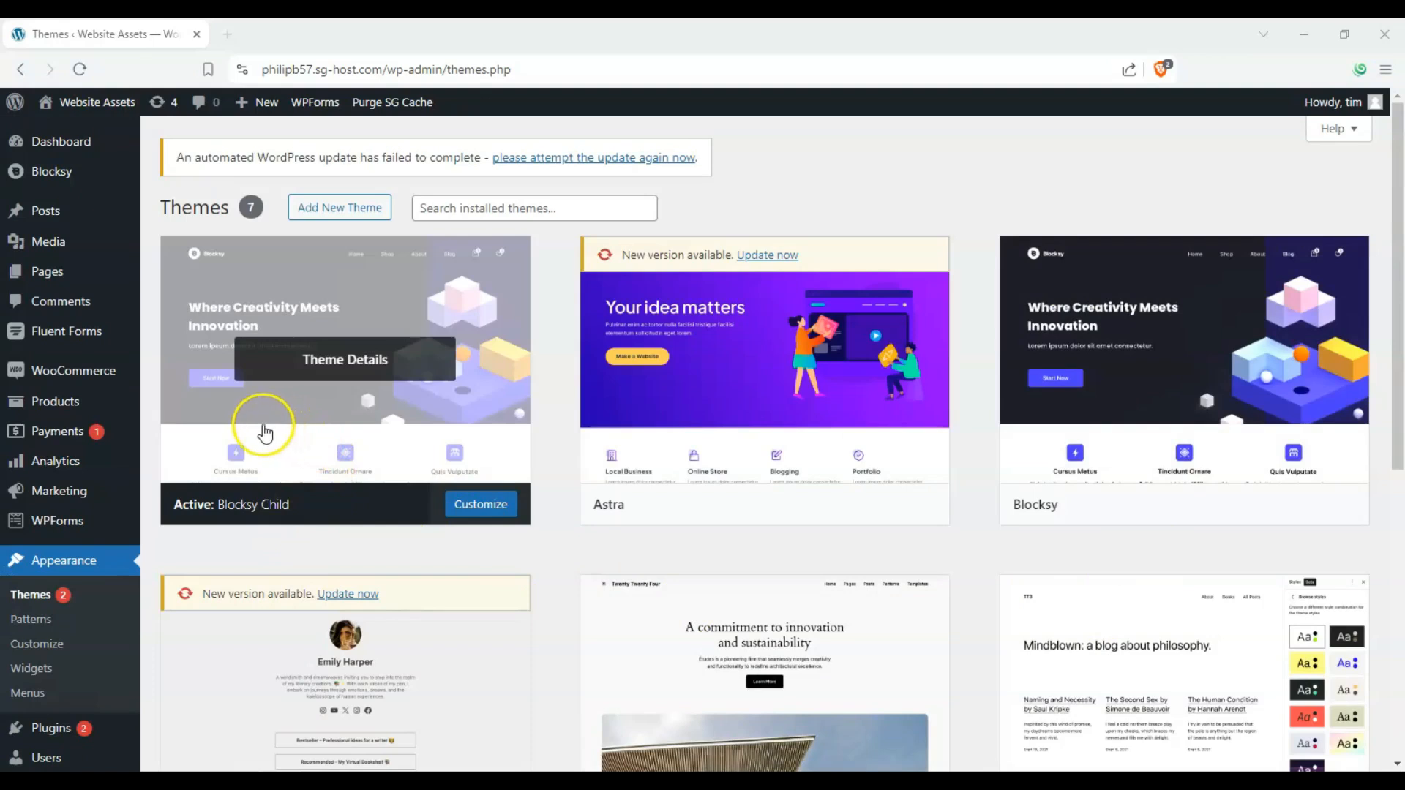
- Open the installed plugins list and check the Blocksy Companion and Blocksy Companion (Premium) entries
{"action": "scroll", "coordinate": [81, 584], "scroll_direction": "down", "scroll_amount": 2}
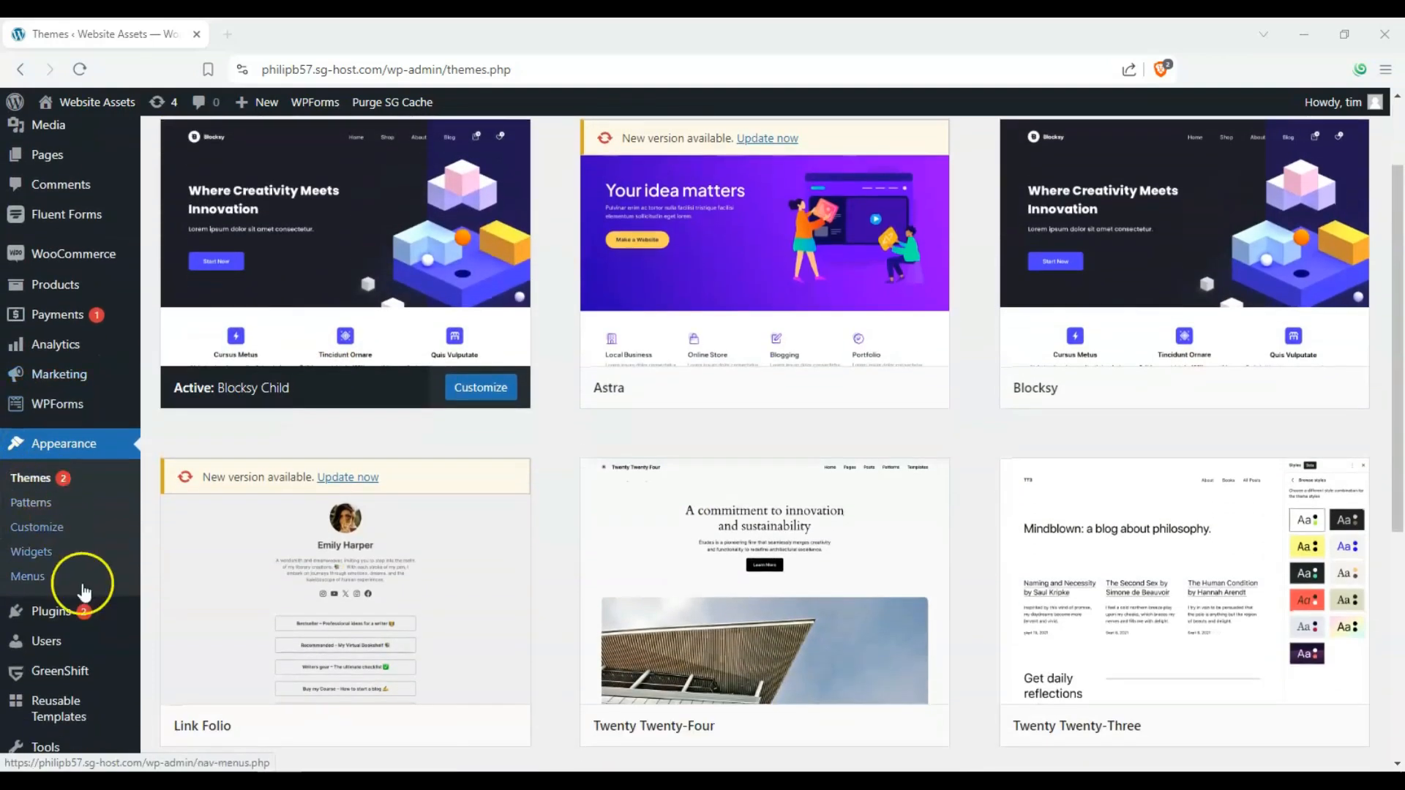
{"action": "mouse_move", "coordinate": [85, 617]}
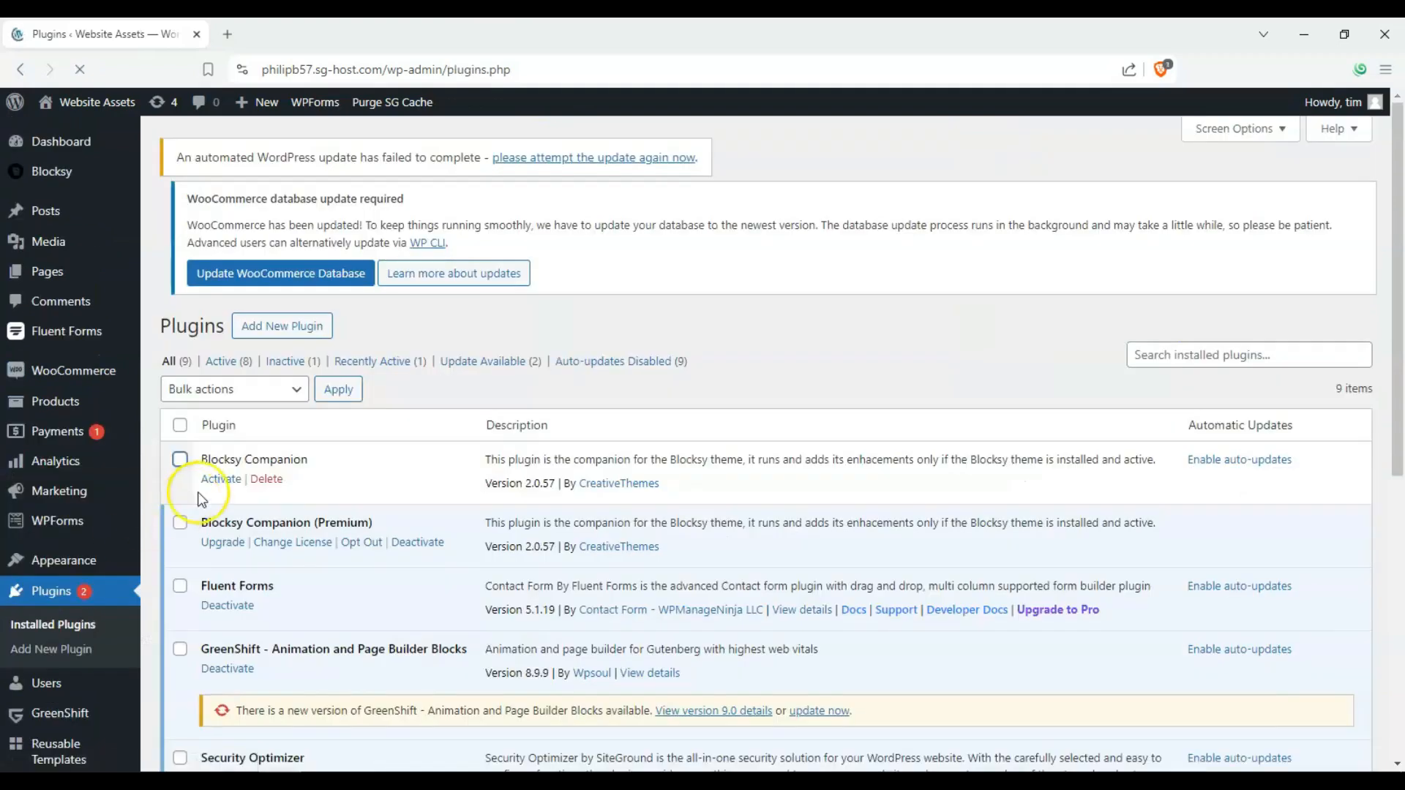
{"action": "left_click_drag", "start_coordinate": [311, 473], "coordinate": [310, 474]}
{"action": "scroll", "coordinate": [299, 525], "scroll_direction": "down", "scroll_amount": 1}
{"action": "scroll", "coordinate": [275, 495], "scroll_direction": "down", "scroll_amount": 7}
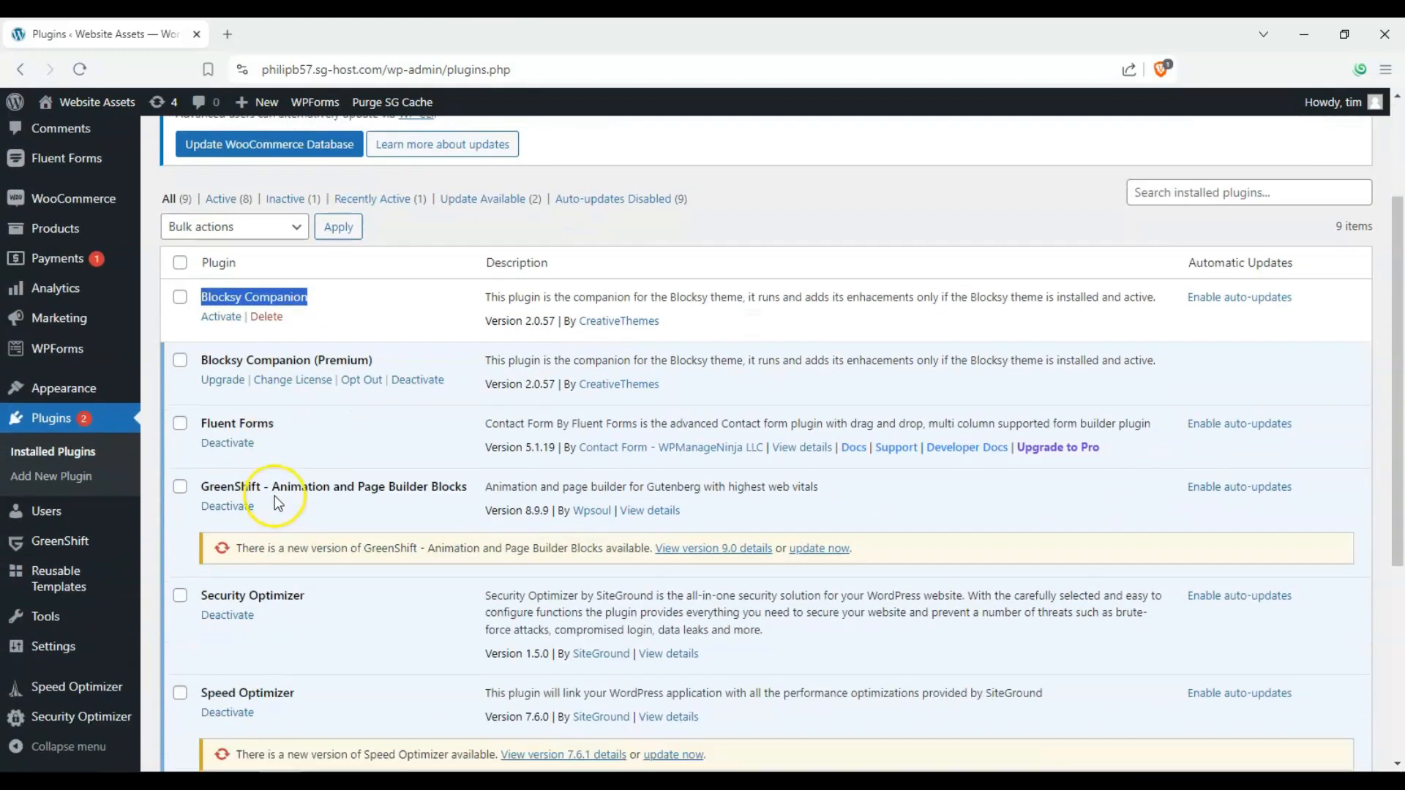
{"action": "scroll", "coordinate": [264, 483], "scroll_direction": "up", "scroll_amount": 5}
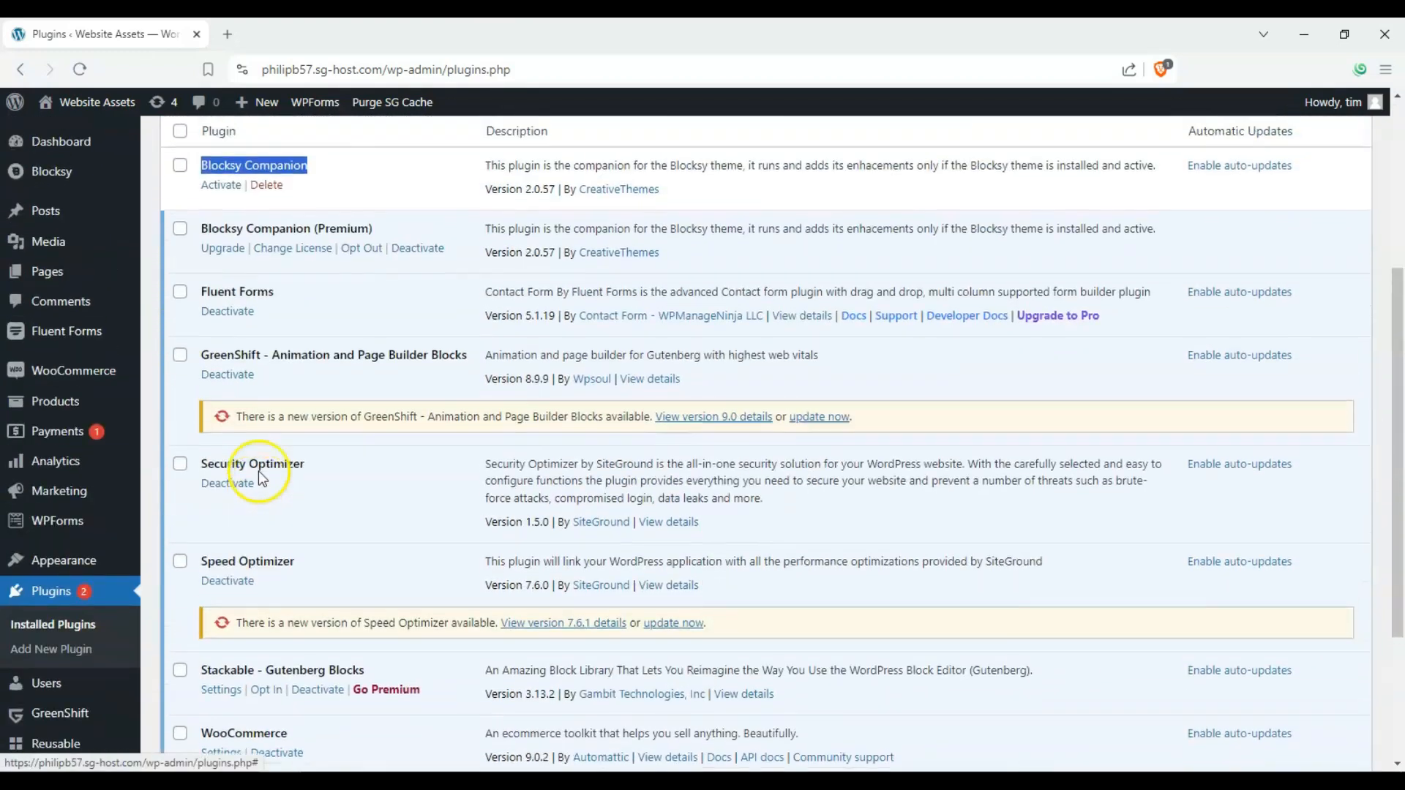
{"action": "left_click_drag", "start_coordinate": [237, 390], "coordinate": [312, 394]}
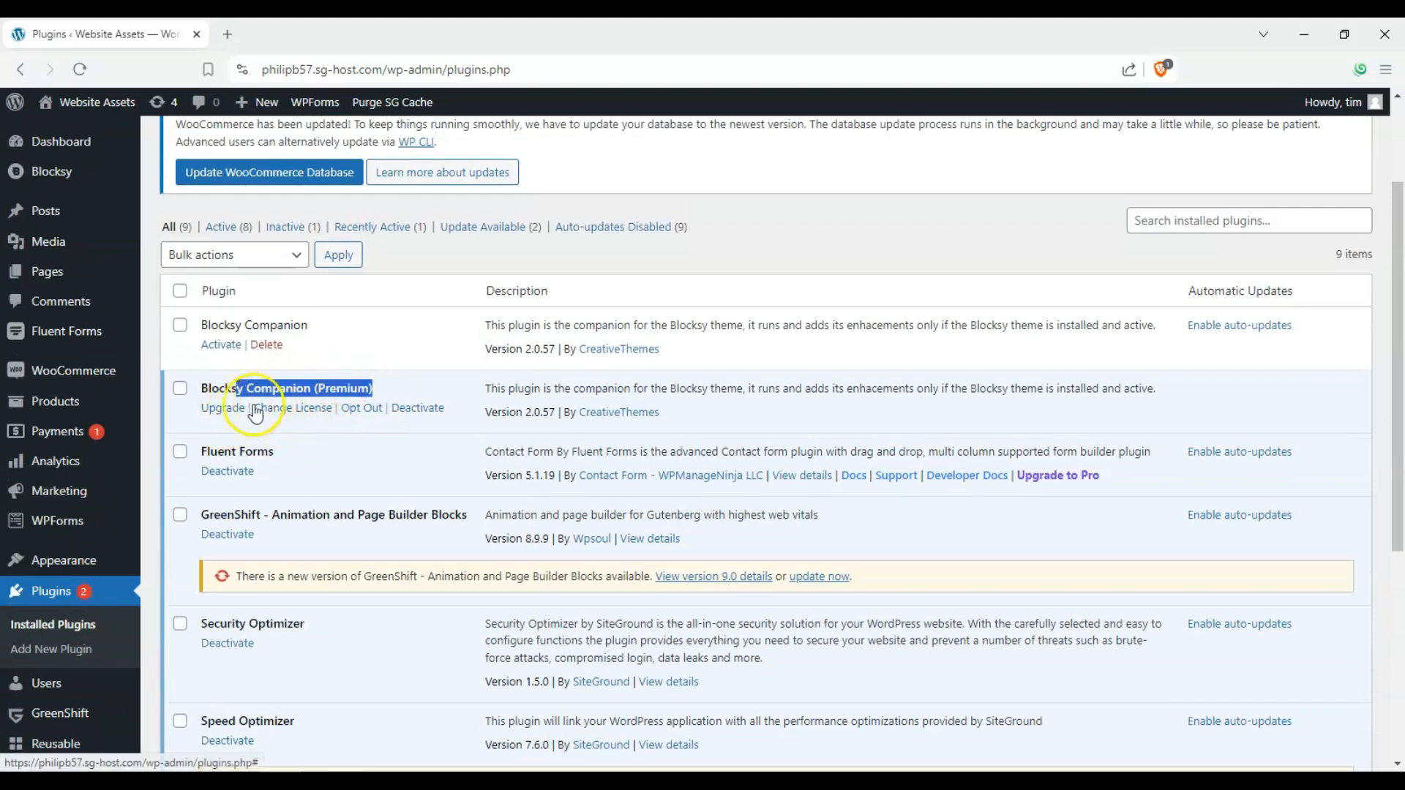
{"action": "scroll", "coordinate": [220, 439], "scroll_direction": "up", "scroll_amount": 2}
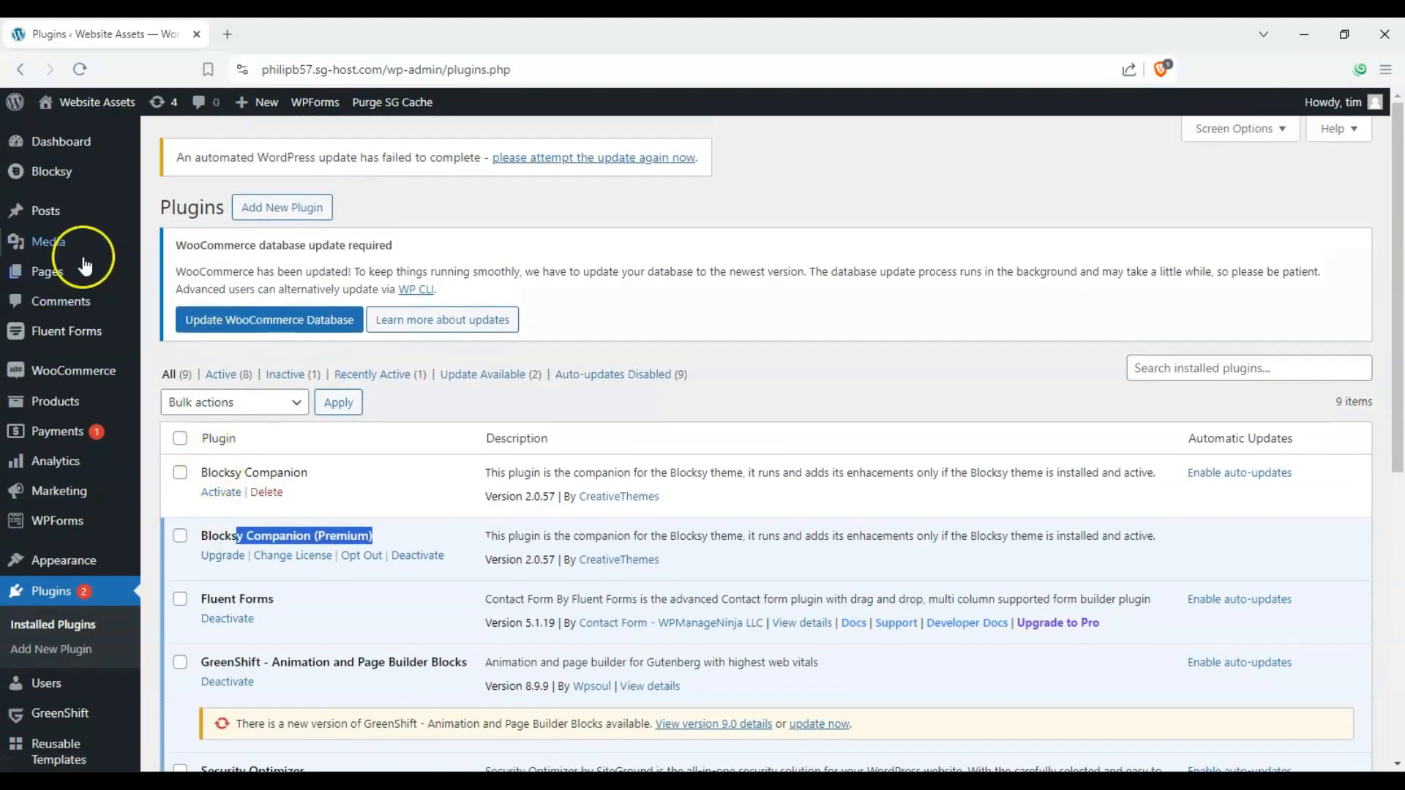
- Open the Starter Sites library of the Blocksy theme
{"action": "left_click", "coordinate": [54, 175]}
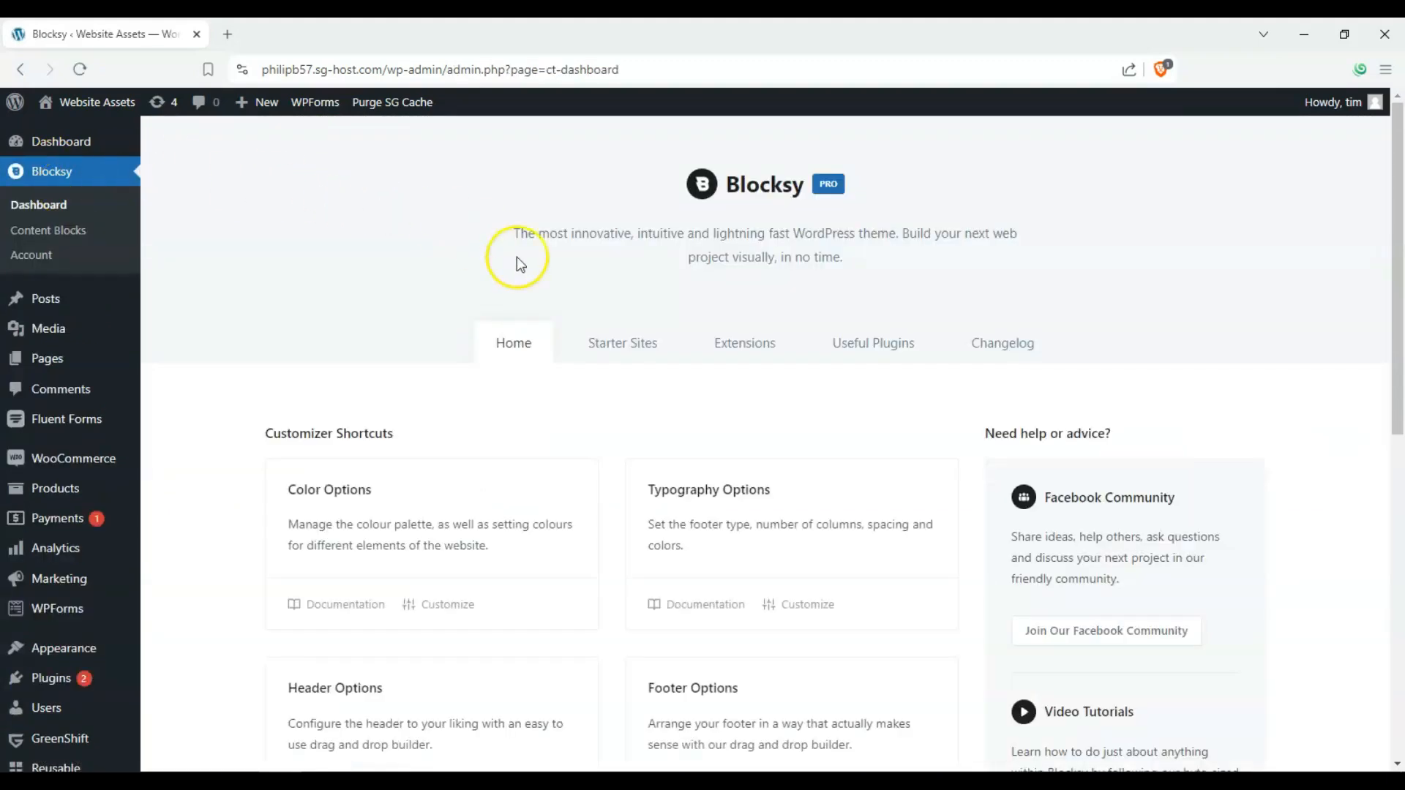
{"action": "left_click", "coordinate": [607, 356]}
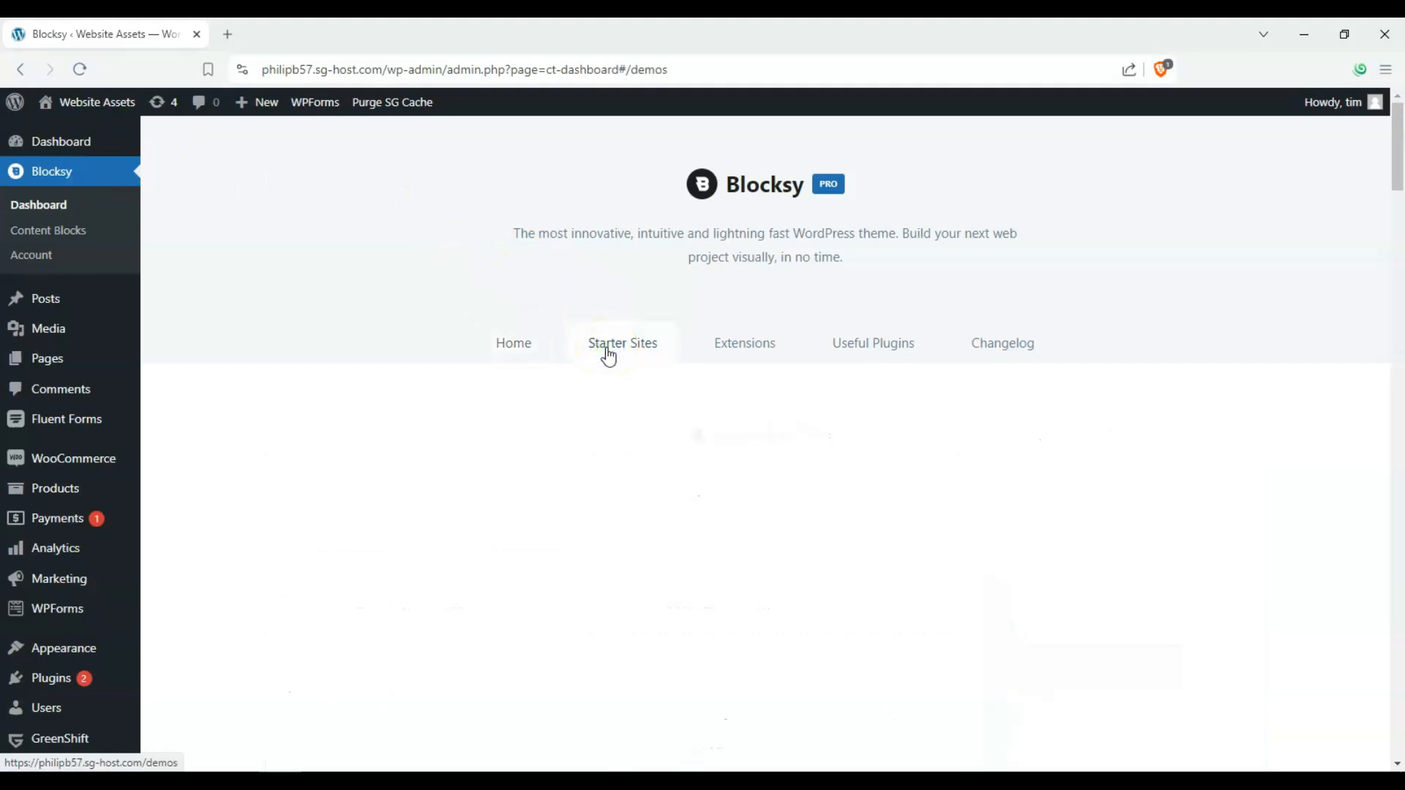
{"action": "scroll", "coordinate": [448, 366], "scroll_direction": "down", "scroll_amount": 6}
{"action": "scroll", "coordinate": [301, 354], "scroll_direction": "up", "scroll_amount": 5}
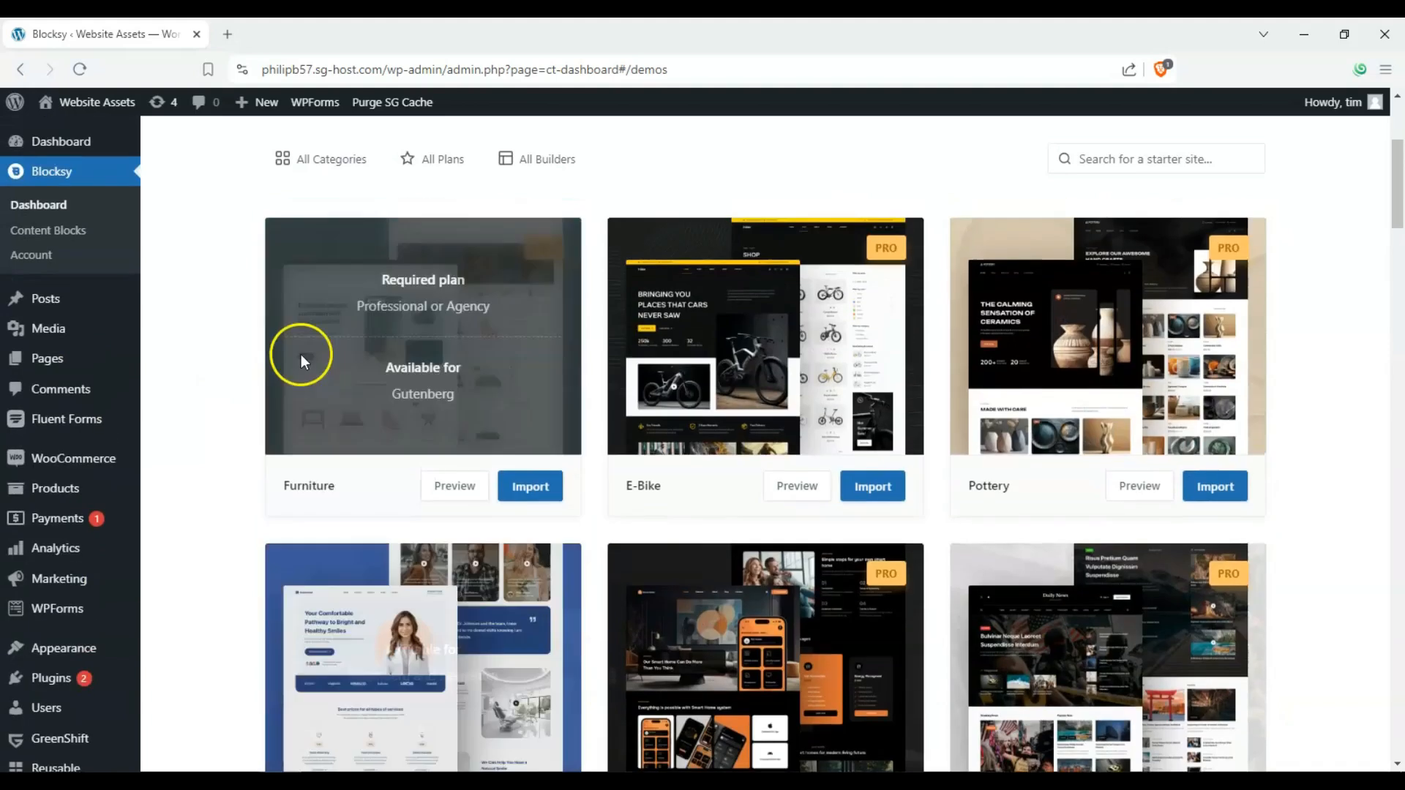
- Filter the starter sites by the Blog category and browse the matching templates
{"action": "left_click", "coordinate": [280, 304]}
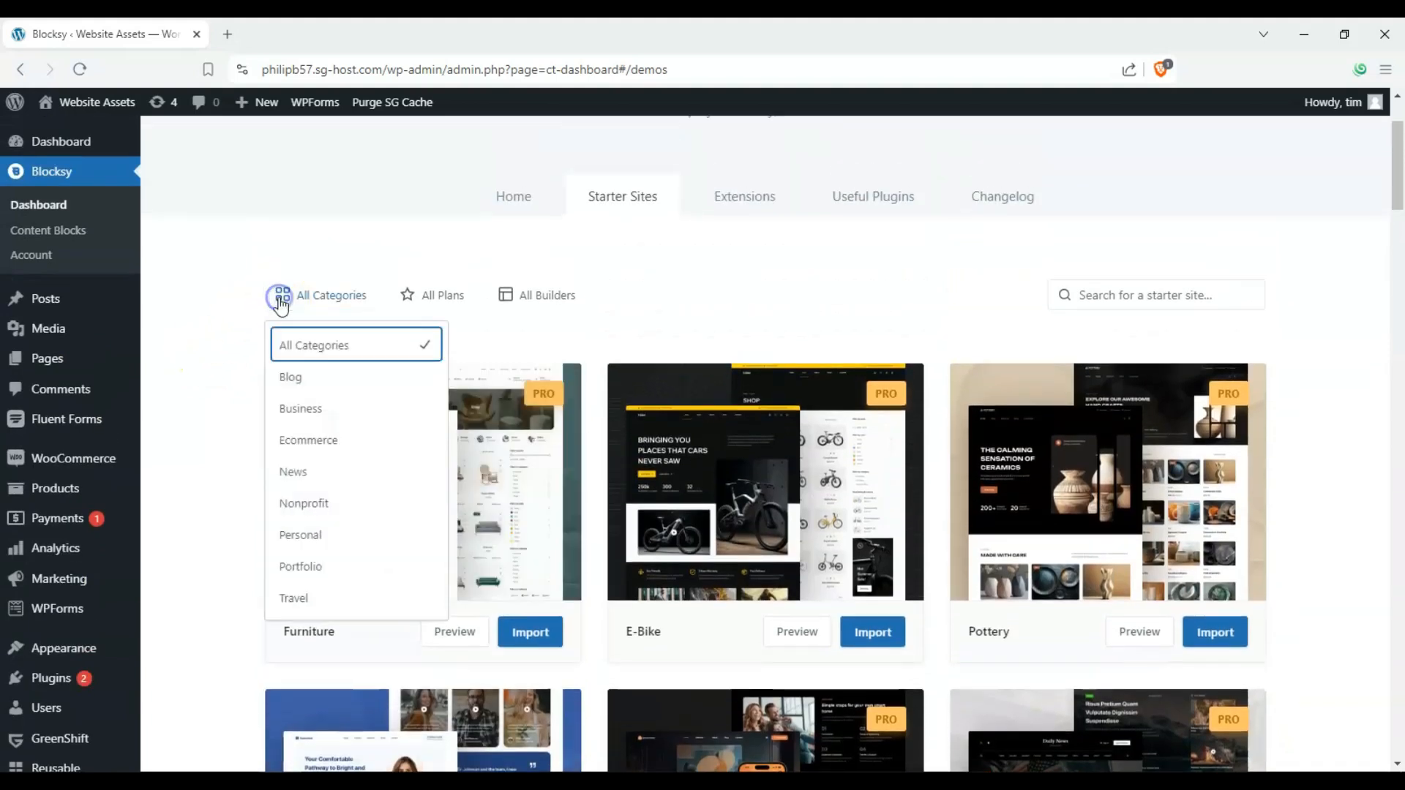
{"action": "left_click", "coordinate": [293, 377]}
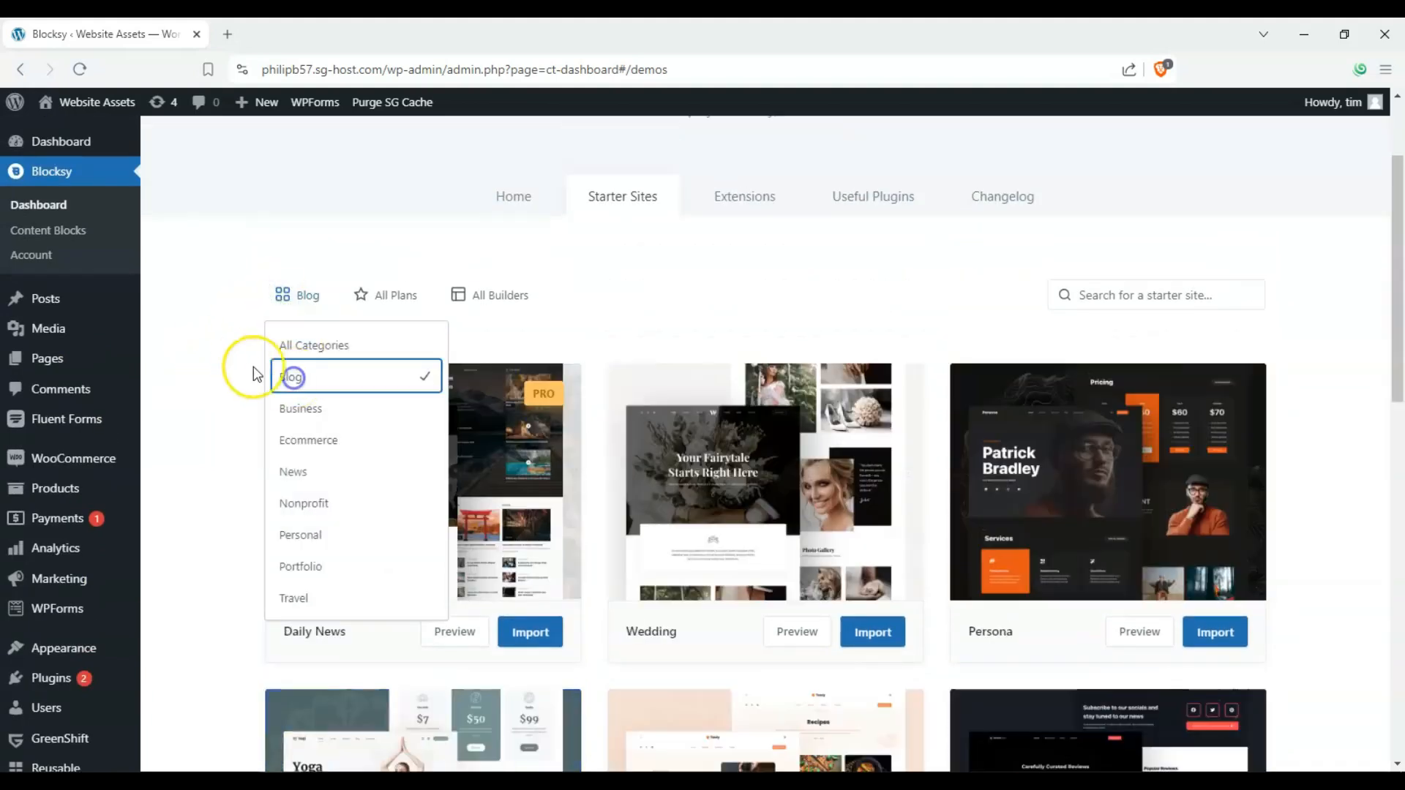
{"action": "left_click", "coordinate": [227, 361]}
{"action": "left_click_drag", "start_coordinate": [1390, 314], "coordinate": [1364, 477]}
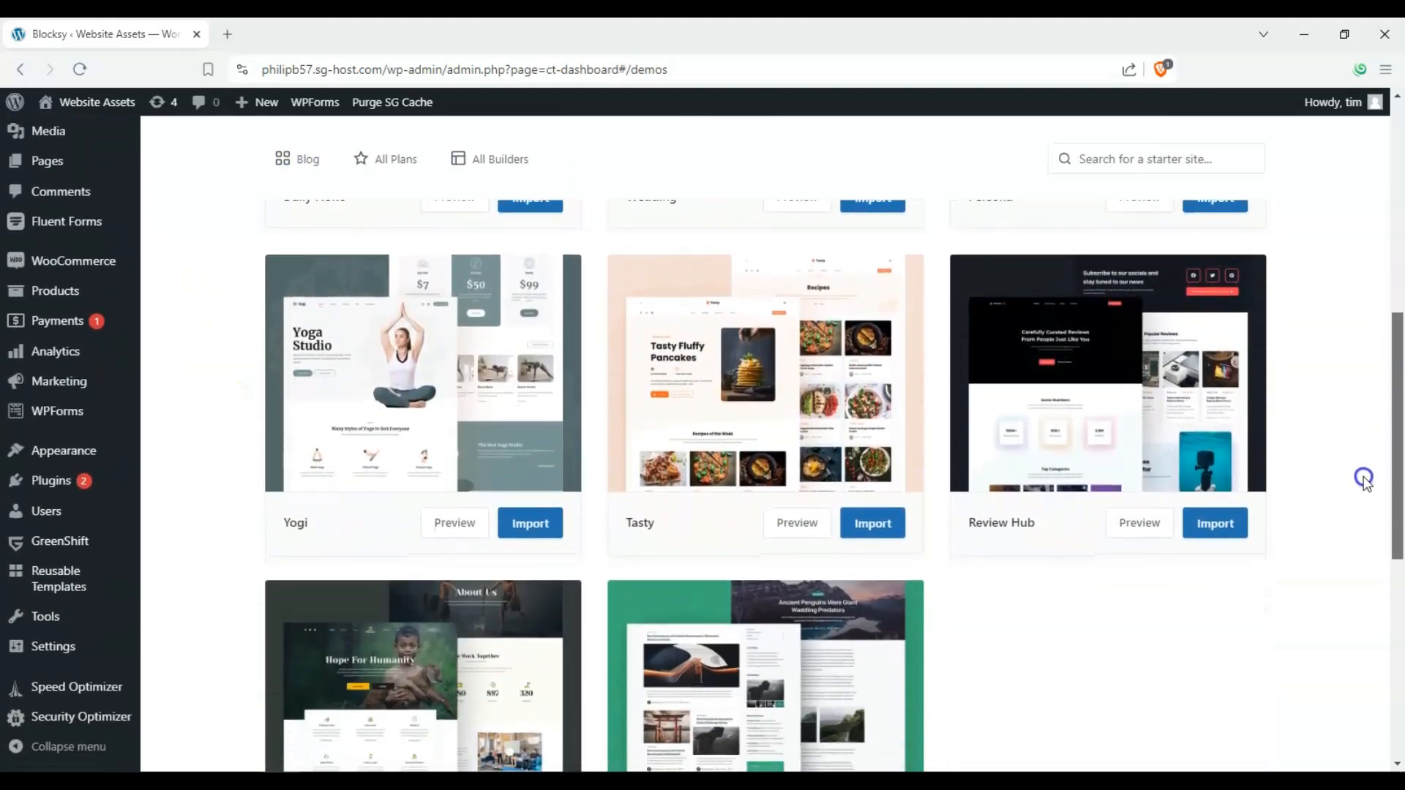
- Preview the Tasty starter site, look through its Recipes page and close the preview
{"action": "left_click", "coordinate": [798, 522]}
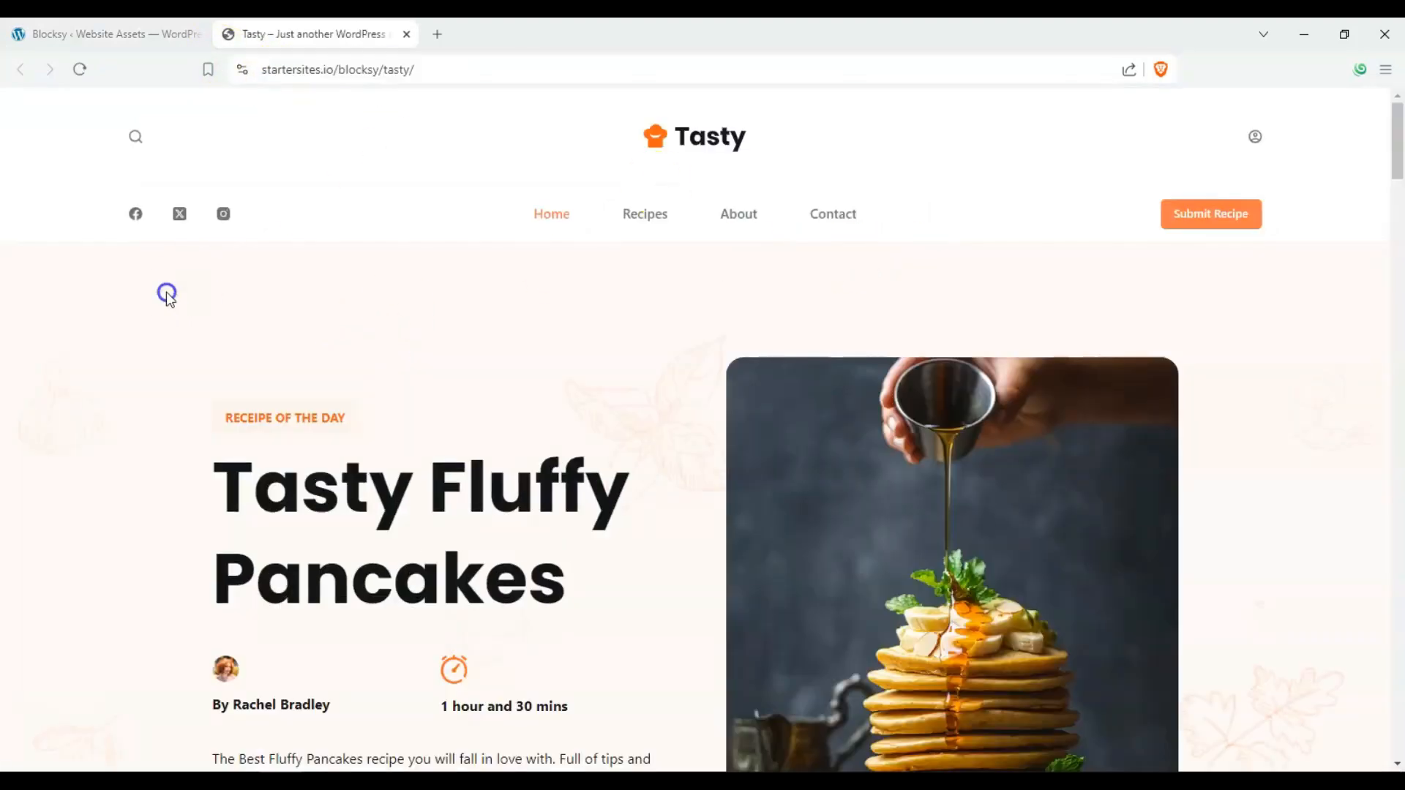
{"action": "left_click", "coordinate": [677, 221]}
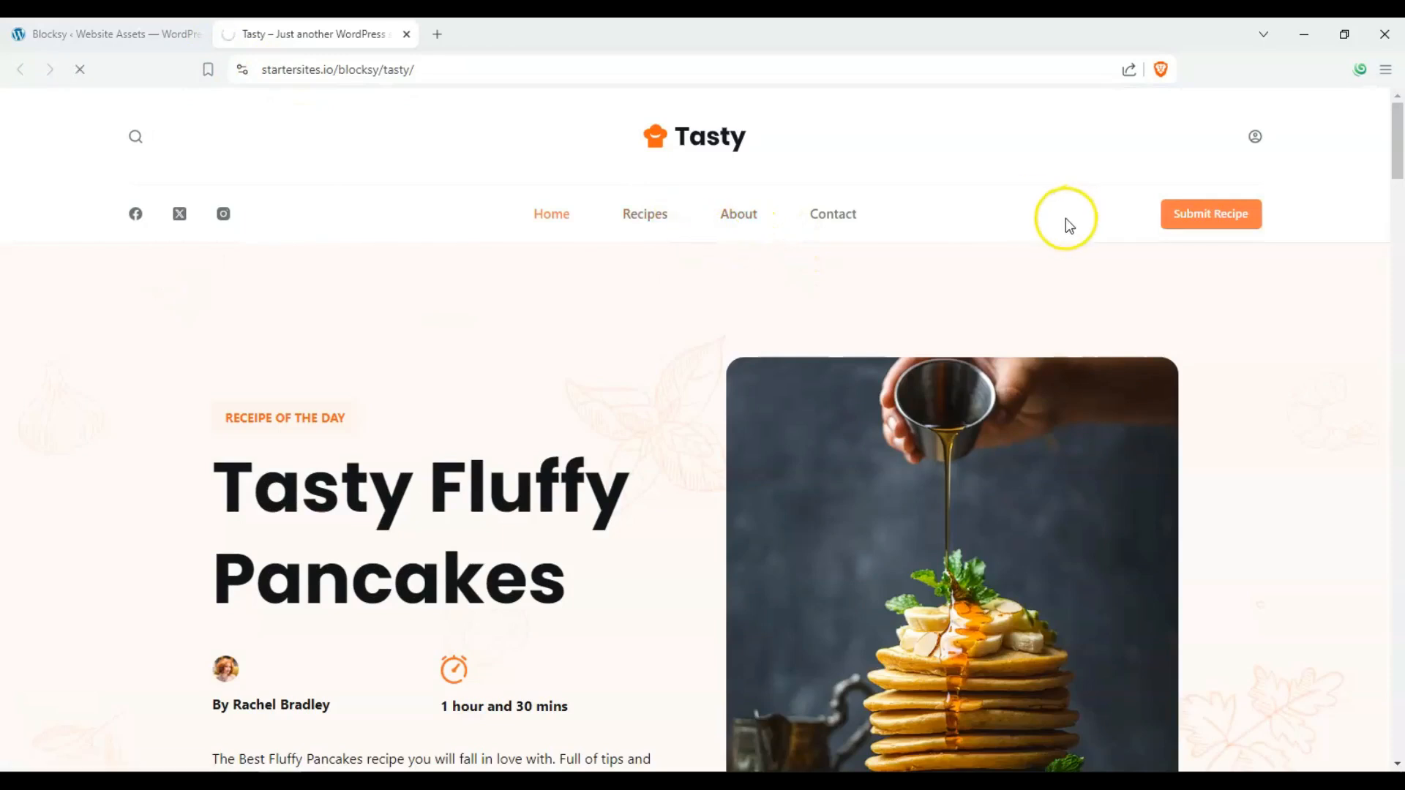
{"action": "scroll", "coordinate": [680, 260], "scroll_direction": "down", "scroll_amount": 8}
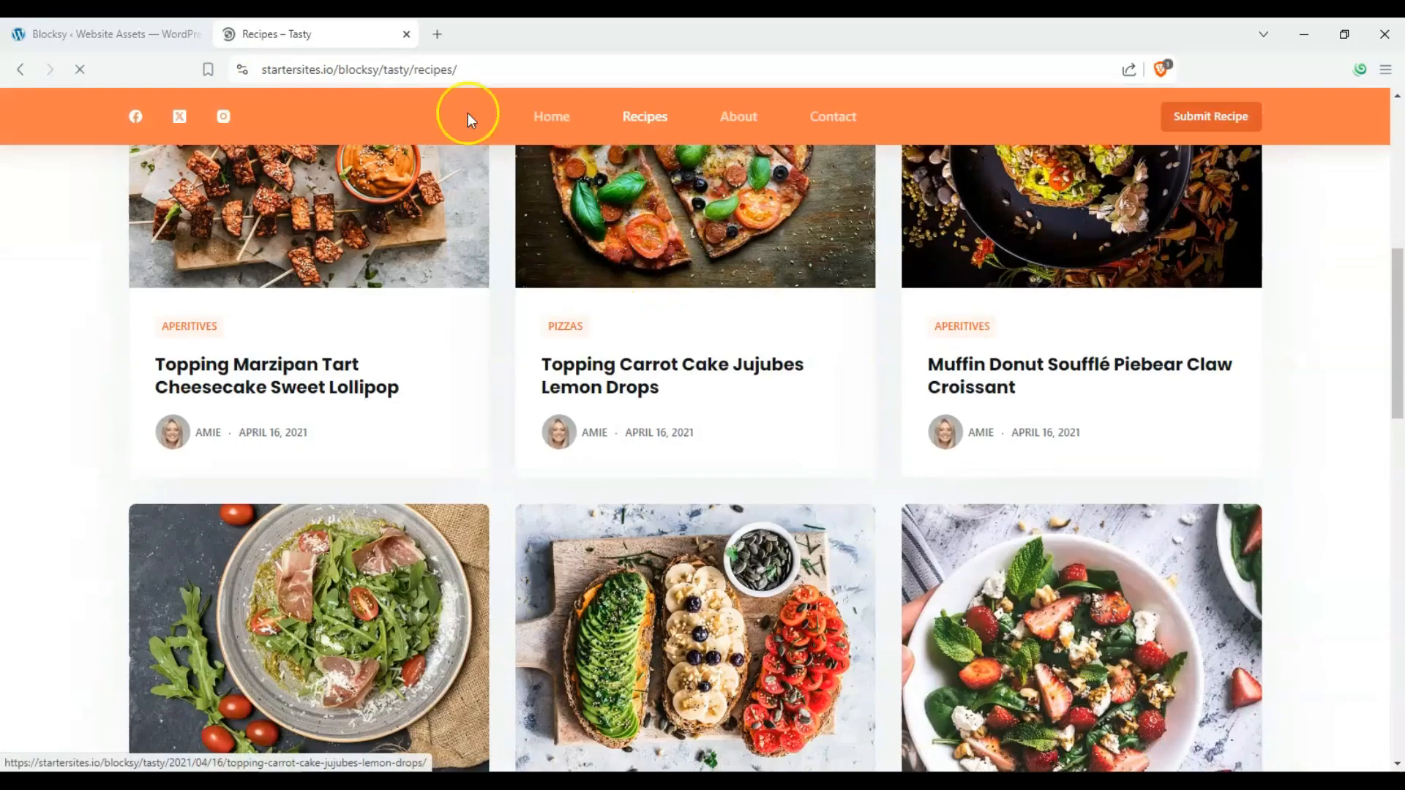
{"action": "left_click", "coordinate": [407, 33]}
- Open the live preview of the News starter site
{"action": "scroll", "coordinate": [732, 556], "scroll_direction": "down", "scroll_amount": 3}
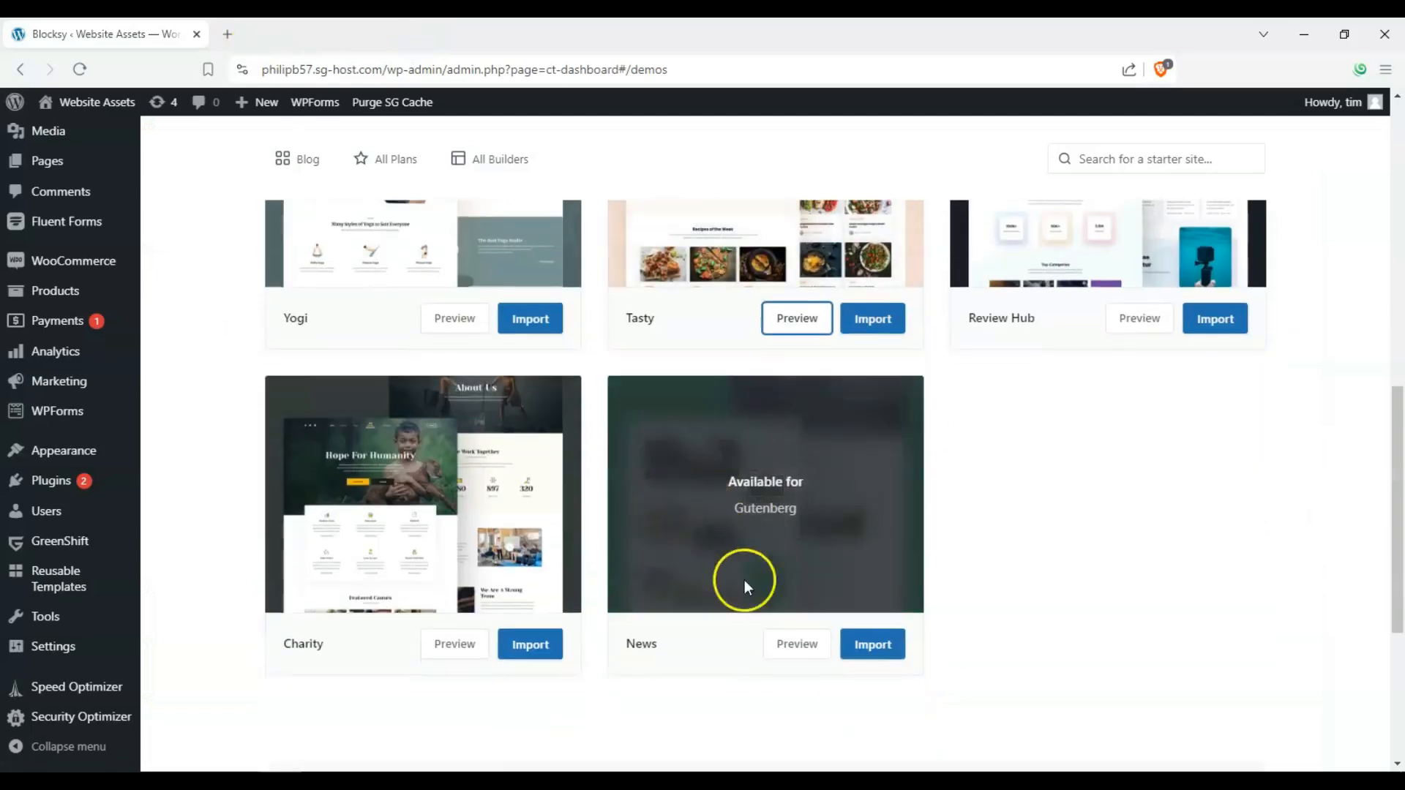
{"action": "left_click", "coordinate": [805, 650]}
{"action": "left_click", "coordinate": [139, 36]}
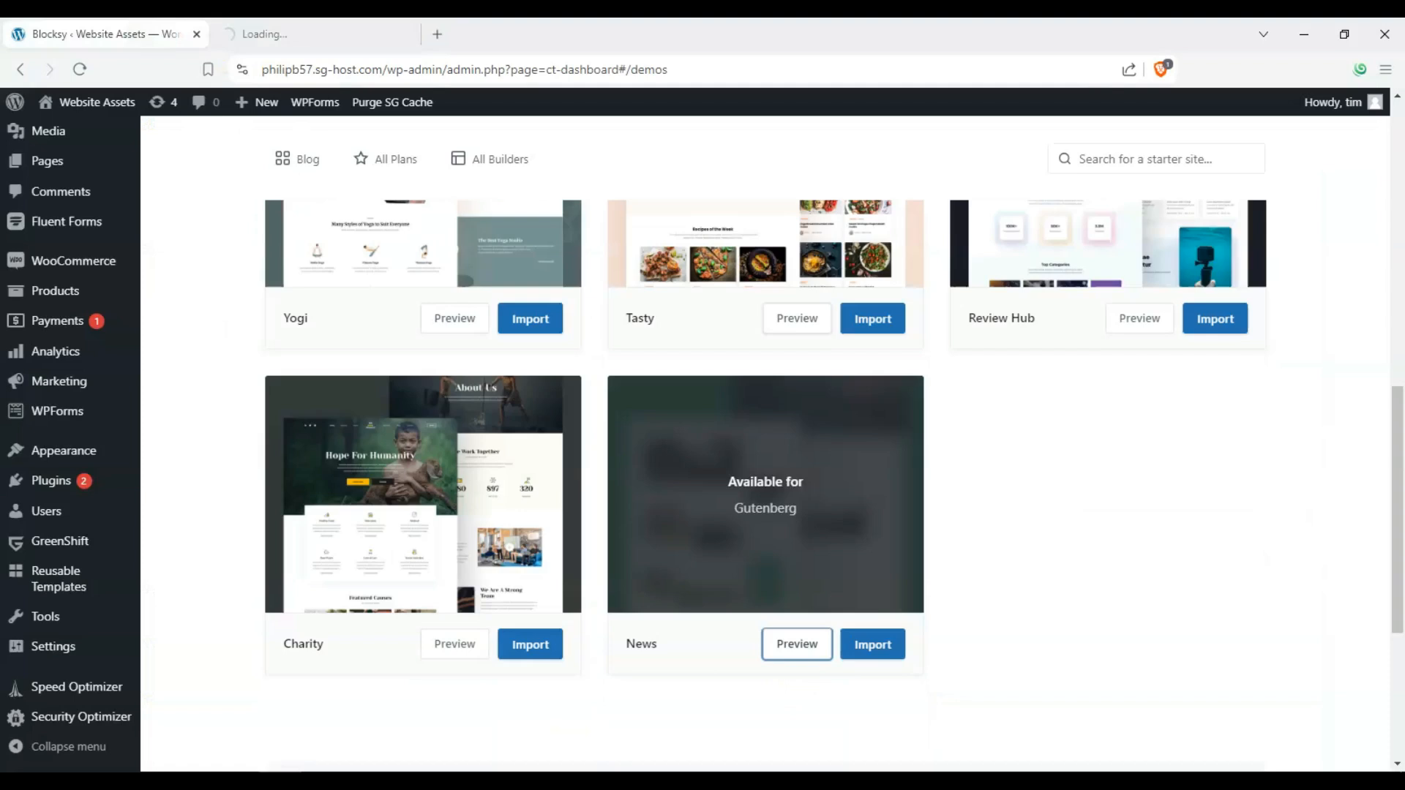
{"action": "scroll", "coordinate": [381, 549], "scroll_direction": "up", "scroll_amount": 1}
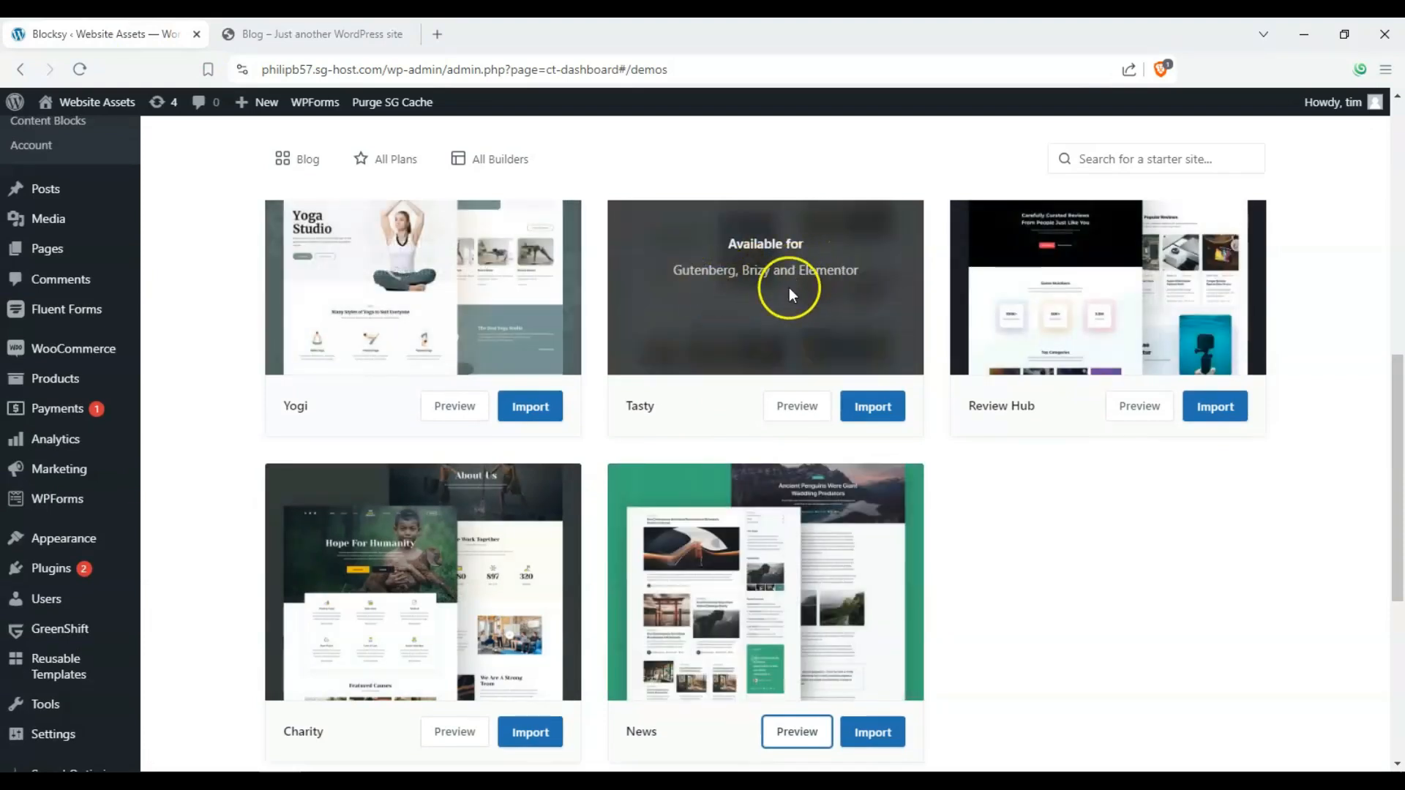
{"action": "left_click", "coordinate": [341, 29]}
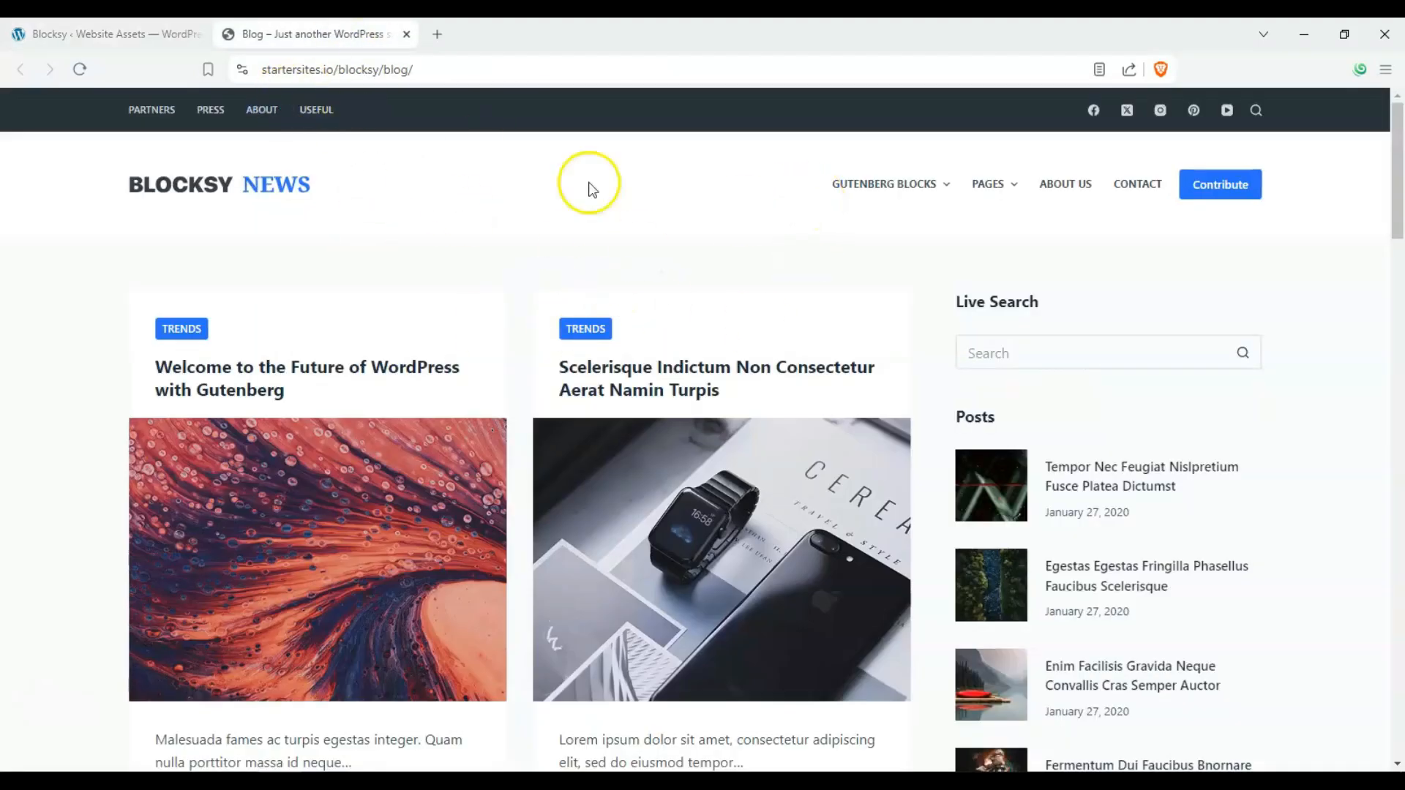
- Inspect the News demo's navigation menus and its sample Gutenberg post, returning to the demo's home page
{"action": "mouse_move", "coordinate": [866, 187]}
{"action": "mouse_move", "coordinate": [1009, 191]}
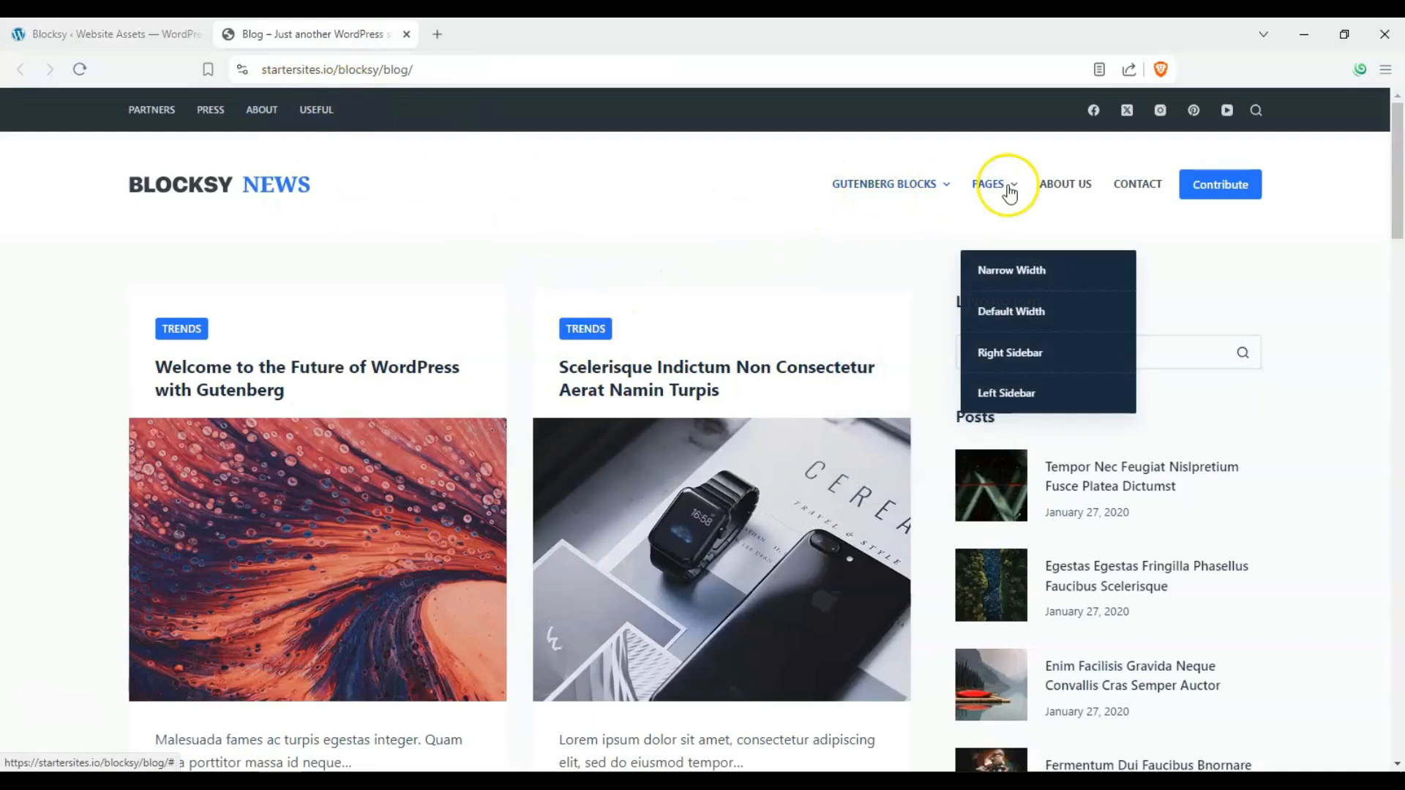
{"action": "left_click", "coordinate": [893, 278]}
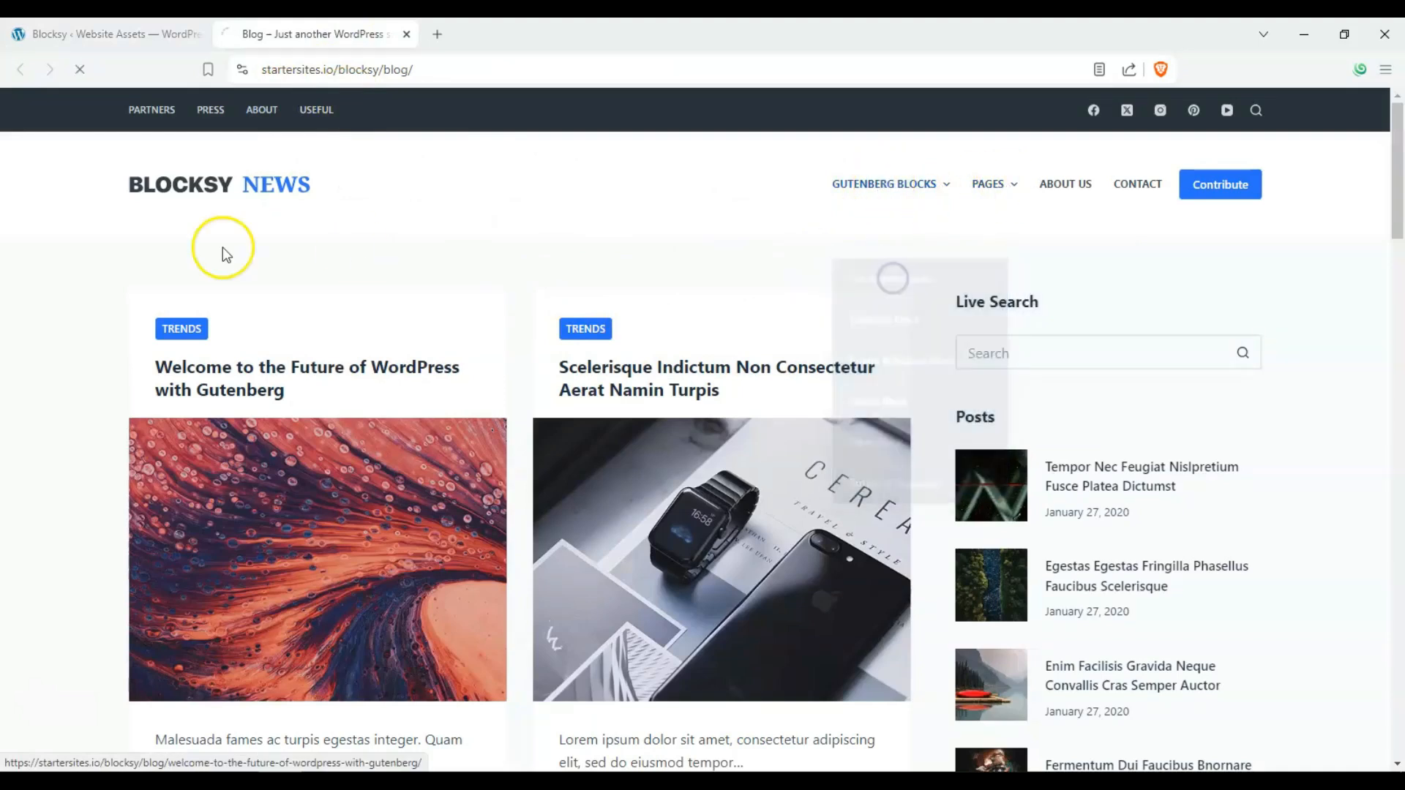
{"action": "scroll", "coordinate": [115, 282], "scroll_direction": "down", "scroll_amount": 5}
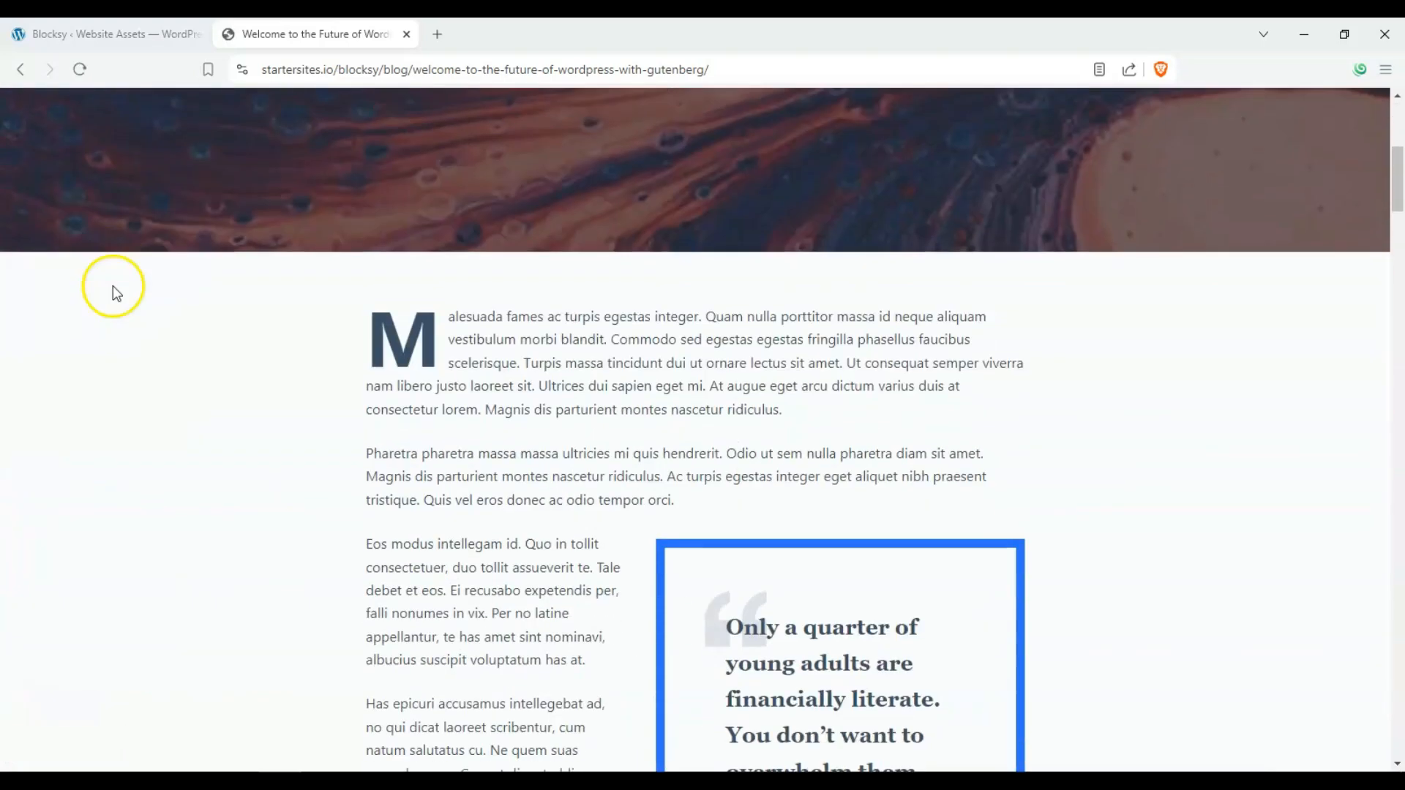
{"action": "scroll", "coordinate": [611, 352], "scroll_direction": "up", "scroll_amount": 10}
{"action": "left_click", "coordinate": [233, 196]}
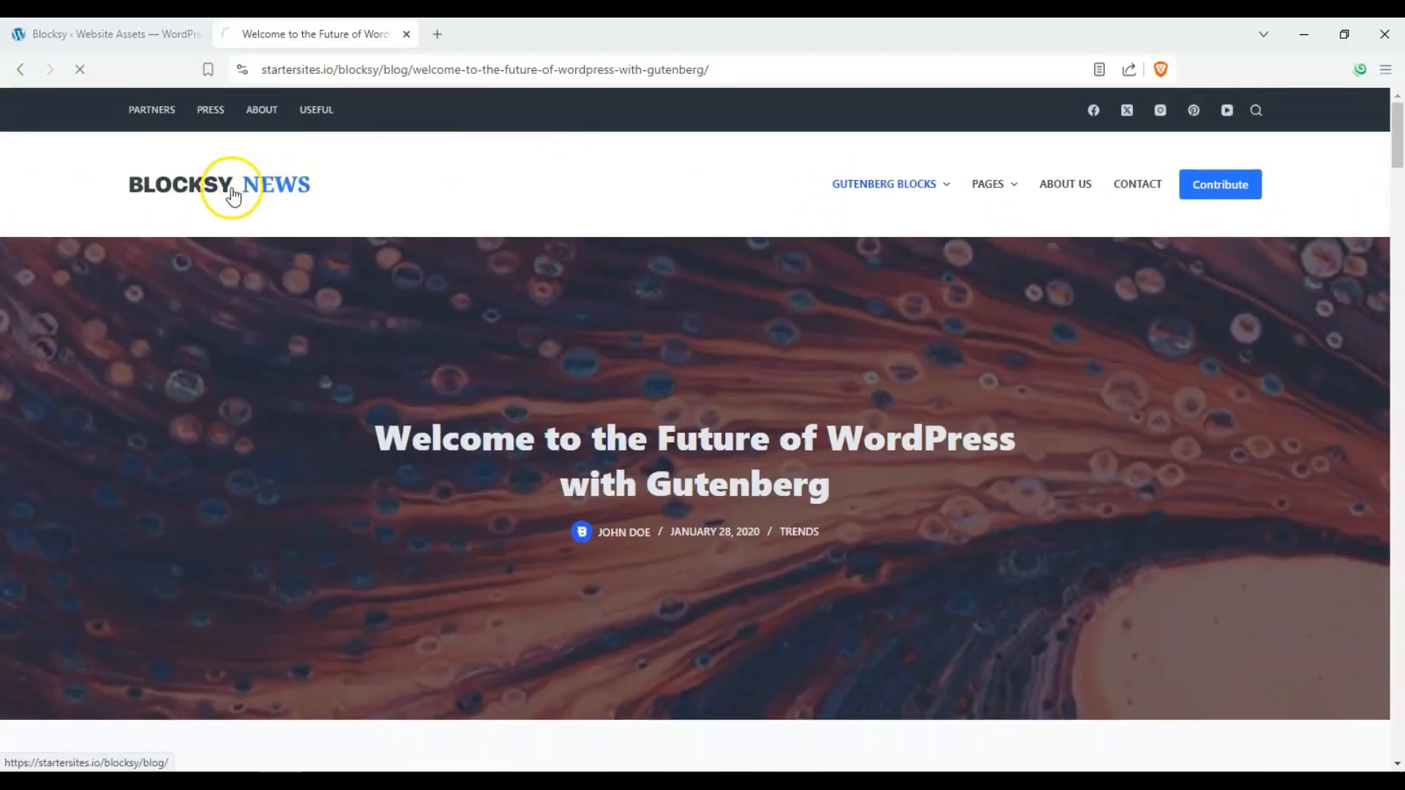
- Look through the post grid and sidebar of the News demo's home page and close the preview
{"action": "scroll", "coordinate": [842, 296], "scroll_direction": "down", "scroll_amount": 10}
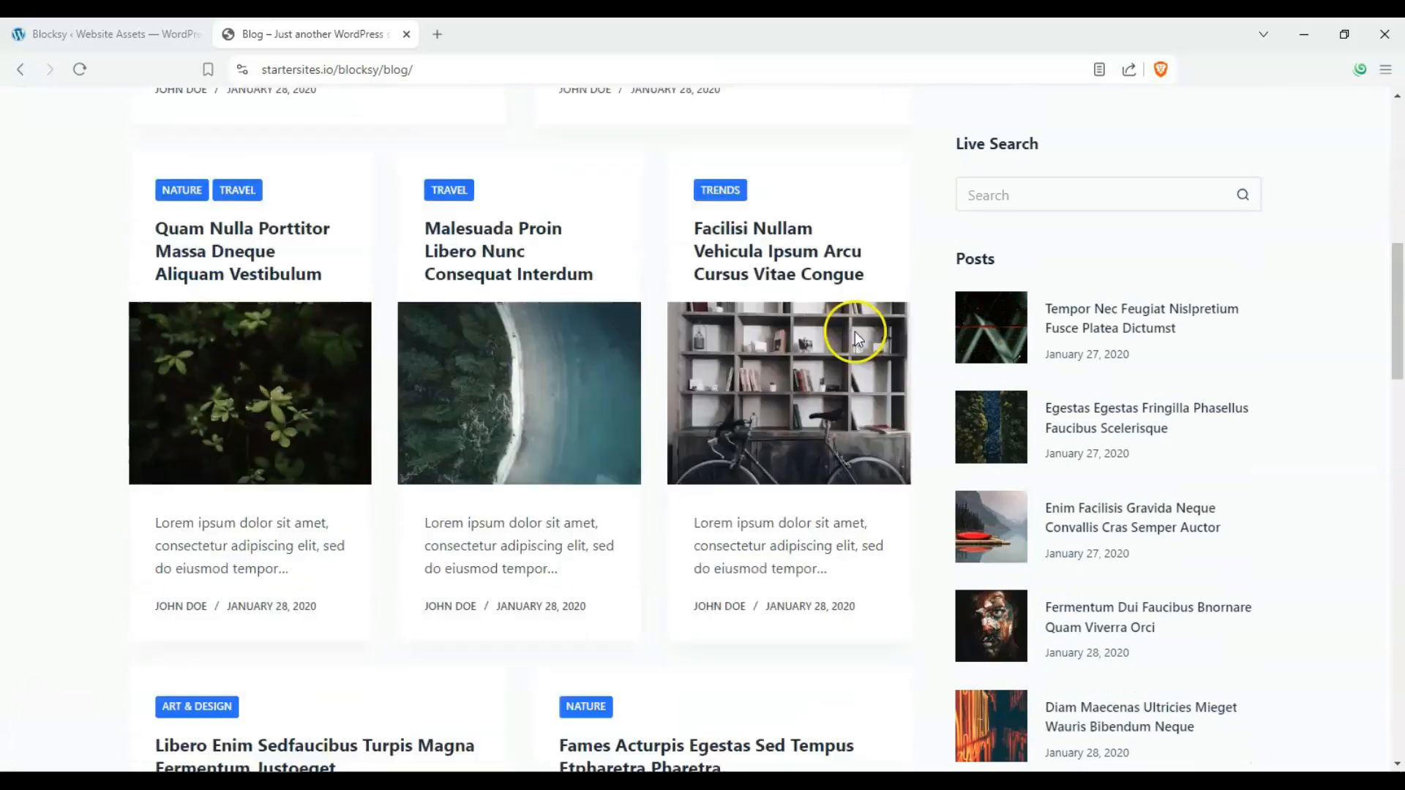
{"action": "scroll", "coordinate": [855, 331], "scroll_direction": "down", "scroll_amount": 12}
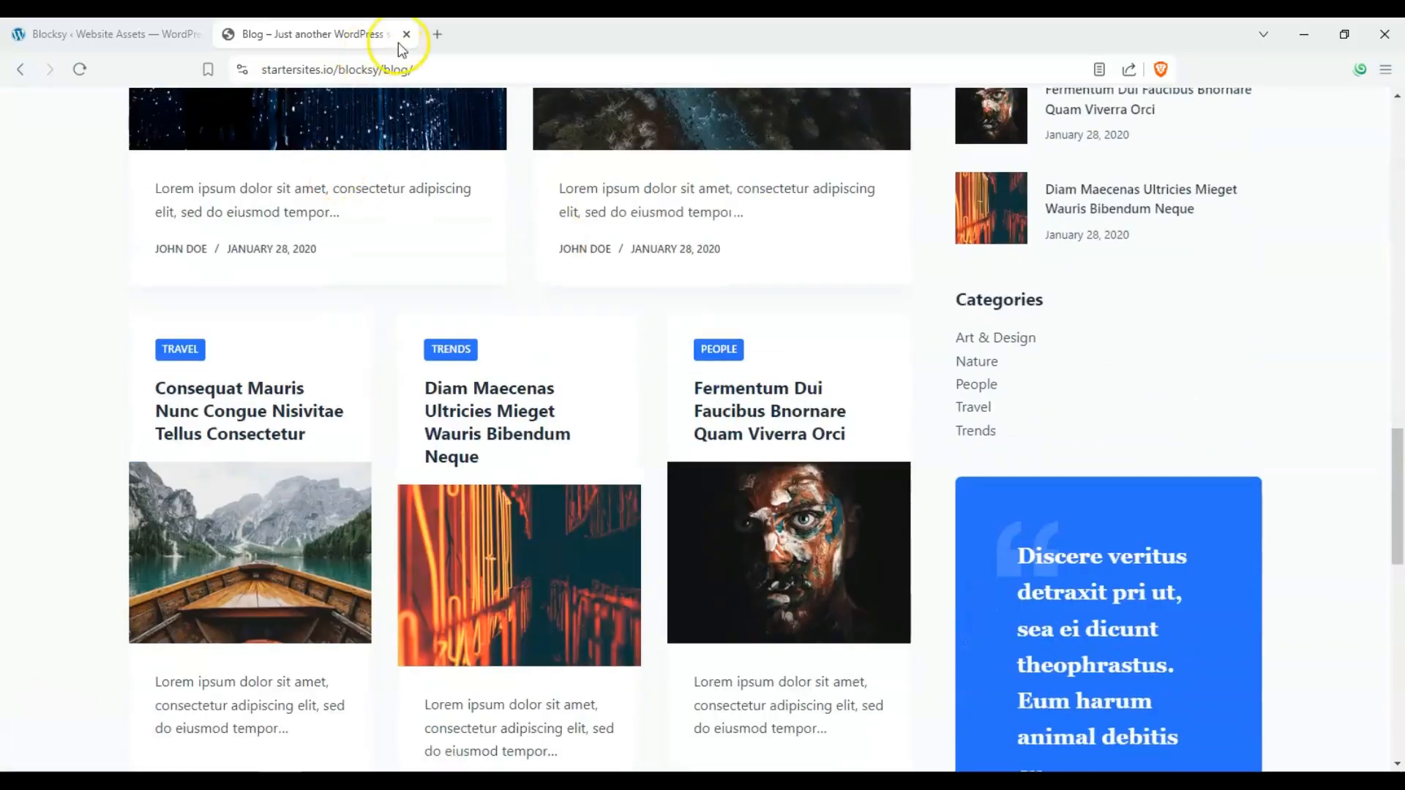
{"action": "left_click", "coordinate": [407, 34]}
- Preview the Tasty starter site again, view its home and Recipes pages, and close the preview
{"action": "left_click", "coordinate": [795, 403]}
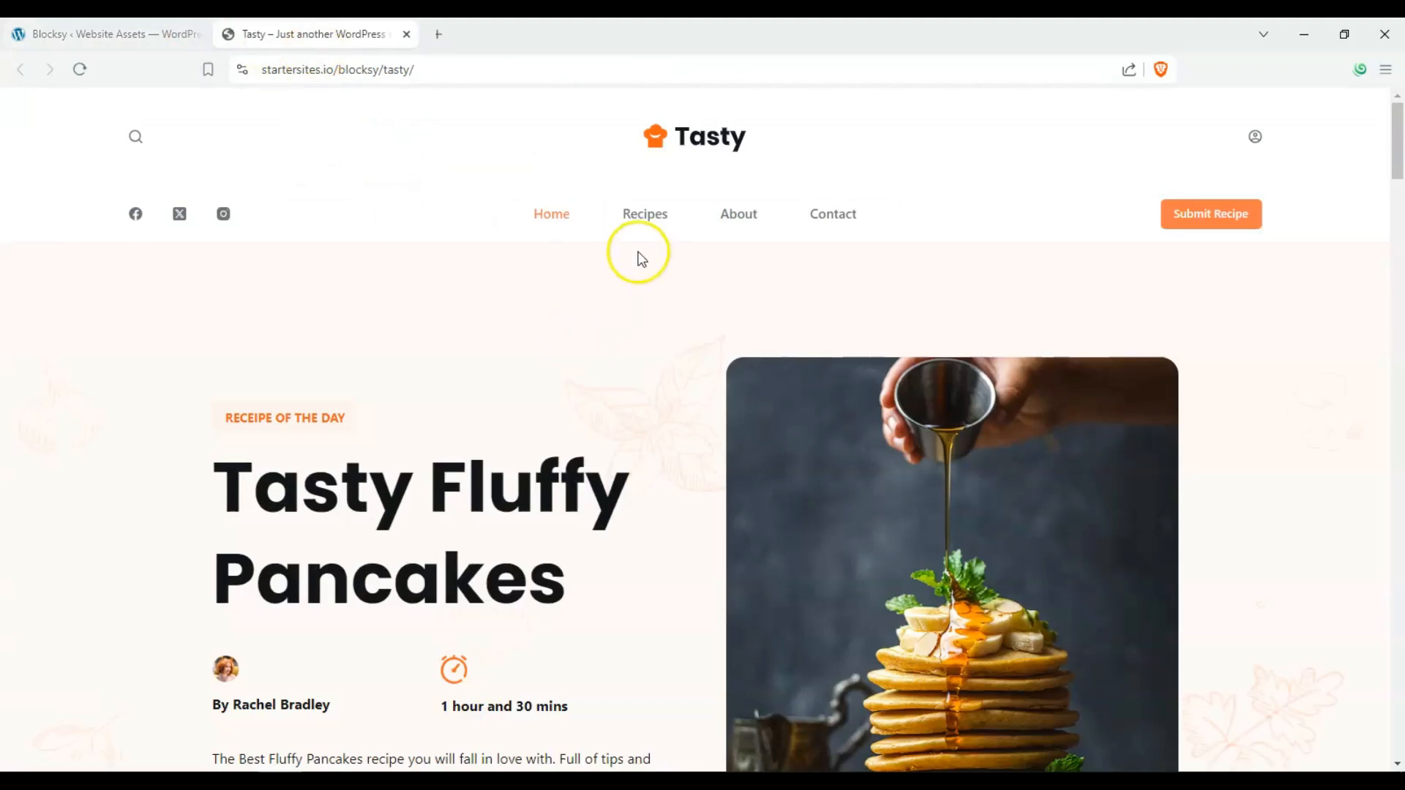
{"action": "left_click_drag", "start_coordinate": [1395, 170], "coordinate": [1400, 92]}
{"action": "left_click", "coordinate": [671, 217]}
{"action": "mouse_move", "coordinate": [1395, 197]}
{"action": "left_mouse_down"}
{"action": "mouse_move", "coordinate": [1343, 584]}
{"action": "mouse_move", "coordinate": [1365, 567]}
{"action": "mouse_move", "coordinate": [1396, 178]}
{"action": "left_mouse_up"}
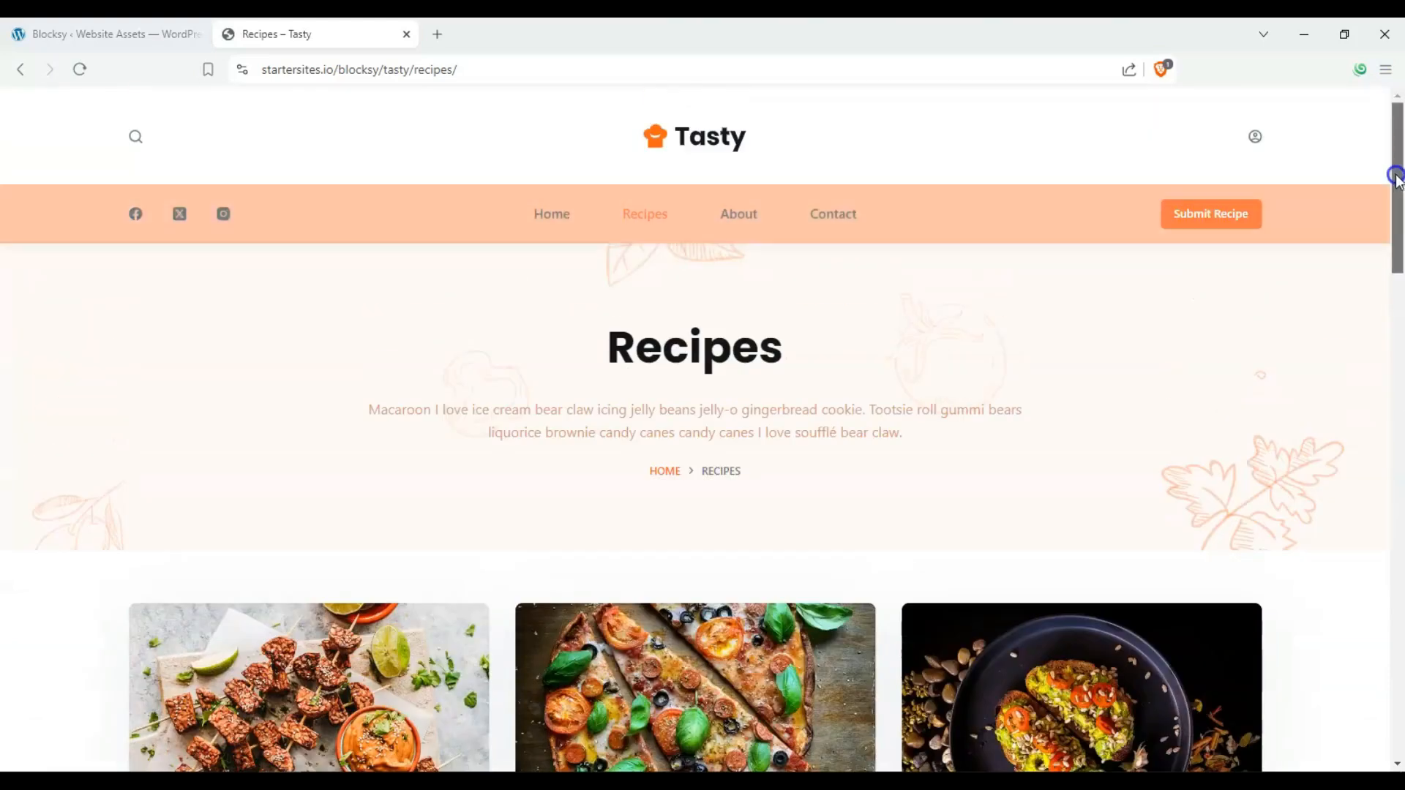
{"action": "left_click", "coordinate": [407, 36]}
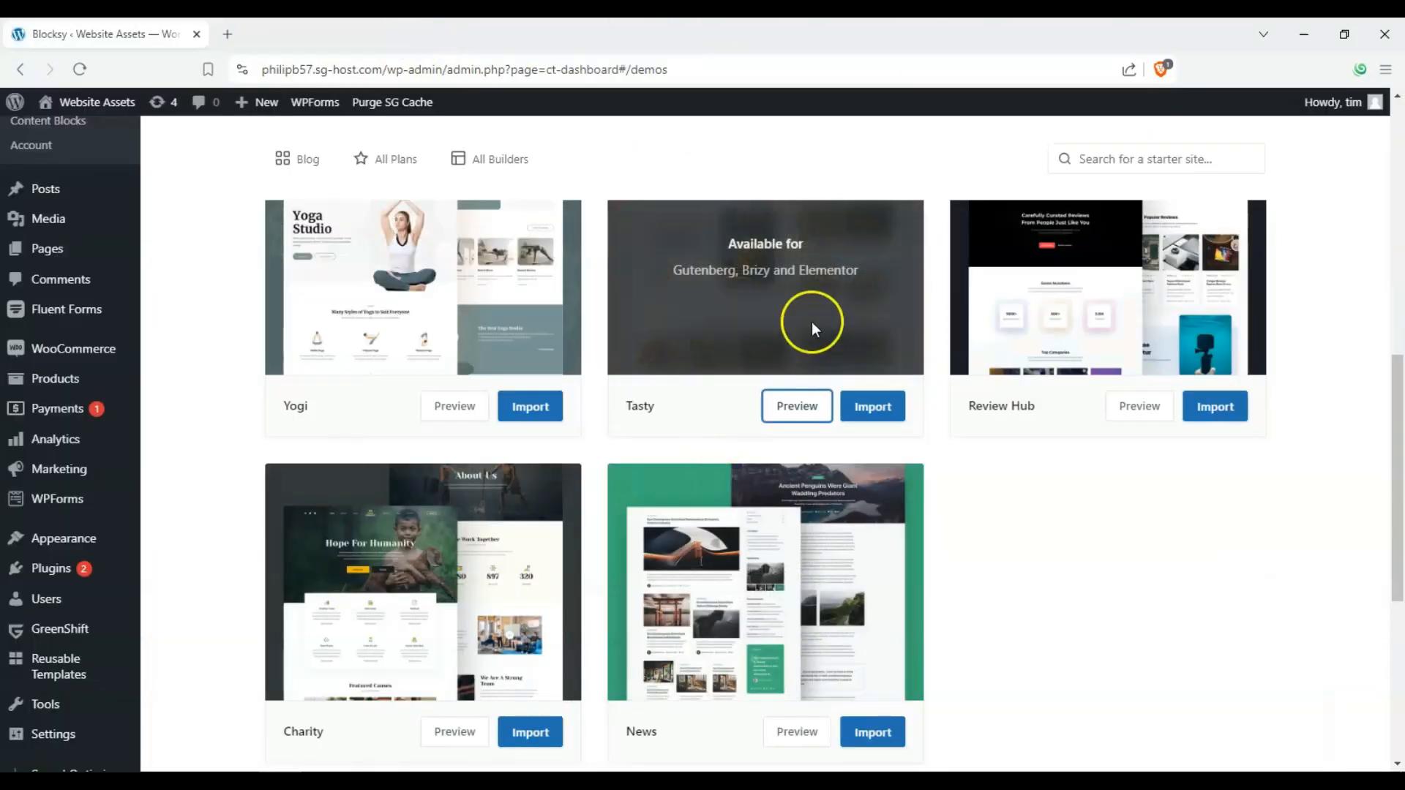
- Import the Tasty starter site with Gutenberg as page builder, its required plugins, and options, widgets, content and clean install enabled
{"action": "scroll", "coordinate": [776, 403], "scroll_direction": "up", "scroll_amount": 1}
{"action": "left_click", "coordinate": [871, 465]}
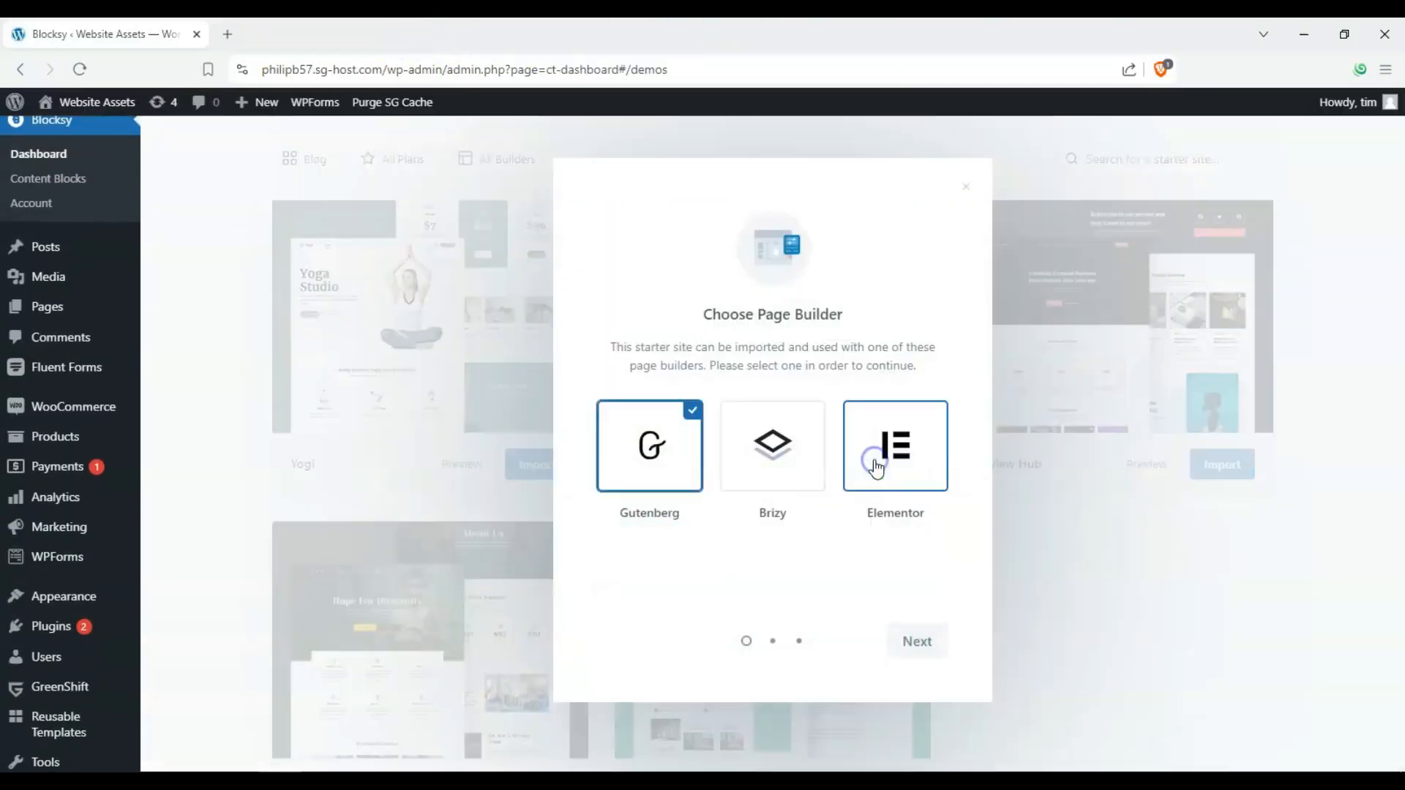
{"action": "left_click", "coordinate": [657, 428]}
{"action": "left_click", "coordinate": [914, 644]}
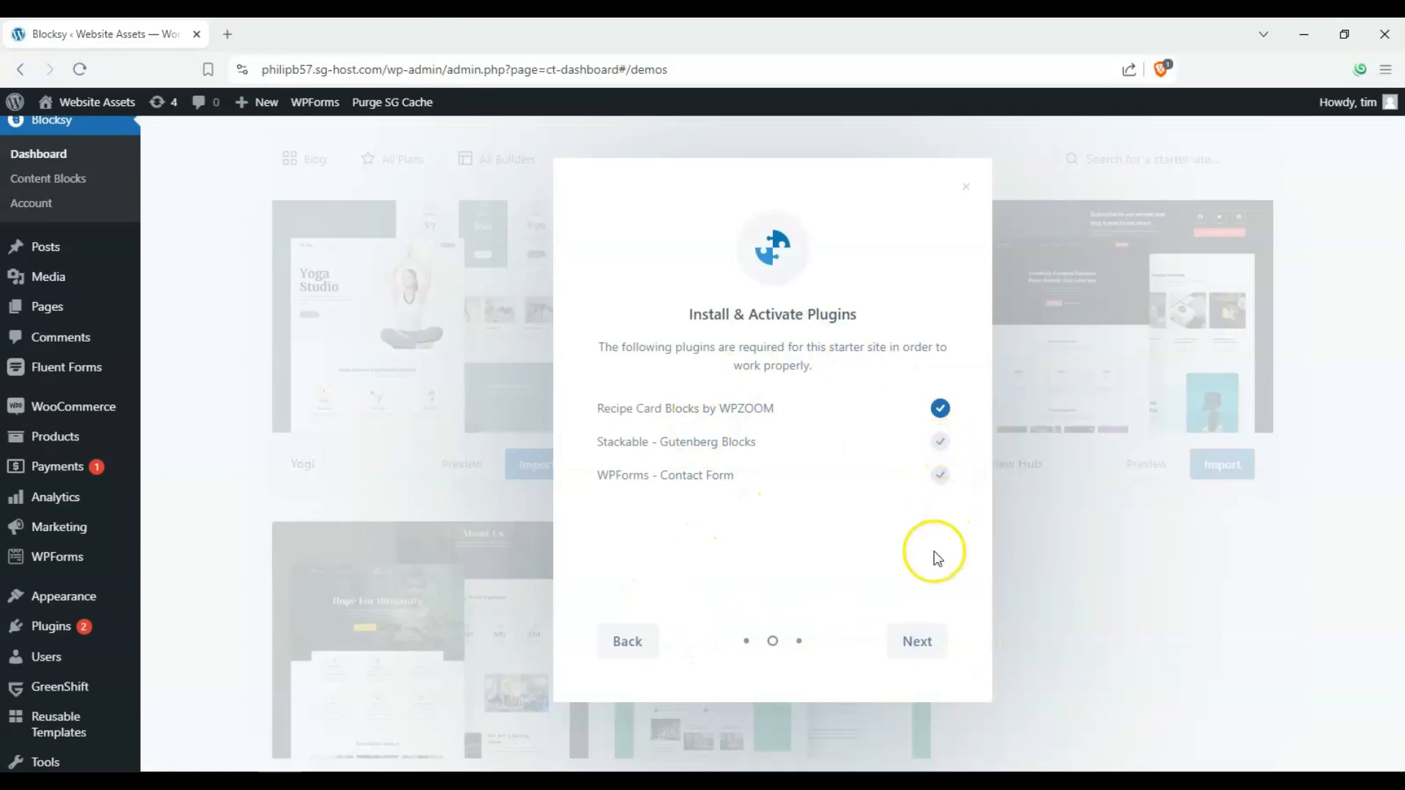
{"action": "left_click", "coordinate": [919, 642]}
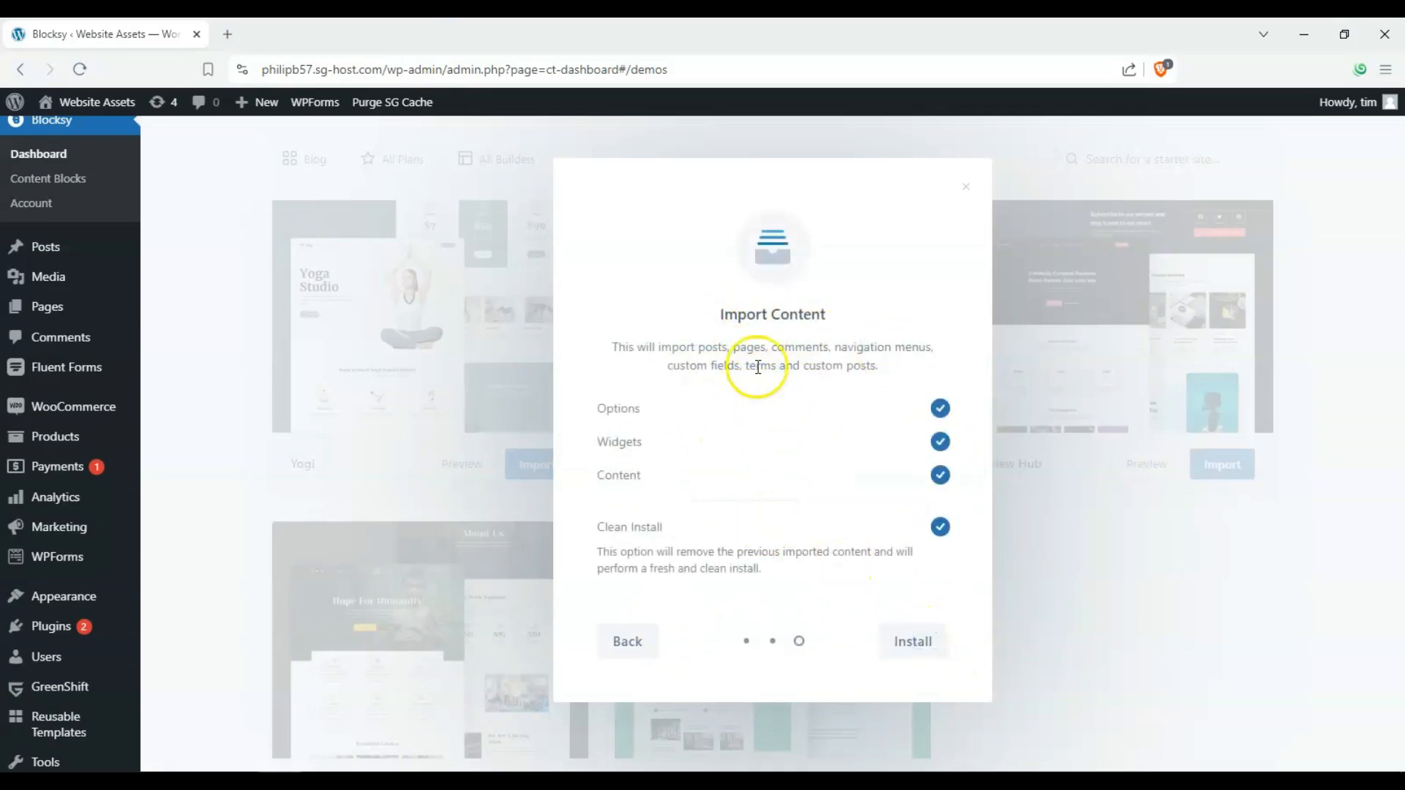
{"action": "left_click", "coordinate": [887, 644]}
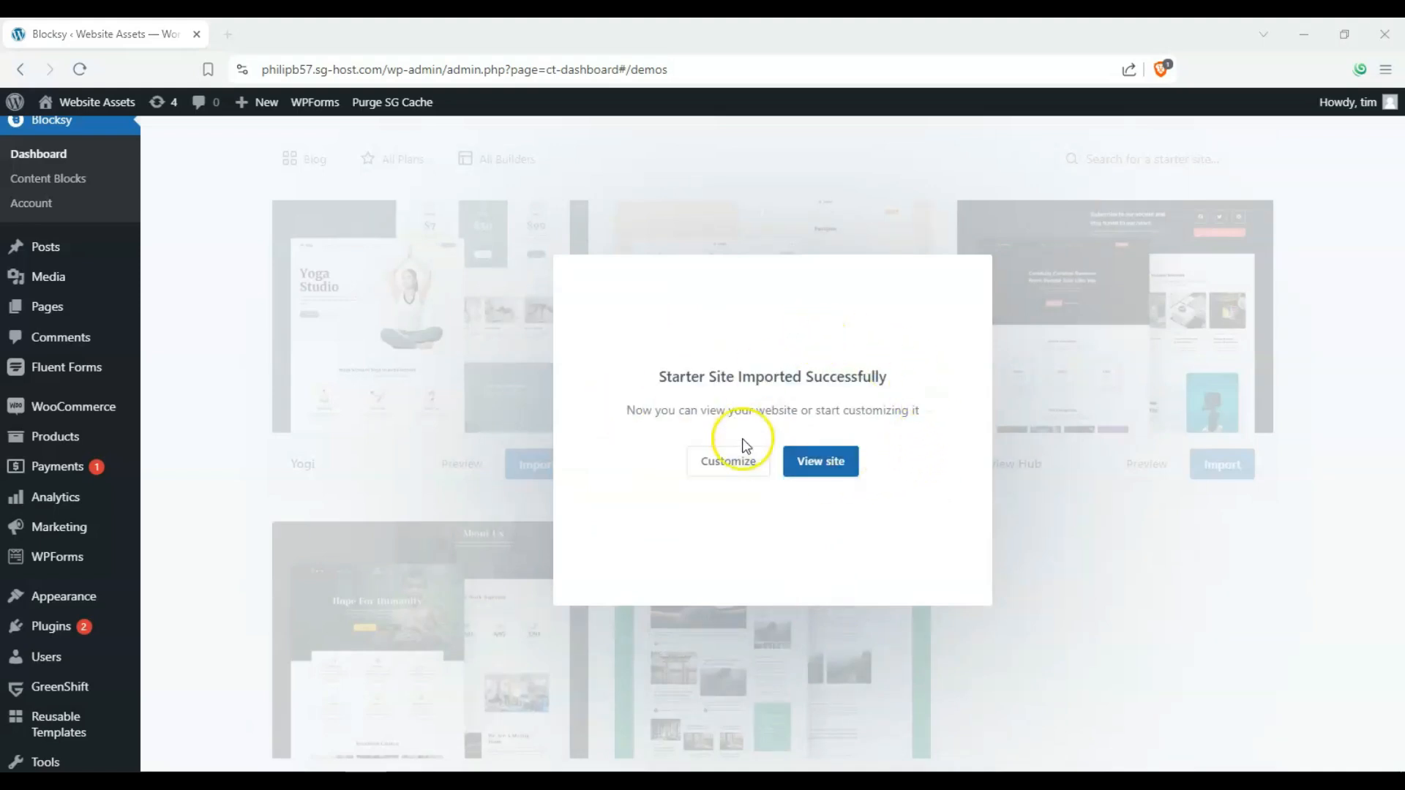
- View the imported Tasty site's home page in a new tab, look through its recipe posts, and close the tab
{"action": "right_click", "coordinate": [808, 459]}
{"action": "left_click", "coordinate": [824, 470]}
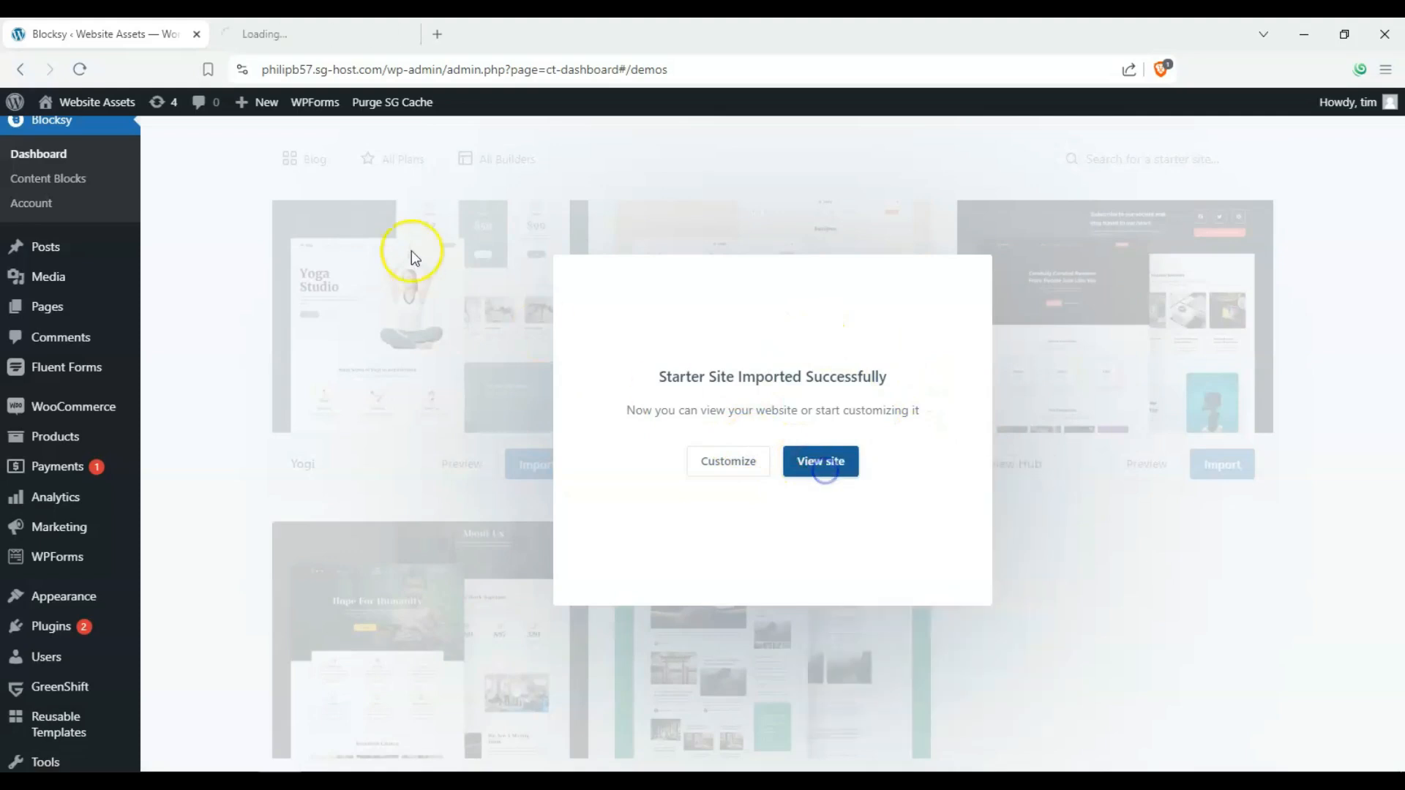
{"action": "left_click", "coordinate": [275, 25]}
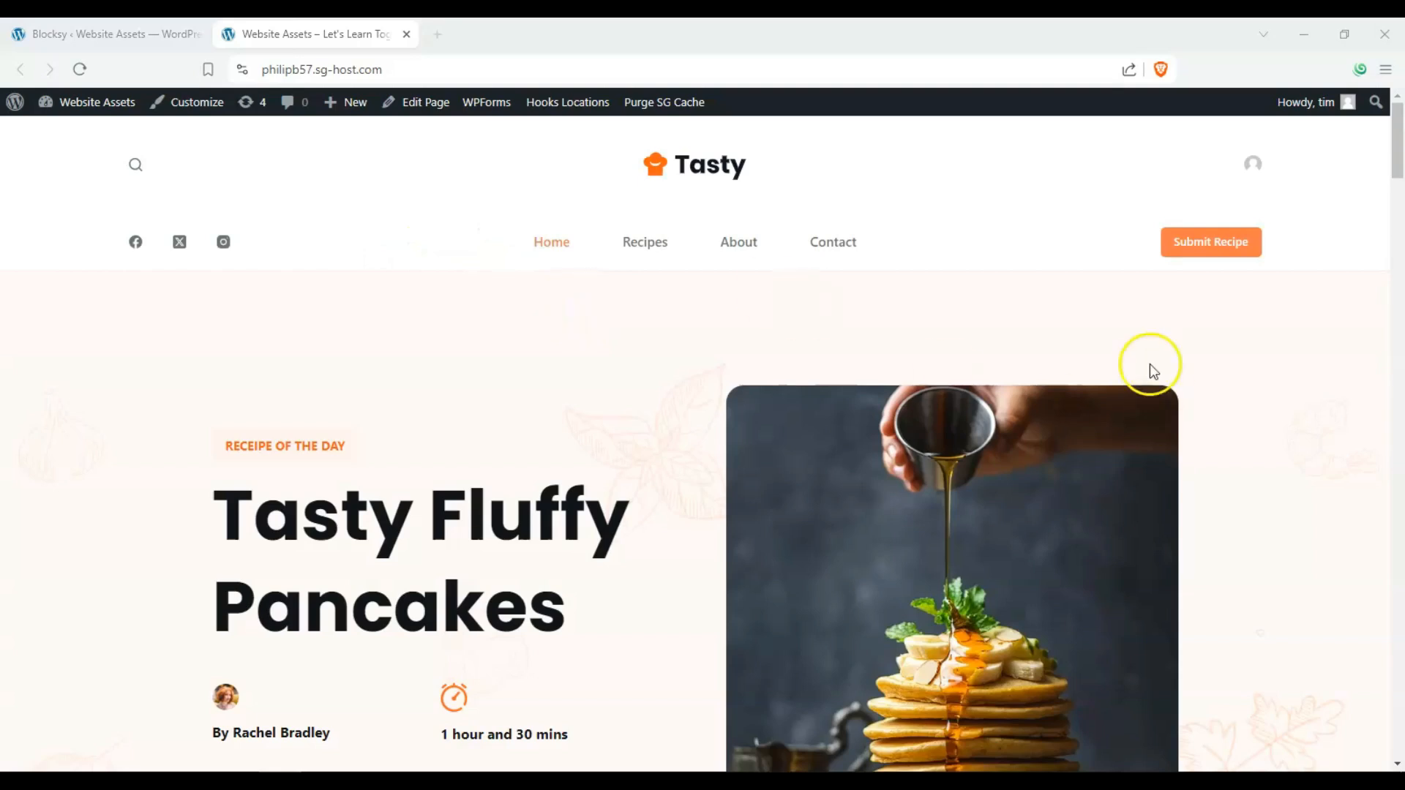
{"action": "left_click_drag", "start_coordinate": [1403, 188], "coordinate": [1400, 268]}
{"action": "scroll", "coordinate": [539, 304], "scroll_direction": "down", "scroll_amount": 5}
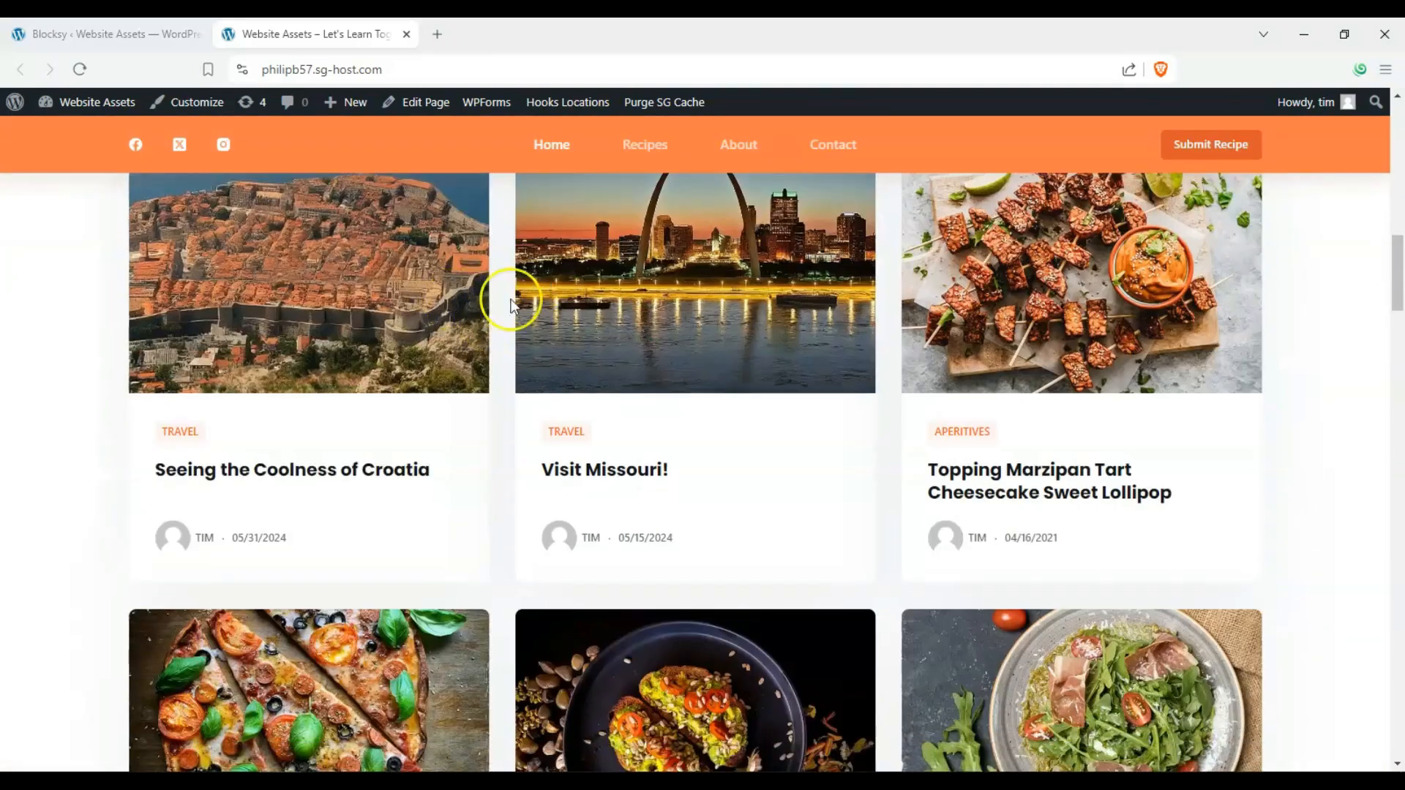
{"action": "scroll", "coordinate": [589, 377], "scroll_direction": "up", "scroll_amount": 2}
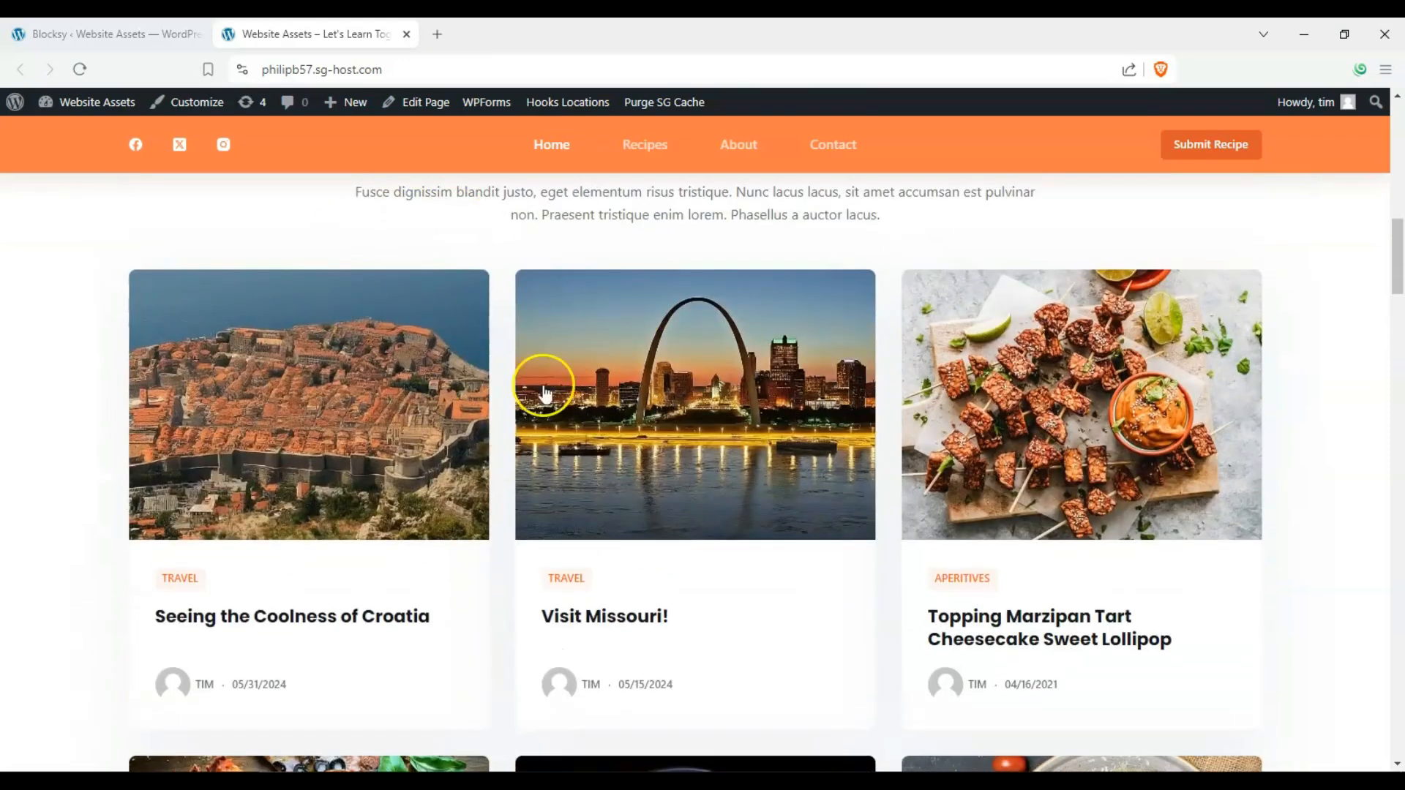
{"action": "left_click_drag", "start_coordinate": [1394, 236], "coordinate": [1385, 55]}
{"action": "left_click", "coordinate": [406, 34]}
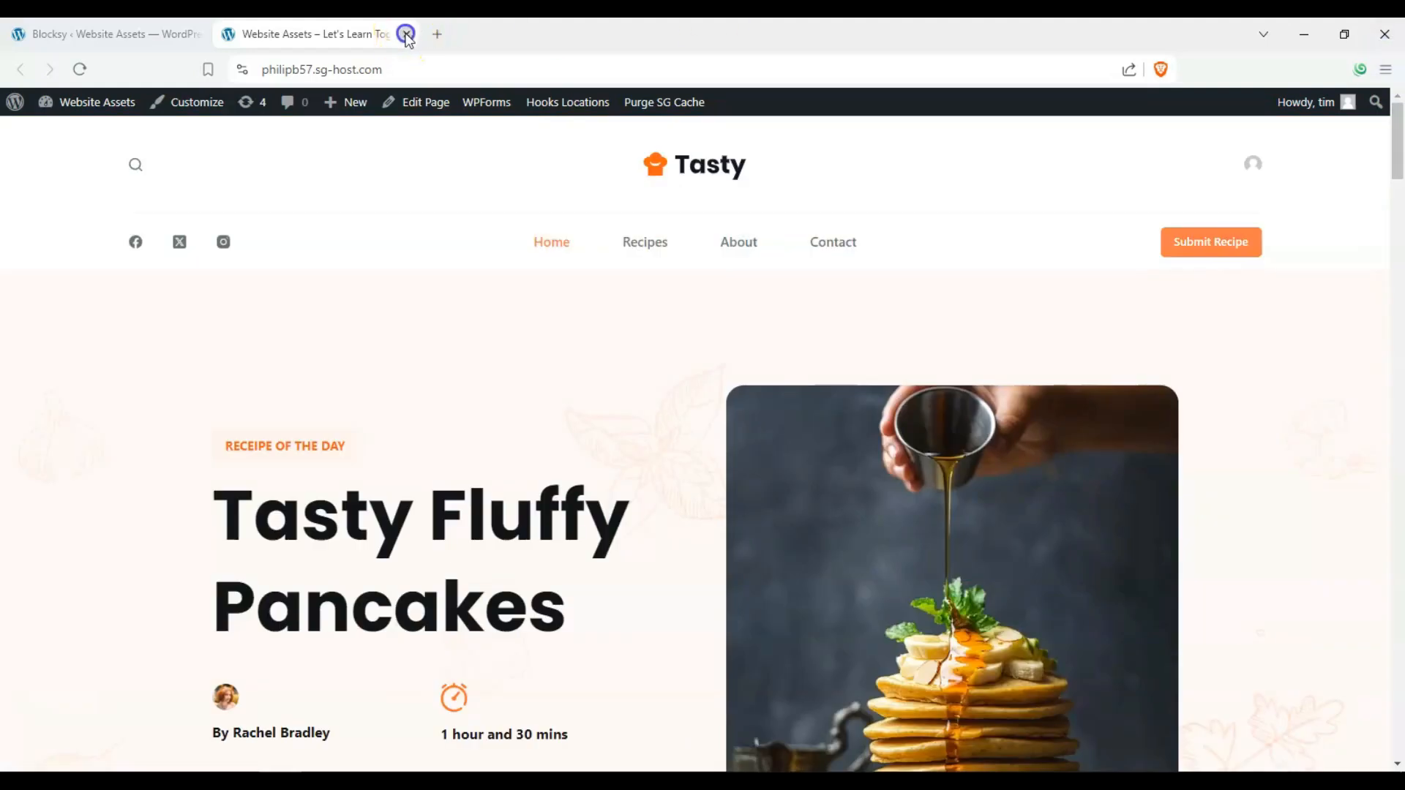
- Open the site customizer and load the live home page in a separate browser tab, returning to the customizer
{"action": "left_click", "coordinate": [704, 465]}
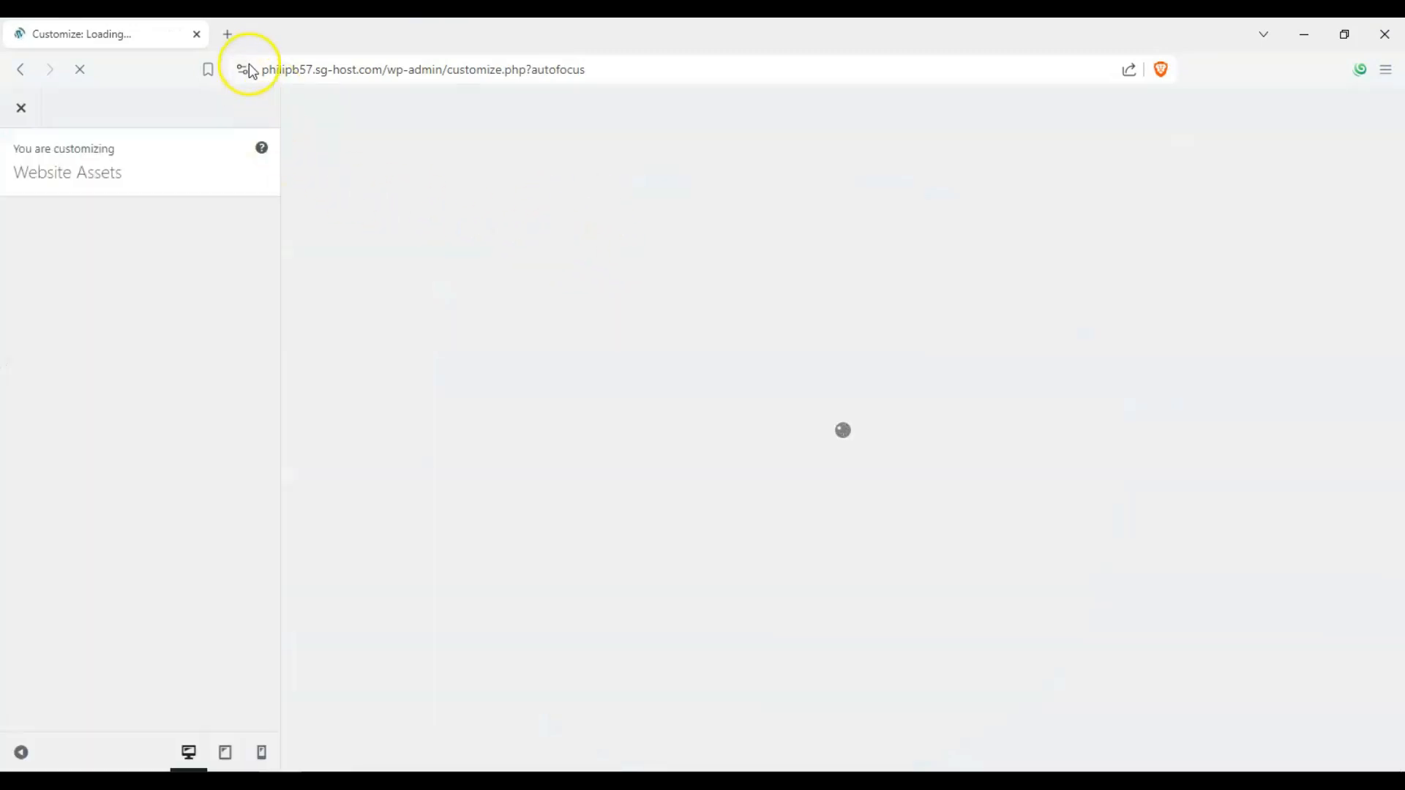
{"action": "left_click_drag", "start_coordinate": [395, 74], "coordinate": [174, 87]}
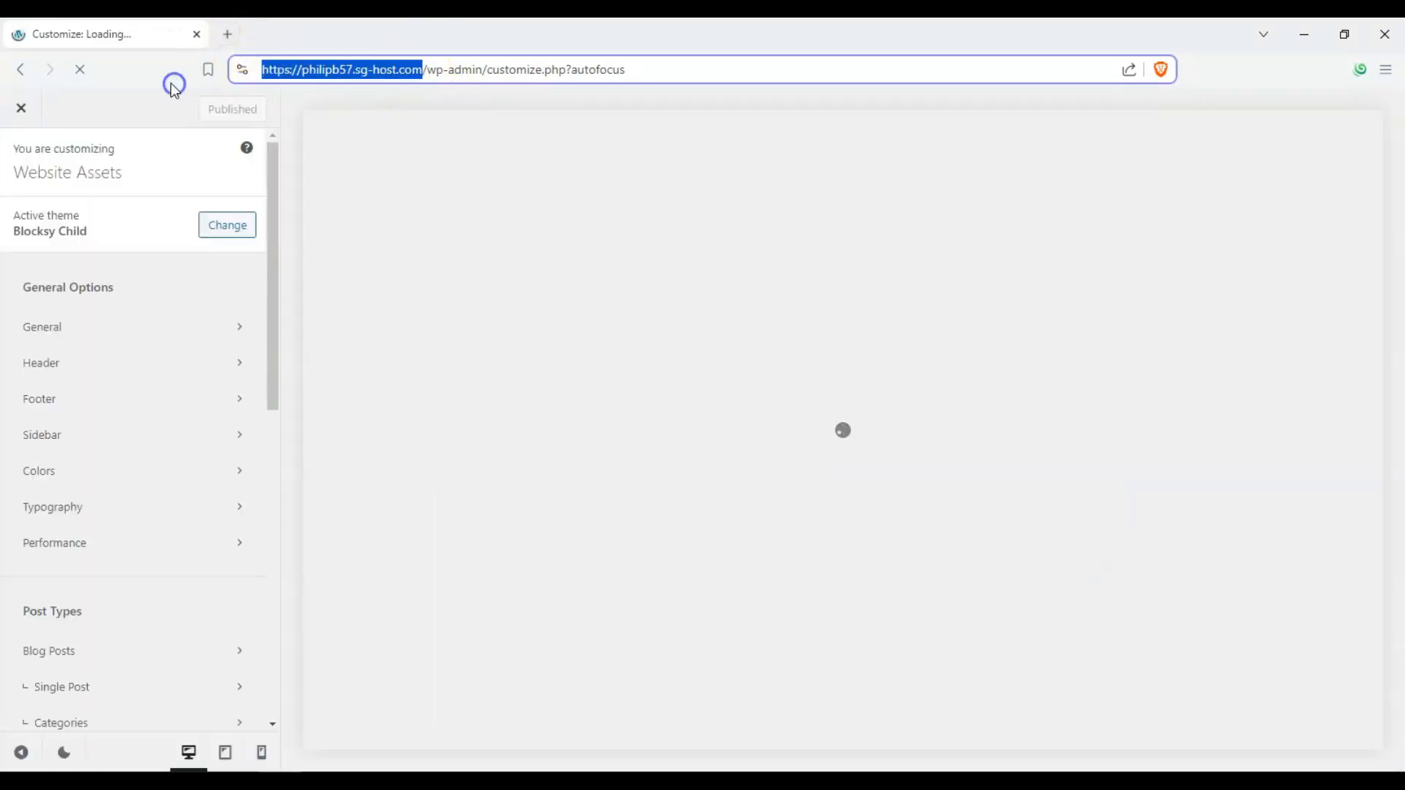
{"action": "left_click", "coordinate": [225, 34]}
{"action": "left_click", "coordinate": [276, 69]}
{"action": "type", "text": "philipb57.sg-host.com"}
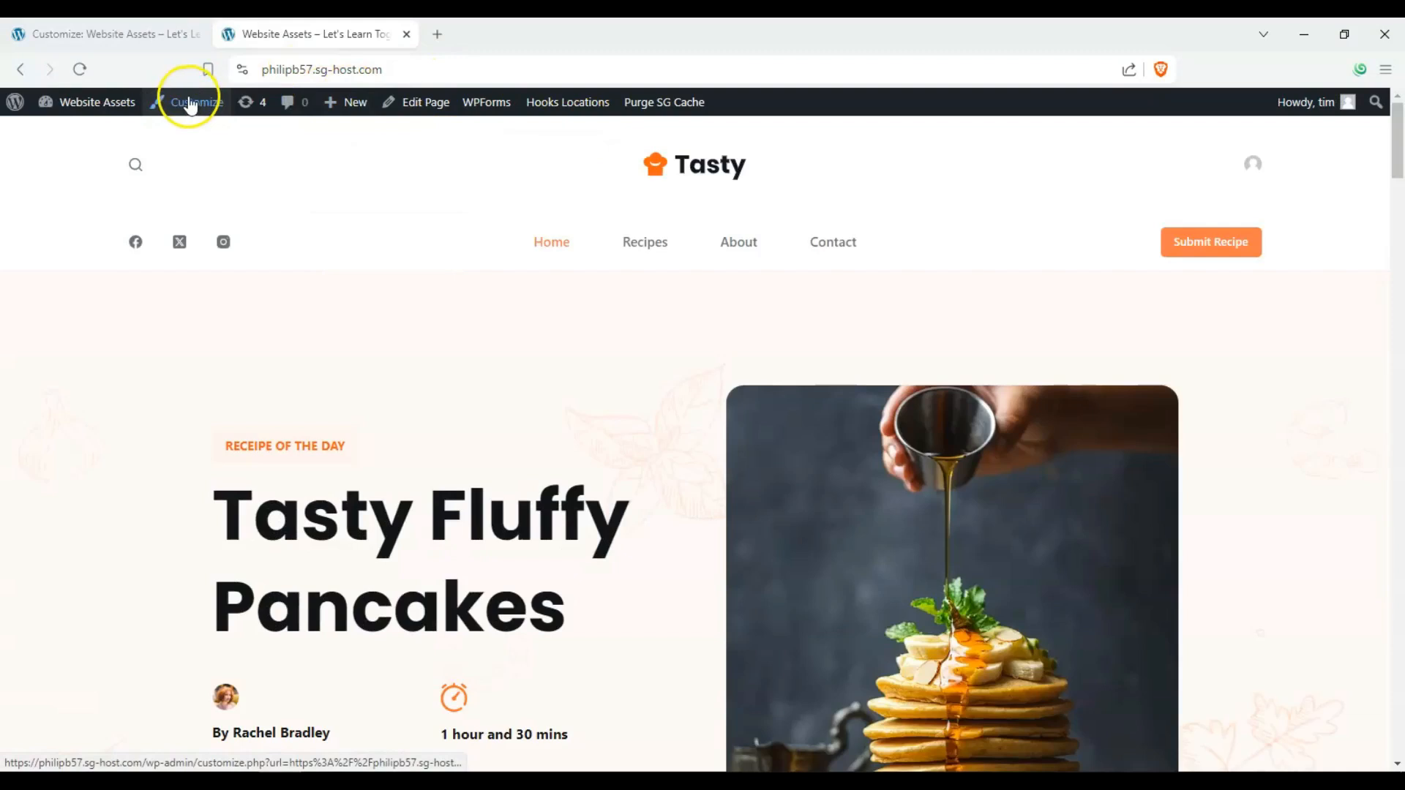
{"action": "left_click", "coordinate": [141, 33]}
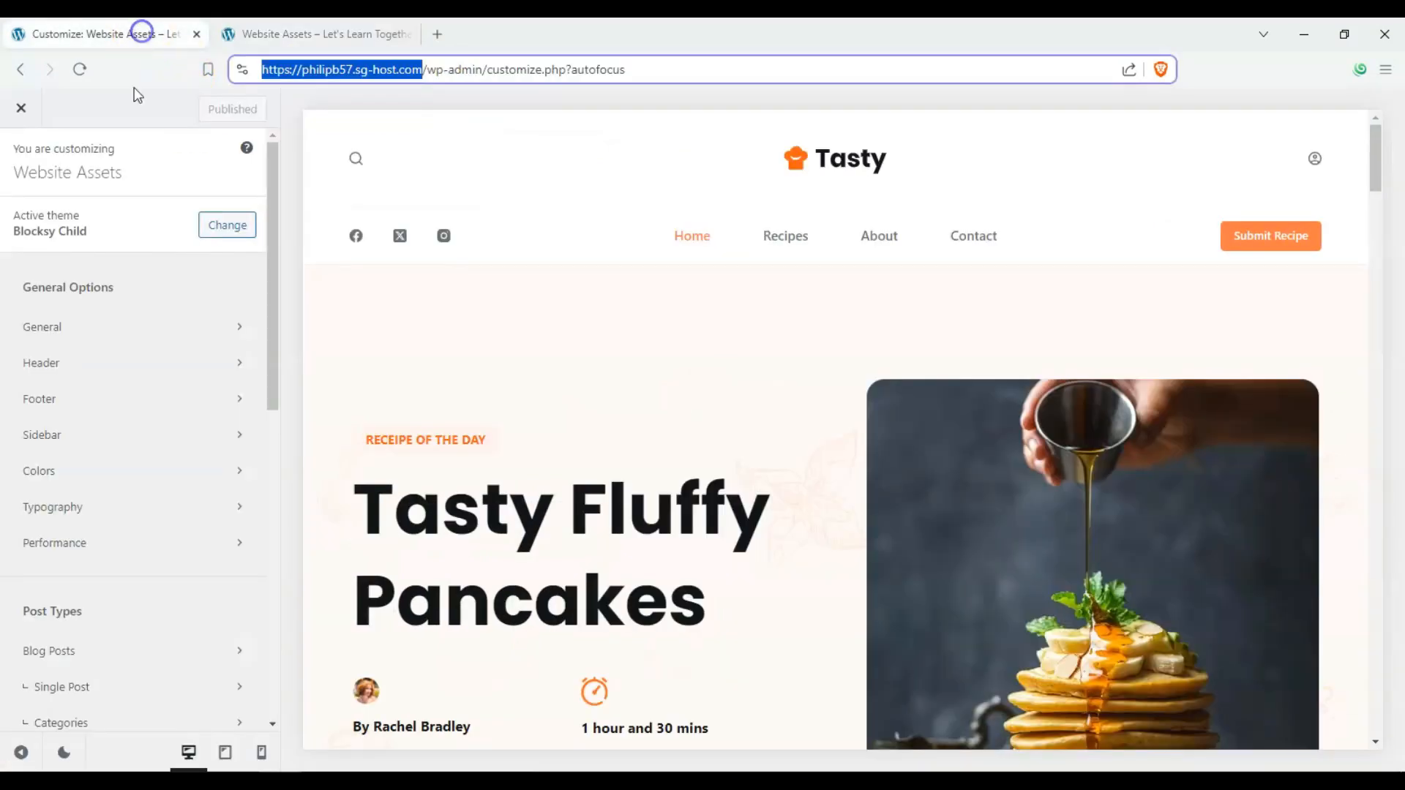
{"action": "left_click", "coordinate": [297, 281]}
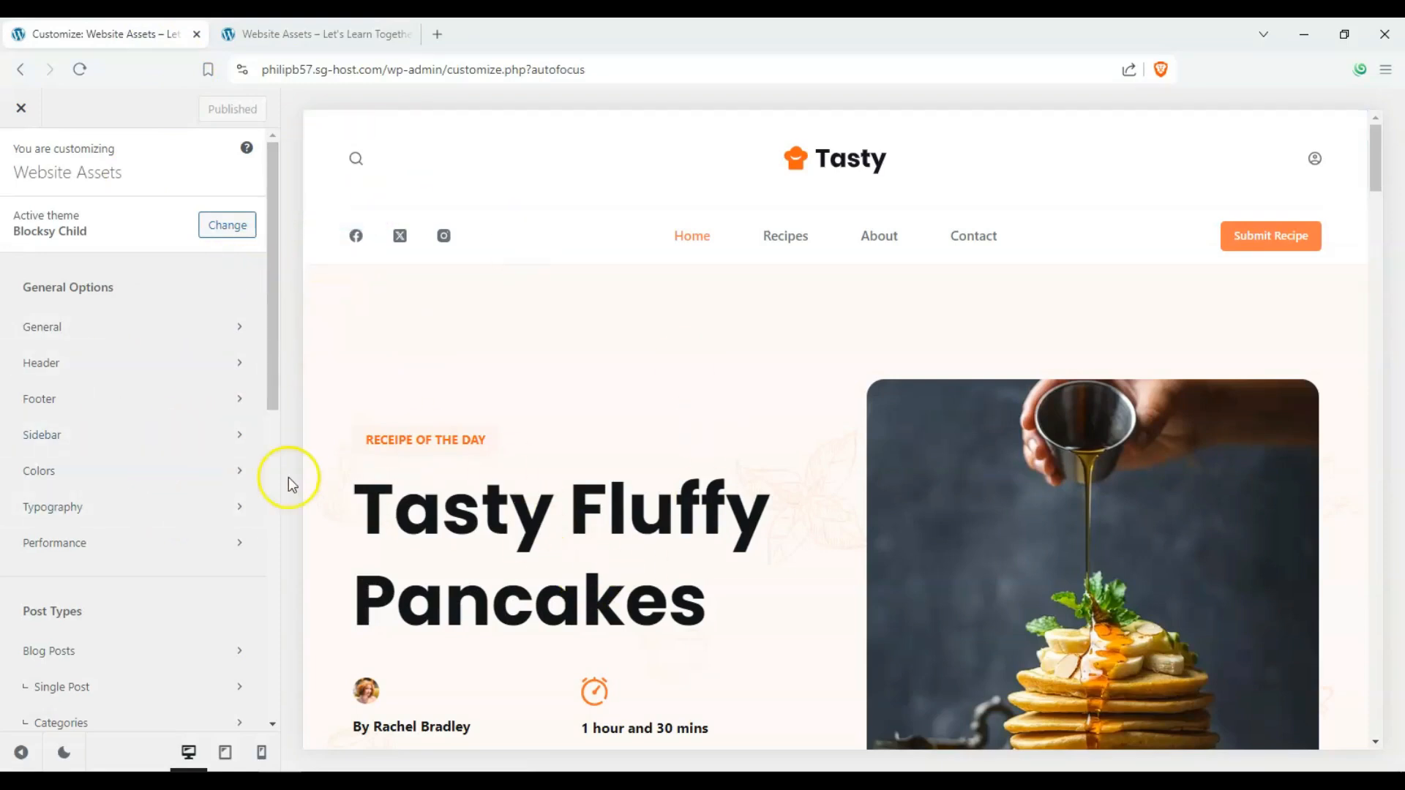
- Set the Maximum Site Width in the general layout options to 1070 px
{"action": "left_click", "coordinate": [42, 333]}
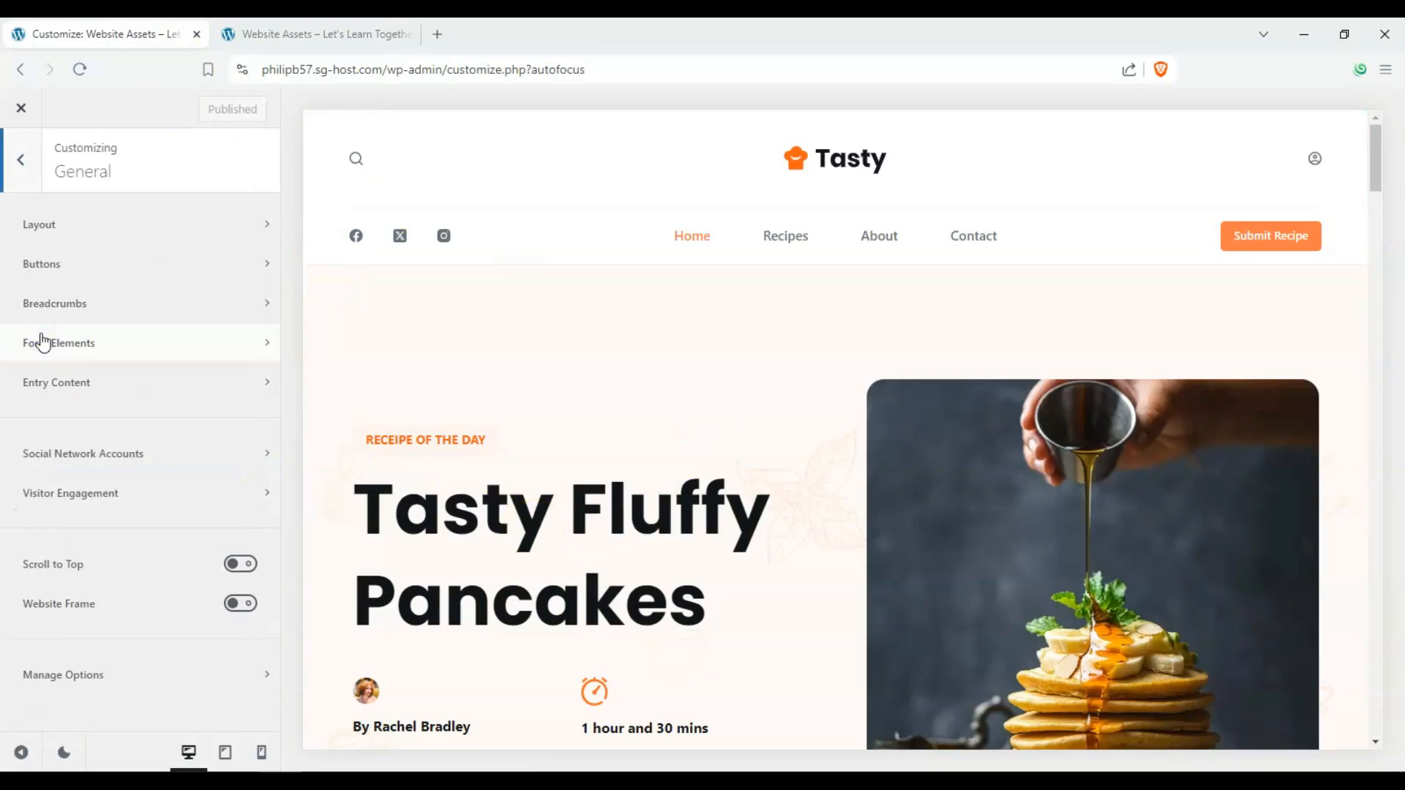
{"action": "left_click", "coordinate": [186, 228]}
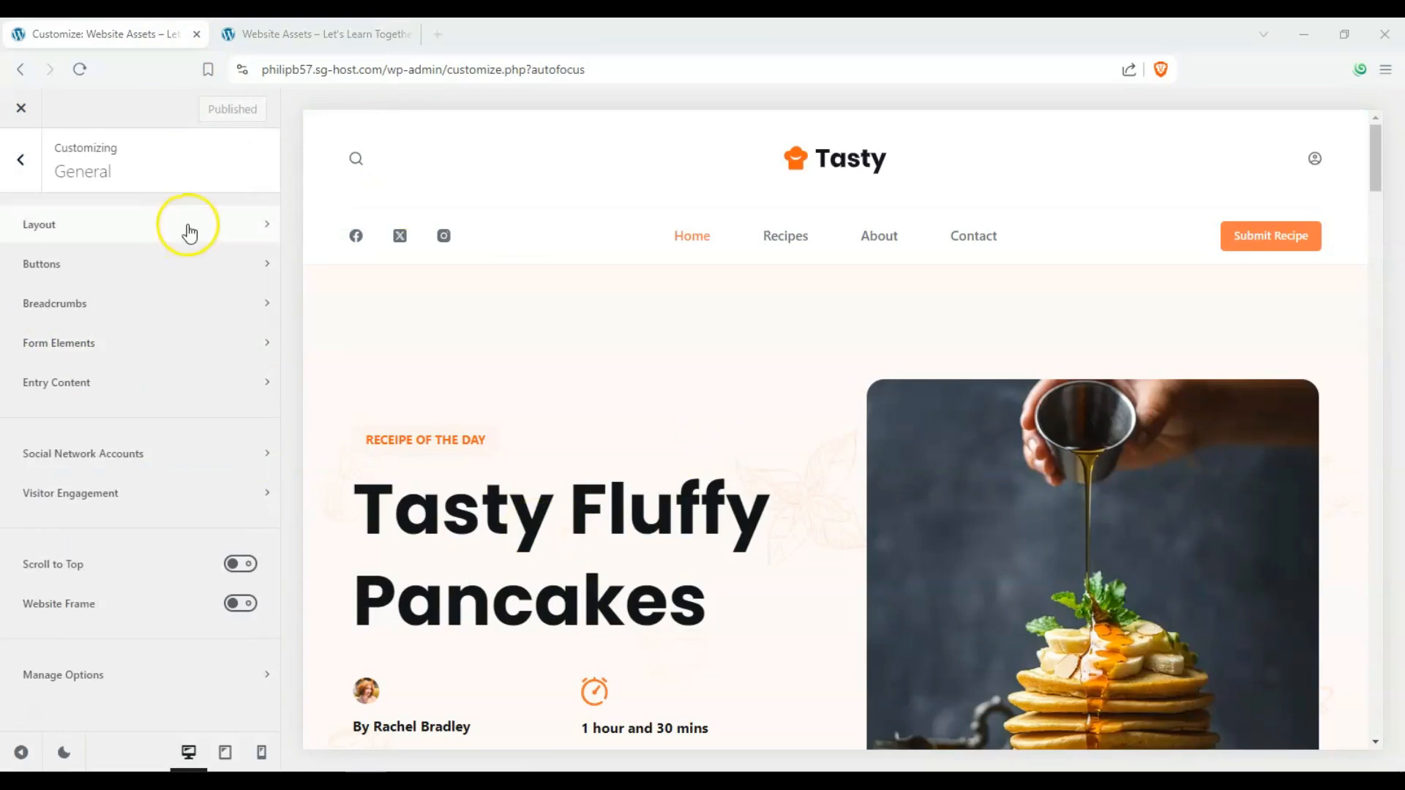
{"action": "scroll", "coordinate": [244, 301], "scroll_direction": "down", "scroll_amount": 3}
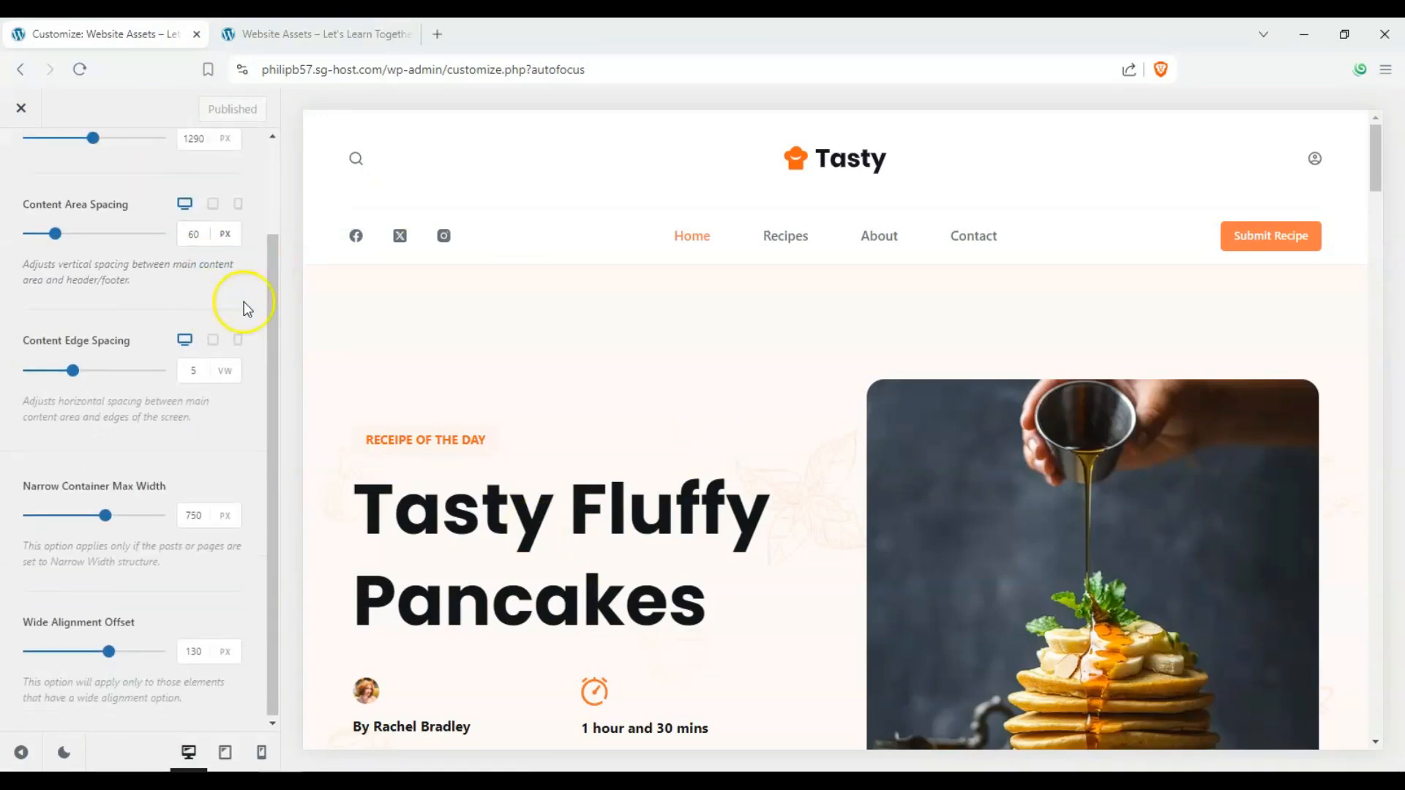
{"action": "scroll", "coordinate": [183, 335], "scroll_direction": "up", "scroll_amount": 3}
{"action": "left_click_drag", "start_coordinate": [93, 255], "coordinate": [129, 254]}
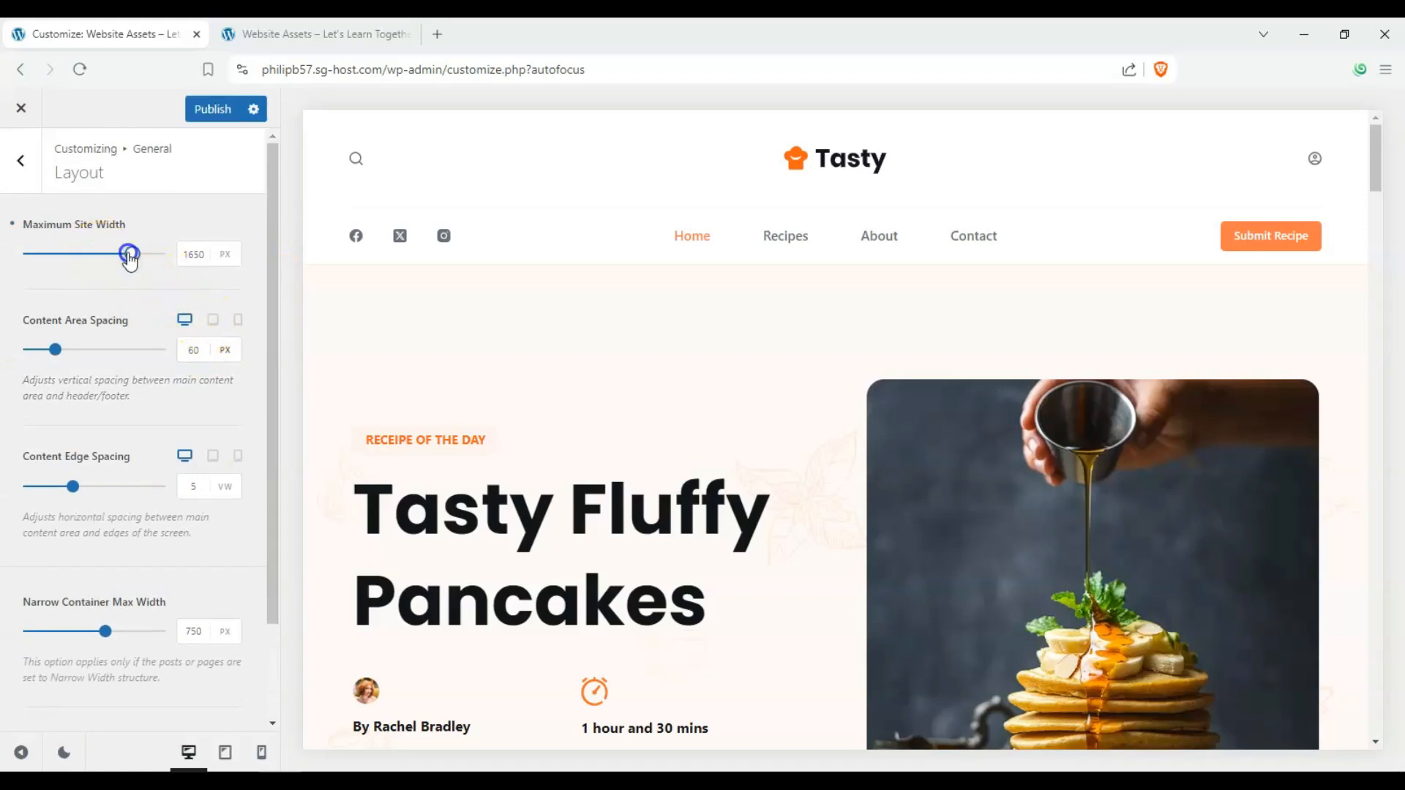
{"action": "left_click", "coordinate": [46, 256]}
{"action": "left_click_drag", "start_coordinate": [50, 256], "coordinate": [92, 256]}
{"action": "left_click", "coordinate": [53, 256]}
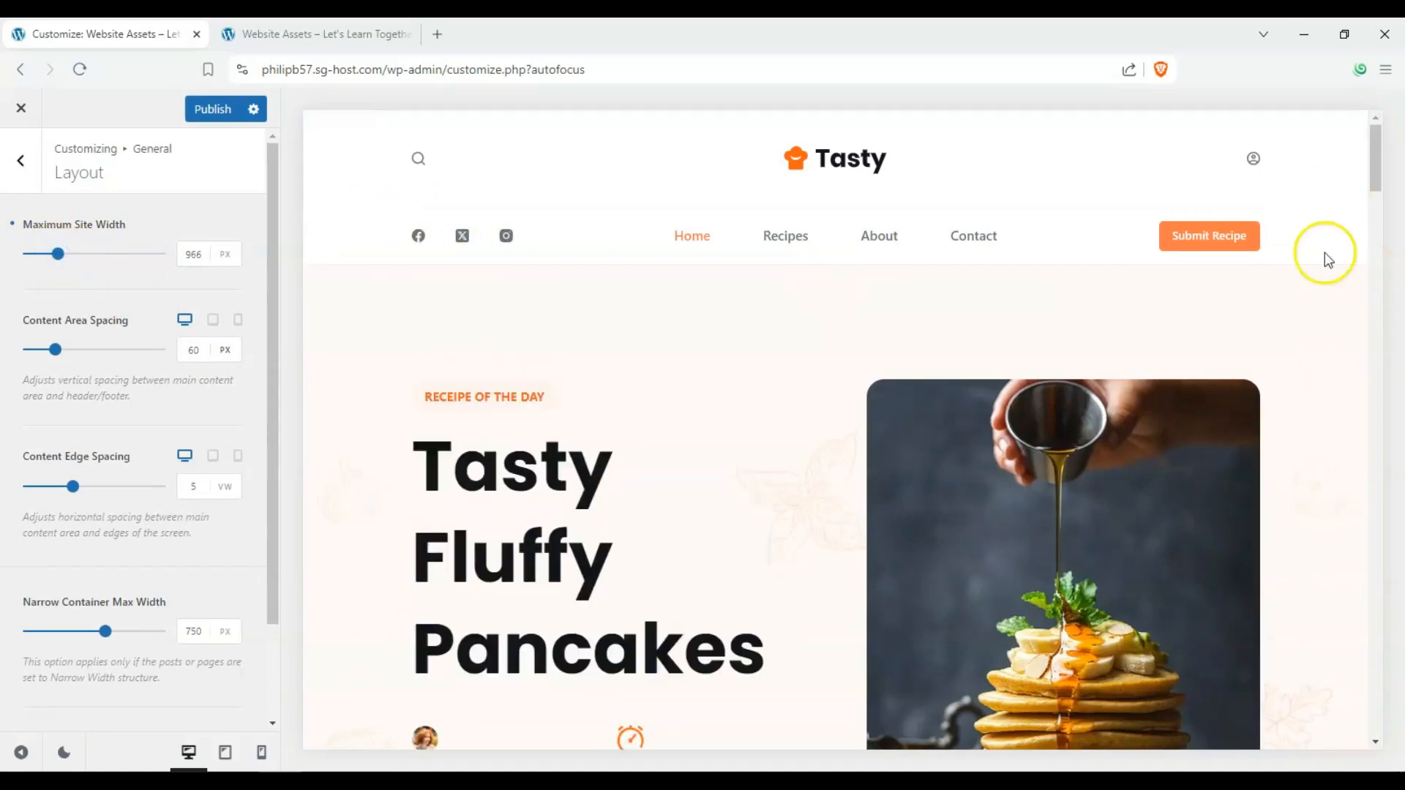
{"action": "mouse_move", "coordinate": [64, 258]}
{"action": "left_mouse_down"}
{"action": "mouse_move", "coordinate": [42, 256]}
{"action": "mouse_move", "coordinate": [67, 259]}
{"action": "left_mouse_up"}
{"action": "left_click", "coordinate": [71, 255]}
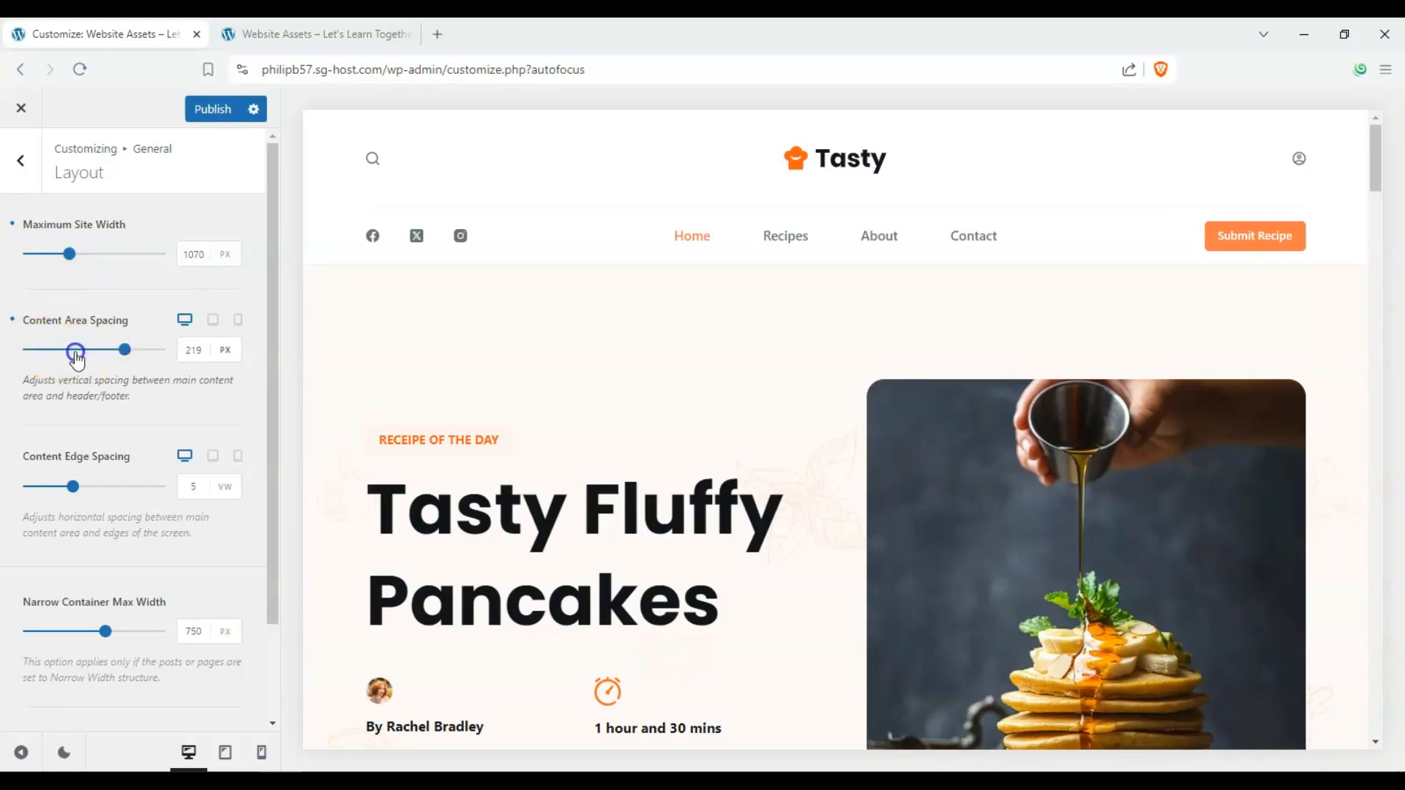
- Set Content Area Spacing to 189 px and Content Edge Spacing to 0 VW, keeping the default narrow container width and wide alignment offset
{"action": "left_click", "coordinate": [107, 350]}
{"action": "scroll", "coordinate": [106, 350], "scroll_direction": "down", "scroll_amount": 1}
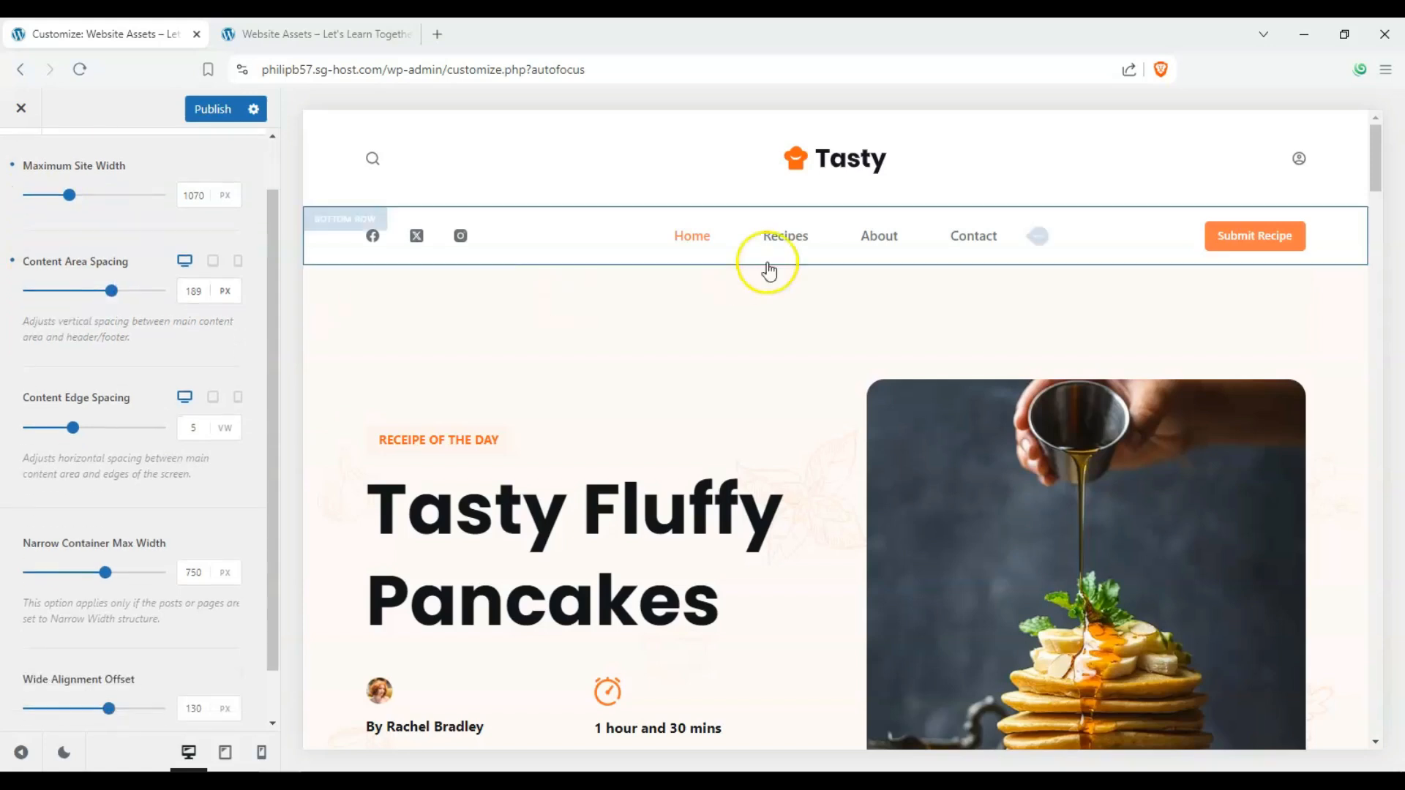
{"action": "left_click_drag", "start_coordinate": [100, 437], "coordinate": [9, 410]}
{"action": "scroll", "coordinate": [80, 505], "scroll_direction": "down", "scroll_amount": 1}
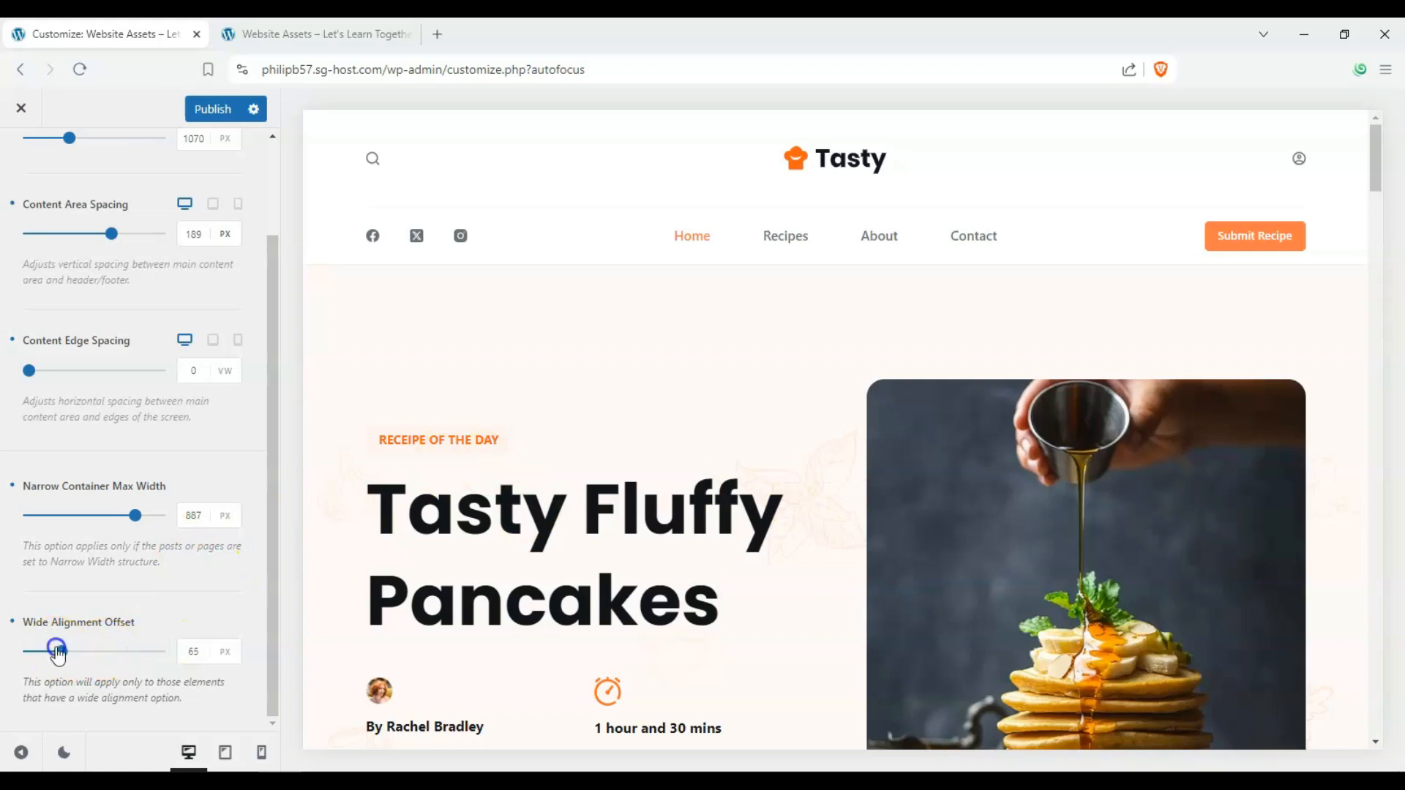
{"action": "left_click", "coordinate": [12, 486]}
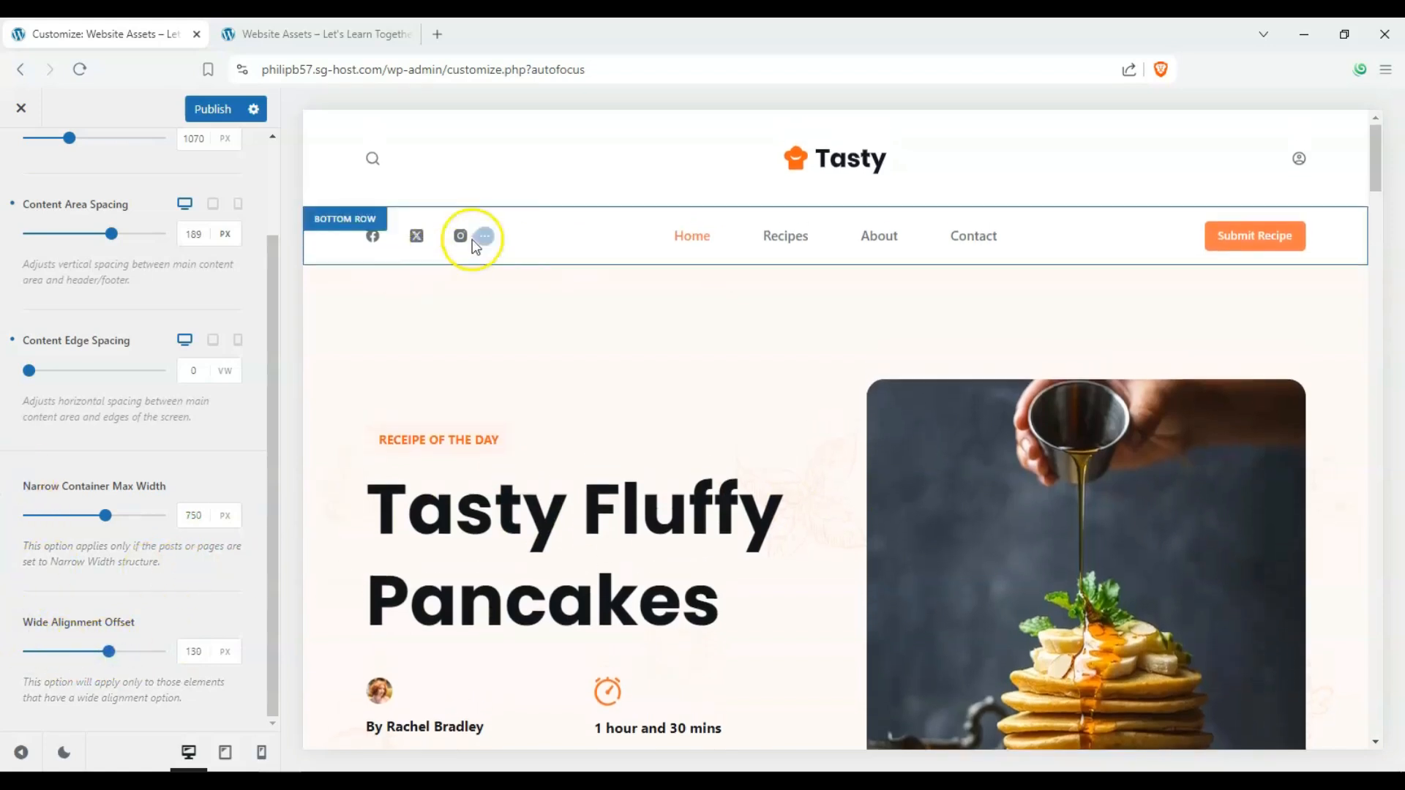
{"action": "scroll", "coordinate": [229, 249], "scroll_direction": "up", "scroll_amount": 2}
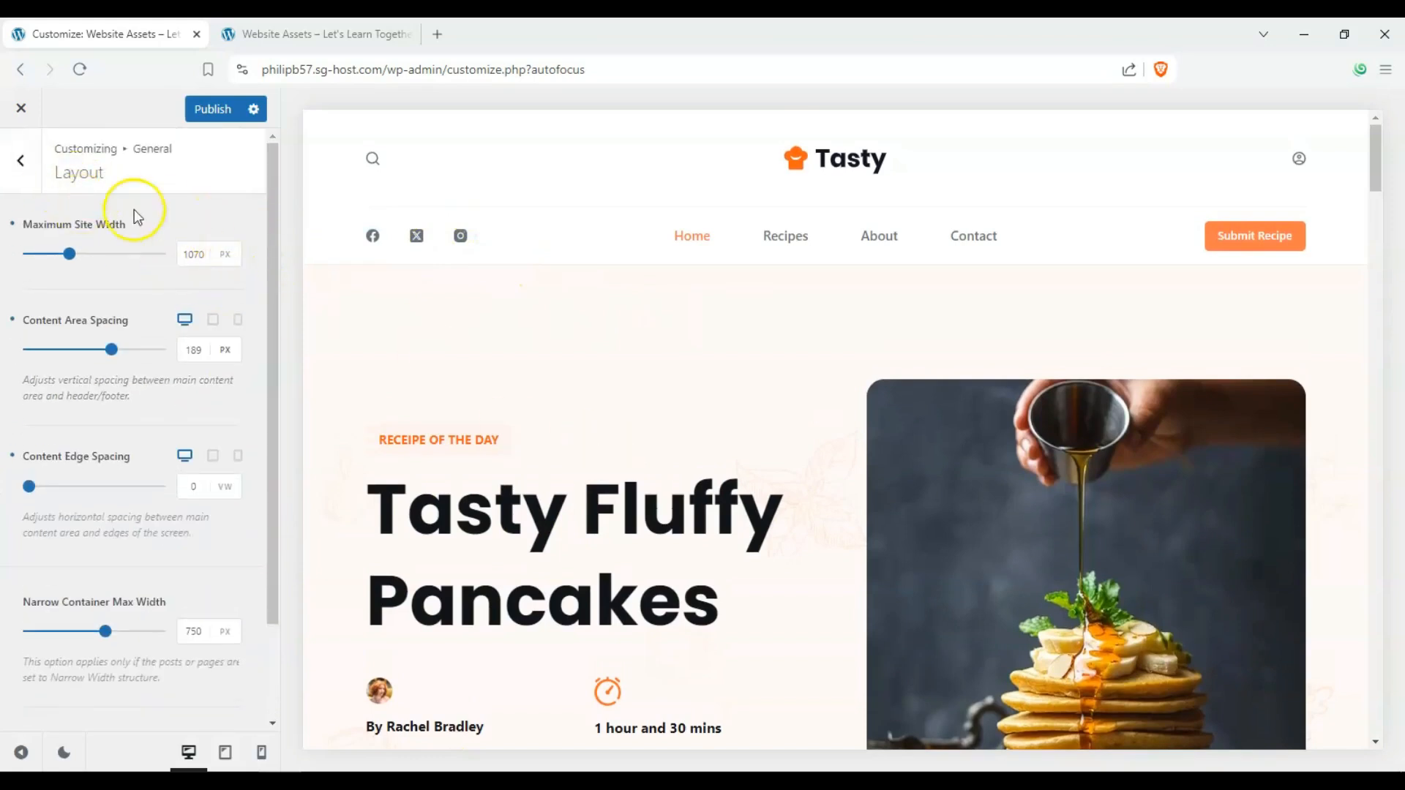
{"action": "left_click", "coordinate": [26, 167]}
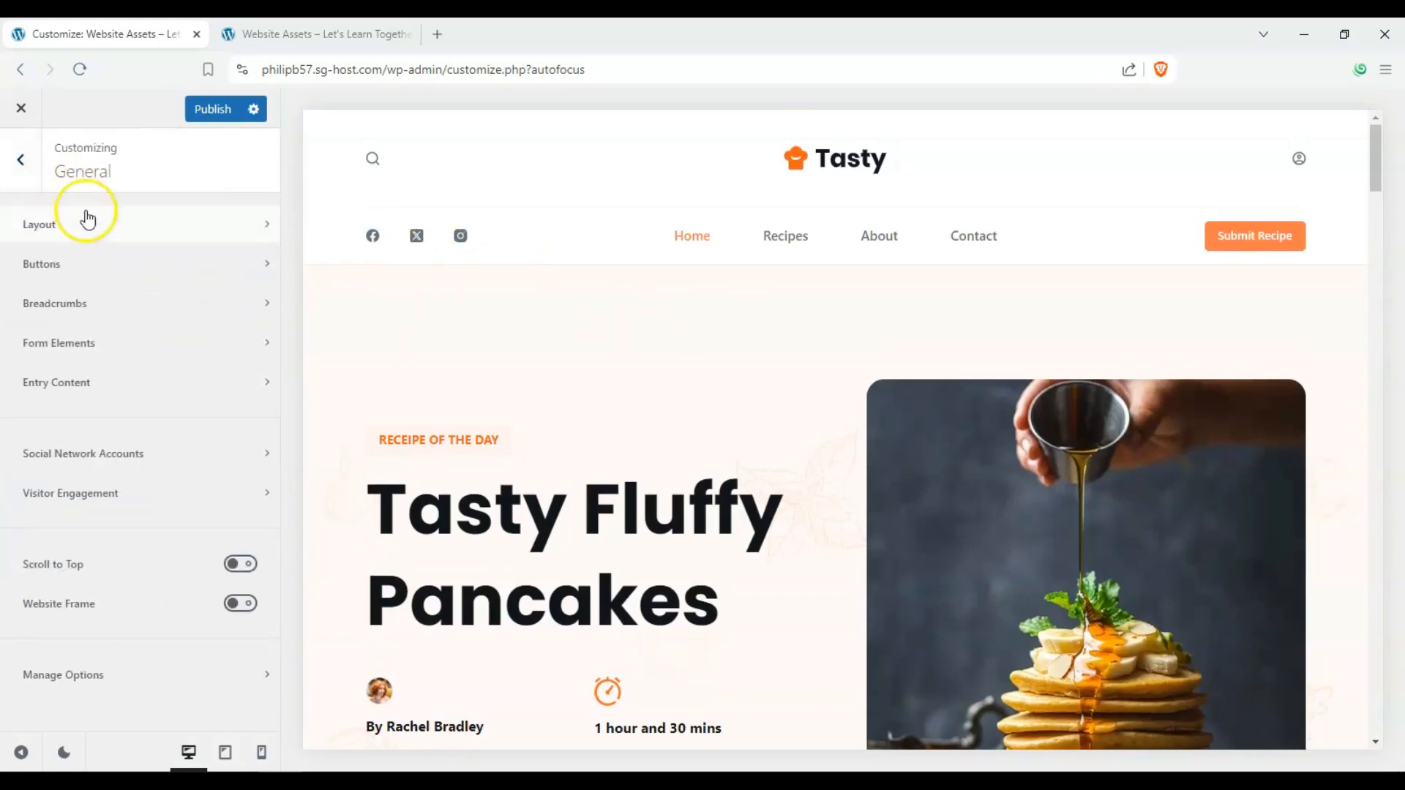
- Set the general buttons' minimum height to 49 px and enable their hover effect
{"action": "left_click", "coordinate": [101, 264]}
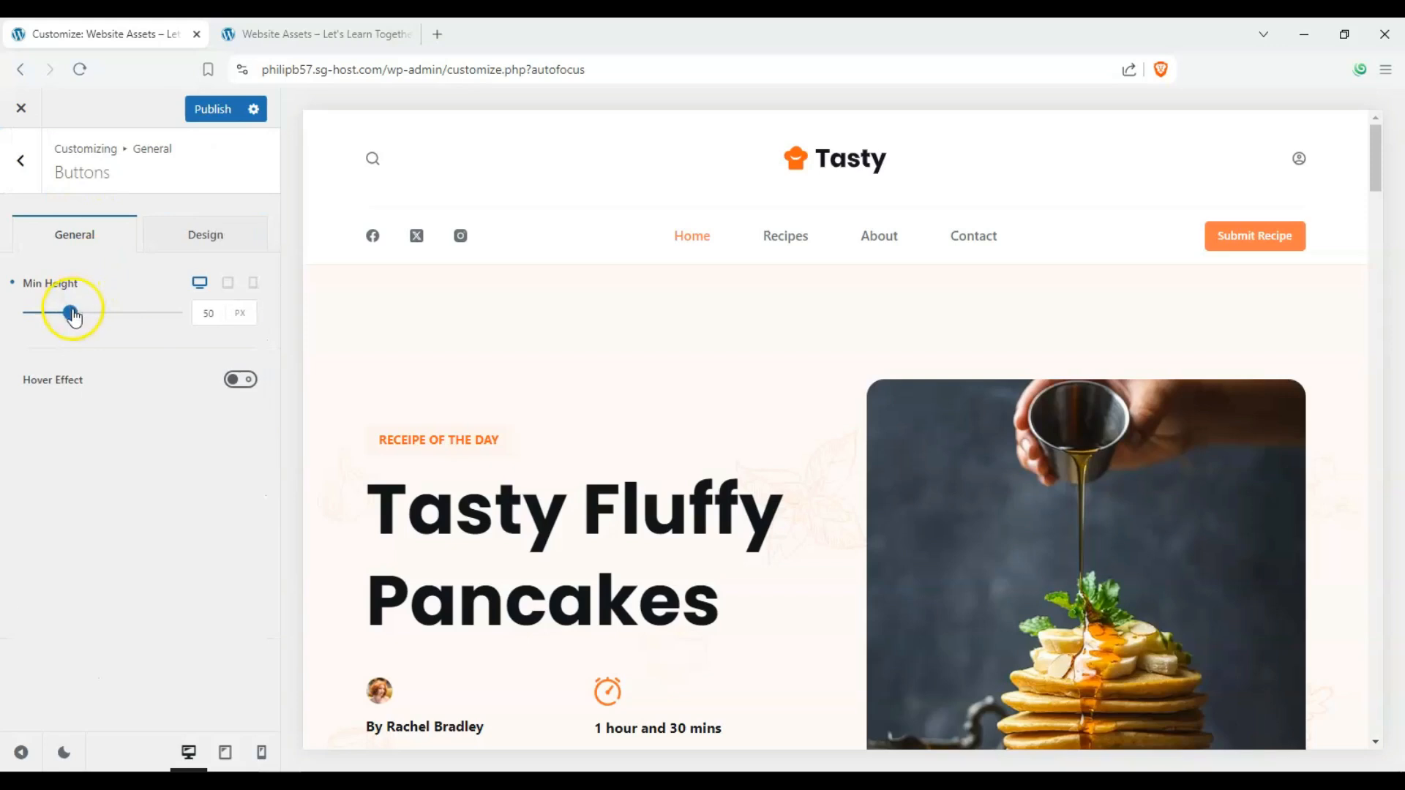
{"action": "mouse_move", "coordinate": [74, 316]}
{"action": "left_mouse_down"}
{"action": "mouse_move", "coordinate": [135, 315]}
{"action": "mouse_move", "coordinate": [67, 316]}
{"action": "left_mouse_up"}
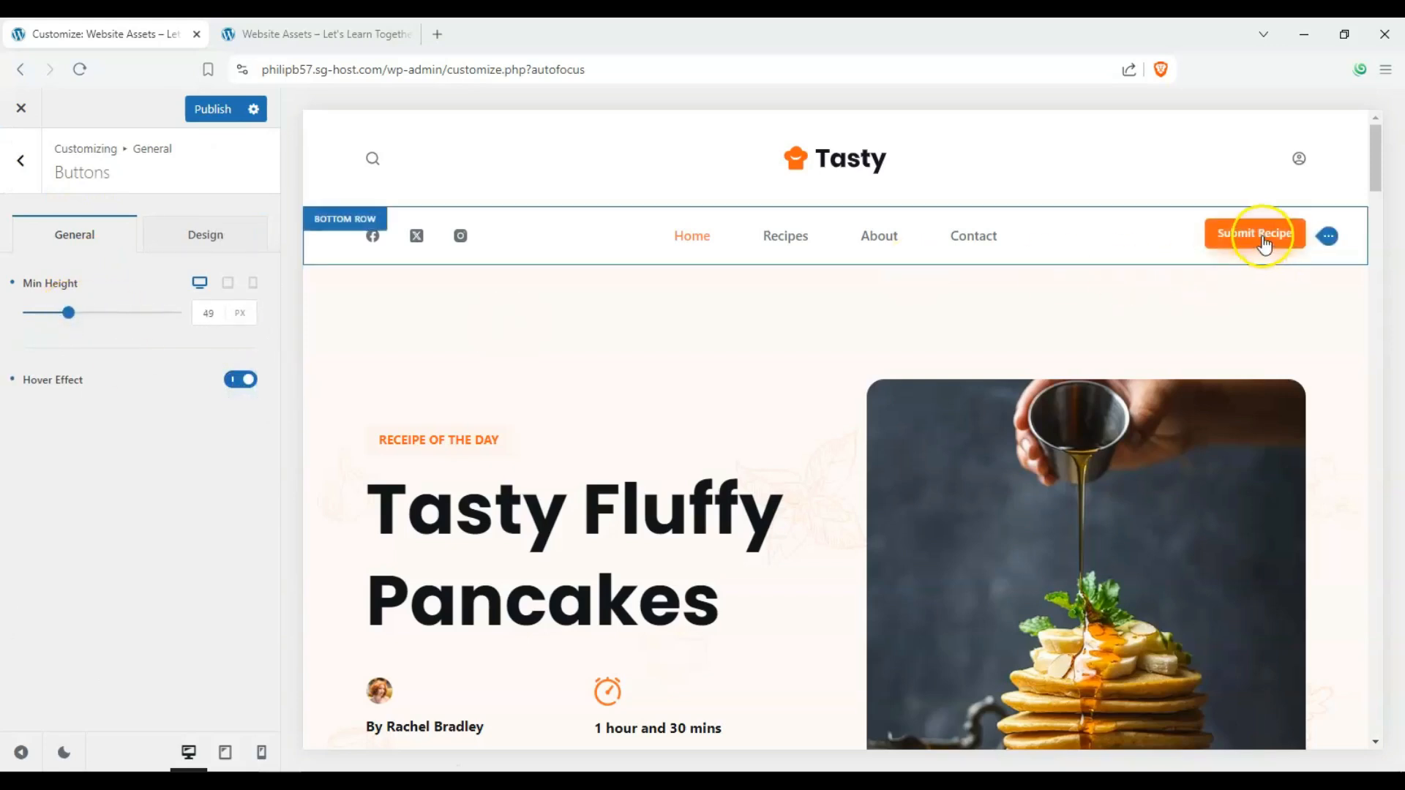
{"action": "left_click", "coordinate": [234, 379]}
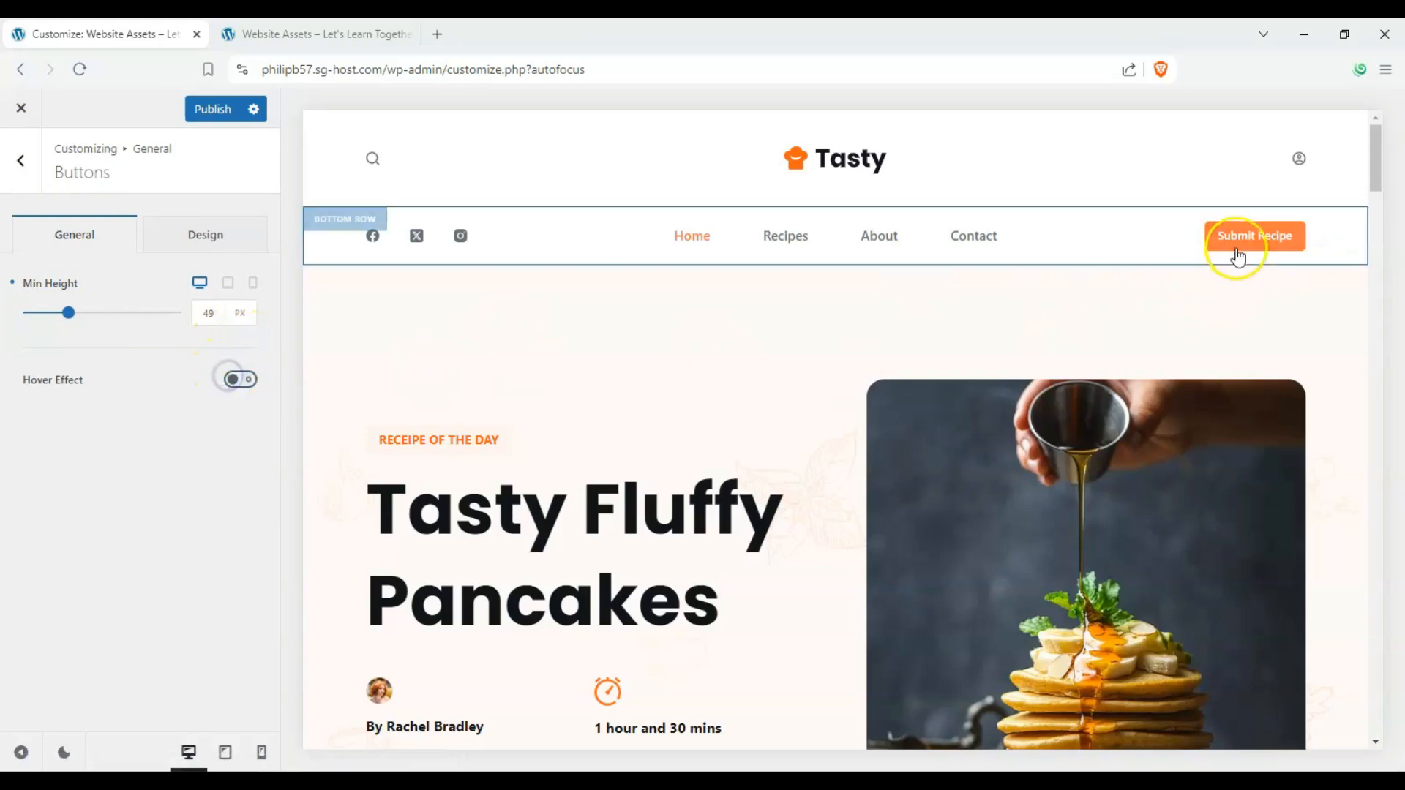
{"action": "left_click", "coordinate": [247, 379]}
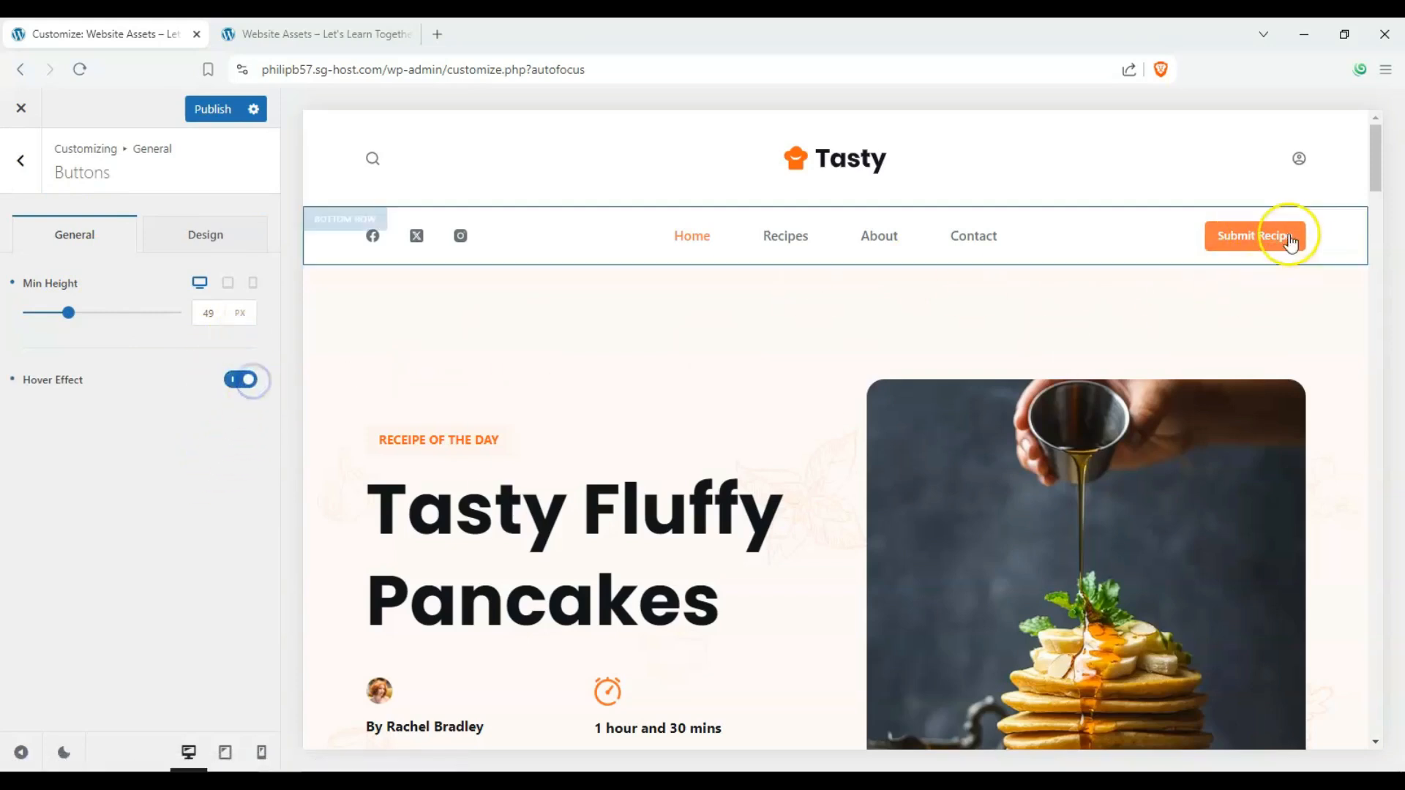
- Set the buttons' default background color to light brown #c1a698 and their hover color to black, checking the home page buttons
{"action": "left_click", "coordinate": [232, 244]}
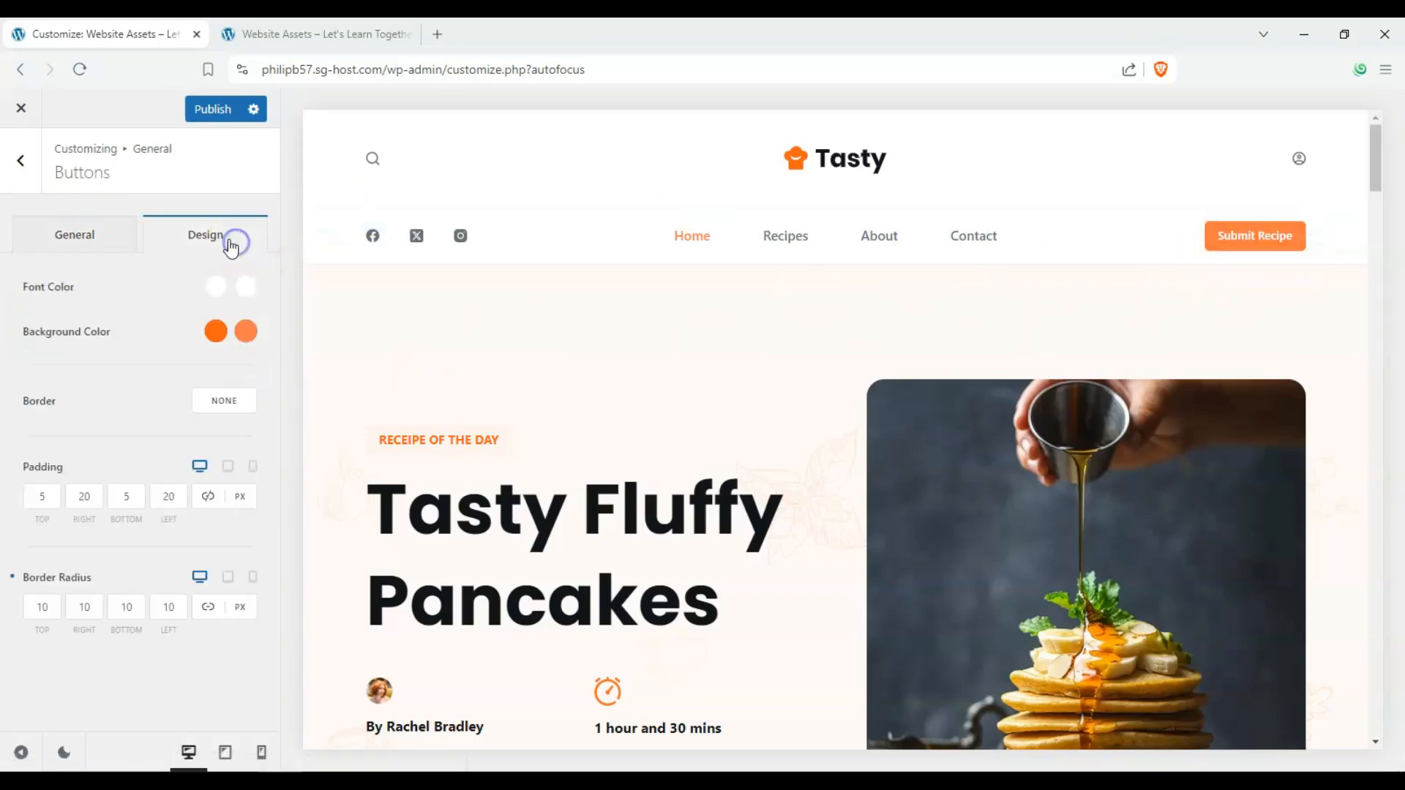
{"action": "left_click", "coordinate": [217, 343]}
{"action": "left_click_drag", "start_coordinate": [192, 420], "coordinate": [79, 432]}
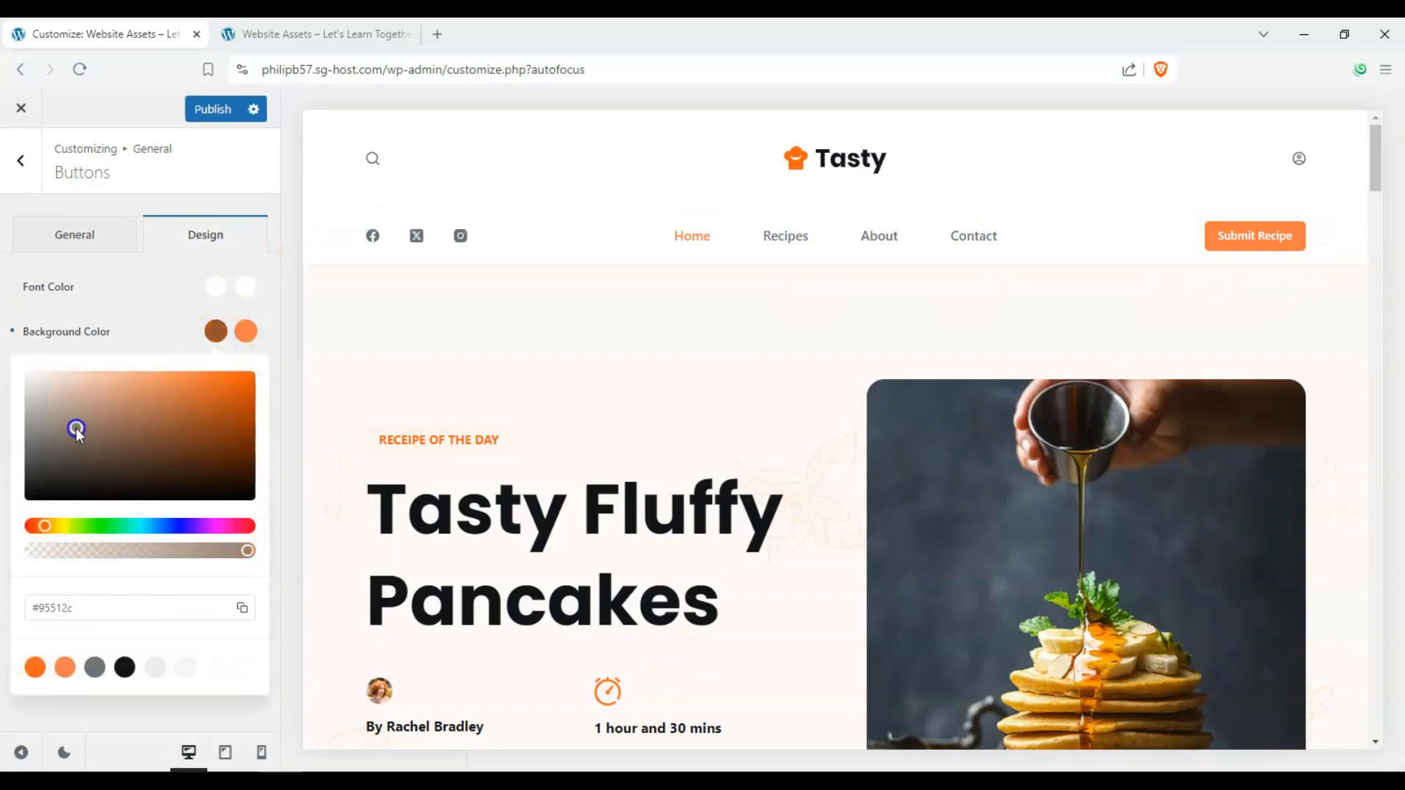
{"action": "left_click", "coordinate": [175, 378]}
{"action": "left_click", "coordinate": [245, 330]}
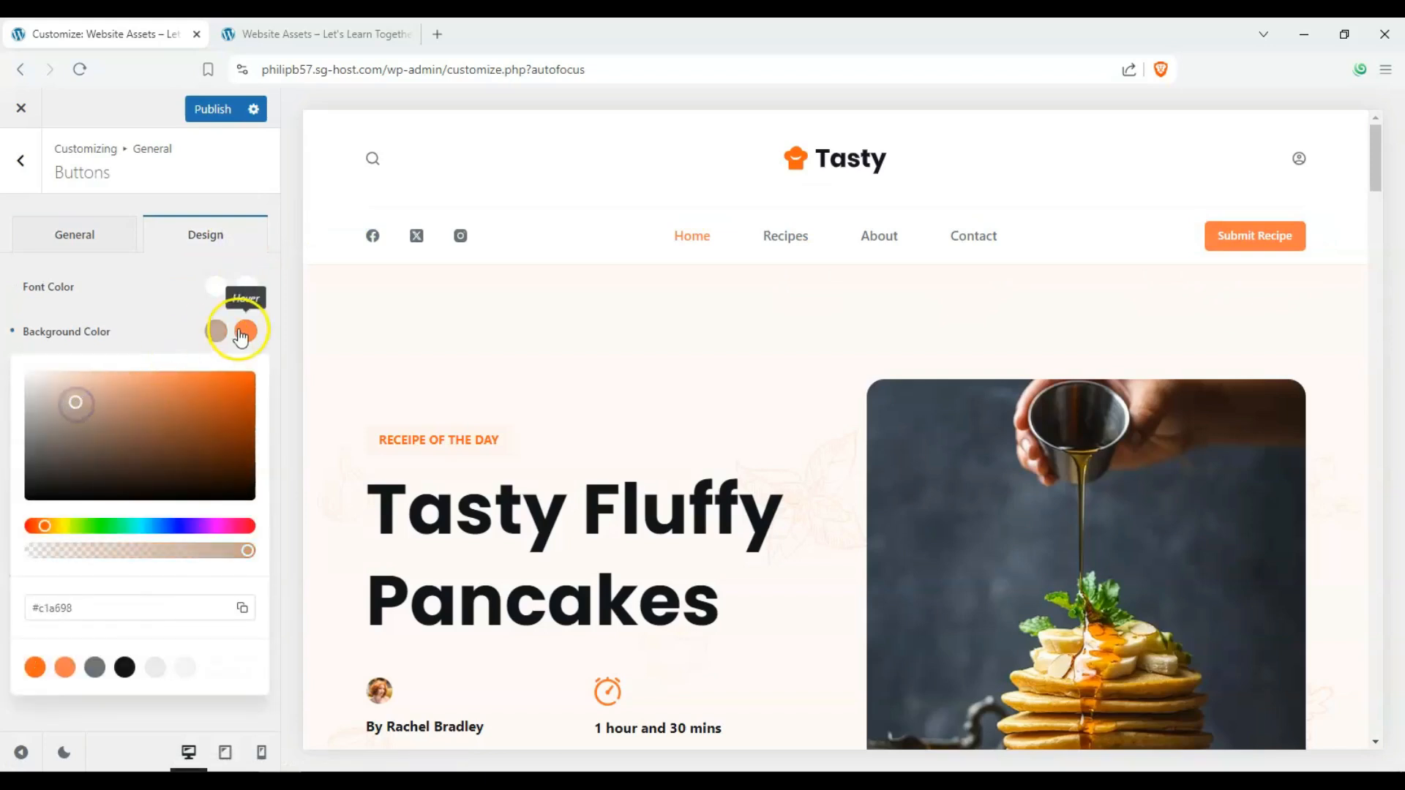
{"action": "left_click_drag", "start_coordinate": [210, 433], "coordinate": [100, 492]}
{"action": "left_click", "coordinate": [1244, 238]}
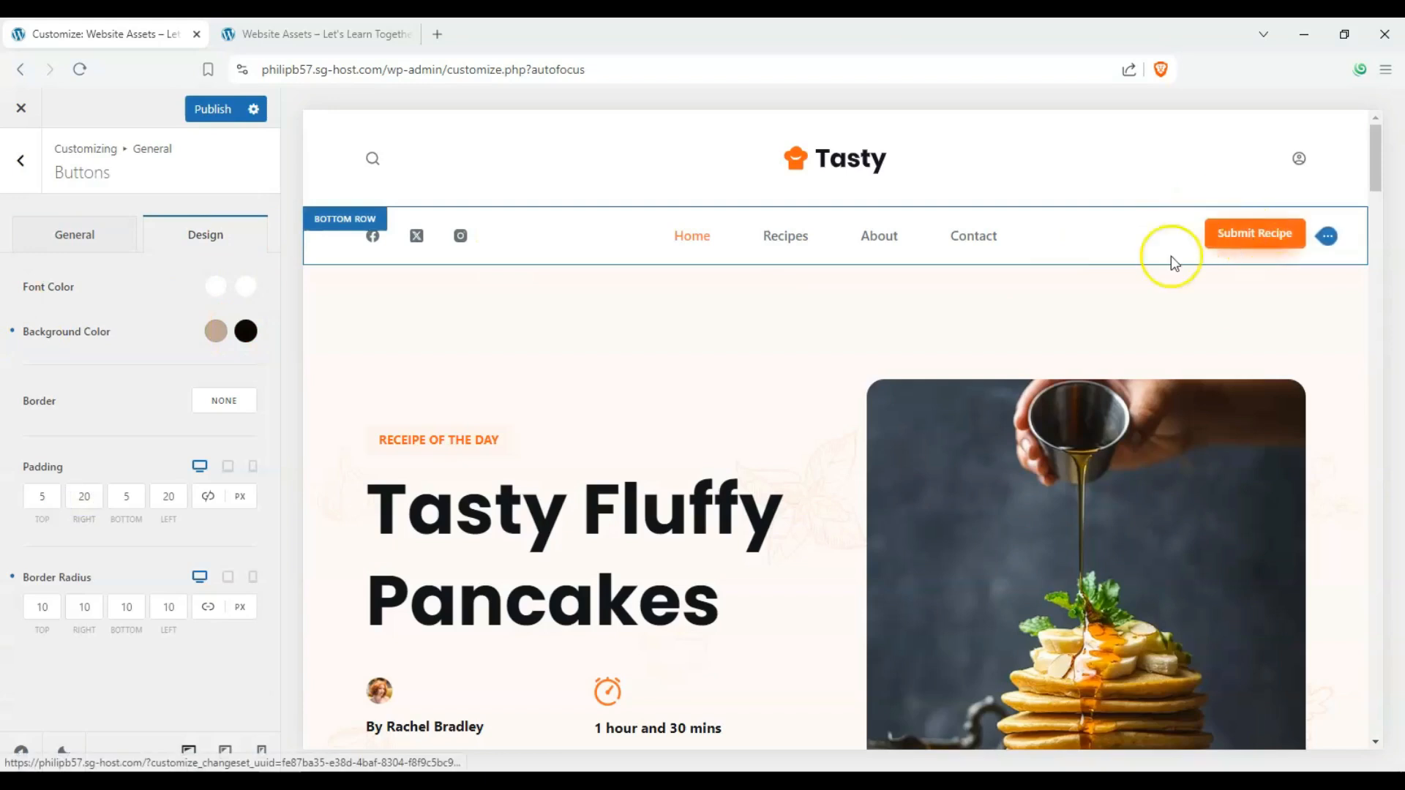
{"action": "left_click", "coordinate": [849, 169]}
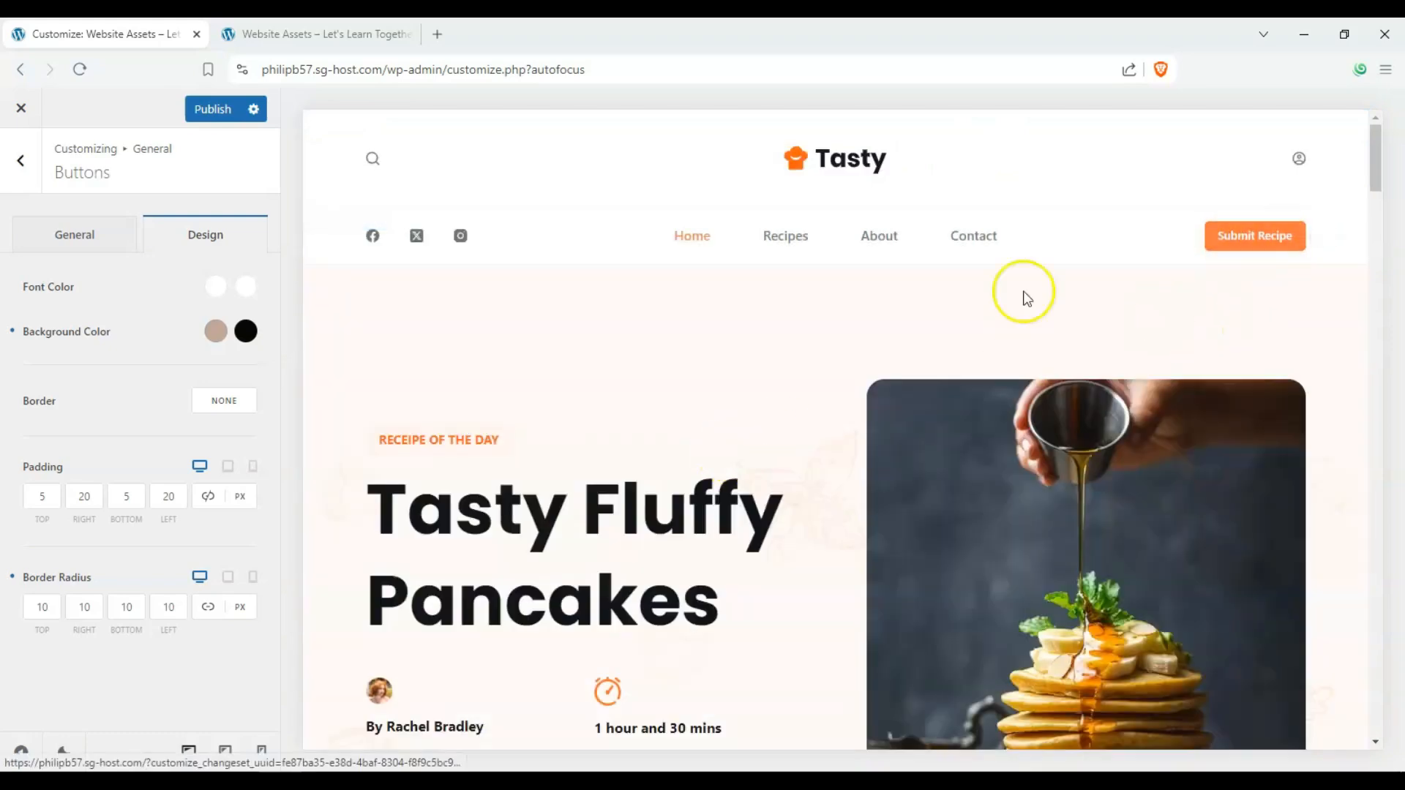
{"action": "scroll", "coordinate": [480, 311], "scroll_direction": "down", "scroll_amount": 5}
{"action": "scroll", "coordinate": [502, 314], "scroll_direction": "up", "scroll_amount": 5}
{"action": "scroll", "coordinate": [665, 401], "scroll_direction": "down", "scroll_amount": 6}
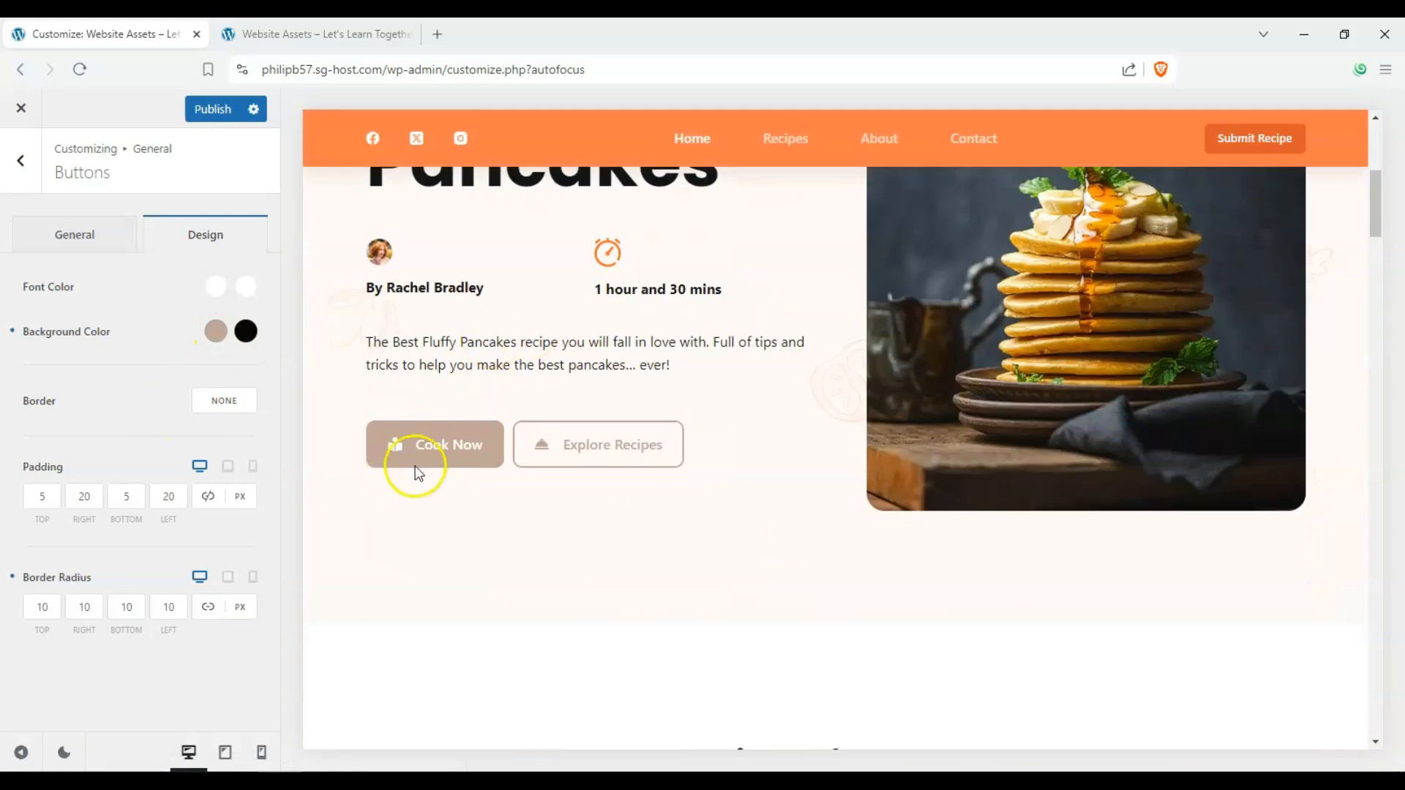
- Recolor the buttons' default background, trying brown #7f4427 and tan #d49f73 before settling on salmon pink #e37c7c
{"action": "left_click", "coordinate": [216, 333]}
{"action": "mouse_move", "coordinate": [183, 431]}
{"action": "left_mouse_down"}
{"action": "mouse_move", "coordinate": [229, 376]}
{"action": "mouse_move", "coordinate": [183, 437]}
{"action": "left_mouse_up"}
{"action": "scroll", "coordinate": [960, 432], "scroll_direction": "up", "scroll_amount": 3}
{"action": "scroll", "coordinate": [960, 426], "scroll_direction": "up", "scroll_amount": 3}
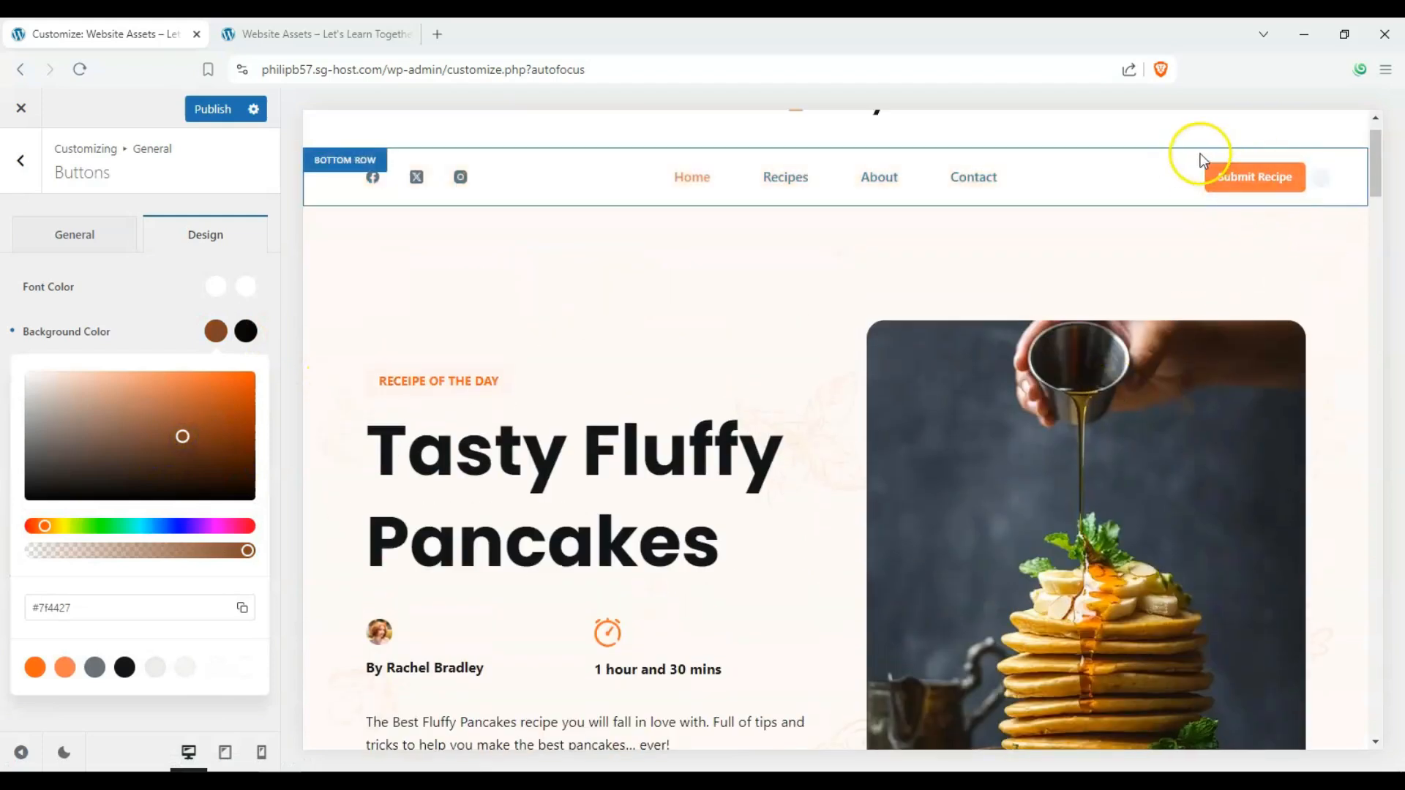
{"action": "left_click_drag", "start_coordinate": [1376, 183], "coordinate": [1383, 228]}
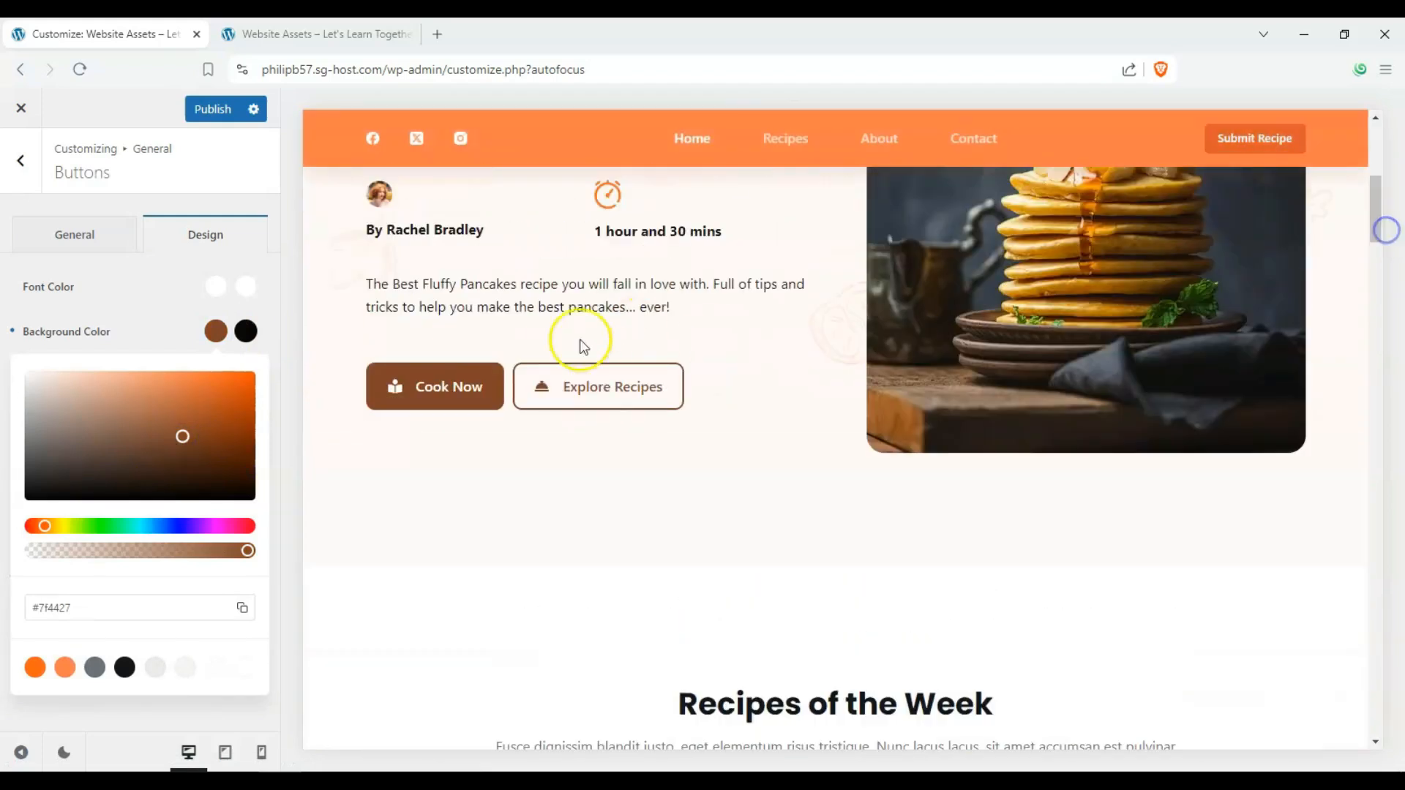
{"action": "left_click_drag", "start_coordinate": [201, 409], "coordinate": [130, 395]}
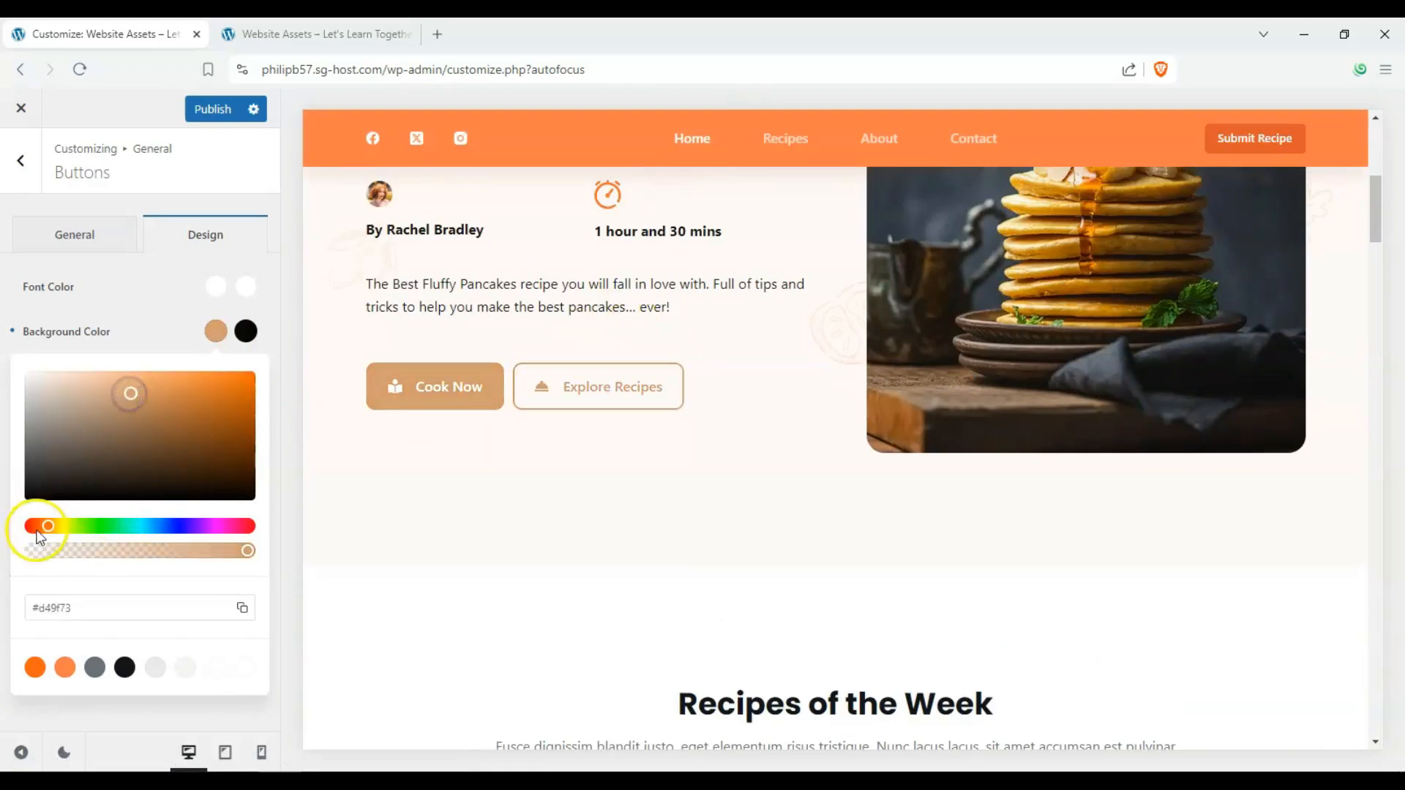
{"action": "left_click_drag", "start_coordinate": [52, 530], "coordinate": [32, 528]}
{"action": "left_click_drag", "start_coordinate": [25, 388], "coordinate": [133, 393]}
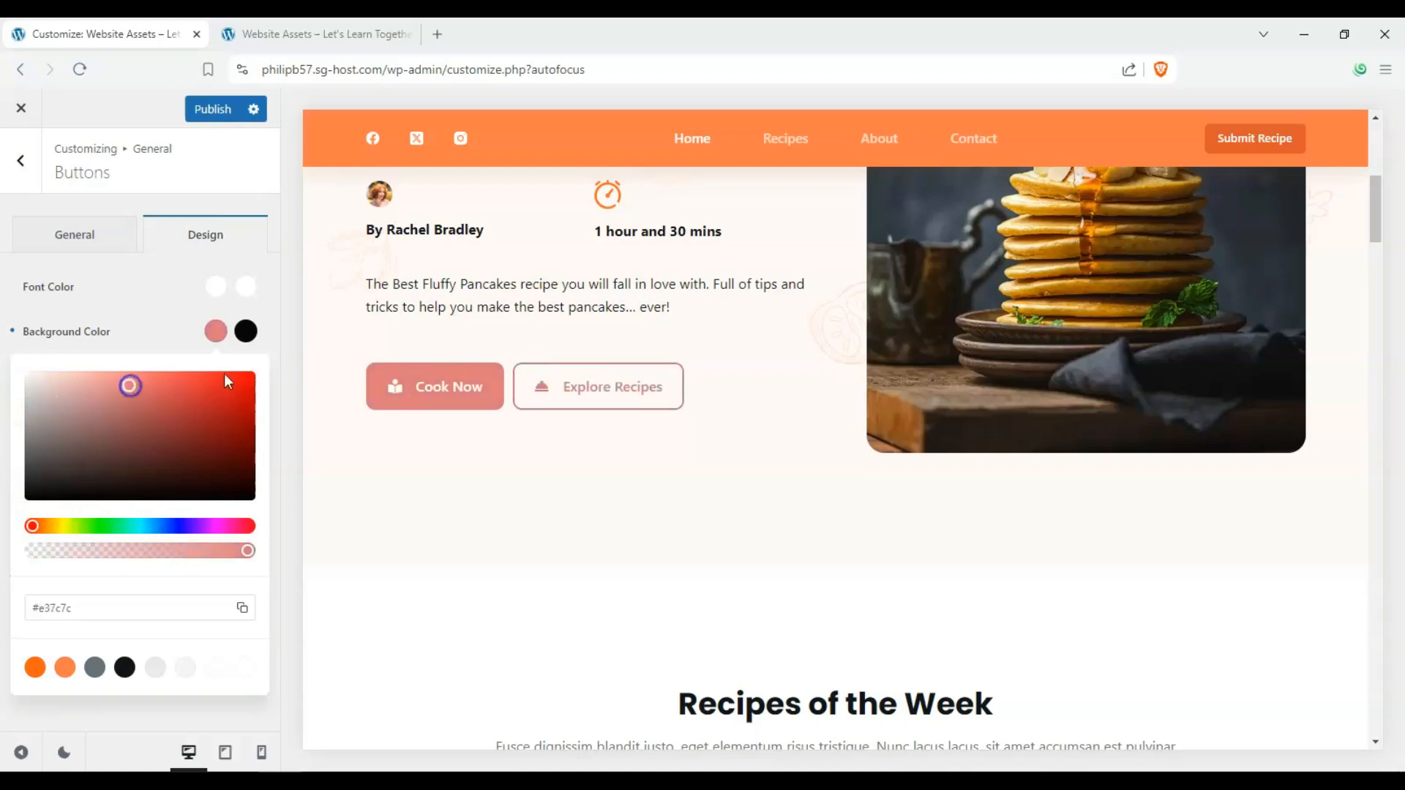
- Set the buttons' border radius to 0 px on all four corners, keeping the salmon pink background color
{"action": "left_click", "coordinate": [456, 393]}
{"action": "left_click", "coordinate": [6, 327]}
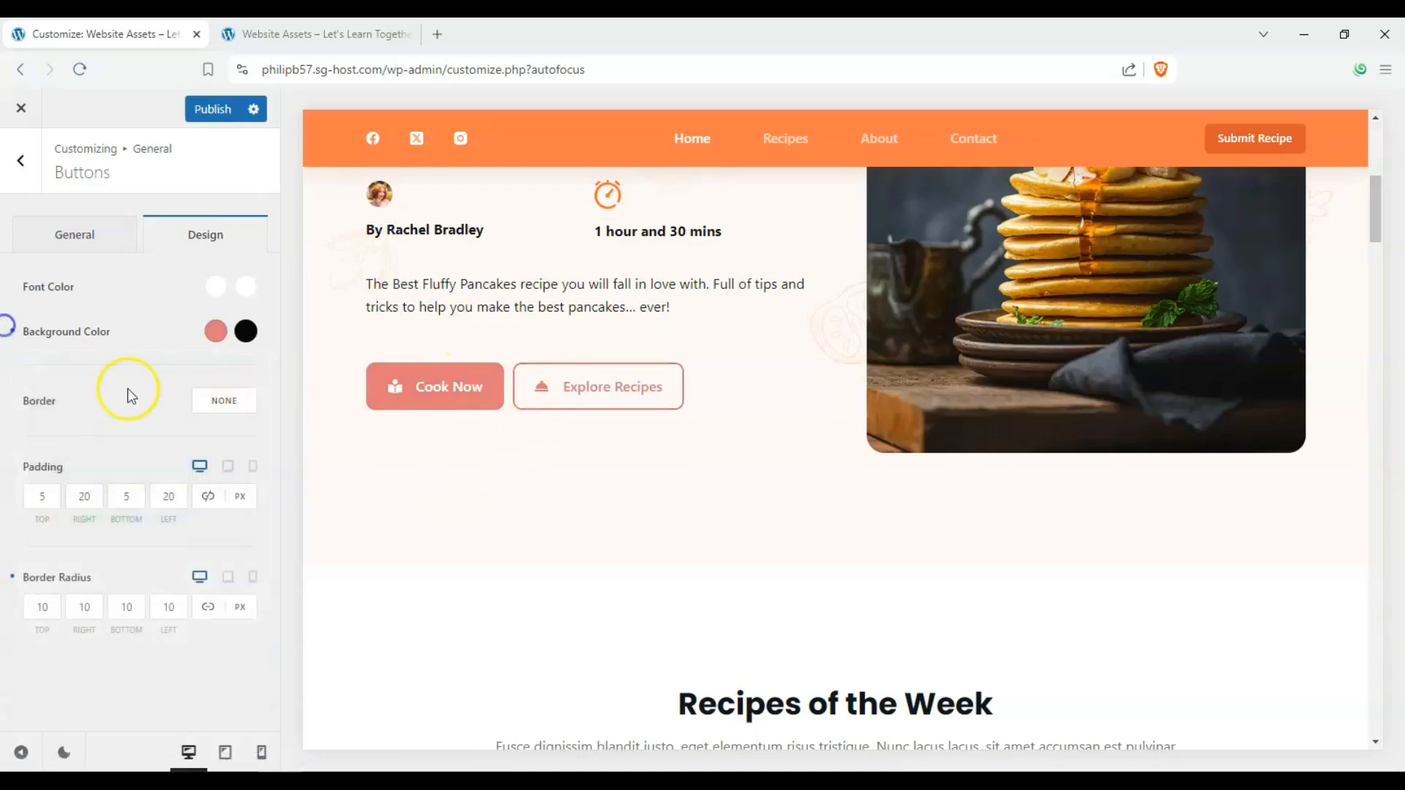
{"action": "left_click", "coordinate": [83, 607]}
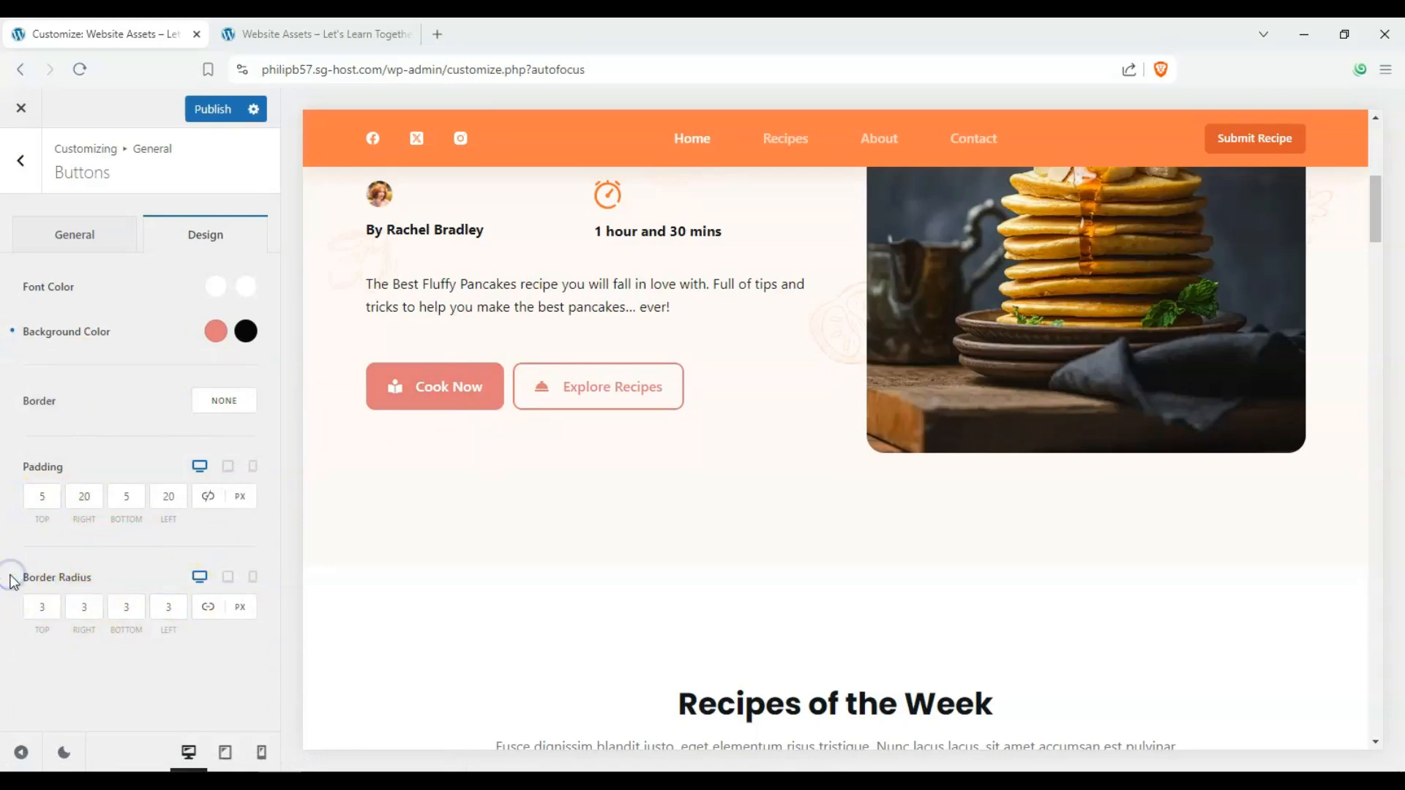
{"action": "left_click", "coordinate": [62, 609]}
{"action": "left_click", "coordinate": [218, 612]}
{"action": "left_click_drag", "start_coordinate": [63, 606], "coordinate": [35, 607]}
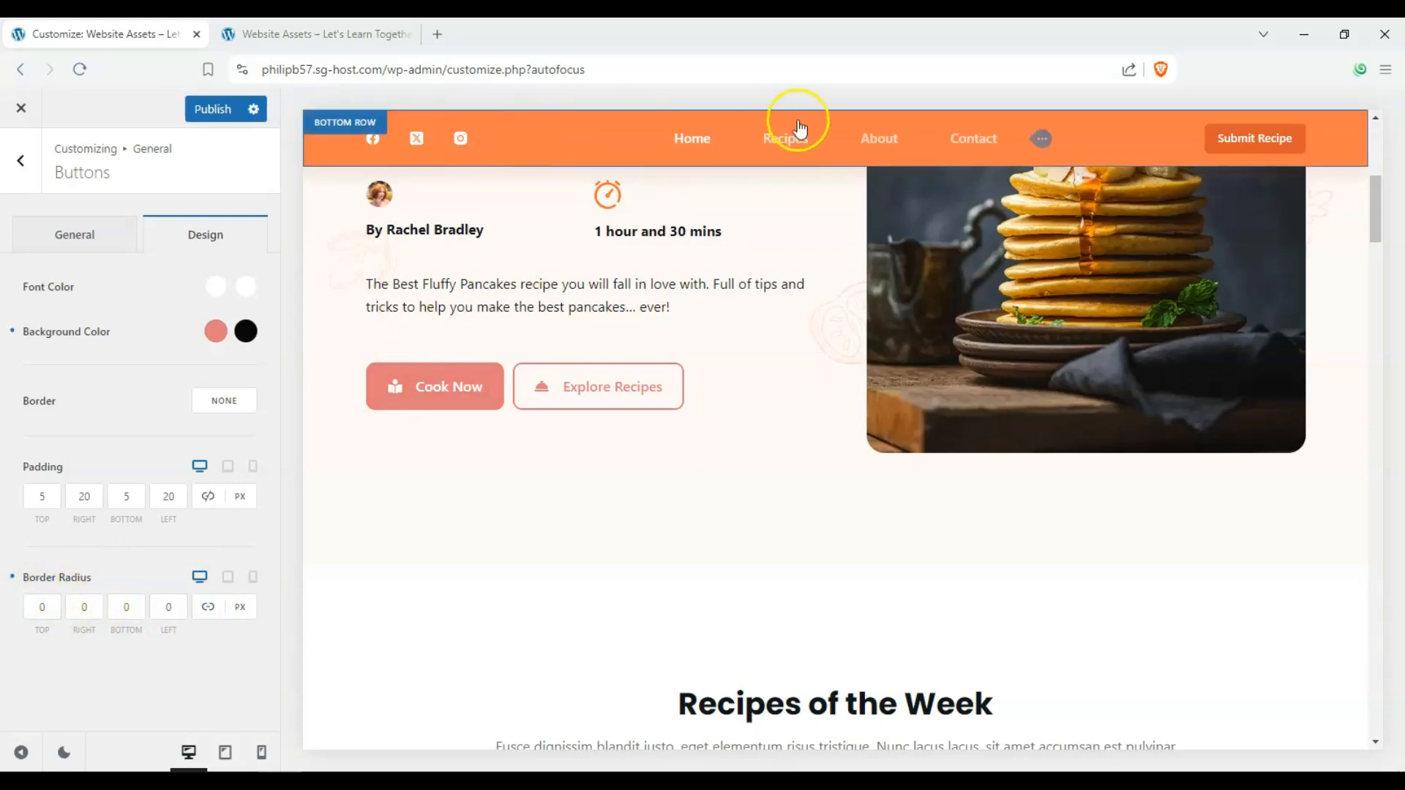
- Look over the home page preview to examine how the restyled buttons appear
{"action": "scroll", "coordinate": [812, 220], "scroll_direction": "up", "scroll_amount": 5}
{"action": "scroll", "coordinate": [798, 168], "scroll_direction": "up", "scroll_amount": 2}
{"action": "left_click", "coordinate": [864, 133]}
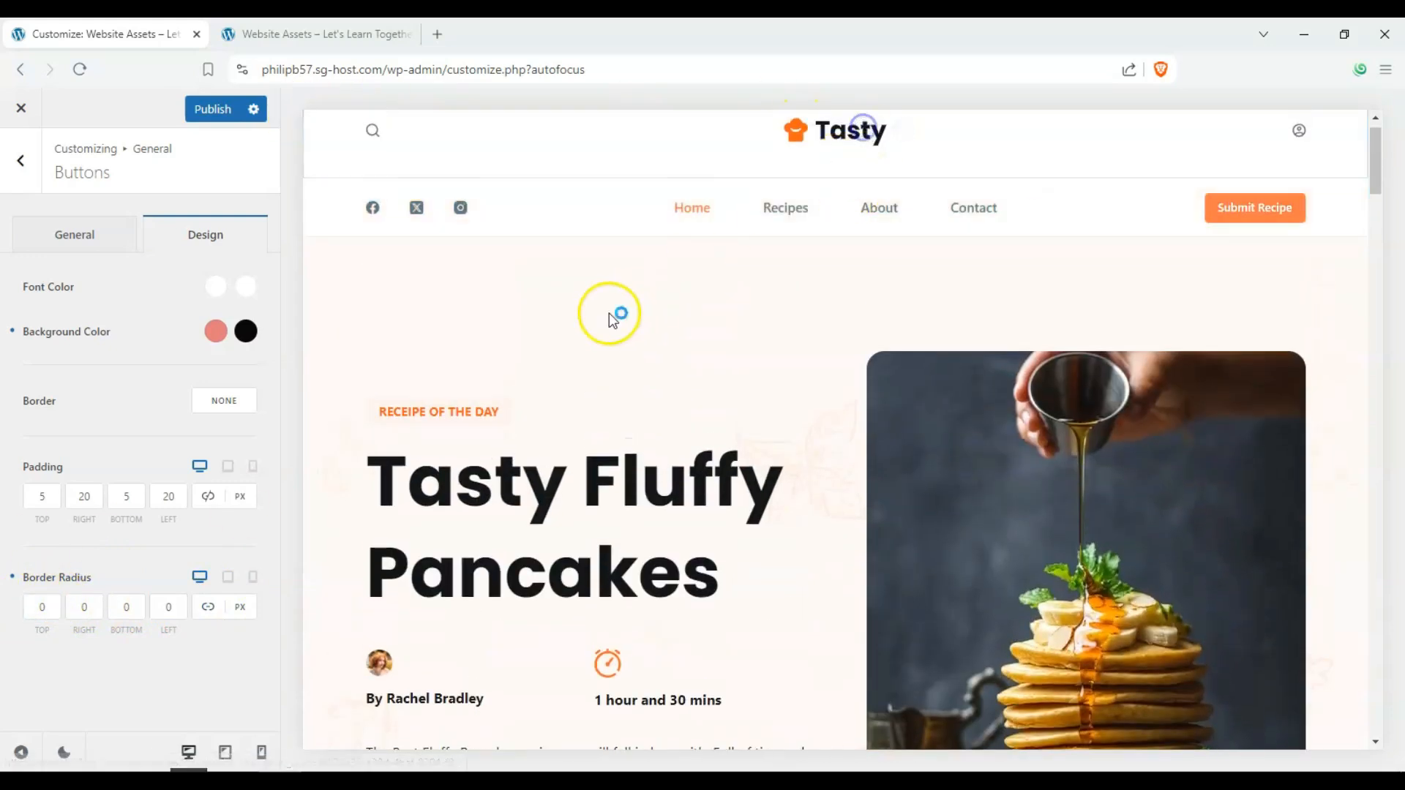
{"action": "scroll", "coordinate": [602, 324], "scroll_direction": "down", "scroll_amount": 3}
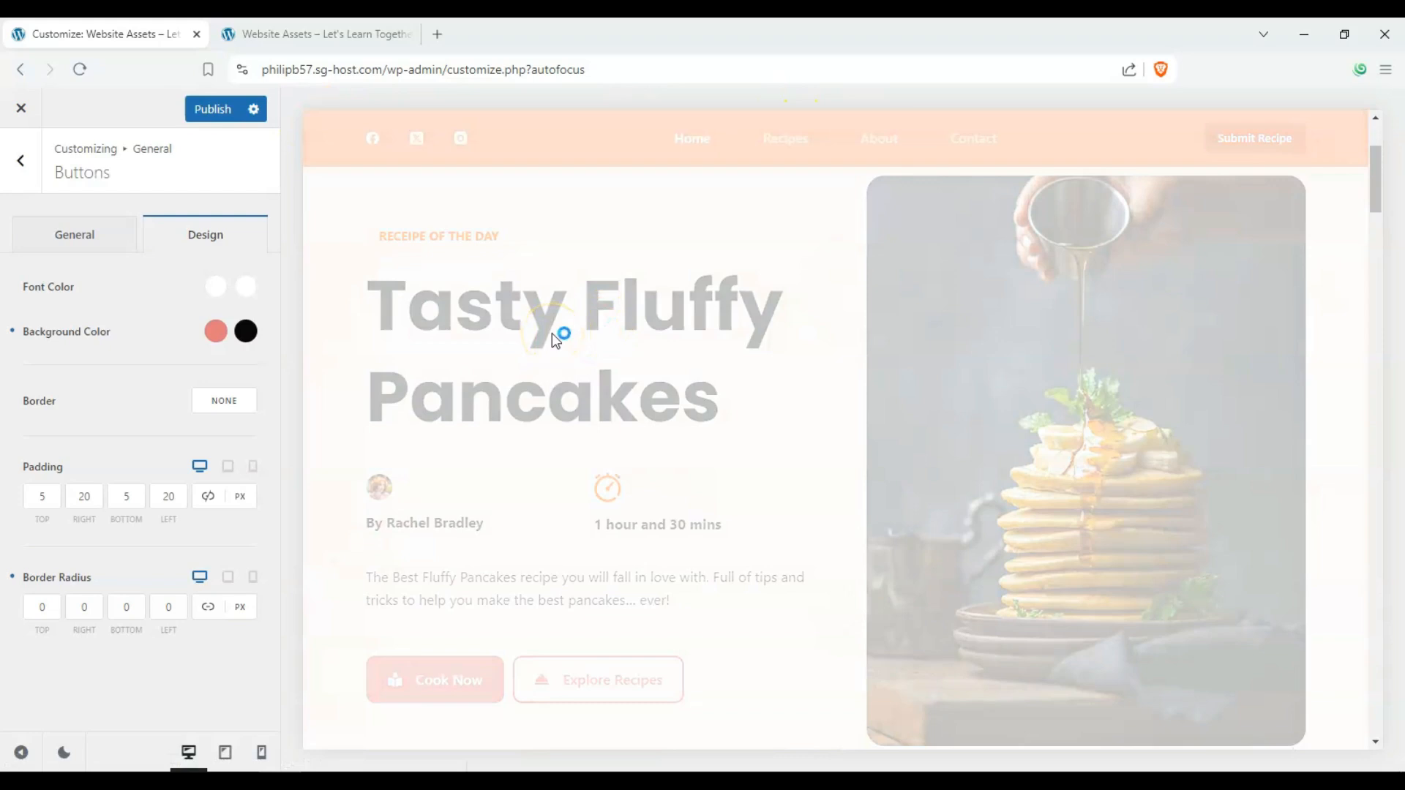
{"action": "scroll", "coordinate": [545, 341], "scroll_direction": "down", "scroll_amount": 5}
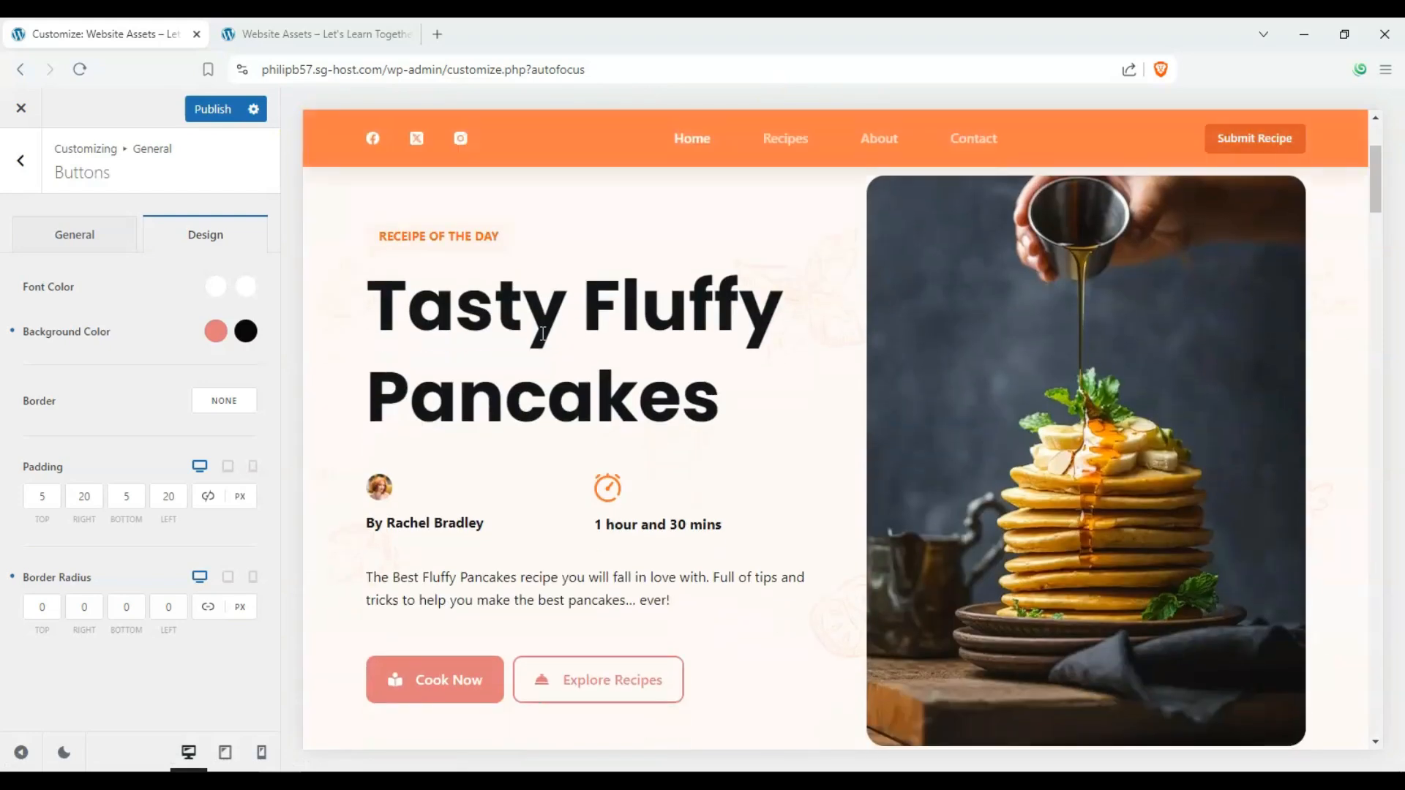
{"action": "scroll", "coordinate": [732, 465], "scroll_direction": "up", "scroll_amount": 5}
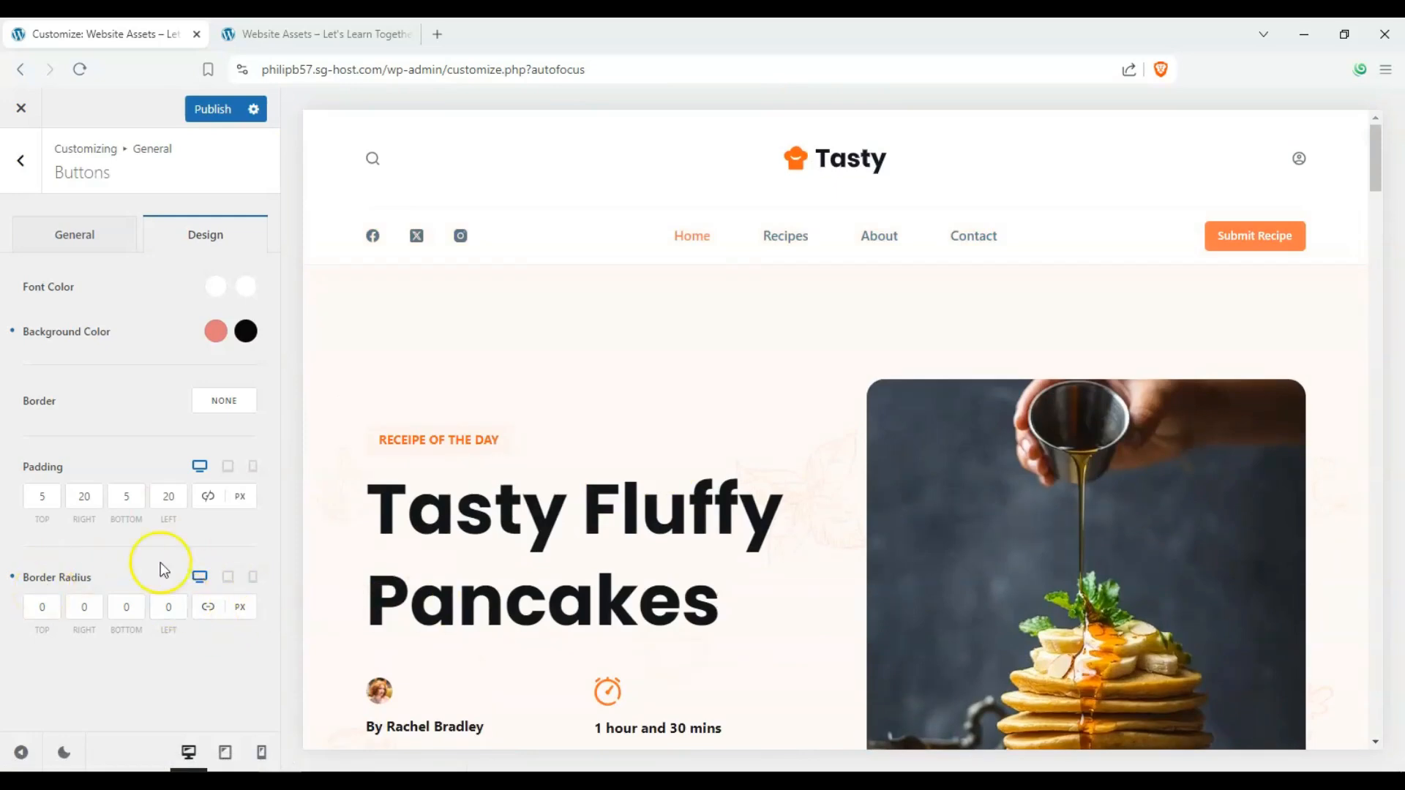
{"action": "scroll", "coordinate": [392, 628], "scroll_direction": "down", "scroll_amount": 5}
{"action": "scroll", "coordinate": [555, 448], "scroll_direction": "down", "scroll_amount": 10}
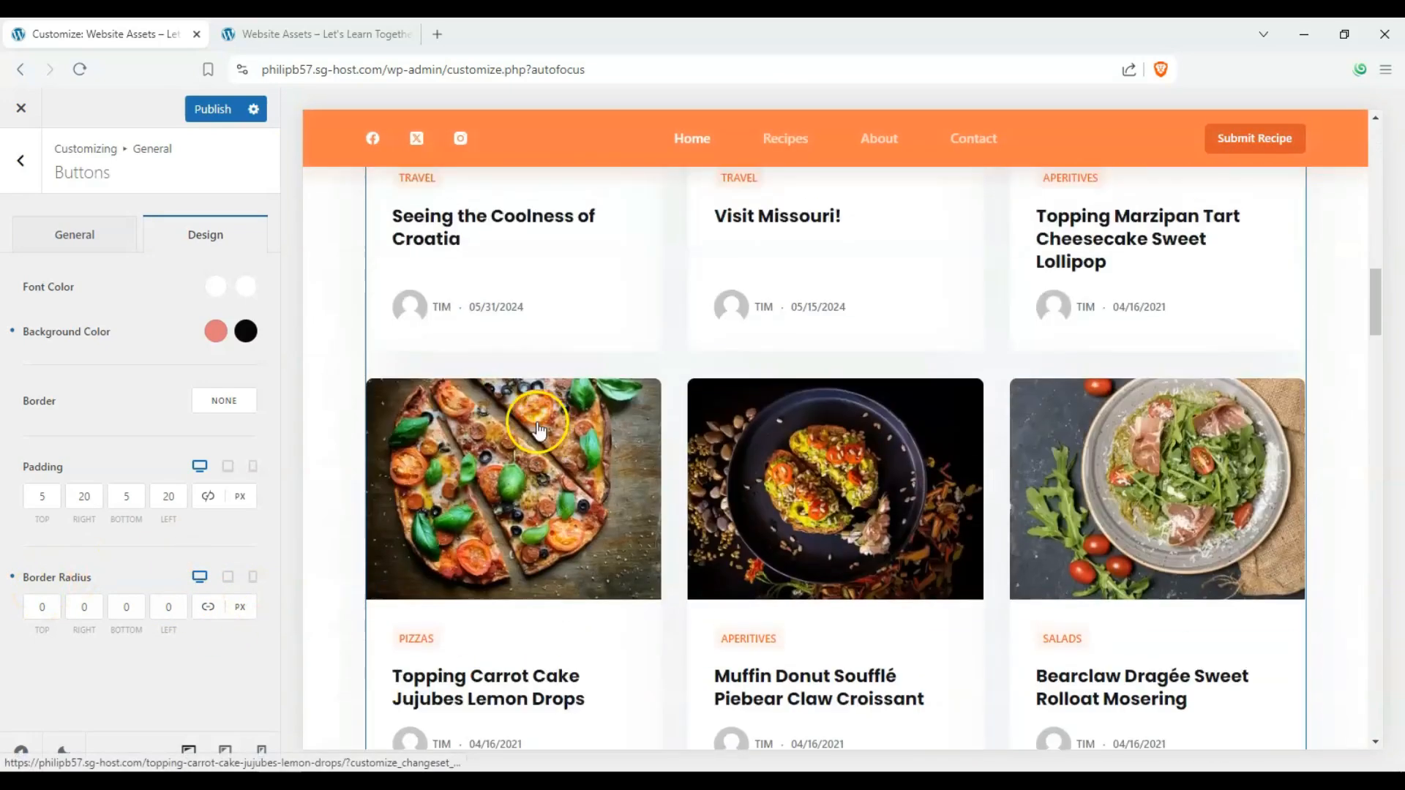
{"action": "scroll", "coordinate": [439, 408], "scroll_direction": "up", "scroll_amount": 6}
- Open the general Breadcrumbs settings and preview the breadcrumbs on the Recipes page
{"action": "left_click", "coordinate": [20, 160]}
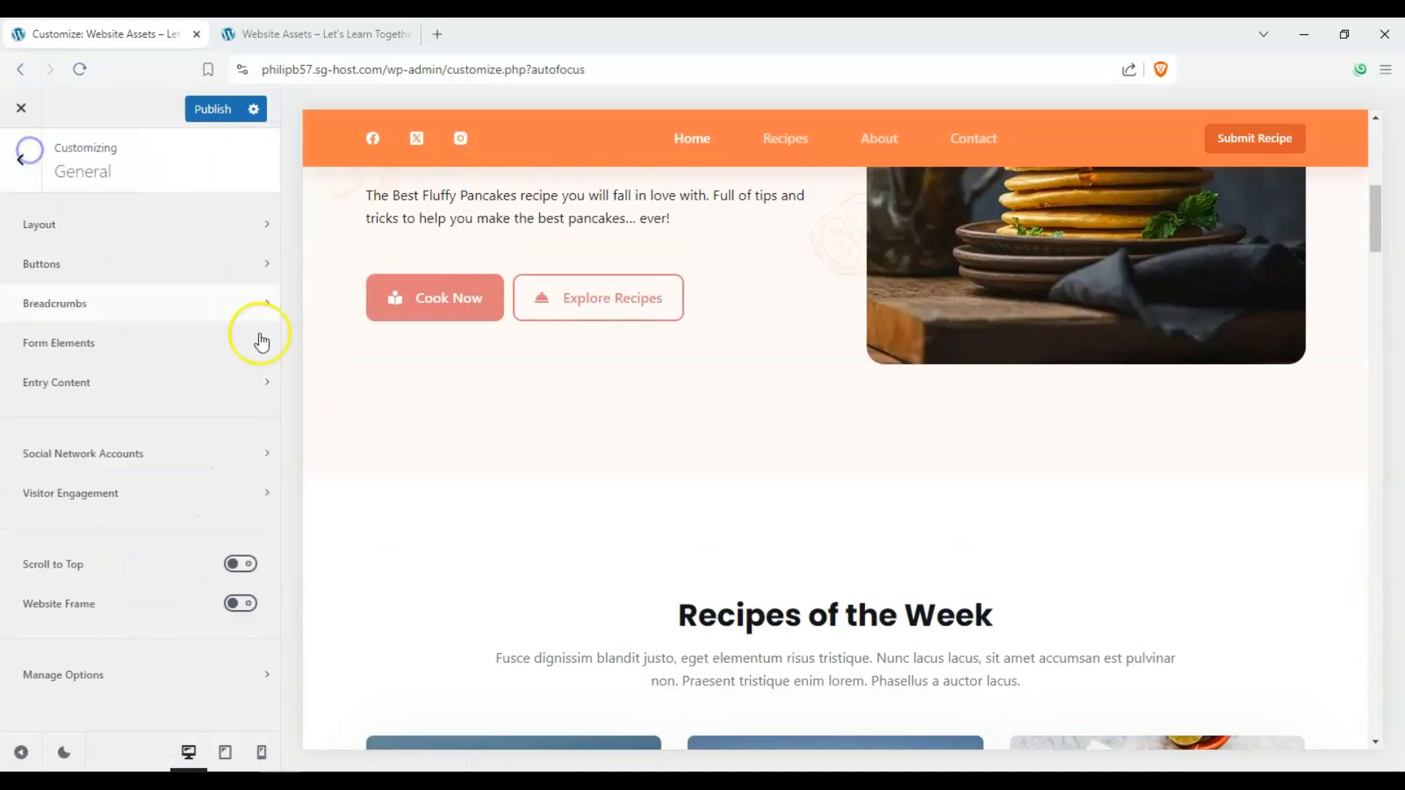
{"action": "left_click", "coordinate": [202, 303]}
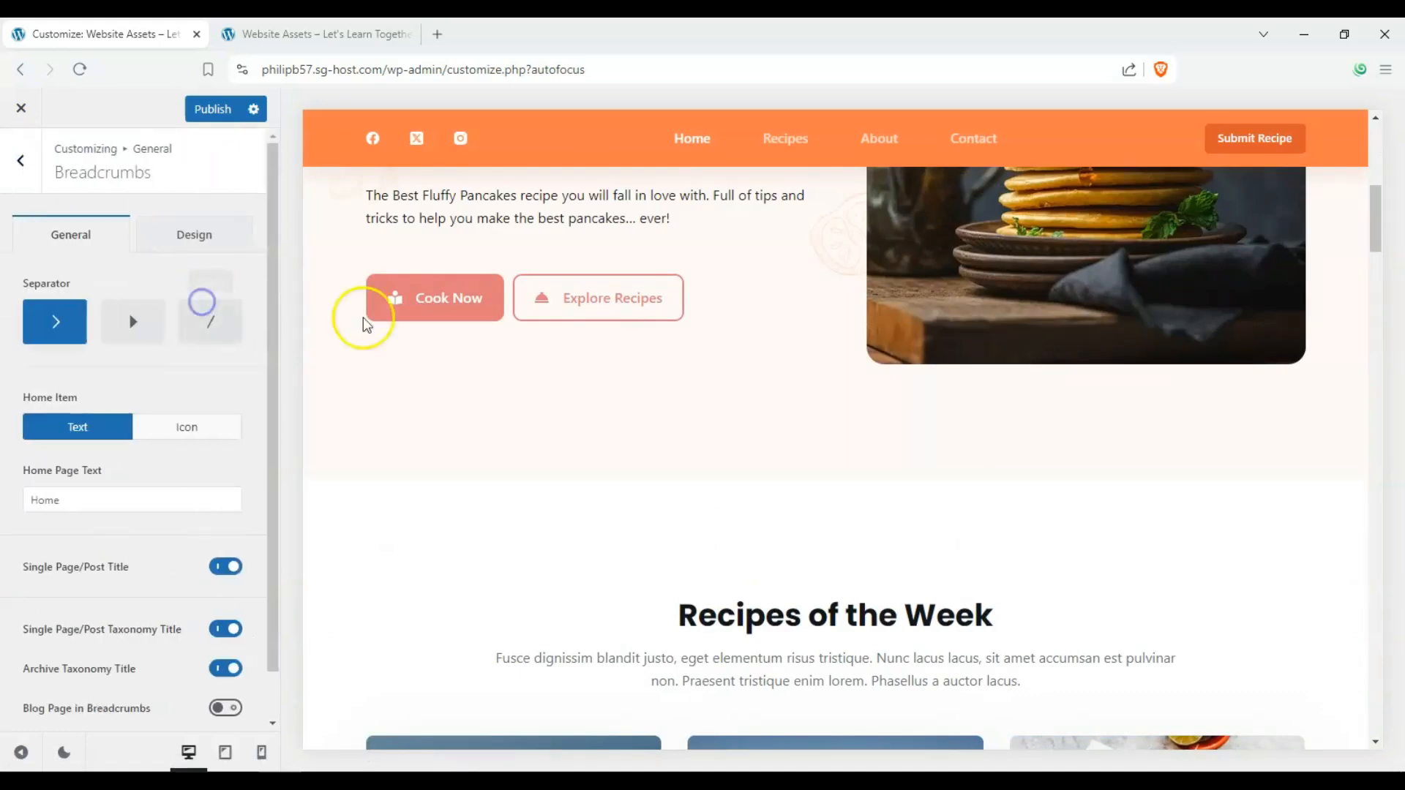
{"action": "scroll", "coordinate": [527, 383], "scroll_direction": "up", "scroll_amount": 8}
{"action": "left_click", "coordinate": [786, 237]}
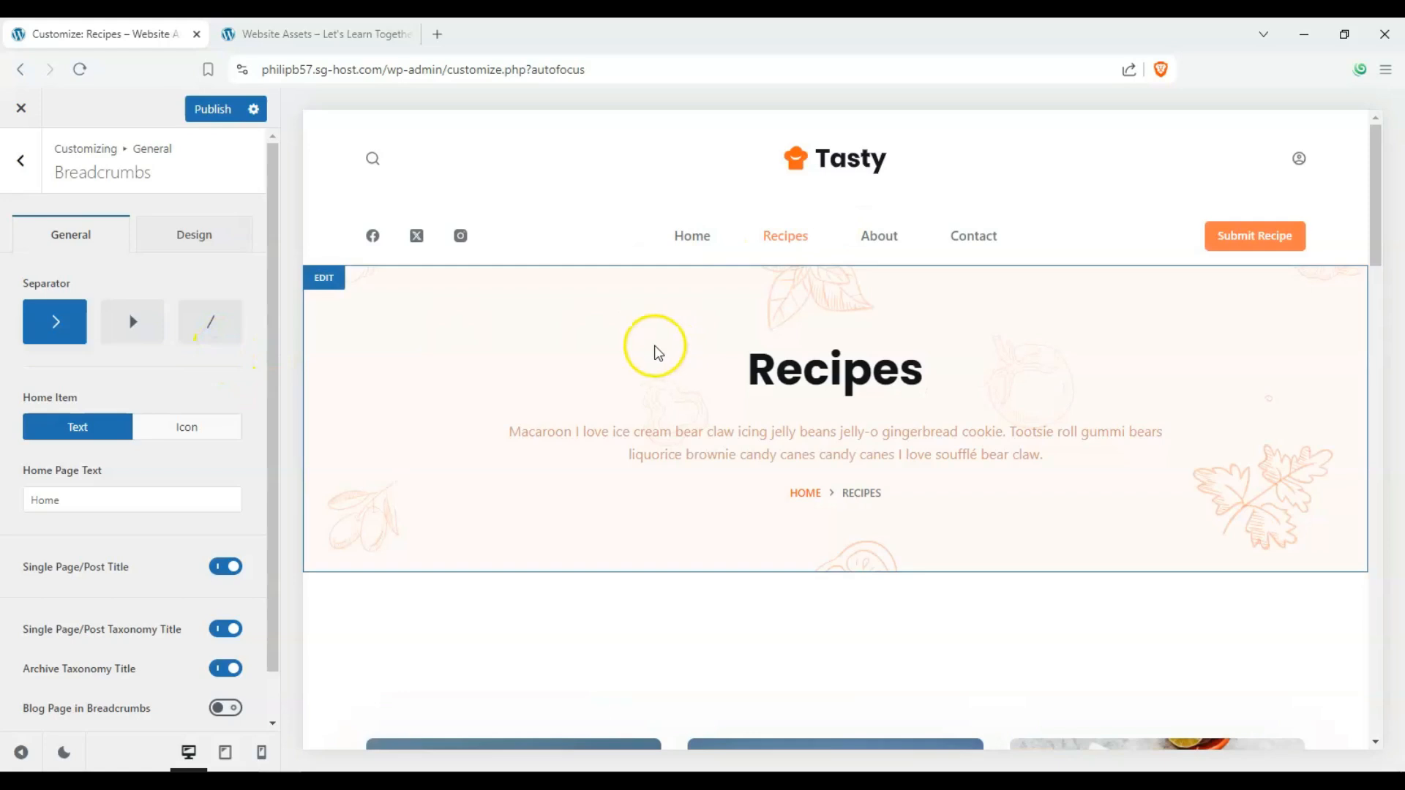
{"action": "scroll", "coordinate": [603, 361], "scroll_direction": "down", "scroll_amount": 4}
{"action": "scroll", "coordinate": [821, 417], "scroll_direction": "up", "scroll_amount": 3}
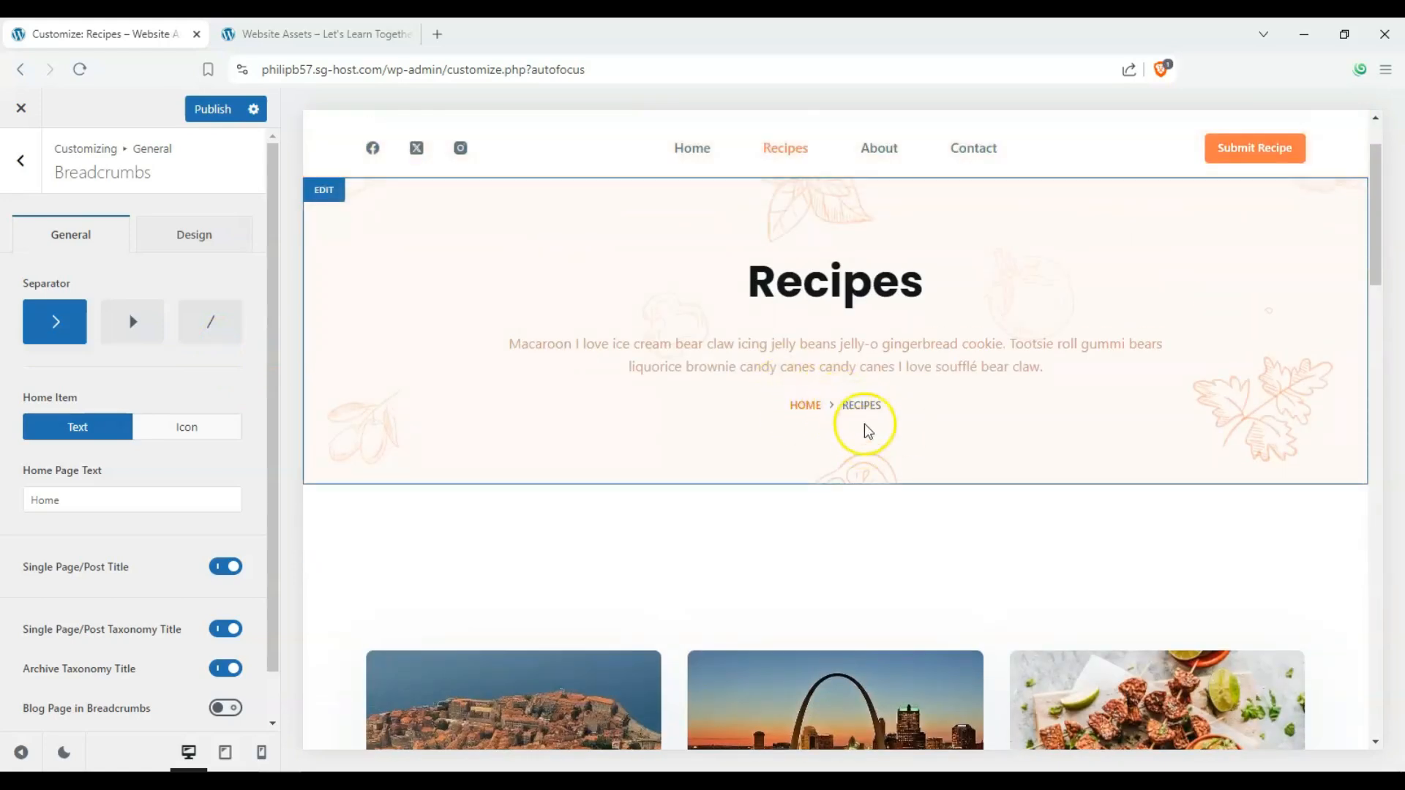
- Set the breadcrumb separator to a slash after trying the solid triangle, and try the home icon before returning the home item to text
{"action": "left_click", "coordinate": [133, 320]}
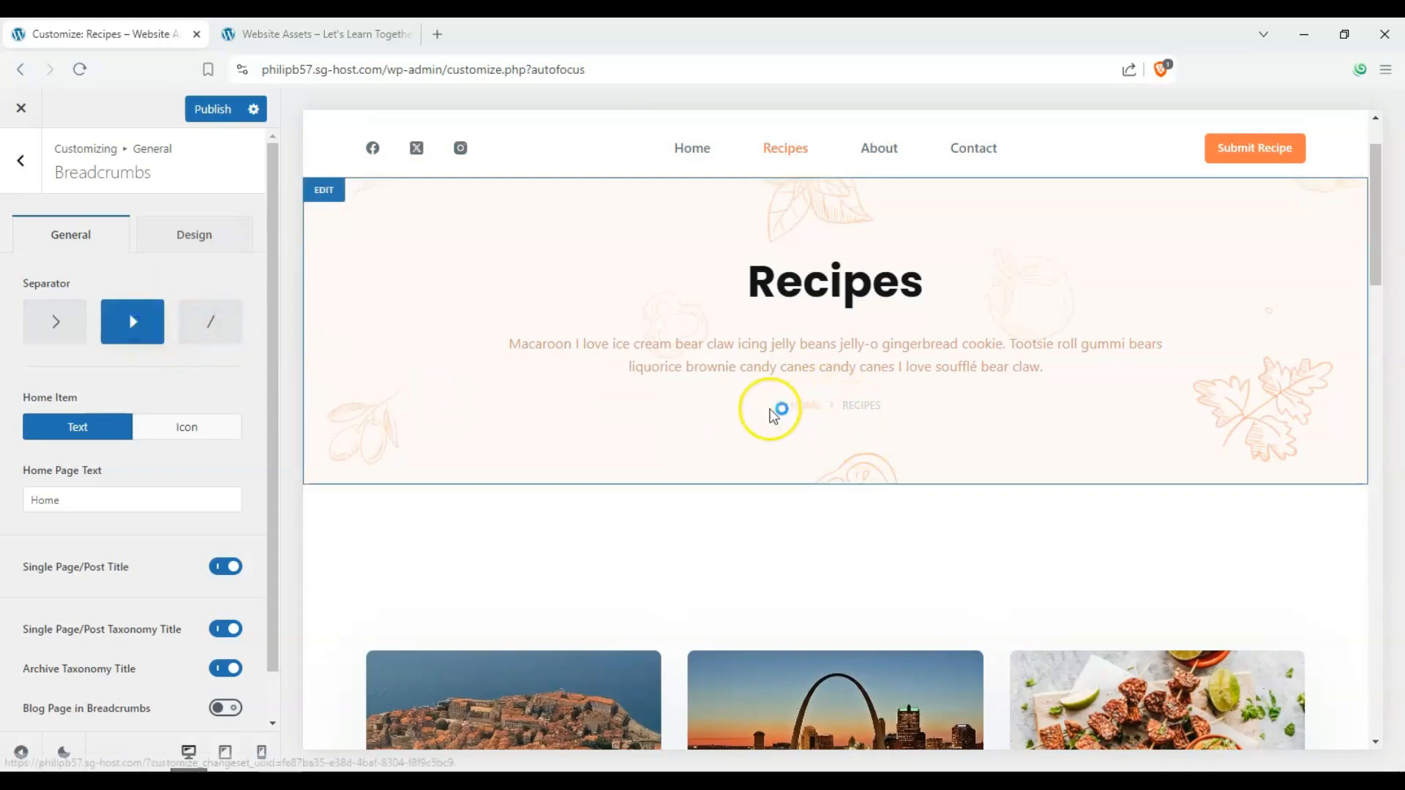
{"action": "left_click", "coordinate": [210, 322]}
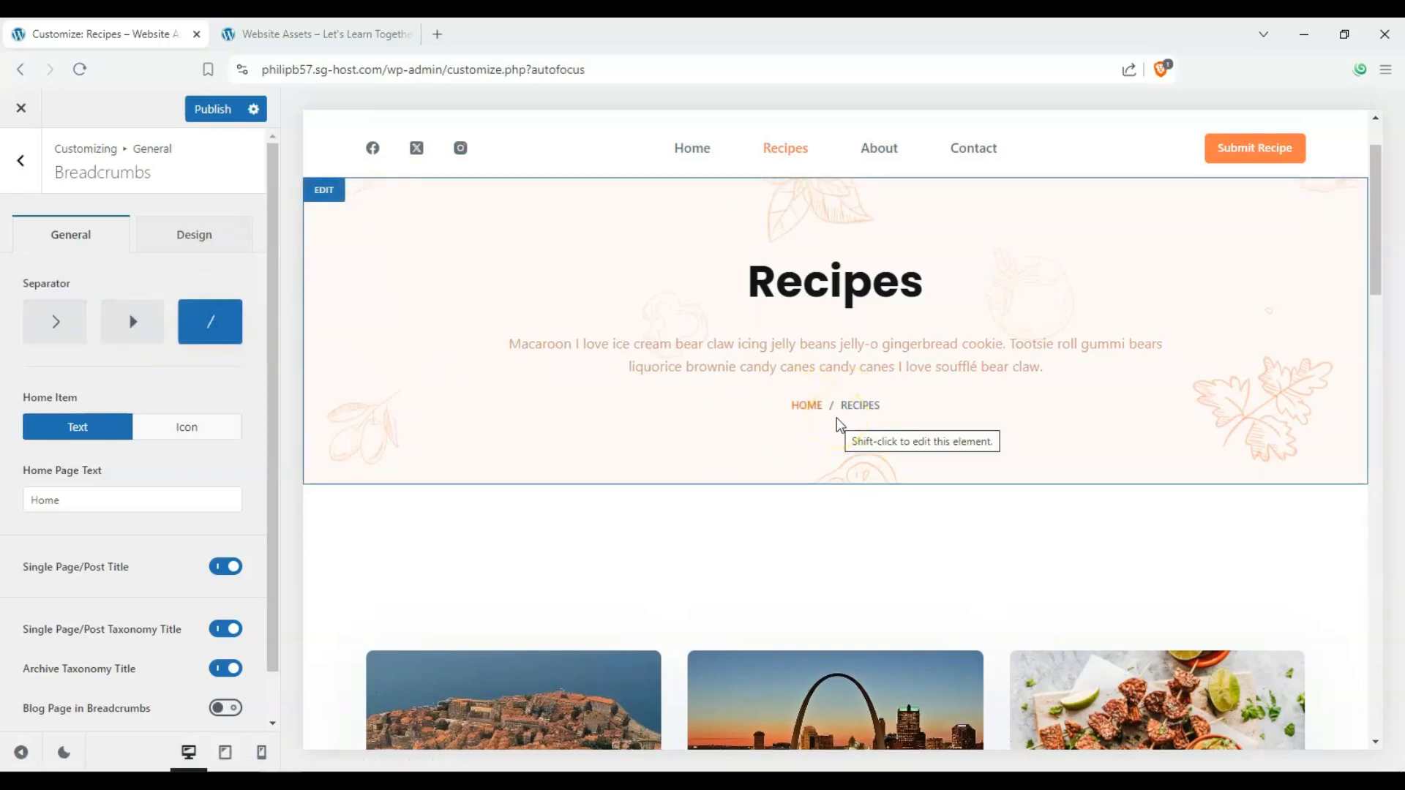
{"action": "left_click", "coordinate": [191, 427]}
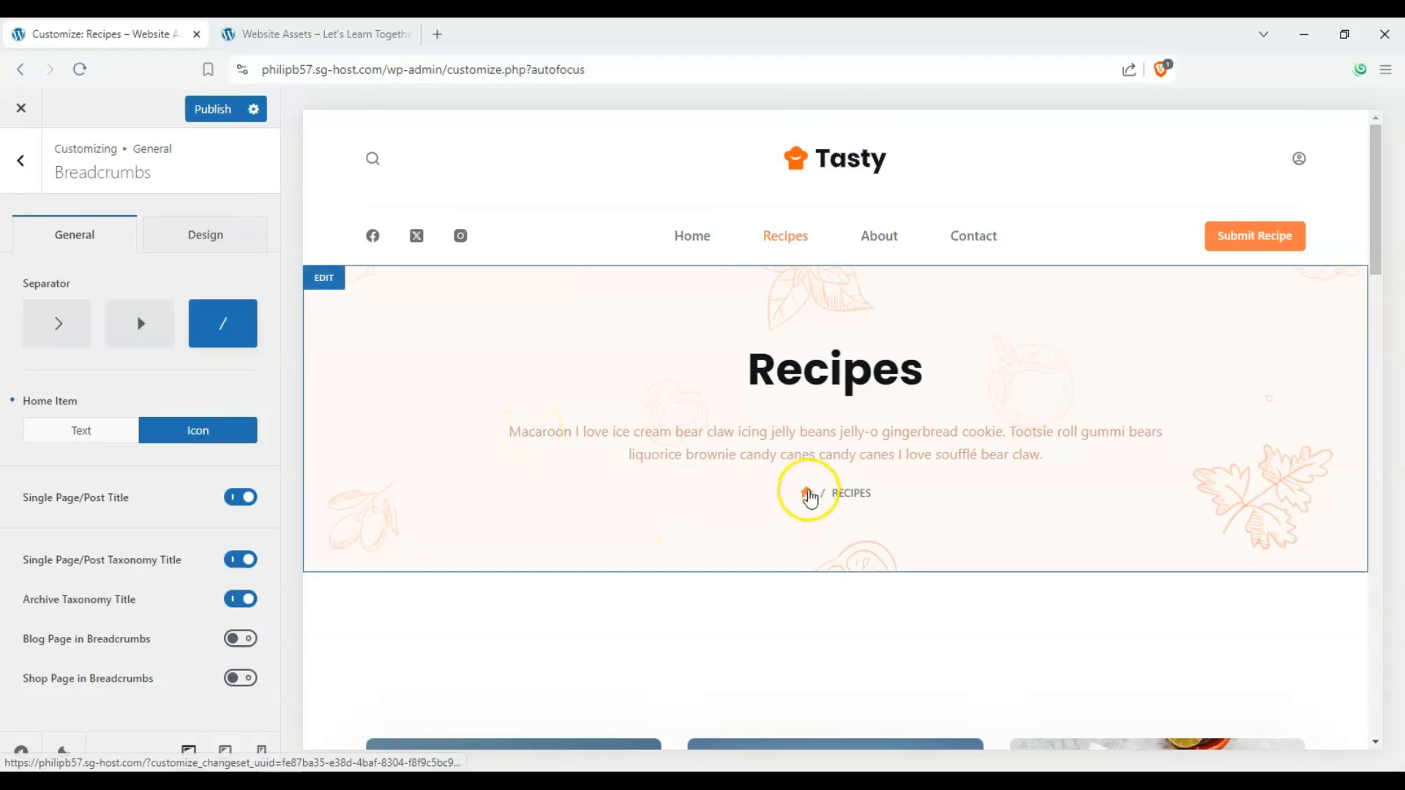
{"action": "left_click", "coordinate": [76, 430]}
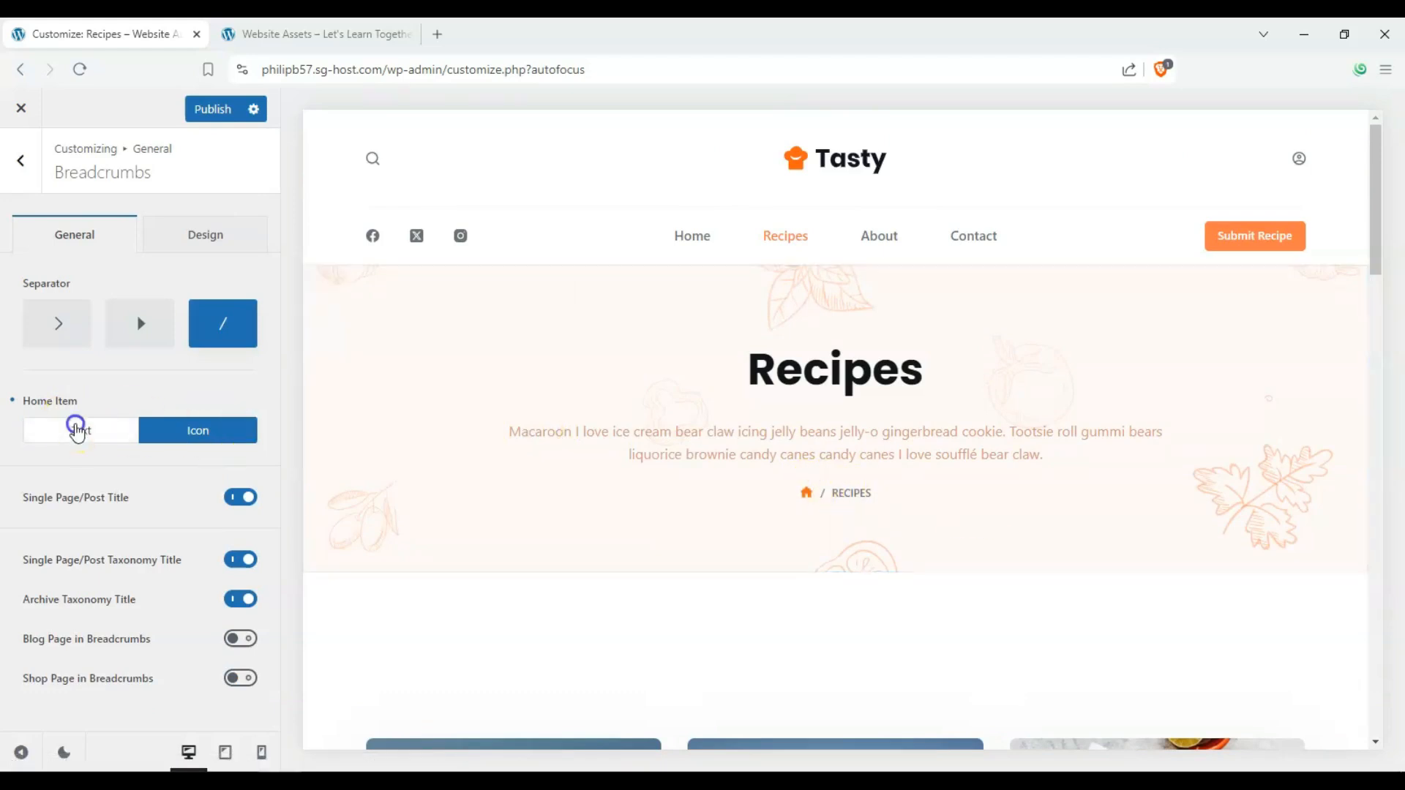
- Try the Blog Page and Shop Page breadcrumb options, switch both back off, and disable the Single Page/Post Title
{"action": "scroll", "coordinate": [131, 469], "scroll_direction": "down", "scroll_amount": 2}
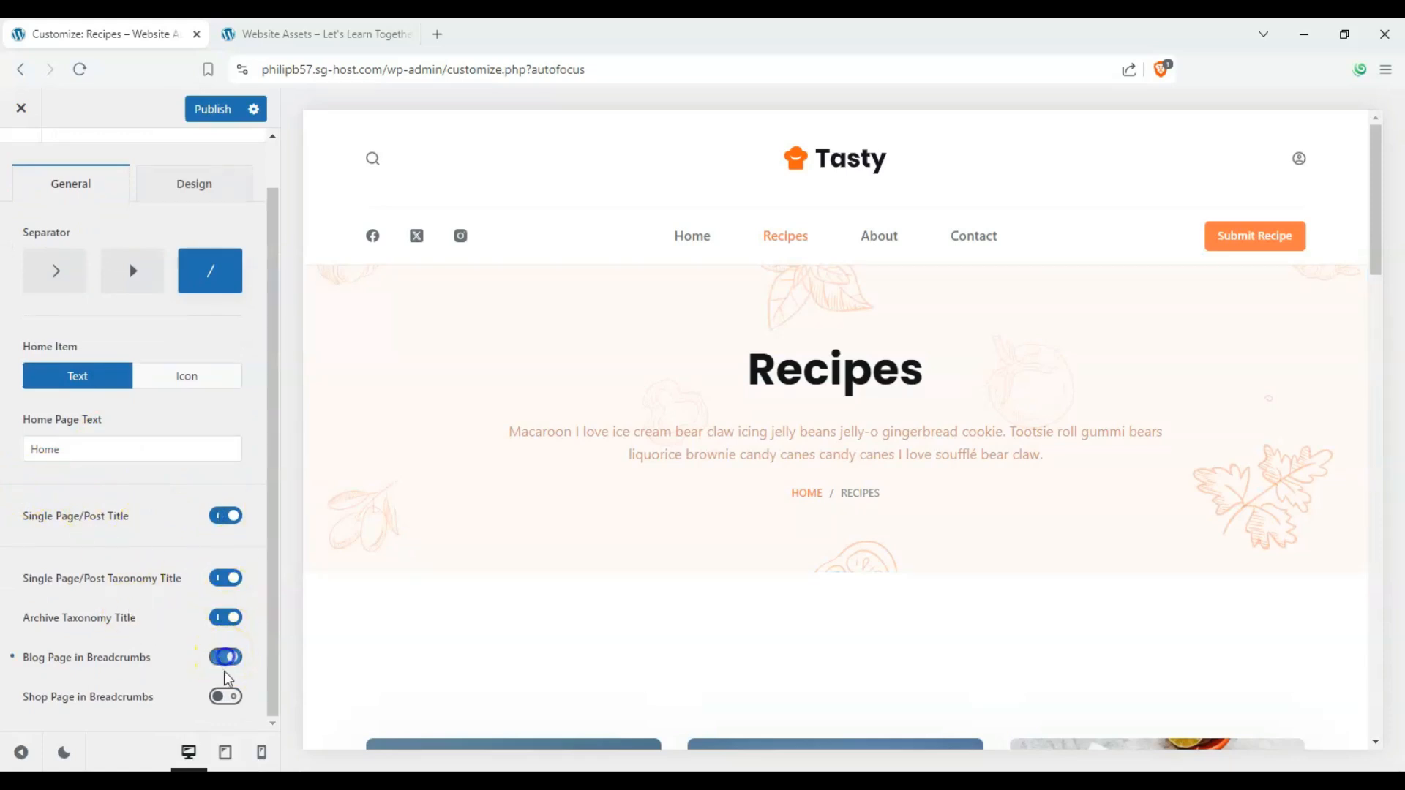
{"action": "left_click", "coordinate": [225, 696]}
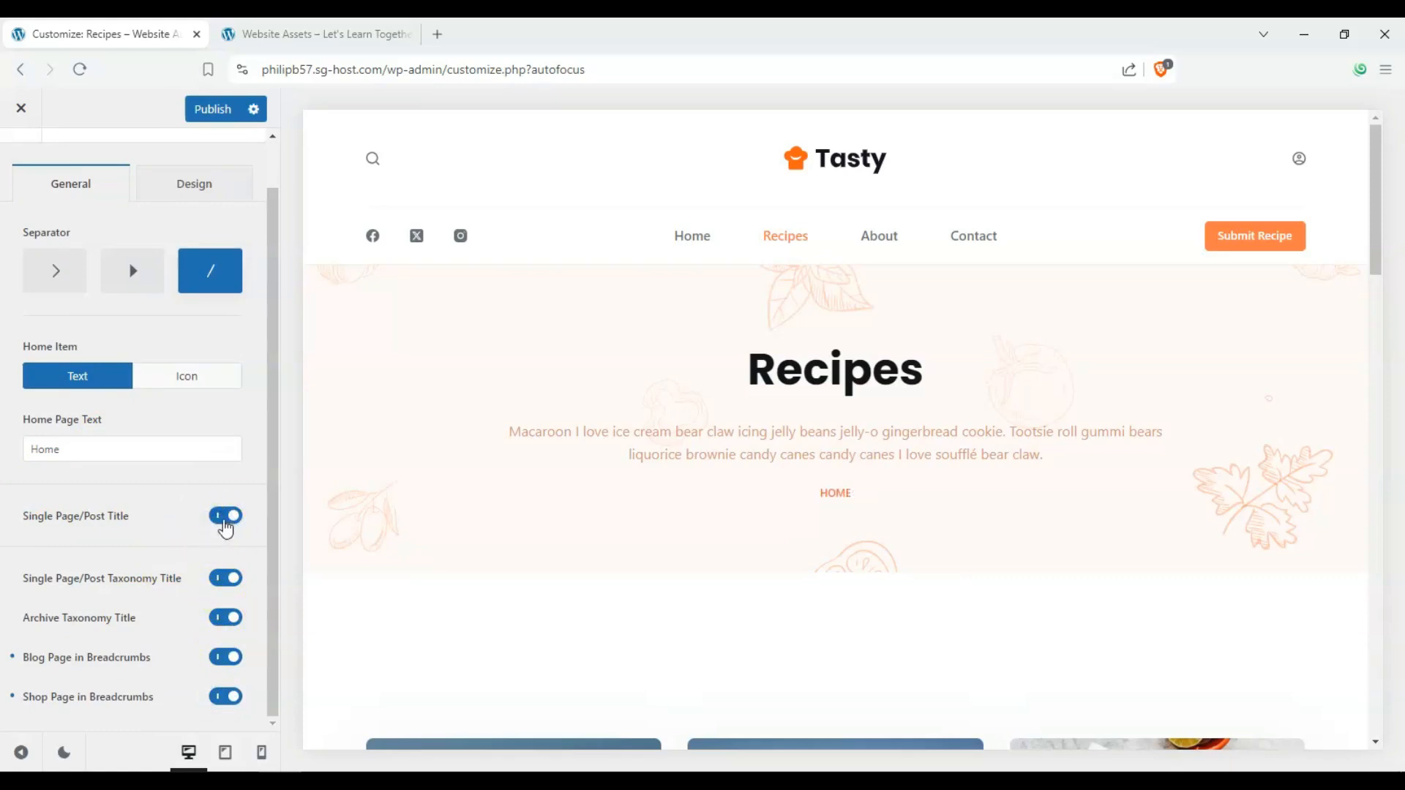
{"action": "left_click", "coordinate": [220, 518]}
{"action": "left_click", "coordinate": [234, 656]}
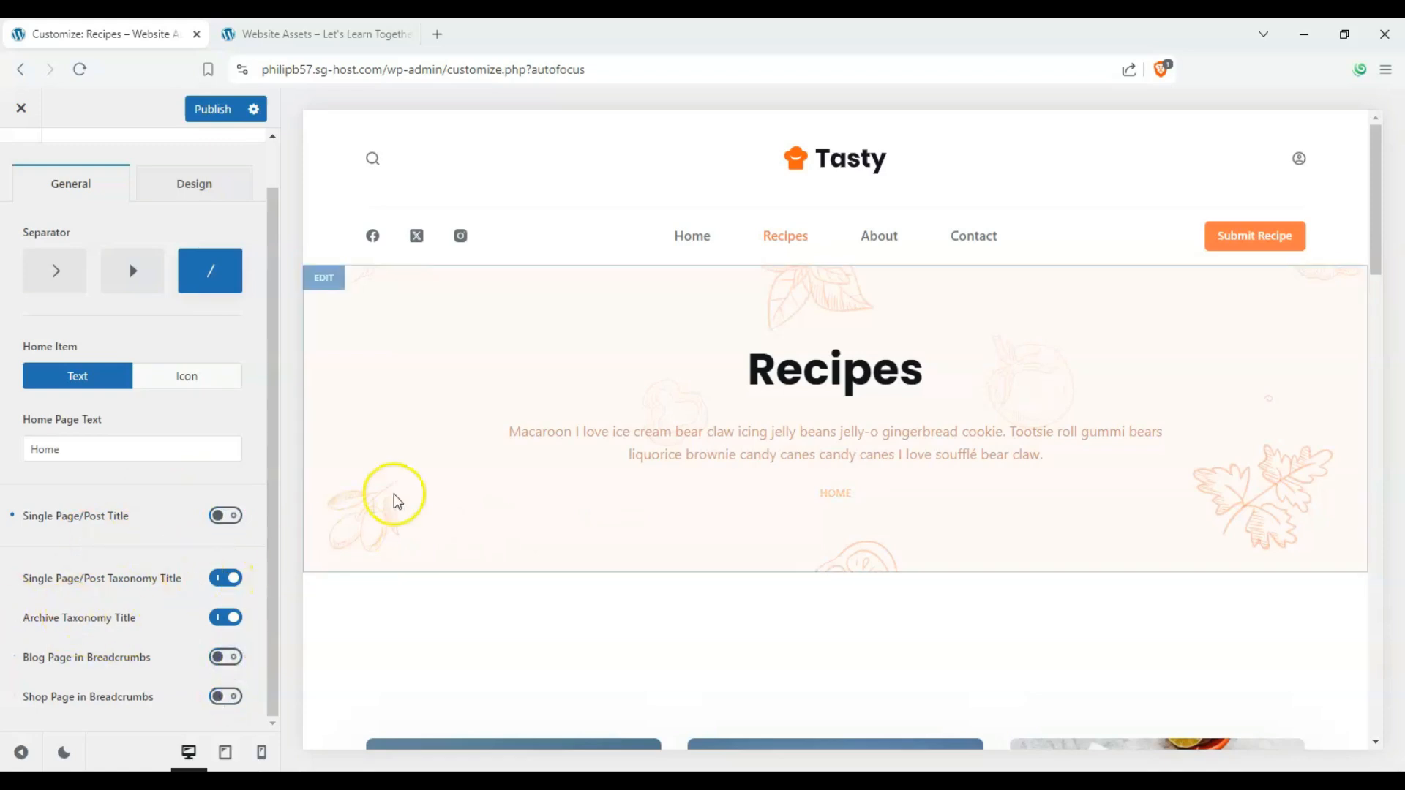
{"action": "scroll", "coordinate": [659, 454], "scroll_direction": "down", "scroll_amount": 5}
{"action": "scroll", "coordinate": [696, 380], "scroll_direction": "up", "scroll_amount": 2}
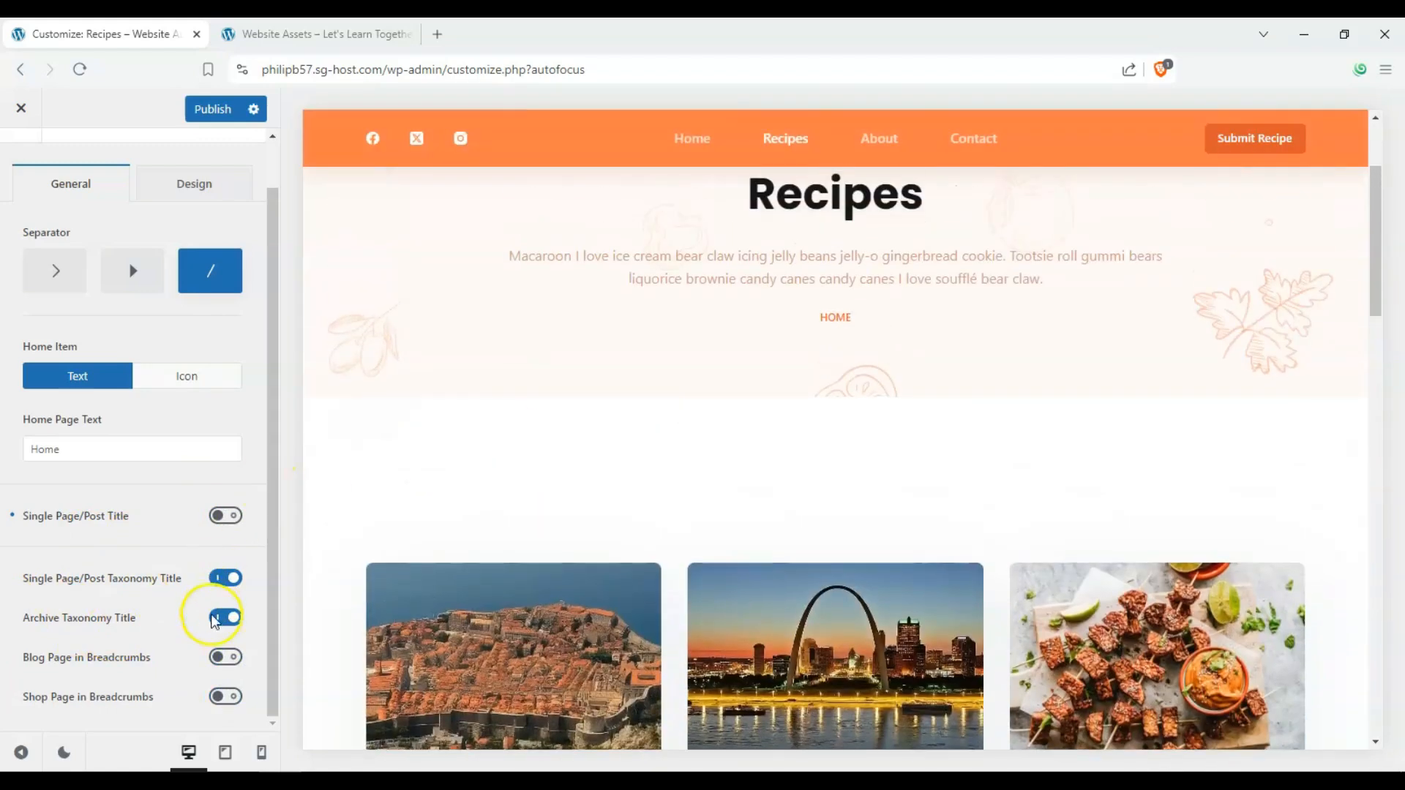
- Set the breadcrumbs font weight to Ultra-Bold 900 after trying Bold 700
{"action": "scroll", "coordinate": [107, 499], "scroll_direction": "up", "scroll_amount": 2}
{"action": "left_click", "coordinate": [188, 235]}
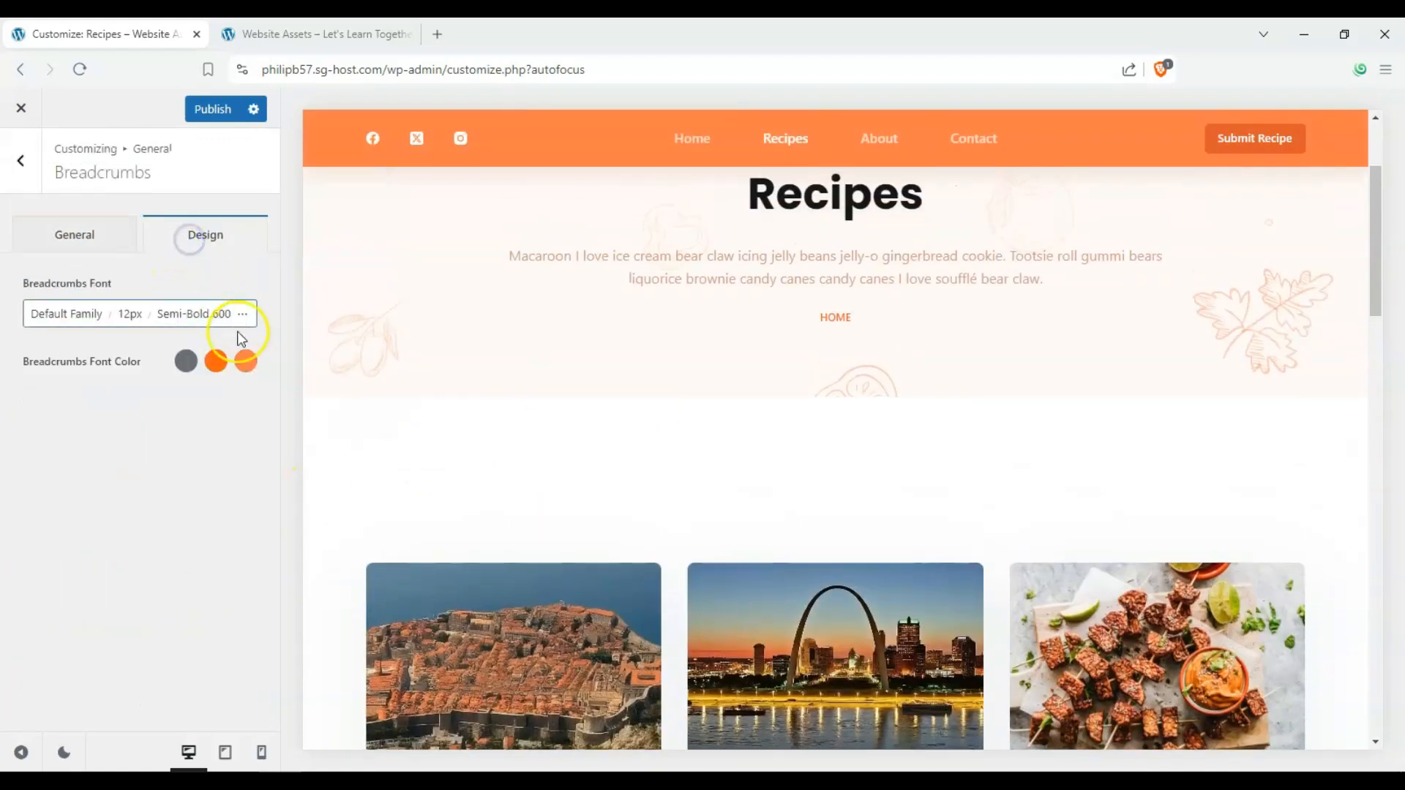
{"action": "left_click", "coordinate": [218, 320]}
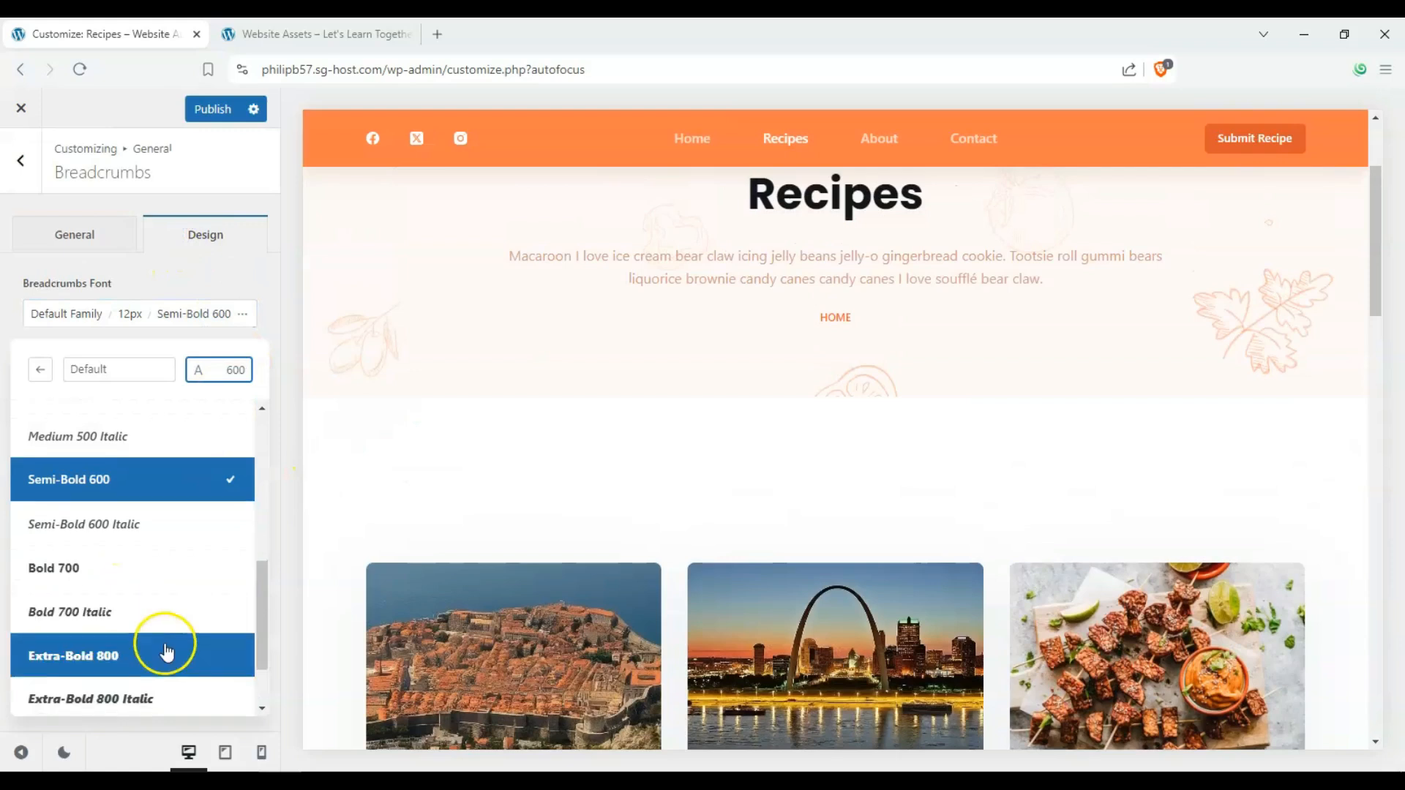
{"action": "scroll", "coordinate": [165, 648], "scroll_direction": "down", "scroll_amount": 1}
{"action": "scroll", "coordinate": [166, 643], "scroll_direction": "up", "scroll_amount": 2}
{"action": "left_click", "coordinate": [143, 573]}
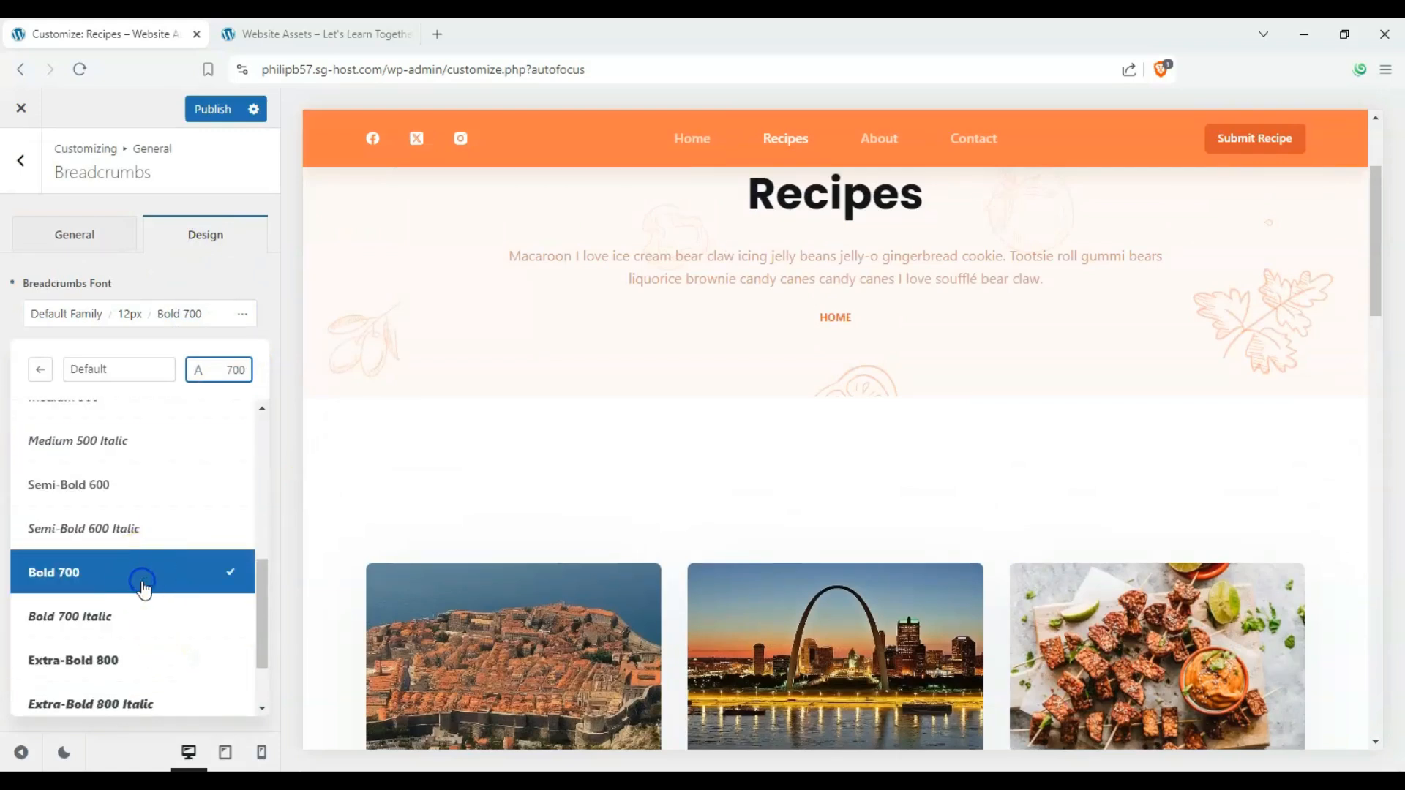
{"action": "scroll", "coordinate": [160, 620], "scroll_direction": "down", "scroll_amount": 2}
{"action": "left_click", "coordinate": [142, 653]}
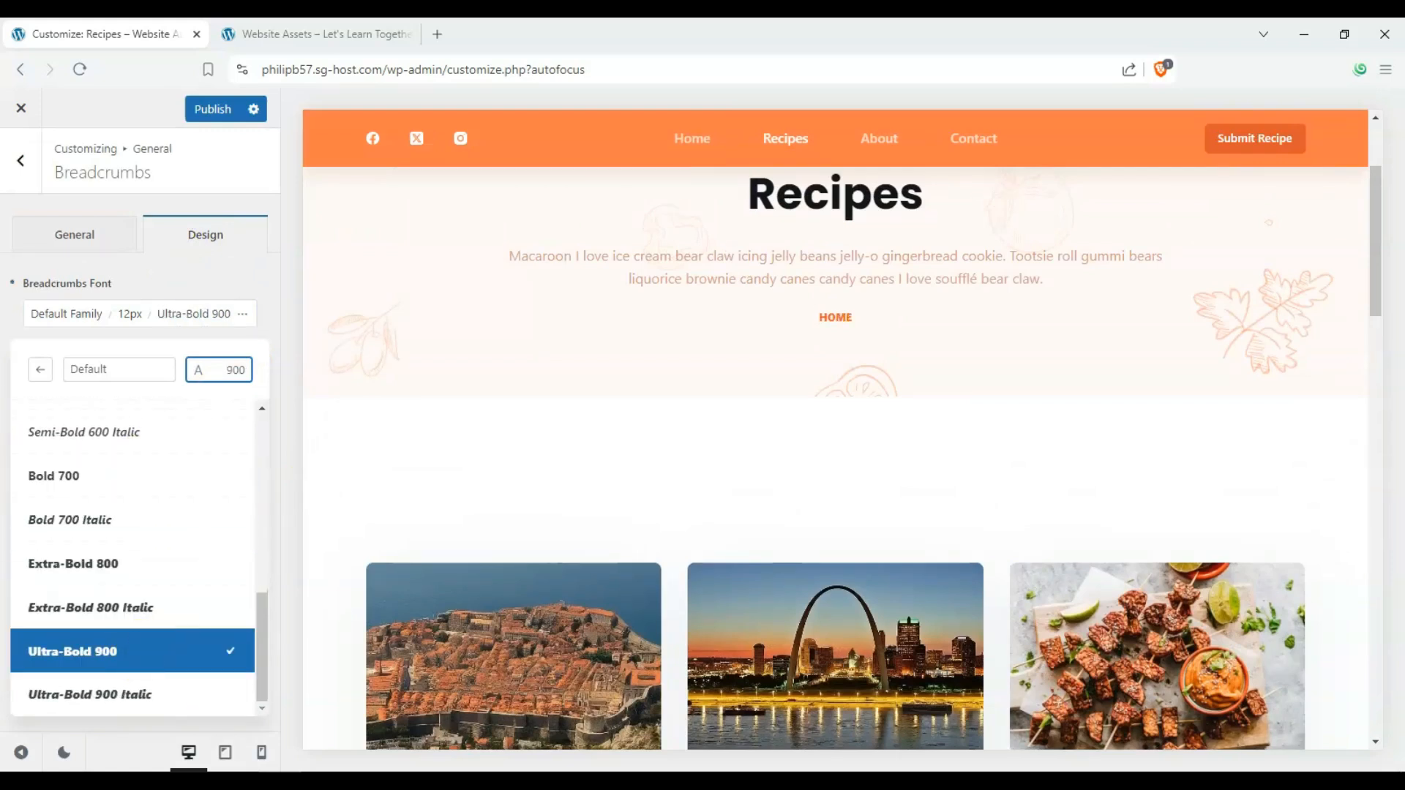
{"action": "left_click", "coordinate": [12, 420]}
- Open the general Form Elements settings and preview the Get In Touch form on the Contact page
{"action": "left_click", "coordinate": [22, 163]}
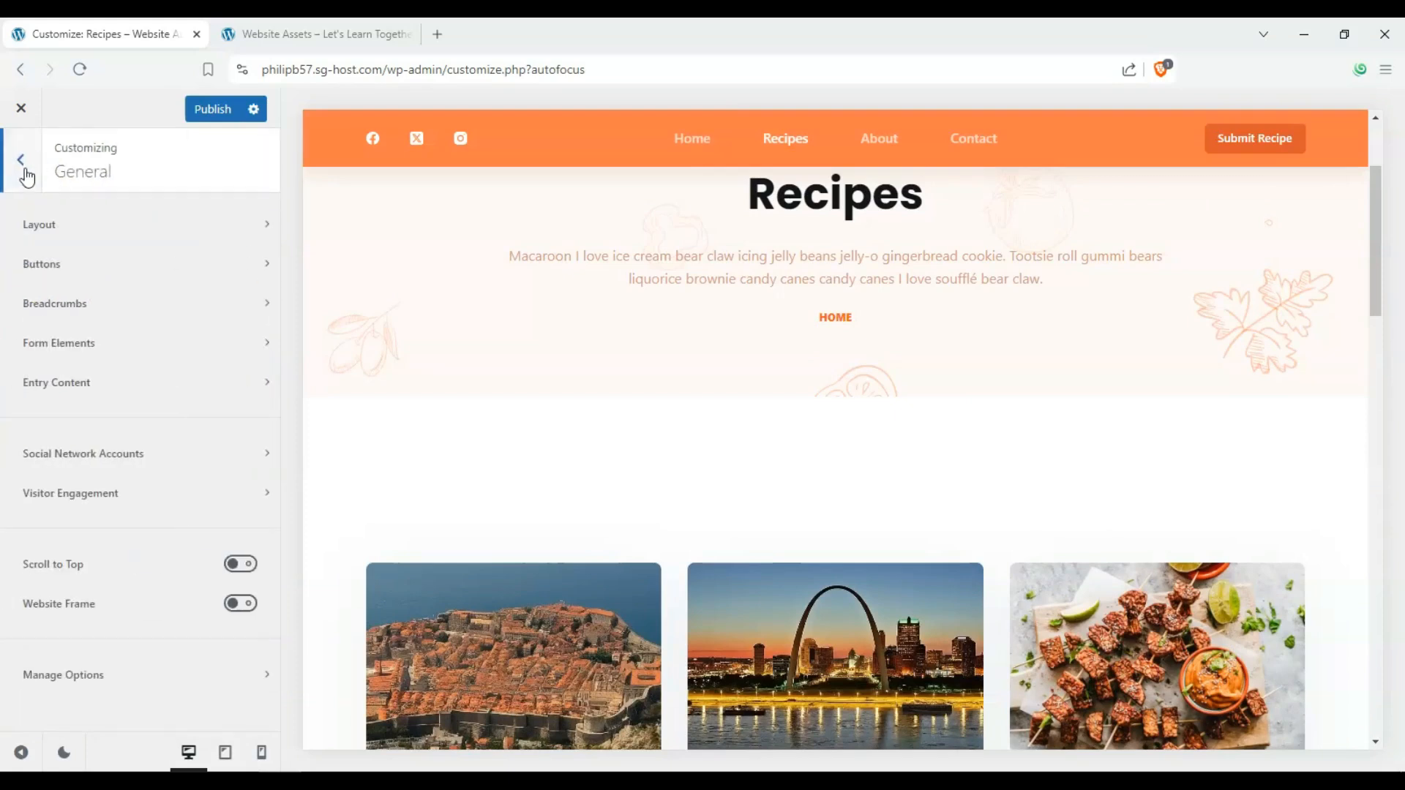
{"action": "left_click", "coordinate": [135, 339]}
{"action": "left_click", "coordinate": [533, 371]}
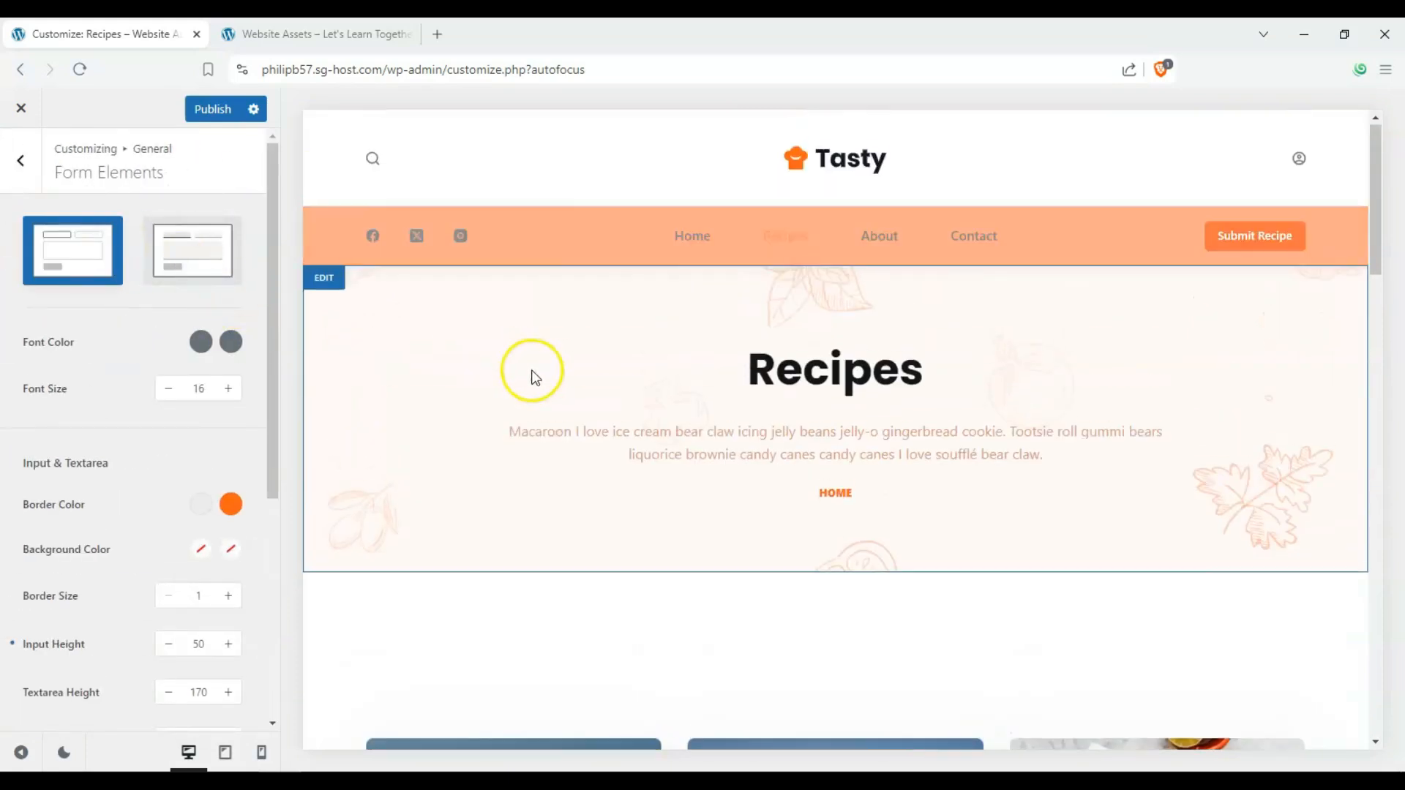
{"action": "left_click", "coordinate": [985, 247]}
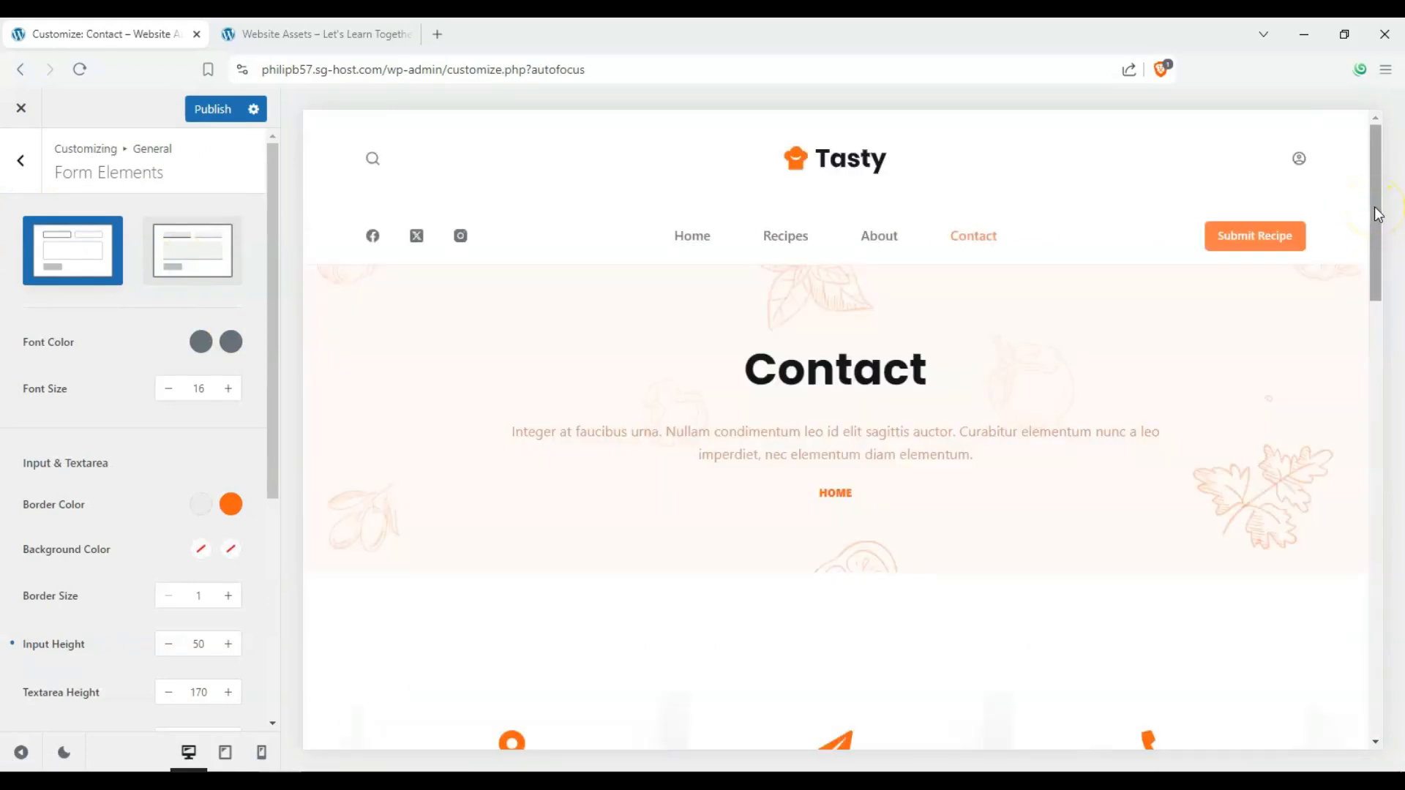
{"action": "mouse_move", "coordinate": [1378, 214]}
{"action": "left_mouse_down"}
{"action": "mouse_move", "coordinate": [1368, 333]}
{"action": "mouse_move", "coordinate": [1380, 235]}
{"action": "left_mouse_up"}
{"action": "scroll", "coordinate": [982, 410], "scroll_direction": "down", "scroll_amount": 8}
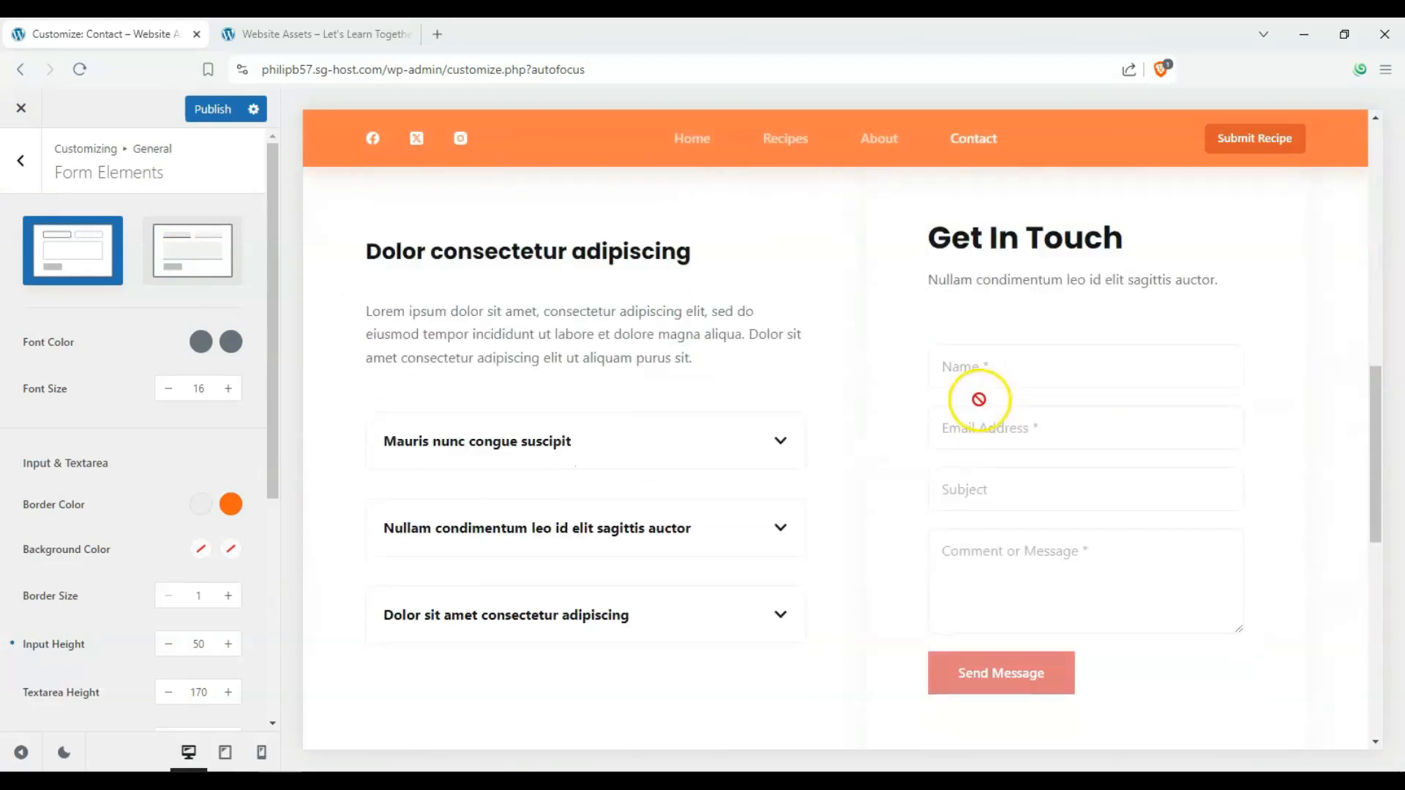
{"action": "scroll", "coordinate": [928, 442], "scroll_direction": "down", "scroll_amount": 2}
{"action": "scroll", "coordinate": [960, 539], "scroll_direction": "up", "scroll_amount": 3}
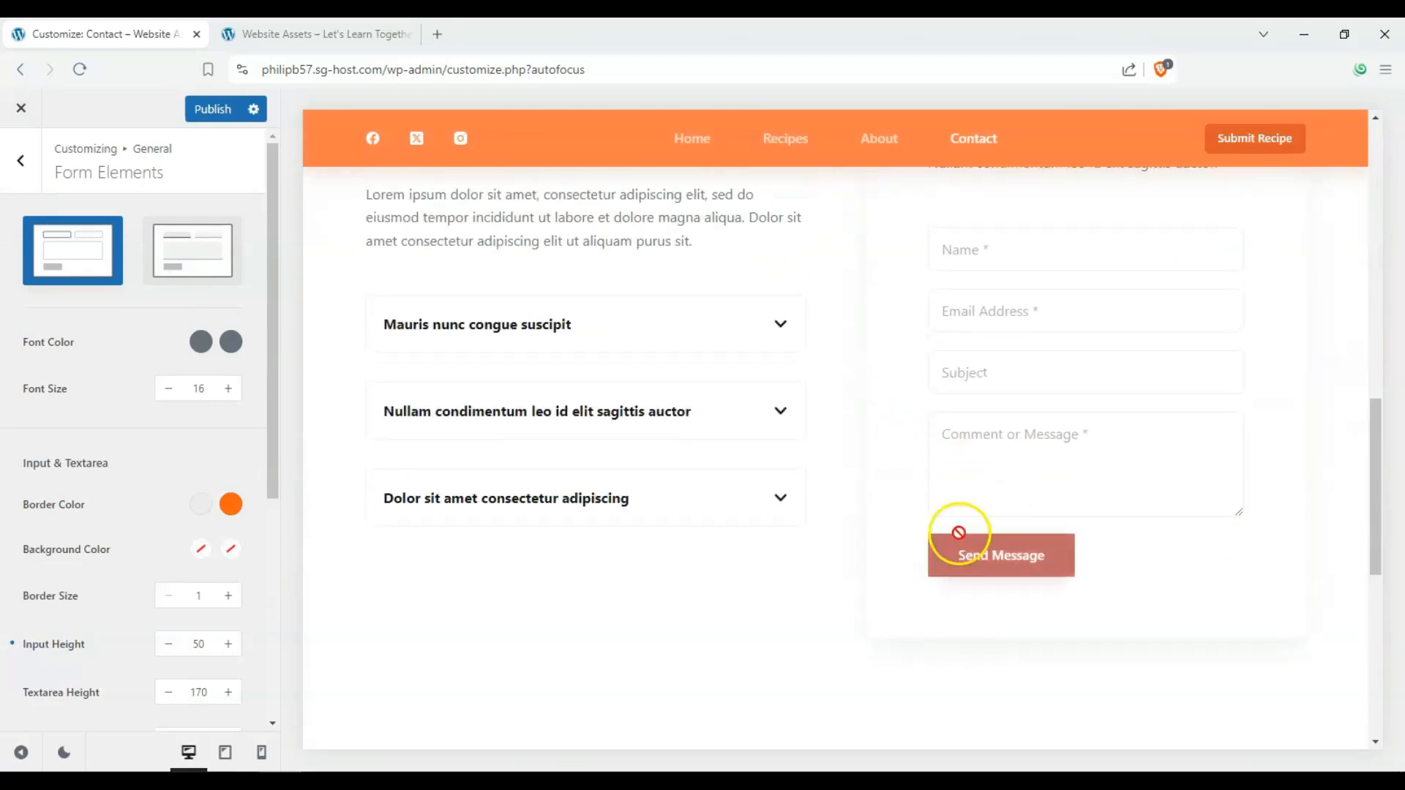
- Increase the form elements' font size to 26
{"action": "left_click", "coordinate": [228, 388]}
{"action": "left_click", "coordinate": [228, 388]}
{"action": "left_click", "coordinate": [228, 388]}
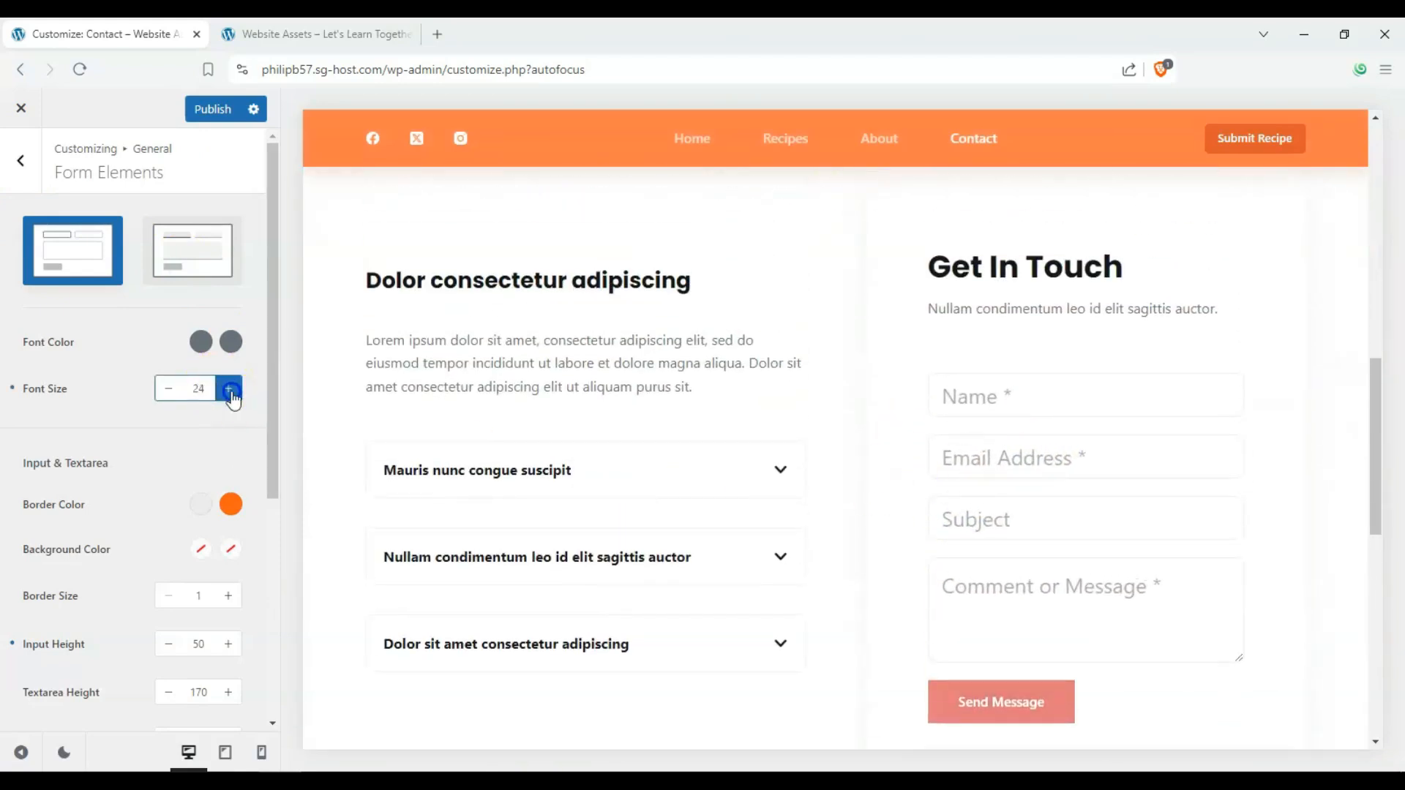
{"action": "left_click", "coordinate": [229, 389]}
- Set both the default and the focus font color of the form elements to red
{"action": "left_click", "coordinate": [200, 341]}
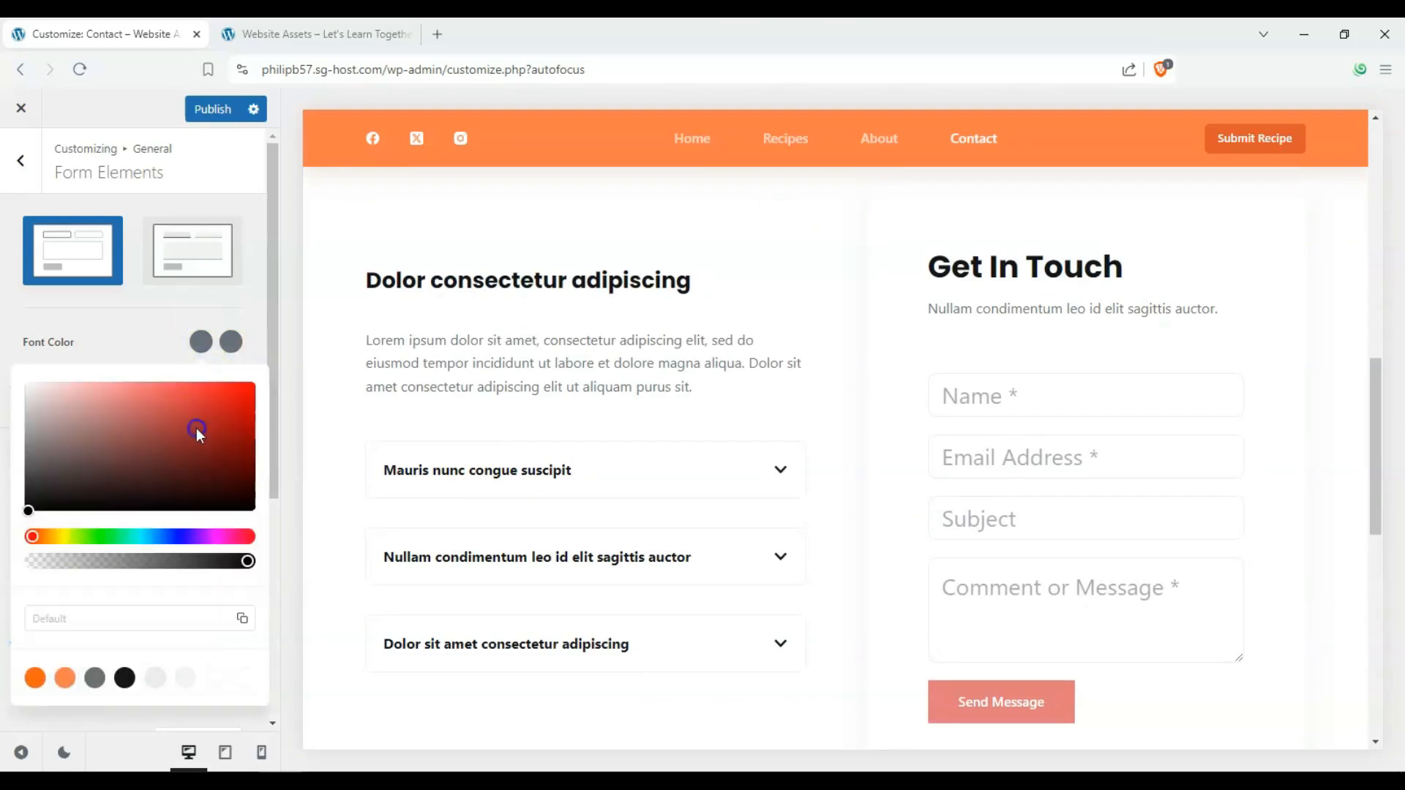
{"action": "left_click", "coordinate": [256, 386]}
{"action": "left_click", "coordinate": [245, 349]}
{"action": "left_click", "coordinate": [217, 396]}
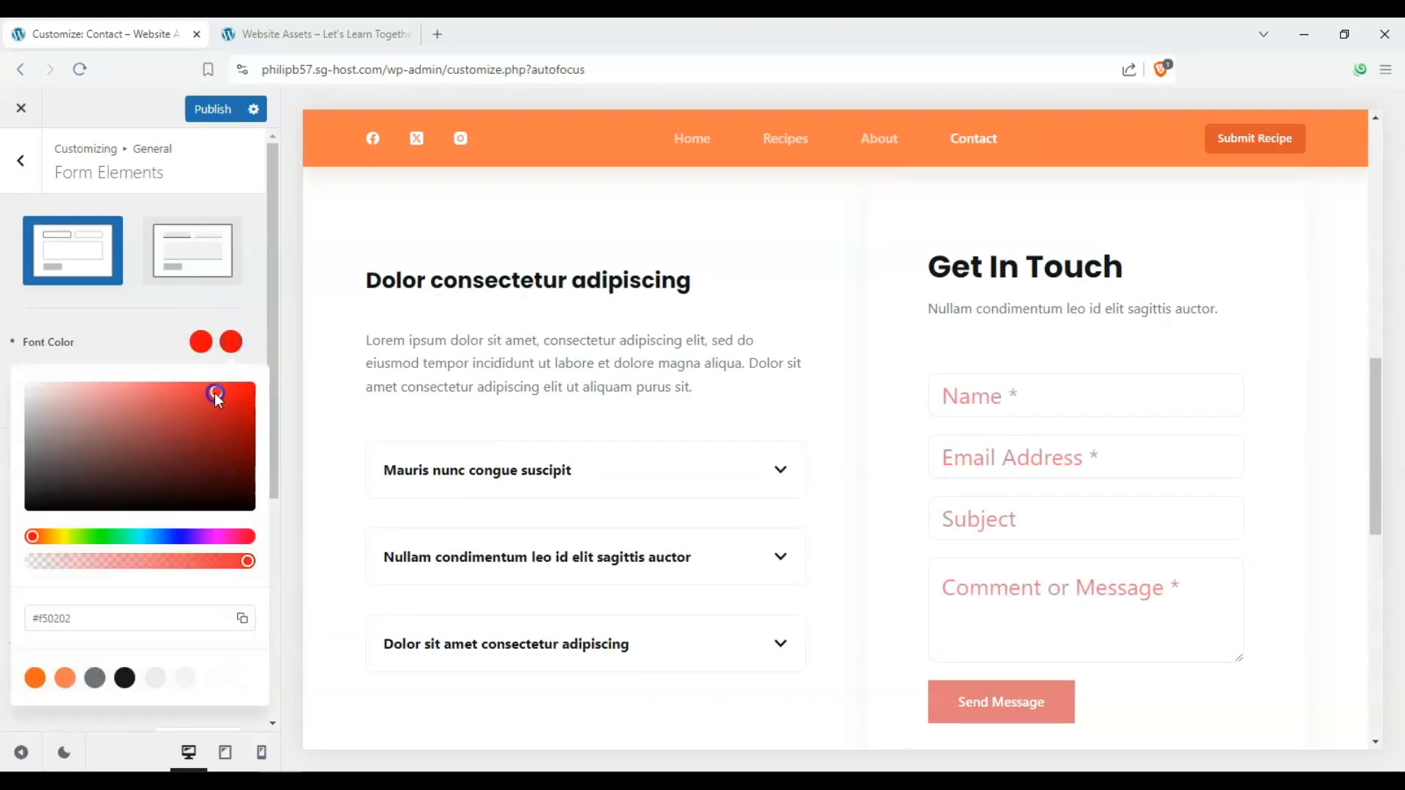
{"action": "left_click", "coordinate": [150, 338]}
{"action": "left_click", "coordinate": [1055, 418]}
{"action": "left_click", "coordinate": [7, 430]}
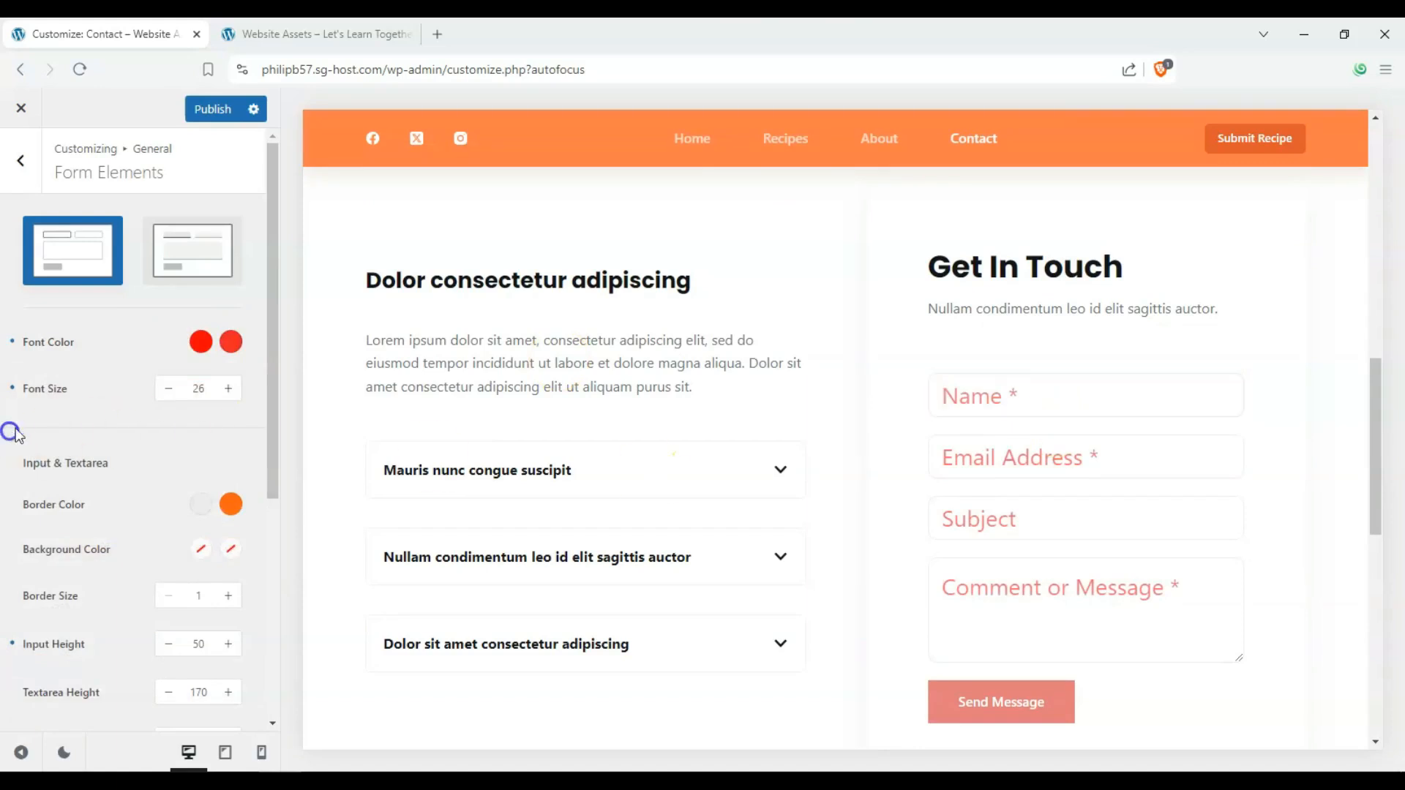
- Set the focus border color of the form inputs and text areas to dark blue
{"action": "left_click", "coordinate": [229, 504]}
{"action": "left_click", "coordinate": [178, 311]}
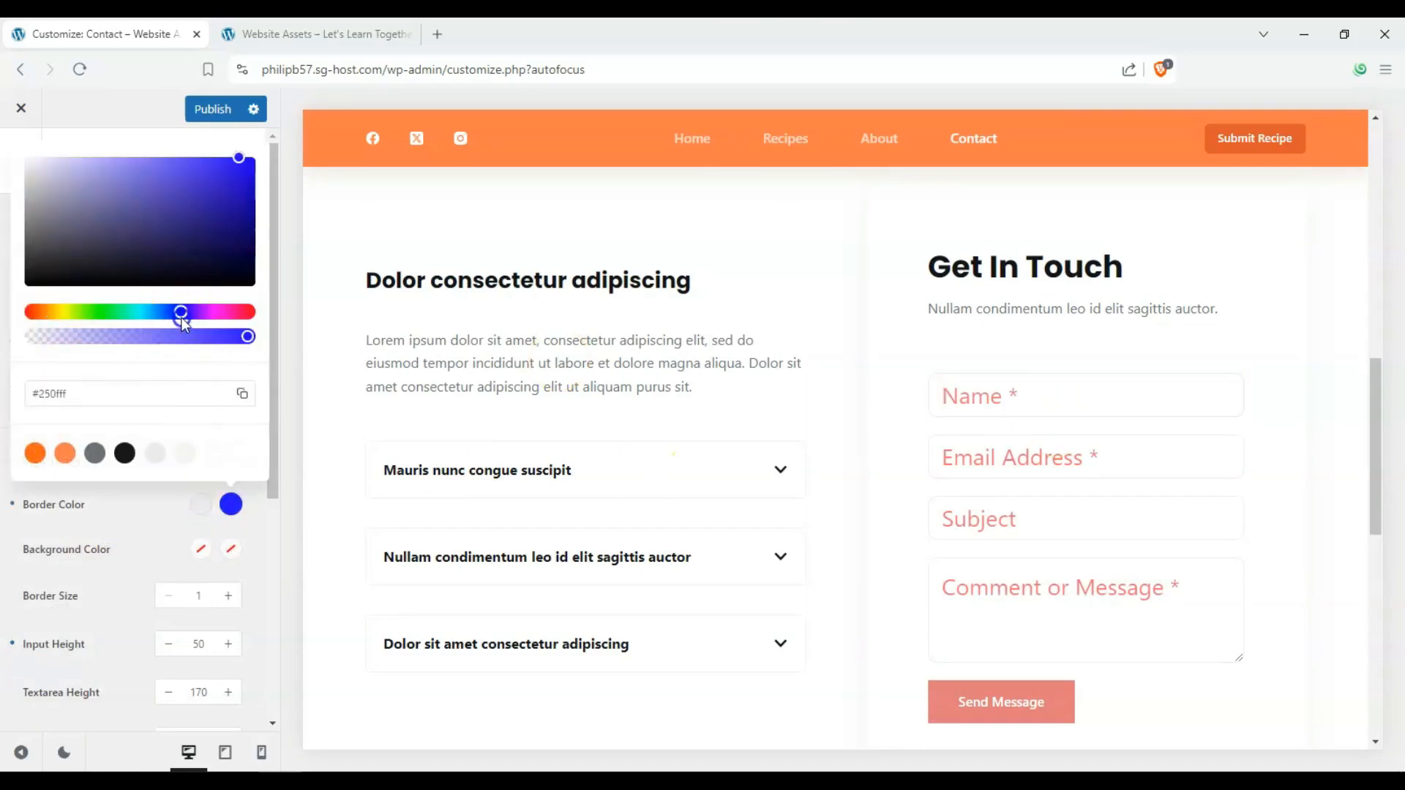
{"action": "left_click", "coordinate": [242, 177]}
{"action": "left_click", "coordinate": [6, 361]}
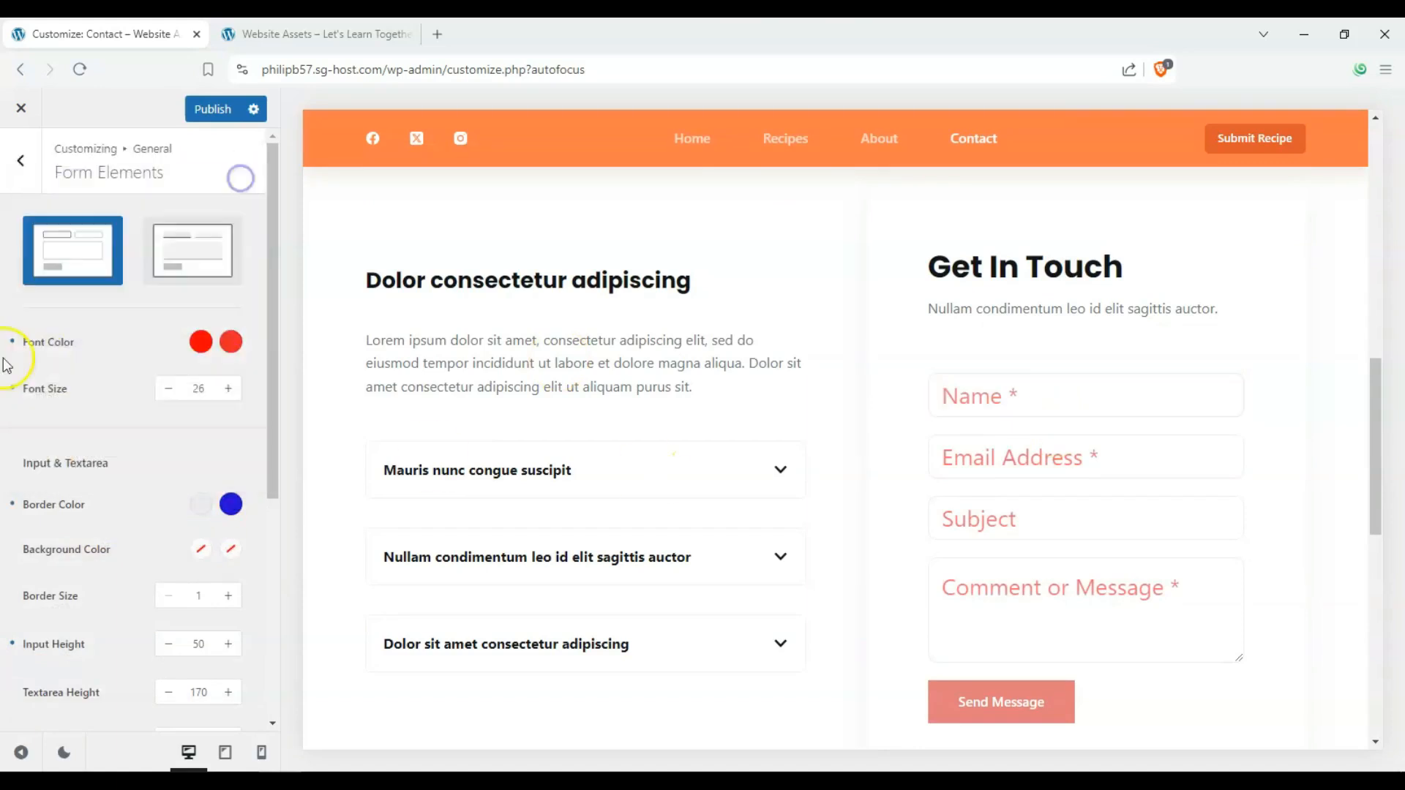
- Check the focus border on the Get In Touch form's fields and review the remaining input, checkbox and dropdown settings
{"action": "left_click", "coordinate": [1144, 455]}
{"action": "left_click", "coordinate": [1135, 399]}
{"action": "left_click", "coordinate": [1098, 505]}
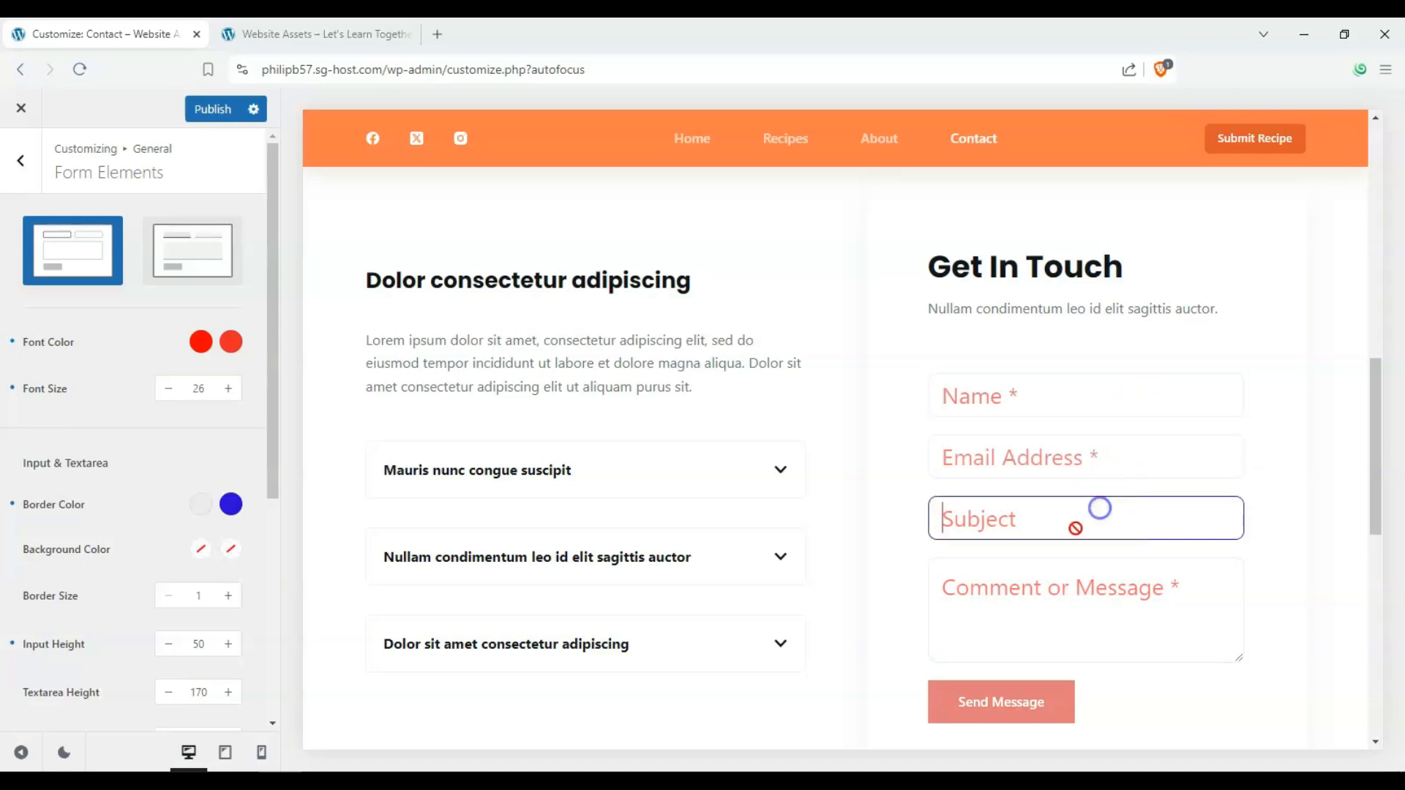
{"action": "scroll", "coordinate": [145, 442], "scroll_direction": "down", "scroll_amount": 1}
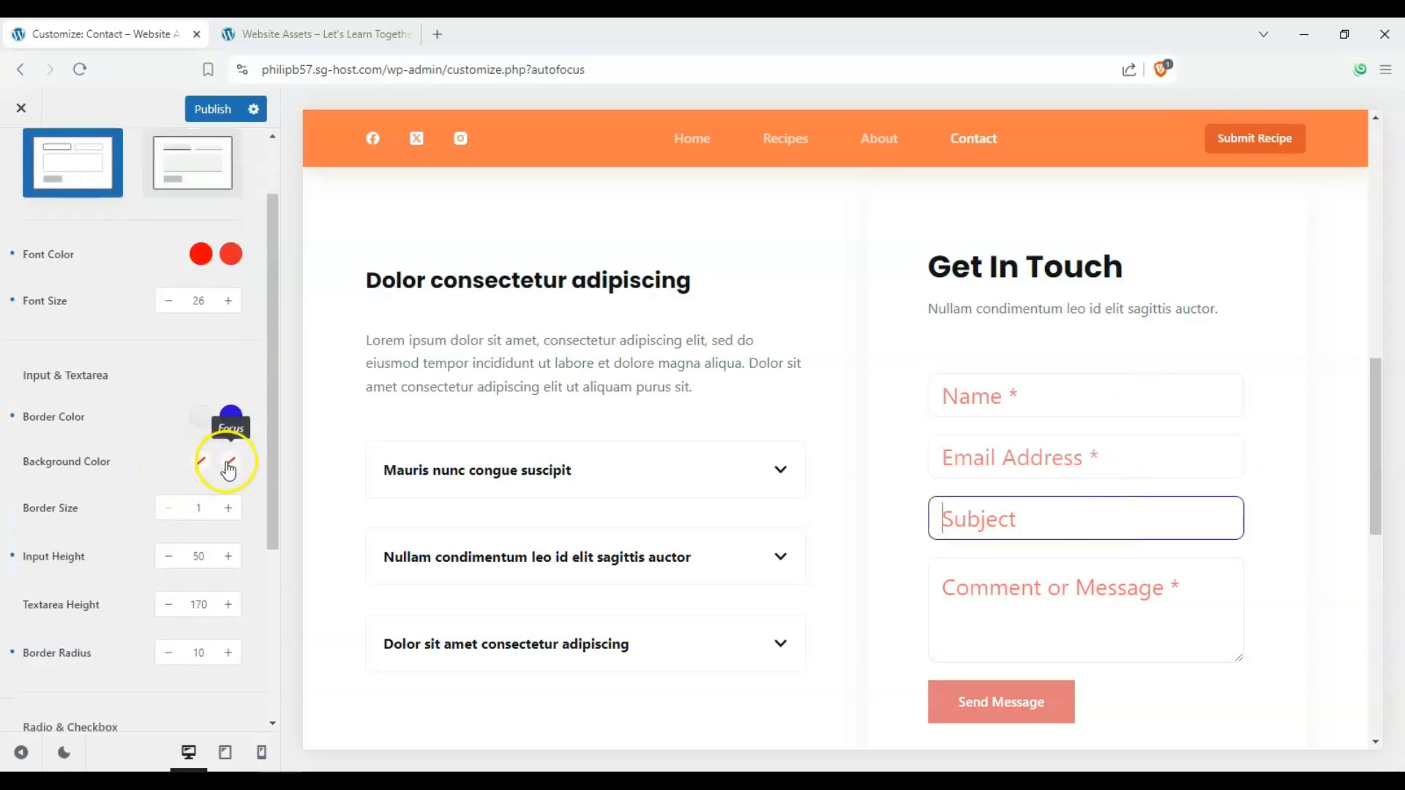
{"action": "left_click_drag", "start_coordinate": [268, 495], "coordinate": [251, 696]}
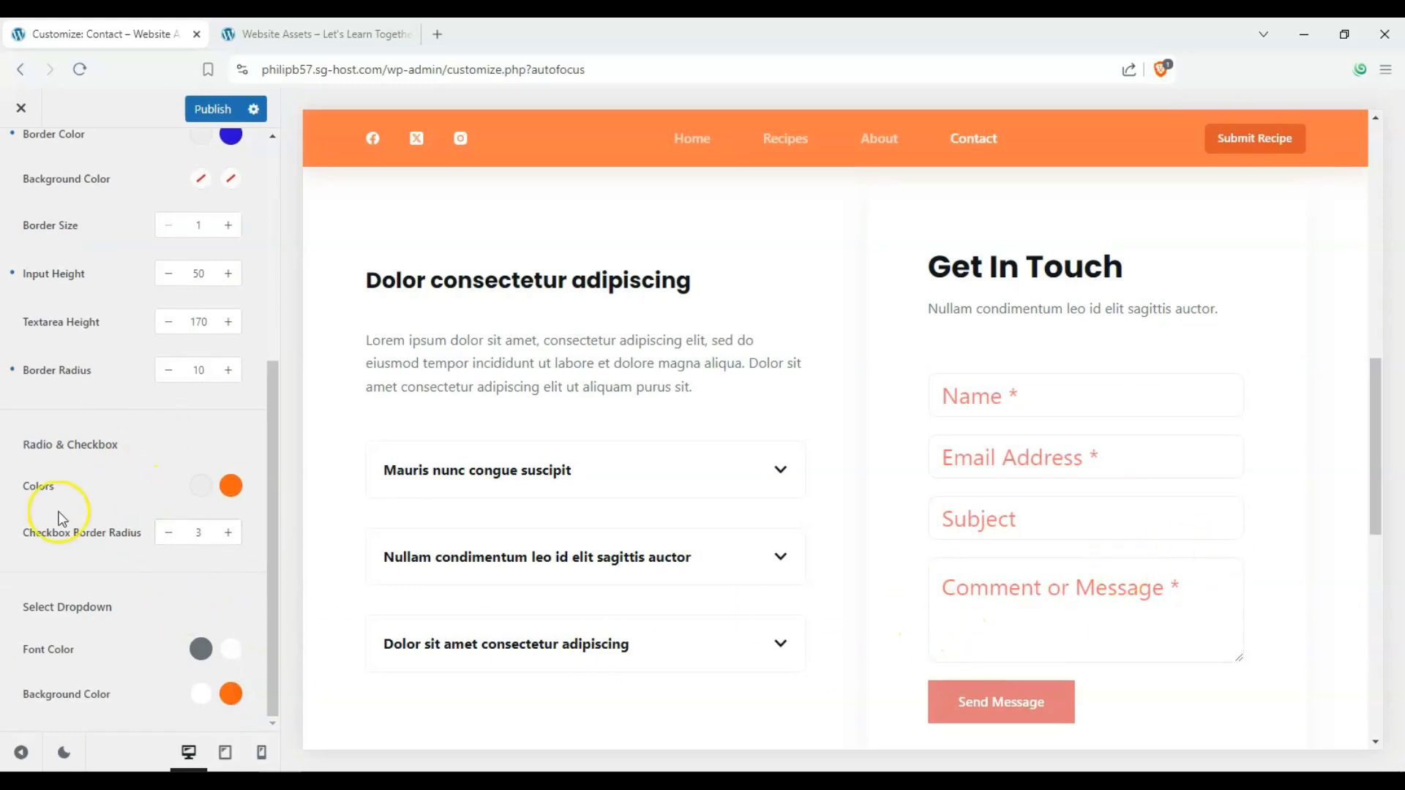
- Try the Modern style for the form elements on the Get In Touch form and return to the bordered style
{"action": "scroll", "coordinate": [1142, 555], "scroll_direction": "up", "scroll_amount": 3}
{"action": "scroll", "coordinate": [256, 338], "scroll_direction": "up", "scroll_amount": 3}
{"action": "scroll", "coordinate": [1004, 502], "scroll_direction": "up", "scroll_amount": 2}
{"action": "scroll", "coordinate": [139, 341], "scroll_direction": "up", "scroll_amount": 3}
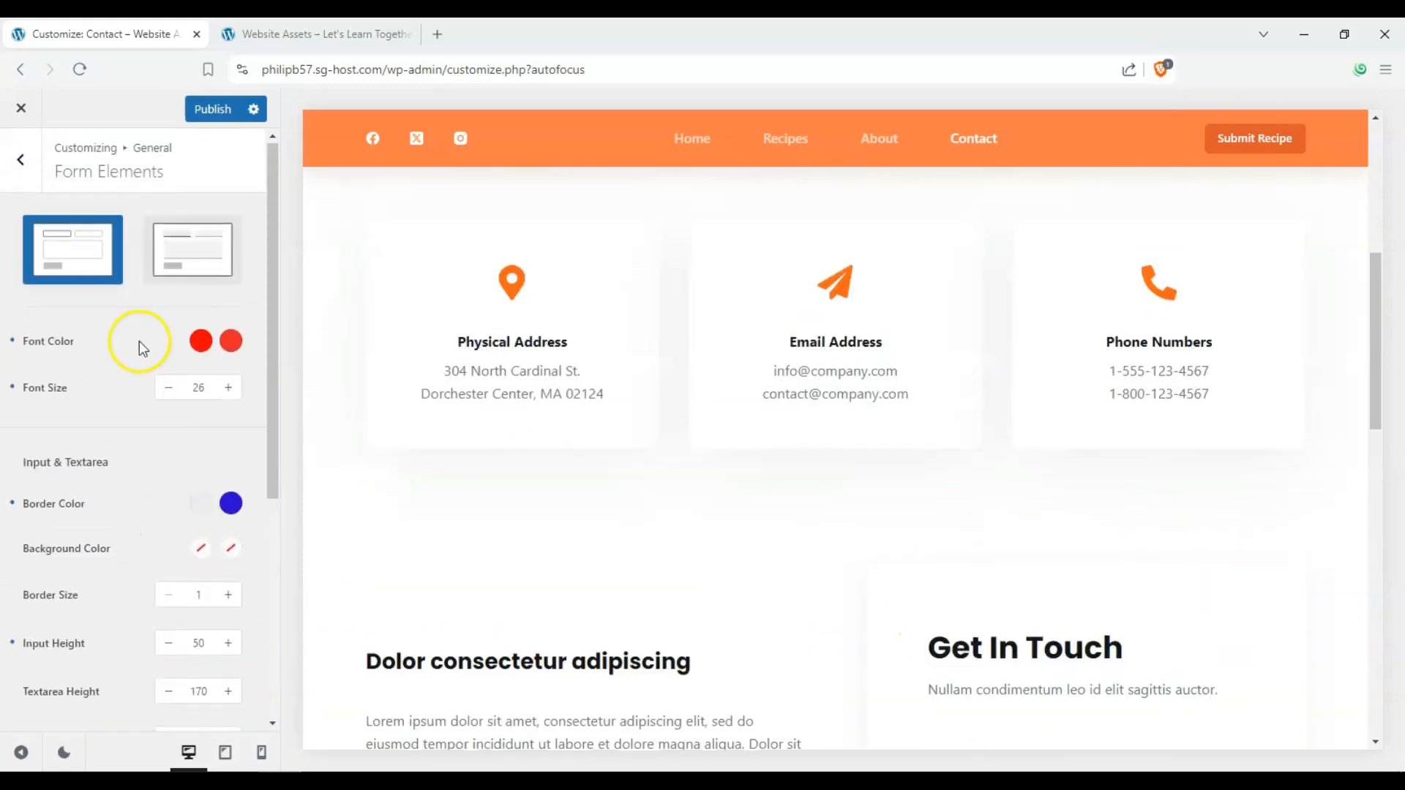
{"action": "scroll", "coordinate": [396, 366], "scroll_direction": "up", "scroll_amount": 3}
{"action": "scroll", "coordinate": [985, 439], "scroll_direction": "down", "scroll_amount": 5}
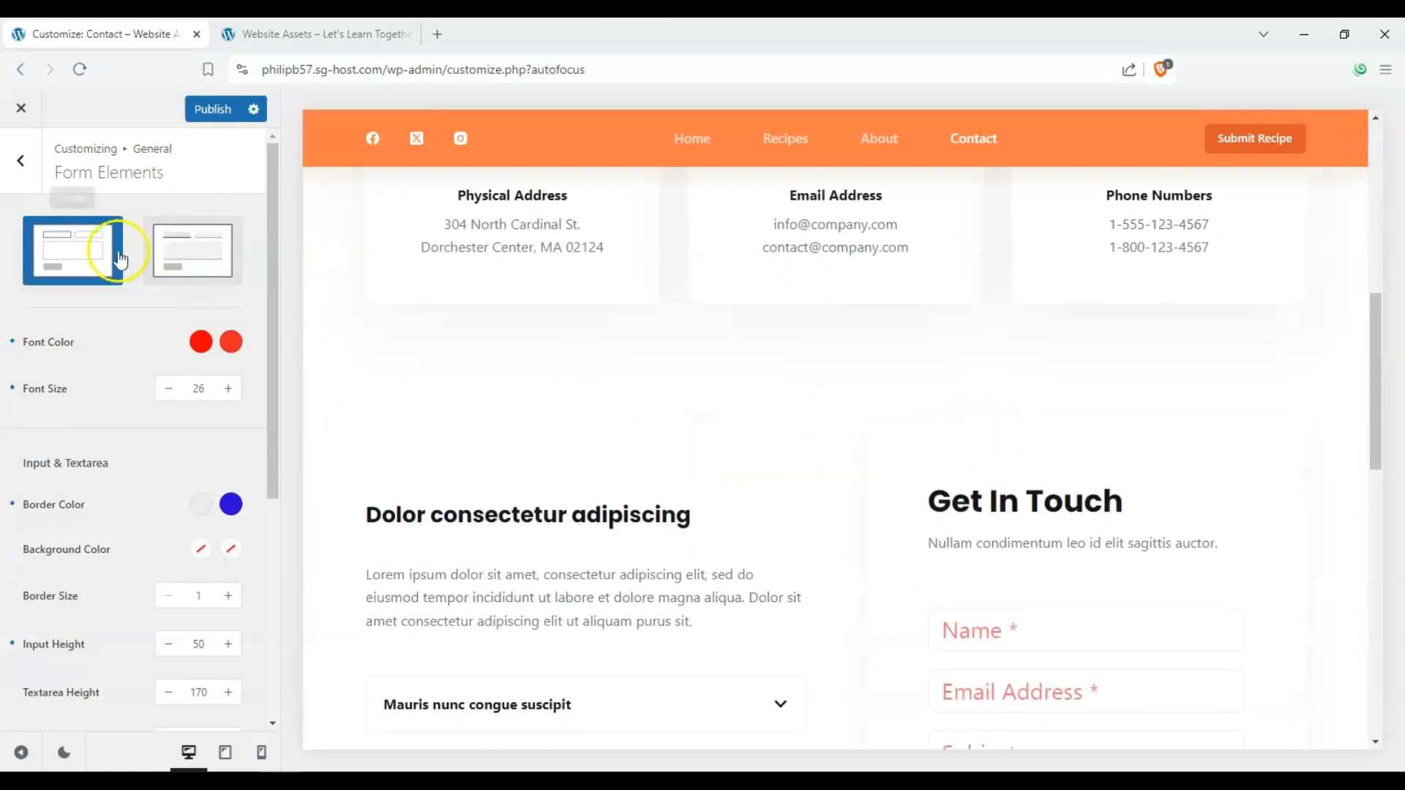
{"action": "scroll", "coordinate": [853, 420], "scroll_direction": "down", "scroll_amount": 4}
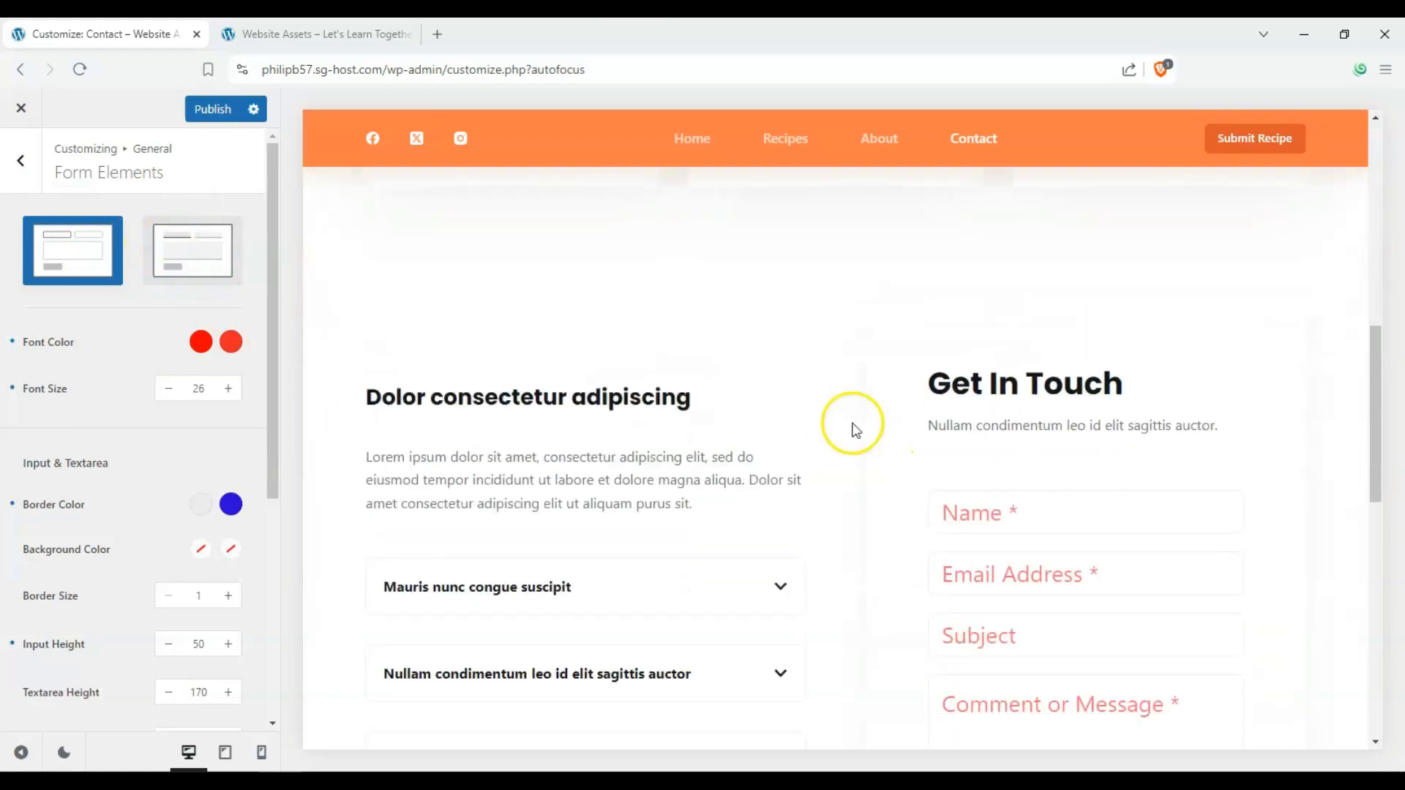
{"action": "left_click", "coordinate": [187, 251]}
{"action": "left_click", "coordinate": [98, 257]}
{"action": "left_click", "coordinate": [191, 251]}
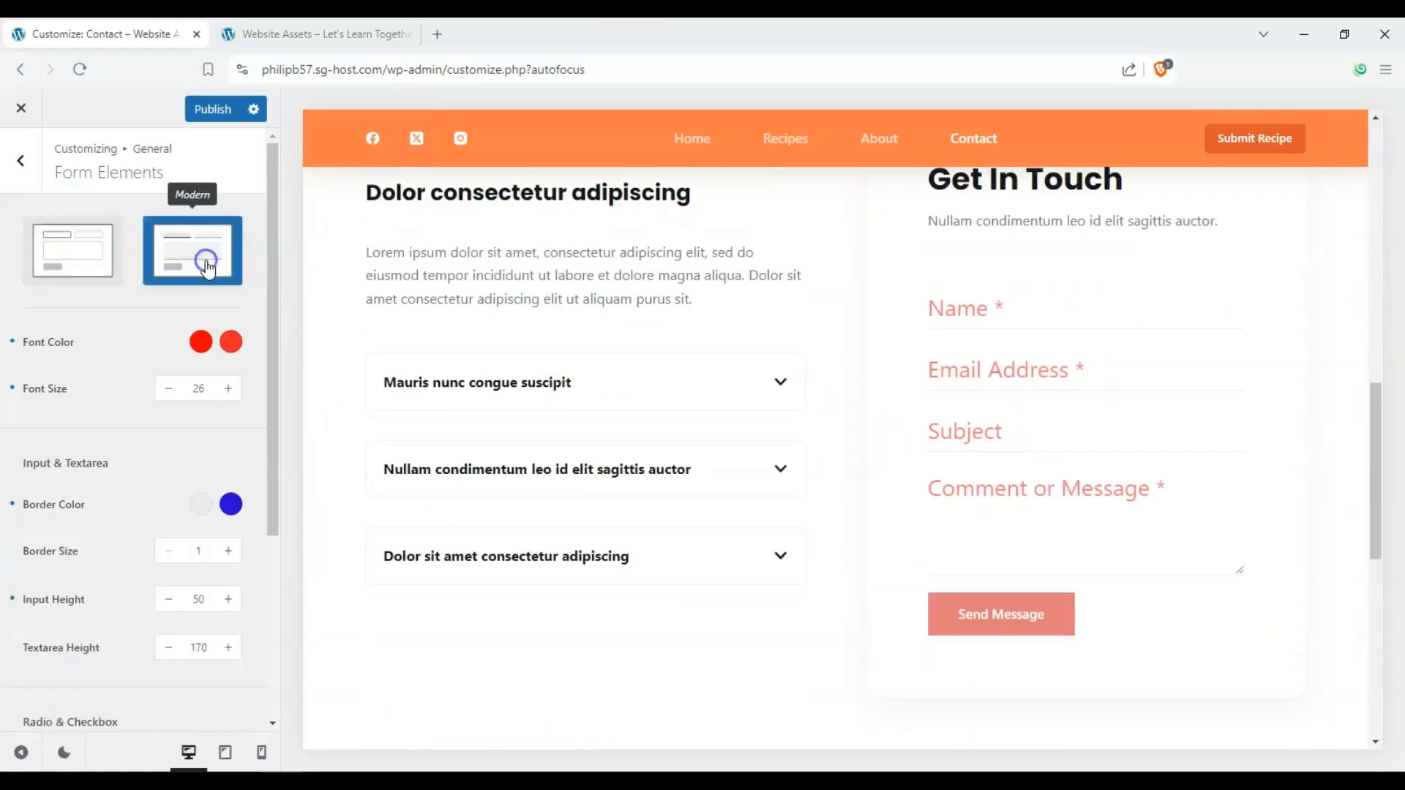
{"action": "left_click", "coordinate": [49, 260]}
- Open the general Entry Content settings and preview the Visit Missouri! post from the Recipes page
{"action": "left_click", "coordinate": [20, 160]}
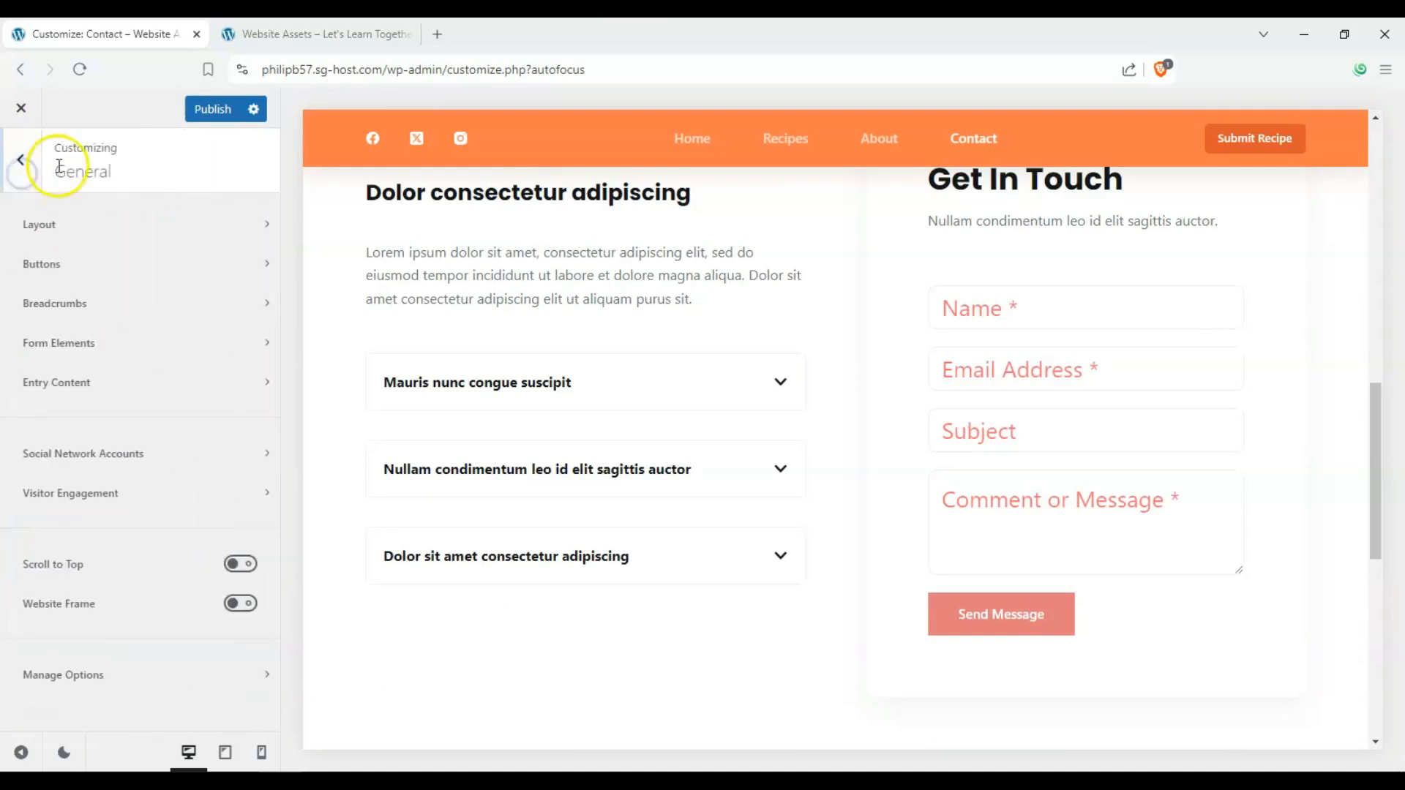
{"action": "left_click", "coordinate": [213, 382]}
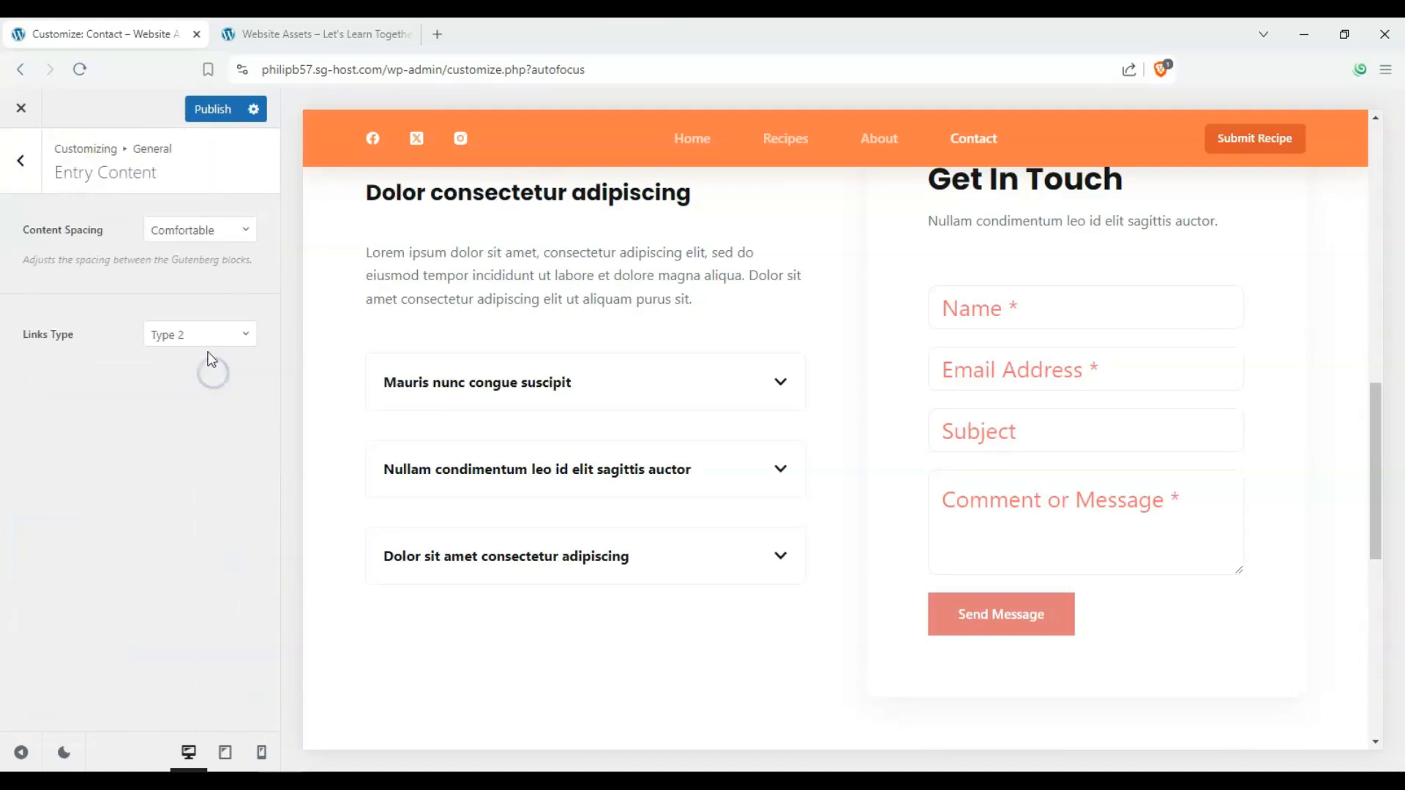
{"action": "left_click", "coordinate": [184, 232]}
{"action": "scroll", "coordinate": [521, 502], "scroll_direction": "up", "scroll_amount": 5}
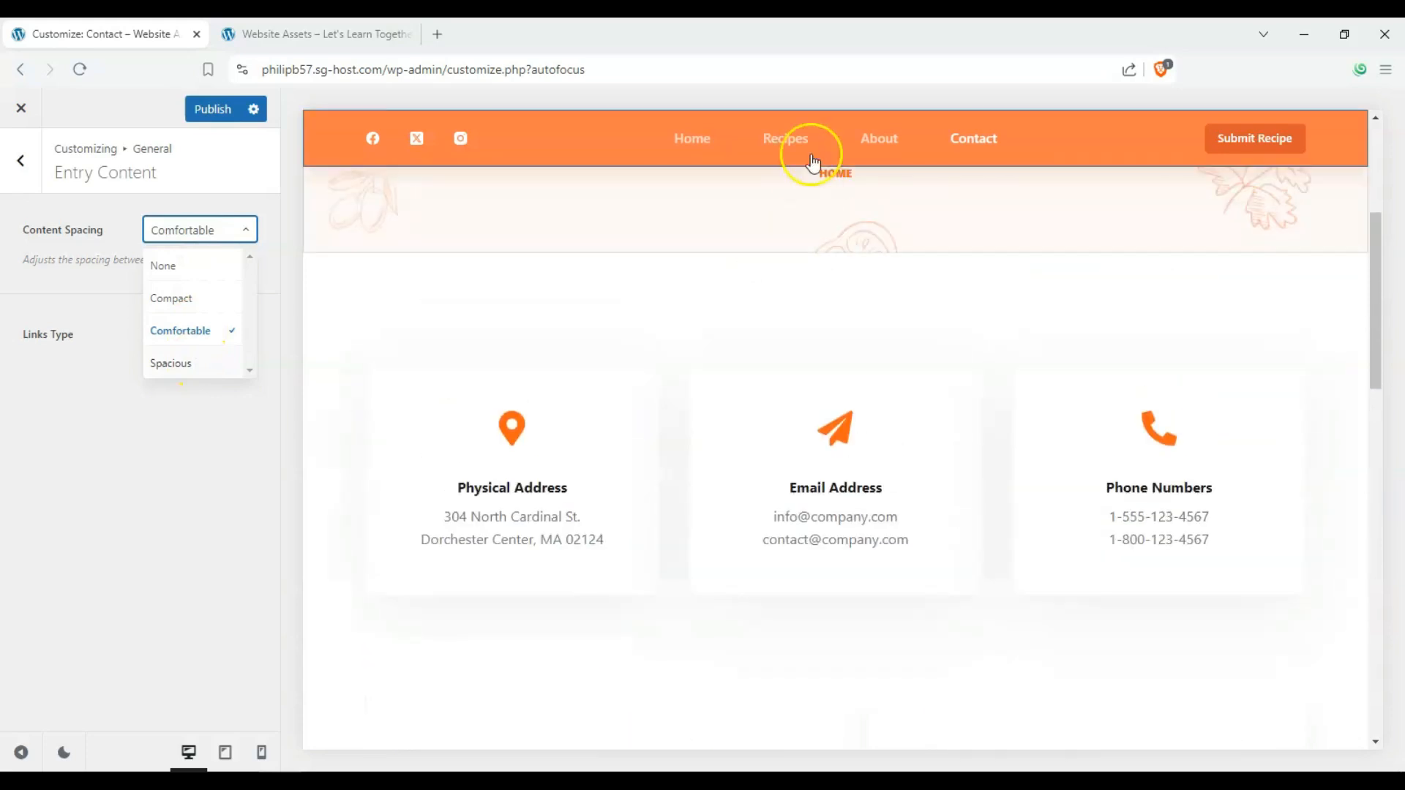
{"action": "left_click", "coordinate": [781, 139]}
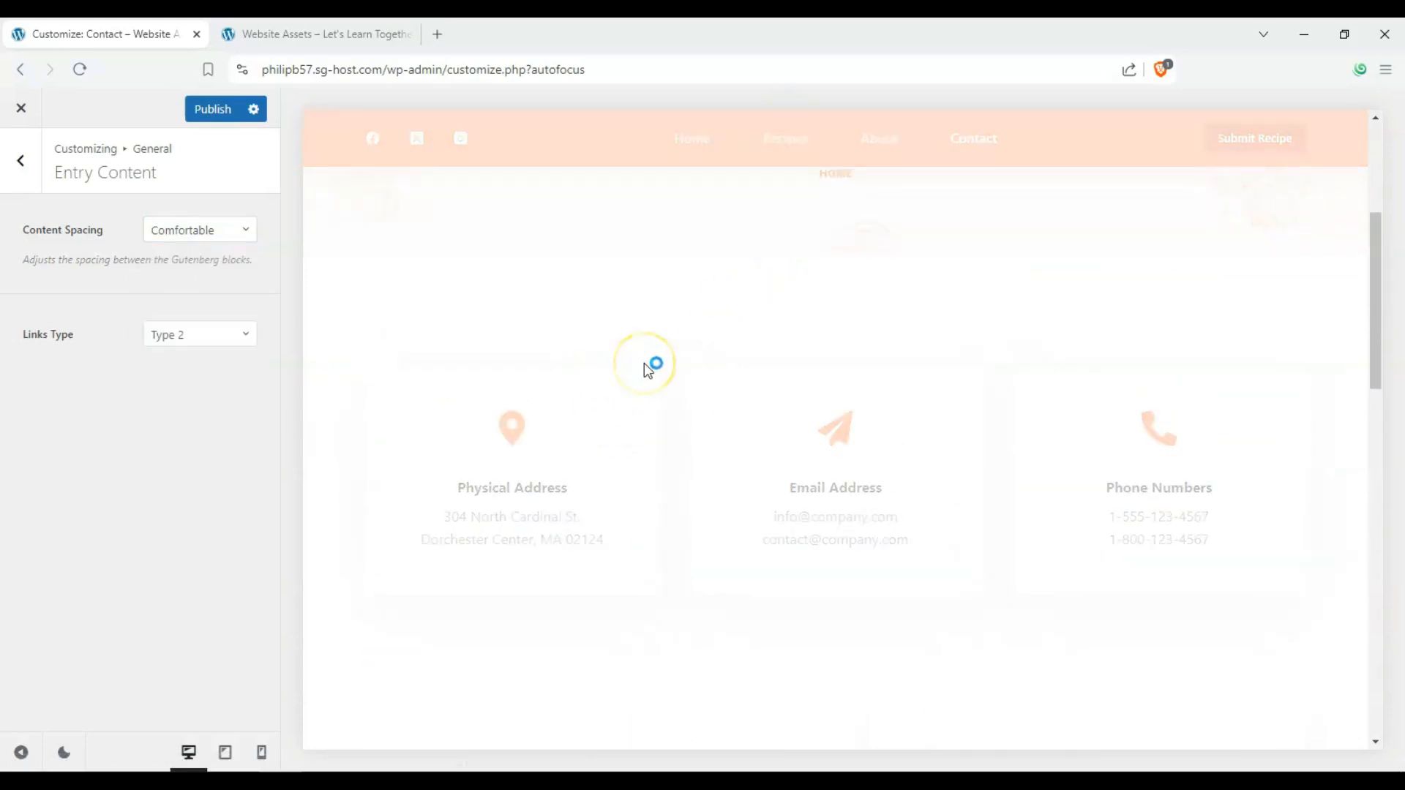
{"action": "scroll", "coordinate": [662, 425], "scroll_direction": "down", "scroll_amount": 5}
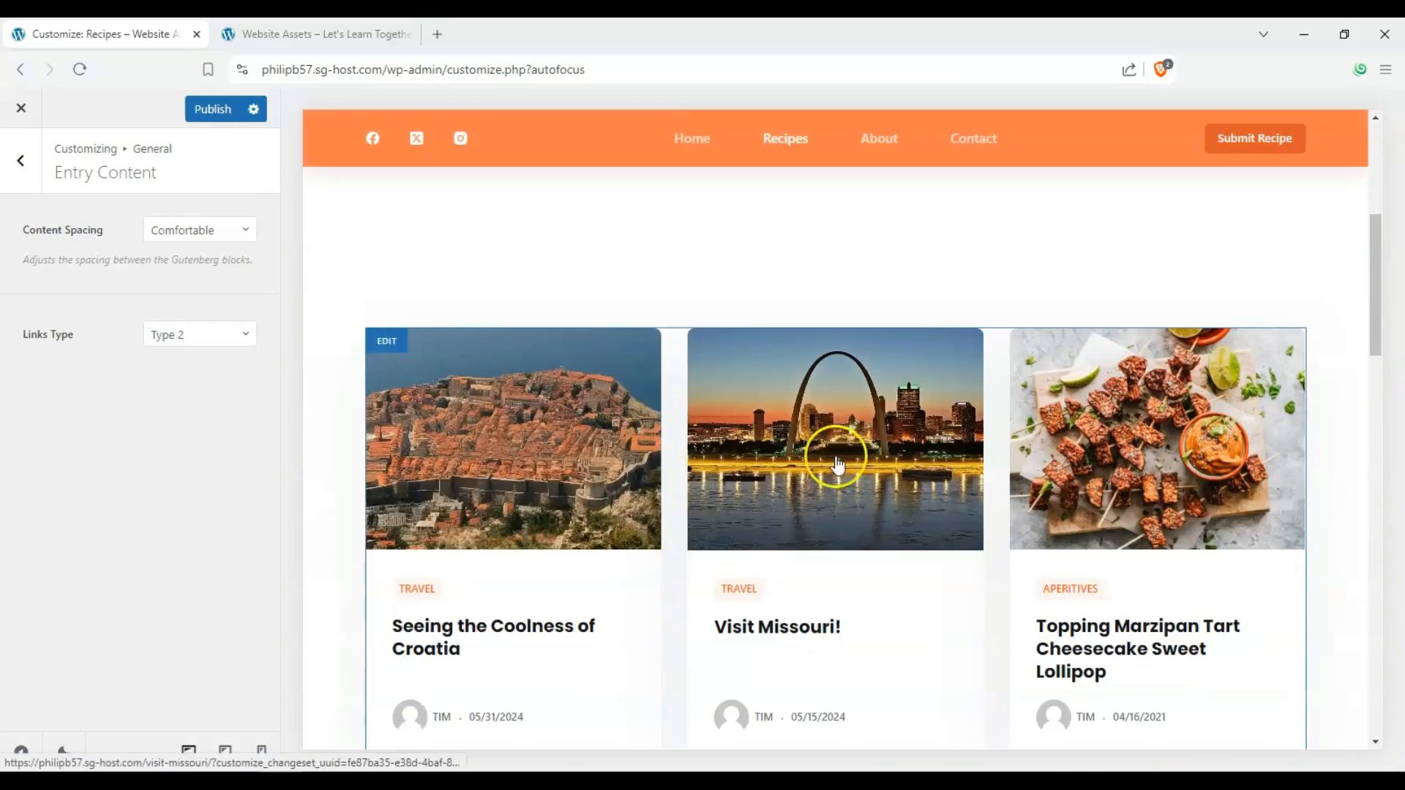
{"action": "left_click", "coordinate": [914, 467]}
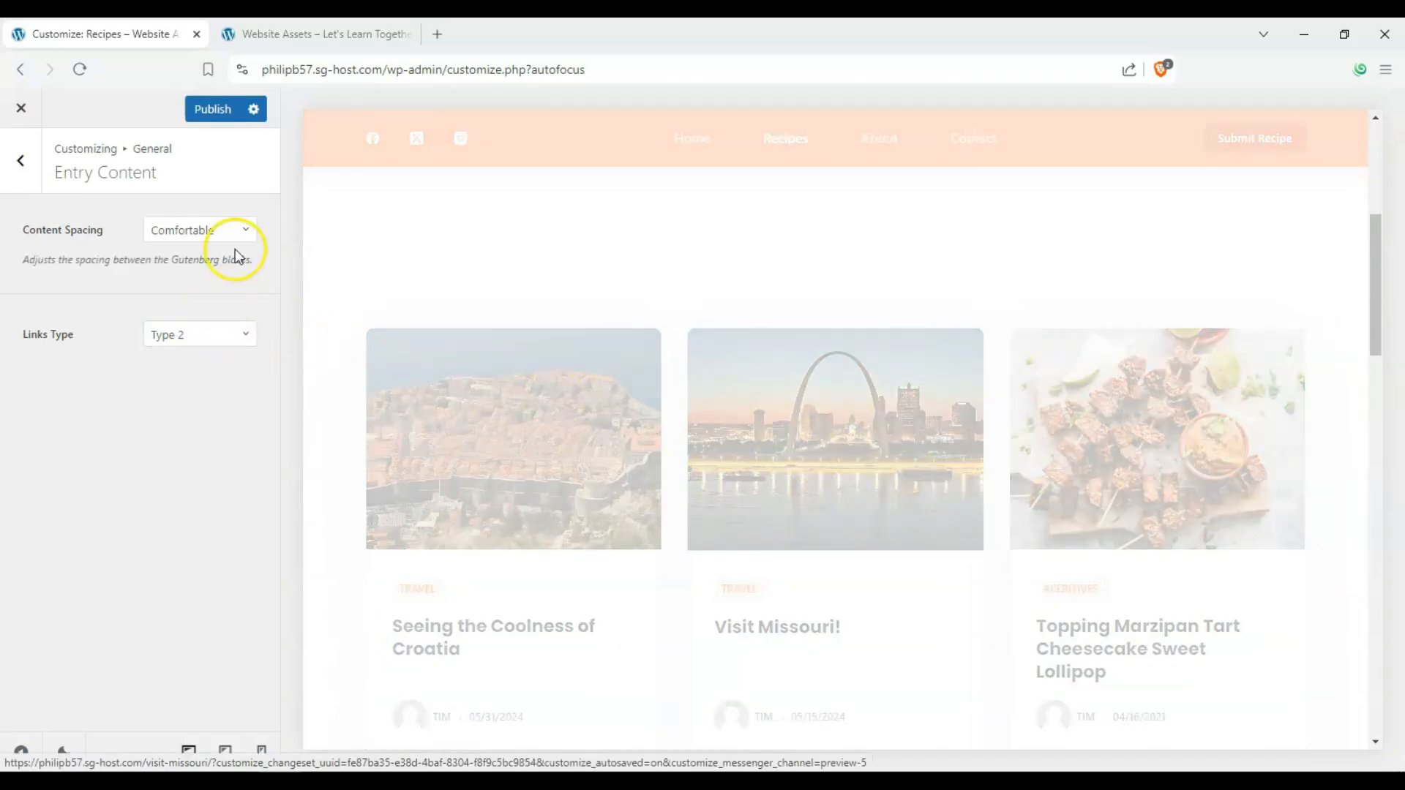
{"action": "scroll", "coordinate": [558, 391], "scroll_direction": "down", "scroll_amount": 4}
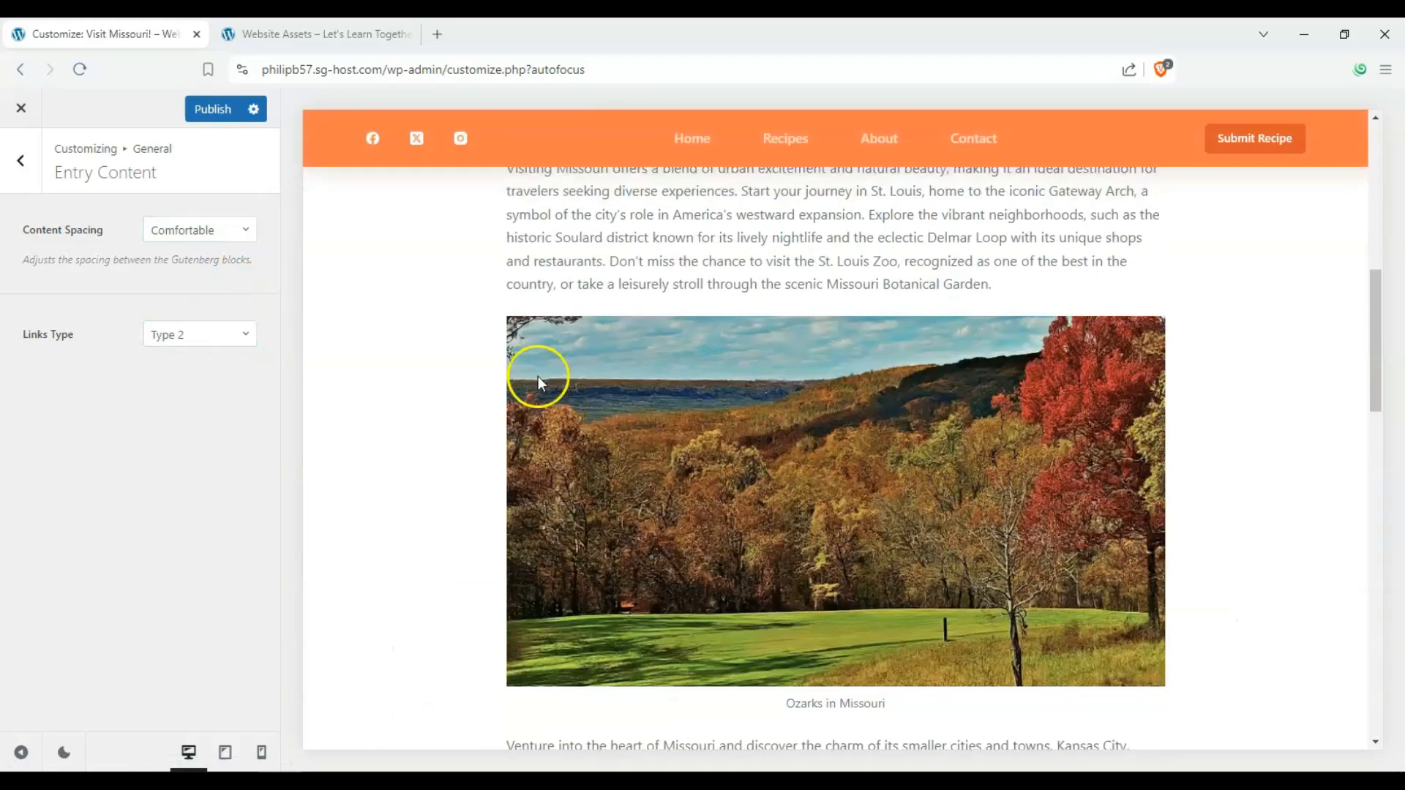
- Try the Spacious content spacing on the Visit Missouri! post and settle on Compact
{"action": "scroll", "coordinate": [540, 371], "scroll_direction": "up", "scroll_amount": 2}
{"action": "left_click", "coordinate": [178, 223]}
{"action": "left_click", "coordinate": [179, 362]}
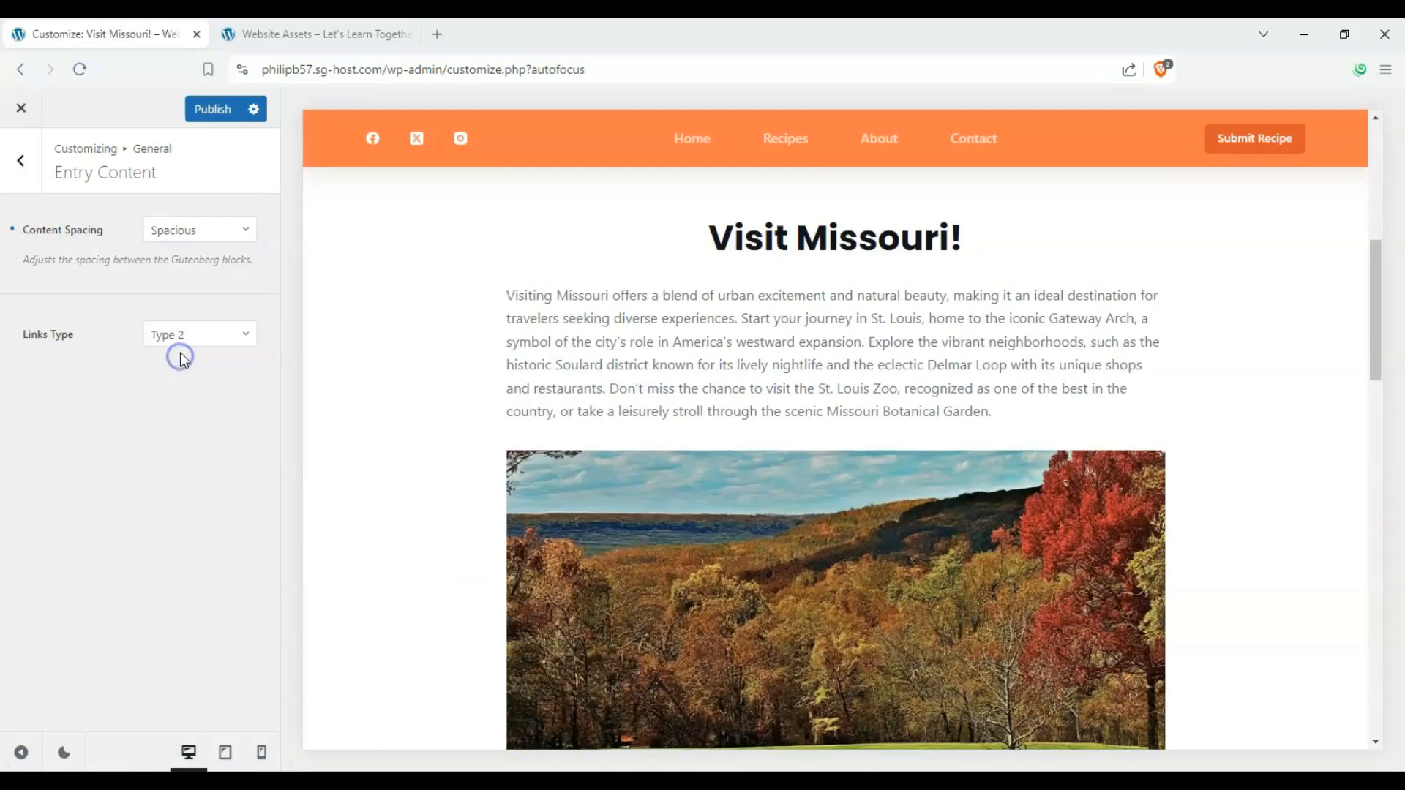
{"action": "left_click", "coordinate": [223, 229]}
{"action": "left_click", "coordinate": [207, 289]}
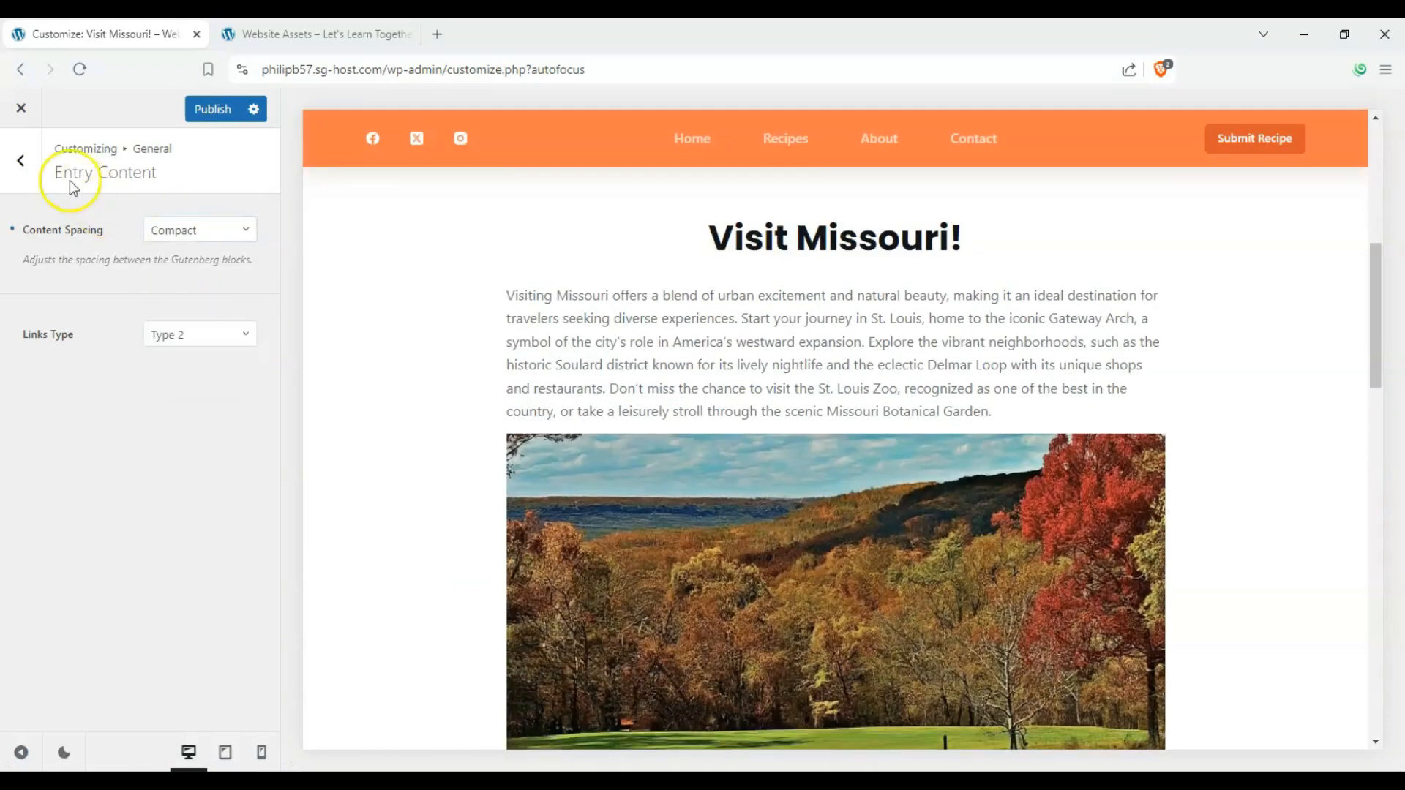
- Open the Social Network Accounts settings and review the full list of supported networks
{"action": "left_click", "coordinate": [33, 169]}
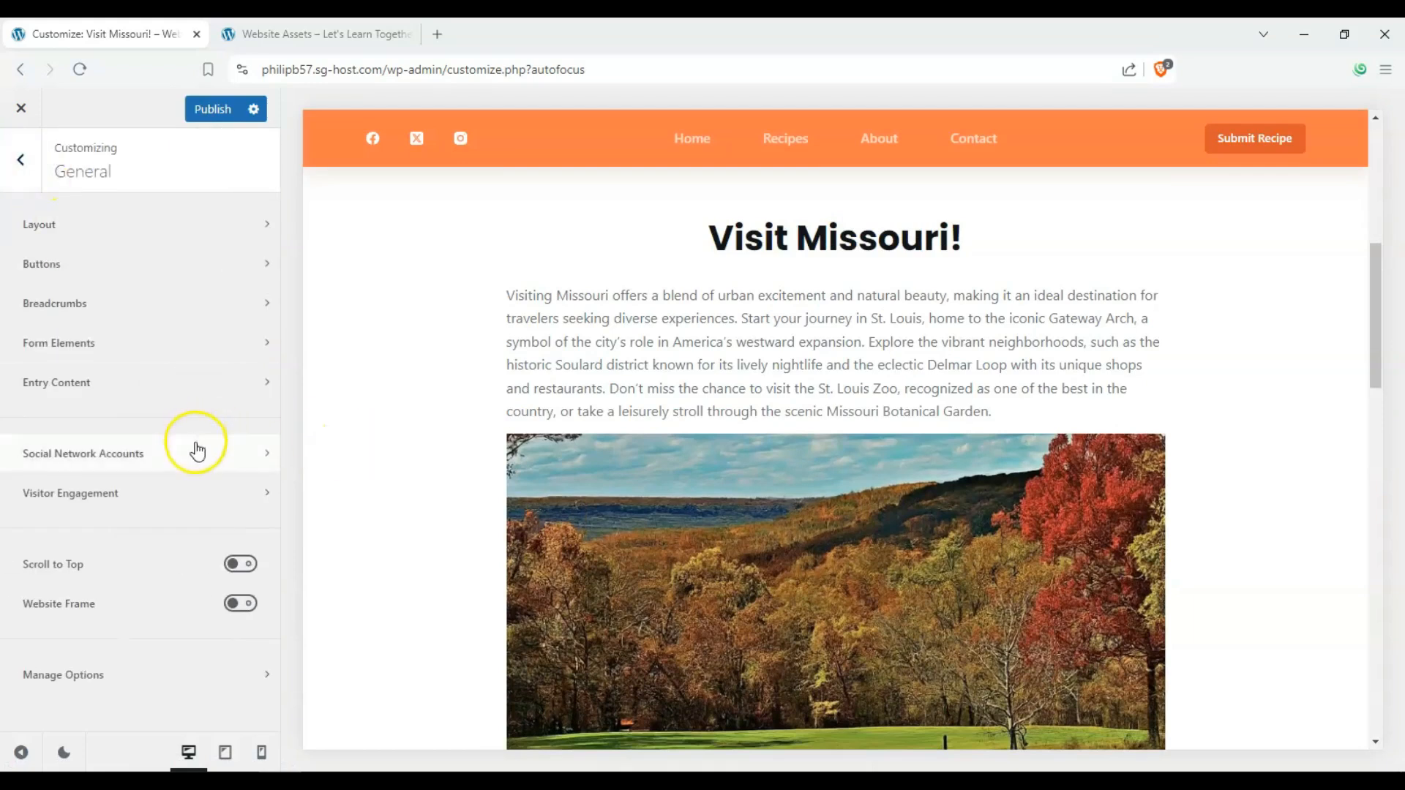
{"action": "left_click", "coordinate": [196, 451]}
{"action": "scroll", "coordinate": [136, 401], "scroll_direction": "down", "scroll_amount": 12}
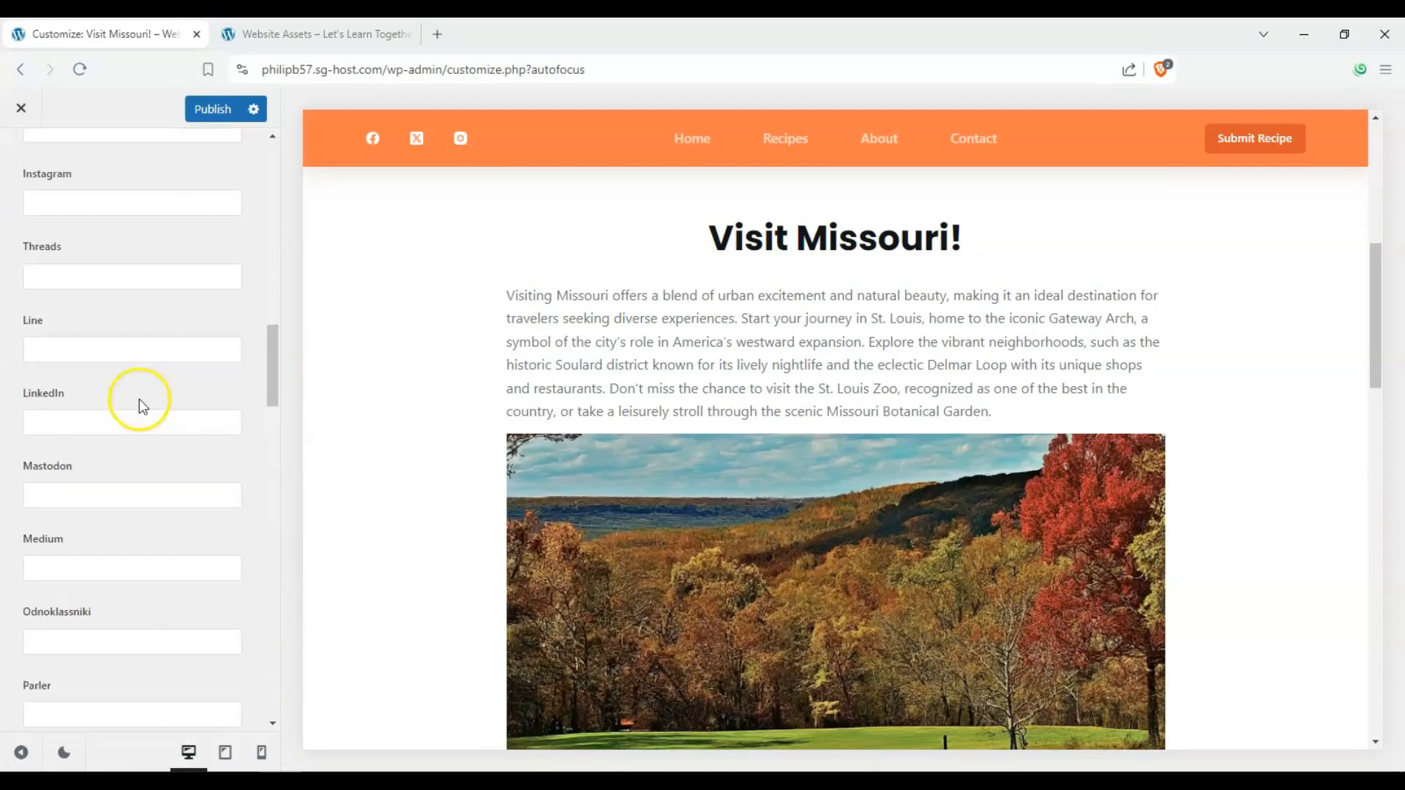
{"action": "scroll", "coordinate": [139, 400], "scroll_direction": "down", "scroll_amount": 3}
{"action": "left_click_drag", "start_coordinate": [283, 404], "coordinate": [260, 516]}
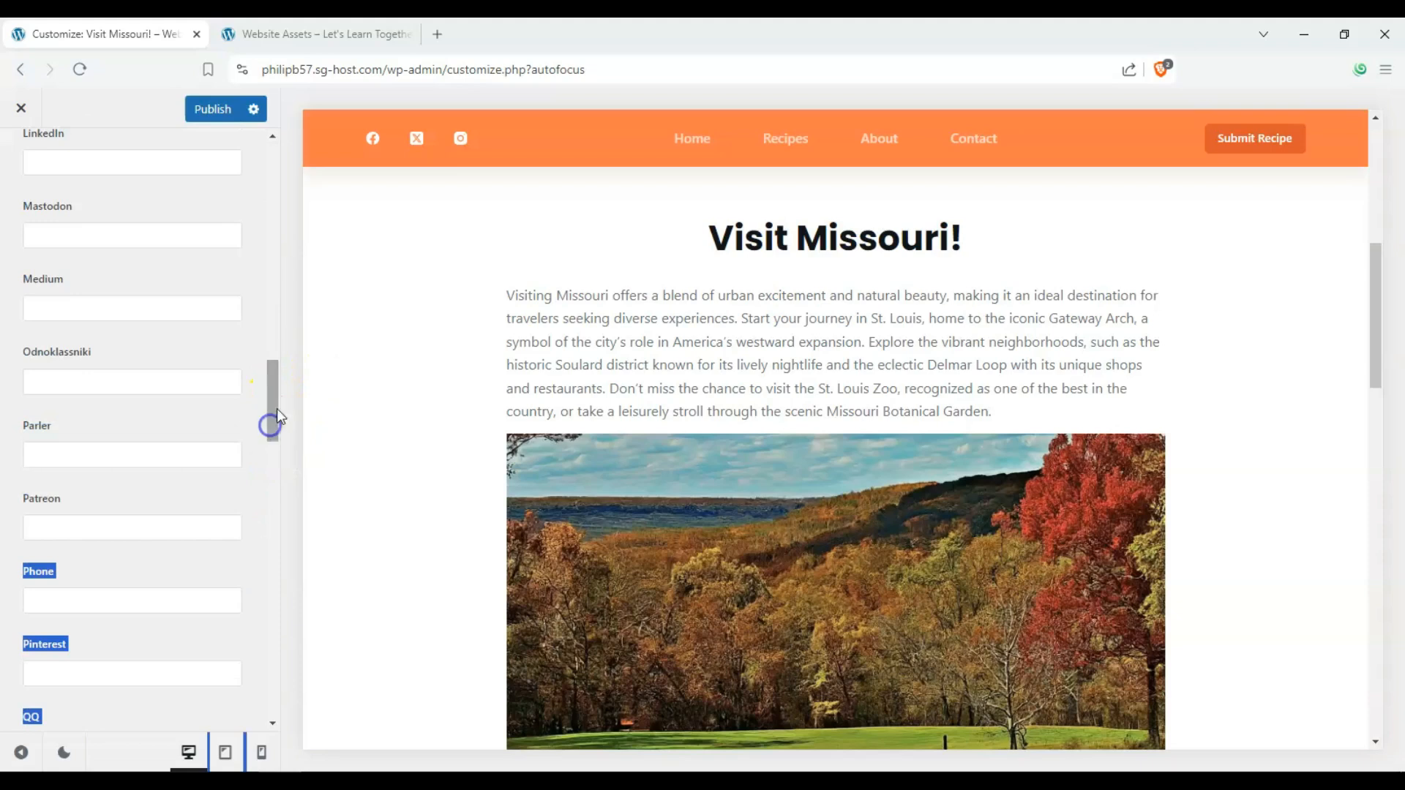
{"action": "left_click_drag", "start_coordinate": [276, 416], "coordinate": [249, 700]}
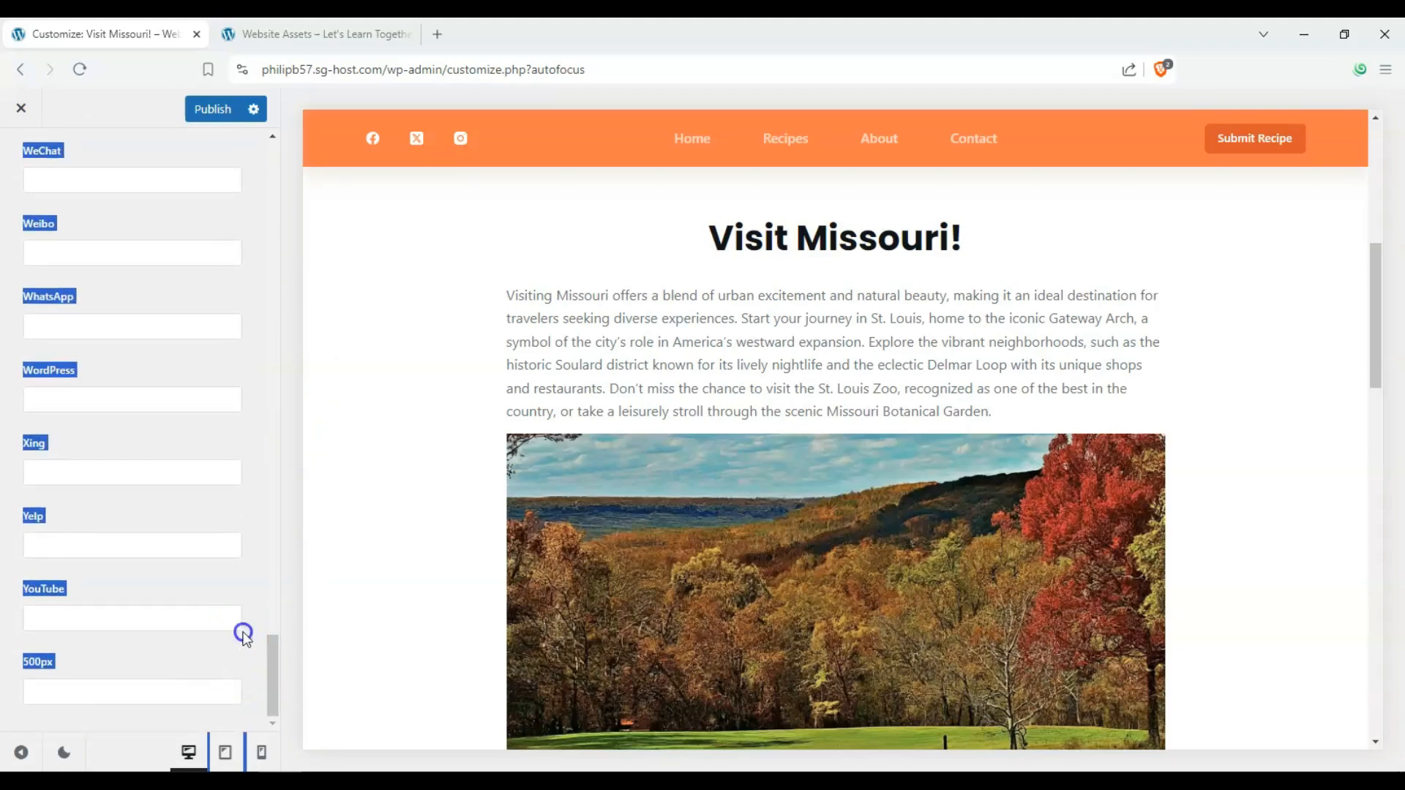
- Test the social media icons in the site header of the preview
{"action": "left_click", "coordinate": [377, 141]}
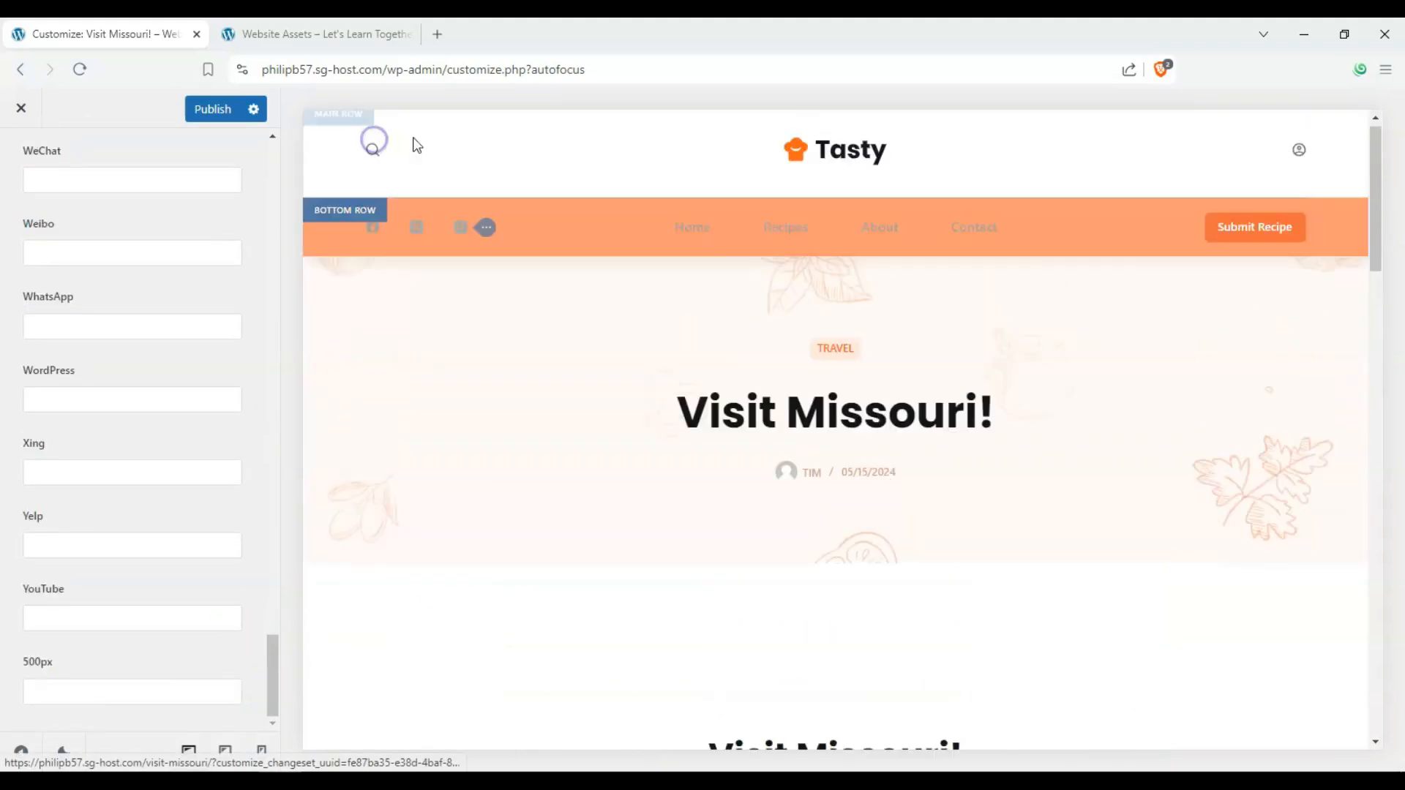
{"action": "left_click", "coordinate": [375, 234]}
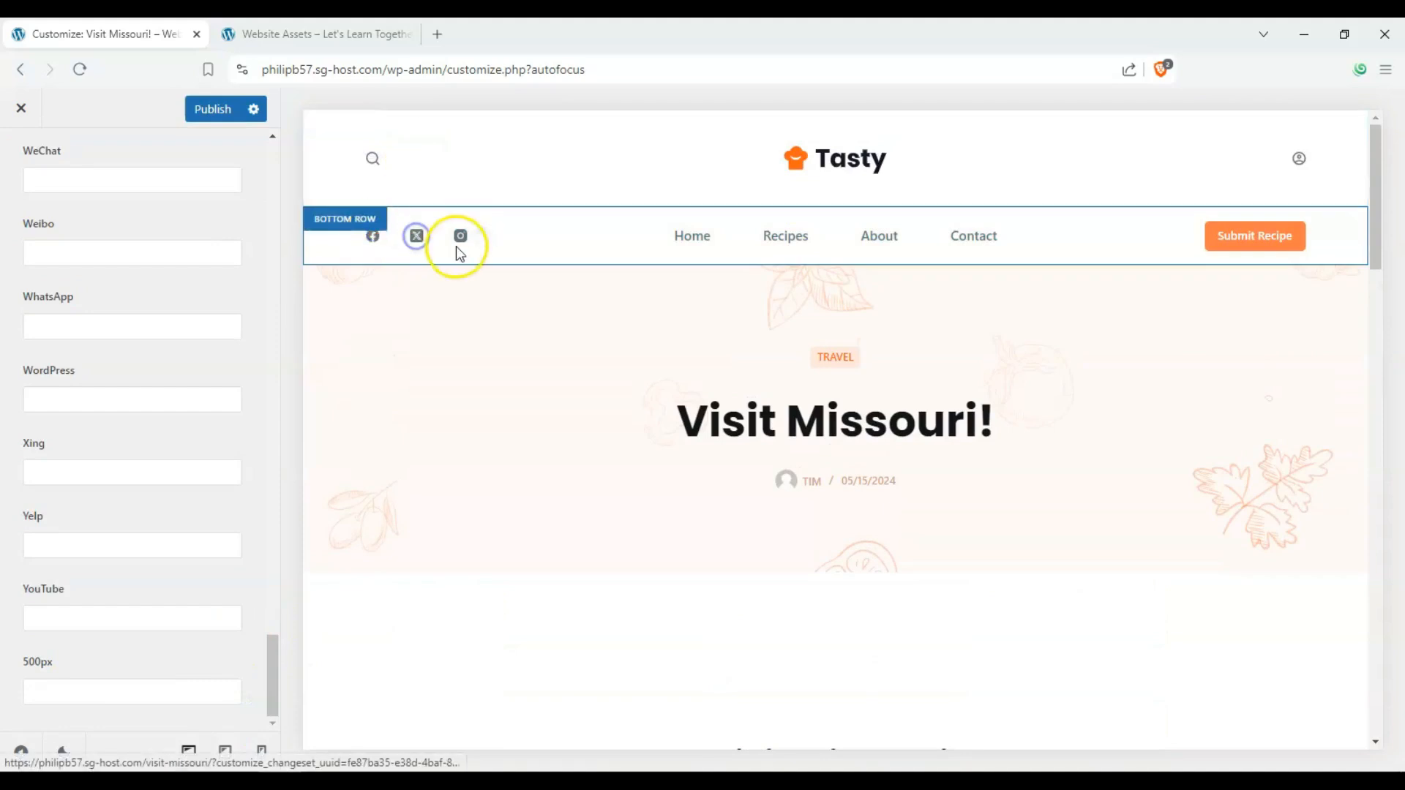
{"action": "left_click_drag", "start_coordinate": [271, 663], "coordinate": [338, 169]}
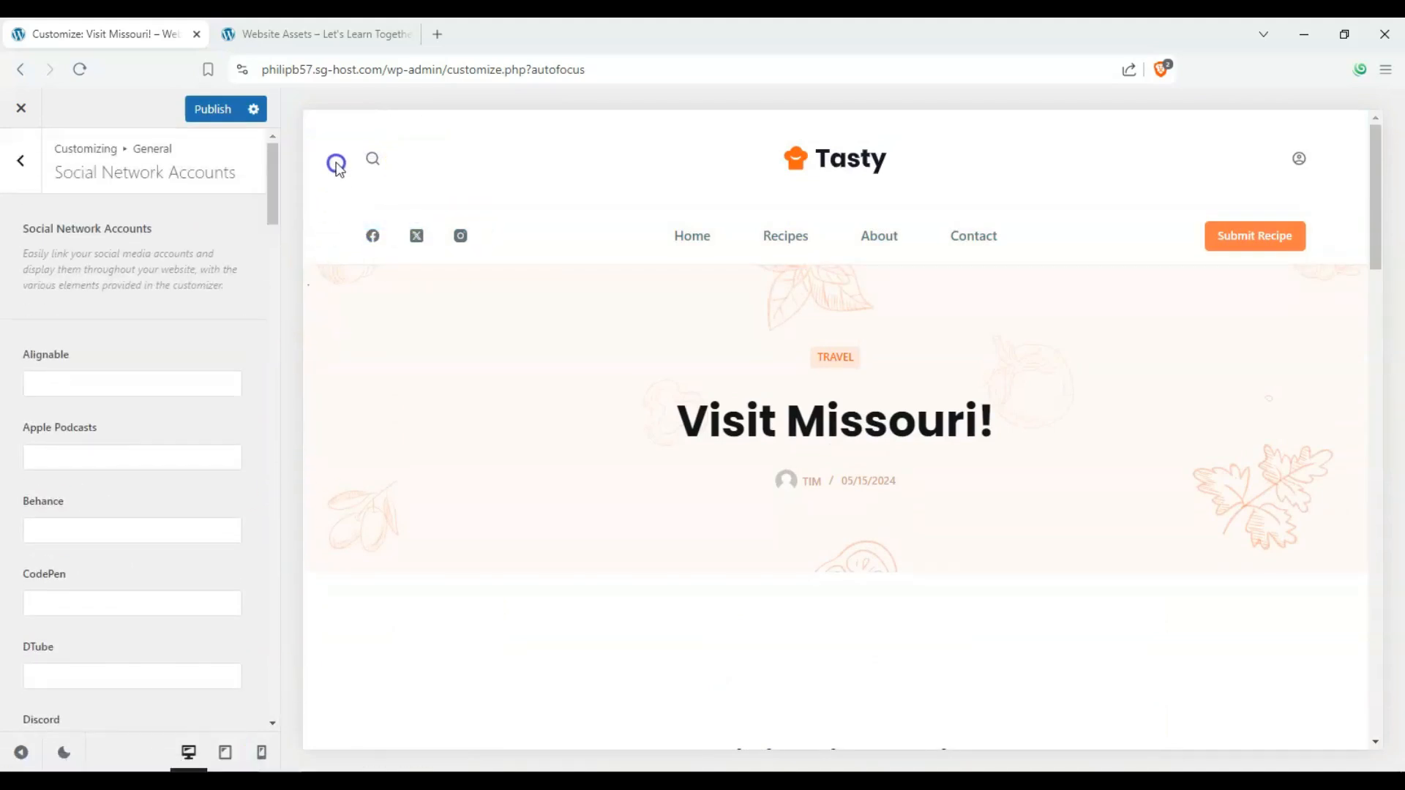
{"action": "left_click", "coordinate": [162, 299]}
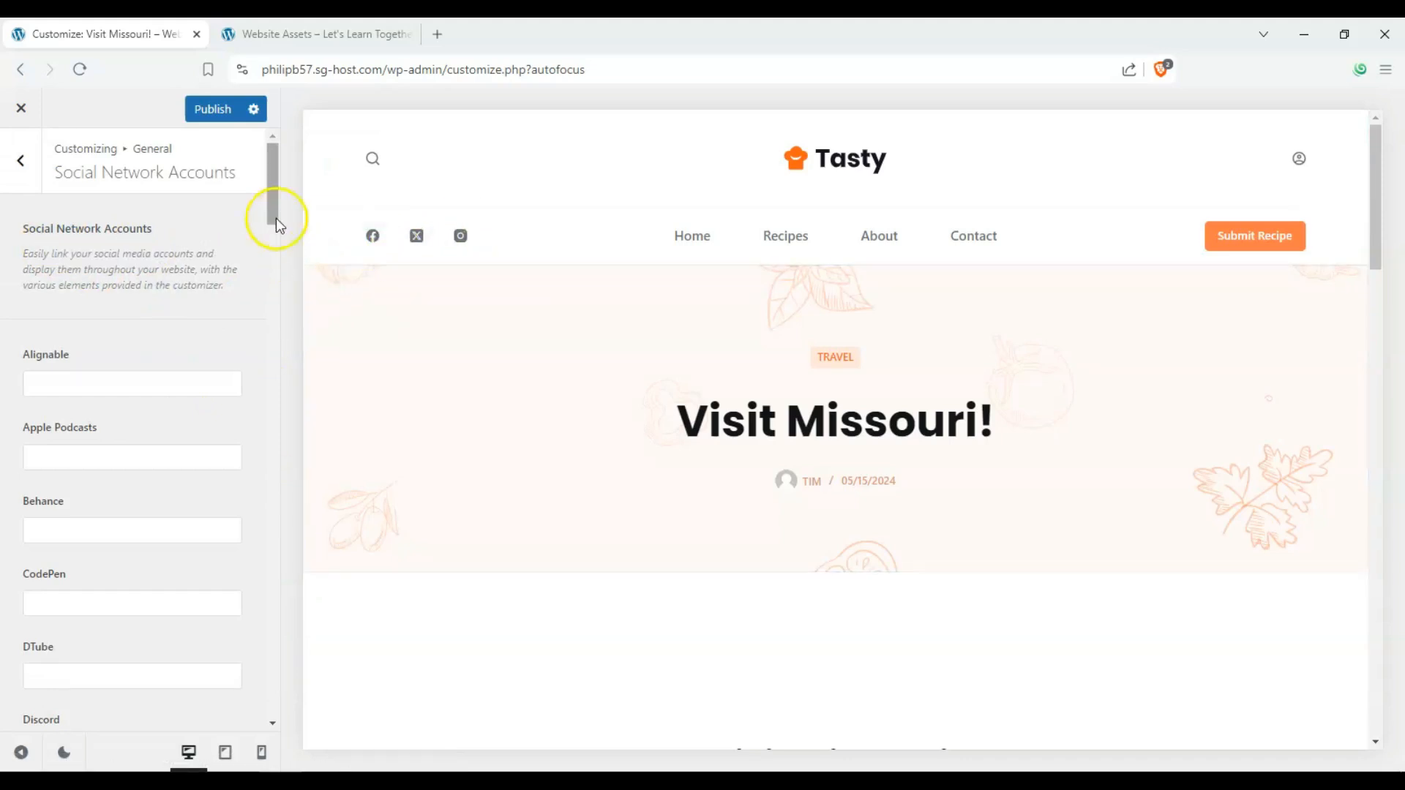
- Examine the LinkedIn and Mastodon fields in the social network accounts list without entering any links
{"action": "left_click_drag", "start_coordinate": [275, 218], "coordinate": [251, 411]}
{"action": "left_click", "coordinate": [78, 271]}
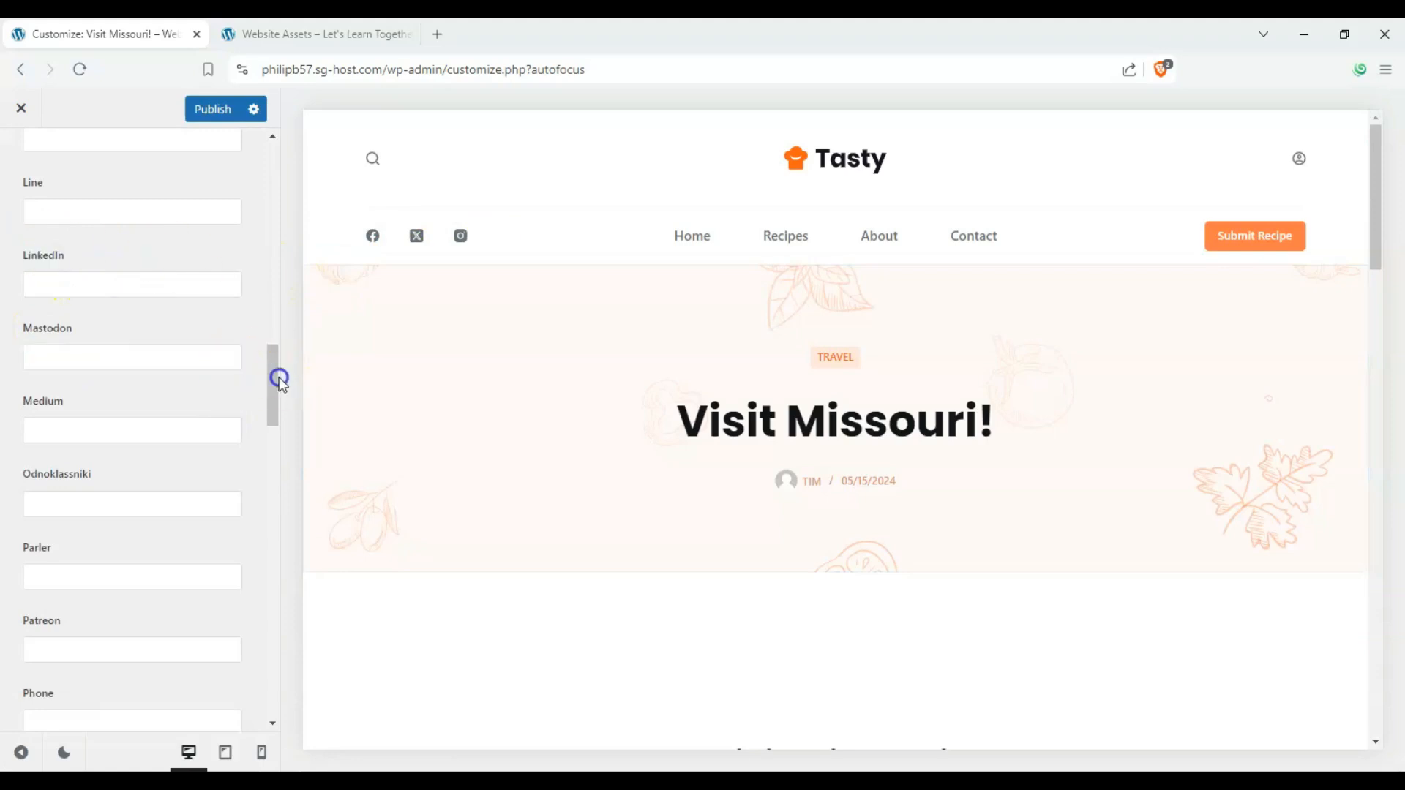
{"action": "left_click", "coordinate": [226, 283]}
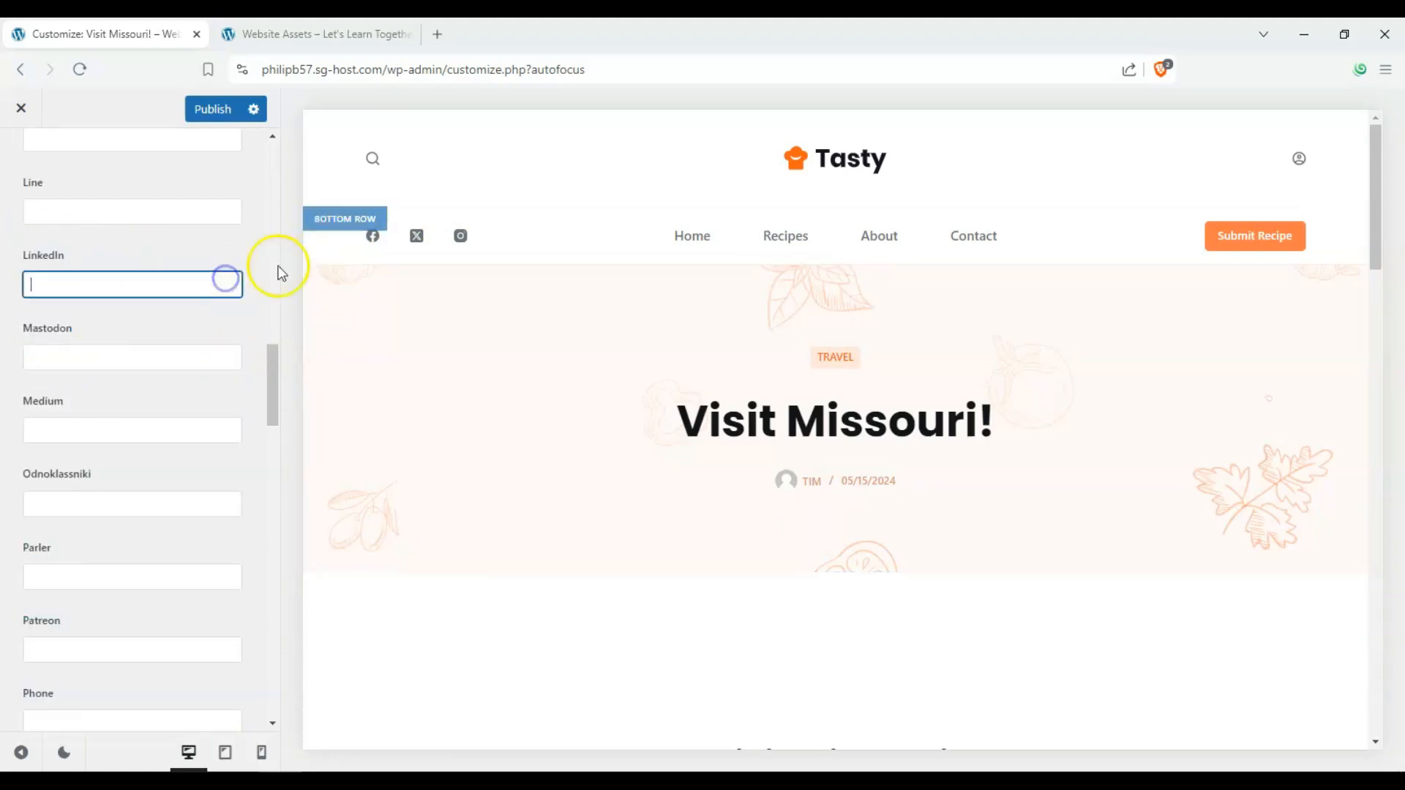
{"action": "left_click", "coordinate": [190, 362]}
{"action": "left_click", "coordinate": [55, 108]}
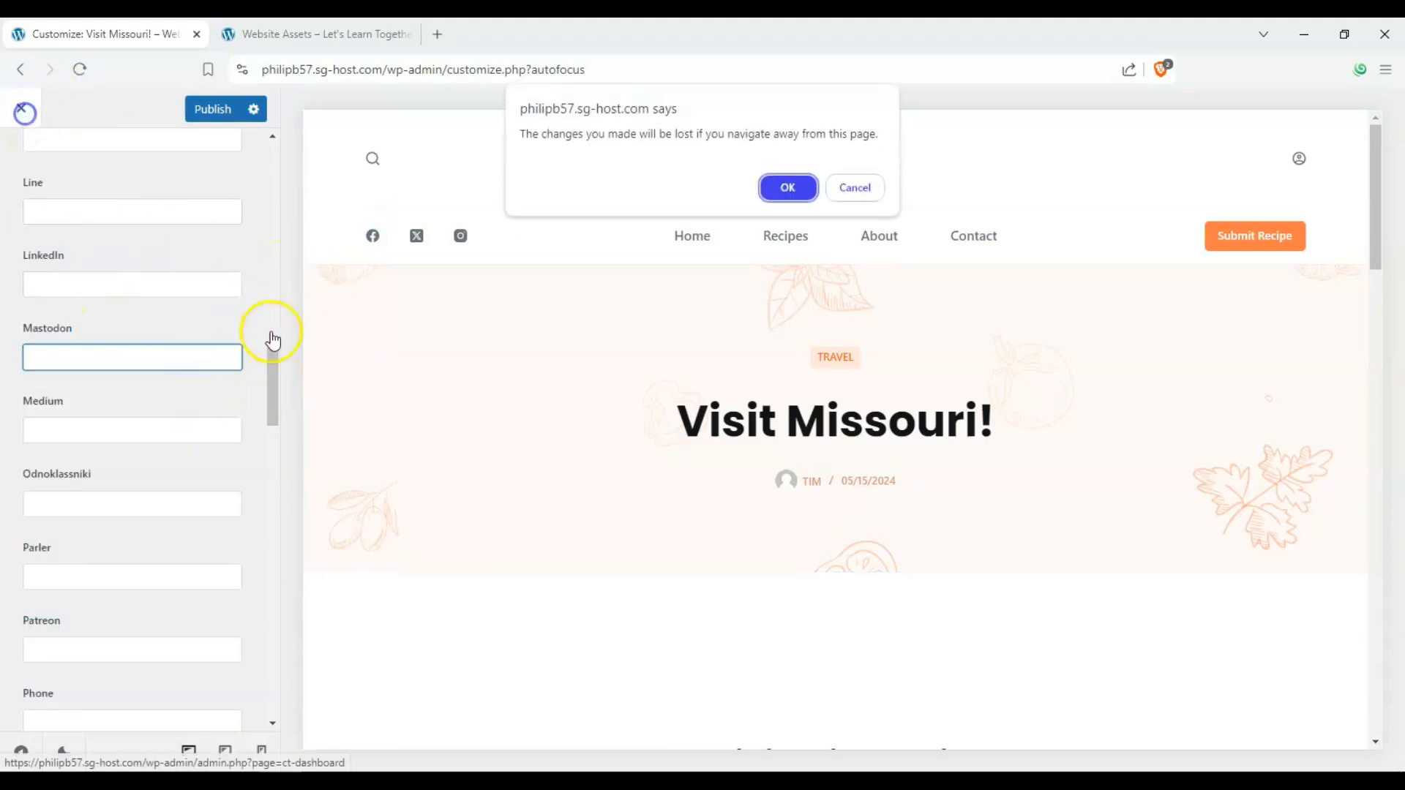
{"action": "left_click", "coordinate": [781, 185]}
{"action": "scroll", "coordinate": [253, 366], "scroll_direction": "up", "scroll_amount": 3}
{"action": "scroll", "coordinate": [263, 359], "scroll_direction": "up", "scroll_amount": 10}
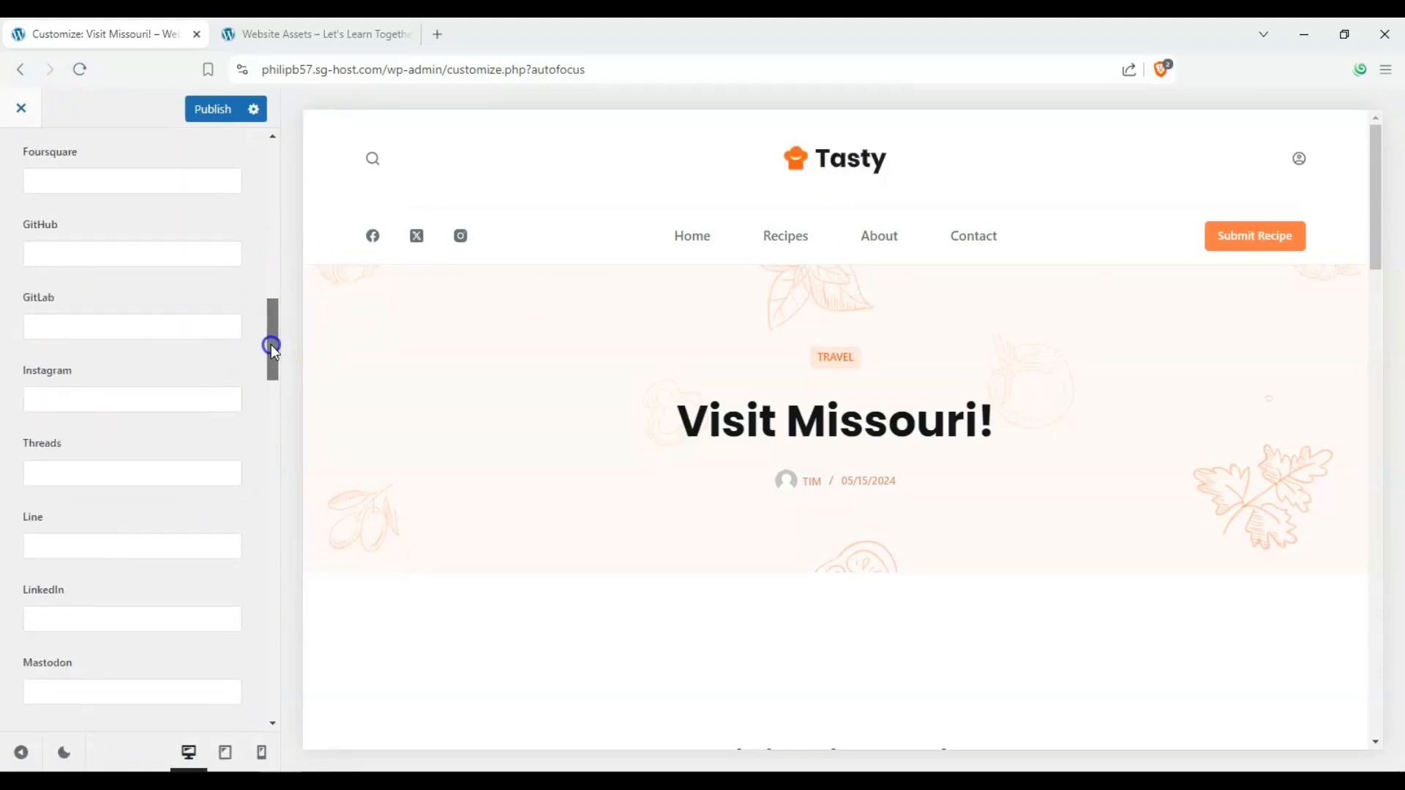
- Open the Visitor Engagement settings and examine the Google Analytics v4, Schema.org and OpenGraph options
{"action": "left_click", "coordinate": [21, 160]}
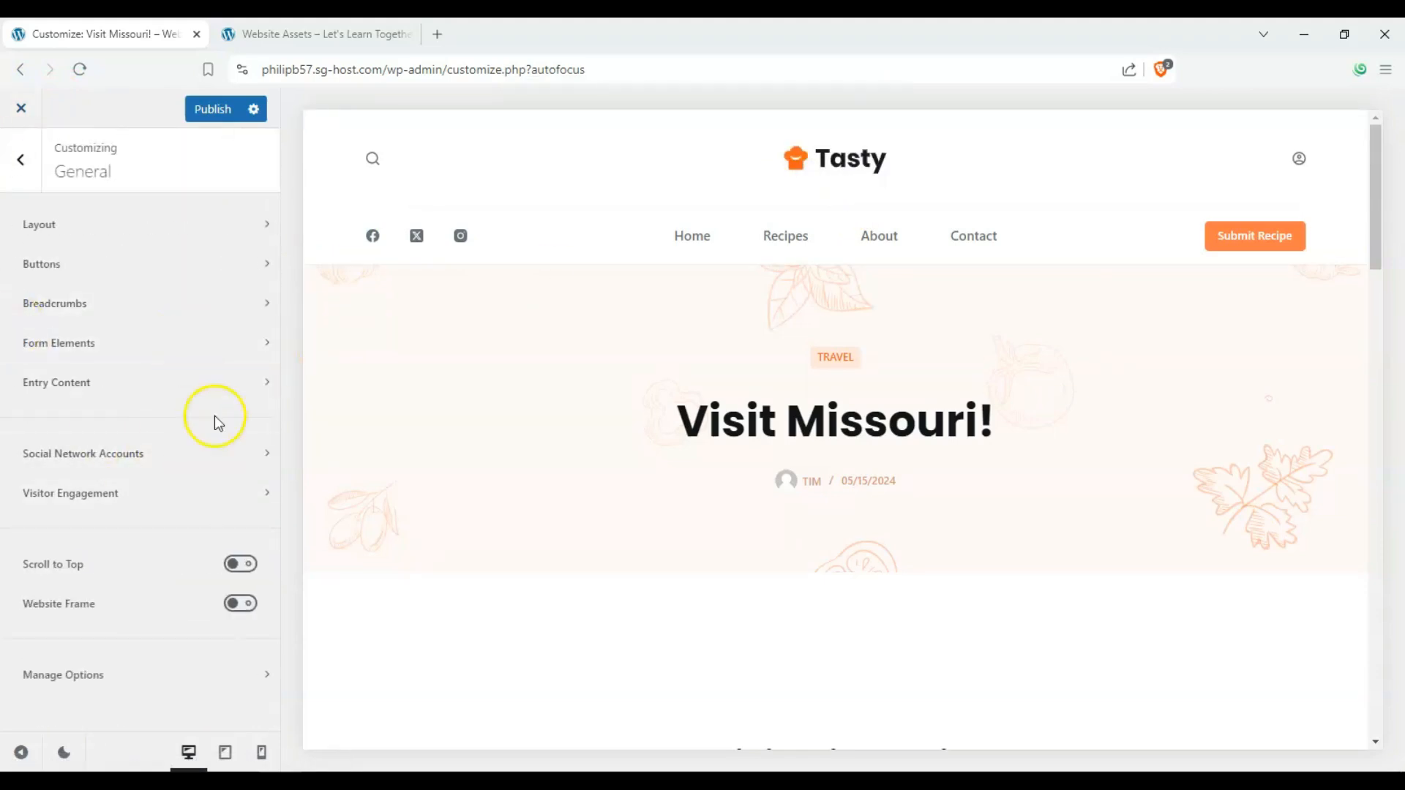
{"action": "left_click", "coordinate": [193, 493]}
{"action": "left_click", "coordinate": [139, 248]}
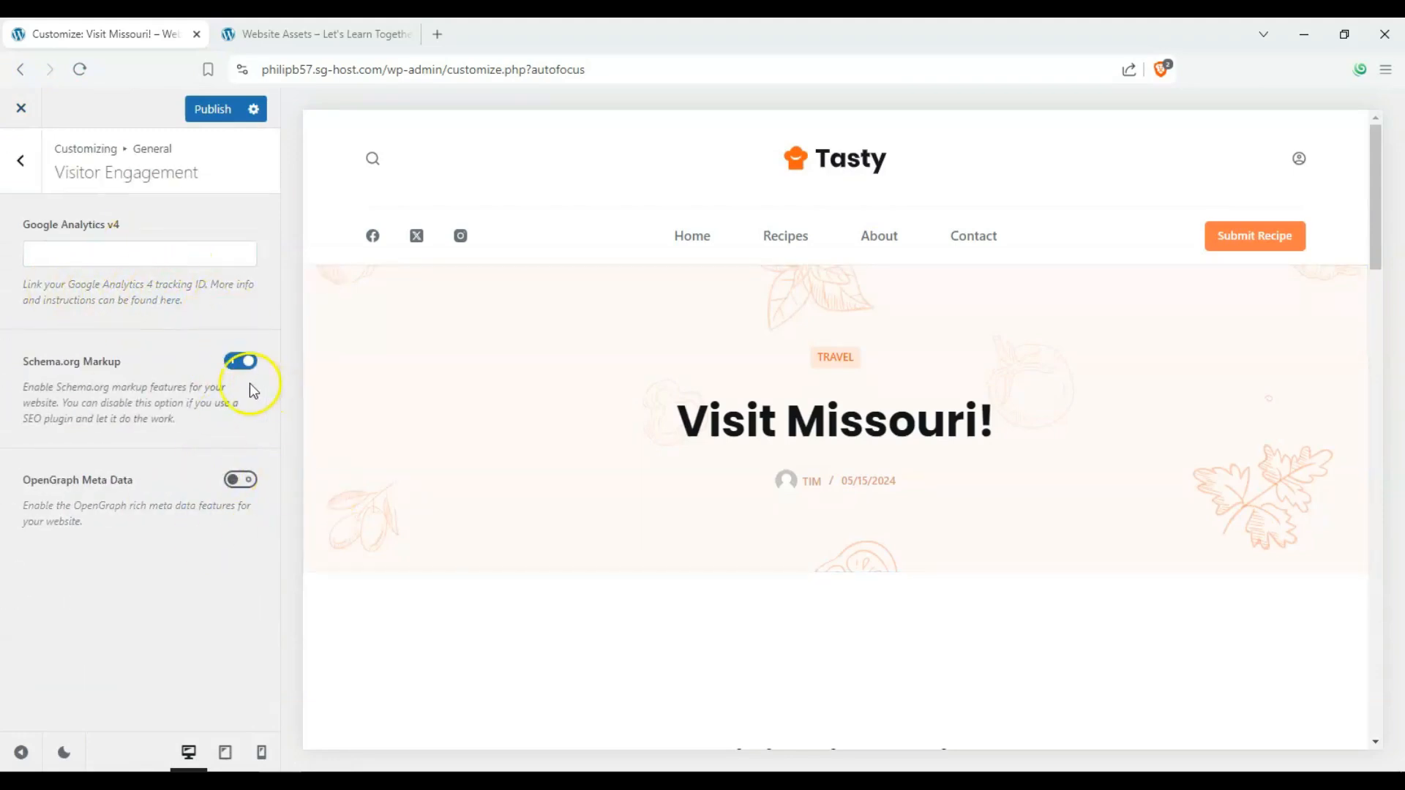
- Enable Scroll to Top in the general settings and test its button on the Visit Missouri! post
{"action": "left_click", "coordinate": [16, 167]}
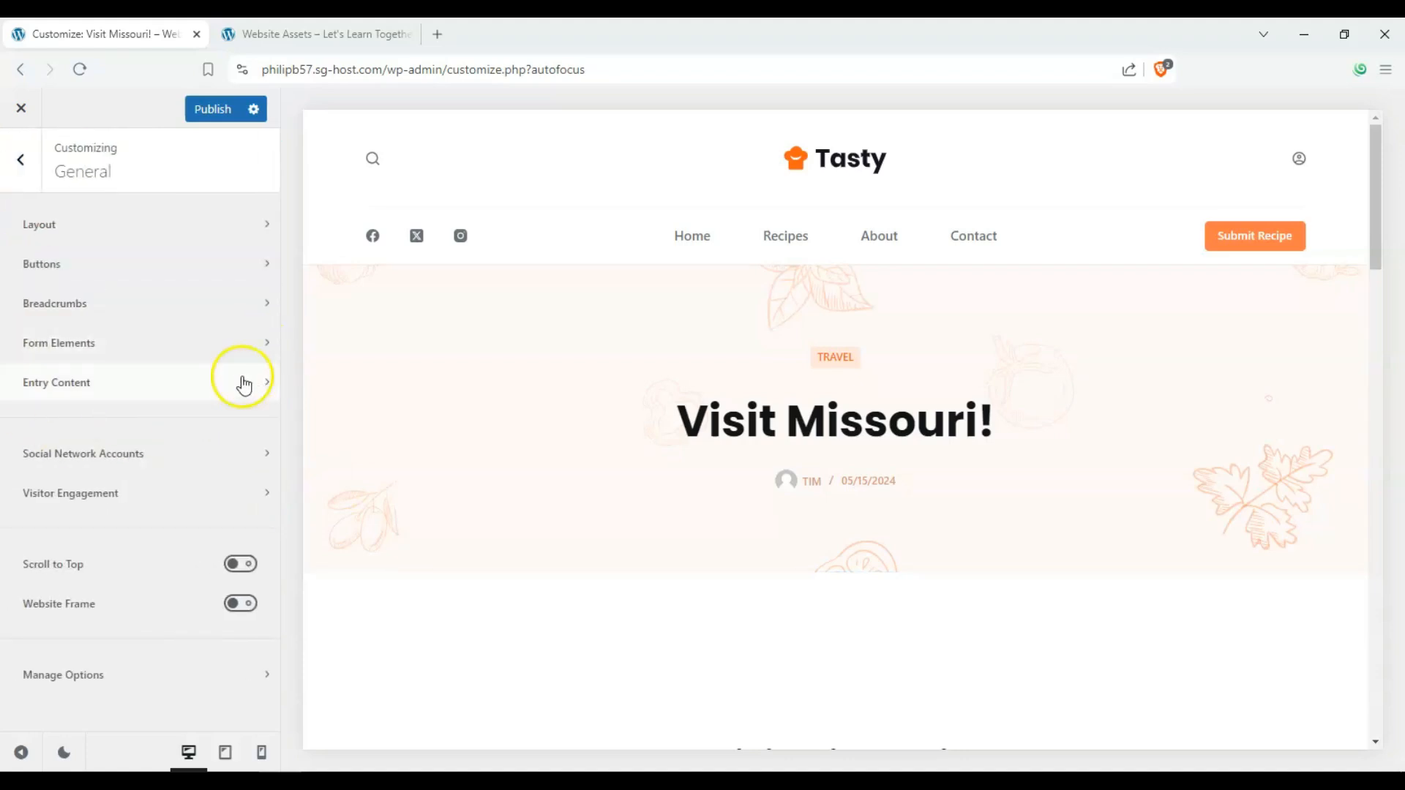
{"action": "scroll", "coordinate": [1041, 502], "scroll_direction": "down", "scroll_amount": 10}
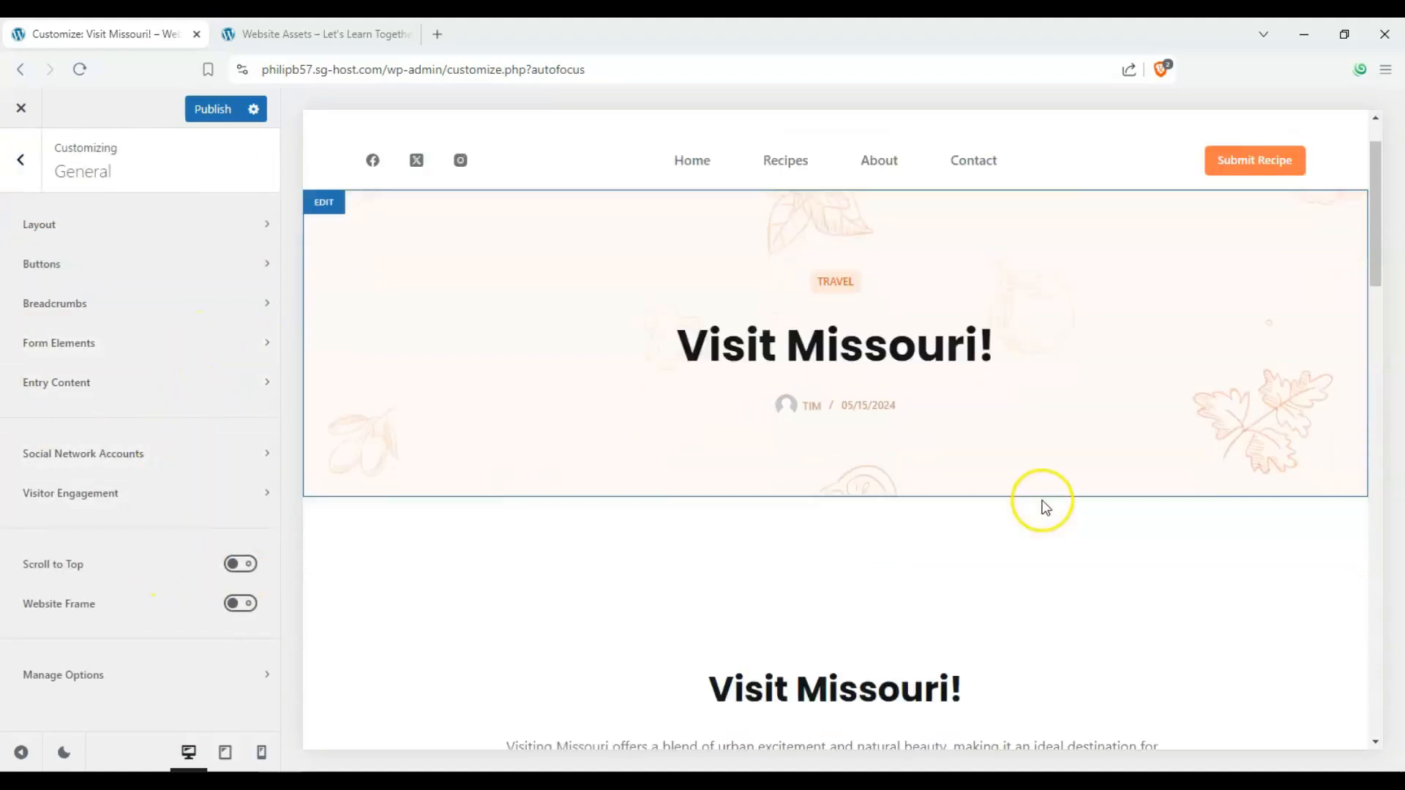
{"action": "left_click", "coordinate": [238, 567]}
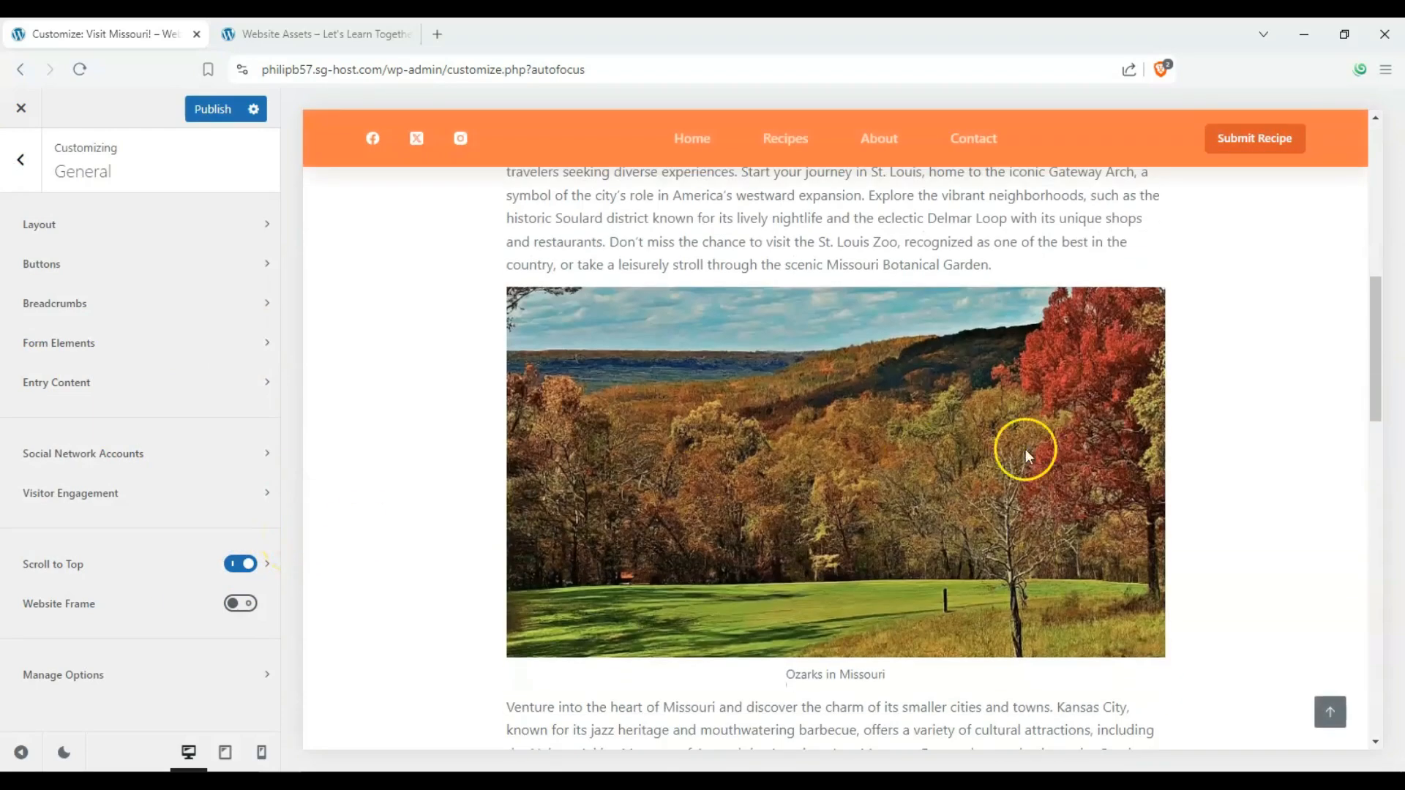
{"action": "scroll", "coordinate": [1023, 453], "scroll_direction": "down", "scroll_amount": 5}
{"action": "left_click", "coordinate": [1338, 713]}
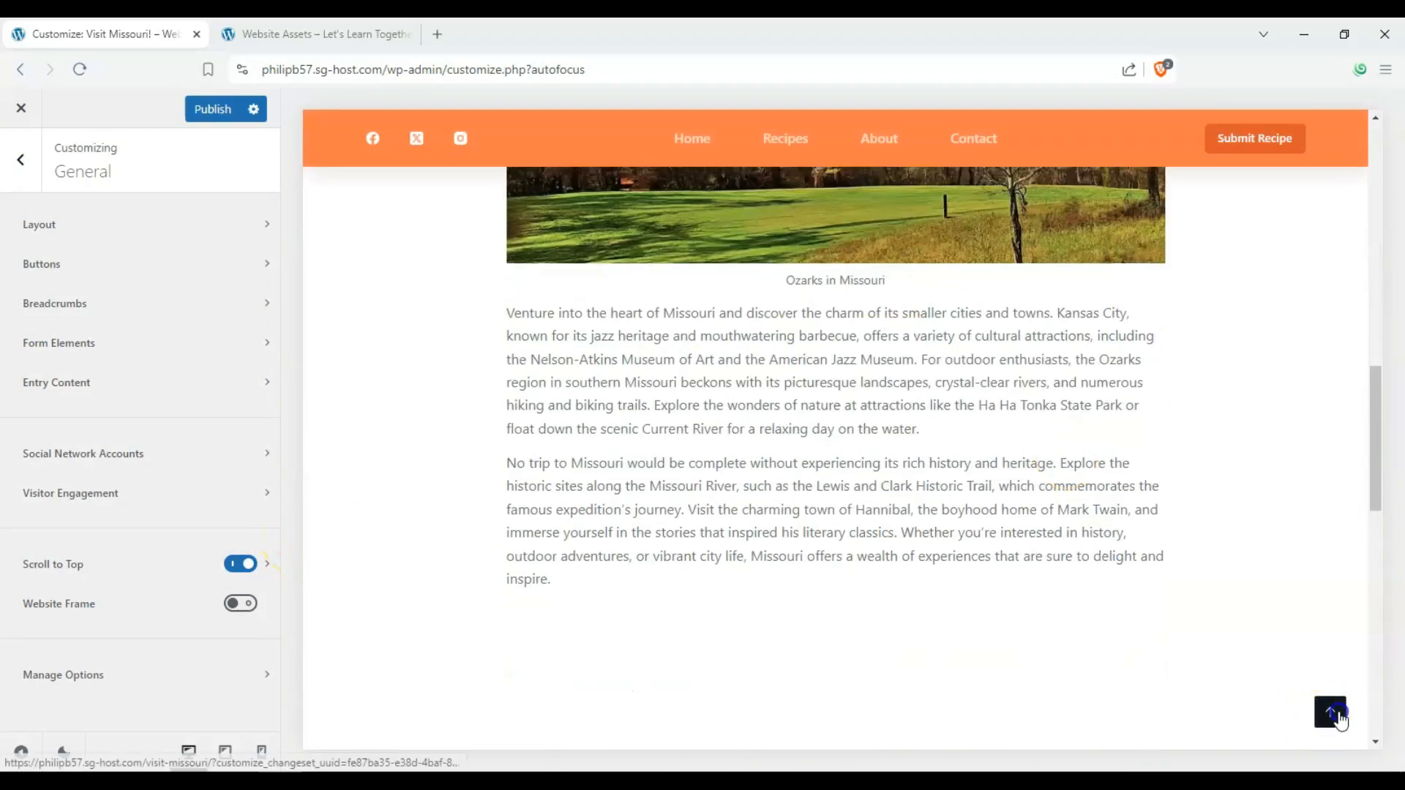
- Open the Scroll to Top options, choose the rocket icon and set the icon size to 26 px
{"action": "left_click", "coordinate": [271, 569]}
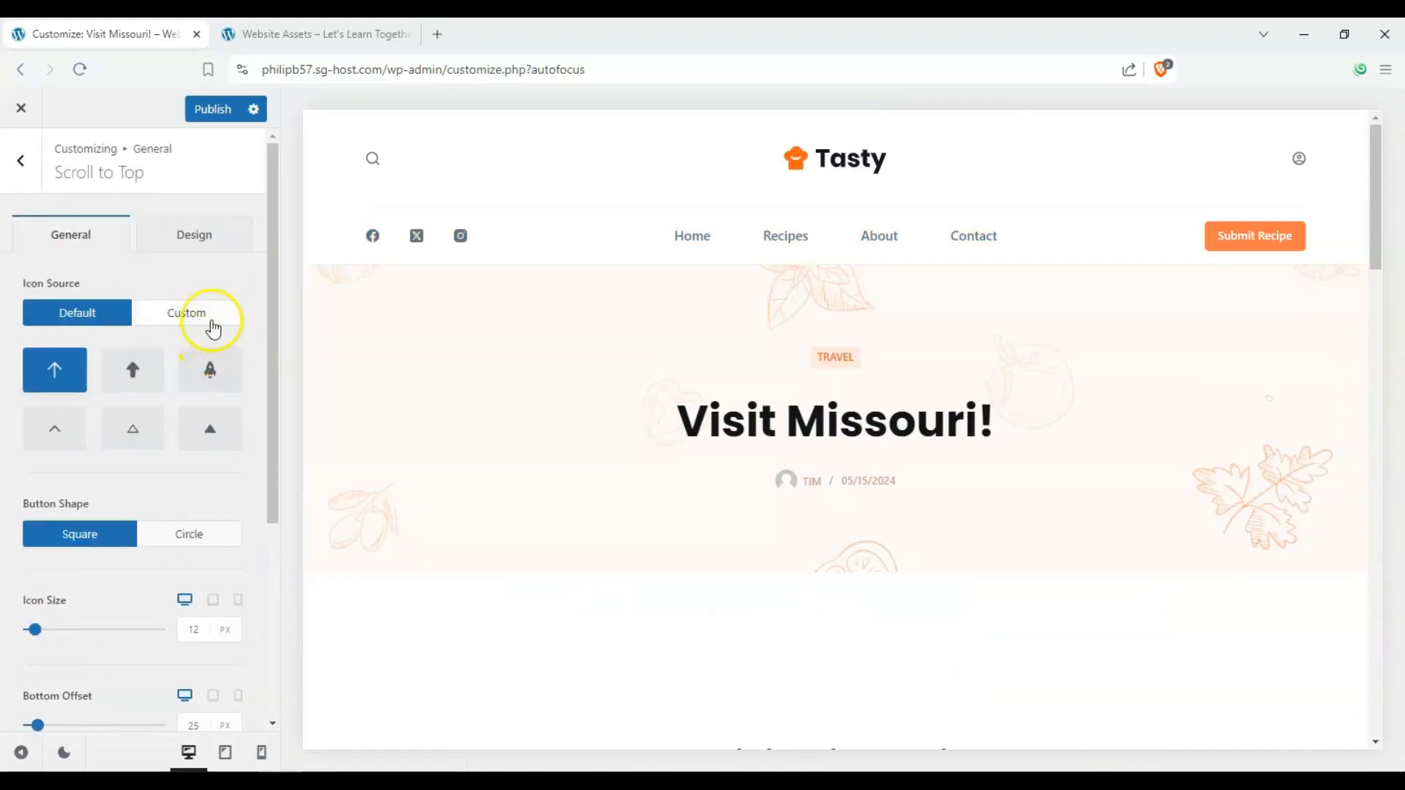
{"action": "scroll", "coordinate": [1119, 593], "scroll_direction": "down", "scroll_amount": 10}
{"action": "left_click", "coordinate": [217, 382]}
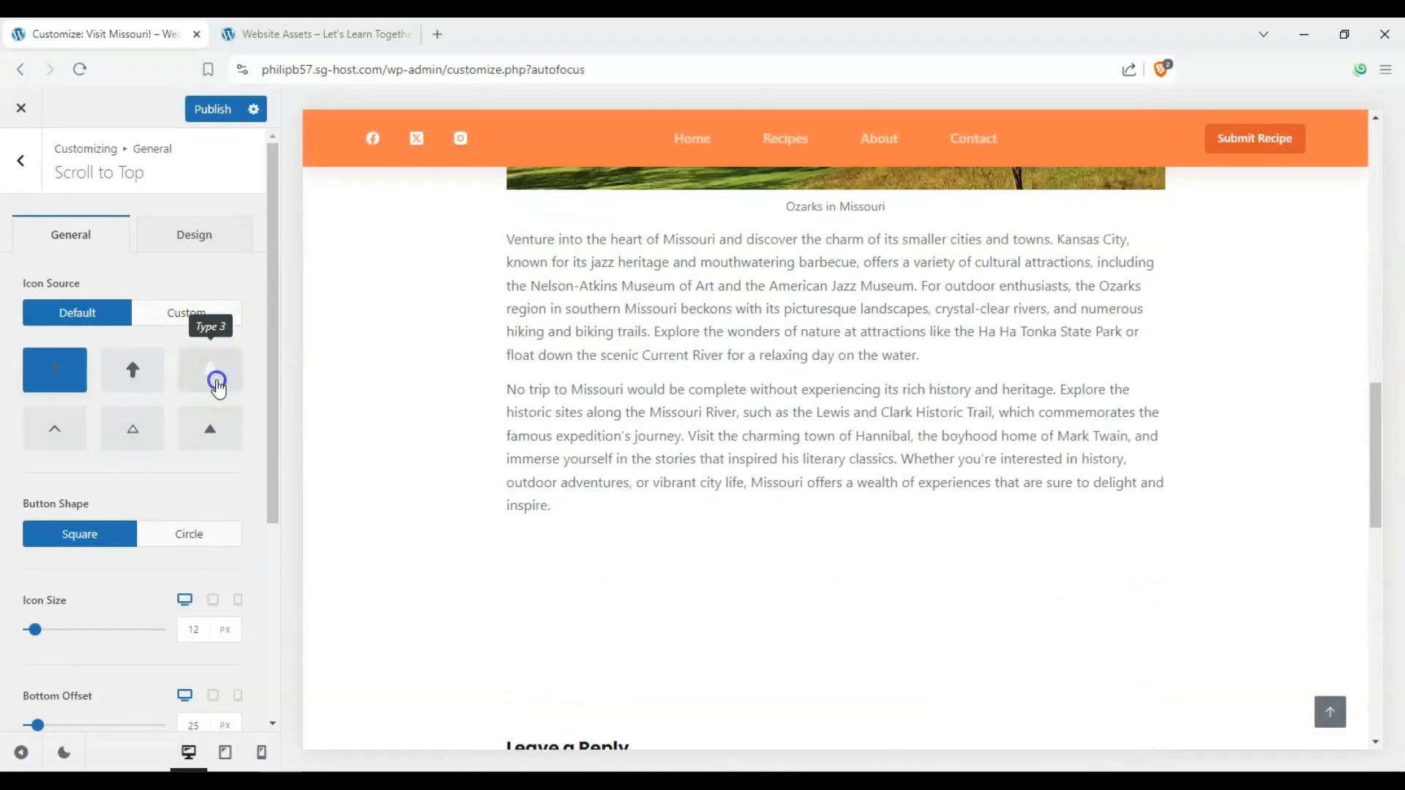
{"action": "scroll", "coordinate": [1145, 596], "scroll_direction": "down", "scroll_amount": 5}
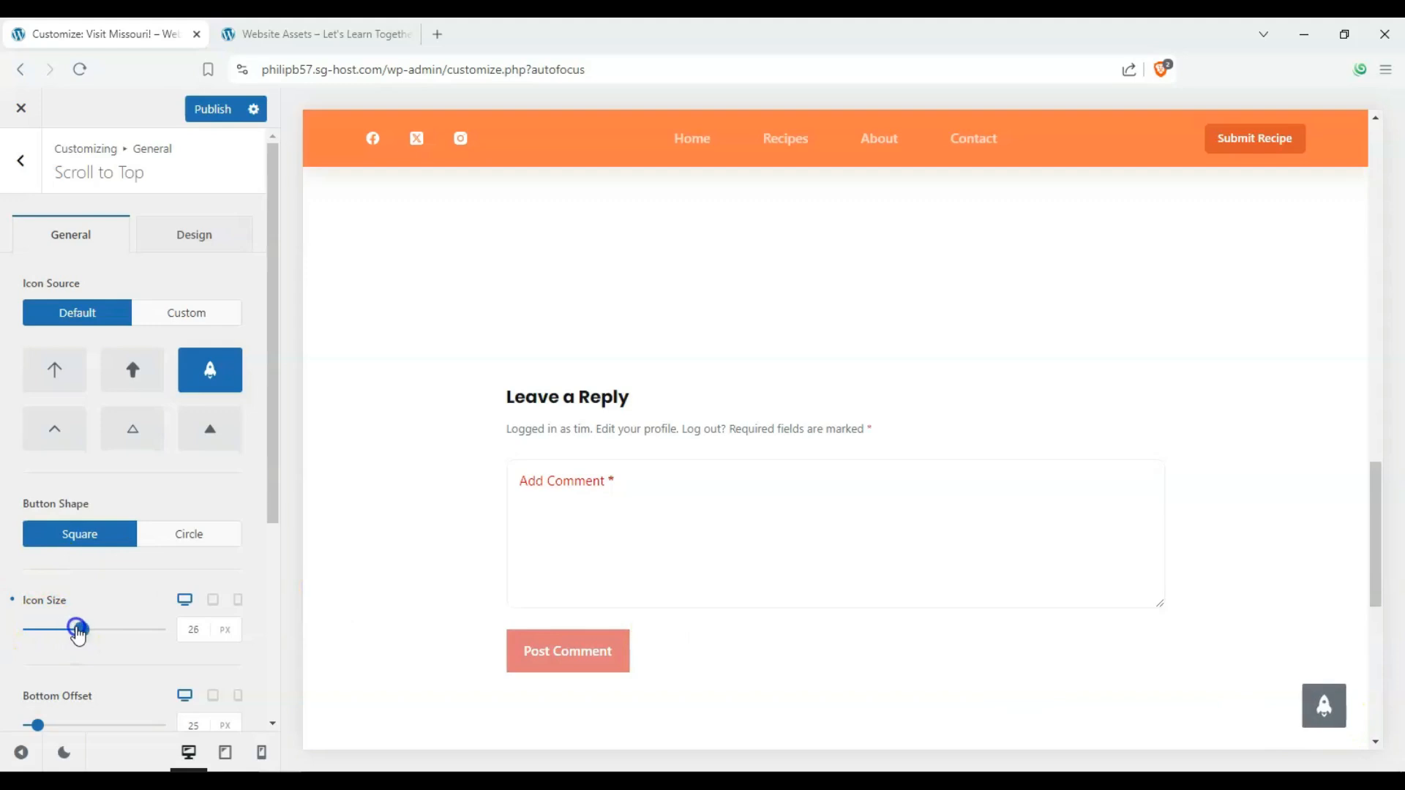
- Set the scroll-to-top button's bottom offset to 159 px and its side offset to 76 px
{"action": "scroll", "coordinate": [139, 702], "scroll_direction": "down", "scroll_amount": 1}
{"action": "left_click", "coordinate": [149, 668]}
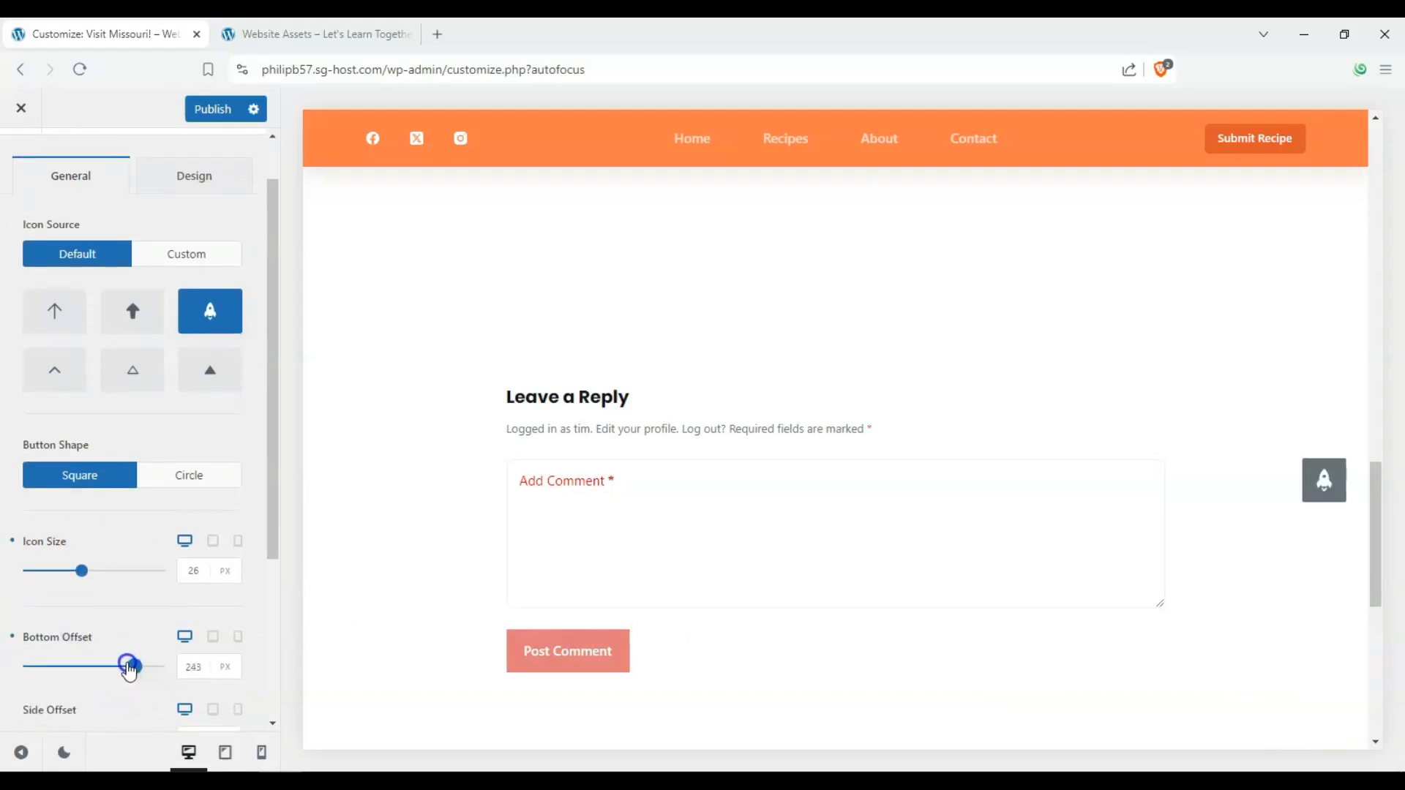
{"action": "left_click_drag", "start_coordinate": [129, 669], "coordinate": [95, 663]}
{"action": "scroll", "coordinate": [110, 651], "scroll_direction": "down", "scroll_amount": 3}
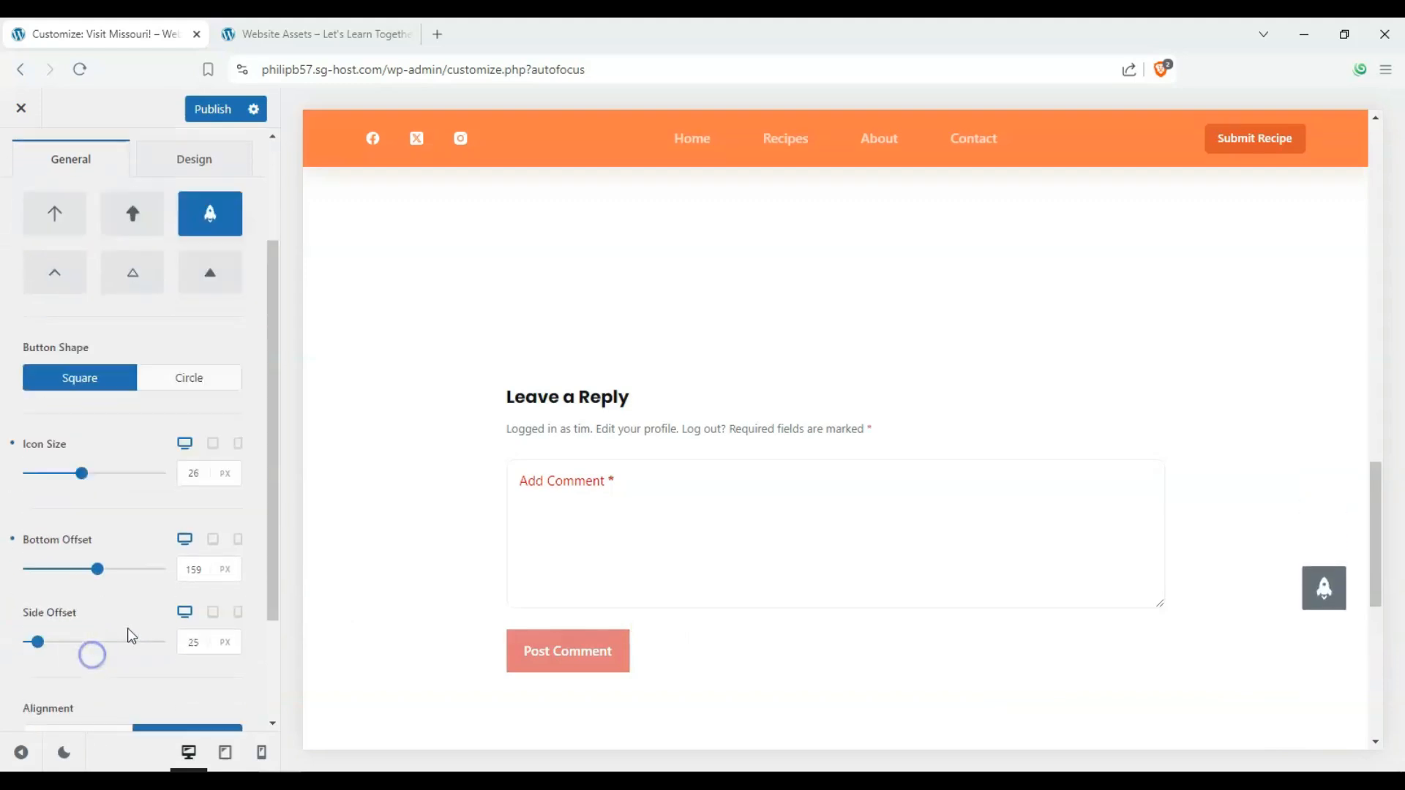
{"action": "mouse_move", "coordinate": [54, 577]}
{"action": "left_mouse_down"}
{"action": "mouse_move", "coordinate": [94, 567]}
{"action": "mouse_move", "coordinate": [61, 570]}
{"action": "left_mouse_up"}
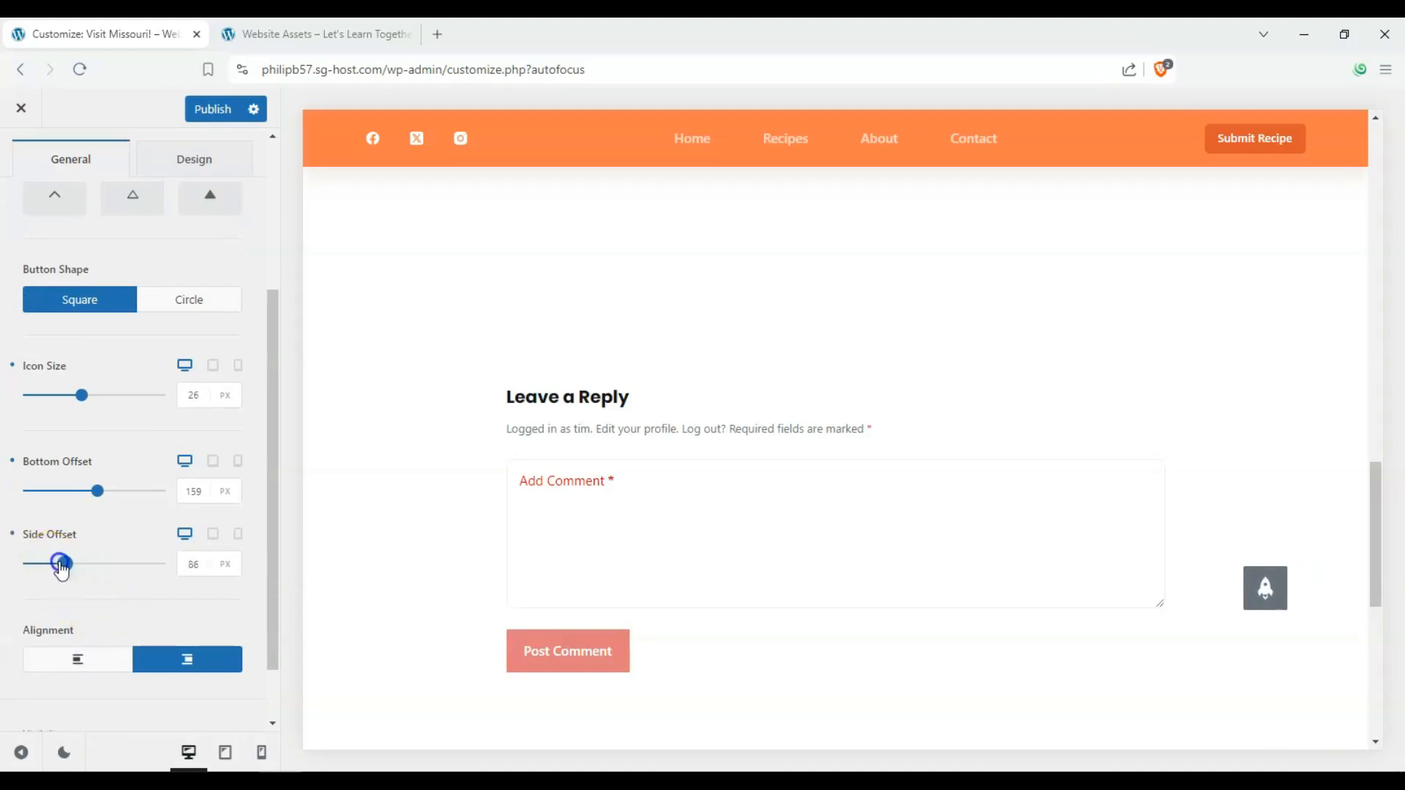
- Try left alignment for the scroll-to-top button, restore right alignment and make the button visible on mobile too
{"action": "scroll", "coordinate": [73, 589], "scroll_direction": "down", "scroll_amount": 1}
{"action": "left_click", "coordinate": [81, 586]}
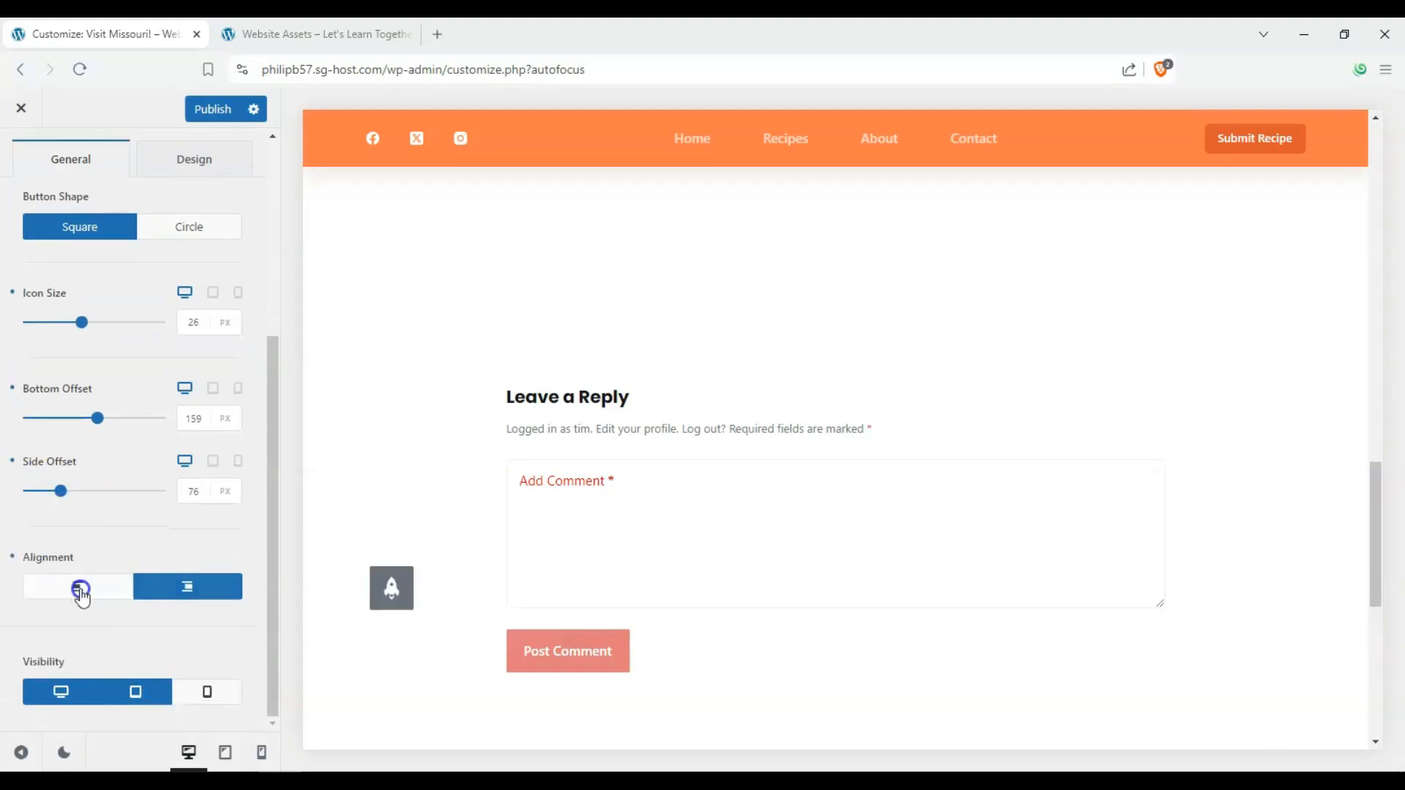
{"action": "left_click", "coordinate": [162, 589]}
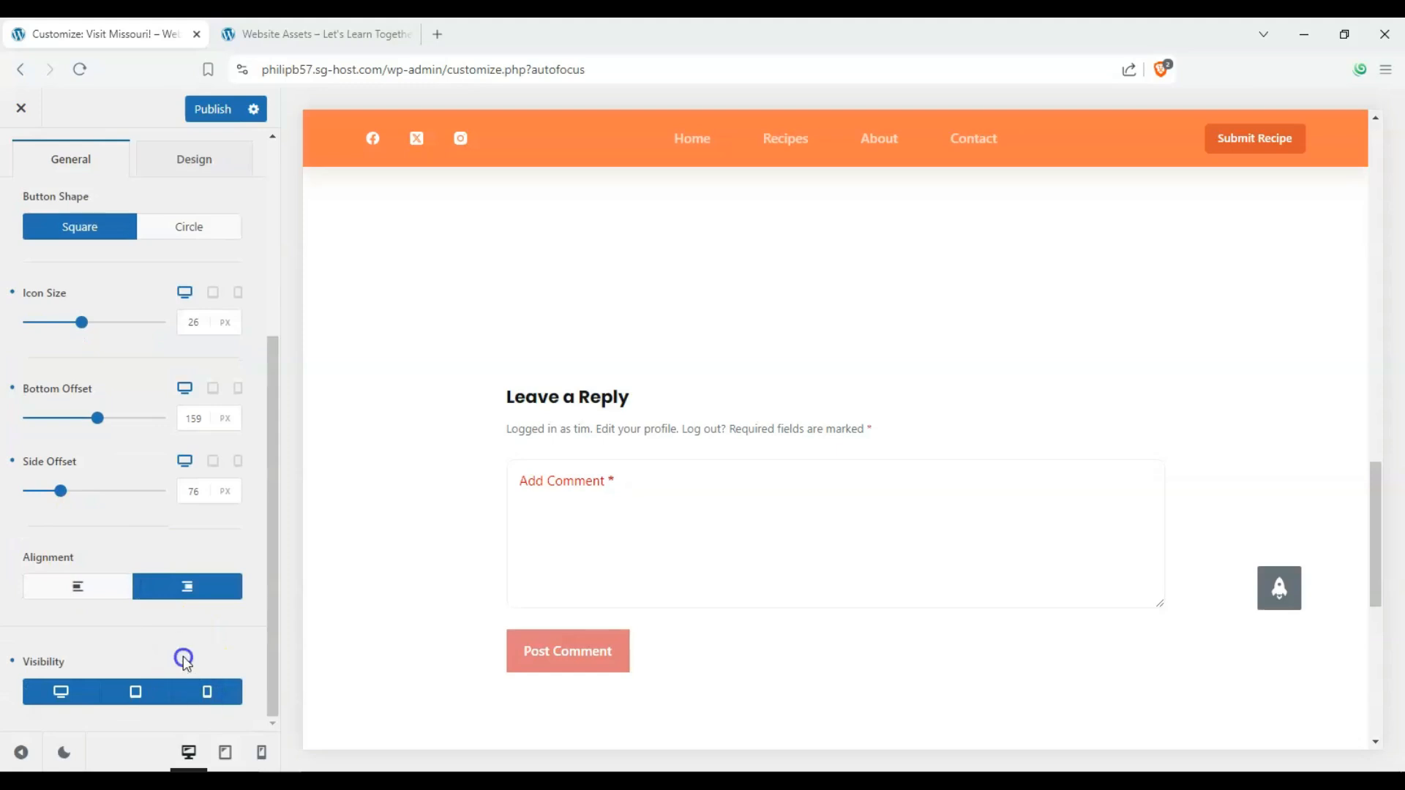
{"action": "scroll", "coordinate": [110, 461], "scroll_direction": "up", "scroll_amount": 5}
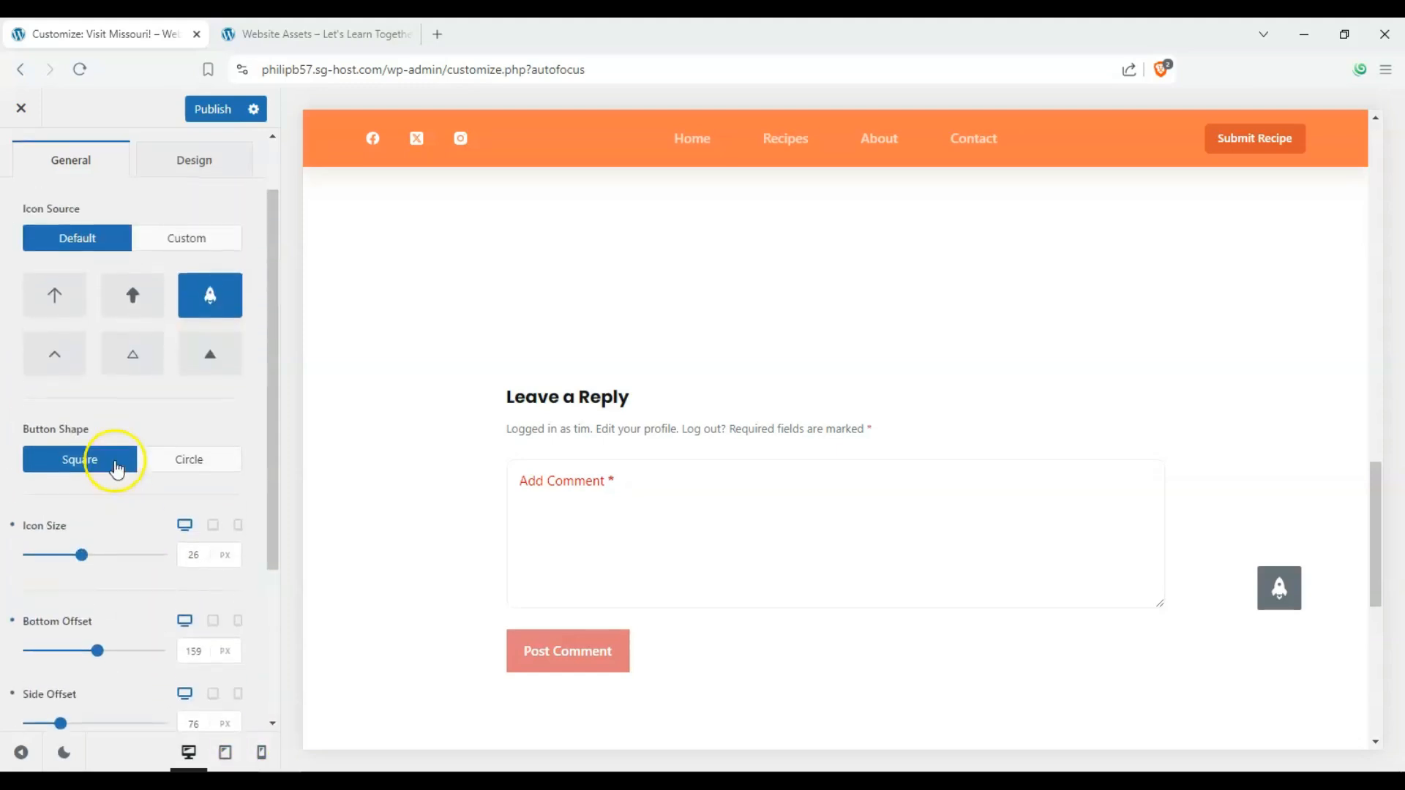
- Set the initial shape background color of the scroll-to-top button to red
{"action": "left_click", "coordinate": [207, 234]}
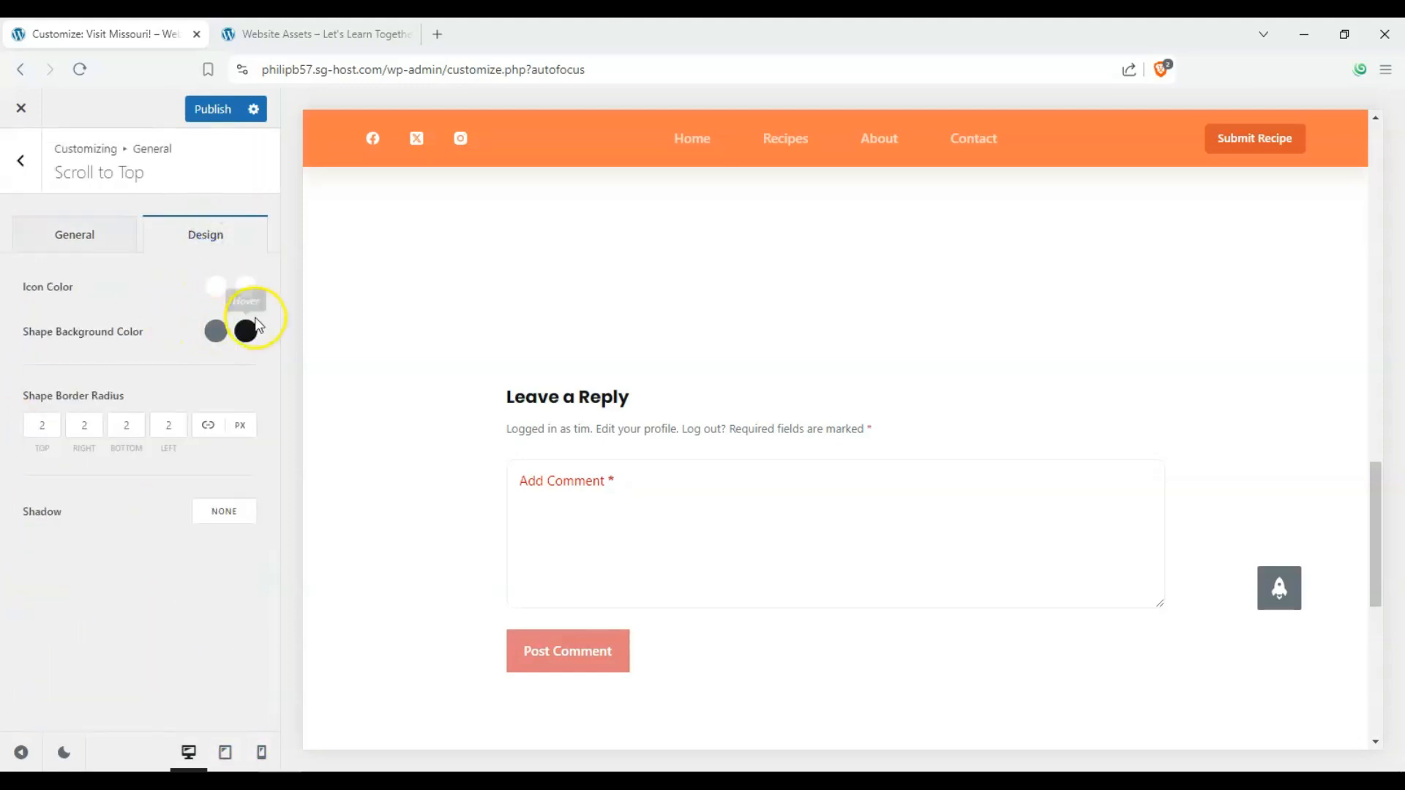
{"action": "left_click", "coordinate": [217, 336]}
{"action": "double_click", "coordinate": [258, 377]}
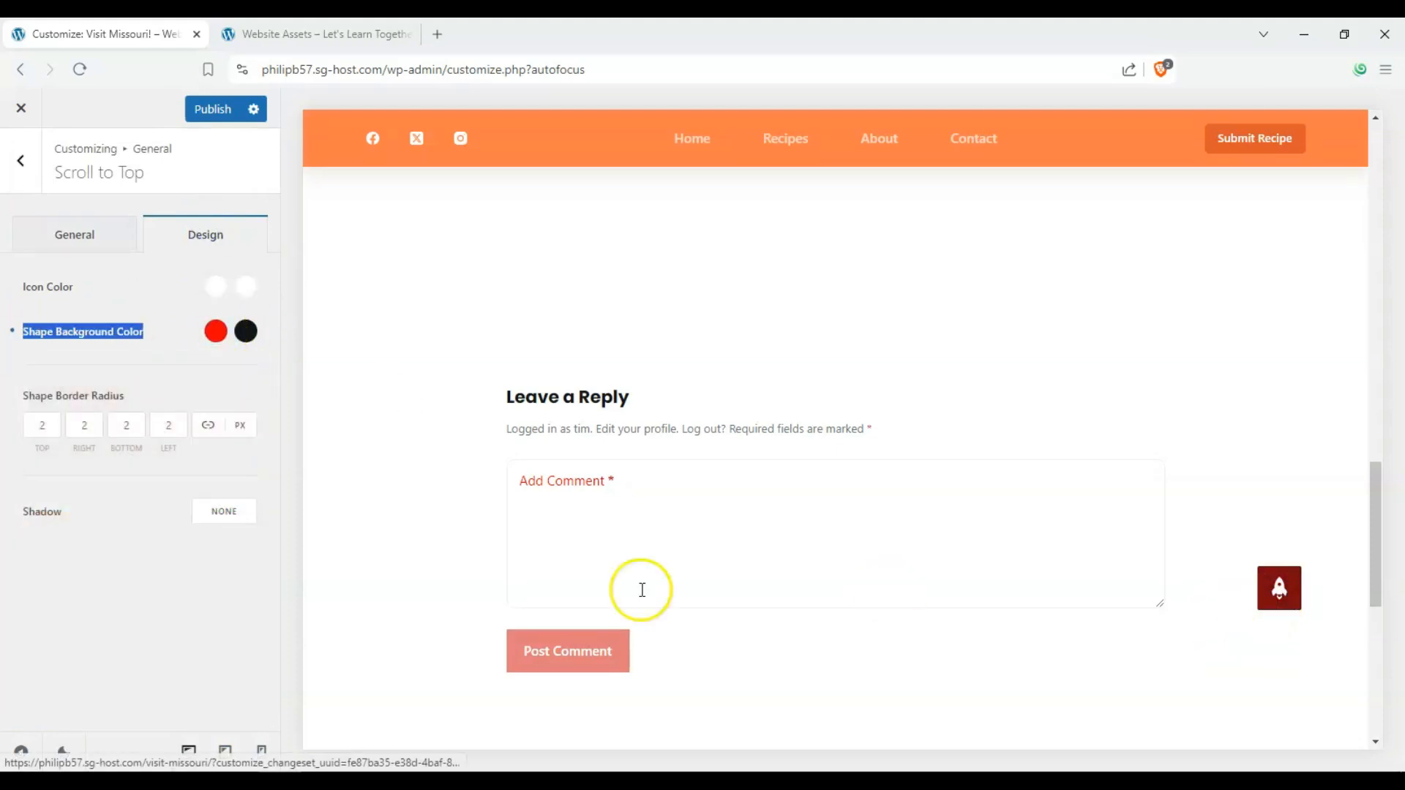
- Enable an inset shadow on the scroll-to-top button with a 43 px horizontal offset
{"action": "left_click", "coordinate": [251, 510]}
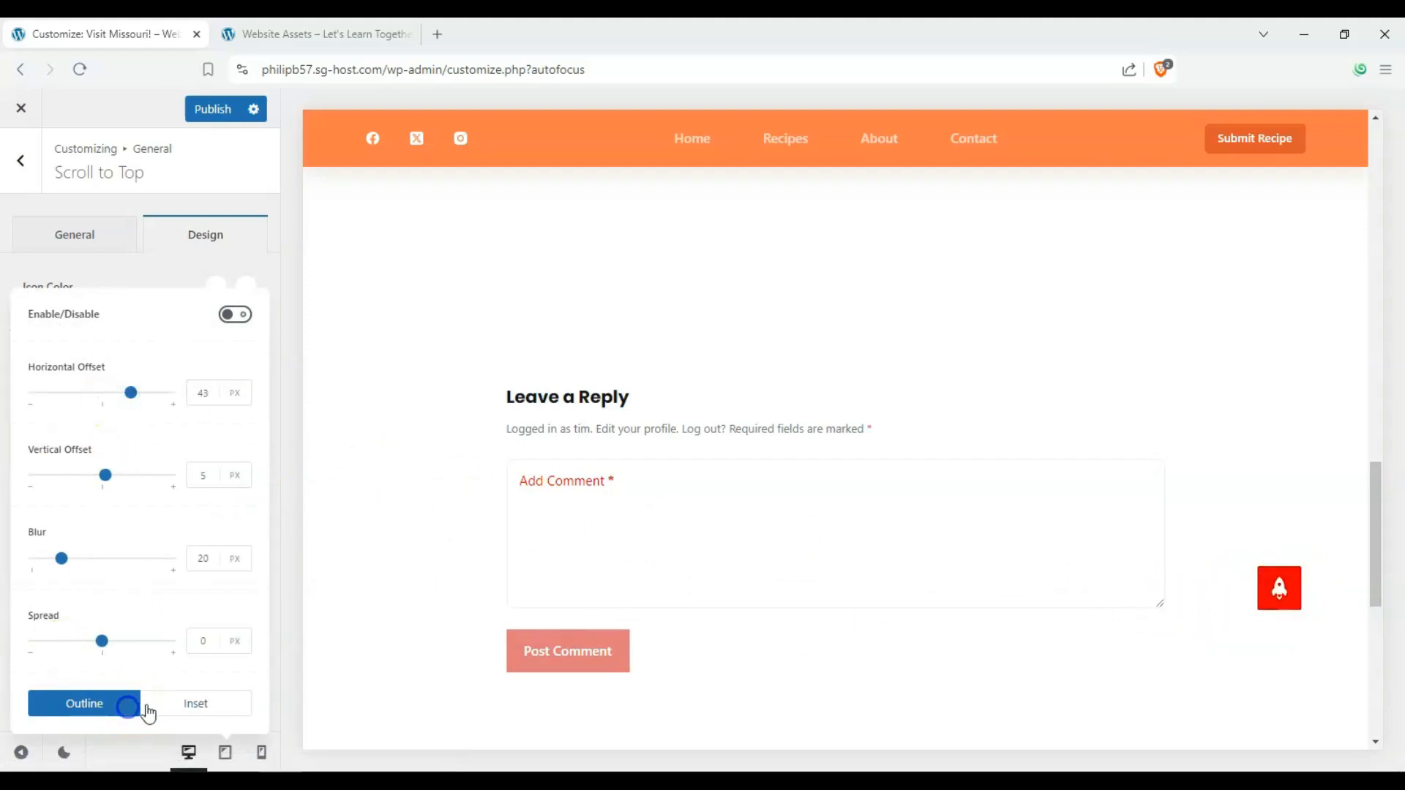
{"action": "left_click", "coordinate": [199, 707]}
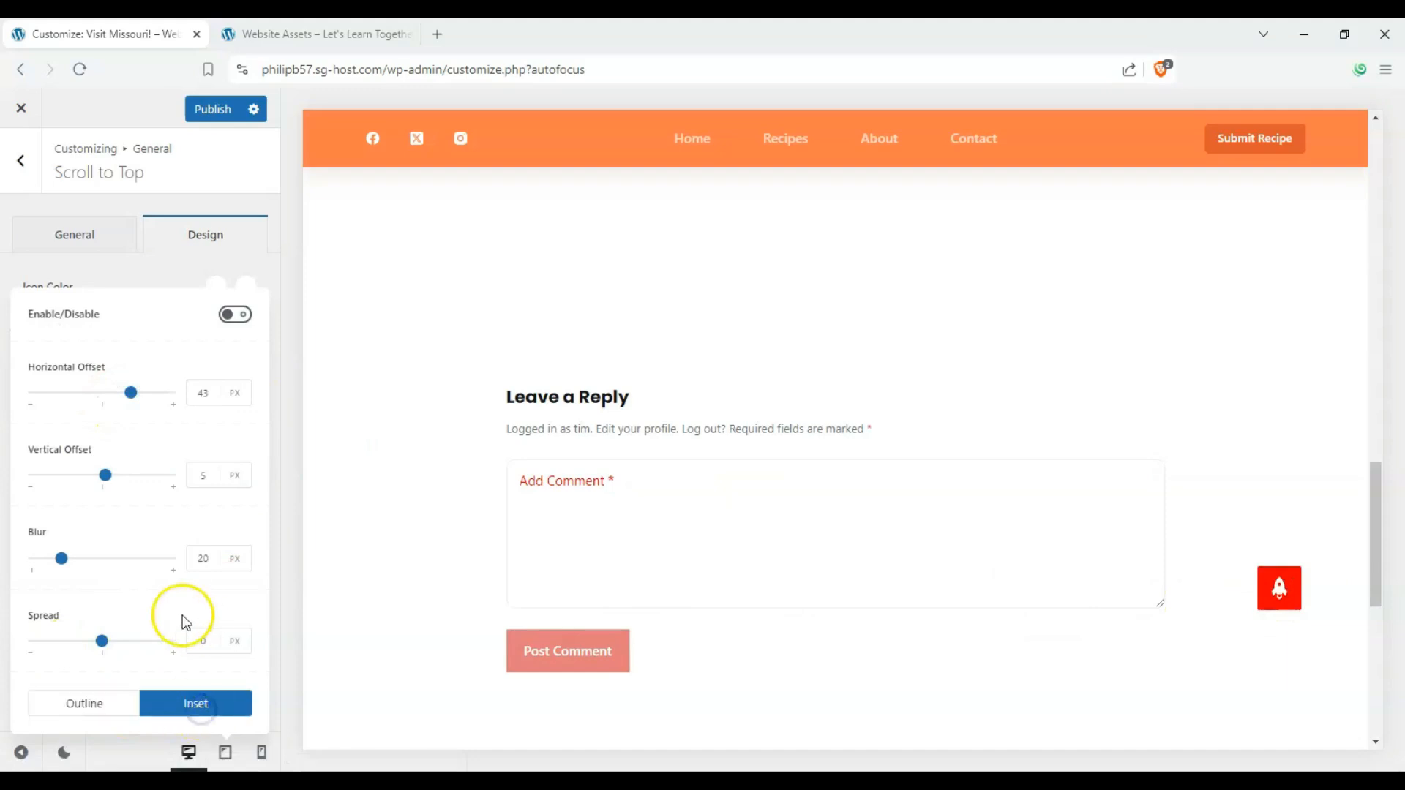
{"action": "left_click", "coordinate": [82, 229]}
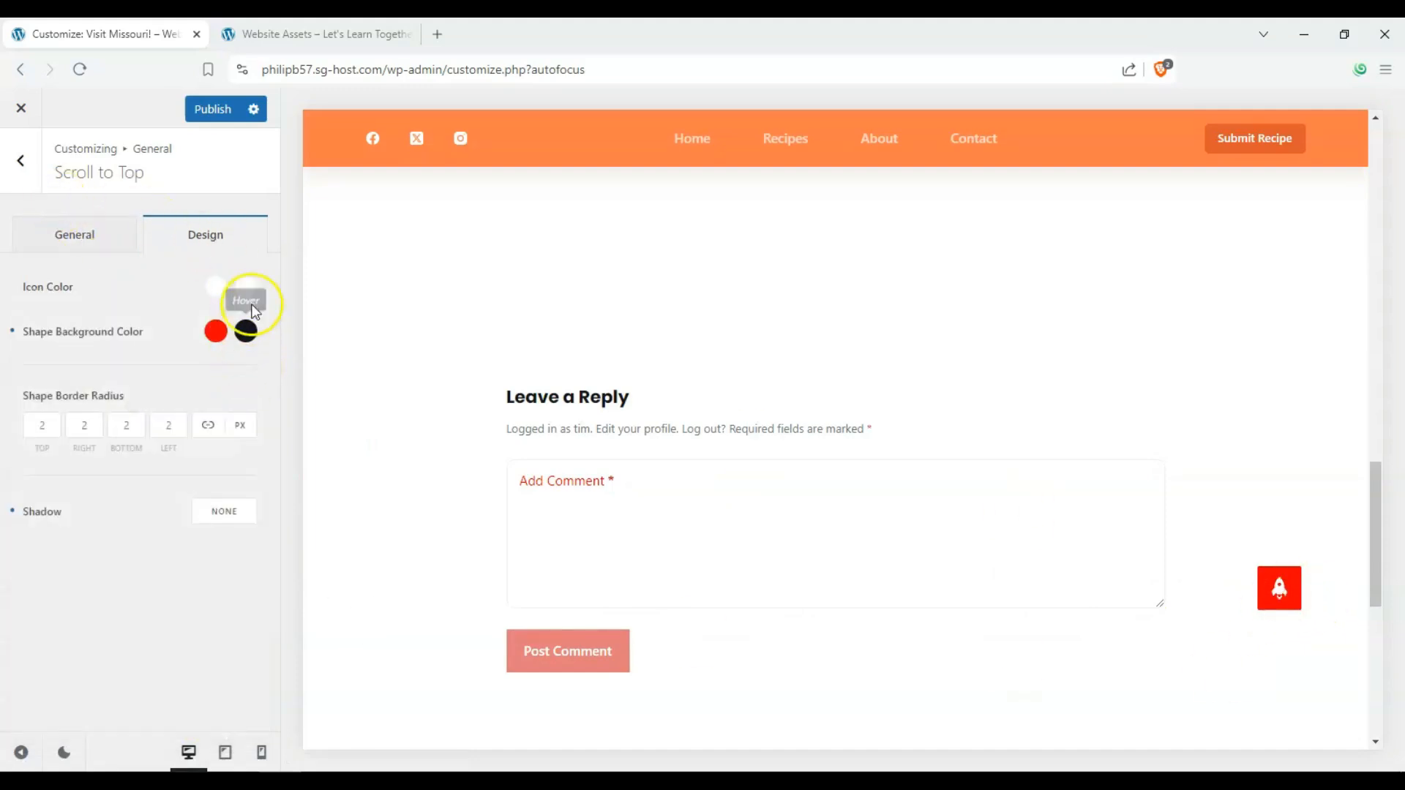
{"action": "left_click", "coordinate": [242, 520]}
{"action": "left_click", "coordinate": [238, 328]}
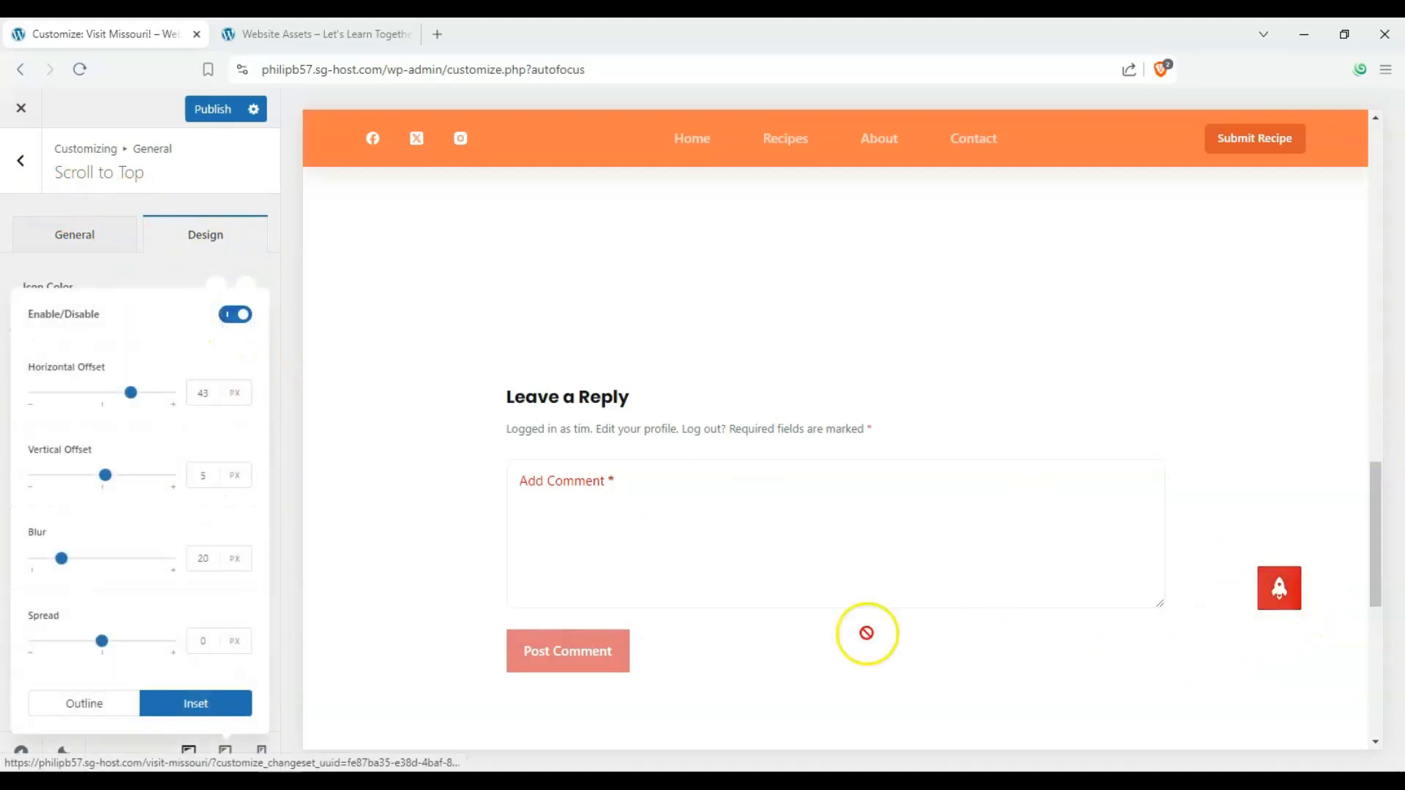
- Return to the General options and test the restyled scroll-to-top button on the Visit Missouri! post
{"action": "left_click", "coordinate": [95, 253]}
{"action": "left_click", "coordinate": [37, 179]}
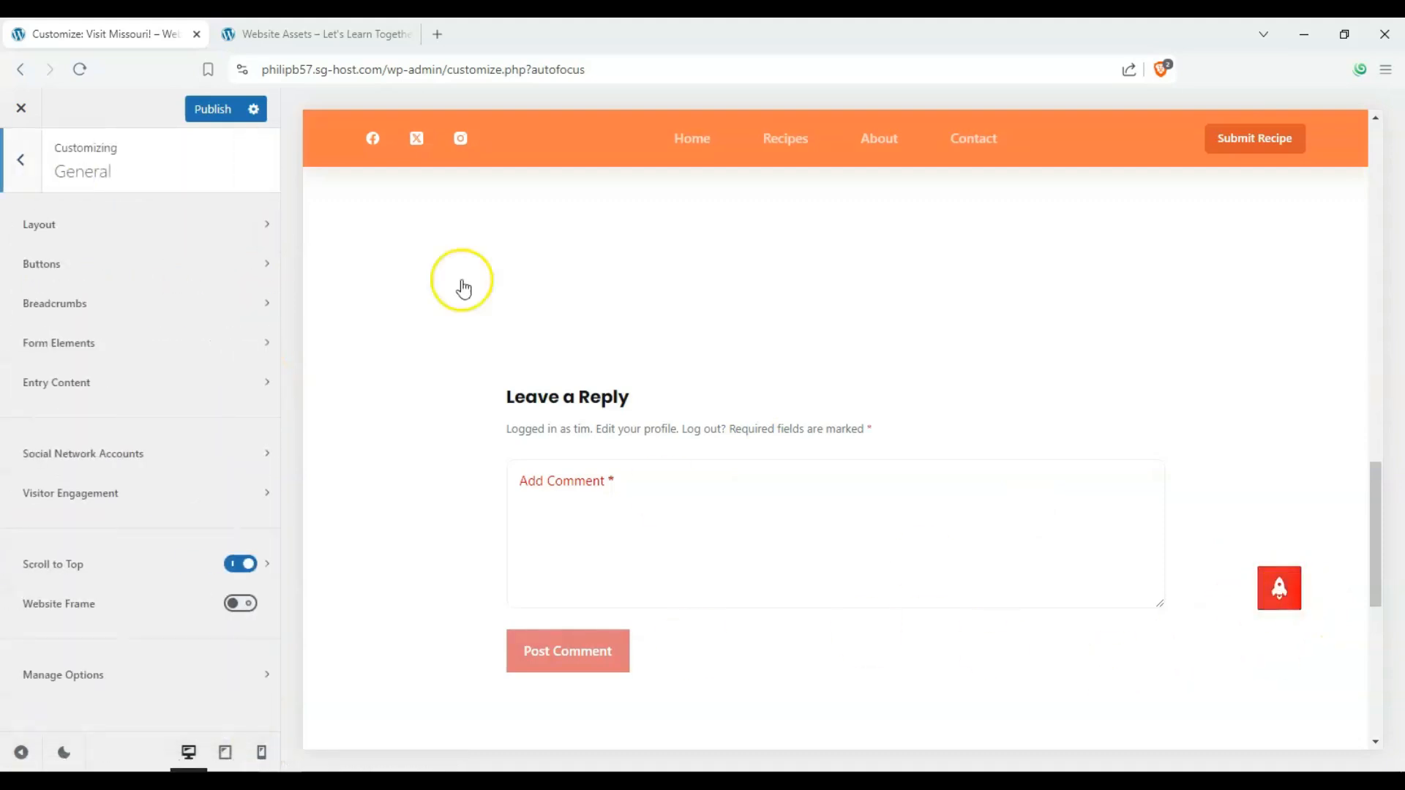
{"action": "left_click", "coordinate": [1279, 587]}
{"action": "scroll", "coordinate": [1179, 527], "scroll_direction": "down", "scroll_amount": 6}
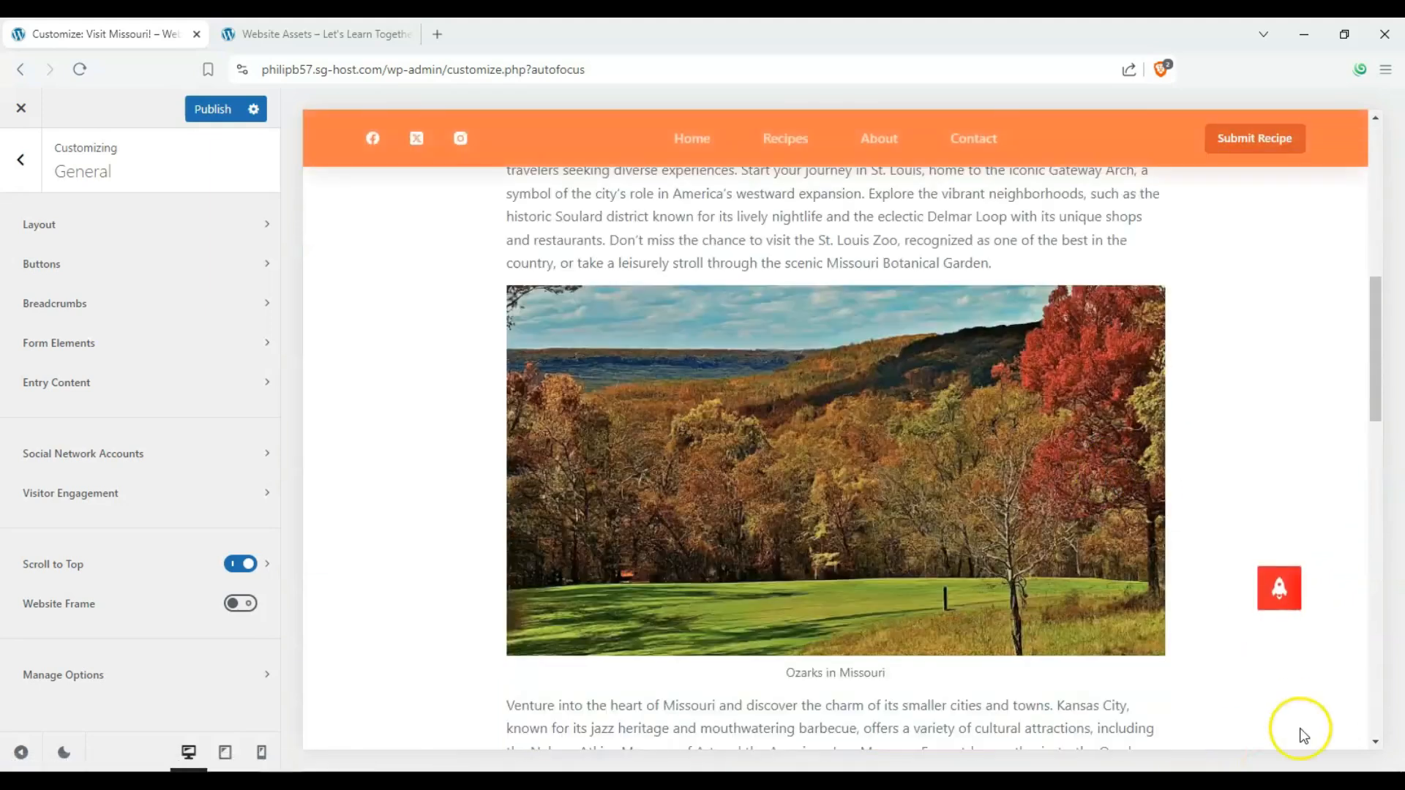
- Open the Recipes page in the preview and check the scroll-to-top button down to the footer
{"action": "left_click", "coordinate": [752, 154]}
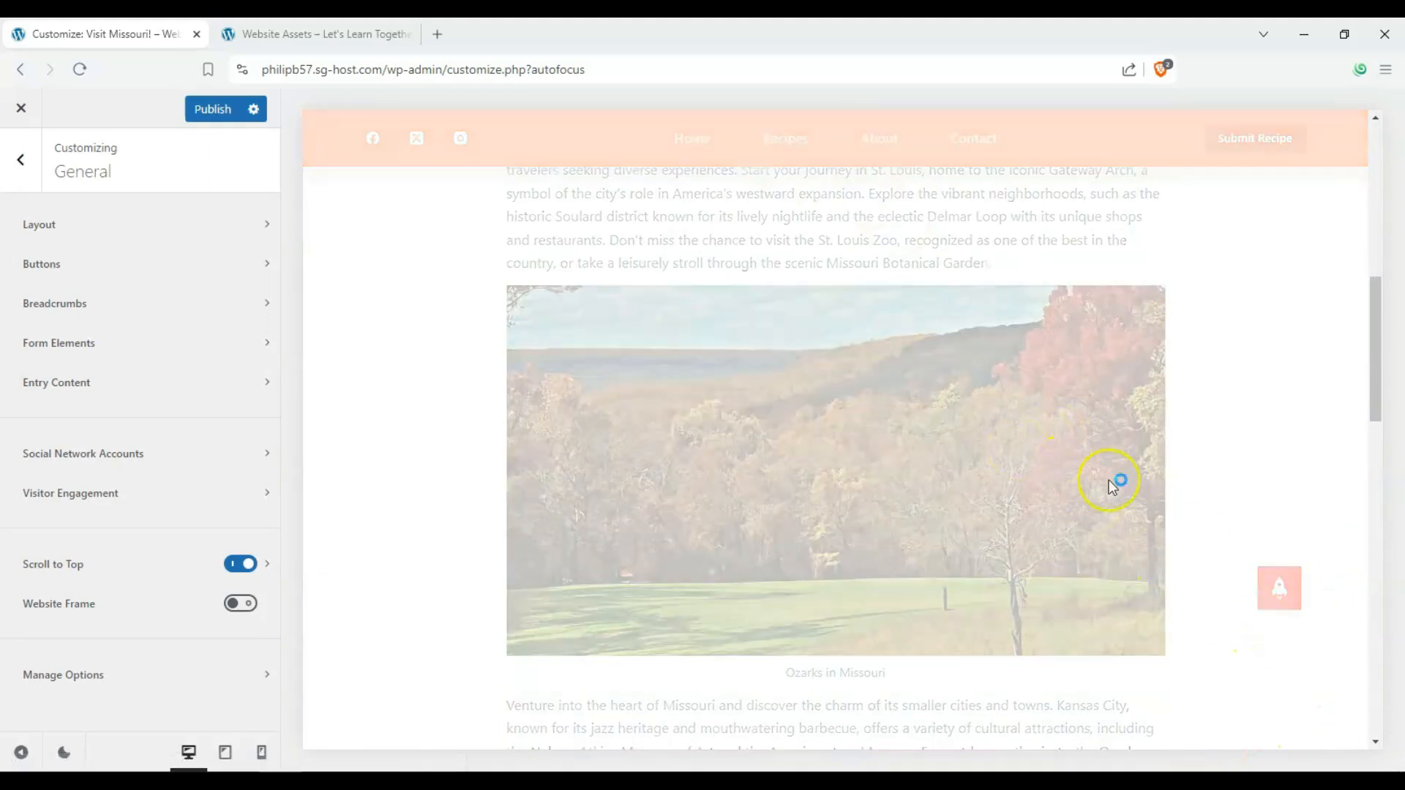
{"action": "scroll", "coordinate": [1120, 488], "scroll_direction": "down", "scroll_amount": 2}
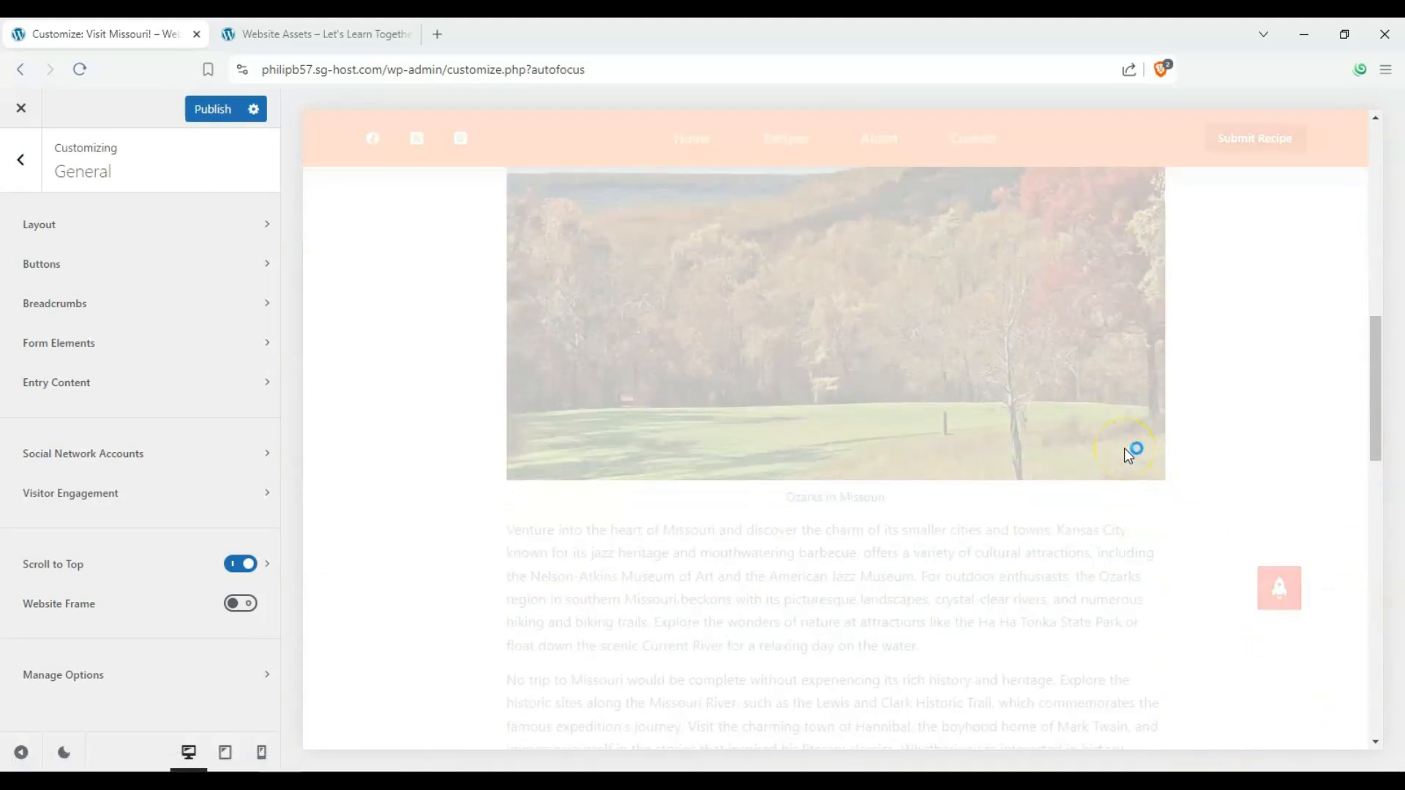
{"action": "scroll", "coordinate": [1151, 455], "scroll_direction": "down", "scroll_amount": 6}
{"action": "scroll", "coordinate": [1290, 599], "scroll_direction": "down", "scroll_amount": 10}
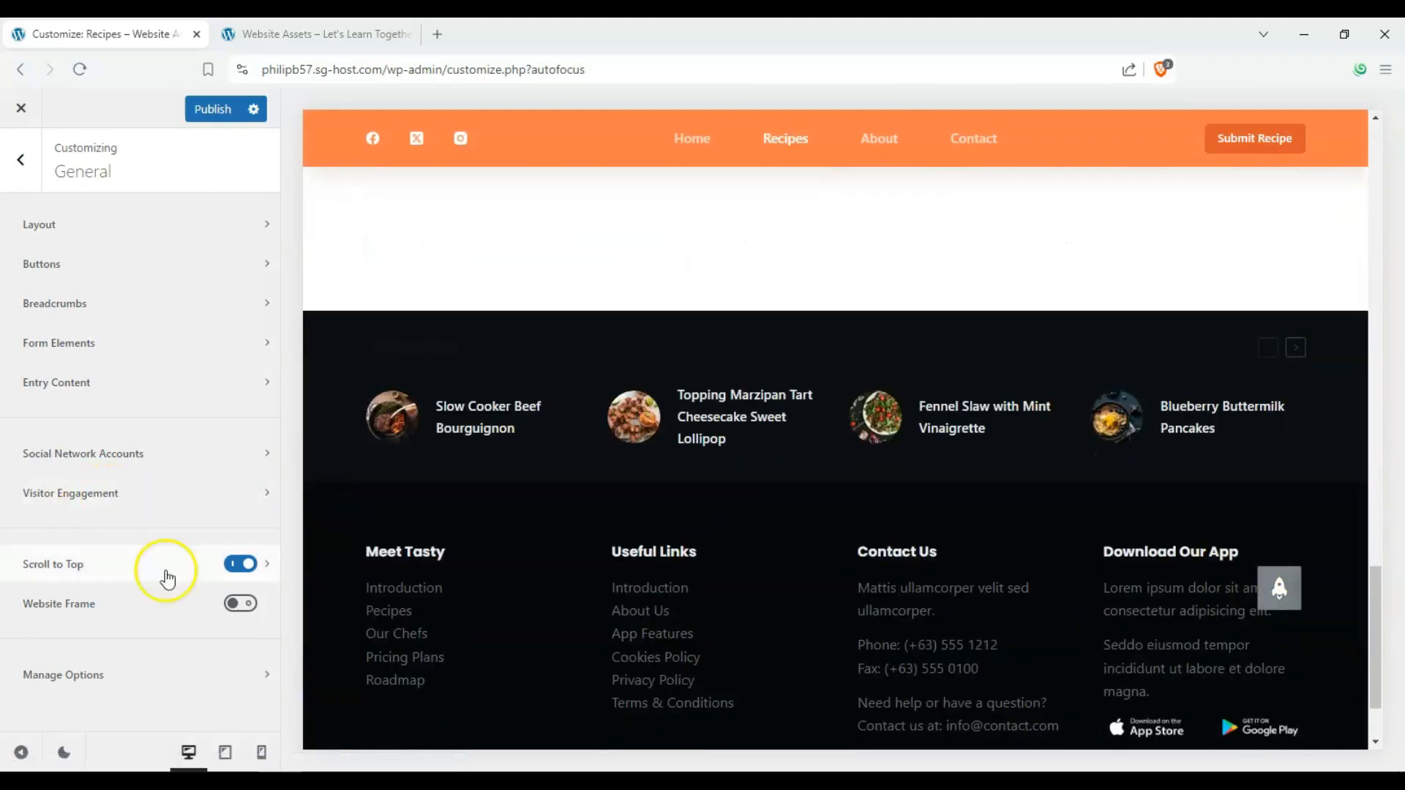
- Open Manage Options, examine the export, import and copy options, and bring the Recipes preview back to its beginning
{"action": "left_click", "coordinate": [242, 671]}
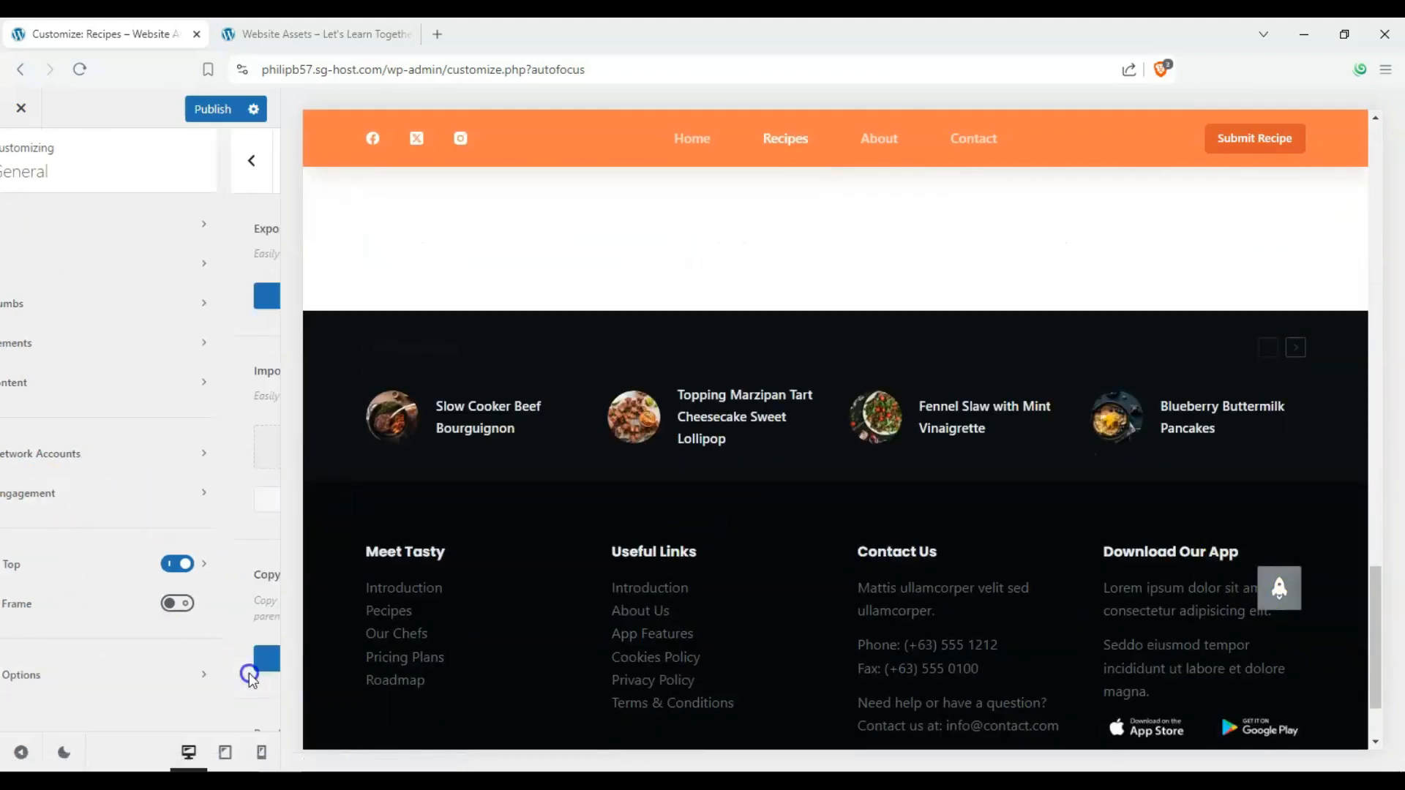
{"action": "scroll", "coordinate": [125, 383], "scroll_direction": "down", "scroll_amount": 2}
{"action": "scroll", "coordinate": [10, 239], "scroll_direction": "up", "scroll_amount": 2}
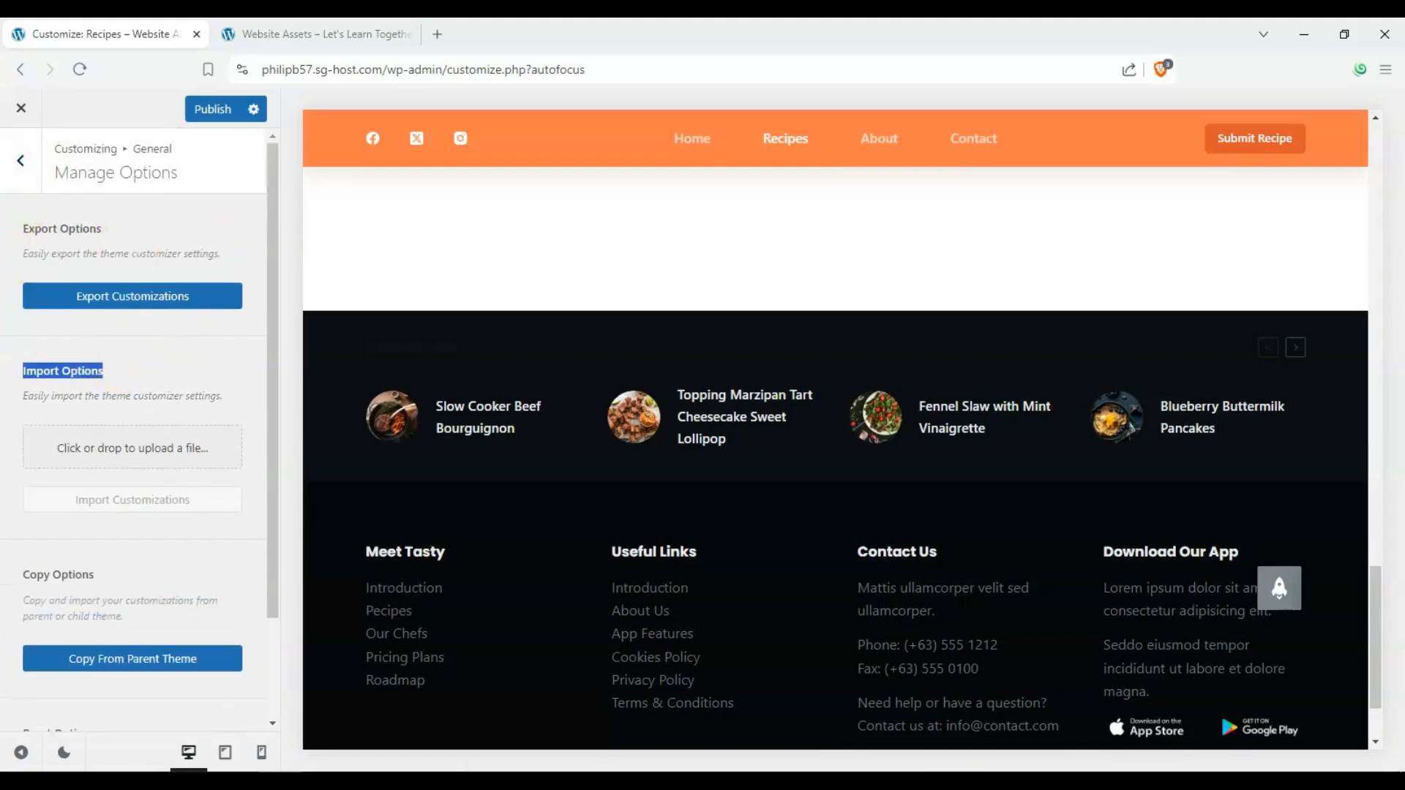
{"action": "left_click_drag", "start_coordinate": [1372, 580], "coordinate": [1376, 124]}
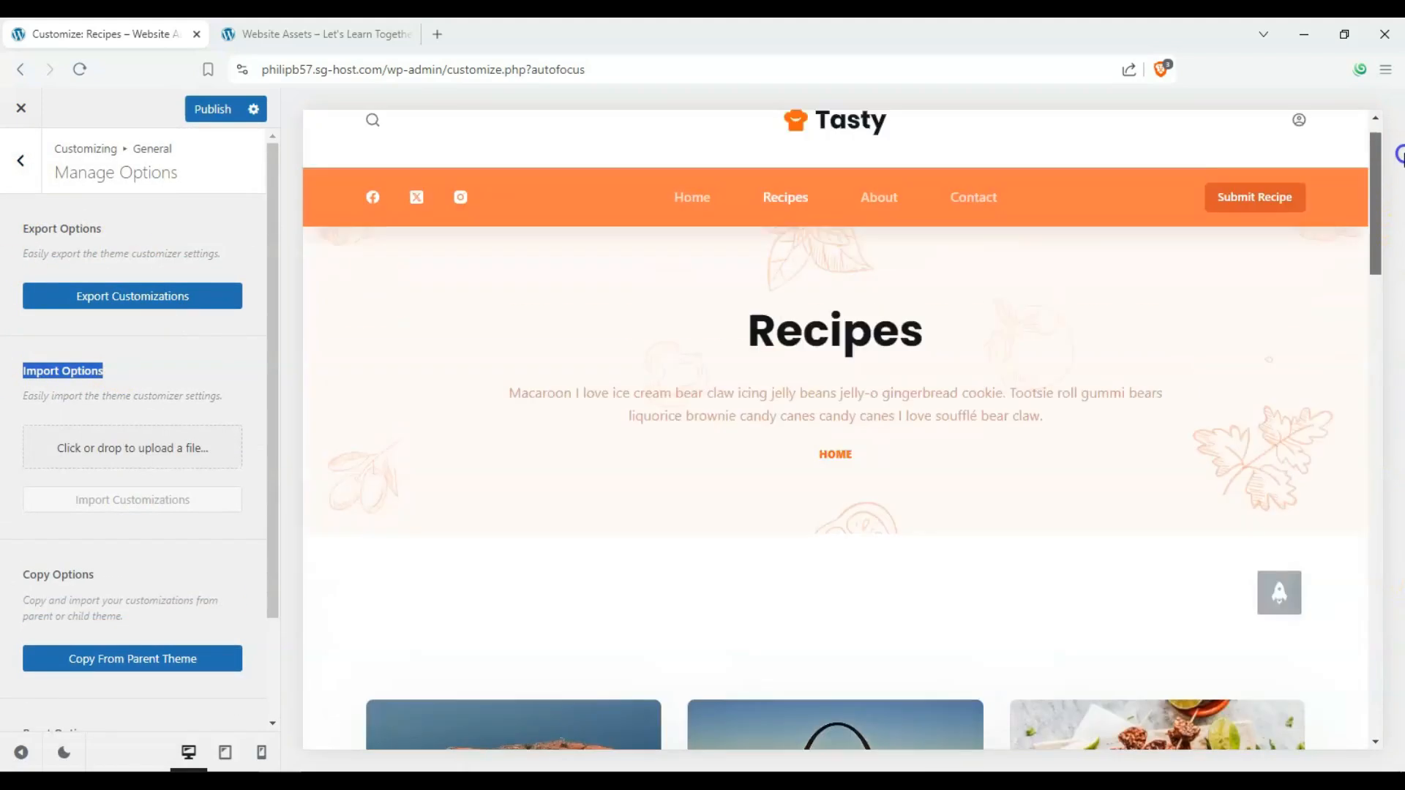
- Leave the General options and open the Colors settings of the customizer
{"action": "left_click", "coordinate": [21, 161]}
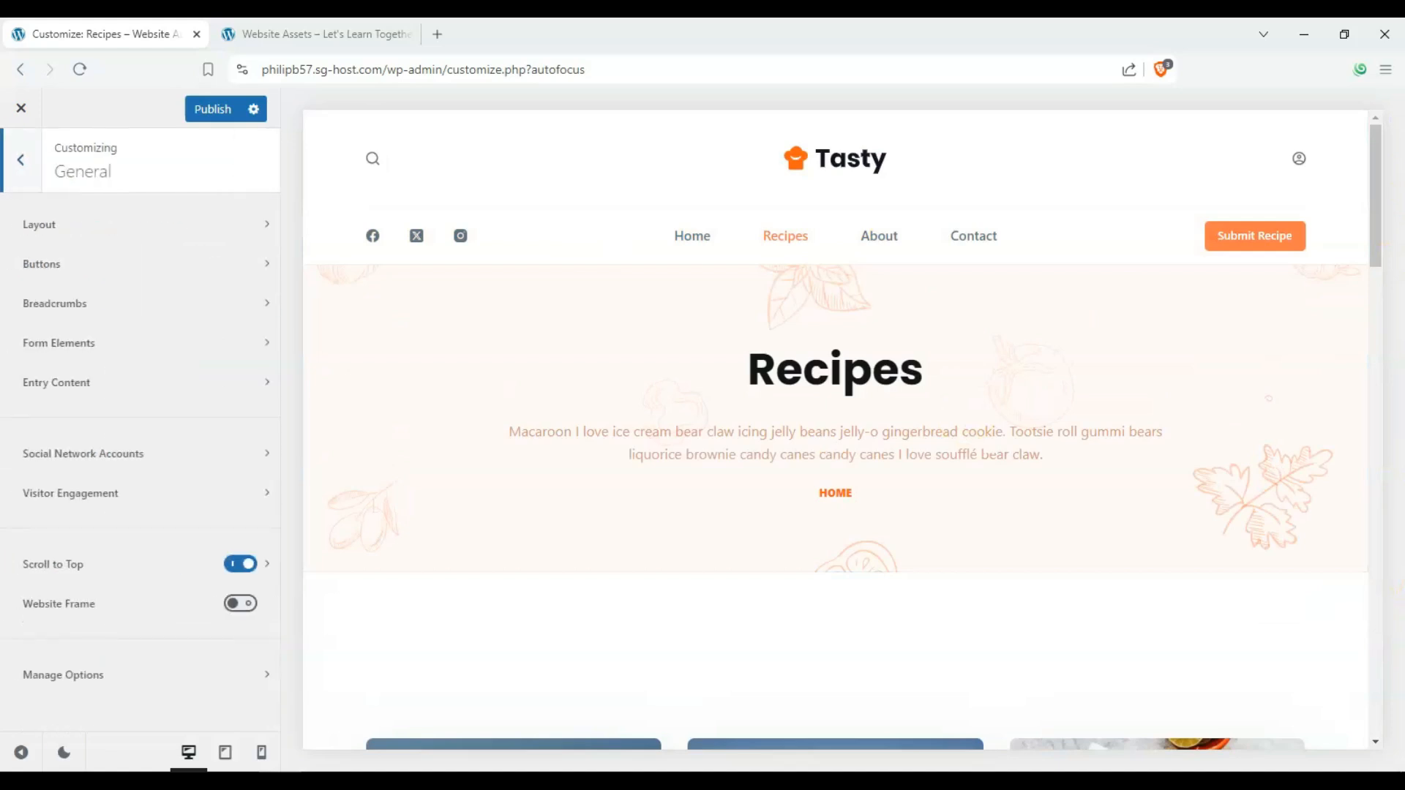
{"action": "left_click", "coordinate": [21, 161]}
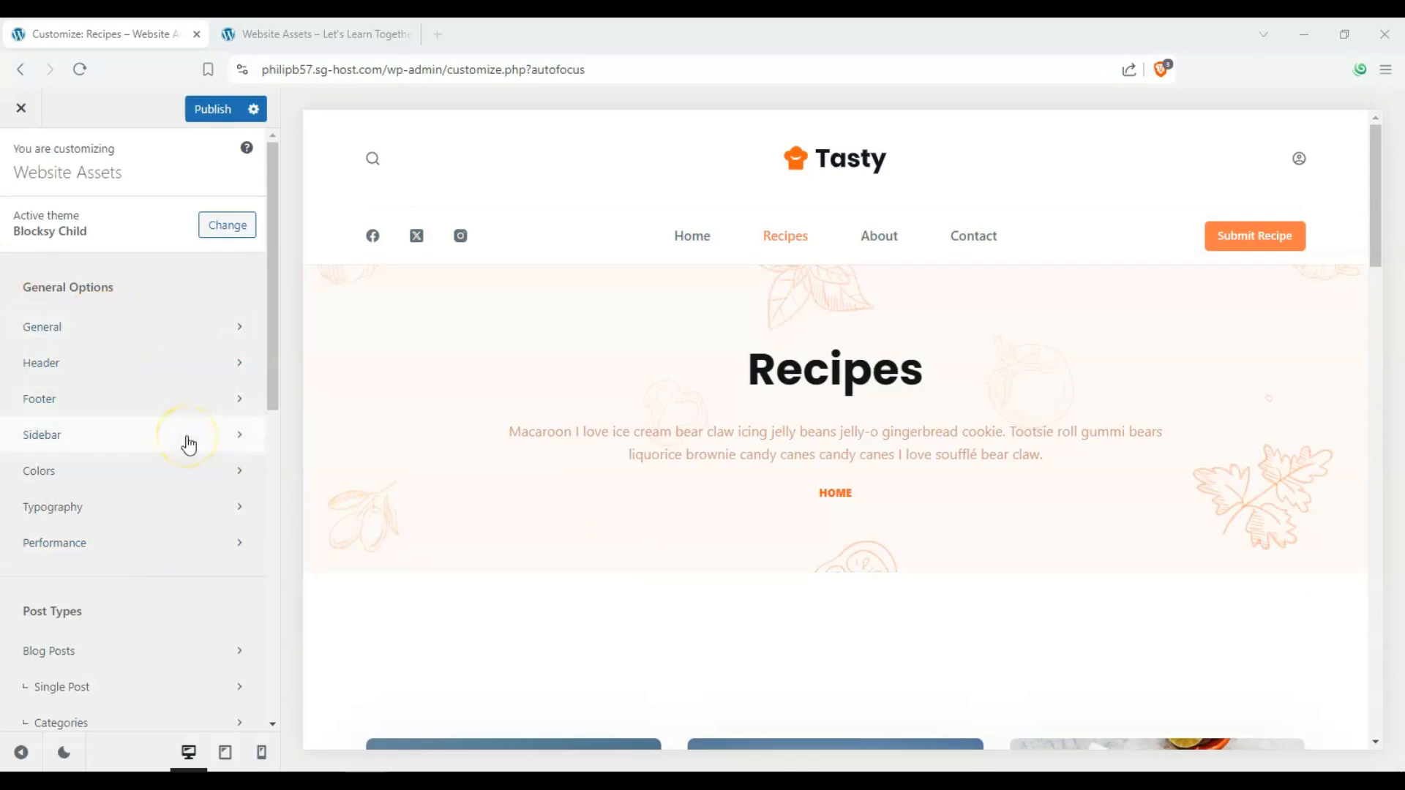
{"action": "left_click", "coordinate": [200, 480]}
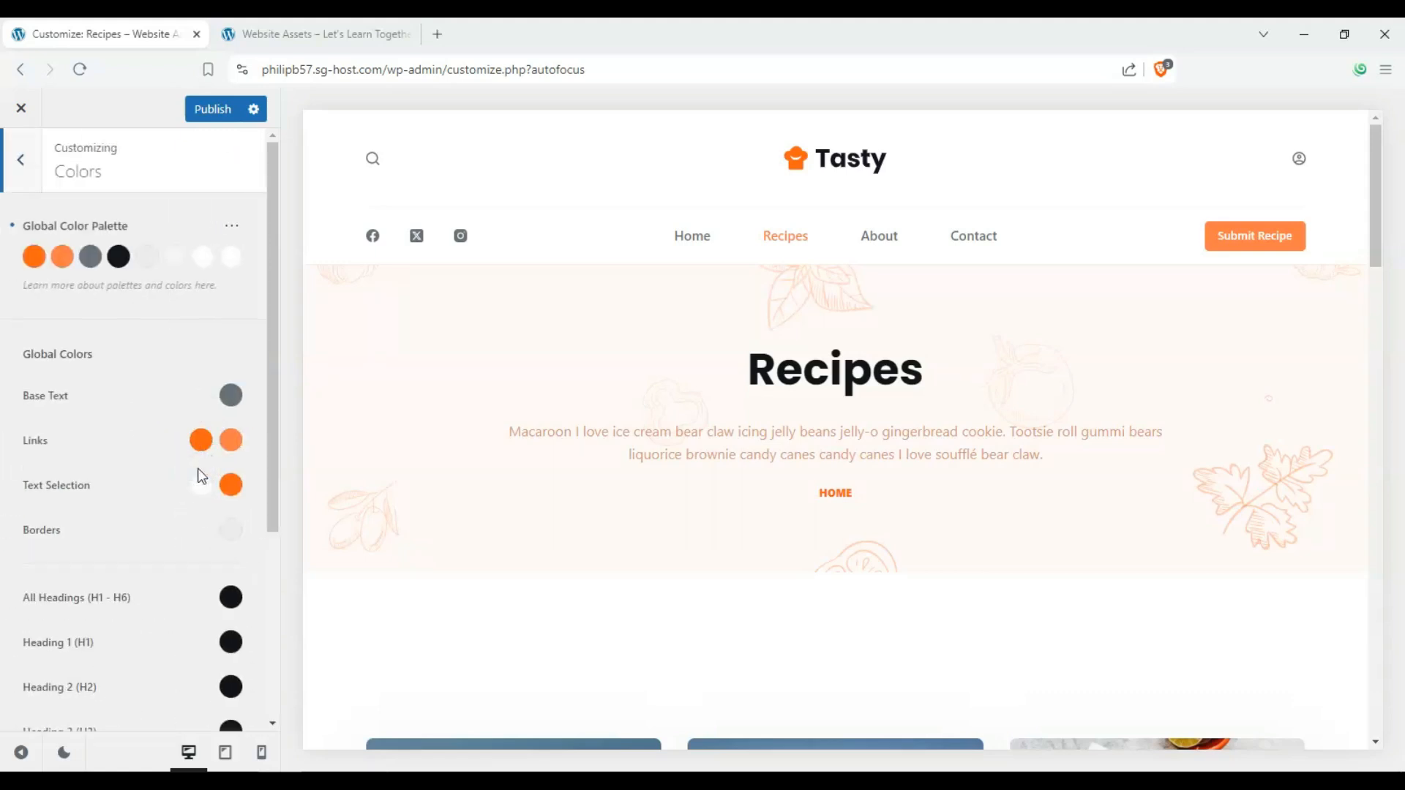
- Try the Palette #12 preset as the global color palette
{"action": "left_click", "coordinate": [230, 227]}
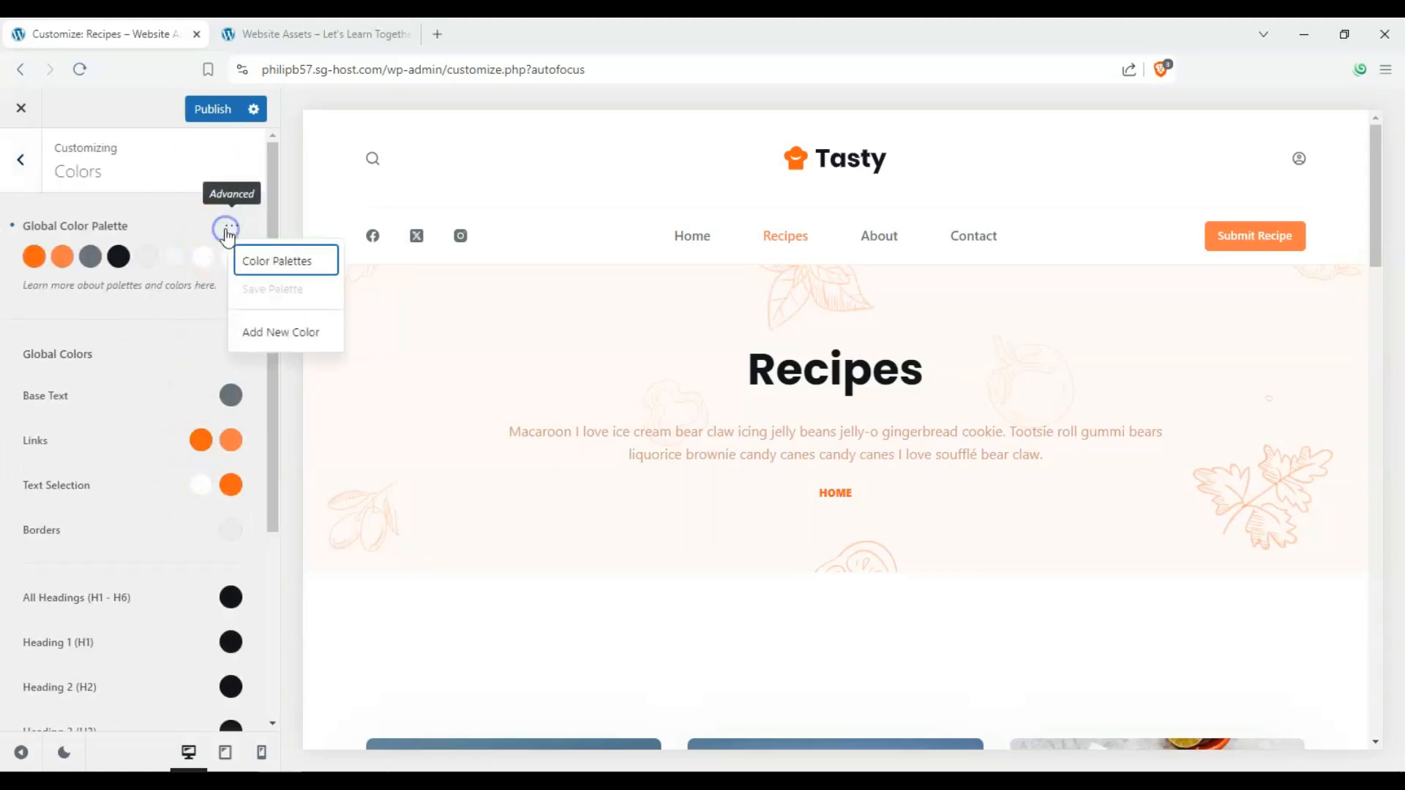
{"action": "left_click", "coordinate": [266, 260]}
{"action": "scroll", "coordinate": [637, 486], "scroll_direction": "down", "scroll_amount": 3}
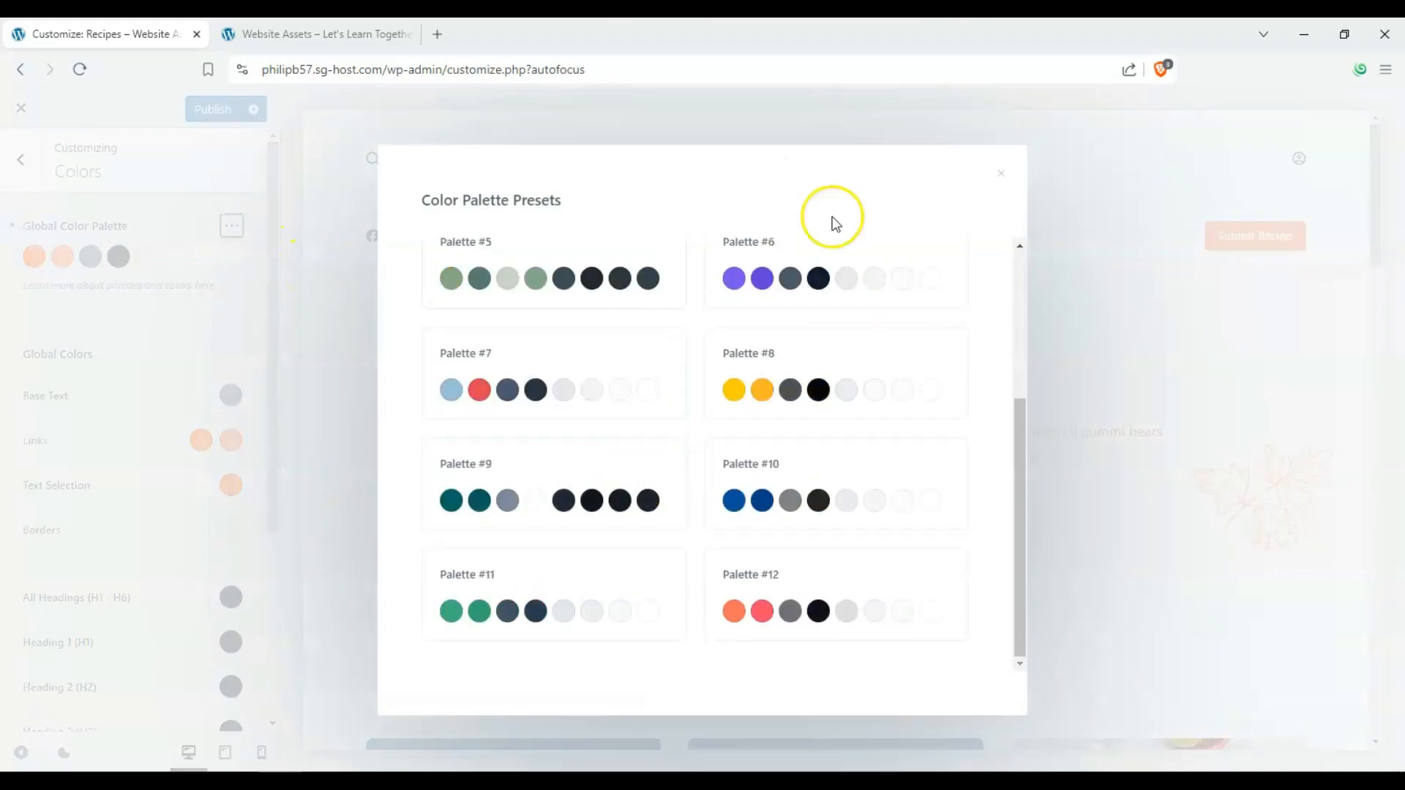
{"action": "left_click", "coordinate": [814, 617]}
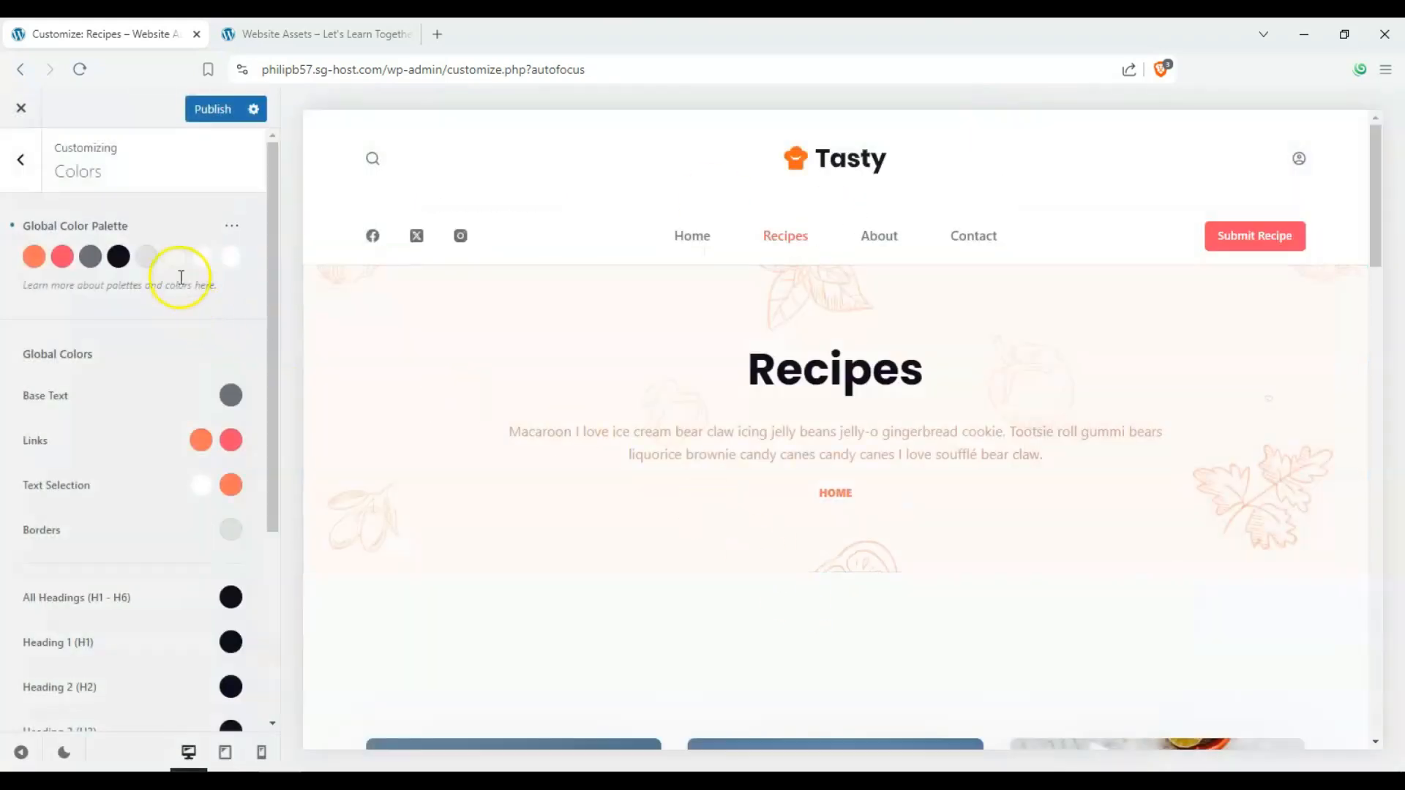
- Apply the Palette #5 preset as the global color palette and review its colors across the Recipes page
{"action": "left_click", "coordinate": [231, 219]}
{"action": "left_click", "coordinate": [270, 260]}
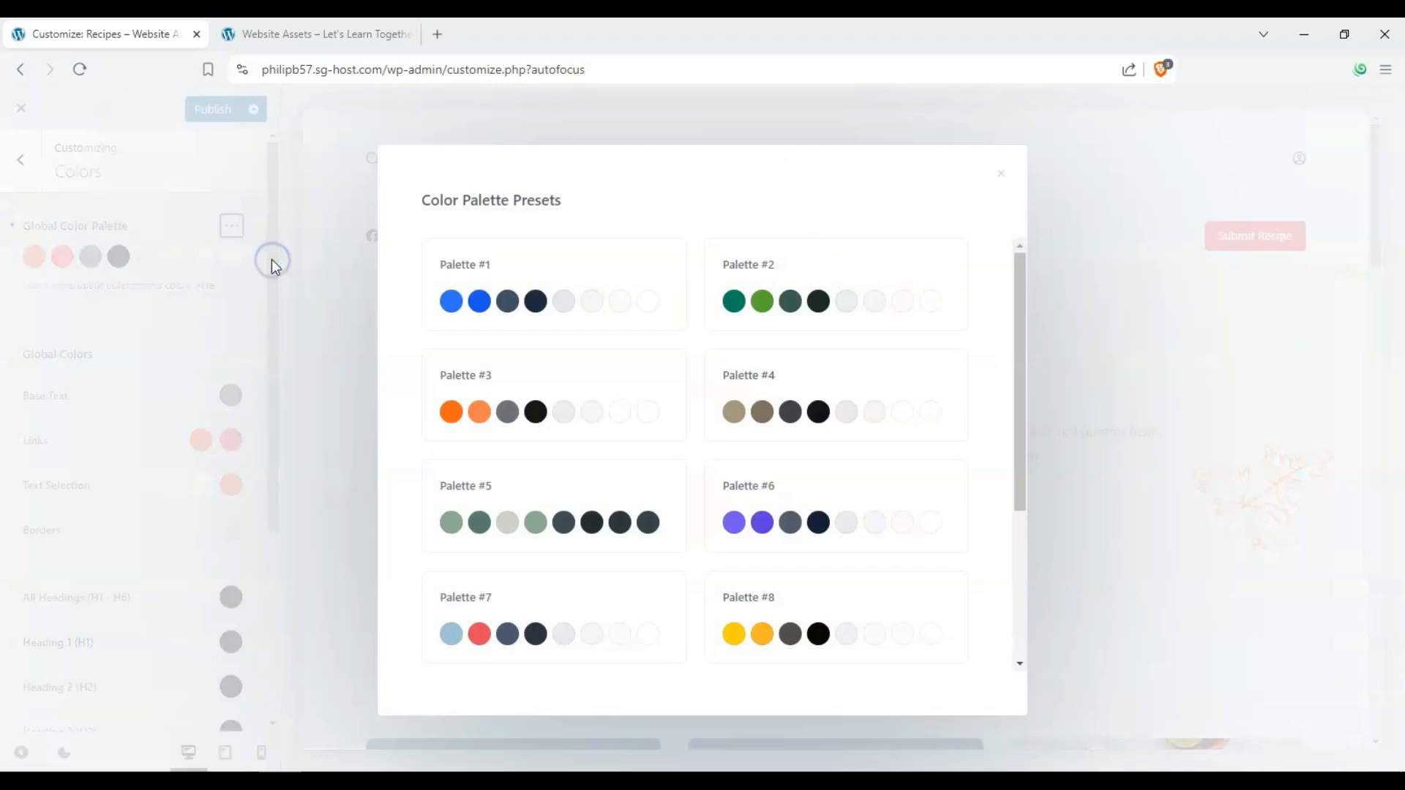
{"action": "left_click", "coordinate": [557, 527]}
{"action": "scroll", "coordinate": [532, 461], "scroll_direction": "down", "scroll_amount": 10}
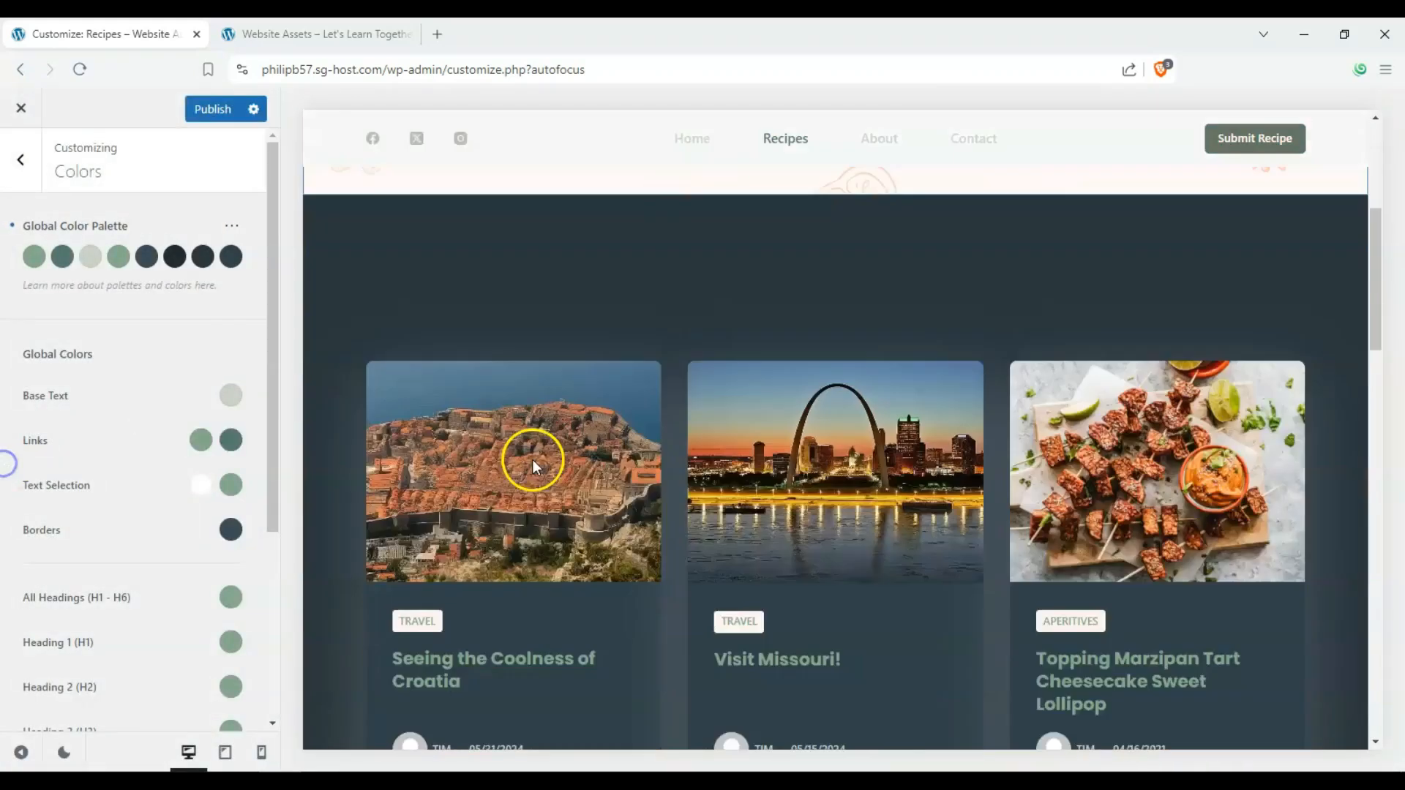
{"action": "scroll", "coordinate": [331, 473], "scroll_direction": "up", "scroll_amount": 10}
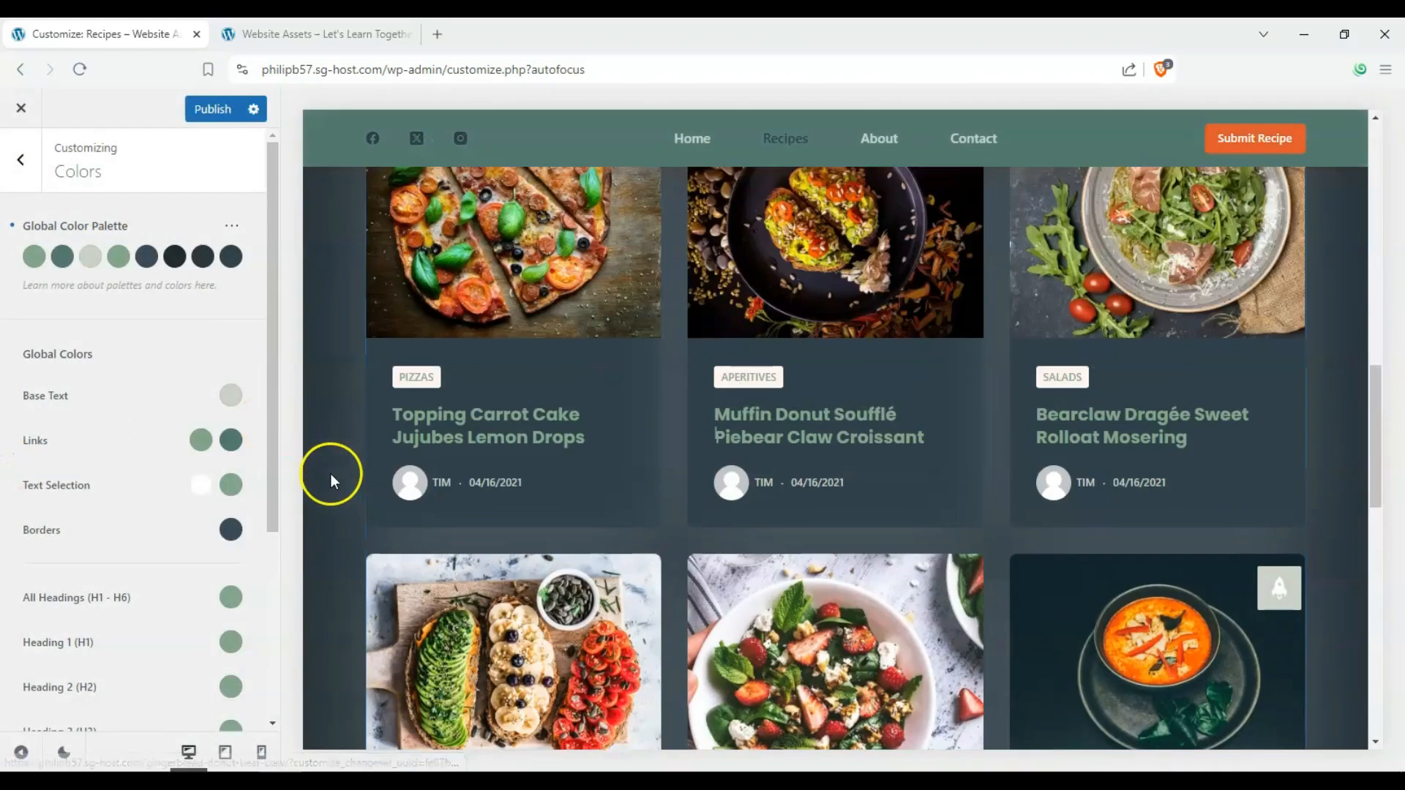
{"action": "scroll", "coordinate": [333, 358], "scroll_direction": "up", "scroll_amount": 5}
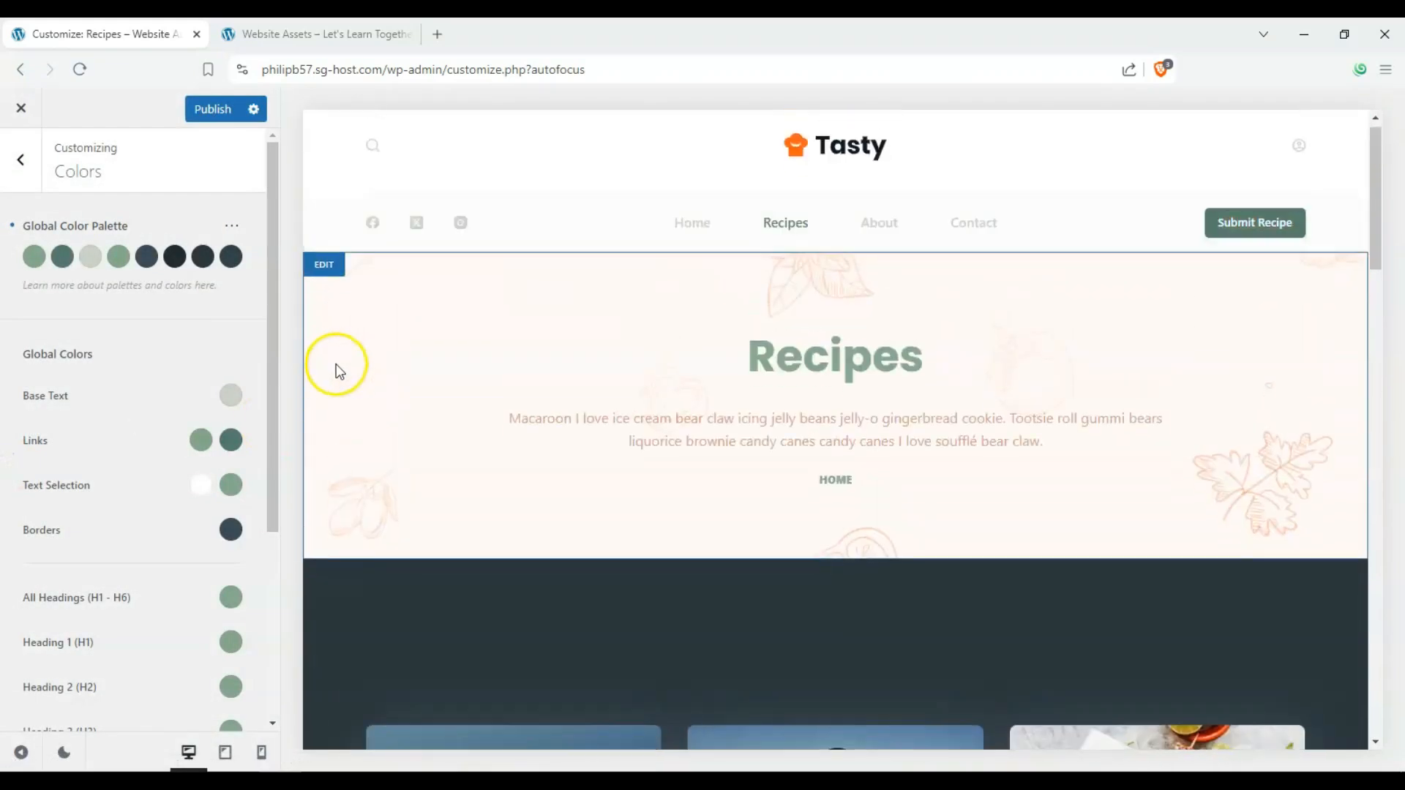
{"action": "scroll", "coordinate": [335, 362], "scroll_direction": "down", "scroll_amount": 6}
{"action": "scroll", "coordinate": [339, 373], "scroll_direction": "up", "scroll_amount": 5}
{"action": "scroll", "coordinate": [339, 385], "scroll_direction": "up", "scroll_amount": 4}
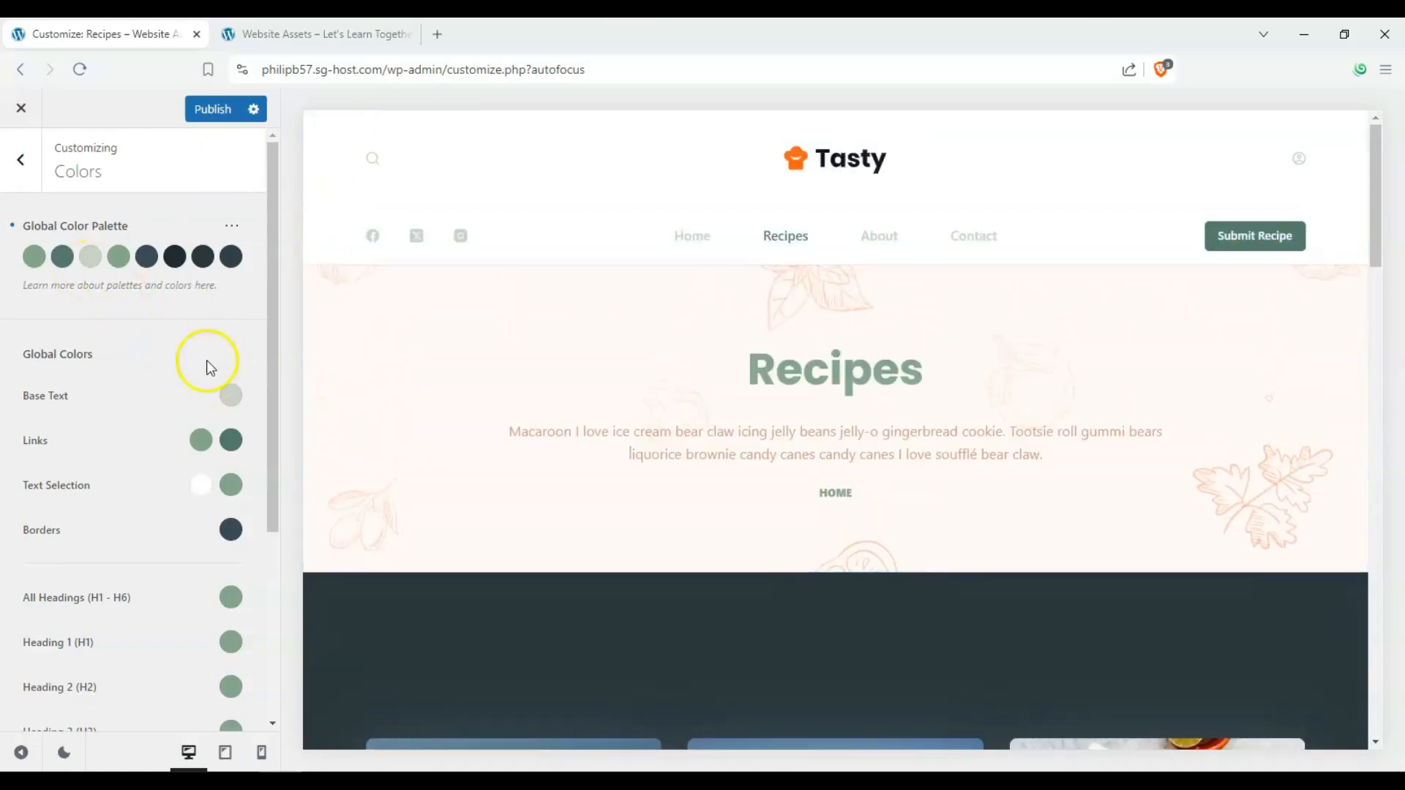
- Set the global Base Text color to black
{"action": "left_click", "coordinate": [229, 397]}
{"action": "left_click_drag", "start_coordinate": [195, 477], "coordinate": [22, 580]}
{"action": "left_click", "coordinate": [229, 395]}
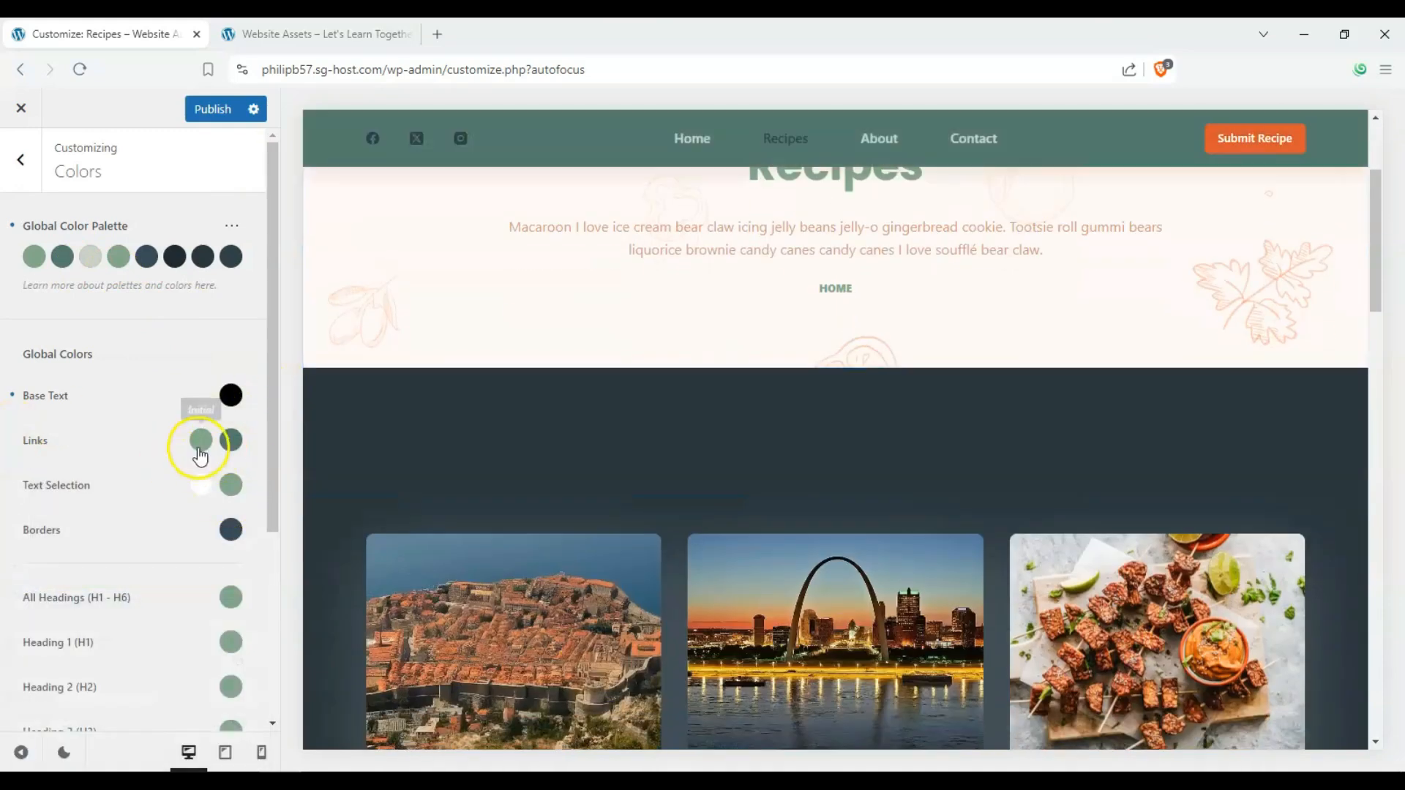
- Set the global Links colors to bright blue for the initial state and pink for the hover state
{"action": "left_click", "coordinate": [199, 441]}
{"action": "left_click_drag", "start_coordinate": [185, 593], "coordinate": [174, 591]}
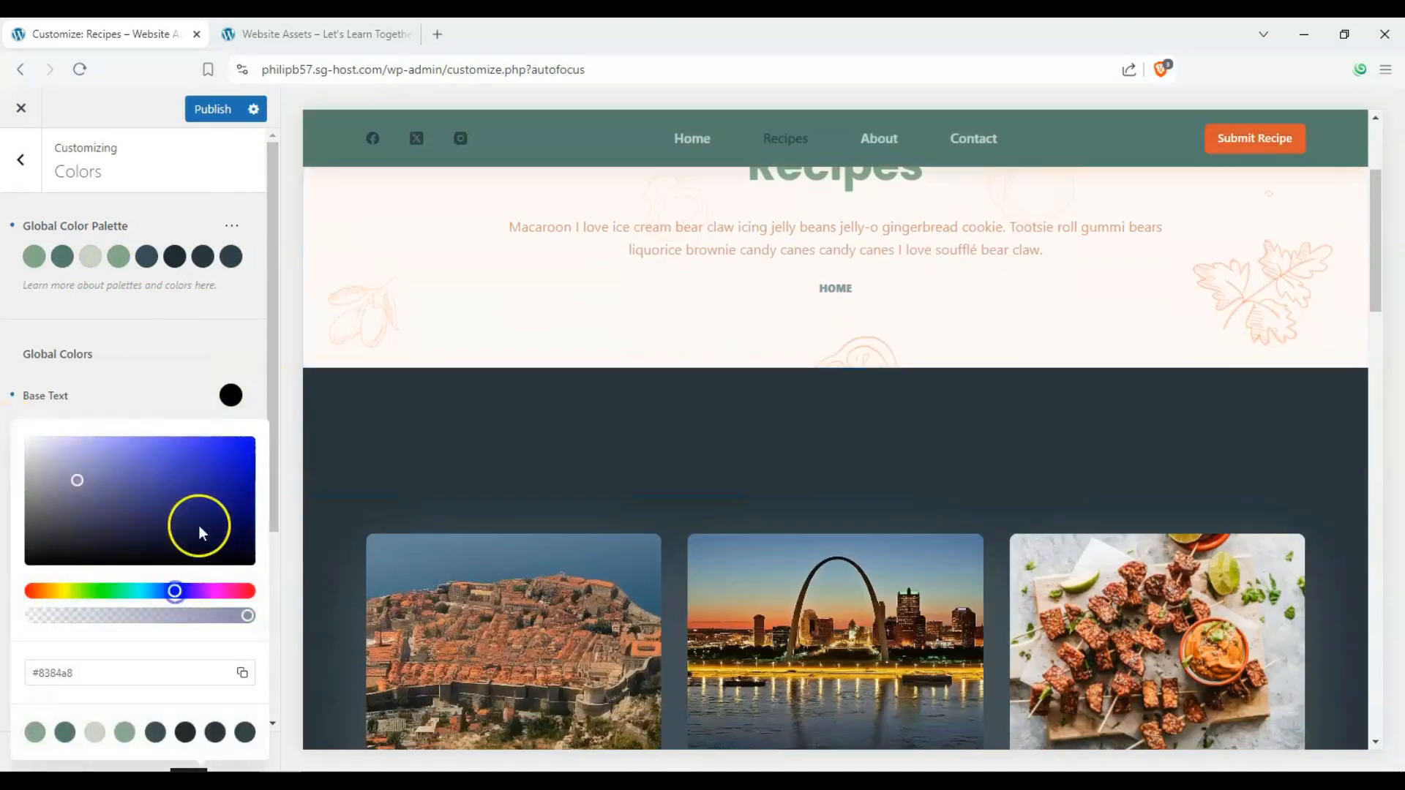
{"action": "left_click_drag", "start_coordinate": [201, 521], "coordinate": [258, 435]}
{"action": "left_click", "coordinate": [104, 372]}
{"action": "left_click", "coordinate": [236, 444]}
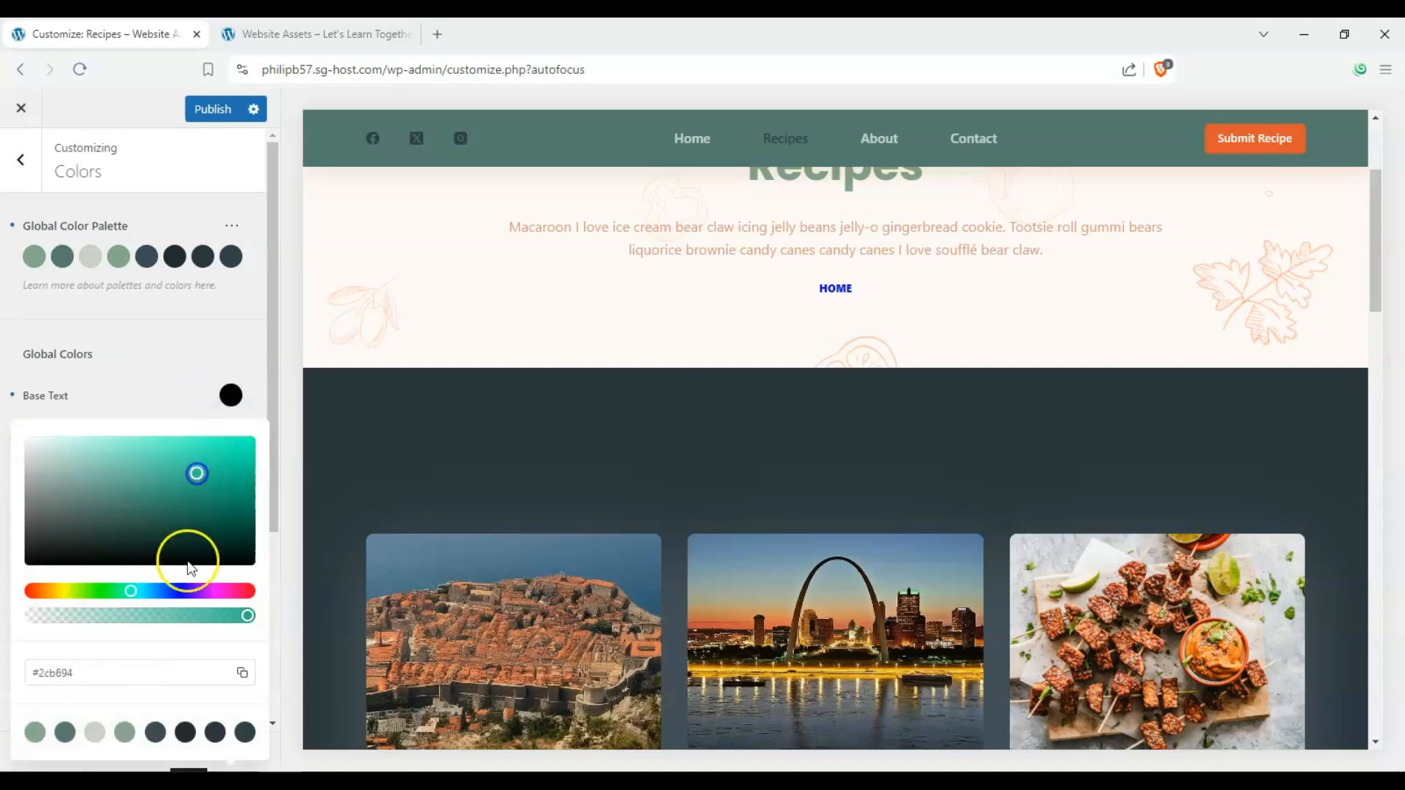
{"action": "left_click_drag", "start_coordinate": [188, 591], "coordinate": [218, 590]}
{"action": "left_click", "coordinate": [781, 383]}
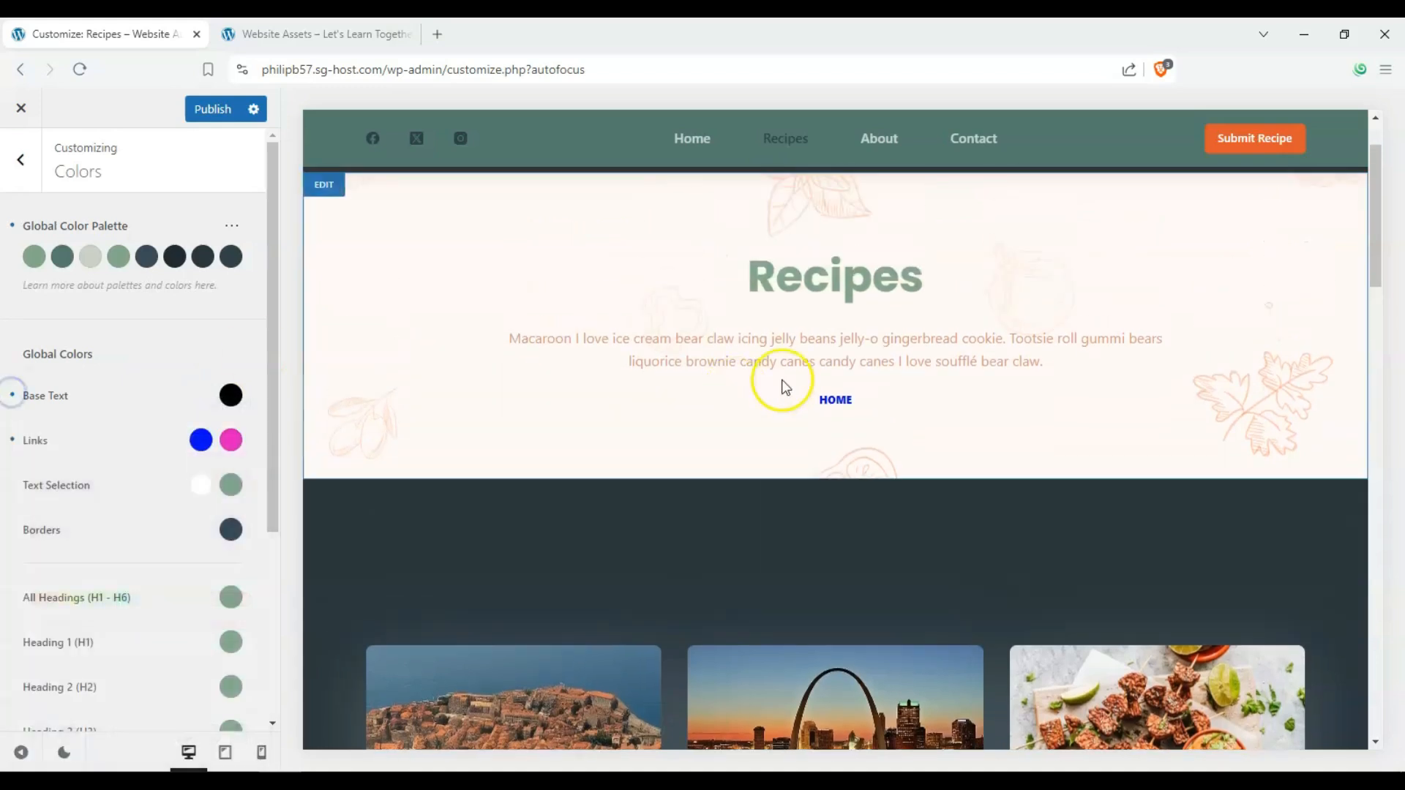
- Check the text selection and link hover colors on the Recipes page header and post titles
{"action": "scroll", "coordinate": [176, 433], "scroll_direction": "down", "scroll_amount": 1}
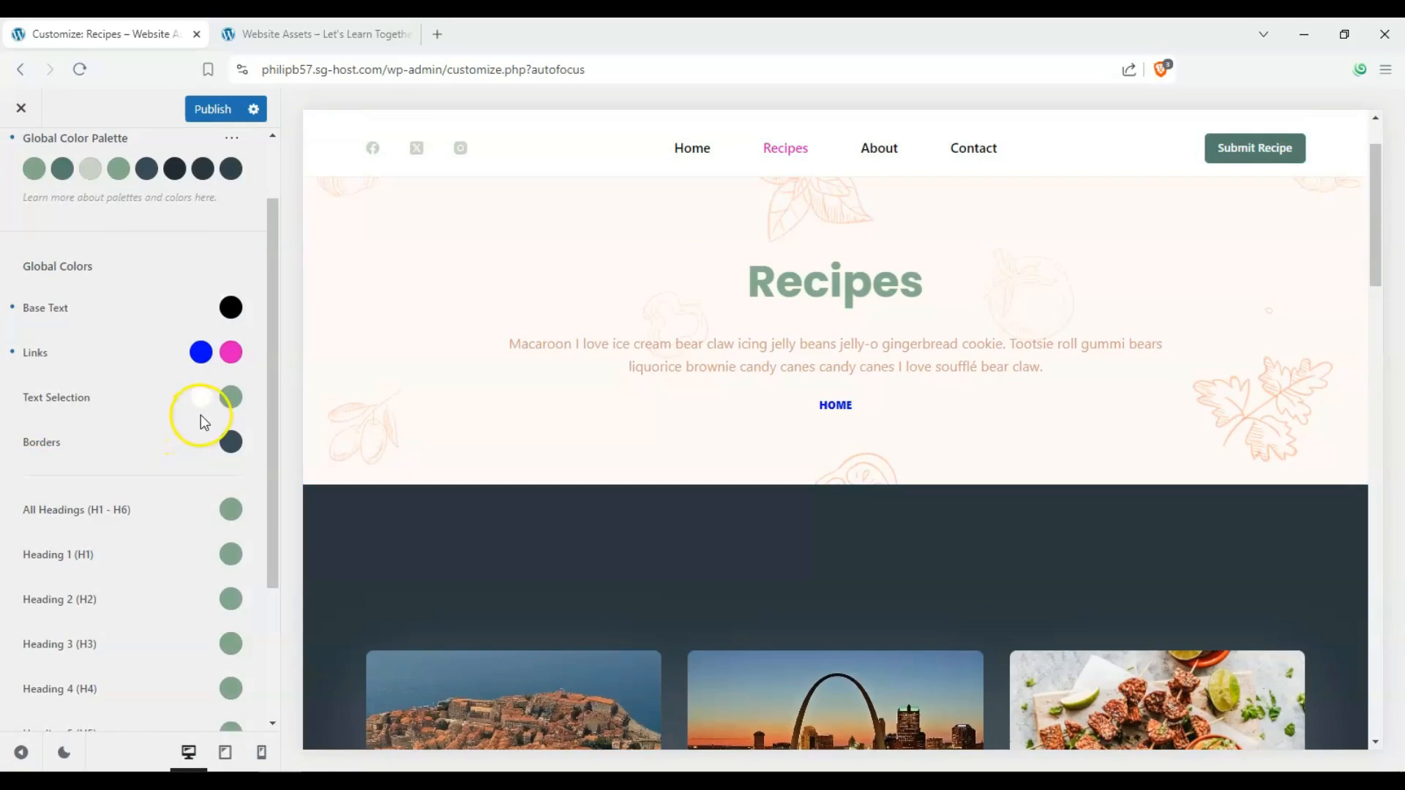
{"action": "left_click_drag", "start_coordinate": [742, 282], "coordinate": [613, 343]}
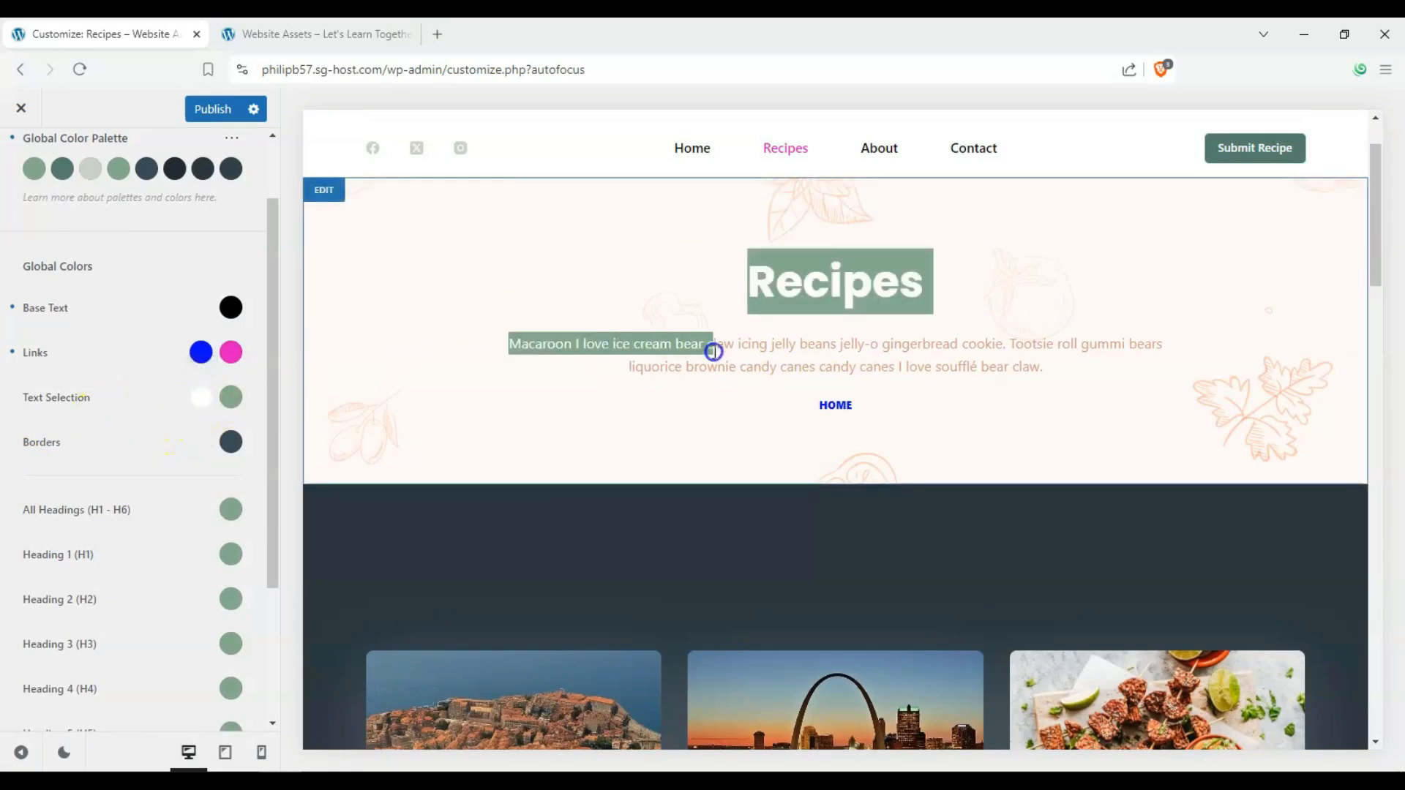
{"action": "left_click_drag", "start_coordinate": [714, 352], "coordinate": [837, 367]}
{"action": "scroll", "coordinate": [841, 379], "scroll_direction": "down", "scroll_amount": 5}
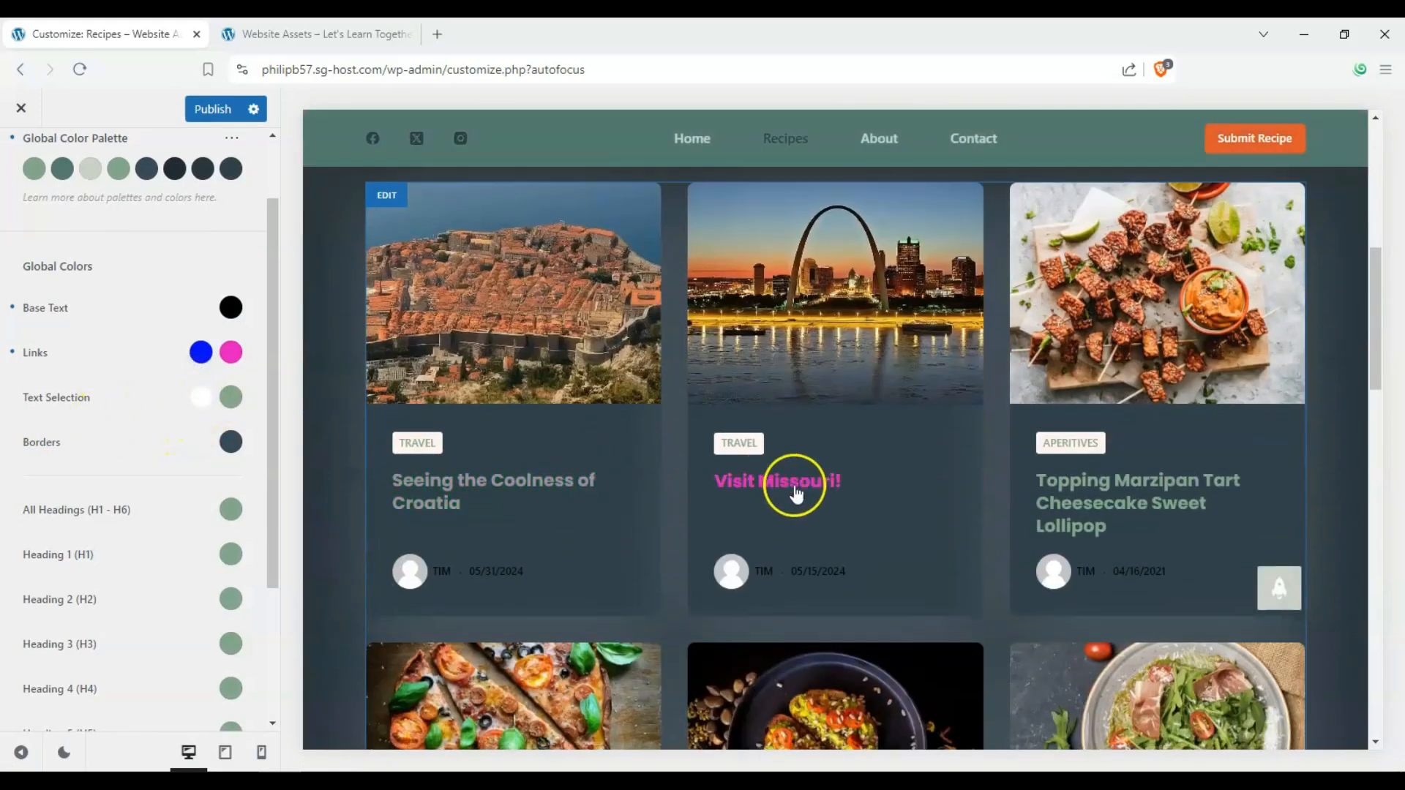
{"action": "left_click_drag", "start_coordinate": [843, 483], "coordinate": [741, 483]}
{"action": "left_click", "coordinate": [622, 489]}
- Review the remaining heading and site background color options, leave Colors and open the Typography settings
{"action": "scroll", "coordinate": [160, 511], "scroll_direction": "down", "scroll_amount": 3}
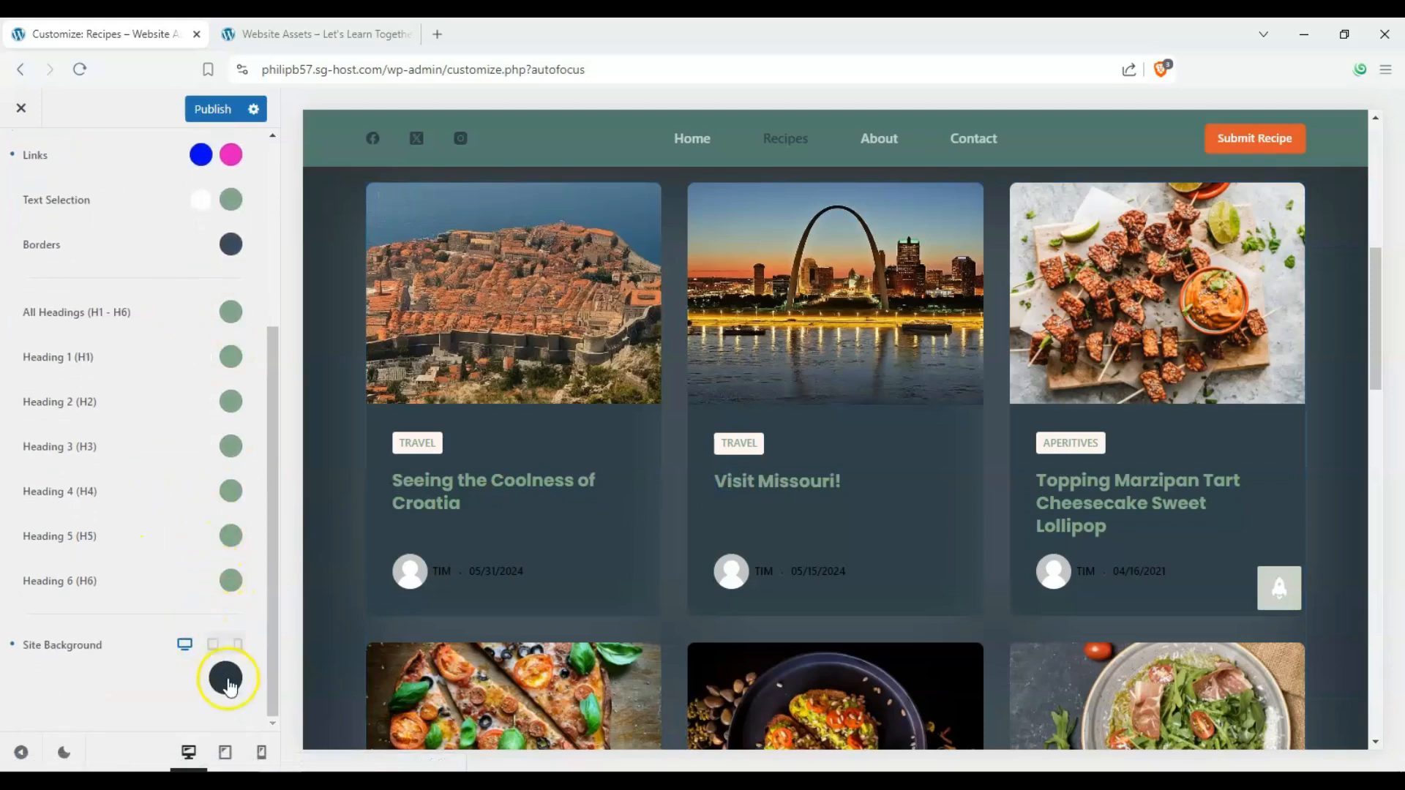
{"action": "scroll", "coordinate": [340, 562], "scroll_direction": "up", "scroll_amount": 5}
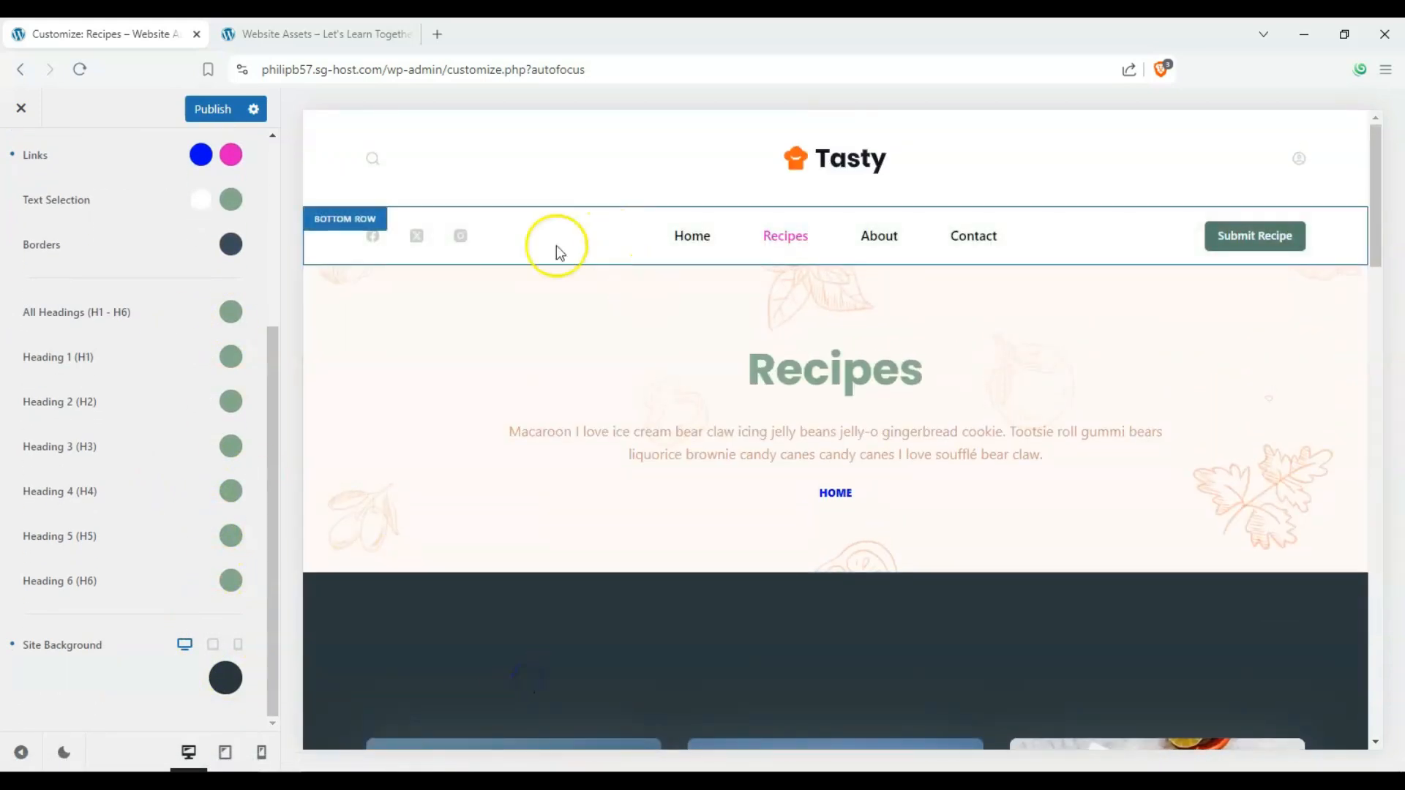
{"action": "scroll", "coordinate": [38, 188], "scroll_direction": "up", "scroll_amount": 5}
{"action": "left_click", "coordinate": [22, 182]}
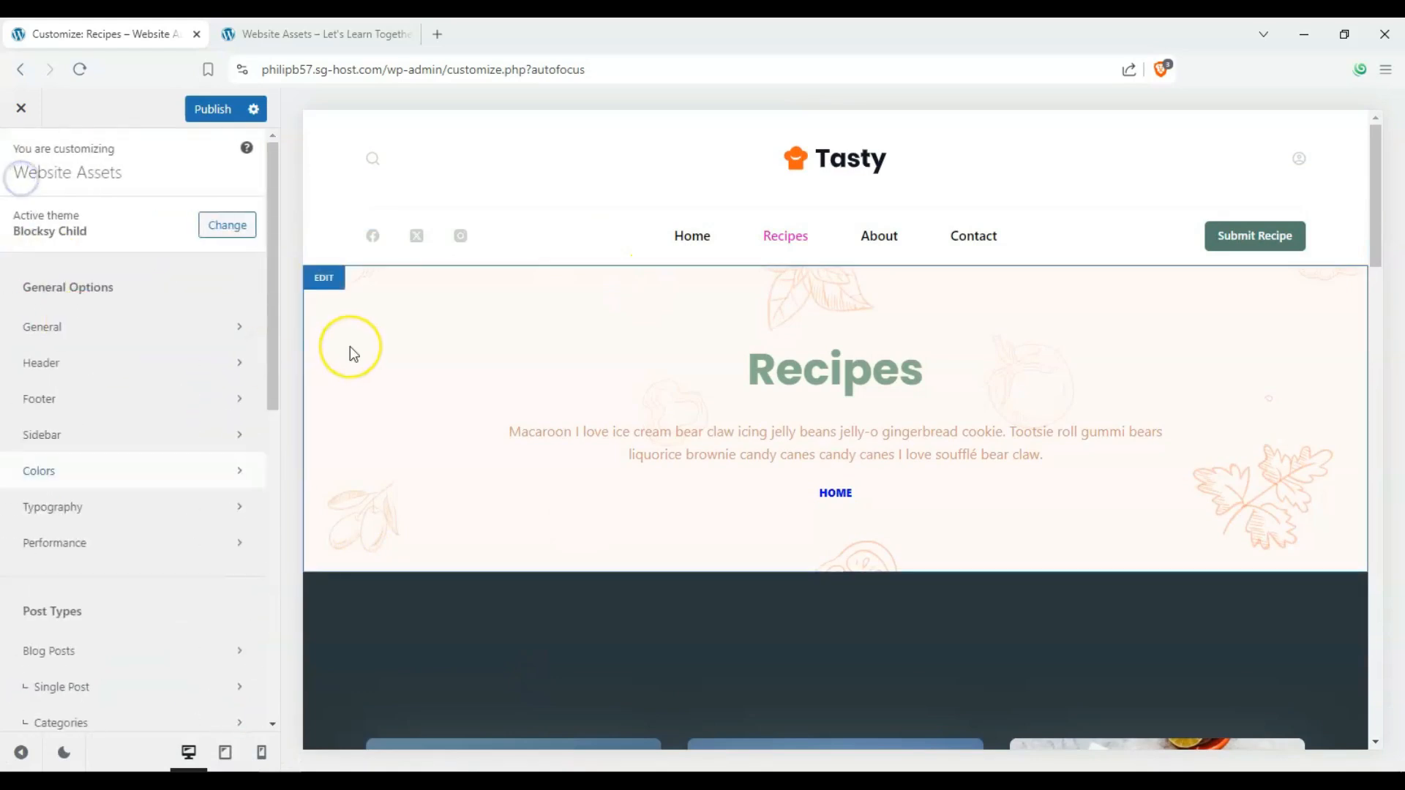
{"action": "left_click", "coordinate": [146, 505]}
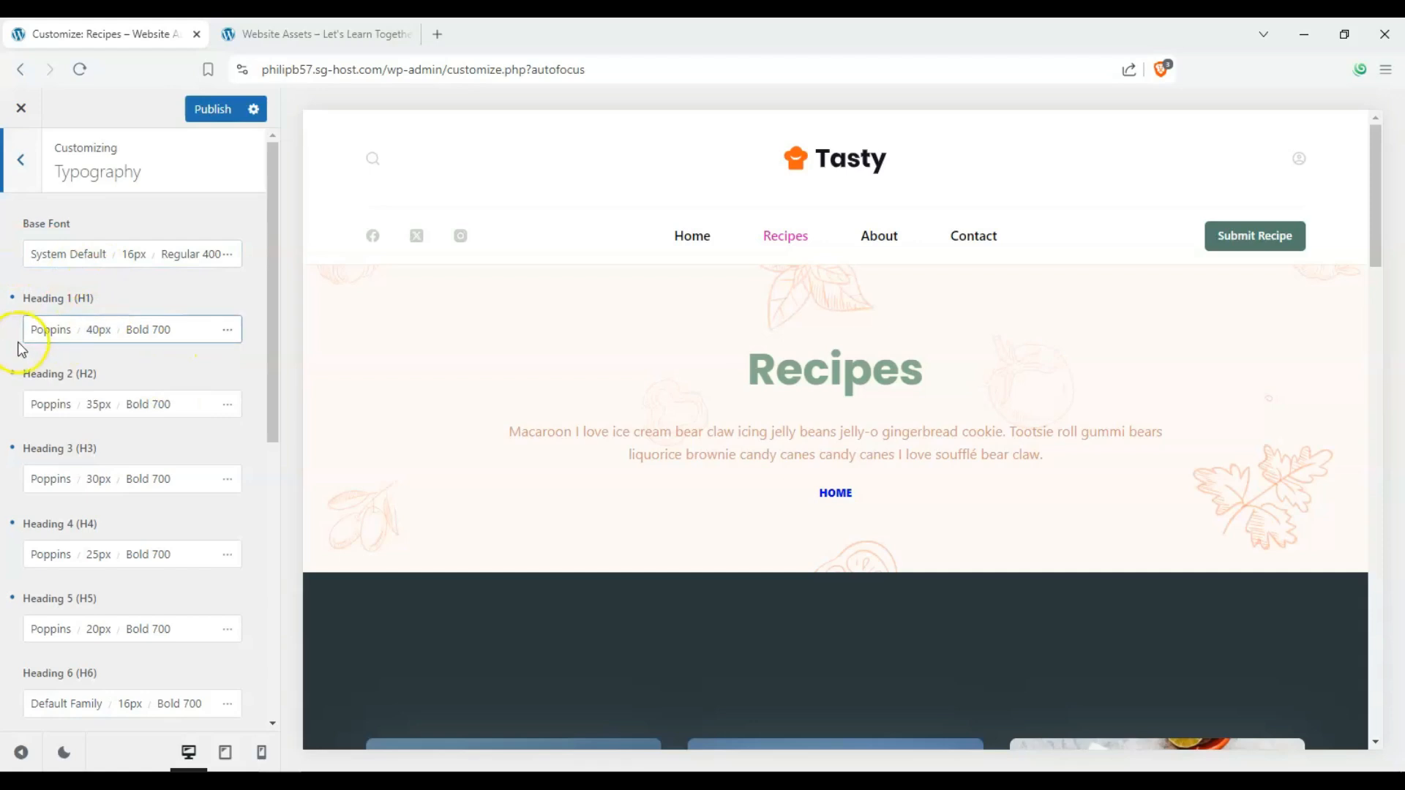
- Set the Base Font to Lexend Deca, accepting the Google Font notice and dismissing it permanently
{"action": "left_click", "coordinate": [68, 265]}
{"action": "left_click_drag", "start_coordinate": [264, 375], "coordinate": [267, 587]}
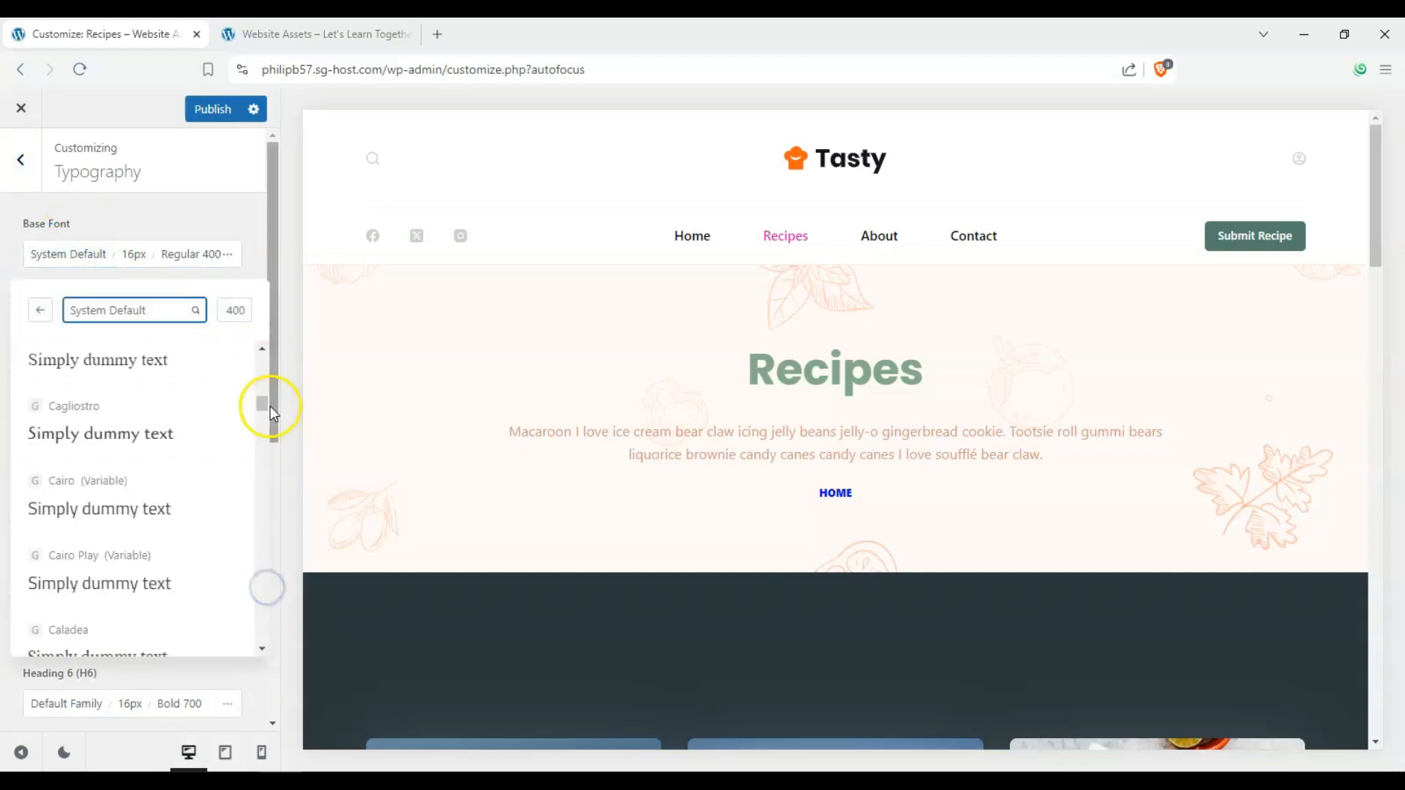
{"action": "left_click_drag", "start_coordinate": [266, 402], "coordinate": [267, 483]}
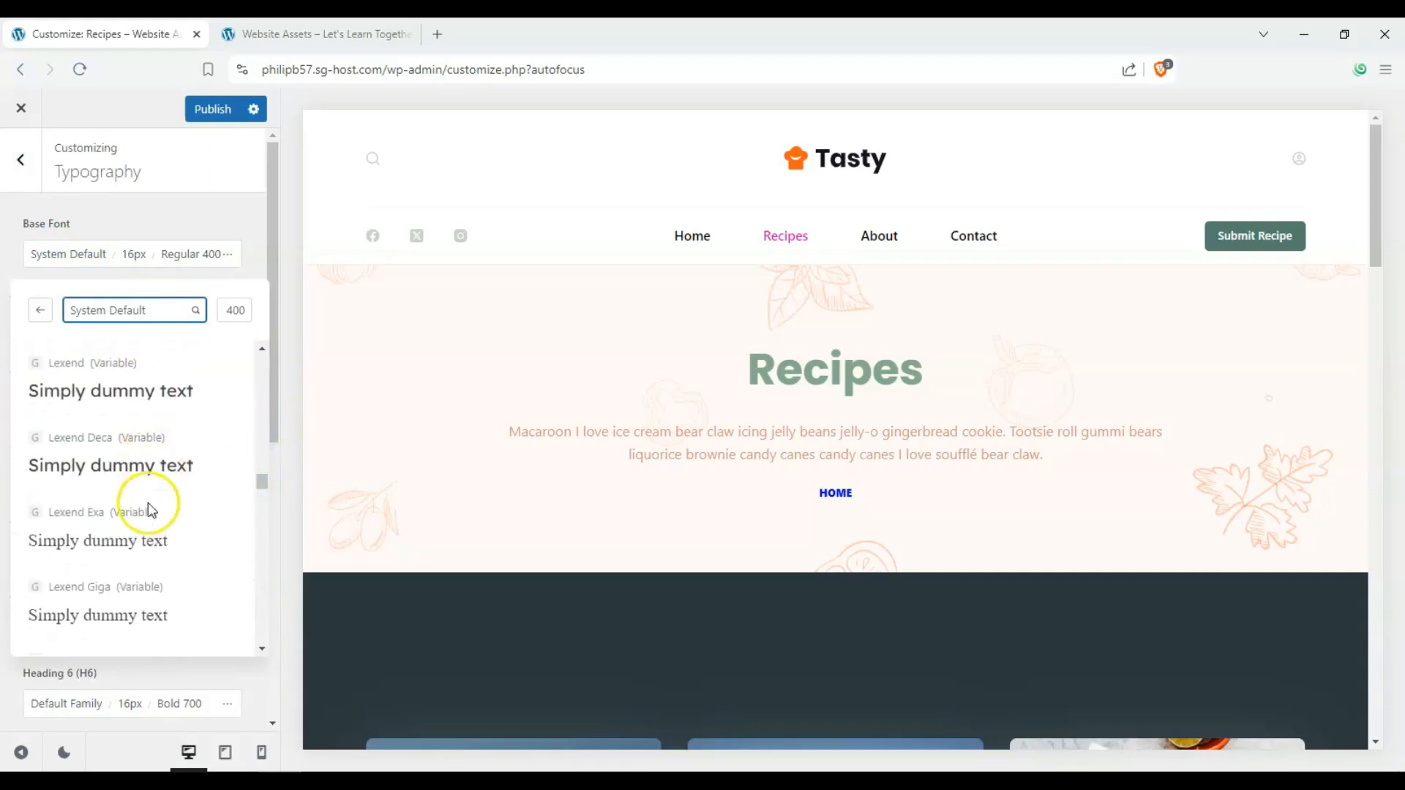
{"action": "left_click", "coordinate": [156, 487]}
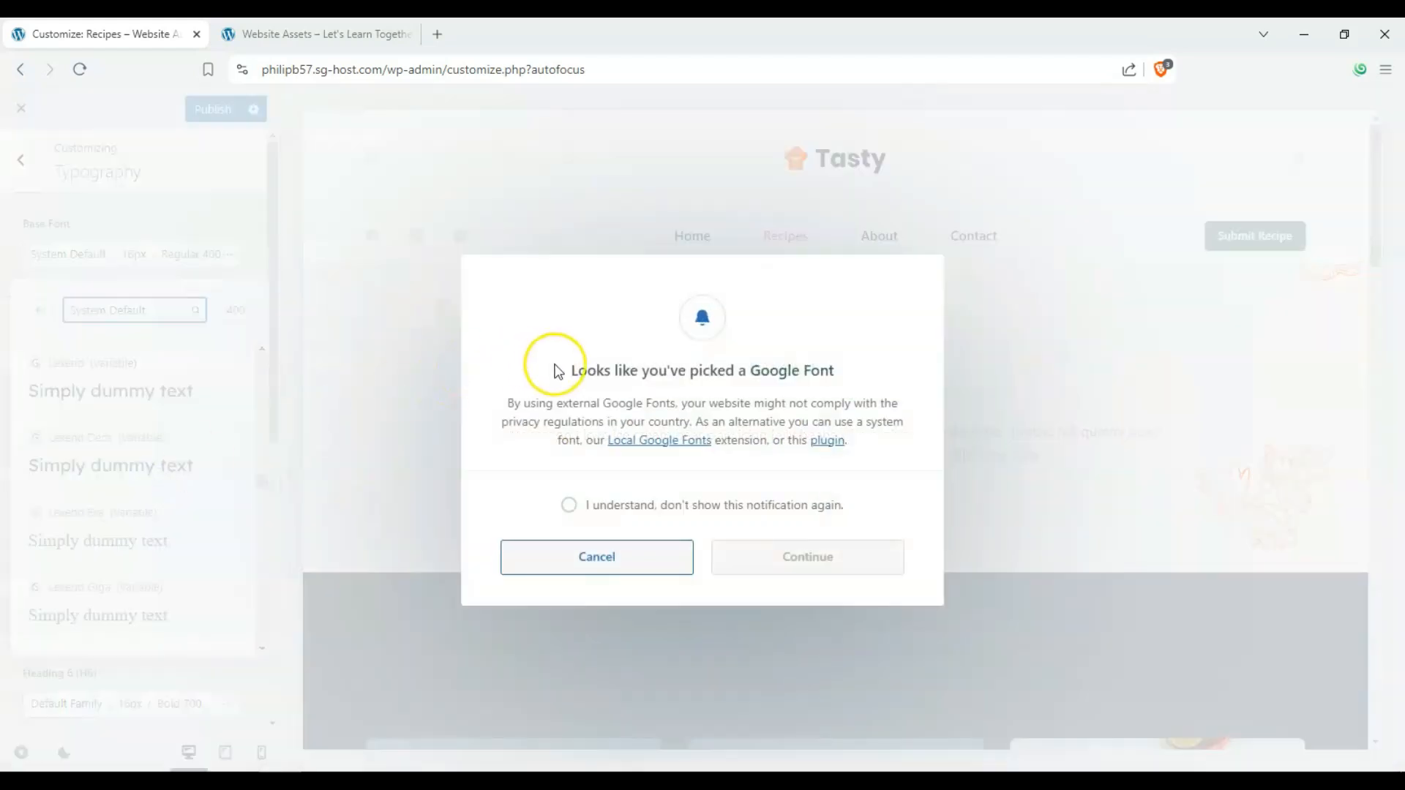
{"action": "left_click", "coordinate": [594, 518]}
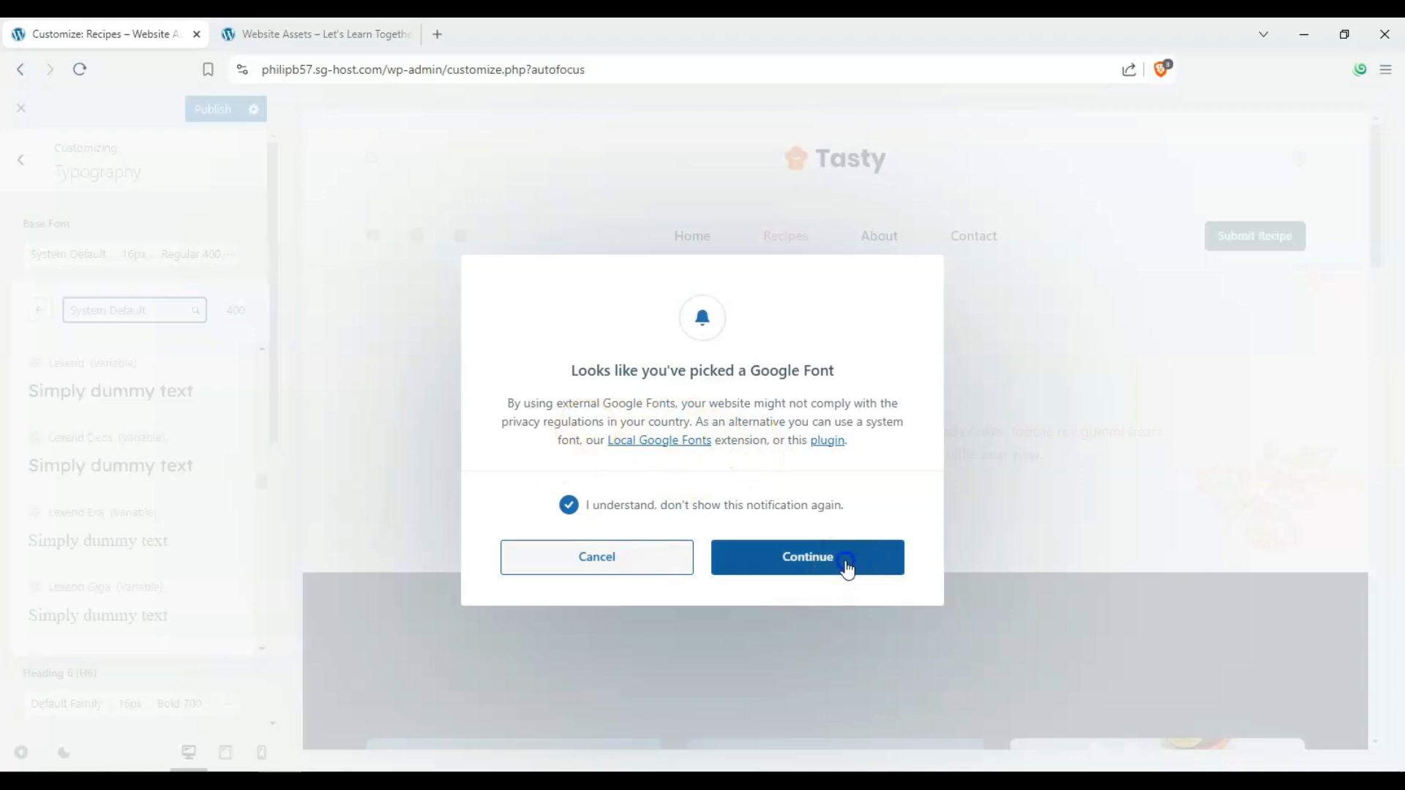
{"action": "left_click", "coordinate": [847, 569]}
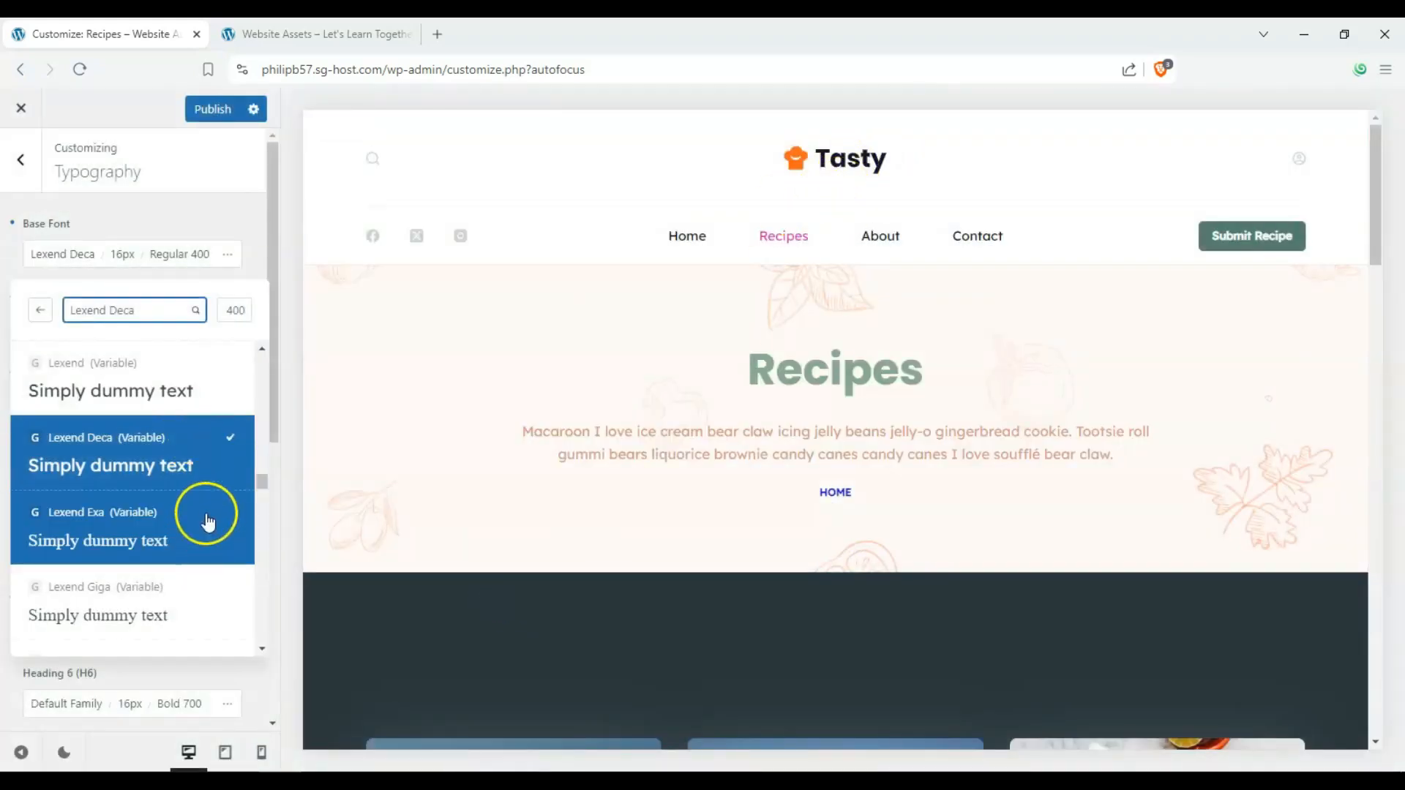
{"action": "scroll", "coordinate": [208, 521], "scroll_direction": "down", "scroll_amount": 3}
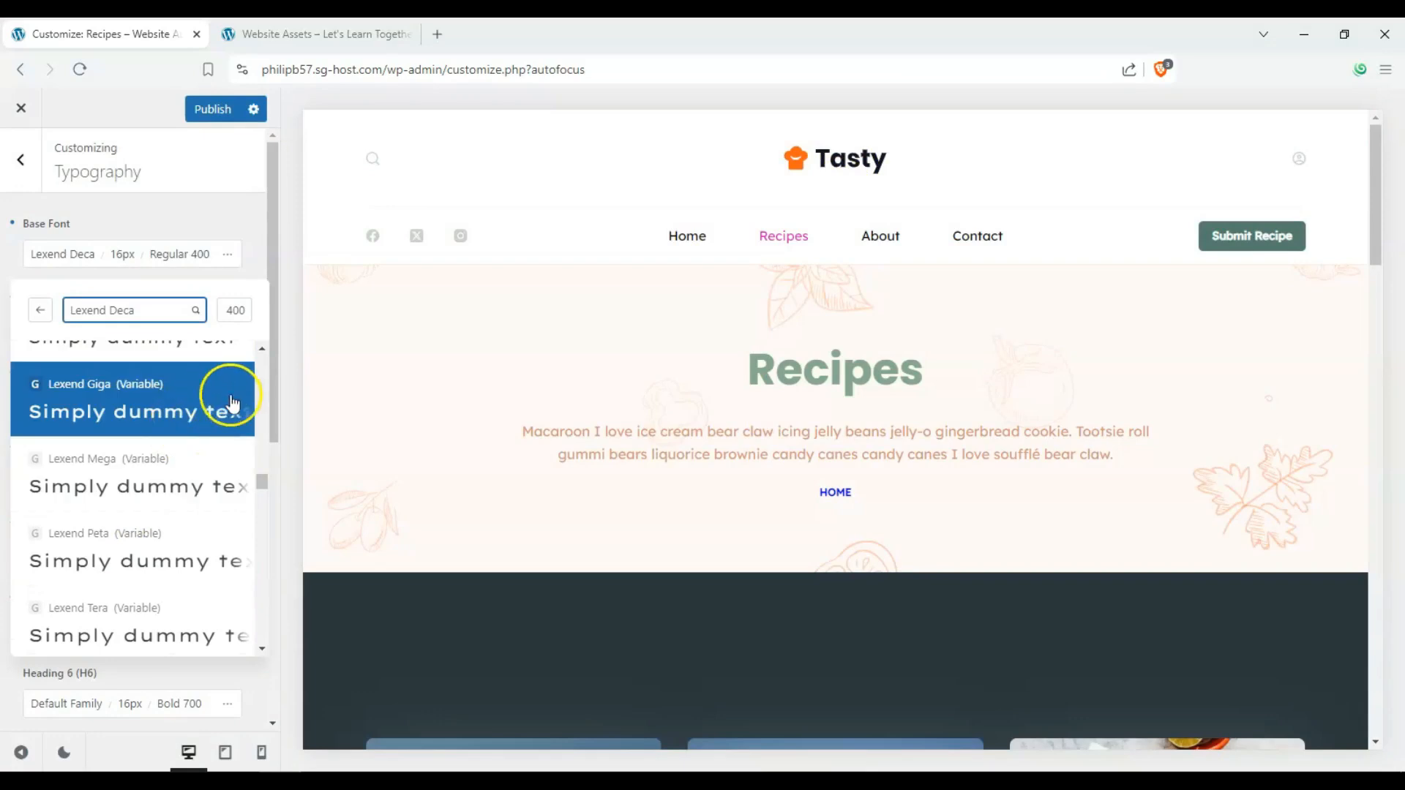
{"action": "scroll", "coordinate": [231, 403], "scroll_direction": "up", "scroll_amount": 5}
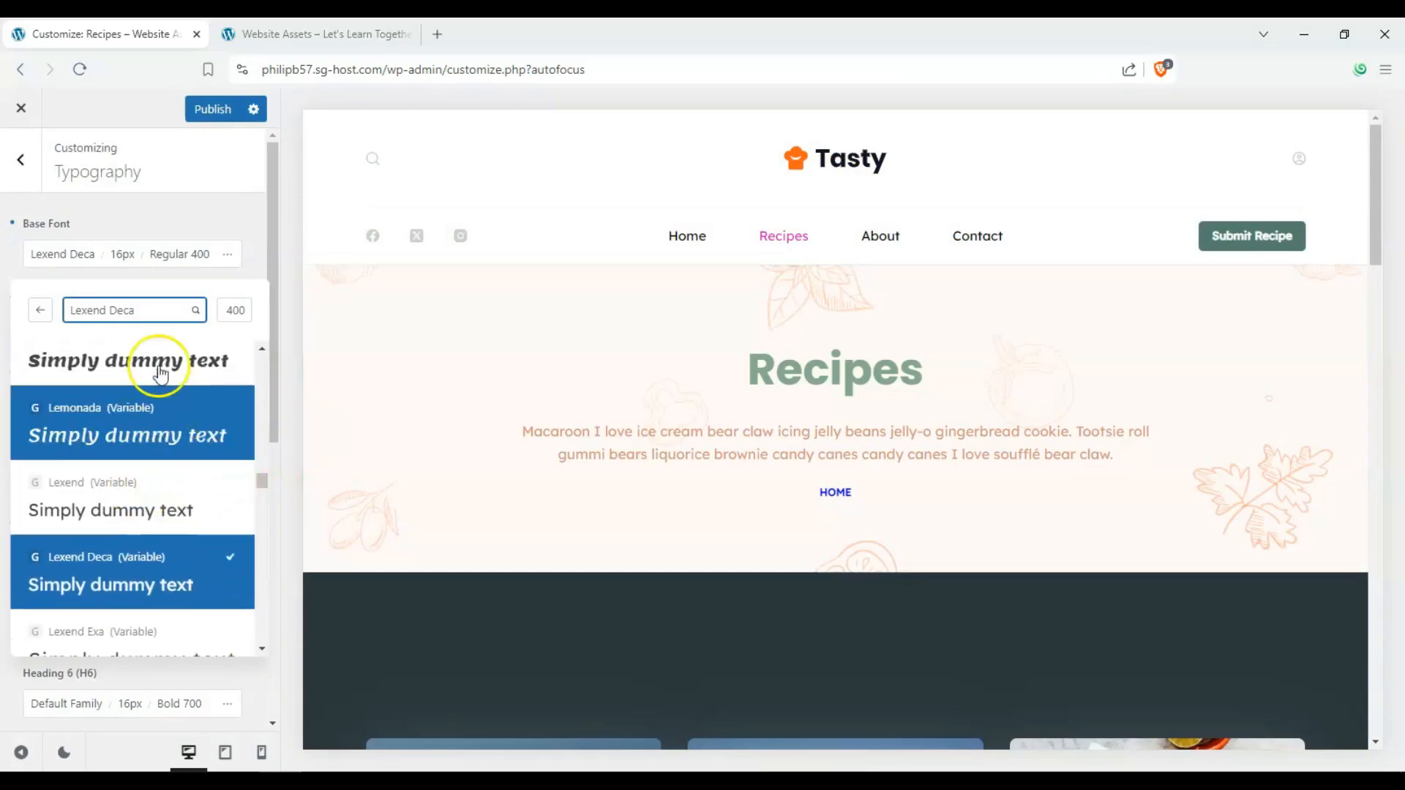
{"action": "key", "text": "Escape"}
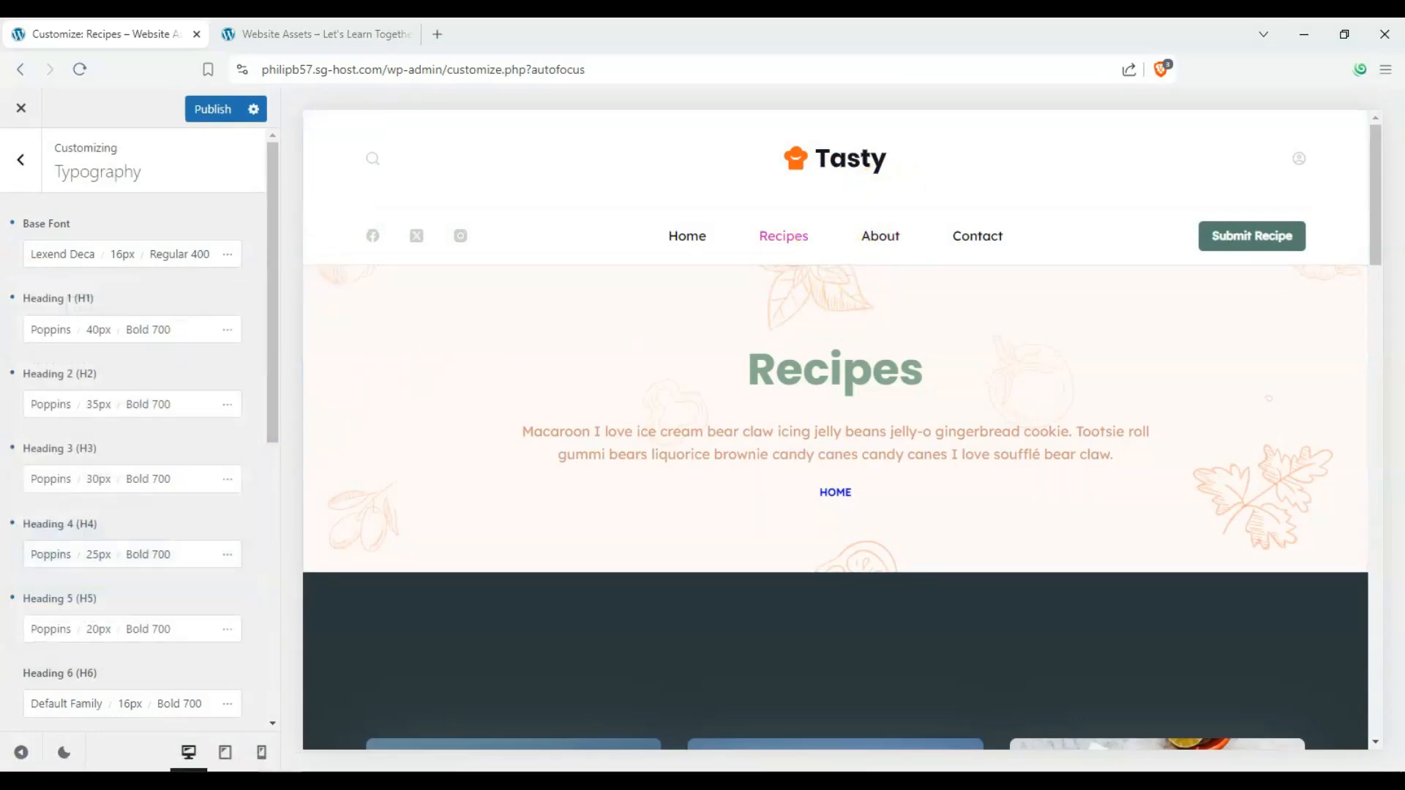
- Set the Heading 1 (H1) font to Georgia
{"action": "left_click", "coordinate": [41, 331]}
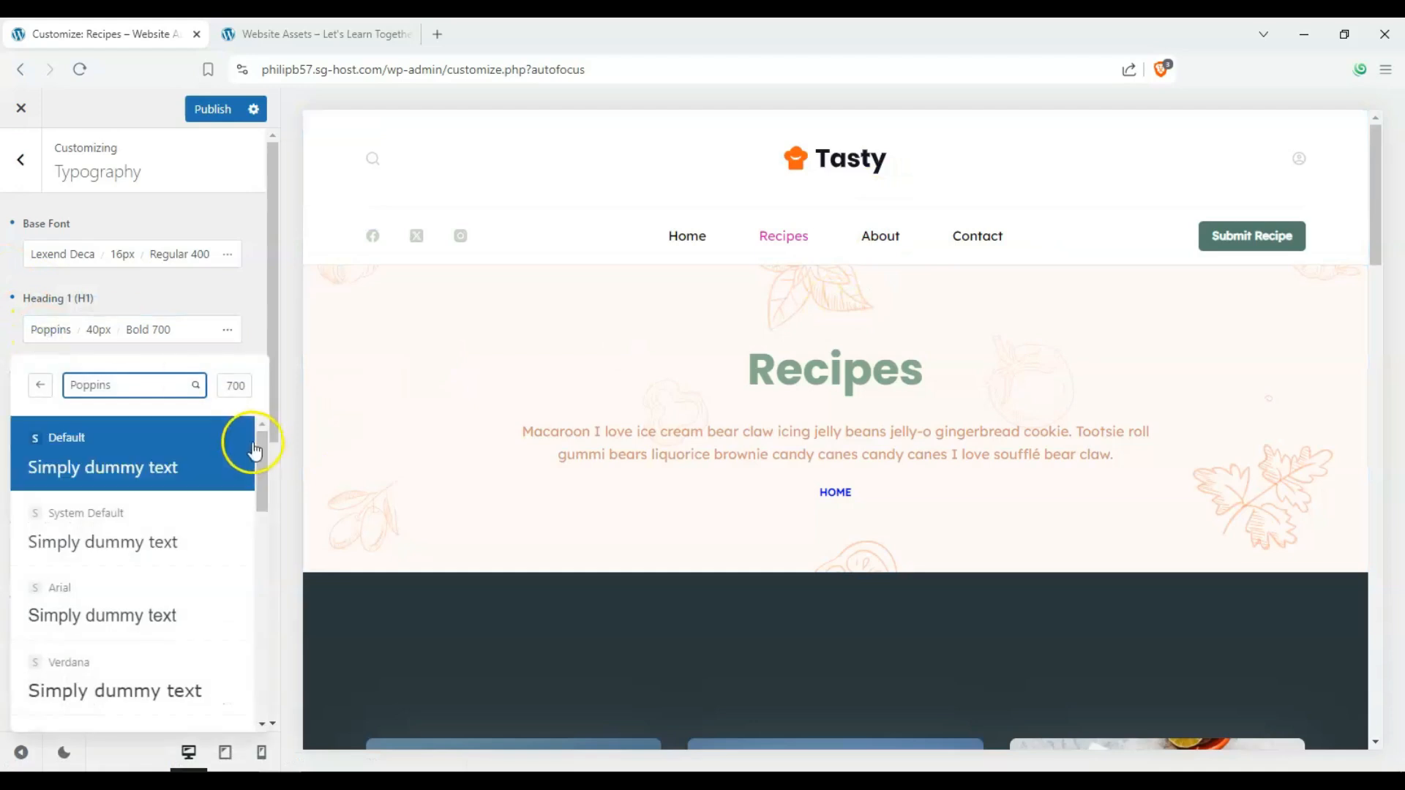
{"action": "left_click_drag", "start_coordinate": [261, 454], "coordinate": [245, 556]}
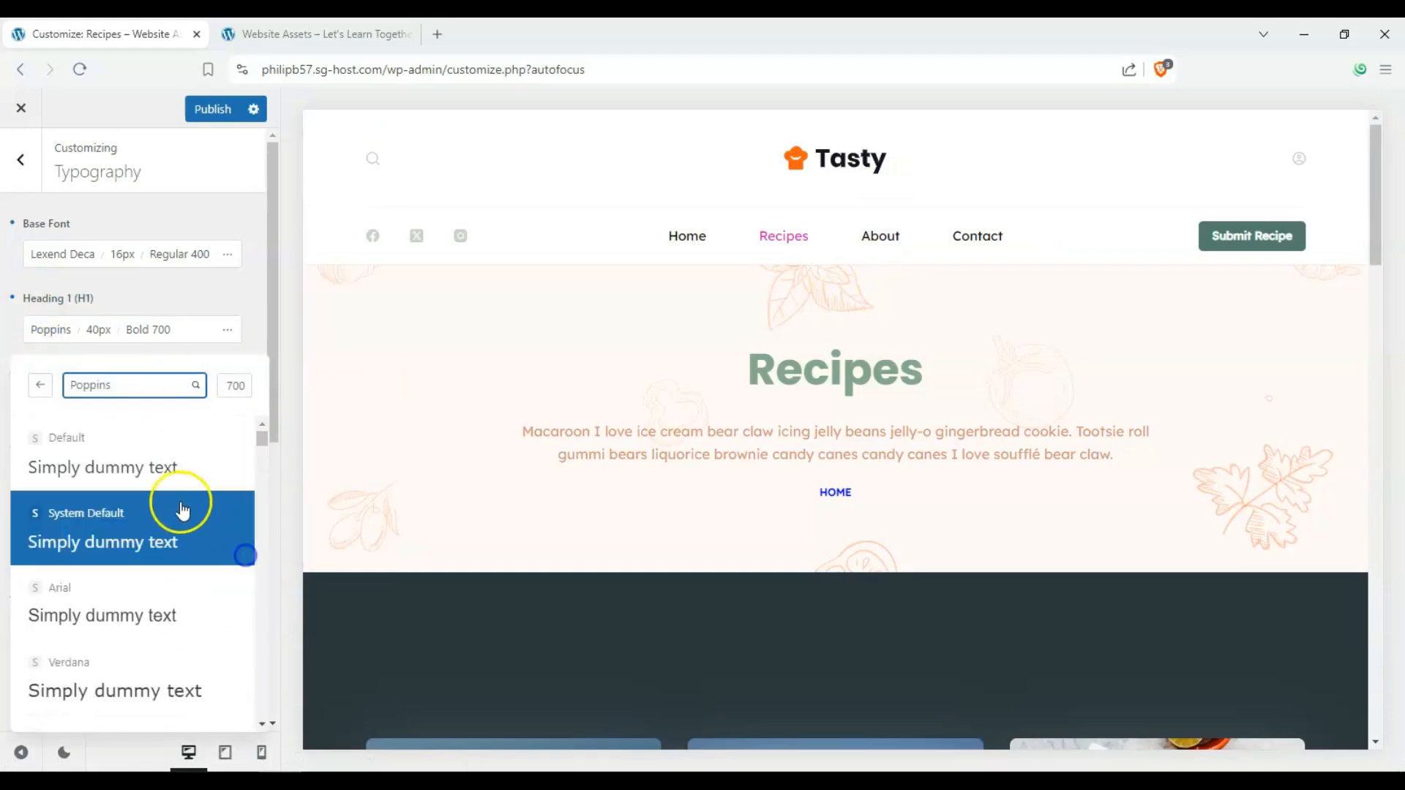
{"action": "scroll", "coordinate": [188, 476], "scroll_direction": "down", "scroll_amount": 5}
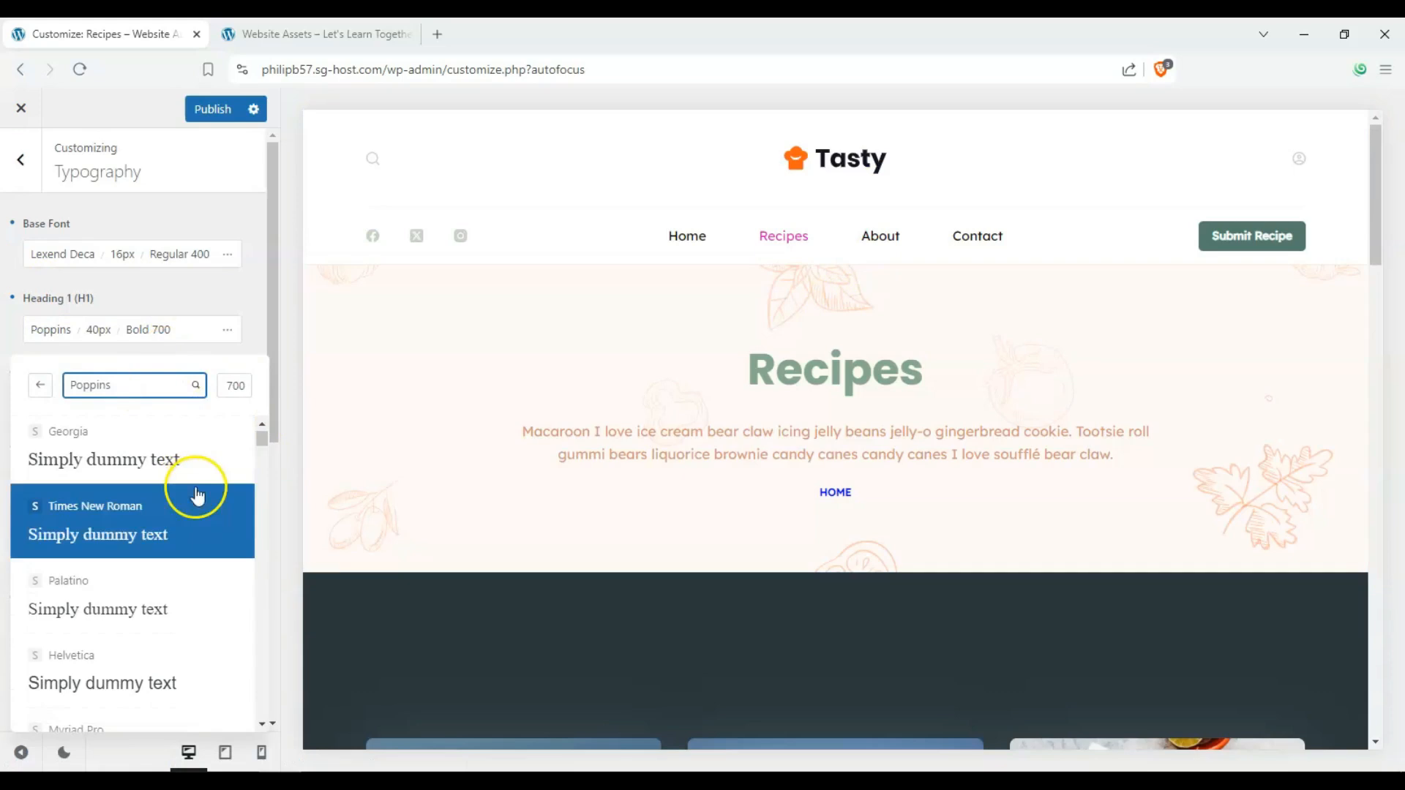
{"action": "scroll", "coordinate": [187, 503], "scroll_direction": "up", "scroll_amount": 1}
{"action": "left_click", "coordinate": [133, 490]}
{"action": "left_click", "coordinate": [386, 430]}
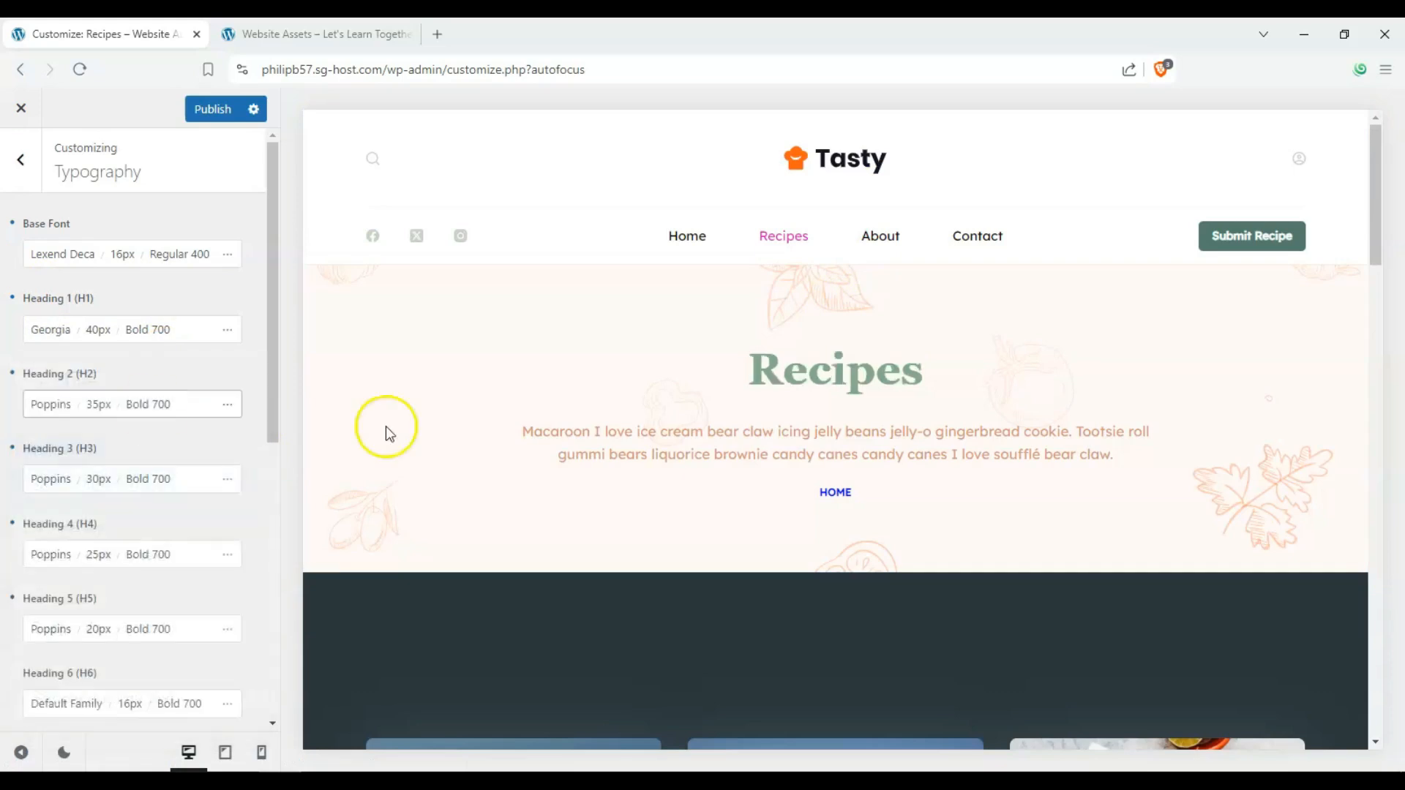
- Try the Quicksand font for the Buttons typography
{"action": "scroll", "coordinate": [103, 464], "scroll_direction": "down", "scroll_amount": 8}
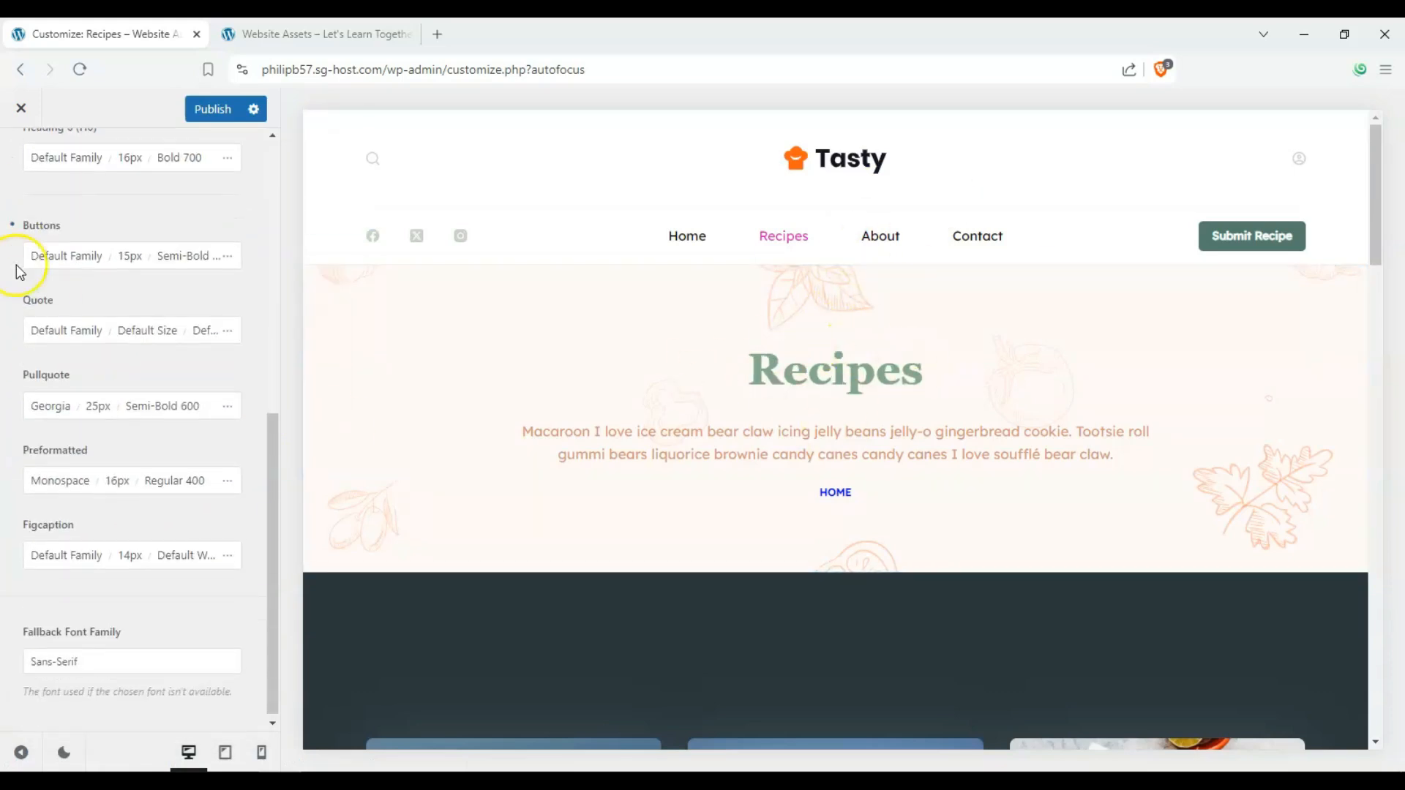
{"action": "left_click", "coordinate": [44, 252]}
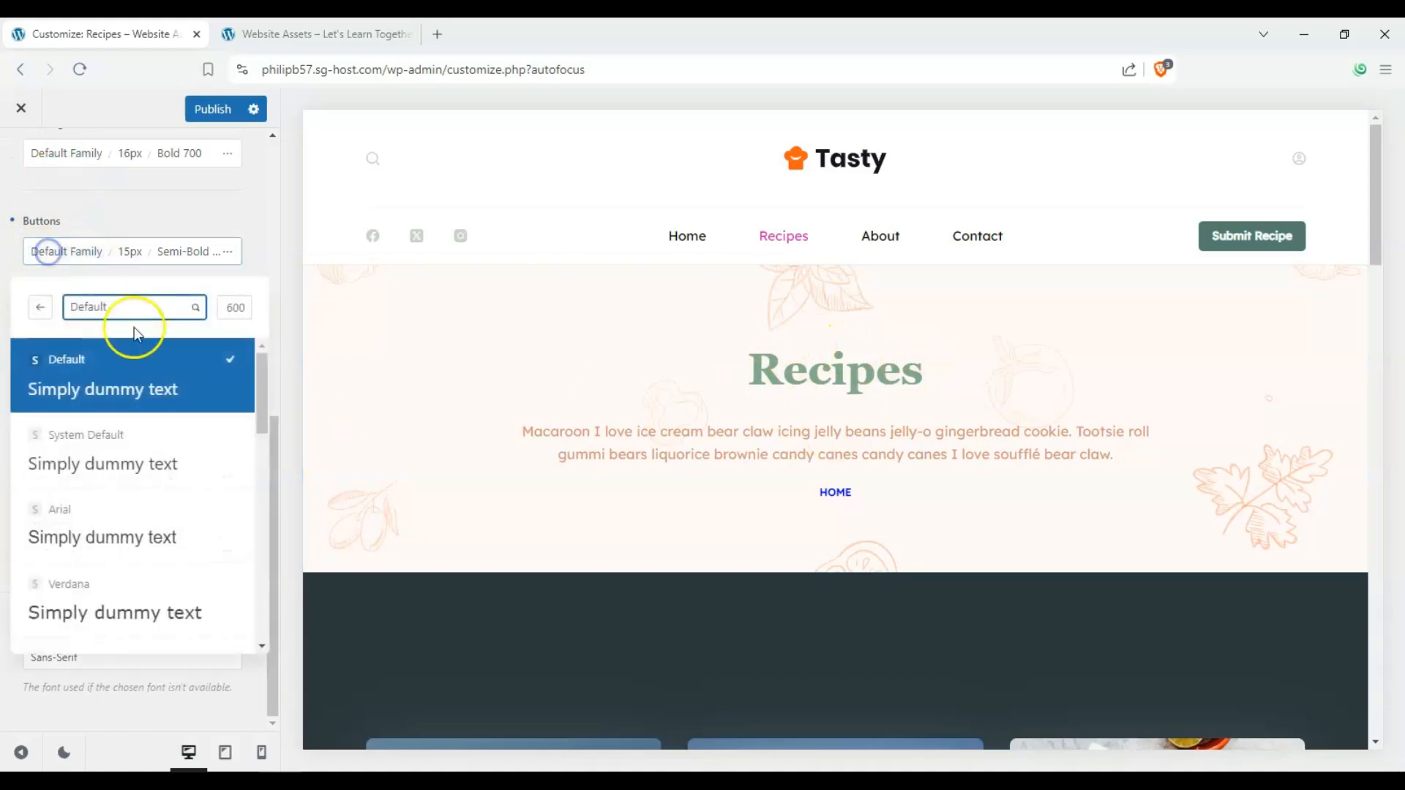
{"action": "left_click_drag", "start_coordinate": [261, 397], "coordinate": [267, 580]}
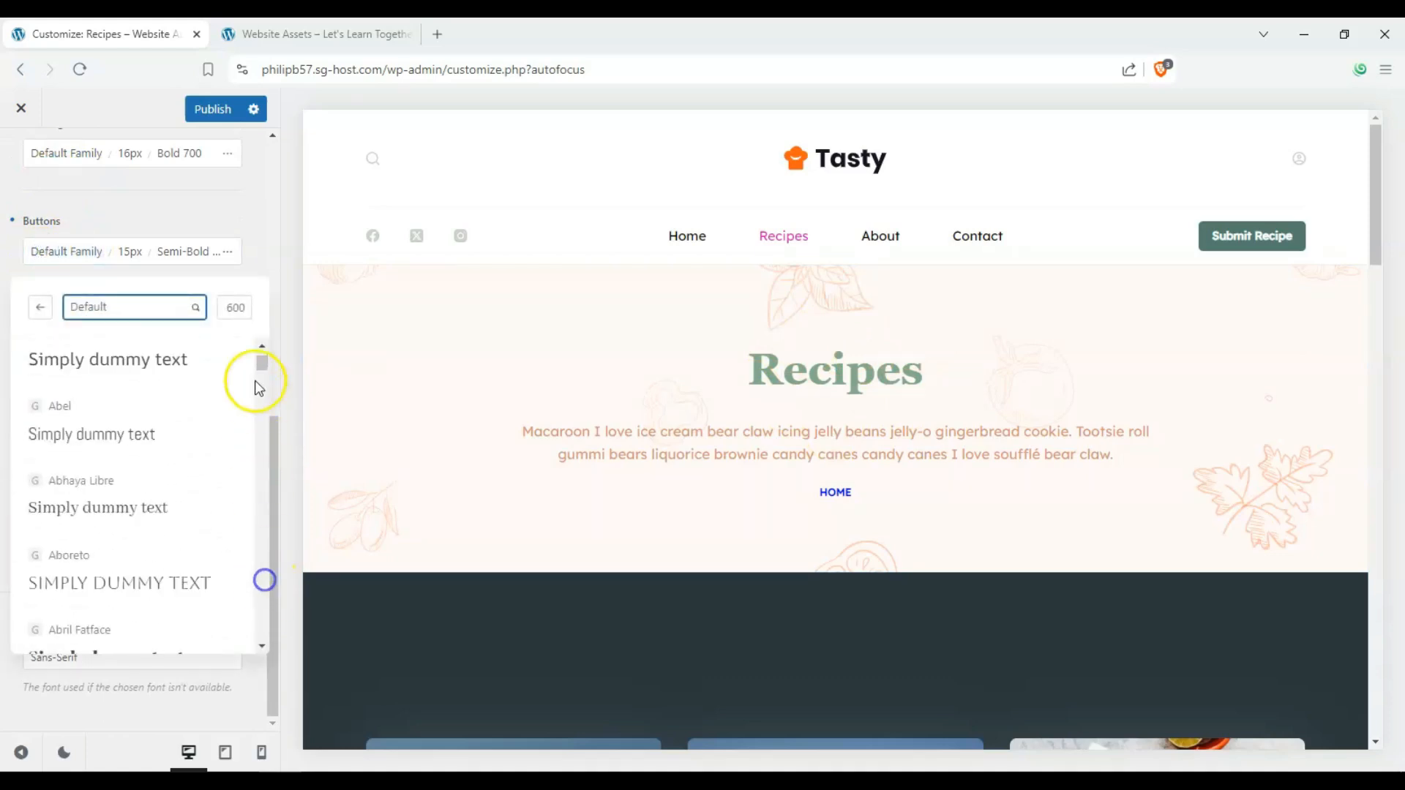
{"action": "mouse_move", "coordinate": [262, 367]}
{"action": "left_mouse_down"}
{"action": "mouse_move", "coordinate": [282, 560]}
{"action": "mouse_move", "coordinate": [270, 576]}
{"action": "left_mouse_up"}
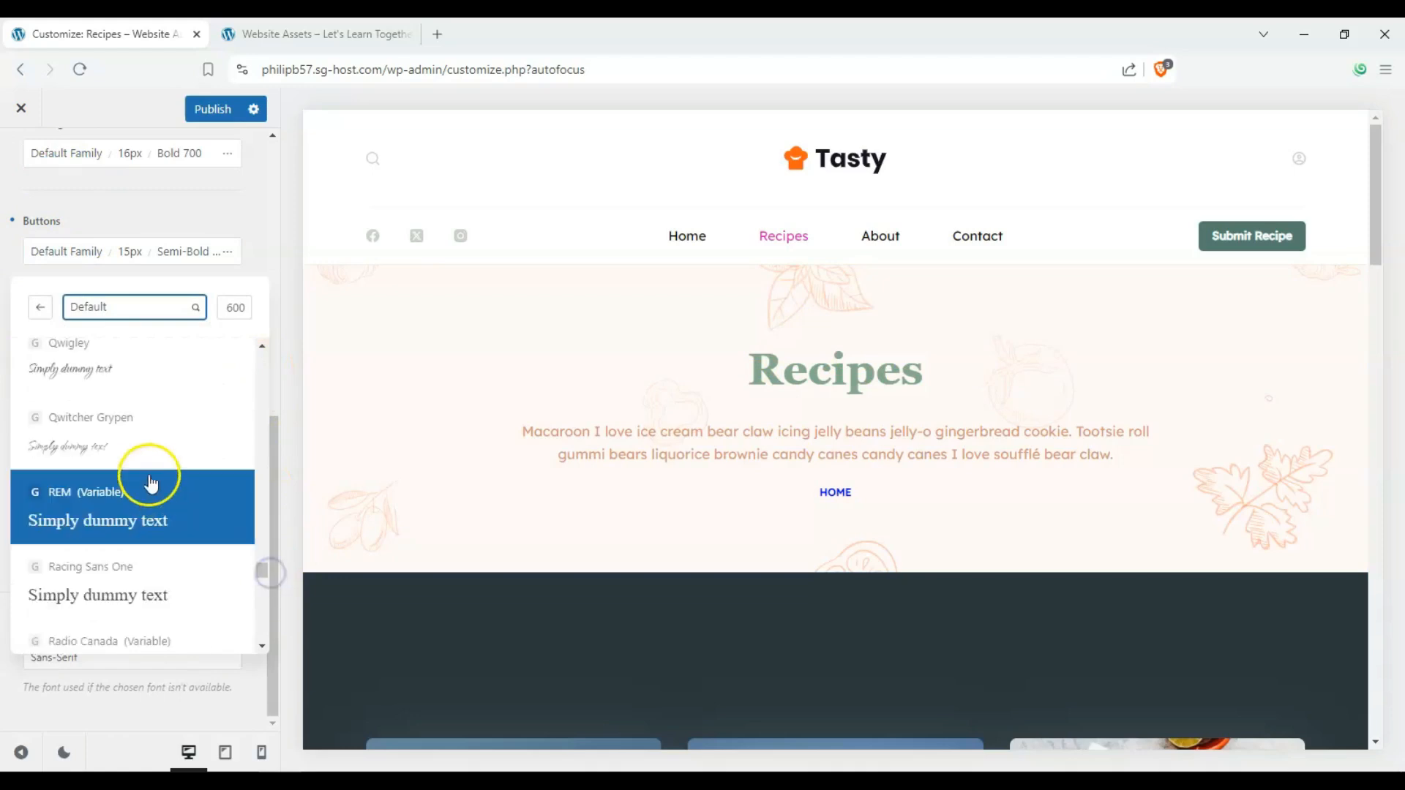
{"action": "scroll", "coordinate": [143, 432], "scroll_direction": "up", "scroll_amount": 2}
{"action": "scroll", "coordinate": [141, 441], "scroll_direction": "up", "scroll_amount": 2}
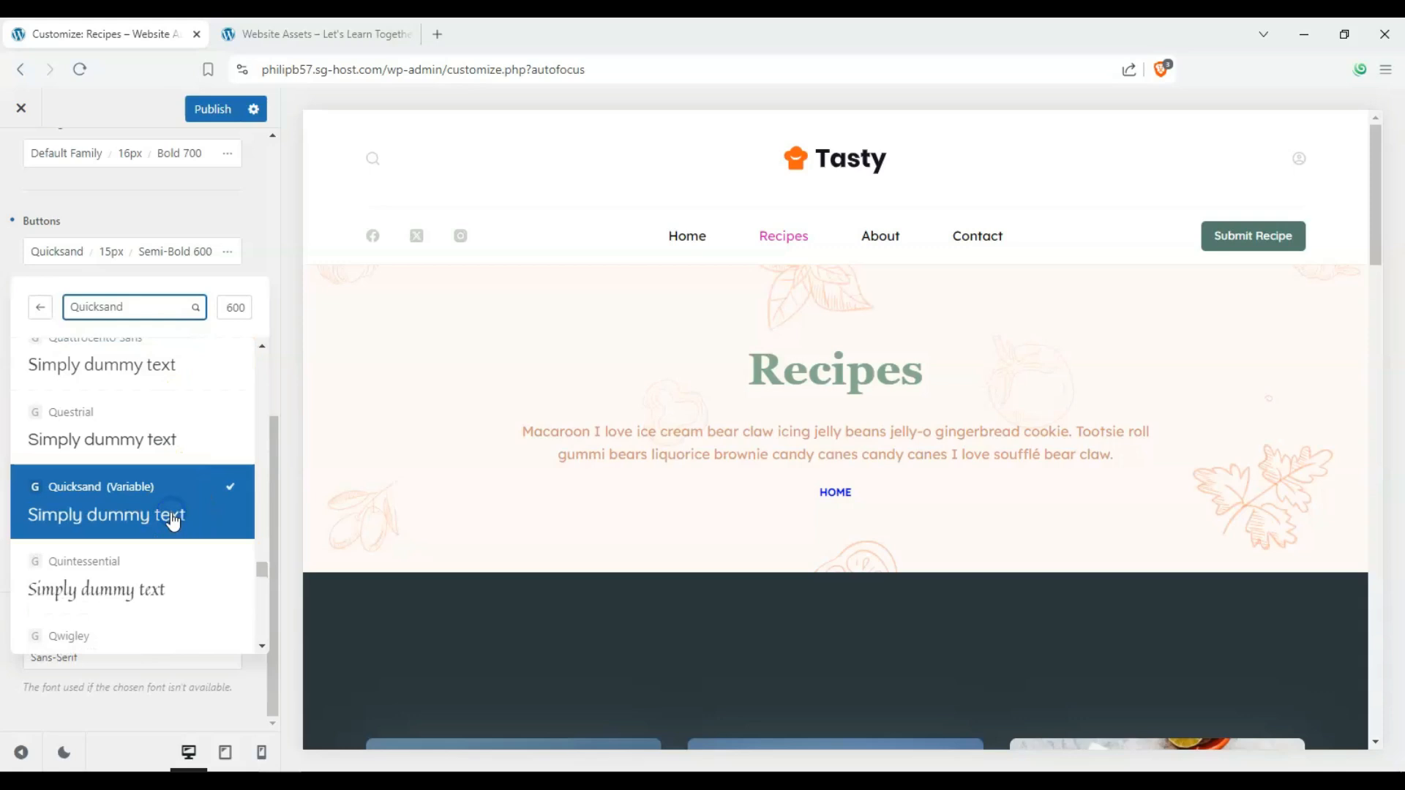
- Try the Qahiri and Puppies Play fonts for the Buttons typography
{"action": "scroll", "coordinate": [169, 512], "scroll_direction": "up", "scroll_amount": 5}
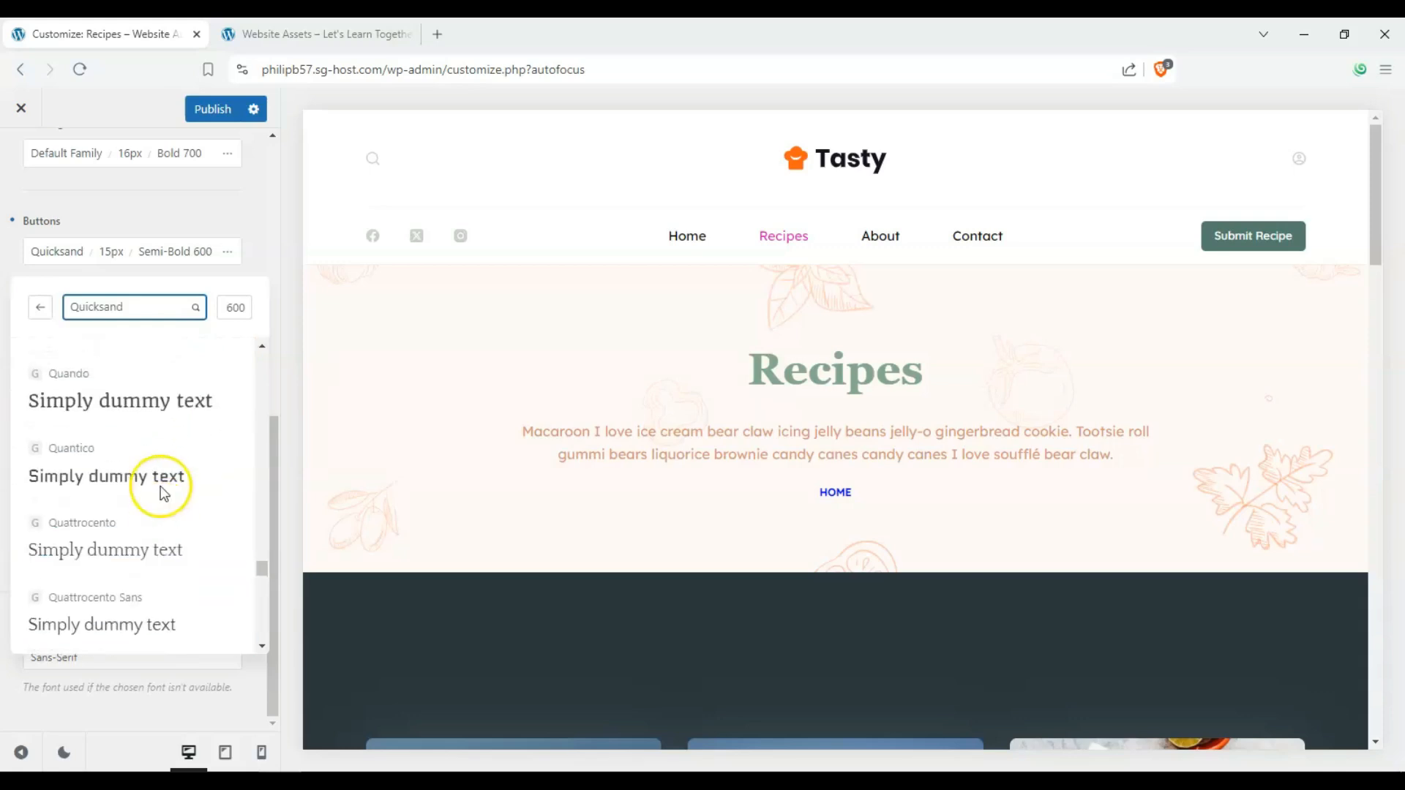
{"action": "left_click", "coordinate": [147, 509]}
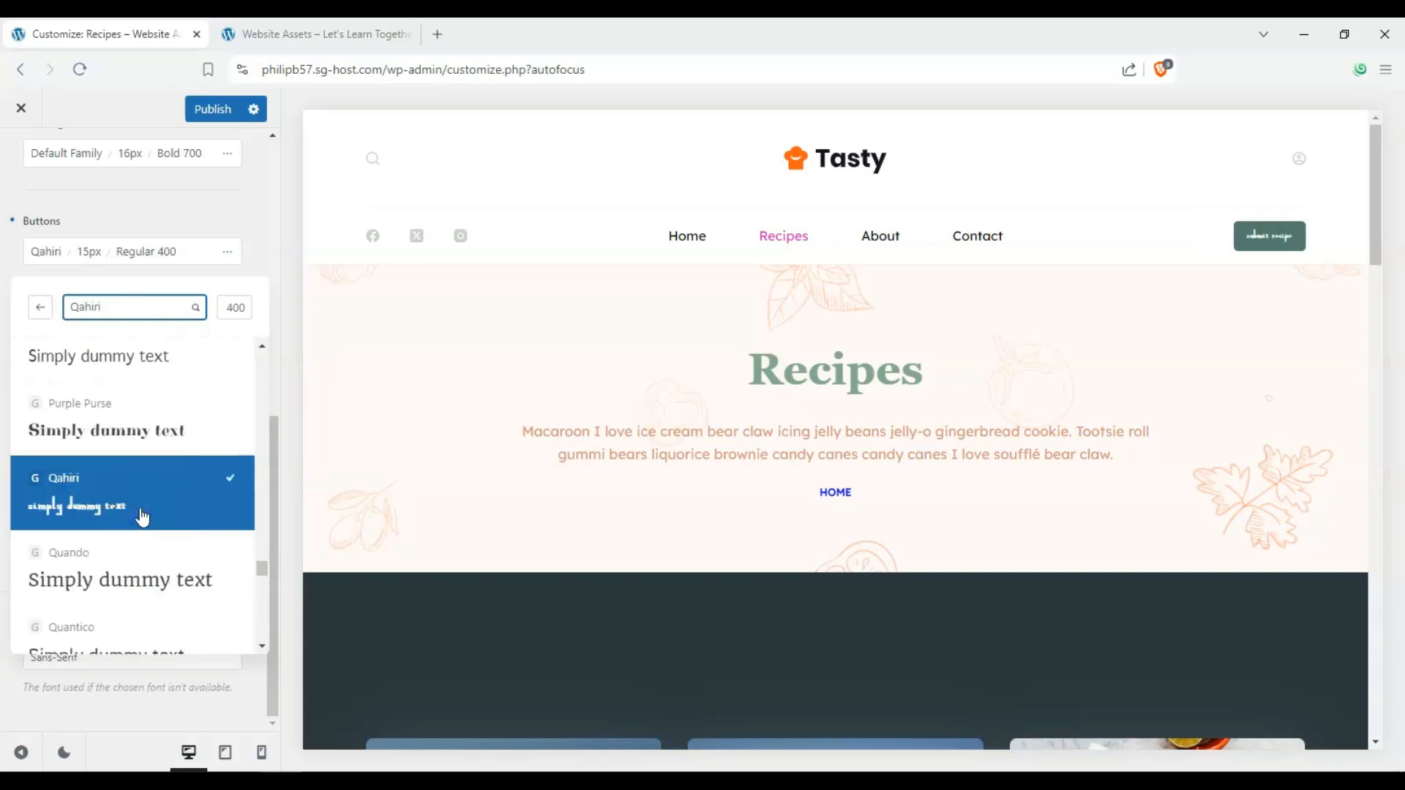
{"action": "scroll", "coordinate": [141, 517], "scroll_direction": "up", "scroll_amount": 2}
{"action": "left_click", "coordinate": [147, 408]}
- Set the Buttons font to Protest Riot and review the typography across the Recipes page
{"action": "scroll", "coordinate": [146, 432], "scroll_direction": "up", "scroll_amount": 4}
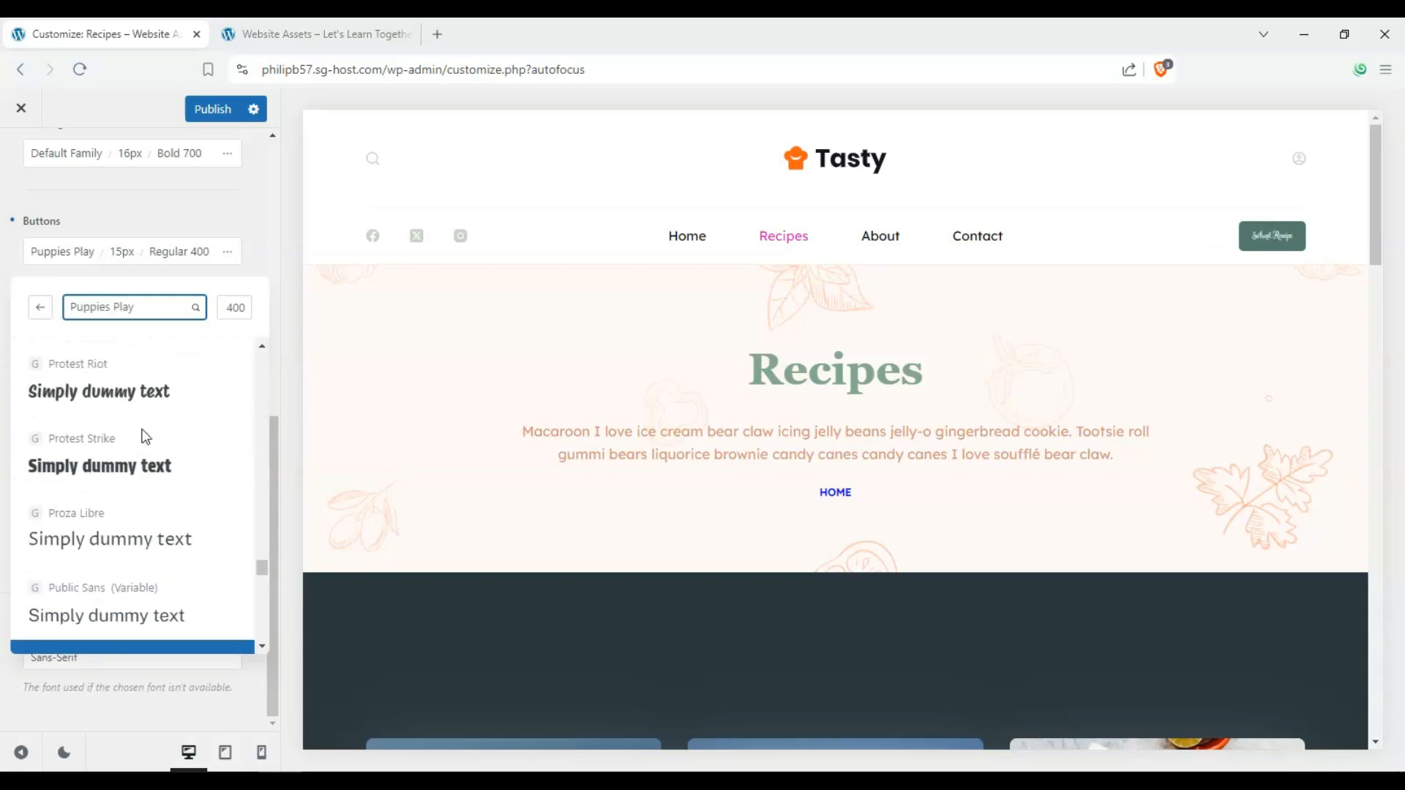
{"action": "scroll", "coordinate": [157, 483], "scroll_direction": "up", "scroll_amount": 1}
{"action": "left_click", "coordinate": [158, 490]}
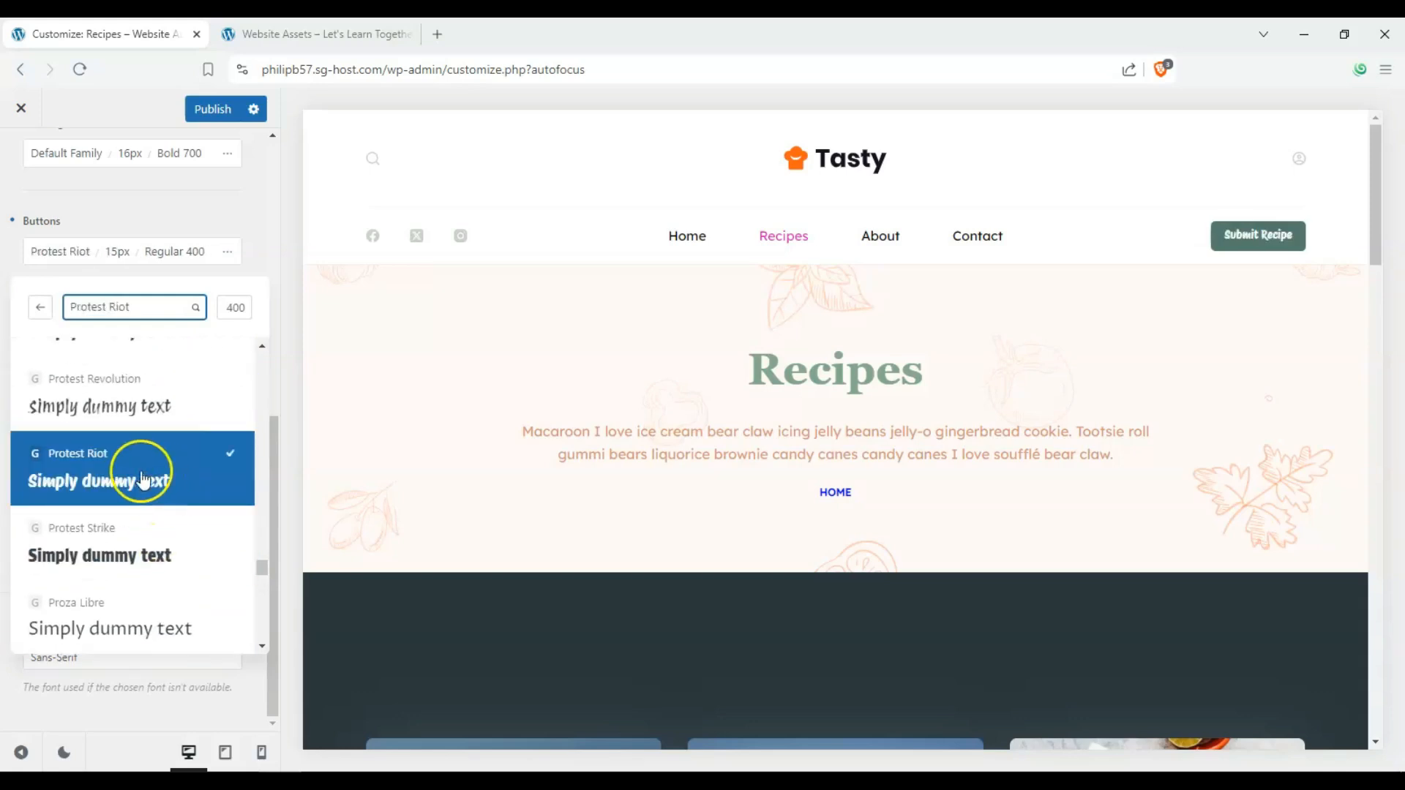
{"action": "left_click", "coordinate": [77, 467]}
{"action": "scroll", "coordinate": [1208, 264], "scroll_direction": "down", "scroll_amount": 10}
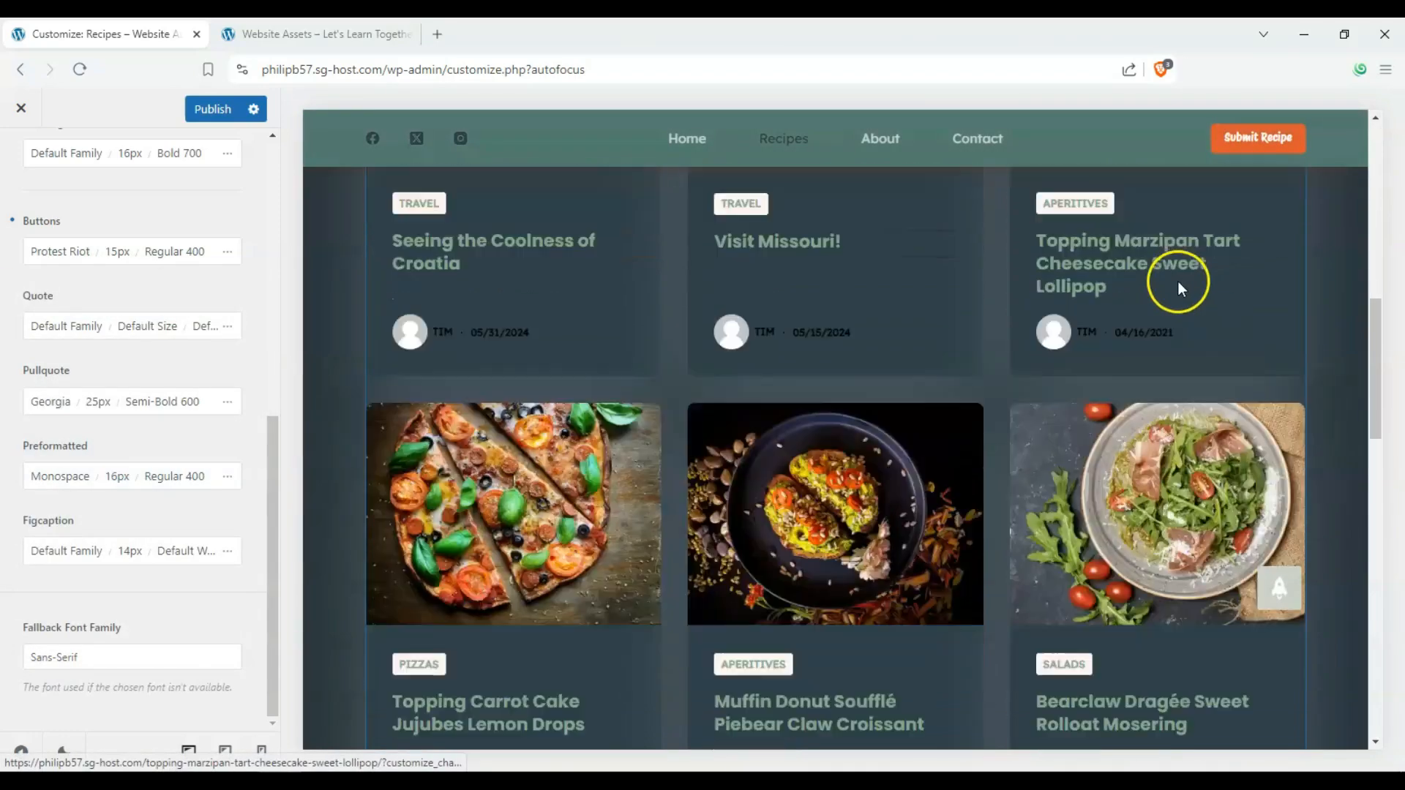
{"action": "scroll", "coordinate": [1164, 289], "scroll_direction": "up", "scroll_amount": 10}
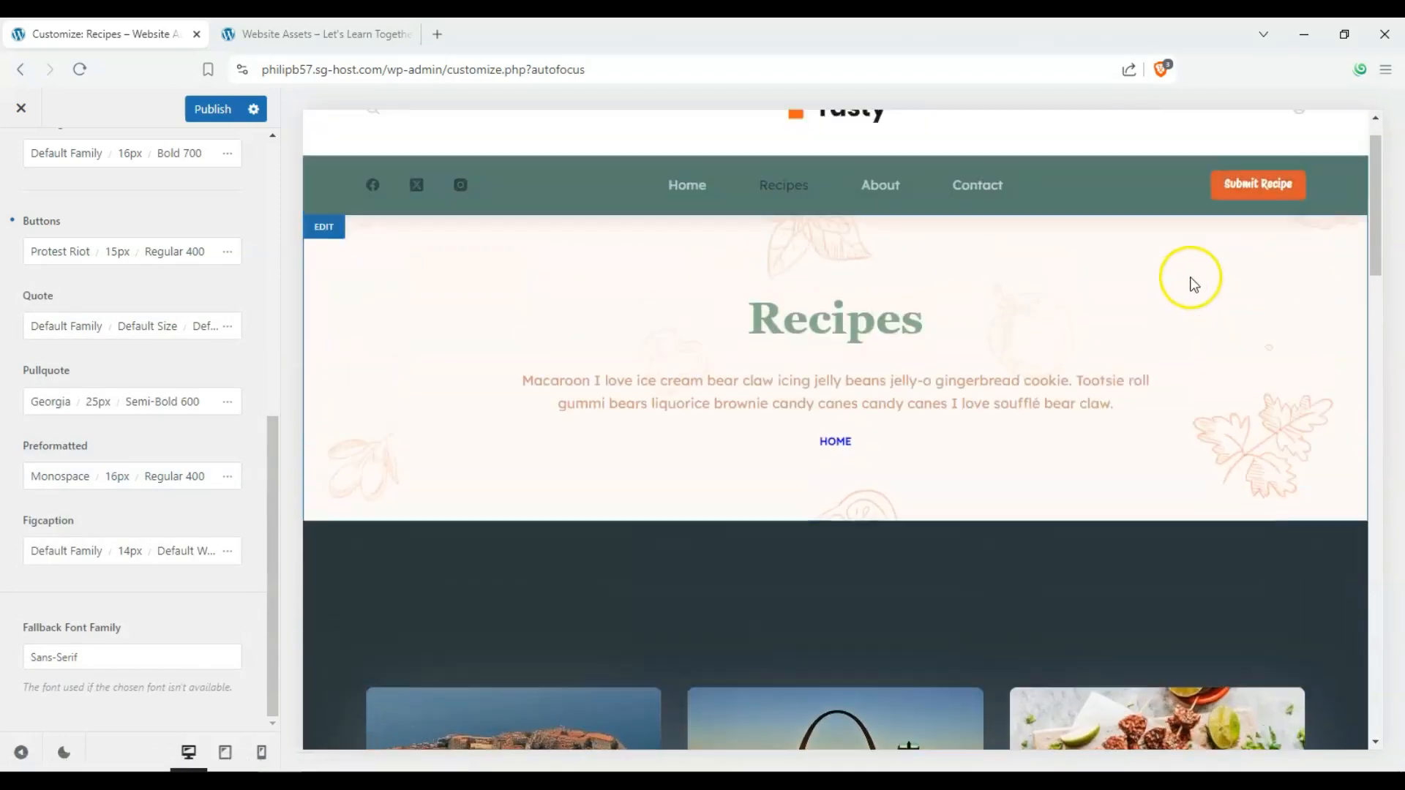
{"action": "scroll", "coordinate": [135, 502], "scroll_direction": "up", "scroll_amount": 3}
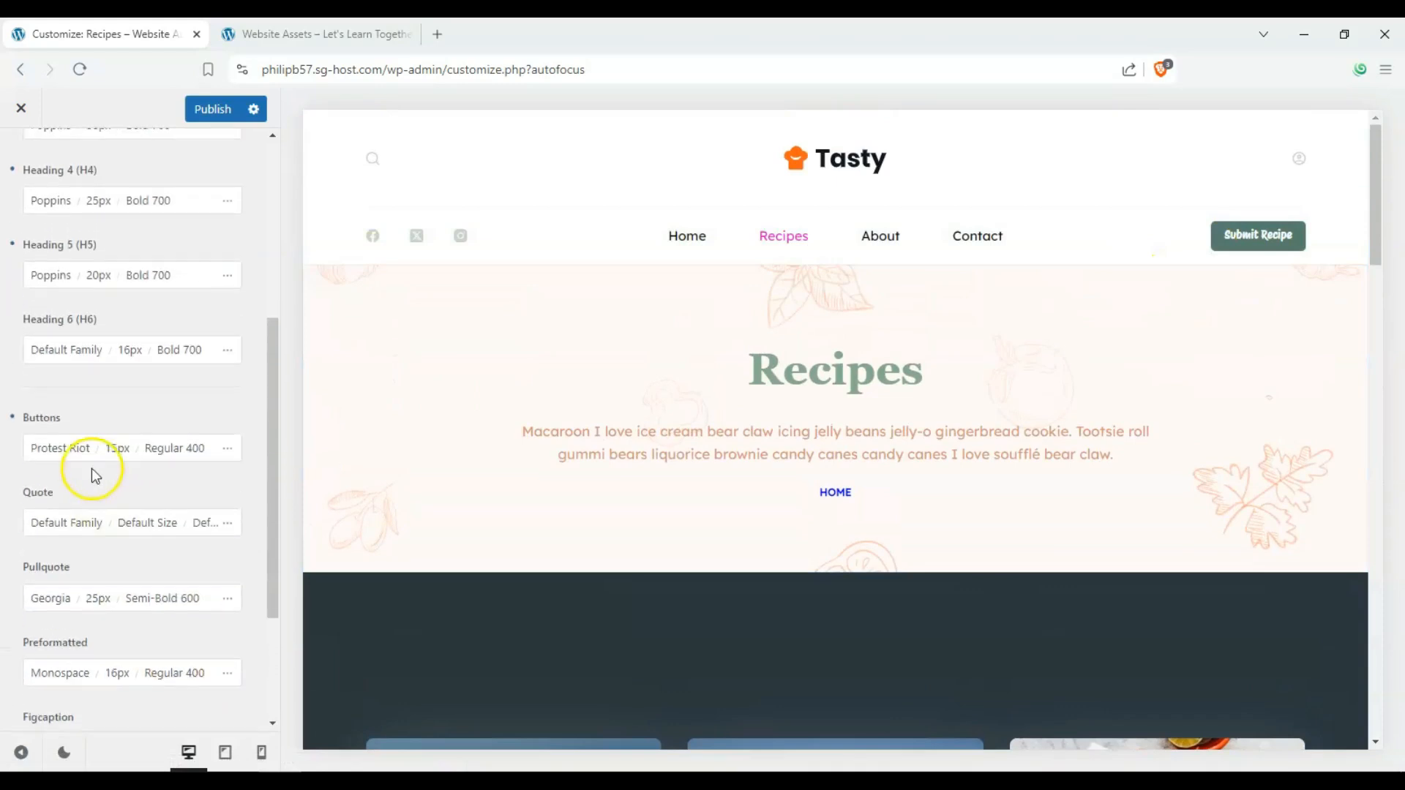
{"action": "scroll", "coordinate": [81, 450], "scroll_direction": "down", "scroll_amount": 3}
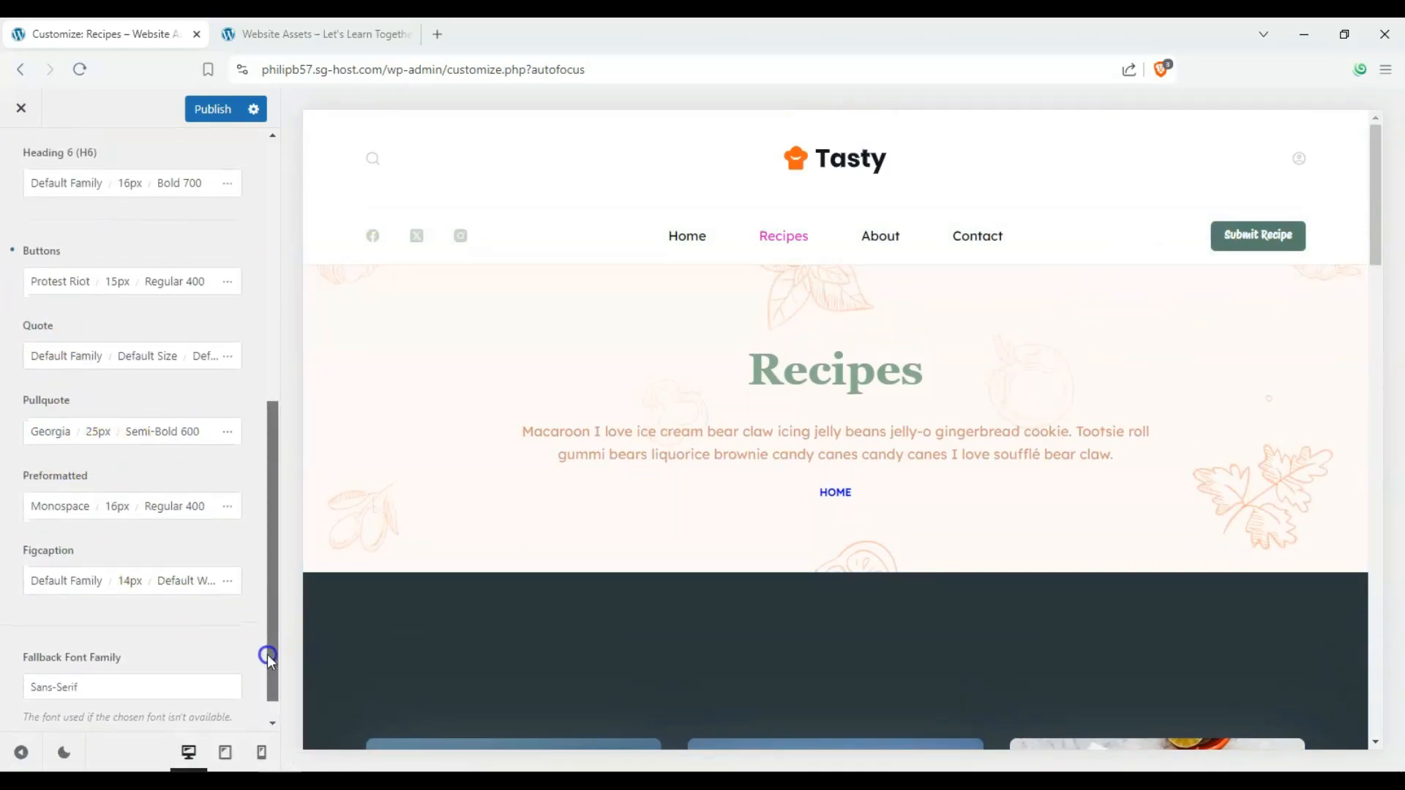
{"action": "left_click_drag", "start_coordinate": [188, 687], "coordinate": [34, 658]}
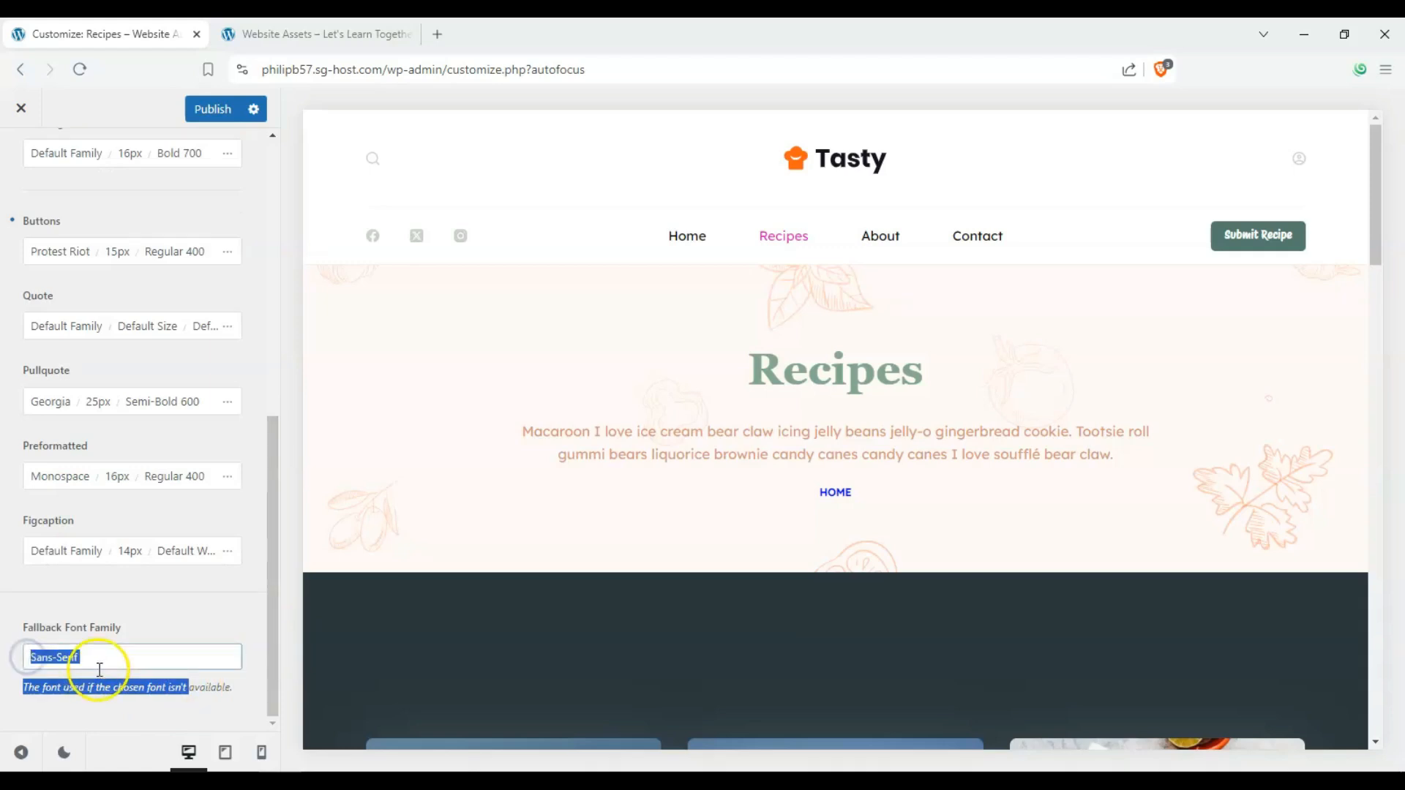
{"action": "left_click", "coordinate": [153, 686]}
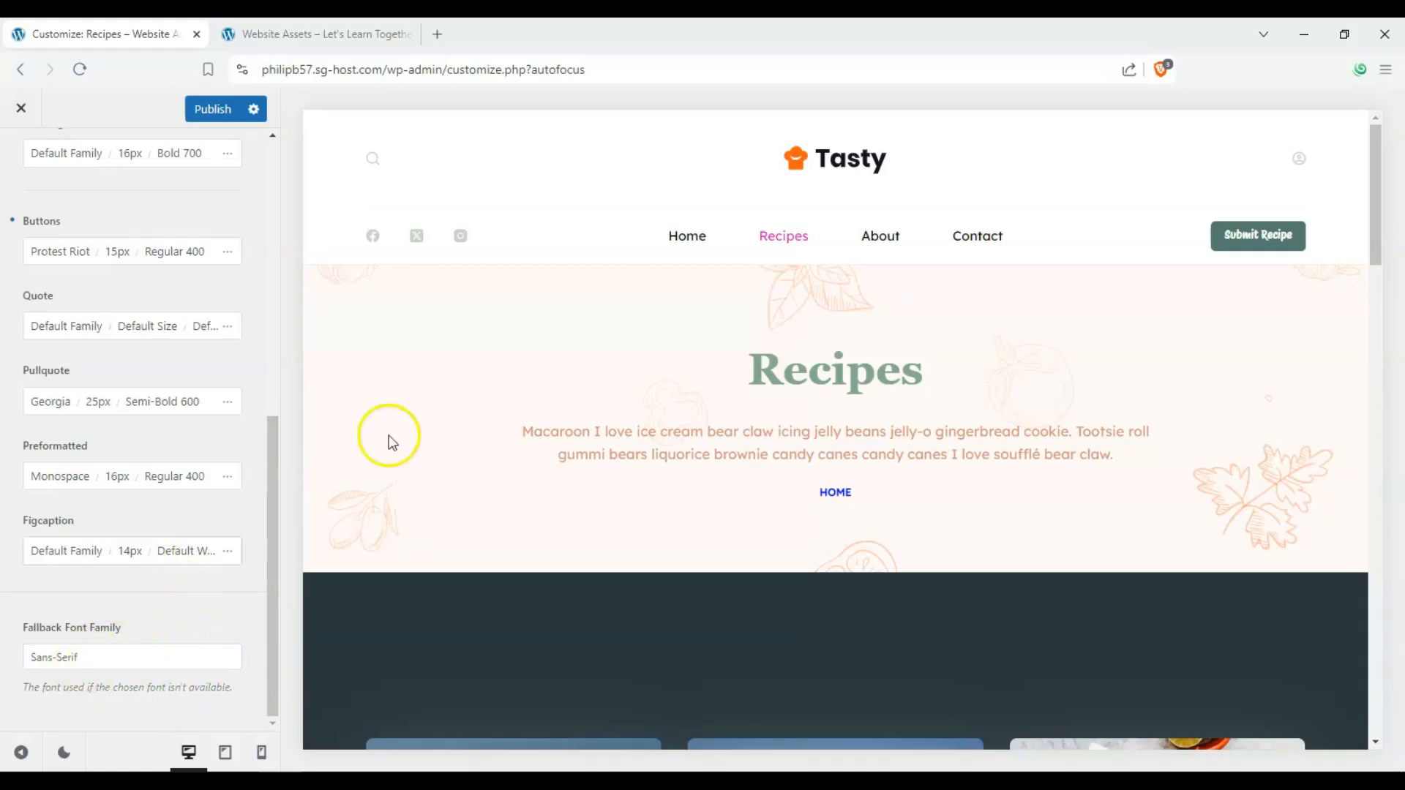
- Set the Base Font's text transform to uppercase and return to the main customizer options
{"action": "scroll", "coordinate": [210, 238], "scroll_direction": "up", "scroll_amount": 8}
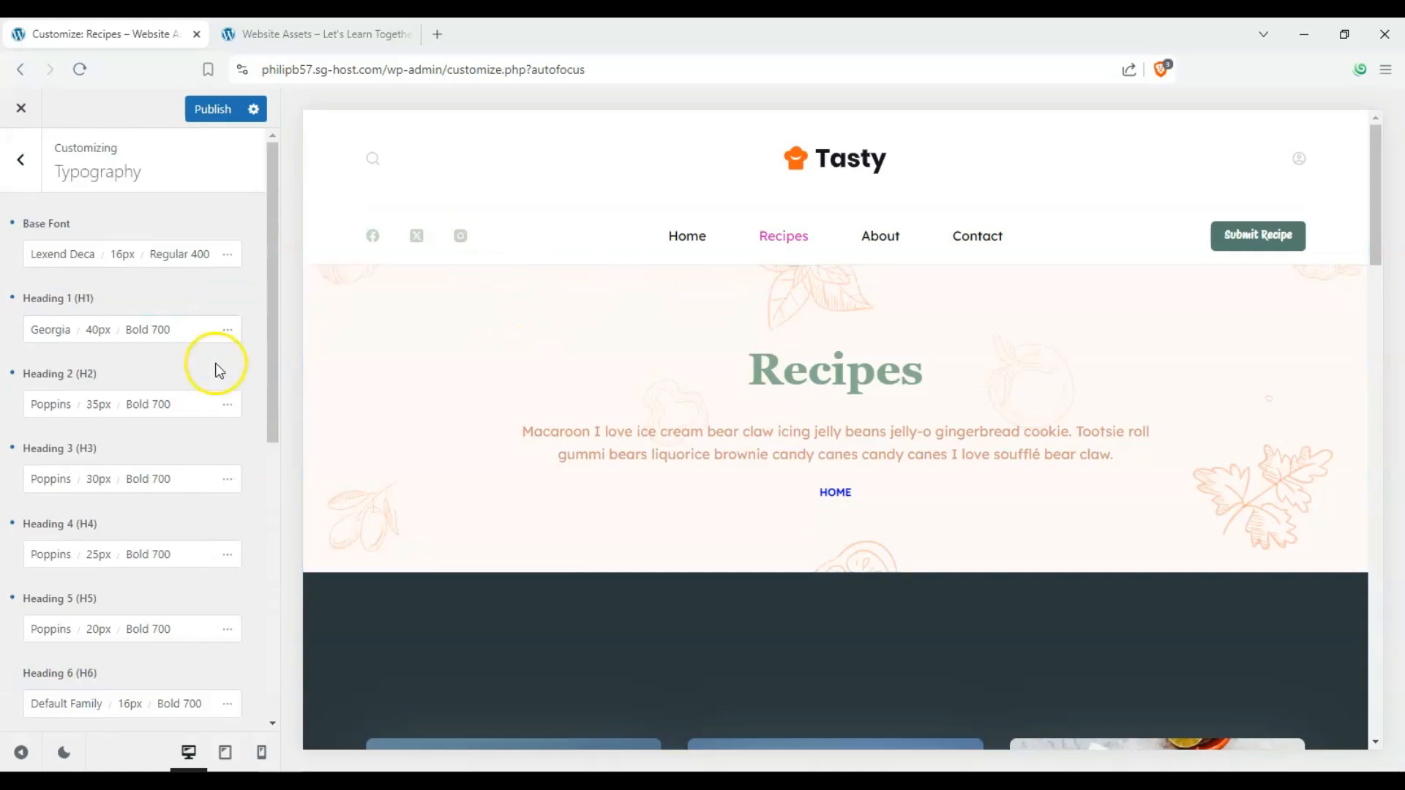
{"action": "left_click", "coordinate": [183, 254]}
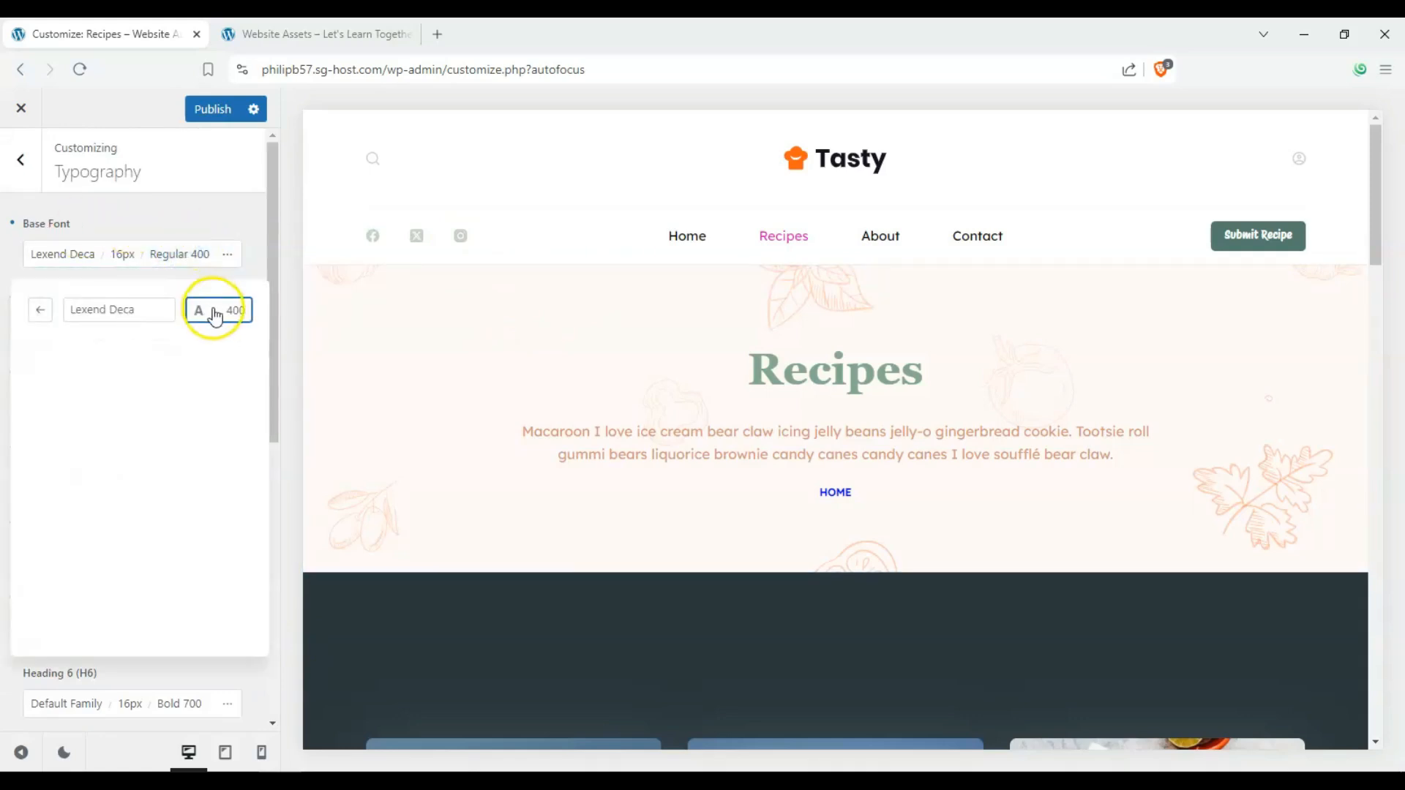
{"action": "left_click", "coordinate": [157, 213]}
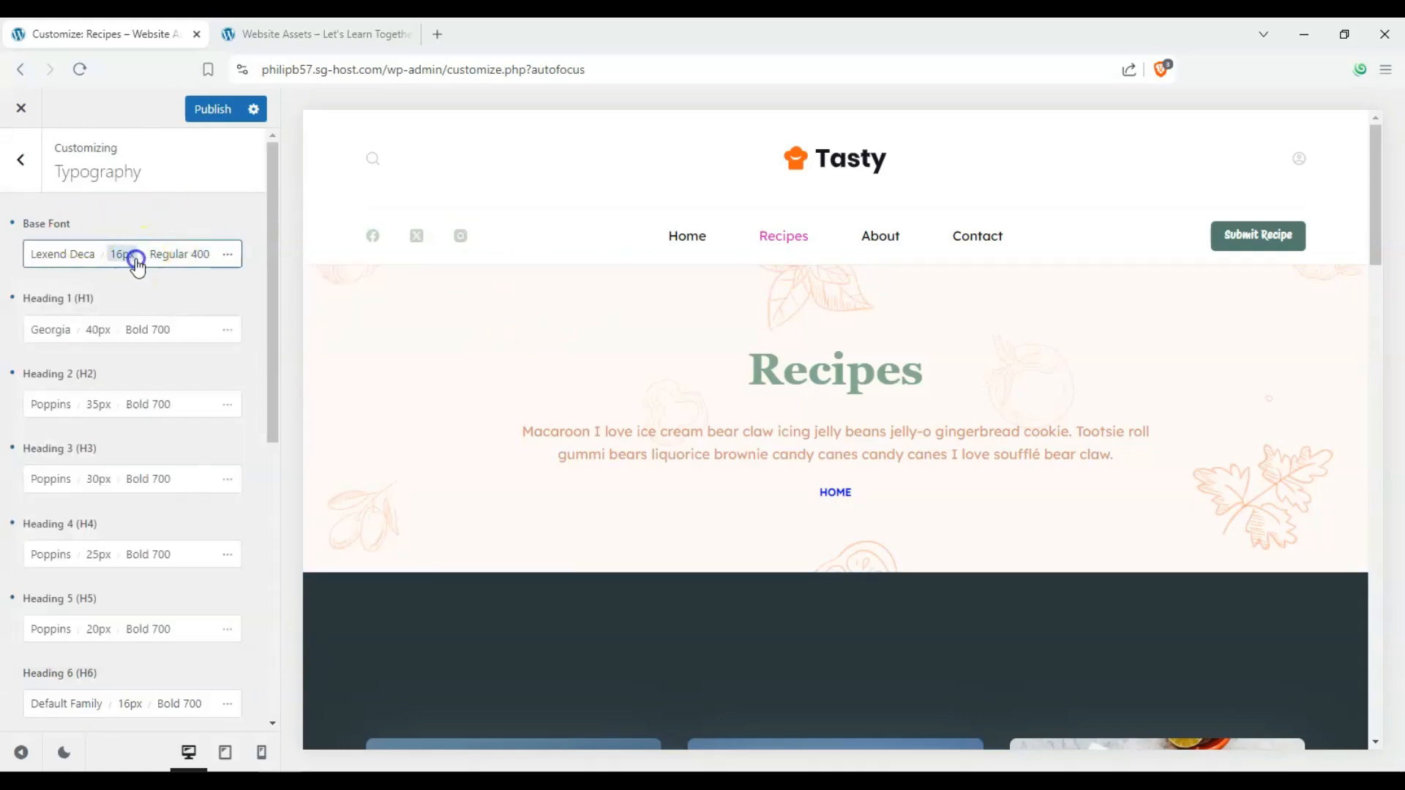
{"action": "left_click", "coordinate": [136, 260]}
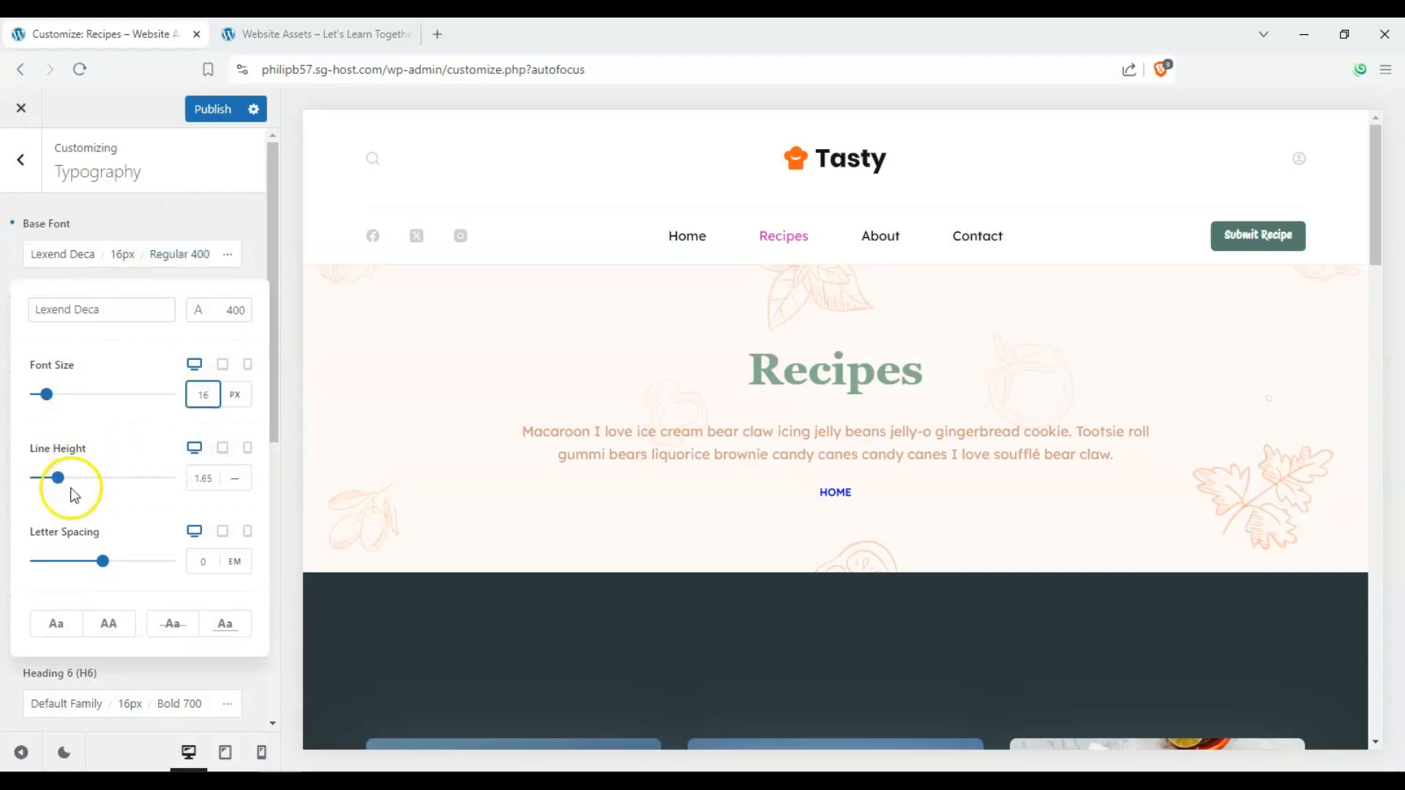
{"action": "left_click", "coordinate": [122, 635]}
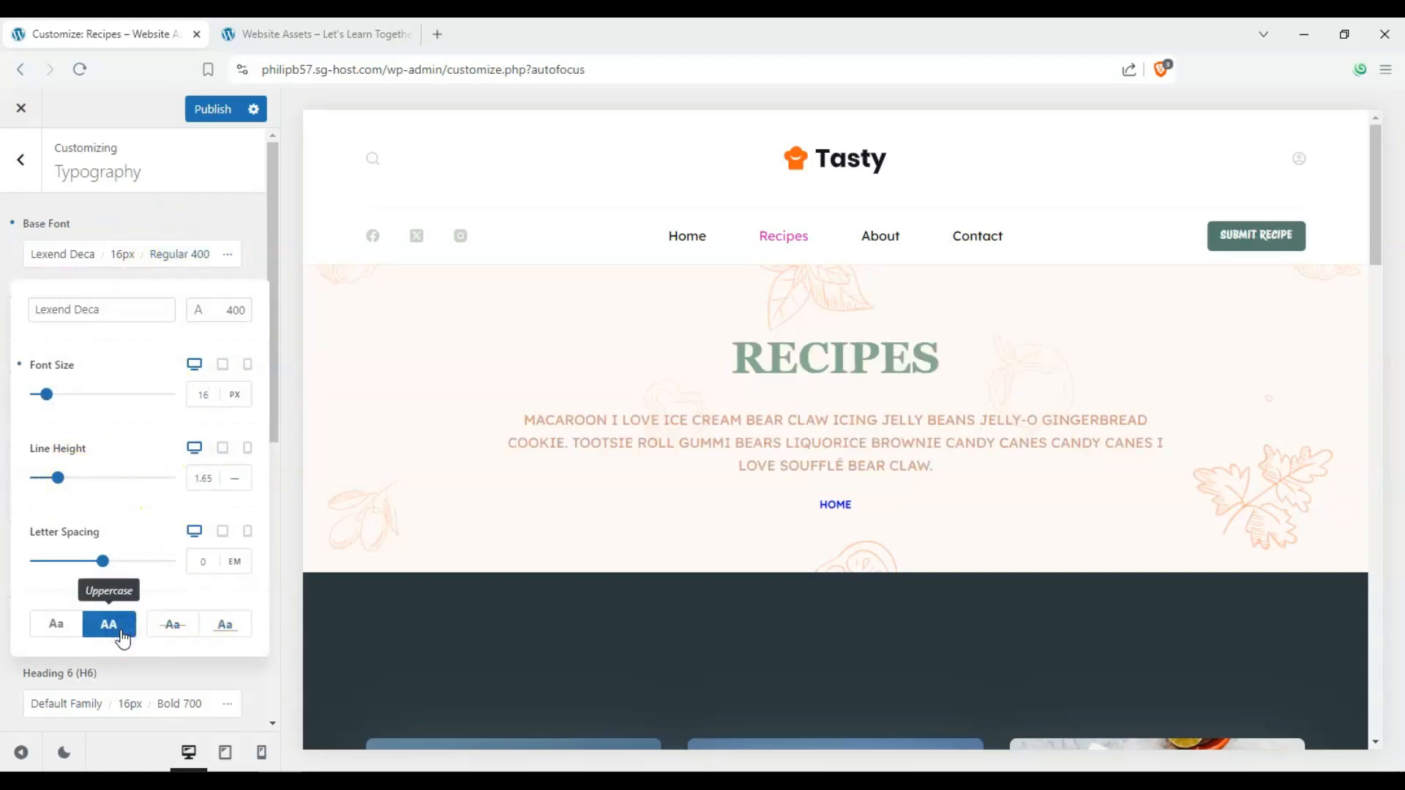
{"action": "left_click", "coordinate": [85, 216]}
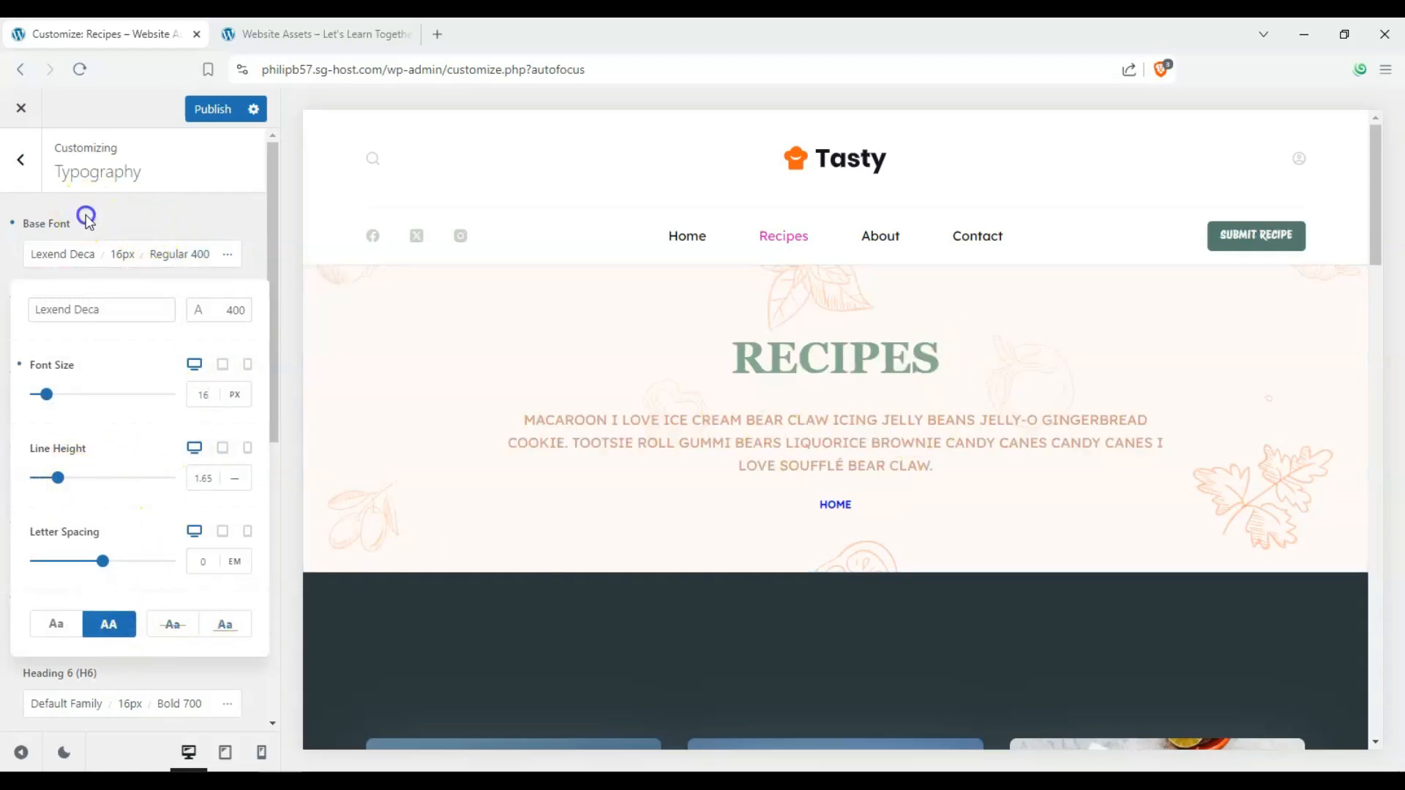
{"action": "left_click", "coordinate": [24, 179]}
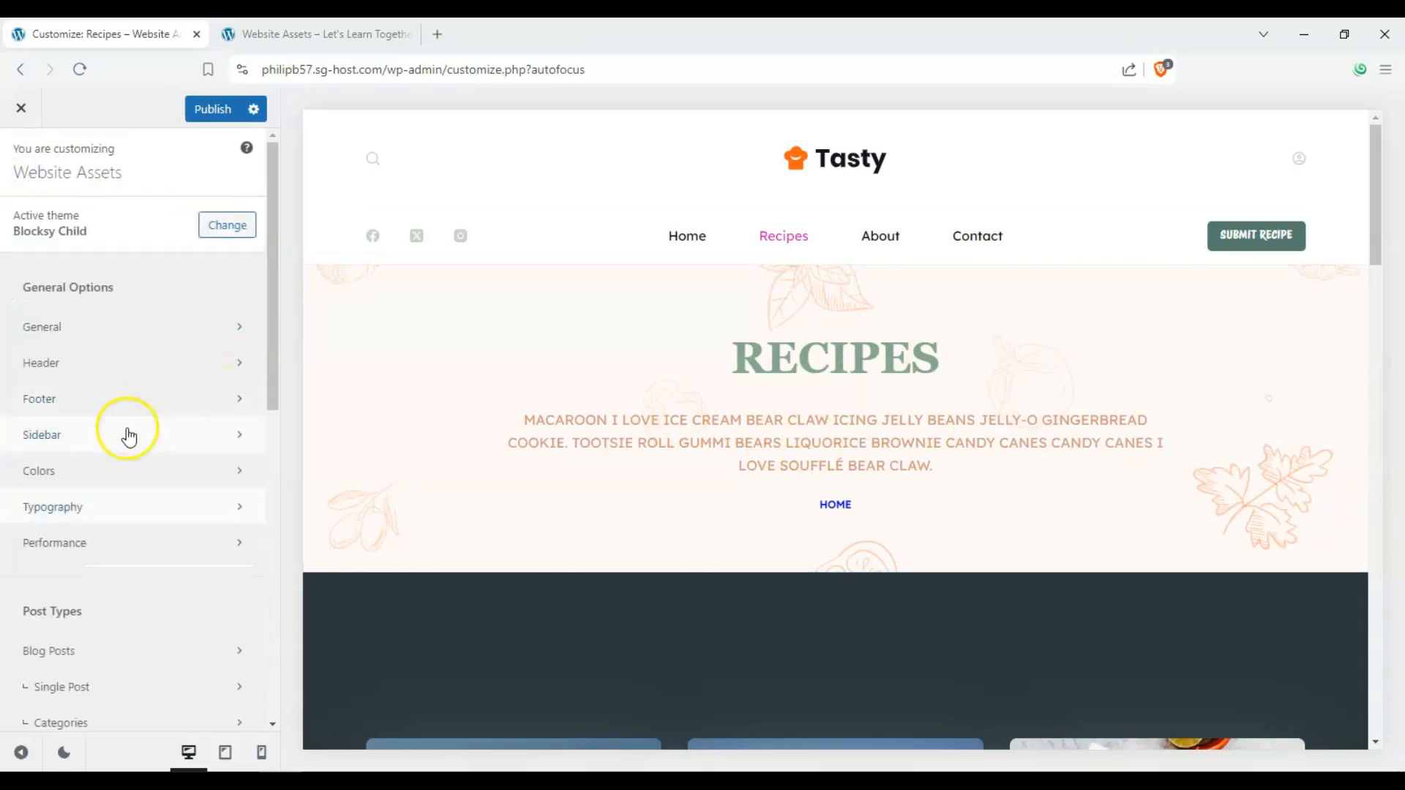
{"action": "scroll", "coordinate": [653, 385], "scroll_direction": "down", "scroll_amount": 4}
{"action": "scroll", "coordinate": [613, 375], "scroll_direction": "up", "scroll_amount": 4}
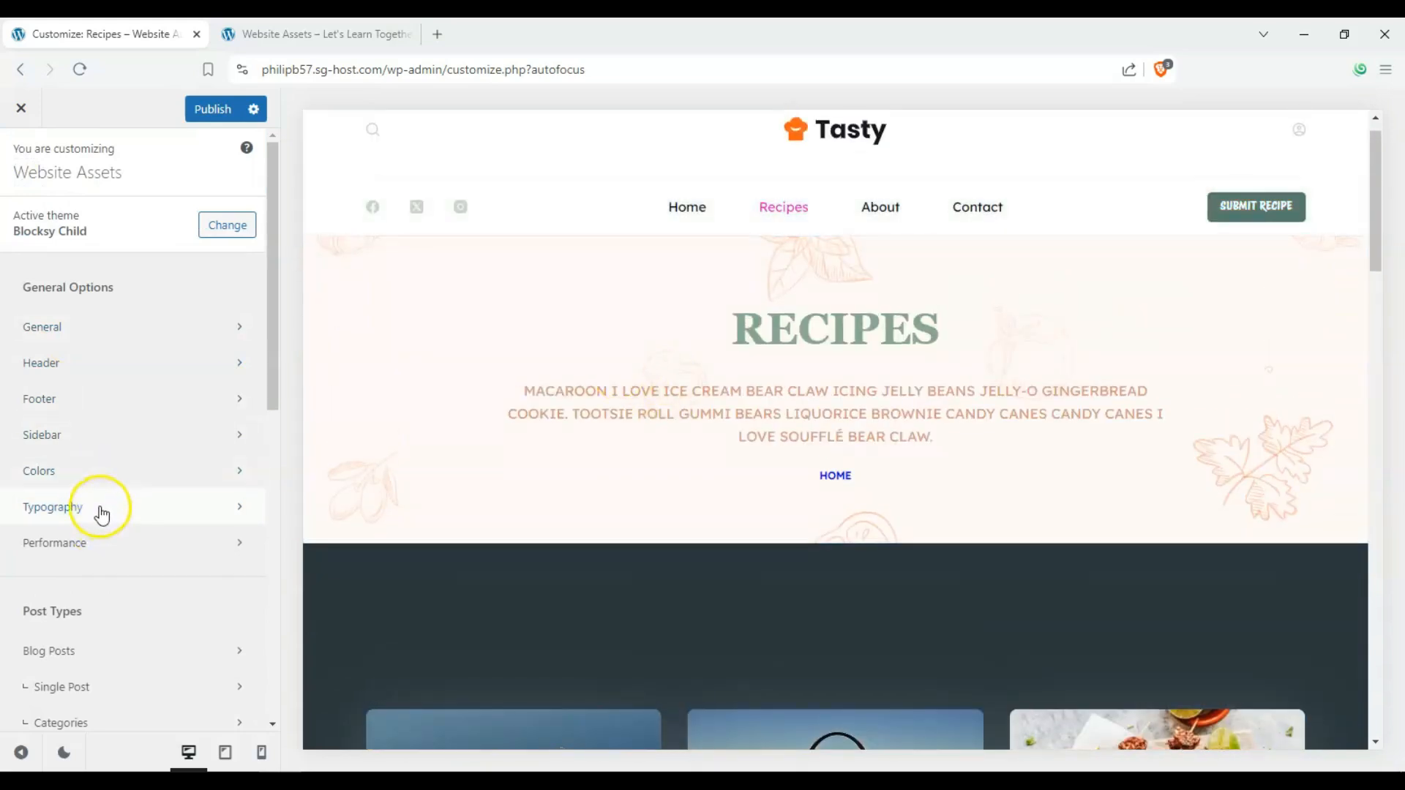
{"action": "scroll", "coordinate": [98, 493], "scroll_direction": "down", "scroll_amount": 2}
{"action": "scroll", "coordinate": [110, 449], "scroll_direction": "up", "scroll_amount": 2}
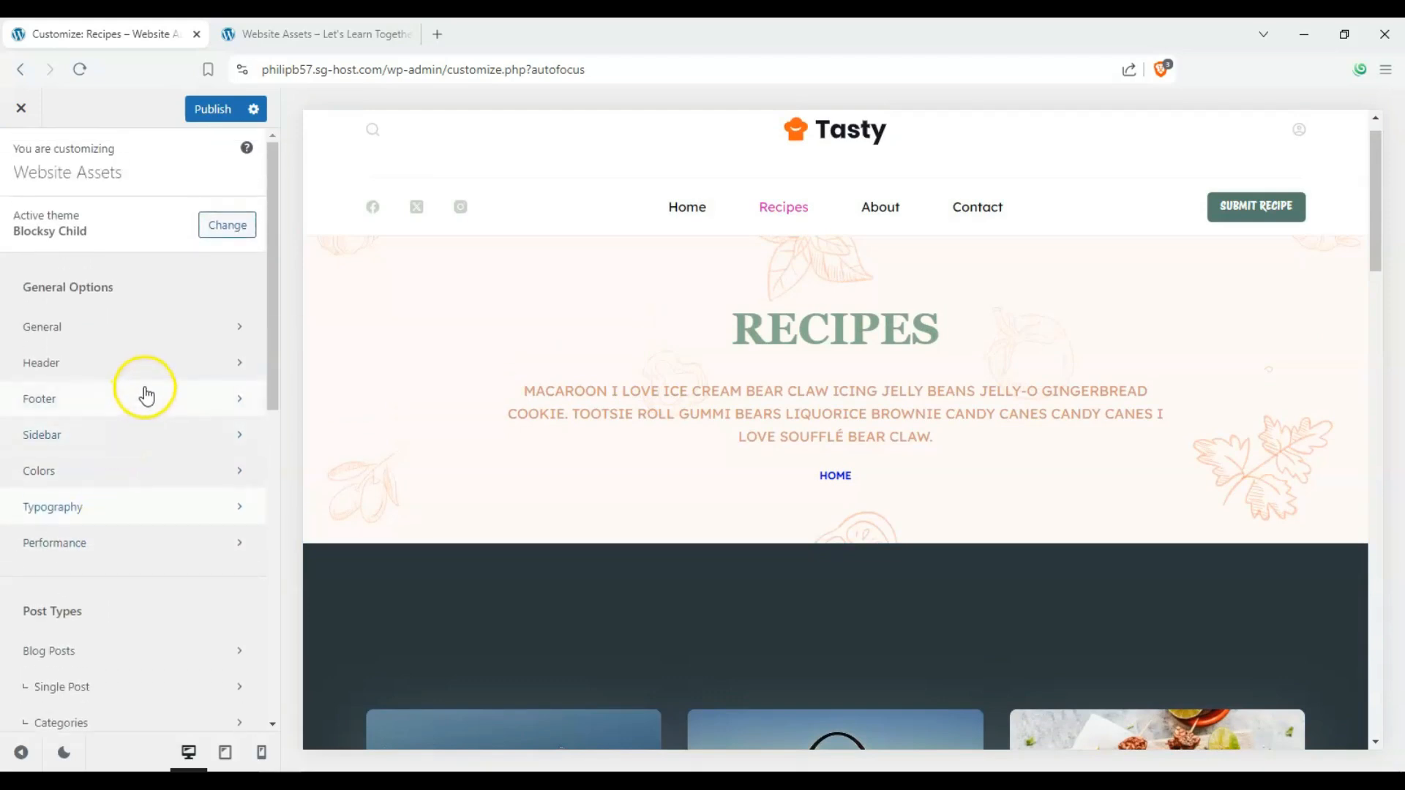
{"action": "scroll", "coordinate": [402, 402], "scroll_direction": "up", "scroll_amount": 1}
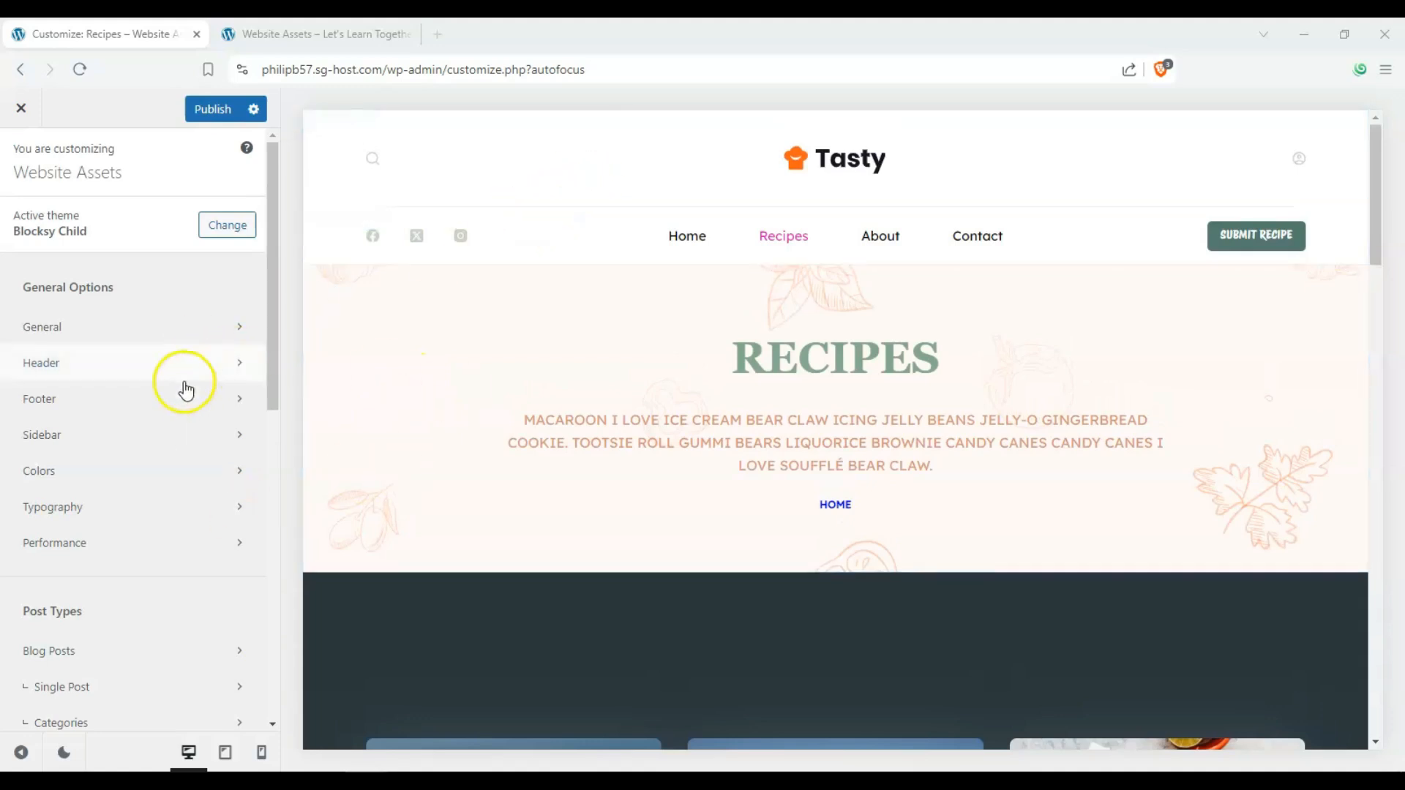
- Replace the Tasty logo in the global header with the circular WordPress monitor icon from the media library
{"action": "left_click", "coordinate": [153, 373]}
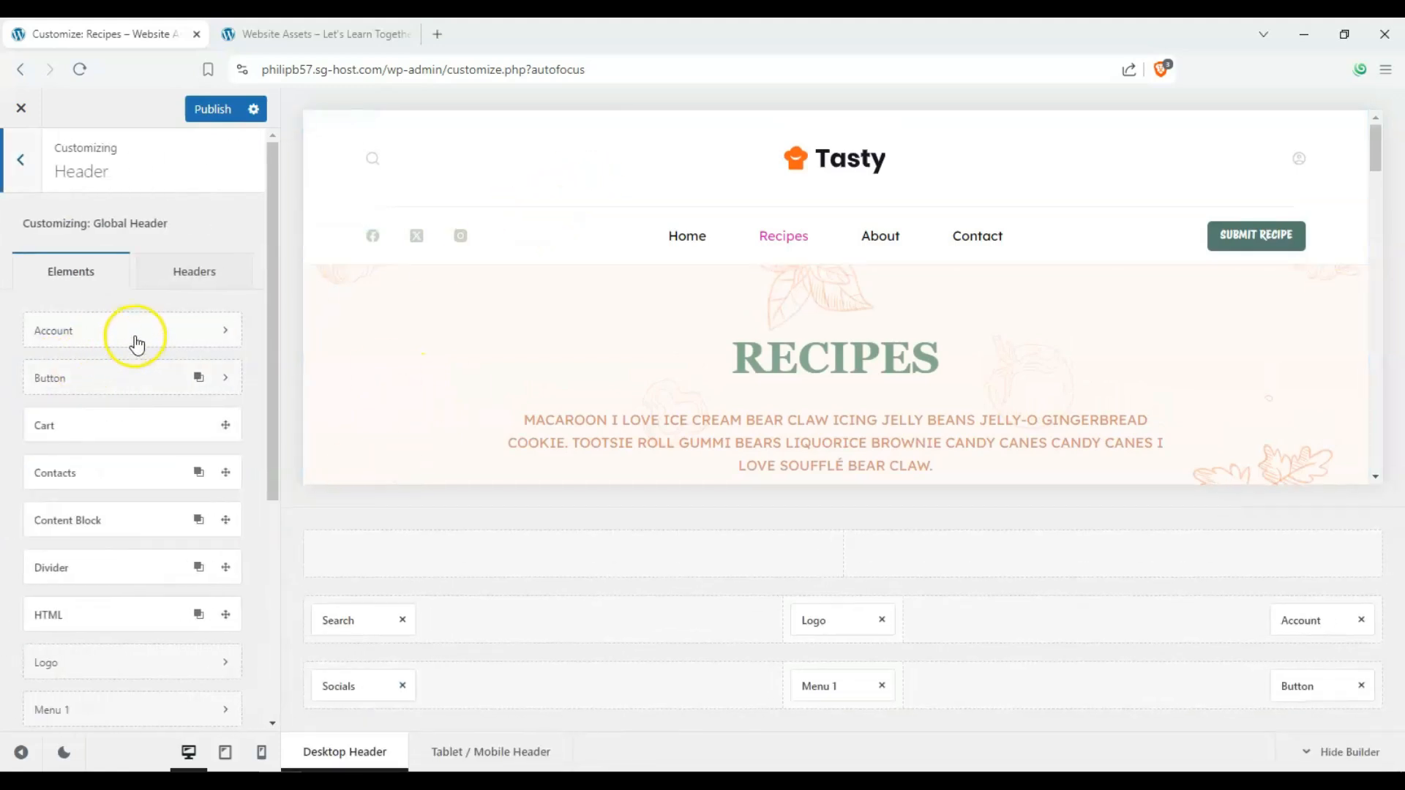
{"action": "left_click", "coordinate": [812, 619]}
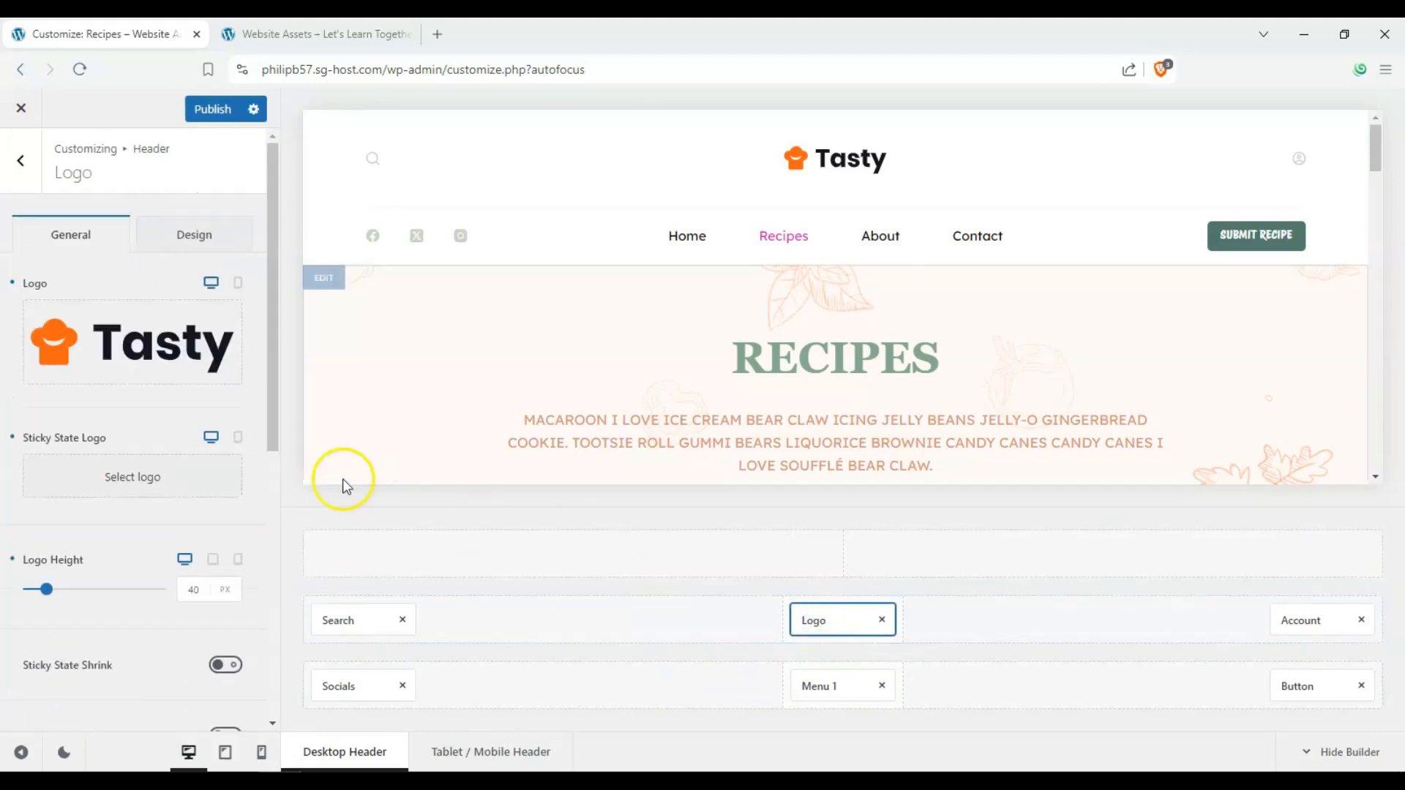
{"action": "left_click", "coordinate": [132, 356]}
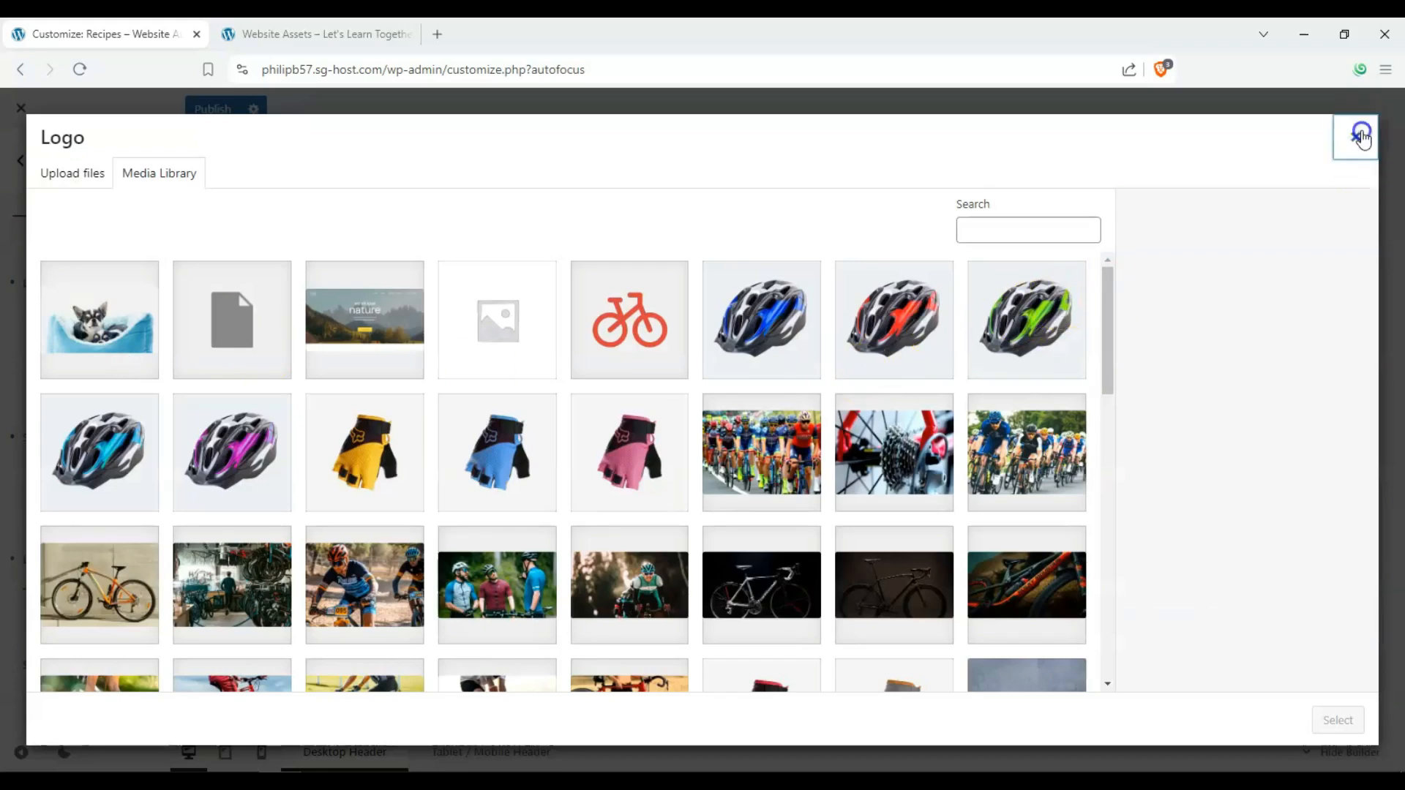
{"action": "left_click", "coordinate": [1362, 136]}
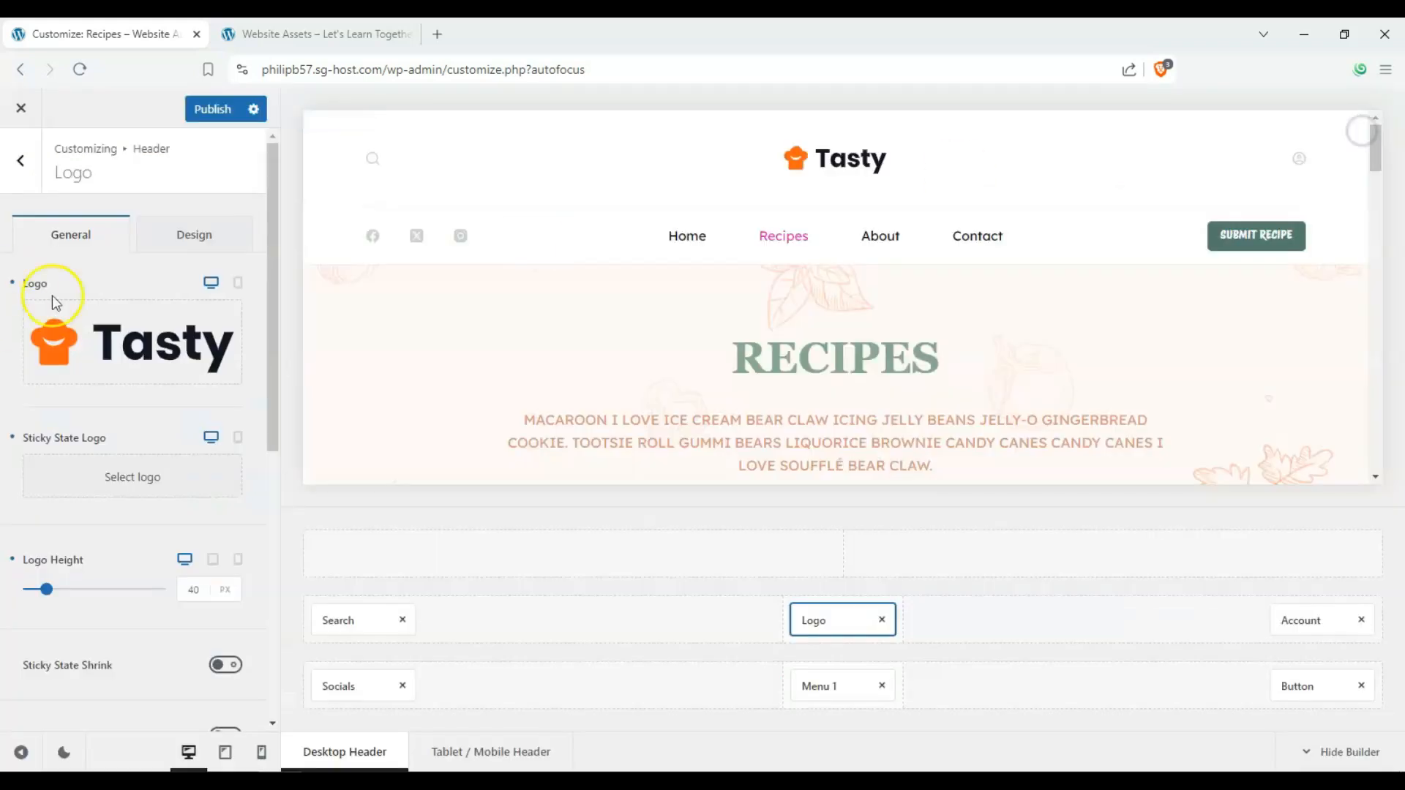
{"action": "mouse_move", "coordinate": [146, 366]}
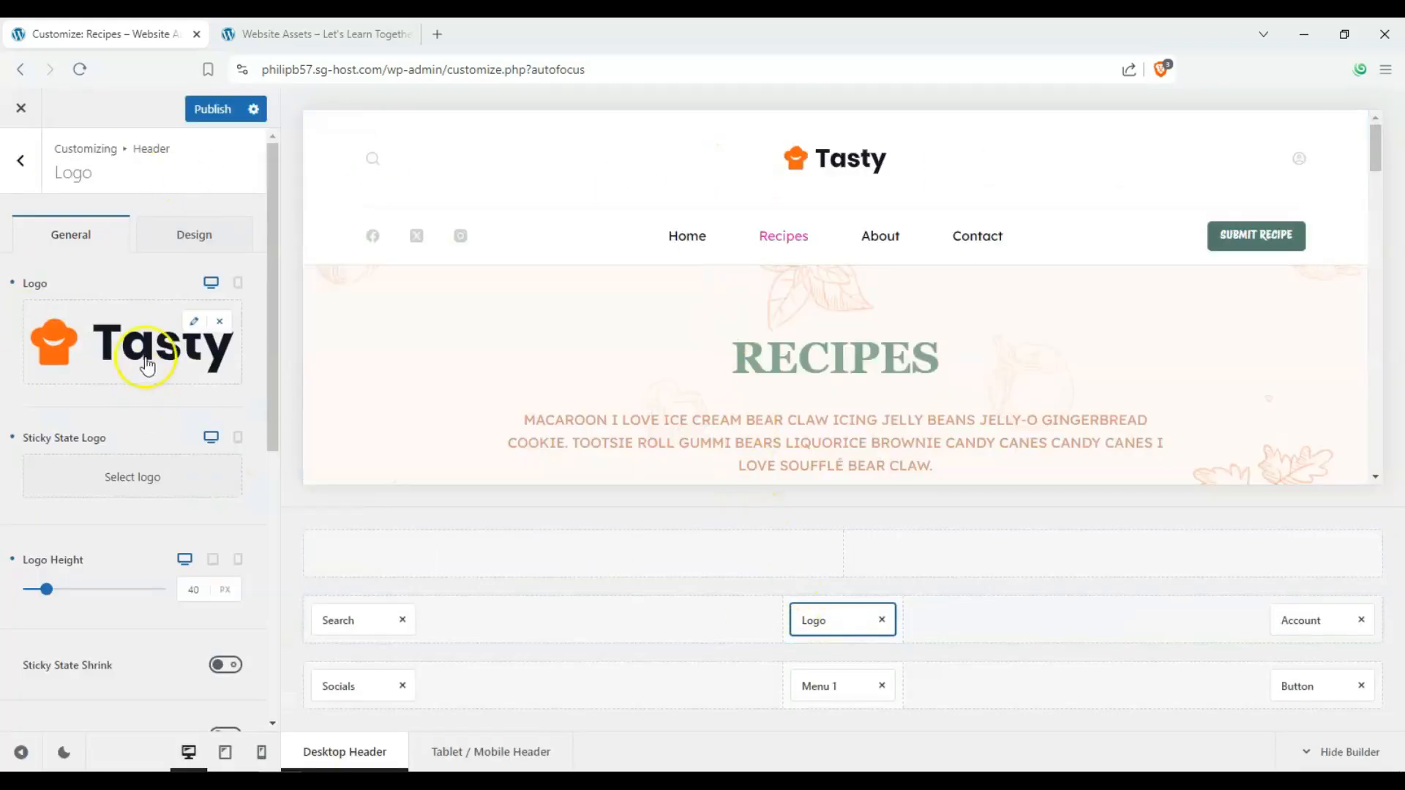
{"action": "left_click", "coordinate": [194, 322]}
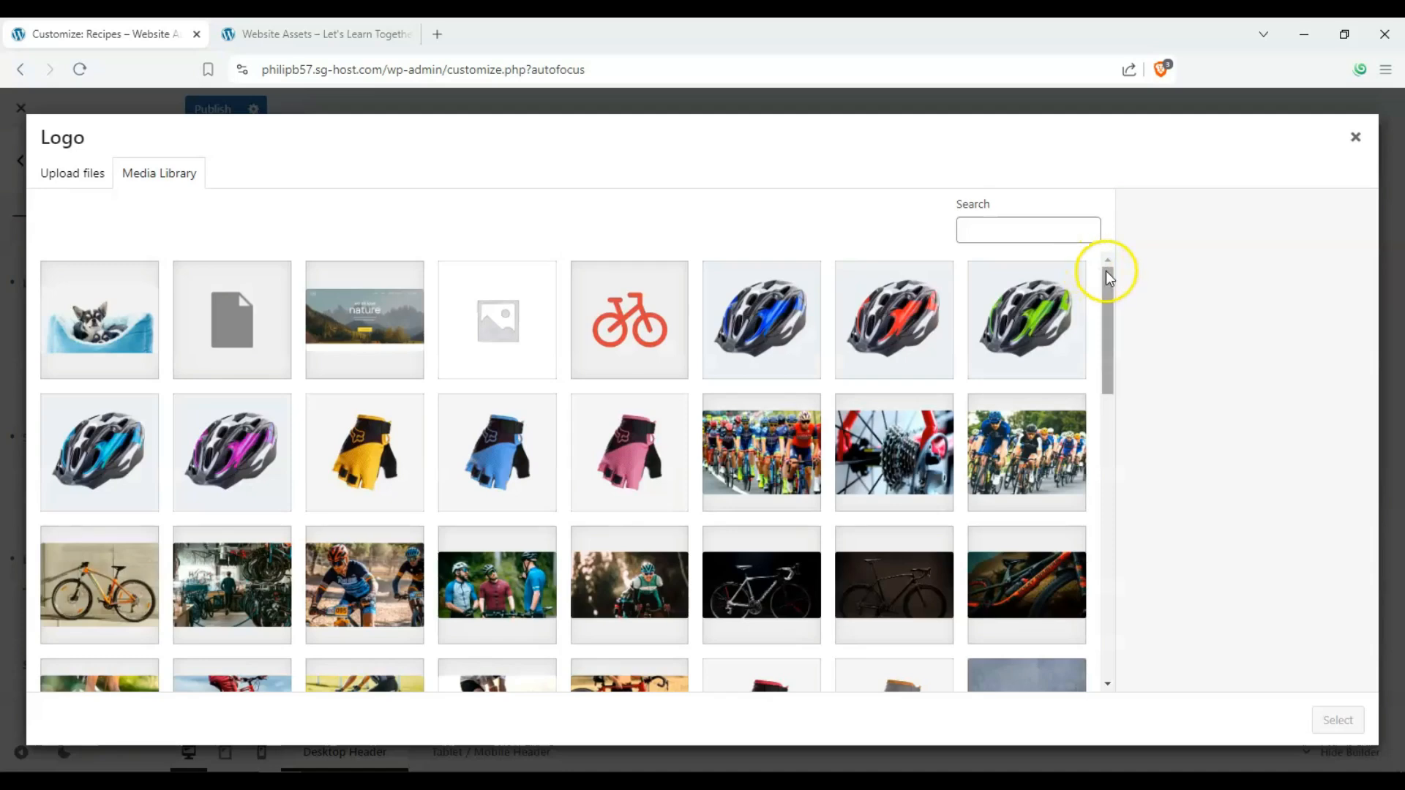
{"action": "left_click_drag", "start_coordinate": [1104, 273], "coordinate": [1045, 643]}
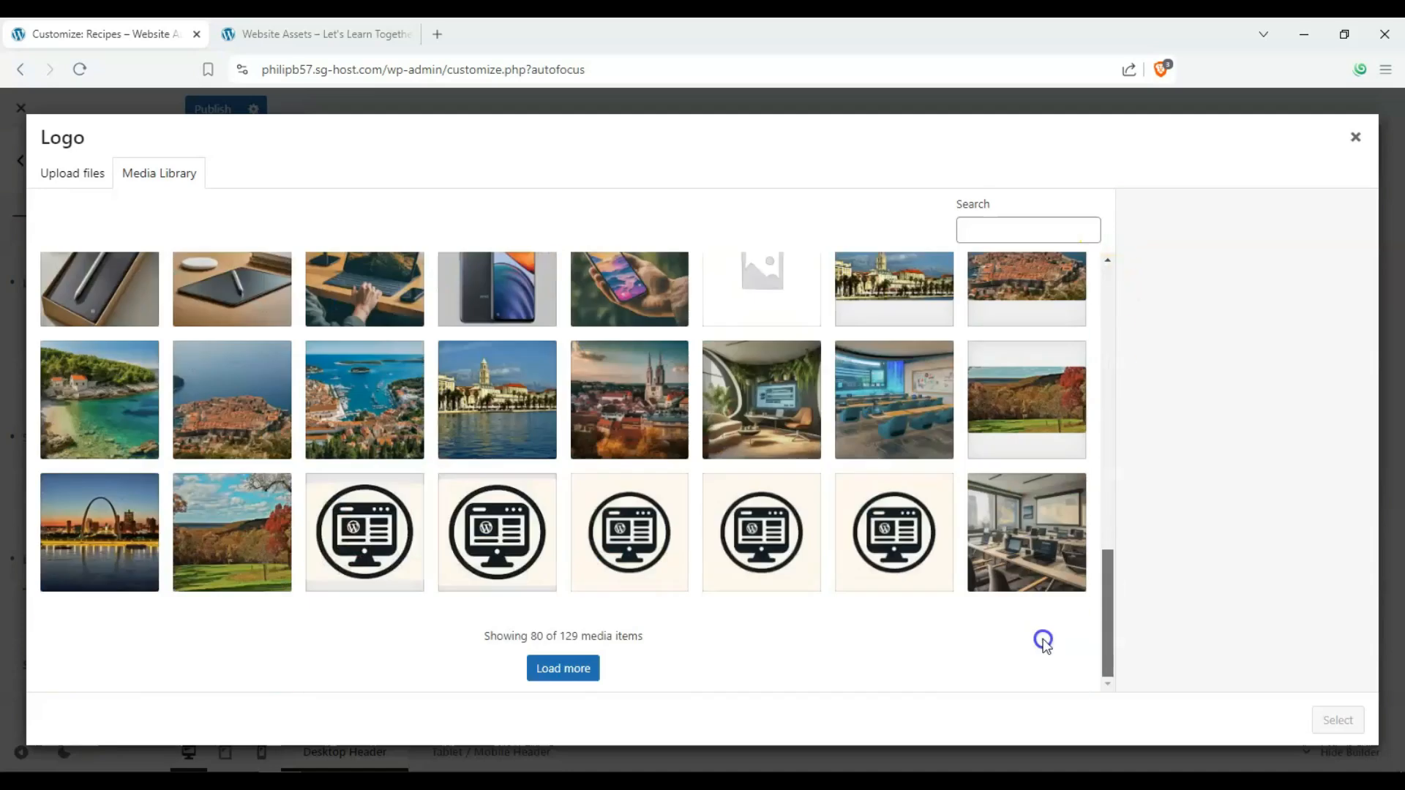
{"action": "left_click", "coordinate": [402, 549]}
{"action": "left_click", "coordinate": [1328, 724]}
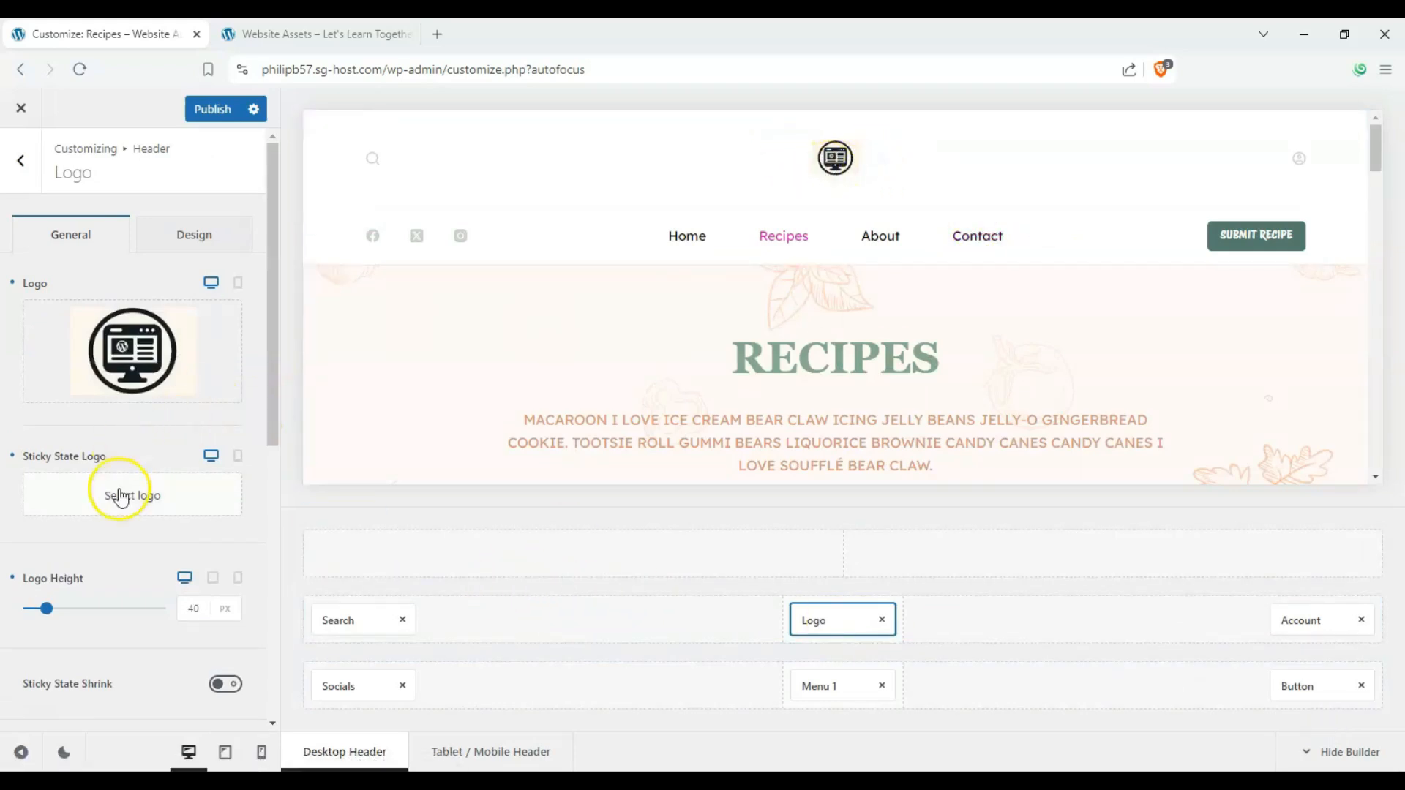
- Set the header logo's desktop height to 97 px
{"action": "scroll", "coordinate": [71, 556], "scroll_direction": "down", "scroll_amount": 1}
{"action": "mouse_move", "coordinate": [56, 558]}
{"action": "left_mouse_down"}
{"action": "mouse_move", "coordinate": [91, 554]}
{"action": "mouse_move", "coordinate": [67, 565]}
{"action": "left_mouse_up"}
{"action": "scroll", "coordinate": [67, 563], "scroll_direction": "down", "scroll_amount": 3}
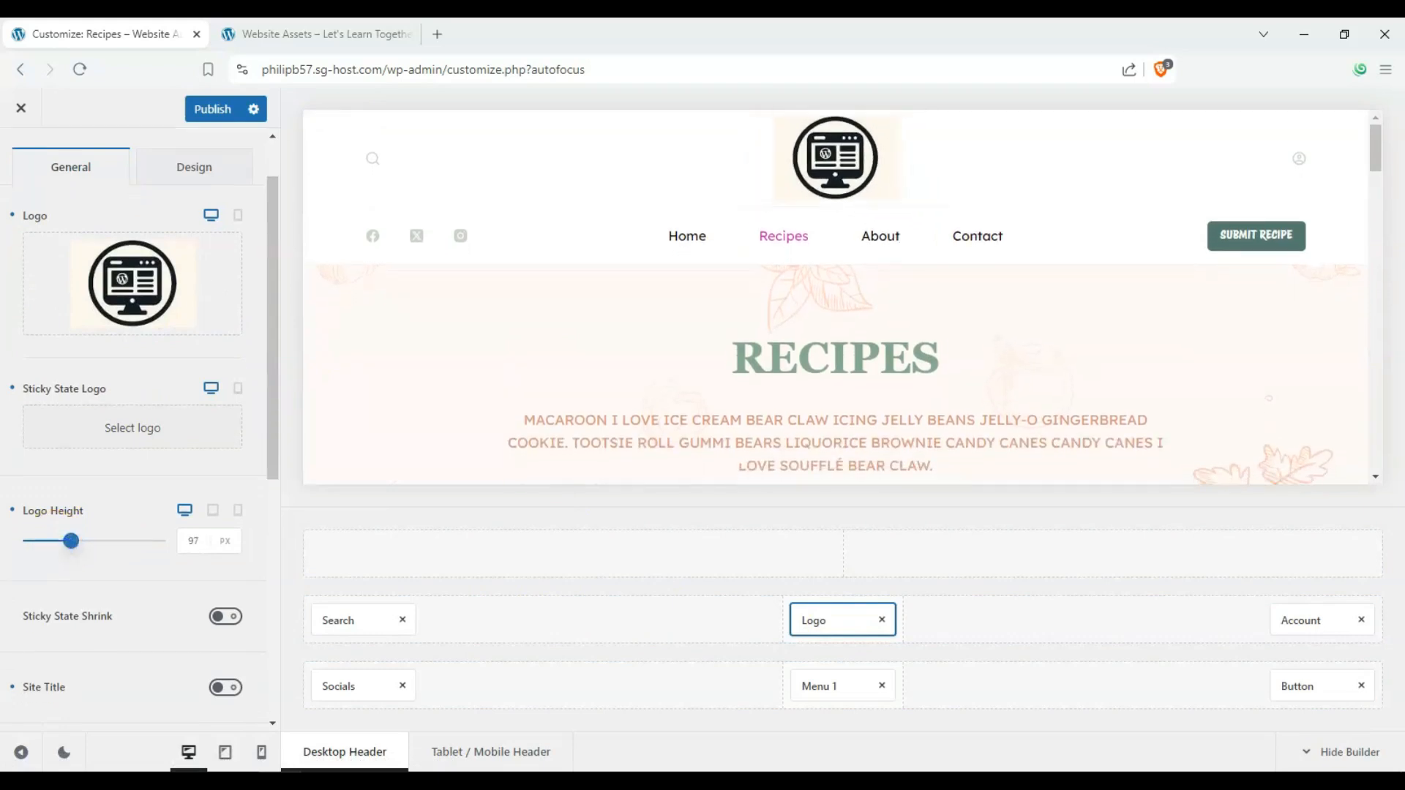
- Enable Sticky State Shrink for the logo and check the header while scrolling through the page preview
{"action": "left_click", "coordinate": [223, 461]}
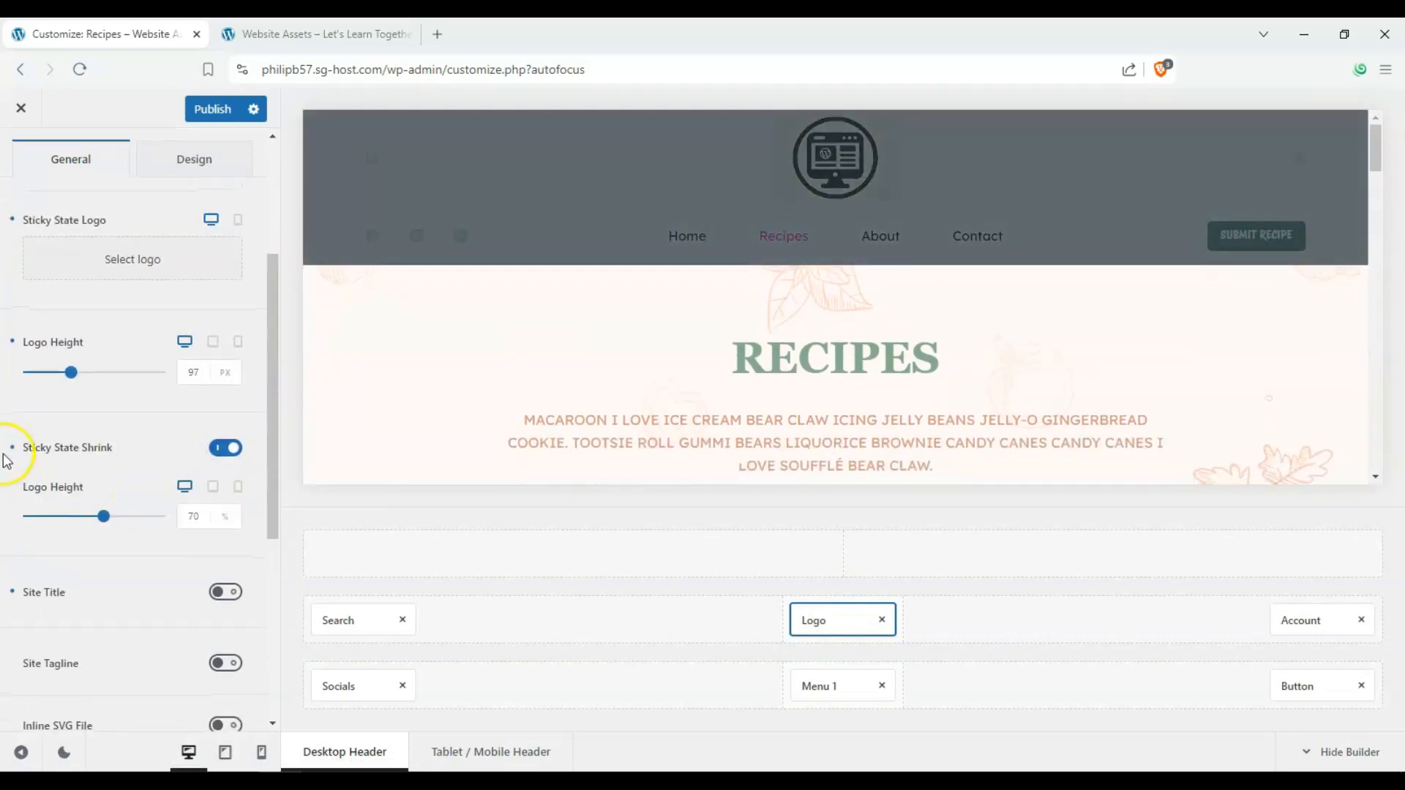
{"action": "scroll", "coordinate": [9, 460], "scroll_direction": "down", "scroll_amount": 3}
{"action": "scroll", "coordinate": [6, 461], "scroll_direction": "up", "scroll_amount": 2}
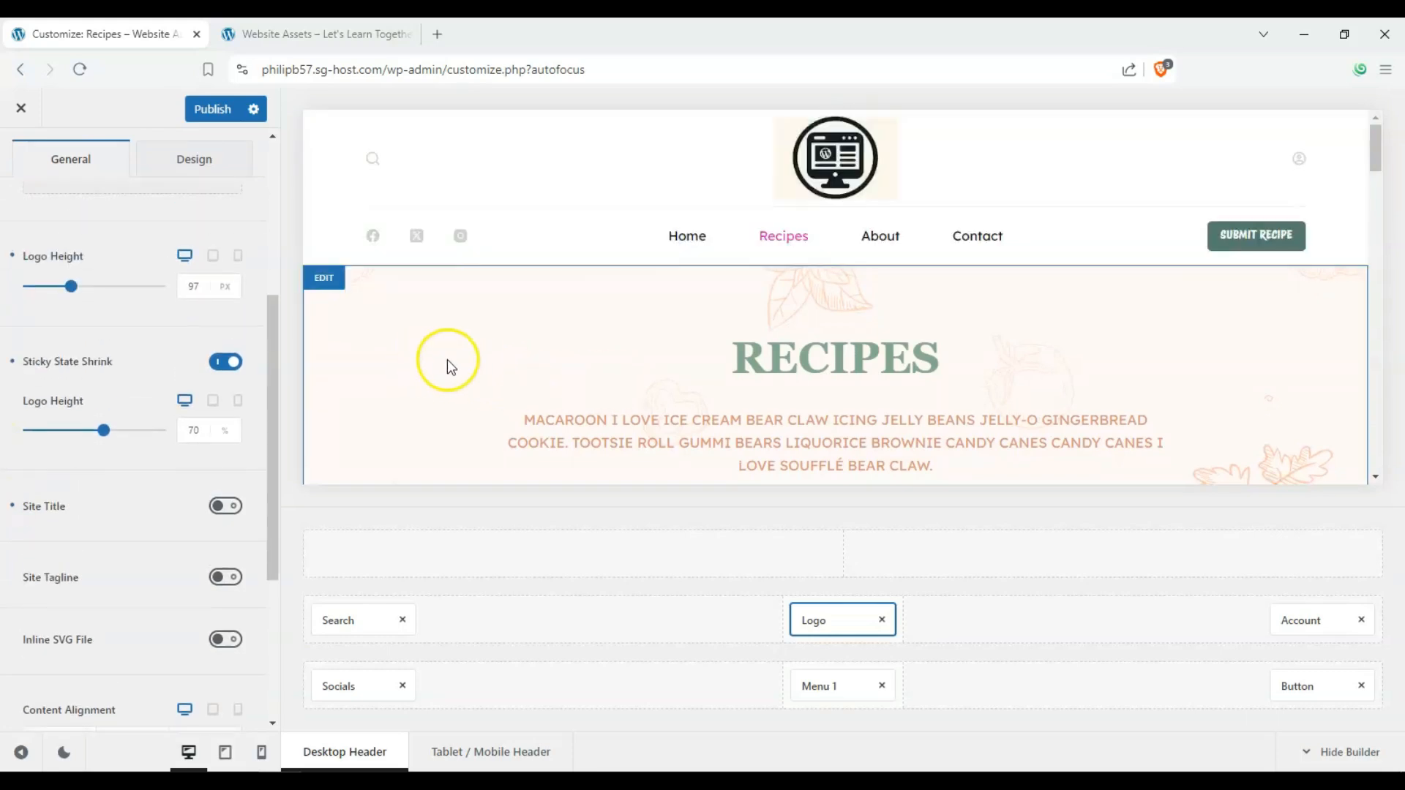
{"action": "scroll", "coordinate": [449, 363], "scroll_direction": "down", "scroll_amount": 5}
{"action": "scroll", "coordinate": [454, 364], "scroll_direction": "up", "scroll_amount": 4}
{"action": "scroll", "coordinate": [454, 366], "scroll_direction": "up", "scroll_amount": 1}
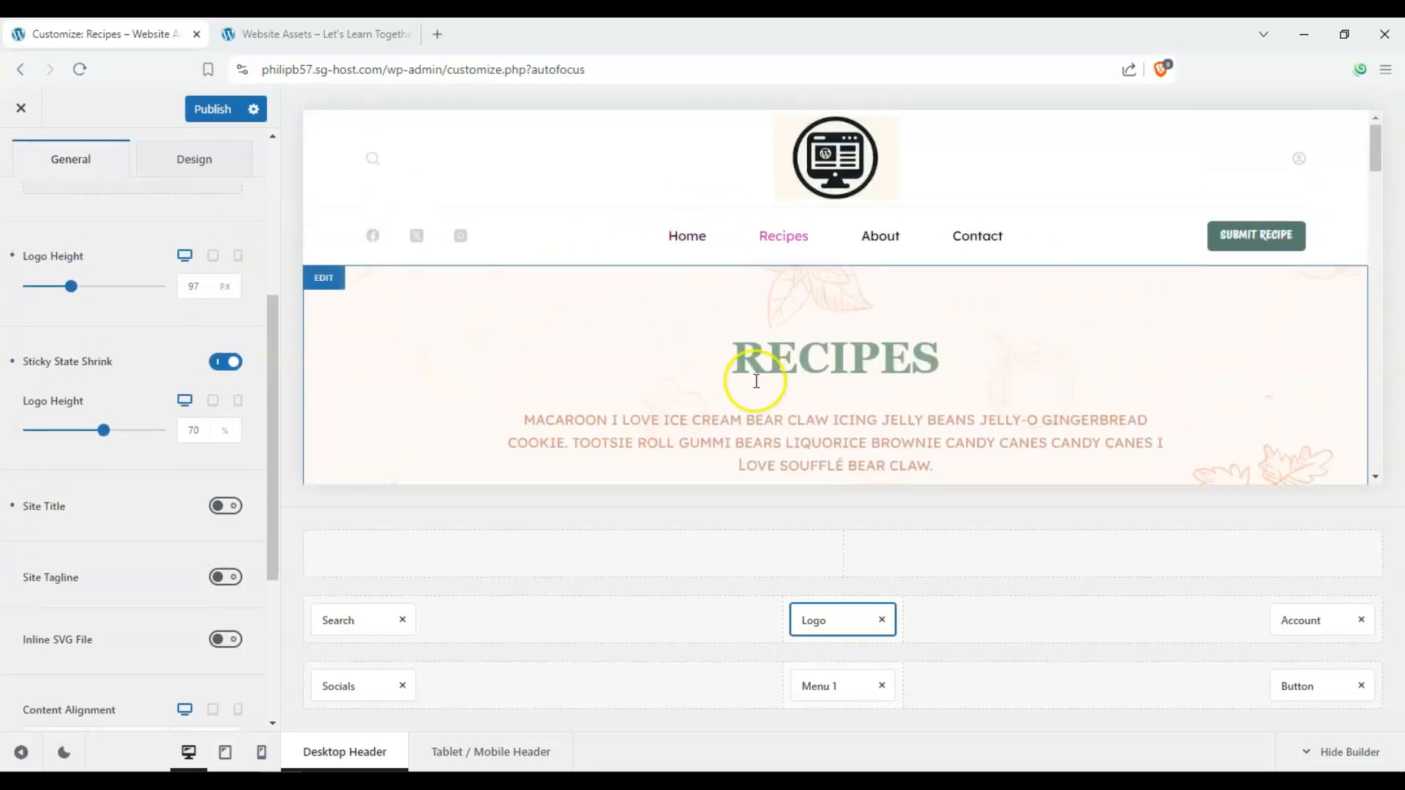
{"action": "scroll", "coordinate": [736, 375], "scroll_direction": "down", "scroll_amount": 4}
{"action": "scroll", "coordinate": [668, 371], "scroll_direction": "up", "scroll_amount": 4}
- Enable the Site Title and Site Tagline for the header logo
{"action": "left_click", "coordinate": [225, 516]}
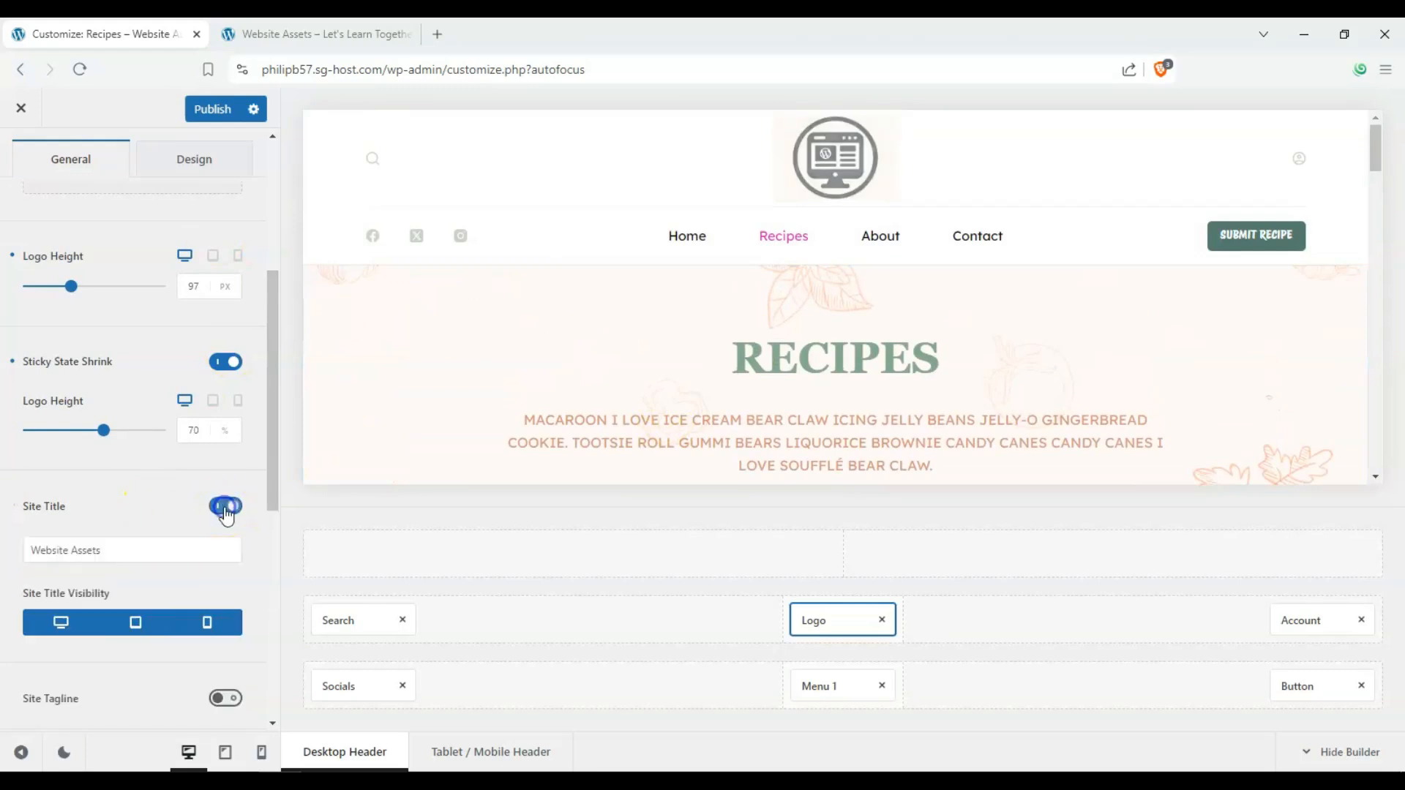
{"action": "scroll", "coordinate": [66, 482], "scroll_direction": "down", "scroll_amount": 1}
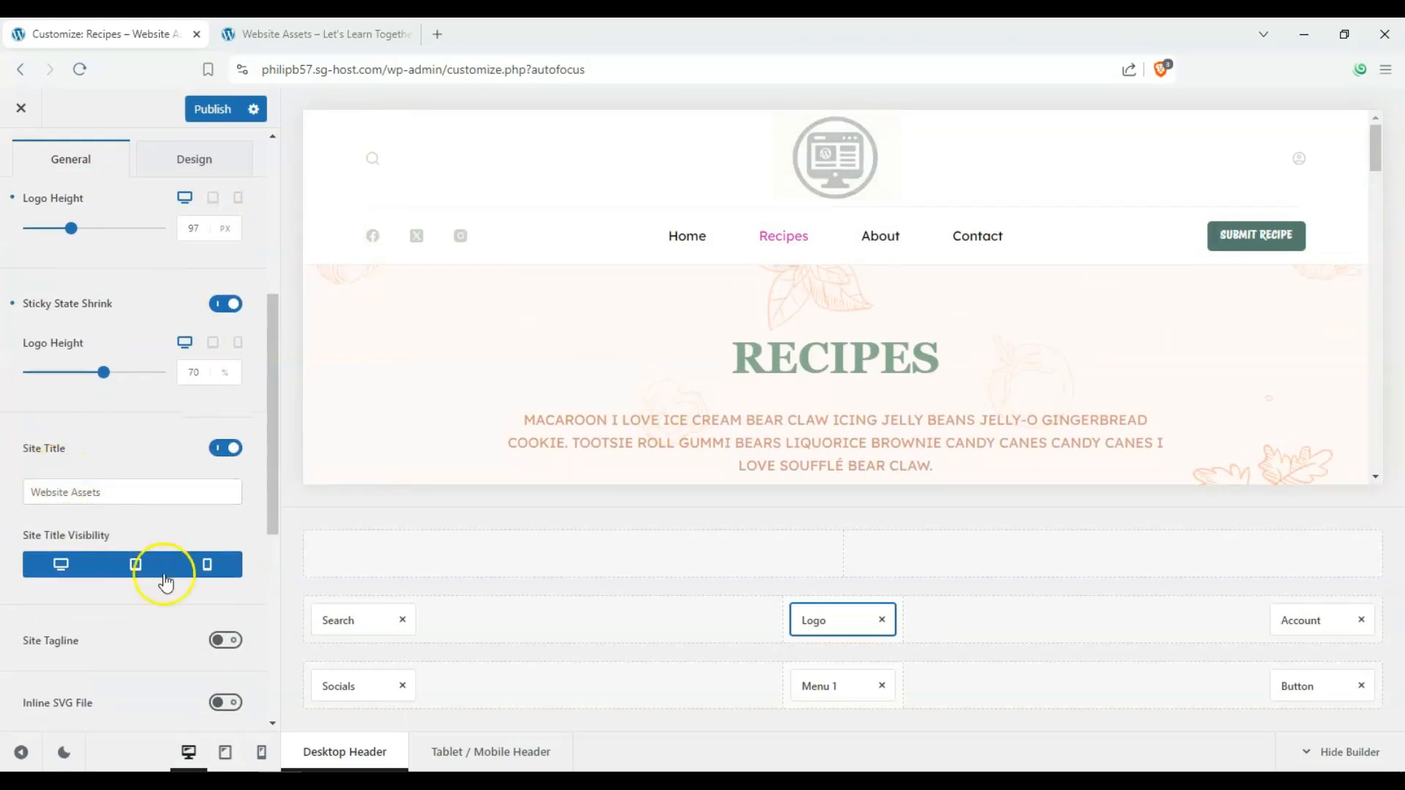
{"action": "left_click", "coordinate": [225, 644]}
{"action": "scroll", "coordinate": [44, 442], "scroll_direction": "down", "scroll_amount": 3}
{"action": "scroll", "coordinate": [43, 443], "scroll_direction": "down", "scroll_amount": 2}
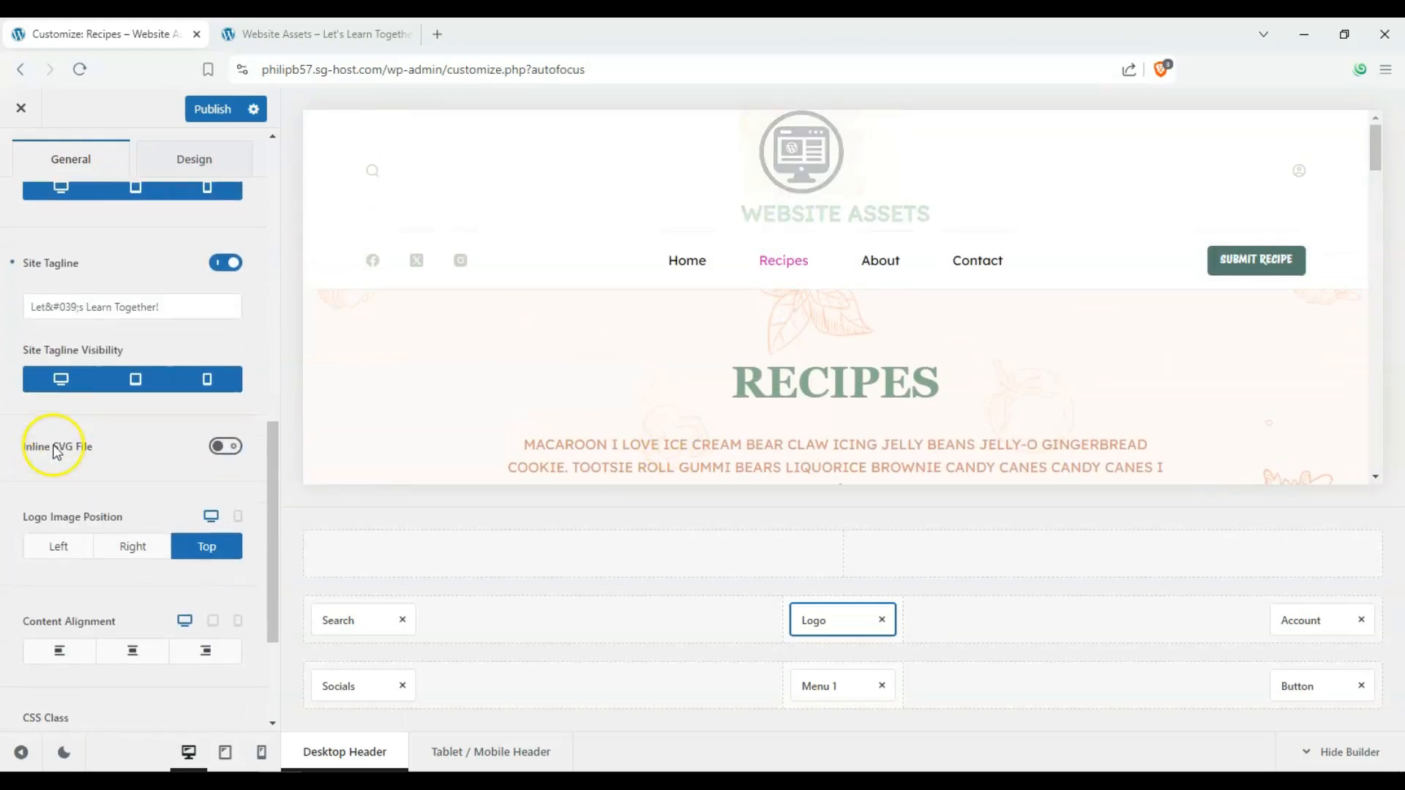
- Set the Logo element's content alignment to center and review its remaining general options
{"action": "scroll", "coordinate": [54, 451], "scroll_direction": "down", "scroll_amount": 2}
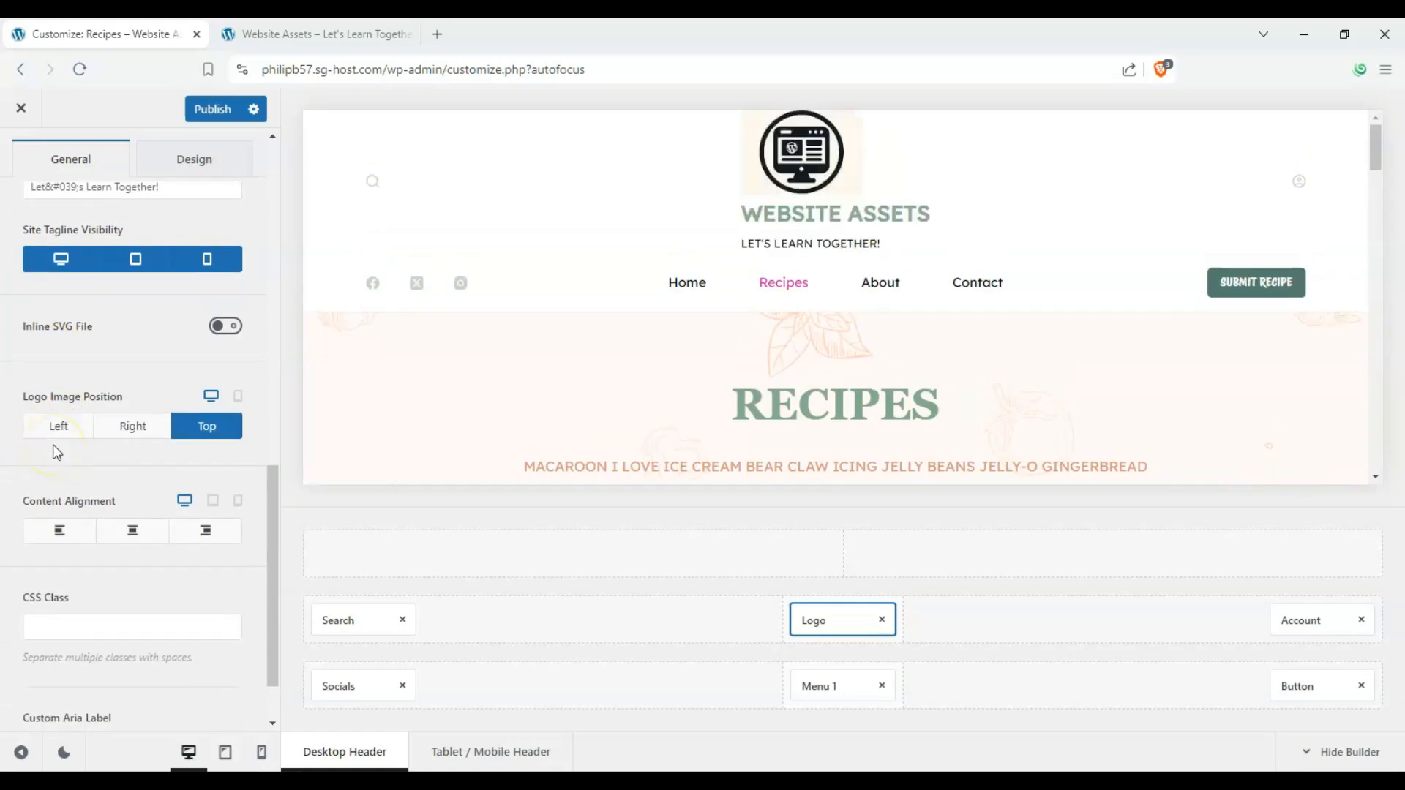
{"action": "left_click", "coordinate": [130, 535]}
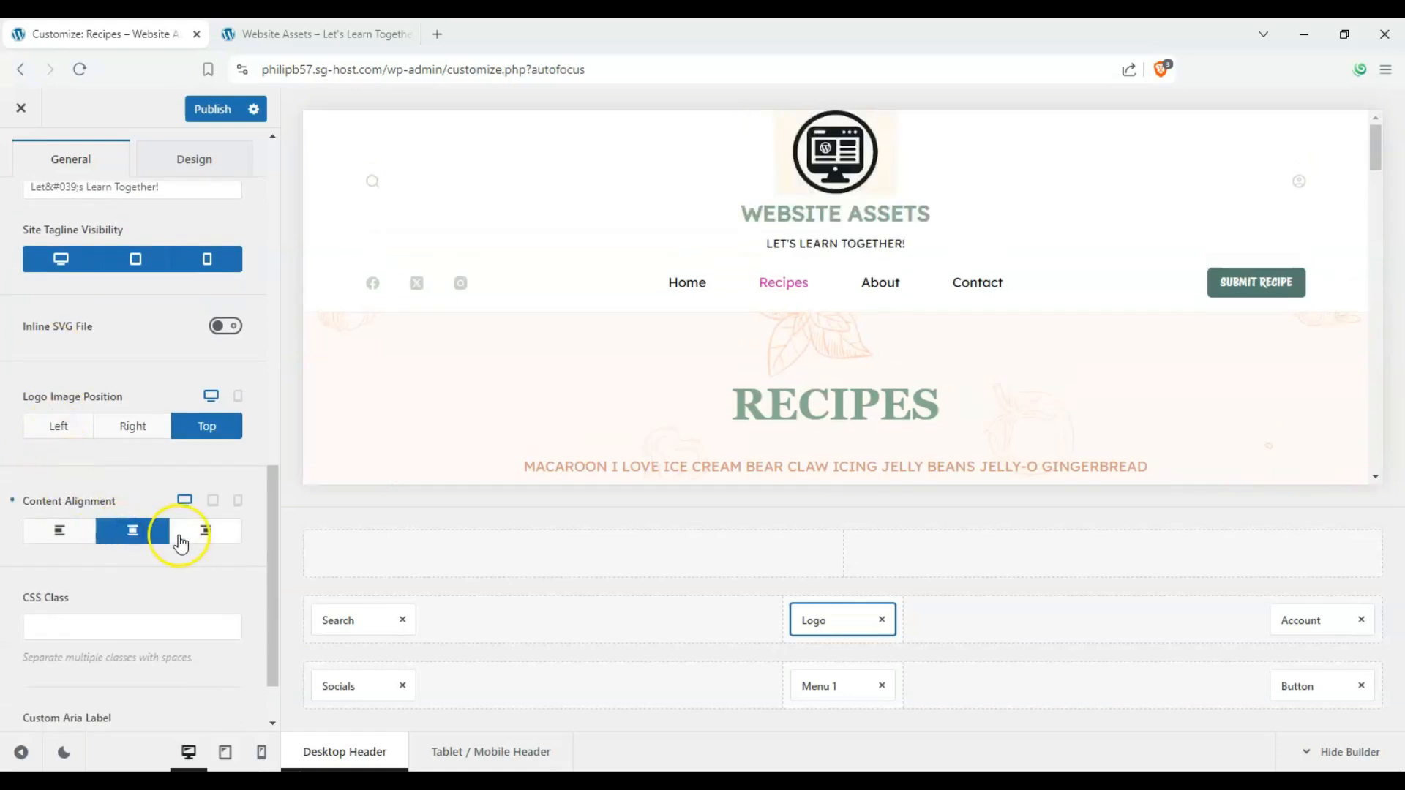
{"action": "scroll", "coordinate": [13, 351], "scroll_direction": "down", "scroll_amount": 2}
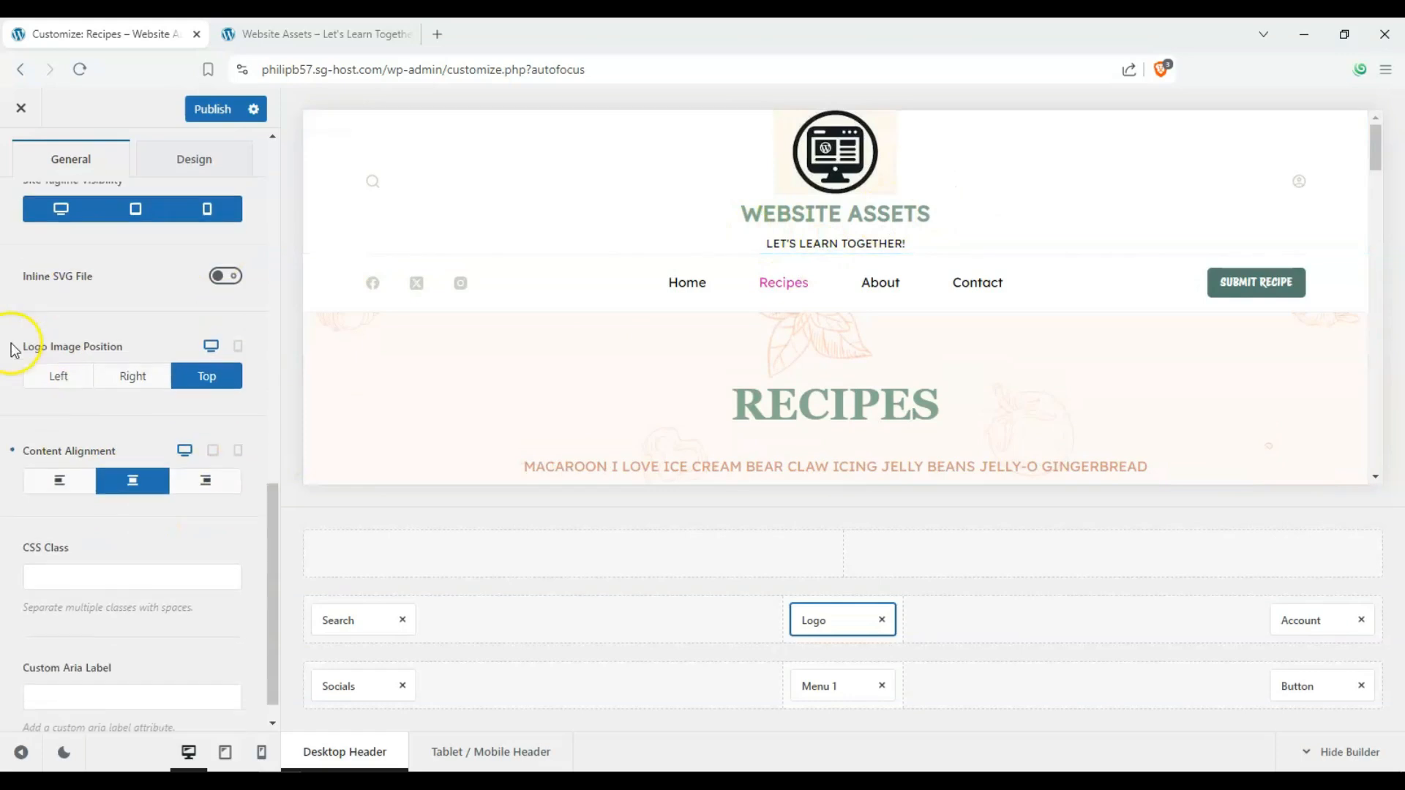
{"action": "scroll", "coordinate": [495, 314], "scroll_direction": "down", "scroll_amount": 3}
{"action": "scroll", "coordinate": [486, 301], "scroll_direction": "up", "scroll_amount": 3}
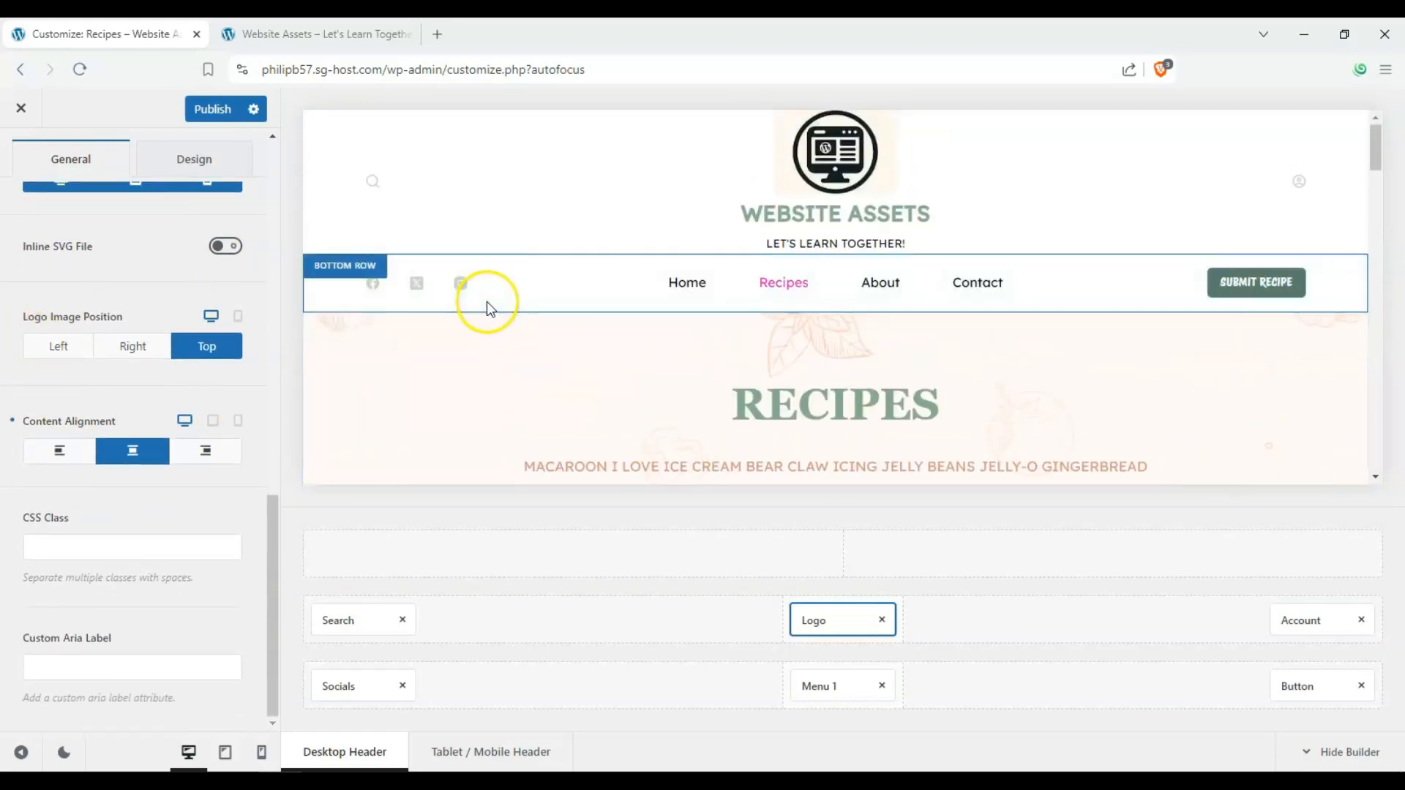
{"action": "left_click_drag", "start_coordinate": [257, 648], "coordinate": [283, 402]}
{"action": "left_click", "coordinate": [10, 367]}
{"action": "scroll", "coordinate": [14, 363], "scroll_direction": "up", "scroll_amount": 6}
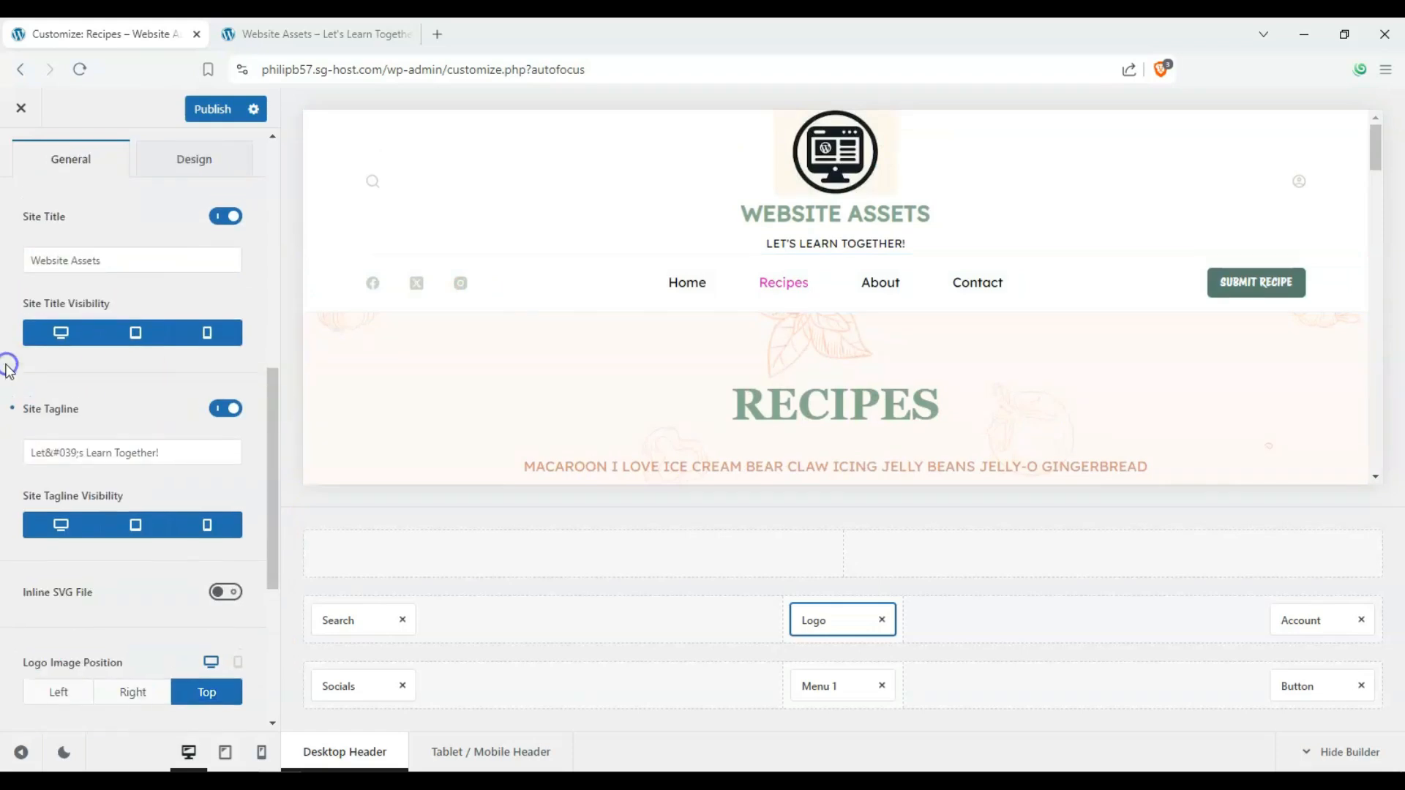
- Set the site title's default-state color to #272727 and its hover color to #6b1313
{"action": "left_click", "coordinate": [195, 163]}
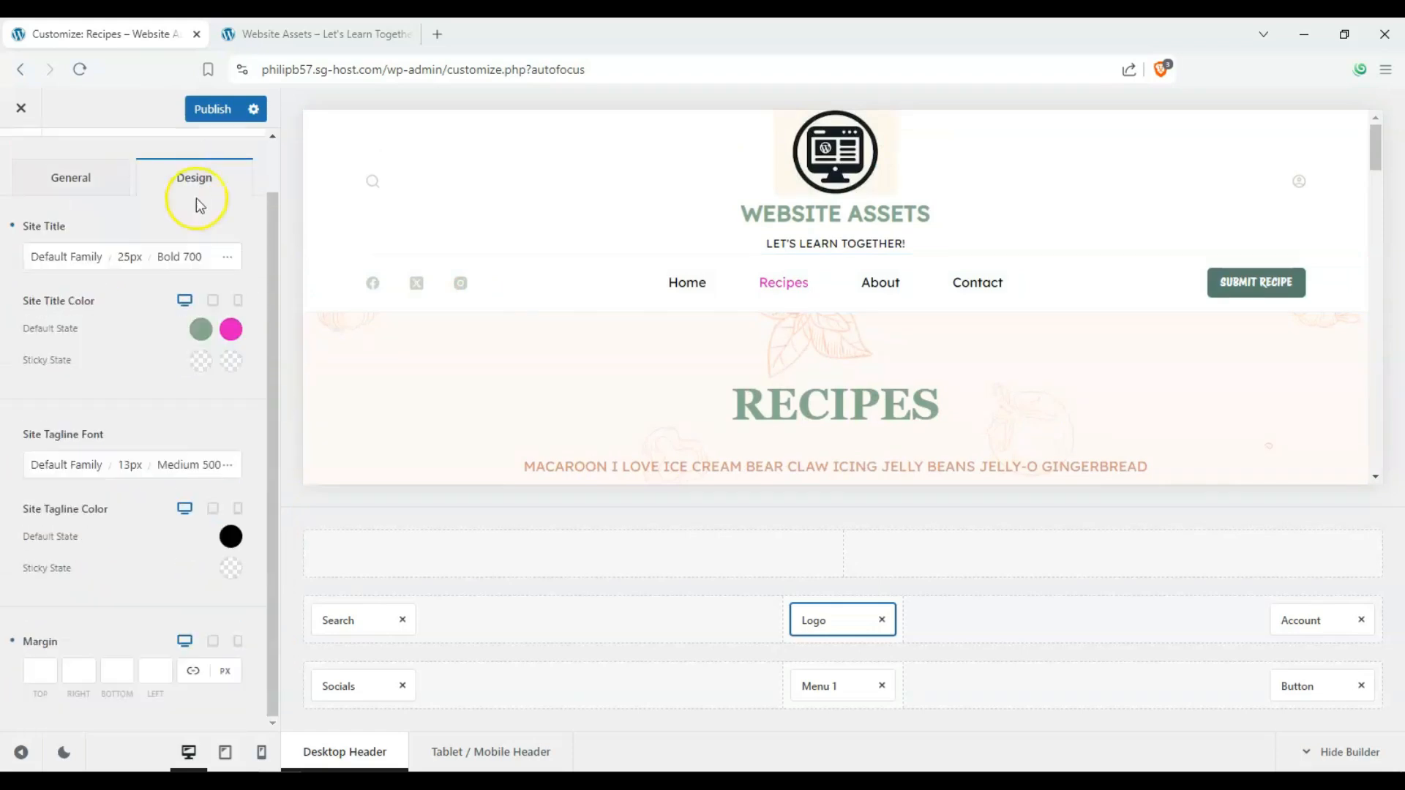
{"action": "left_click", "coordinate": [199, 329]}
{"action": "left_click", "coordinate": [28, 480]}
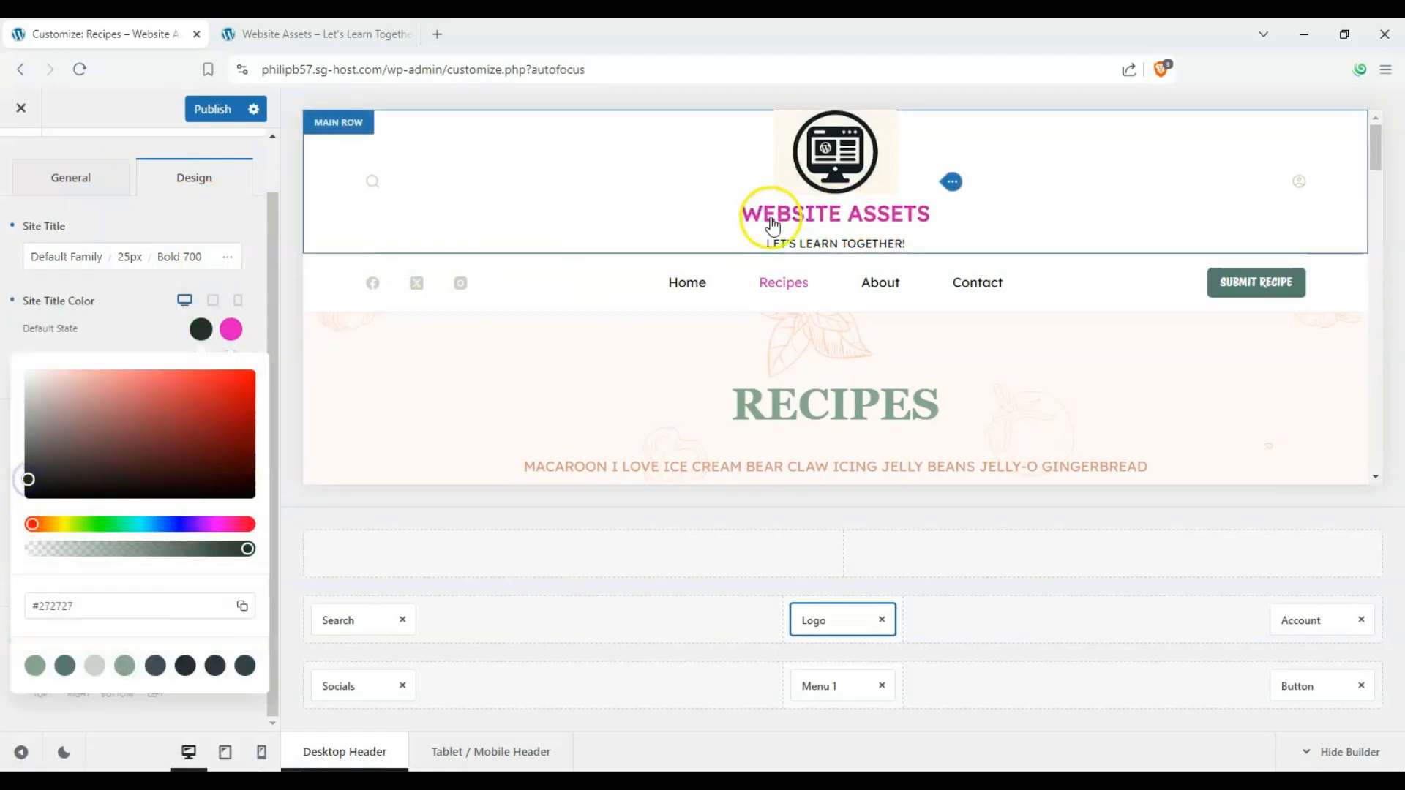
{"action": "left_click_drag", "start_coordinate": [194, 448], "coordinate": [215, 441]}
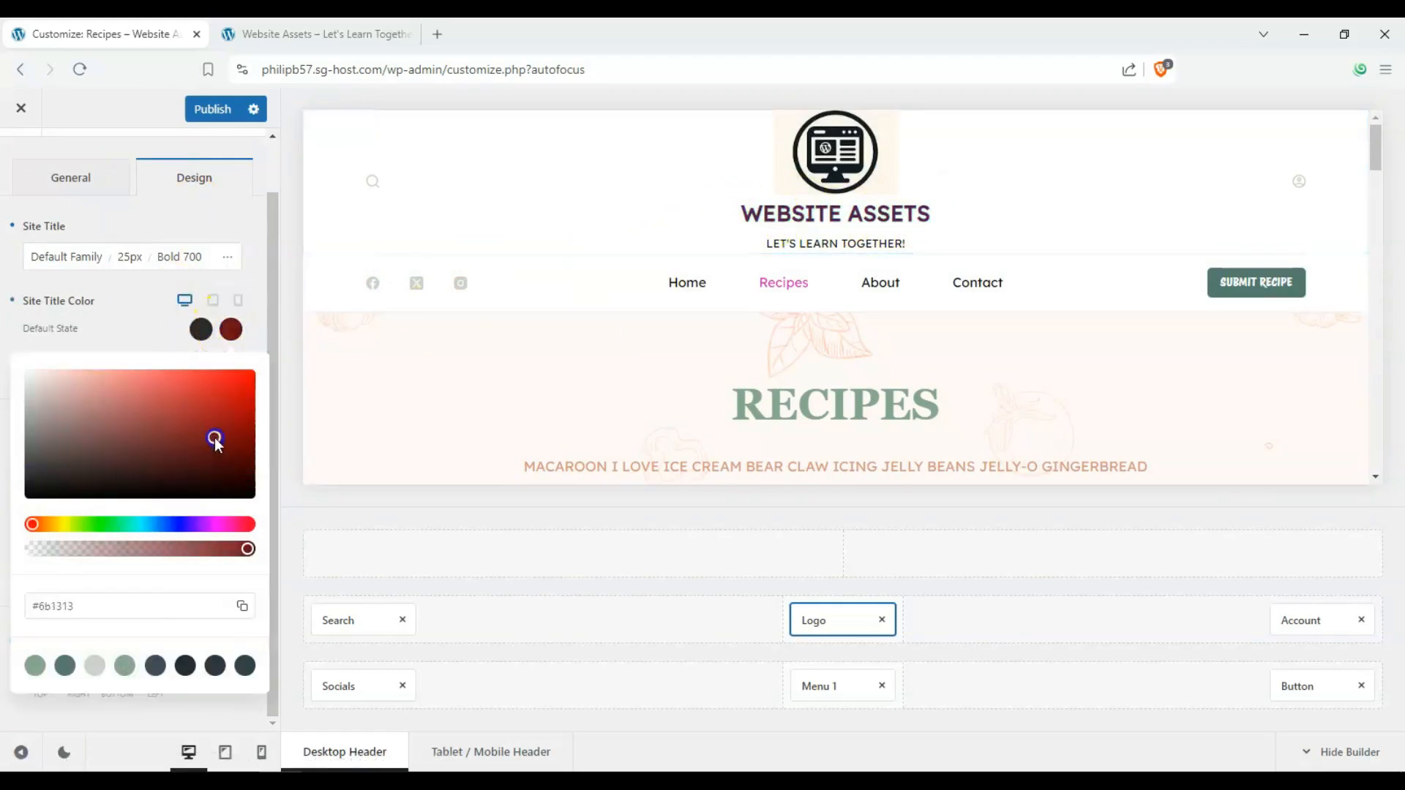
- Brighten the site title's hover color to red and check the header while scrolling through the page preview
{"action": "left_click", "coordinate": [780, 218]}
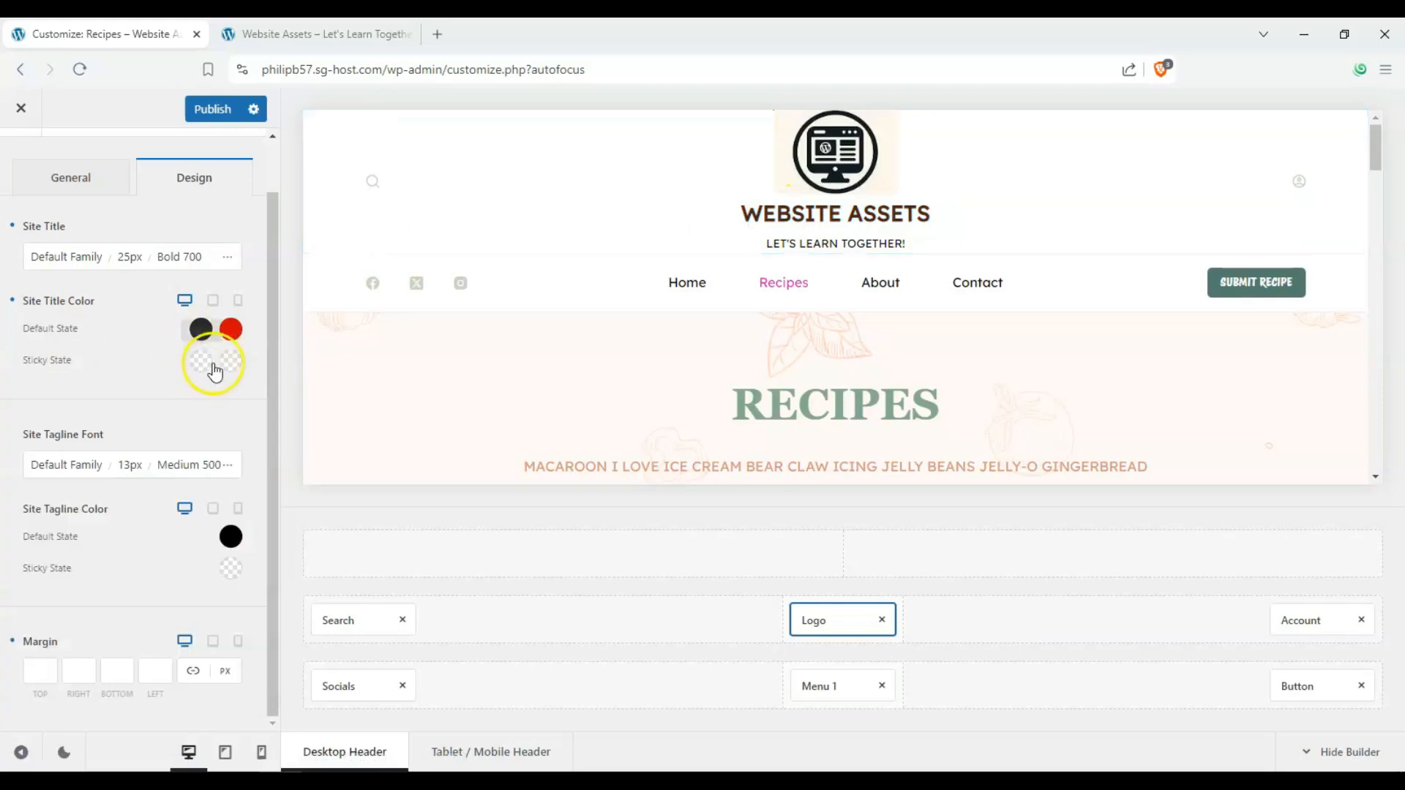
{"action": "scroll", "coordinate": [439, 360], "scroll_direction": "down", "scroll_amount": 5}
{"action": "scroll", "coordinate": [821, 266], "scroll_direction": "up", "scroll_amount": 3}
{"action": "scroll", "coordinate": [473, 297], "scroll_direction": "down", "scroll_amount": 3}
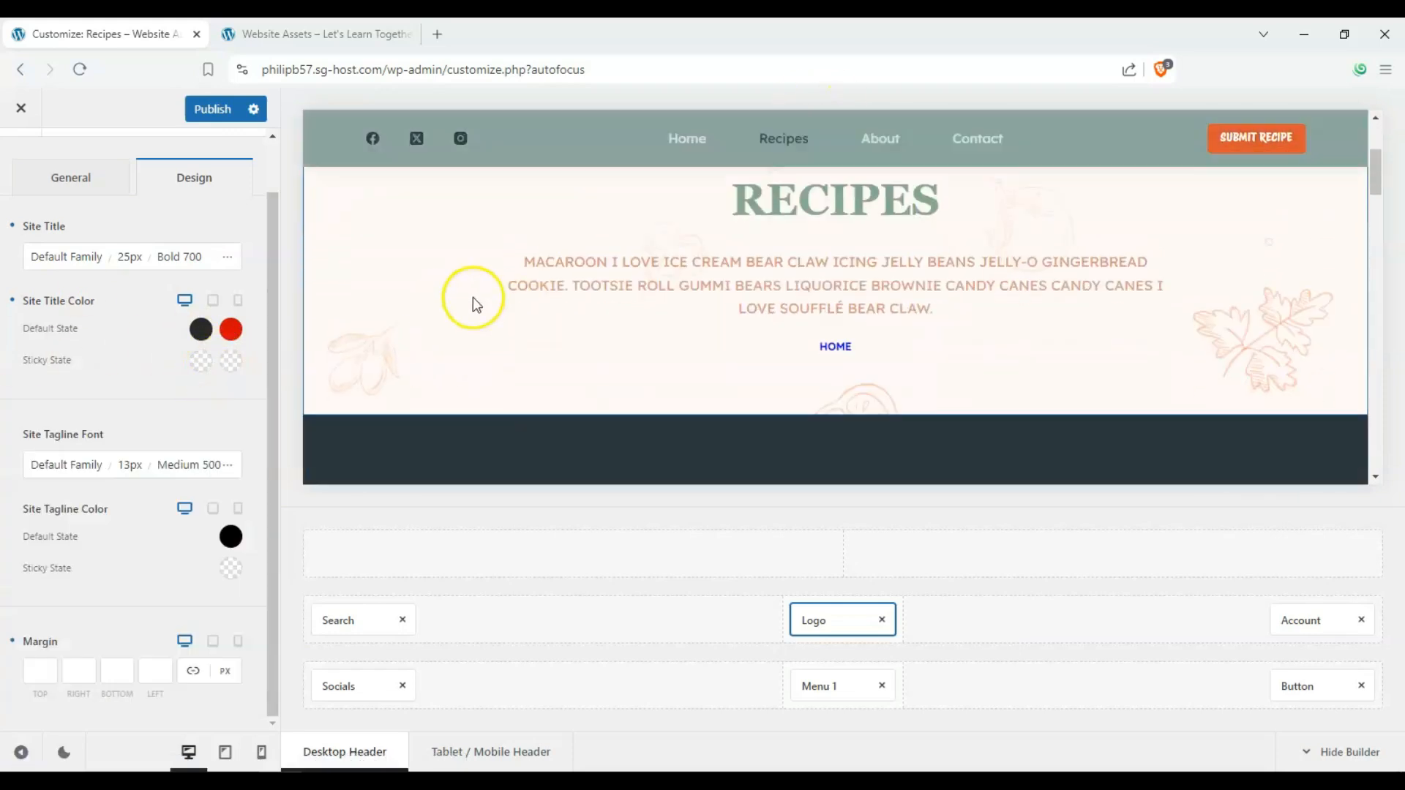
{"action": "scroll", "coordinate": [473, 297], "scroll_direction": "up", "scroll_amount": 4}
{"action": "scroll", "coordinate": [125, 382], "scroll_direction": "up", "scroll_amount": 1}
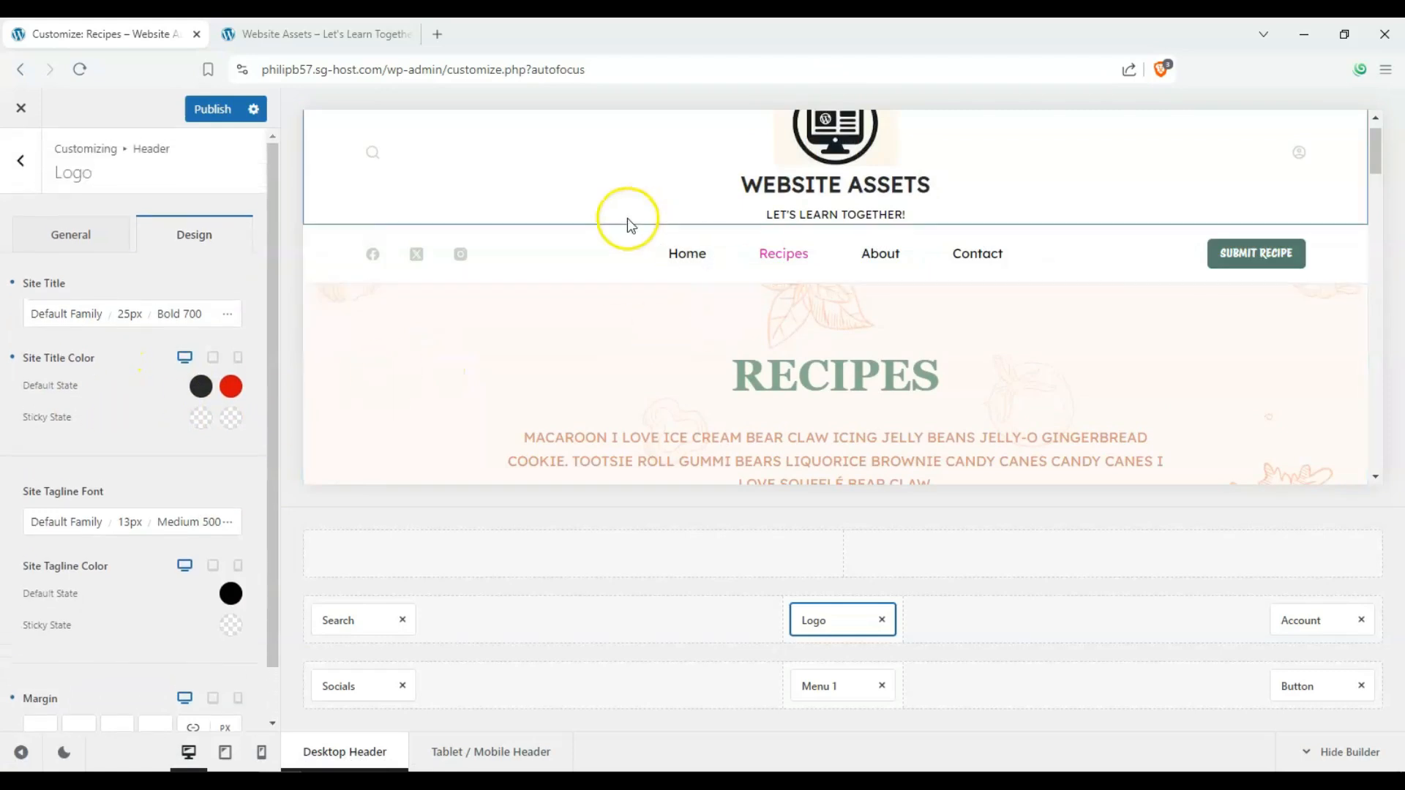
- Set the site title's font family to Helvetica
{"action": "left_click", "coordinate": [78, 313]}
{"action": "scroll", "coordinate": [139, 539], "scroll_direction": "down", "scroll_amount": 5}
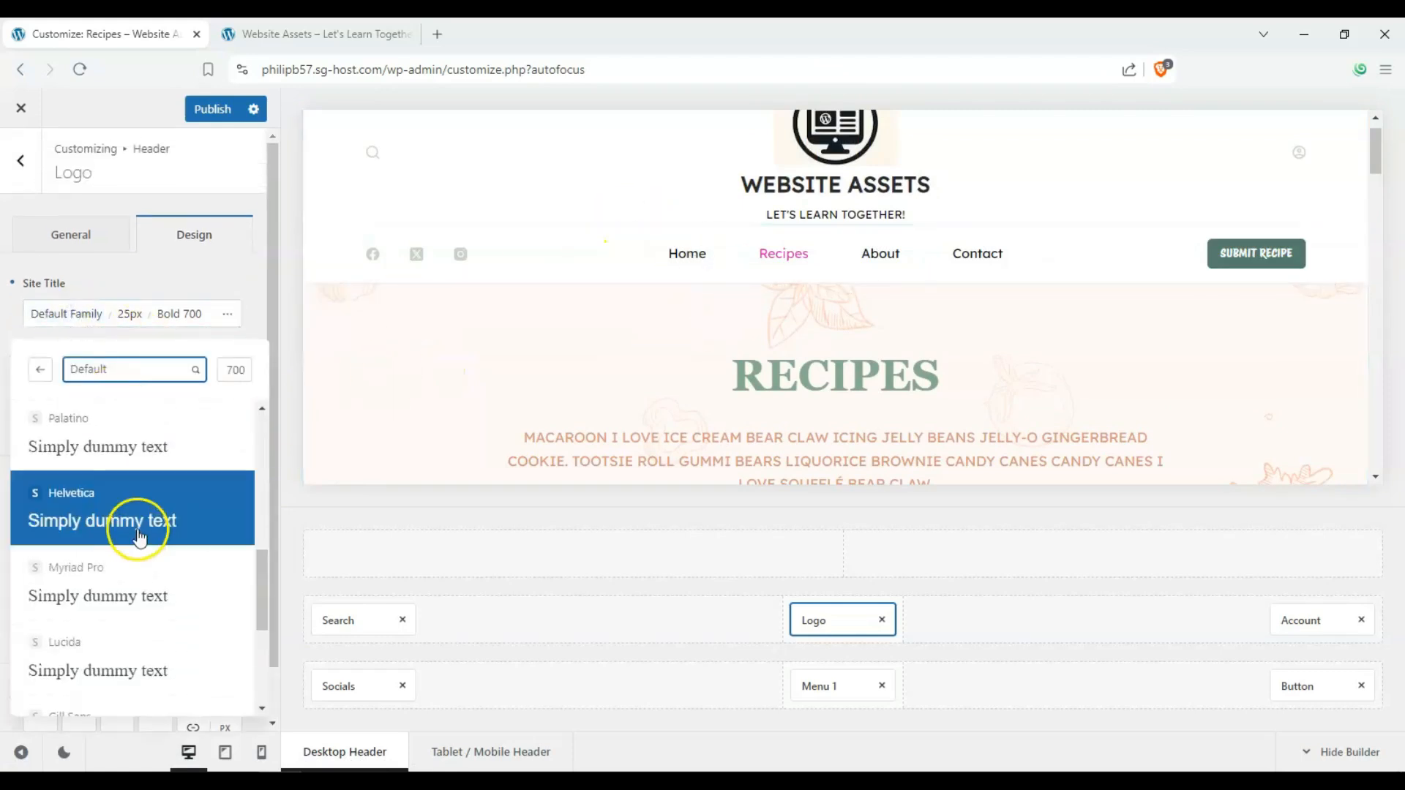
{"action": "left_click", "coordinate": [139, 535]}
{"action": "left_click", "coordinate": [40, 369]}
- Set the site tagline's font family to monospace after trying Impact
{"action": "left_click", "coordinate": [72, 521]}
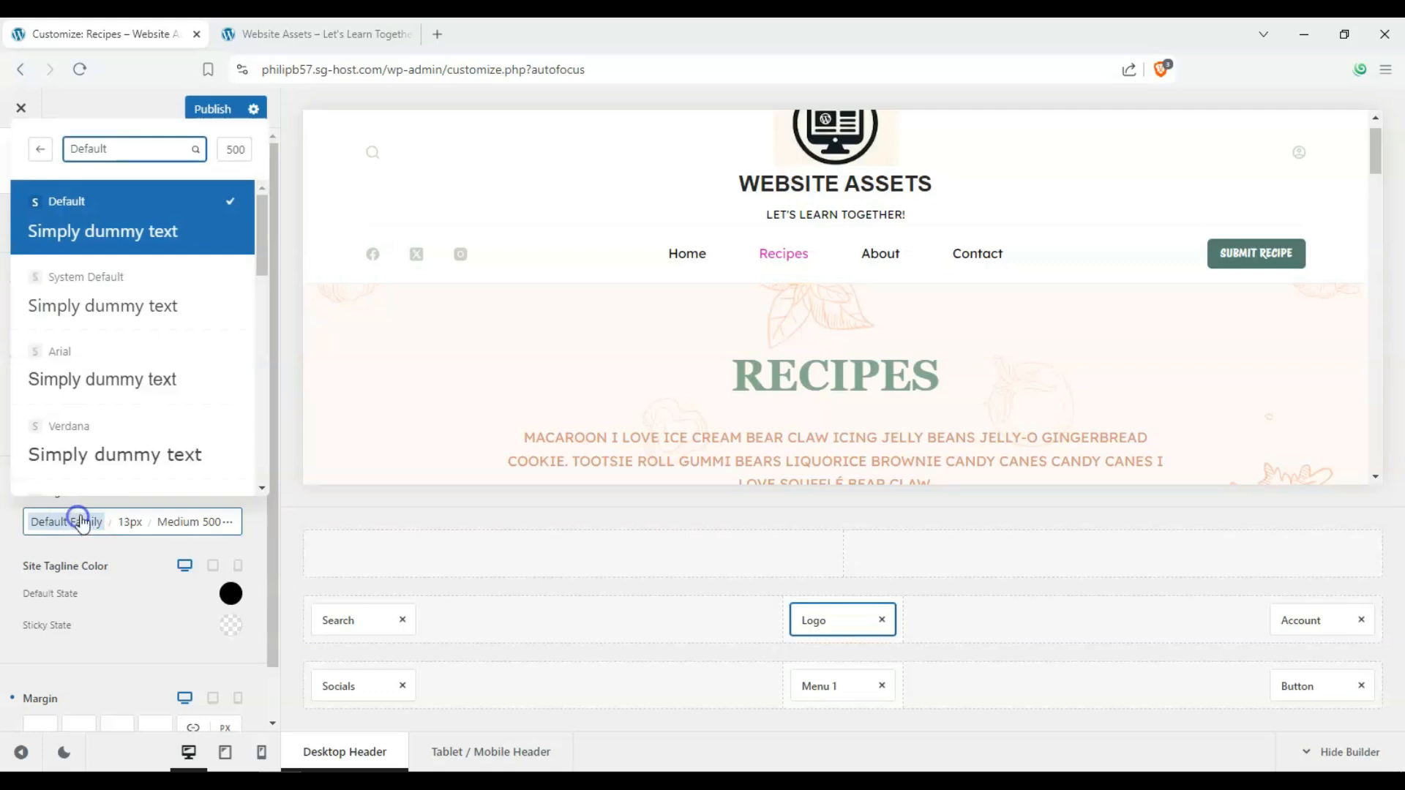
{"action": "scroll", "coordinate": [108, 434], "scroll_direction": "down", "scroll_amount": 4}
{"action": "scroll", "coordinate": [108, 434], "scroll_direction": "down", "scroll_amount": 3}
{"action": "left_click", "coordinate": [115, 328]}
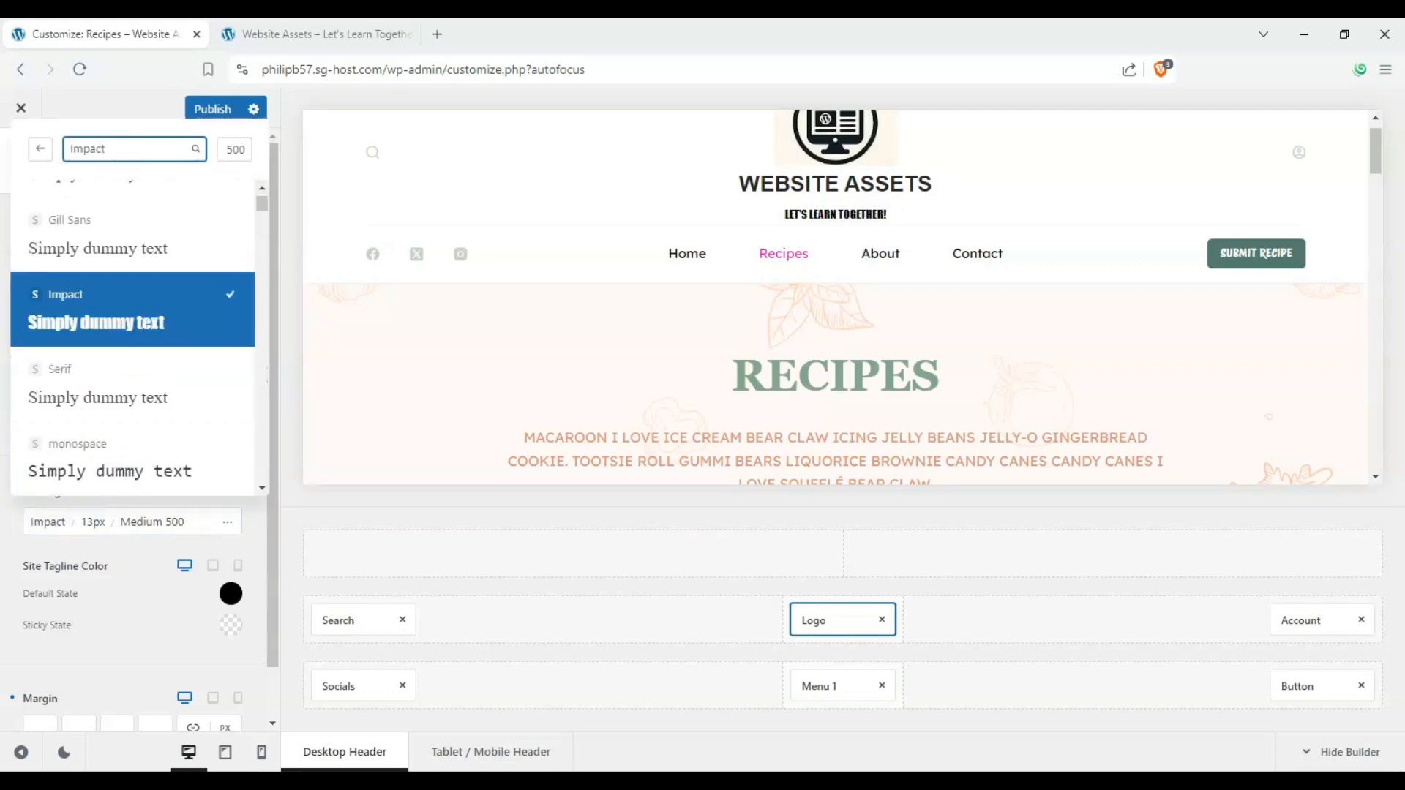
{"action": "left_click", "coordinate": [110, 471]}
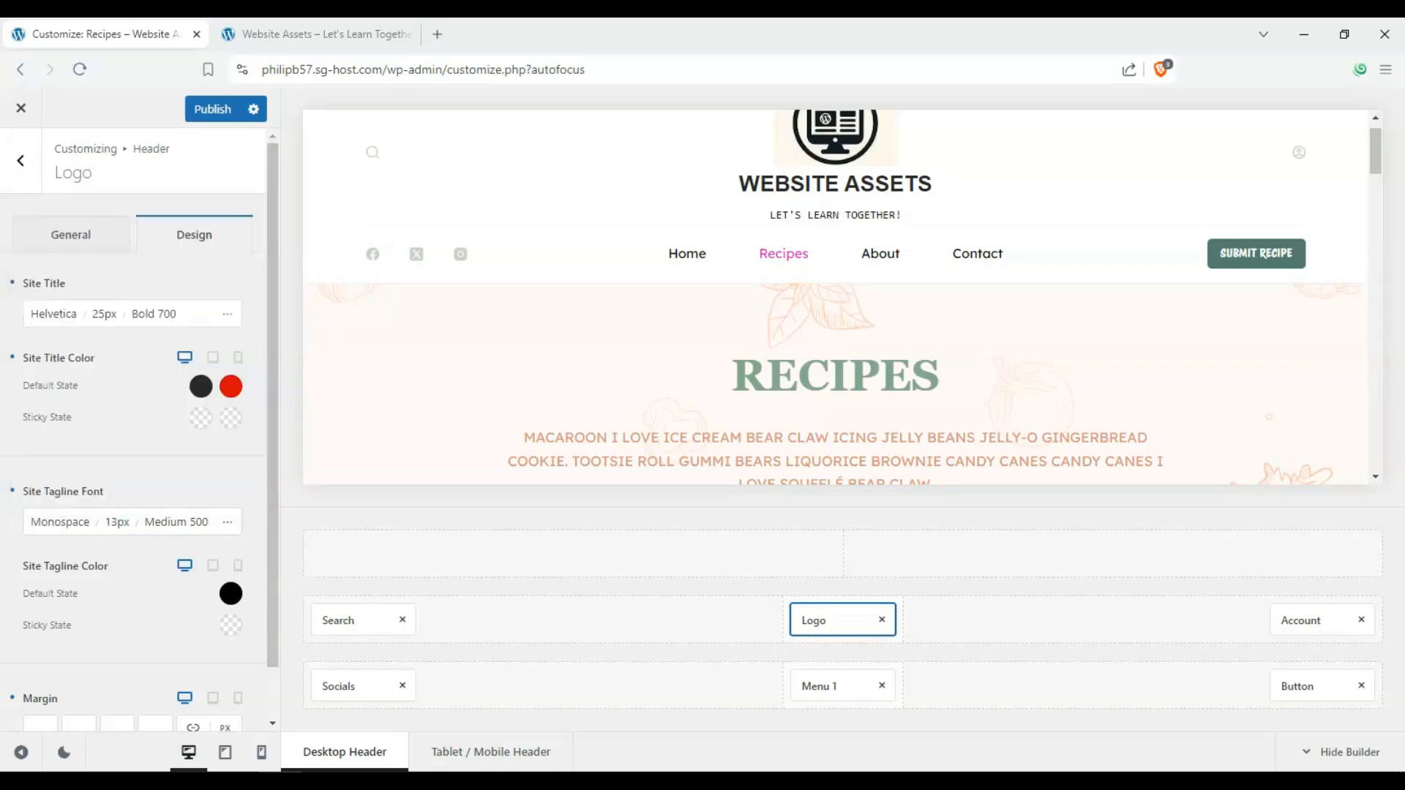
- Set the logo's margin to 5% on all four sides and return to the list of header elements
{"action": "scroll", "coordinate": [75, 331], "scroll_direction": "down", "scroll_amount": 1}
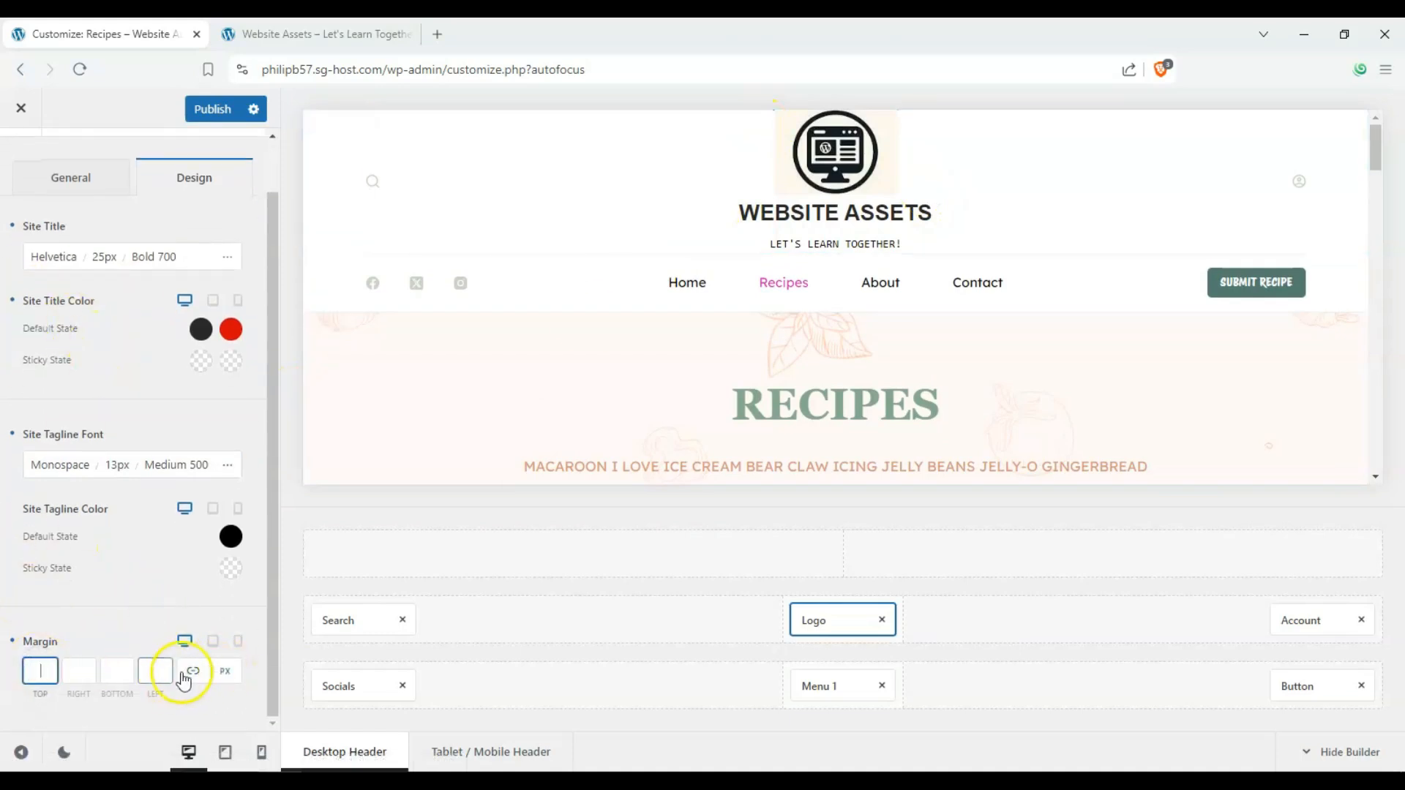
{"action": "left_click", "coordinate": [218, 676]}
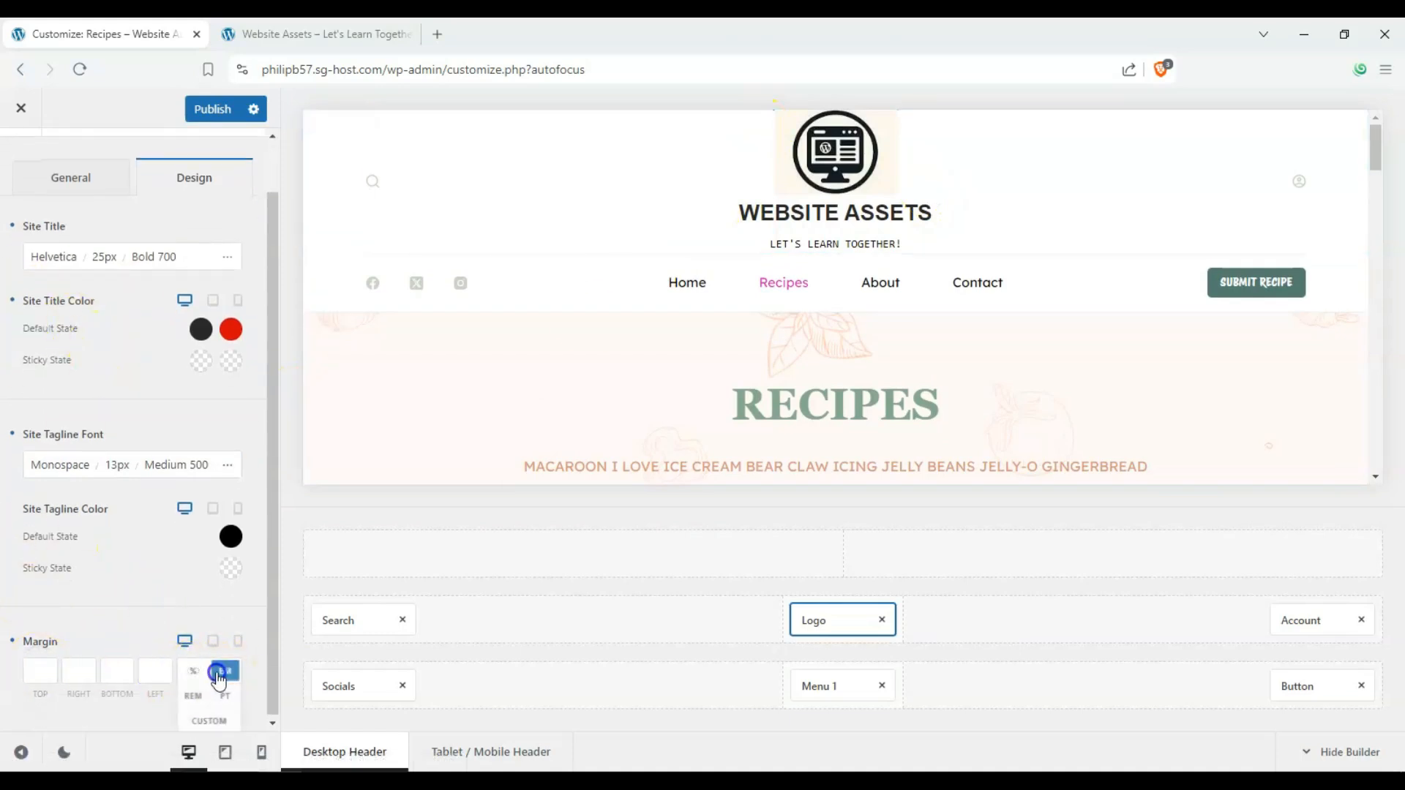
{"action": "left_click", "coordinate": [210, 722]}
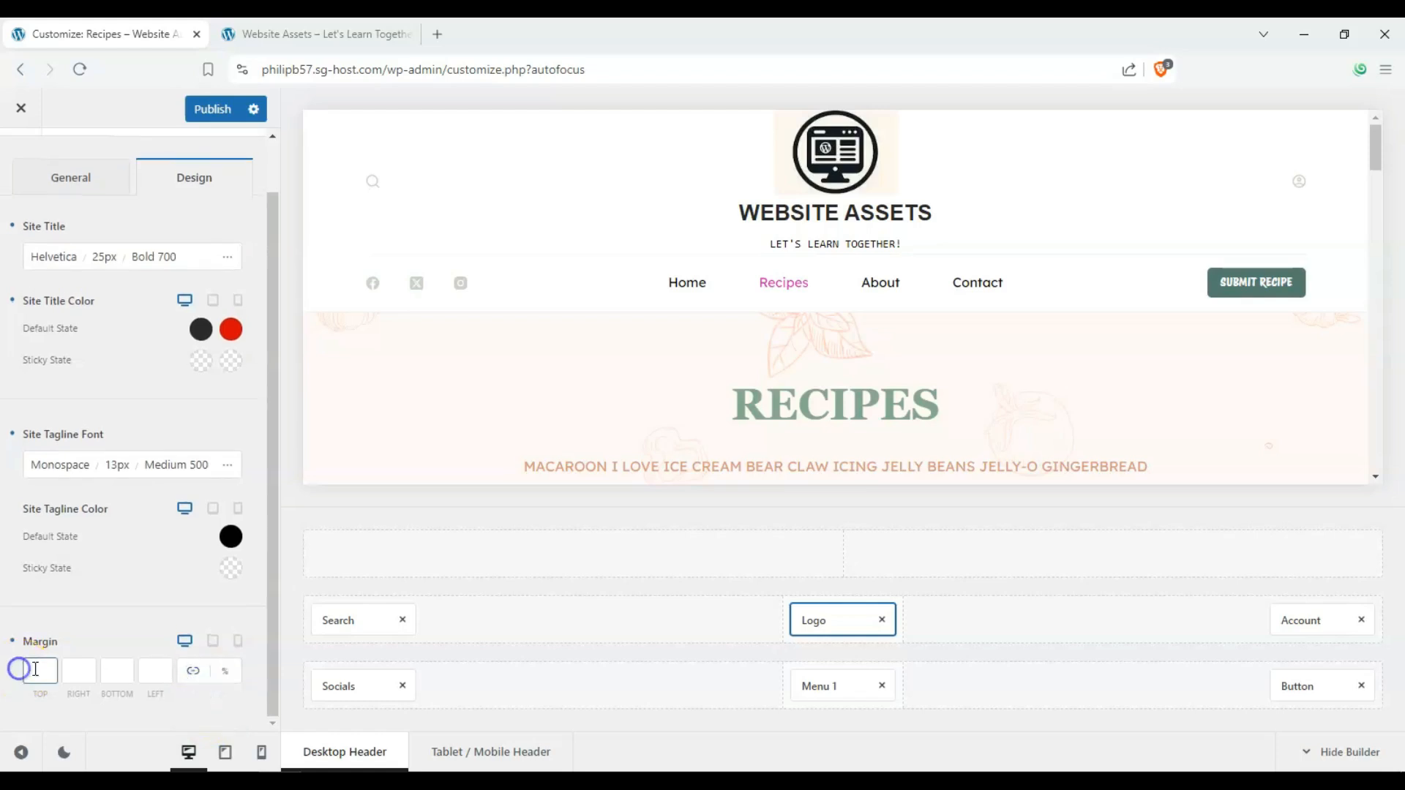
{"action": "type", "text": "5"}
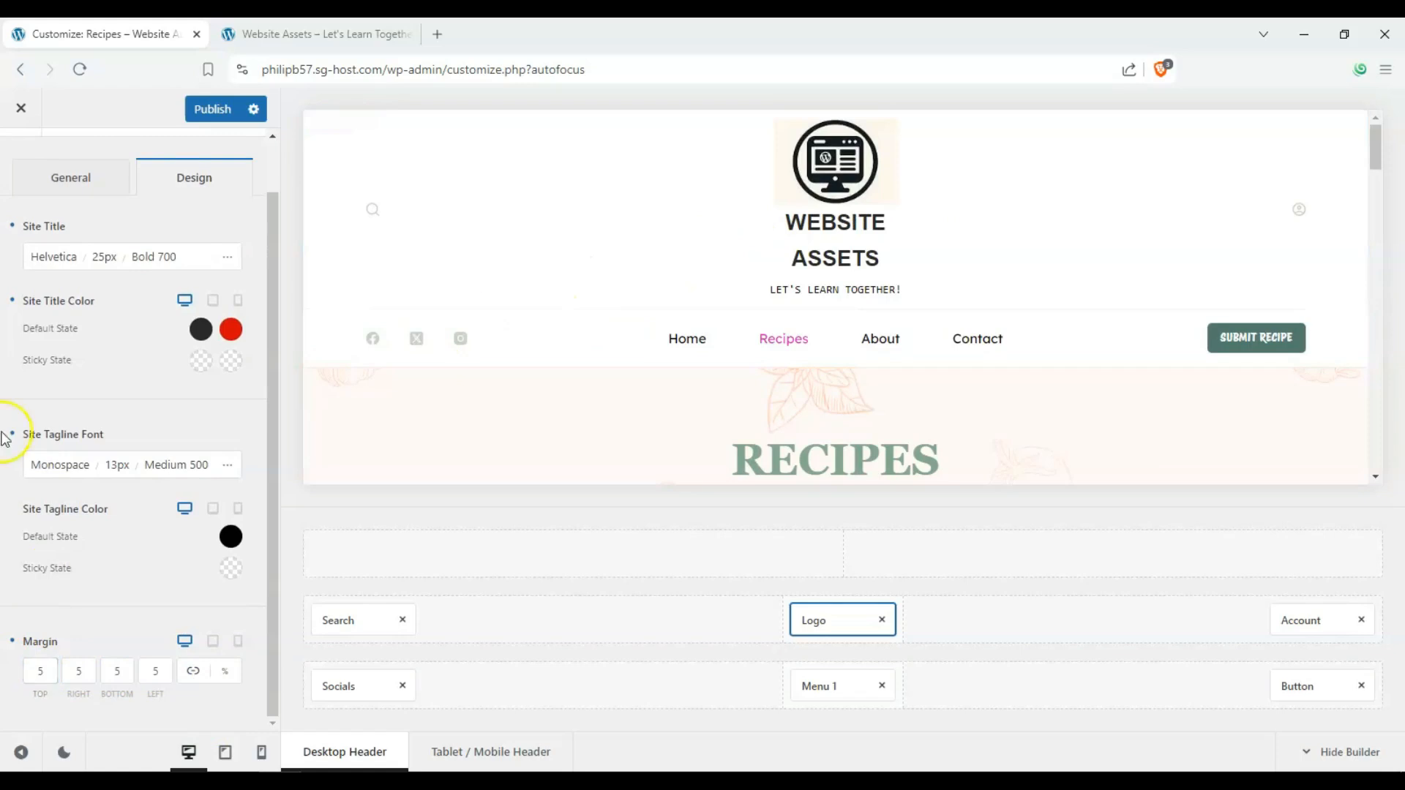
{"action": "scroll", "coordinate": [944, 256], "scroll_direction": "down", "scroll_amount": 3}
{"action": "scroll", "coordinate": [933, 263], "scroll_direction": "up", "scroll_amount": 3}
{"action": "scroll", "coordinate": [96, 677], "scroll_direction": "up", "scroll_amount": 1}
{"action": "left_click", "coordinate": [29, 166]}
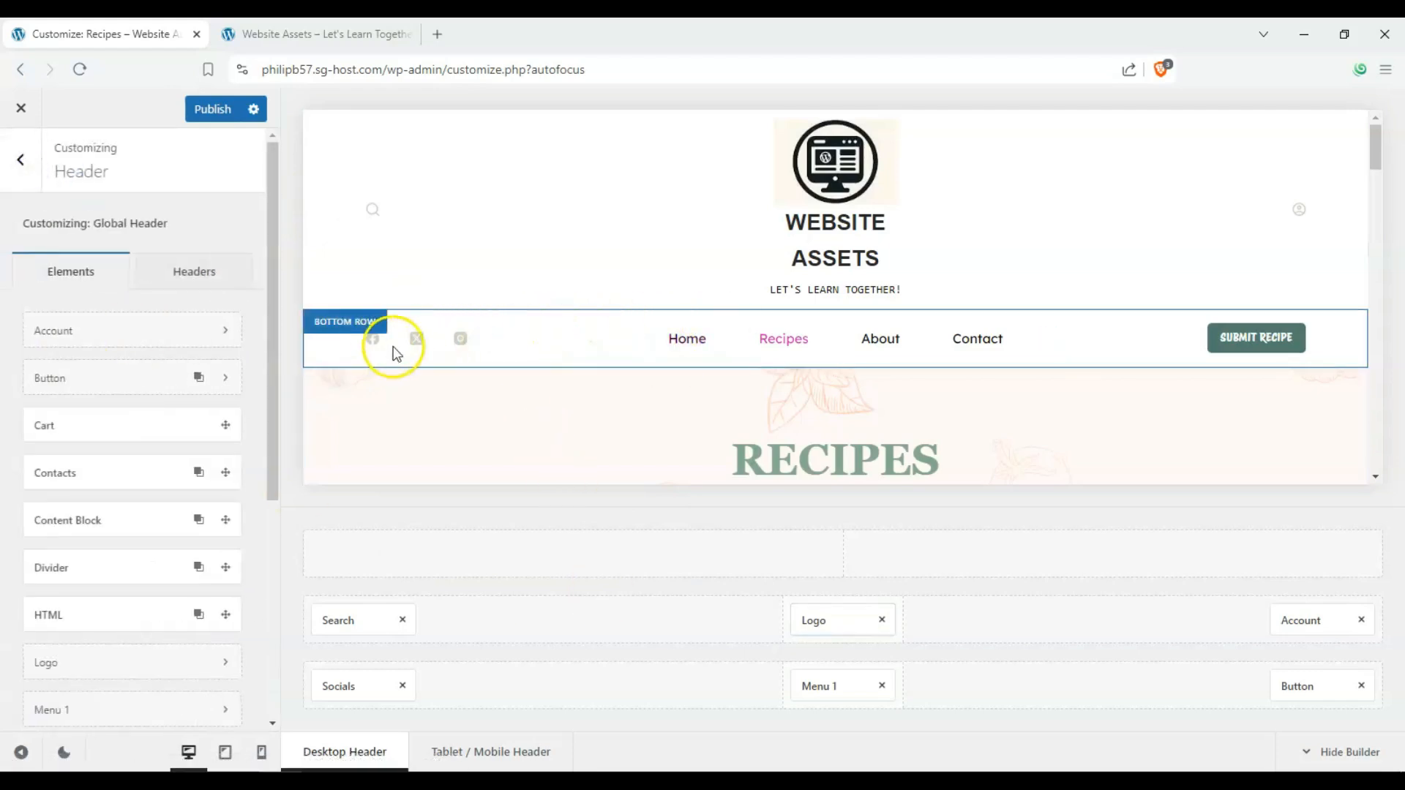
- Open the header's Button element and change its label text to SUBSCRIBE
{"action": "left_click", "coordinate": [1295, 686]}
{"action": "scroll", "coordinate": [179, 480], "scroll_direction": "down", "scroll_amount": 3}
{"action": "left_click", "coordinate": [154, 471]}
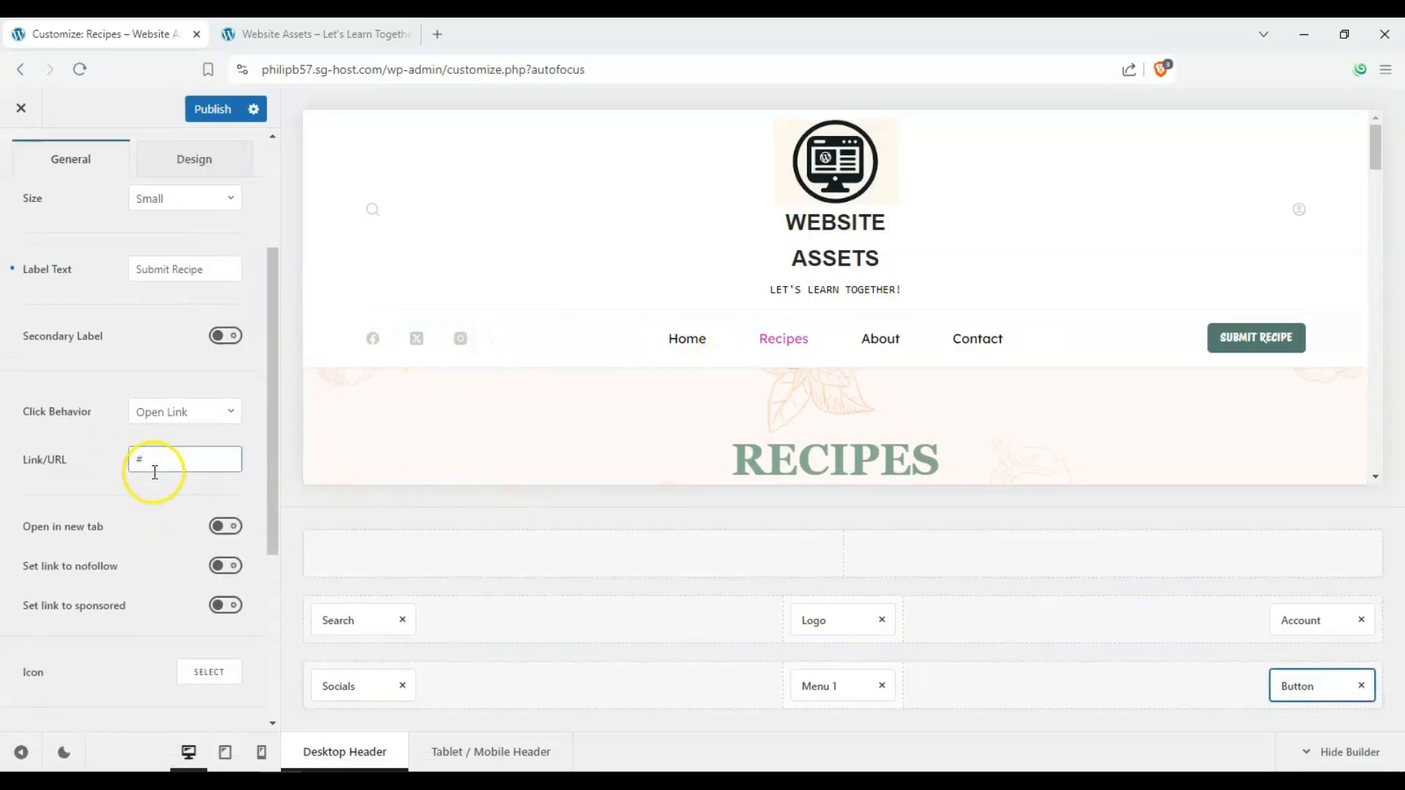
{"action": "left_click", "coordinate": [106, 476]}
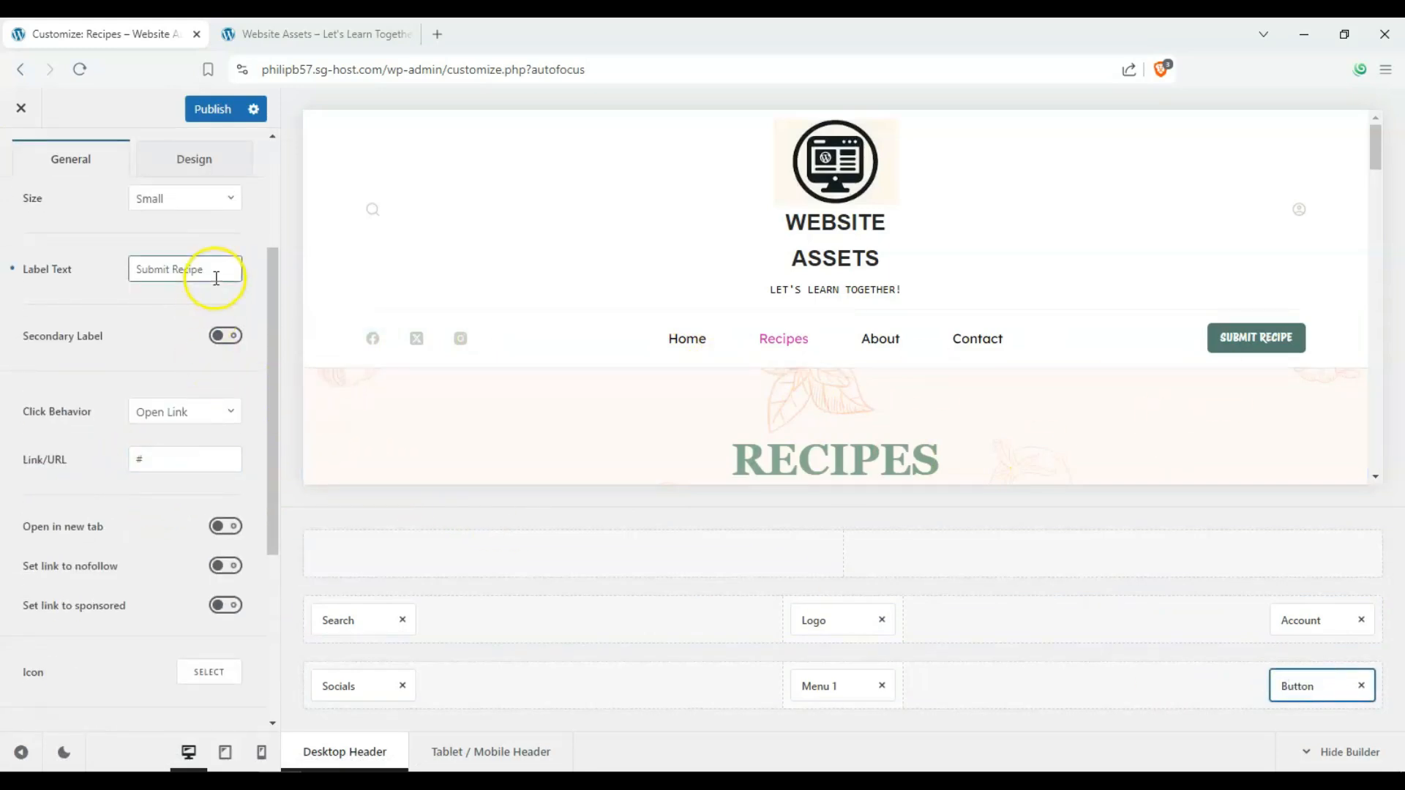
{"action": "type", "text": "Suib"}
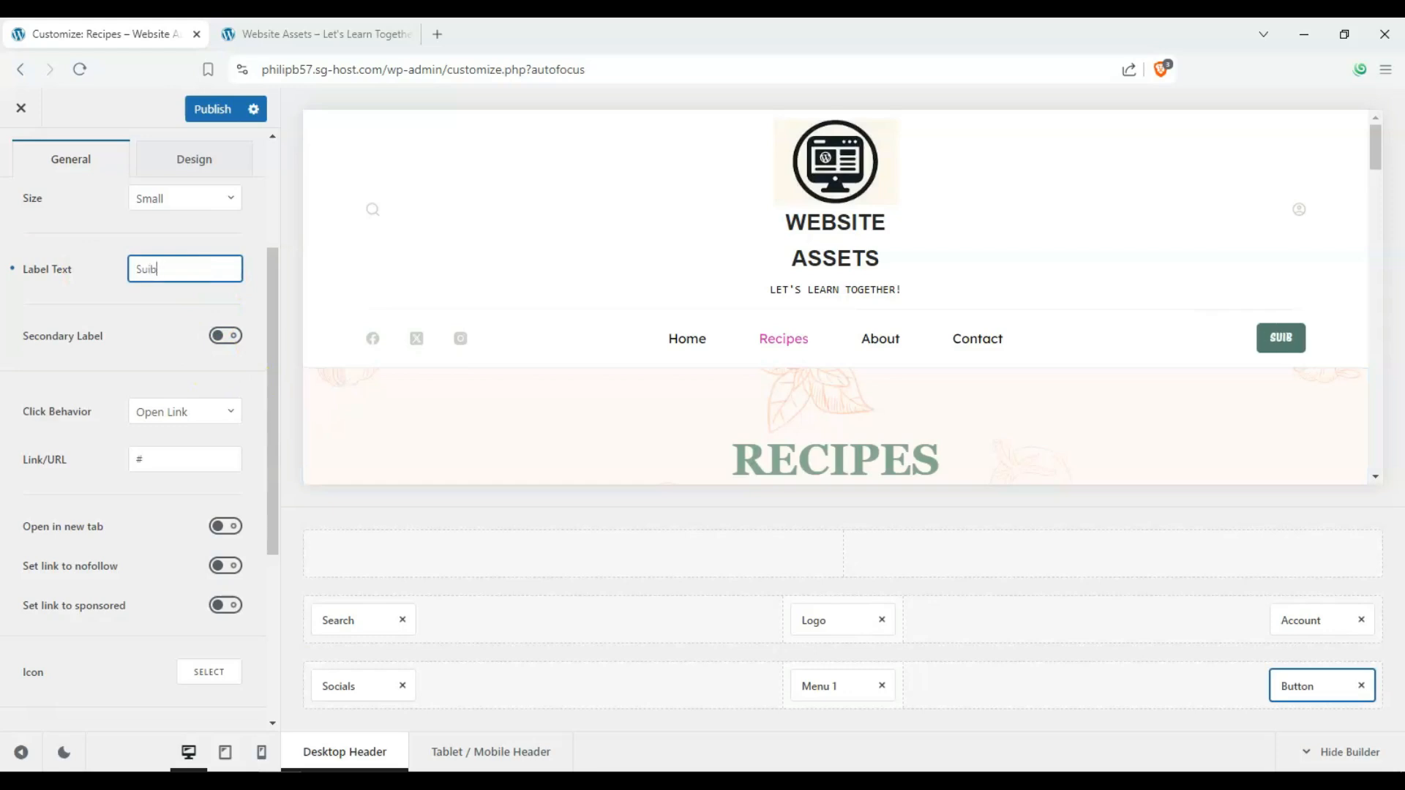
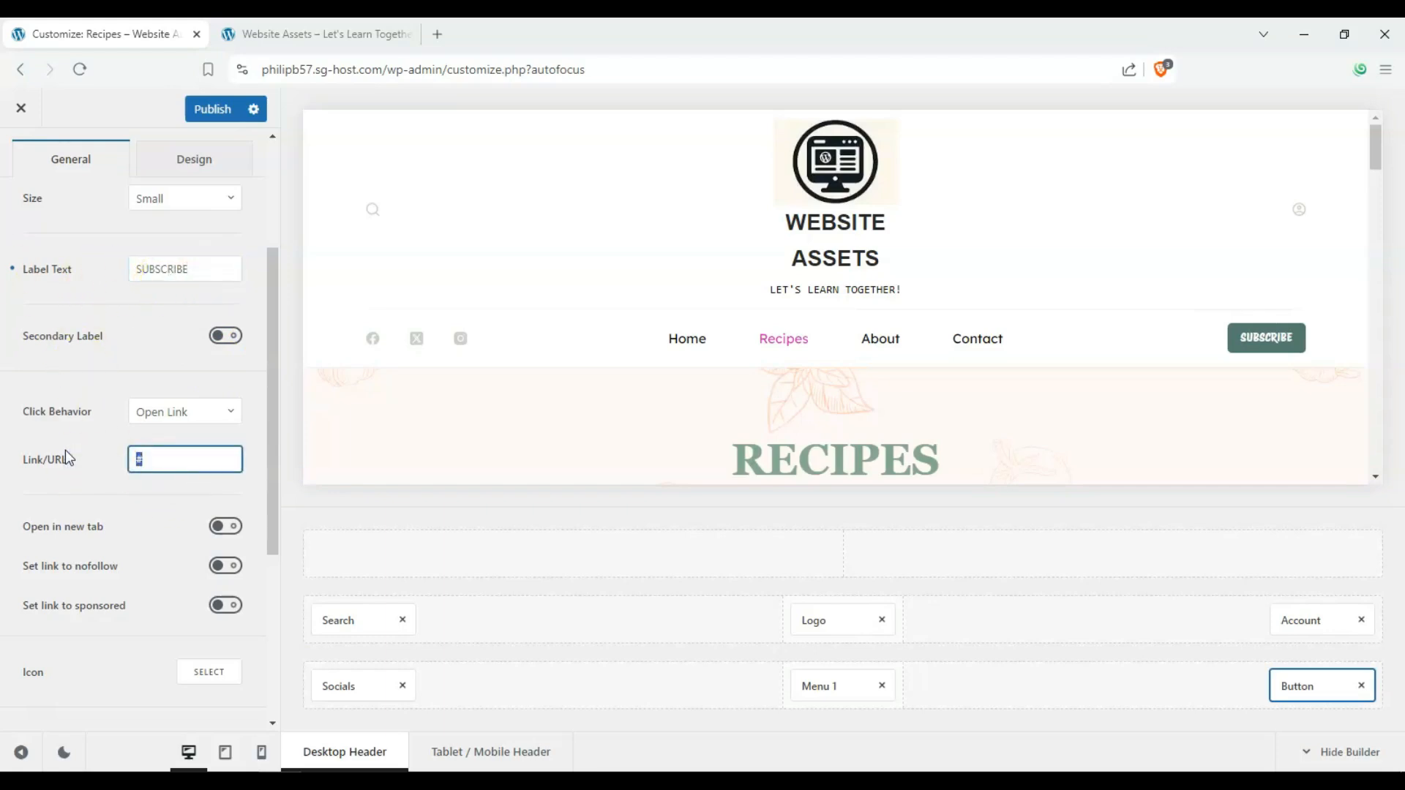
- Link the header button to the YouTube channel URL with Open Link as click behavior, and enable opening in a new tab
{"action": "left_click", "coordinate": [207, 427]}
{"action": "left_click", "coordinate": [207, 415]}
{"action": "left_click", "coordinate": [212, 418]}
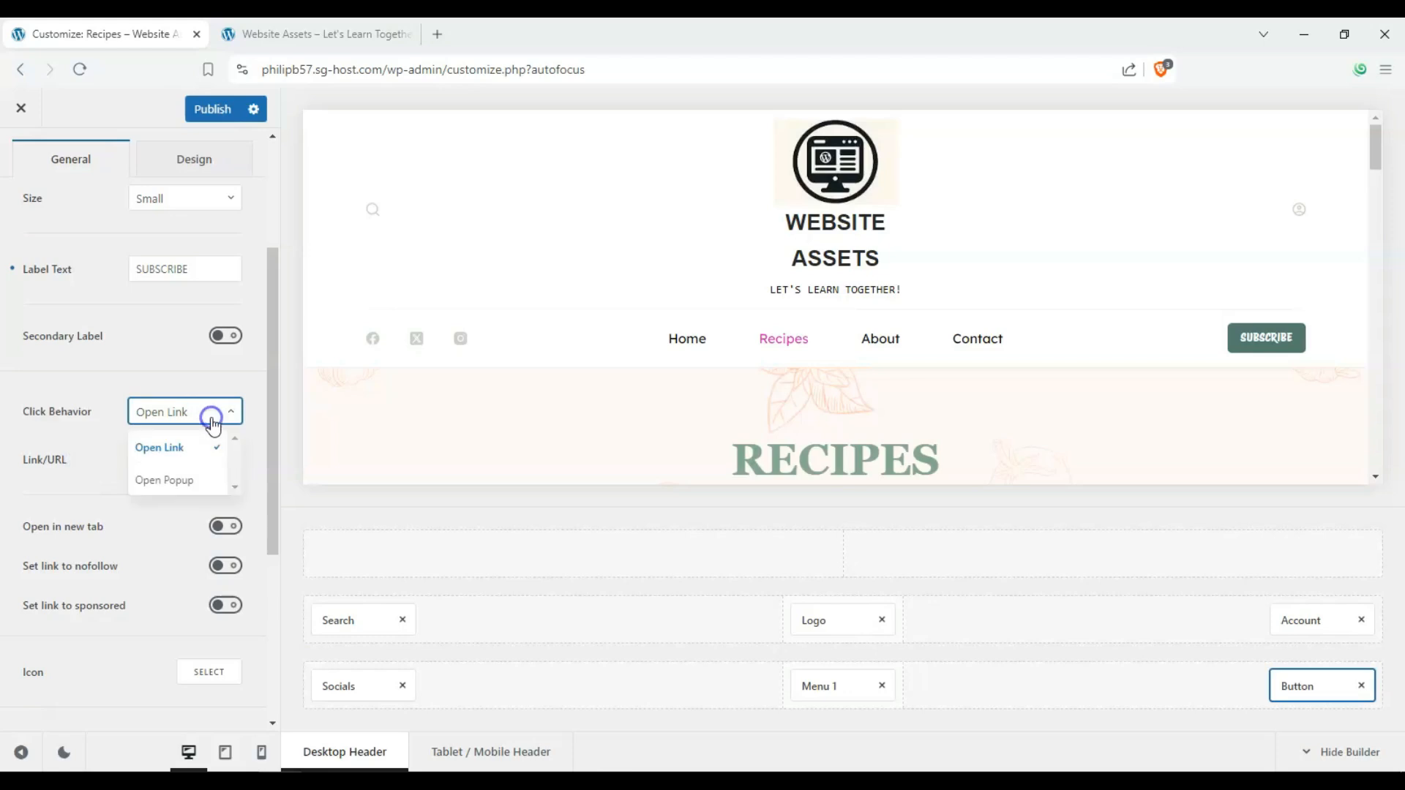
{"action": "left_click", "coordinate": [193, 456]}
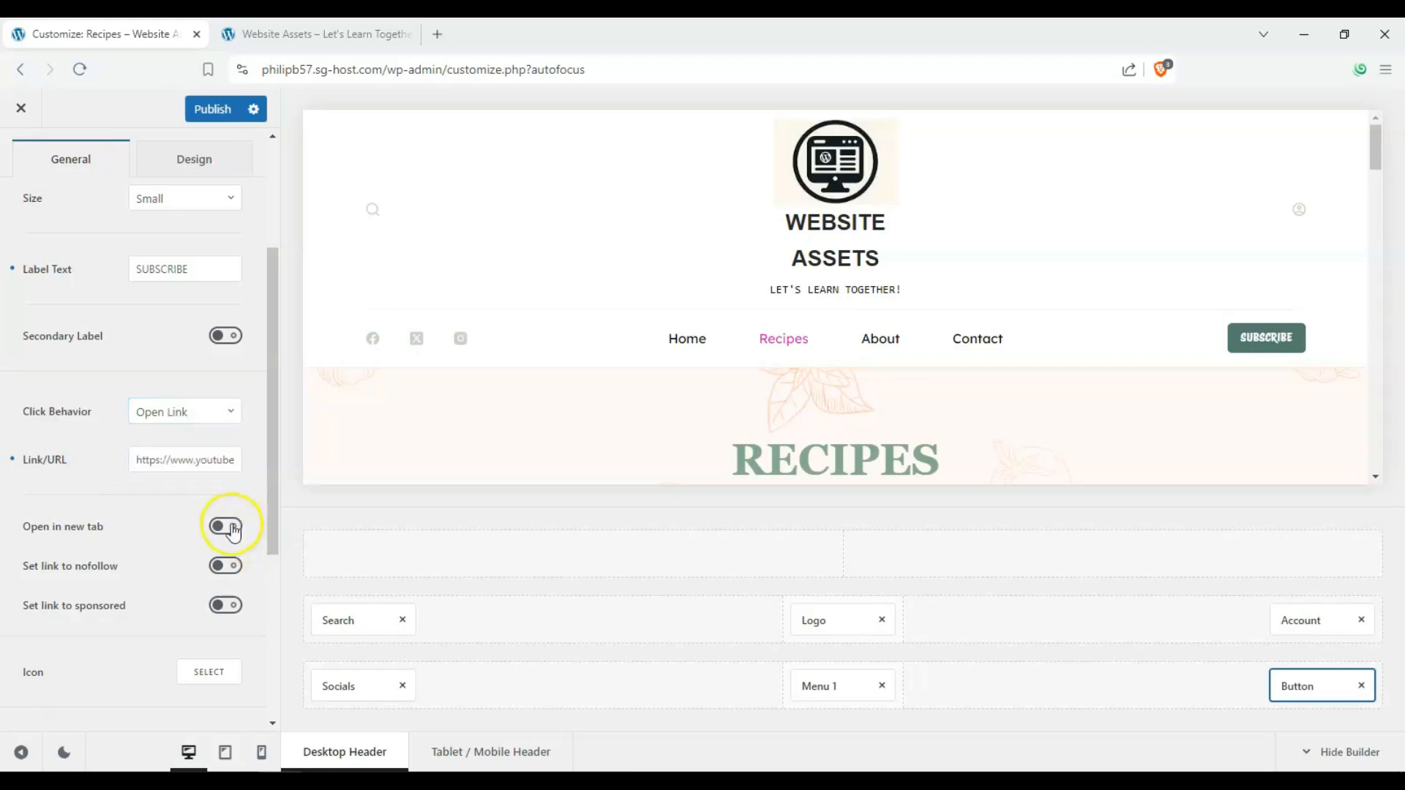
{"action": "scroll", "coordinate": [59, 447], "scroll_direction": "down", "scroll_amount": 4}
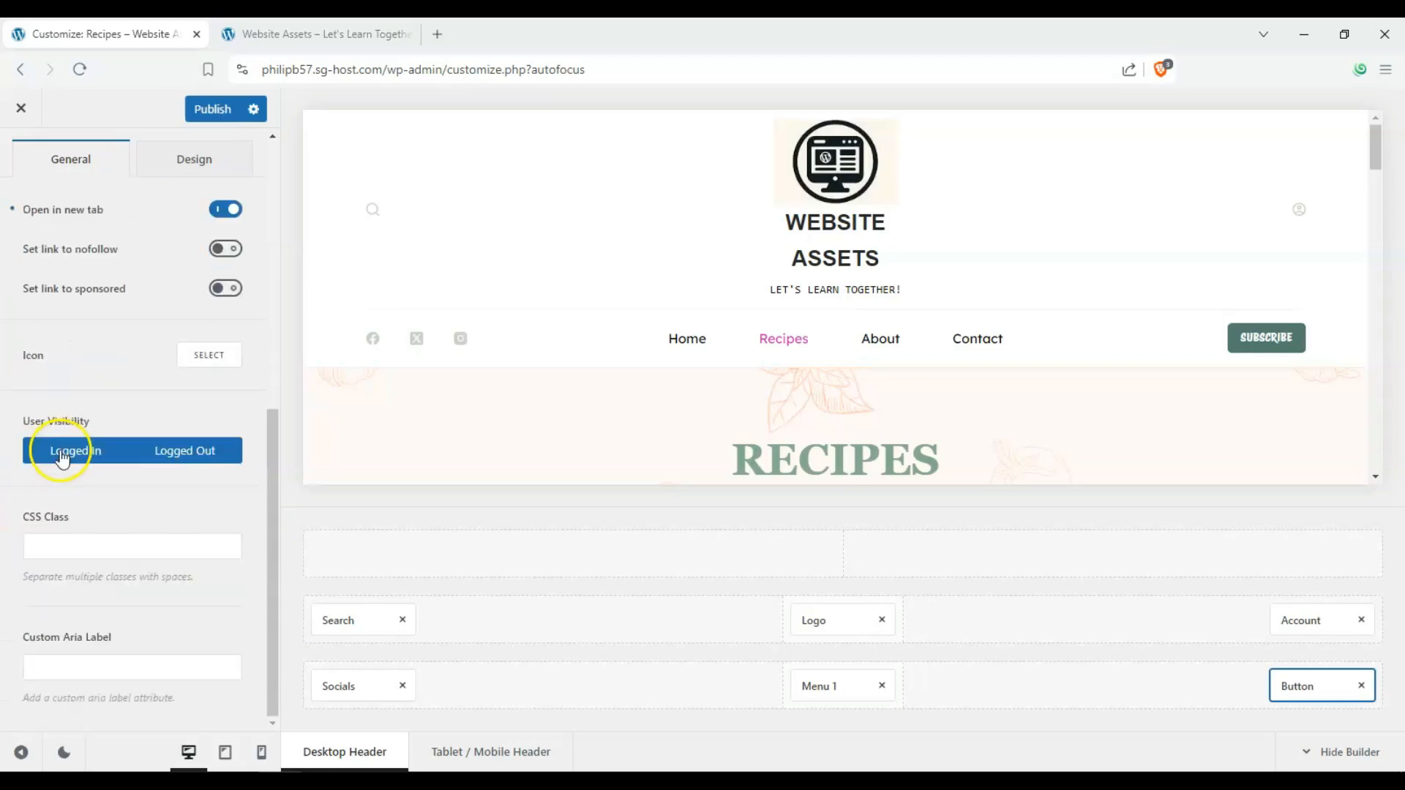
- Search the icon library for "you" and add the YouTube icon to the header button
{"action": "left_click", "coordinate": [200, 357]}
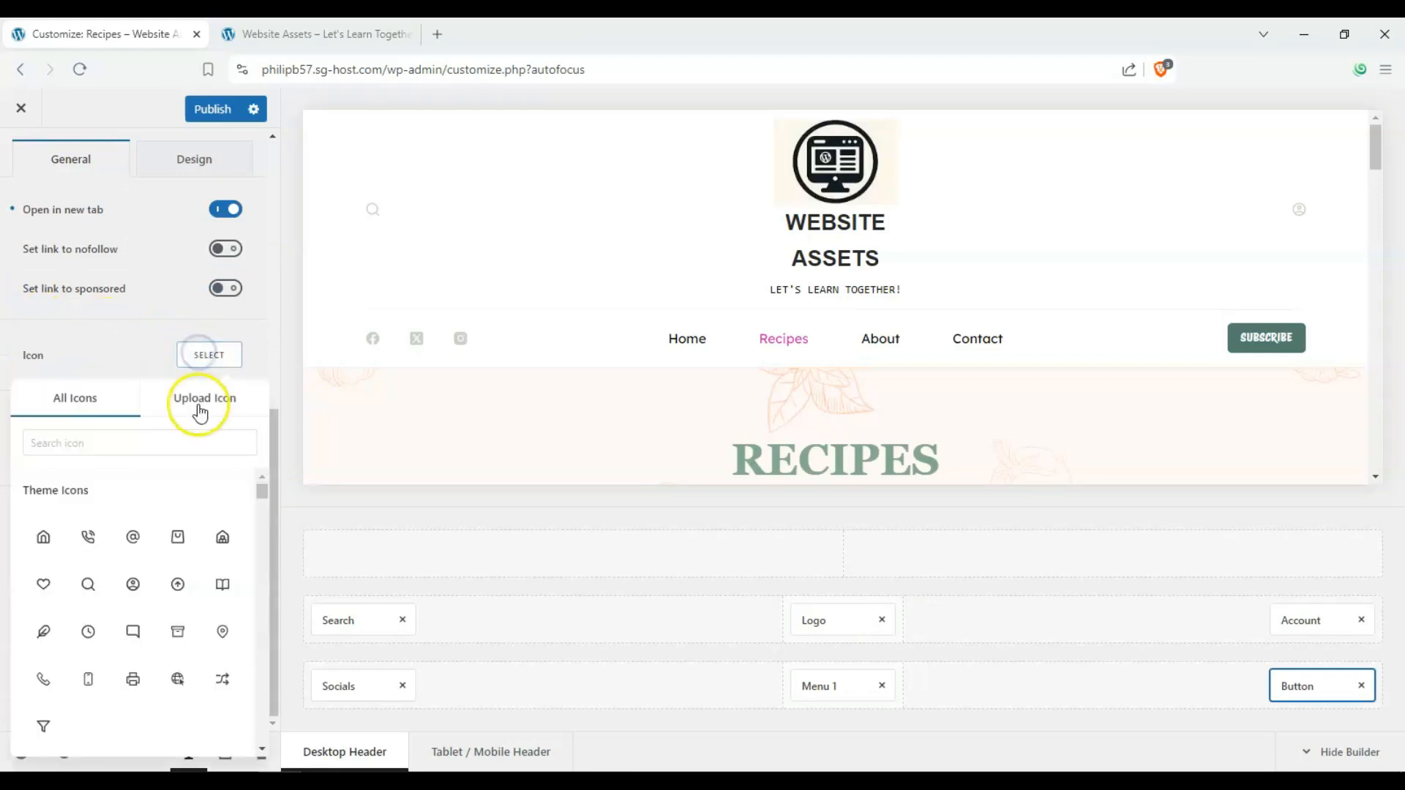
{"action": "left_click", "coordinate": [189, 445]}
{"action": "type", "text": "you"}
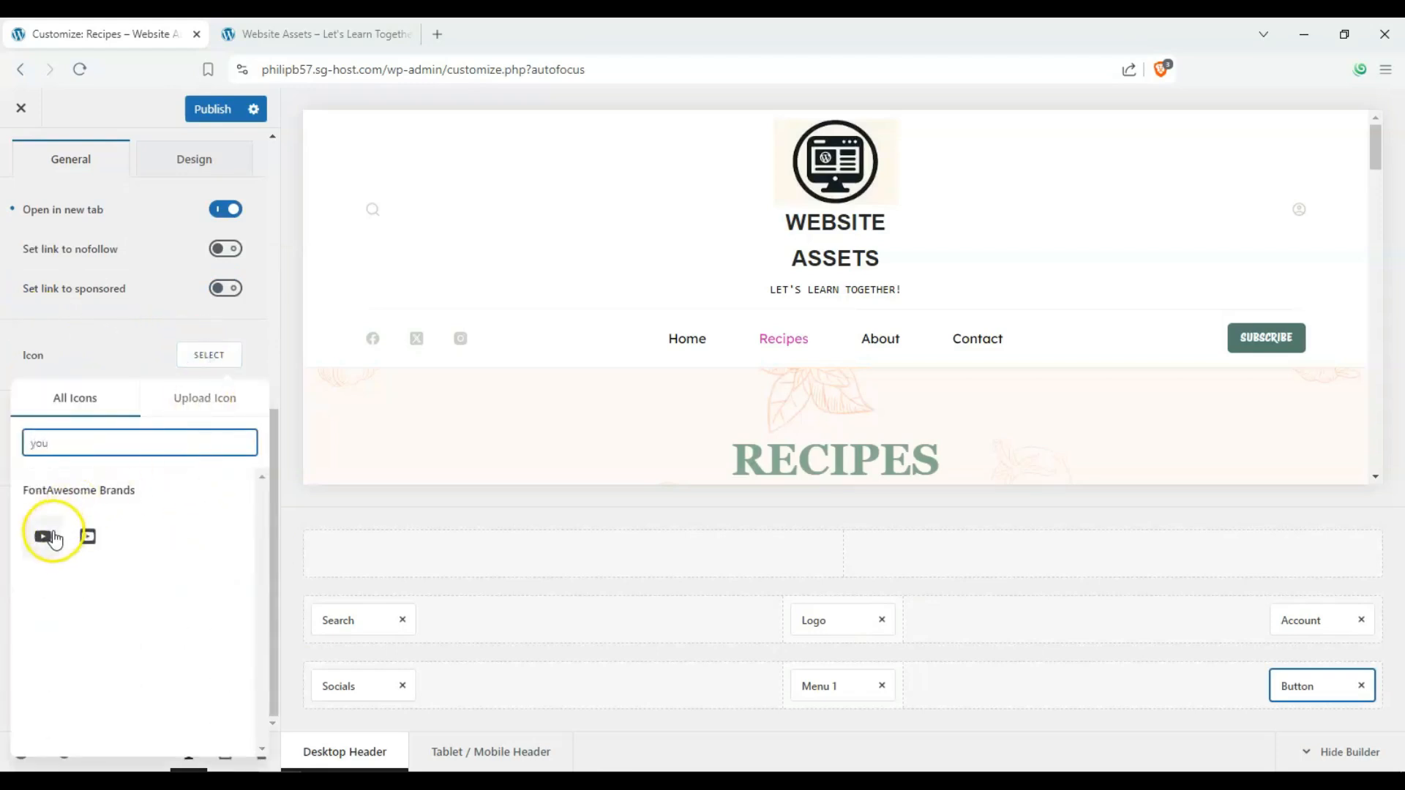
{"action": "left_click", "coordinate": [43, 537]}
{"action": "left_click", "coordinate": [16, 377]}
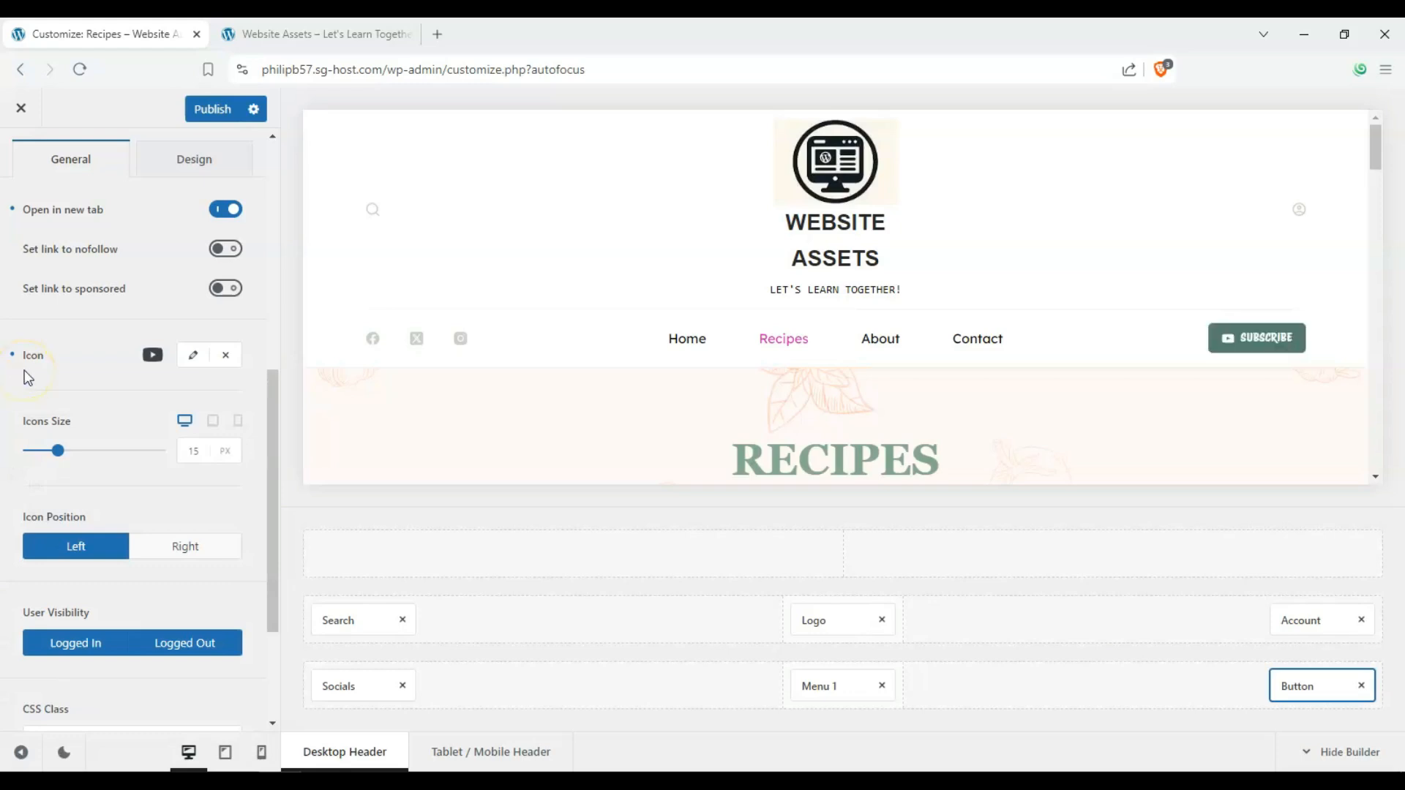
- Set the button's icon size to 24 px and open the button's design options
{"action": "left_click_drag", "start_coordinate": [87, 454], "coordinate": [86, 455]}
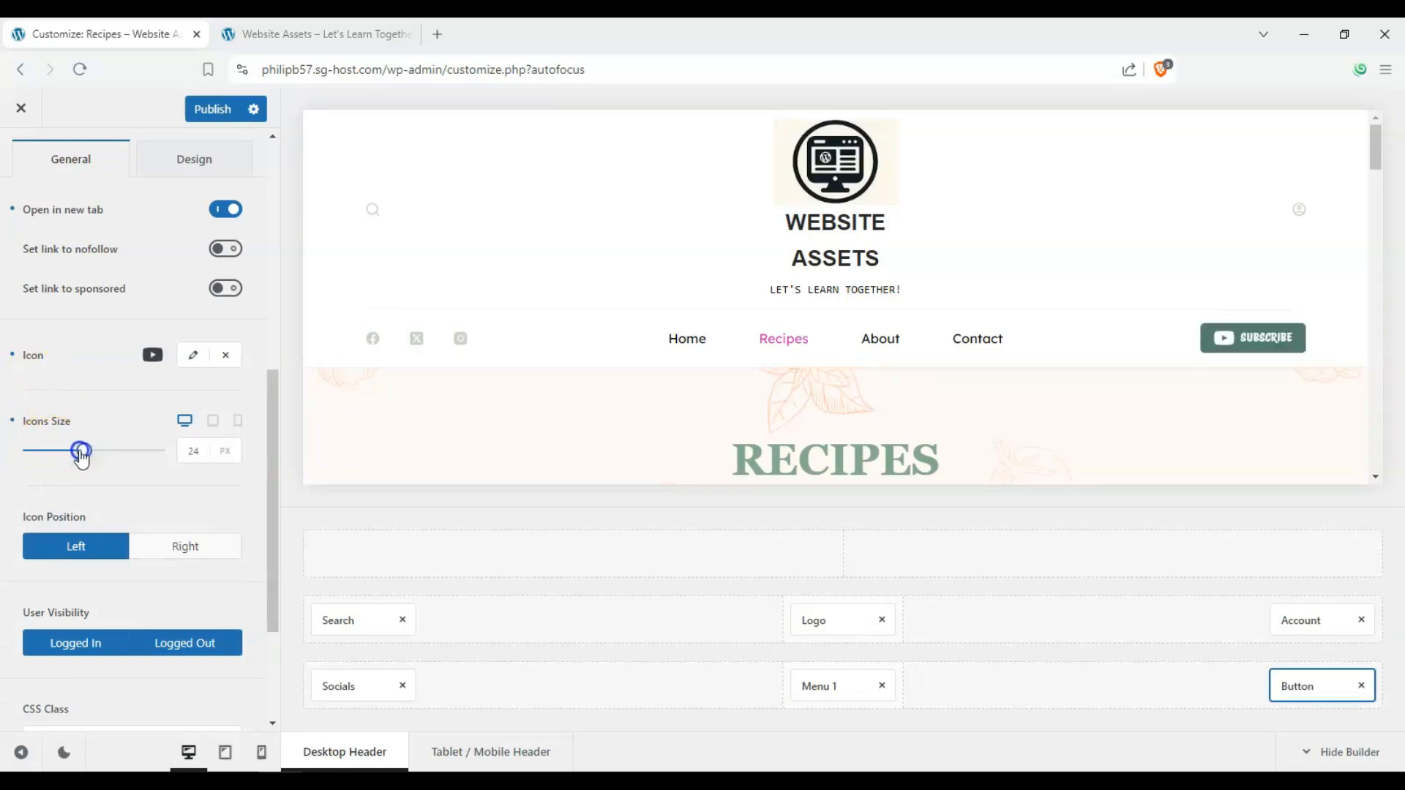
{"action": "scroll", "coordinate": [55, 473], "scroll_direction": "down", "scroll_amount": 3}
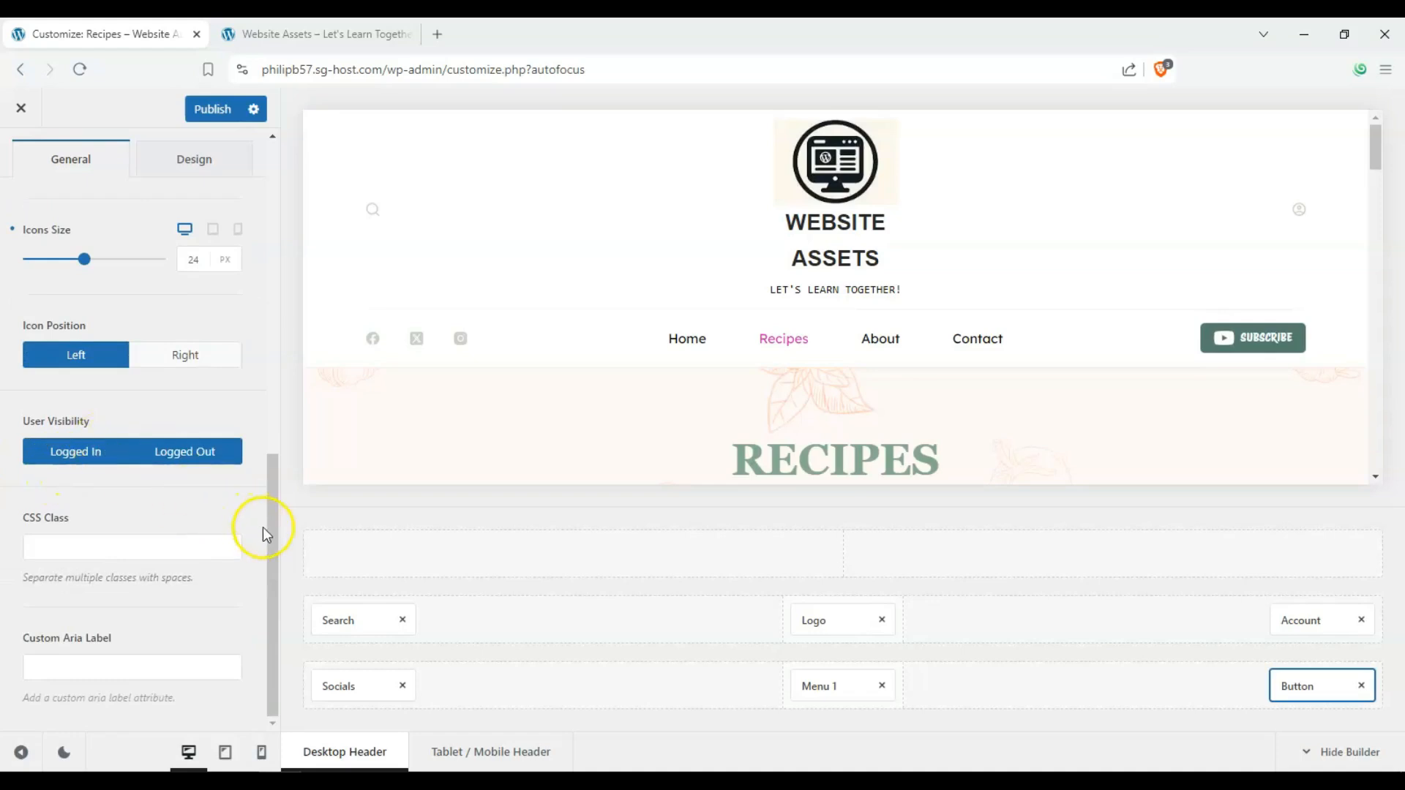
{"action": "left_click_drag", "start_coordinate": [274, 549], "coordinate": [327, 264]}
{"action": "left_click", "coordinate": [208, 163]}
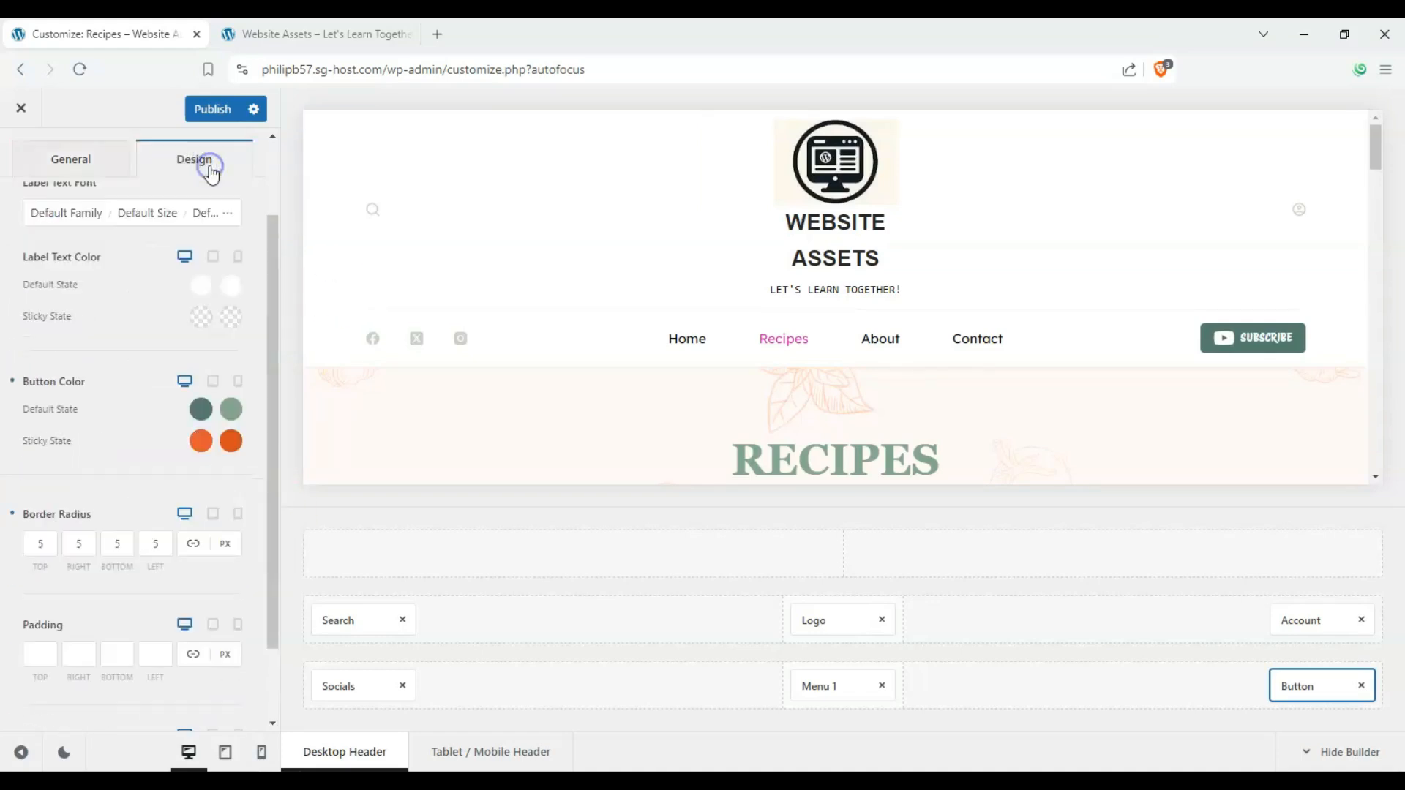
- Try red and a yellow of about #efc300 as the button's default-state color
{"action": "left_click", "coordinate": [202, 412]}
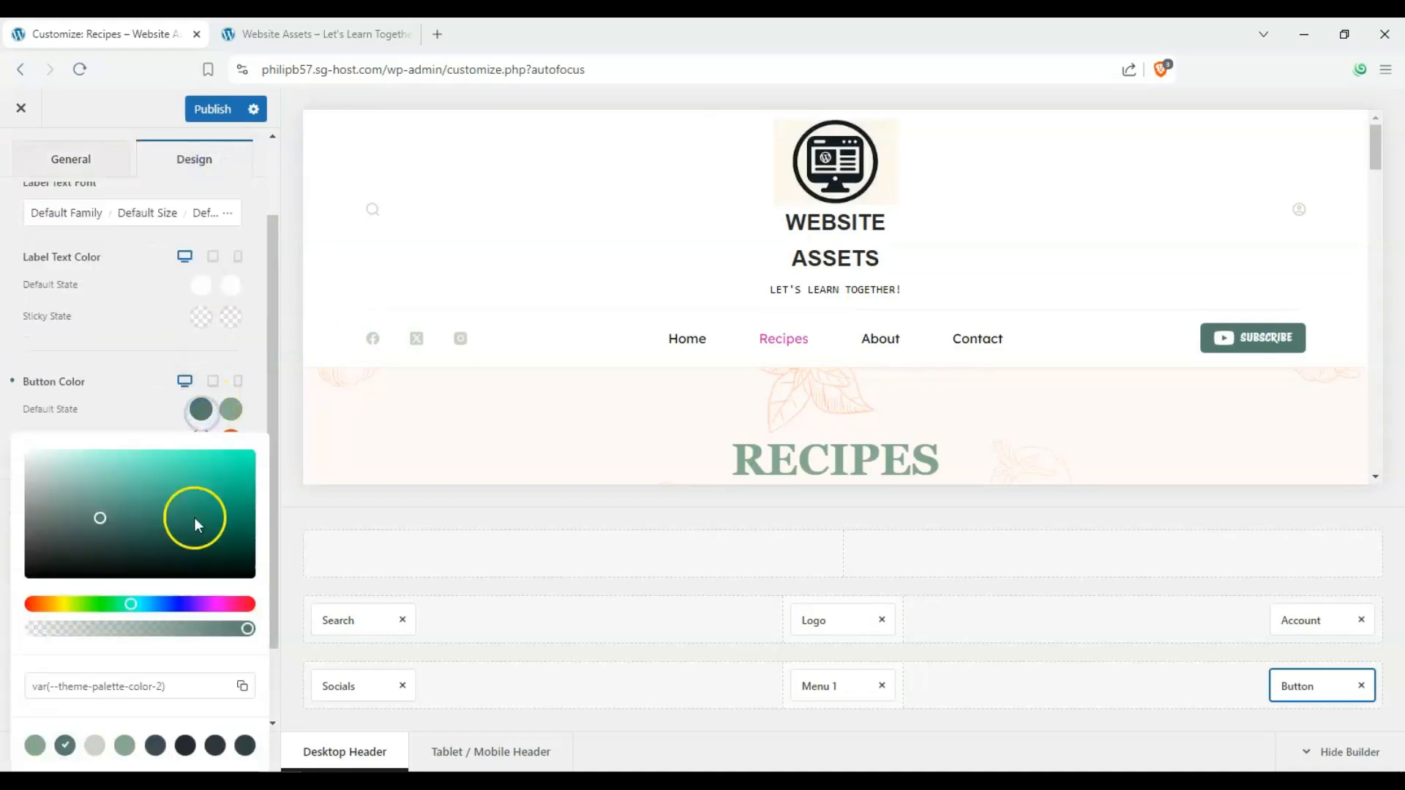
{"action": "left_click_drag", "start_coordinate": [66, 603], "coordinate": [27, 604]}
{"action": "left_click_drag", "start_coordinate": [52, 554], "coordinate": [264, 457]}
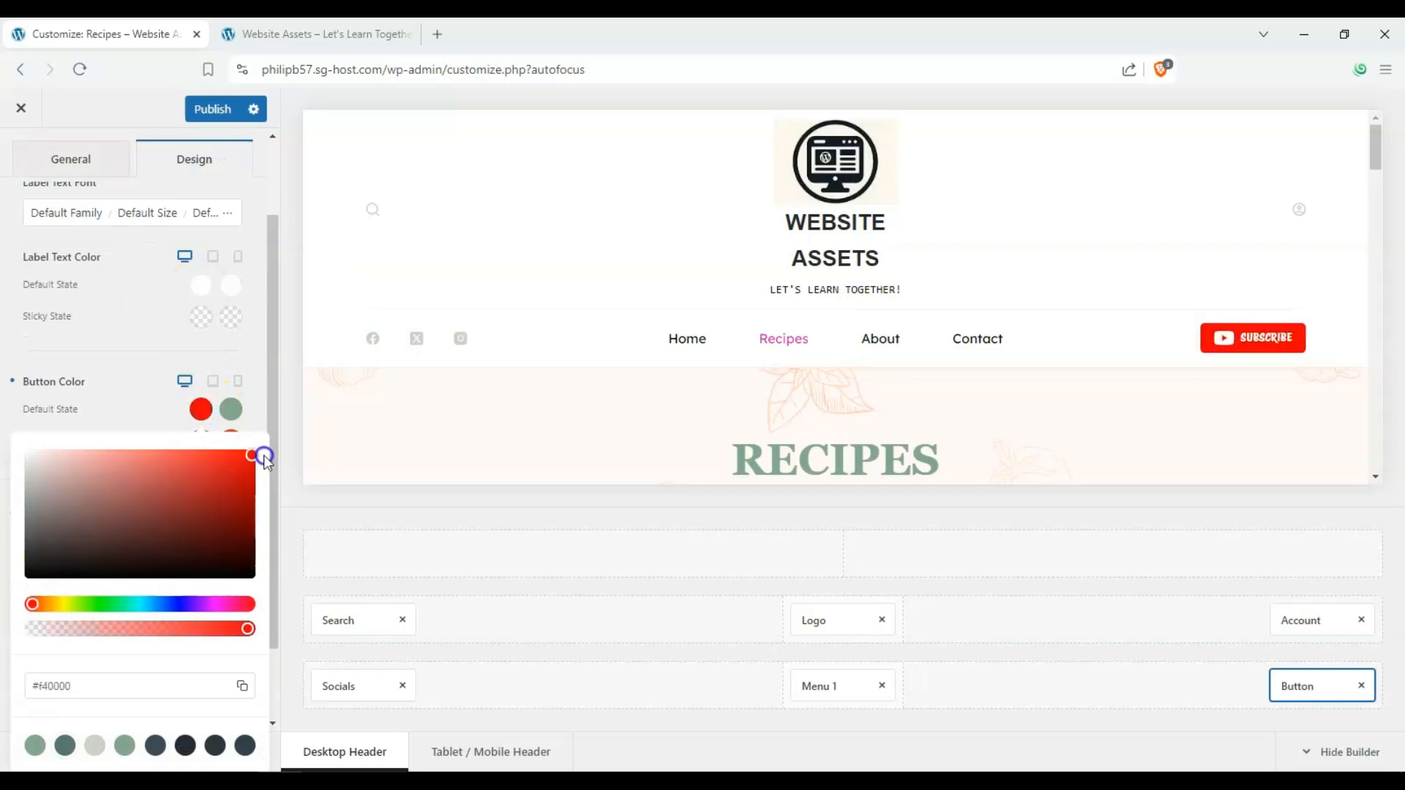
{"action": "left_click_drag", "start_coordinate": [123, 602], "coordinate": [68, 604]}
{"action": "left_click_drag", "start_coordinate": [170, 532], "coordinate": [270, 446]}
{"action": "left_click", "coordinate": [27, 342]}
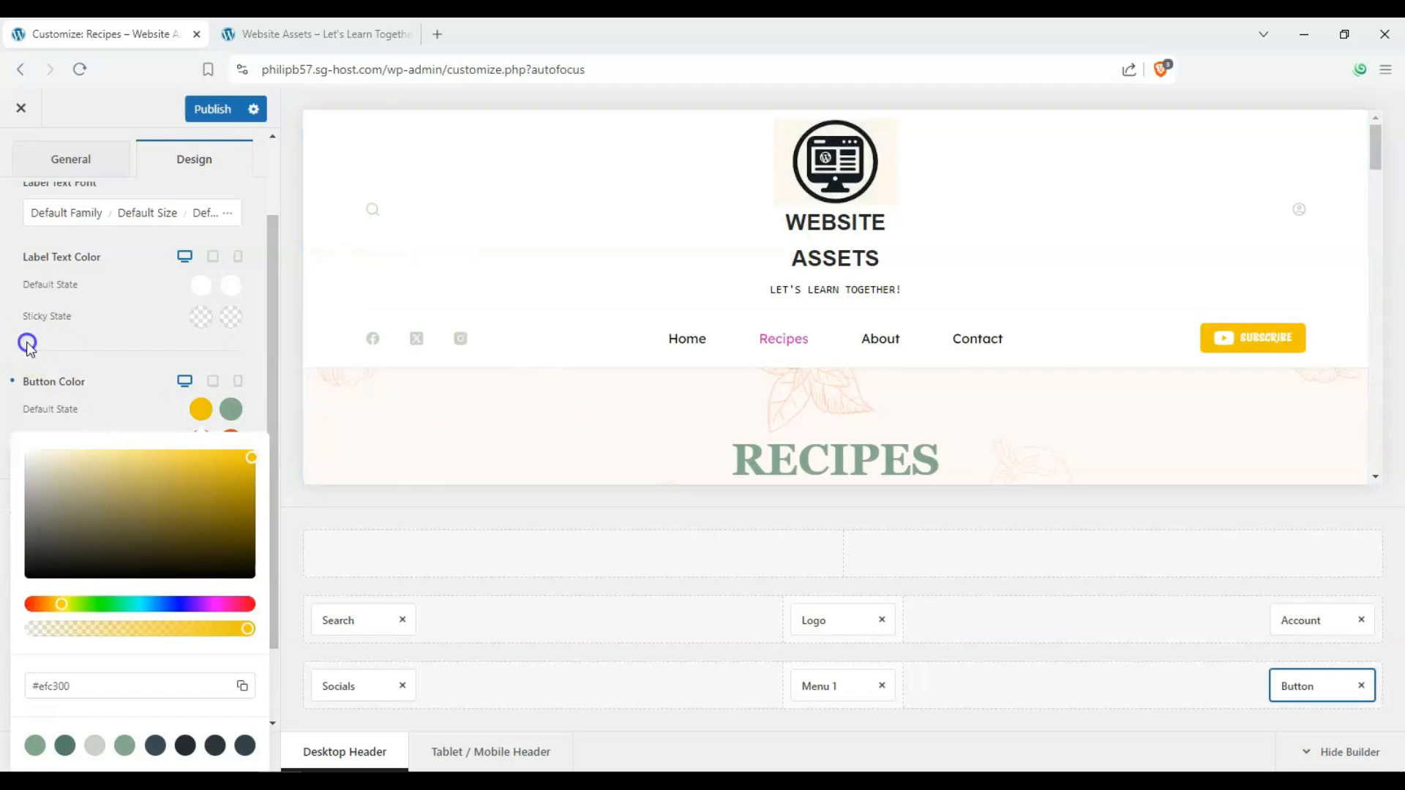
- Review the button's design options and set its default-state color to bright red
{"action": "scroll", "coordinate": [172, 333], "scroll_direction": "up", "scroll_amount": 2}
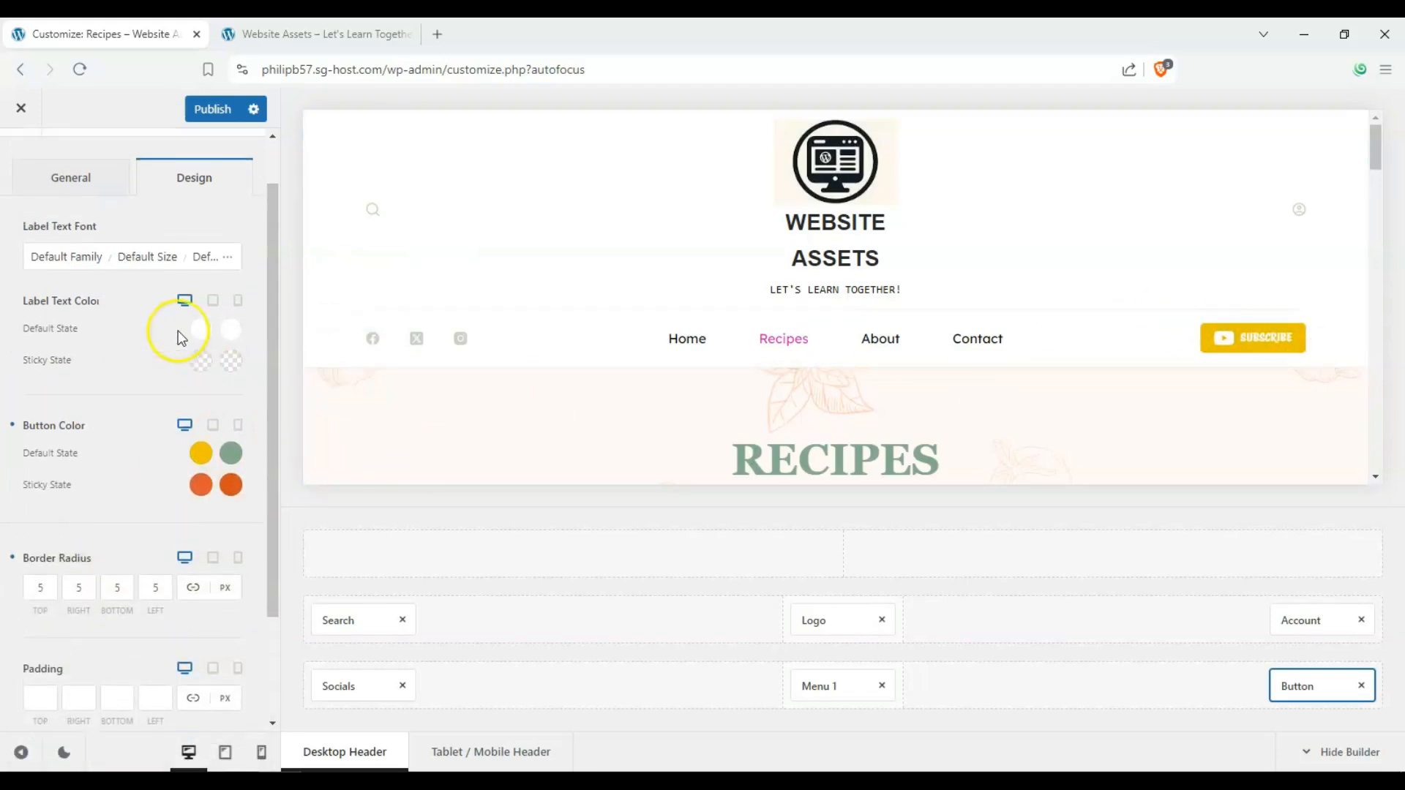
{"action": "scroll", "coordinate": [121, 417], "scroll_direction": "down", "scroll_amount": 3}
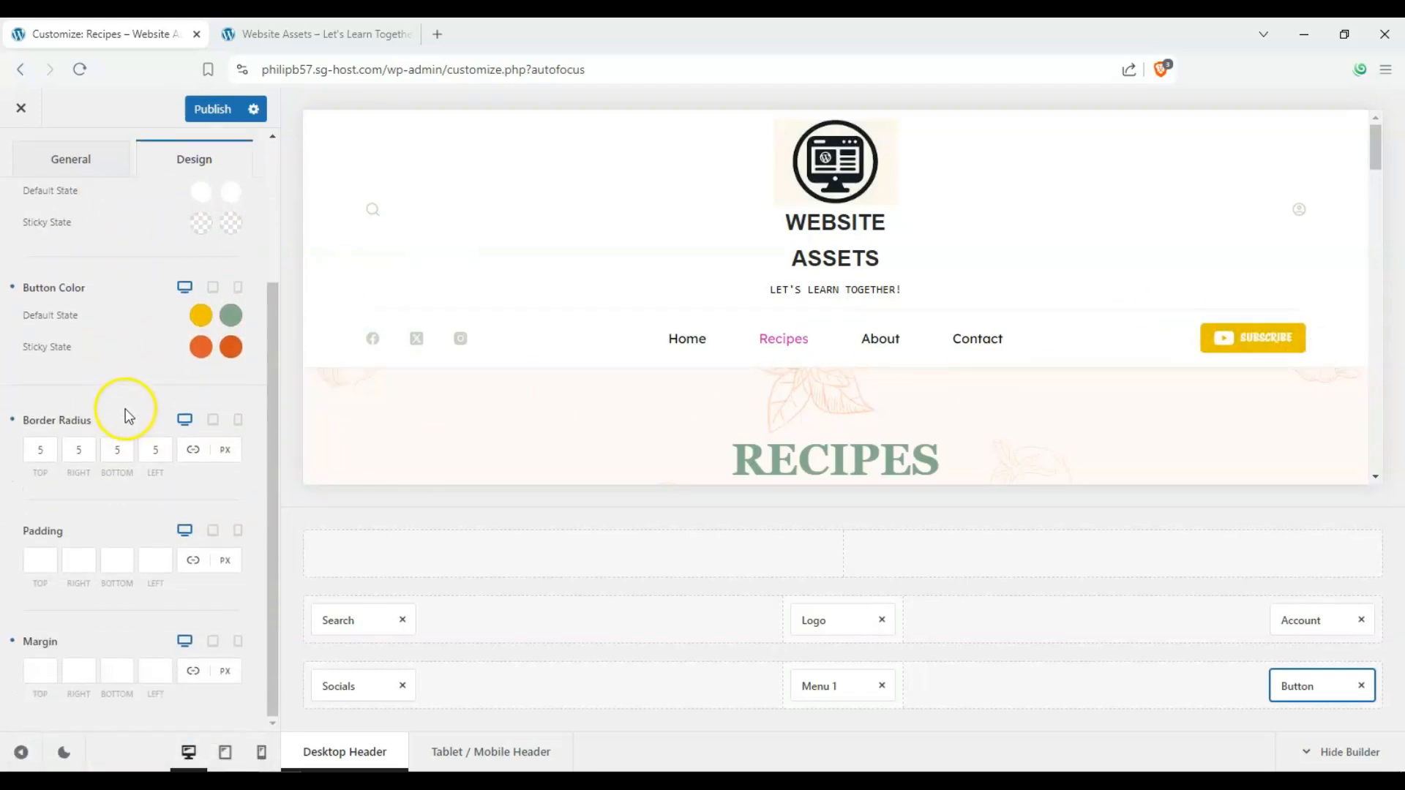
{"action": "scroll", "coordinate": [126, 408], "scroll_direction": "up", "scroll_amount": 1}
{"action": "left_click", "coordinate": [194, 375]}
{"action": "left_click", "coordinate": [40, 544]}
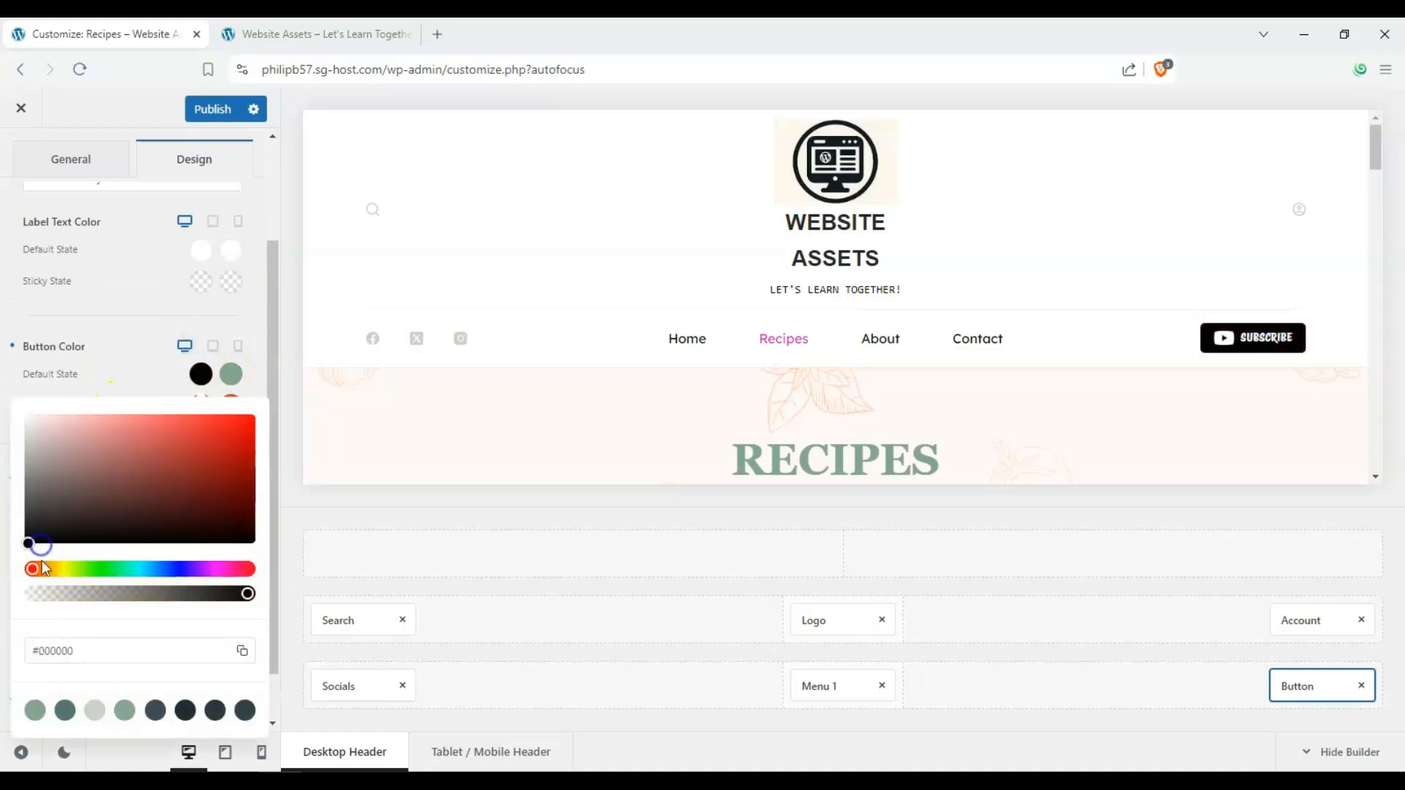
{"action": "left_click_drag", "start_coordinate": [127, 507], "coordinate": [302, 410]}
{"action": "left_click", "coordinate": [759, 402]}
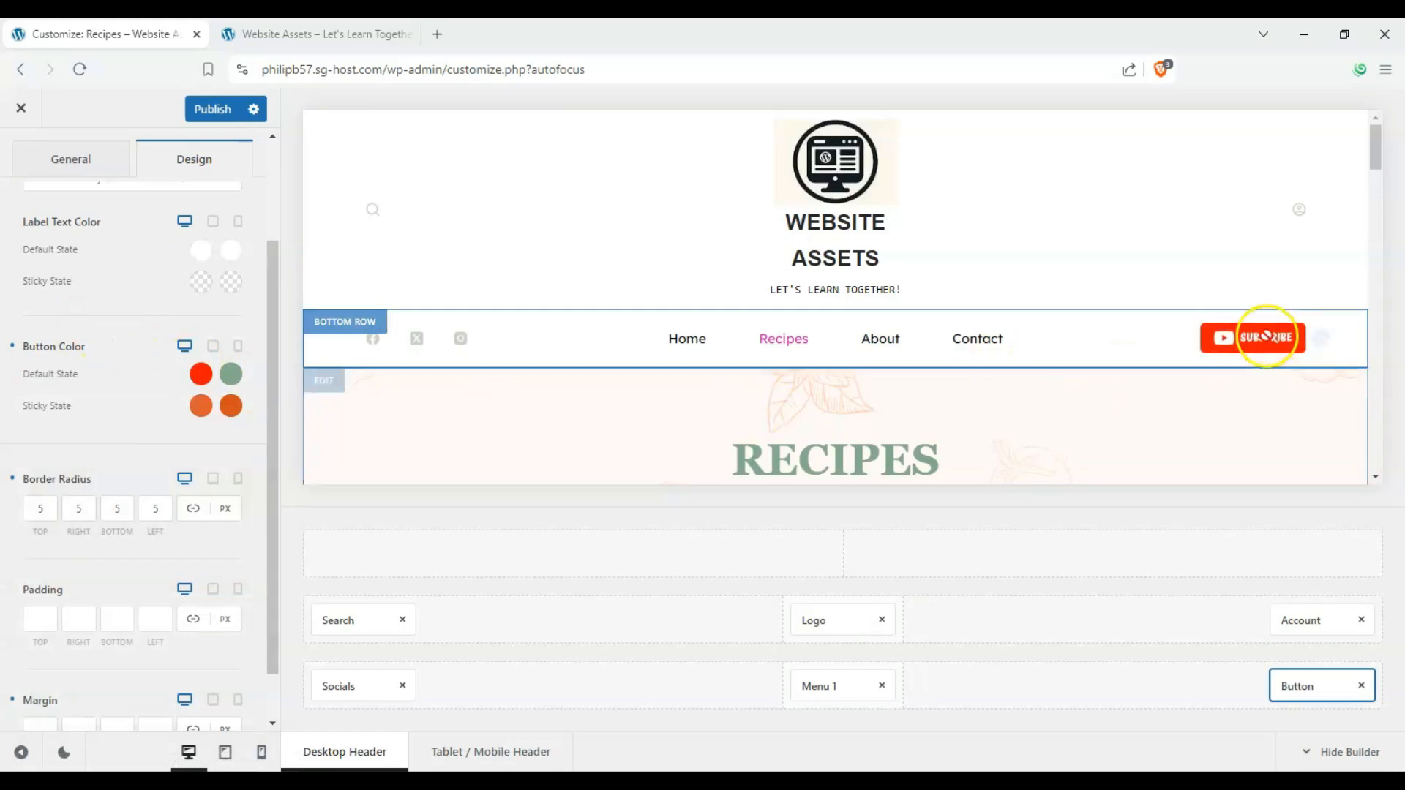
- Set the button's default-state hover color to bright yellow and check it on the Subscribe button in the preview
{"action": "left_click", "coordinate": [230, 375]}
{"action": "left_click", "coordinate": [66, 569]}
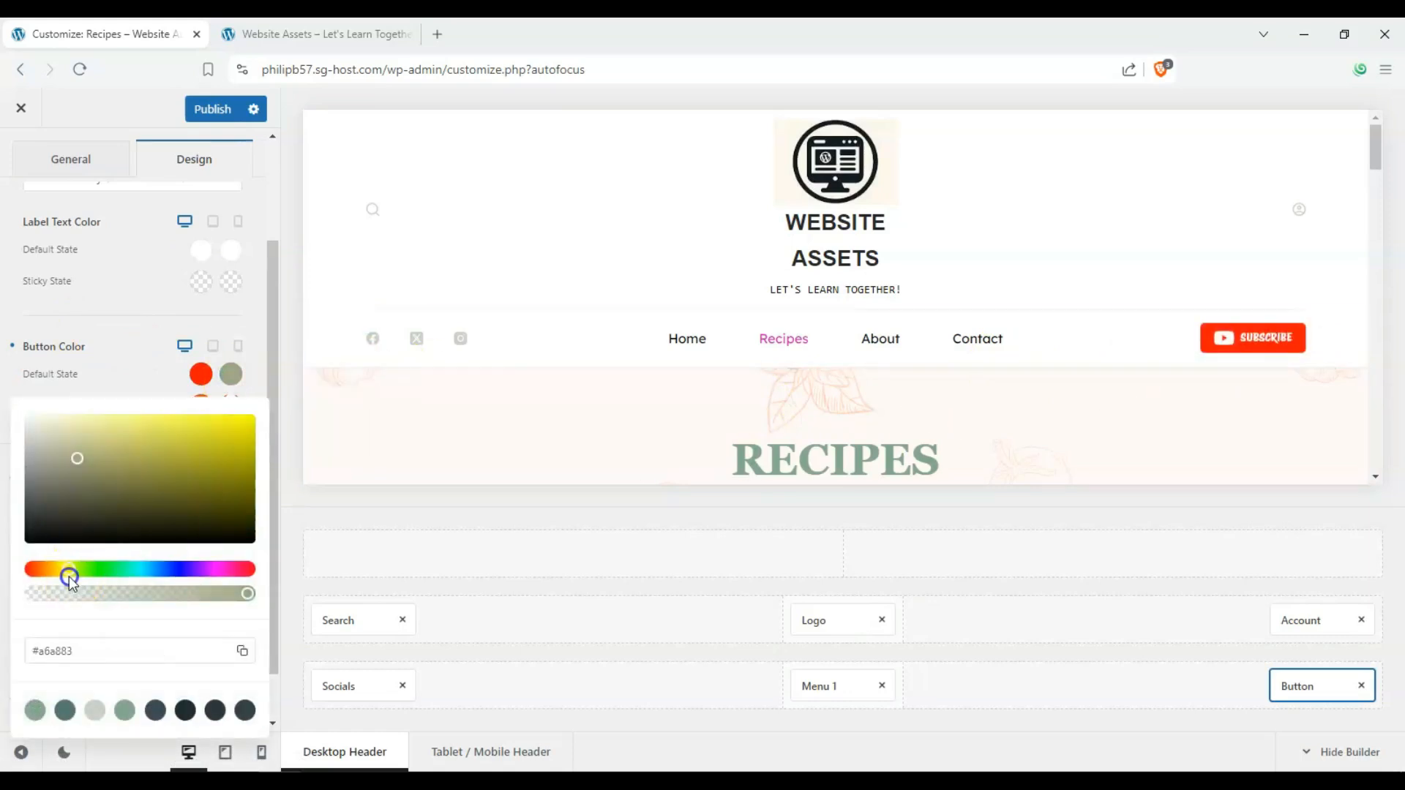
{"action": "left_click", "coordinate": [260, 421]}
{"action": "left_click", "coordinate": [151, 329]}
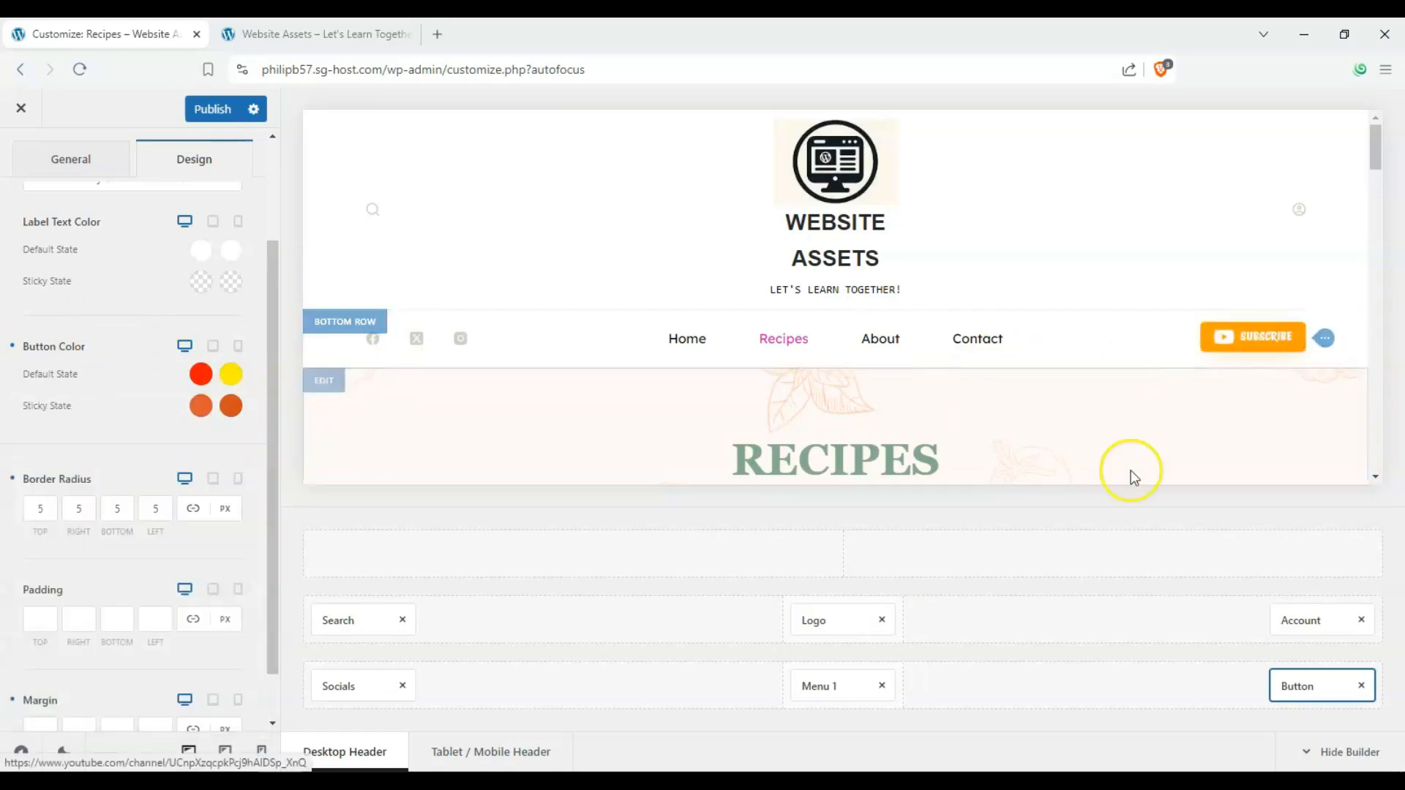
{"action": "scroll", "coordinate": [232, 449], "scroll_direction": "up", "scroll_amount": 3}
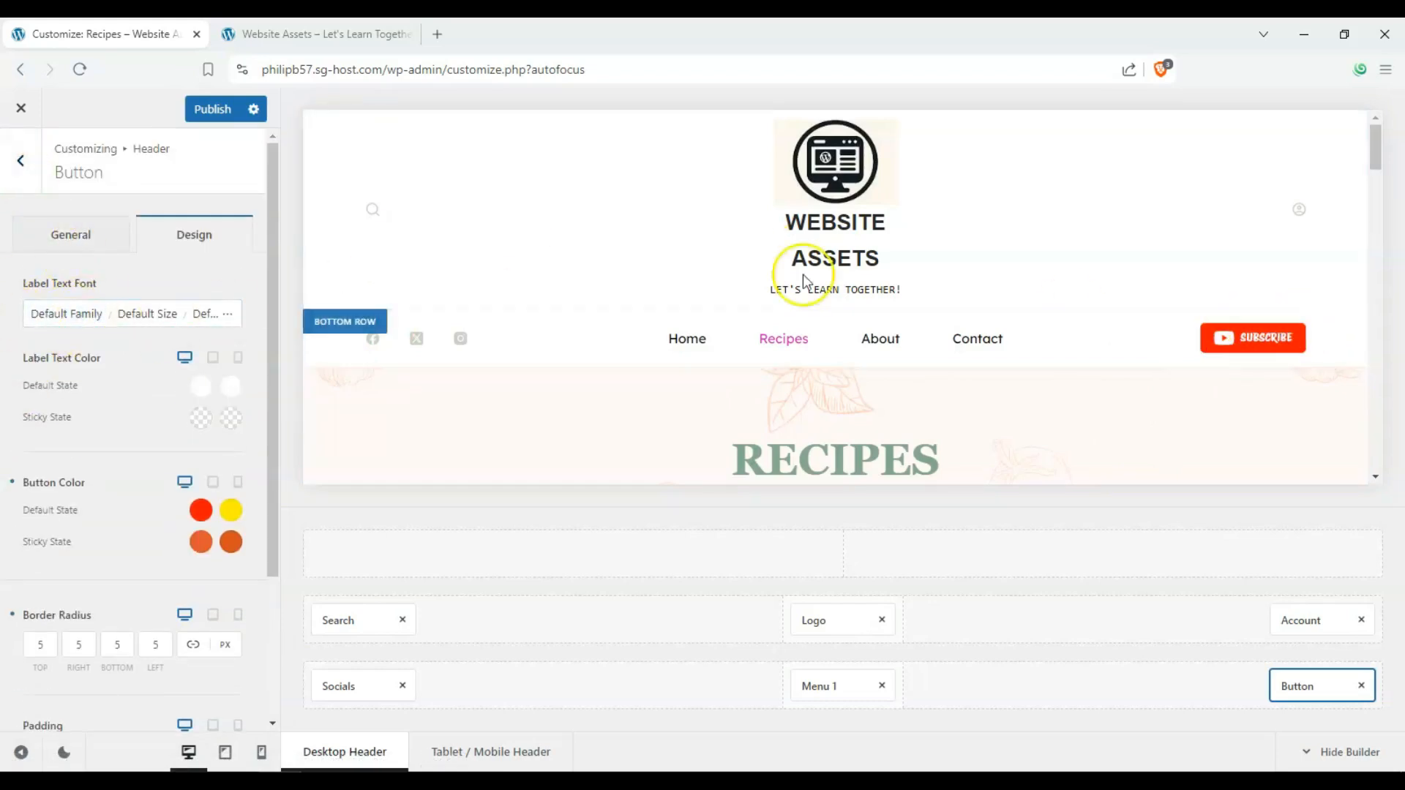
- Try the Logo element in the header's top row, and move it back to the middle of the main row
{"action": "left_click", "coordinate": [15, 167]}
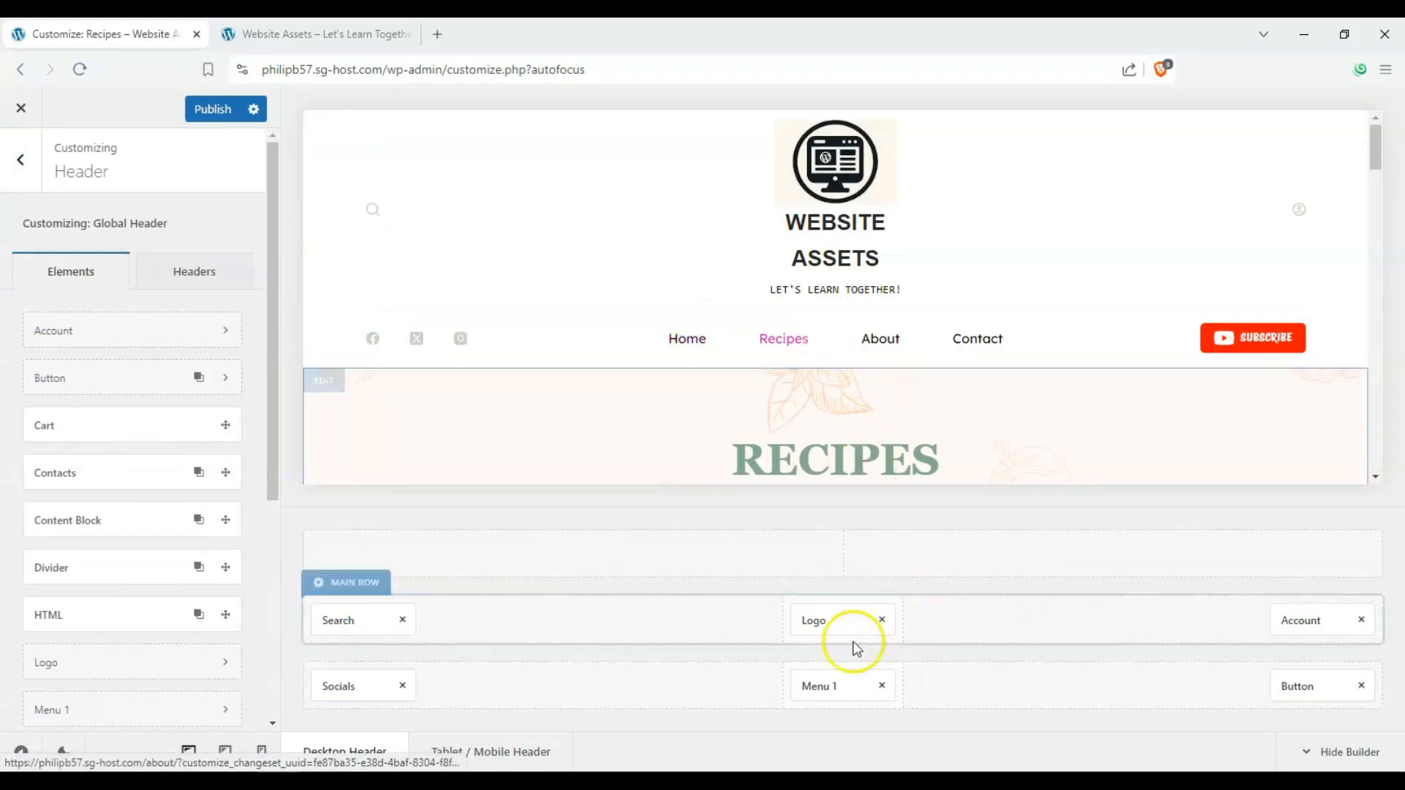
{"action": "left_click_drag", "start_coordinate": [819, 620], "coordinate": [398, 554]}
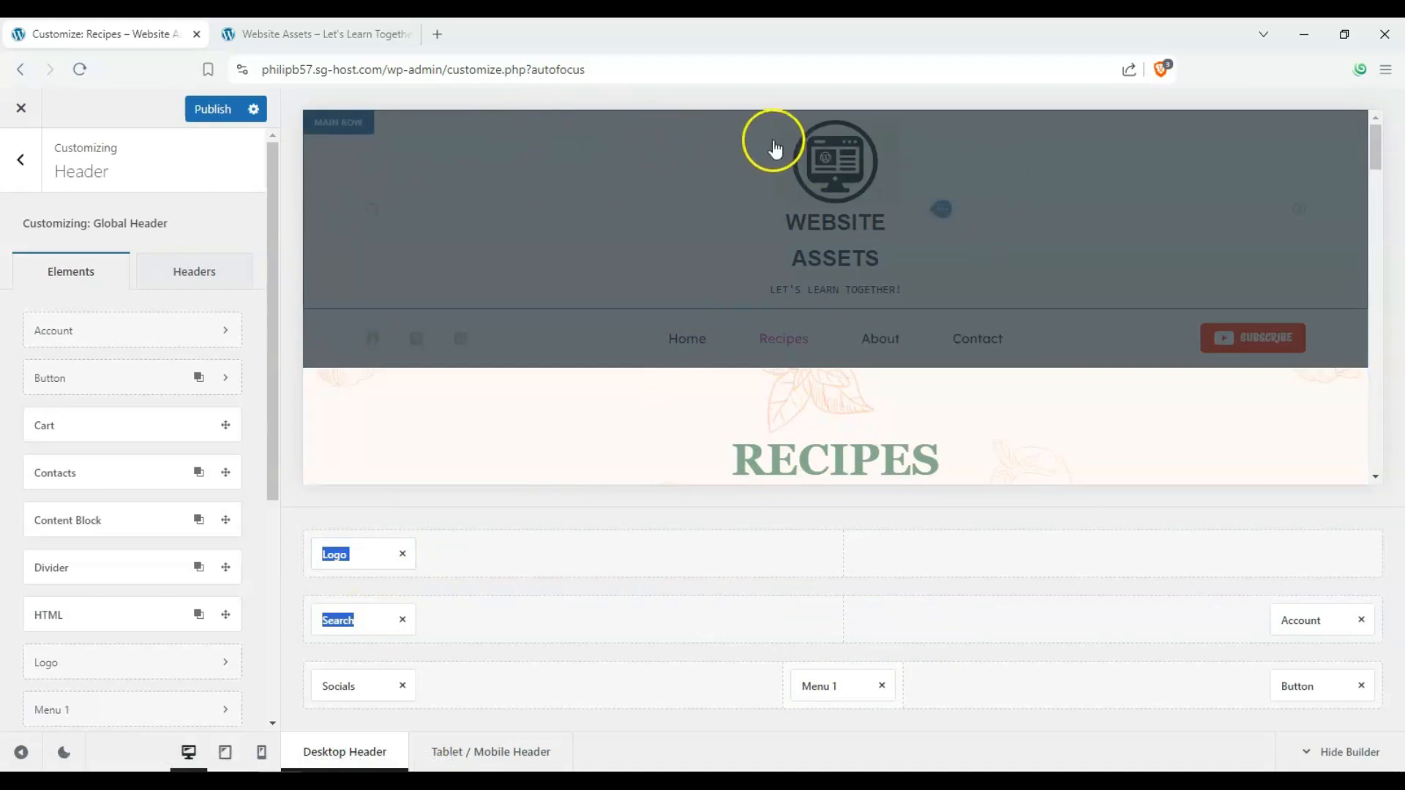
{"action": "left_click", "coordinate": [545, 538]}
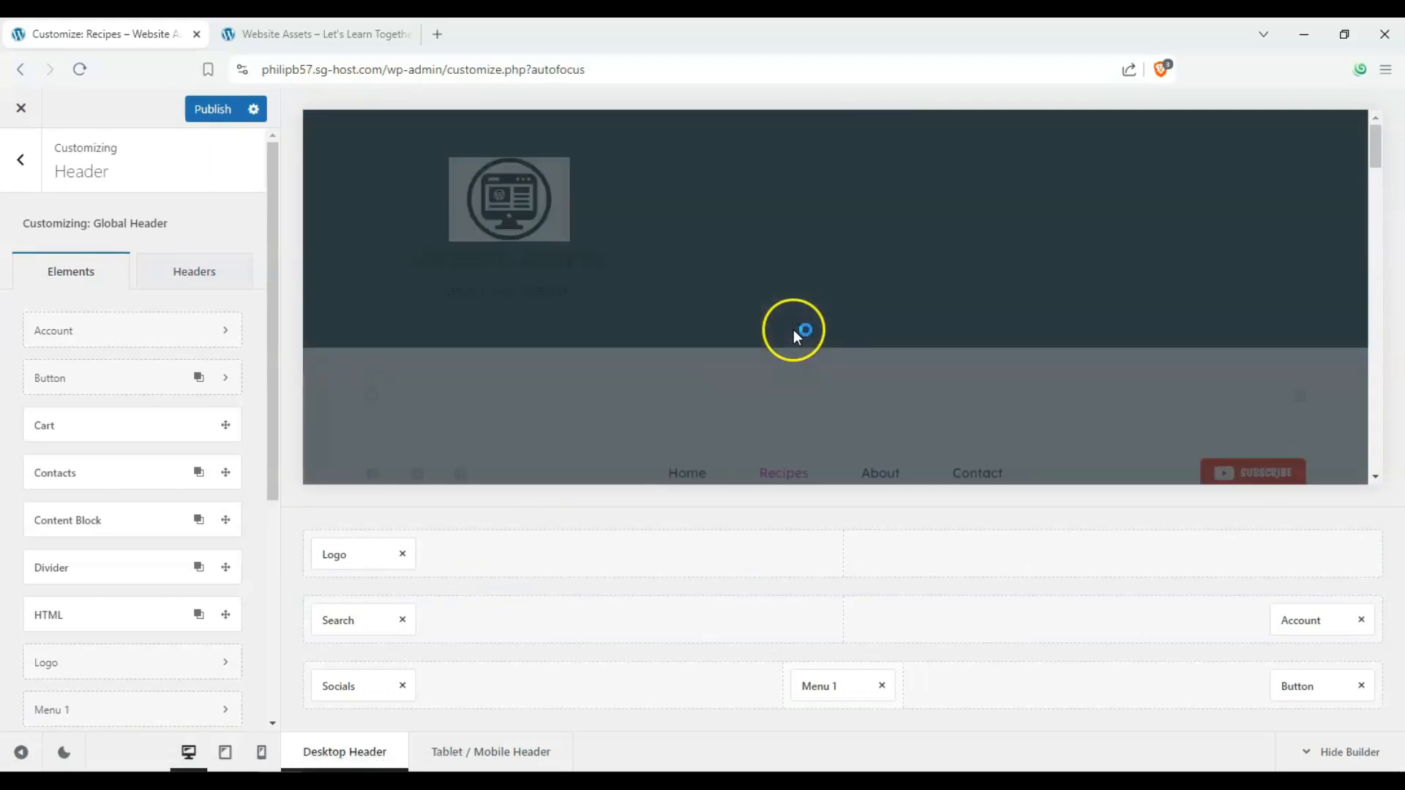
{"action": "left_click_drag", "start_coordinate": [333, 554], "coordinate": [848, 616]}
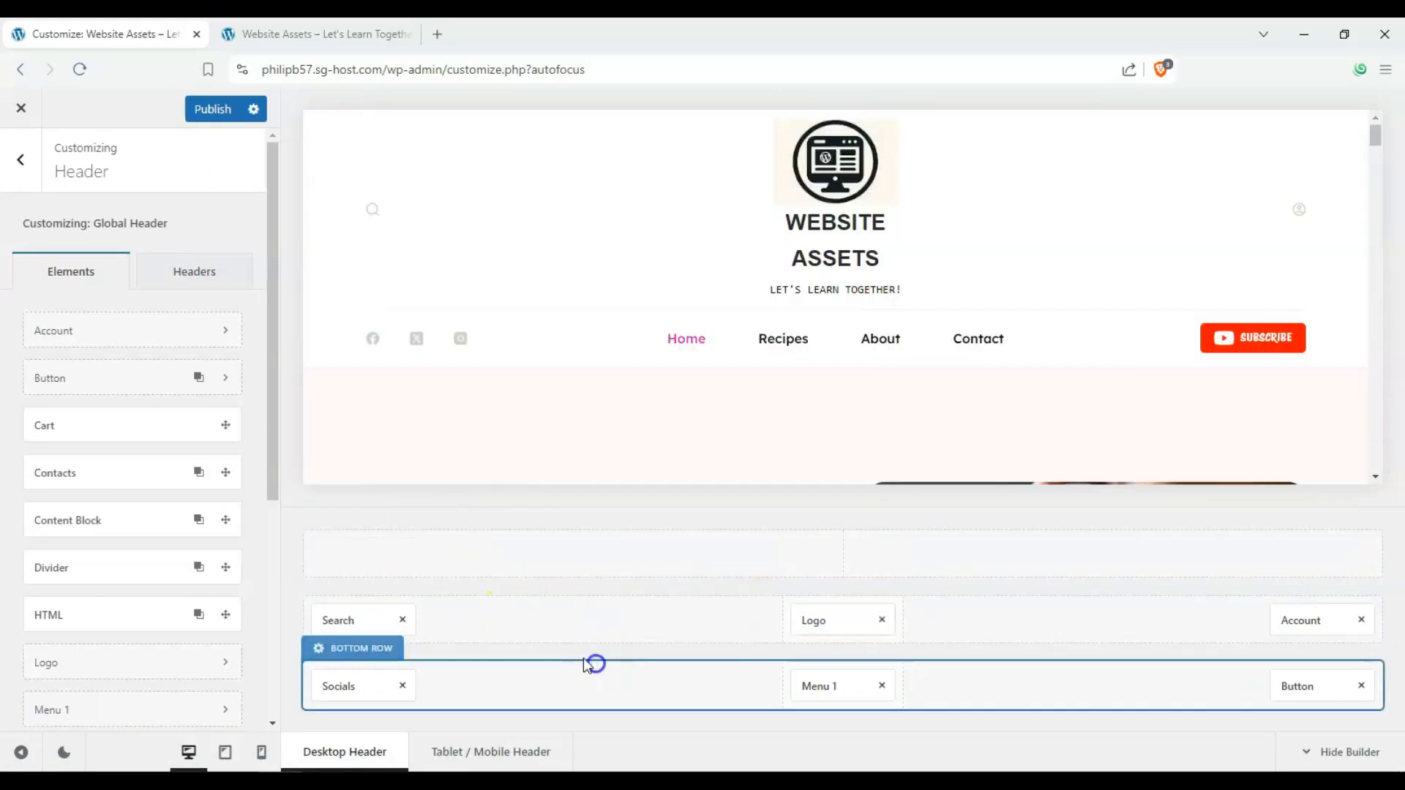
- Review the options of the header's Search and Menu 1 elements, including the menus available for Menu 1
{"action": "left_click", "coordinate": [359, 622]}
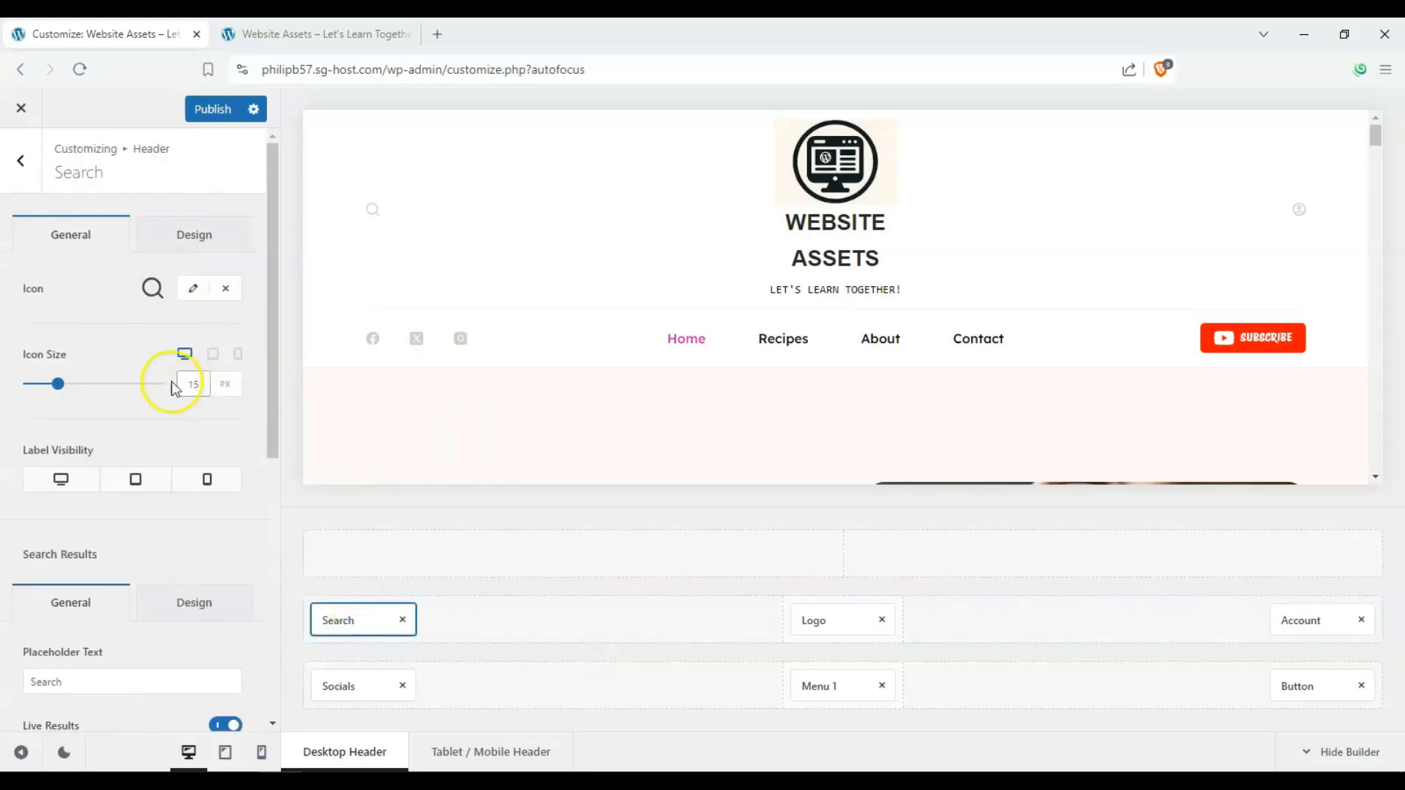
{"action": "left_click", "coordinate": [828, 685]}
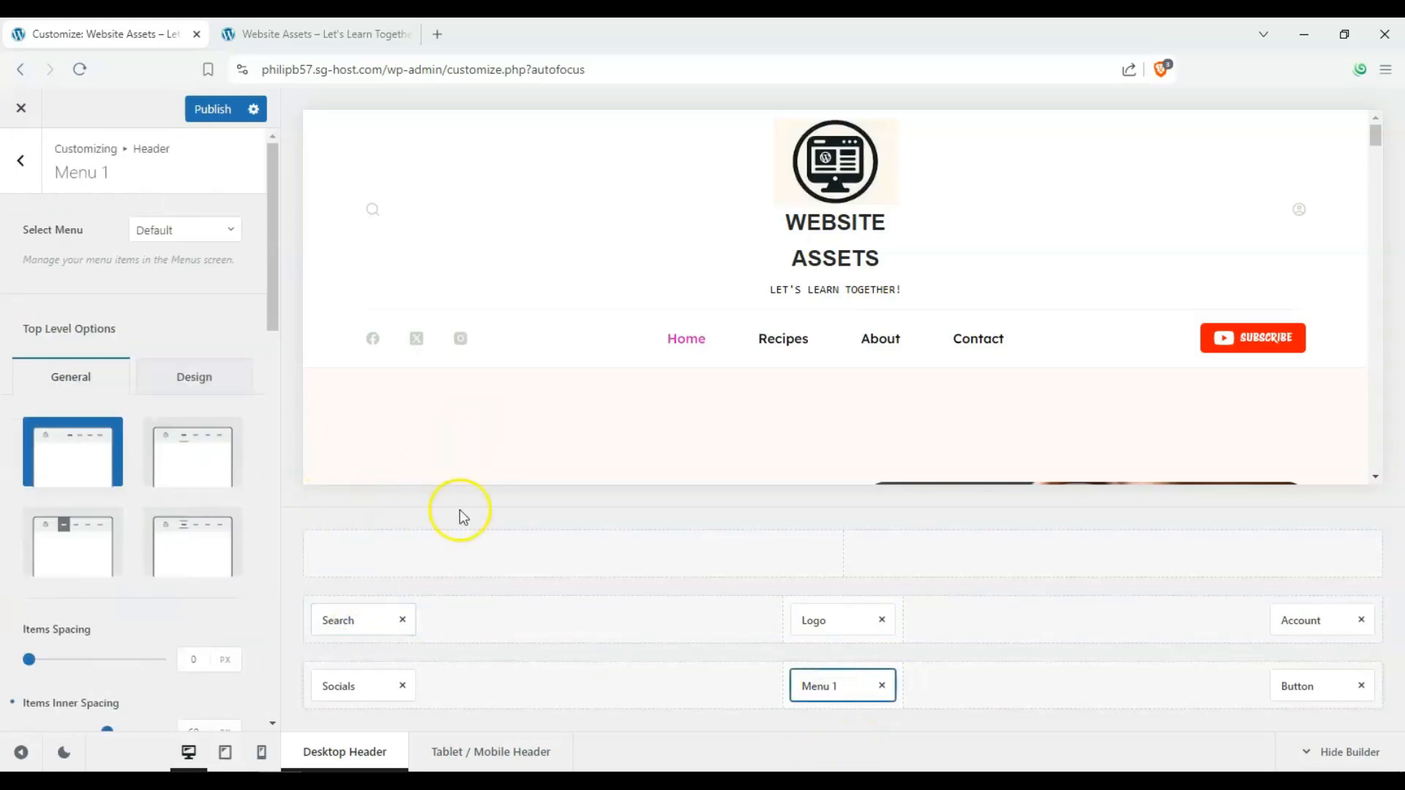
{"action": "scroll", "coordinate": [121, 391], "scroll_direction": "down", "scroll_amount": 7}
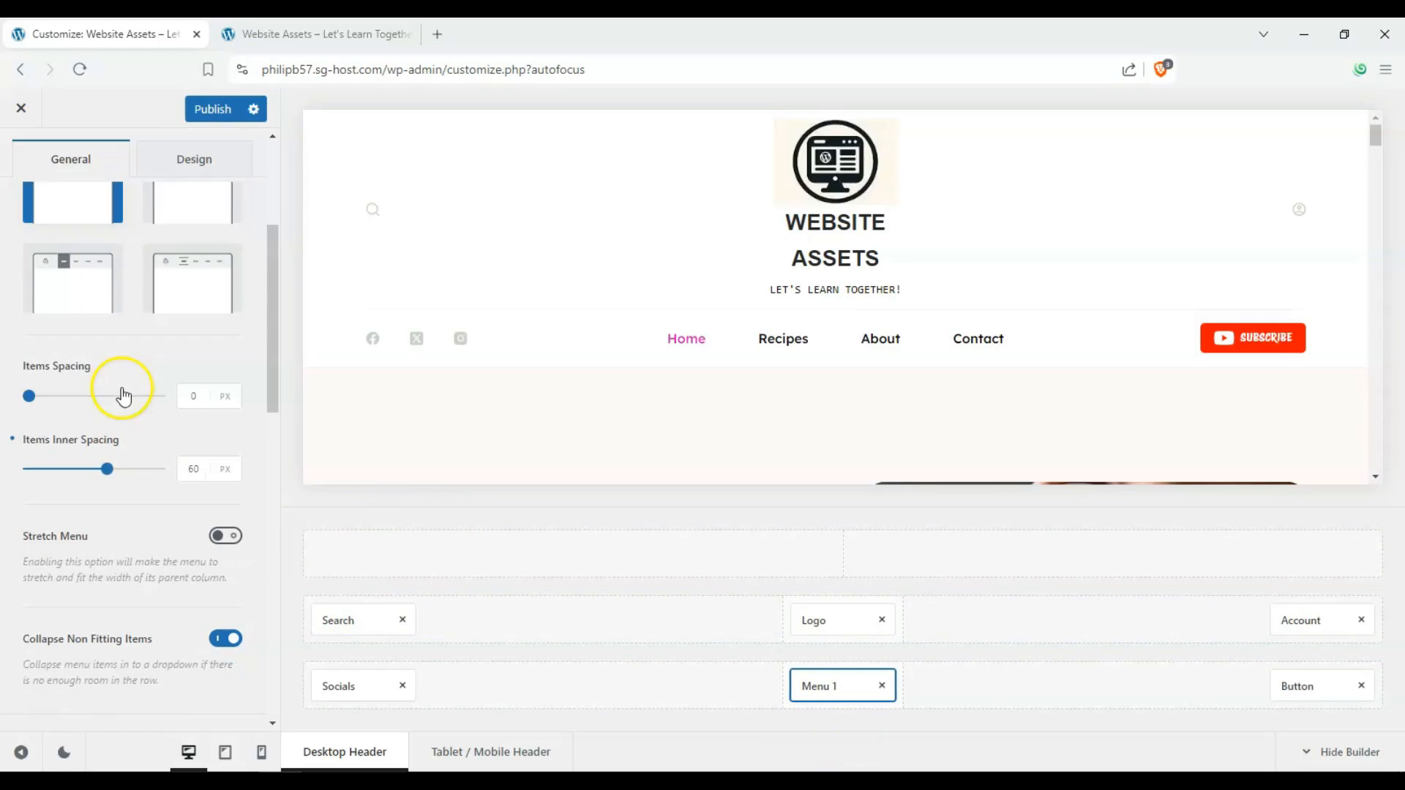
{"action": "scroll", "coordinate": [123, 394], "scroll_direction": "down", "scroll_amount": 7}
{"action": "scroll", "coordinate": [123, 395], "scroll_direction": "up", "scroll_amount": 12}
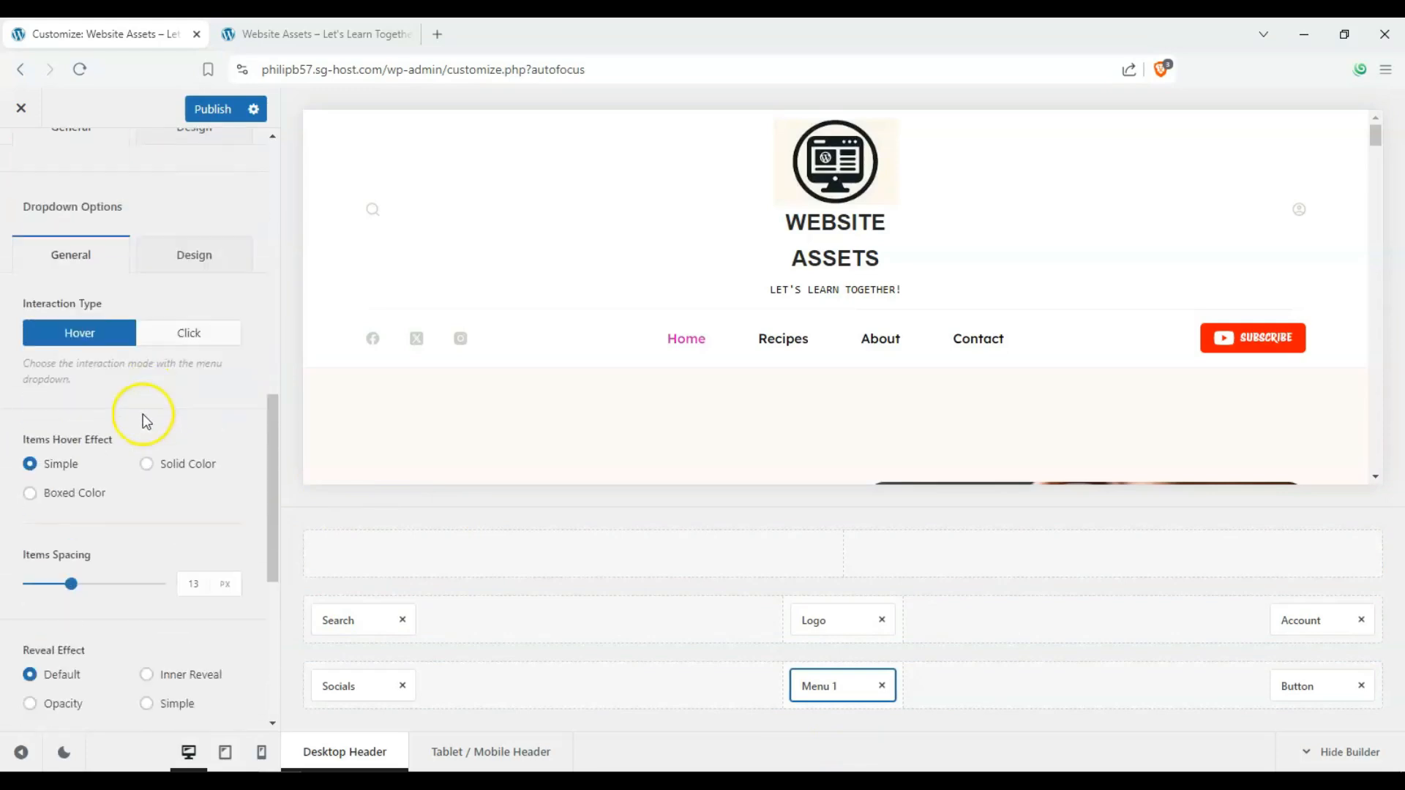
{"action": "scroll", "coordinate": [134, 434], "scroll_direction": "up", "scroll_amount": 3}
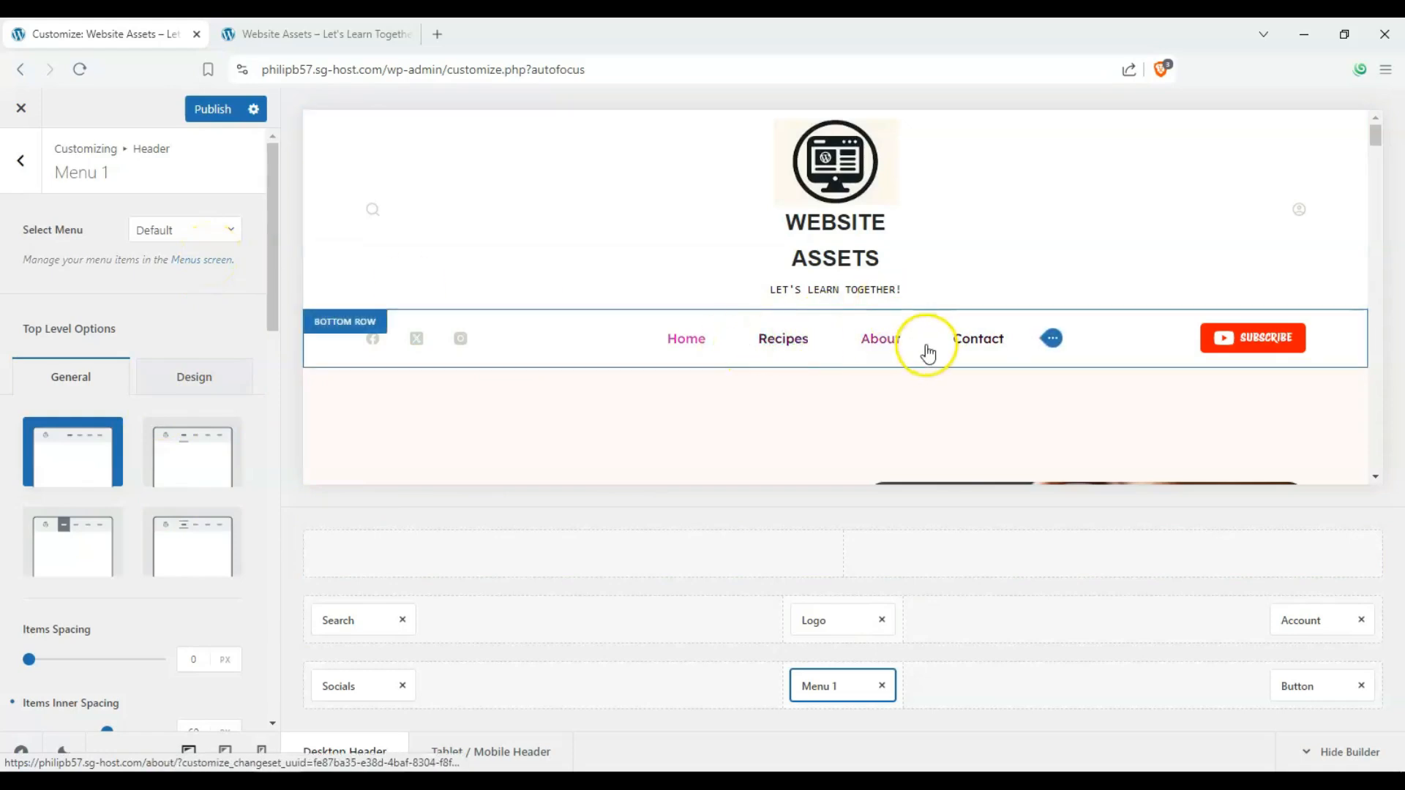
{"action": "left_click", "coordinate": [189, 230]}
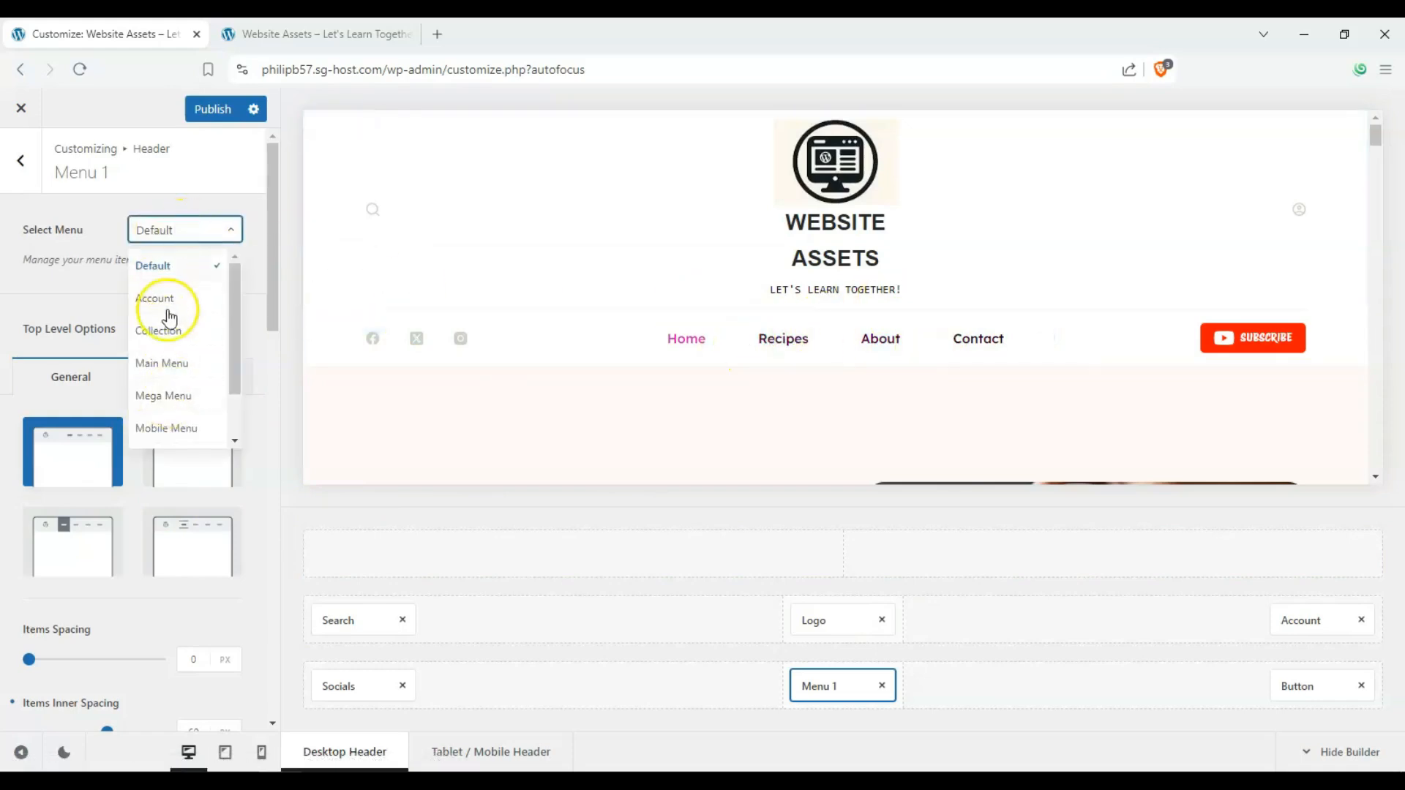
{"action": "left_click", "coordinate": [179, 265]}
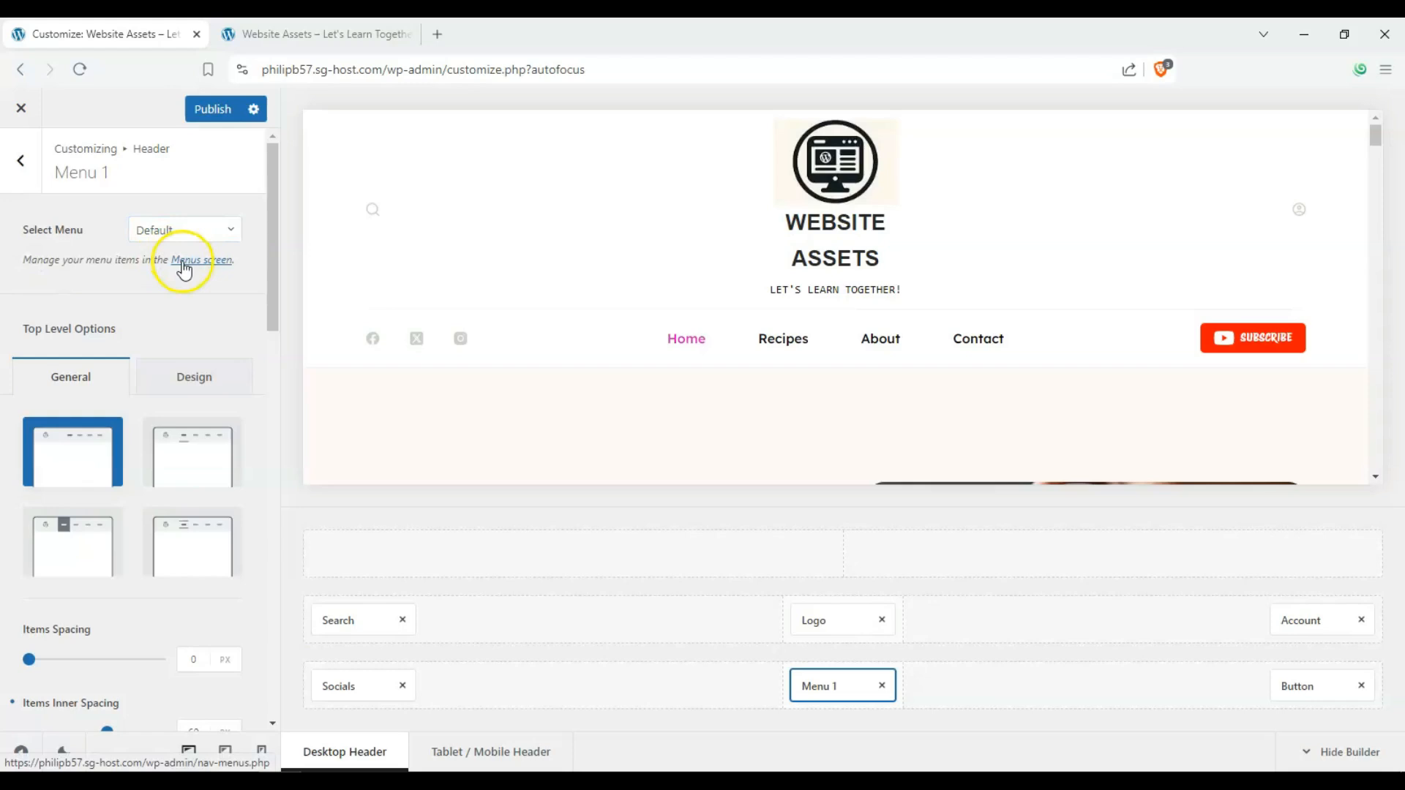
- Open the Menus screen from Menu 1's options in a new browser tab and review Primary Menu's structure and settings
{"action": "right_click", "coordinate": [218, 263]}
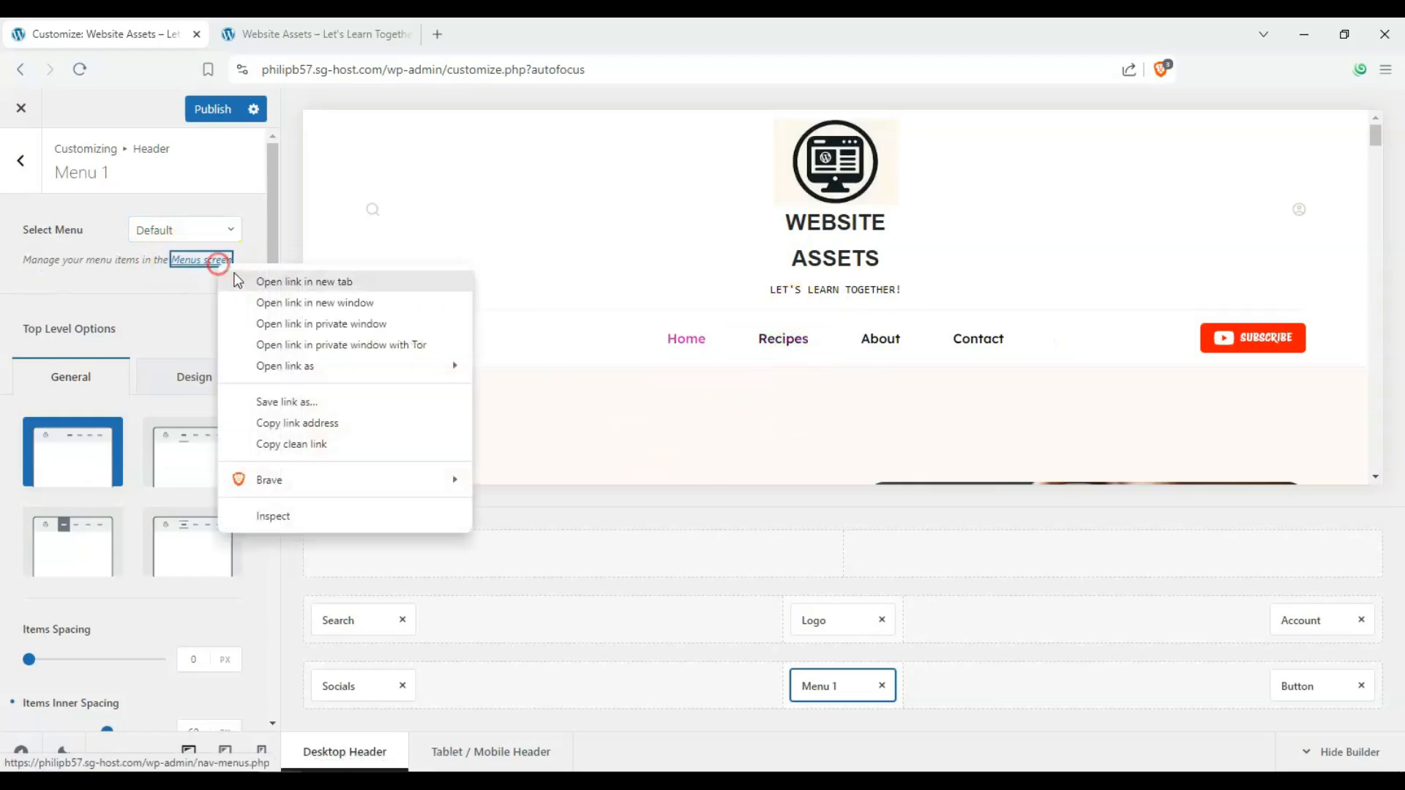
{"action": "left_click", "coordinate": [237, 281]}
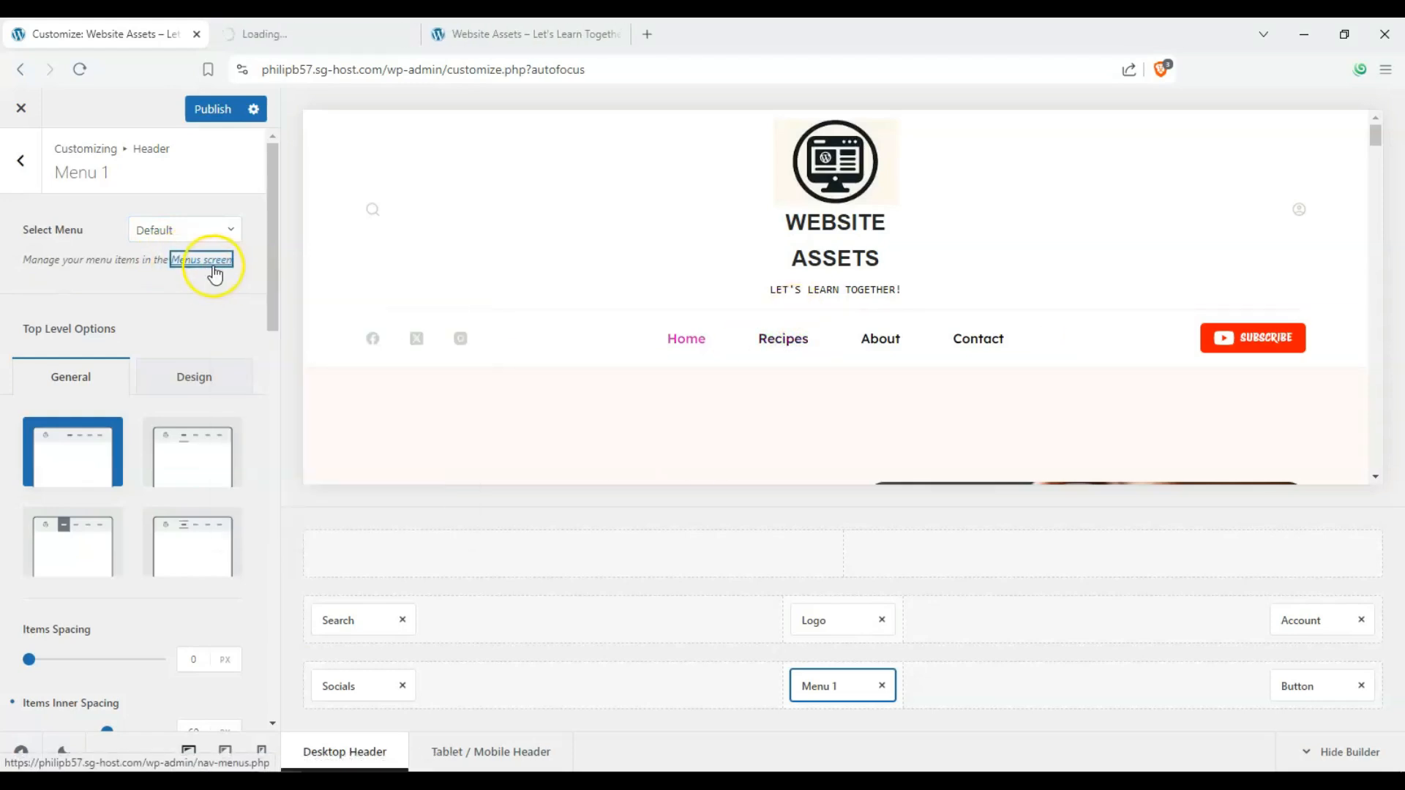
{"action": "left_click", "coordinate": [362, 41]}
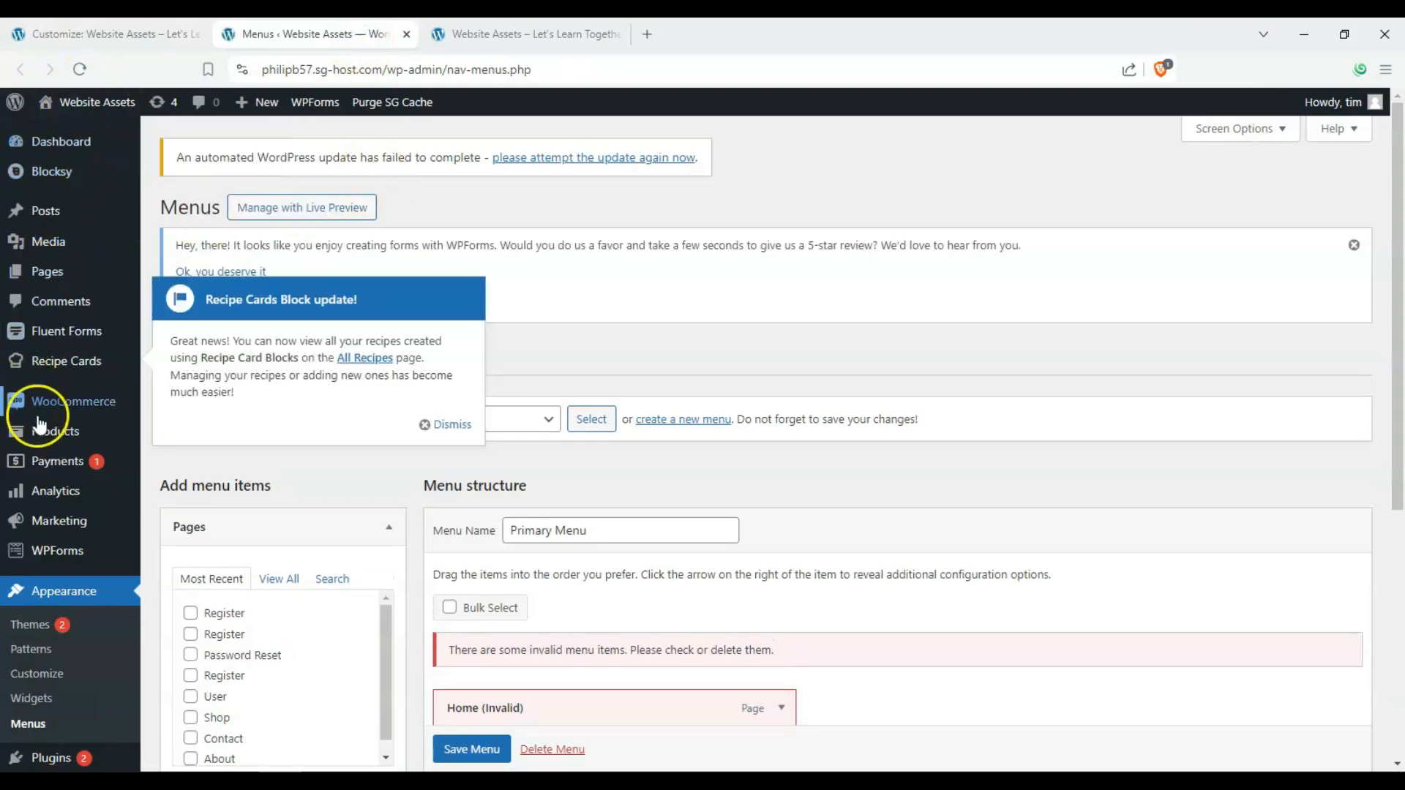
{"action": "scroll", "coordinate": [40, 424], "scroll_direction": "down", "scroll_amount": 2}
{"action": "left_click", "coordinate": [439, 423]}
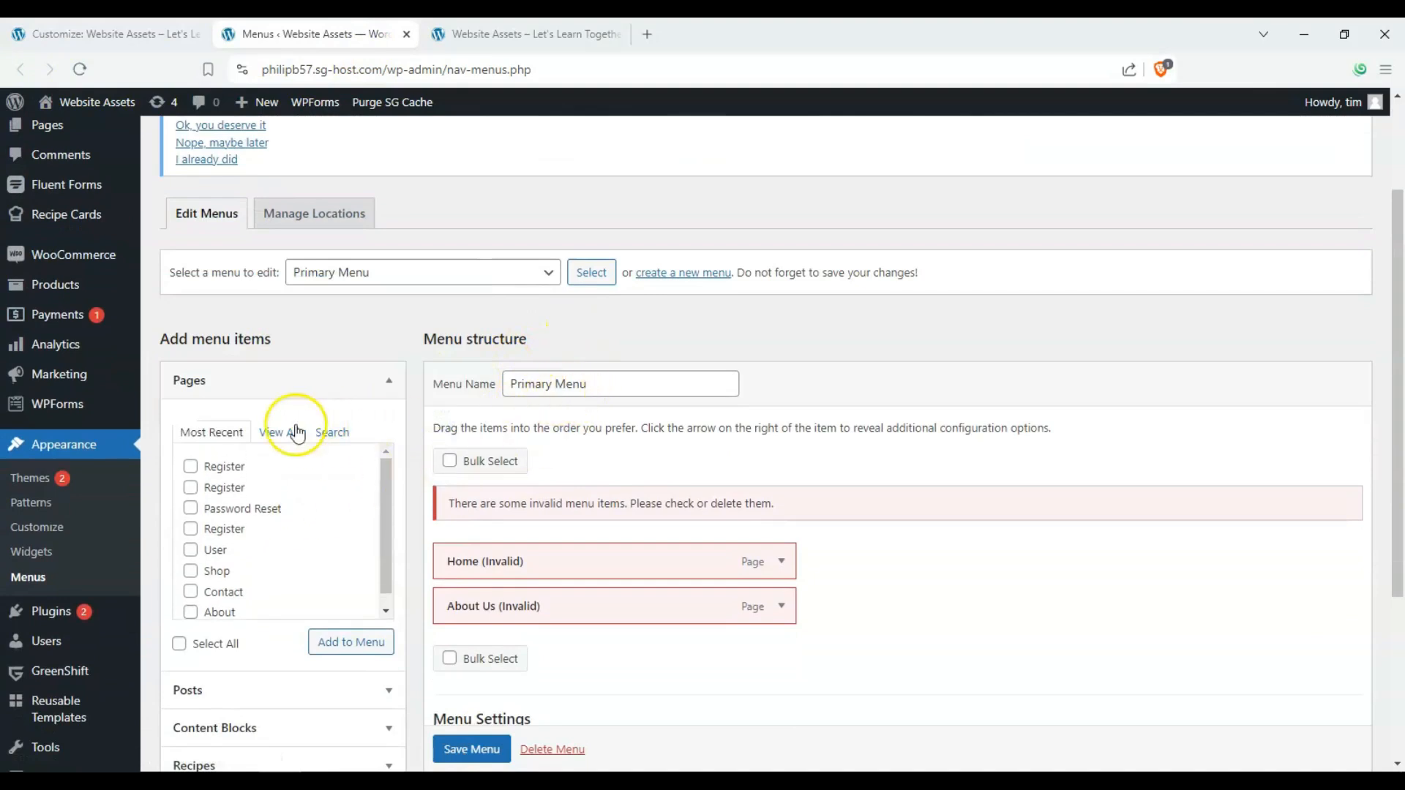
{"action": "scroll", "coordinate": [297, 432], "scroll_direction": "down", "scroll_amount": 2}
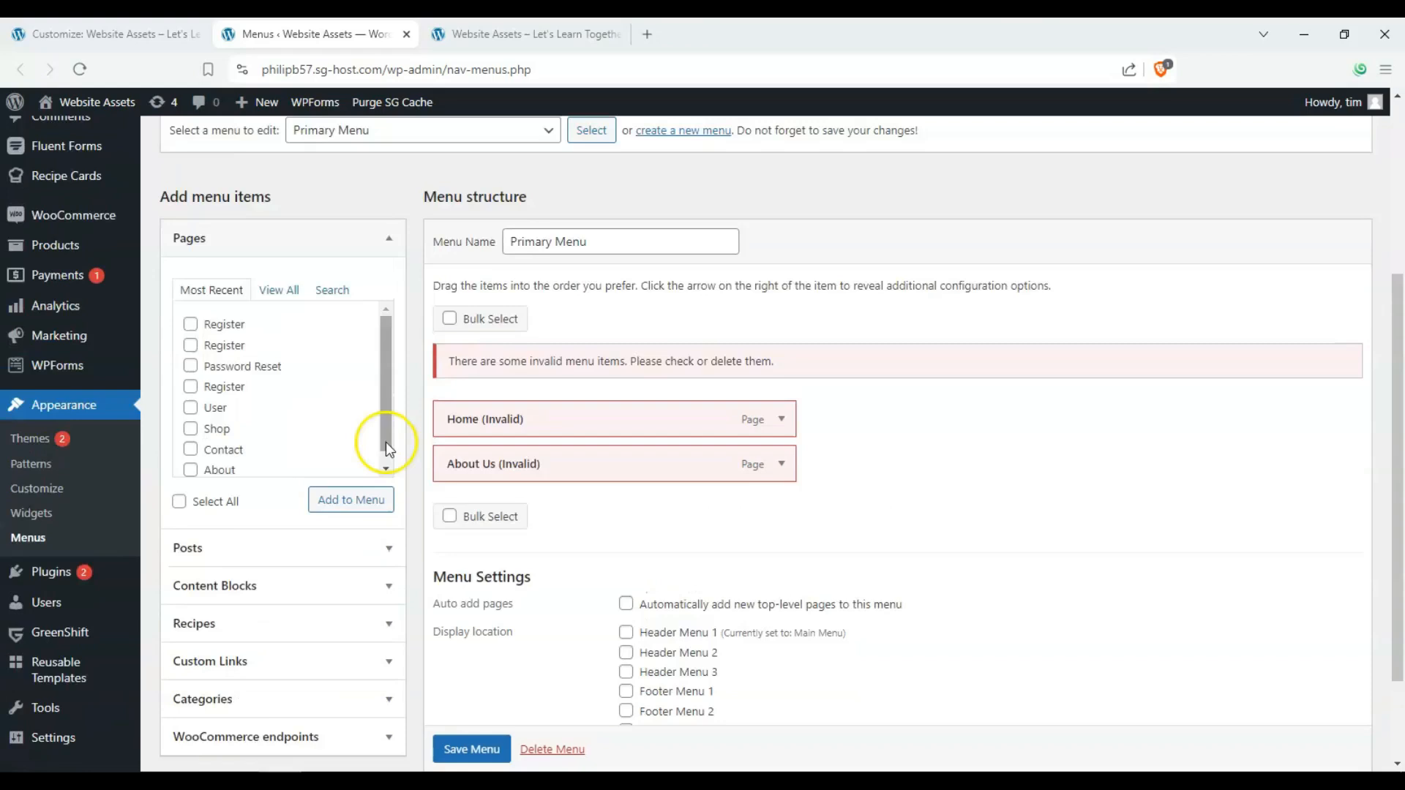
{"action": "scroll", "coordinate": [556, 436], "scroll_direction": "up", "scroll_amount": 1}
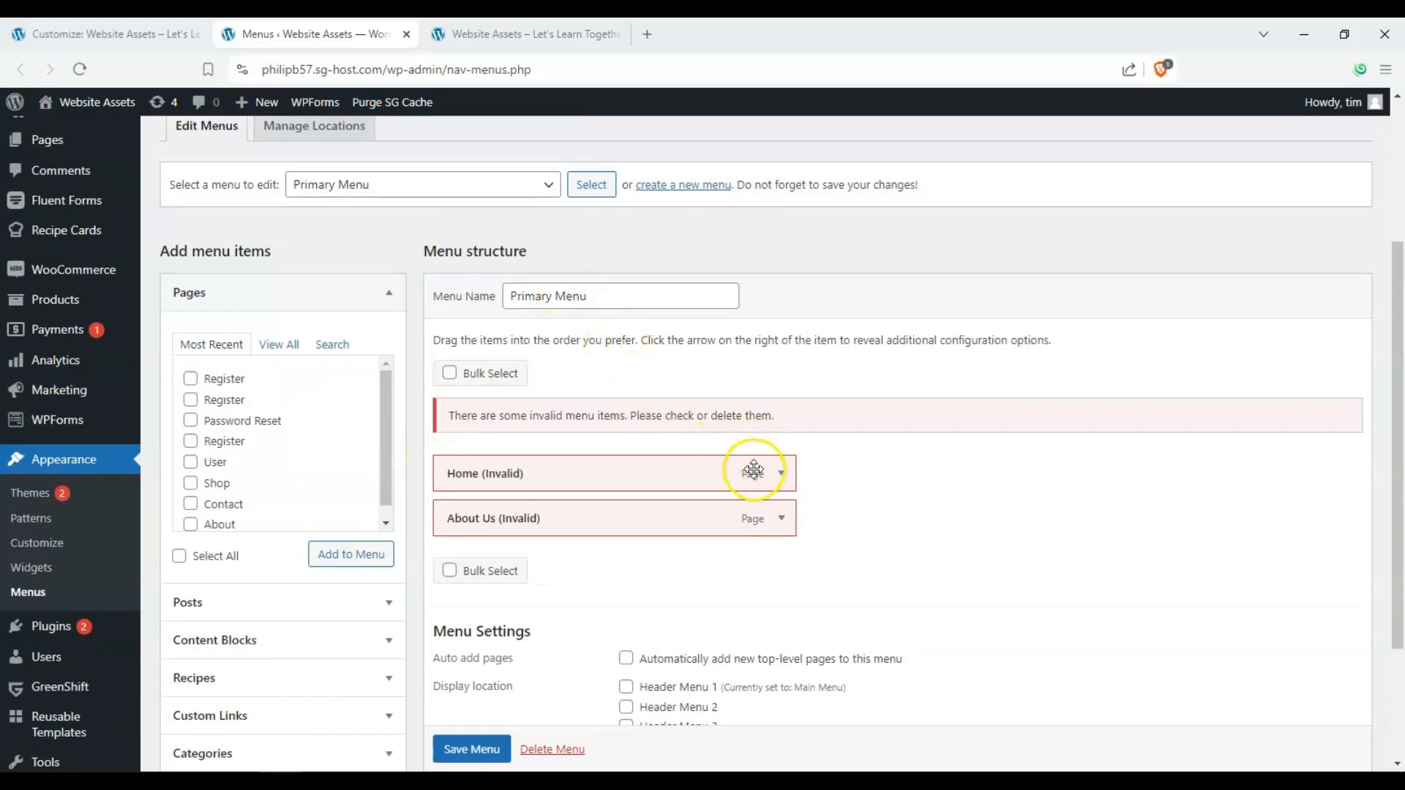
- Check the page linked to Primary Menu's invalid Home item and load Main Menu for editing
{"action": "left_click", "coordinate": [780, 474]}
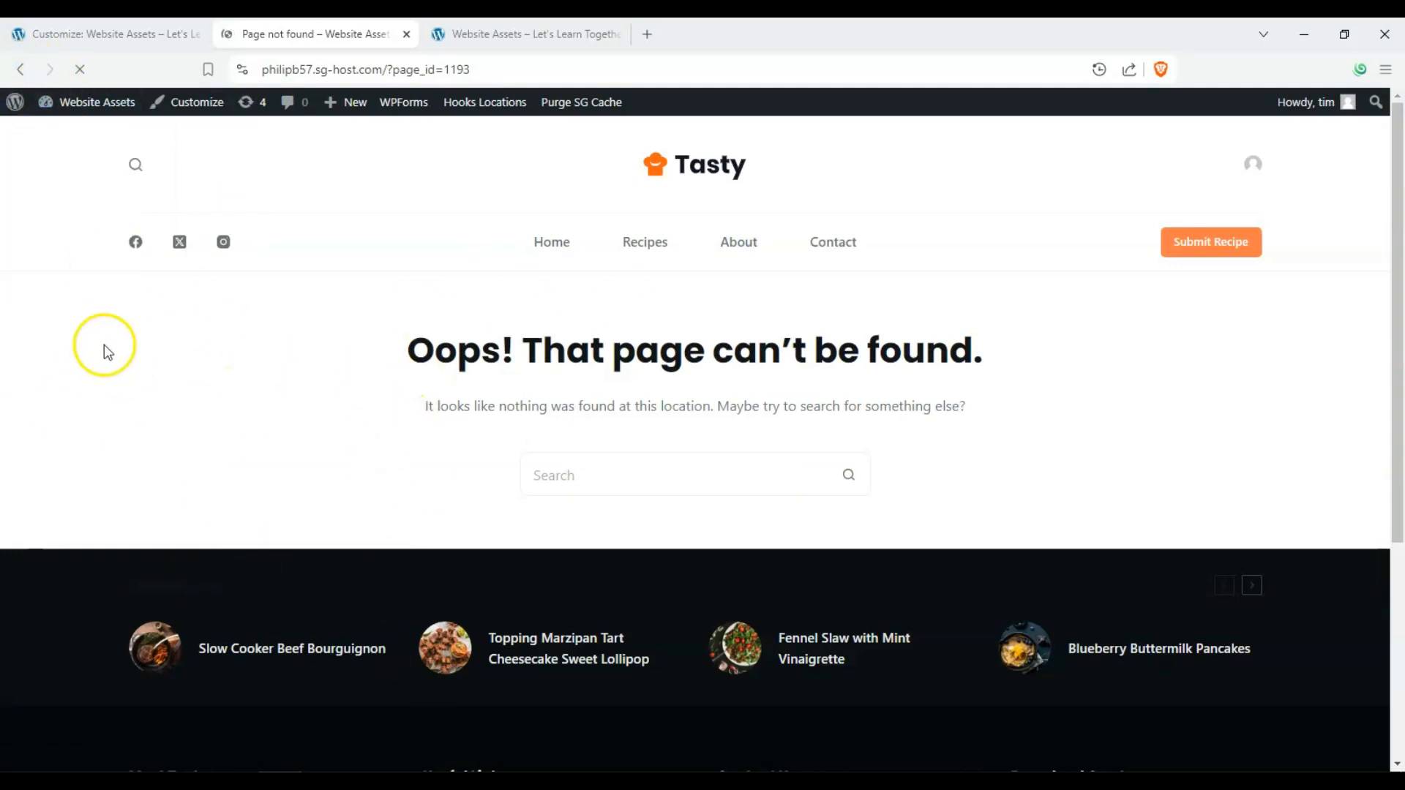
{"action": "scroll", "coordinate": [896, 271], "scroll_direction": "down", "scroll_amount": 2}
{"action": "scroll", "coordinate": [696, 275], "scroll_direction": "up", "scroll_amount": 2}
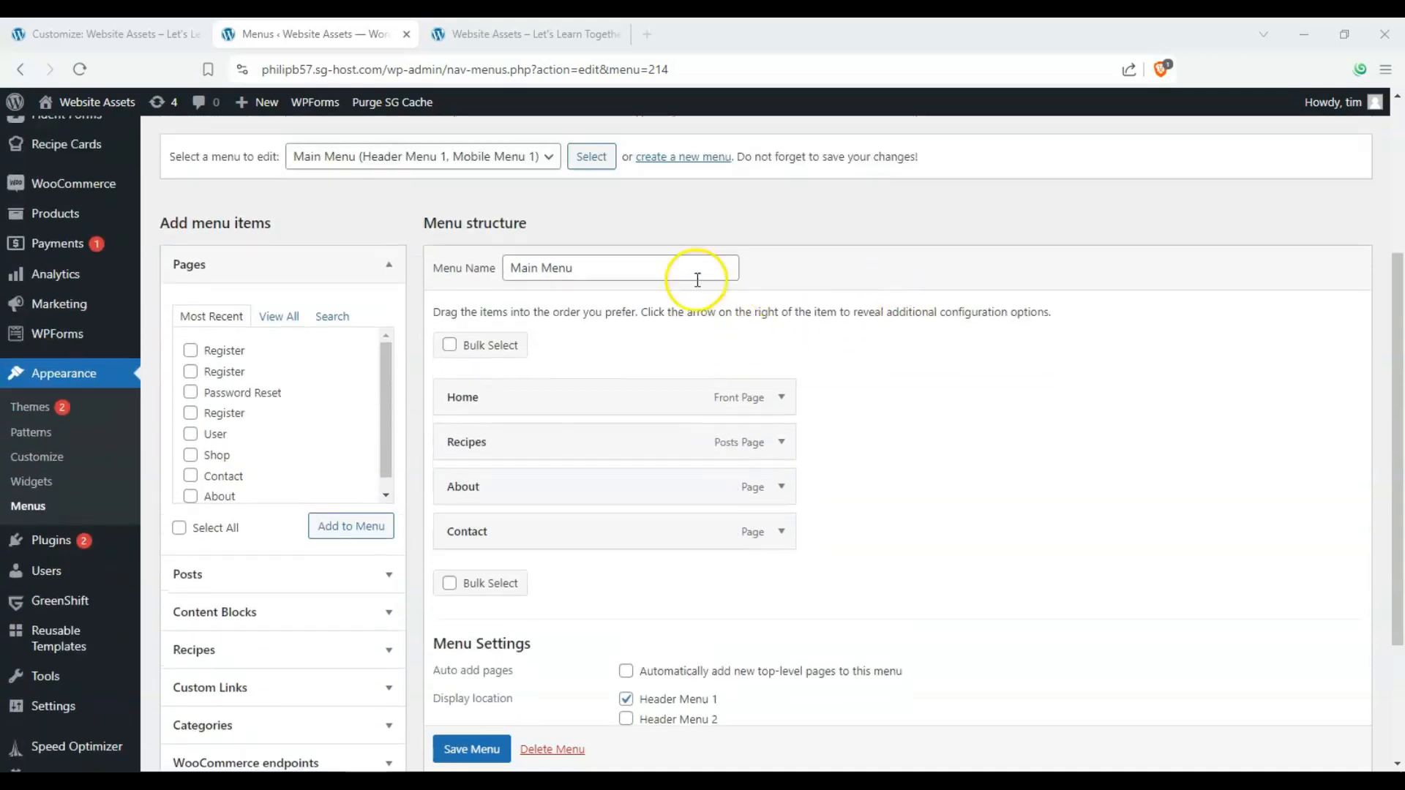
{"action": "left_click", "coordinate": [476, 214]}
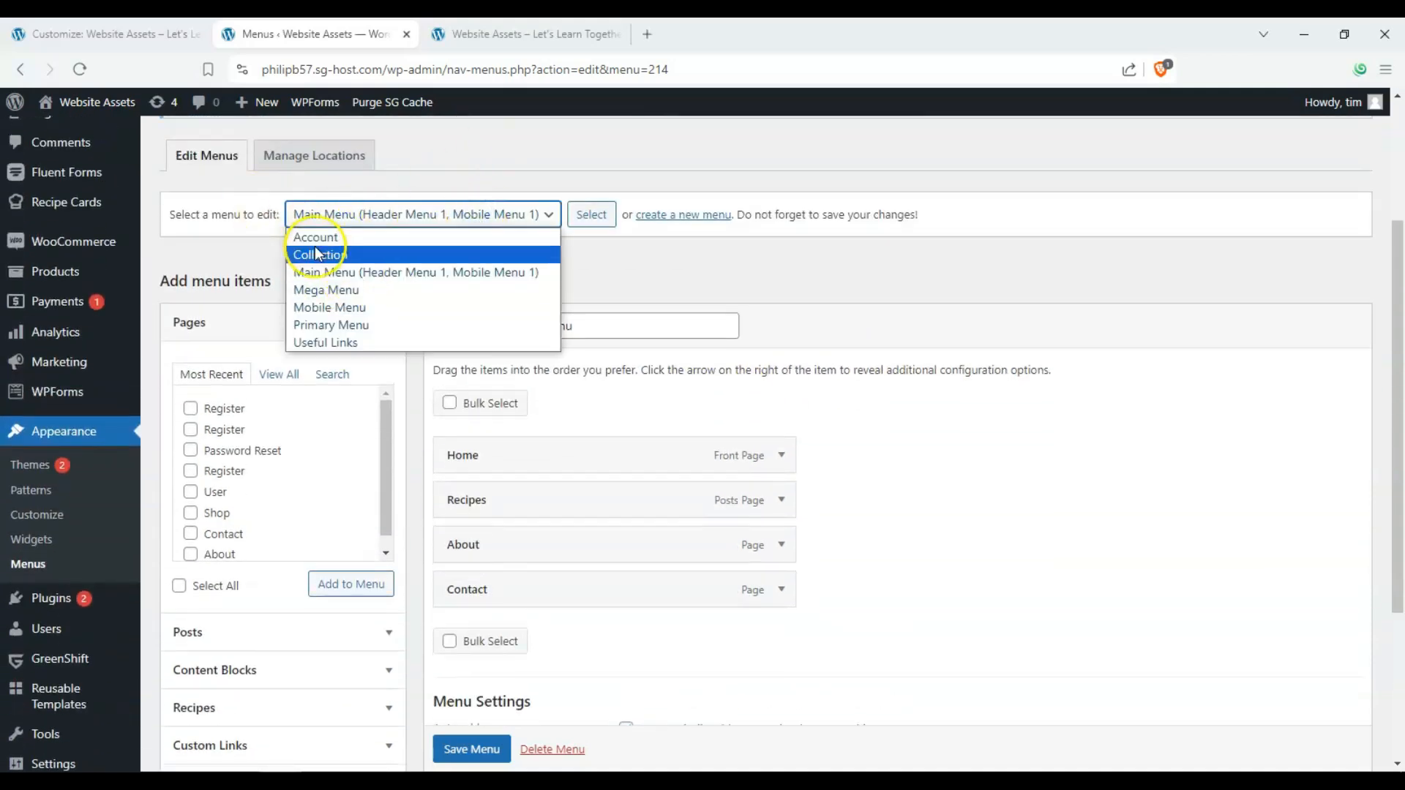
{"action": "left_click", "coordinate": [624, 271]}
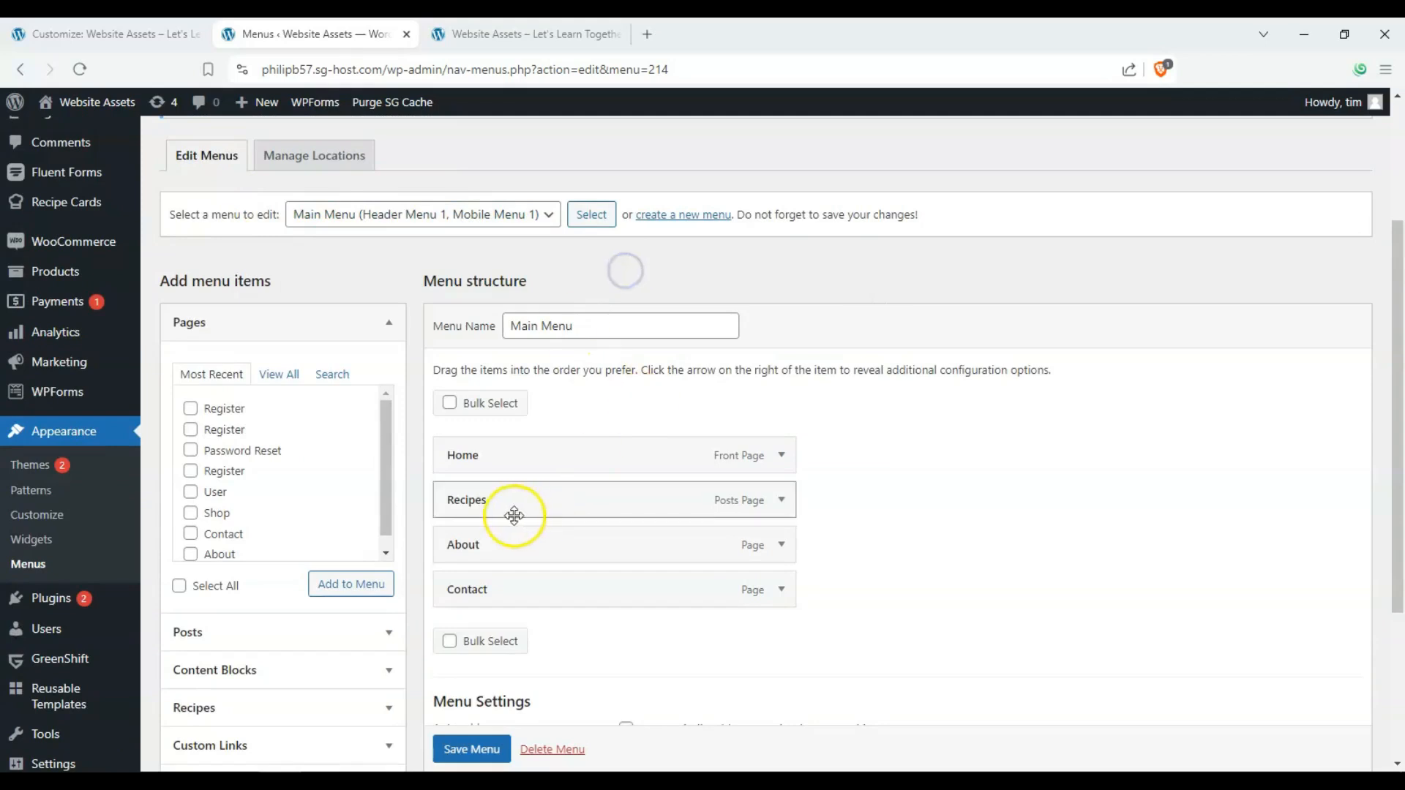
- Change the navigation label of Main Menu's Recipes item to BLOG and save the menu
{"action": "left_click", "coordinate": [781, 504]}
{"action": "left_click_drag", "start_coordinate": [574, 565], "coordinate": [431, 562]}
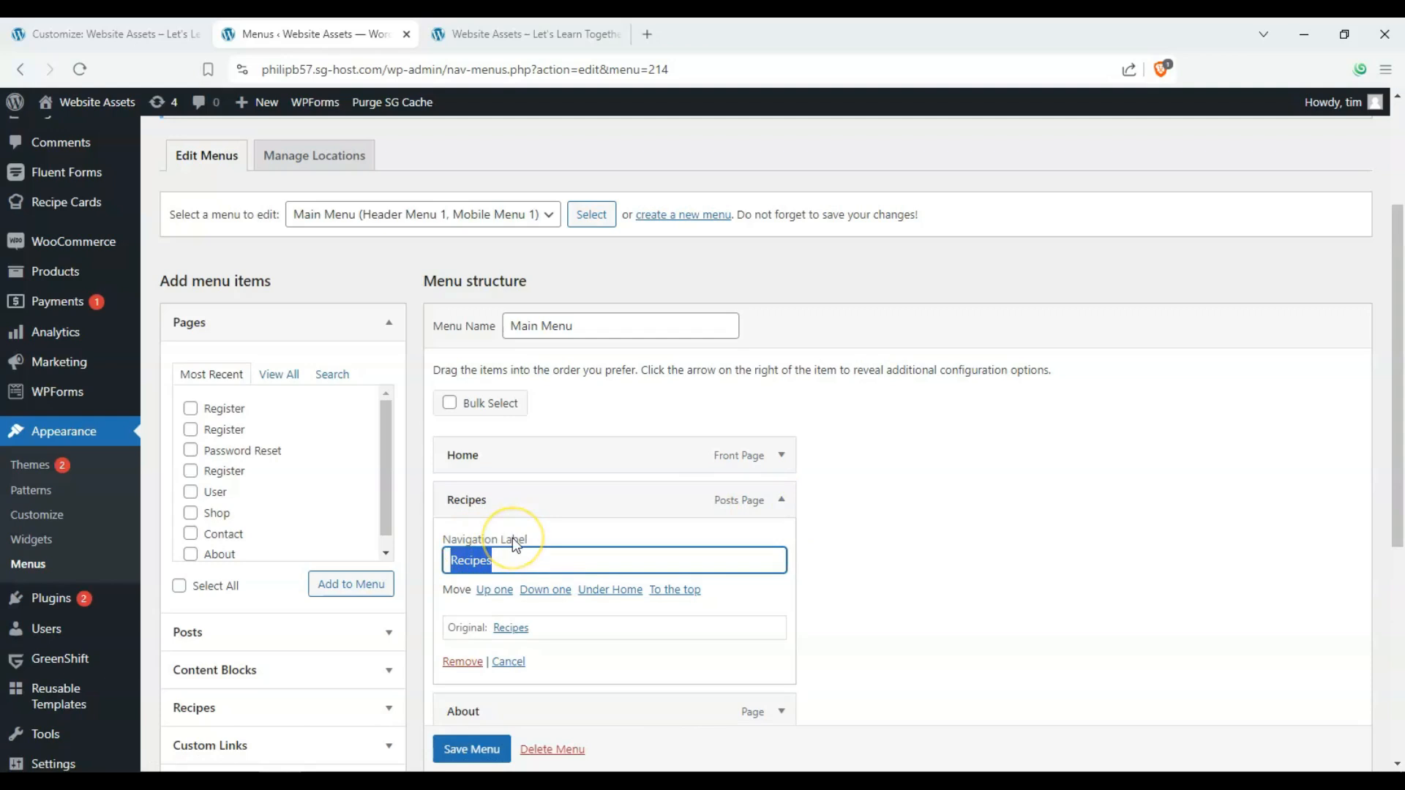
{"action": "type", "text": "BLOG"}
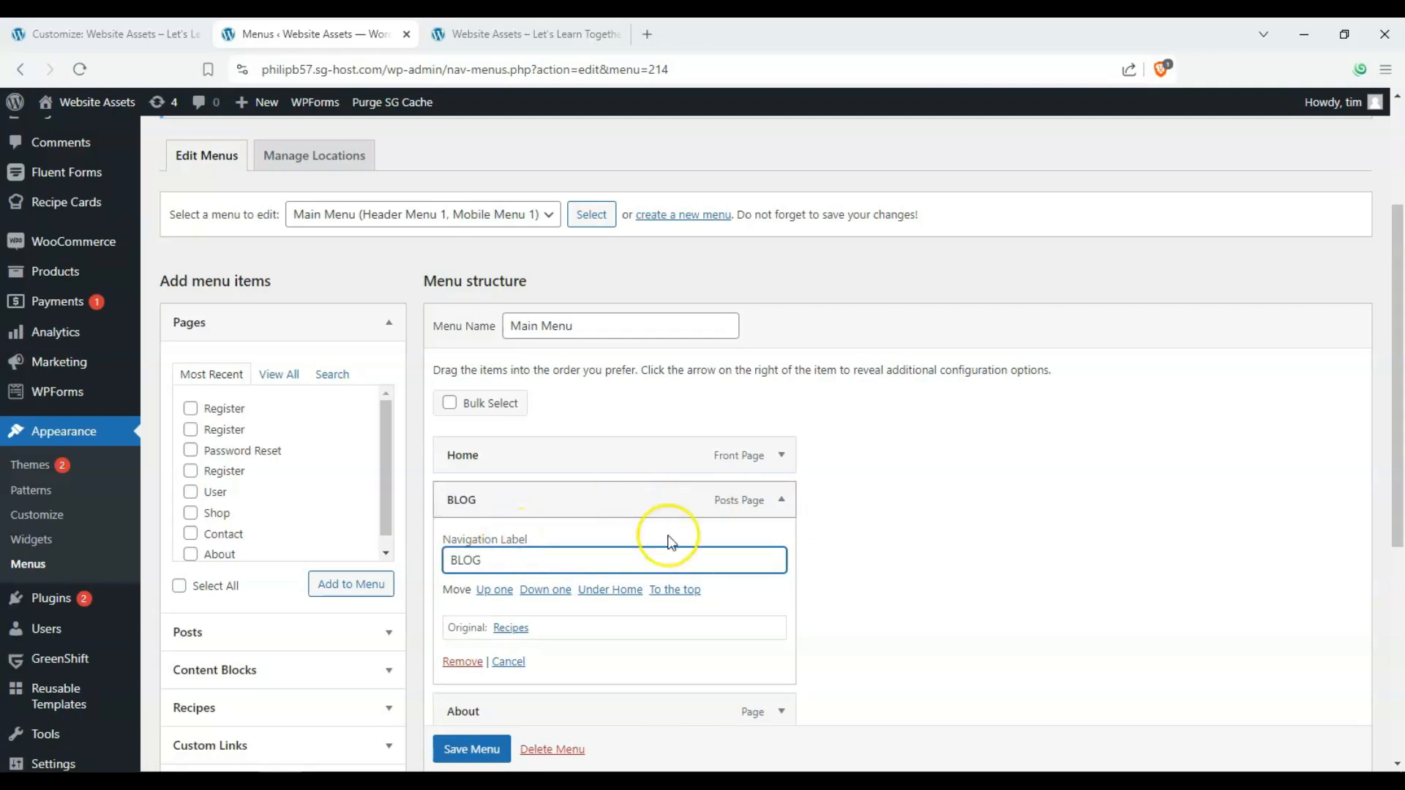
{"action": "left_click", "coordinate": [950, 629]}
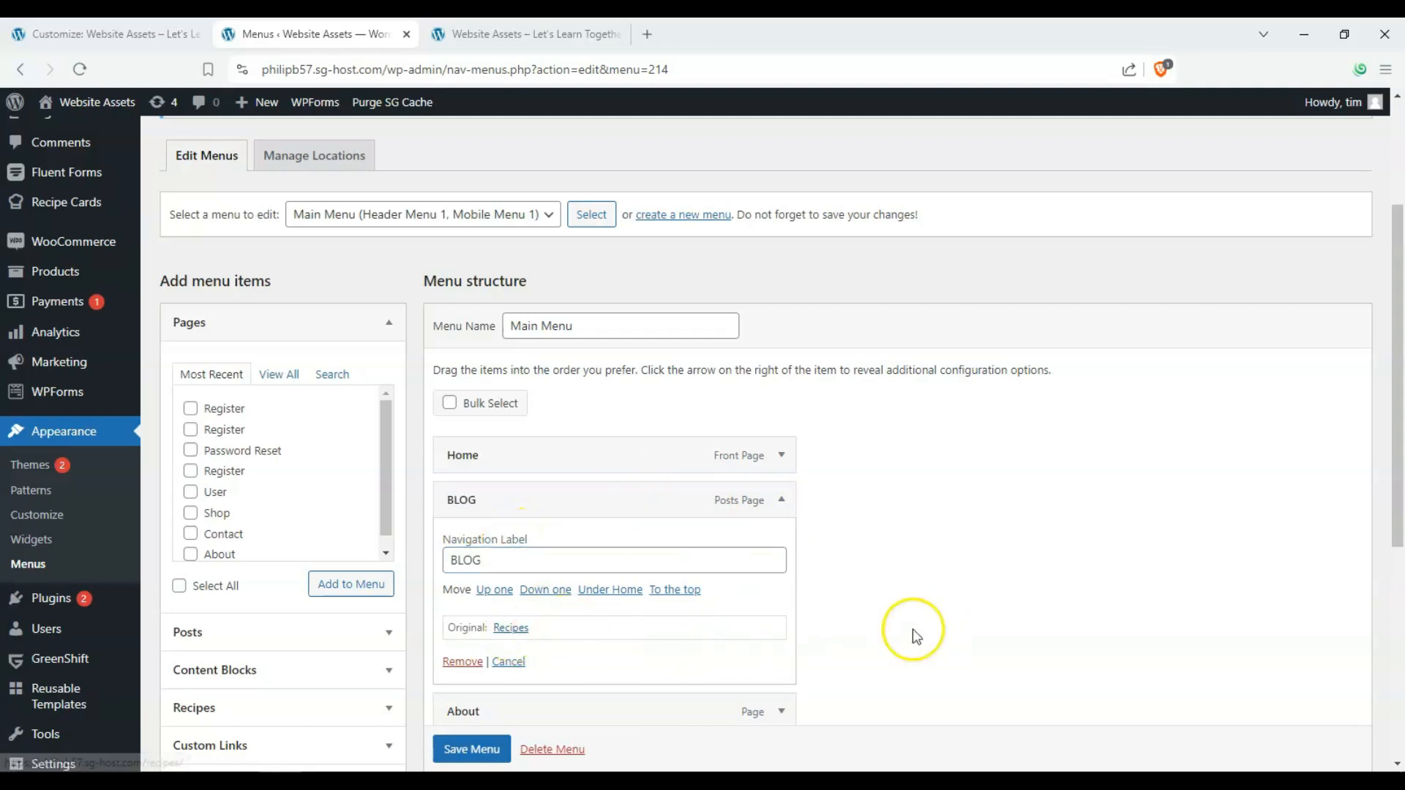
{"action": "left_click", "coordinate": [471, 754]}
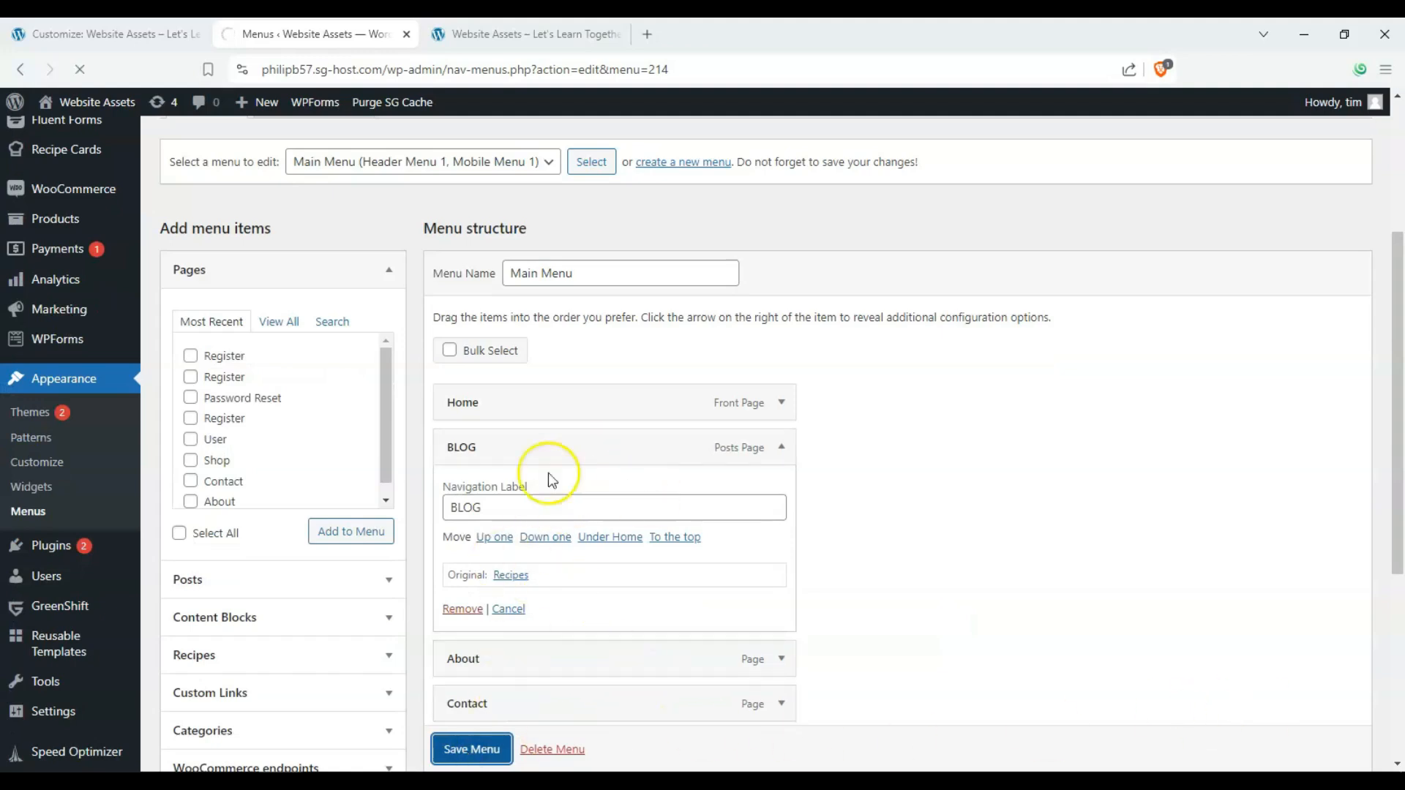
- Check the header menu in the customizer preview, and view the original Recipes page in a separate tab before closing it
{"action": "left_click", "coordinate": [133, 35]}
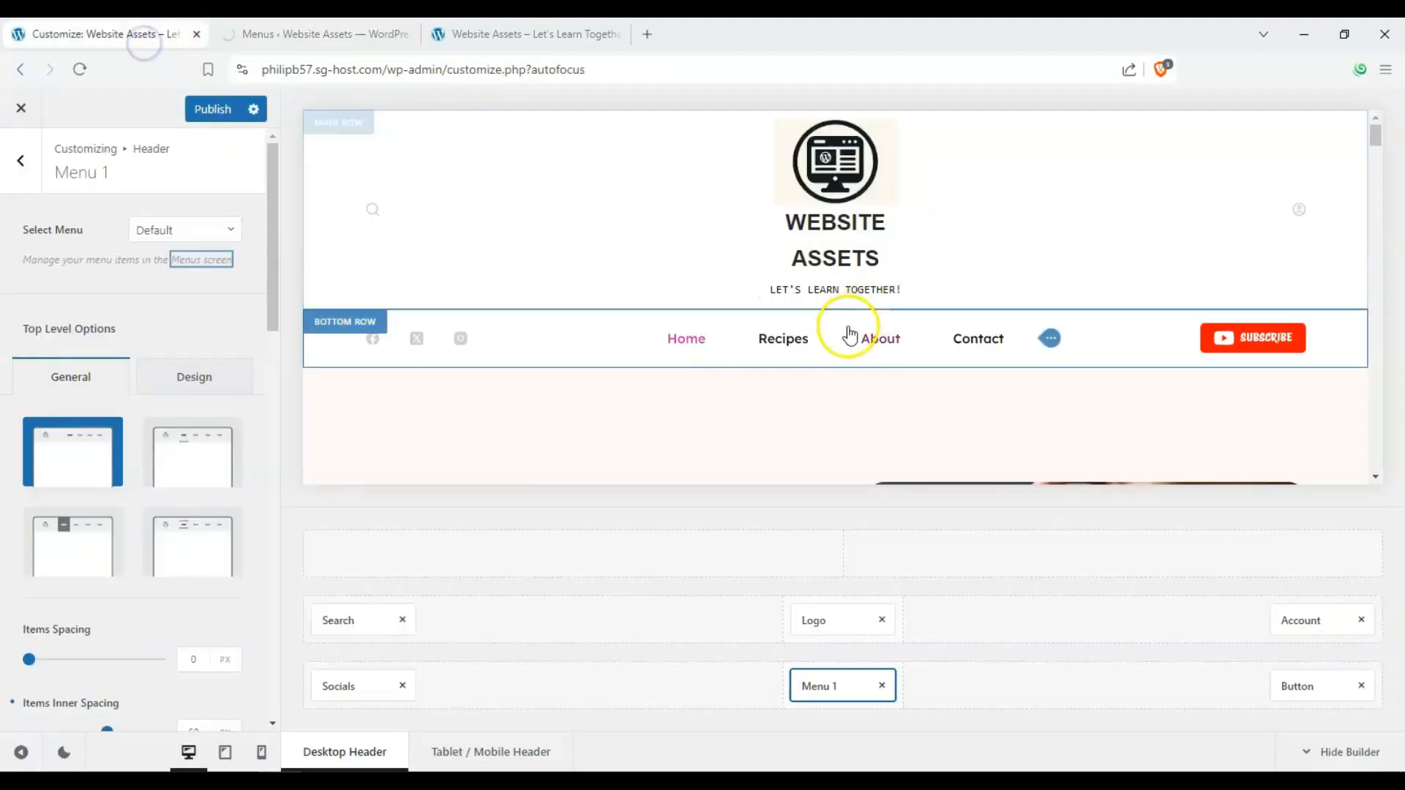
{"action": "left_click", "coordinate": [315, 34]}
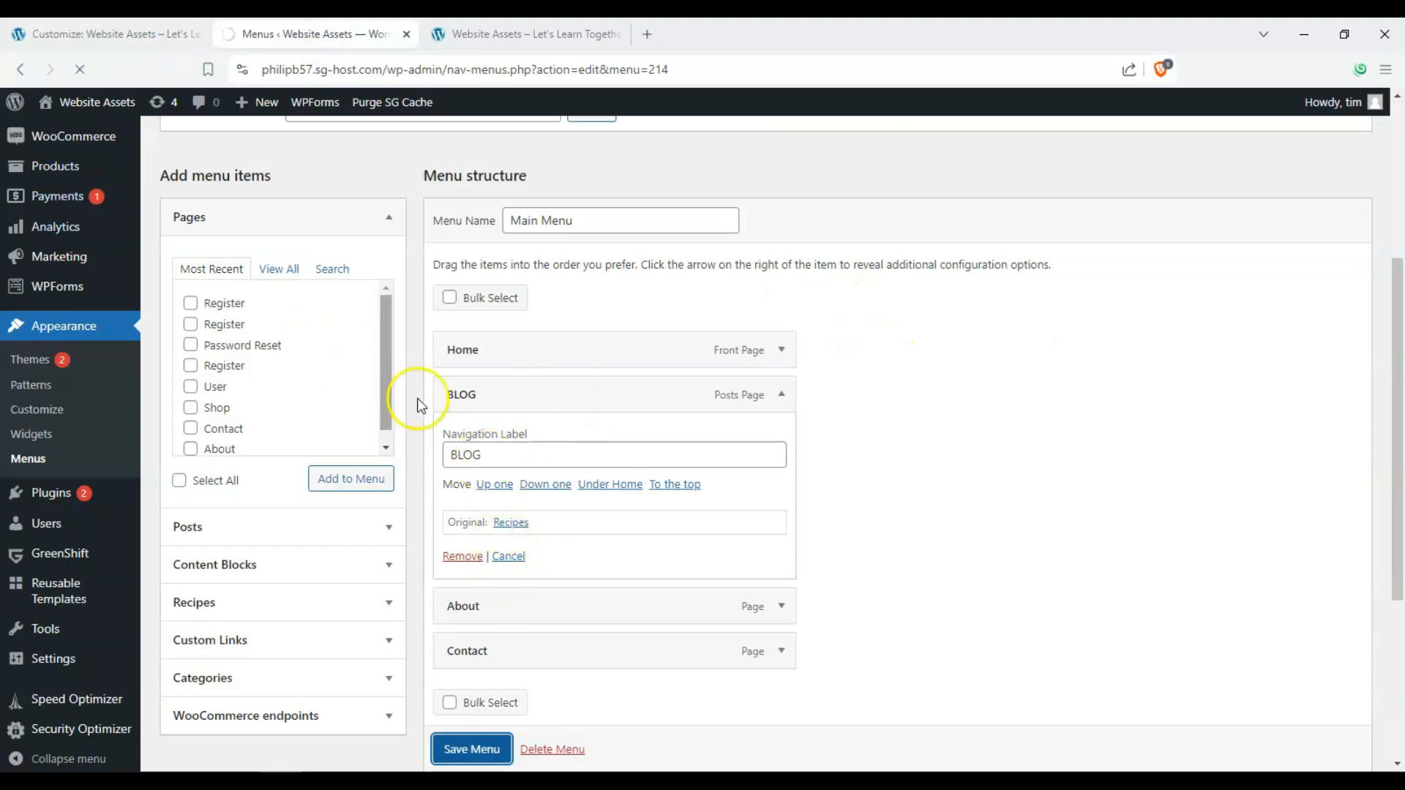
{"action": "right_click", "coordinate": [503, 526]}
{"action": "left_click", "coordinate": [581, 183]}
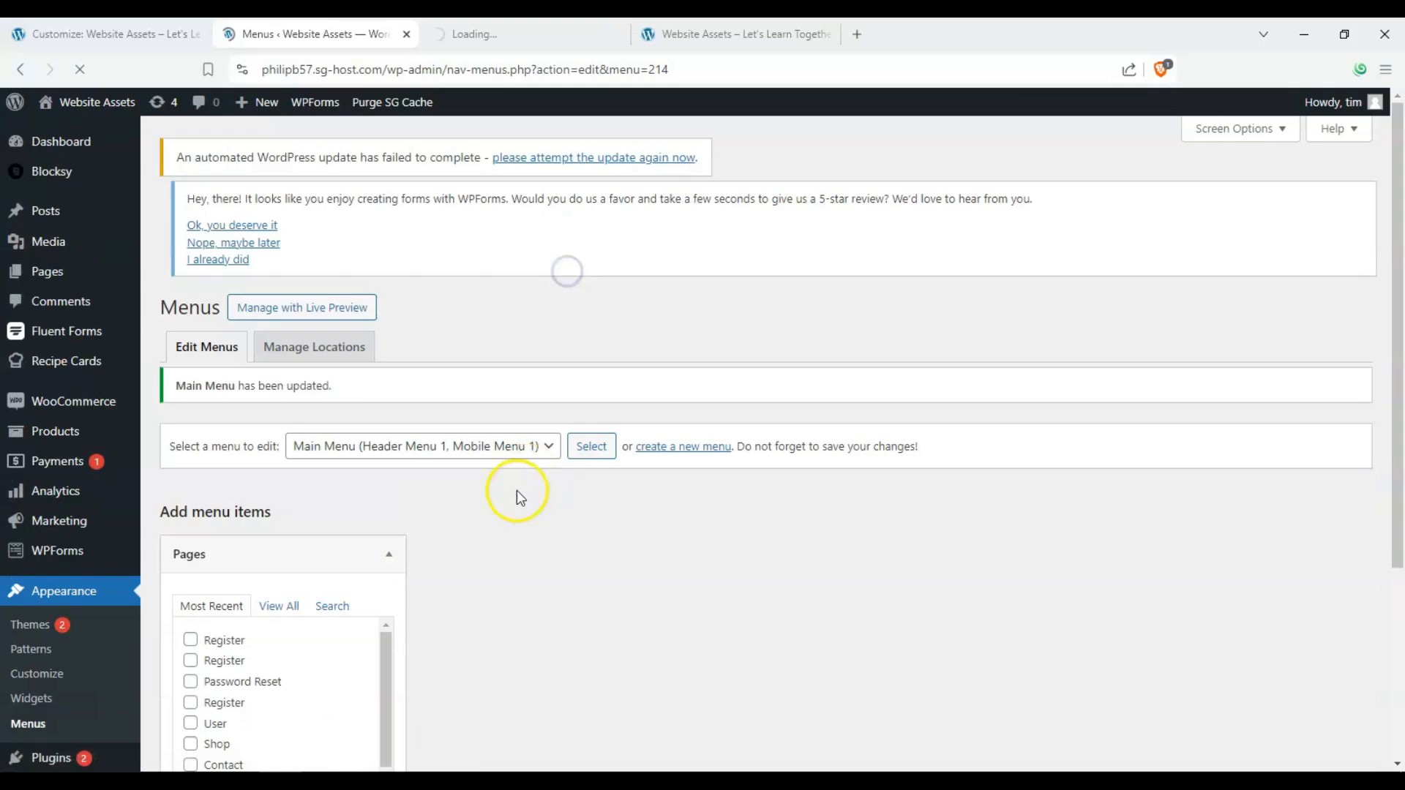
{"action": "left_click", "coordinate": [568, 40]}
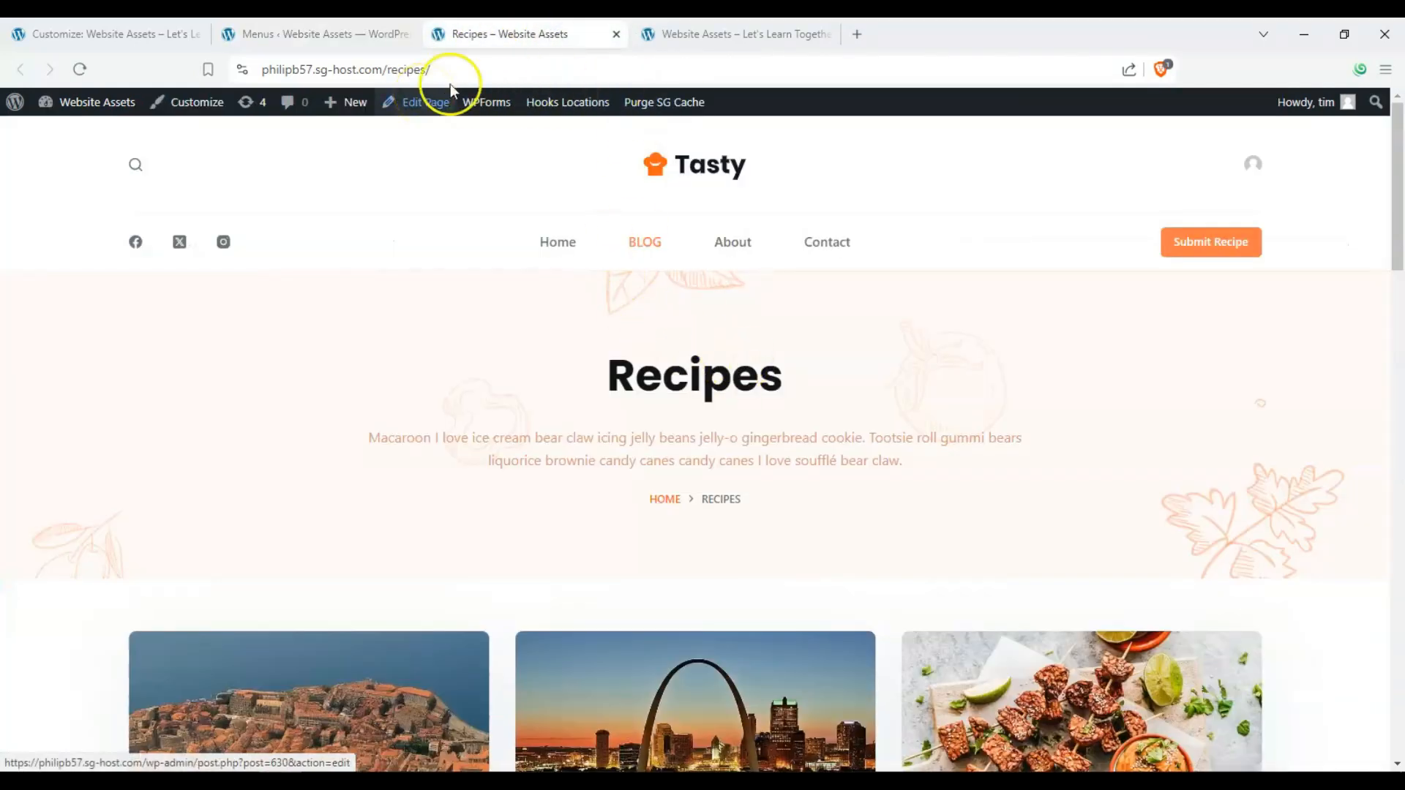
{"action": "left_click", "coordinate": [616, 33]}
- Find the Recipes posts page in the site's list of pages and open it for editing
{"action": "left_click", "coordinate": [79, 273]}
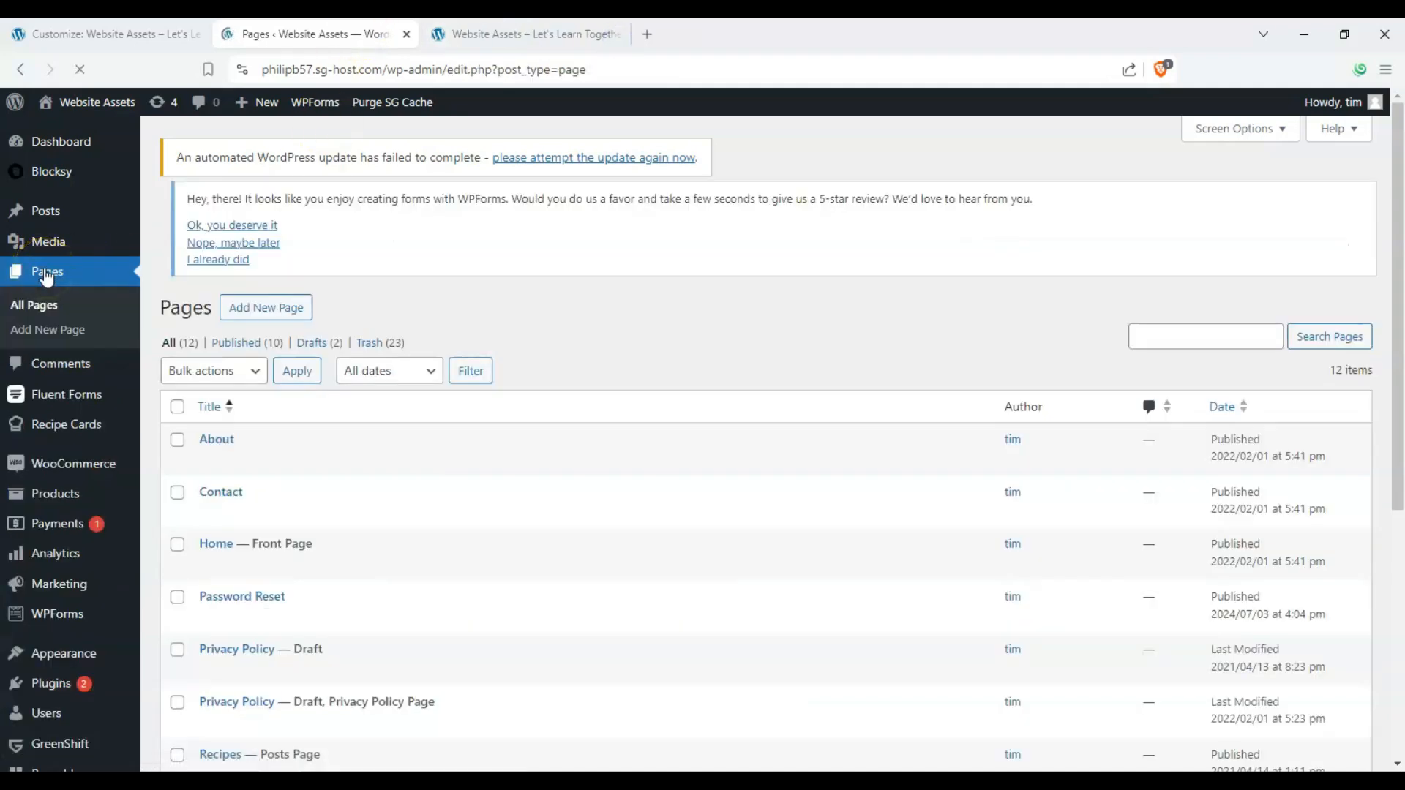
{"action": "scroll", "coordinate": [329, 407], "scroll_direction": "down", "scroll_amount": 1}
{"action": "scroll", "coordinate": [326, 404], "scroll_direction": "down", "scroll_amount": 5}
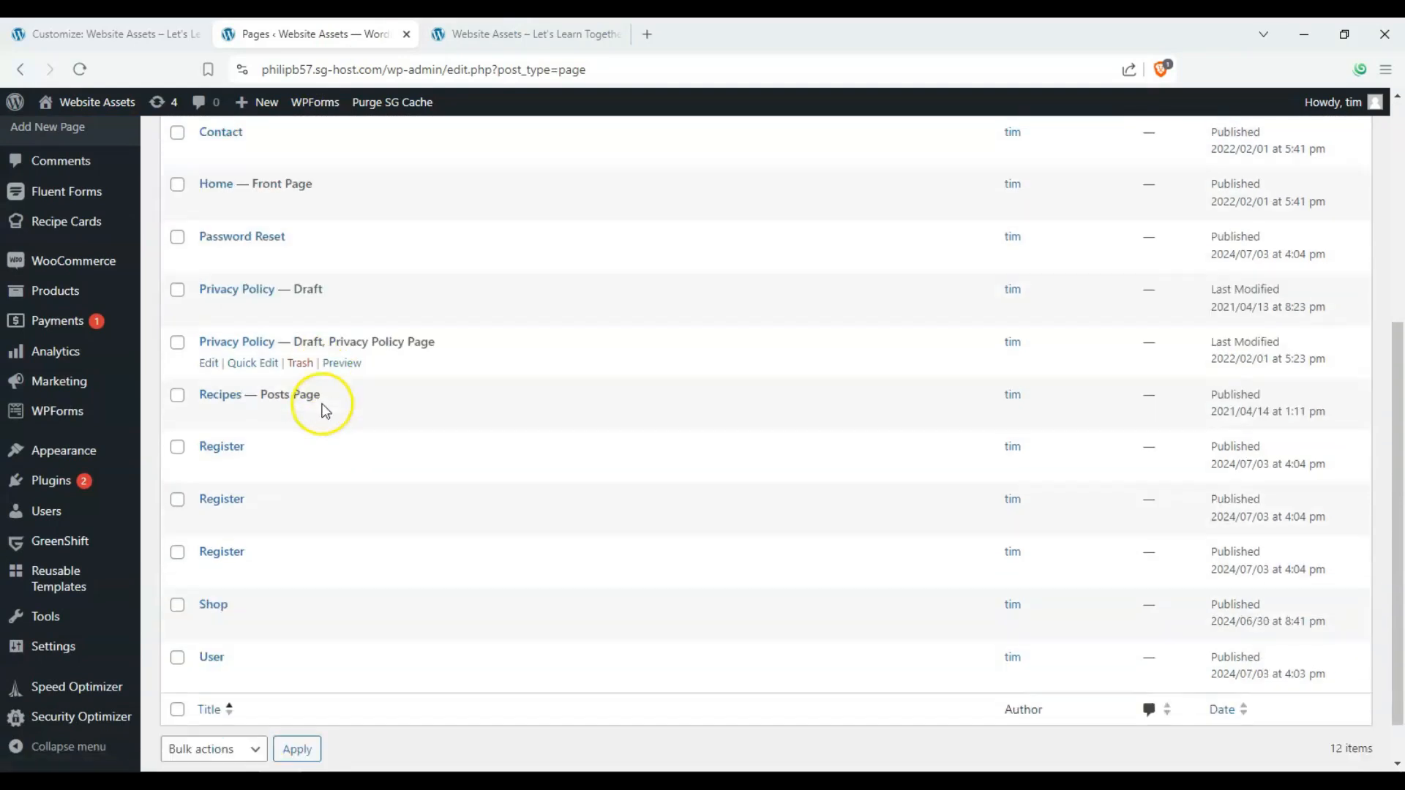
{"action": "scroll", "coordinate": [321, 402], "scroll_direction": "up", "scroll_amount": 3}
{"action": "scroll", "coordinate": [318, 402], "scroll_direction": "up", "scroll_amount": 2}
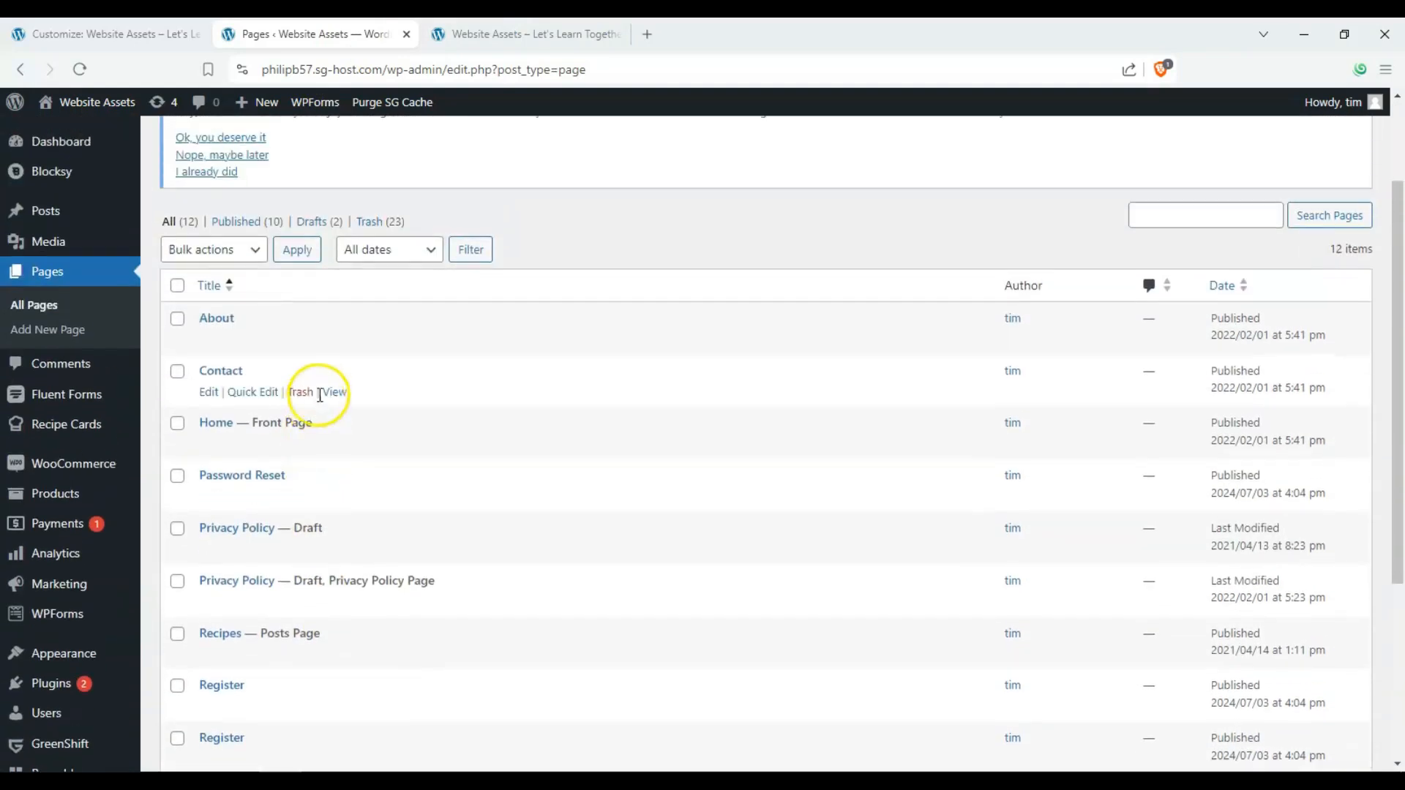
{"action": "scroll", "coordinate": [376, 345], "scroll_direction": "down", "scroll_amount": 2}
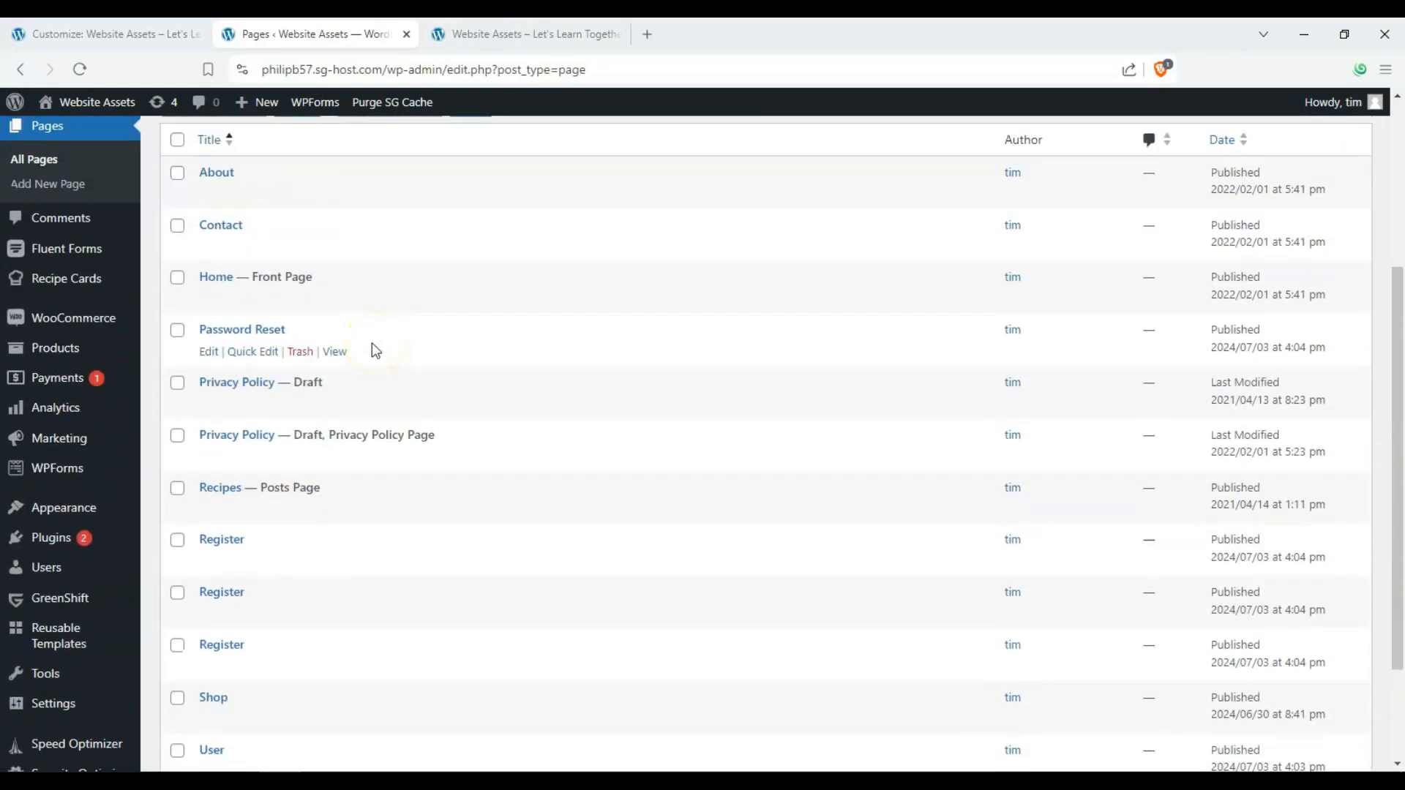
{"action": "left_click", "coordinate": [208, 510]}
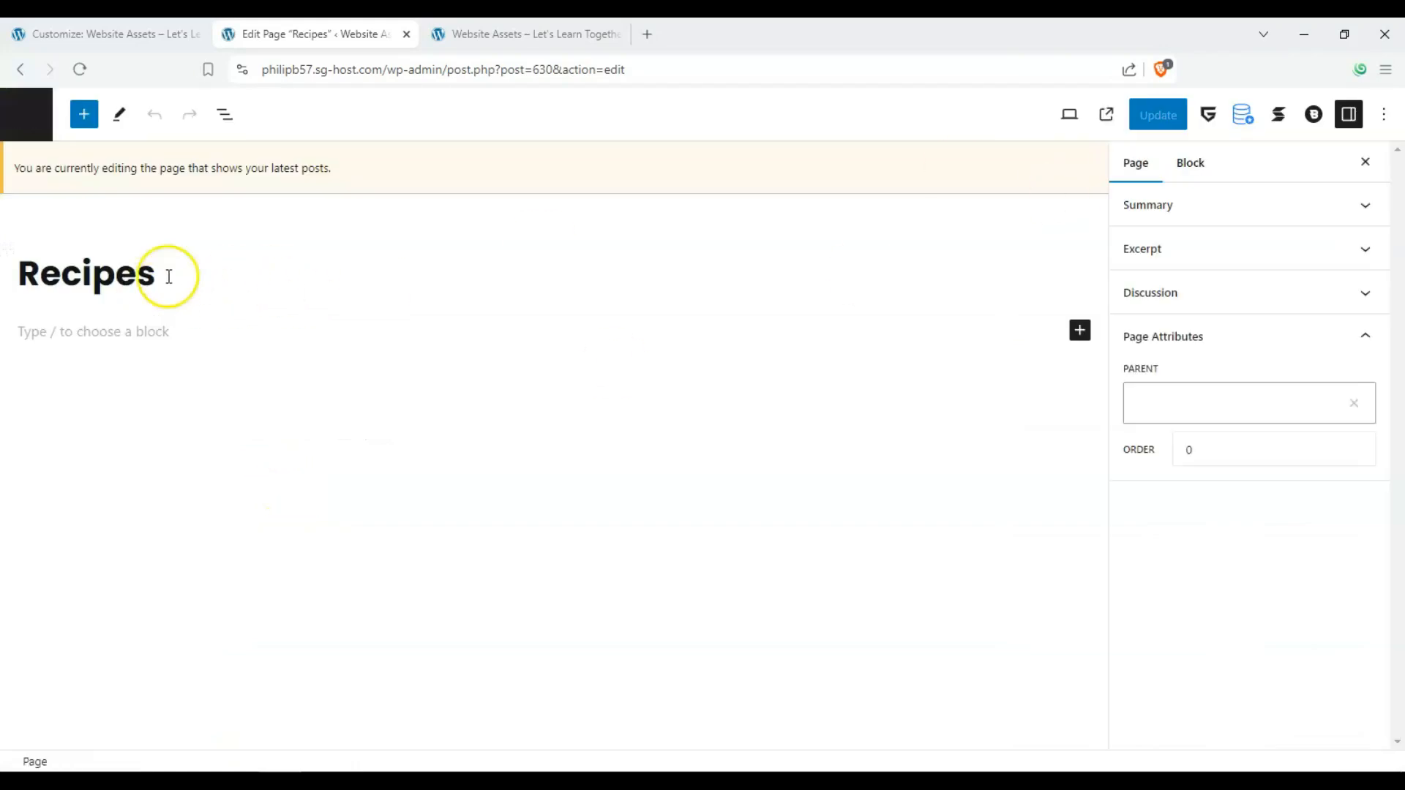
- Retitle the Recipes page as Blog Archive, update it, and close its editor to return to the customizer
{"action": "left_click_drag", "start_coordinate": [39, 277], "coordinate": [162, 268]}
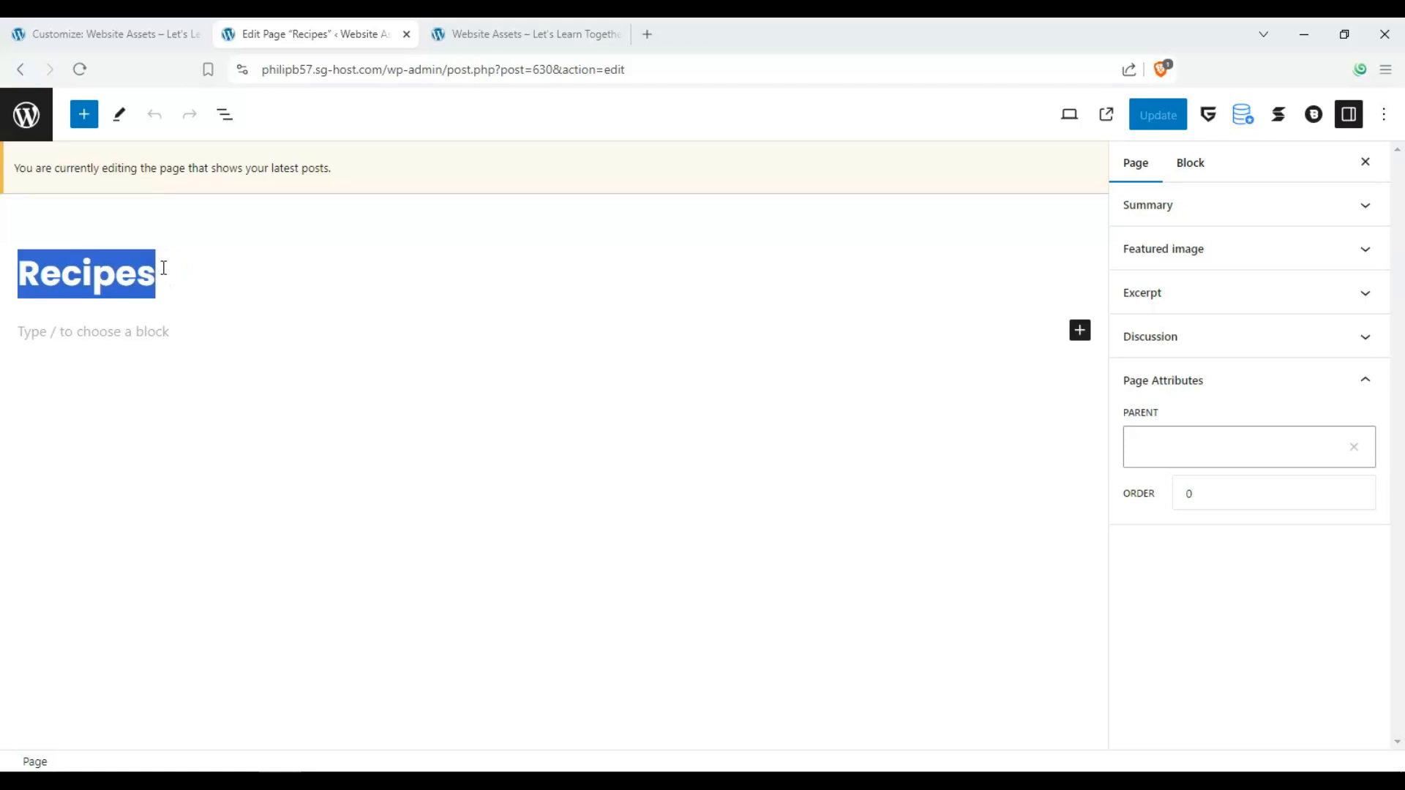
{"action": "type", "text": "A"}
{"action": "key", "text": "BackSpace"}
{"action": "type", "text": "A"}
{"action": "key", "text": "BackSpace"}
{"action": "type", "text": "Blog Archive"}
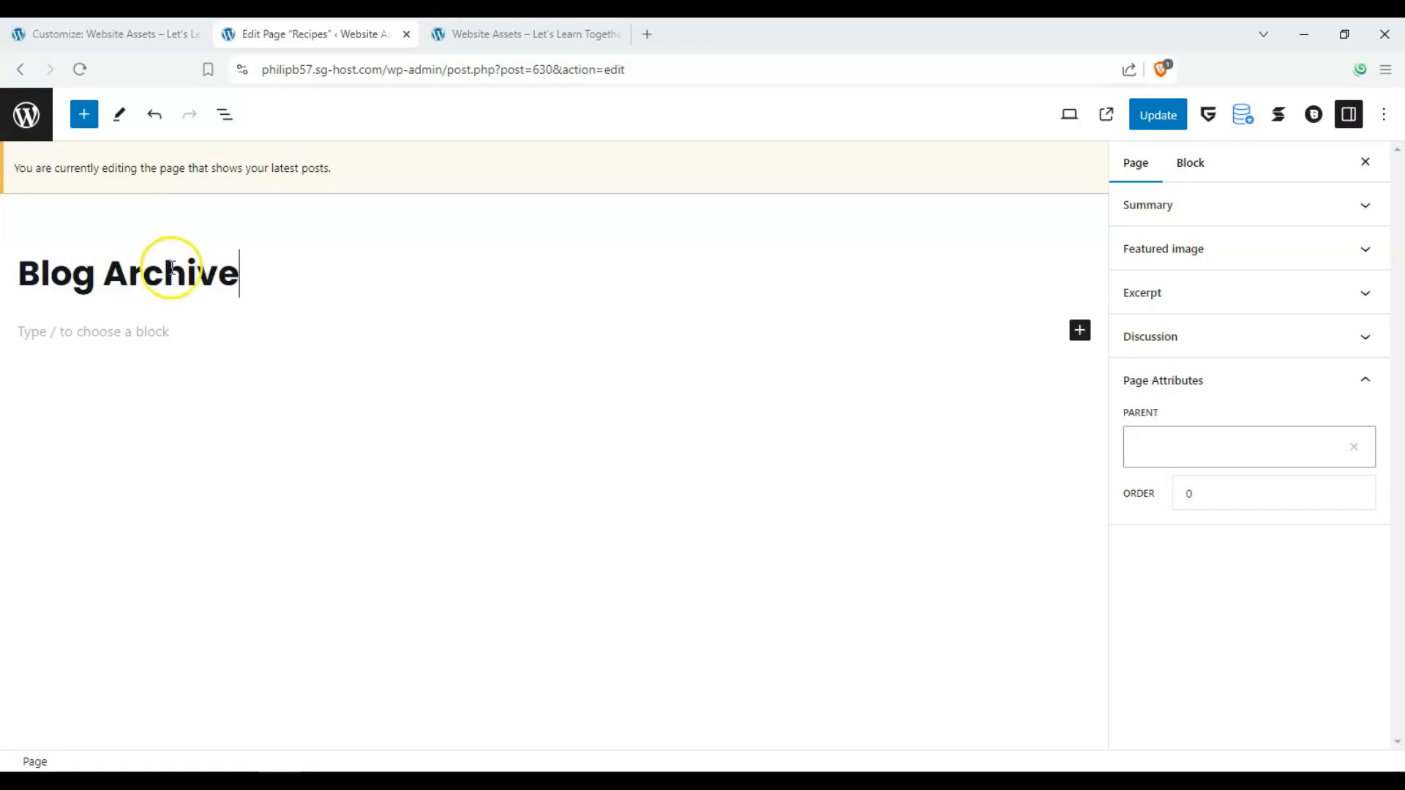
{"action": "left_click", "coordinate": [1168, 120]}
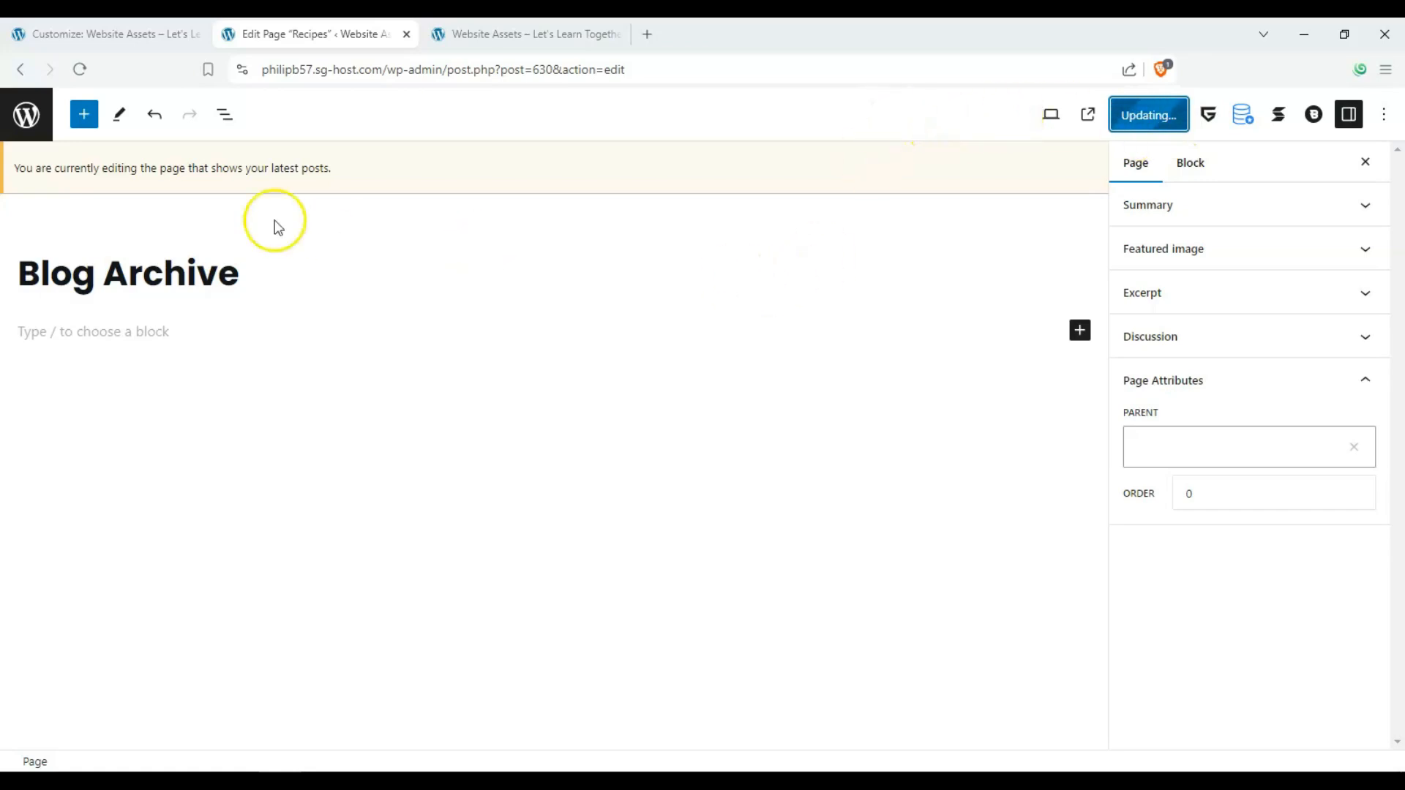
{"action": "left_click", "coordinate": [156, 36]}
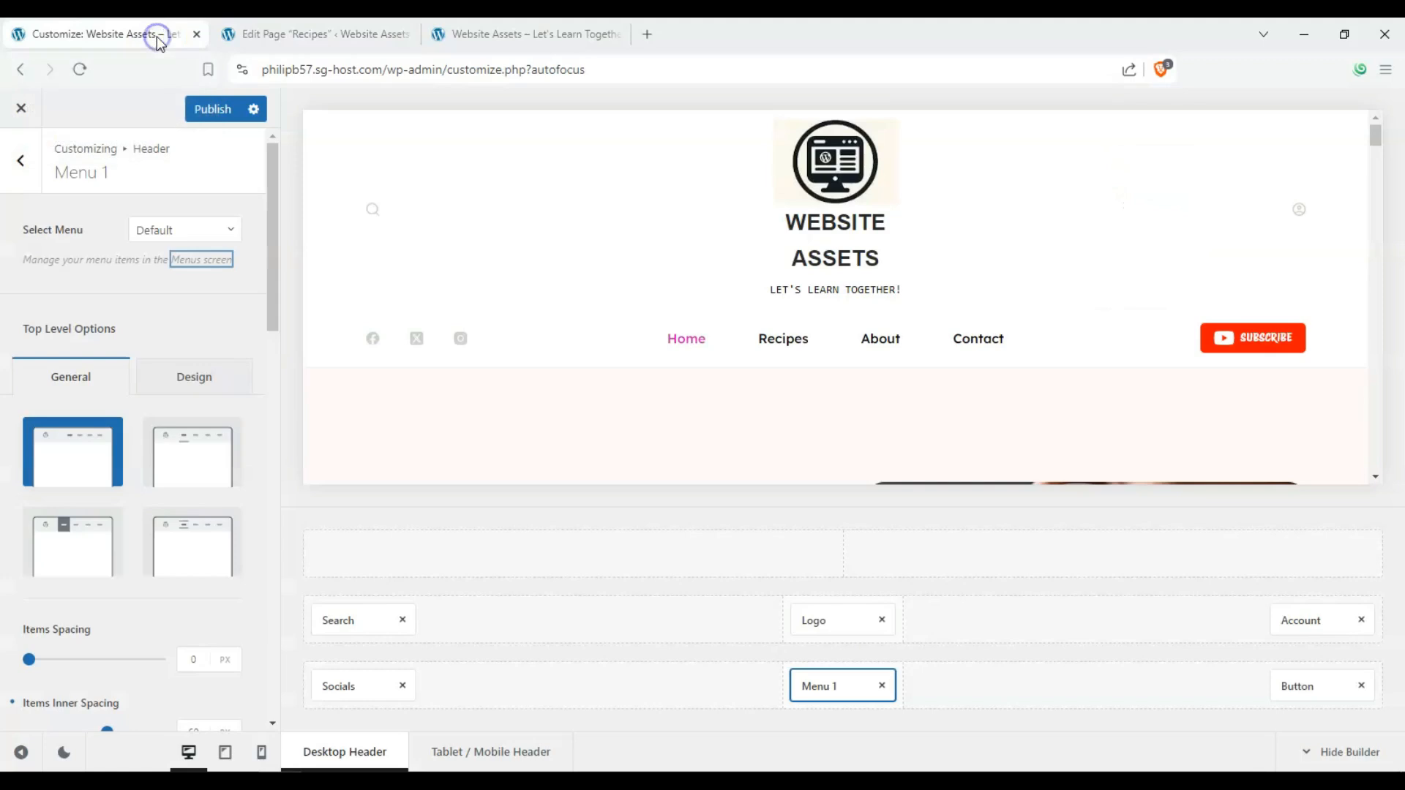
{"action": "left_click", "coordinate": [371, 36]}
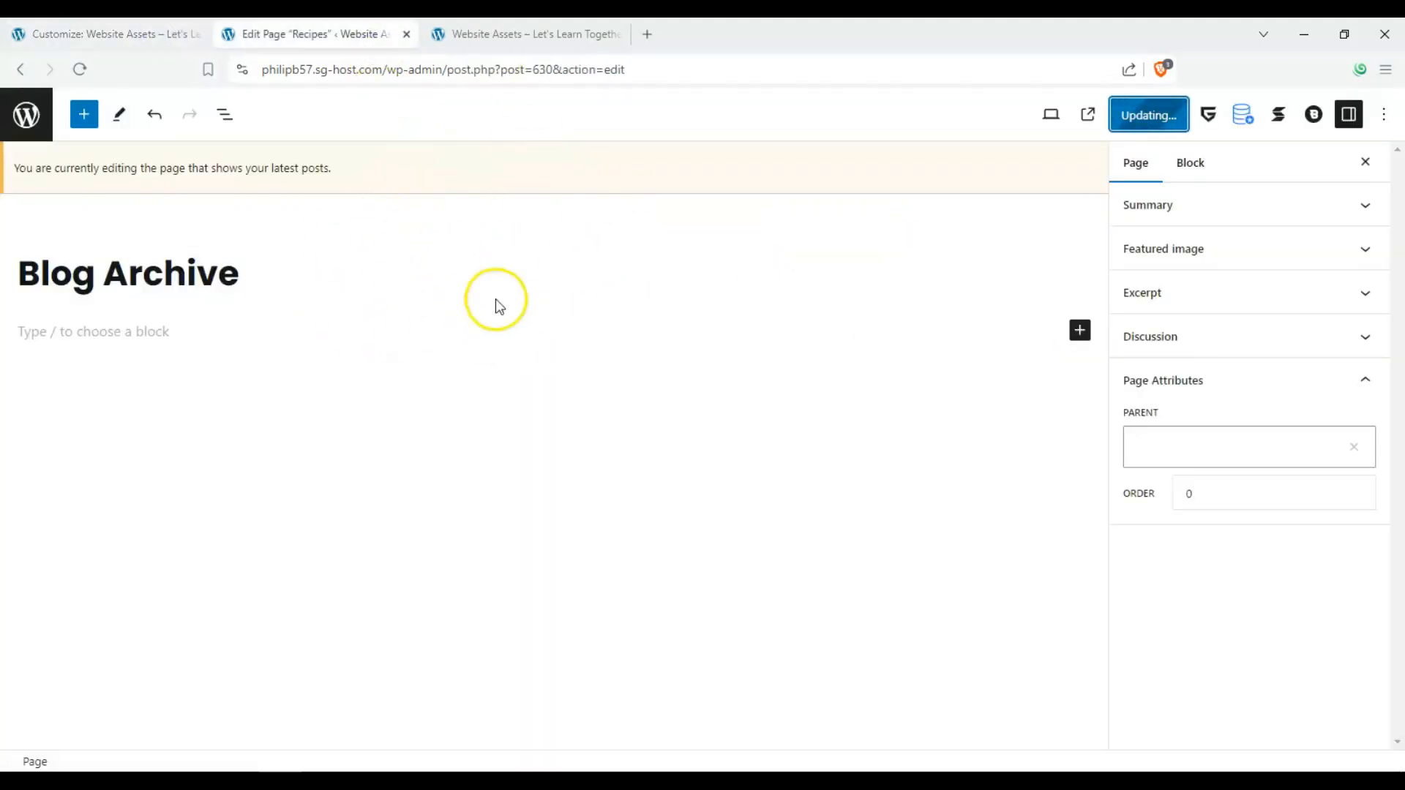
{"action": "left_click", "coordinate": [406, 34]}
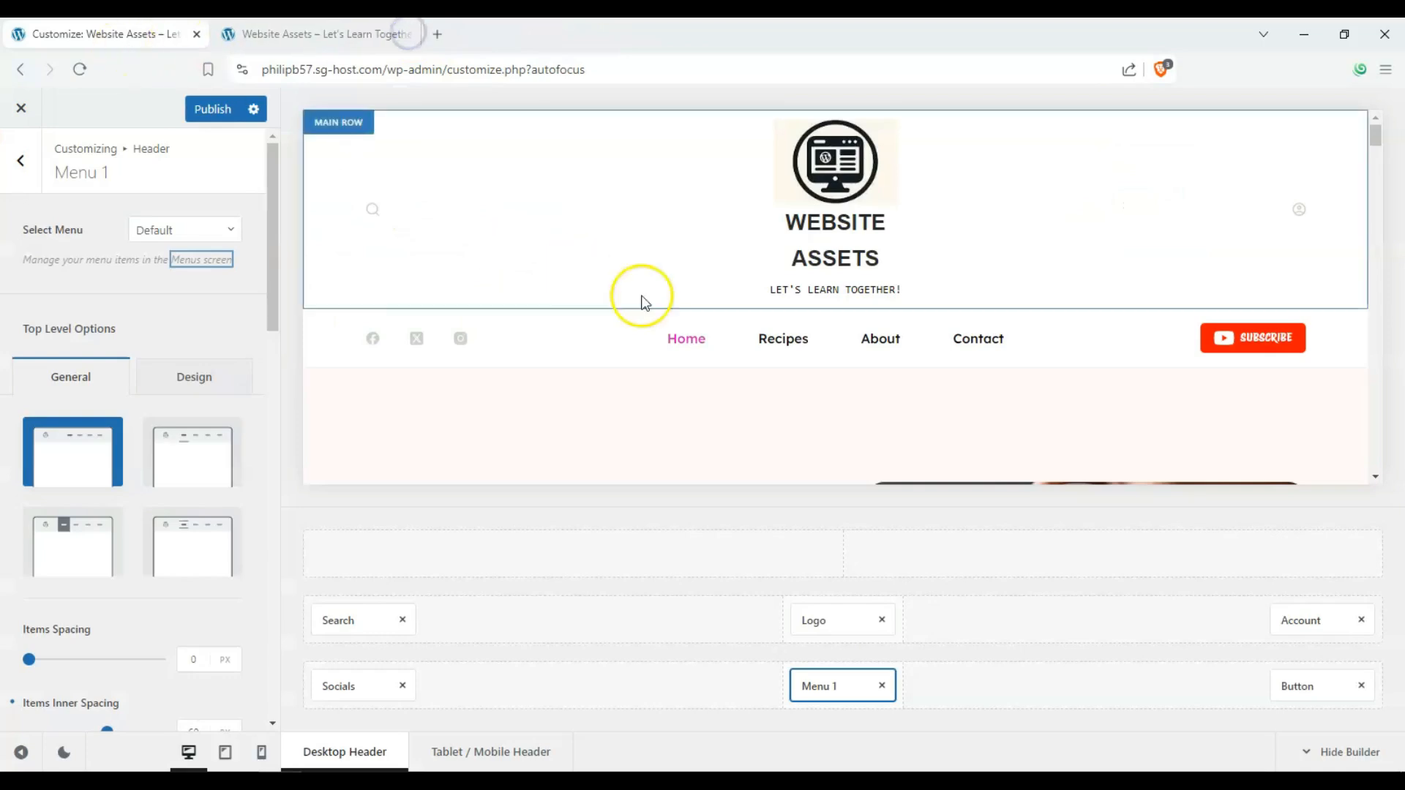
- Load the posts page in the customizer preview and examine its title, description and menu item
{"action": "left_click", "coordinate": [782, 342]}
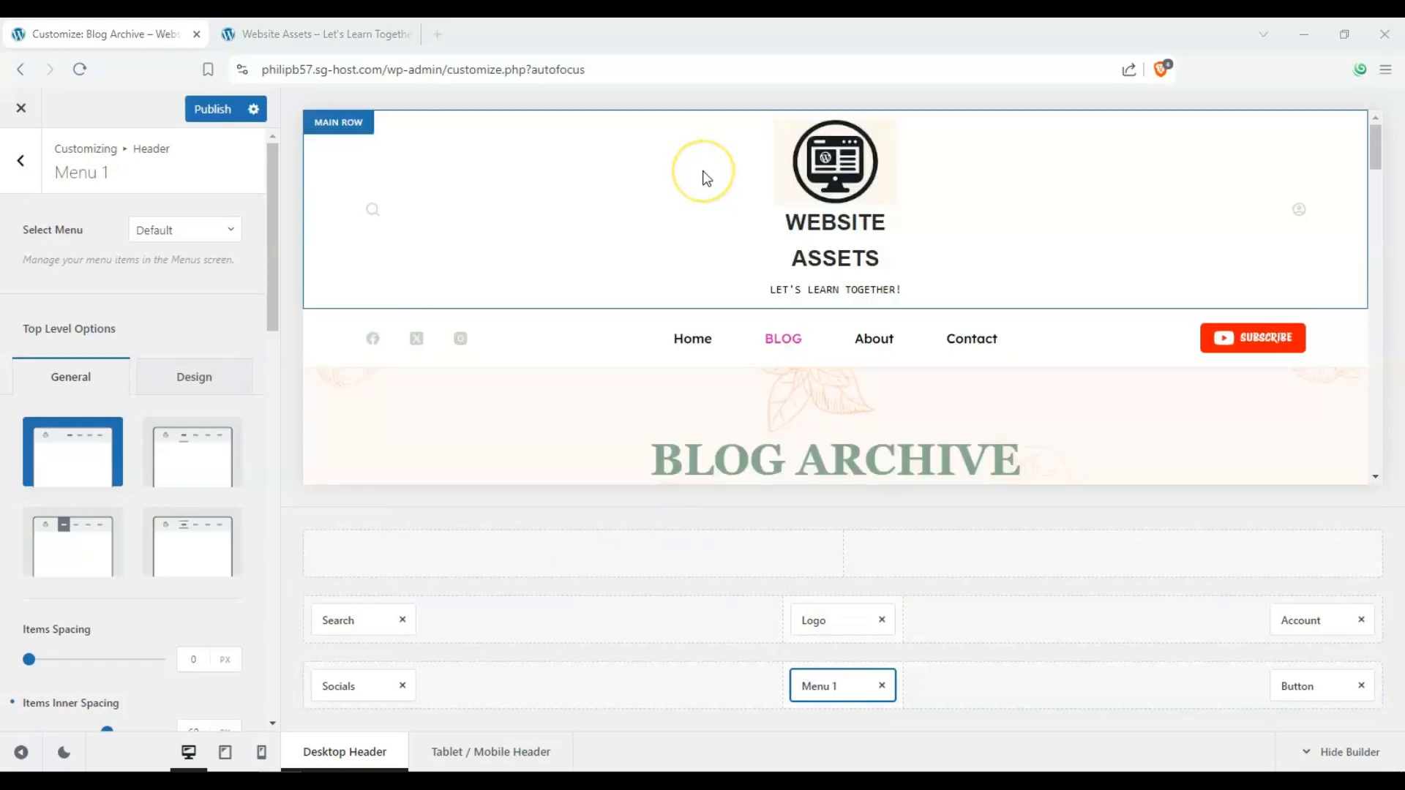
{"action": "scroll", "coordinate": [710, 187], "scroll_direction": "down", "scroll_amount": 1}
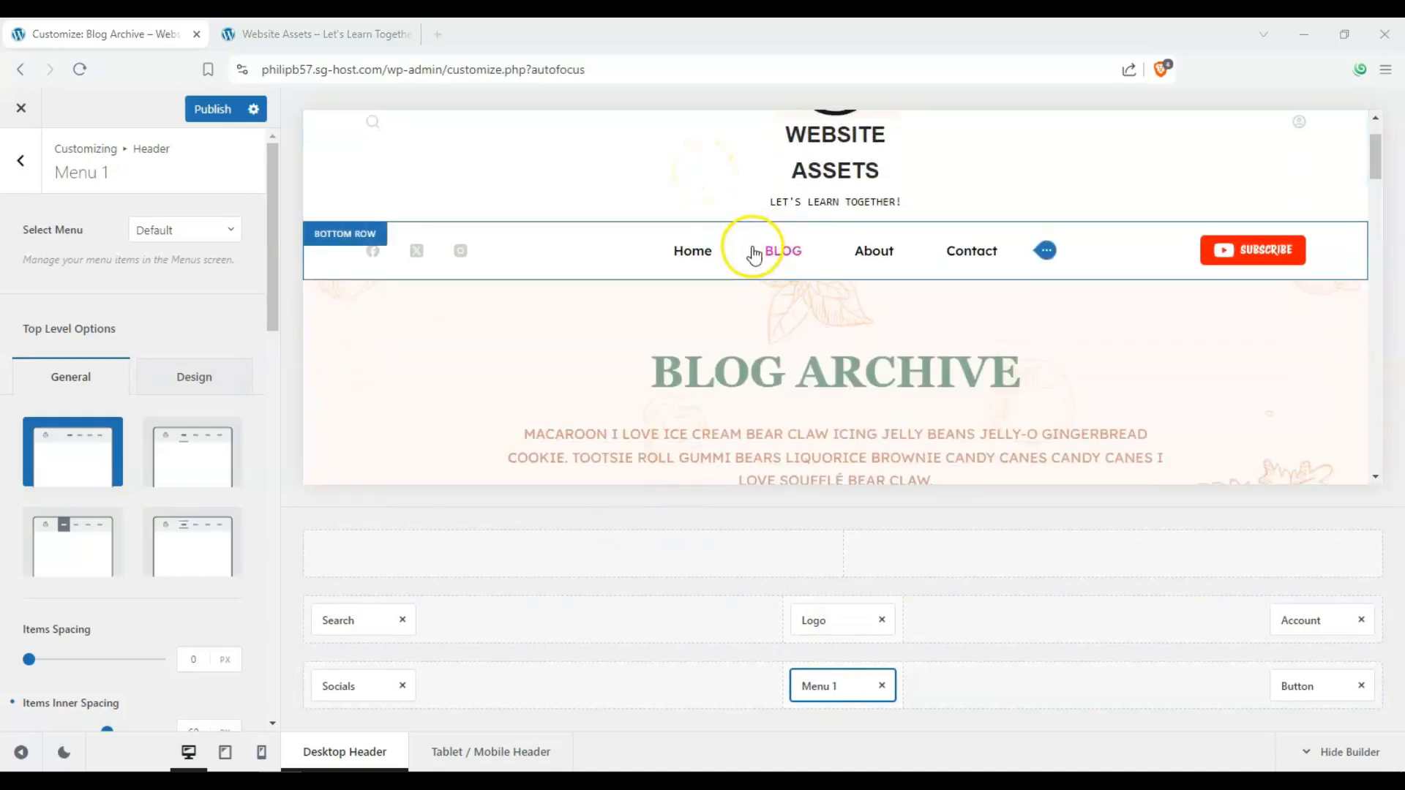
{"action": "scroll", "coordinate": [773, 262], "scroll_direction": "down", "scroll_amount": 1}
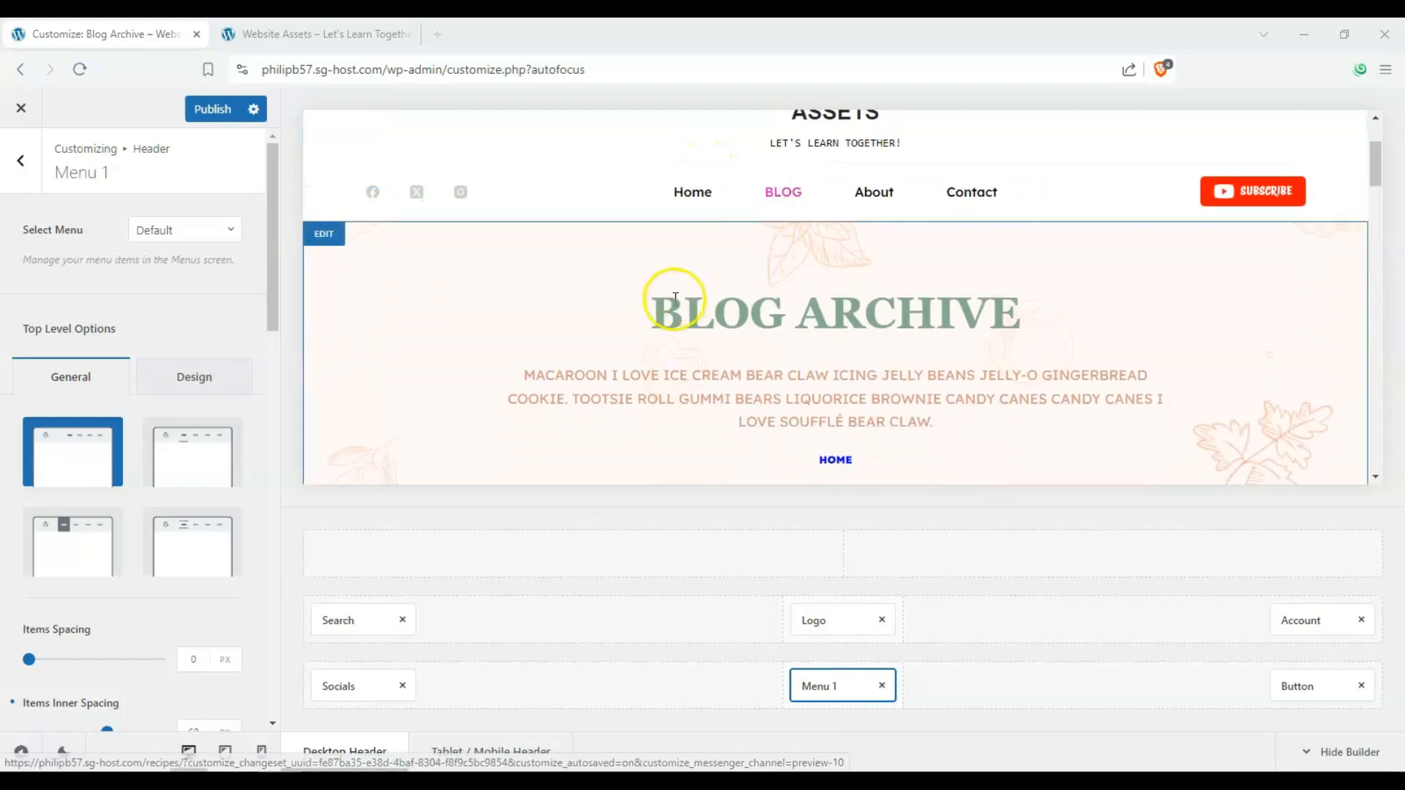
{"action": "left_click_drag", "start_coordinate": [648, 308], "coordinate": [1113, 362]}
{"action": "left_click", "coordinate": [926, 326]}
{"action": "left_click_drag", "start_coordinate": [712, 322], "coordinate": [1019, 332]}
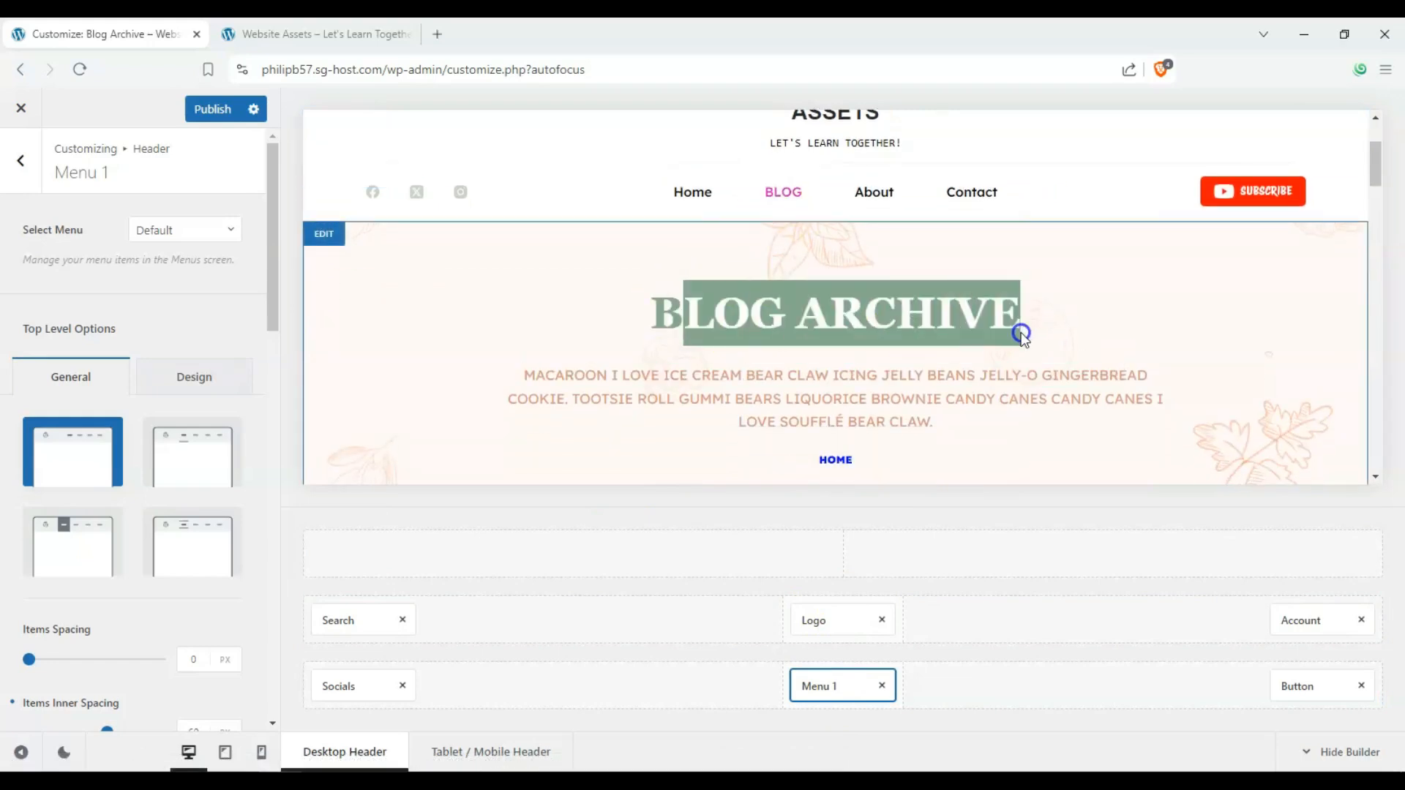
{"action": "scroll", "coordinate": [583, 275], "scroll_direction": "down", "scroll_amount": 5}
{"action": "scroll", "coordinate": [568, 277], "scroll_direction": "up", "scroll_amount": 5}
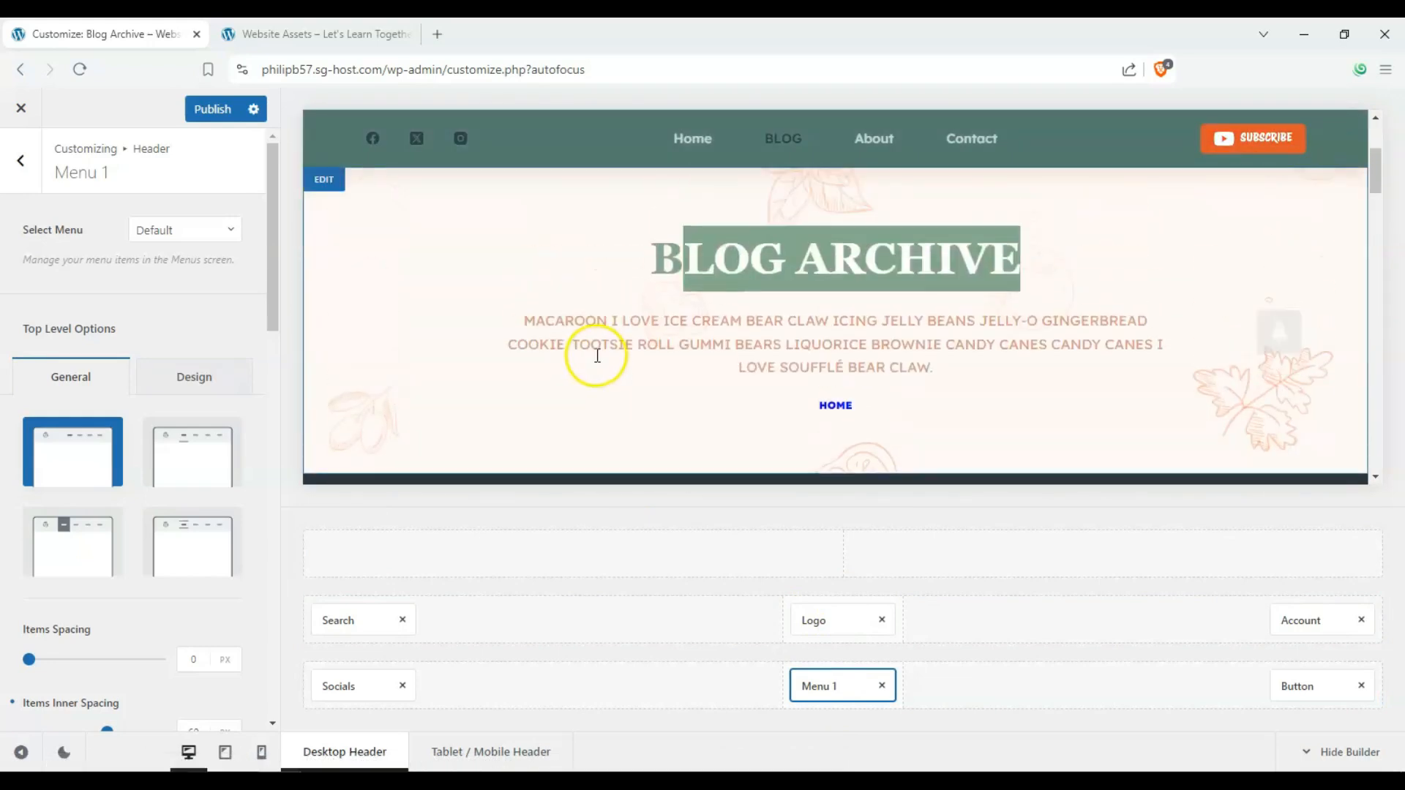
{"action": "left_click", "coordinate": [527, 367]}
{"action": "scroll", "coordinate": [572, 327], "scroll_direction": "up", "scroll_amount": 2}
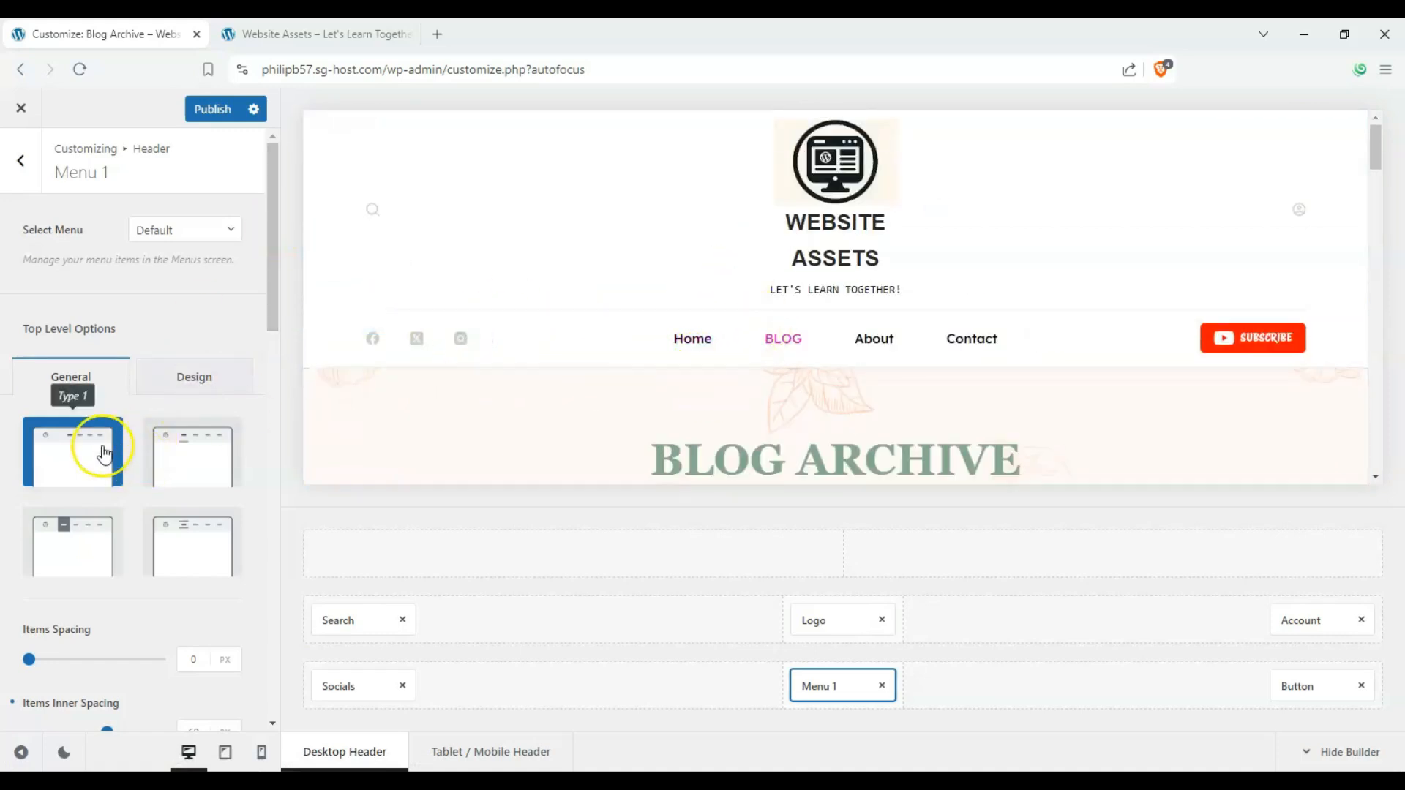
- Compare Menu 1's top-level styles, apply the one with lines above and below the active item, and view the design options
{"action": "left_click", "coordinate": [204, 454]}
{"action": "left_click", "coordinate": [72, 542]}
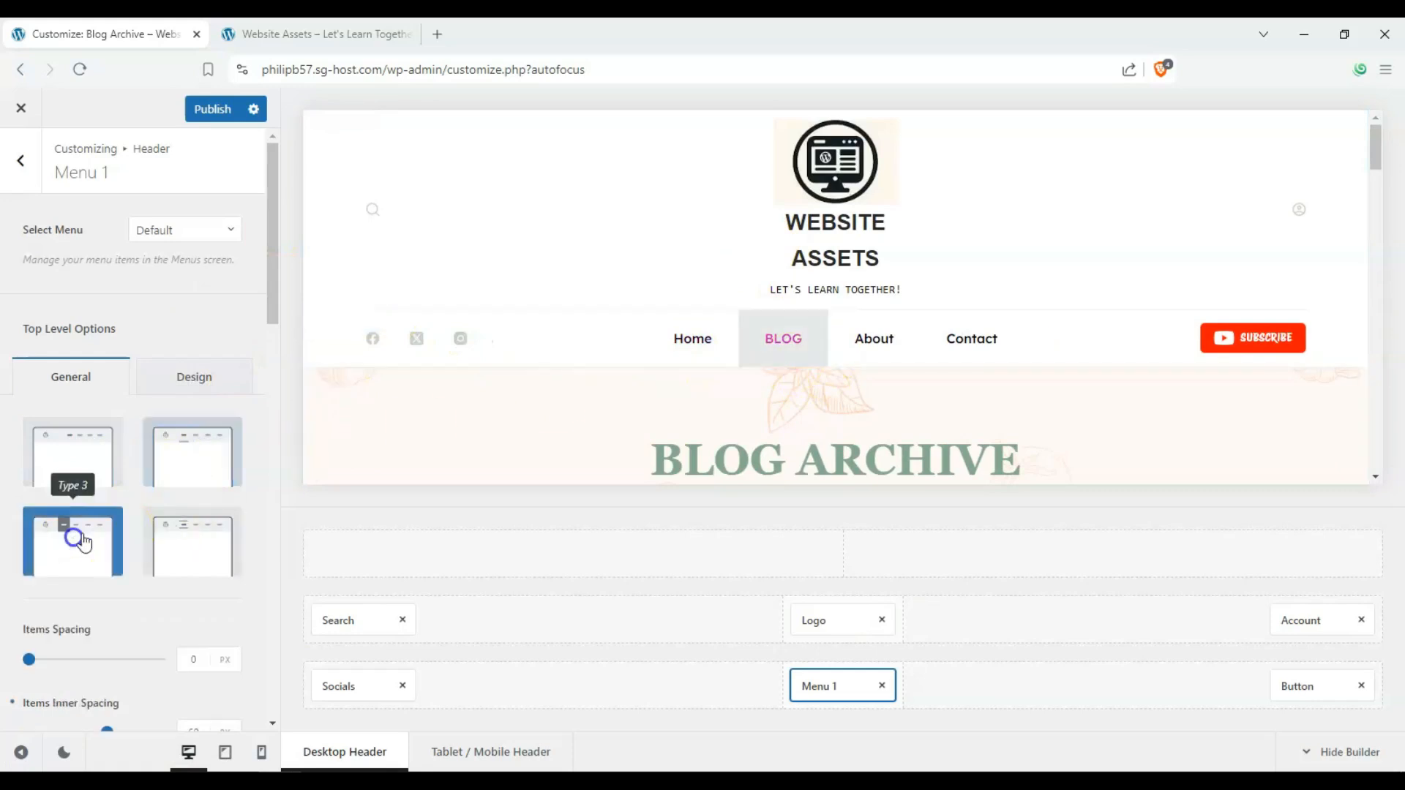
{"action": "left_click", "coordinate": [201, 560]}
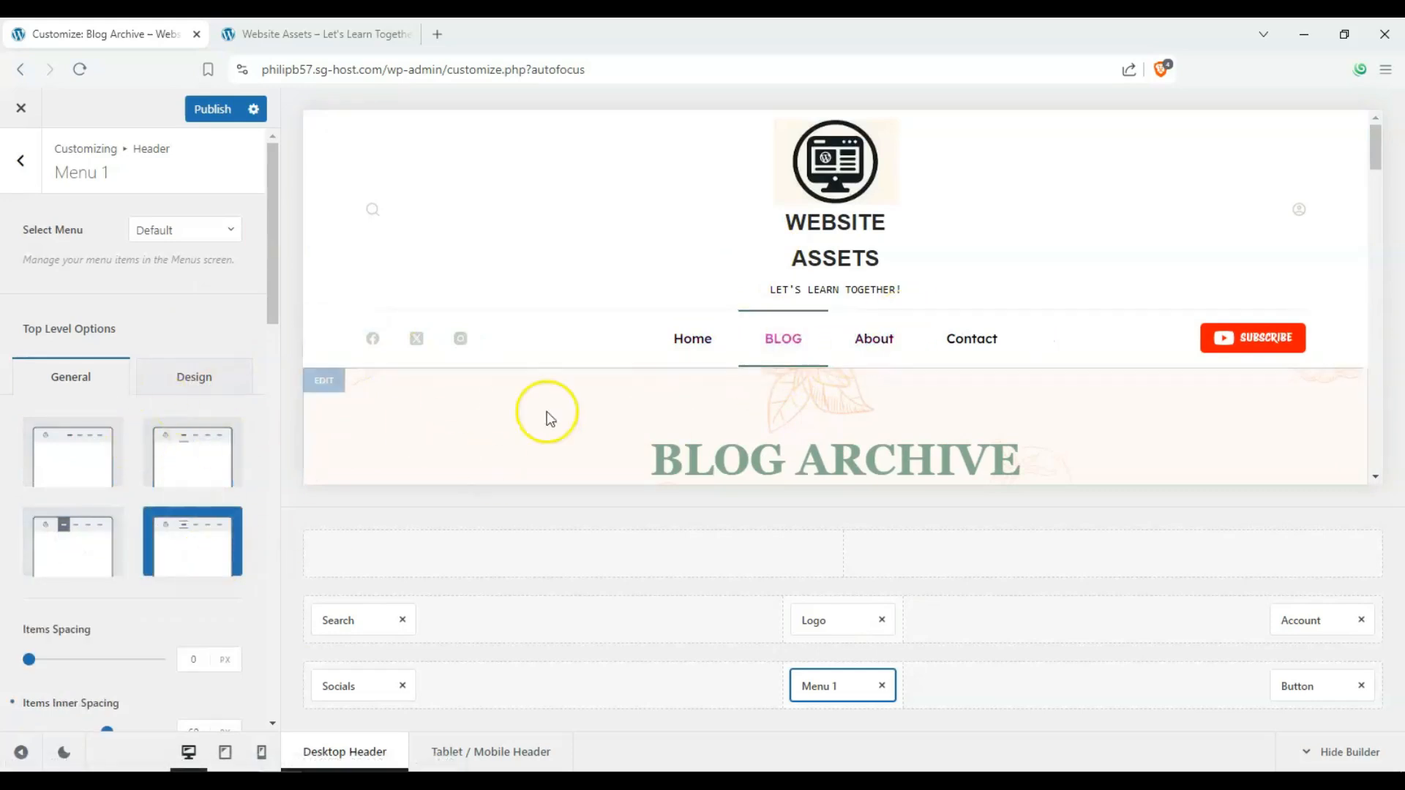
{"action": "left_click", "coordinate": [232, 379]}
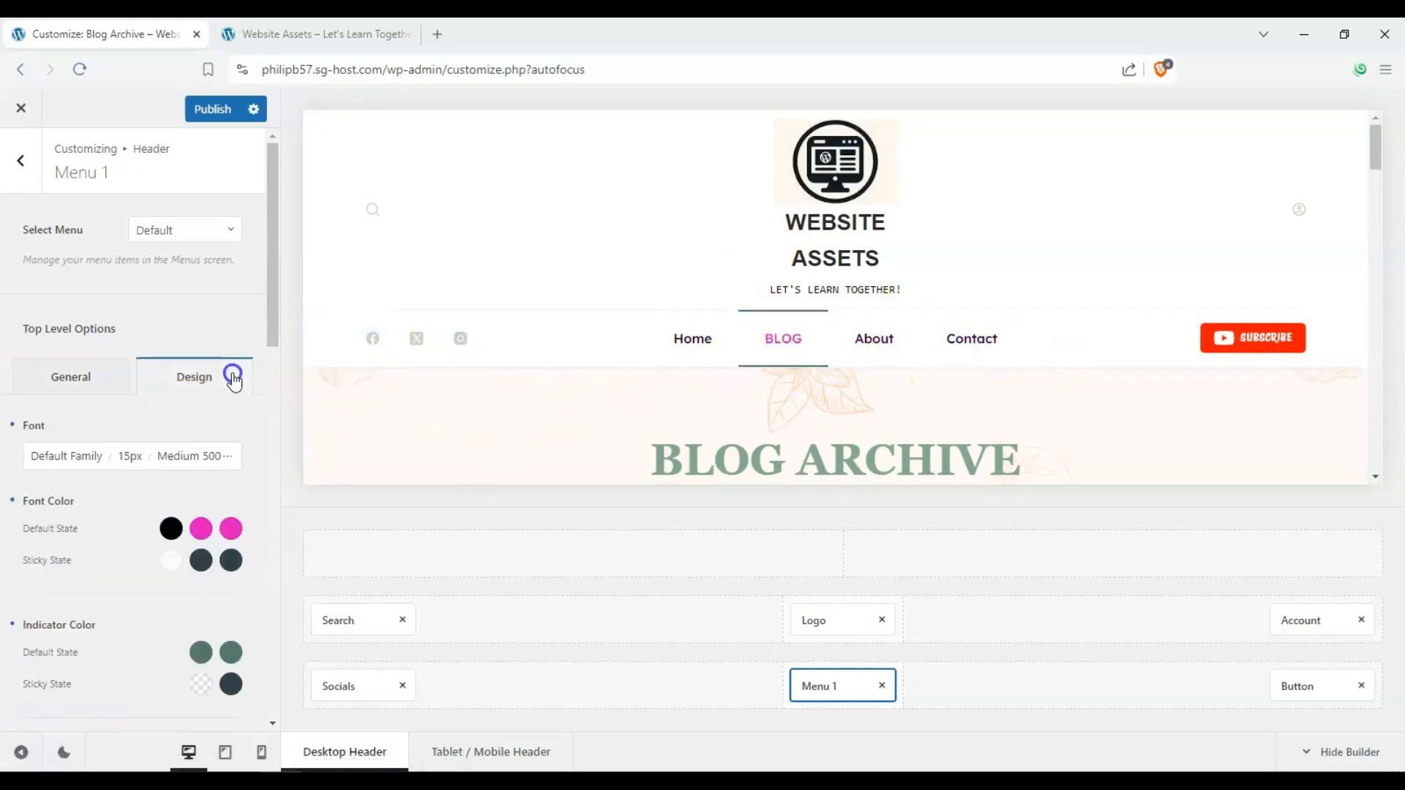
{"action": "scroll", "coordinate": [175, 534], "scroll_direction": "down", "scroll_amount": 3}
{"action": "scroll", "coordinate": [110, 403], "scroll_direction": "up", "scroll_amount": 2}
{"action": "left_click", "coordinate": [93, 271]}
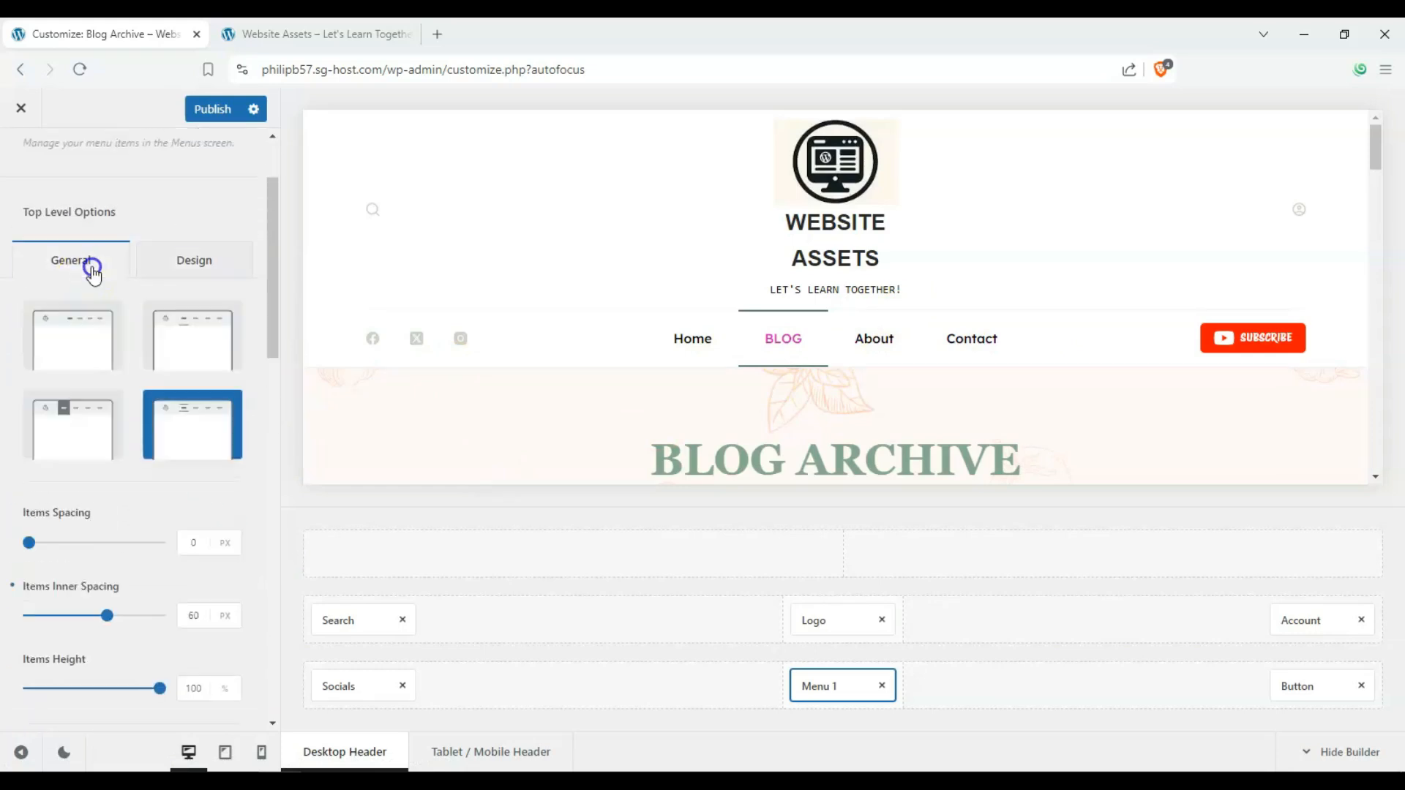
- Set Menu 1's items spacing to 27 px, items inner spacing to 87 px and items height to 52%
{"action": "scroll", "coordinate": [130, 425], "scroll_direction": "down", "scroll_amount": 1}
{"action": "left_click_drag", "start_coordinate": [61, 459], "coordinate": [79, 462]}
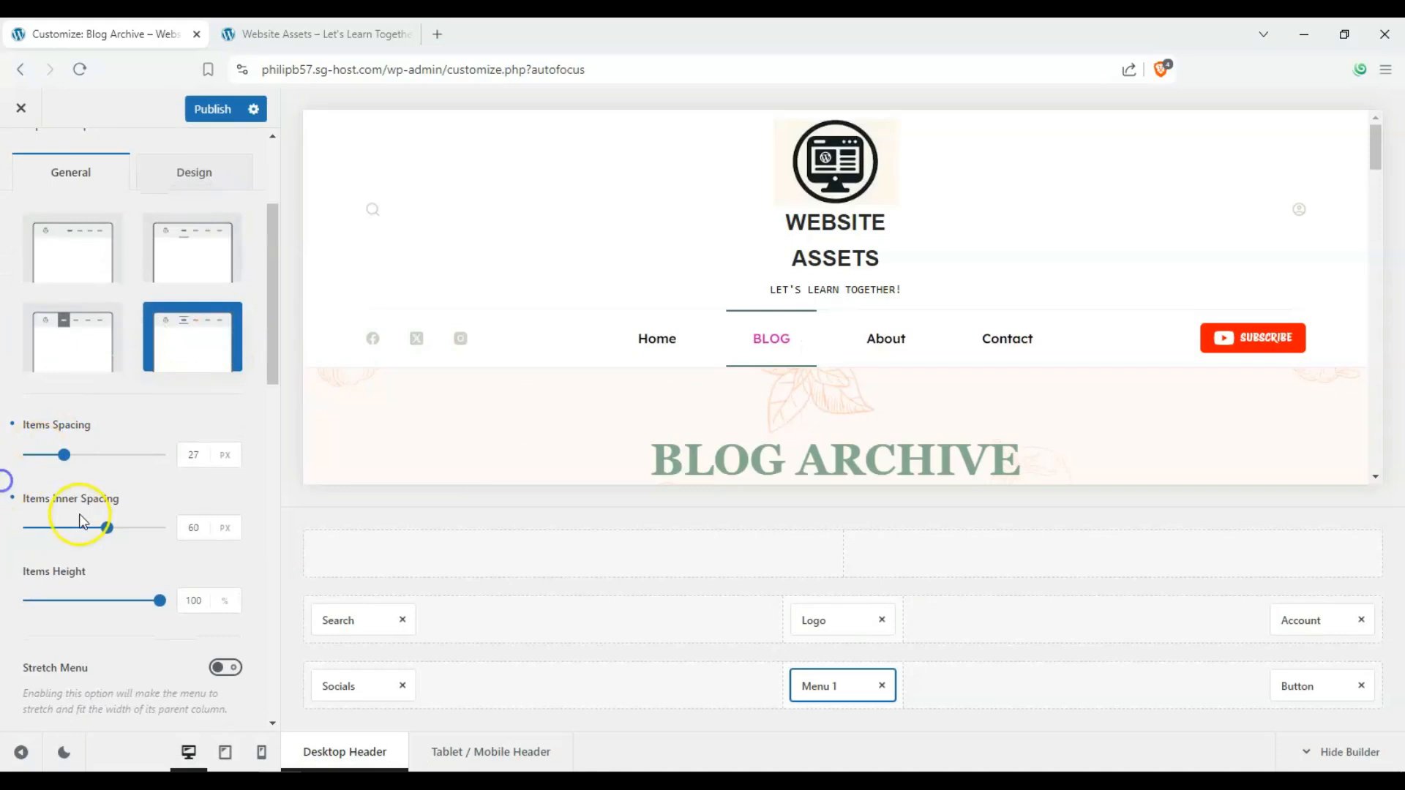
{"action": "left_click_drag", "start_coordinate": [68, 532], "coordinate": [139, 540]}
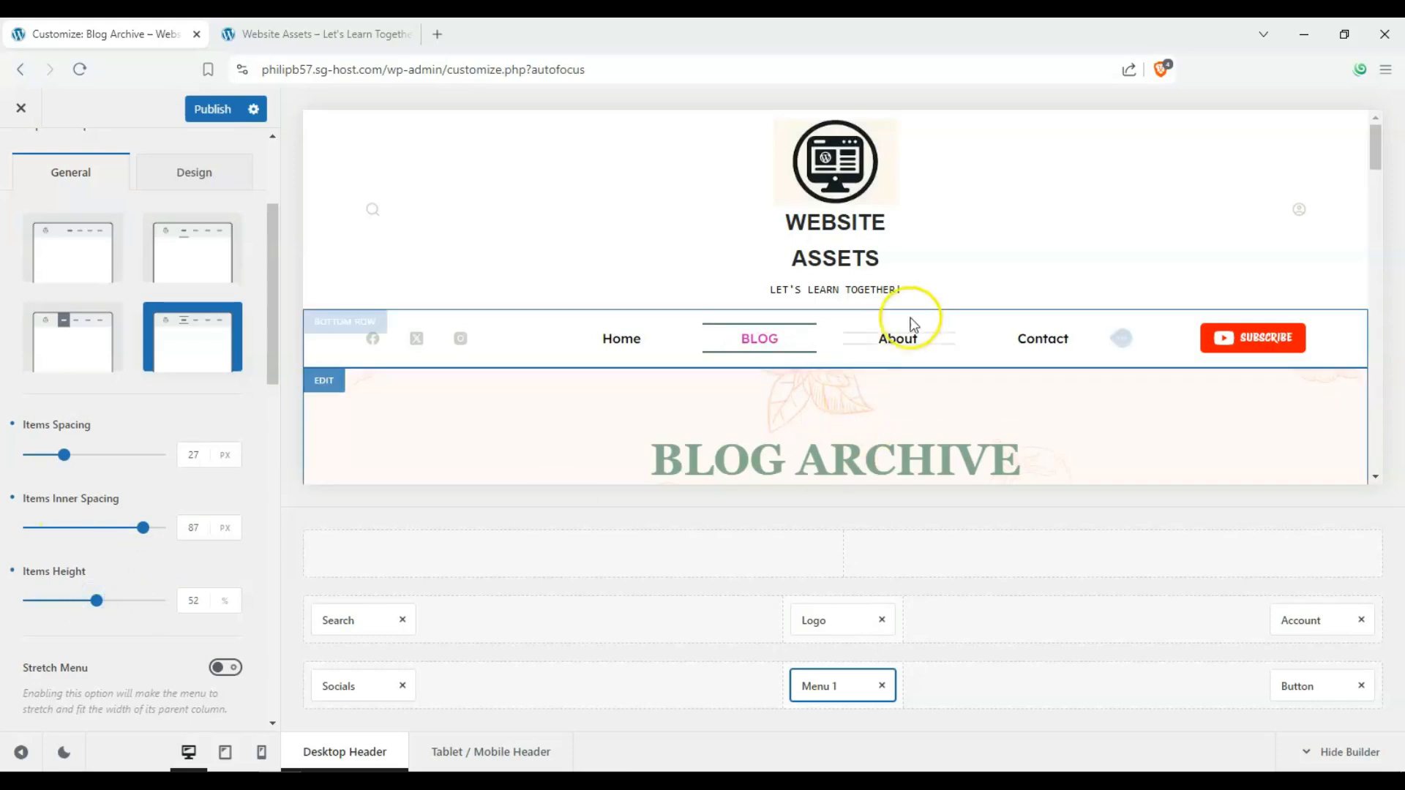
- Set the reveal effect of Menu 1's dropdown to Simple and return to the customizer's main options
{"action": "scroll", "coordinate": [132, 453], "scroll_direction": "down", "scroll_amount": 3}
{"action": "scroll", "coordinate": [22, 483], "scroll_direction": "down", "scroll_amount": 8}
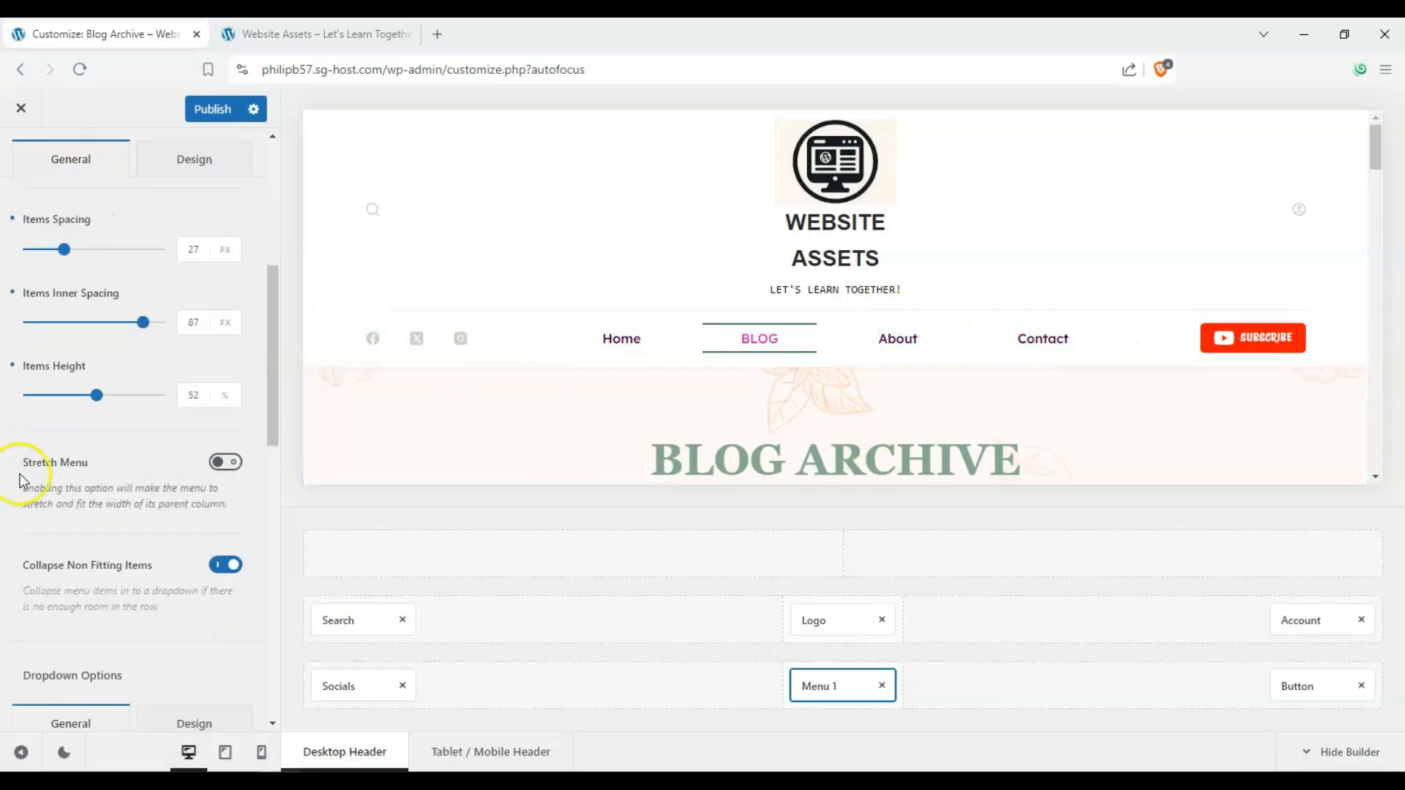
{"action": "scroll", "coordinate": [20, 490], "scroll_direction": "down", "scroll_amount": 3}
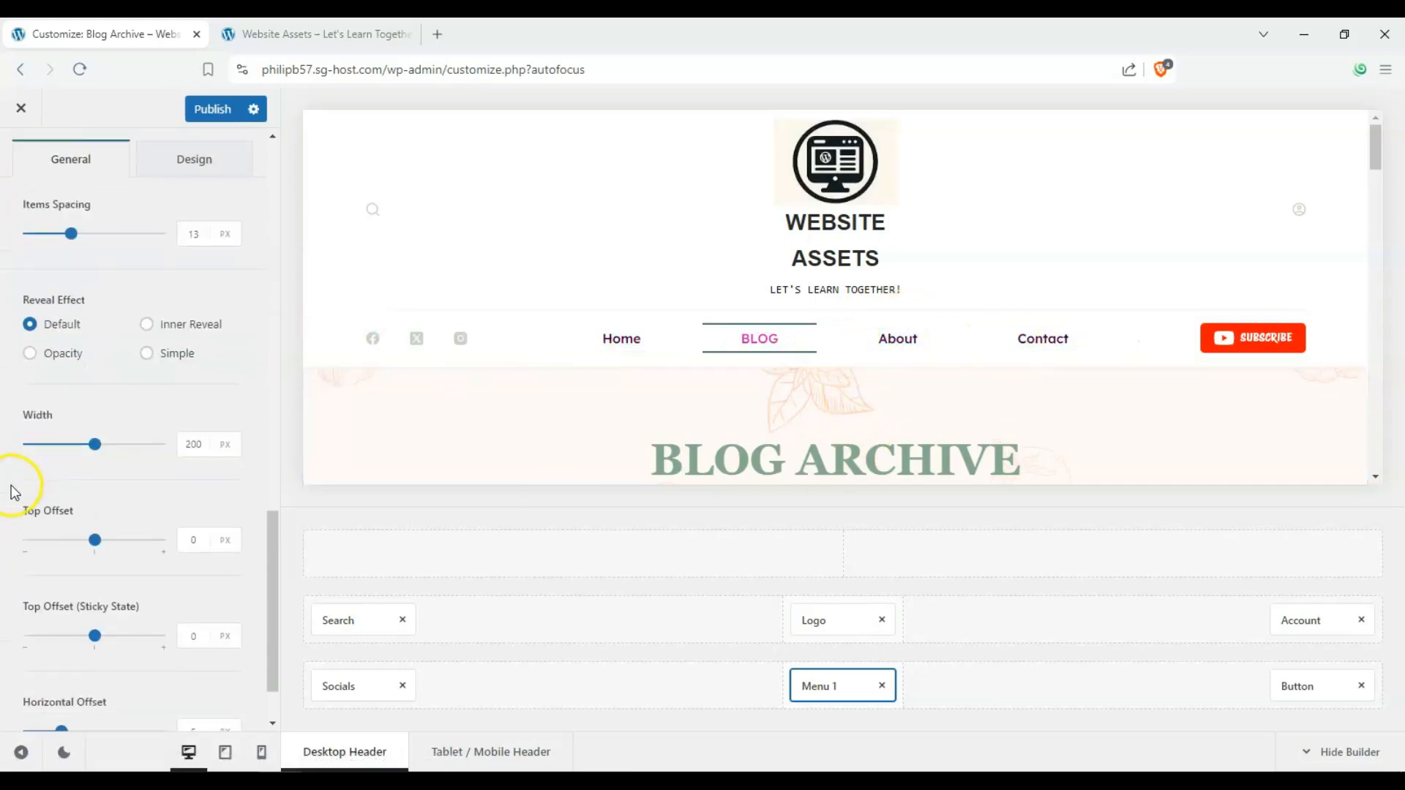
{"action": "scroll", "coordinate": [11, 381], "scroll_direction": "up", "scroll_amount": 3}
{"action": "scroll", "coordinate": [125, 366], "scroll_direction": "down", "scroll_amount": 1}
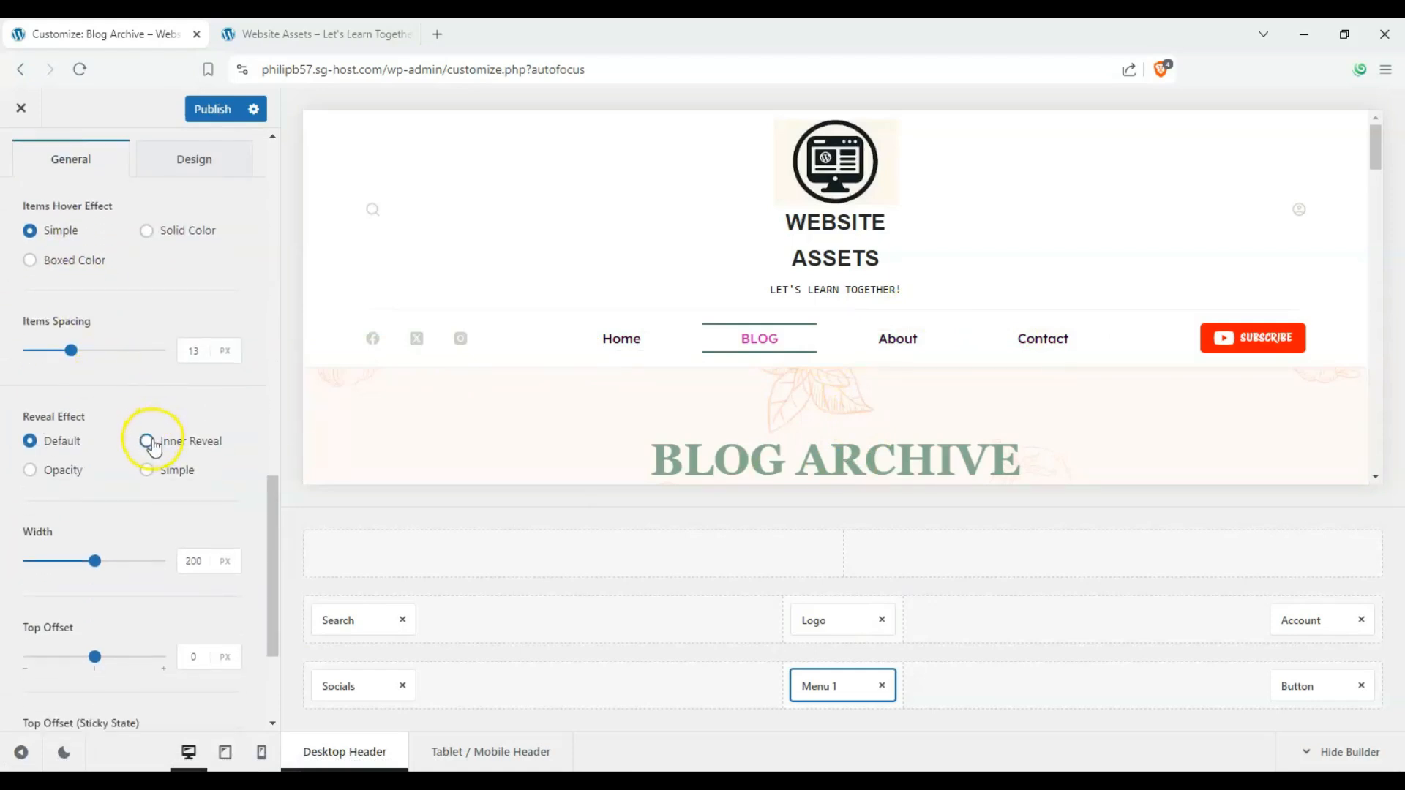
{"action": "left_click", "coordinate": [175, 471]}
{"action": "scroll", "coordinate": [11, 370], "scroll_direction": "down", "scroll_amount": 2}
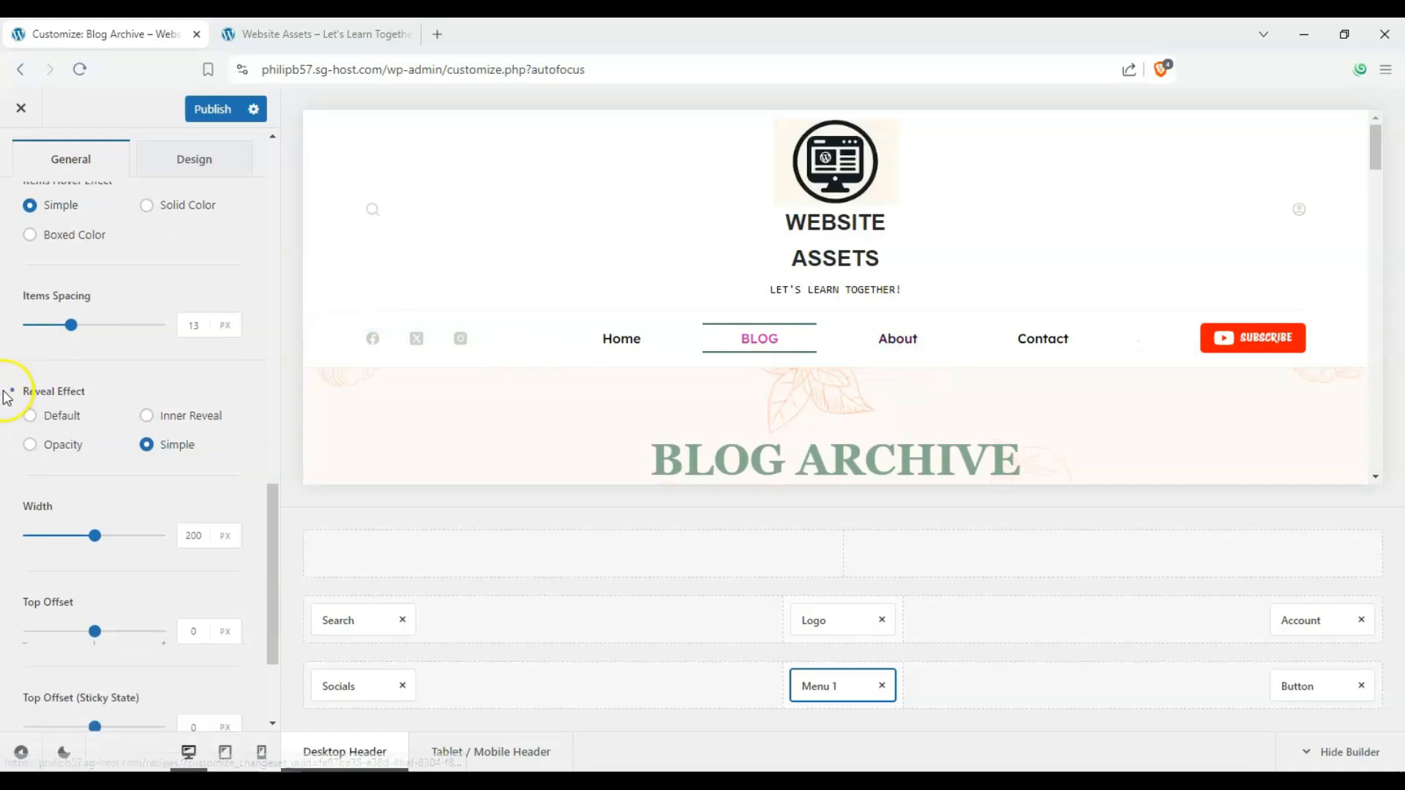
{"action": "scroll", "coordinate": [168, 512], "scroll_direction": "down", "scroll_amount": 1}
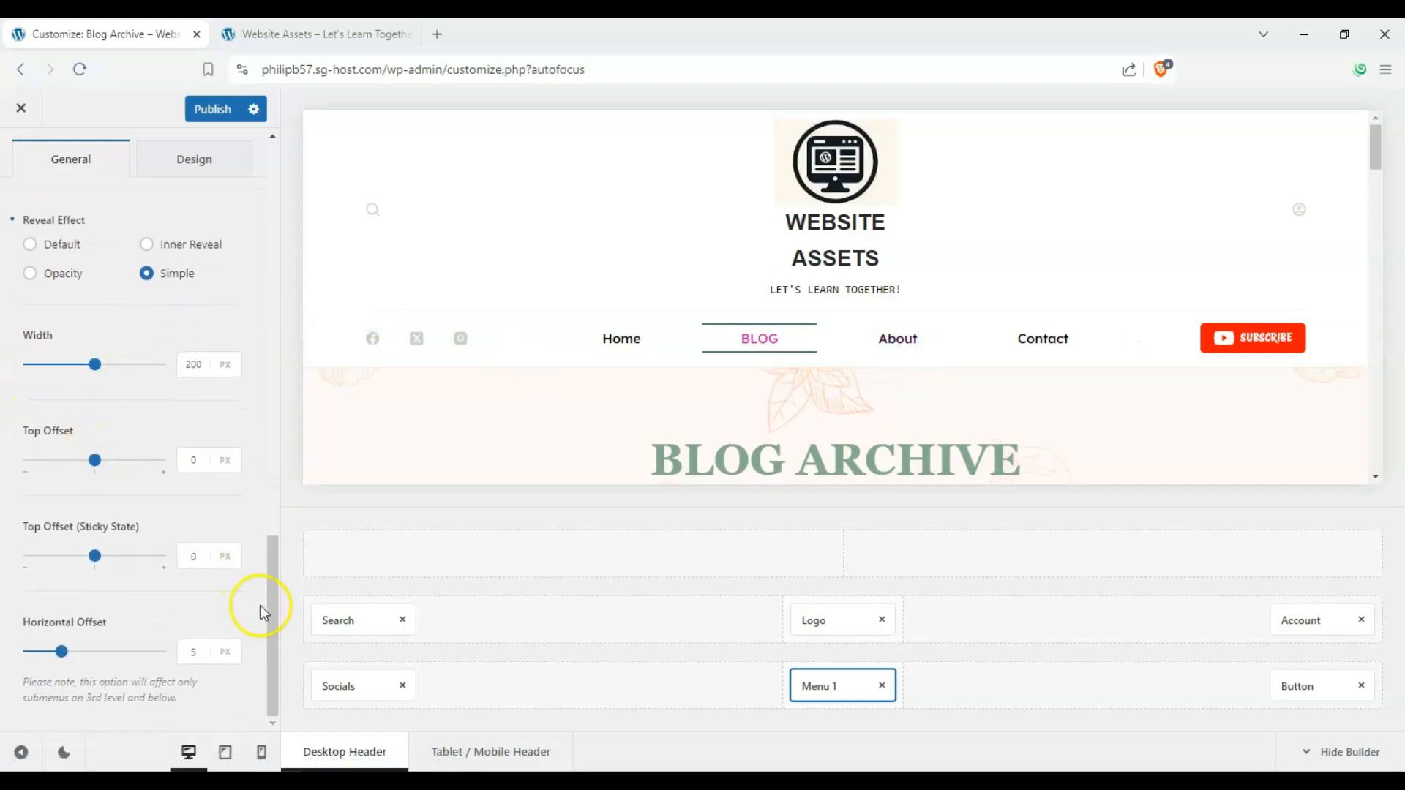
{"action": "left_click_drag", "start_coordinate": [265, 612], "coordinate": [283, 213]}
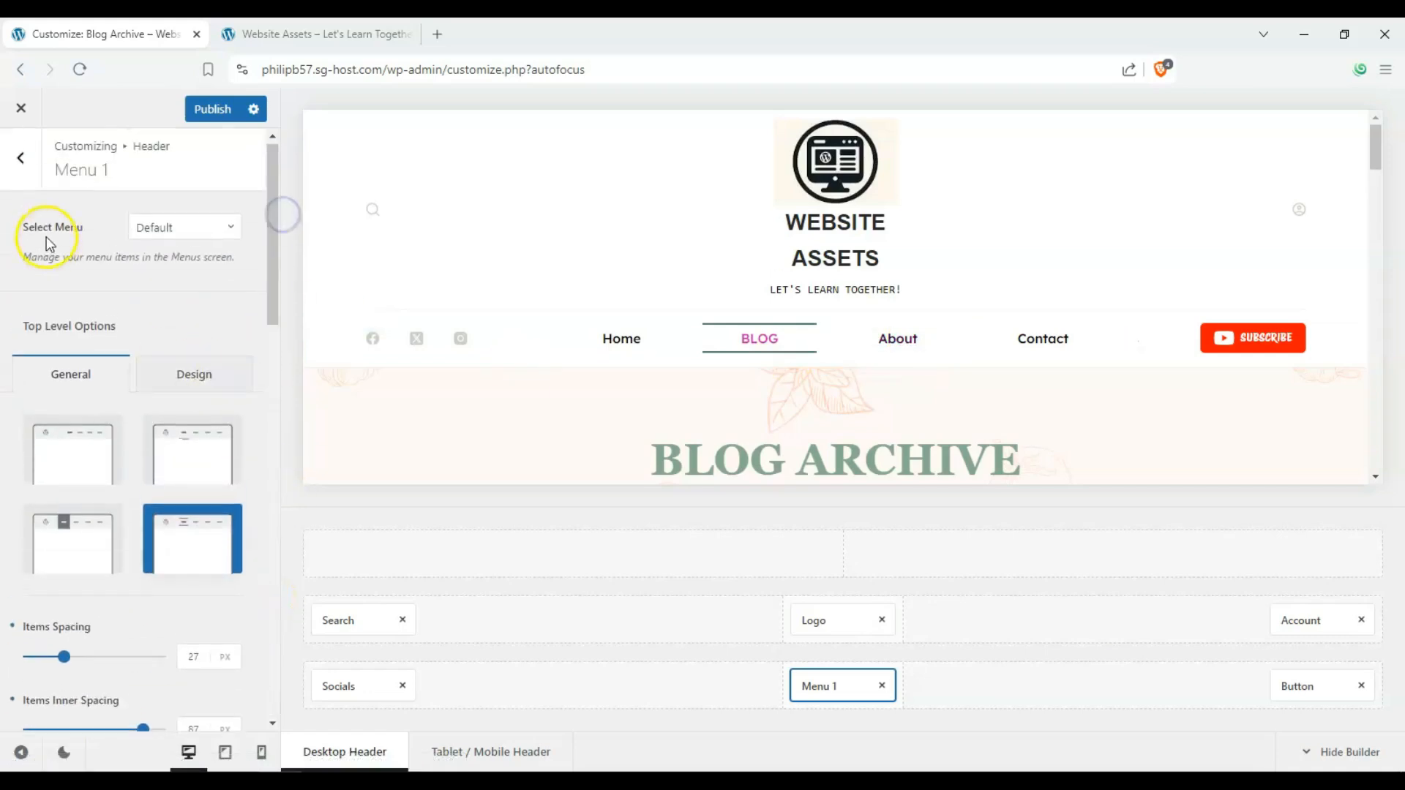
{"action": "left_click", "coordinate": [8, 174]}
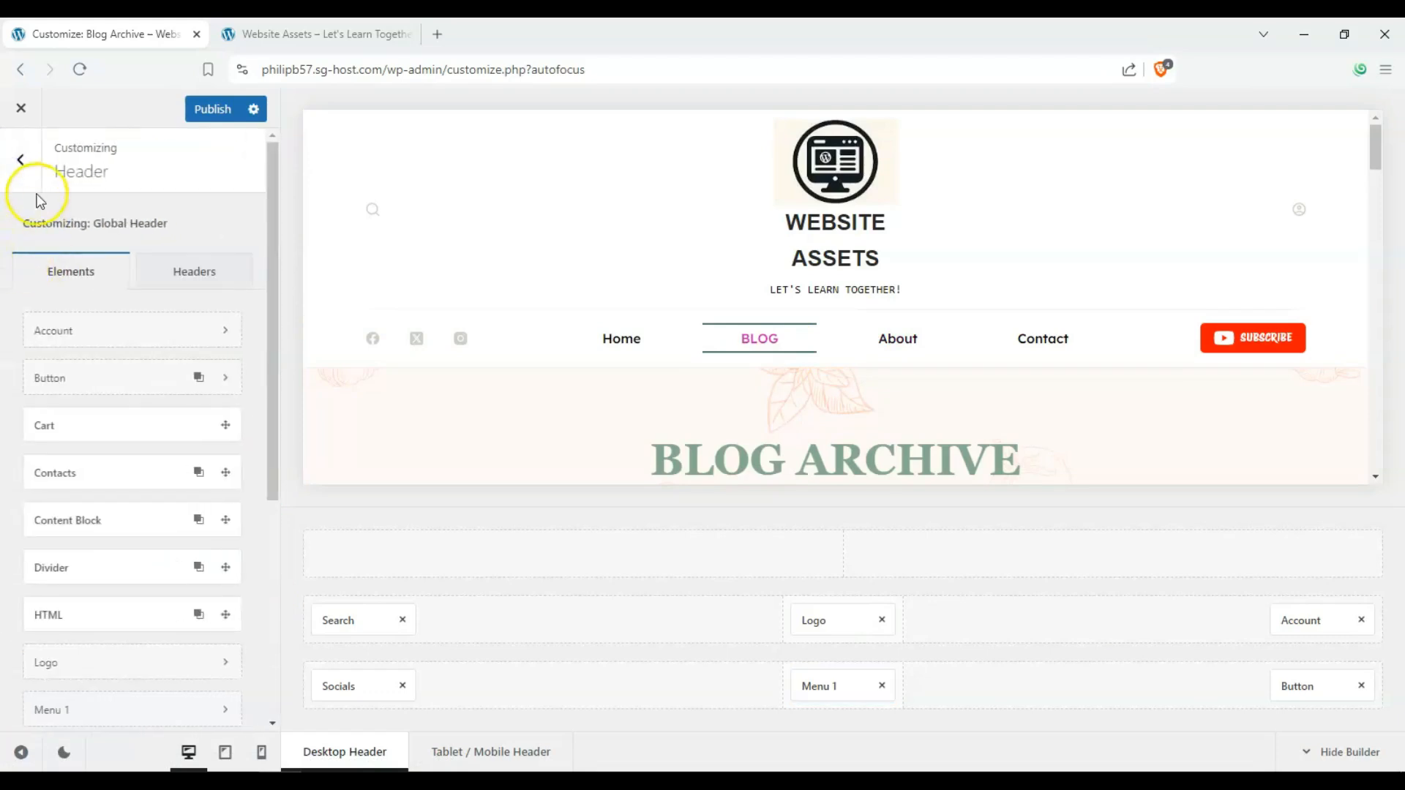
{"action": "left_click", "coordinate": [21, 185]}
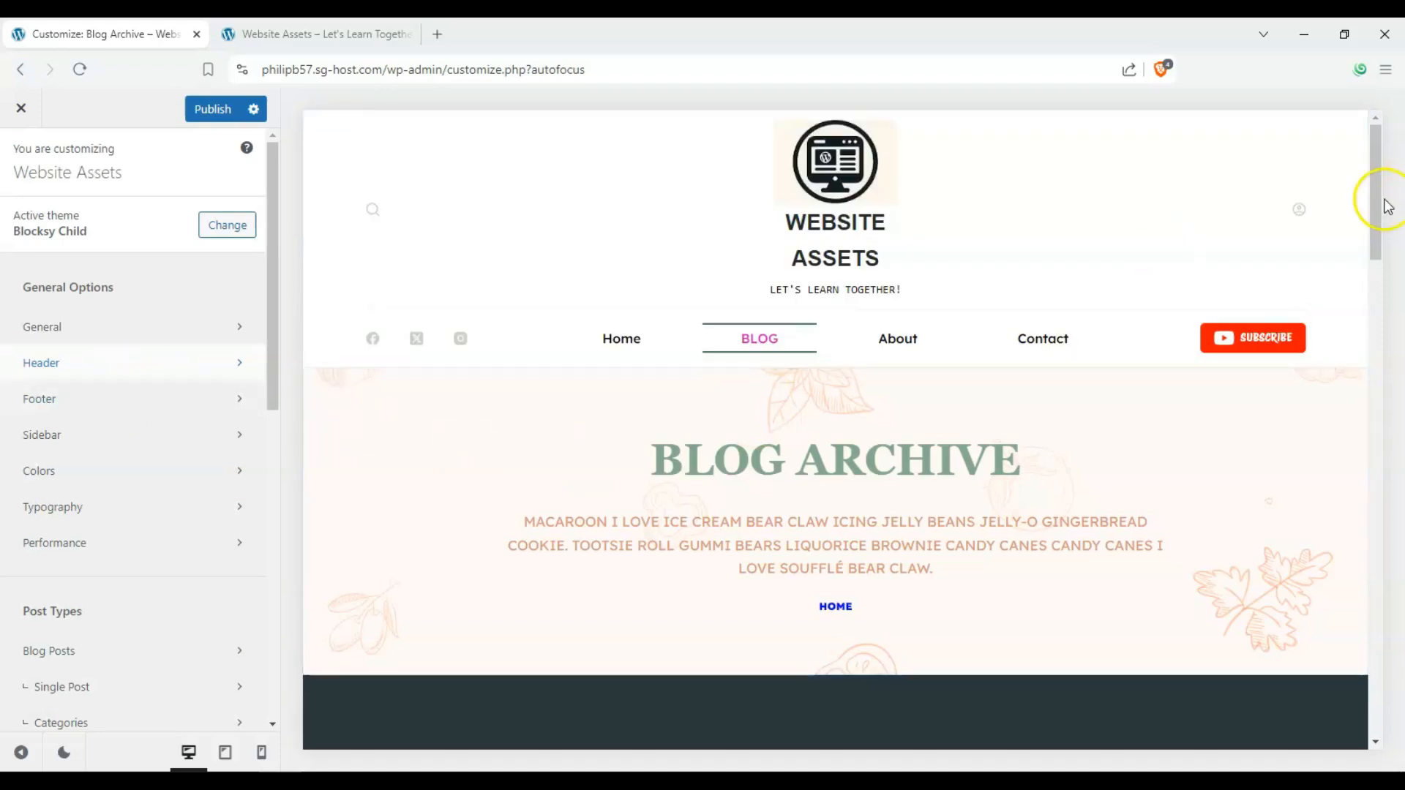
- Bring the page footer into the preview, look over the available footer elements, and open the Global Footer settings
{"action": "left_click_drag", "start_coordinate": [1378, 204], "coordinate": [1300, 671]}
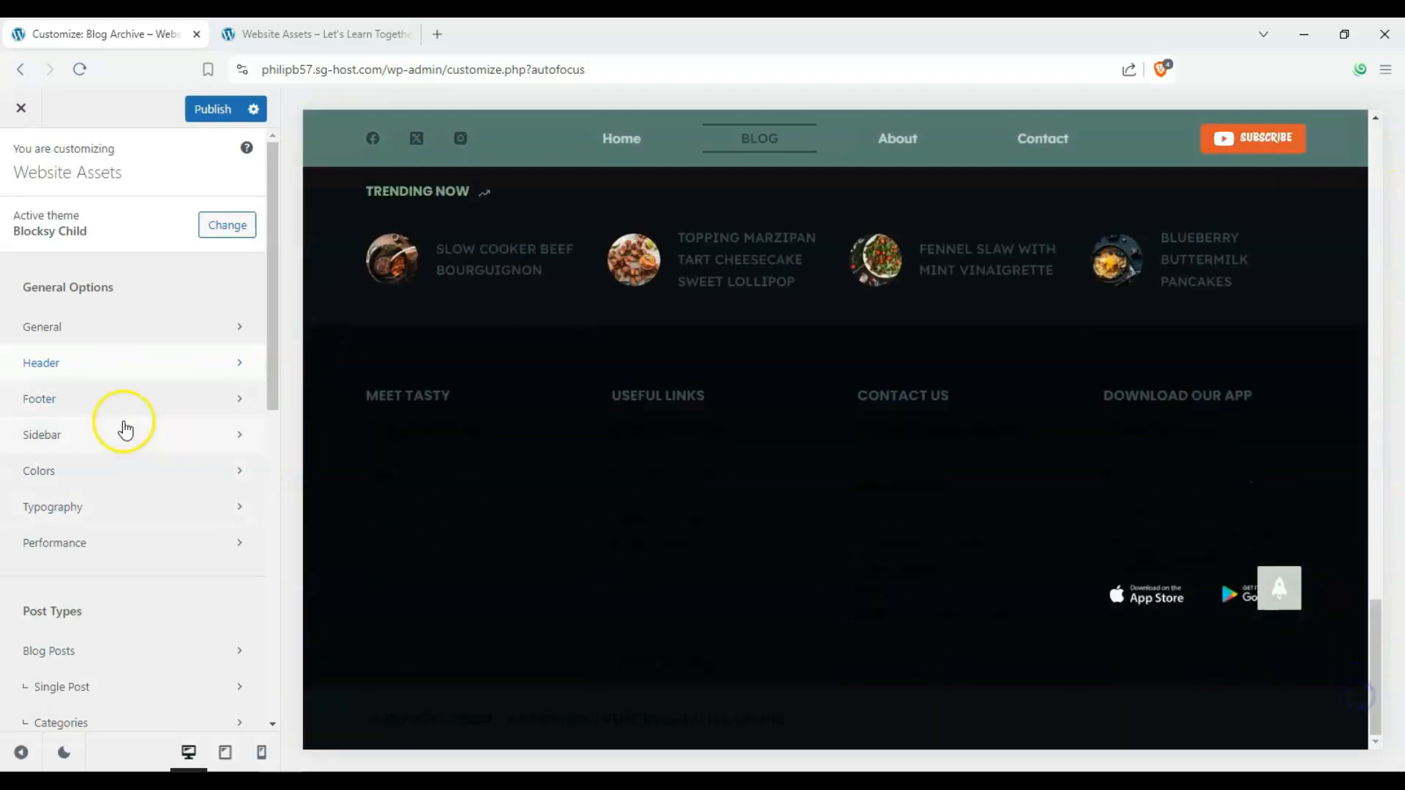
{"action": "left_click", "coordinate": [95, 395]}
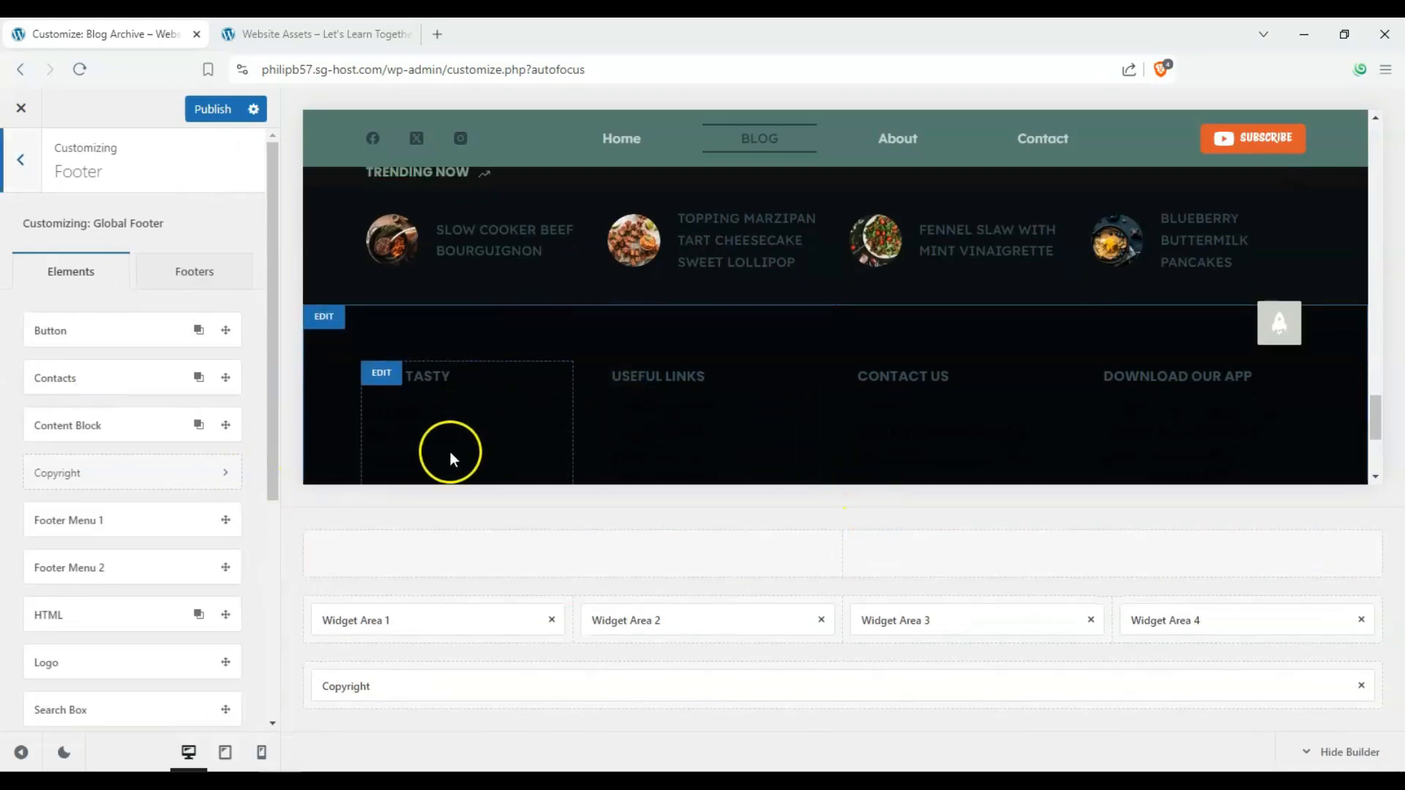
{"action": "scroll", "coordinate": [141, 314], "scroll_direction": "down", "scroll_amount": 5}
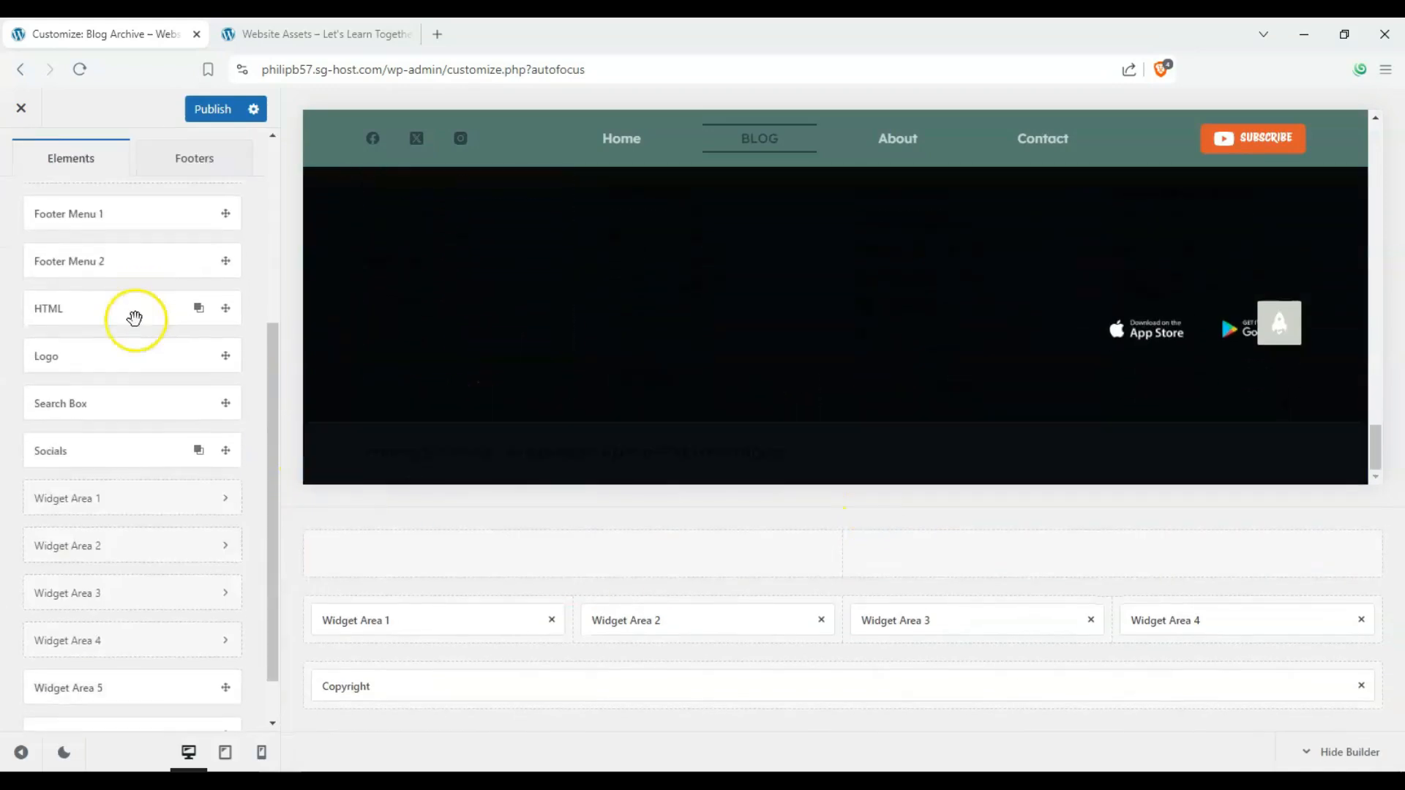
{"action": "scroll", "coordinate": [146, 308], "scroll_direction": "up", "scroll_amount": 5}
{"action": "left_click", "coordinate": [184, 277]}
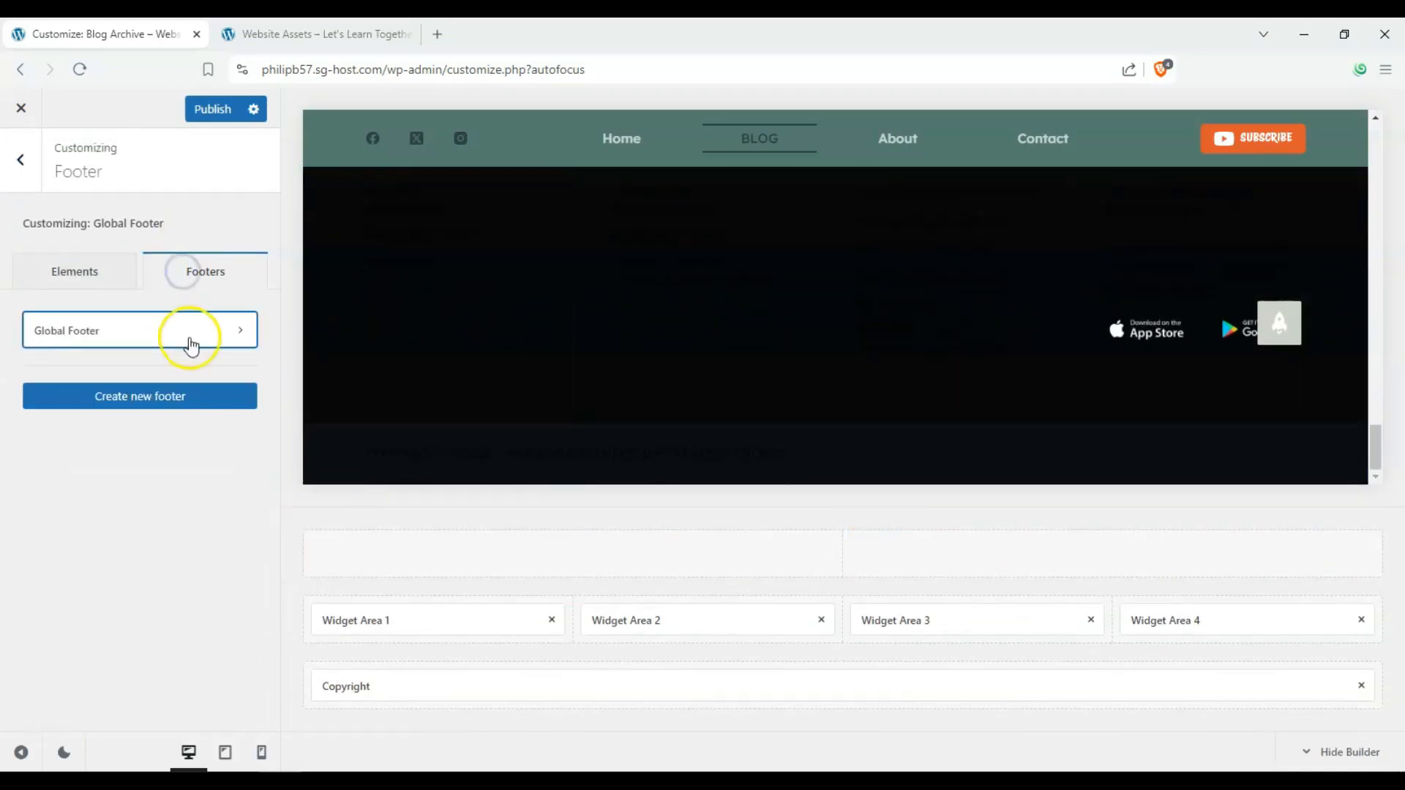
{"action": "left_click", "coordinate": [189, 344]}
- Change the Global Footer's container background to a light blue-grey, about #d8e1e5
{"action": "left_click", "coordinate": [238, 479]}
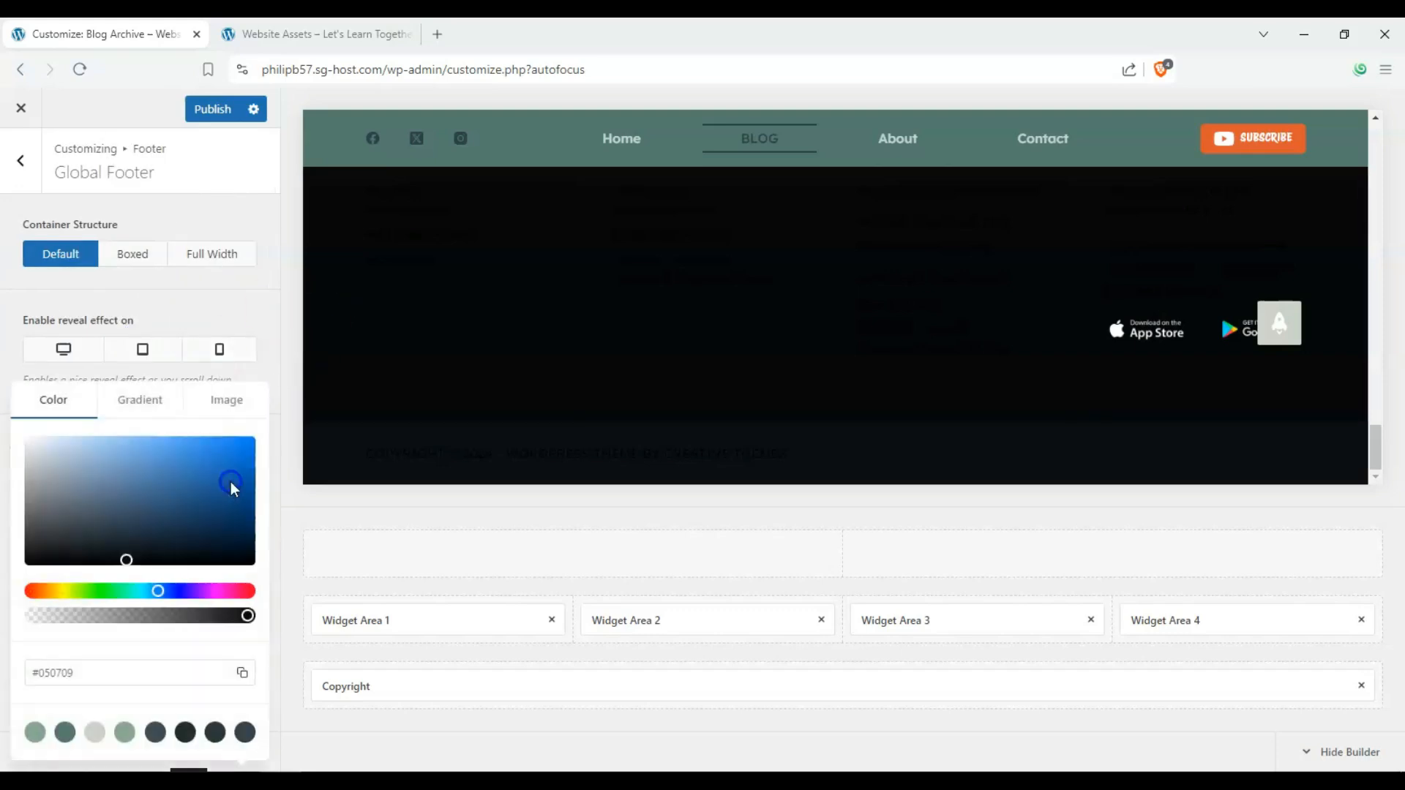
{"action": "left_click_drag", "start_coordinate": [233, 489], "coordinate": [43, 457]}
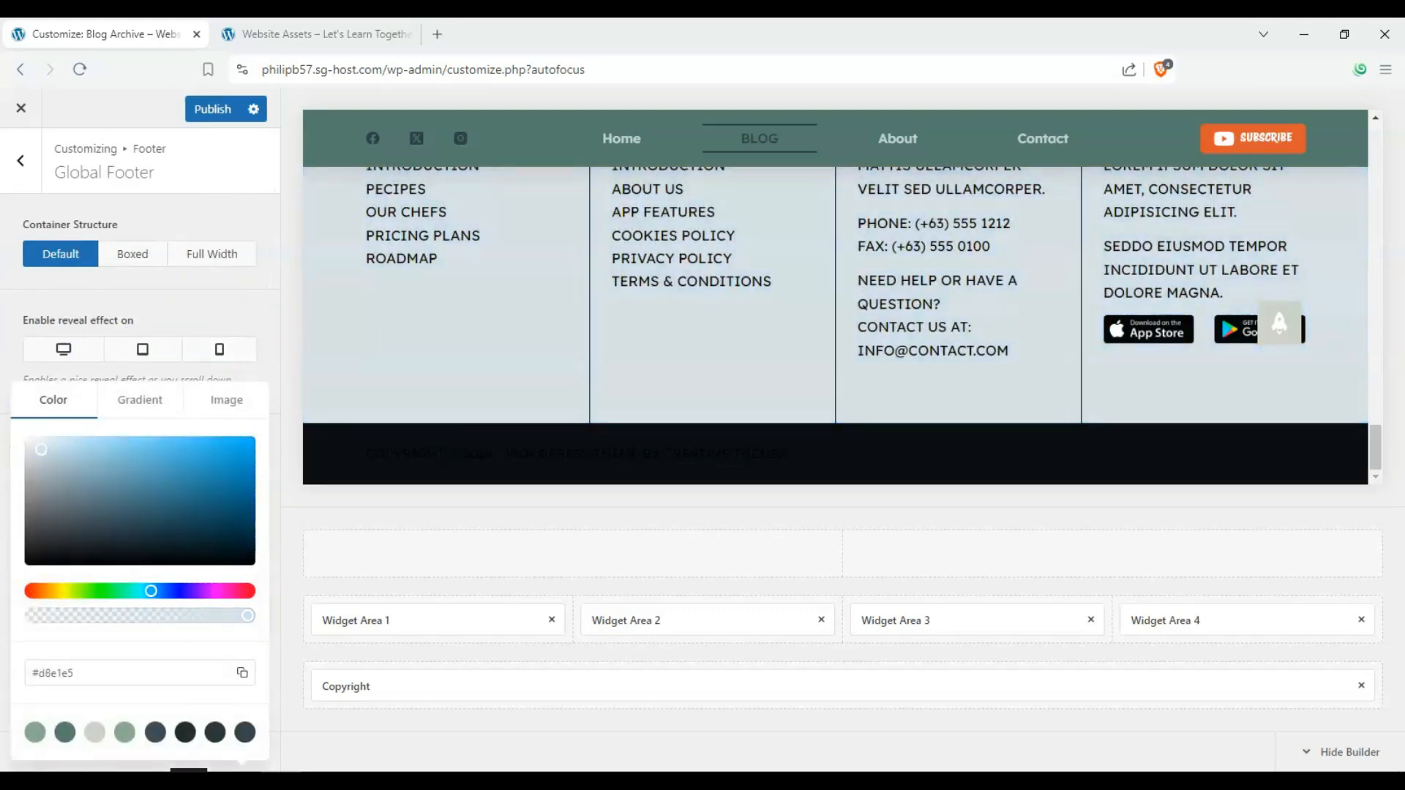
{"action": "left_click", "coordinate": [44, 454]}
{"action": "scroll", "coordinate": [570, 386], "scroll_direction": "up", "scroll_amount": 8}
{"action": "scroll", "coordinate": [537, 359], "scroll_direction": "down", "scroll_amount": 5}
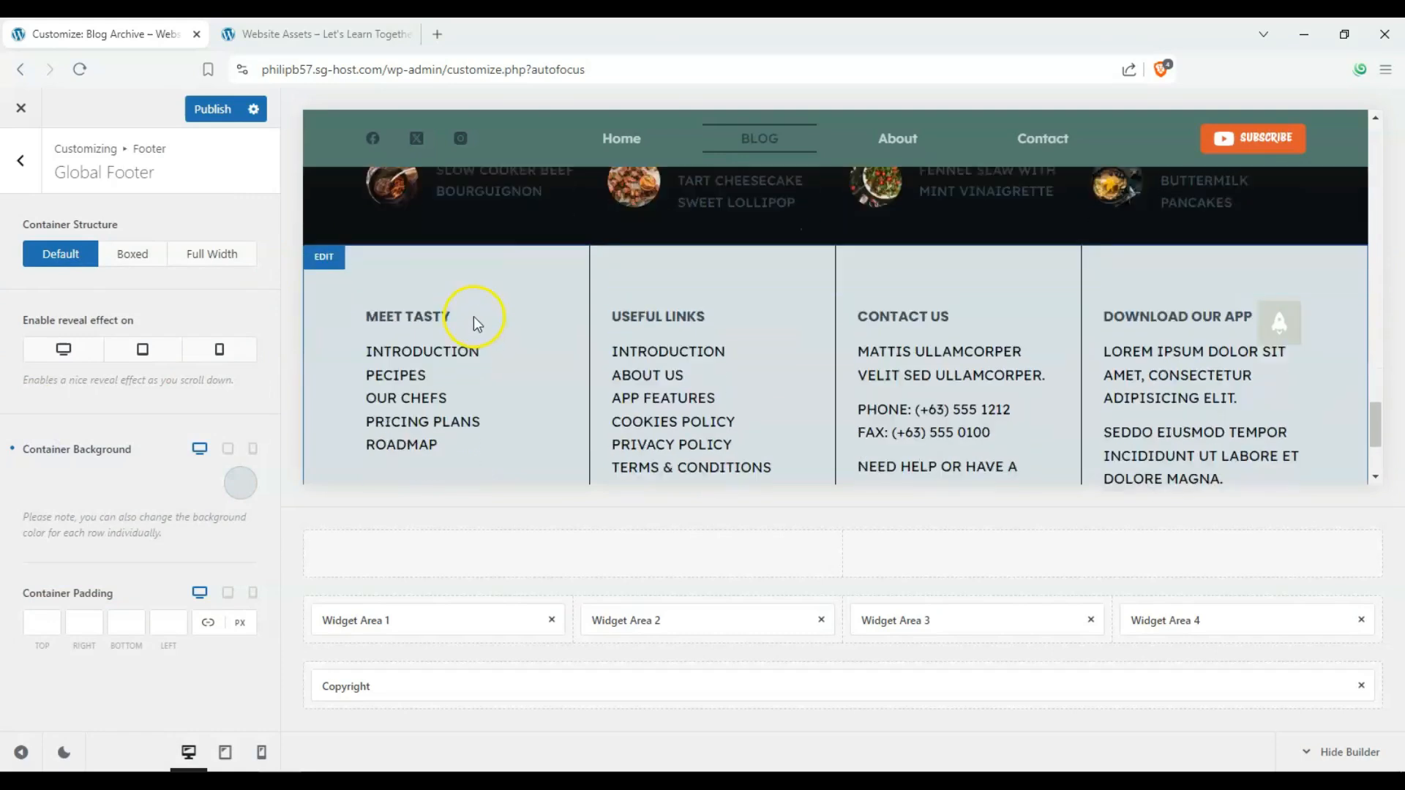
- Check the footer in the preview and try the Boxed container structure before restoring Default
{"action": "scroll", "coordinate": [472, 321], "scroll_direction": "down", "scroll_amount": 2}
{"action": "scroll", "coordinate": [586, 439], "scroll_direction": "up", "scroll_amount": 1}
{"action": "scroll", "coordinate": [429, 276], "scroll_direction": "up", "scroll_amount": 1}
{"action": "scroll", "coordinate": [415, 284], "scroll_direction": "down", "scroll_amount": 2}
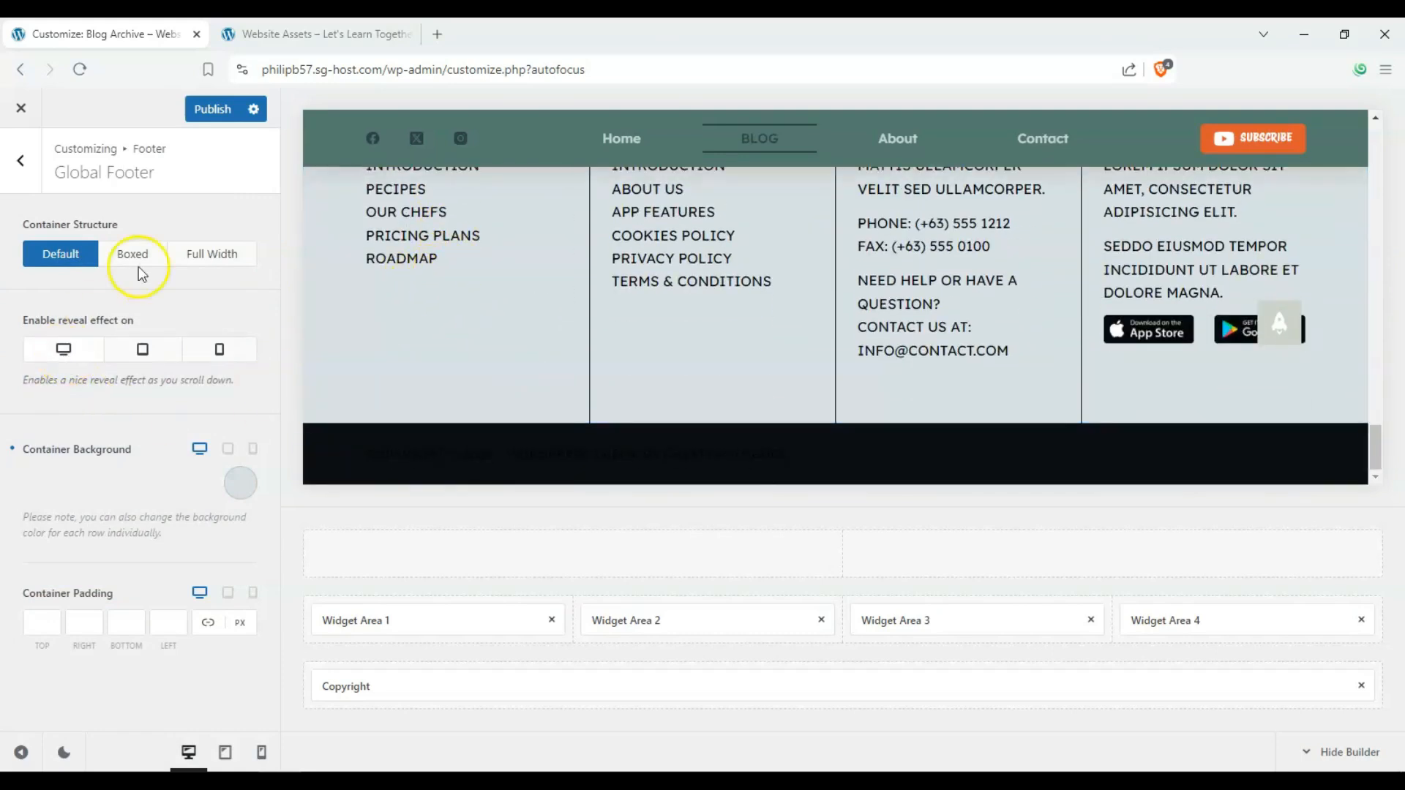
{"action": "left_click", "coordinate": [159, 254]}
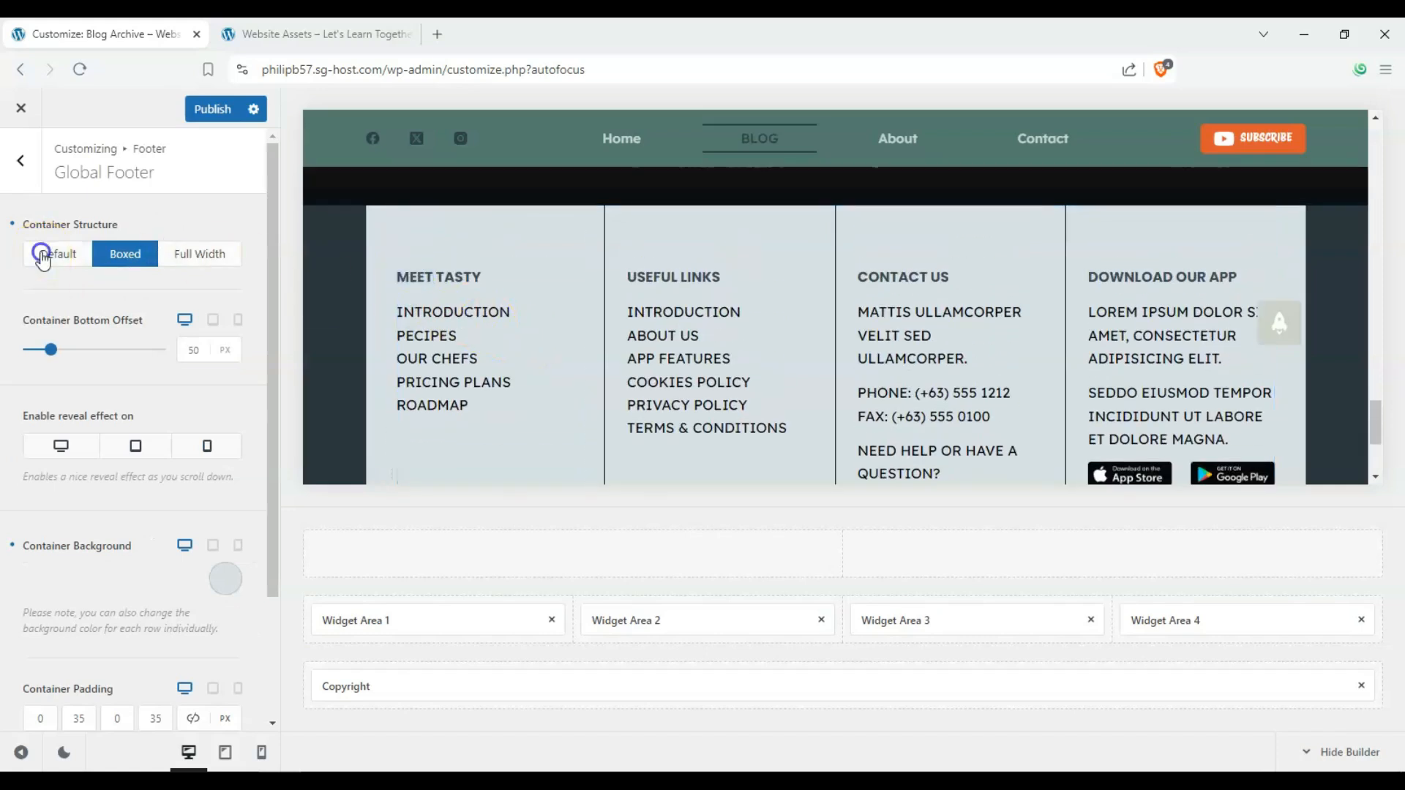
{"action": "left_click", "coordinate": [42, 255]}
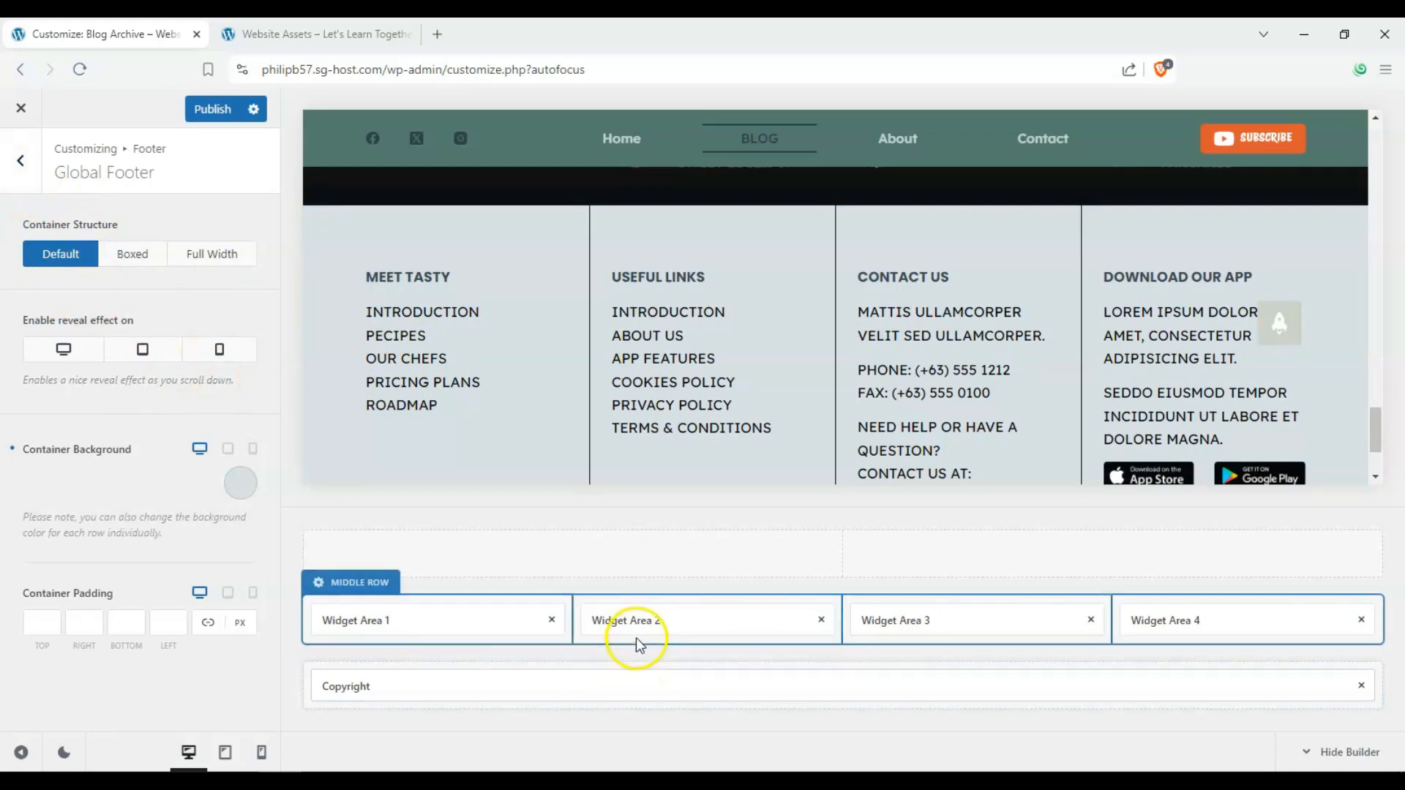
- Open the footer's Widget Area 1 for editing and view its block choices and editor options
{"action": "left_click", "coordinate": [395, 619]}
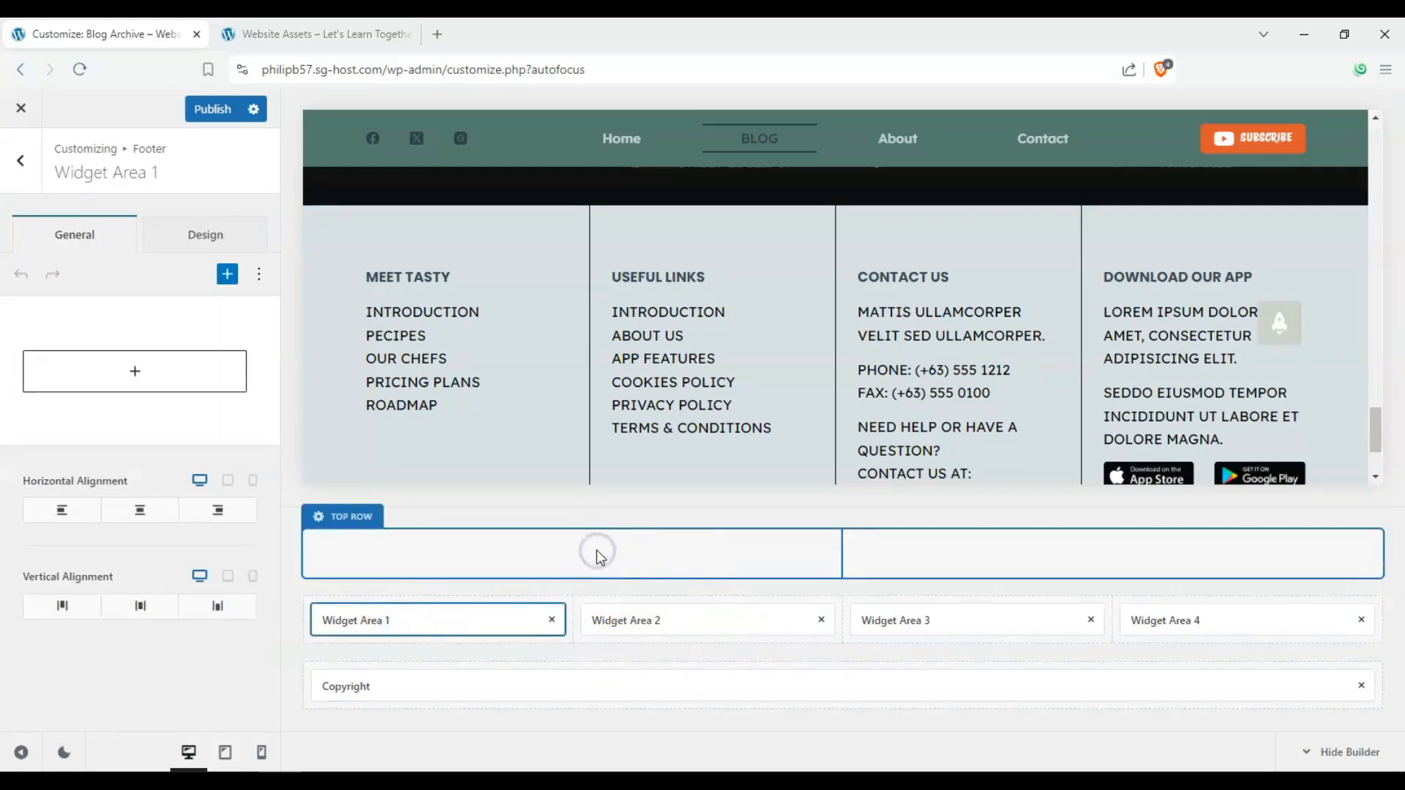
{"action": "left_click", "coordinate": [200, 371]}
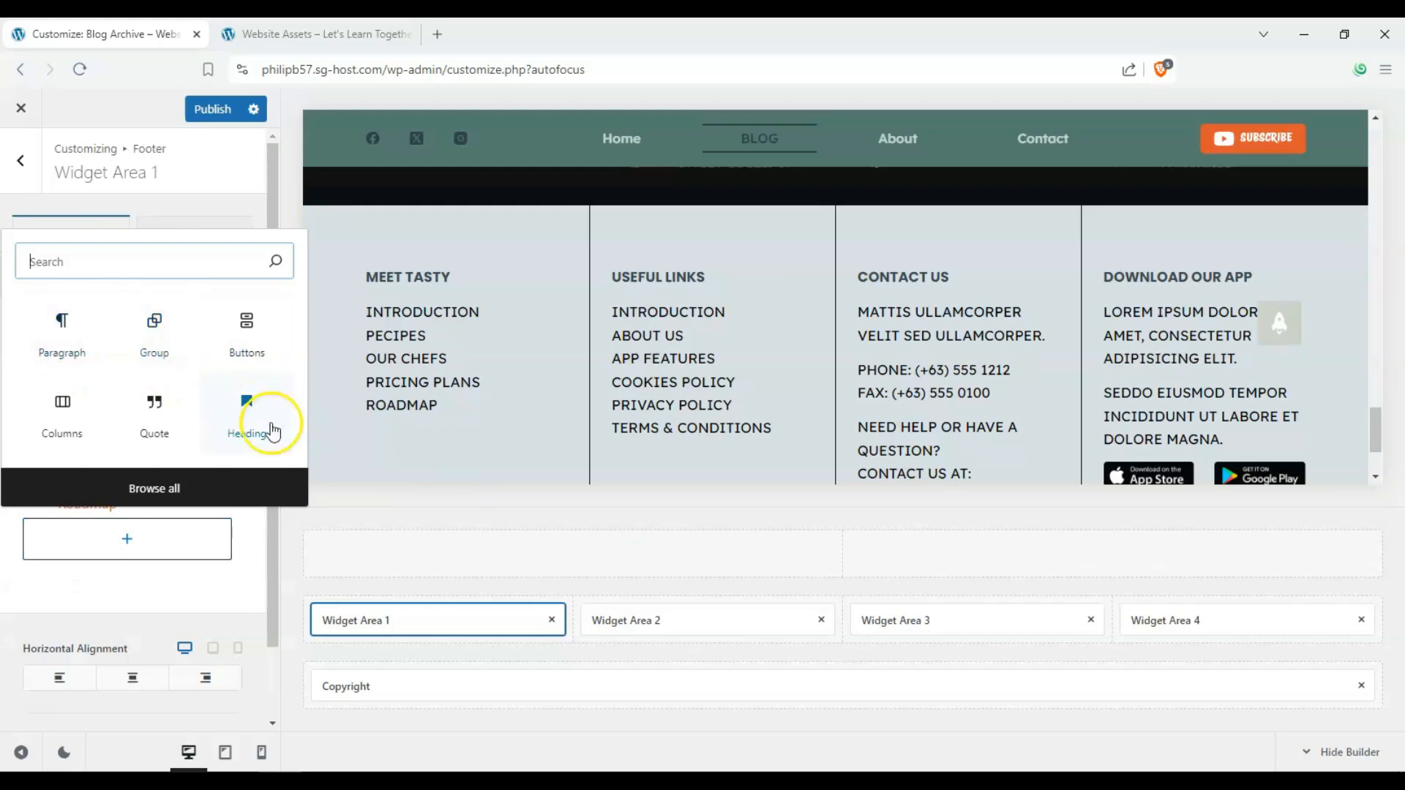
{"action": "left_click", "coordinate": [437, 618]}
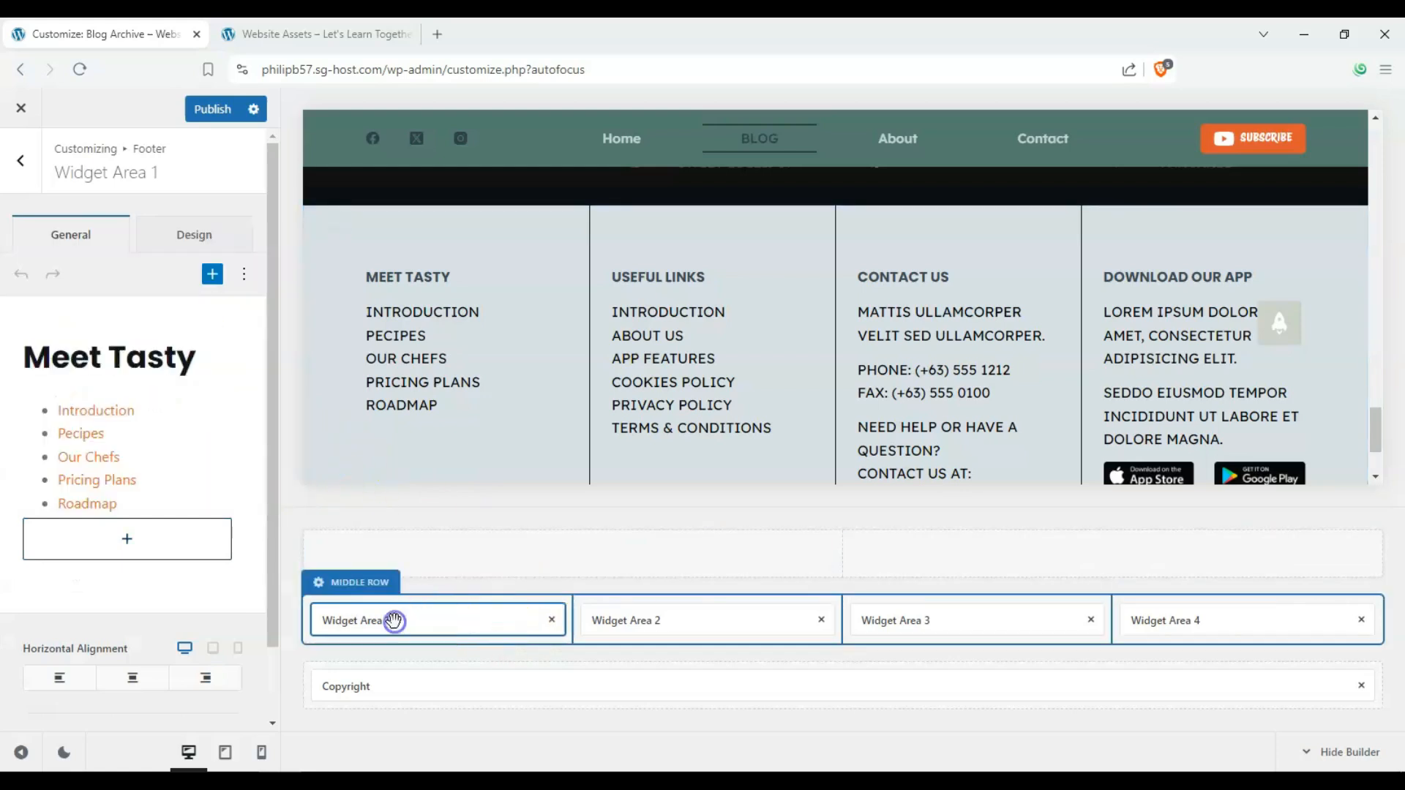
{"action": "left_click", "coordinate": [242, 275]}
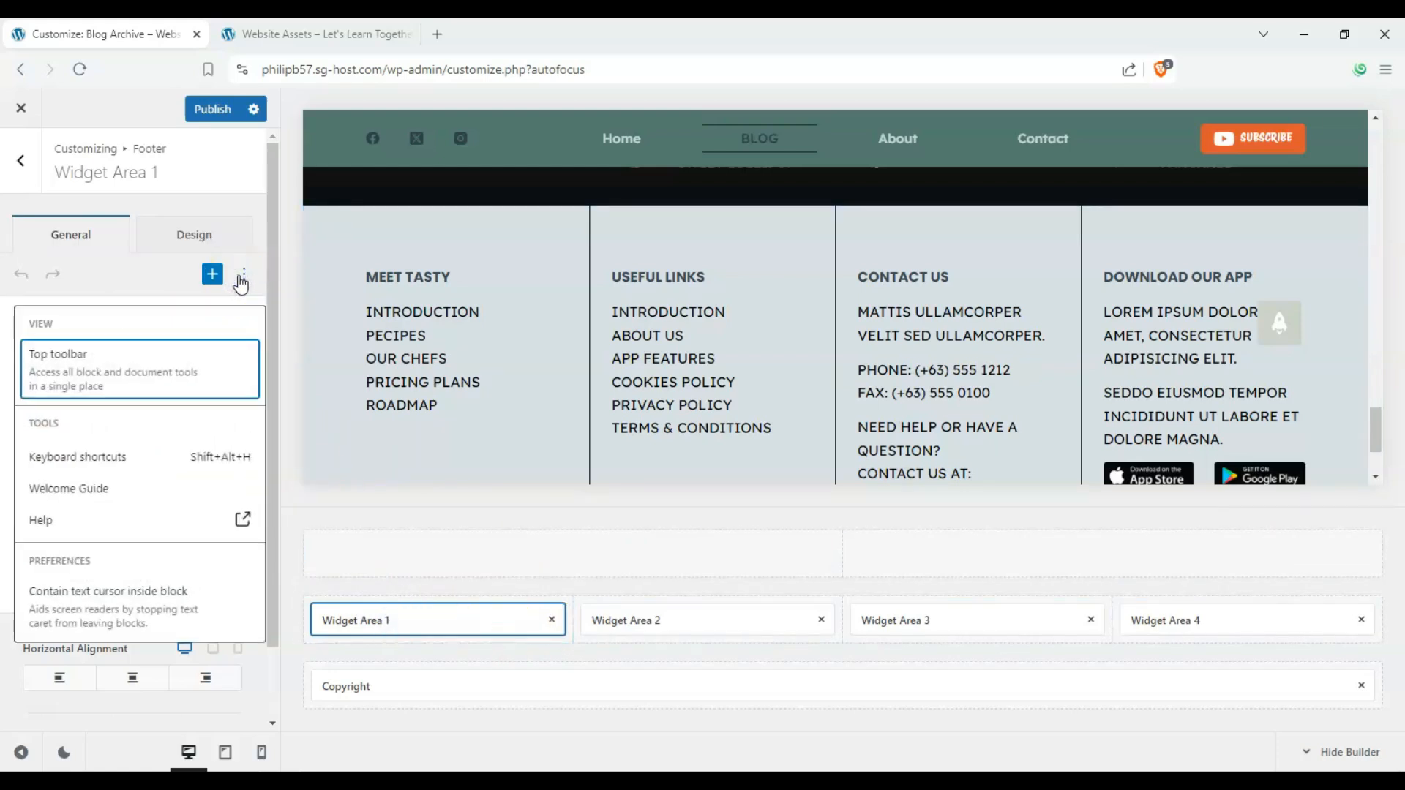
- Close the widget editor options and remove Widget Area 2 and the Copyright element from the footer layout
{"action": "left_click", "coordinate": [243, 275]}
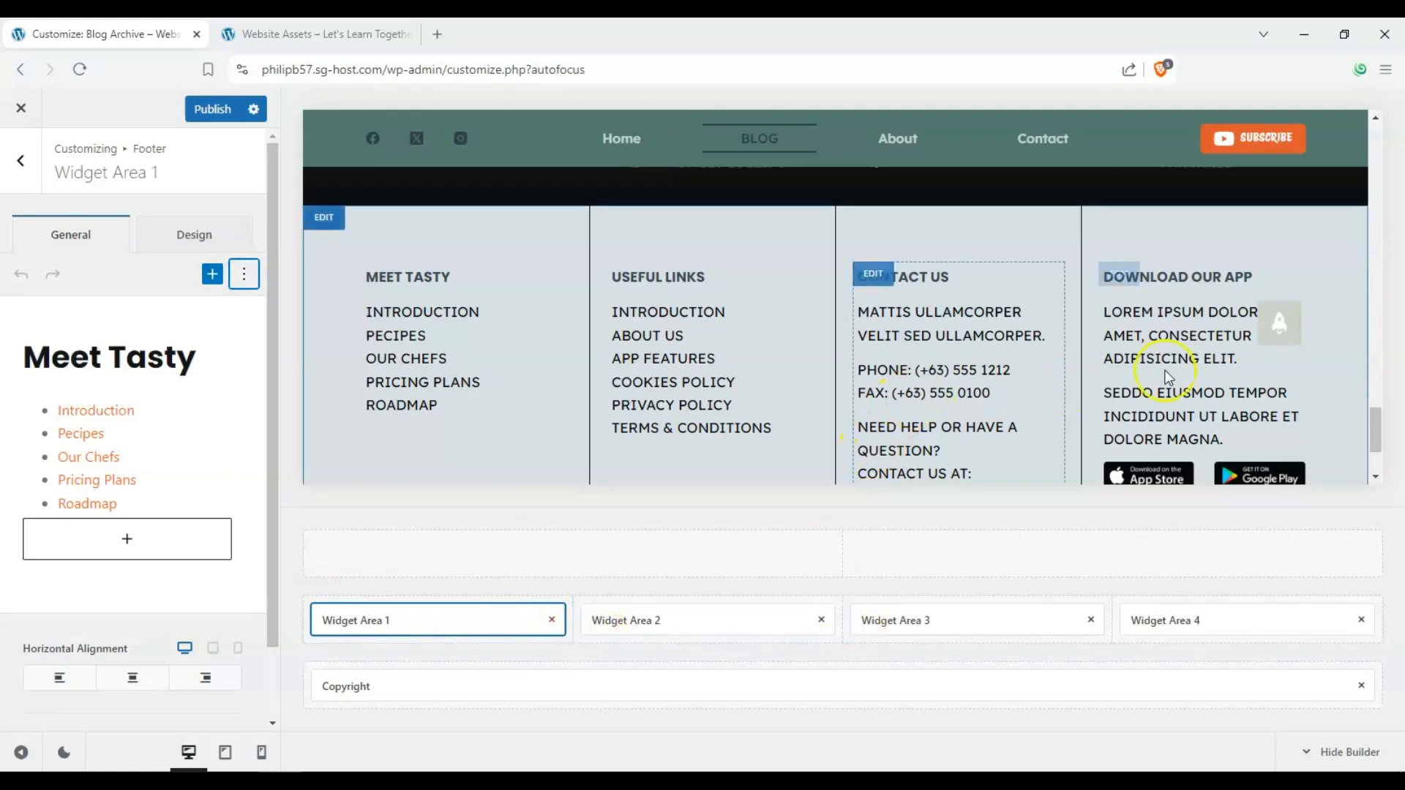
{"action": "scroll", "coordinate": [771, 267], "scroll_direction": "down", "scroll_amount": 1}
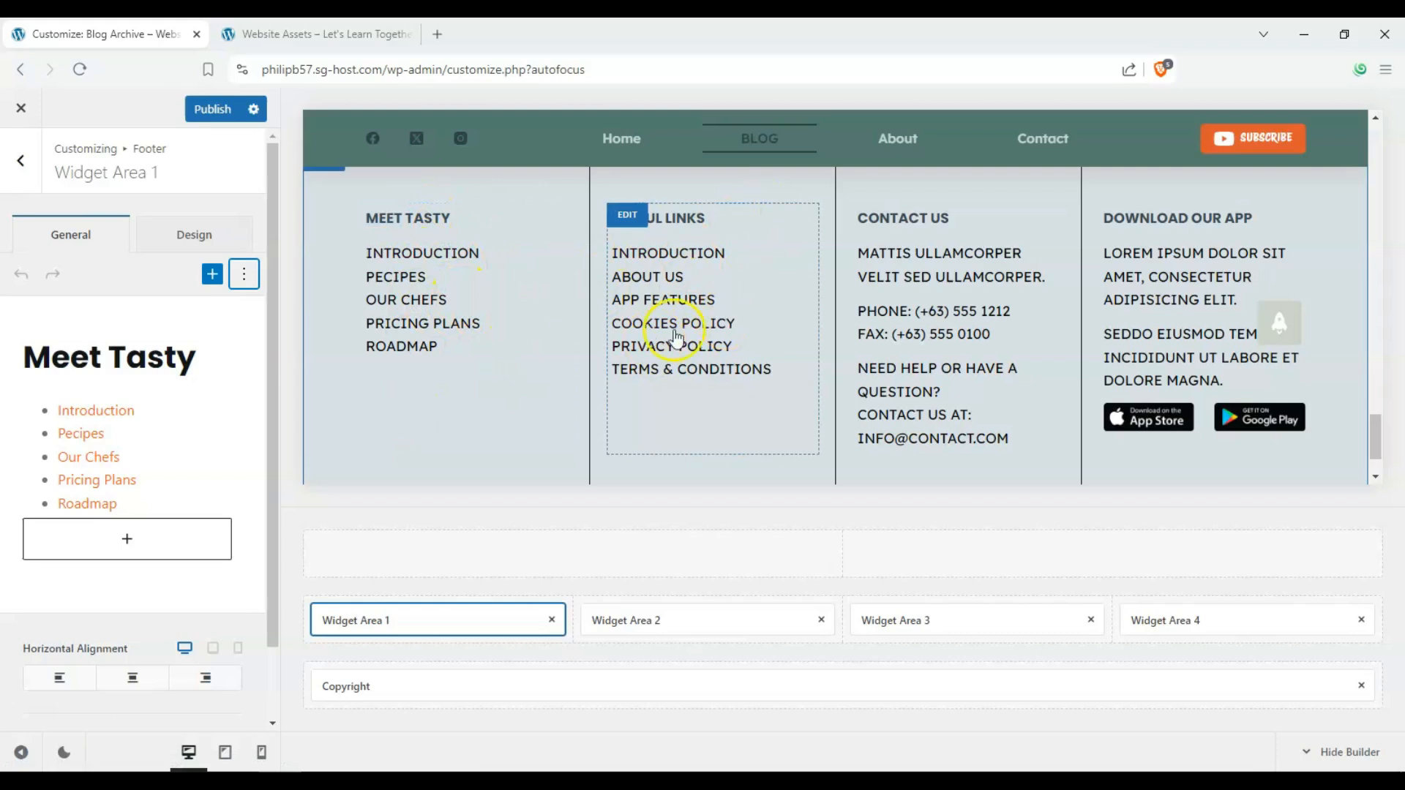
{"action": "left_click", "coordinate": [823, 620]}
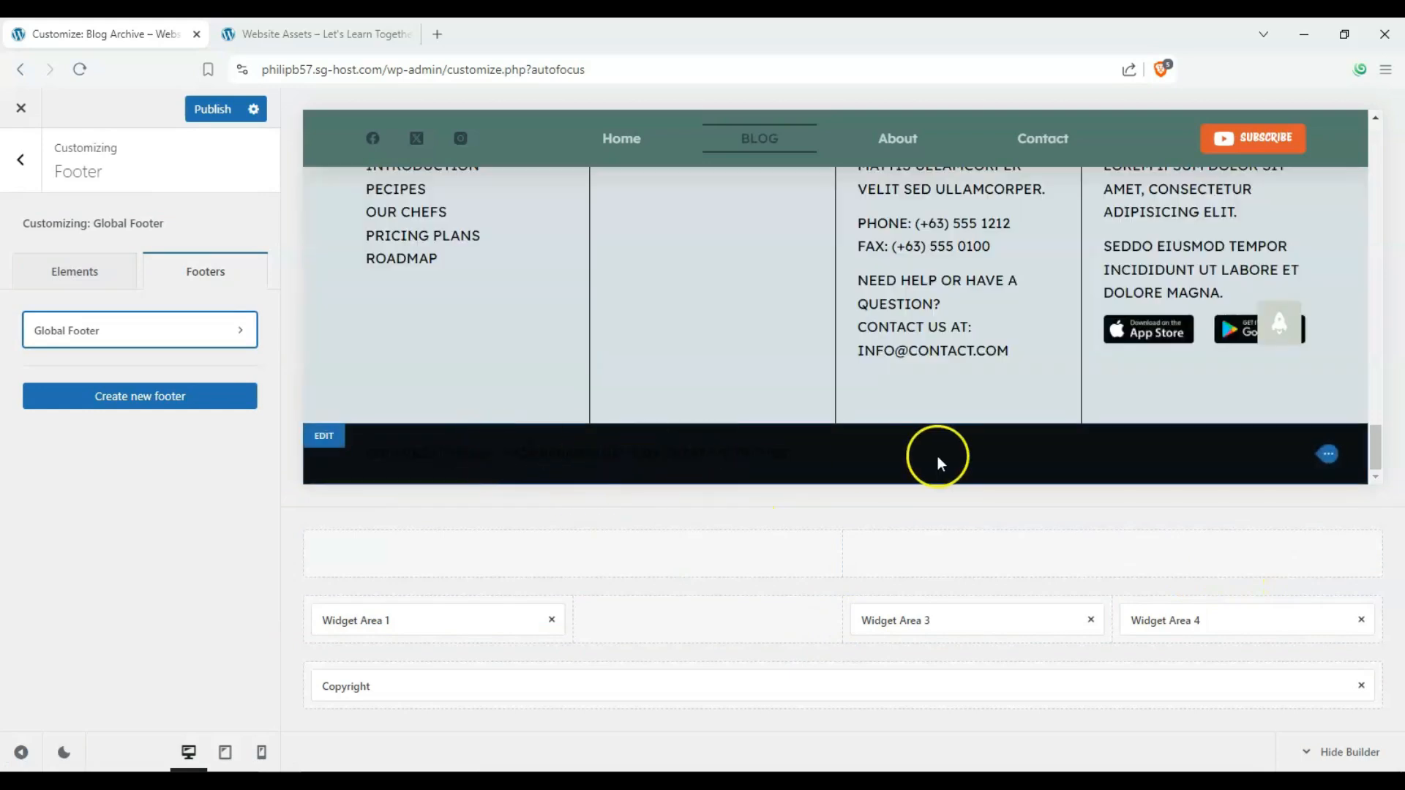
{"action": "left_click", "coordinate": [1361, 686]}
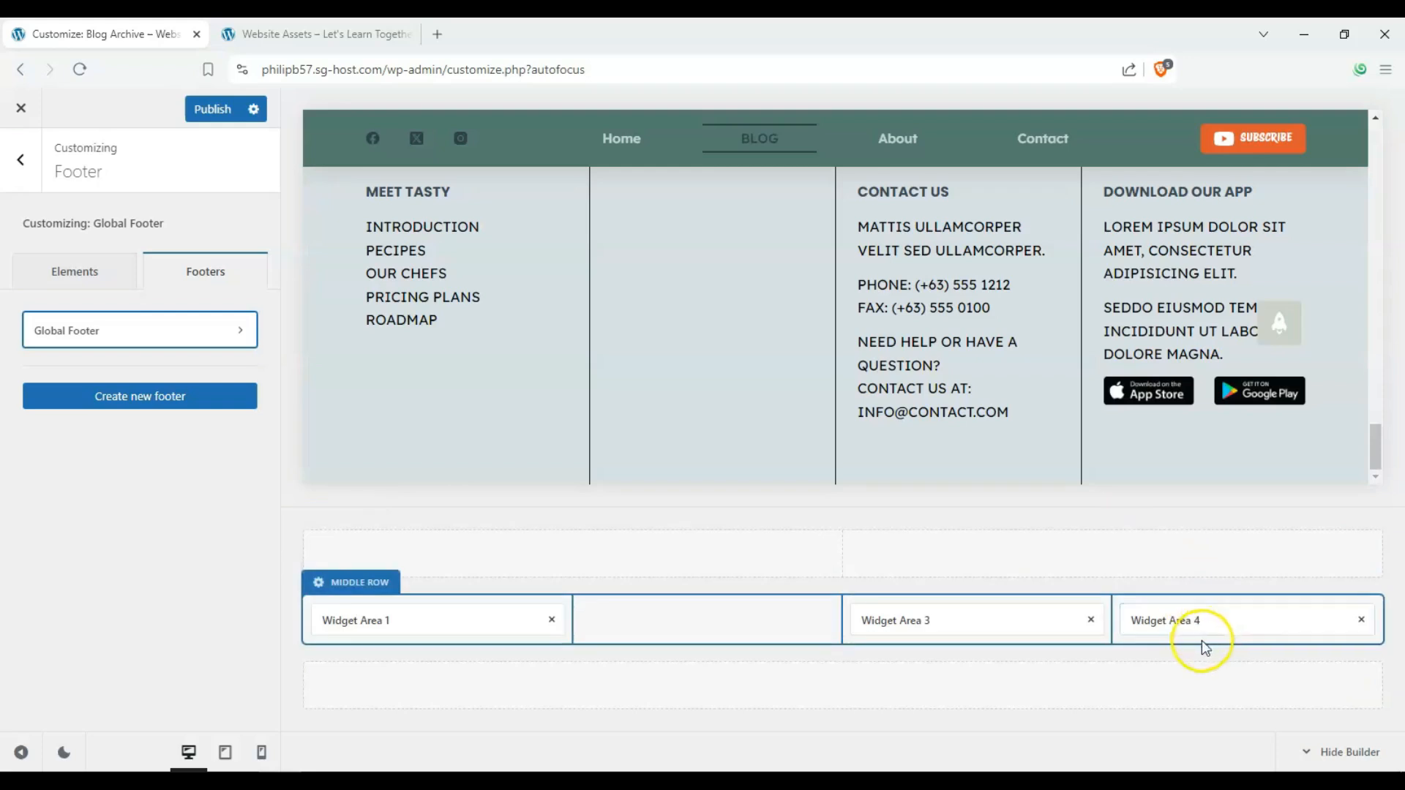
- Delete the App Store and Google Play badge images from the Download Our App text widget in Widget Area 4, and return to the footer settings
{"action": "left_click", "coordinate": [1199, 629]}
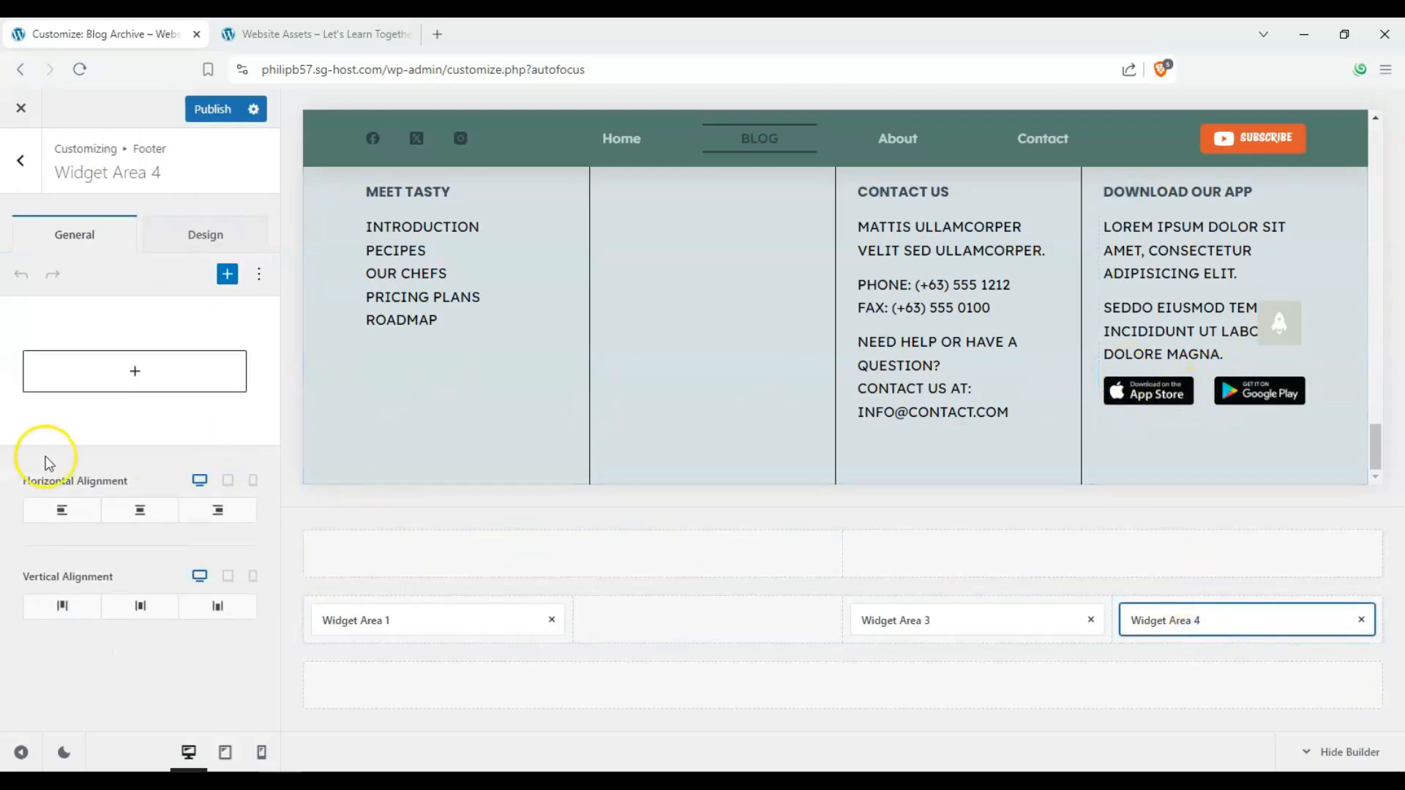
{"action": "scroll", "coordinate": [162, 404], "scroll_direction": "down", "scroll_amount": 3}
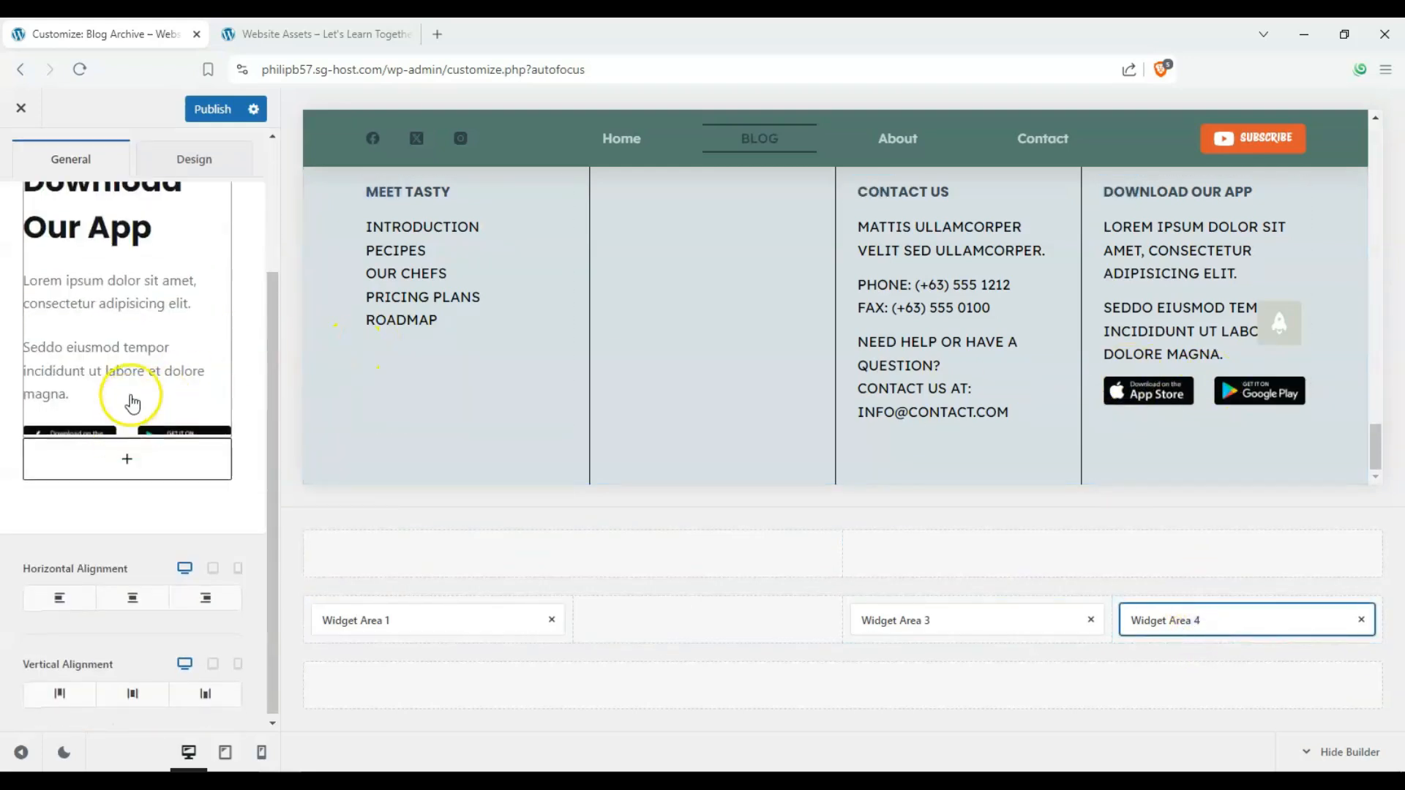
{"action": "left_click", "coordinate": [74, 428]}
{"action": "scroll", "coordinate": [121, 374], "scroll_direction": "down", "scroll_amount": 3}
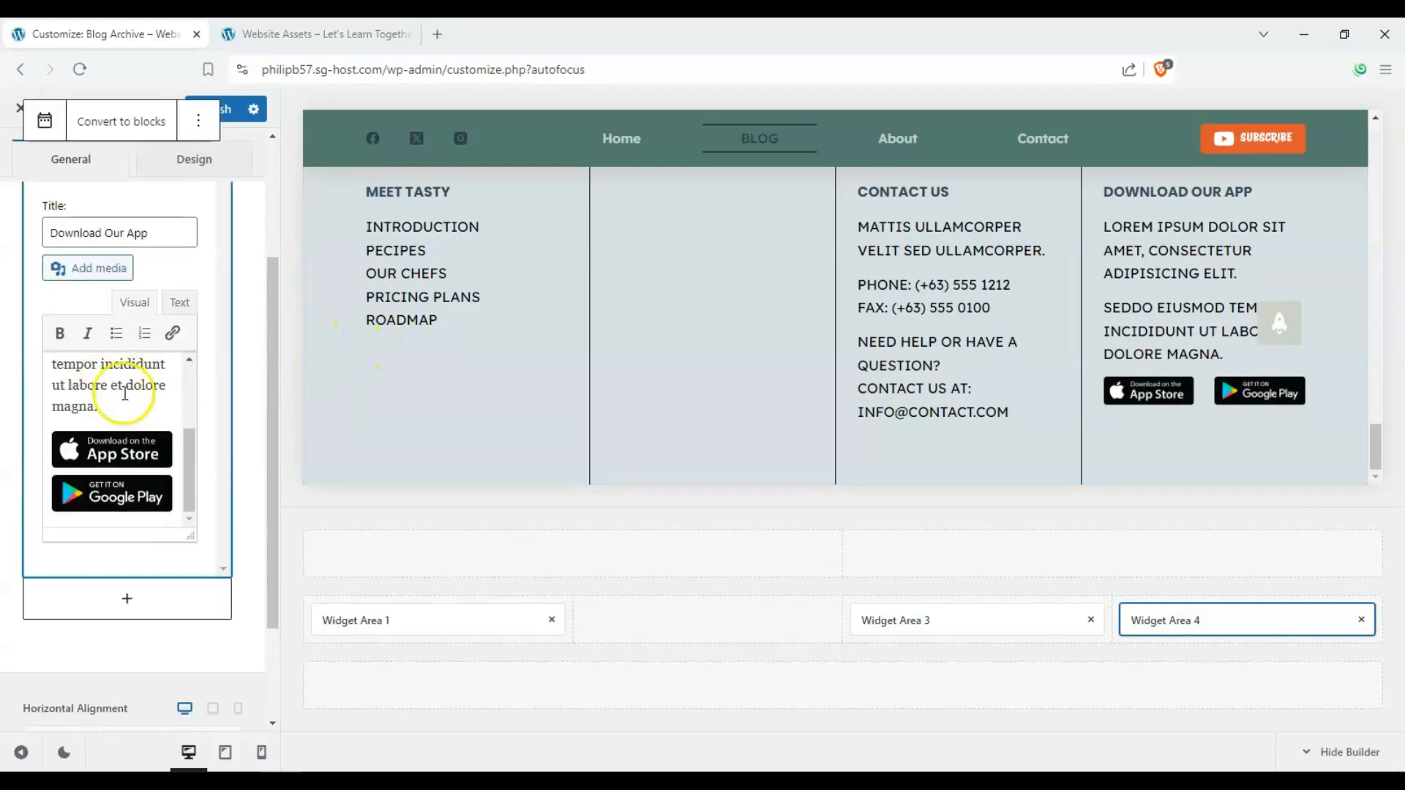
{"action": "left_click", "coordinate": [126, 431]}
{"action": "left_click", "coordinate": [208, 383]}
{"action": "left_click", "coordinate": [149, 462]}
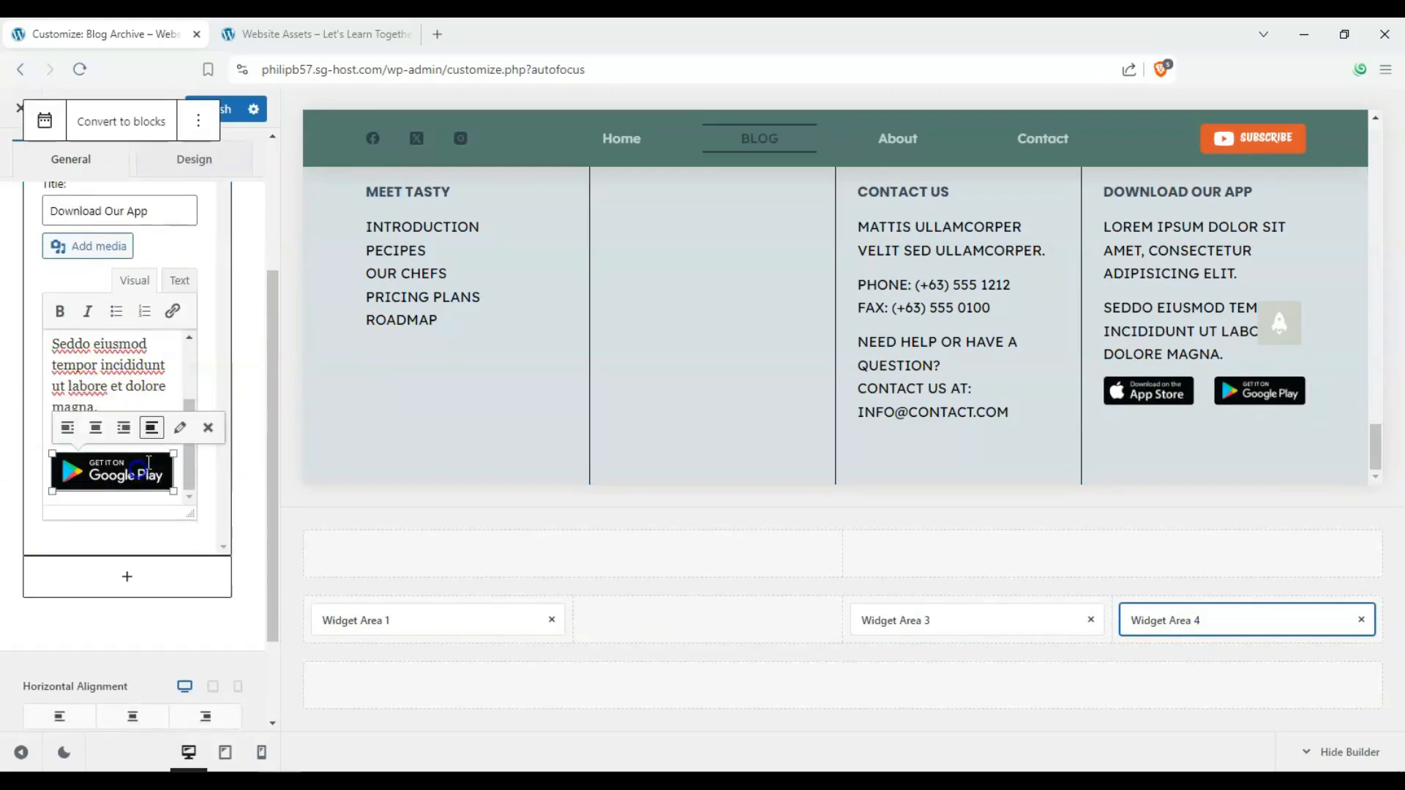
{"action": "left_click", "coordinate": [206, 432]}
{"action": "scroll", "coordinate": [146, 234], "scroll_direction": "up", "scroll_amount": 5}
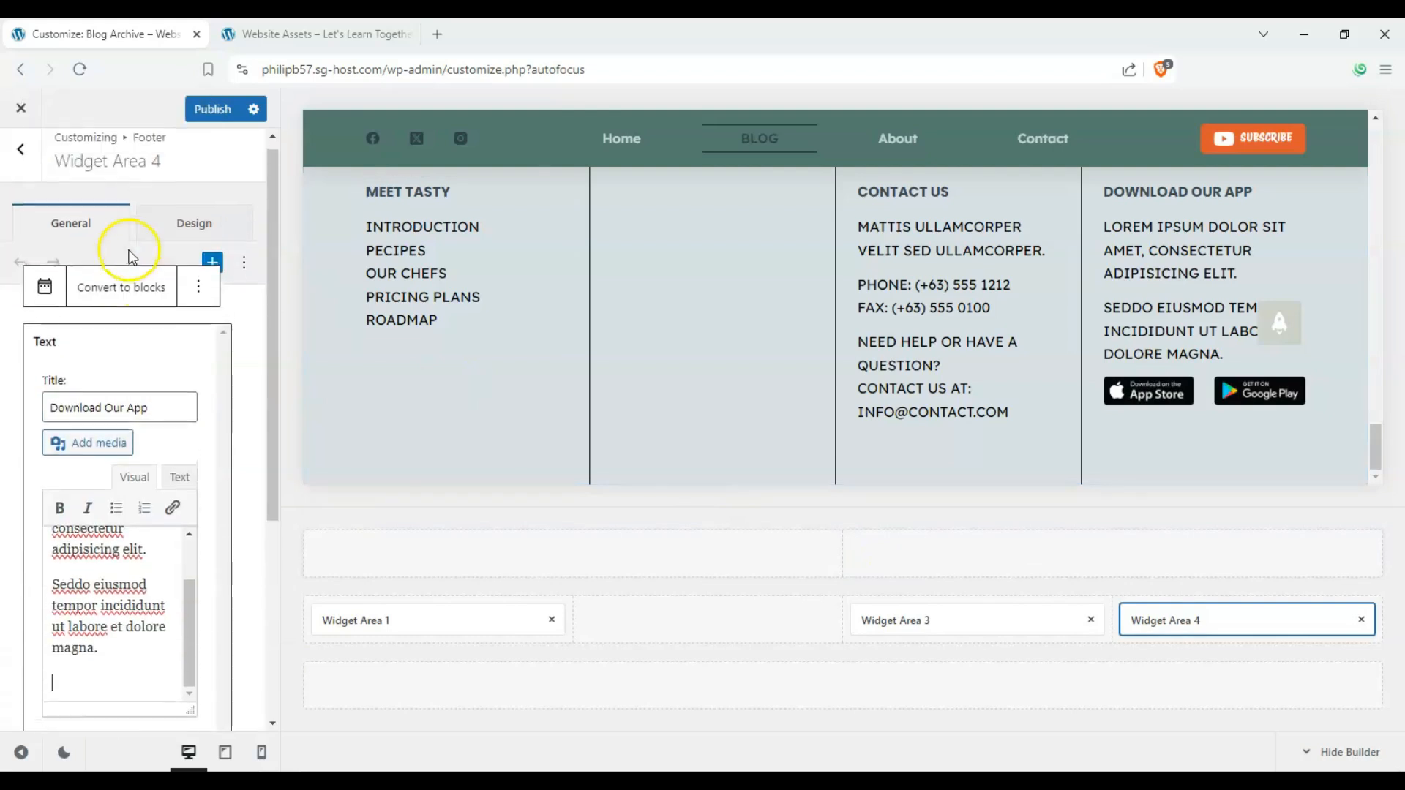
{"action": "scroll", "coordinate": [246, 375], "scroll_direction": "down", "scroll_amount": 5}
{"action": "left_click", "coordinate": [17, 407]}
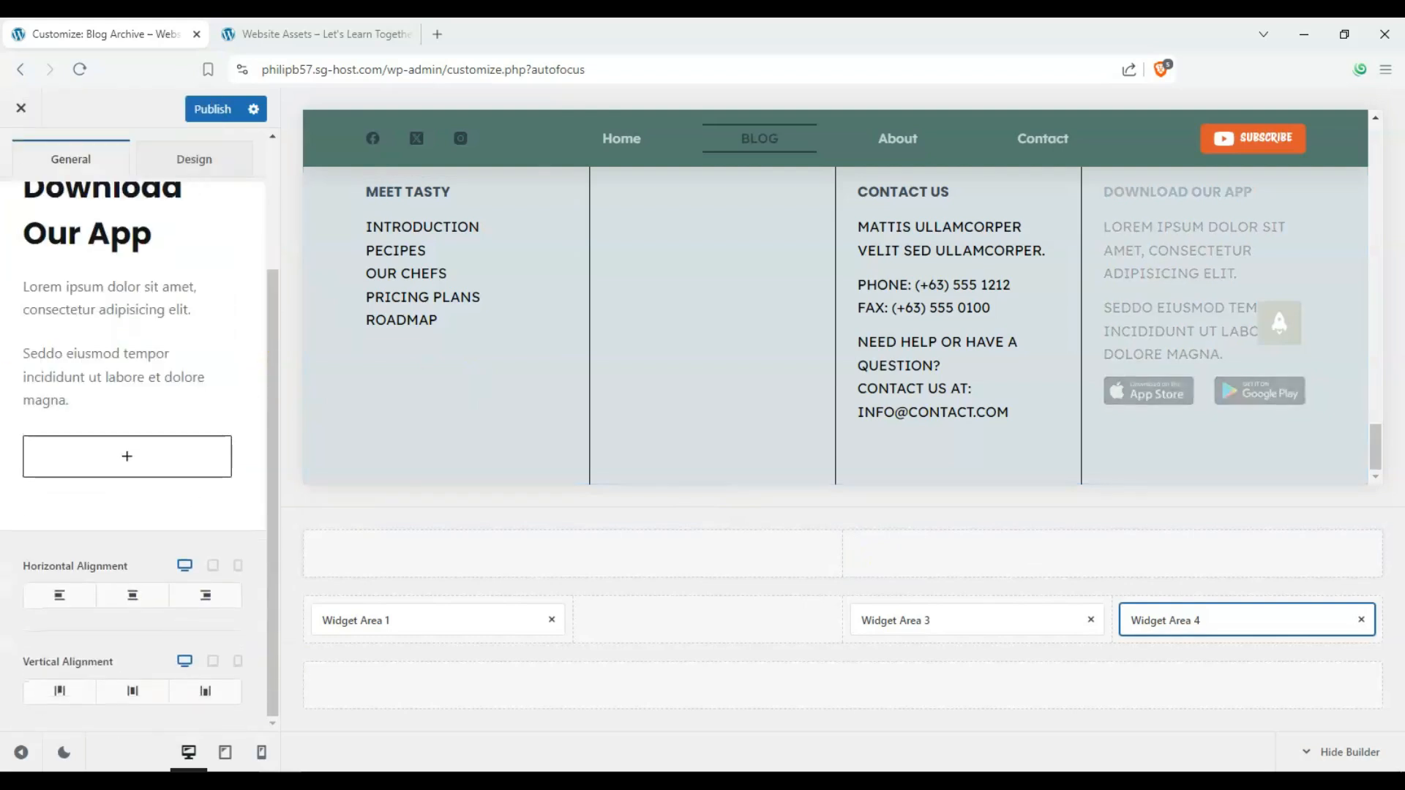
{"action": "scroll", "coordinate": [71, 245], "scroll_direction": "up", "scroll_amount": 4}
{"action": "left_click", "coordinate": [20, 160]}
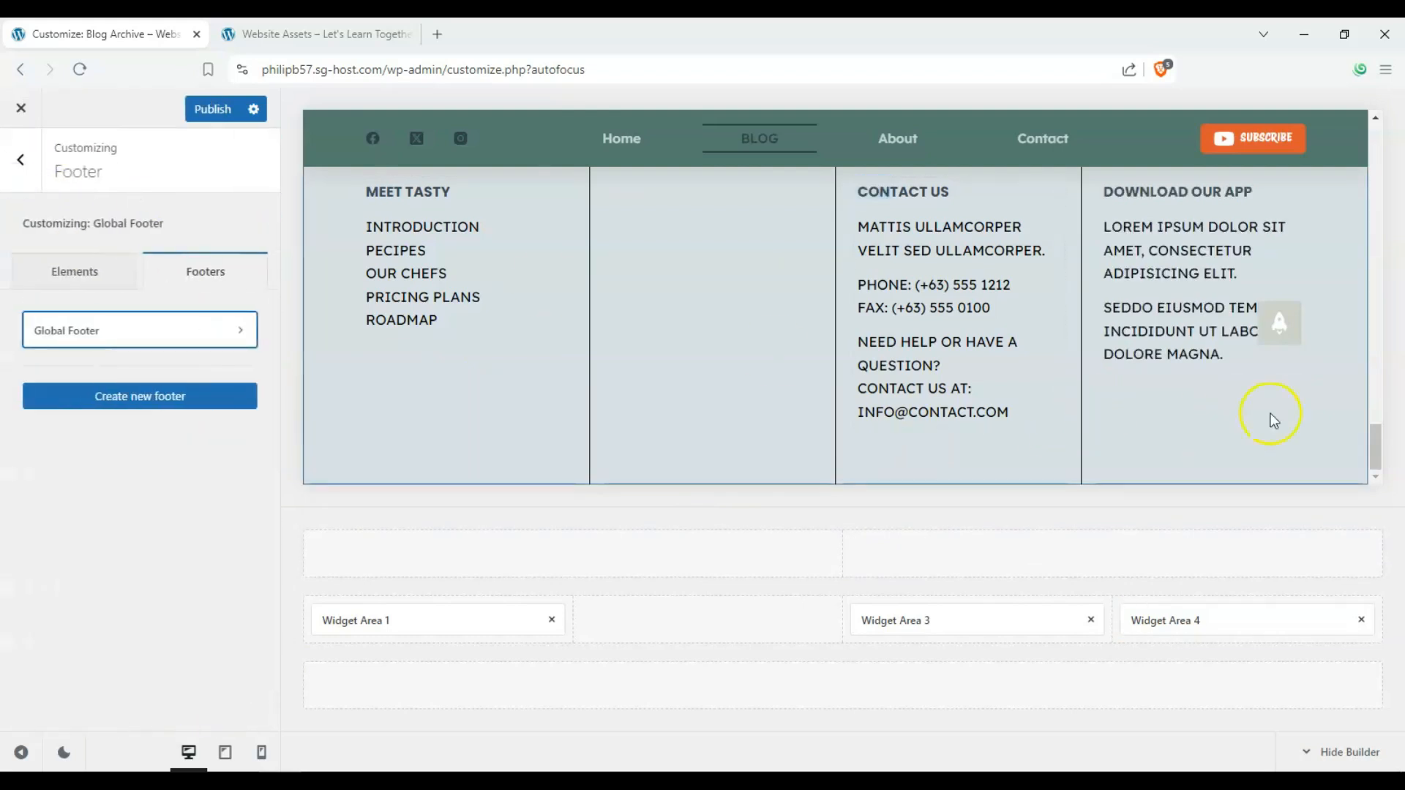
- Leave the footer settings for the main customizer options and load the Home page in the preview
{"action": "scroll", "coordinate": [449, 392], "scroll_direction": "up", "scroll_amount": 4}
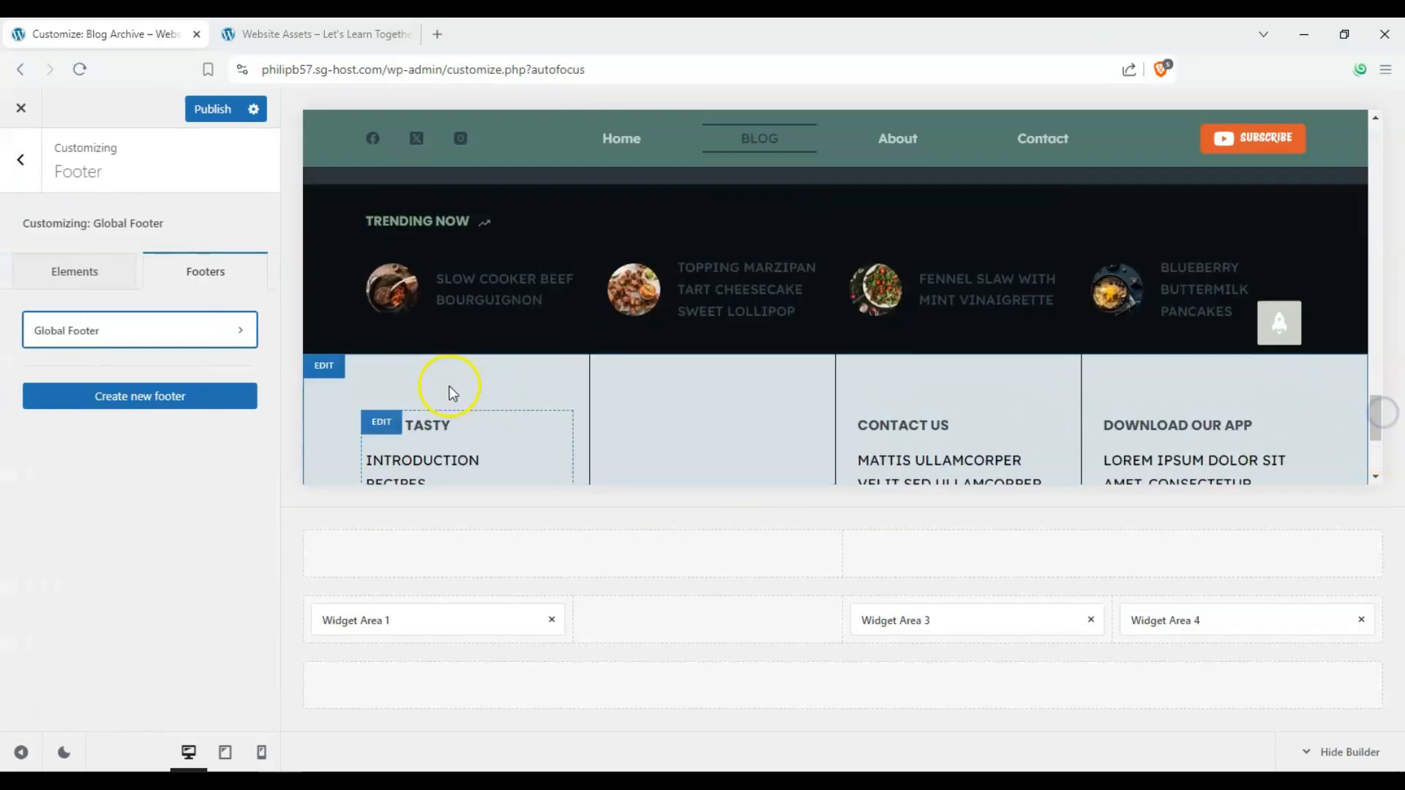
{"action": "left_click", "coordinate": [16, 162]}
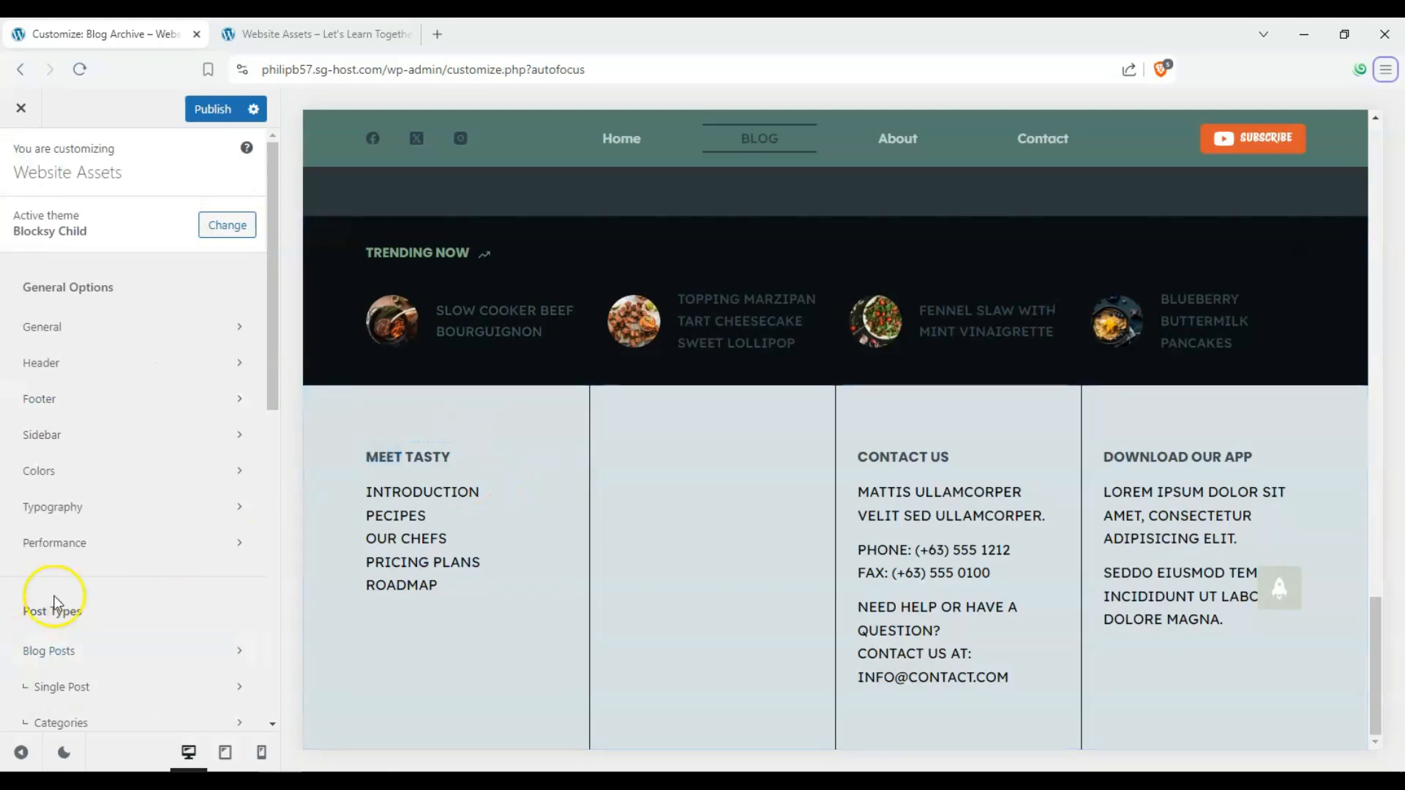
{"action": "left_click", "coordinate": [95, 717]}
{"action": "left_click_drag", "start_coordinate": [1379, 633], "coordinate": [1391, 94]}
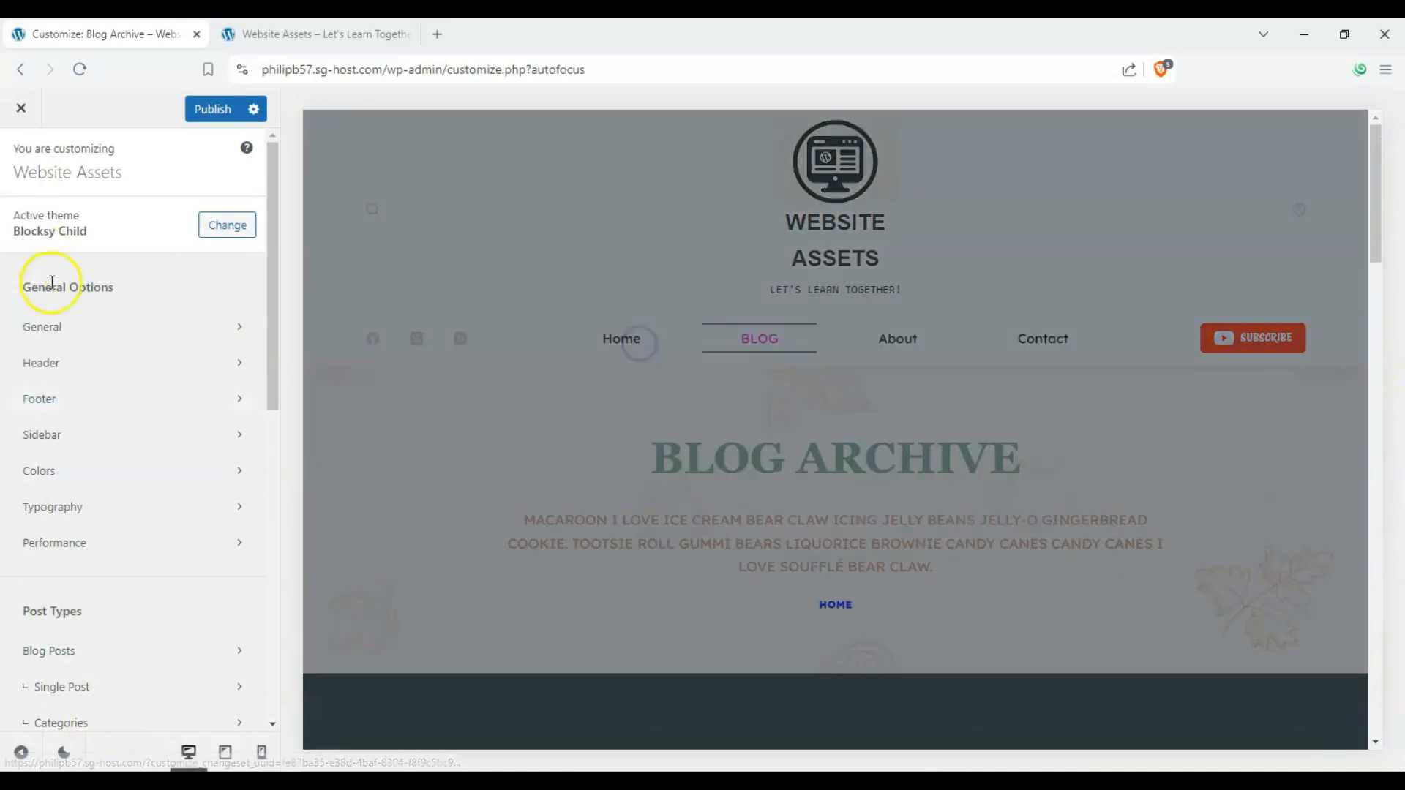
{"action": "scroll", "coordinate": [144, 440], "scroll_direction": "down", "scroll_amount": 5}
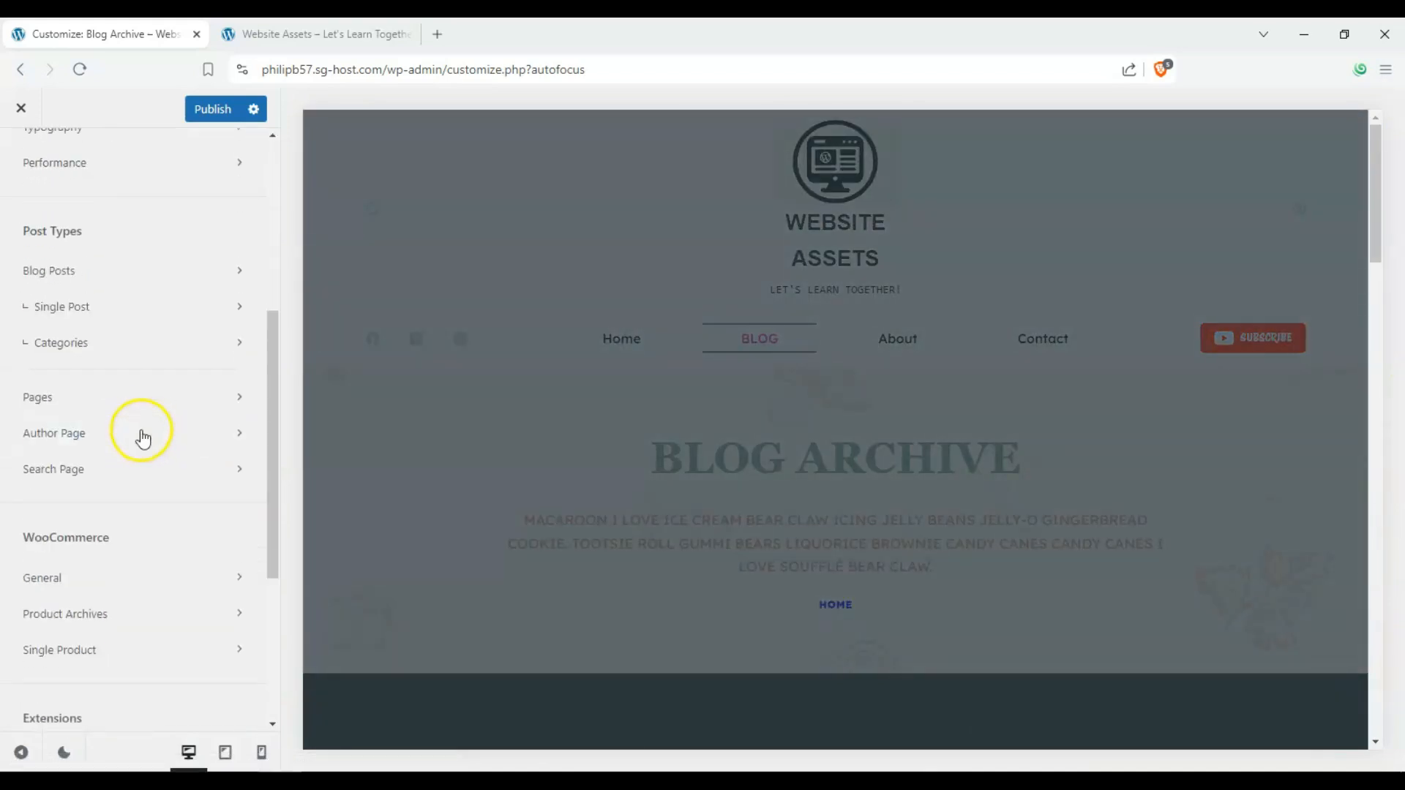
{"action": "scroll", "coordinate": [223, 416], "scroll_direction": "up", "scroll_amount": 3}
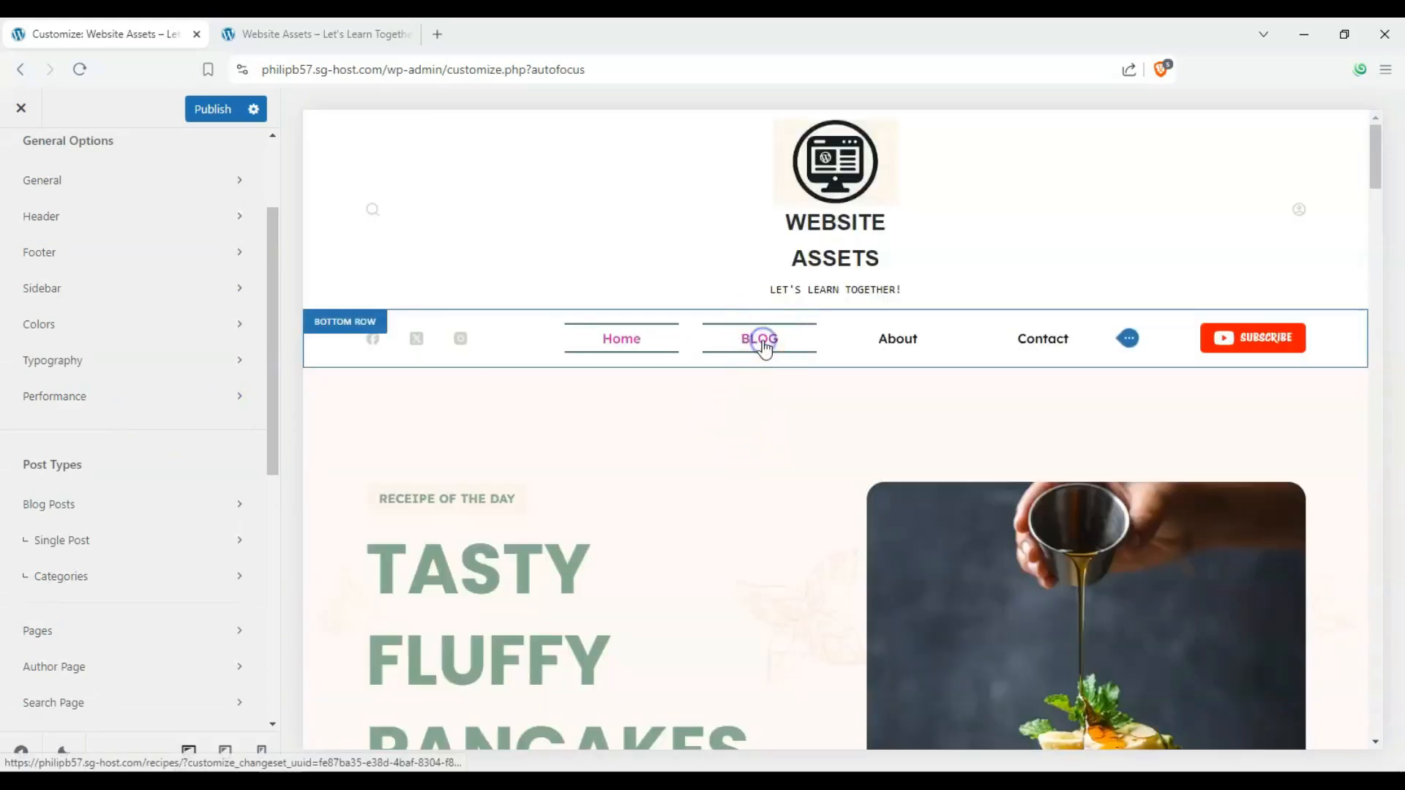
- Load the Blog page in the preview and open the Blog Posts settings to view the post cards
{"action": "left_click", "coordinate": [763, 343]}
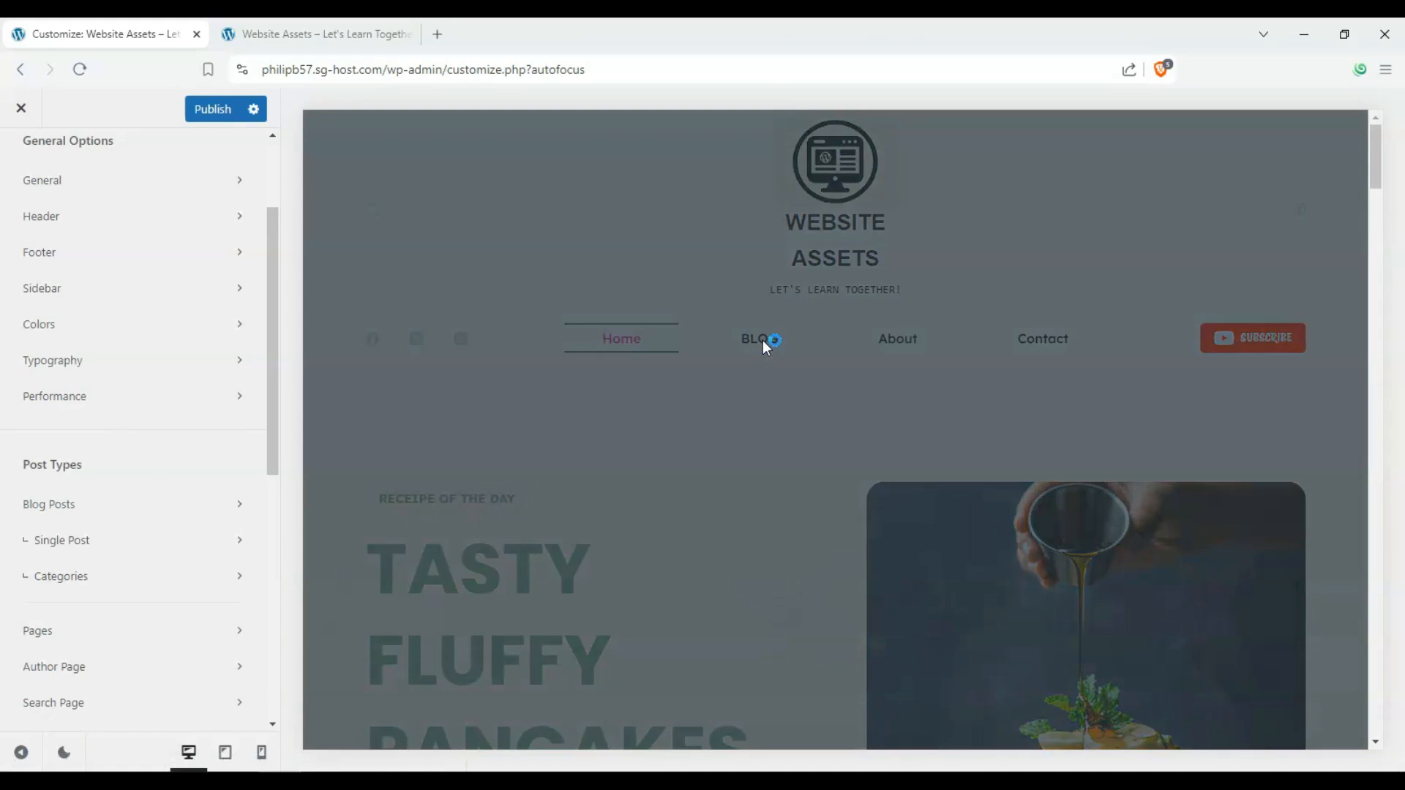
{"action": "left_click", "coordinate": [128, 509]}
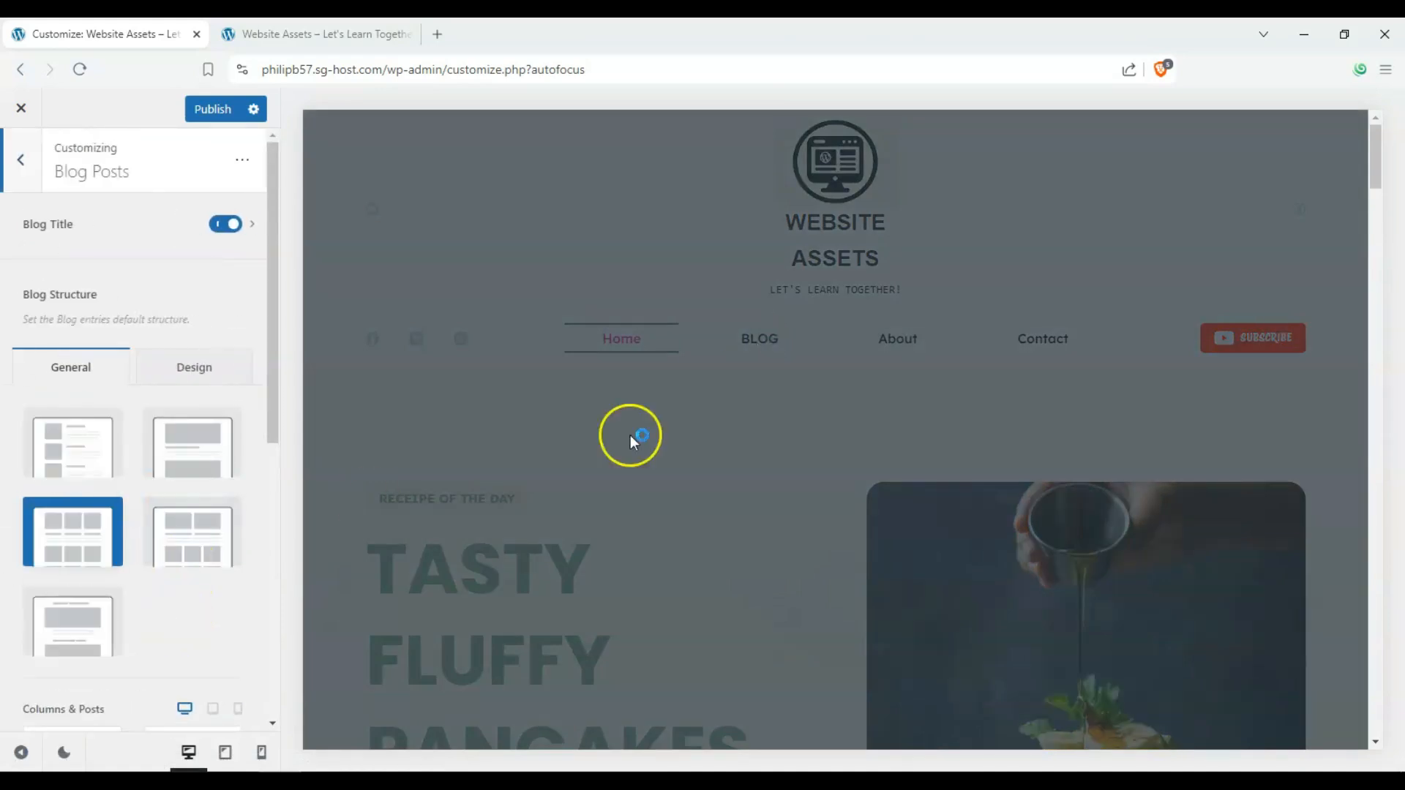
{"action": "scroll", "coordinate": [731, 381], "scroll_direction": "down", "scroll_amount": 5}
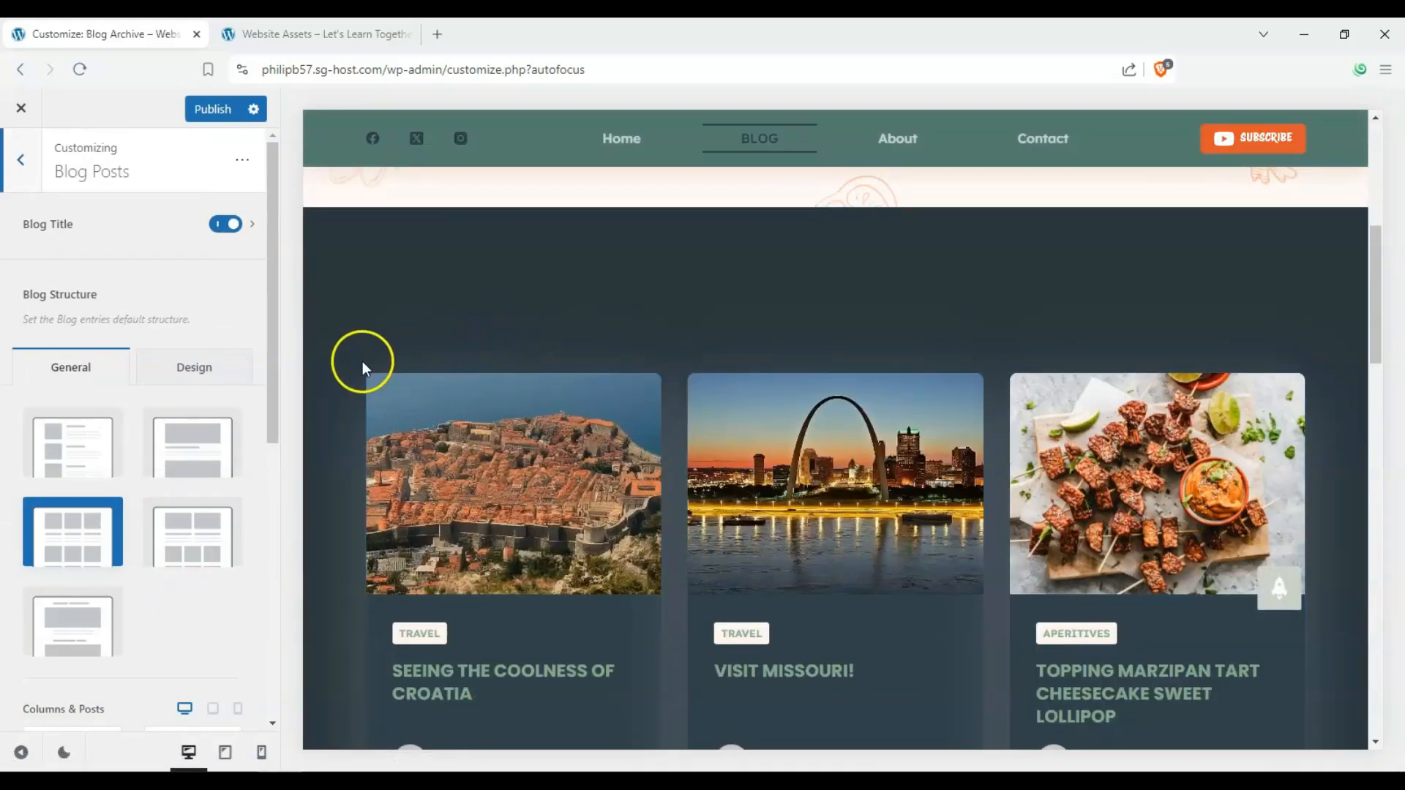
{"action": "scroll", "coordinate": [363, 362], "scroll_direction": "down", "scroll_amount": 2}
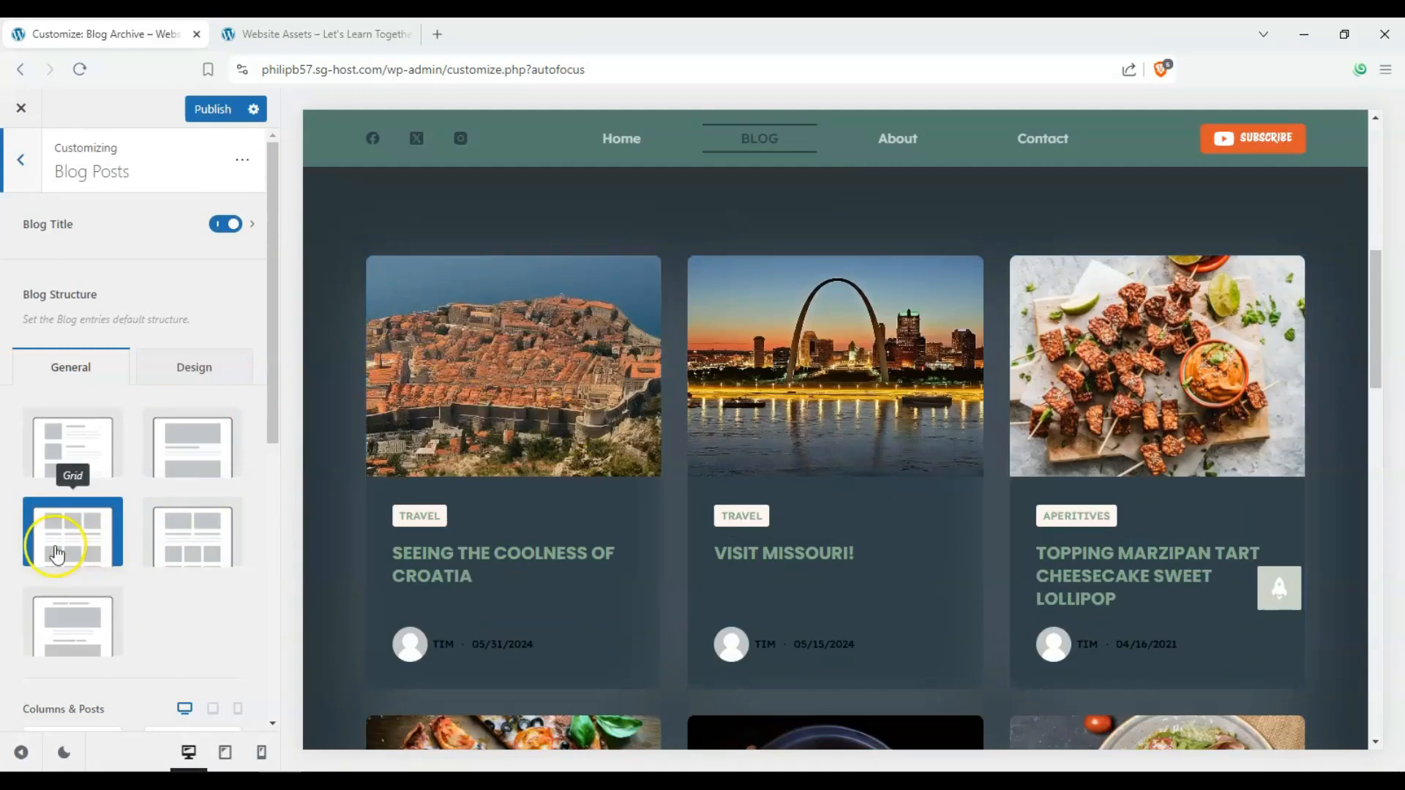
- Try the Simple blog structure and the single-column large-image structure on the blog archive
{"action": "left_click", "coordinate": [86, 449]}
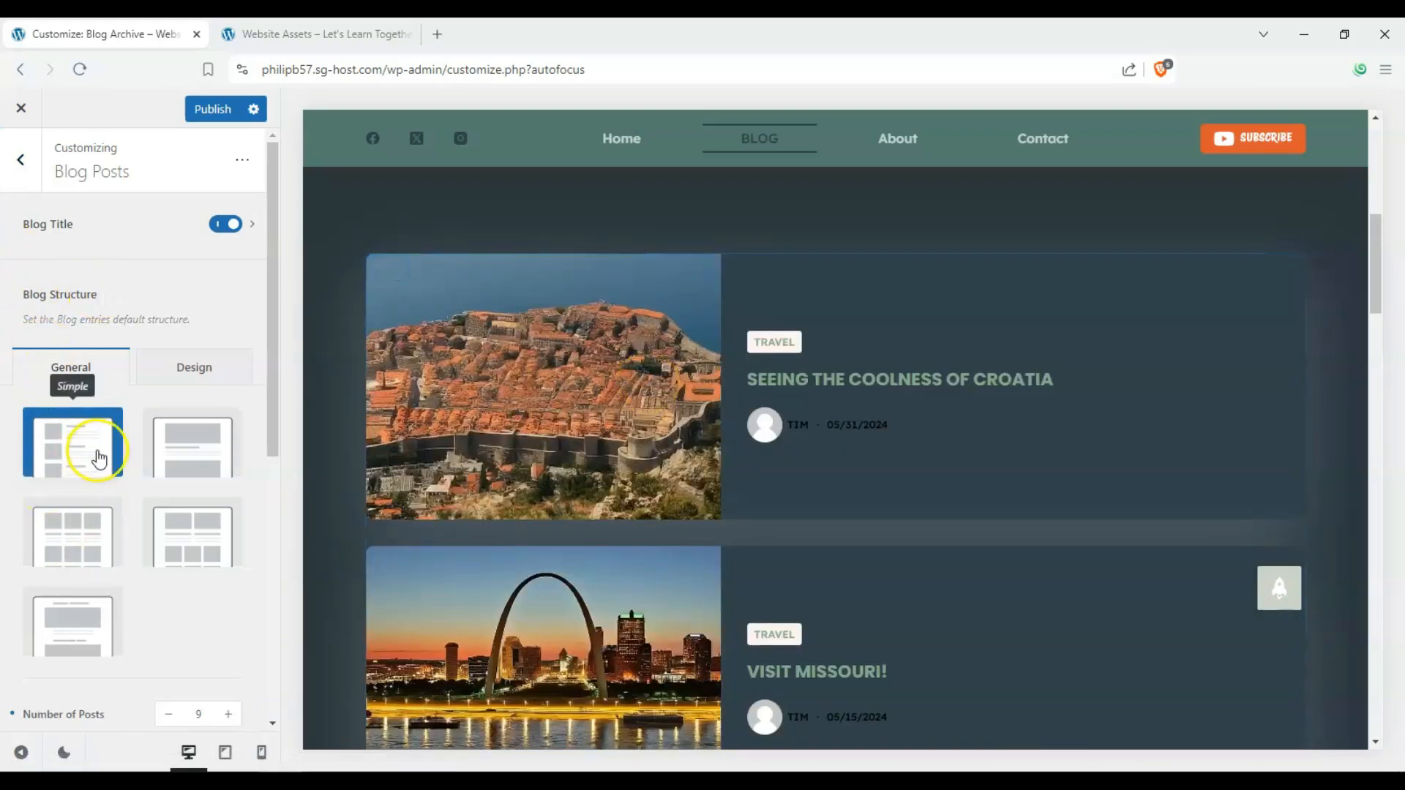
{"action": "scroll", "coordinate": [663, 421], "scroll_direction": "down", "scroll_amount": 2}
{"action": "left_click", "coordinate": [192, 459]}
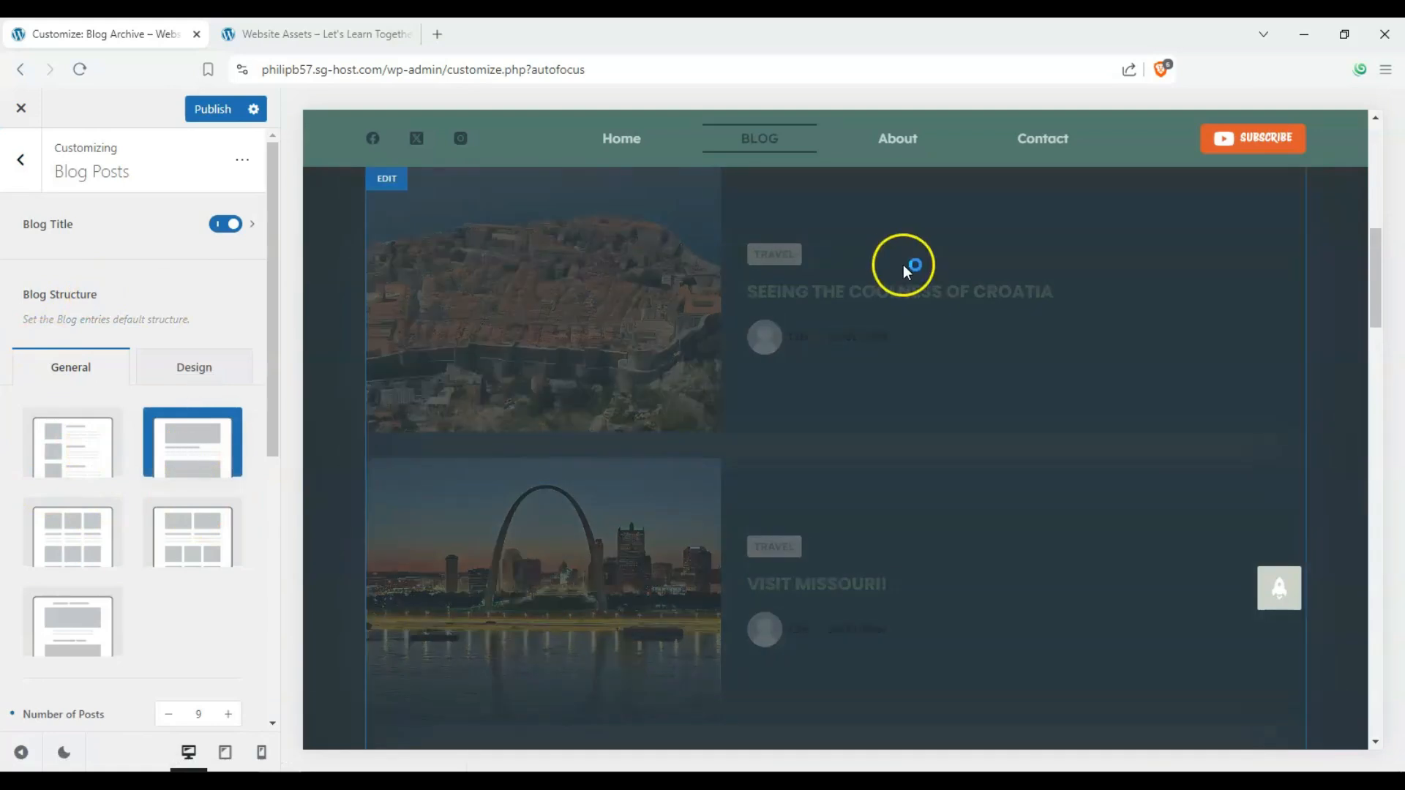
{"action": "scroll", "coordinate": [905, 271], "scroll_direction": "down", "scroll_amount": 5}
{"action": "scroll", "coordinate": [814, 297], "scroll_direction": "down", "scroll_amount": 4}
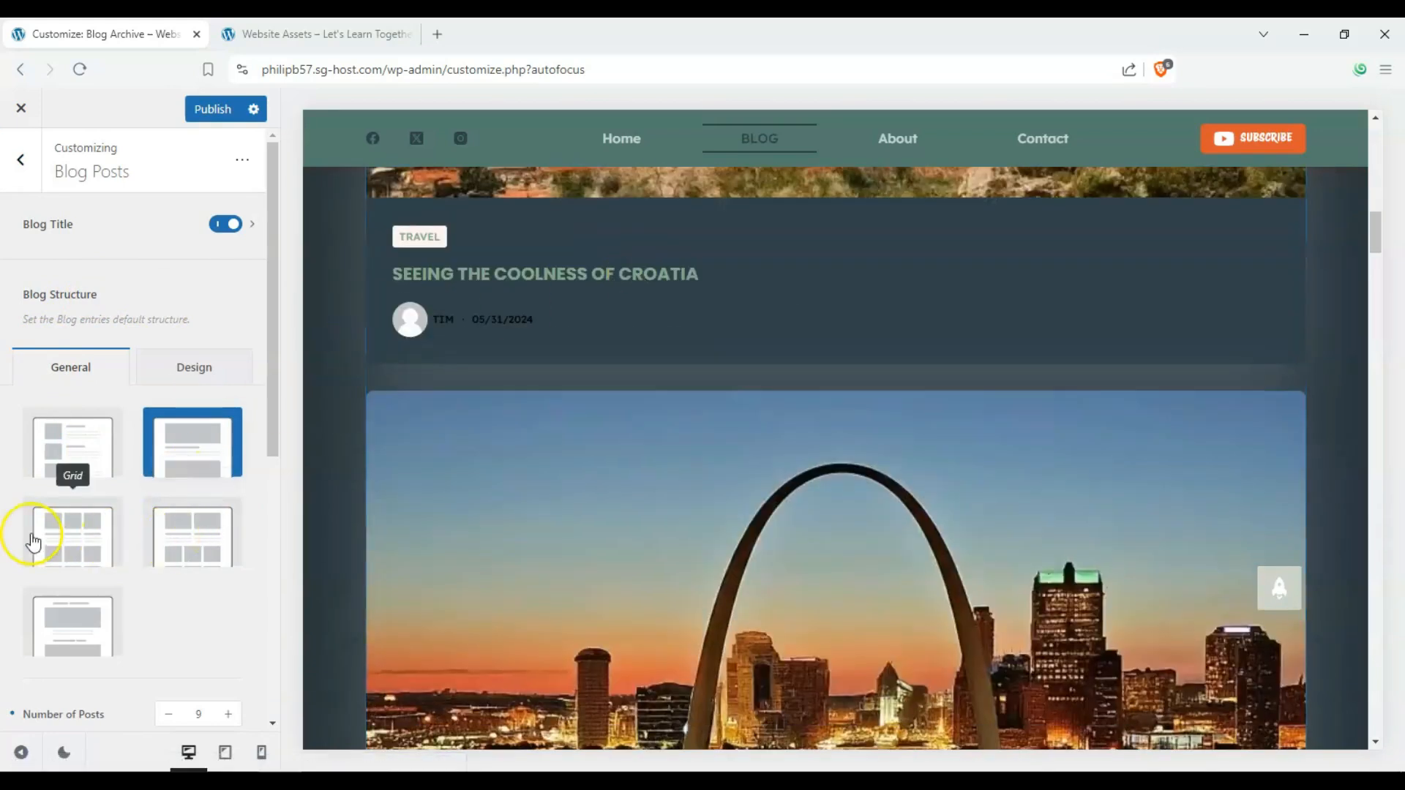
- Try the Enhanced Grid blog structure and look through the post rows on the blog archive
{"action": "left_click", "coordinate": [194, 538]}
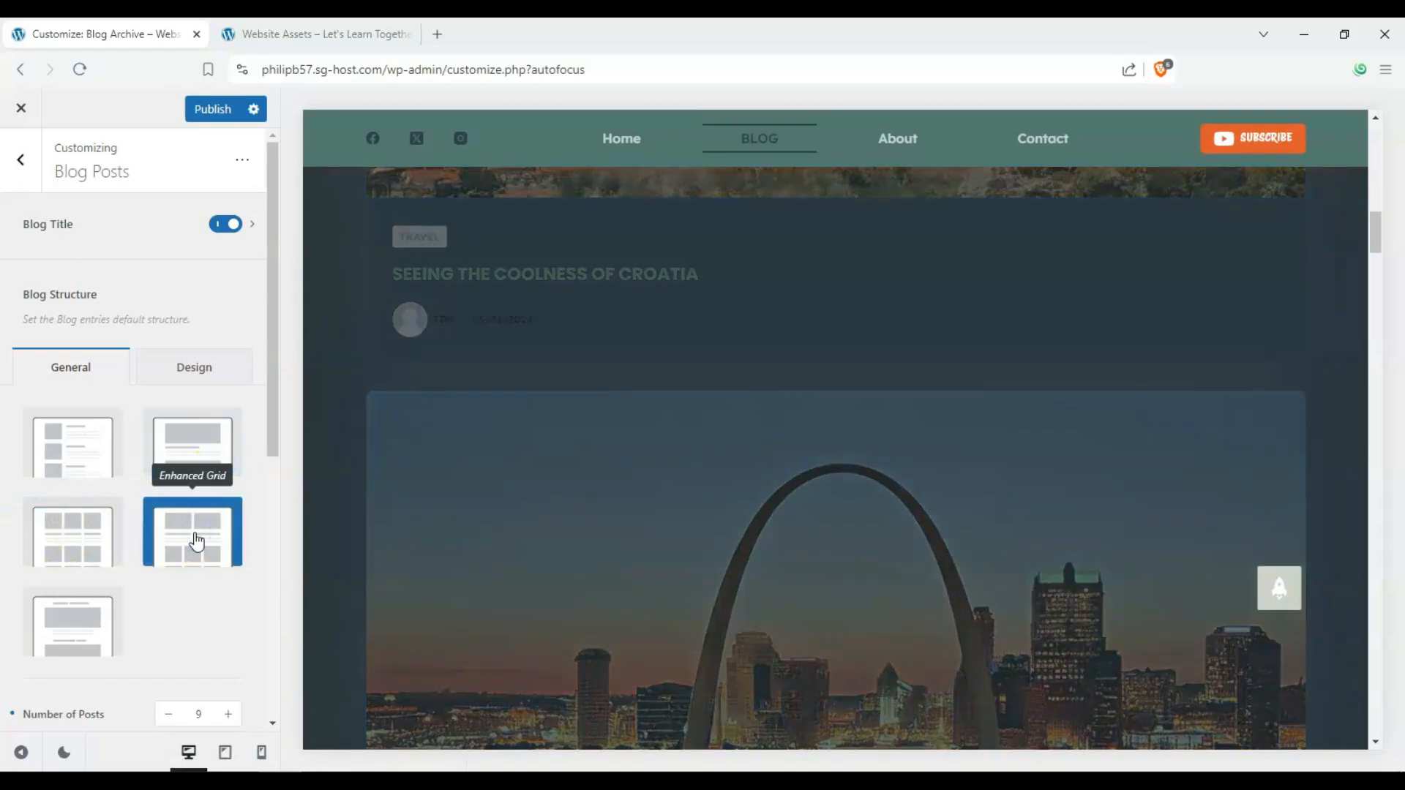
{"action": "scroll", "coordinate": [726, 445], "scroll_direction": "up", "scroll_amount": 3}
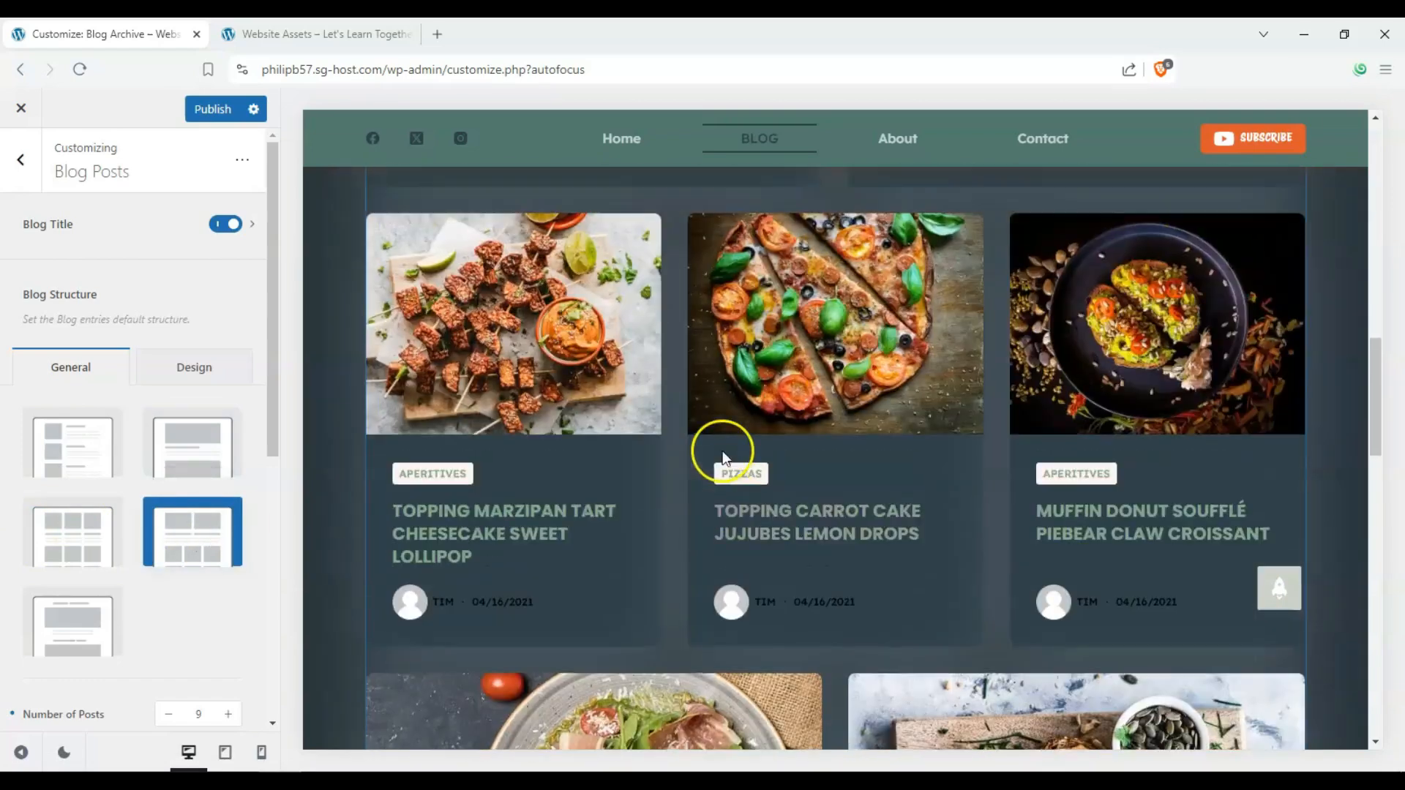
{"action": "scroll", "coordinate": [709, 410], "scroll_direction": "down", "scroll_amount": 3}
{"action": "scroll", "coordinate": [673, 399], "scroll_direction": "up", "scroll_amount": 7}
{"action": "scroll", "coordinate": [636, 360], "scroll_direction": "up", "scroll_amount": 4}
{"action": "scroll", "coordinate": [740, 436], "scroll_direction": "down", "scroll_amount": 20}
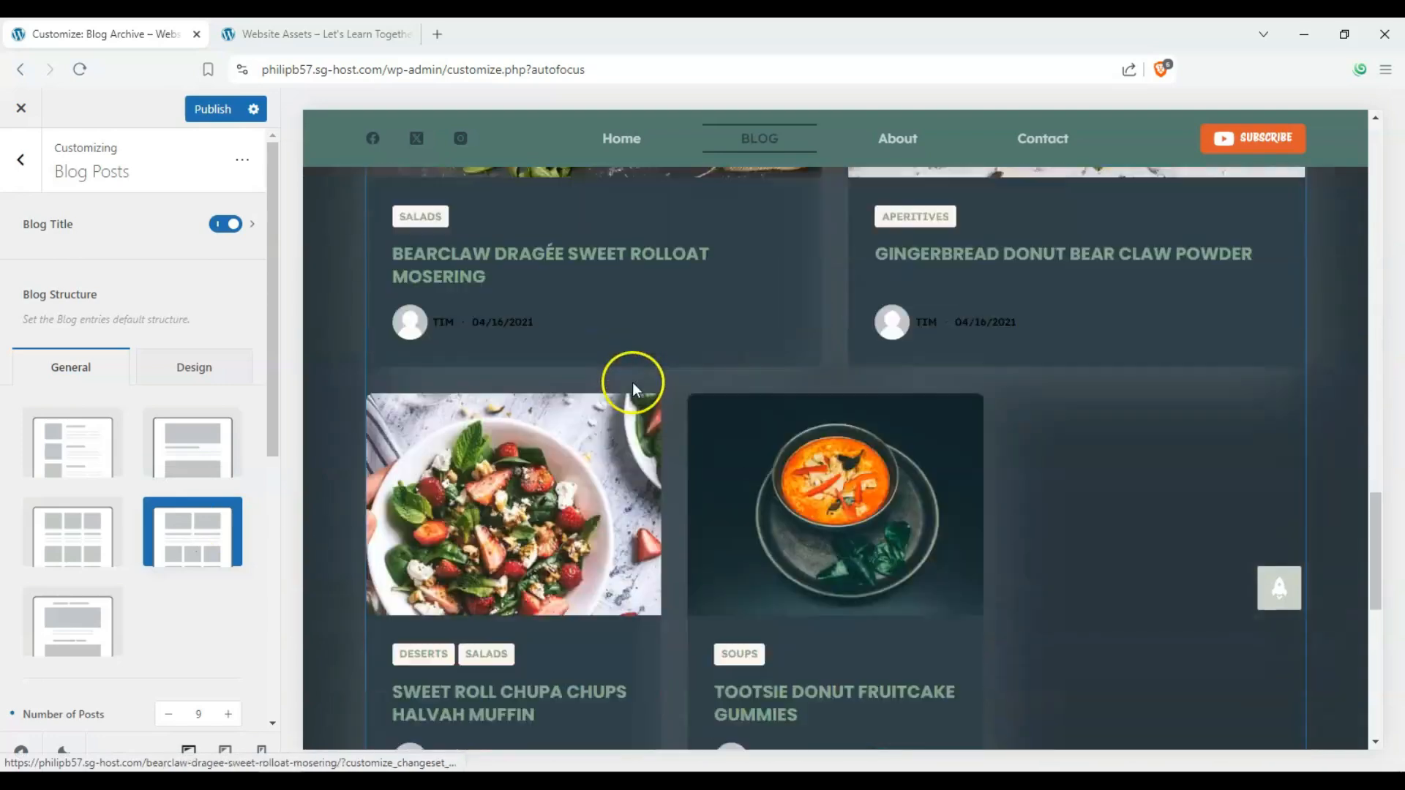
- Try the Gutenberg blog structure and look through the posts on the archive page
{"action": "left_click", "coordinate": [81, 618]}
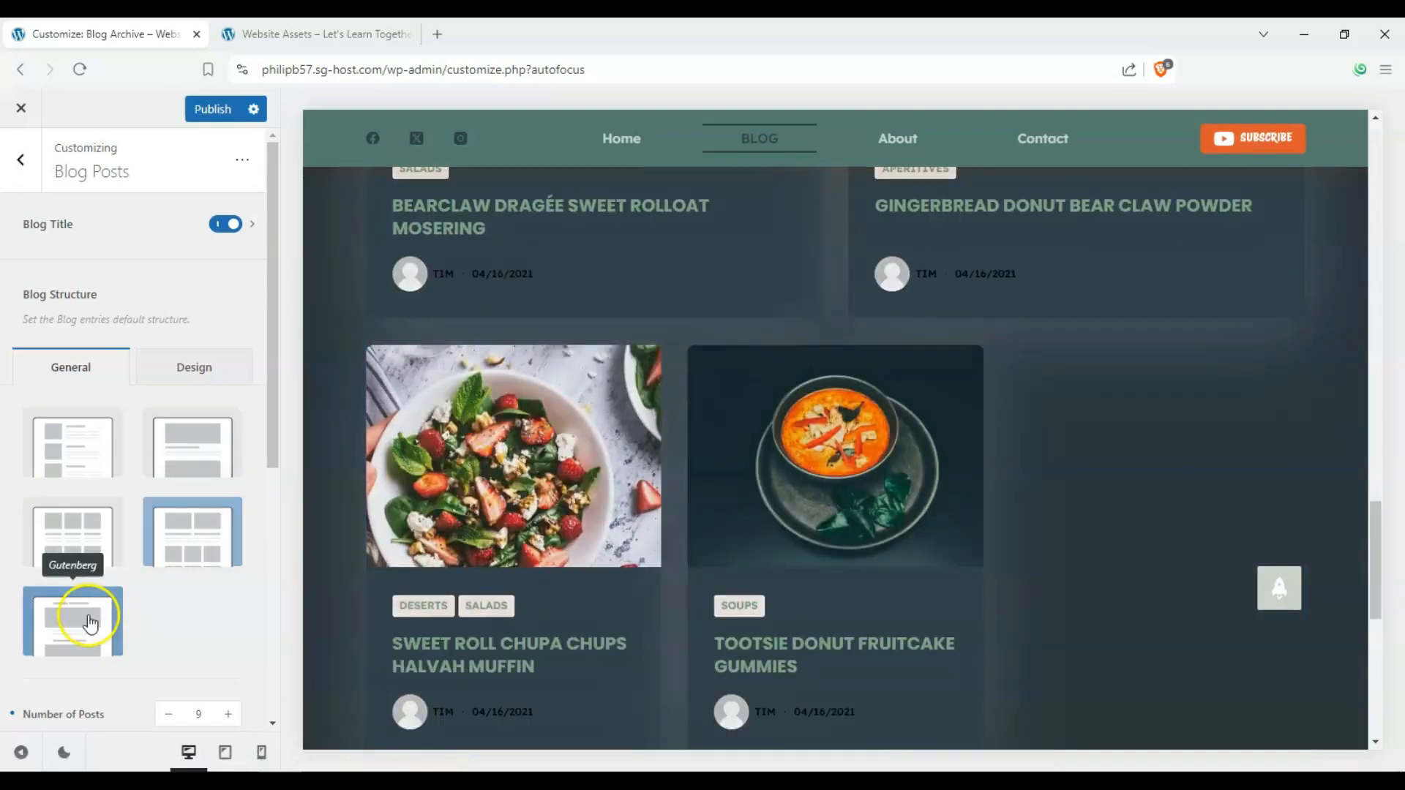
{"action": "scroll", "coordinate": [1110, 548], "scroll_direction": "down", "scroll_amount": 4}
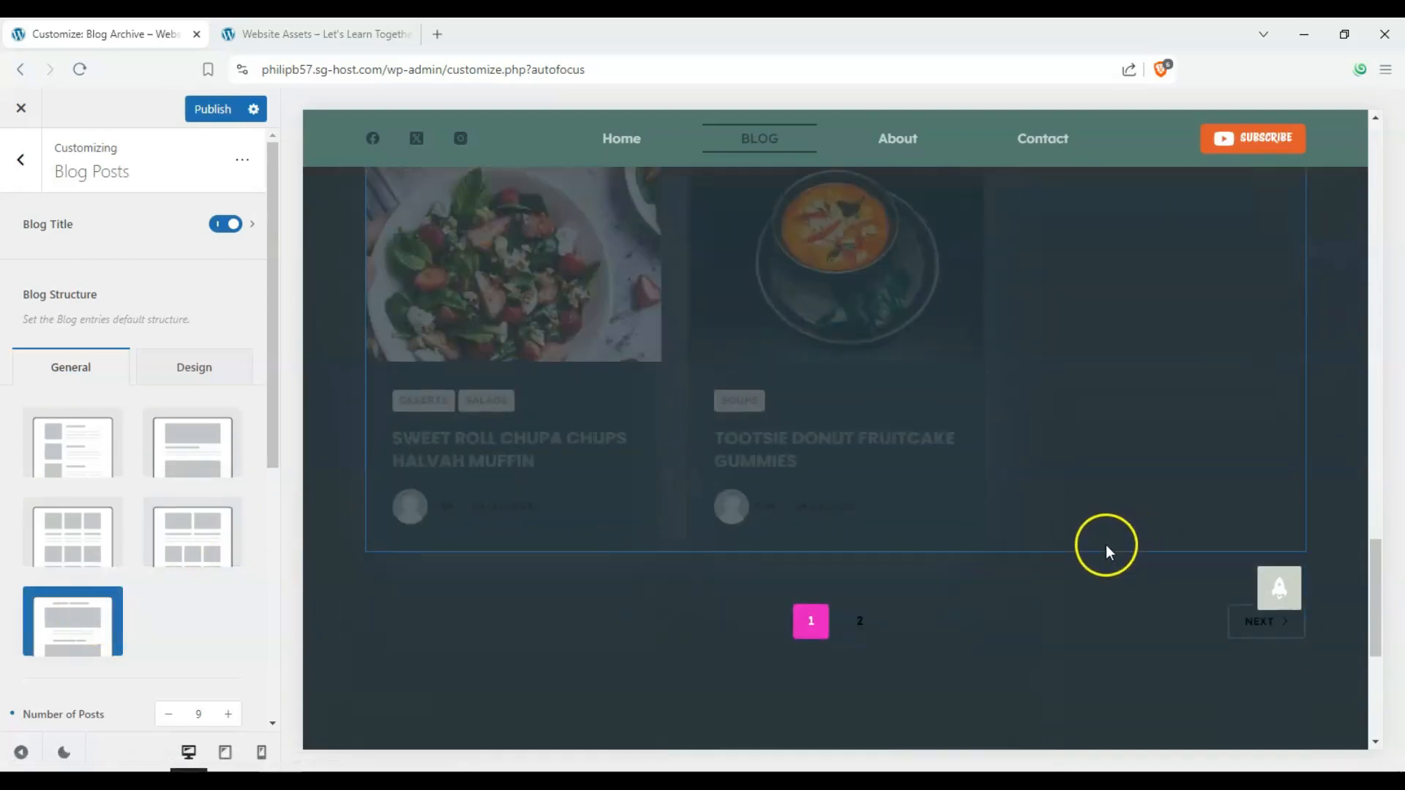
{"action": "scroll", "coordinate": [1059, 527], "scroll_direction": "down", "scroll_amount": 4}
{"action": "scroll", "coordinate": [1059, 527], "scroll_direction": "down", "scroll_amount": 8}
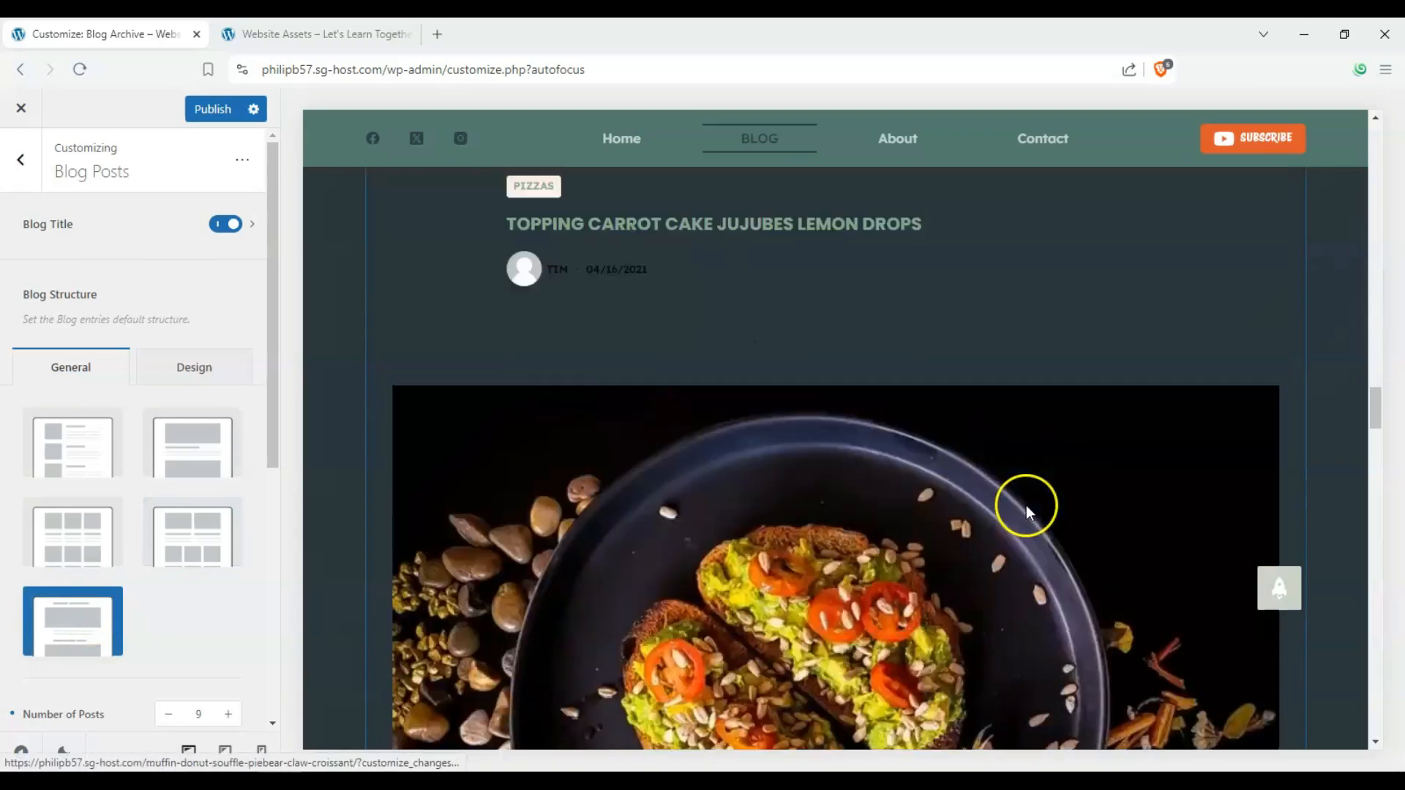
- Set the blog structure to Enhanced Grid with 5 posts per page and check the card rows in the preview
{"action": "left_click", "coordinate": [213, 542]}
{"action": "scroll", "coordinate": [423, 510], "scroll_direction": "up", "scroll_amount": 6}
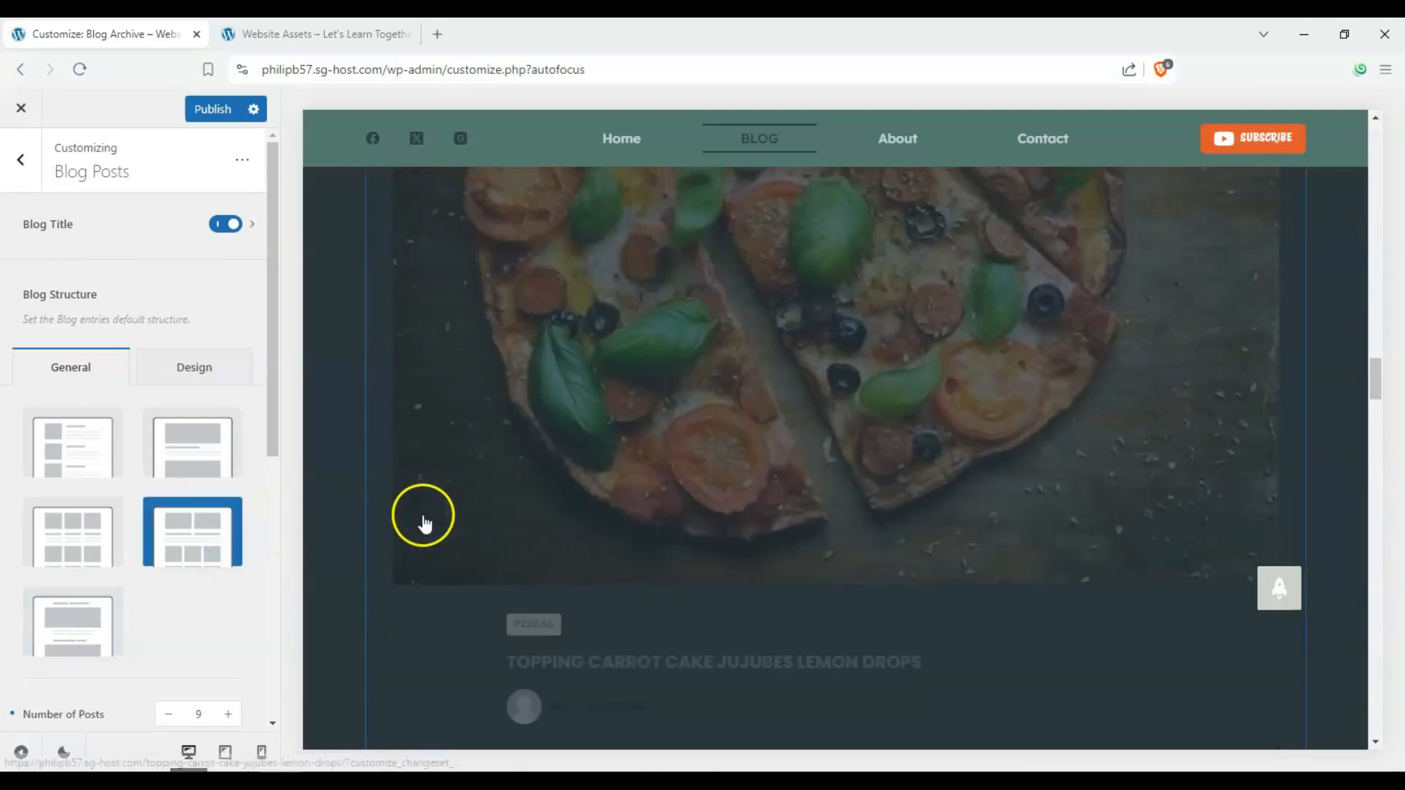
{"action": "scroll", "coordinate": [30, 509], "scroll_direction": "down", "scroll_amount": 3}
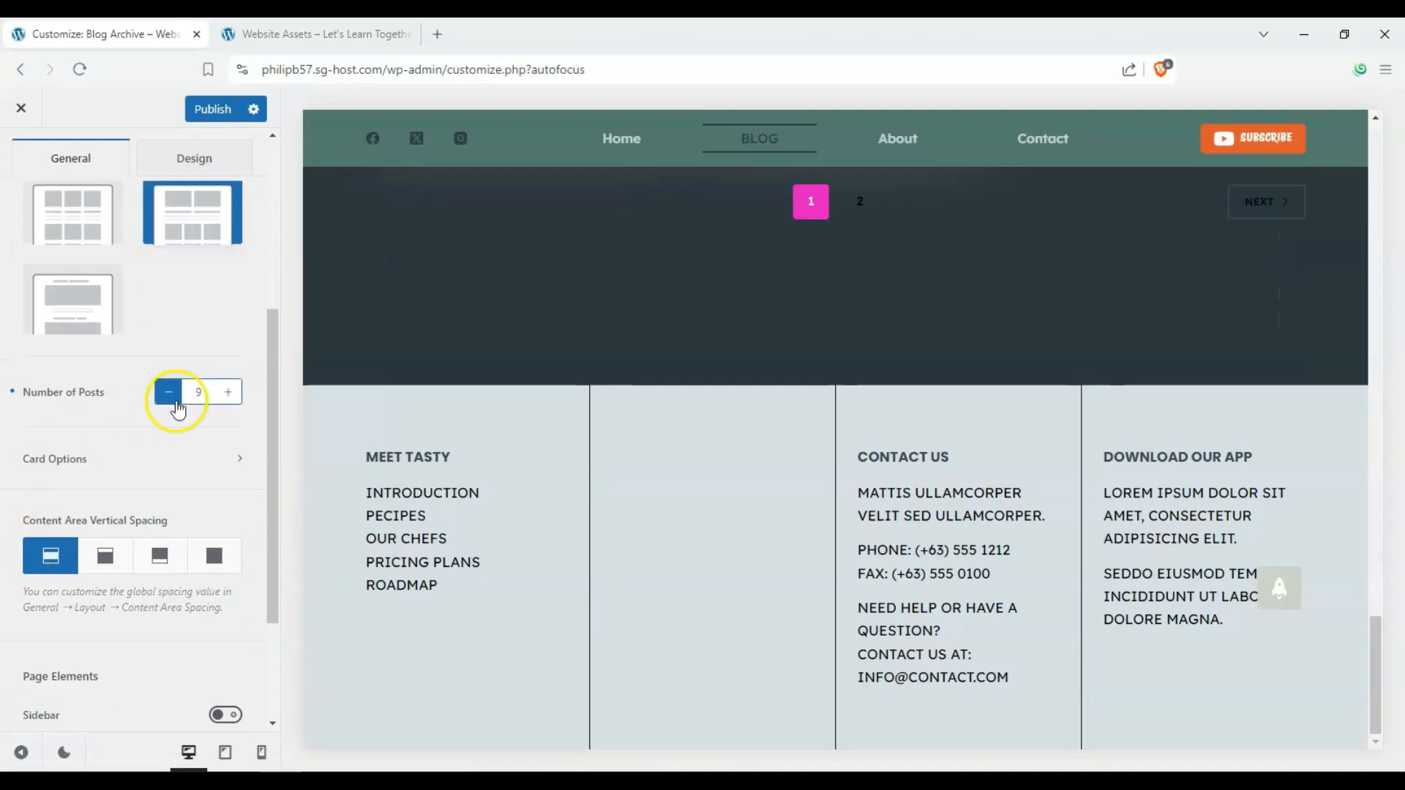
{"action": "scroll", "coordinate": [57, 439], "scroll_direction": "up", "scroll_amount": 5}
{"action": "scroll", "coordinate": [590, 486], "scroll_direction": "up", "scroll_amount": 8}
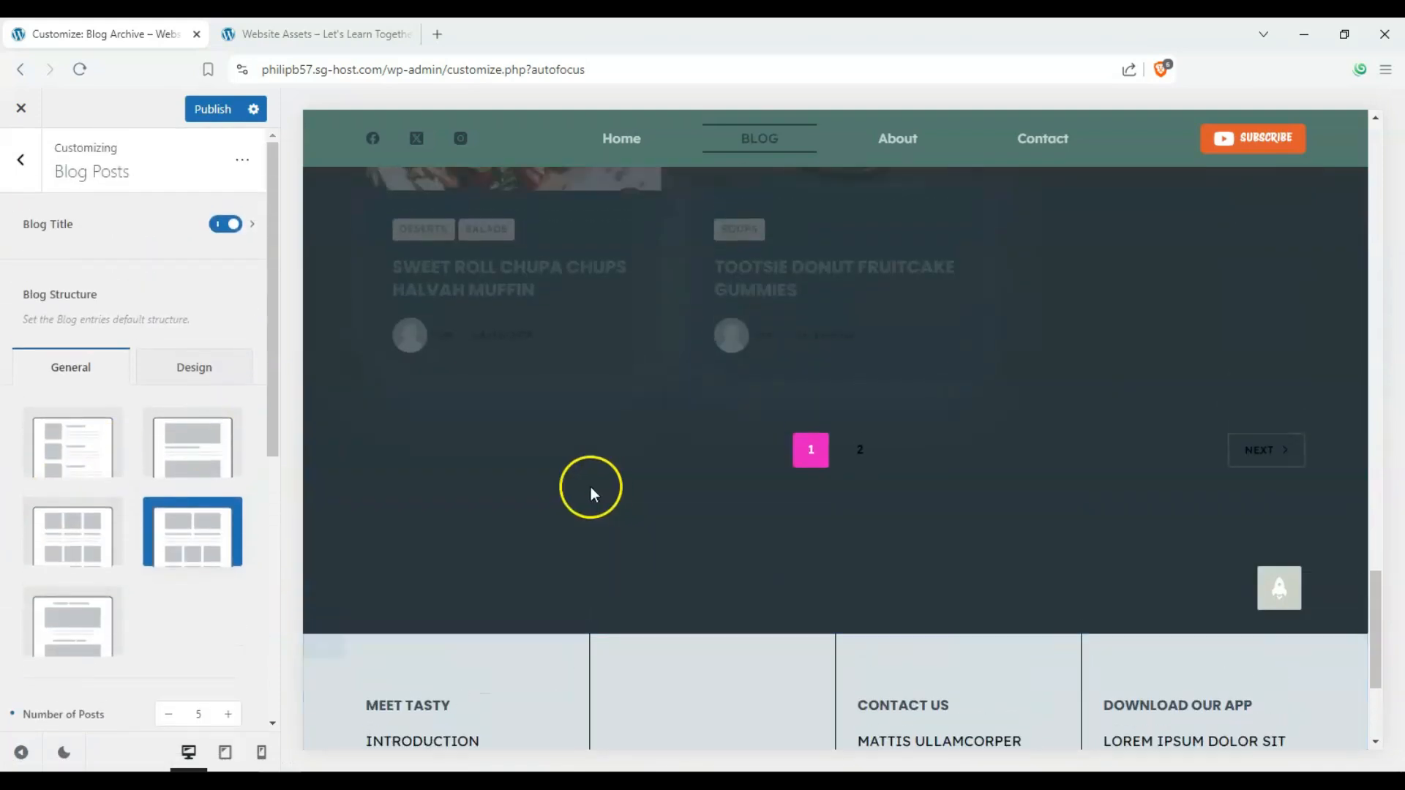
{"action": "scroll", "coordinate": [474, 474], "scroll_direction": "up", "scroll_amount": 6}
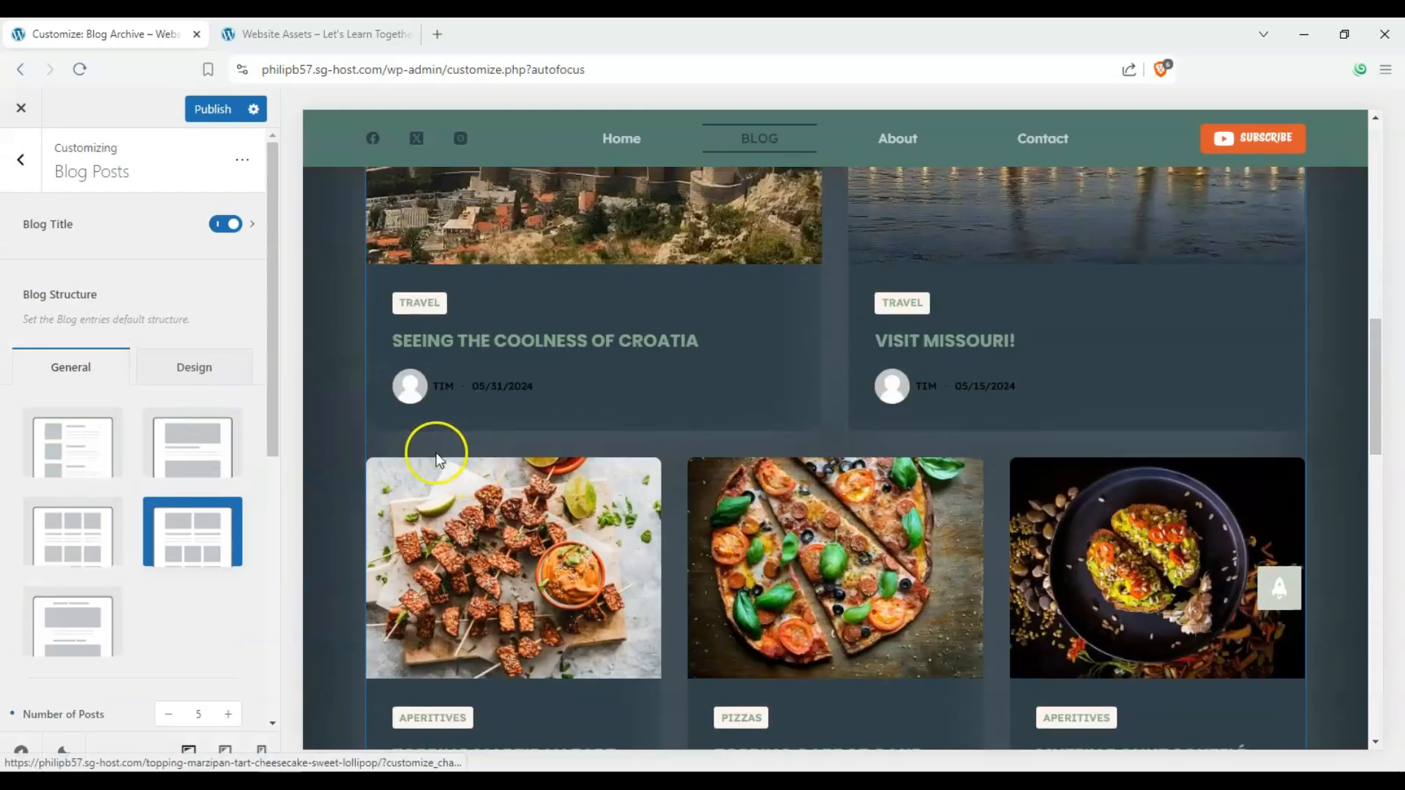
{"action": "scroll", "coordinate": [266, 502], "scroll_direction": "down", "scroll_amount": 2}
{"action": "scroll", "coordinate": [574, 441], "scroll_direction": "up", "scroll_amount": 2}
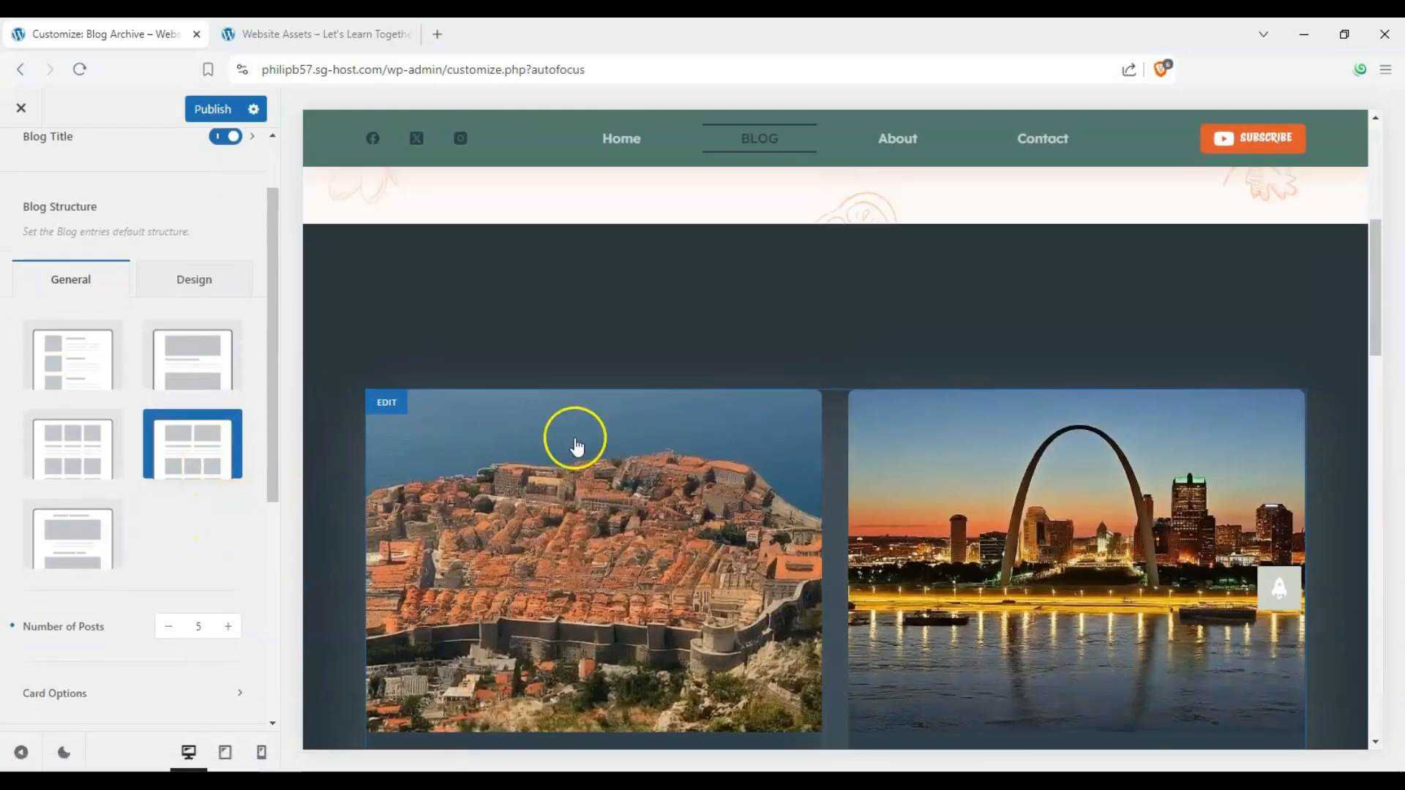
{"action": "scroll", "coordinate": [565, 431], "scroll_direction": "down", "scroll_amount": 15}
{"action": "scroll", "coordinate": [556, 430], "scroll_direction": "up", "scroll_amount": 5}
{"action": "scroll", "coordinate": [554, 432], "scroll_direction": "up", "scroll_amount": 1}
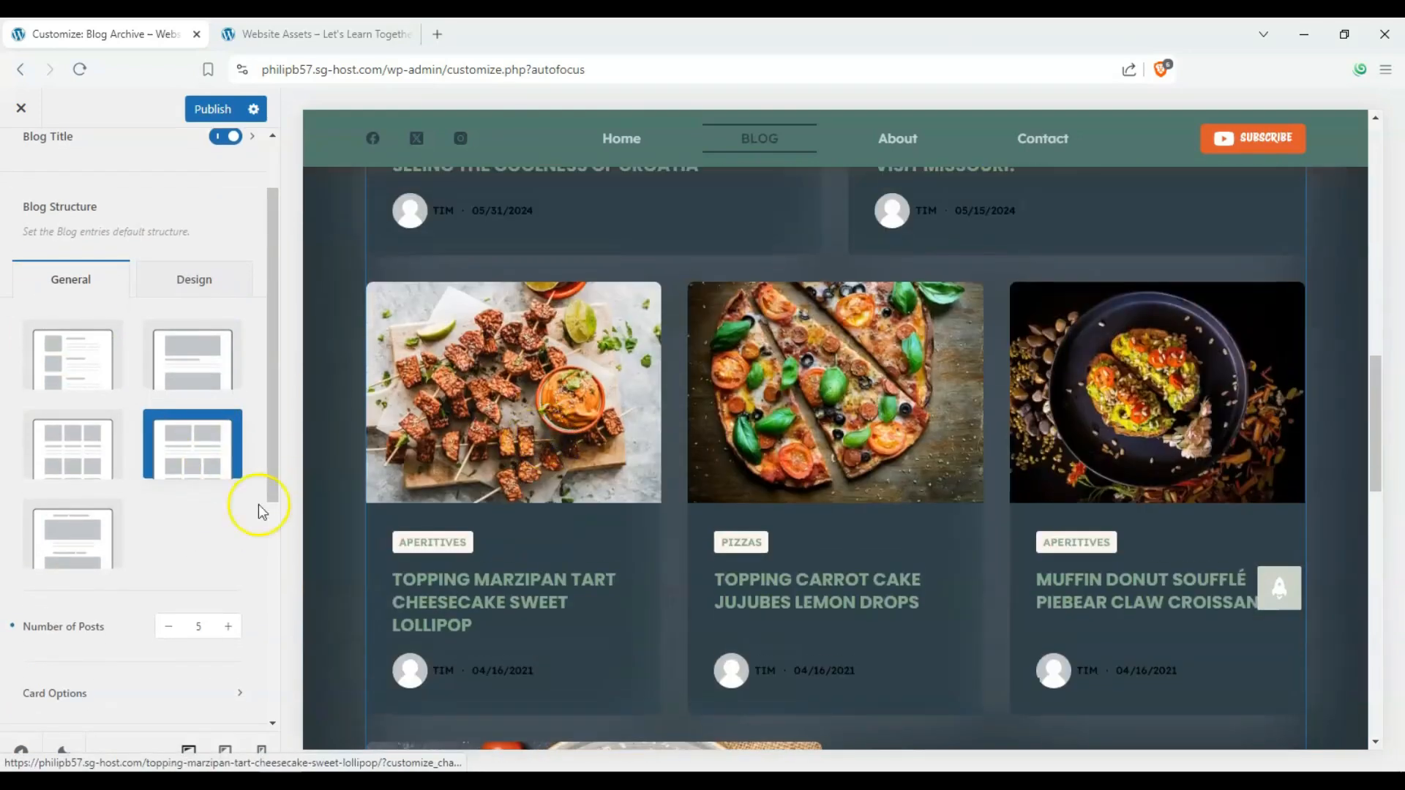
- Try 4 posts per page on the blog archive, settle on 6 and check the card rows
{"action": "left_click", "coordinate": [168, 626]}
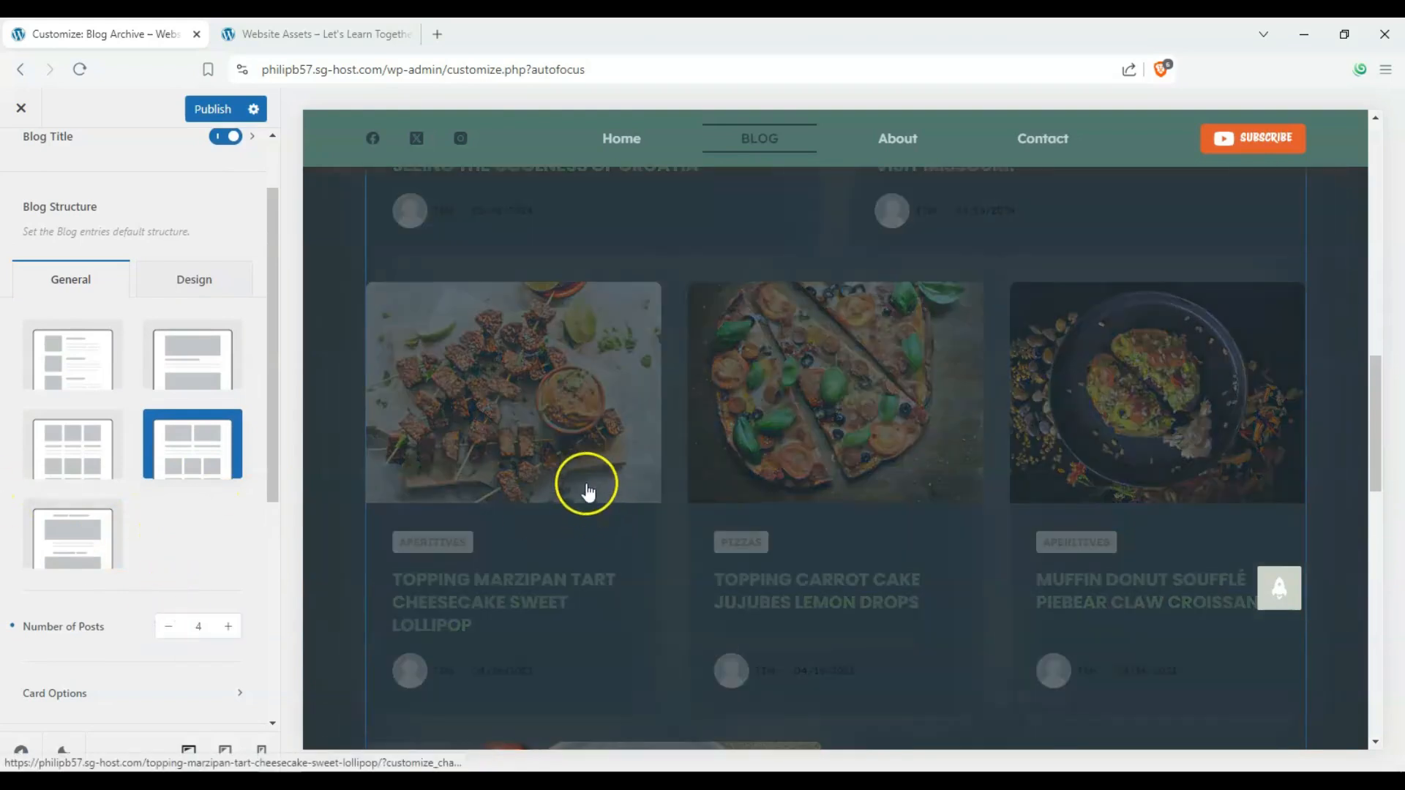
{"action": "scroll", "coordinate": [568, 471], "scroll_direction": "up", "scroll_amount": 4}
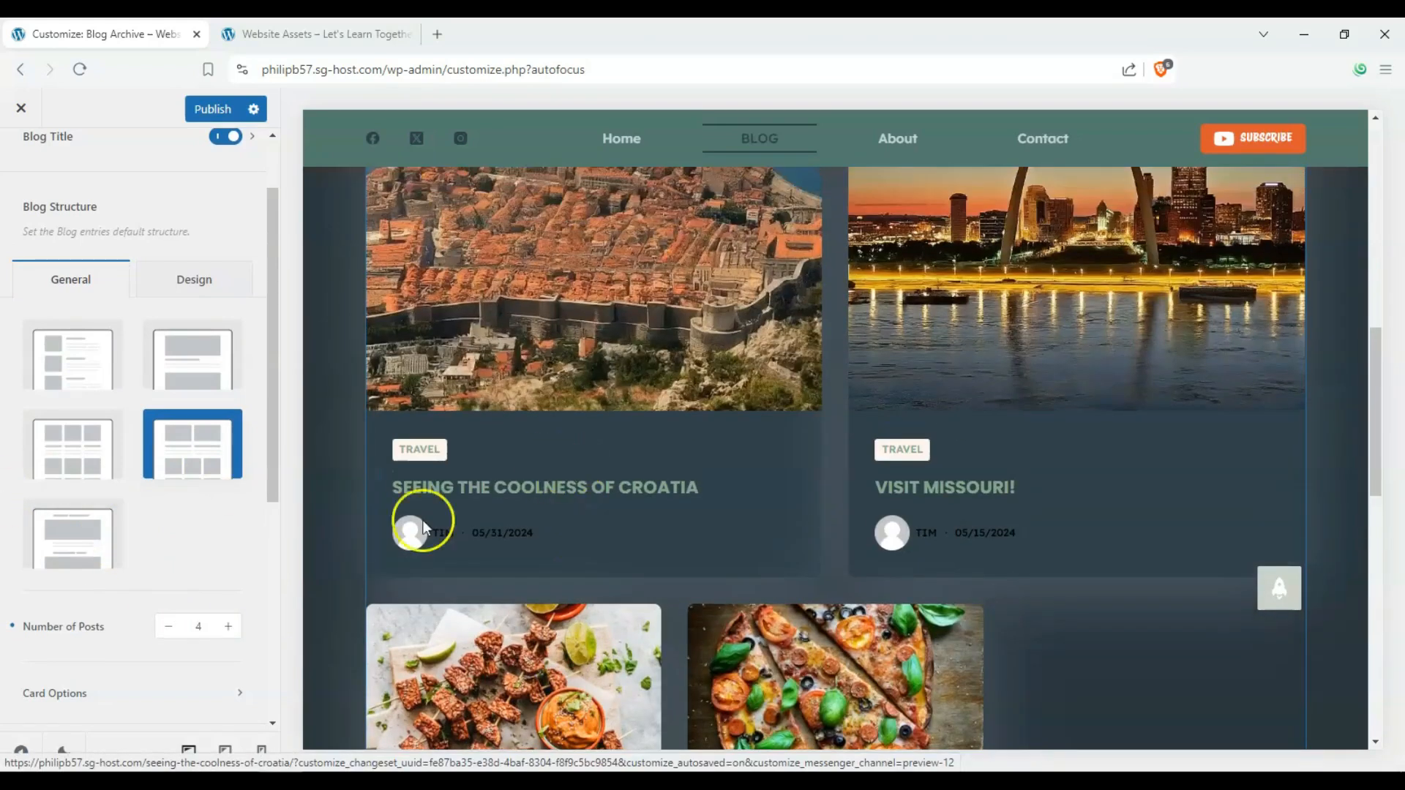
{"action": "left_click", "coordinate": [227, 627]}
{"action": "left_click", "coordinate": [226, 626]}
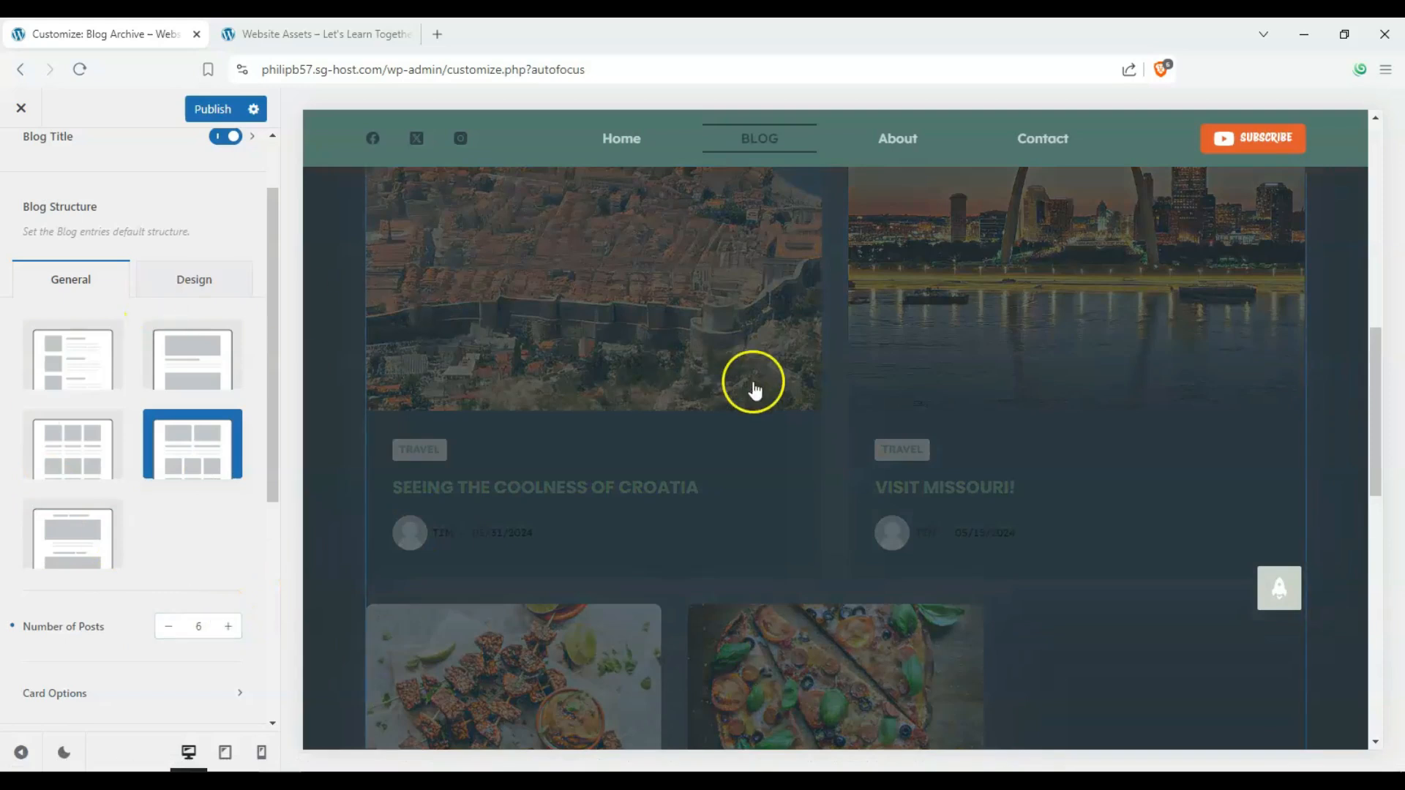
{"action": "scroll", "coordinate": [724, 376], "scroll_direction": "up", "scroll_amount": 4}
{"action": "scroll", "coordinate": [22, 336], "scroll_direction": "down", "scroll_amount": 3}
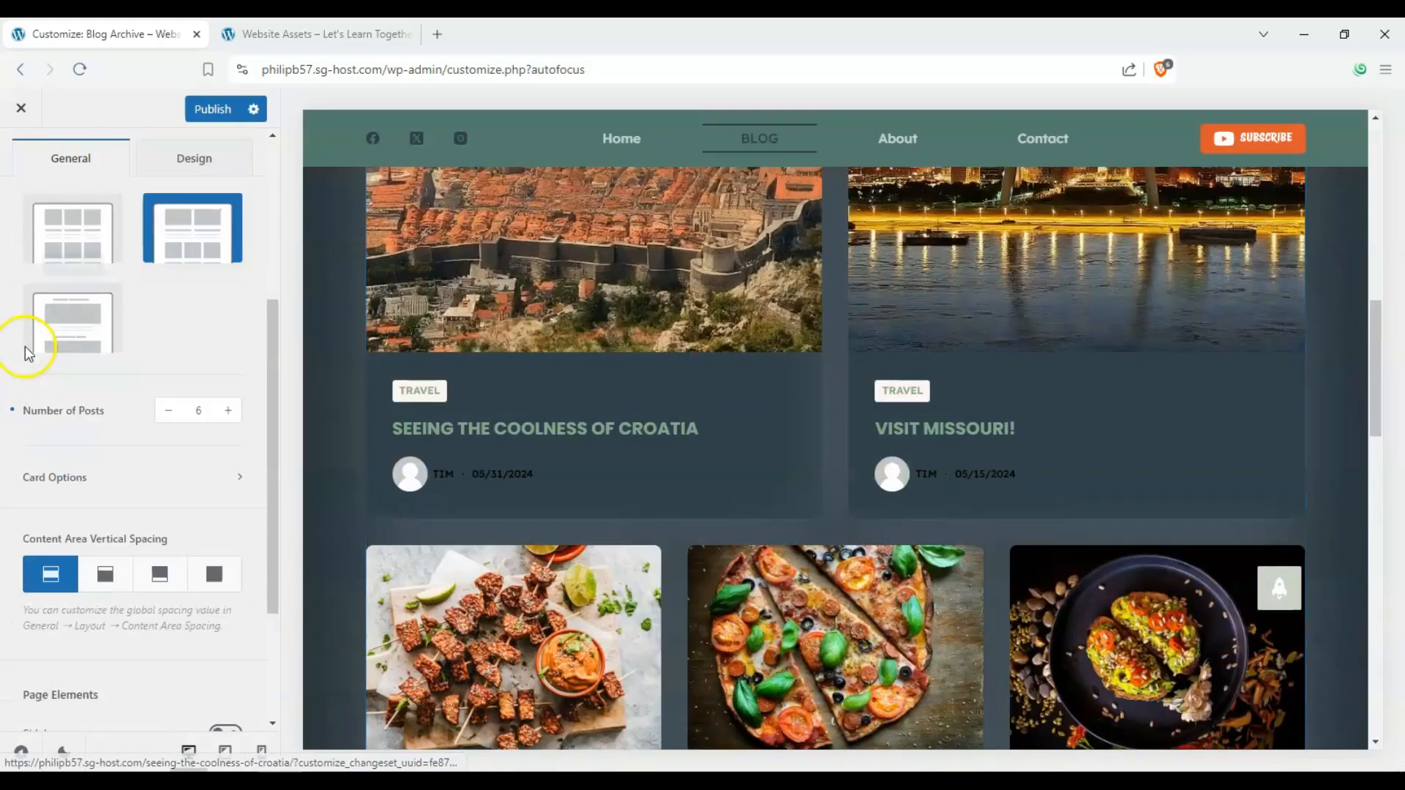
- In the card options, remove the Post Meta element above the title and hide the remaining Post Meta element
{"action": "left_click", "coordinate": [221, 458]}
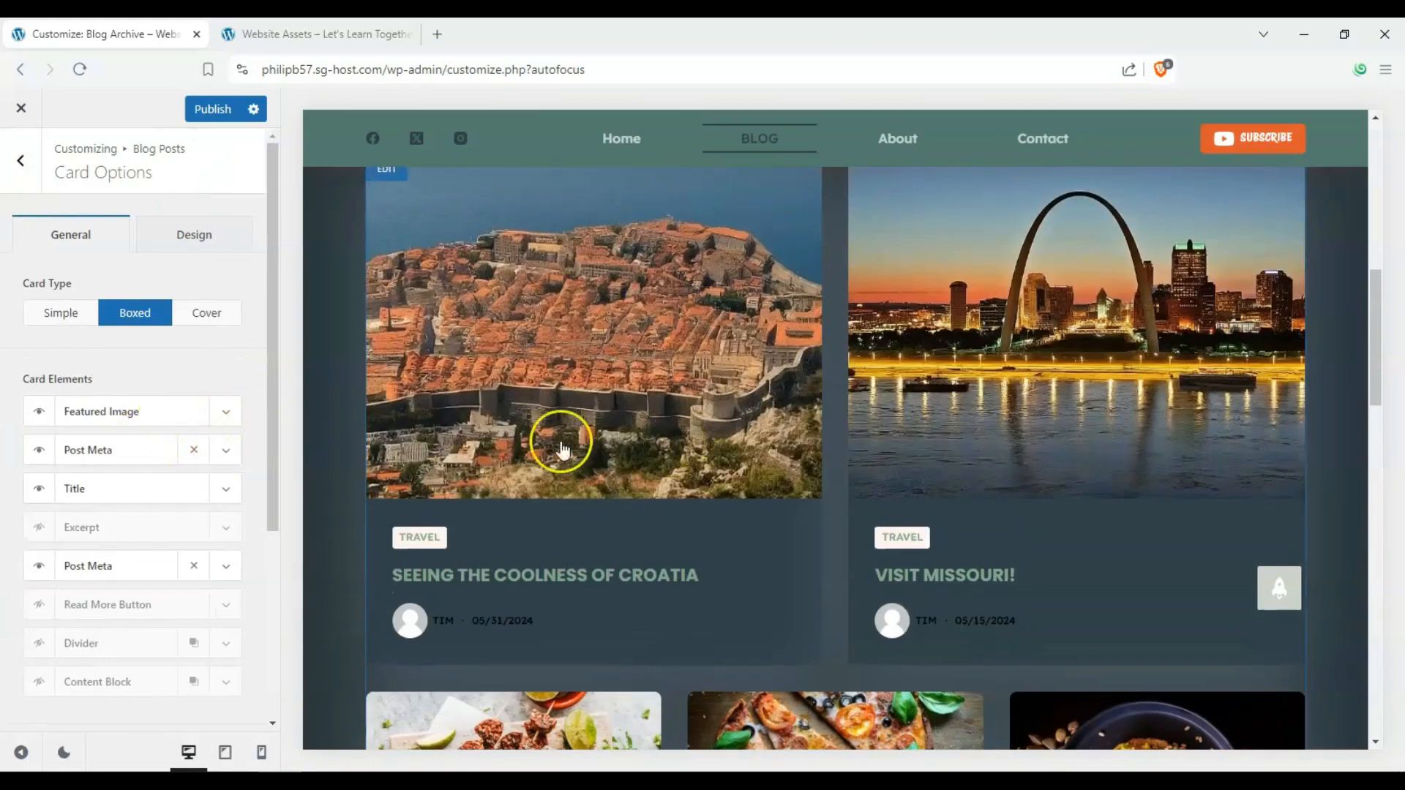
{"action": "left_click", "coordinate": [190, 451]}
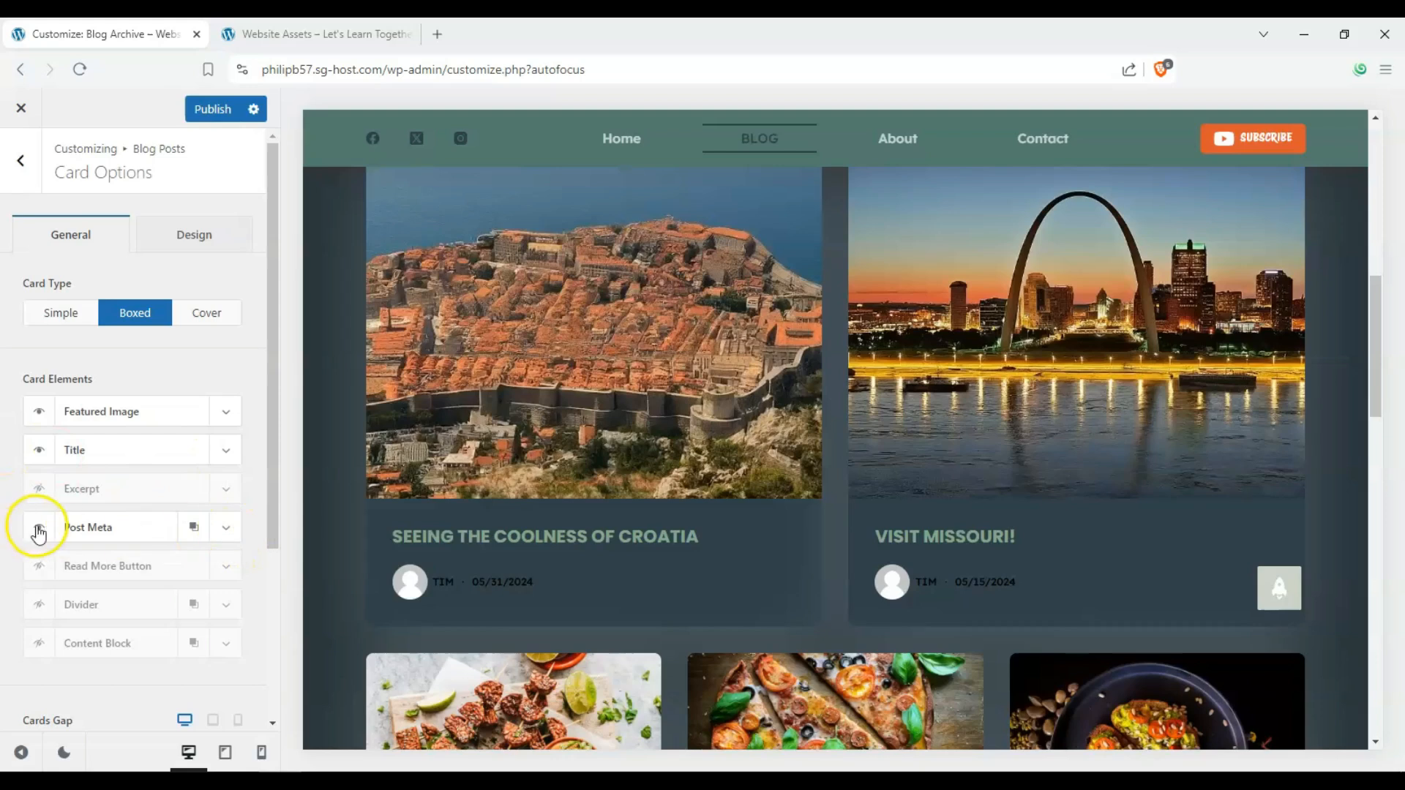
{"action": "left_click", "coordinate": [38, 528]}
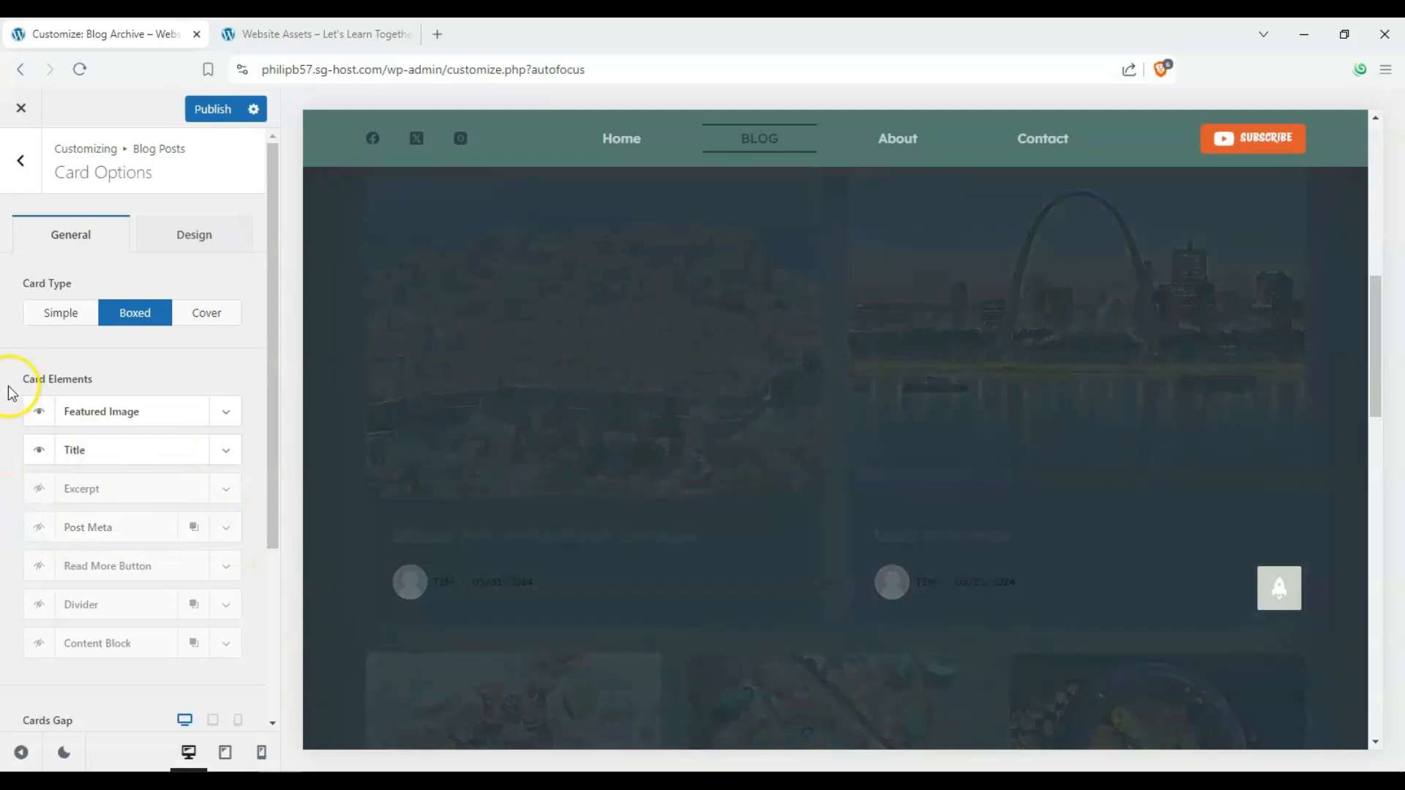
{"action": "scroll", "coordinate": [805, 513], "scroll_direction": "down", "scroll_amount": 4}
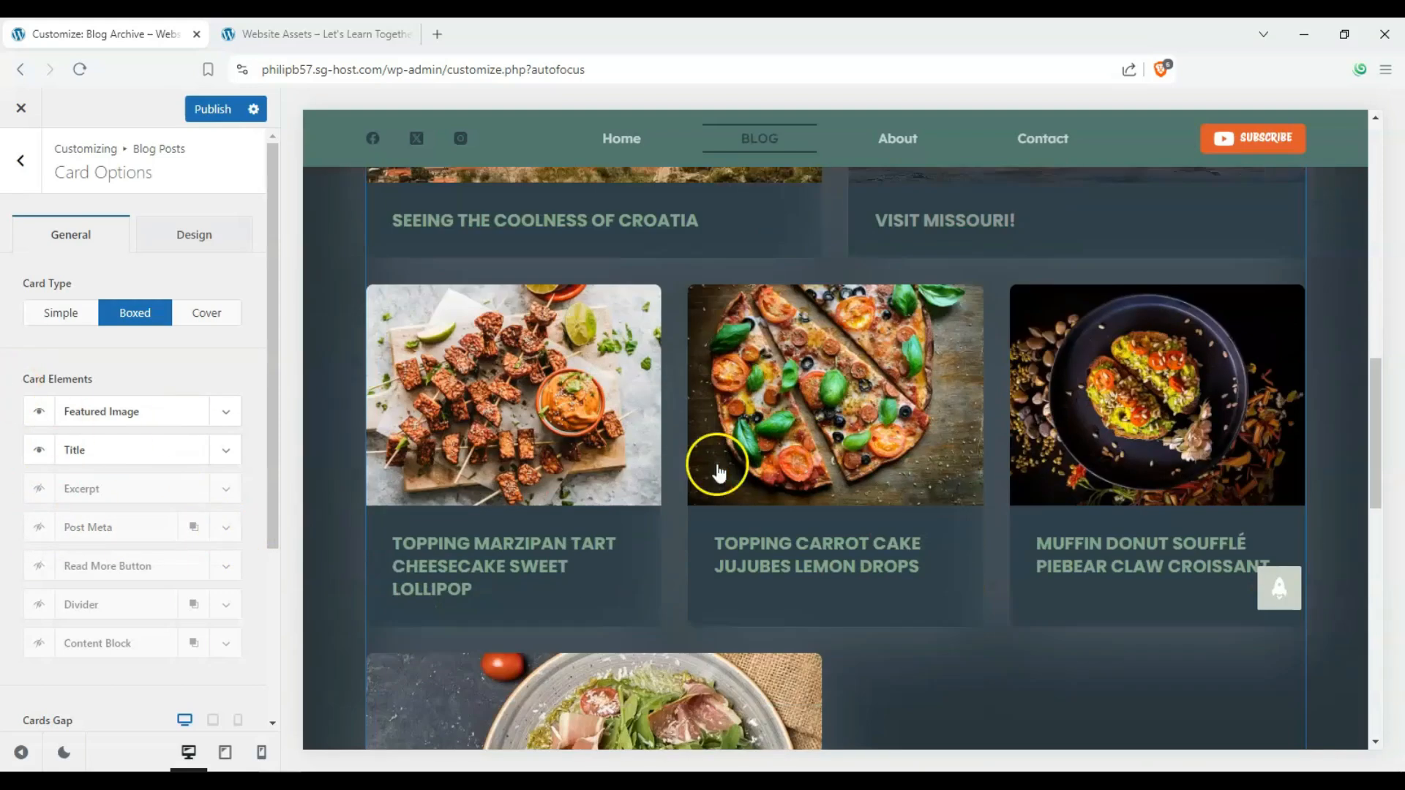
- Look over the design settings of the blog cards and return to the Blog Posts settings
{"action": "left_click", "coordinate": [201, 249]}
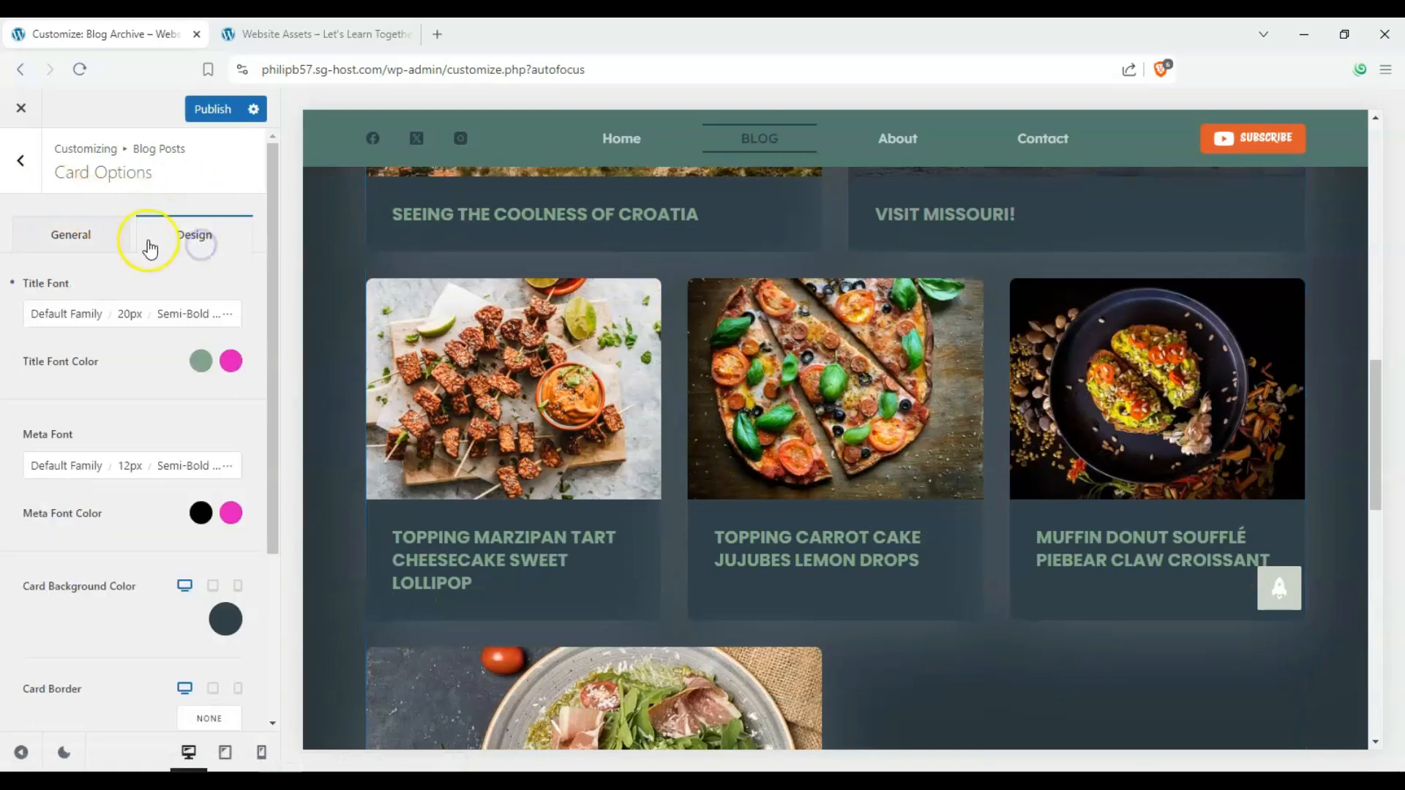
{"action": "scroll", "coordinate": [842, 214], "scroll_direction": "up", "scroll_amount": 2}
{"action": "left_click", "coordinate": [66, 235]}
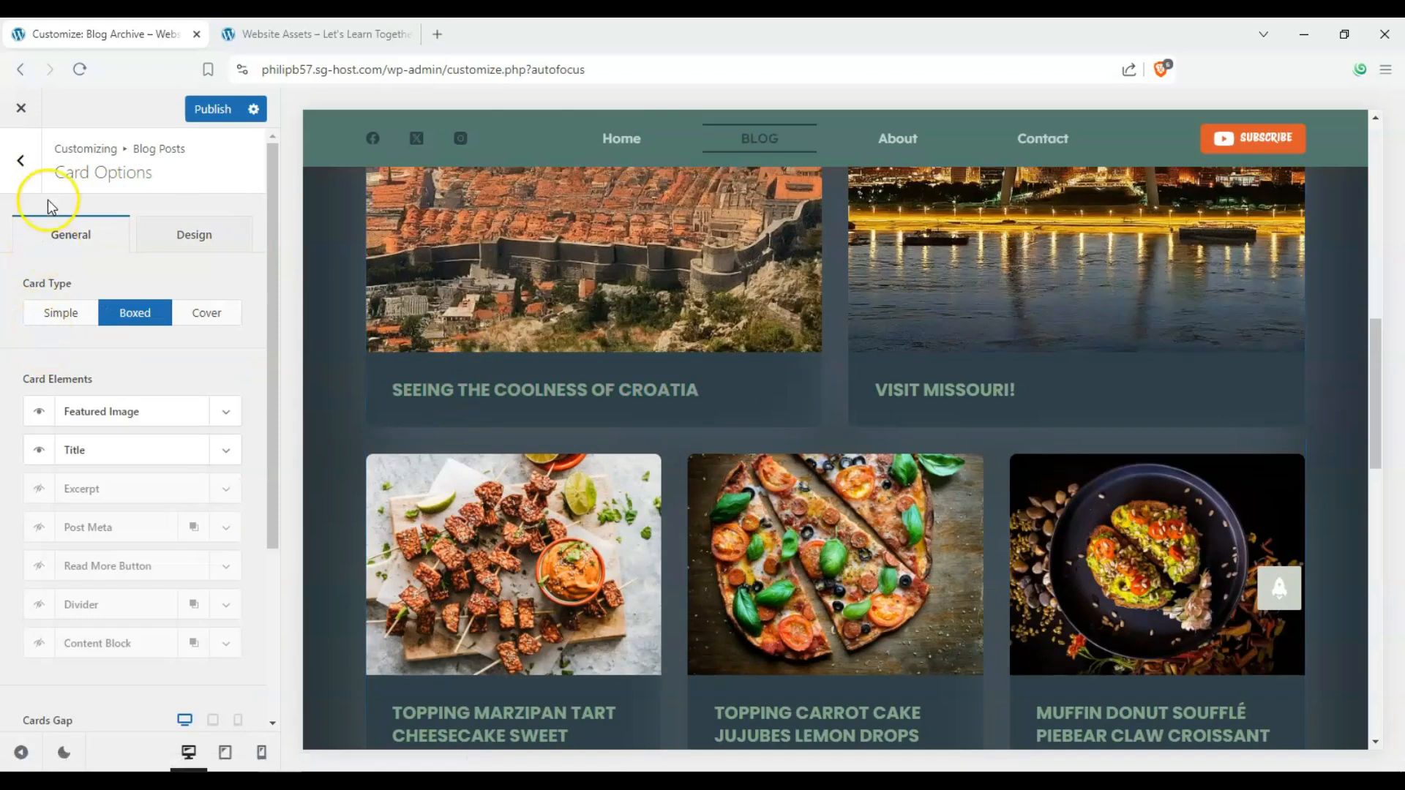
{"action": "left_click", "coordinate": [22, 163]}
- Try the Content Area Vertical Spacing options for the blog archive and choose the third one, with spacing only below the content
{"action": "scroll", "coordinate": [74, 439], "scroll_direction": "down", "scroll_amount": 3}
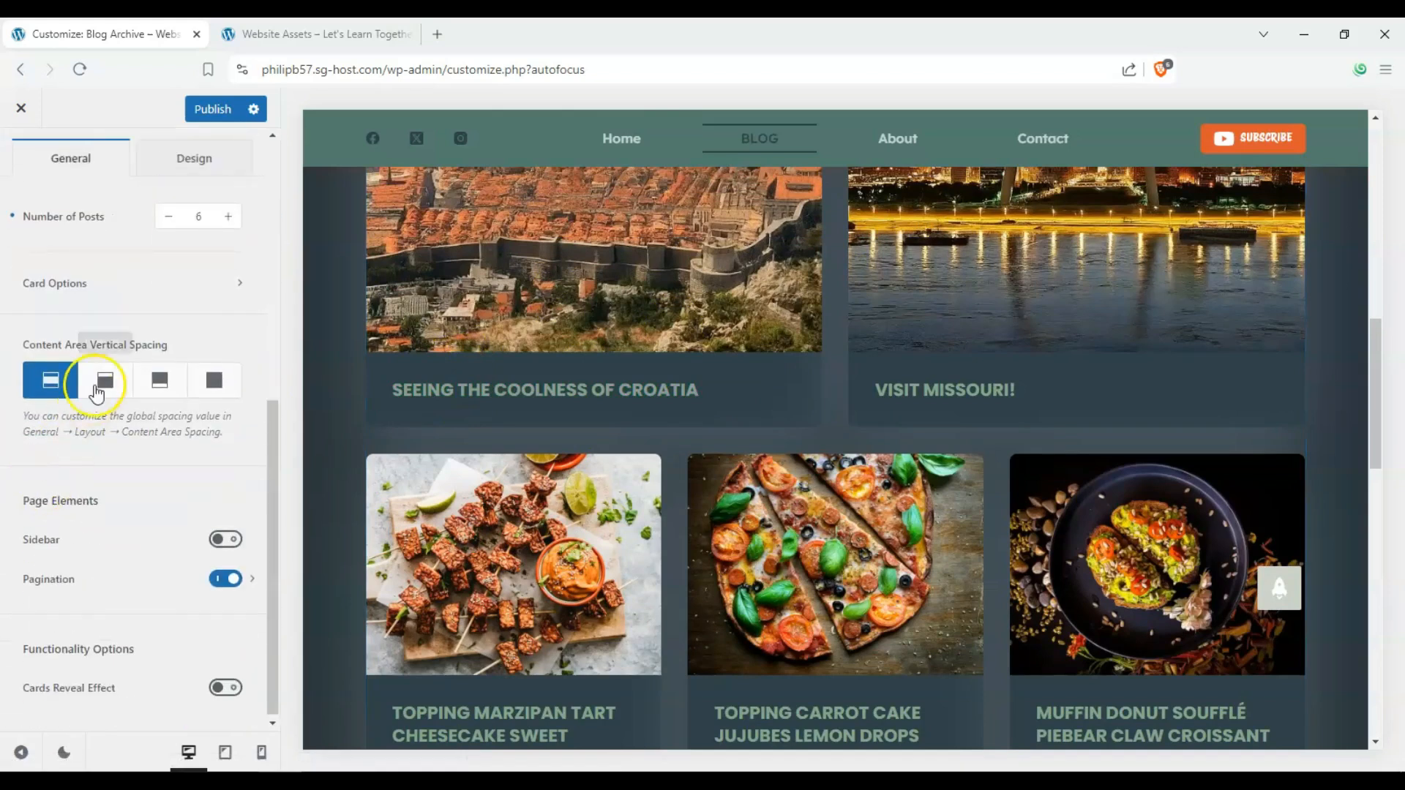
{"action": "scroll", "coordinate": [145, 386], "scroll_direction": "up", "scroll_amount": 2}
{"action": "scroll", "coordinate": [611, 485], "scroll_direction": "up", "scroll_amount": 2}
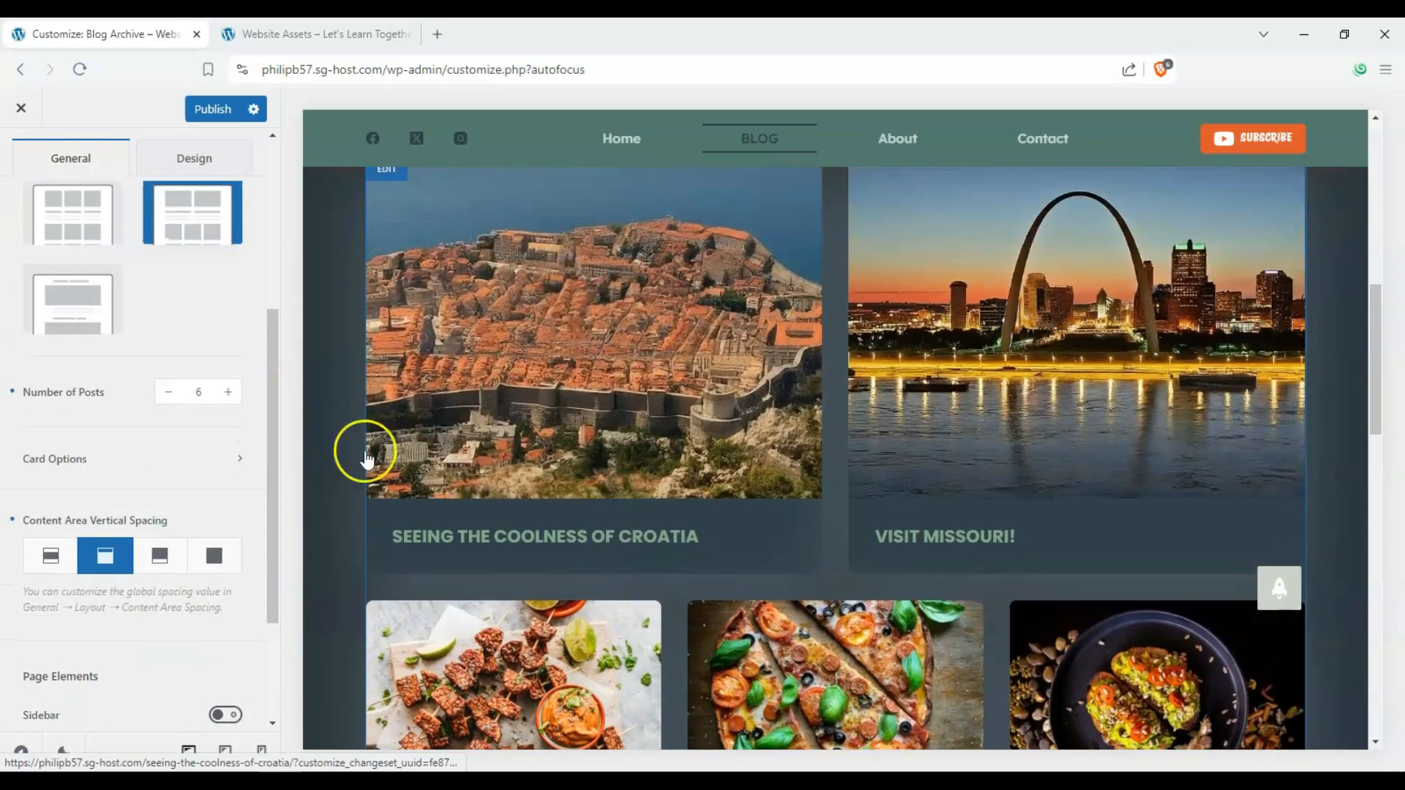
{"action": "left_click", "coordinate": [207, 557]}
{"action": "left_click", "coordinate": [160, 557]}
{"action": "scroll", "coordinate": [140, 530], "scroll_direction": "down", "scroll_amount": 3}
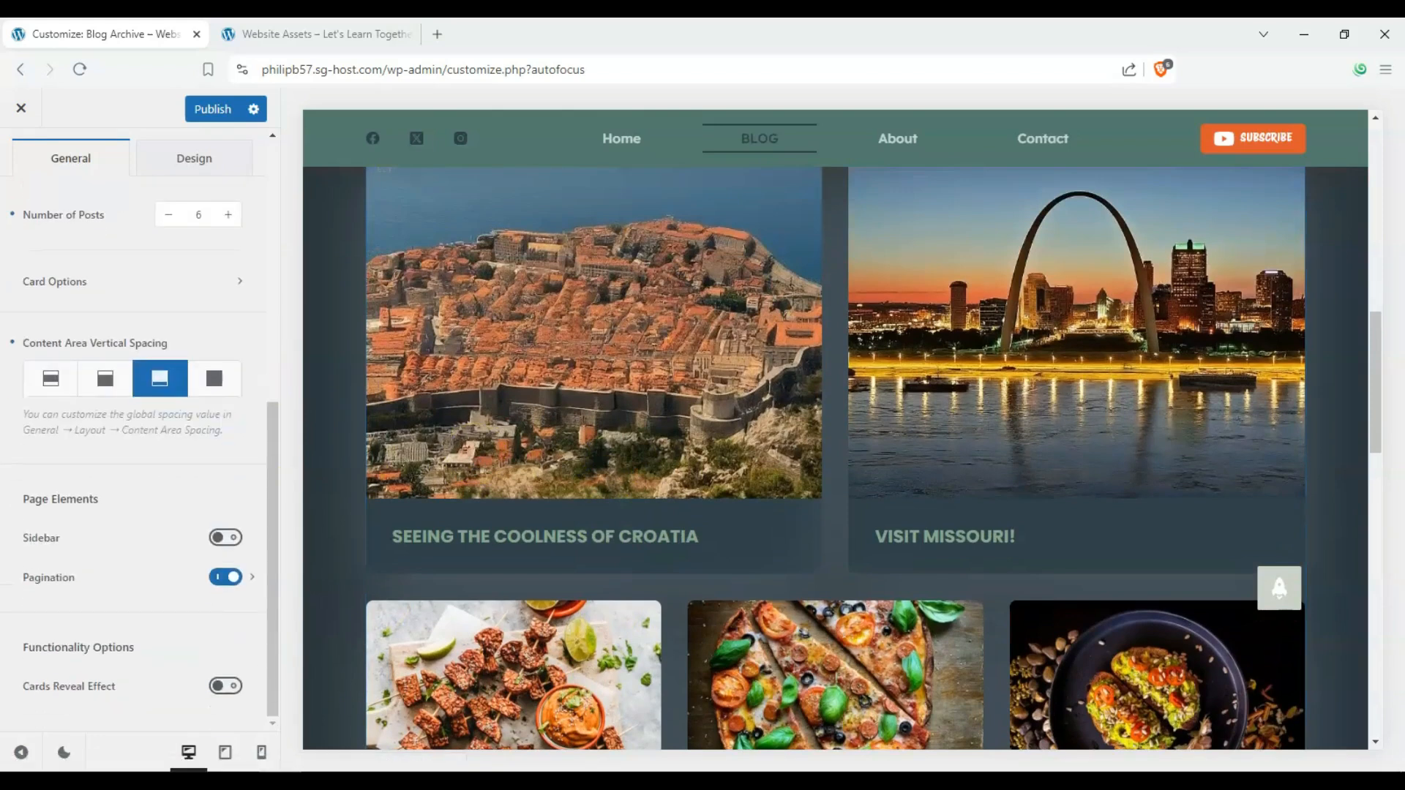
- Try showing the sidebar beside the blog archive posts, look through the page and turn the sidebar off again
{"action": "left_click", "coordinate": [224, 539]}
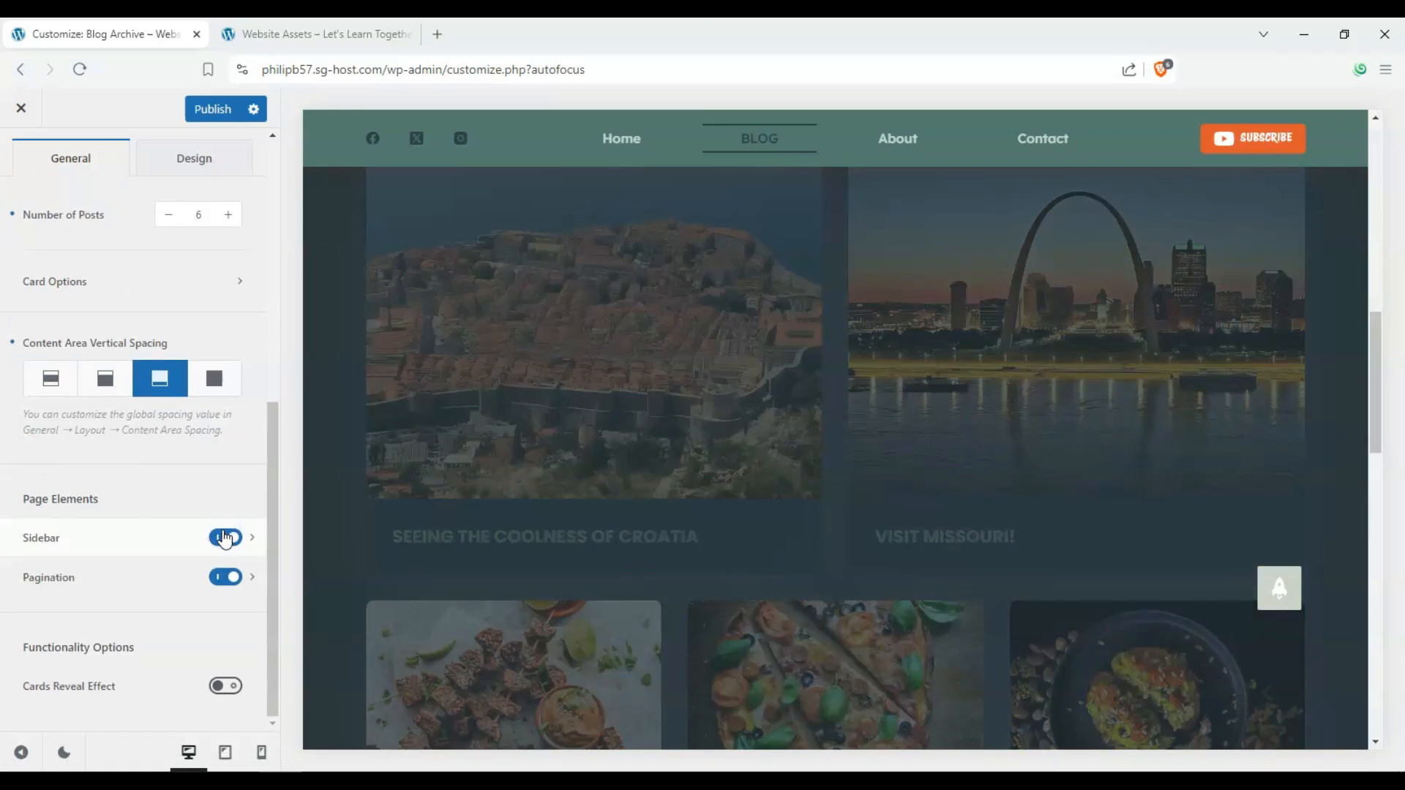
{"action": "scroll", "coordinate": [1219, 310], "scroll_direction": "up", "scroll_amount": 10}
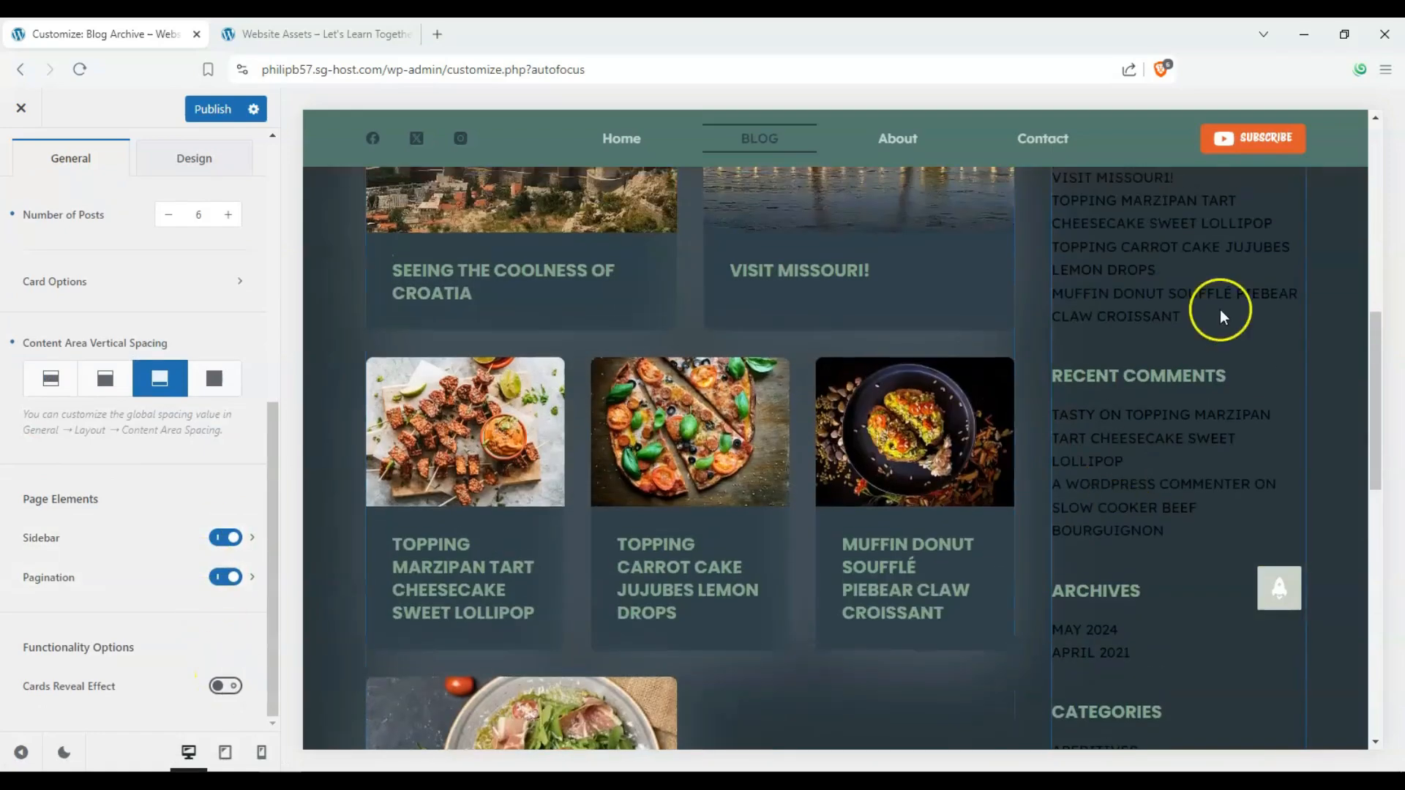
{"action": "scroll", "coordinate": [1098, 404], "scroll_direction": "down", "scroll_amount": 5}
{"action": "scroll", "coordinate": [1079, 401], "scroll_direction": "down", "scroll_amount": 5}
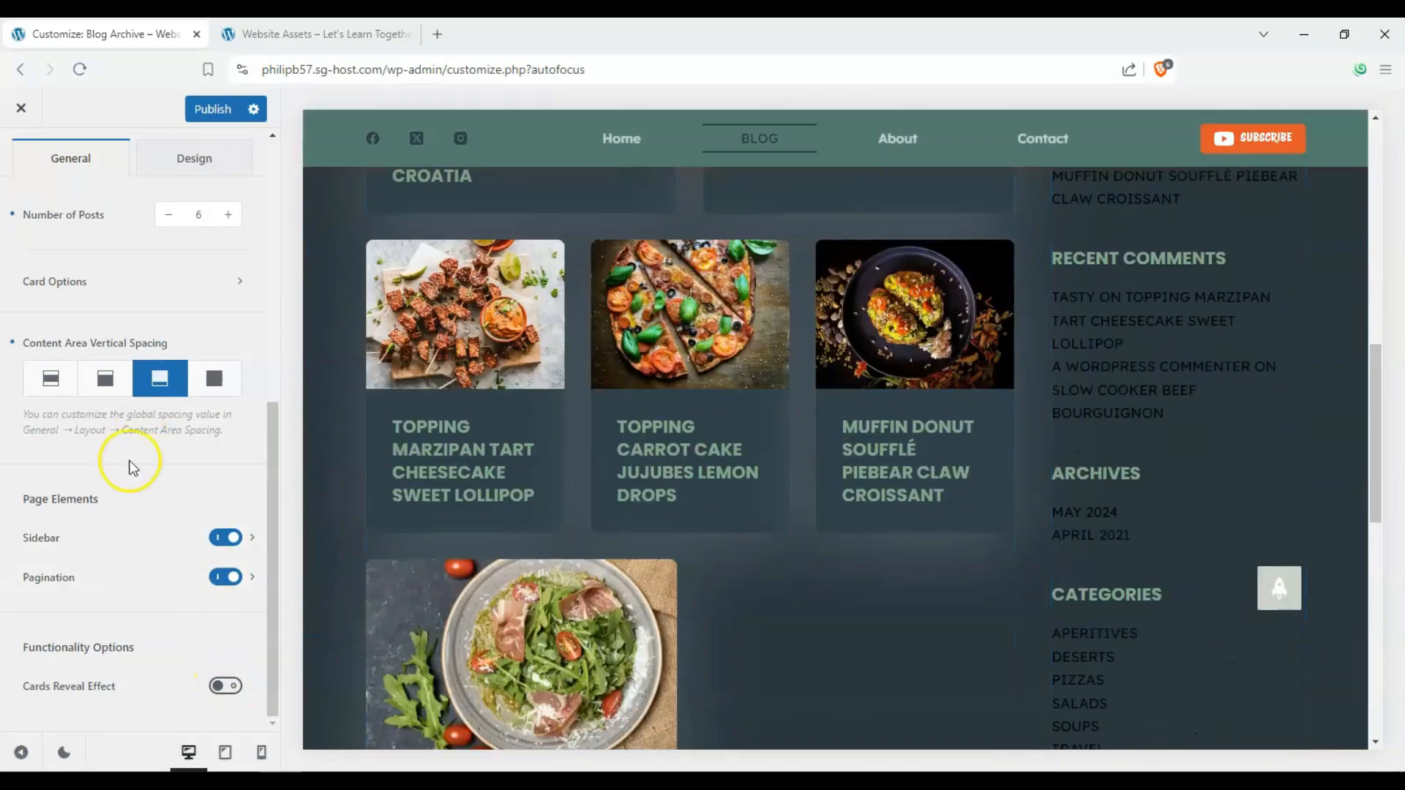
{"action": "left_click", "coordinate": [225, 539]}
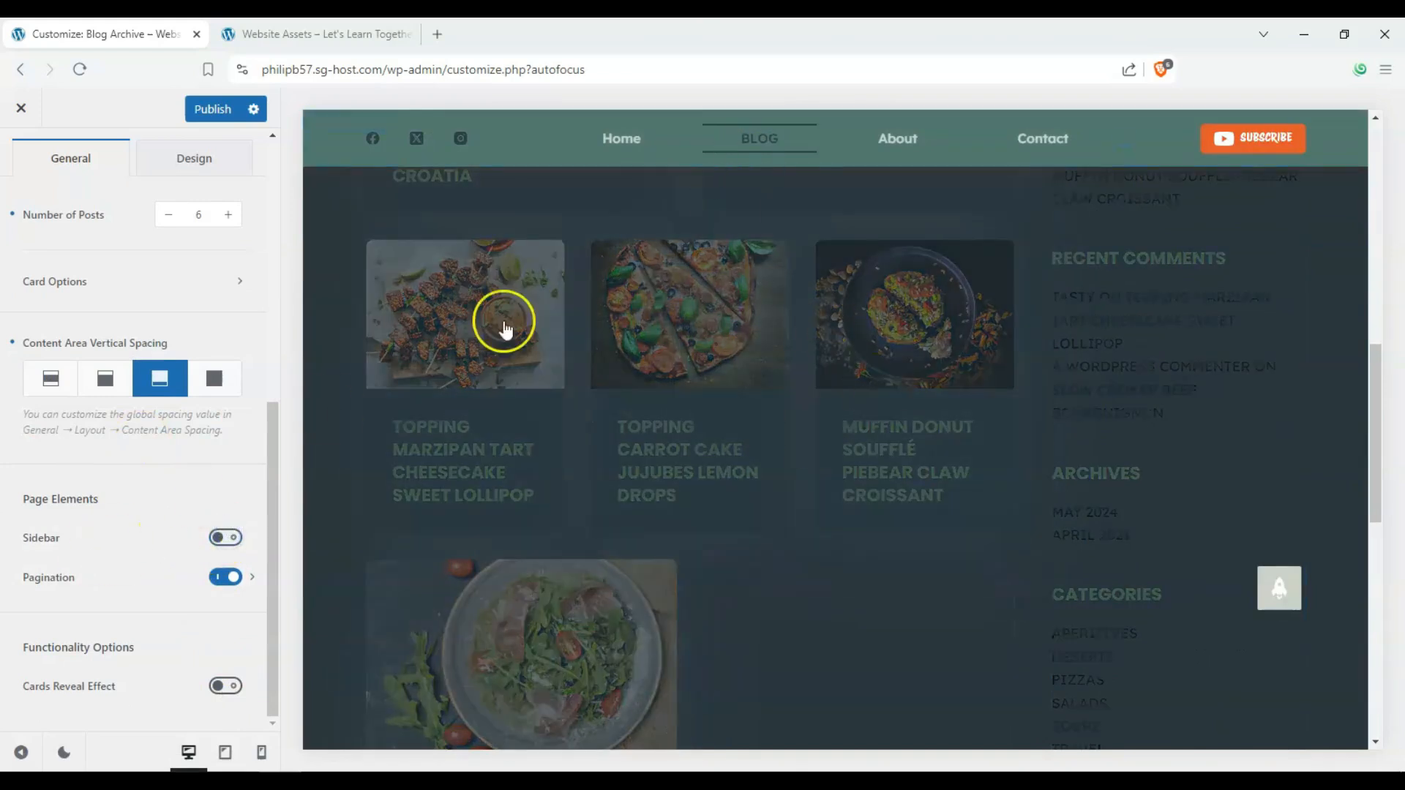
{"action": "scroll", "coordinate": [424, 399], "scroll_direction": "up", "scroll_amount": 5}
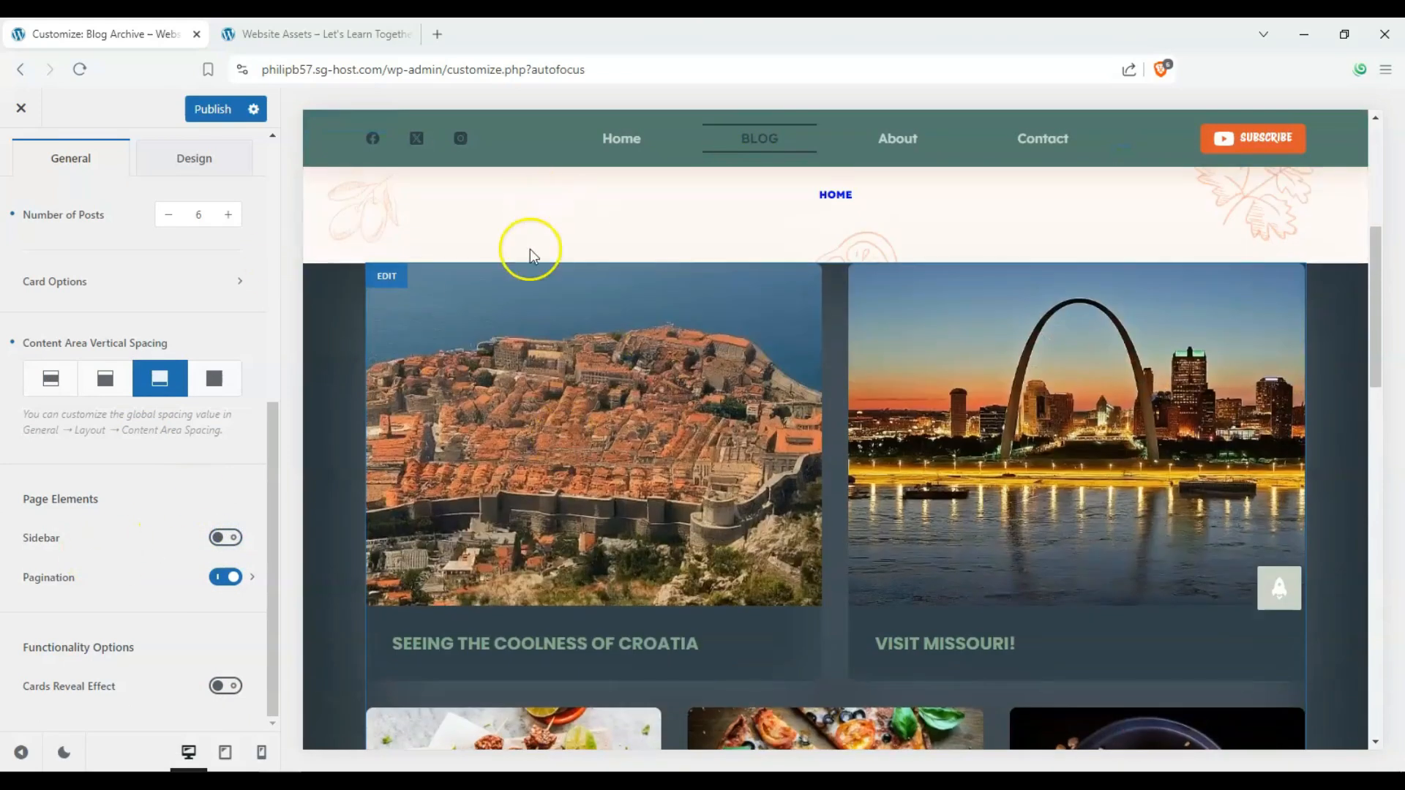
{"action": "scroll", "coordinate": [401, 366], "scroll_direction": "down", "scroll_amount": 1}
{"action": "scroll", "coordinate": [400, 366], "scroll_direction": "down", "scroll_amount": 3}
- Stay in the Customizer, open the Seeing the Coolness of Croatia post in the preview and go to the Single Post settings
{"action": "left_click", "coordinate": [21, 108]}
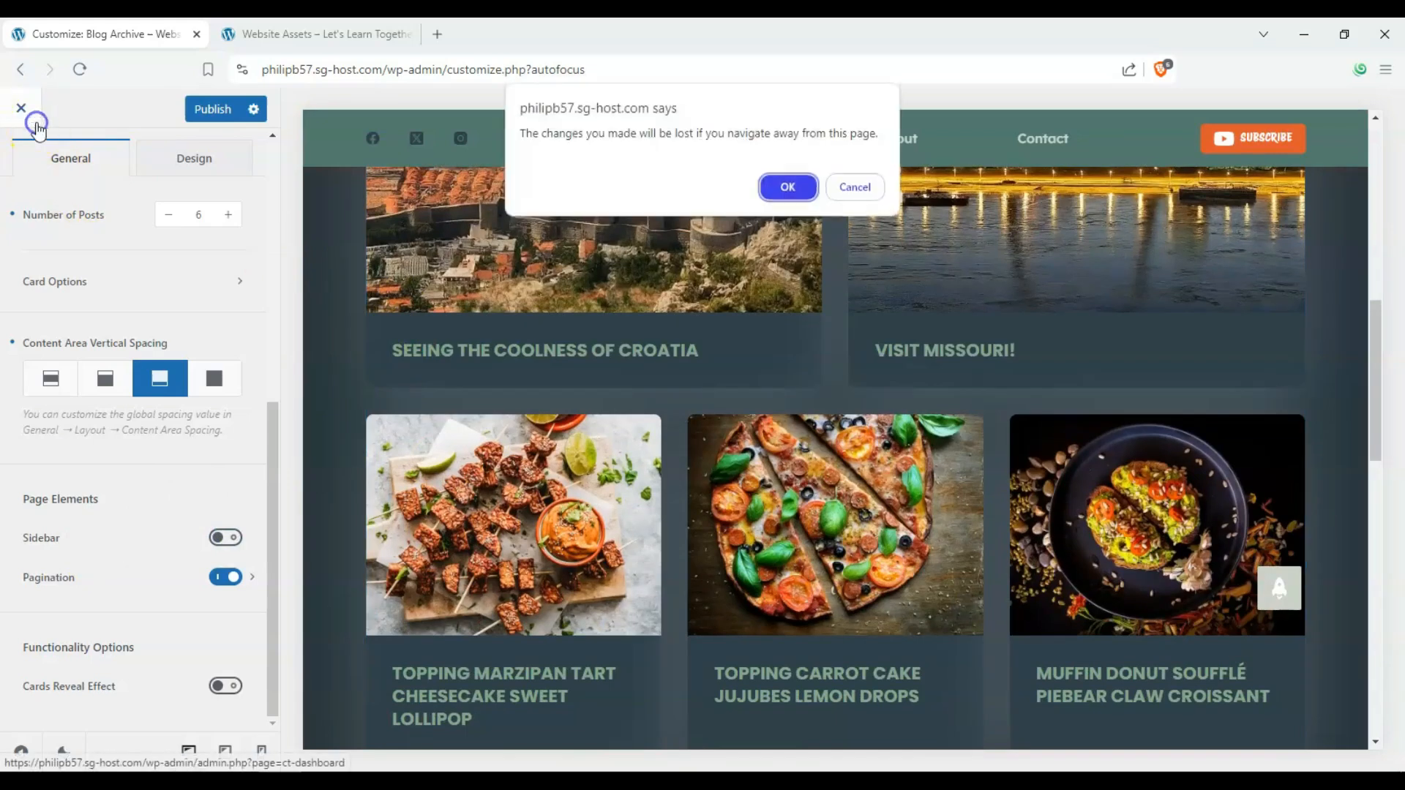
{"action": "left_click", "coordinate": [871, 187]}
{"action": "scroll", "coordinate": [25, 229], "scroll_direction": "up", "scroll_amount": 5}
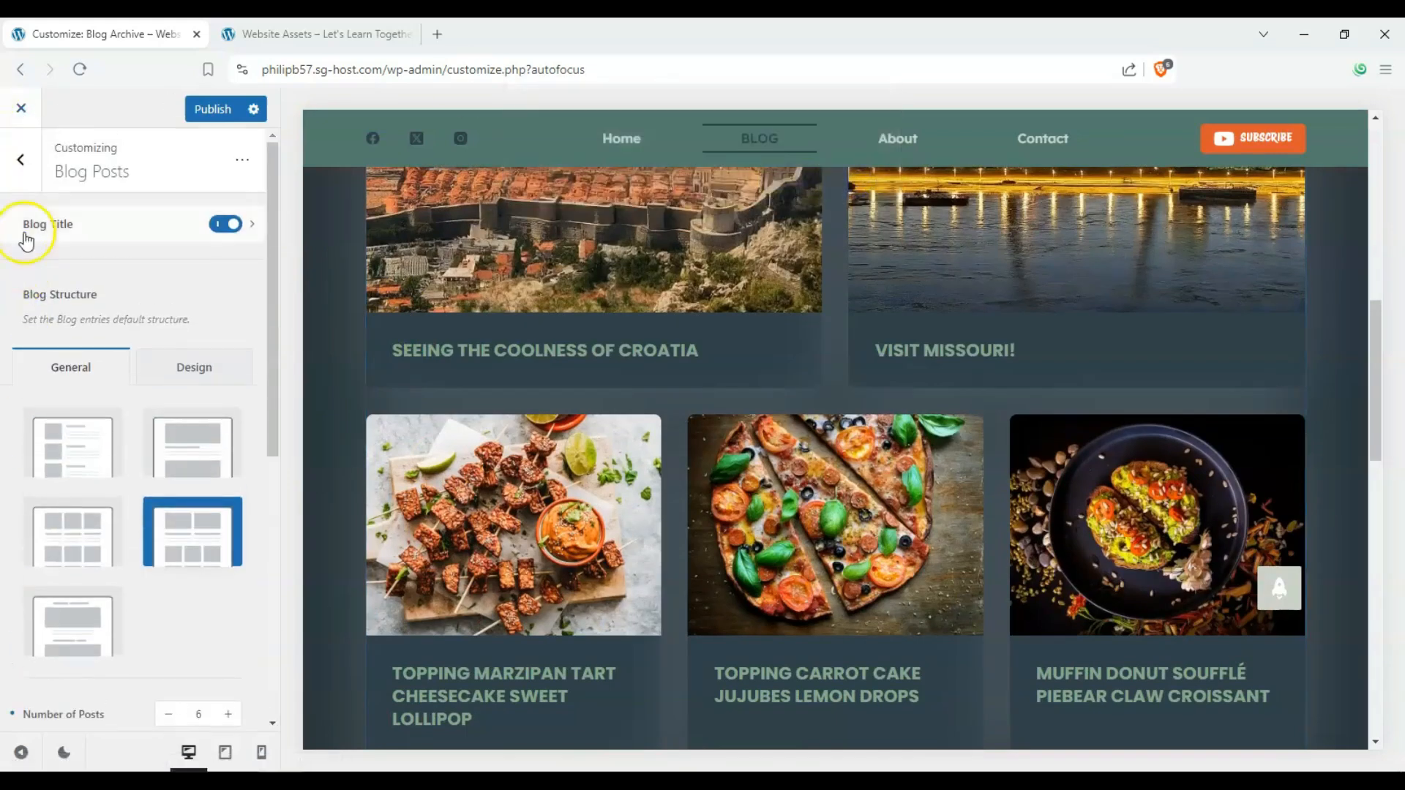
{"action": "left_click", "coordinate": [21, 178]}
{"action": "scroll", "coordinate": [970, 328], "scroll_direction": "up", "scroll_amount": 3}
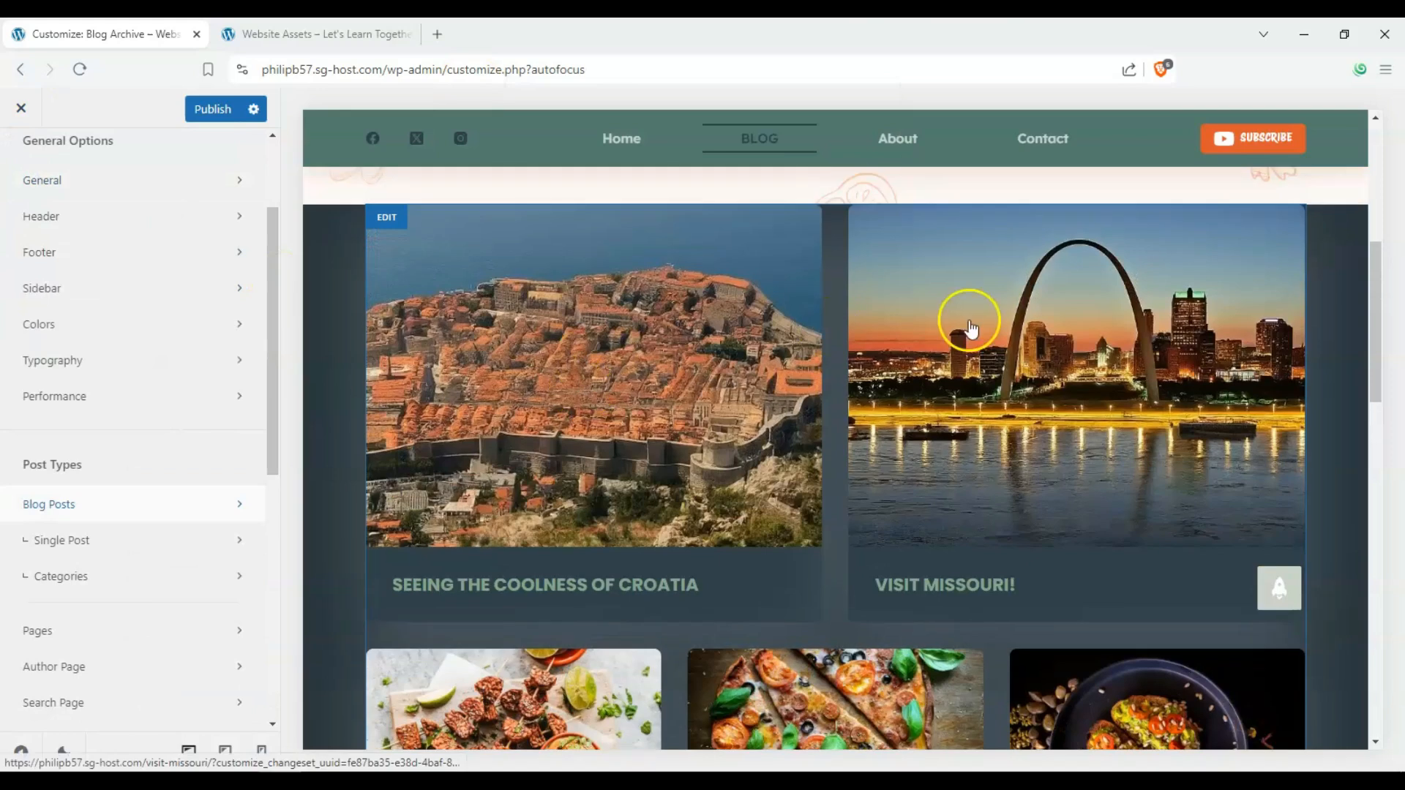
{"action": "left_click", "coordinate": [545, 460]}
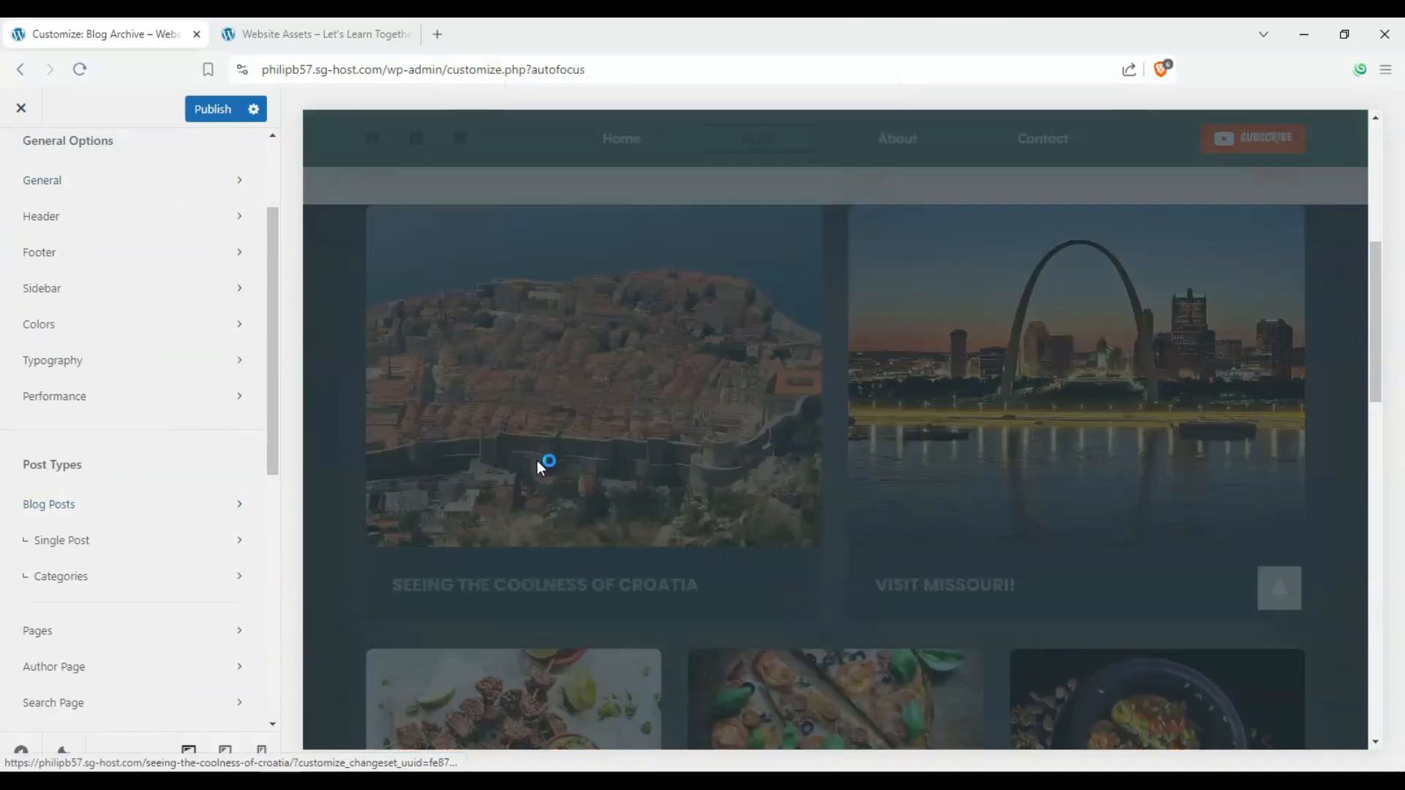
{"action": "left_click", "coordinate": [139, 555]}
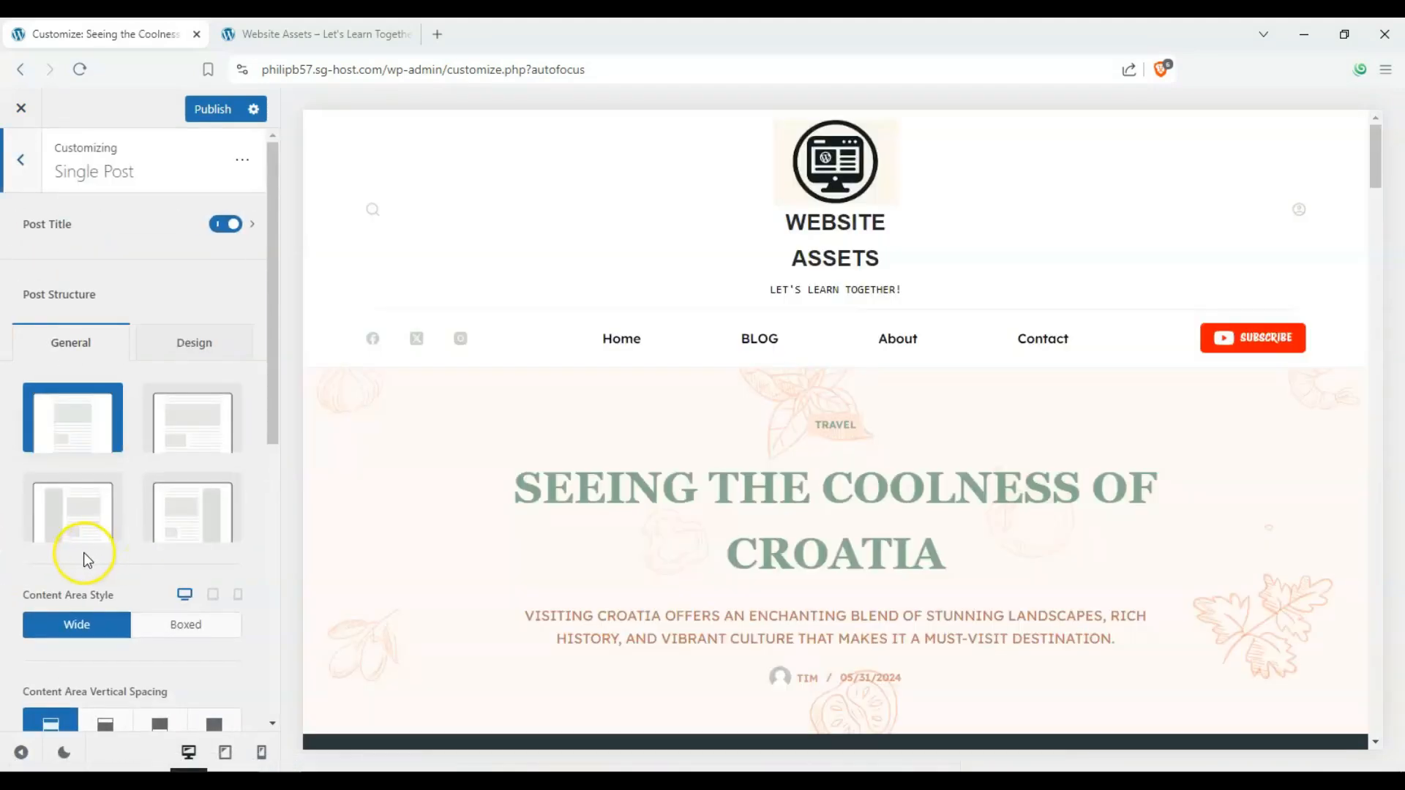
- Examine the Croatia post's title area, excerpt, text and images in the preview
{"action": "scroll", "coordinate": [564, 480], "scroll_direction": "down", "scroll_amount": 5}
{"action": "scroll", "coordinate": [417, 433], "scroll_direction": "up", "scroll_amount": 3}
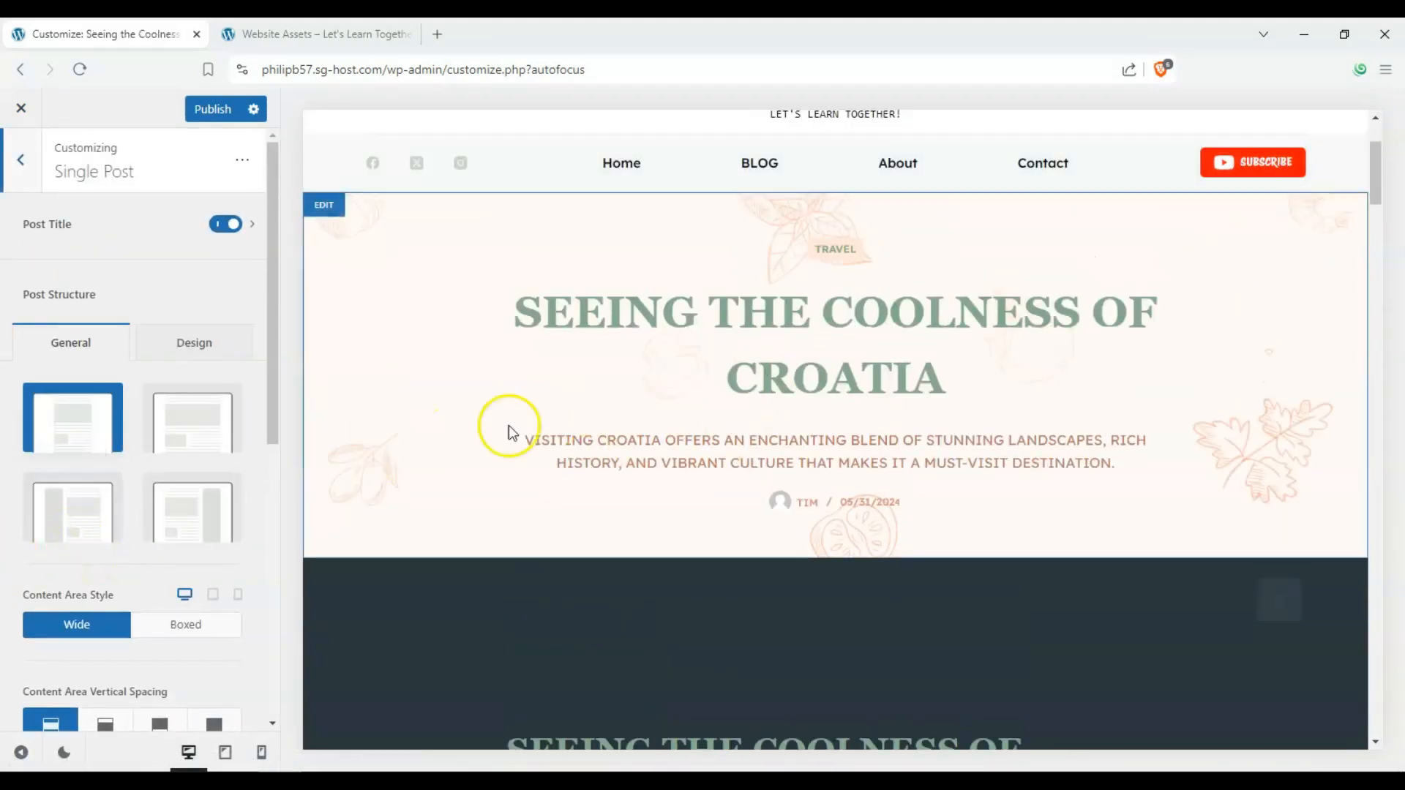
{"action": "left_click_drag", "start_coordinate": [593, 443], "coordinate": [1066, 458]}
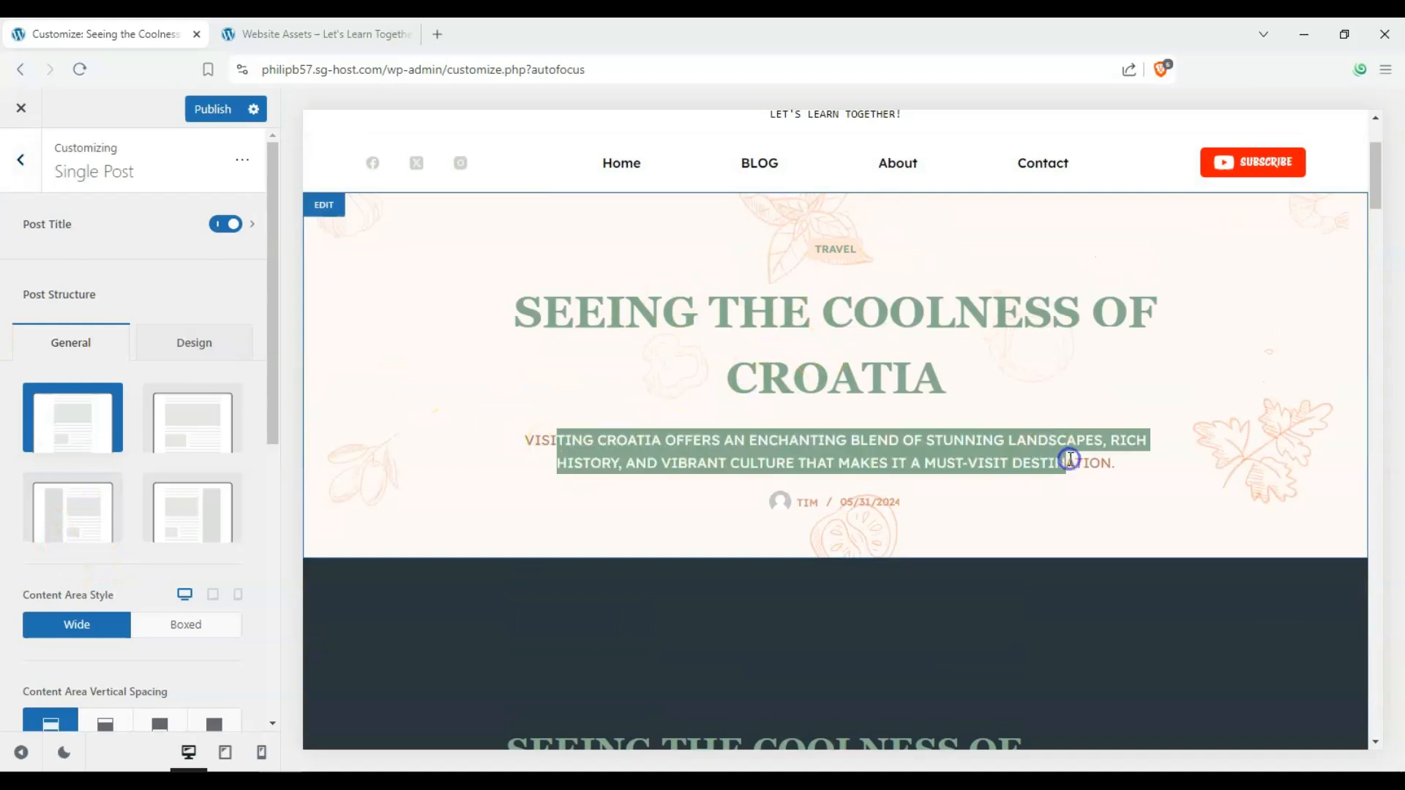
{"action": "left_click_drag", "start_coordinate": [1126, 407], "coordinate": [556, 310]}
{"action": "scroll", "coordinate": [569, 336], "scroll_direction": "down", "scroll_amount": 5}
{"action": "scroll", "coordinate": [551, 378], "scroll_direction": "up", "scroll_amount": 1}
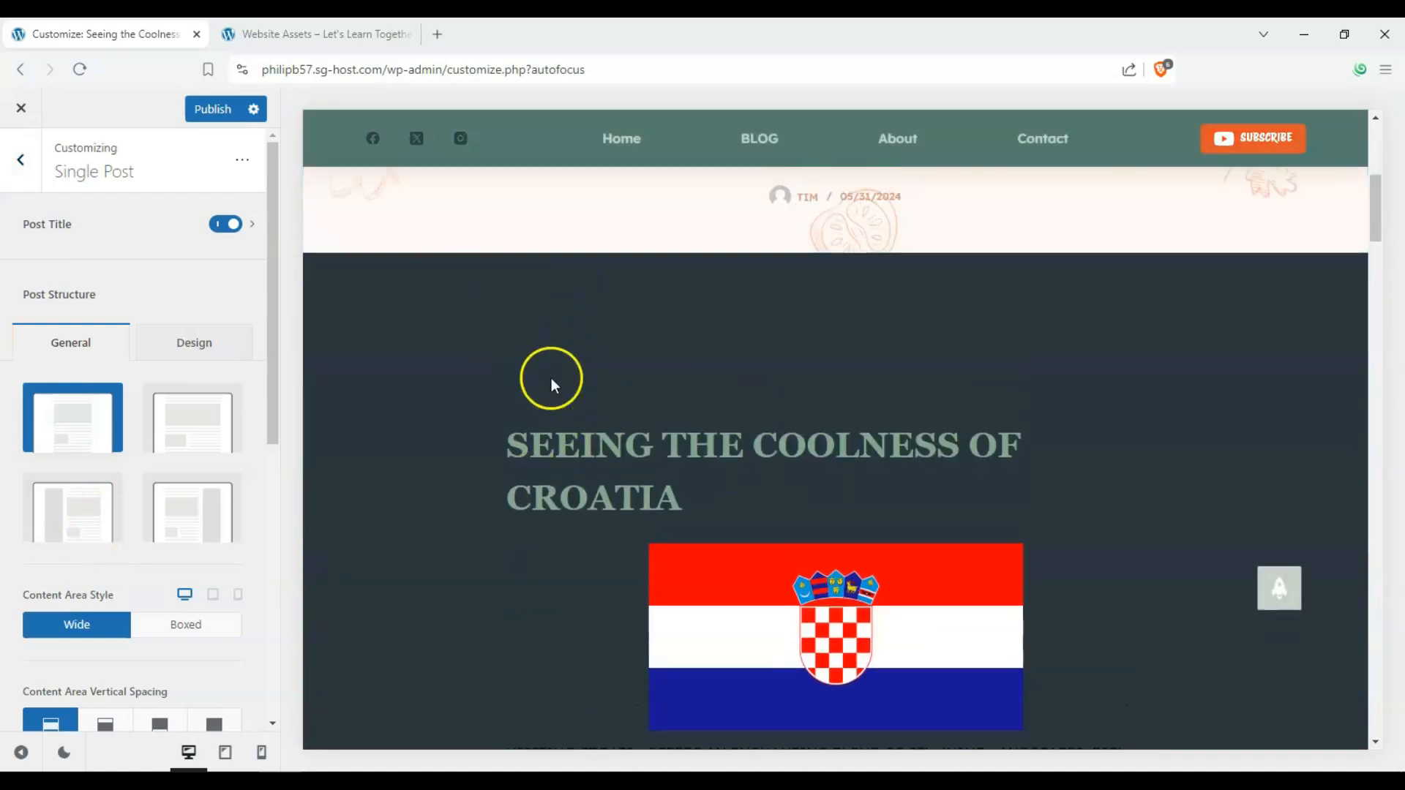
{"action": "scroll", "coordinate": [551, 378], "scroll_direction": "down", "scroll_amount": 10}
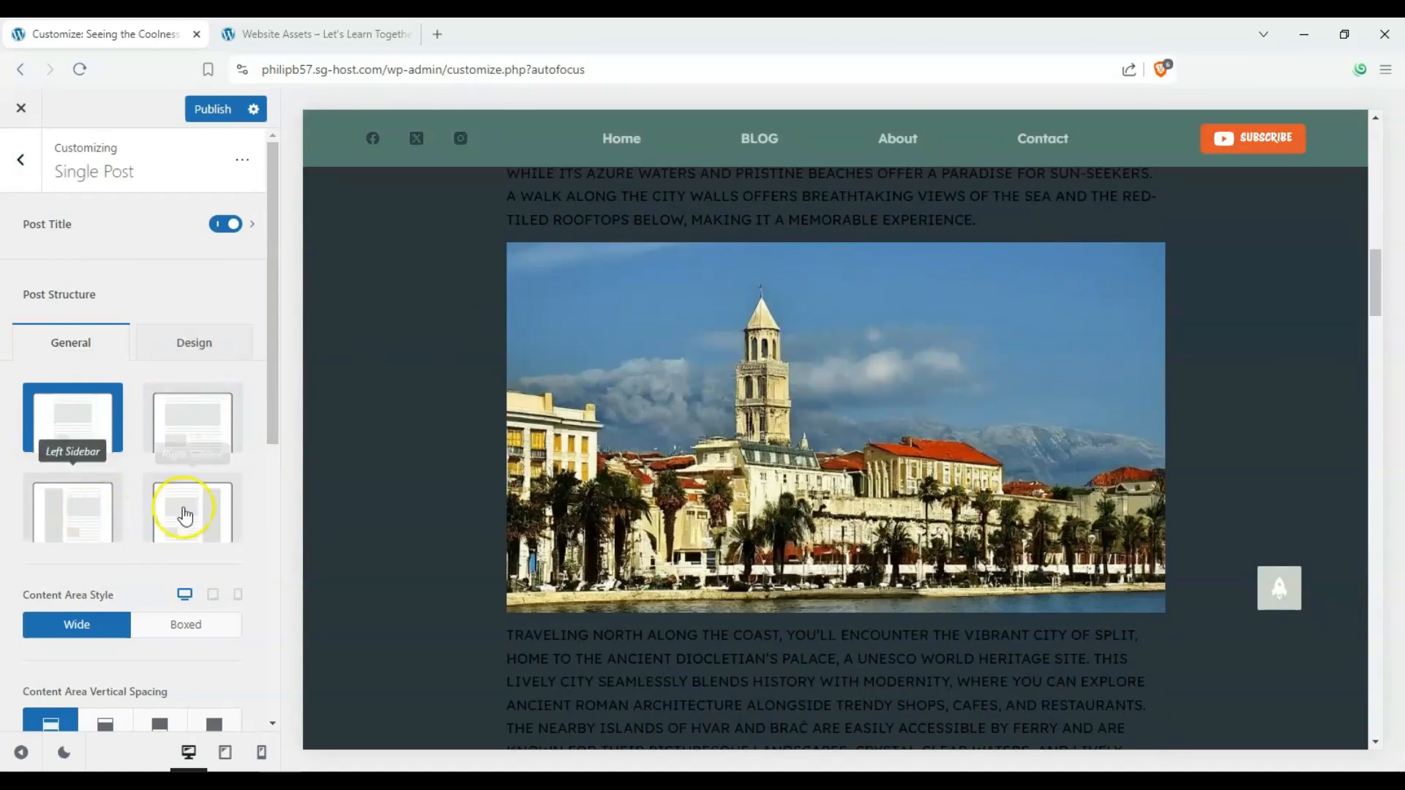
- Try the normal-width, Left Sidebar and right-sidebar post structures on the Croatia post and return to Narrow Width
{"action": "left_click", "coordinate": [193, 437]}
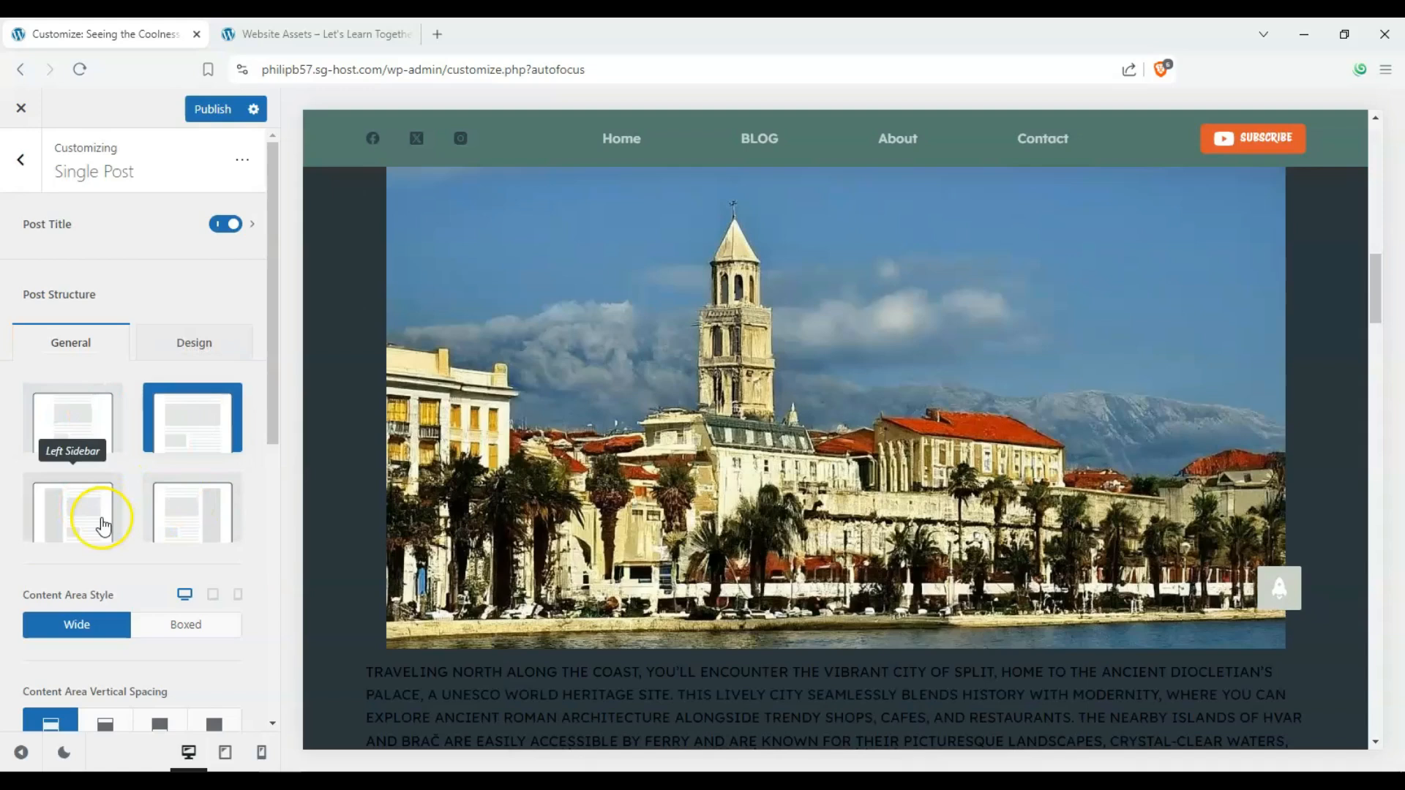
{"action": "left_click", "coordinate": [62, 513]}
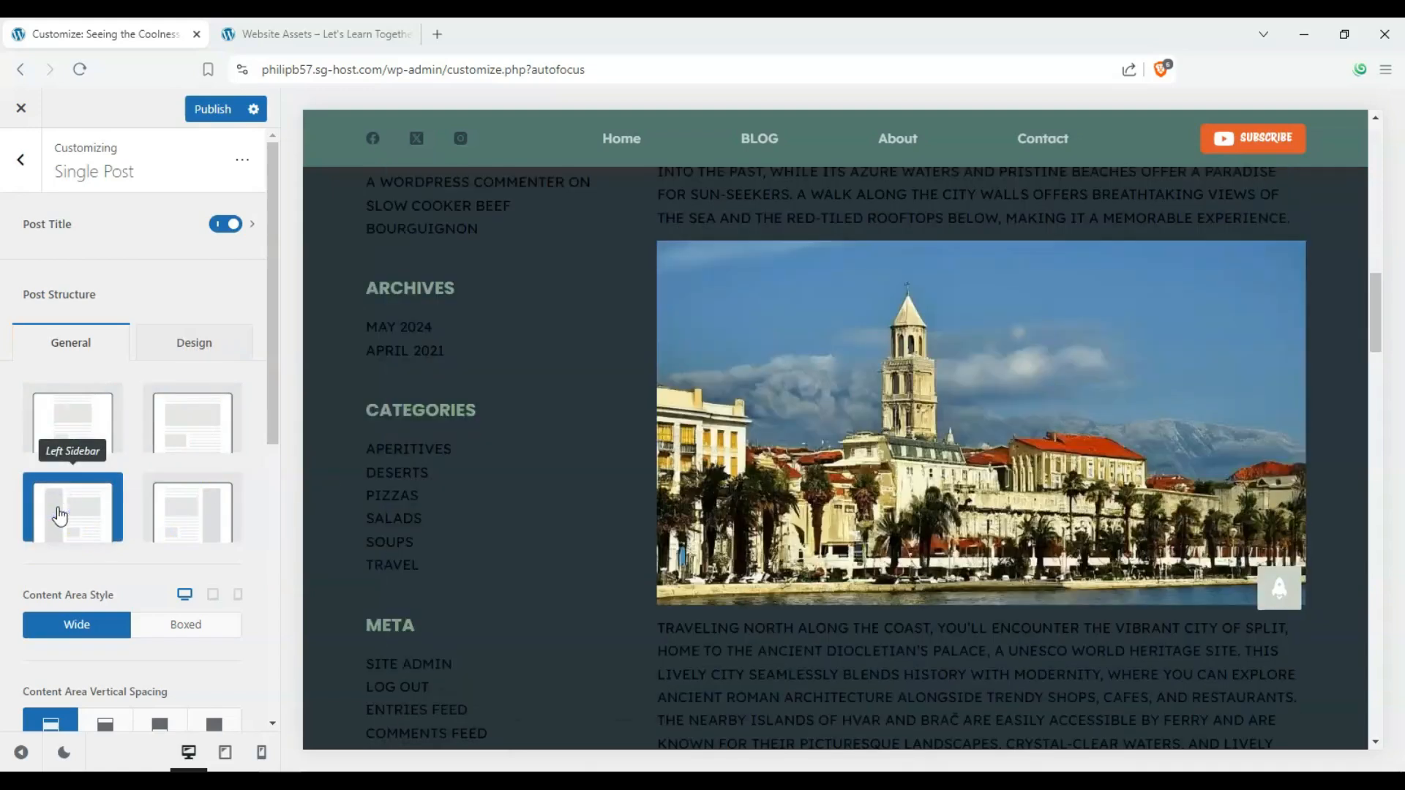
{"action": "left_click", "coordinate": [186, 526]}
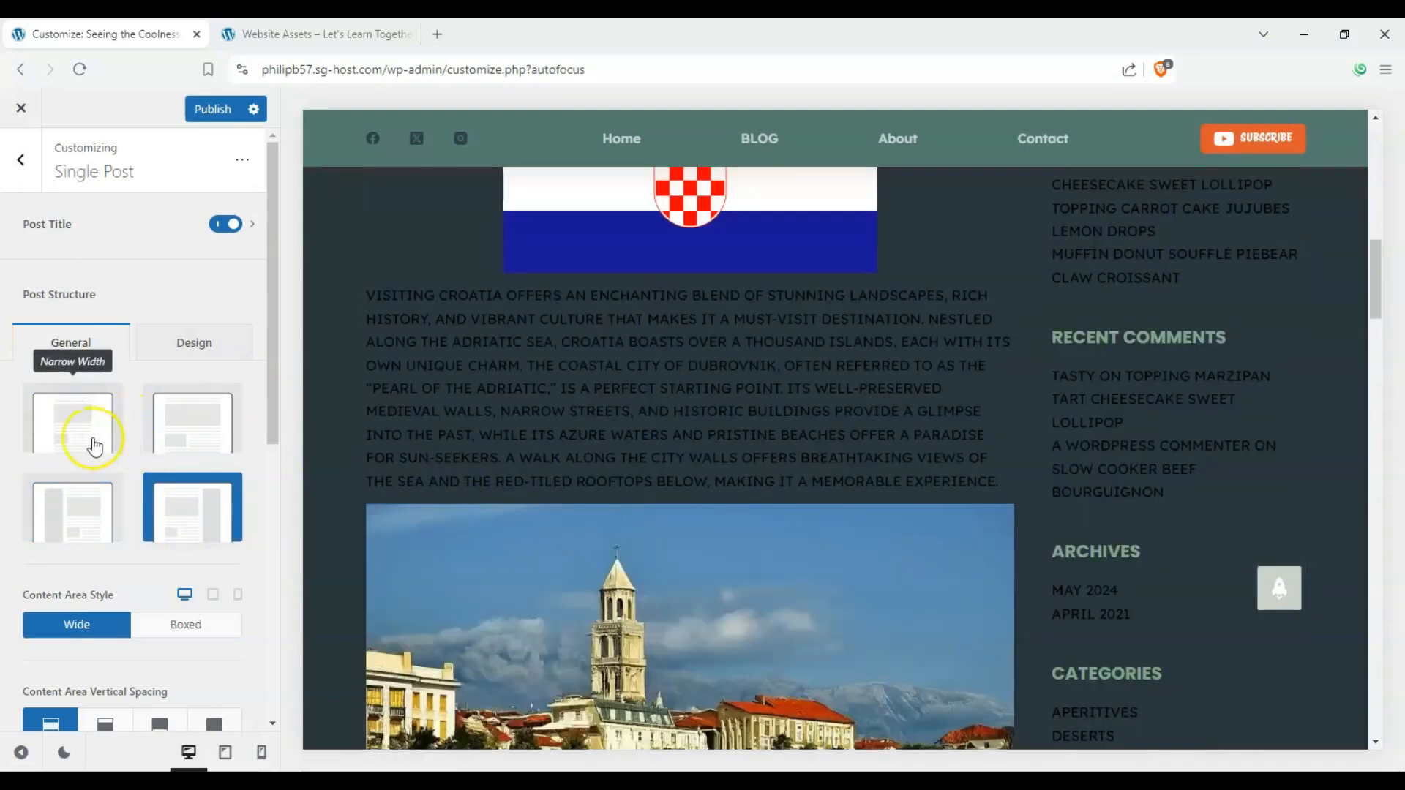
{"action": "left_click", "coordinate": [86, 441]}
- Set the single post's page background to a very light grey
{"action": "left_click", "coordinate": [209, 350]}
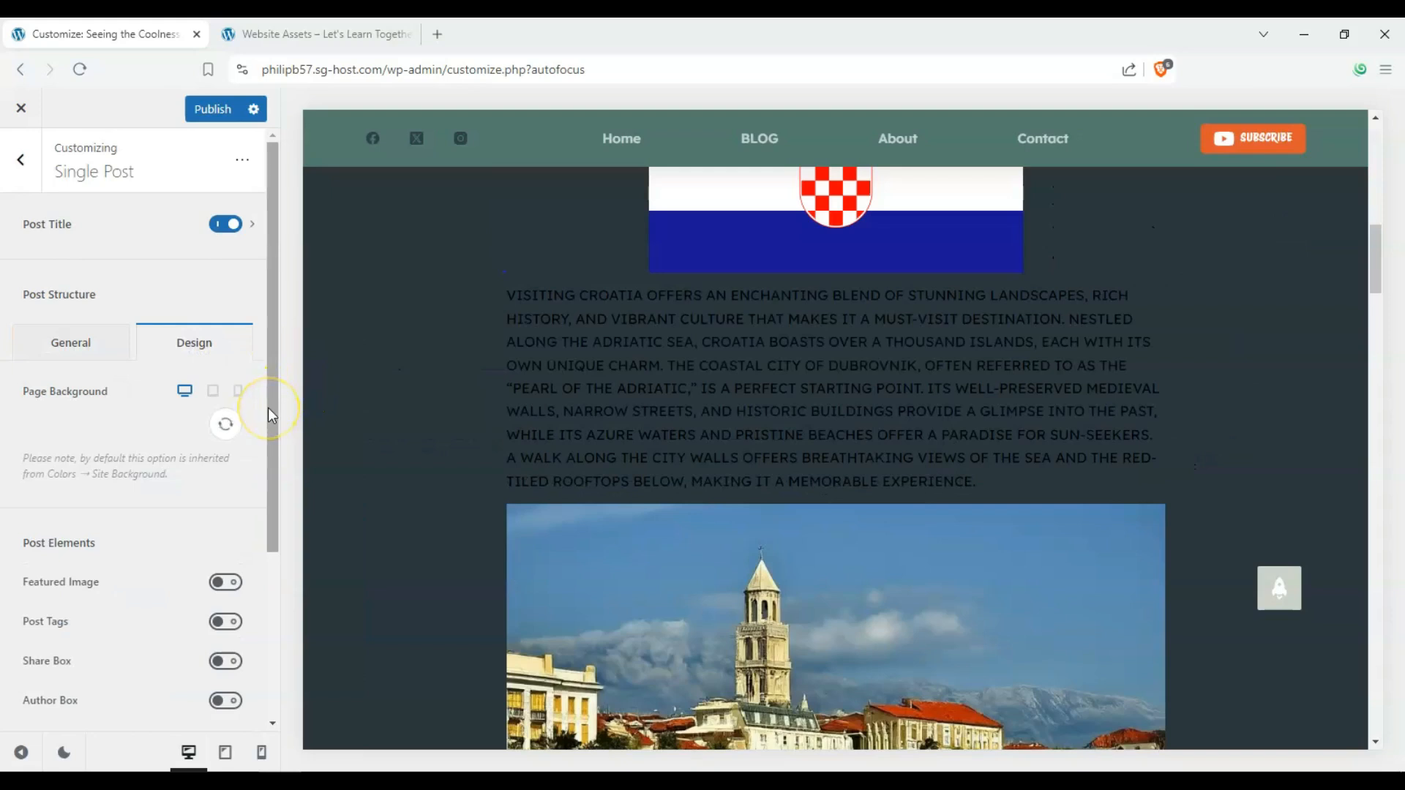
{"action": "left_click", "coordinate": [226, 428]}
{"action": "left_click_drag", "start_coordinate": [79, 465], "coordinate": [2, 442]}
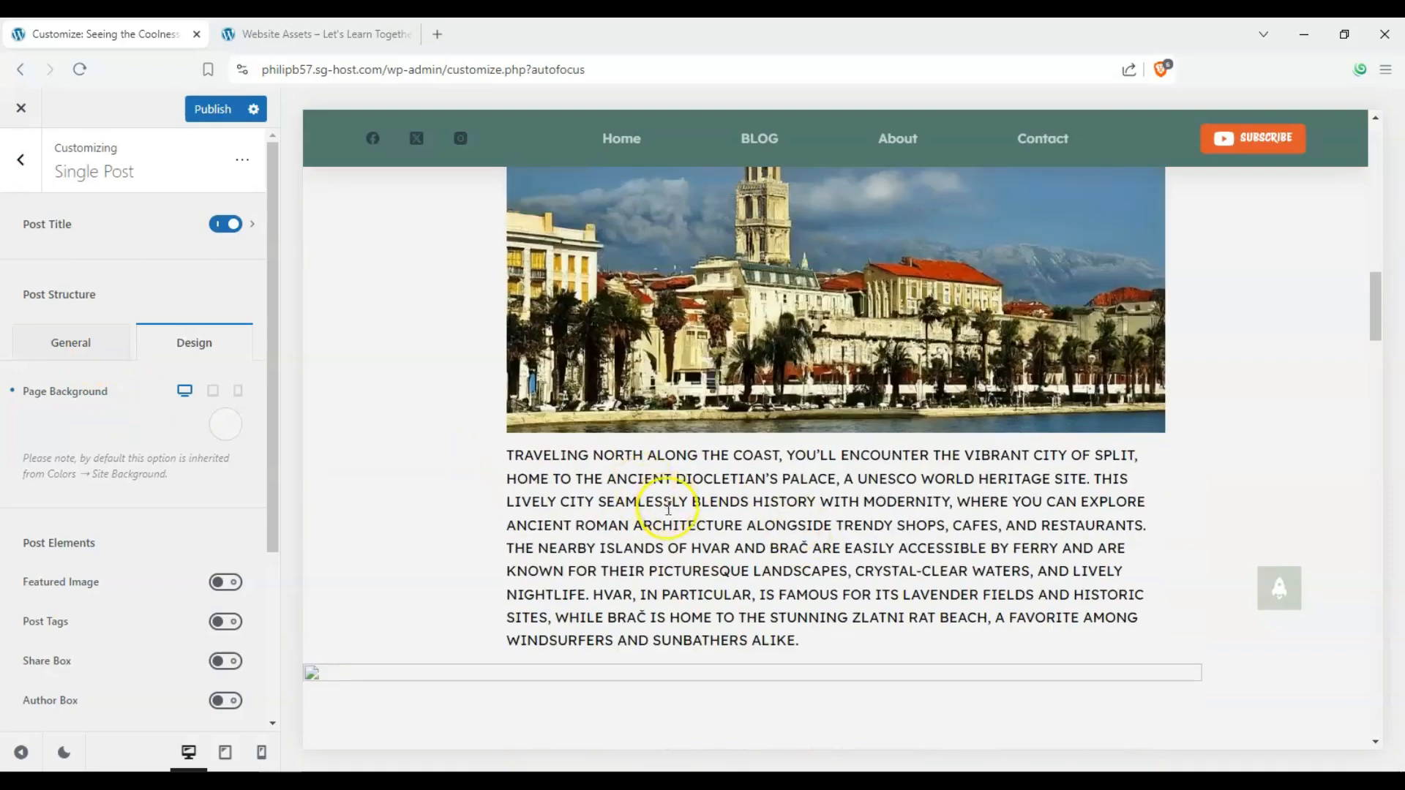
- Check the readability of the Croatia post's text on the light background and look over the Post Elements options
{"action": "scroll", "coordinate": [662, 486], "scroll_direction": "down", "scroll_amount": 8}
{"action": "left_click_drag", "start_coordinate": [1377, 473], "coordinate": [1395, 332]}
{"action": "left_click_drag", "start_coordinate": [718, 497], "coordinate": [994, 574]}
{"action": "left_click", "coordinate": [994, 574]}
{"action": "scroll", "coordinate": [571, 489], "scroll_direction": "up", "scroll_amount": 15}
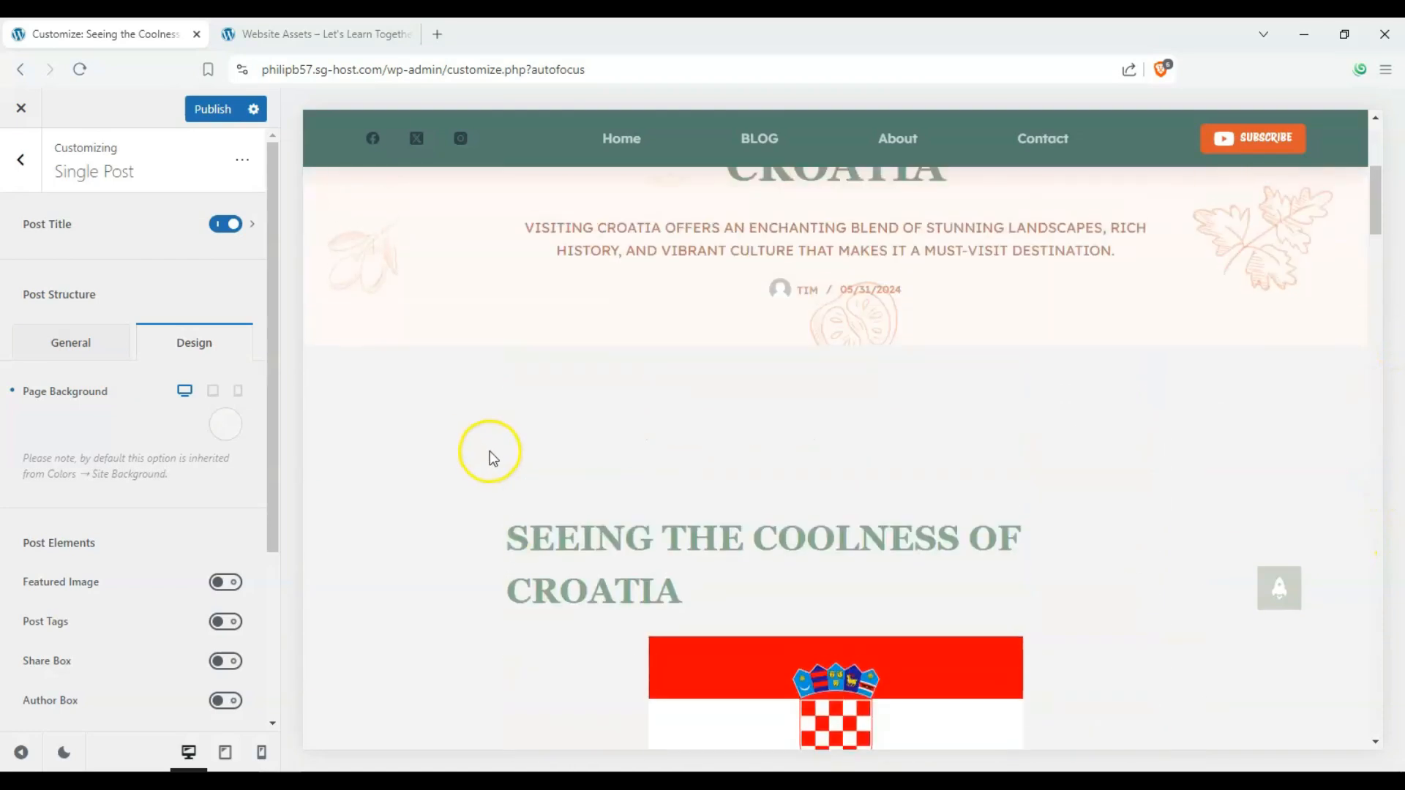
{"action": "scroll", "coordinate": [490, 451], "scroll_direction": "down", "scroll_amount": 10}
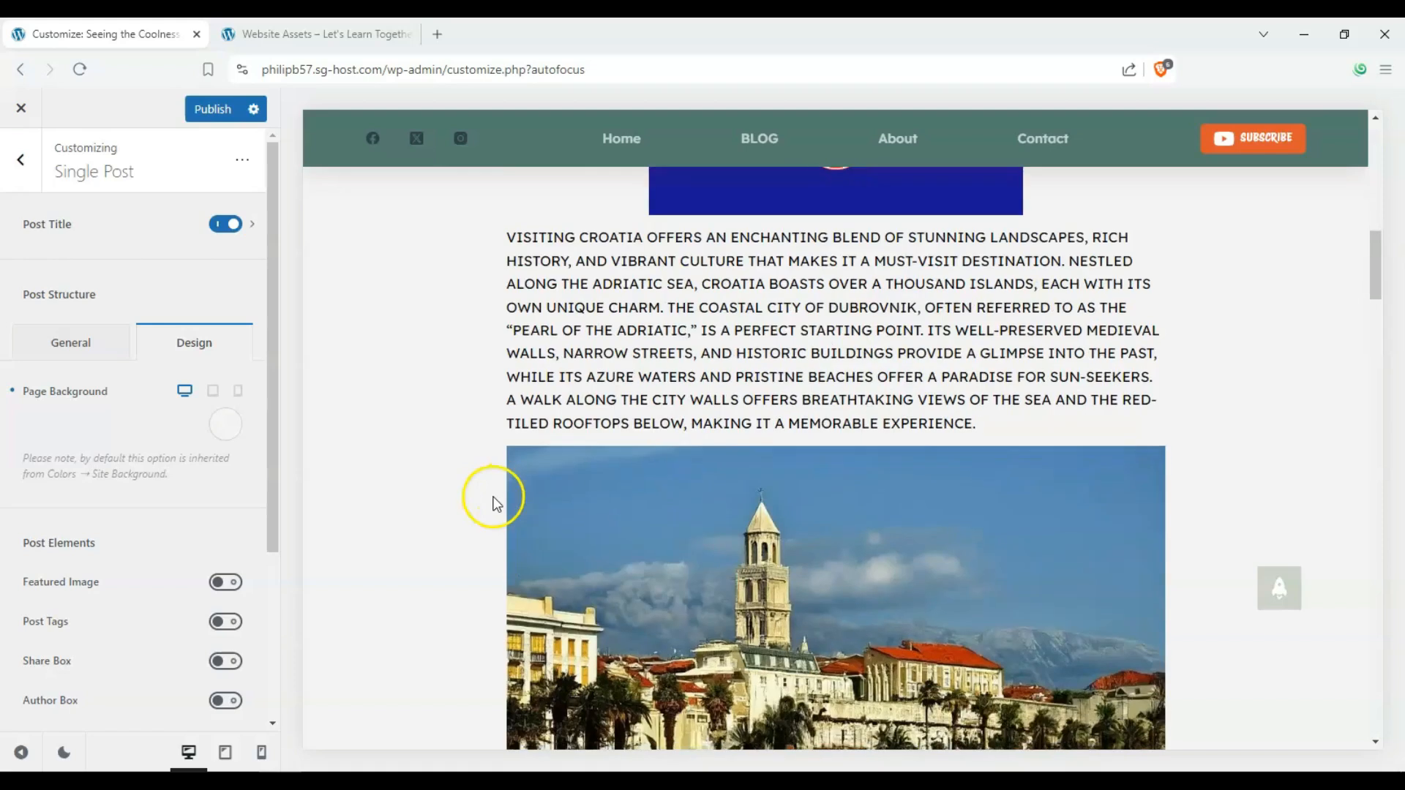
{"action": "scroll", "coordinate": [388, 474], "scroll_direction": "up", "scroll_amount": 5}
{"action": "scroll", "coordinate": [163, 502], "scroll_direction": "down", "scroll_amount": 3}
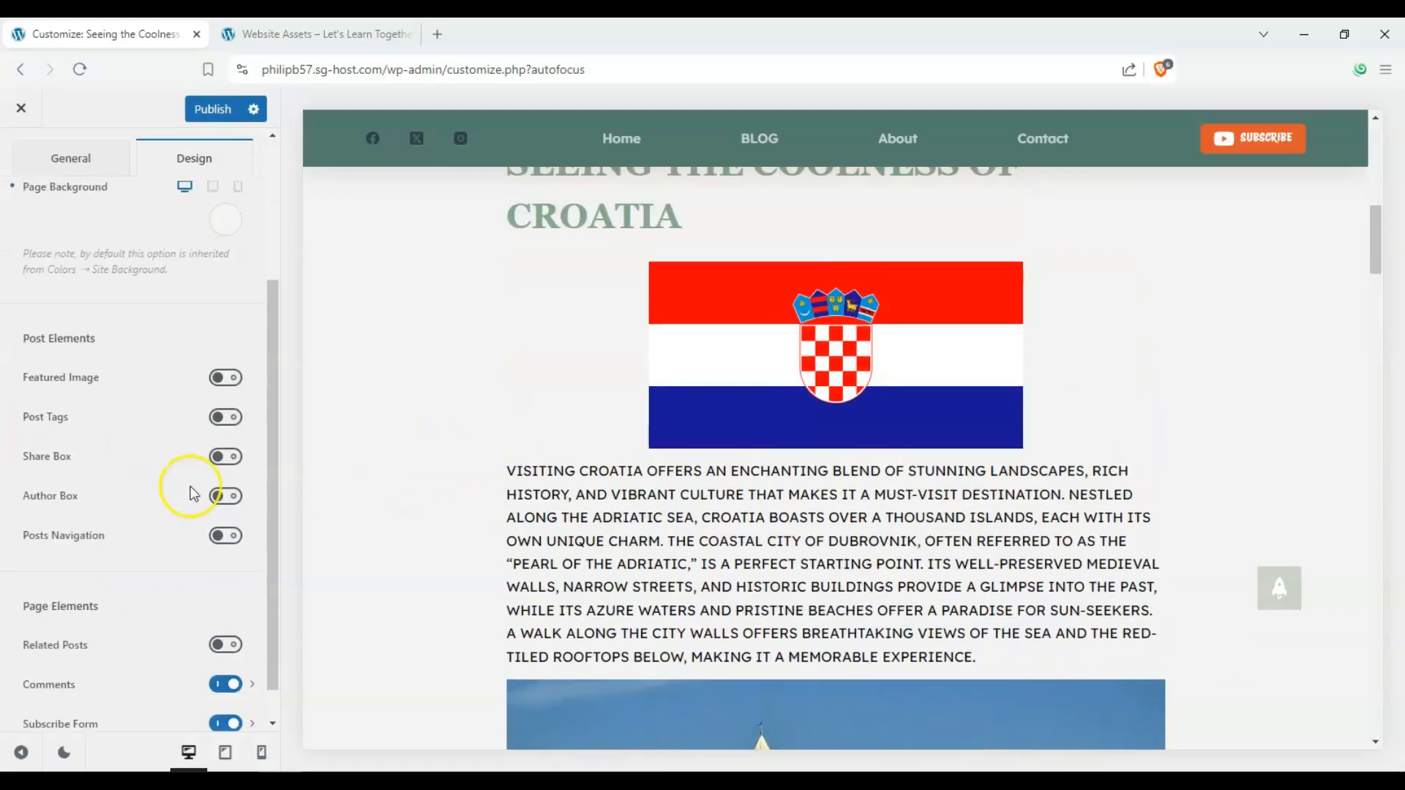
- Enable the Featured Image element for single posts and view it in the Croatia post preview
{"action": "scroll", "coordinate": [483, 499], "scroll_direction": "up", "scroll_amount": 8}
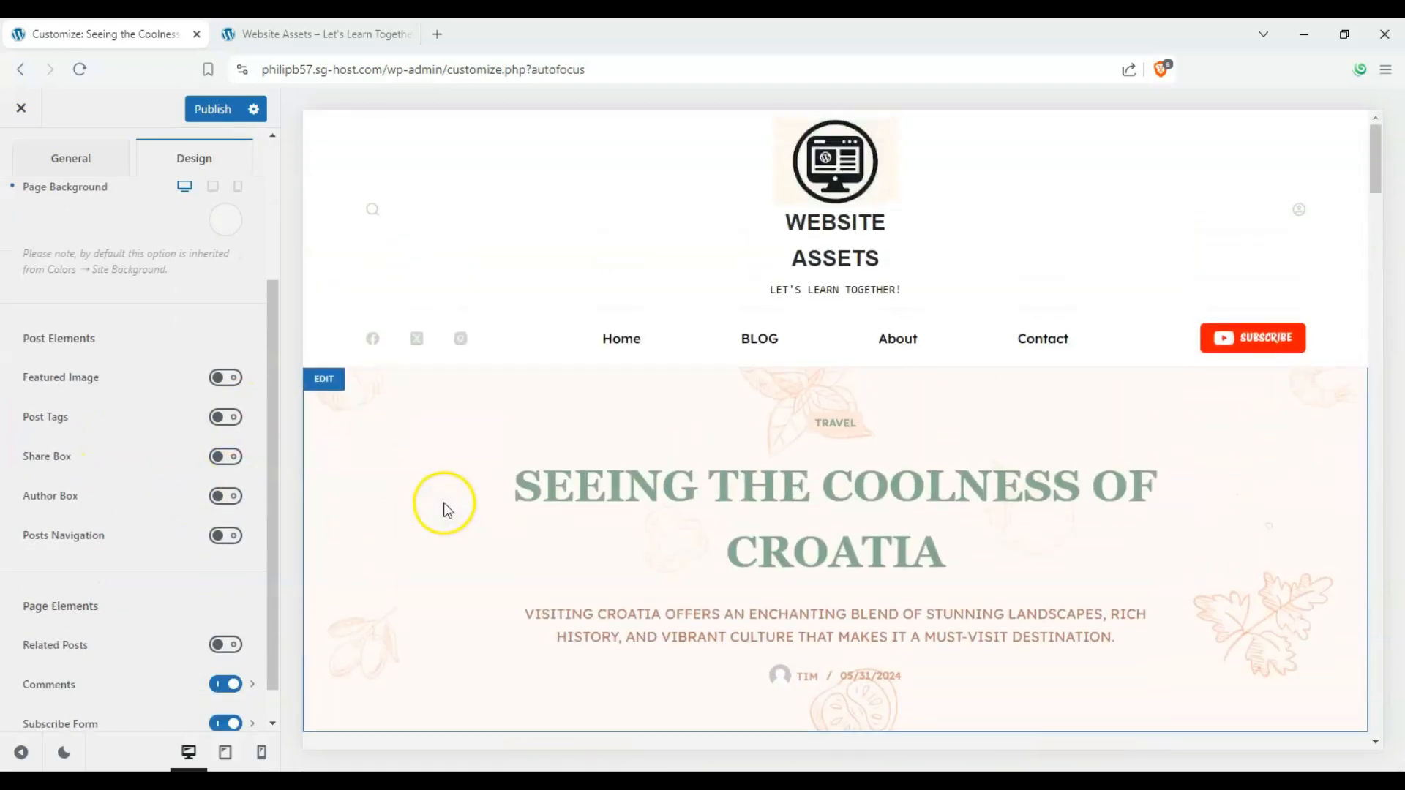
{"action": "scroll", "coordinate": [443, 506], "scroll_direction": "down", "scroll_amount": 8}
{"action": "scroll", "coordinate": [441, 498], "scroll_direction": "down", "scroll_amount": 5}
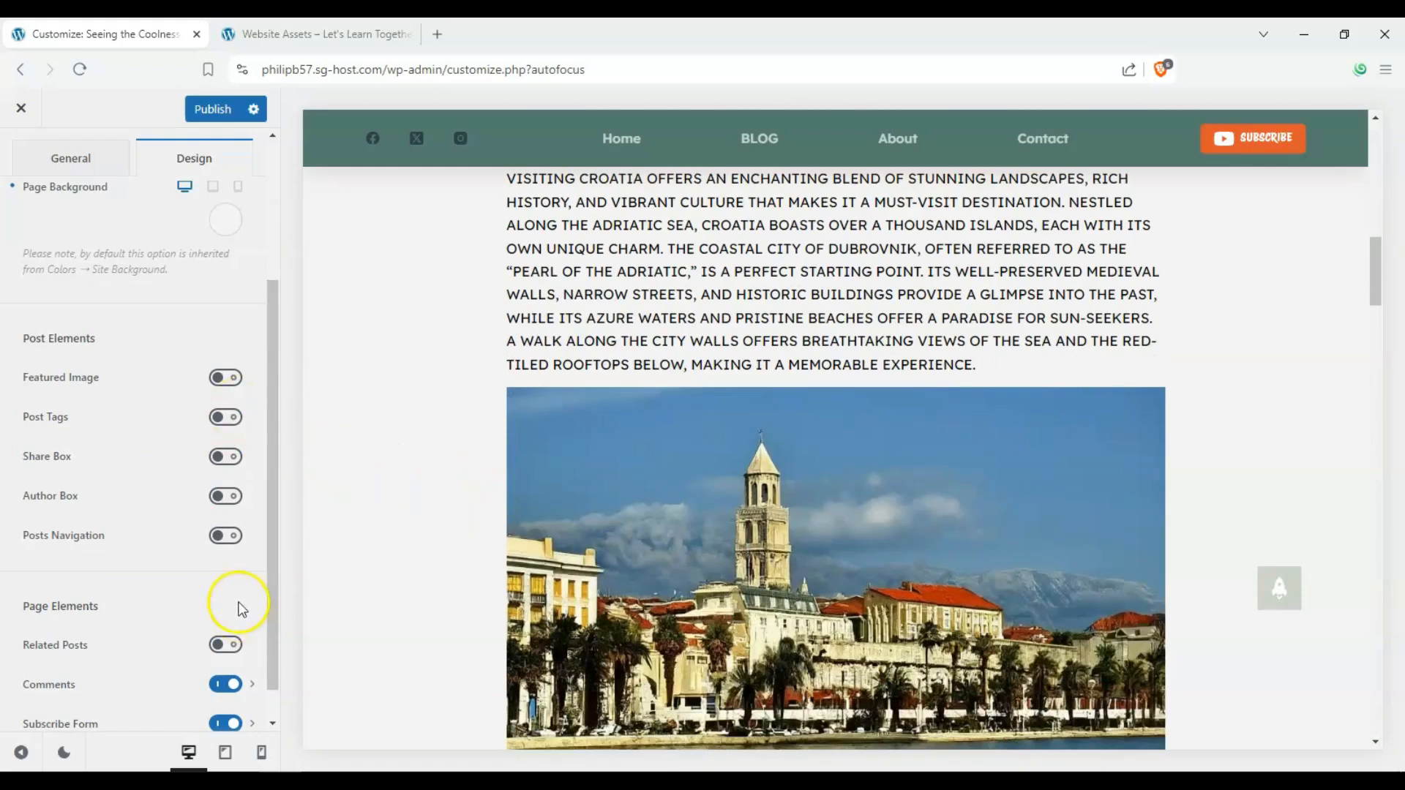
{"action": "left_click", "coordinate": [227, 379]}
{"action": "scroll", "coordinate": [414, 454], "scroll_direction": "up", "scroll_amount": 10}
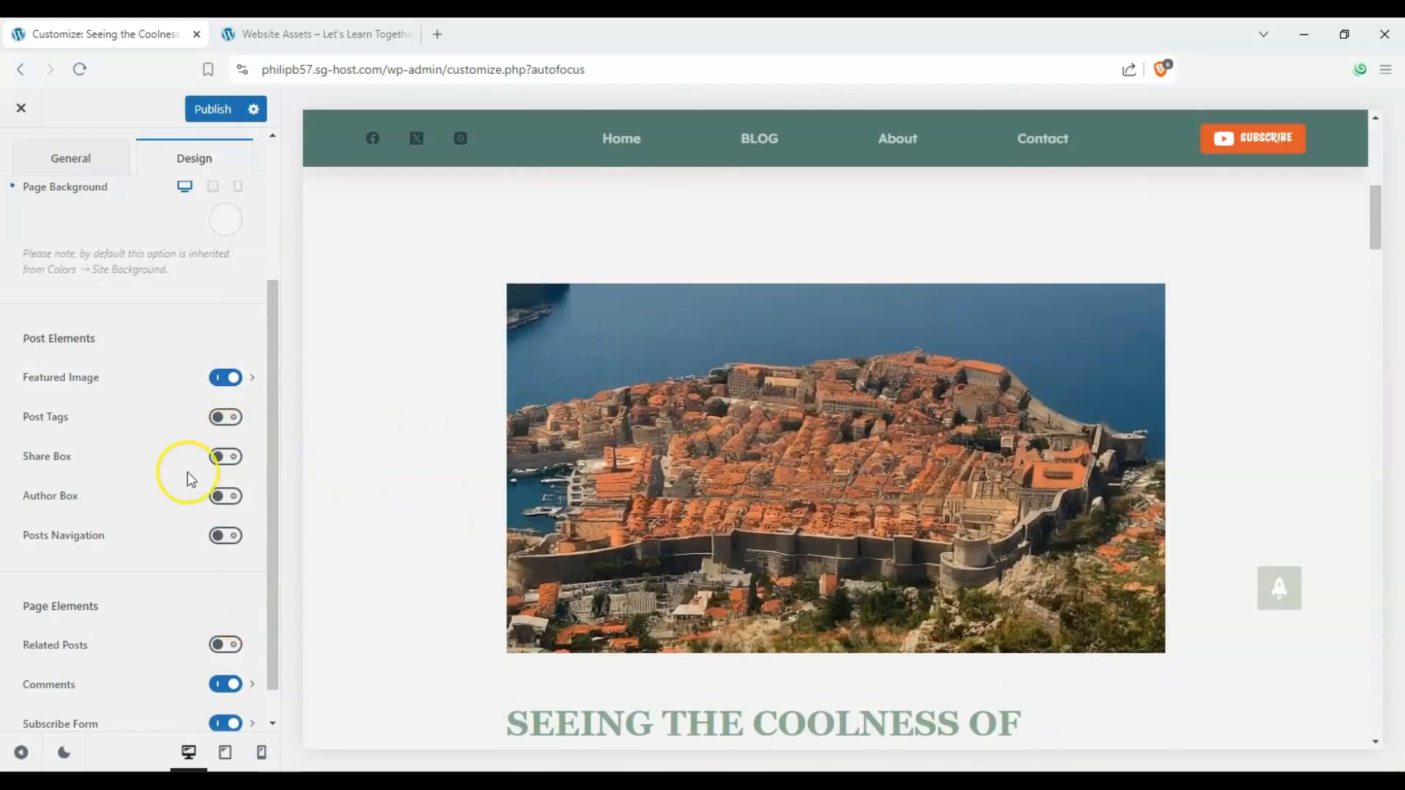
- Enable the Post Tags element for single posts and check the Croatia post around its featured image
{"action": "left_click", "coordinate": [225, 417]}
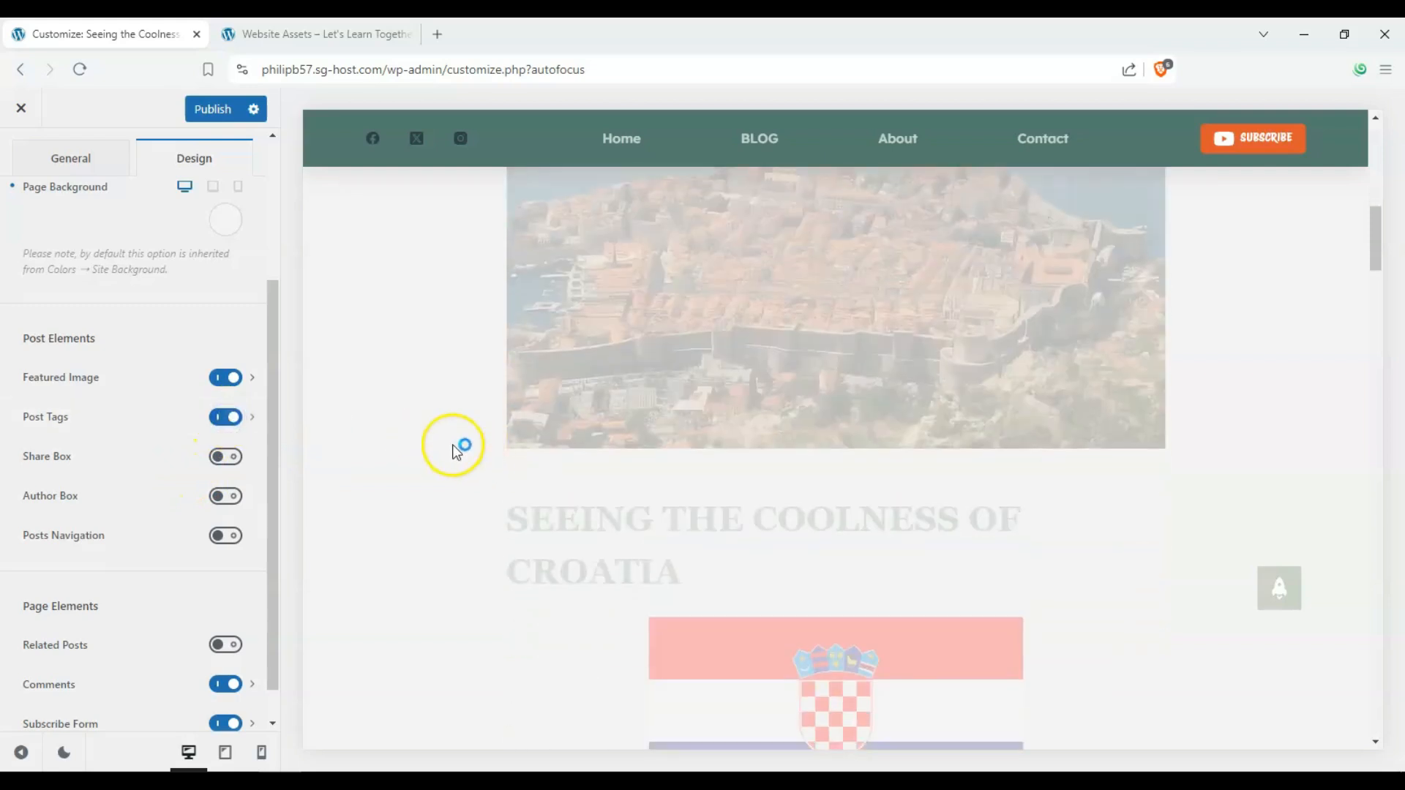
{"action": "scroll", "coordinate": [447, 448], "scroll_direction": "up", "scroll_amount": 6}
{"action": "scroll", "coordinate": [649, 265], "scroll_direction": "down", "scroll_amount": 15}
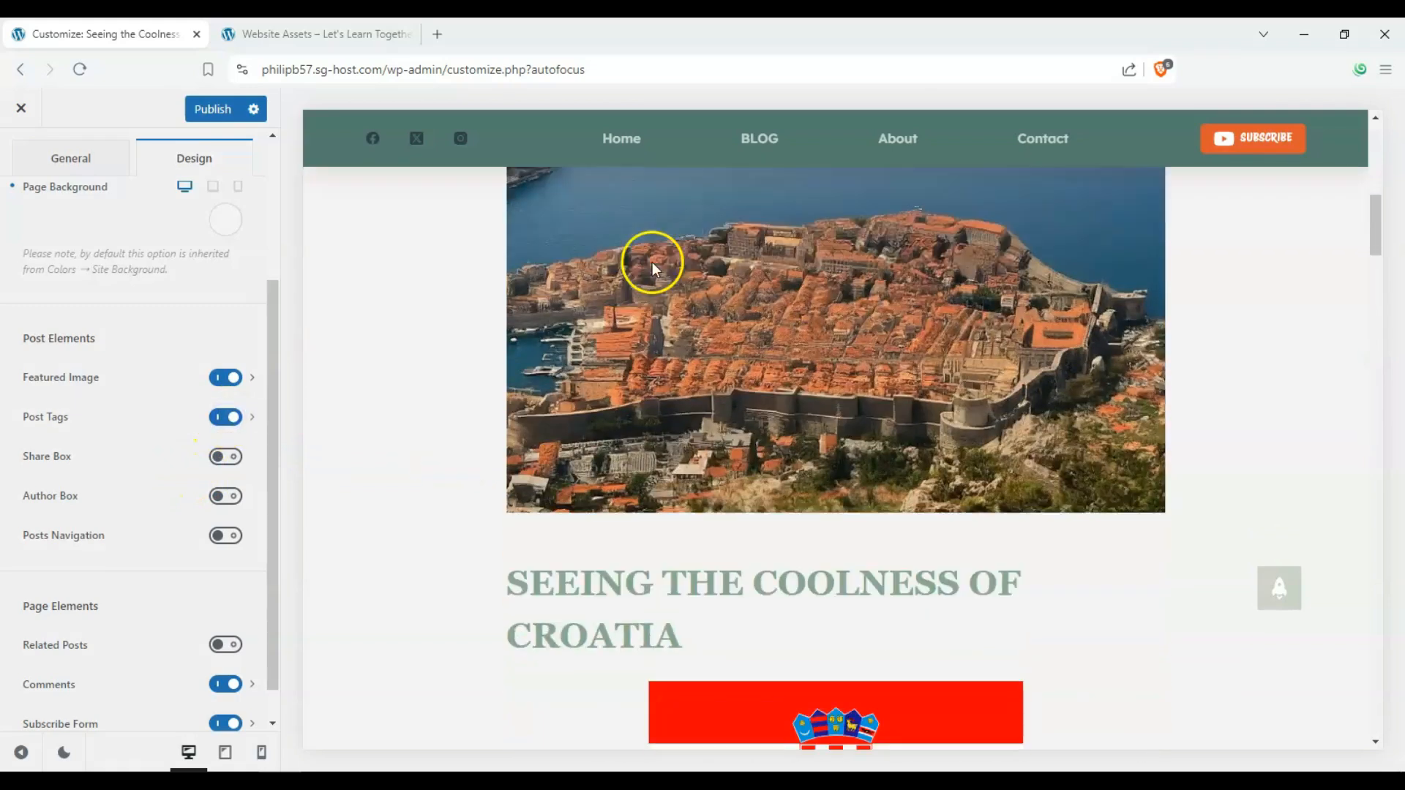
{"action": "left_click_drag", "start_coordinate": [1366, 306], "coordinate": [1397, 175]}
{"action": "scroll", "coordinate": [109, 523], "scroll_direction": "down", "scroll_amount": 1}
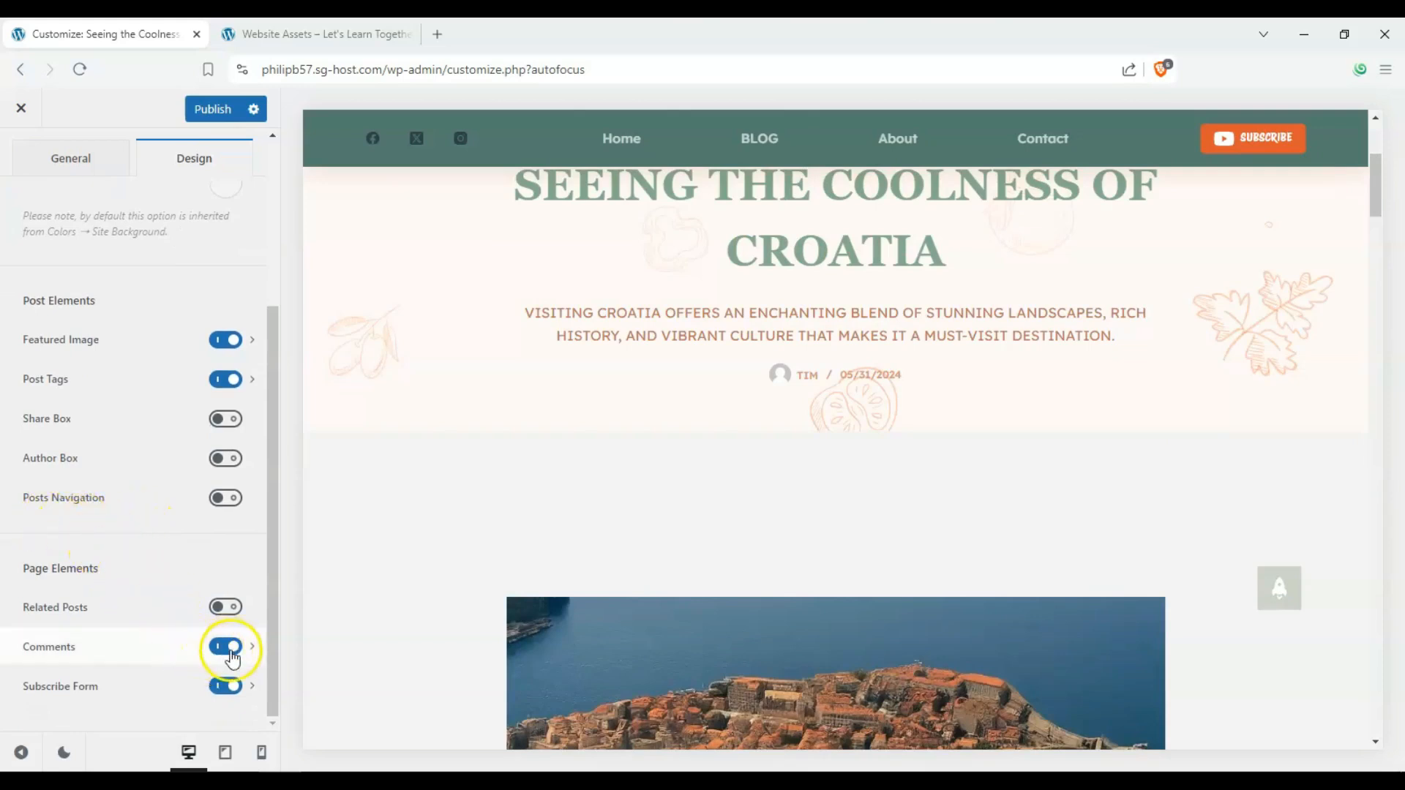
- Review the single post's general structure options and the Croatia post's content in the preview
{"action": "scroll", "coordinate": [161, 447], "scroll_direction": "up", "scroll_amount": 6}
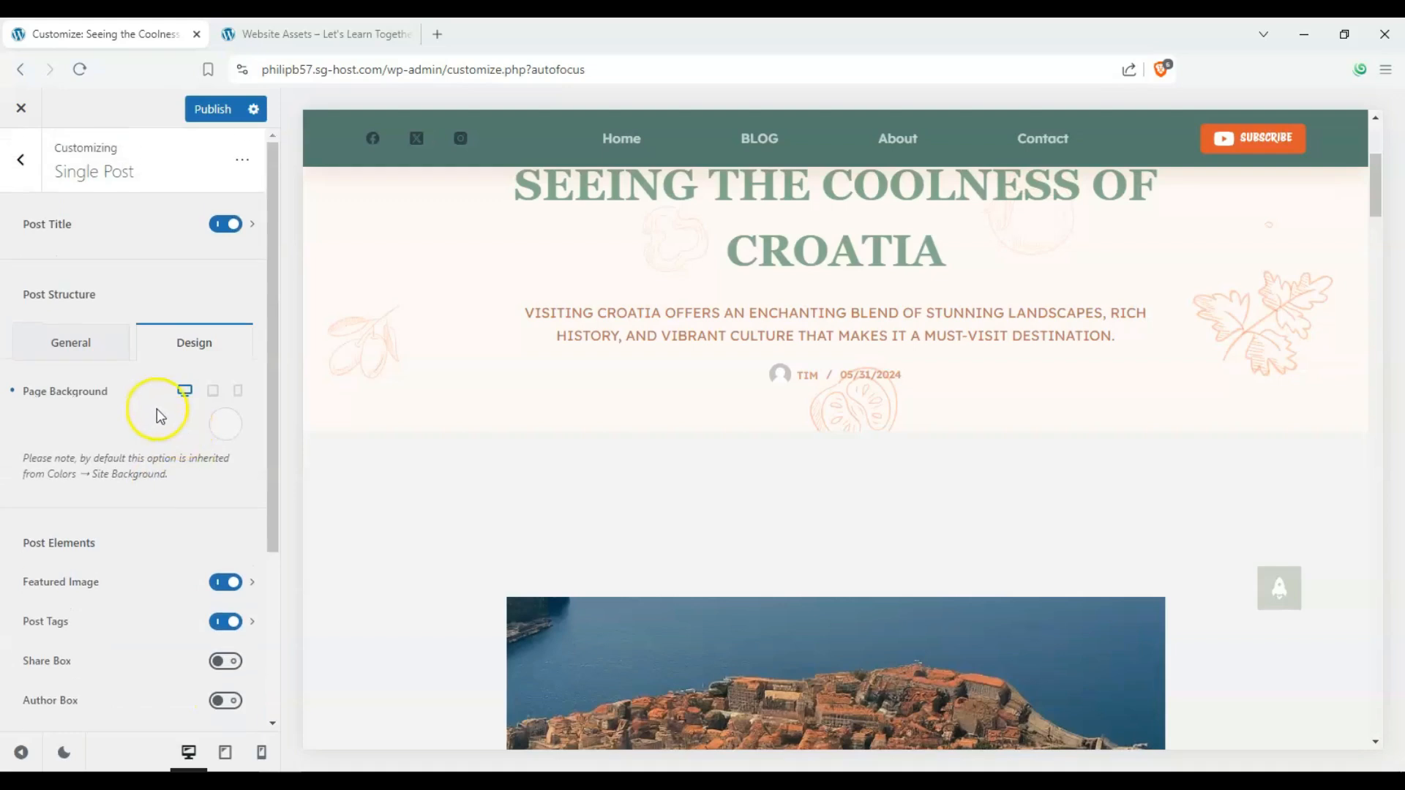
{"action": "left_click", "coordinate": [108, 355]}
{"action": "scroll", "coordinate": [125, 439], "scroll_direction": "down", "scroll_amount": 8}
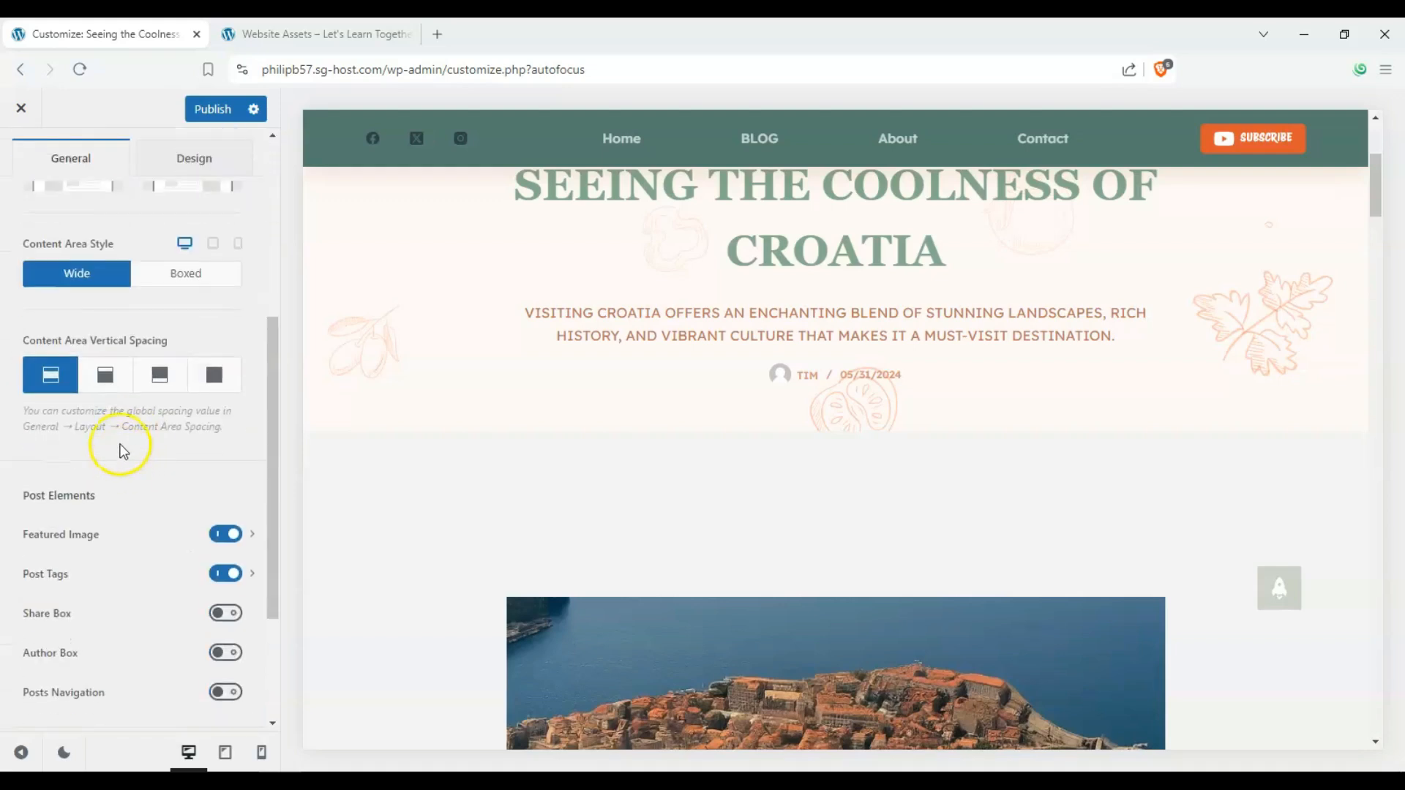
{"action": "scroll", "coordinate": [117, 454], "scroll_direction": "up", "scroll_amount": 8}
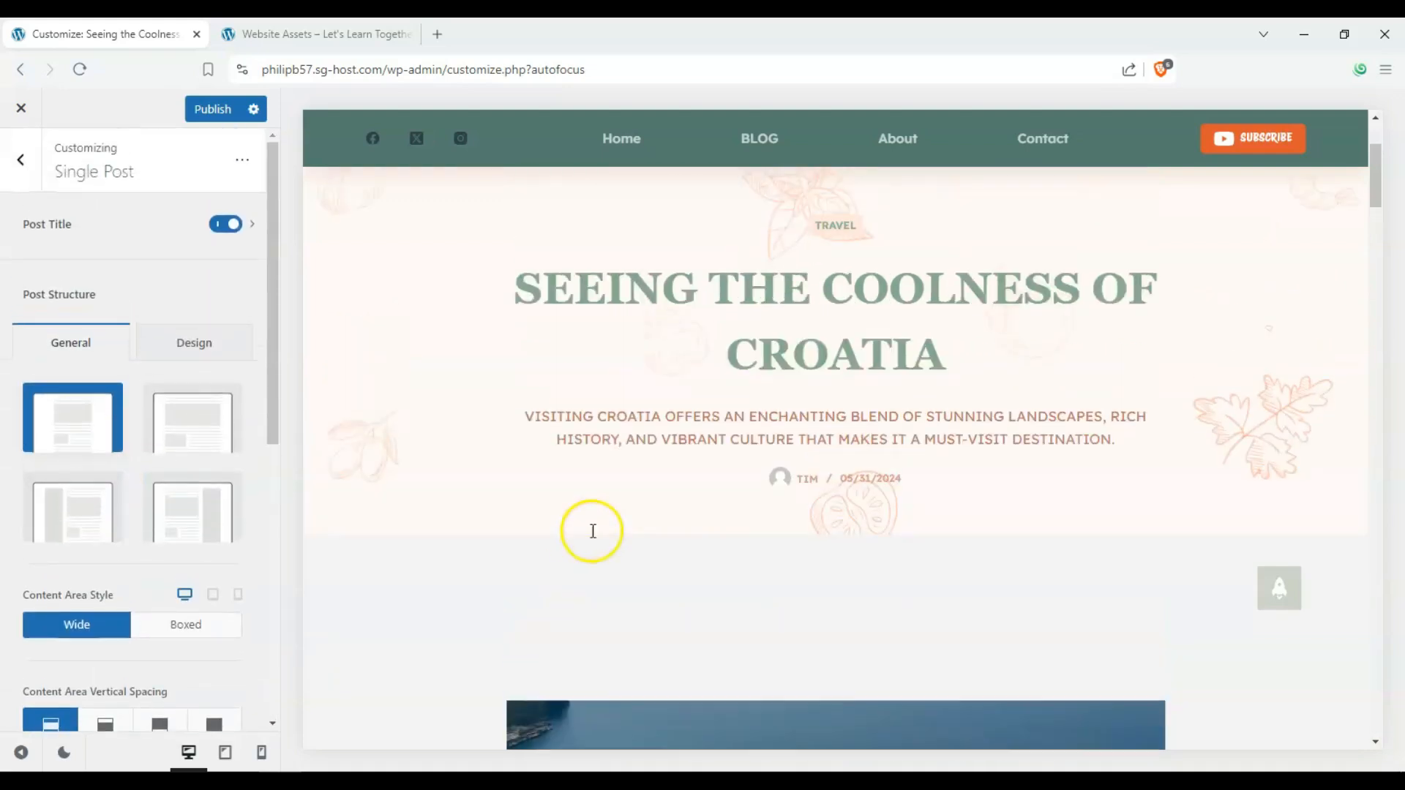
{"action": "scroll", "coordinate": [590, 520], "scroll_direction": "down", "scroll_amount": 8}
{"action": "scroll", "coordinate": [549, 475], "scroll_direction": "down", "scroll_amount": 10}
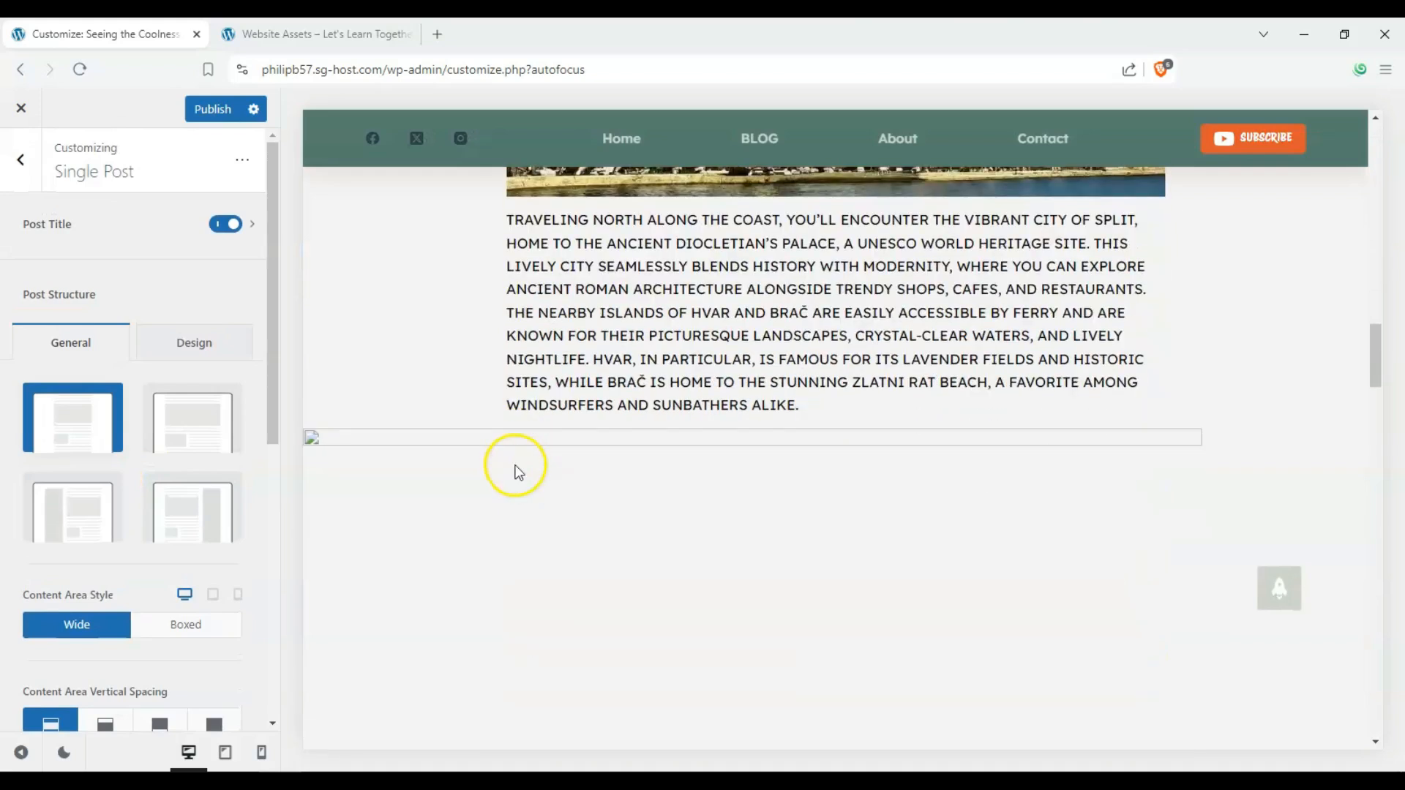
{"action": "scroll", "coordinate": [502, 440], "scroll_direction": "up", "scroll_amount": 10}
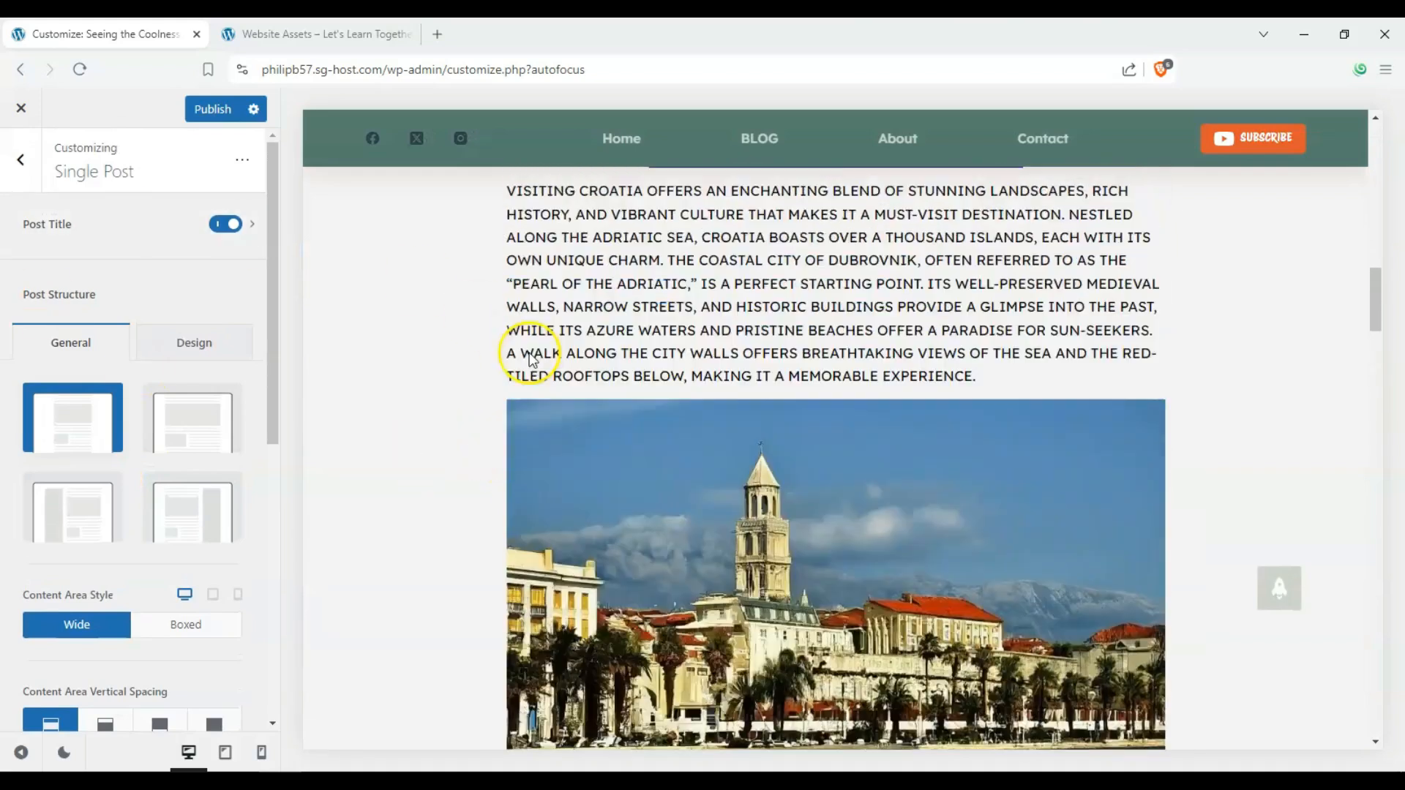
- Open the Categories settings and load the Croatia tag's archive from the tags at the end of the post
{"action": "left_click", "coordinate": [19, 168]}
{"action": "scroll", "coordinate": [178, 410], "scroll_direction": "down", "scroll_amount": 2}
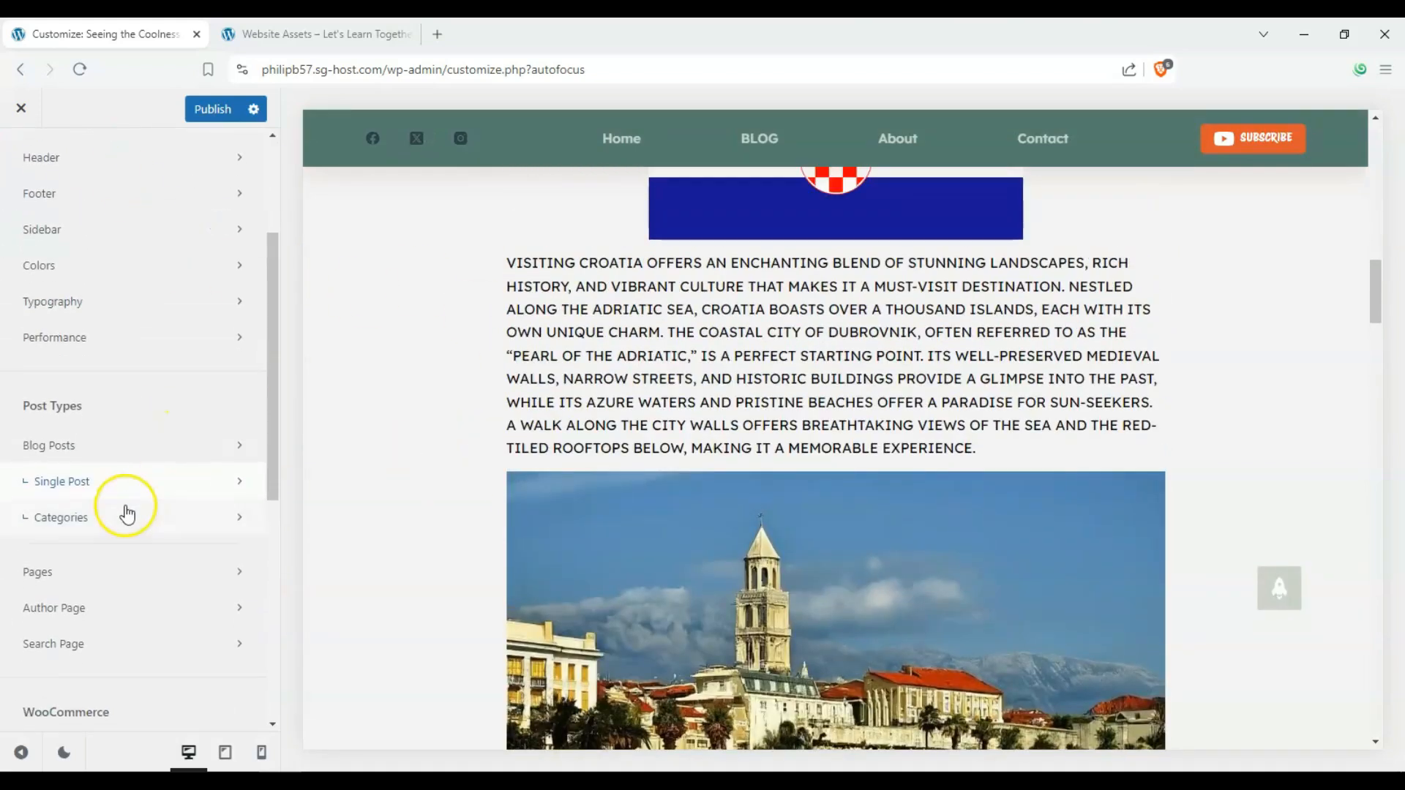
{"action": "left_click", "coordinate": [124, 510]}
{"action": "scroll", "coordinate": [461, 494], "scroll_direction": "up", "scroll_amount": 10}
{"action": "left_click", "coordinate": [501, 281]}
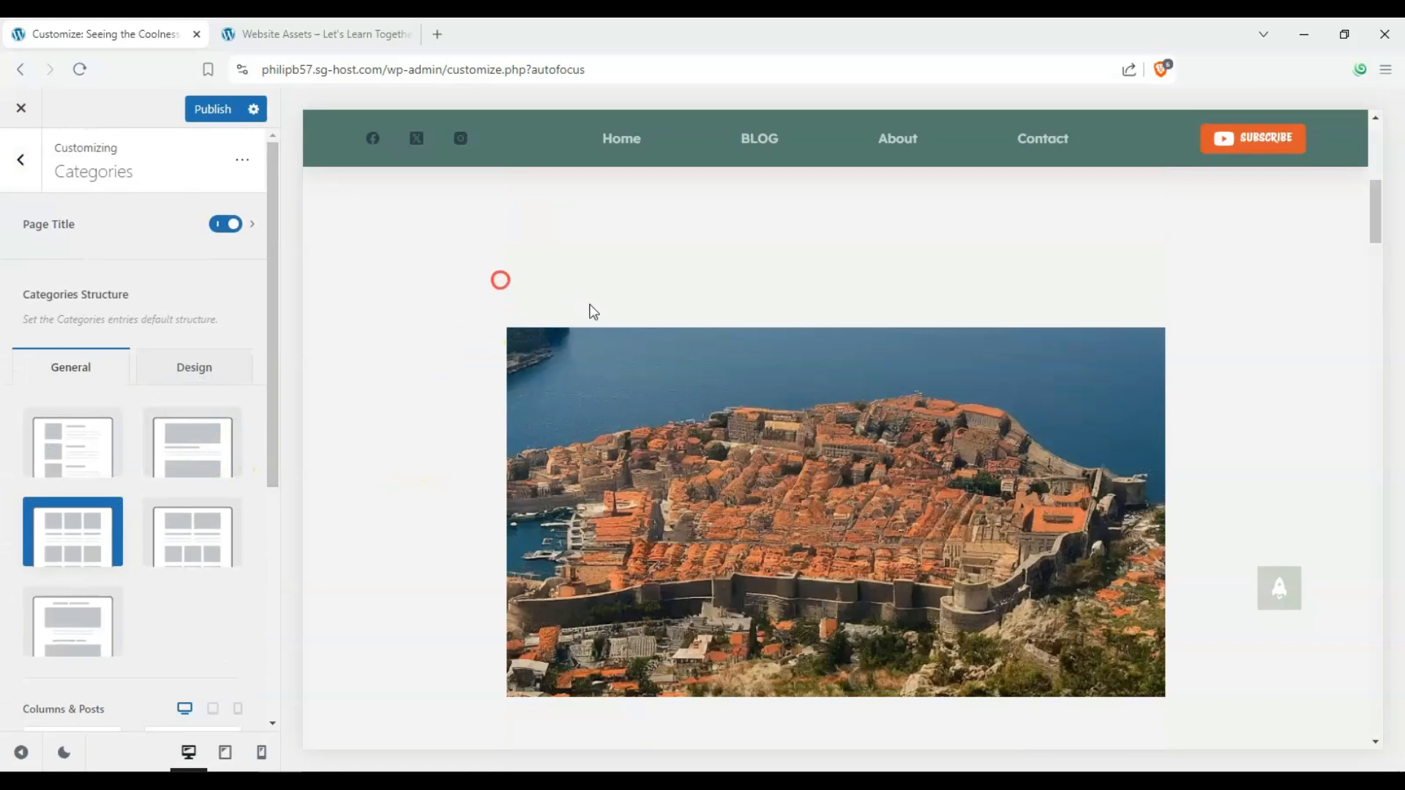
{"action": "left_click_drag", "start_coordinate": [1394, 242], "coordinate": [1286, 658]}
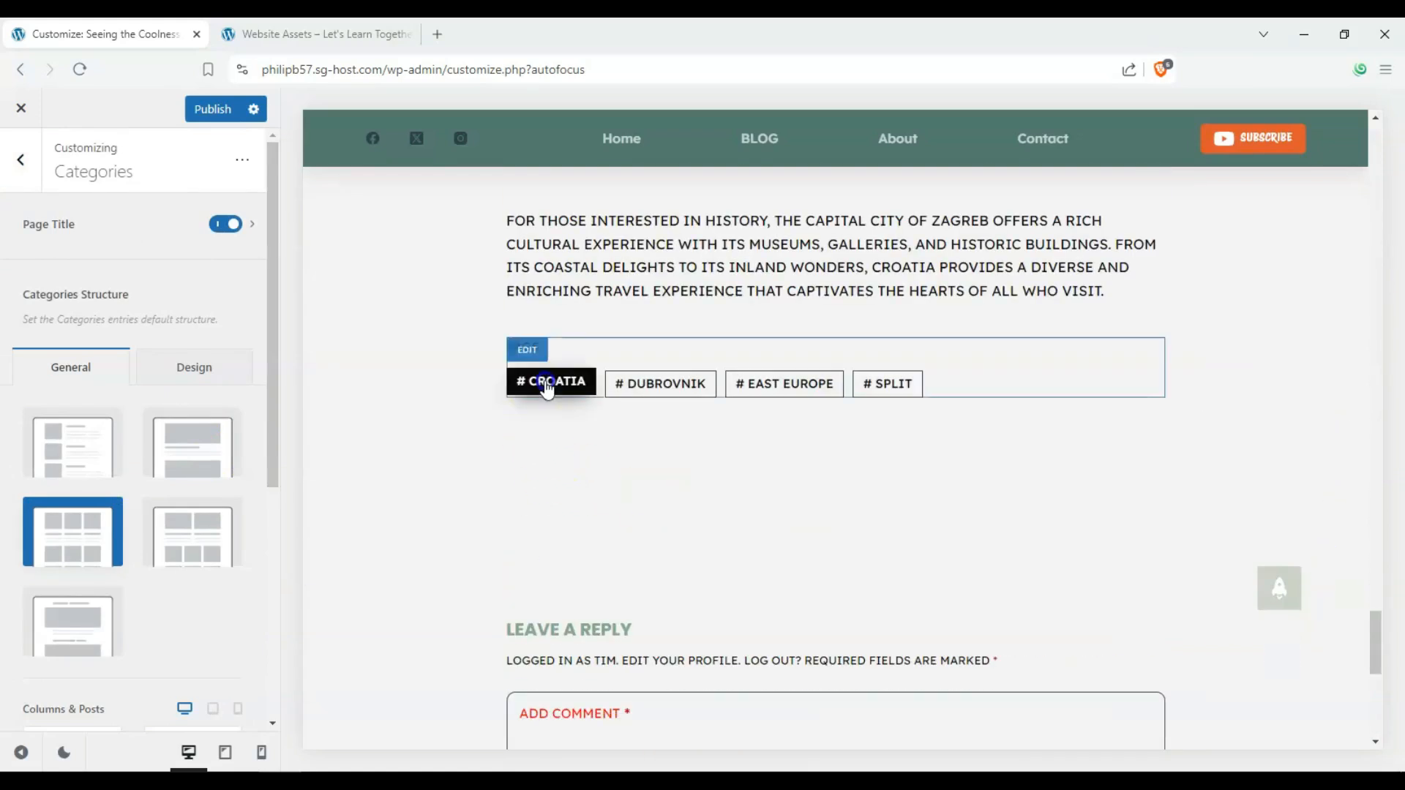
{"action": "left_click", "coordinate": [666, 383]}
{"action": "scroll", "coordinate": [459, 468], "scroll_direction": "down", "scroll_amount": 4}
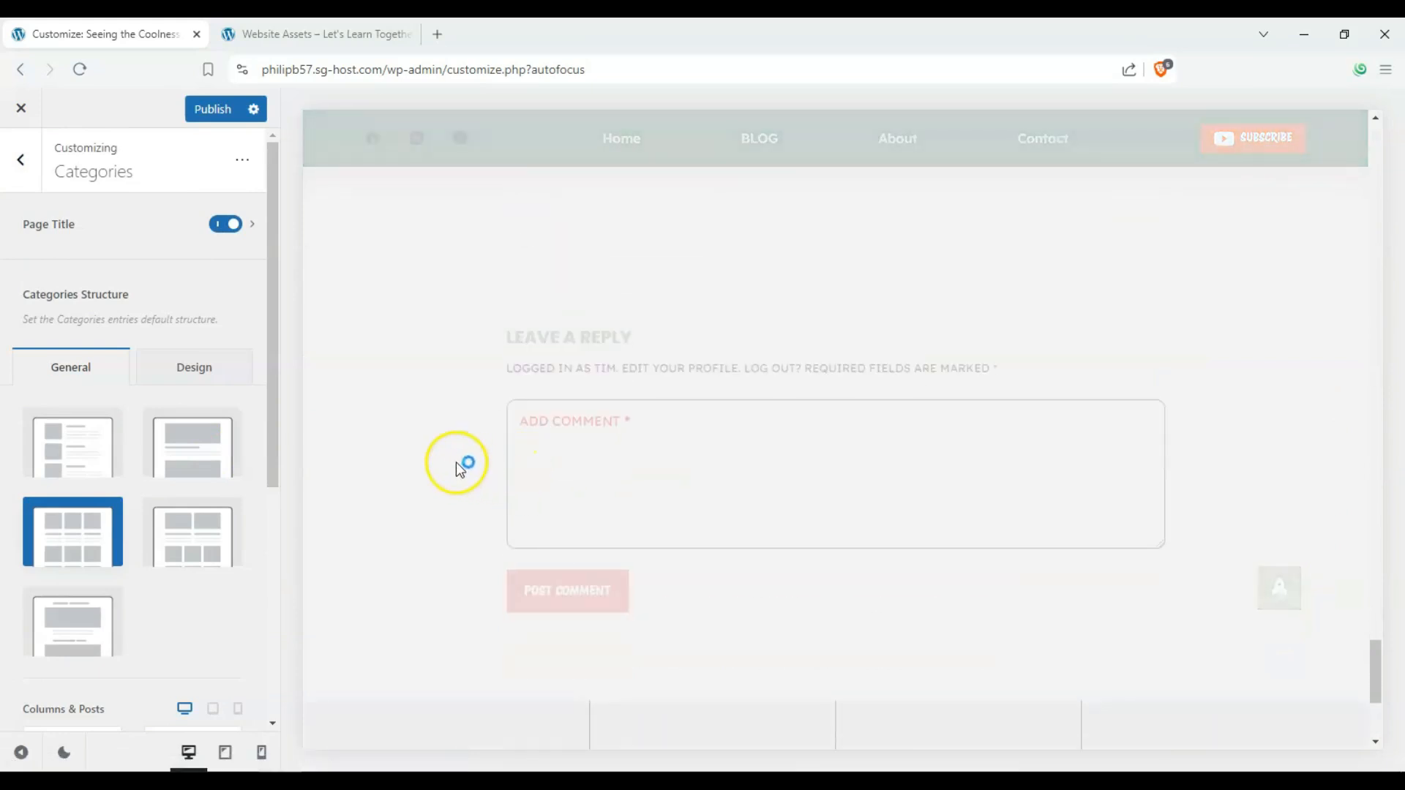
{"action": "scroll", "coordinate": [382, 438], "scroll_direction": "up", "scroll_amount": 5}
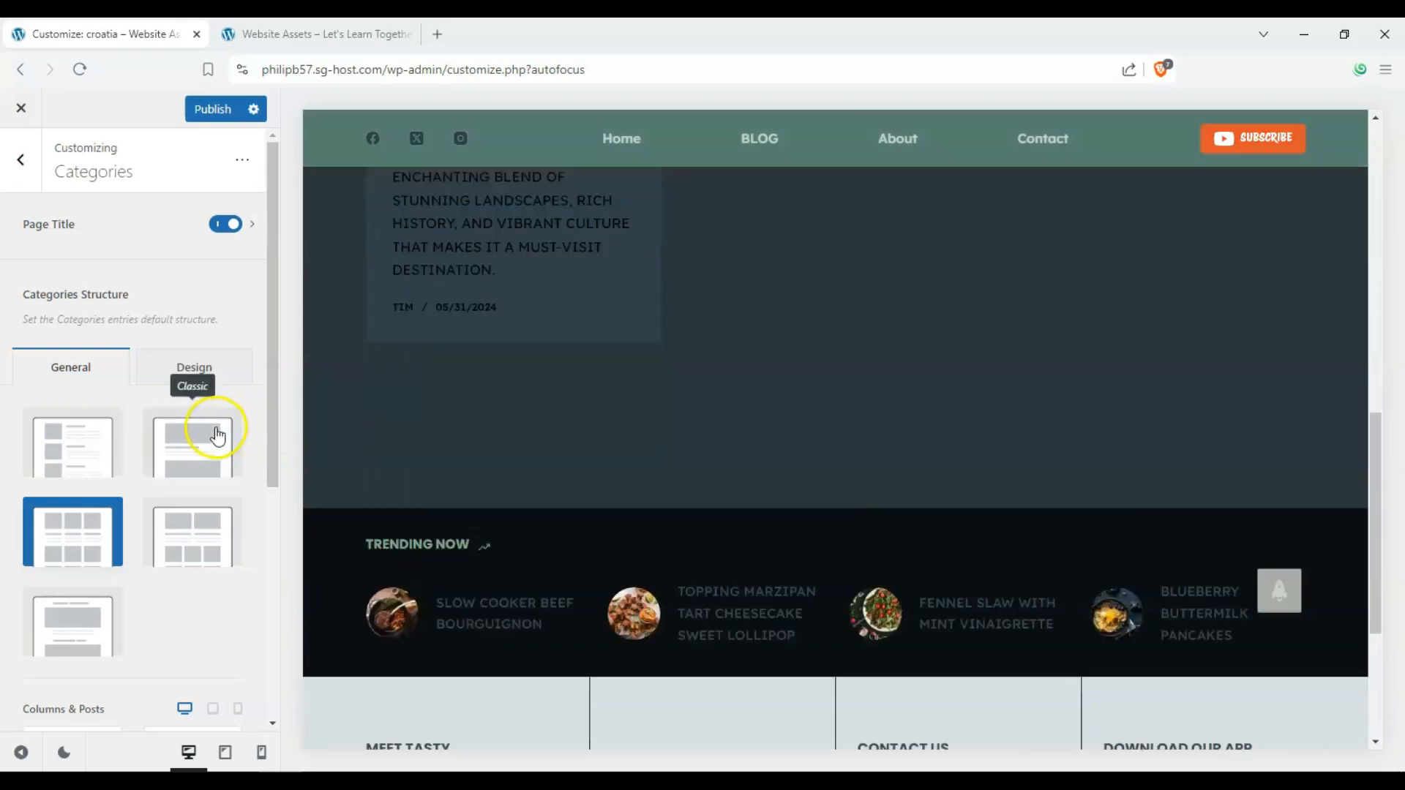
- Examine the Croatia tag archive and load the Travel category archive from its post card
{"action": "scroll", "coordinate": [461, 386], "scroll_direction": "down", "scroll_amount": 4}
{"action": "scroll", "coordinate": [459, 409], "scroll_direction": "up", "scroll_amount": 8}
{"action": "scroll", "coordinate": [631, 378], "scroll_direction": "up", "scroll_amount": 4}
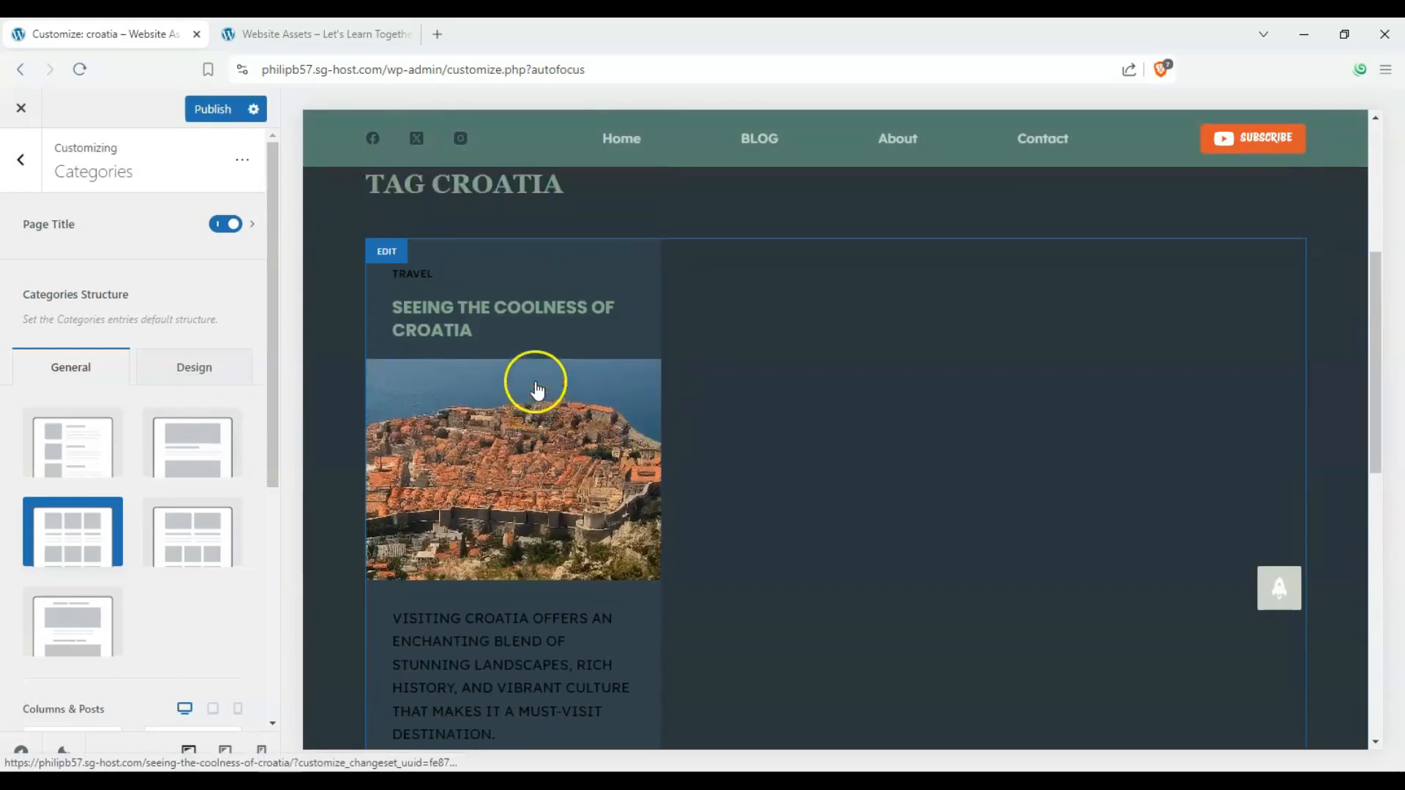
{"action": "left_click", "coordinate": [421, 397]}
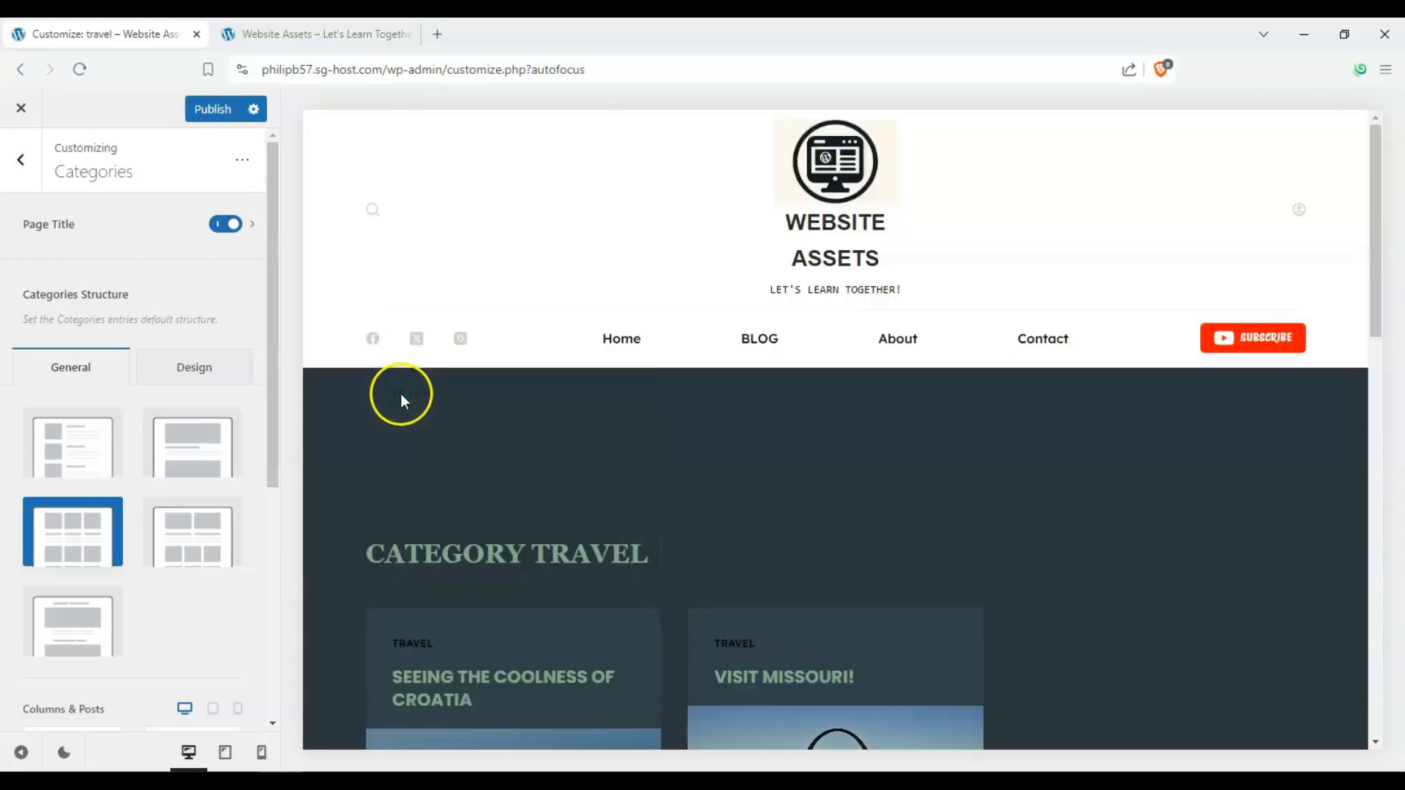
{"action": "scroll", "coordinate": [574, 464], "scroll_direction": "down", "scroll_amount": 2}
{"action": "left_click_drag", "start_coordinate": [653, 378], "coordinate": [689, 378]}
{"action": "left_click", "coordinate": [517, 381]}
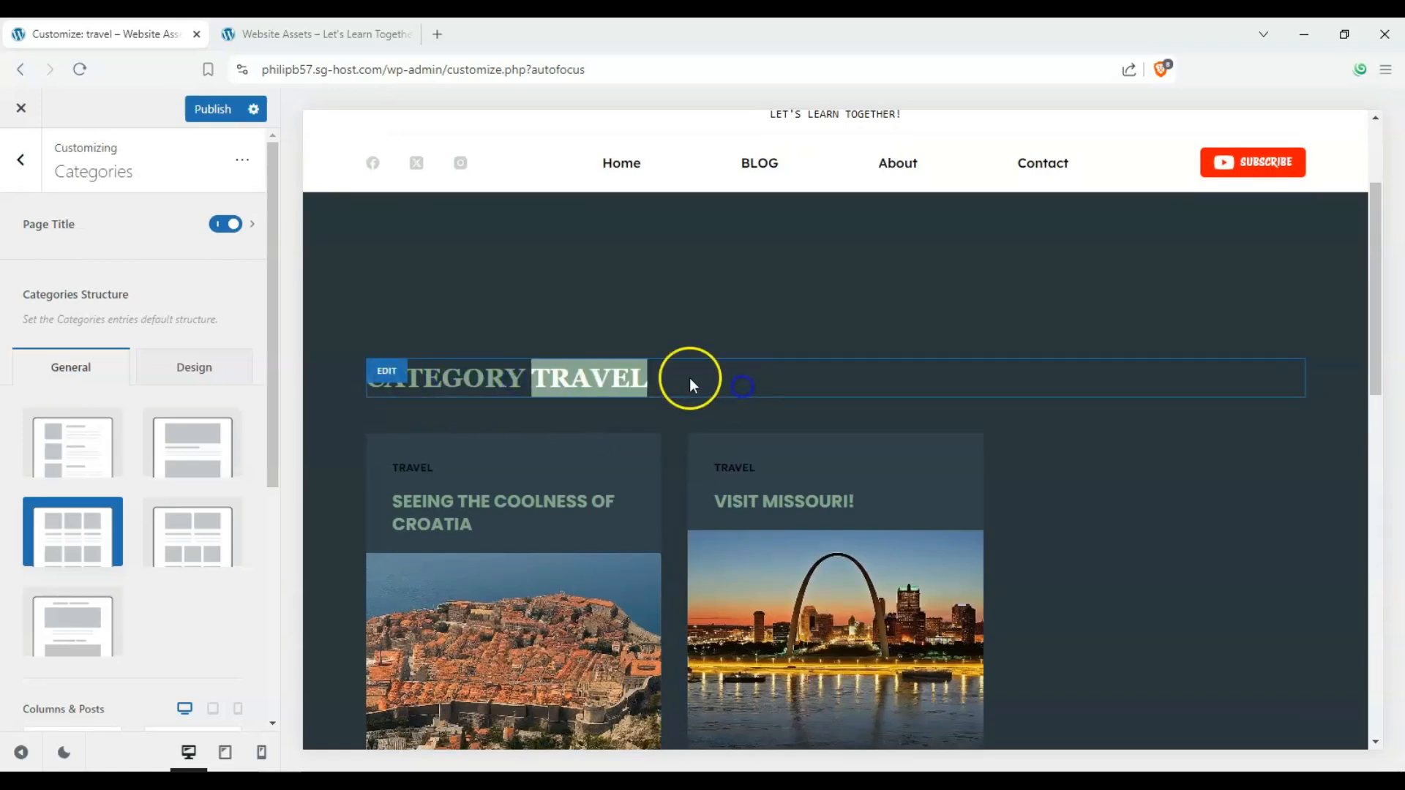
- Set the Categories structure to the Classic layout and check the Travel archive's post cards
{"action": "scroll", "coordinate": [689, 378], "scroll_direction": "down", "scroll_amount": 3}
{"action": "left_click", "coordinate": [192, 448]}
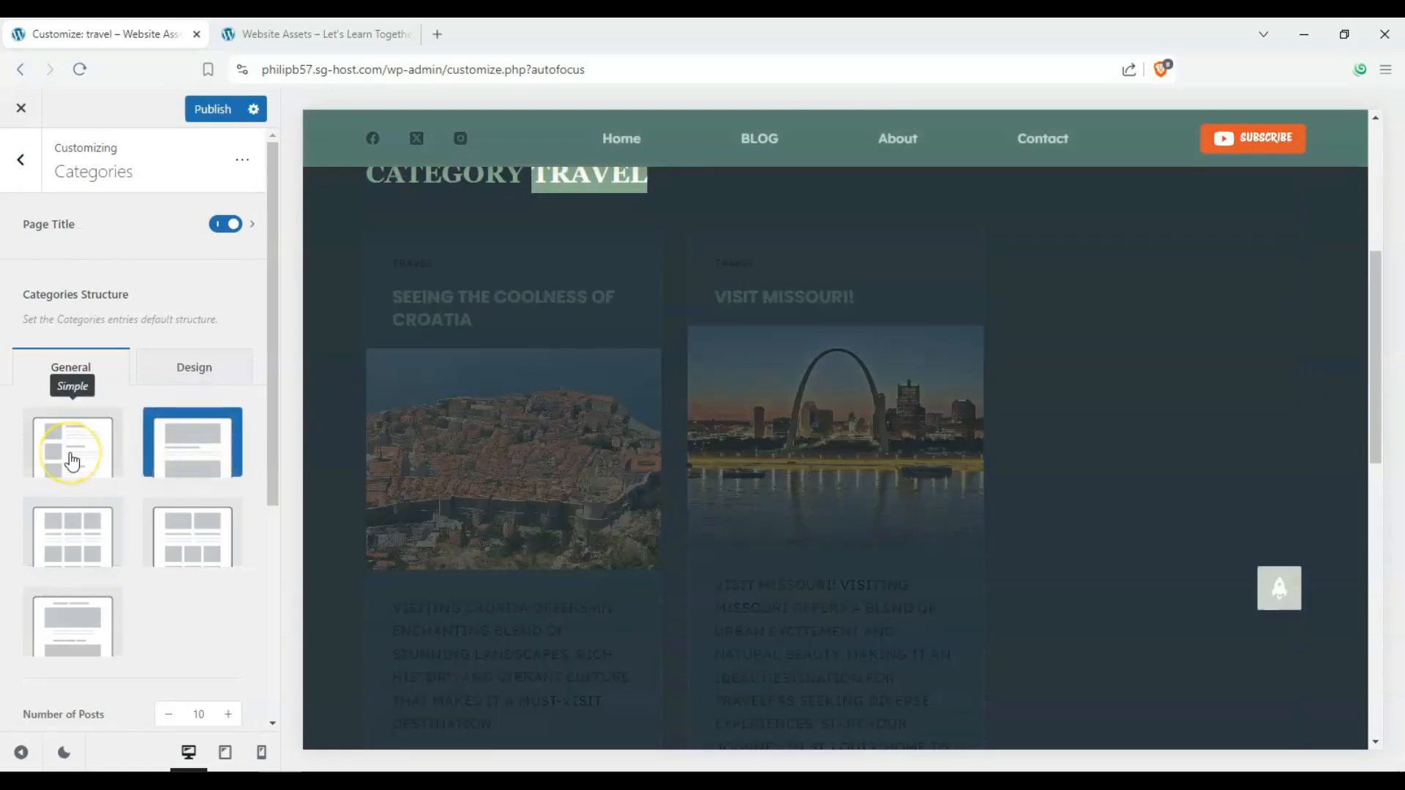
{"action": "scroll", "coordinate": [486, 464], "scroll_direction": "down", "scroll_amount": 10}
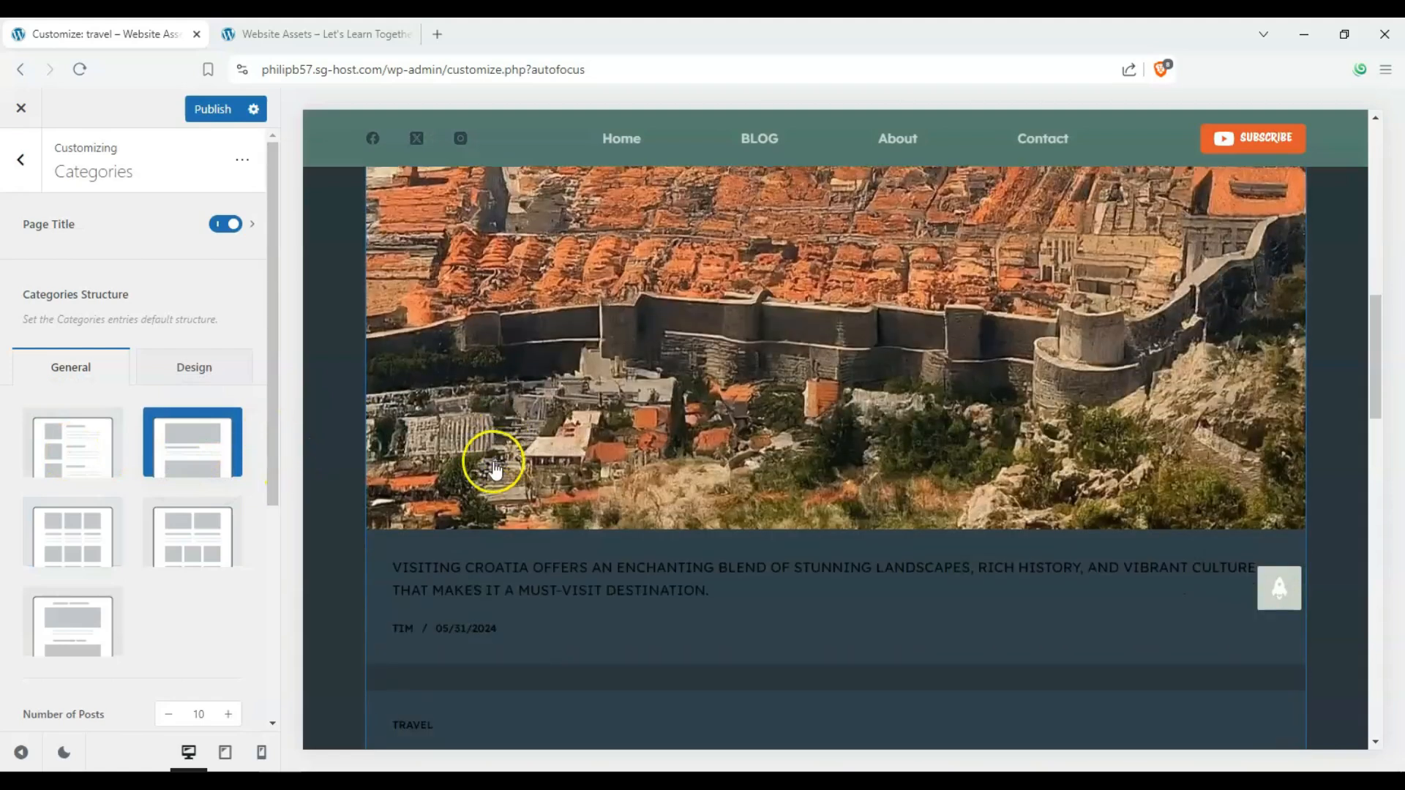
{"action": "scroll", "coordinate": [276, 433], "scroll_direction": "down", "scroll_amount": 1}
{"action": "left_click_drag", "start_coordinate": [275, 433], "coordinate": [275, 269]}
- Set the category archive's page background to light grey #e8e8e8 and leave the Categories settings
{"action": "left_click", "coordinate": [193, 382]}
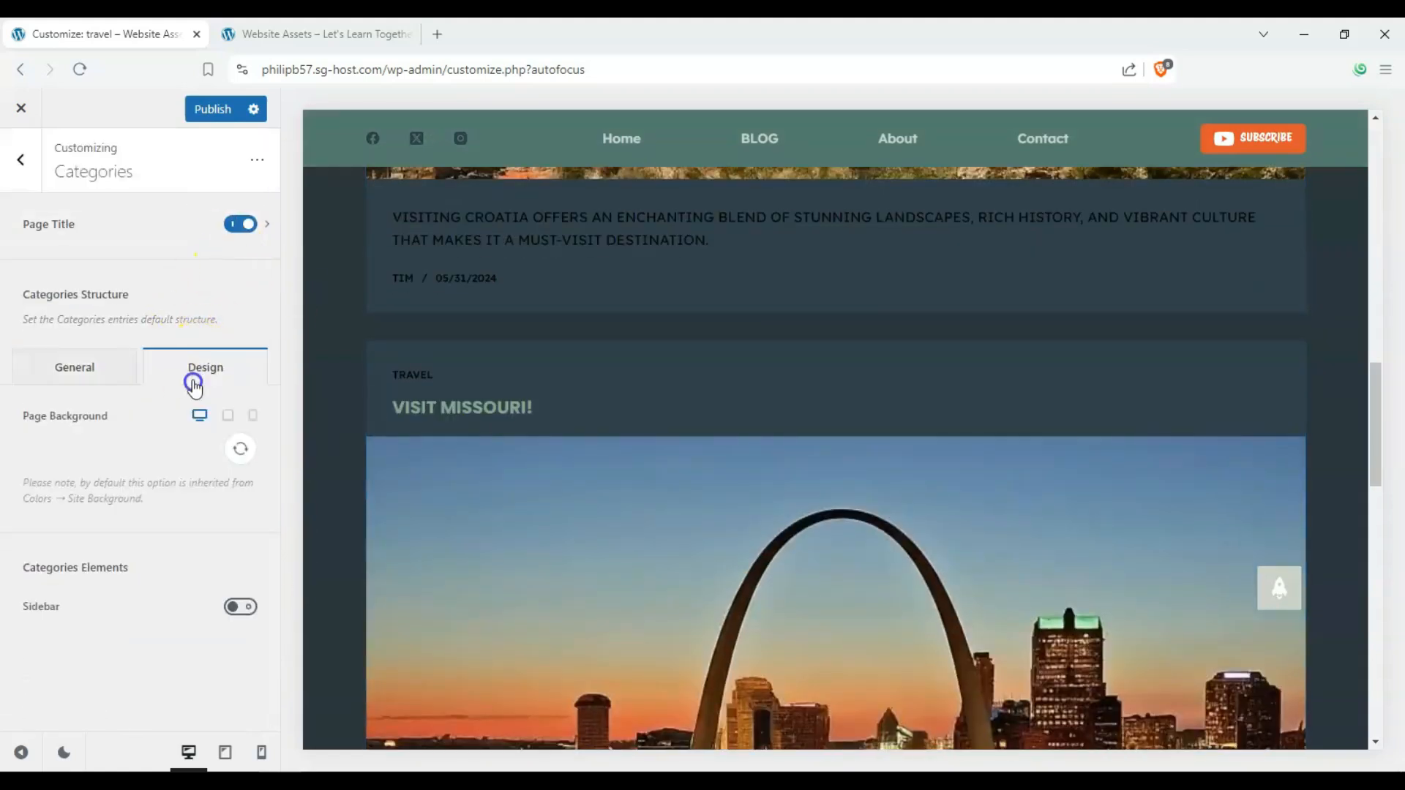
{"action": "left_click", "coordinate": [220, 448]}
{"action": "left_click_drag", "start_coordinate": [209, 521], "coordinate": [29, 449]}
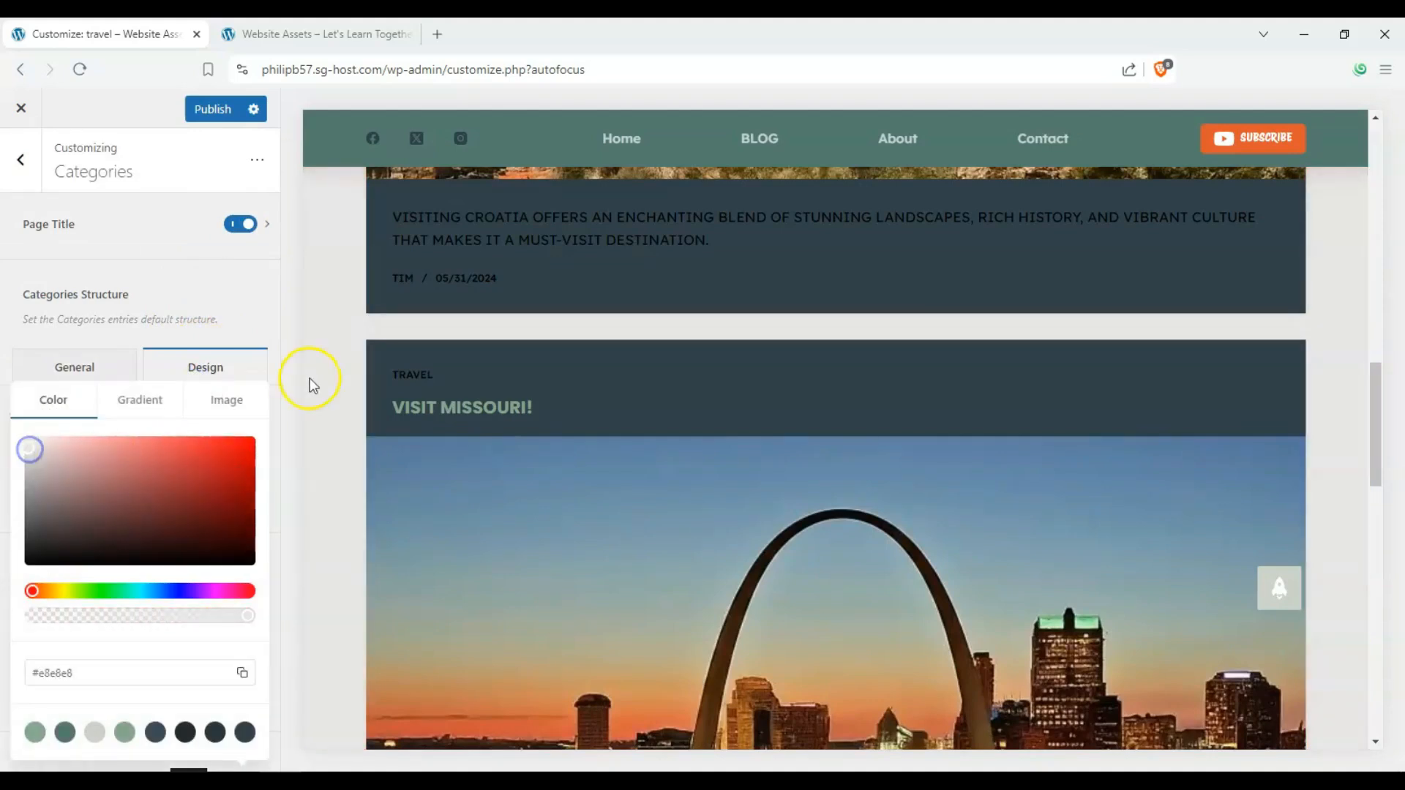
{"action": "scroll", "coordinate": [314, 377], "scroll_direction": "down", "scroll_amount": 6}
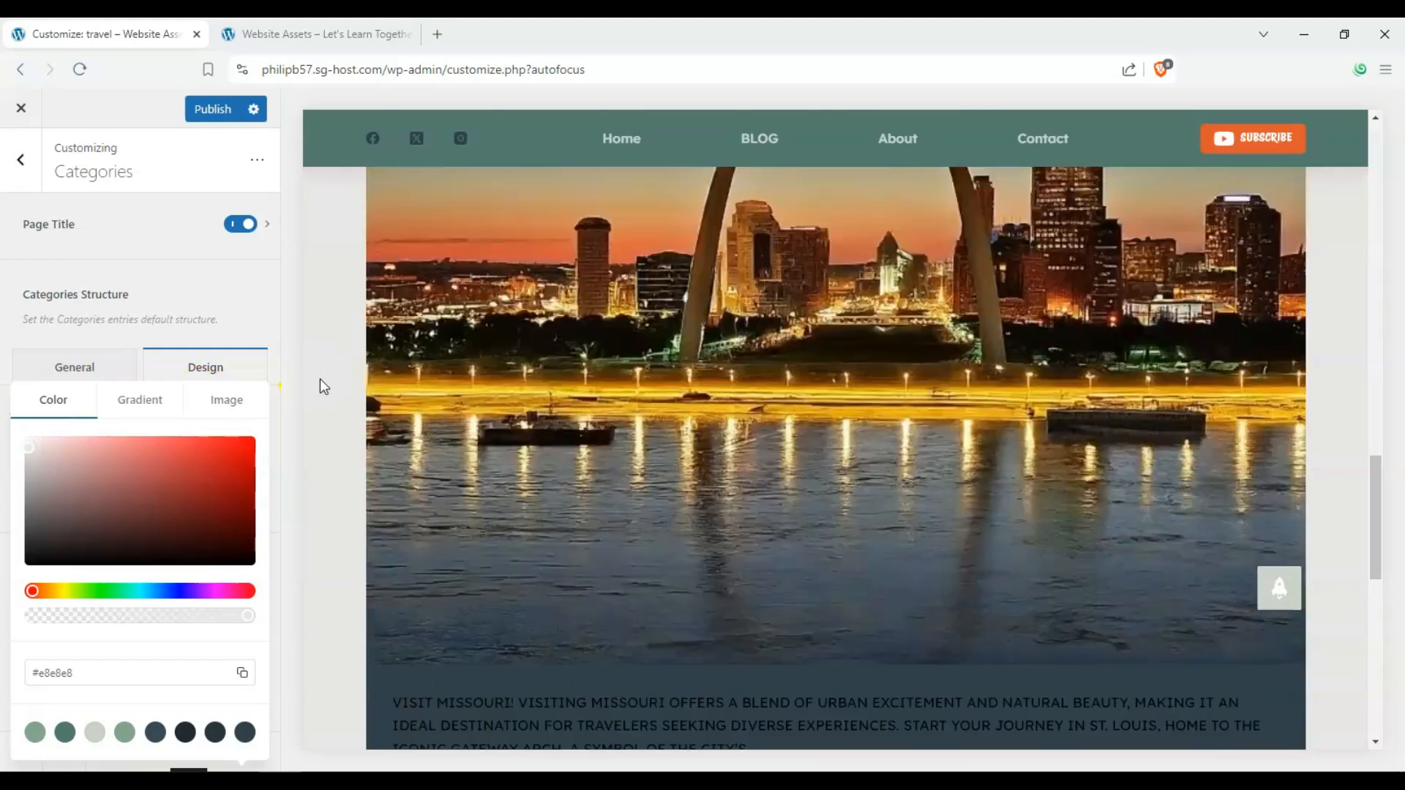
{"action": "left_click", "coordinate": [29, 165]}
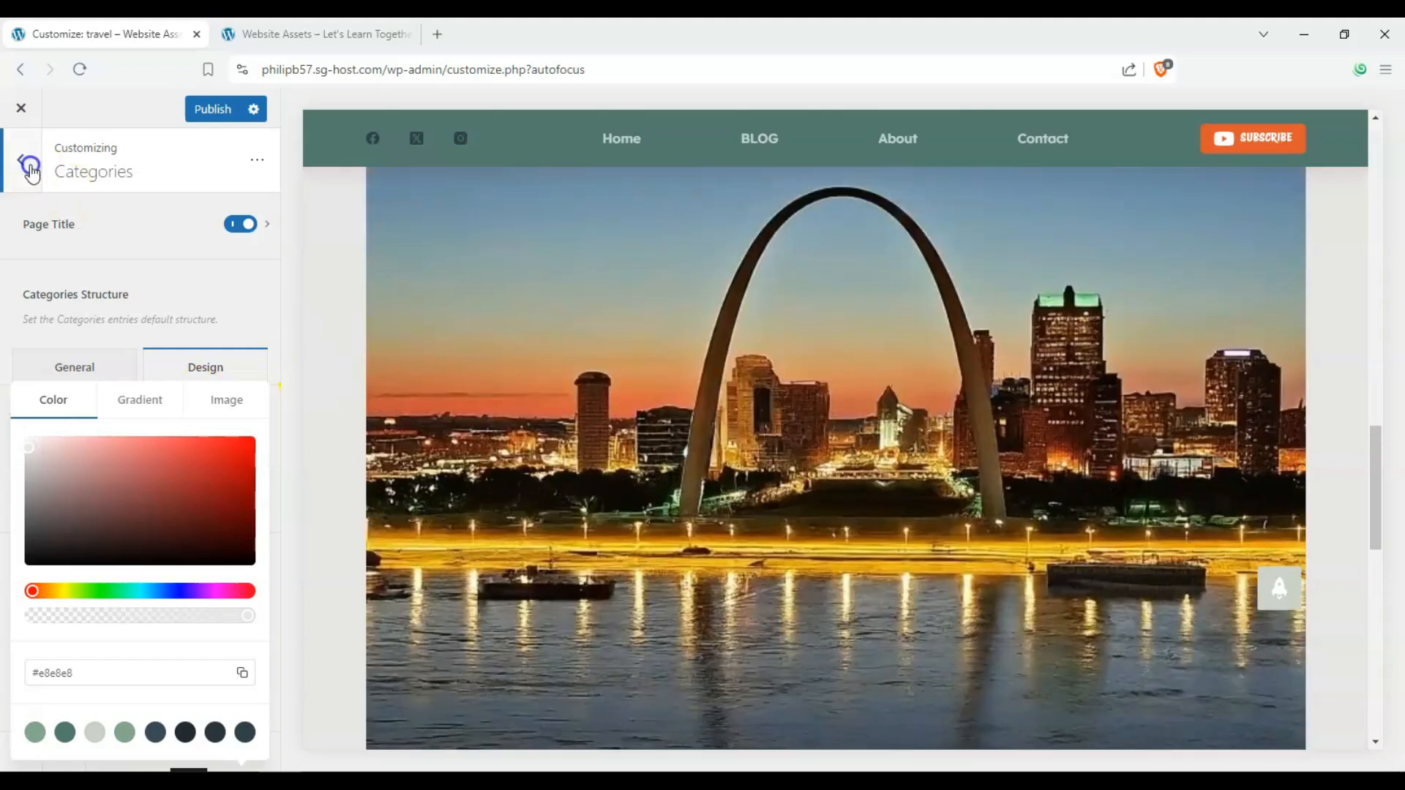
- Look through the remaining customizer sections and load the site's home page in the preview
{"action": "scroll", "coordinate": [139, 513], "scroll_direction": "down", "scroll_amount": 4}
{"action": "scroll", "coordinate": [163, 540], "scroll_direction": "up", "scroll_amount": 8}
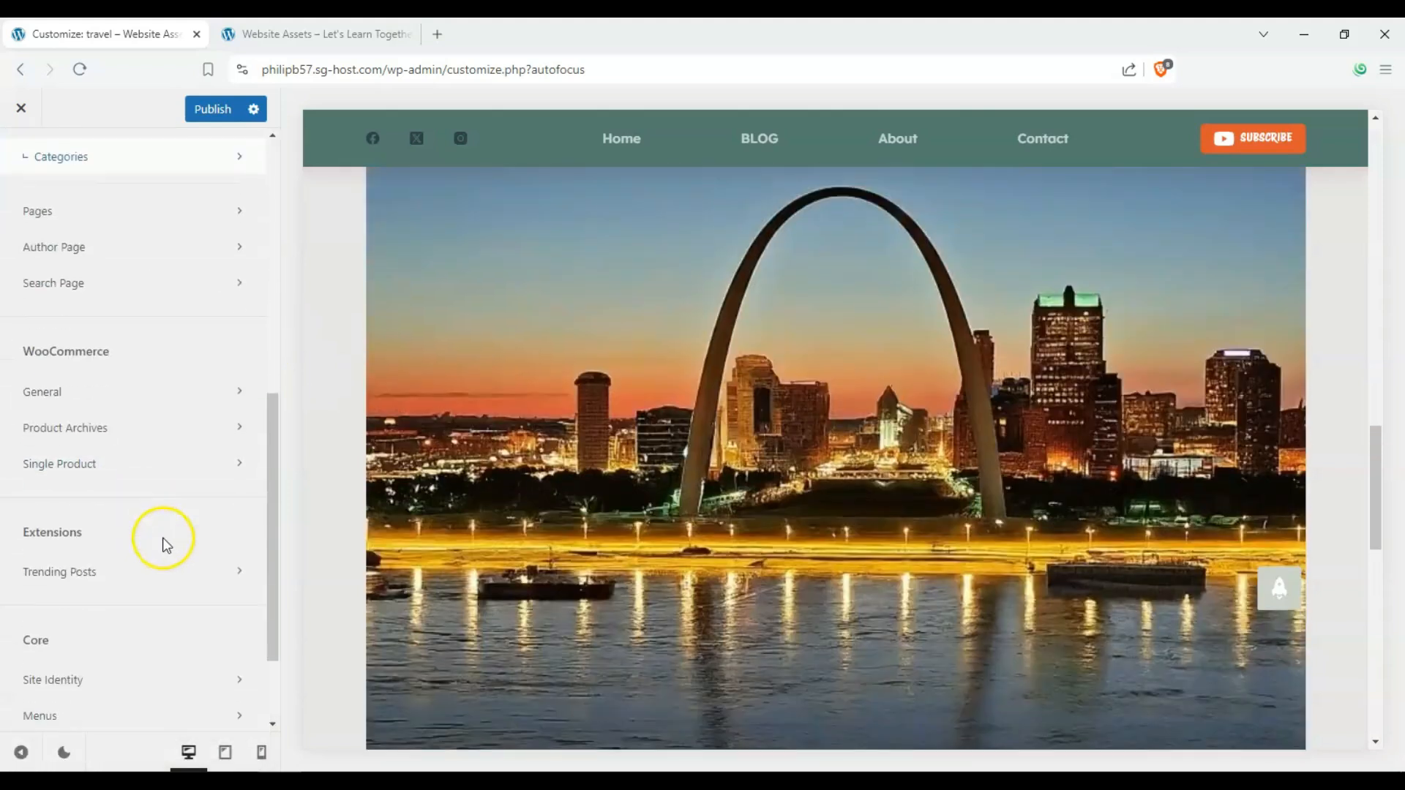
{"action": "scroll", "coordinate": [467, 546], "scroll_direction": "up", "scroll_amount": 5}
{"action": "scroll", "coordinate": [467, 546], "scroll_direction": "up", "scroll_amount": 10}
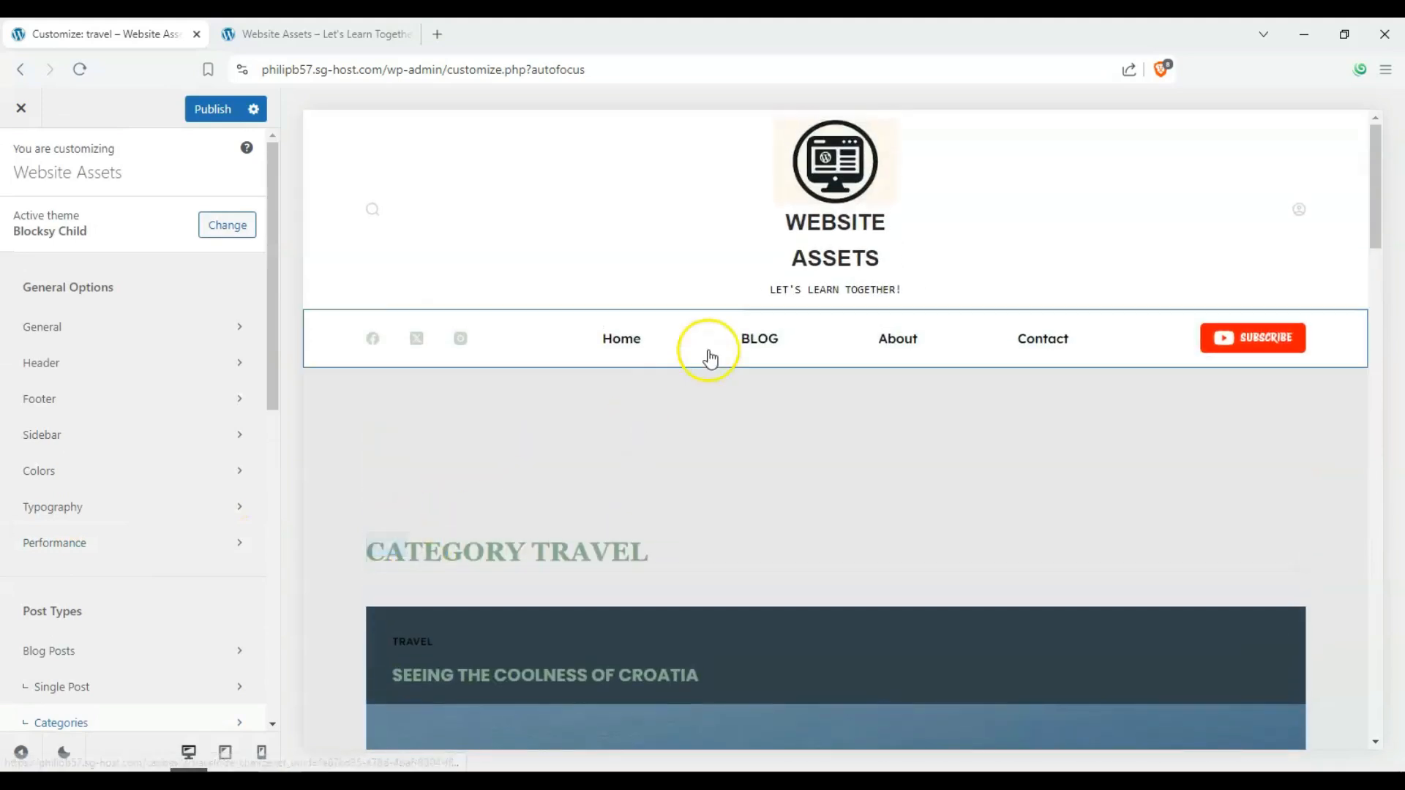
{"action": "left_click", "coordinate": [632, 343]}
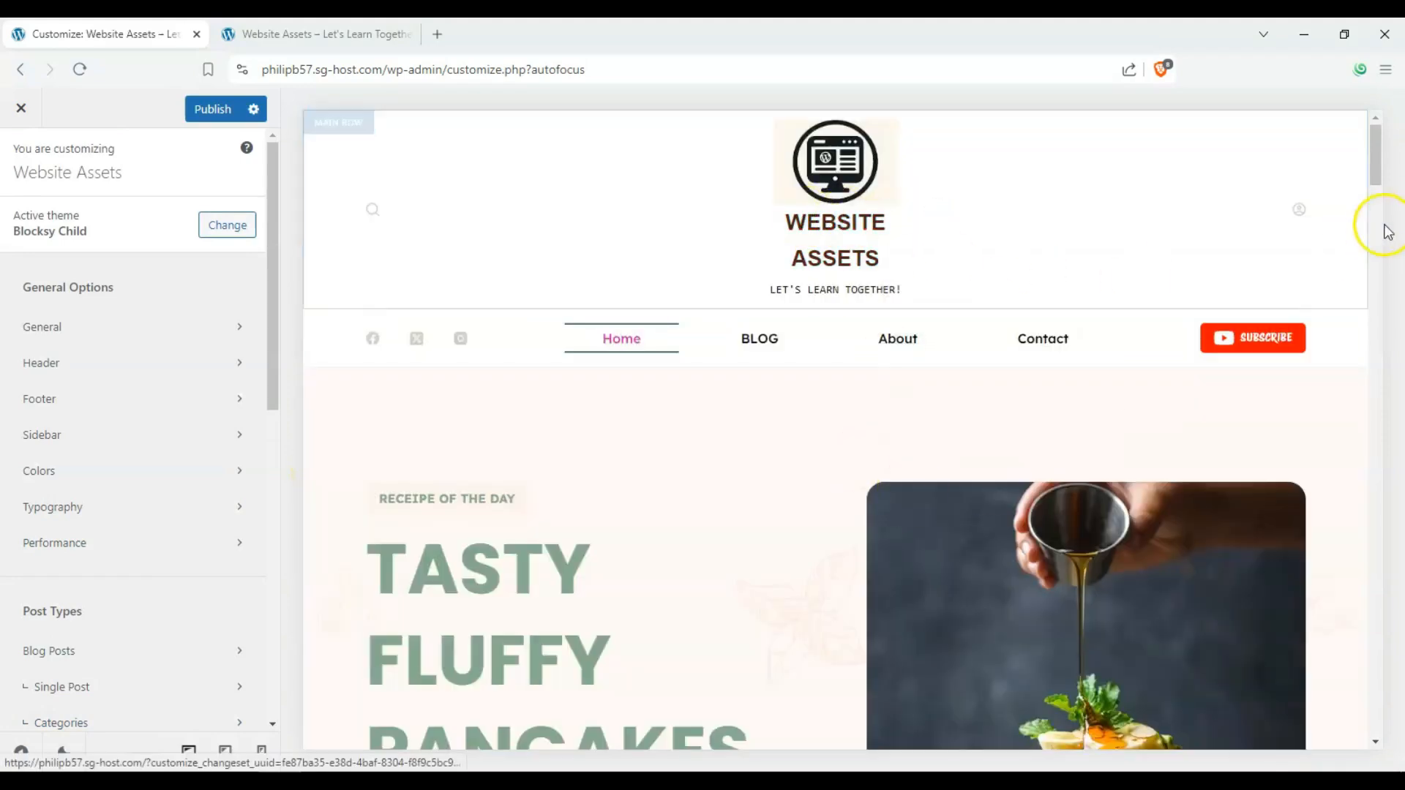
{"action": "mouse_move", "coordinate": [1377, 176]}
{"action": "left_mouse_down"}
{"action": "mouse_move", "coordinate": [1379, 230]}
{"action": "mouse_move", "coordinate": [1392, 161]}
{"action": "left_mouse_up"}
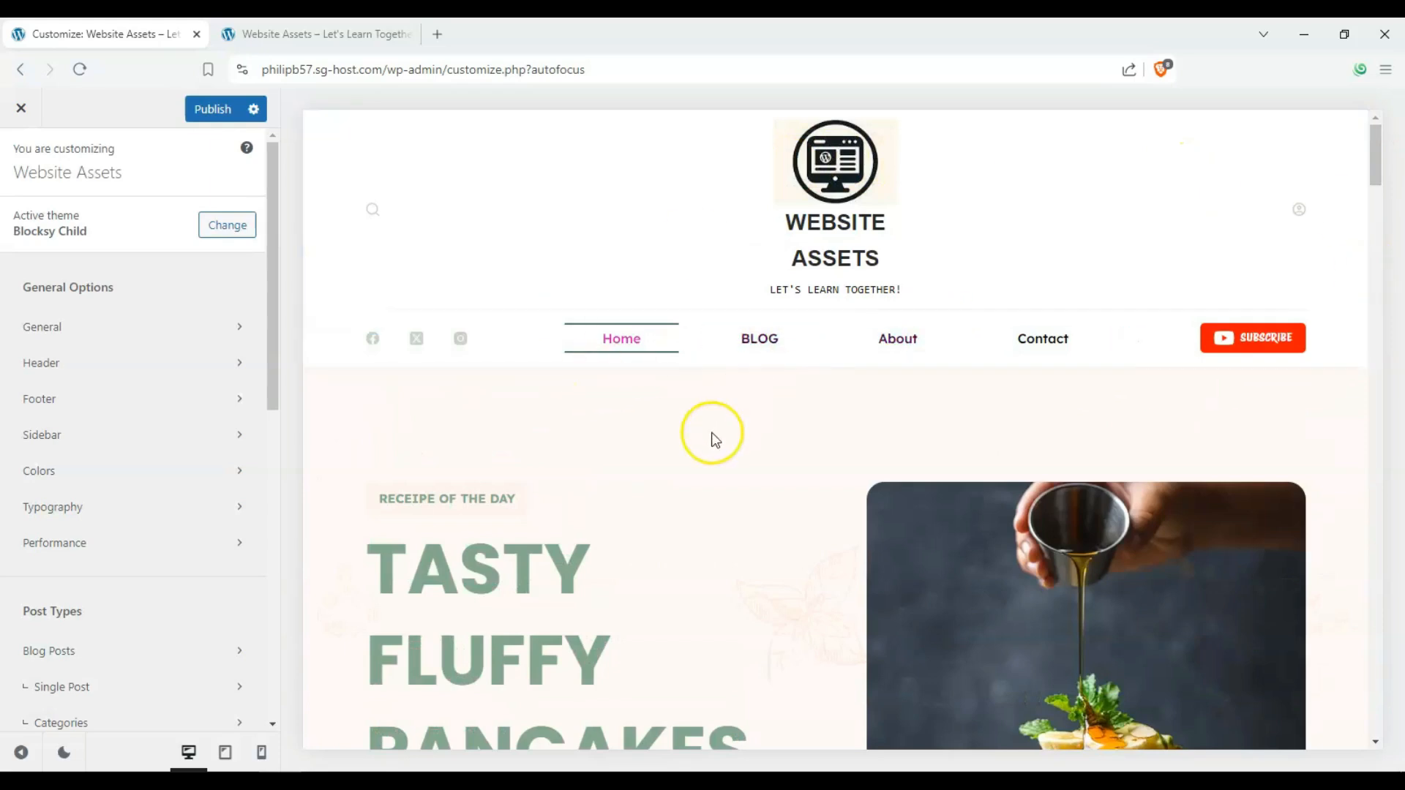
- Examine the home page's pancake hero and the Recipes of the Week section in the preview
{"action": "scroll", "coordinate": [715, 440], "scroll_direction": "down", "scroll_amount": 10}
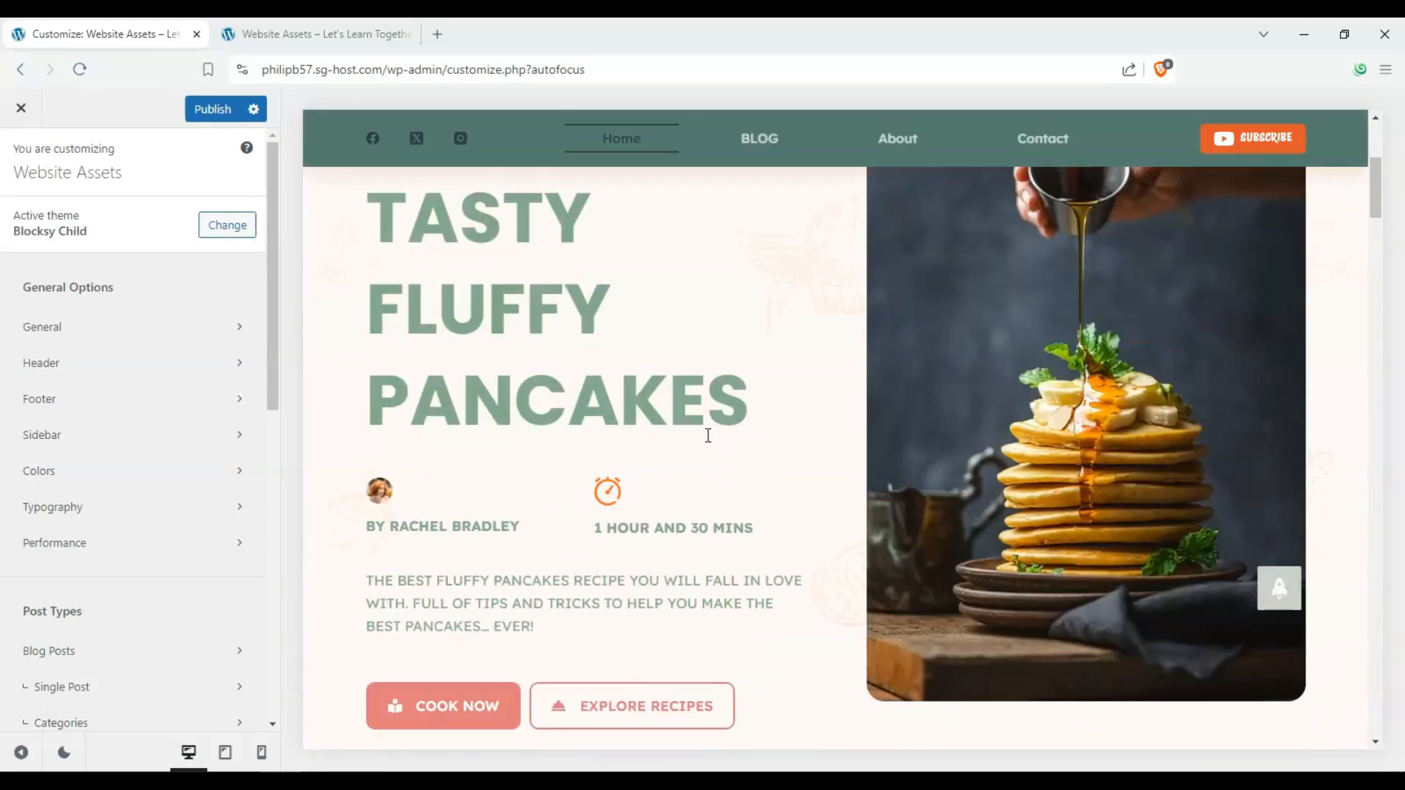
{"action": "scroll", "coordinate": [762, 455], "scroll_direction": "down", "scroll_amount": 4}
{"action": "scroll", "coordinate": [793, 458], "scroll_direction": "up", "scroll_amount": 3}
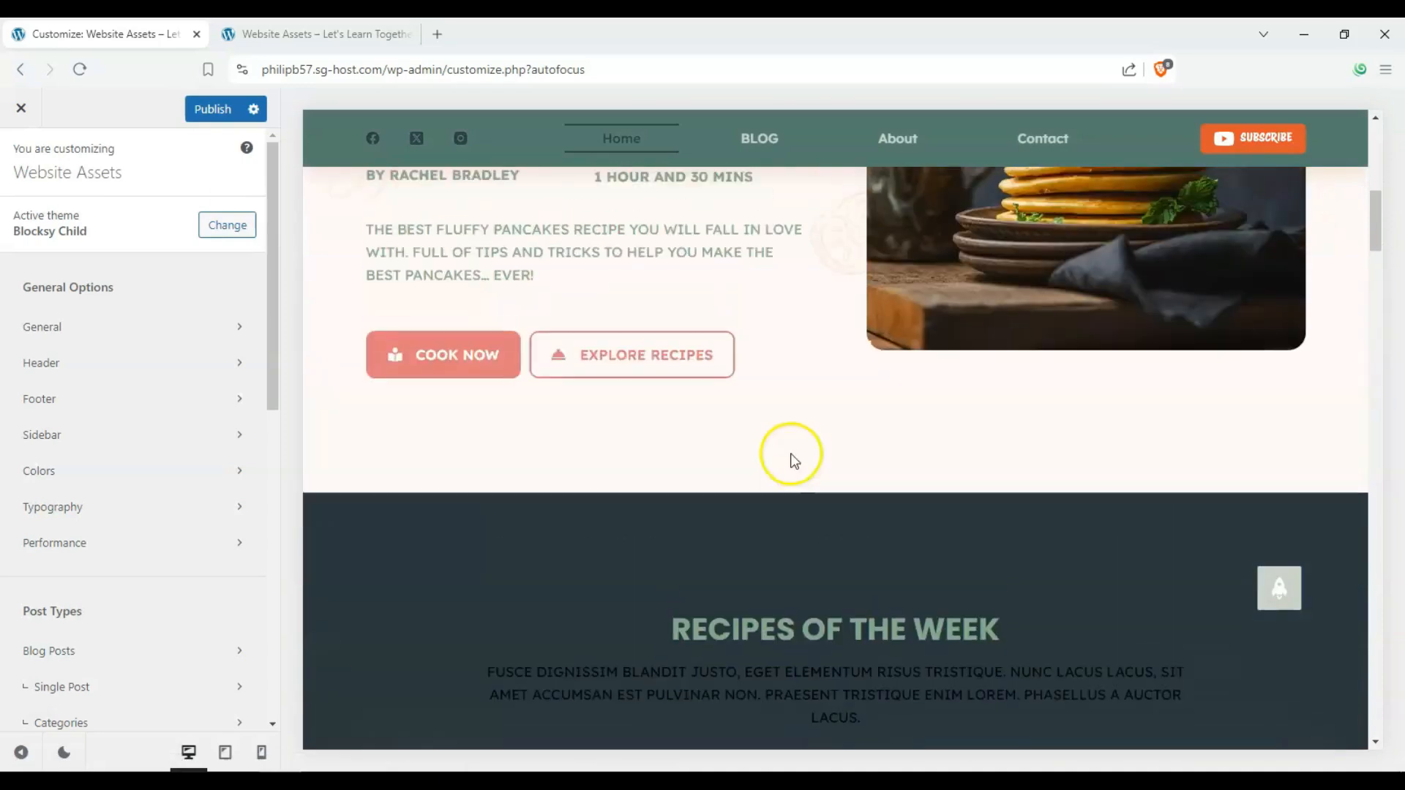
{"action": "scroll", "coordinate": [793, 458], "scroll_direction": "down", "scroll_amount": 5}
{"action": "scroll", "coordinate": [552, 417], "scroll_direction": "down", "scroll_amount": 3}
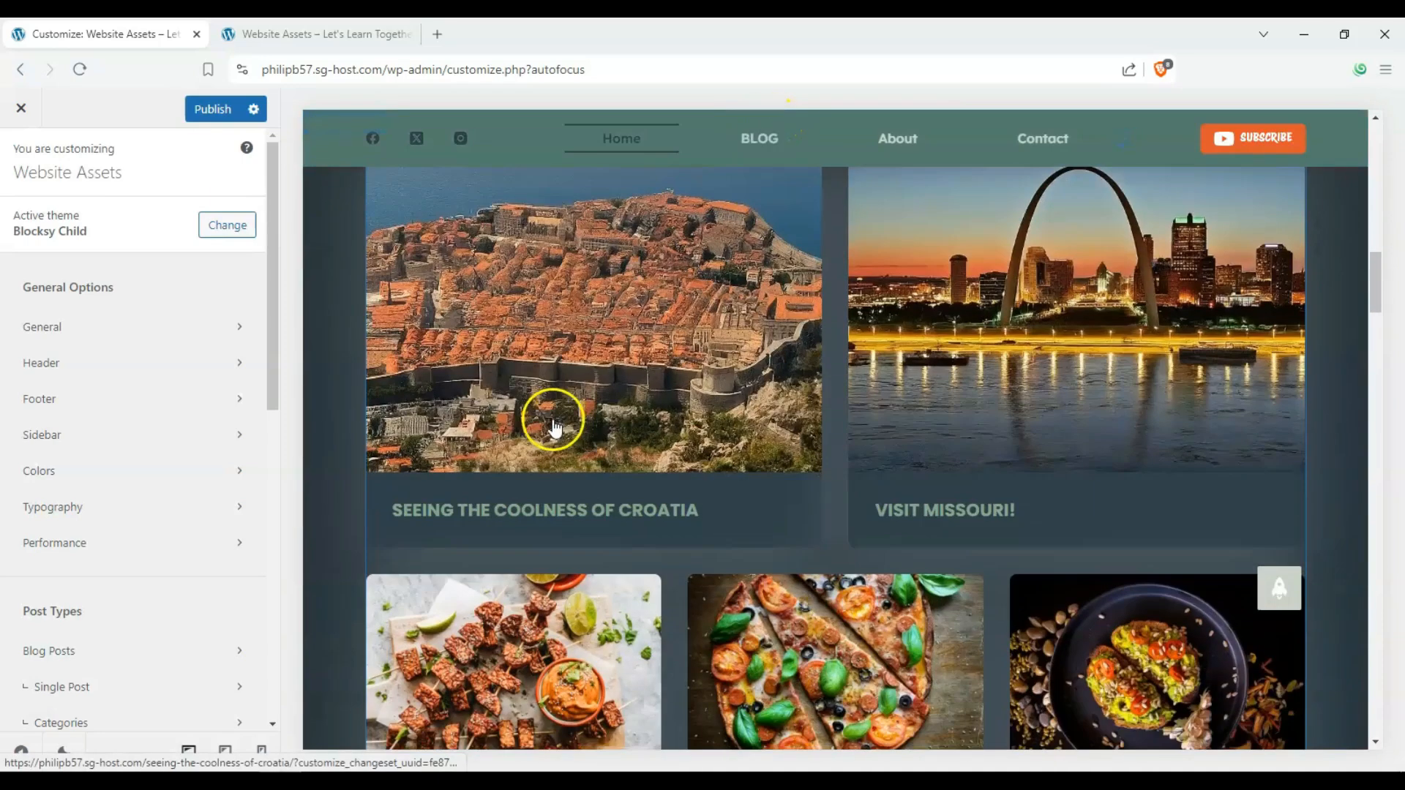
{"action": "scroll", "coordinate": [556, 417], "scroll_direction": "up", "scroll_amount": 7}
{"action": "scroll", "coordinate": [549, 455], "scroll_direction": "up", "scroll_amount": 8}
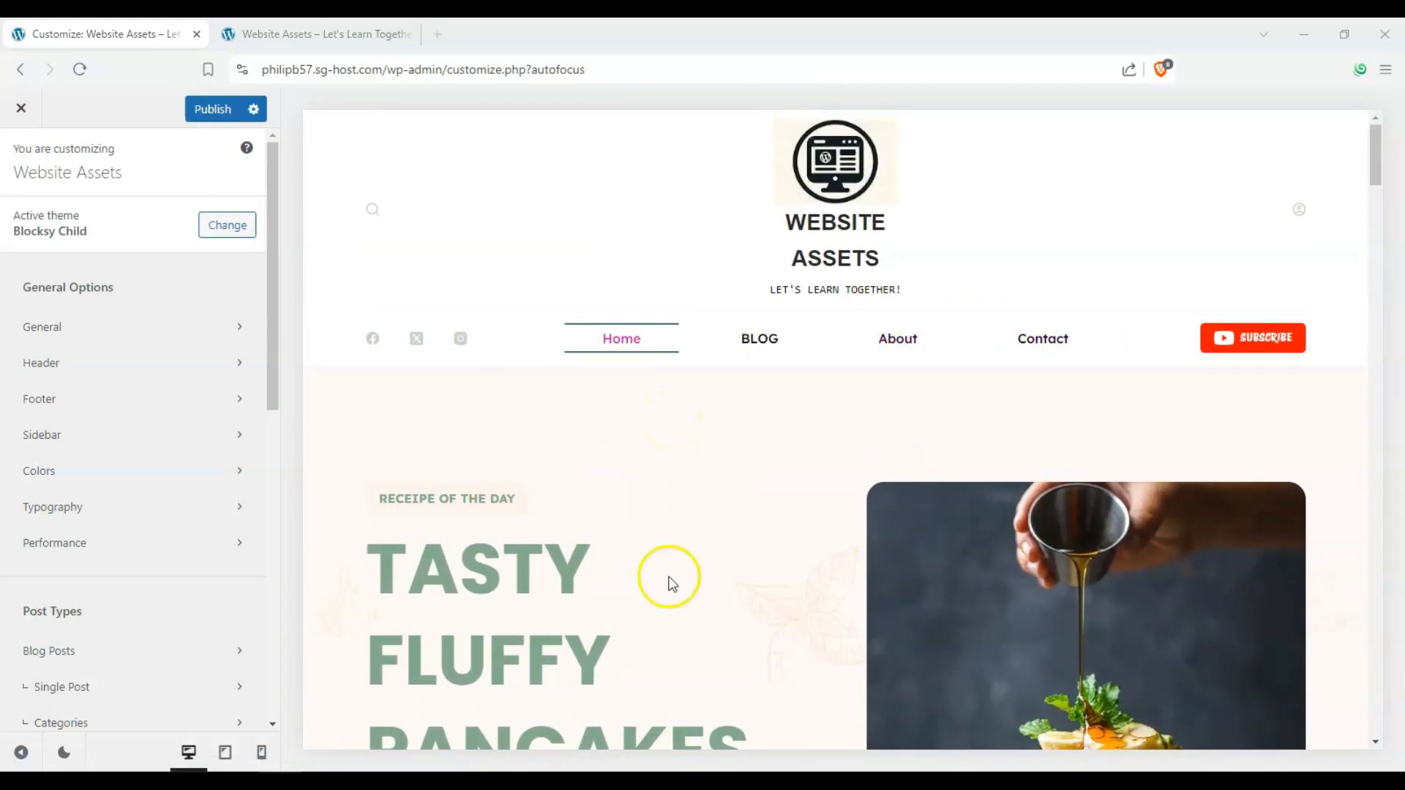
- Publish the customizer changes and switch to the live site's browser tab to look over the home page
{"action": "left_click", "coordinate": [191, 110]}
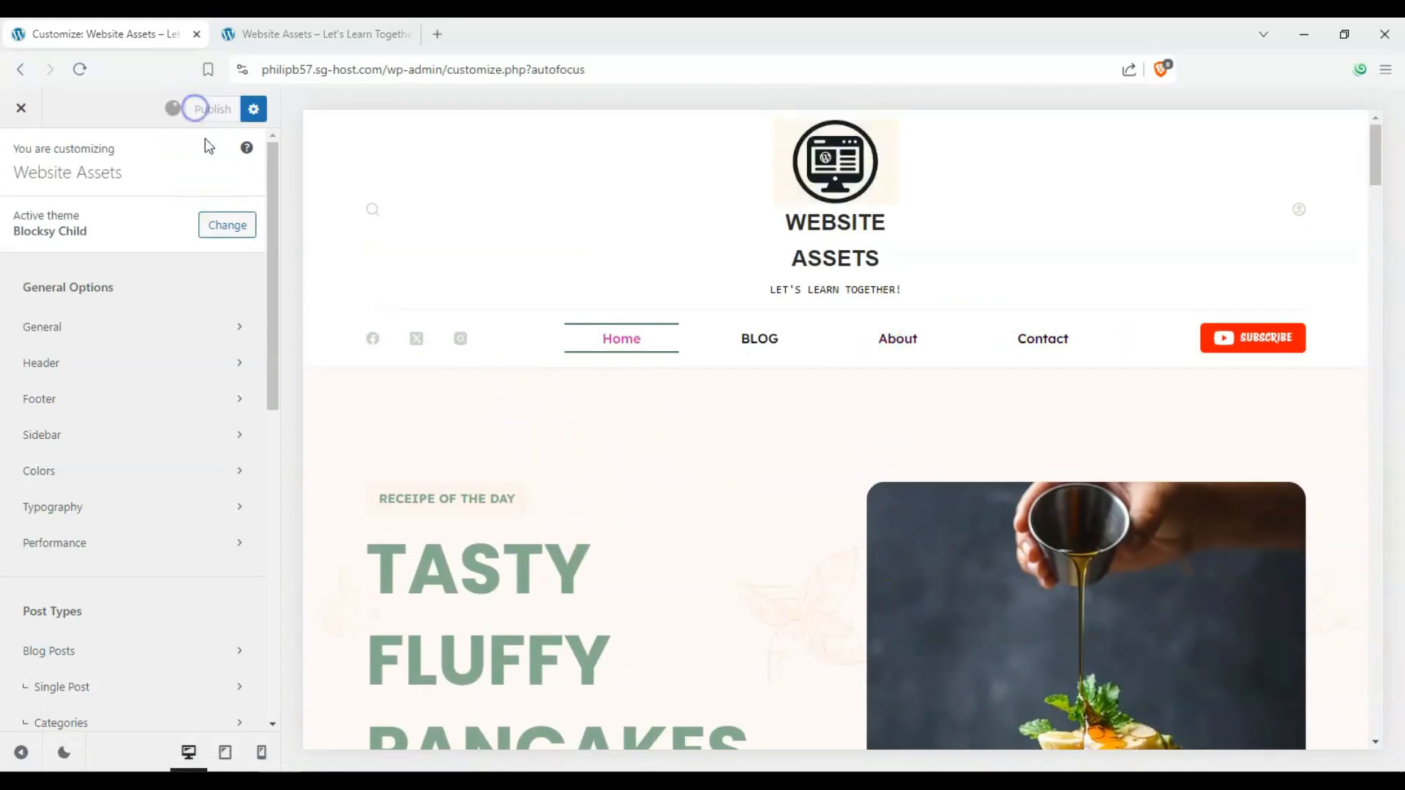
{"action": "left_click", "coordinate": [342, 47]}
{"action": "scroll", "coordinate": [628, 353], "scroll_direction": "down", "scroll_amount": 15}
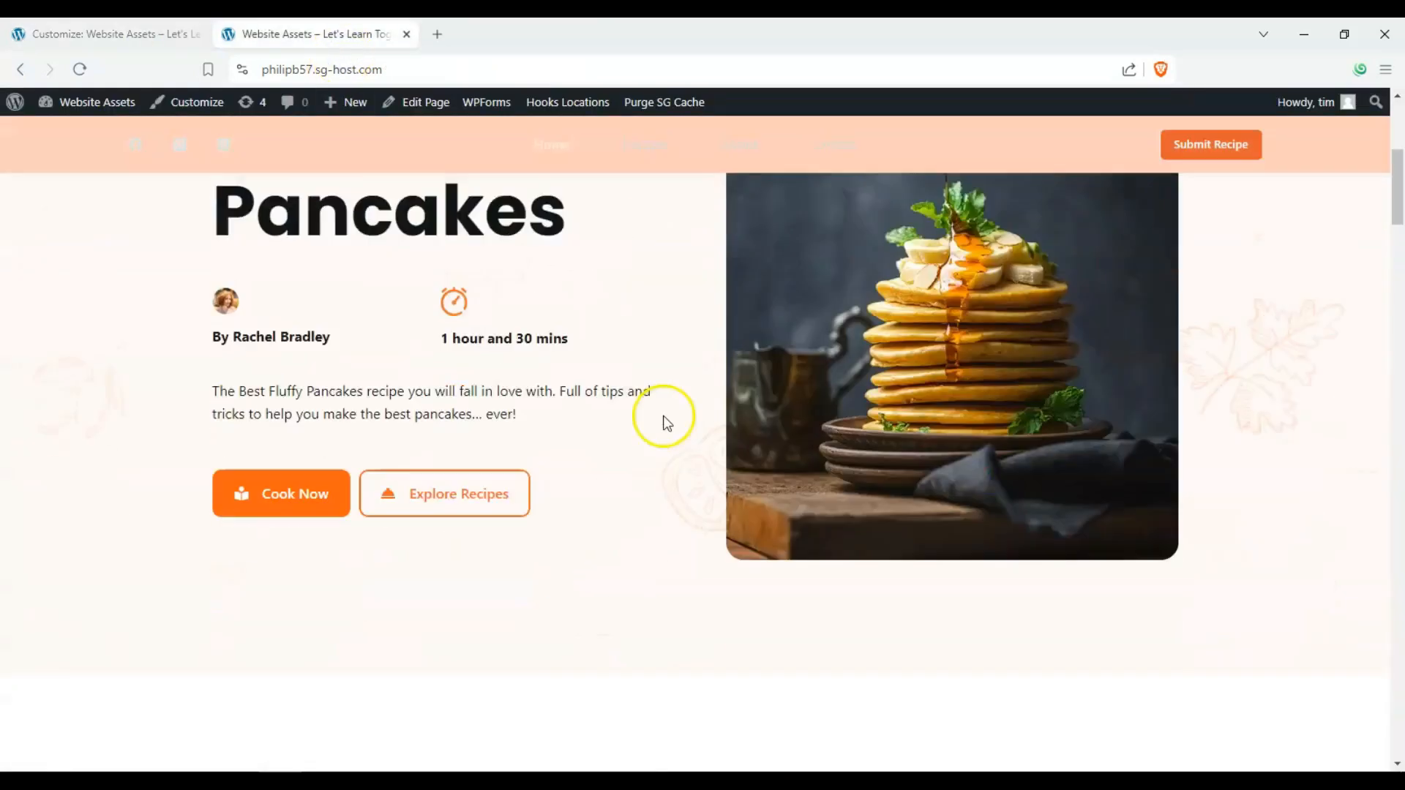
- Look over the header and pancake hero on the live home page
{"action": "scroll", "coordinate": [1395, 270], "scroll_direction": "up", "scroll_amount": 4}
{"action": "left_click_drag", "start_coordinate": [1398, 272], "coordinate": [1398, 165]}
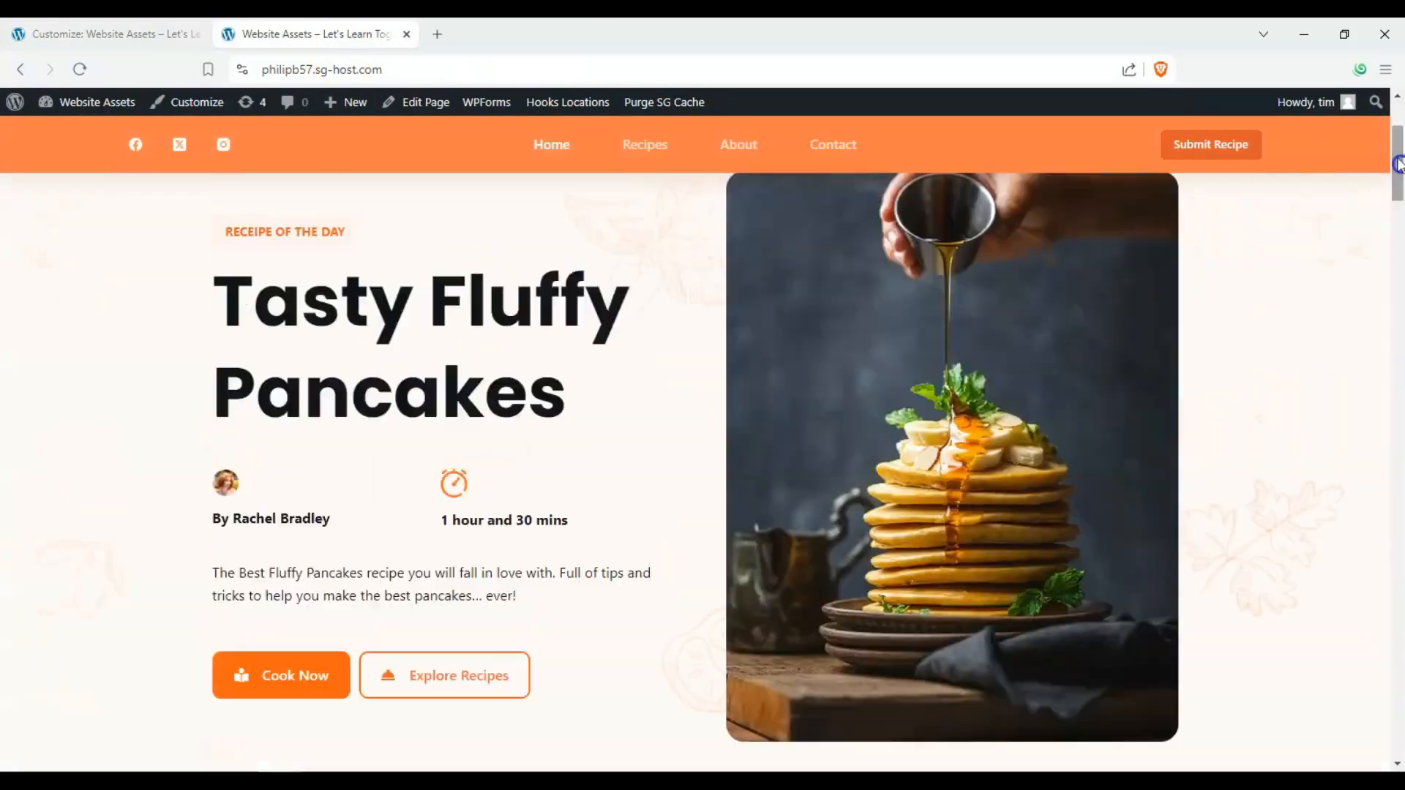
{"action": "scroll", "coordinate": [279, 308], "scroll_direction": "up", "scroll_amount": 3}
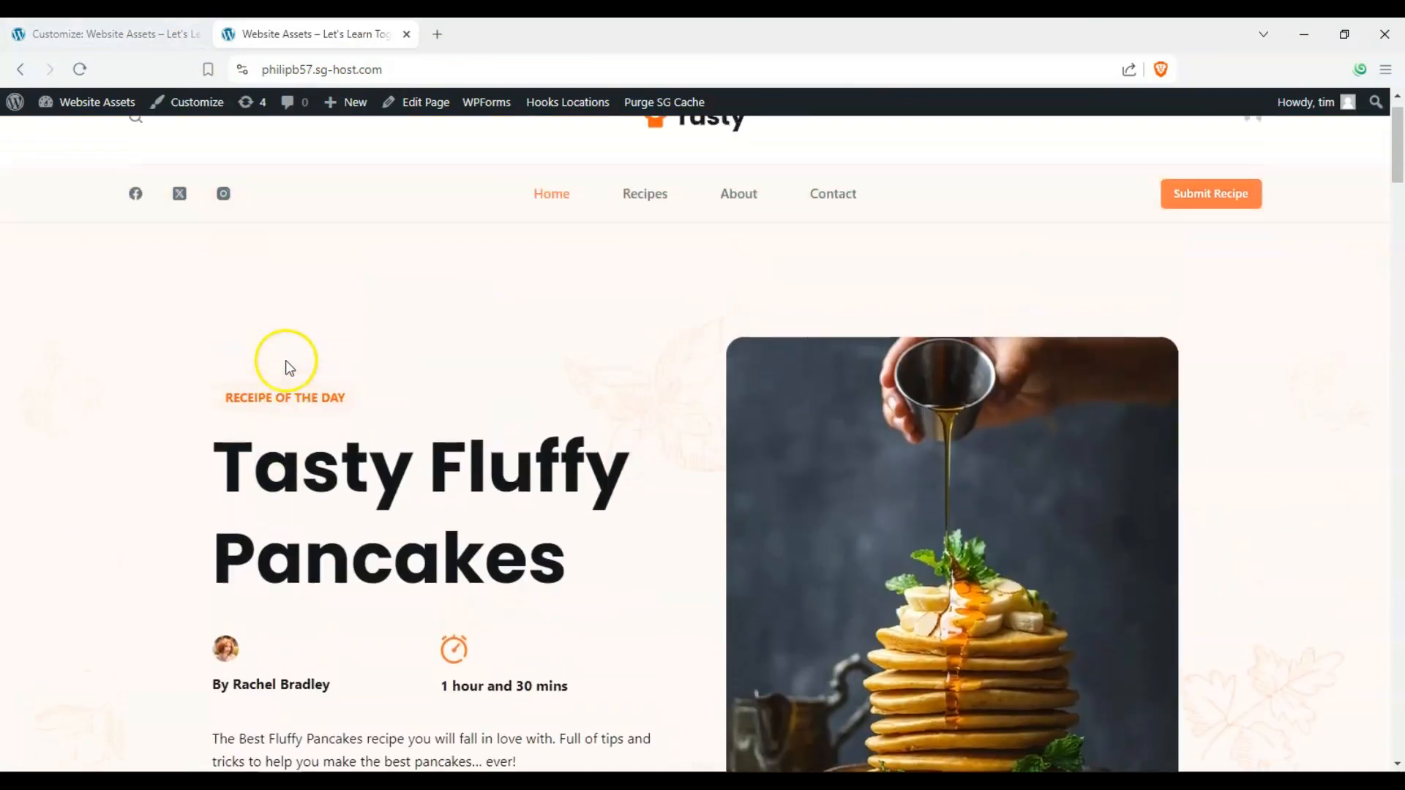
{"action": "scroll", "coordinate": [219, 351], "scroll_direction": "down", "scroll_amount": 3}
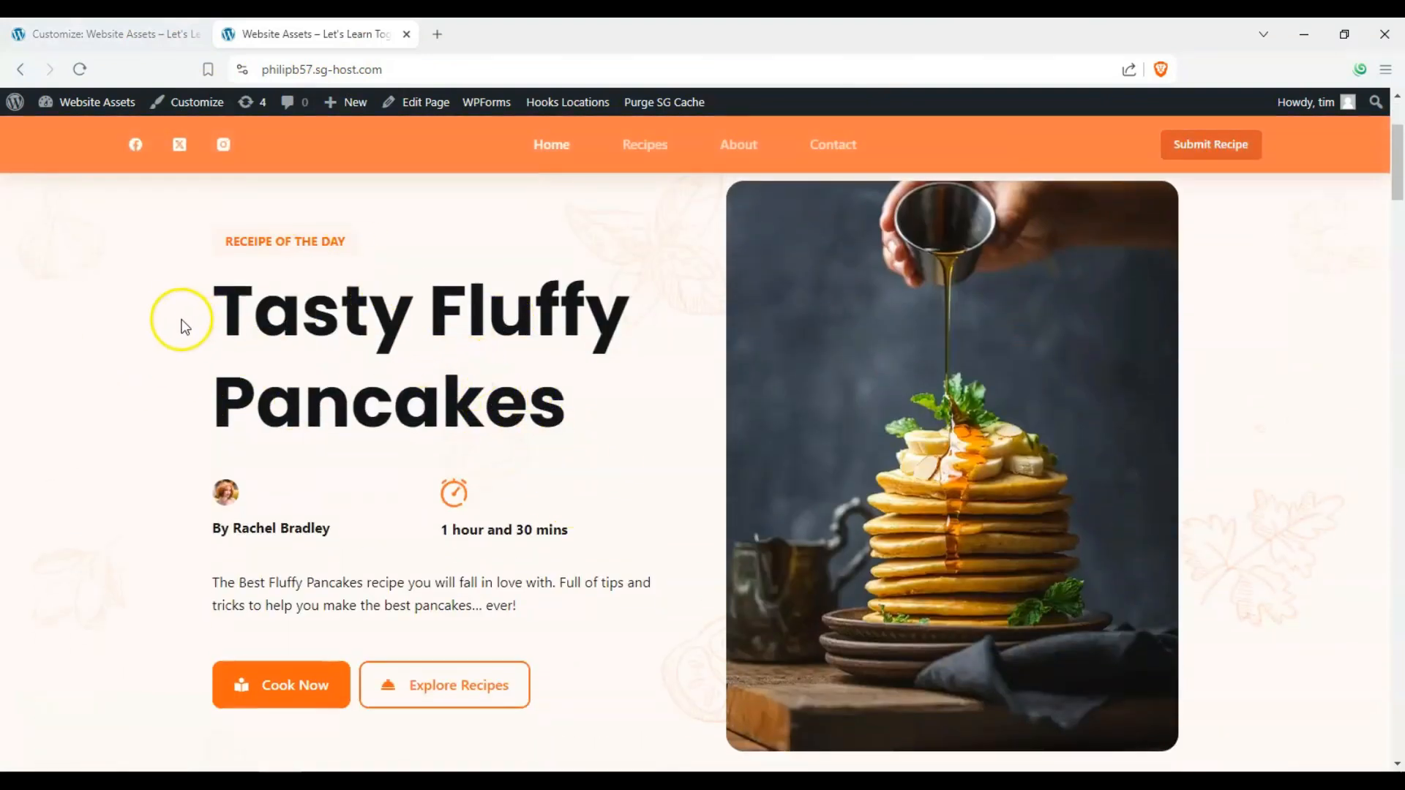
{"action": "scroll", "coordinate": [152, 293], "scroll_direction": "up", "scroll_amount": 3}
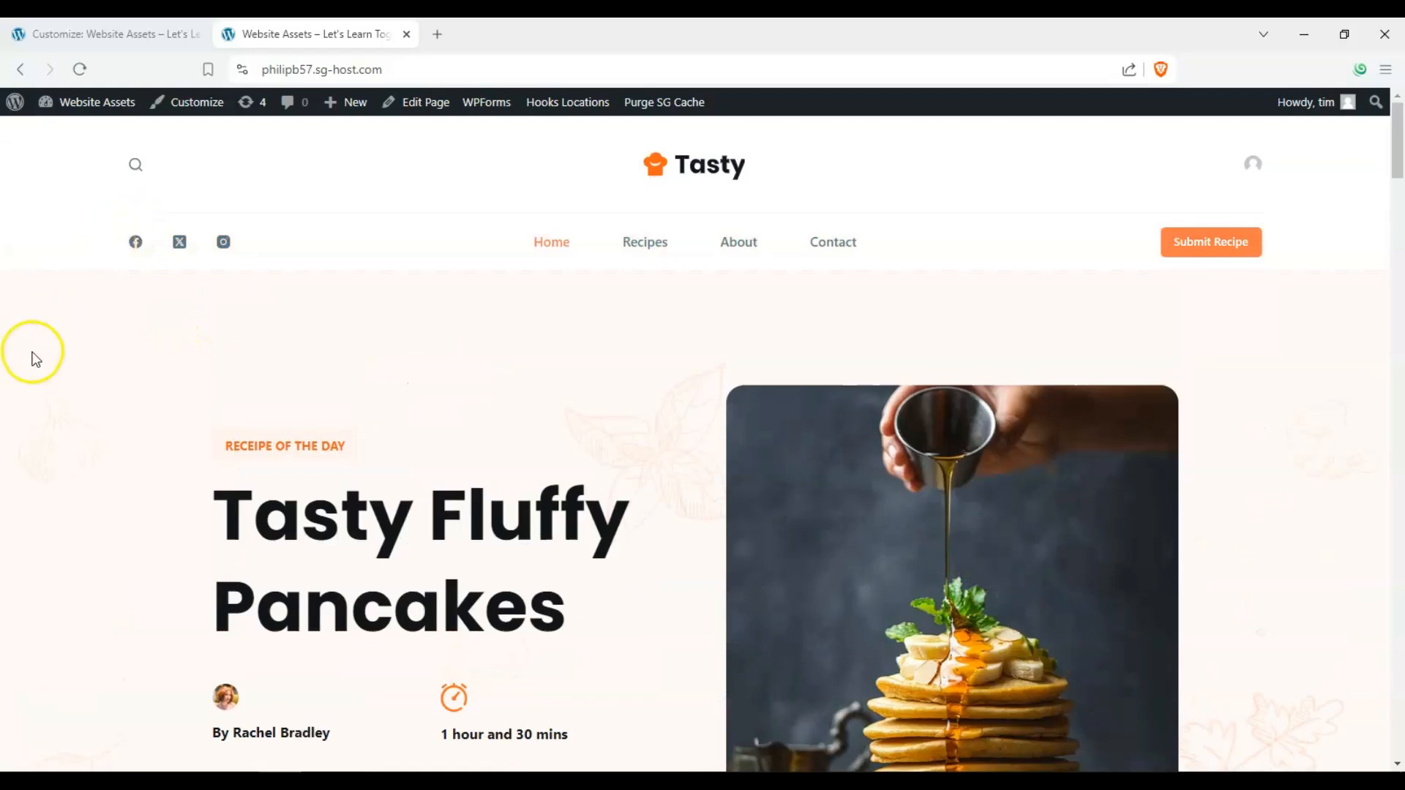
- Compare the customizer preview with the live site's tab and reload the live home page
{"action": "left_click", "coordinate": [137, 38]}
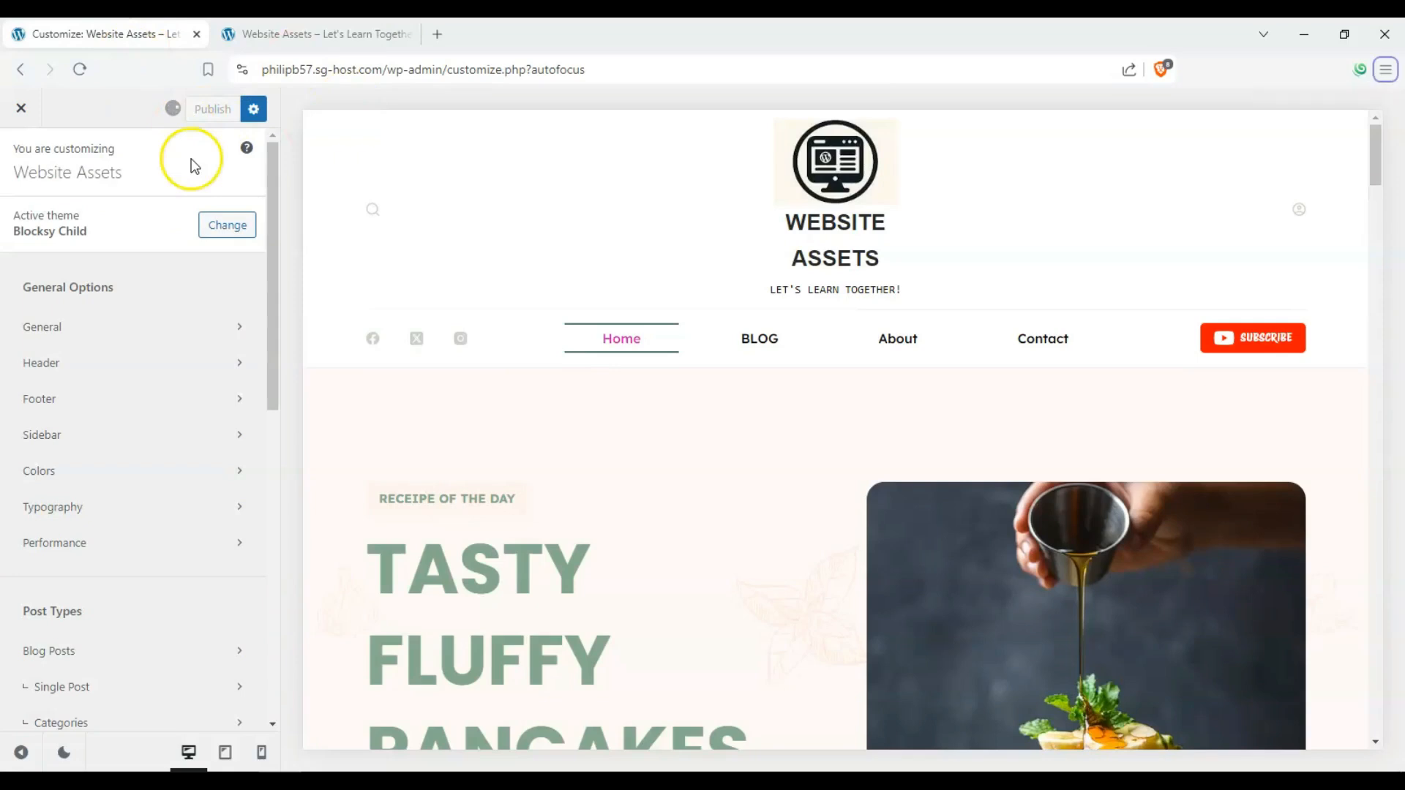
{"action": "left_click", "coordinate": [306, 34]}
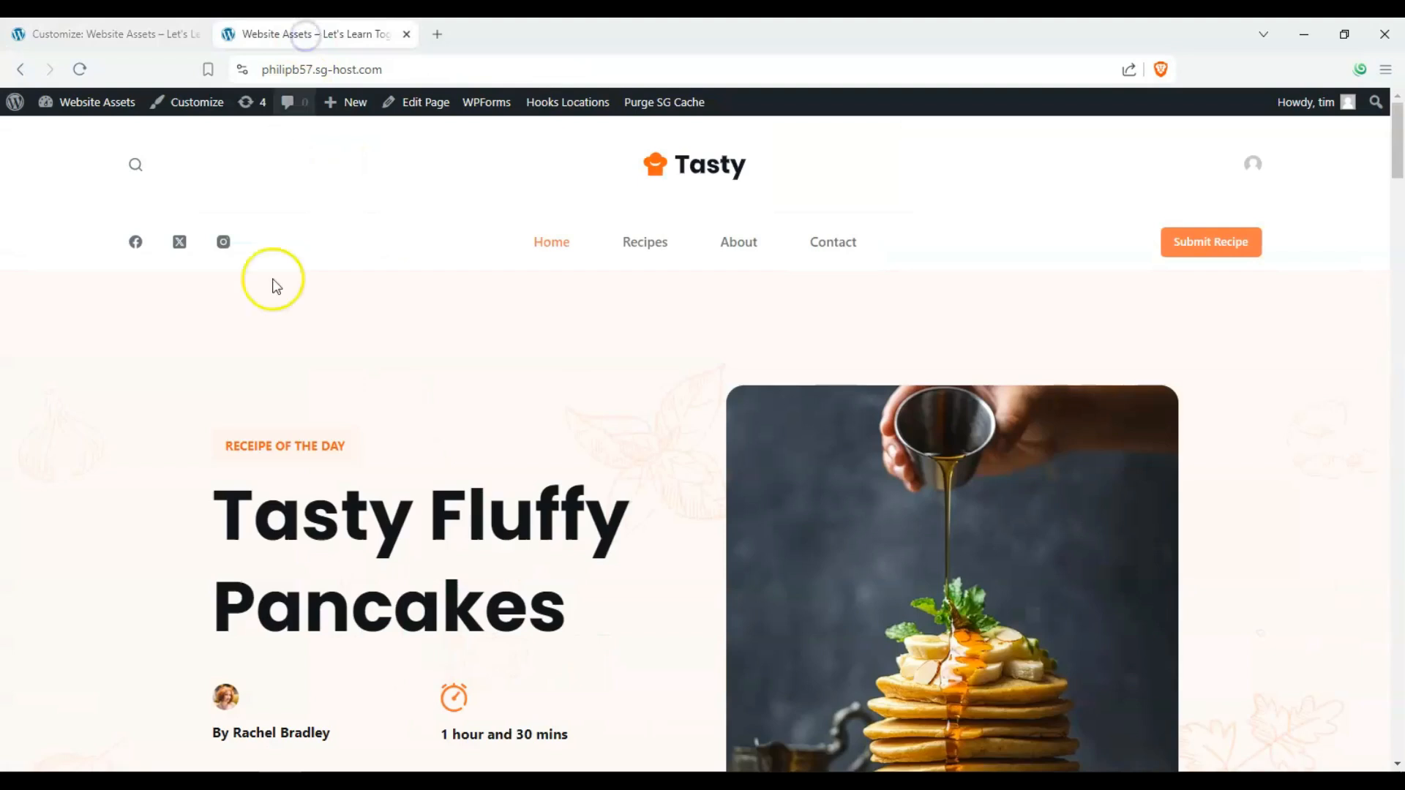
{"action": "left_click", "coordinate": [90, 102]}
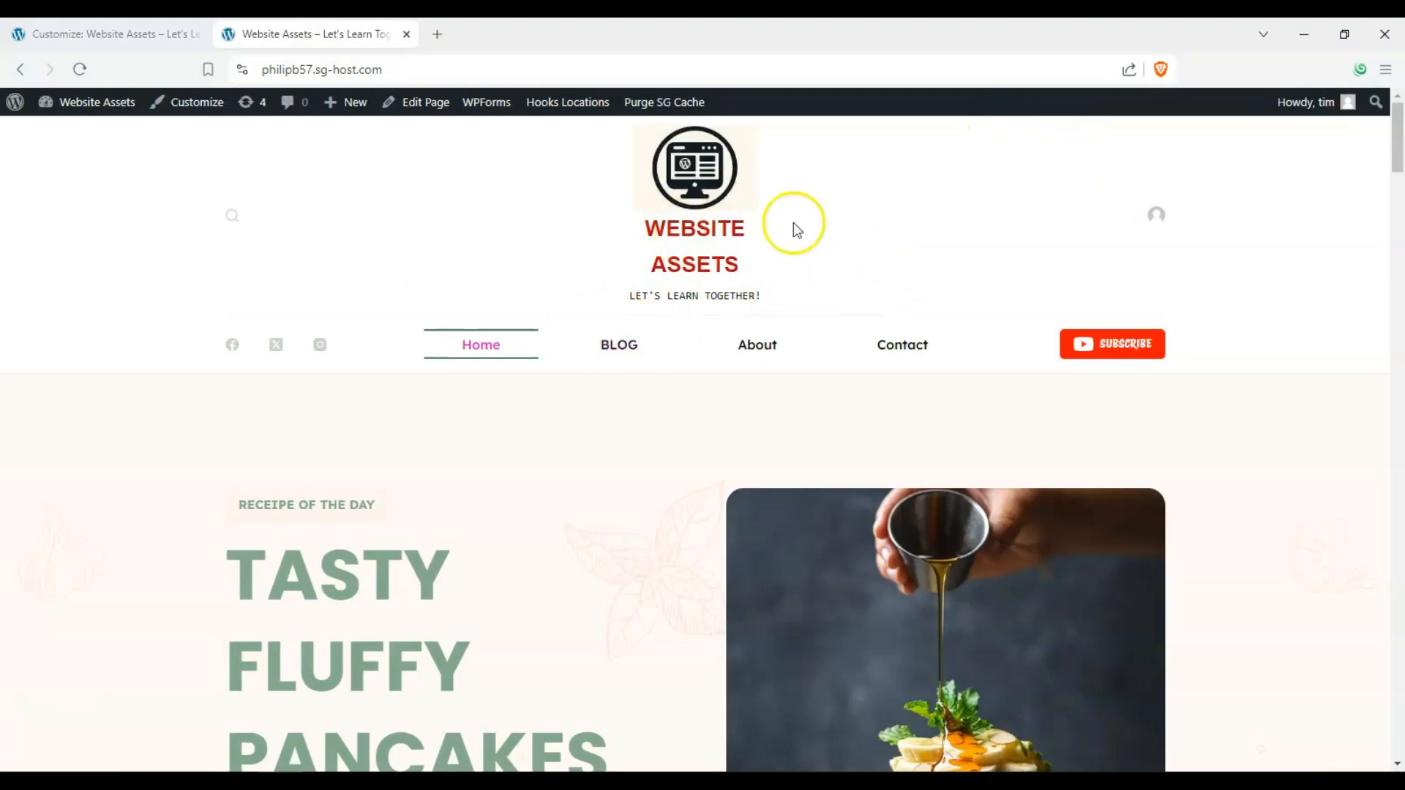
- Examine the reloaded home page's header, sticky menu, hero text and recipe buttons
{"action": "left_click_drag", "start_coordinate": [1395, 176], "coordinate": [1392, 139]}
{"action": "left_click_drag", "start_coordinate": [210, 211], "coordinate": [533, 209]}
{"action": "left_click", "coordinate": [200, 284]}
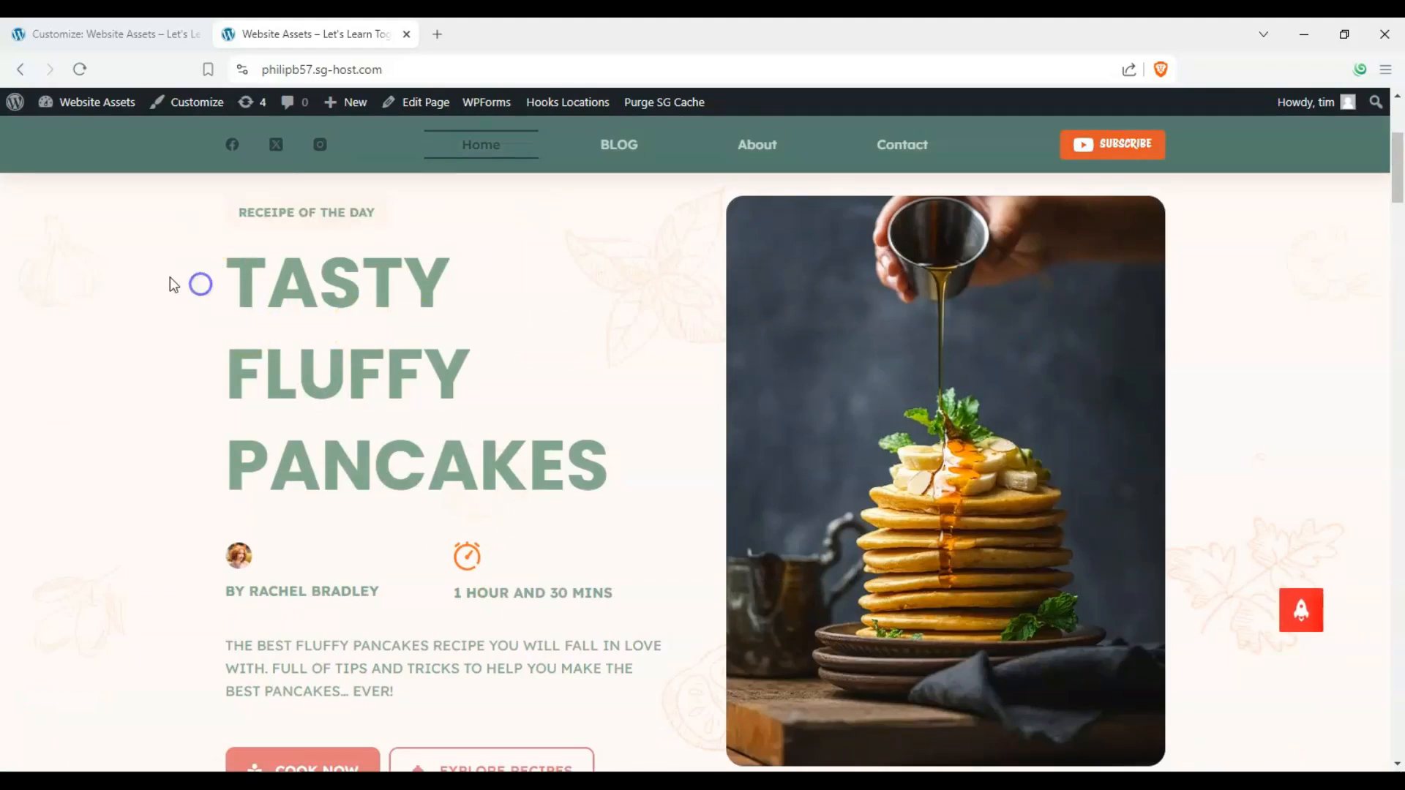
{"action": "left_click_drag", "start_coordinate": [171, 278], "coordinate": [529, 374]}
{"action": "scroll", "coordinate": [494, 420], "scroll_direction": "down", "scroll_amount": 2}
{"action": "left_click", "coordinate": [26, 437]}
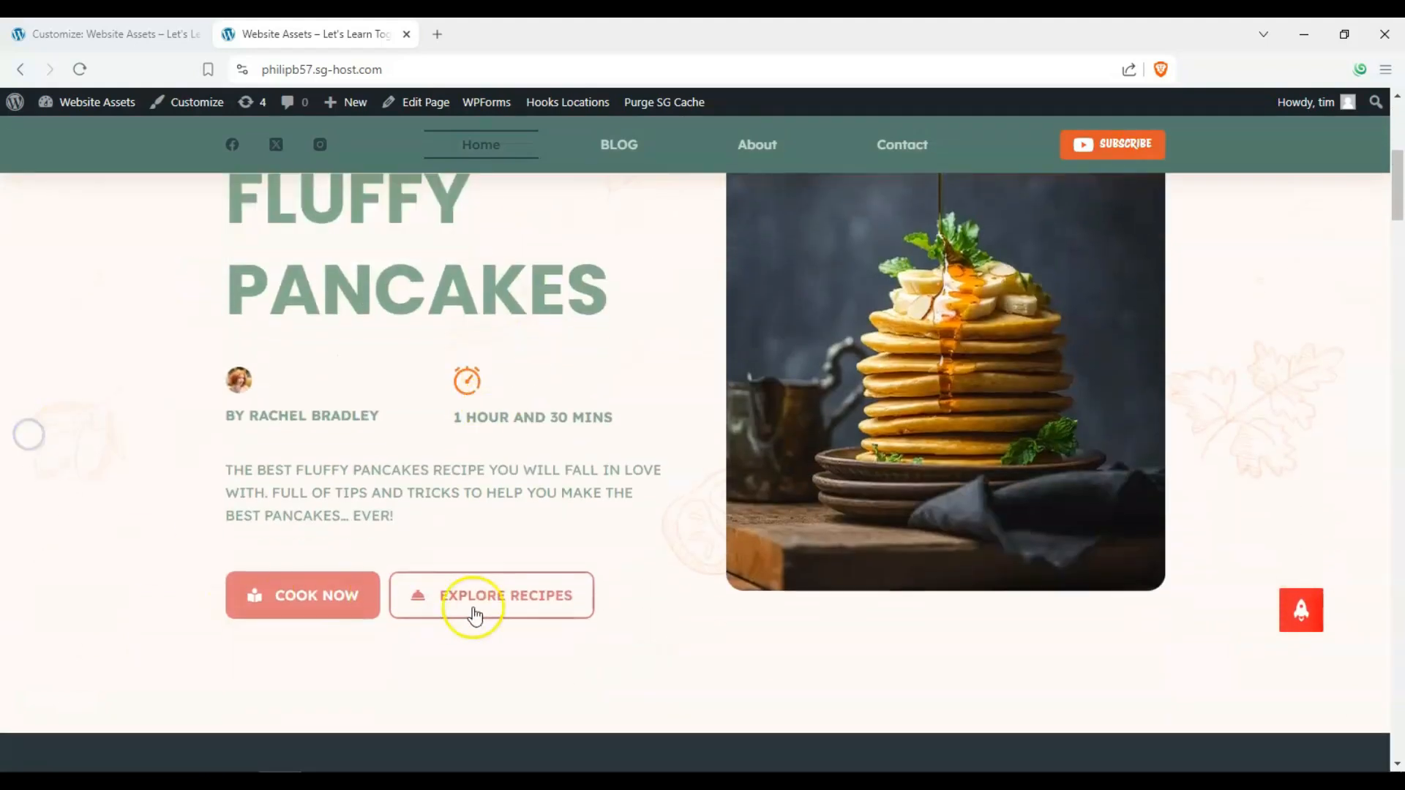
{"action": "scroll", "coordinate": [590, 596], "scroll_direction": "up", "scroll_amount": 2}
{"action": "scroll", "coordinate": [751, 599], "scroll_direction": "up", "scroll_amount": 1}
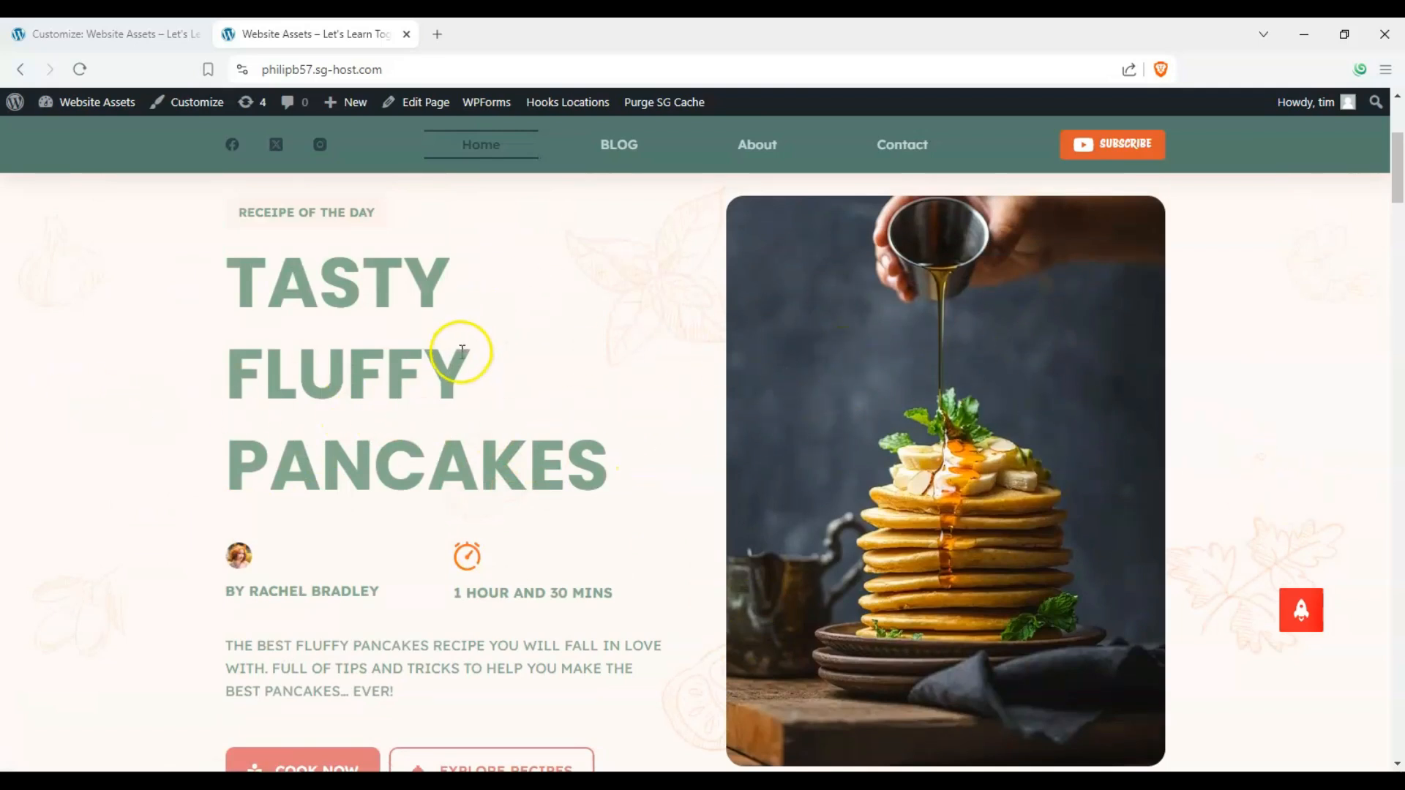
{"action": "scroll", "coordinate": [462, 352], "scroll_direction": "up", "scroll_amount": 2}
{"action": "mouse_move", "coordinate": [1399, 167]}
{"action": "left_mouse_down"}
{"action": "mouse_move", "coordinate": [1399, 497]}
{"action": "mouse_move", "coordinate": [1369, 620]}
{"action": "mouse_move", "coordinate": [1365, 758]}
{"action": "mouse_move", "coordinate": [1401, 619]}
{"action": "mouse_move", "coordinate": [1402, 183]}
{"action": "left_mouse_up"}
{"action": "scroll", "coordinate": [401, 492], "scroll_direction": "up", "scroll_amount": 3}
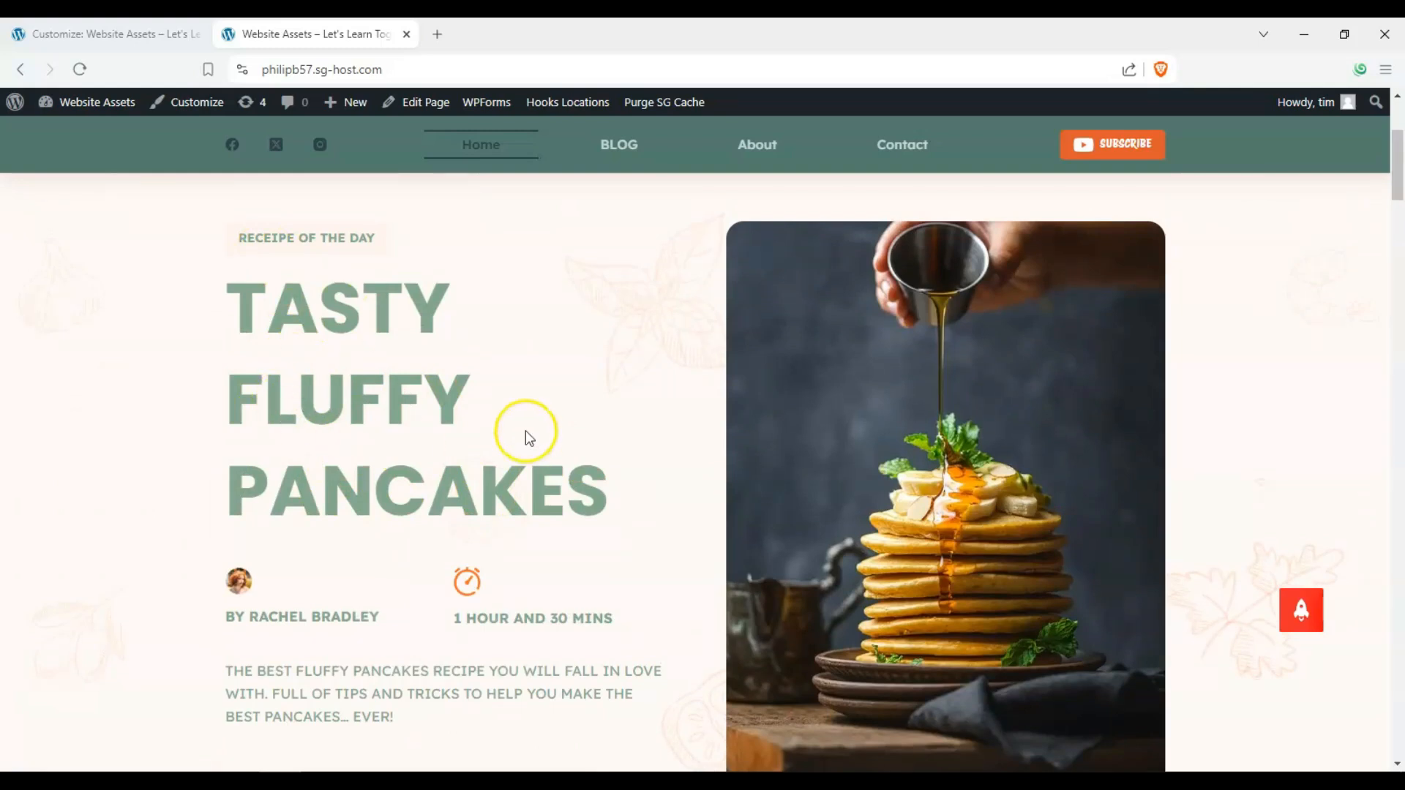
- Open the live home page for editing and exit the customizer in the other browser tab
{"action": "left_click", "coordinate": [437, 106]}
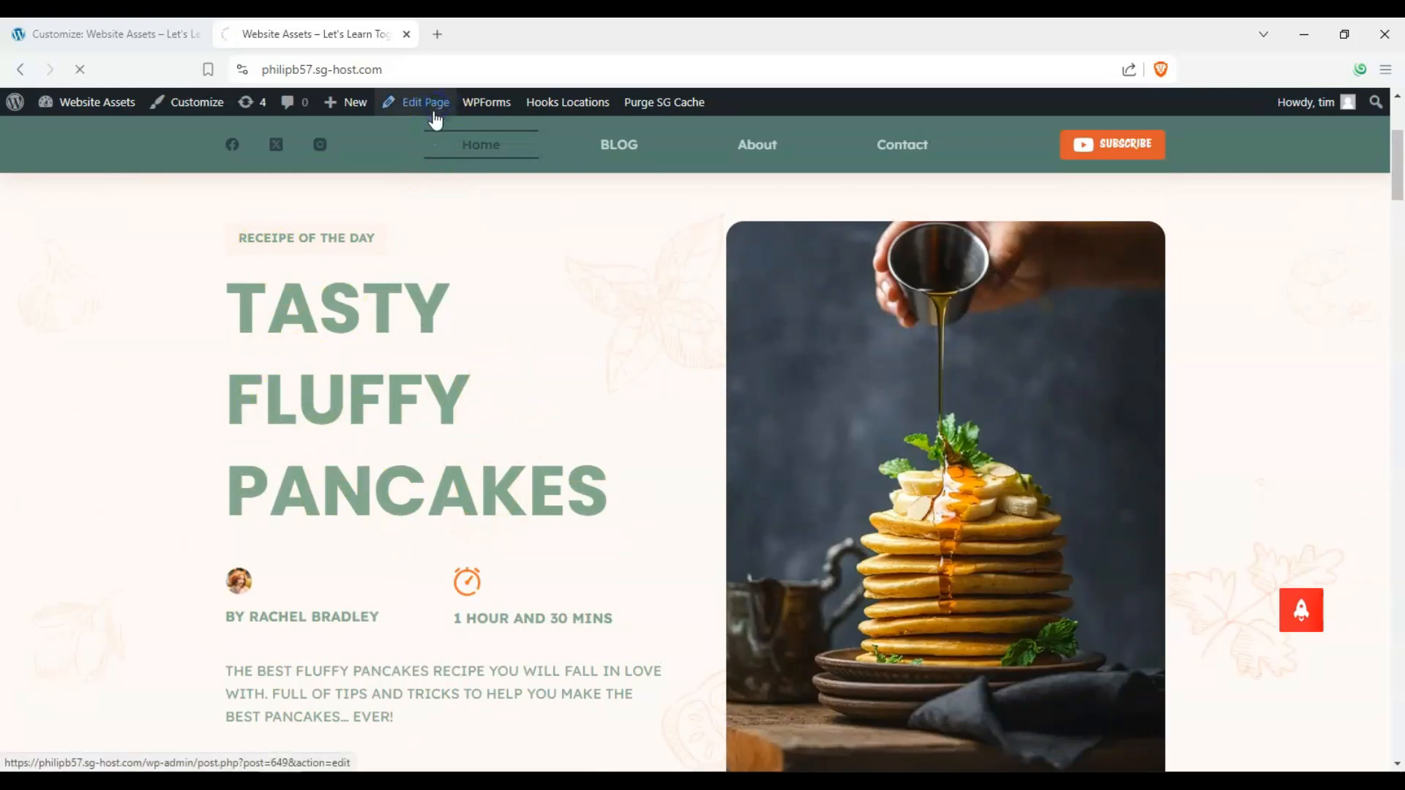
{"action": "left_click", "coordinate": [93, 31]}
{"action": "left_click", "coordinate": [34, 111]}
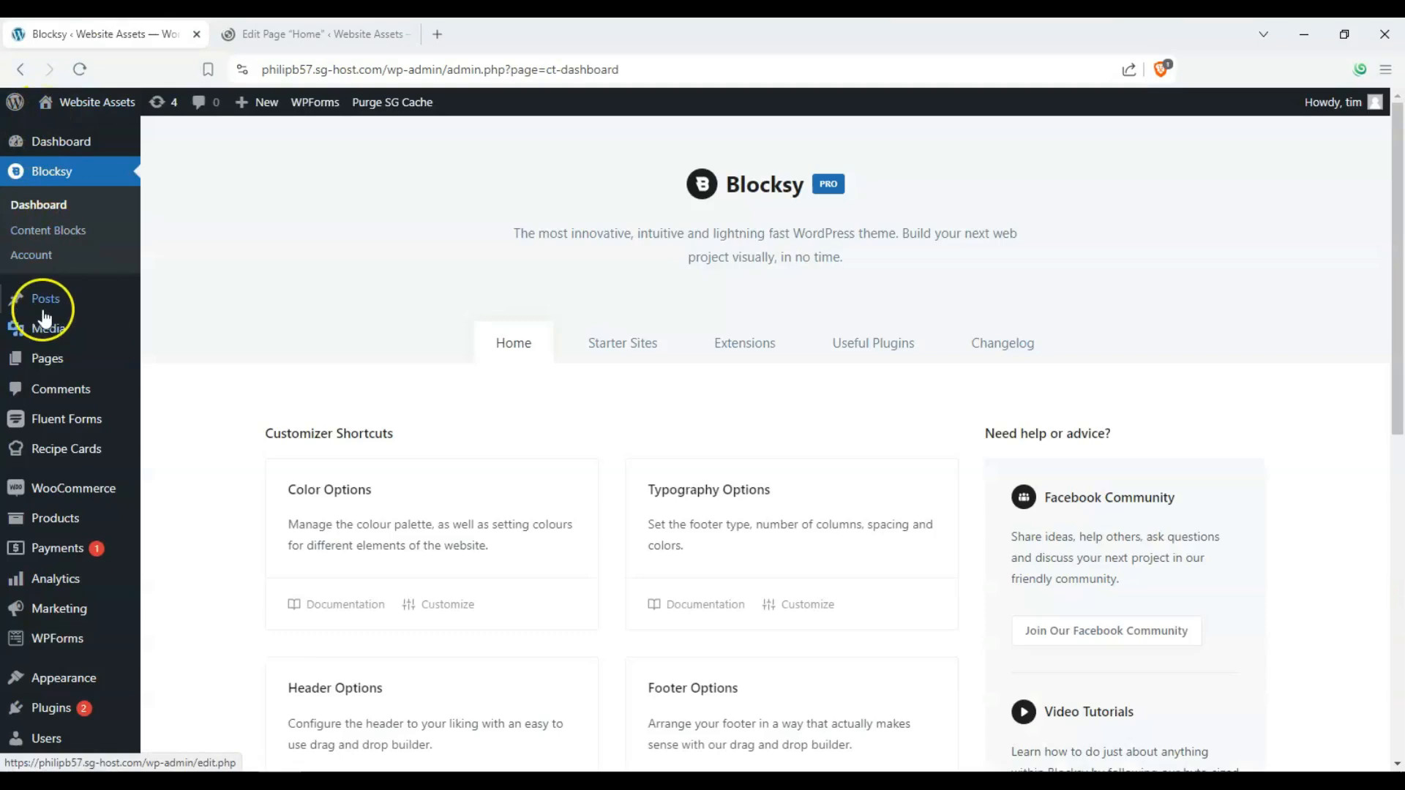
- Open the list of all pages and examine which ones serve as the front page and the posts page
{"action": "mouse_move", "coordinate": [57, 300]}
{"action": "left_click_drag", "start_coordinate": [57, 301], "coordinate": [85, 298]}
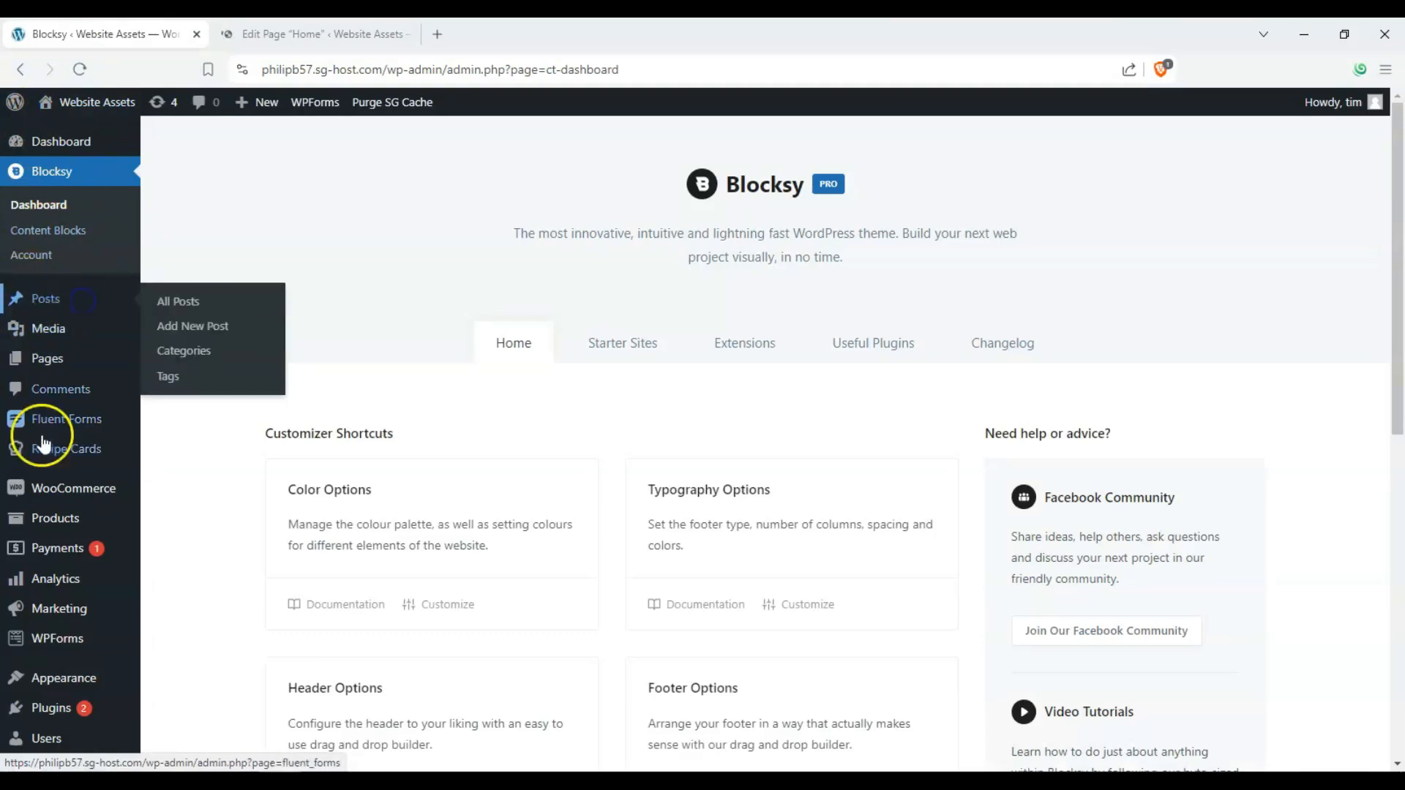
{"action": "left_click", "coordinate": [88, 363]}
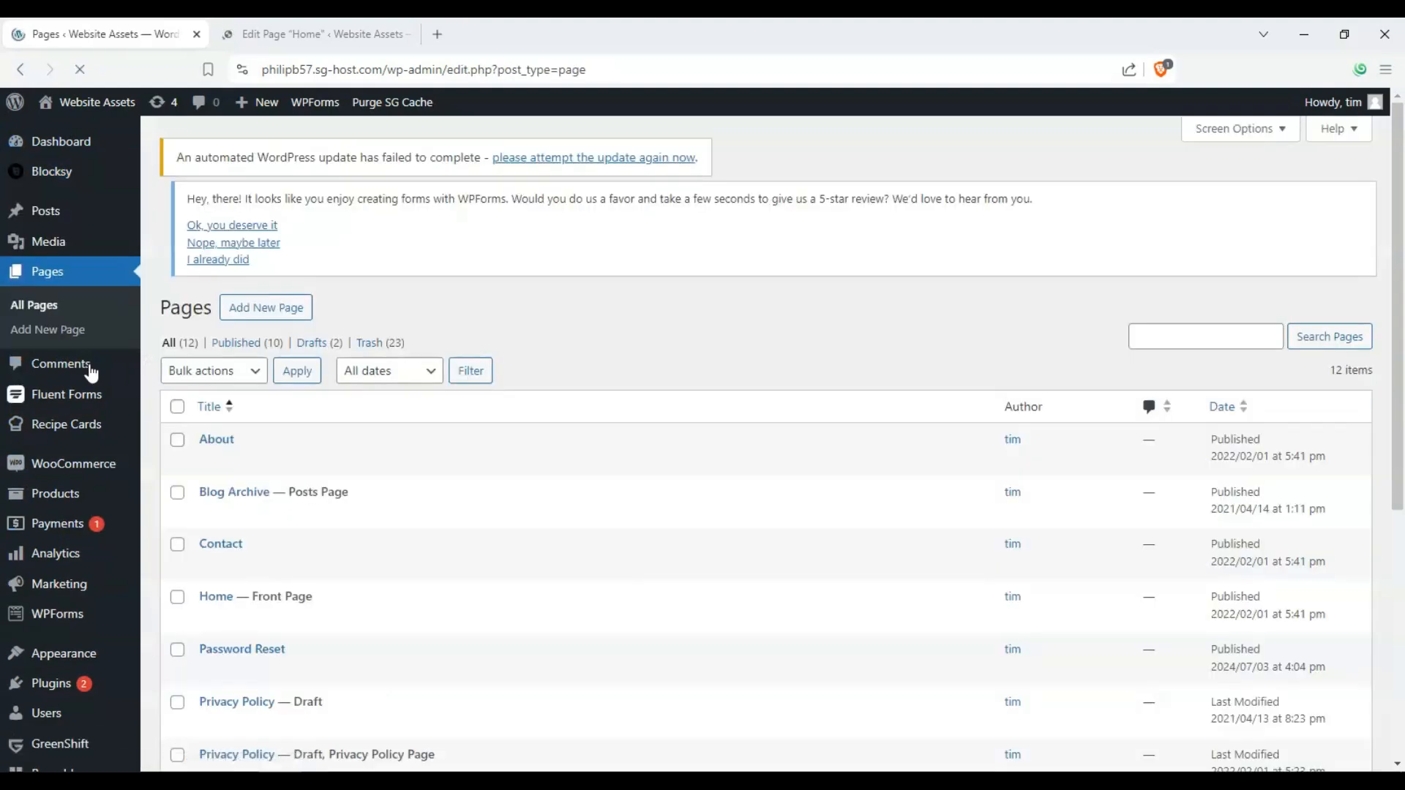
{"action": "scroll", "coordinate": [370, 418], "scroll_direction": "down", "scroll_amount": 2}
{"action": "scroll", "coordinate": [372, 408], "scroll_direction": "down", "scroll_amount": 1}
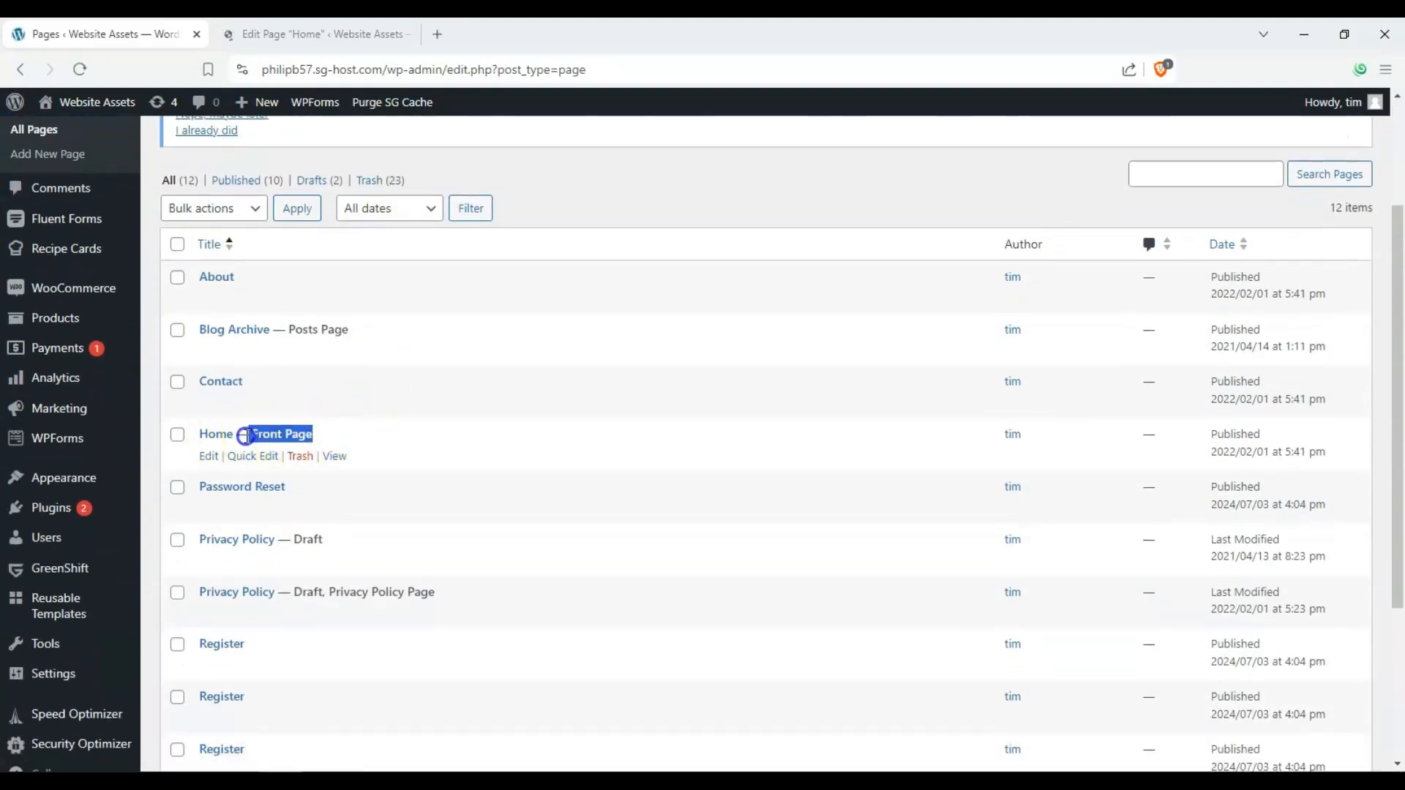
{"action": "left_click_drag", "start_coordinate": [286, 330], "coordinate": [332, 331]}
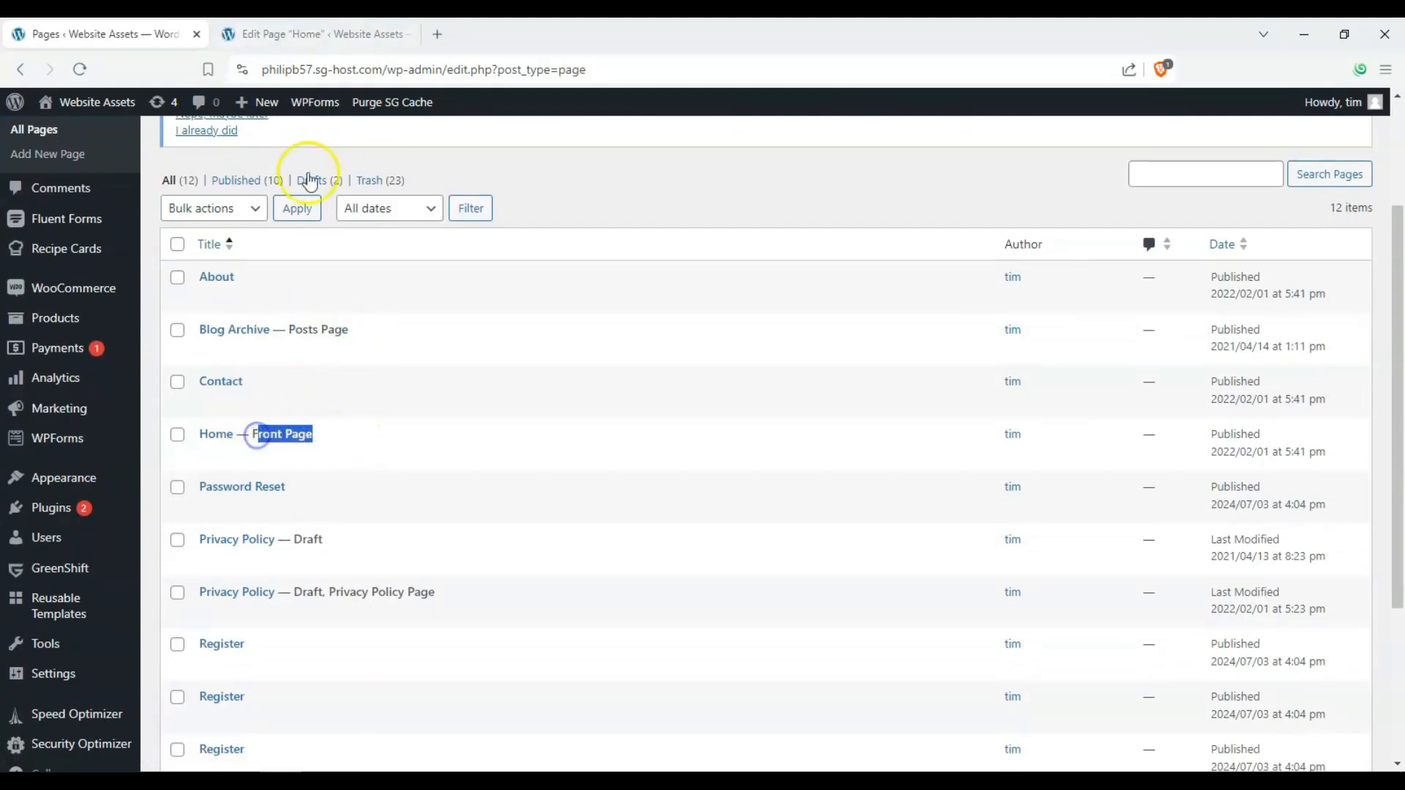
{"action": "scroll", "coordinate": [390, 515], "scroll_direction": "down", "scroll_amount": 2}
{"action": "scroll", "coordinate": [390, 515], "scroll_direction": "down", "scroll_amount": 3}
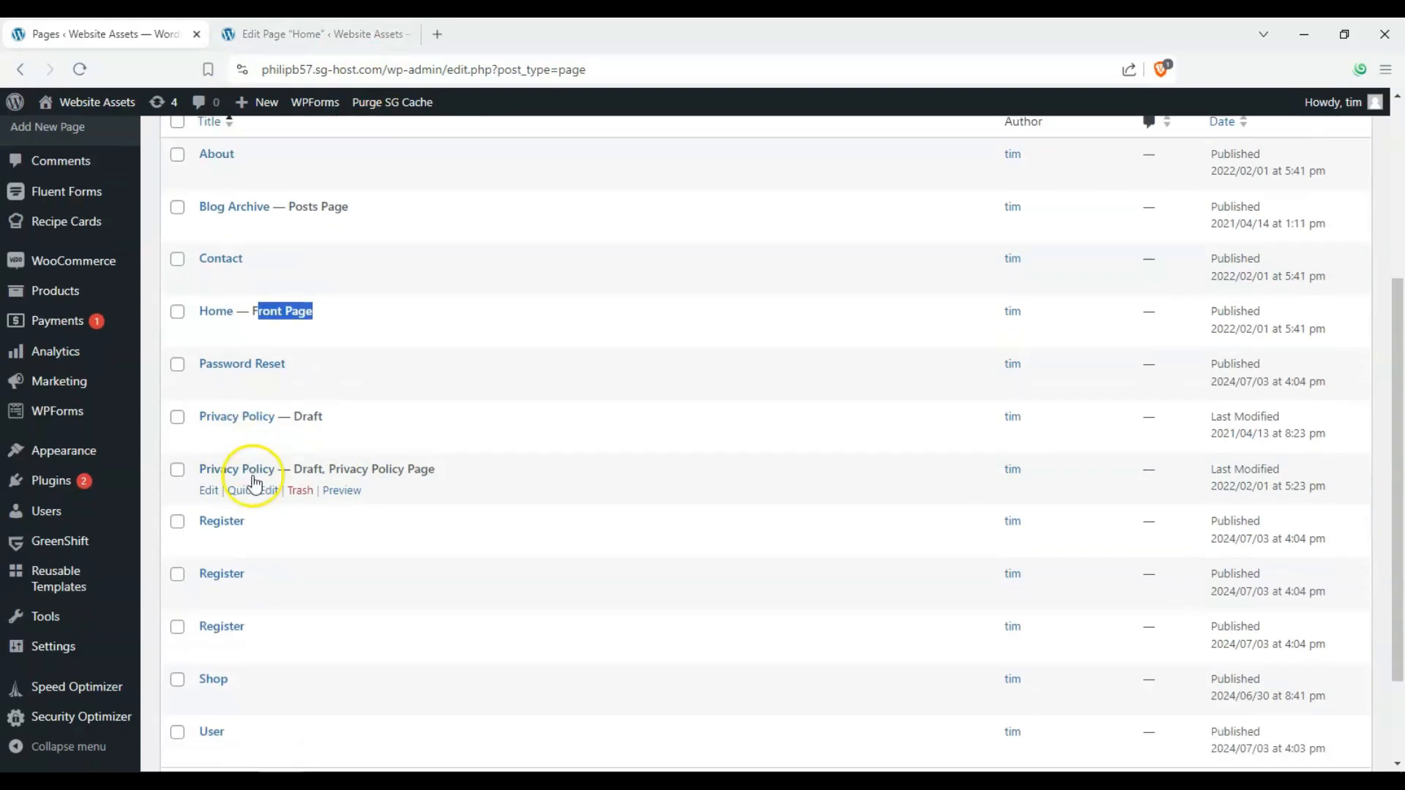
{"action": "scroll", "coordinate": [320, 455], "scroll_direction": "up", "scroll_amount": 4}
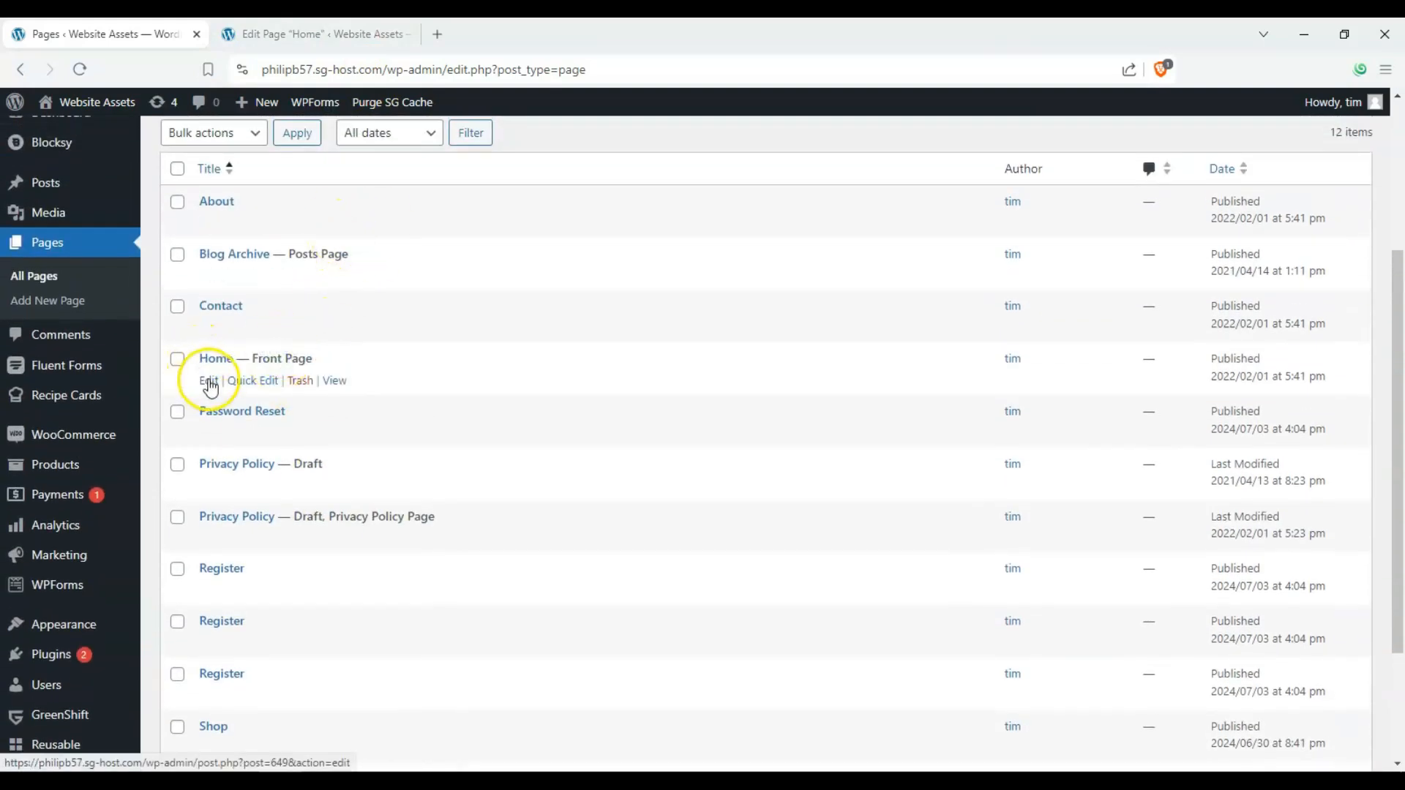
- Switch to the Home page's editor tab and change the label above the hero heading to "ARTICLE OF THE DAY"
{"action": "left_click", "coordinate": [340, 34]}
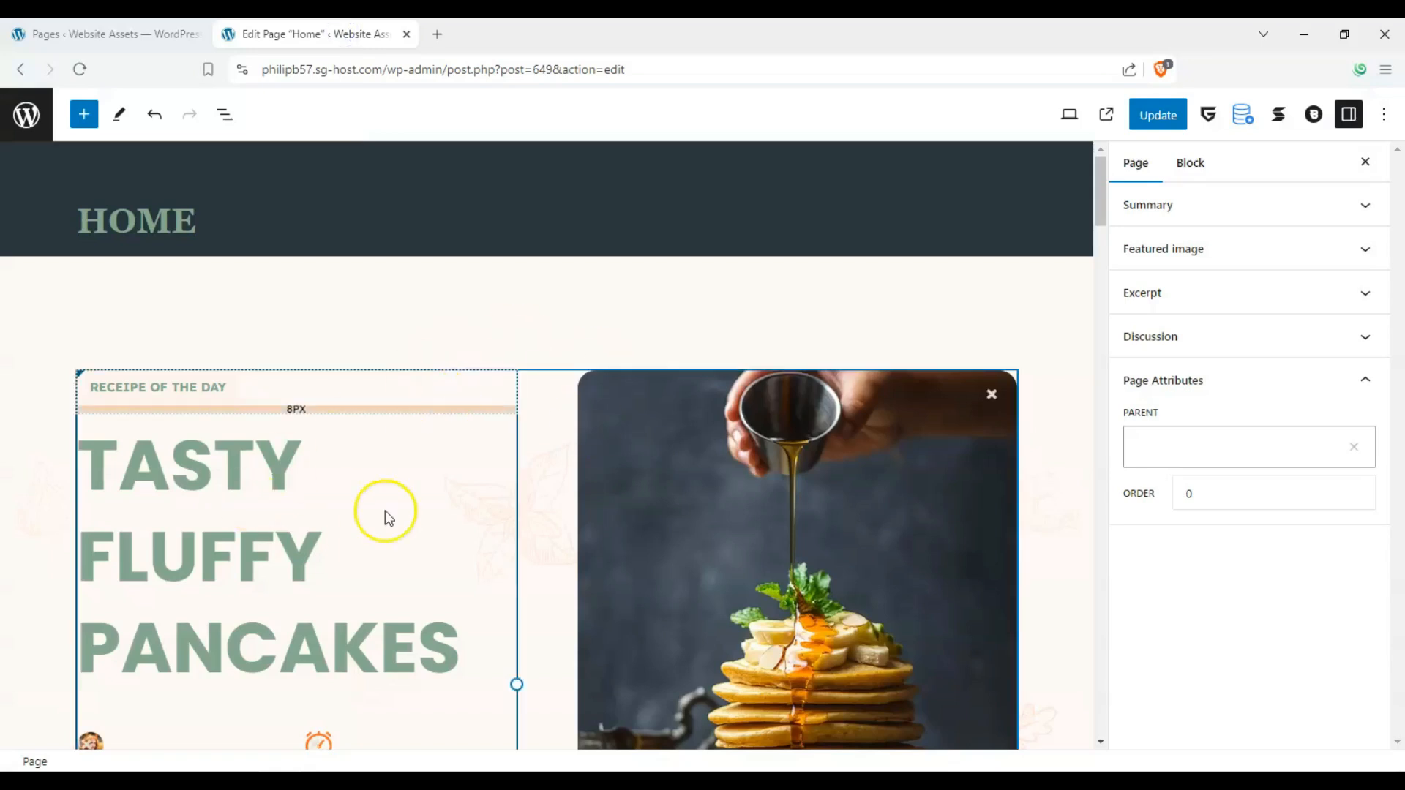
{"action": "scroll", "coordinate": [725, 395], "scroll_direction": "down", "scroll_amount": 3}
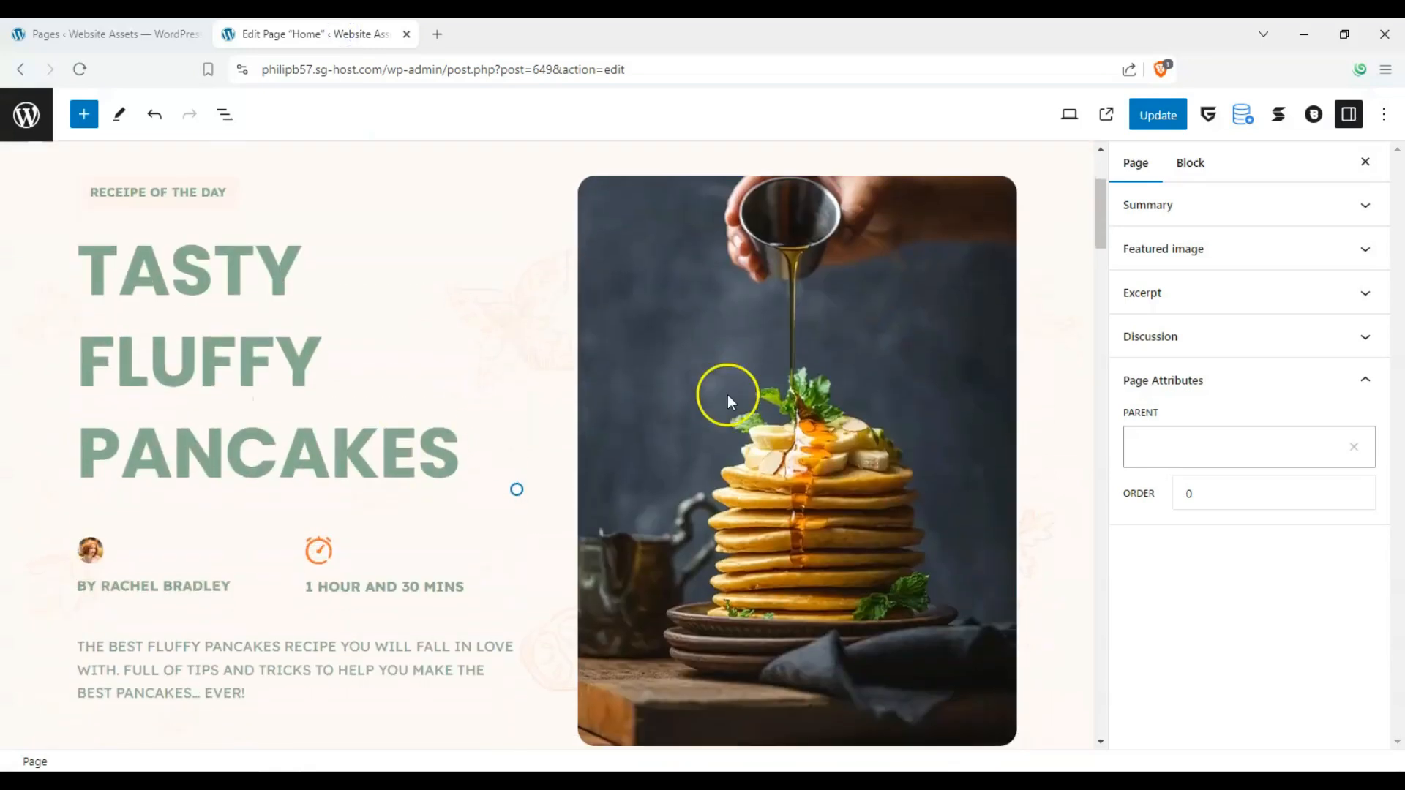
{"action": "scroll", "coordinate": [574, 289], "scroll_direction": "up", "scroll_amount": 3}
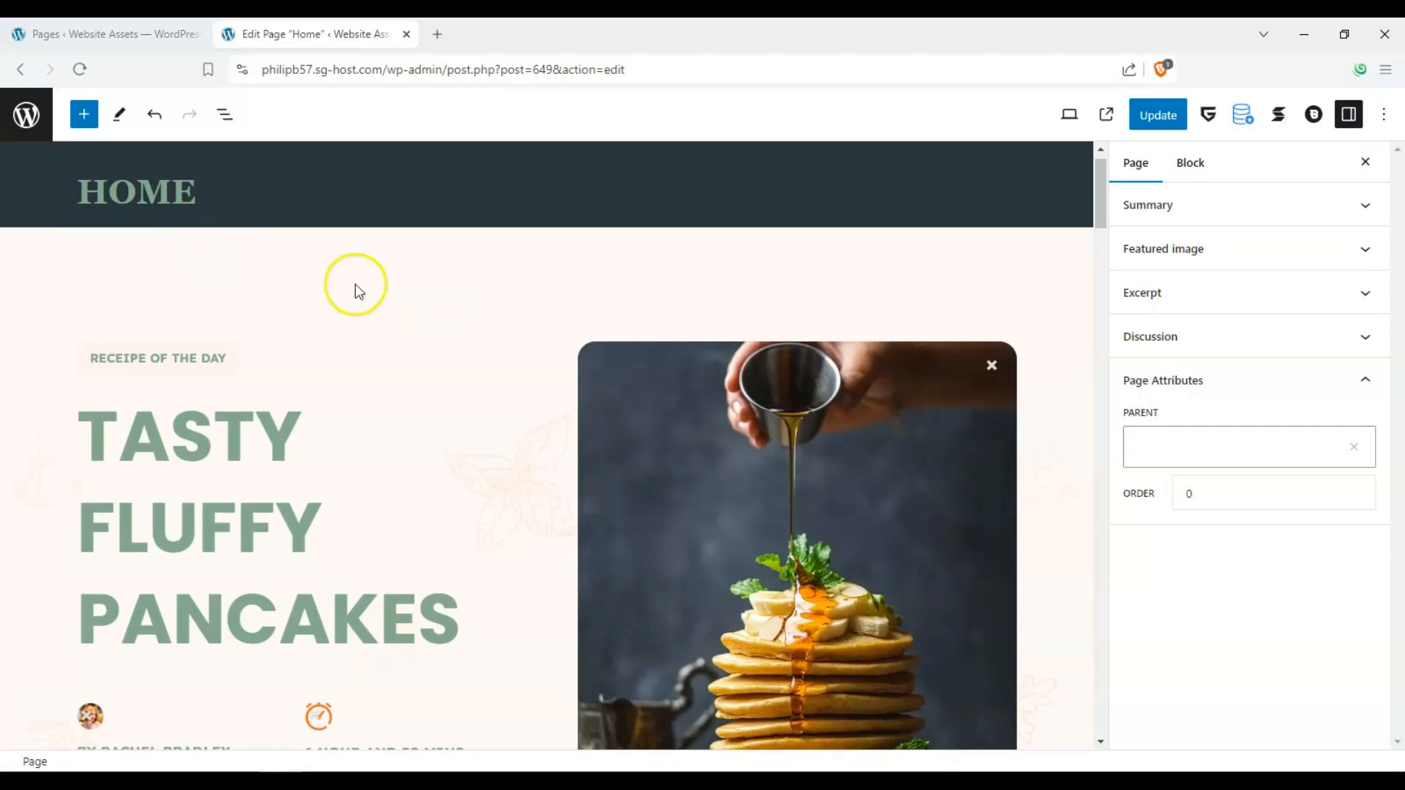
{"action": "scroll", "coordinate": [313, 376], "scroll_direction": "down", "scroll_amount": 3}
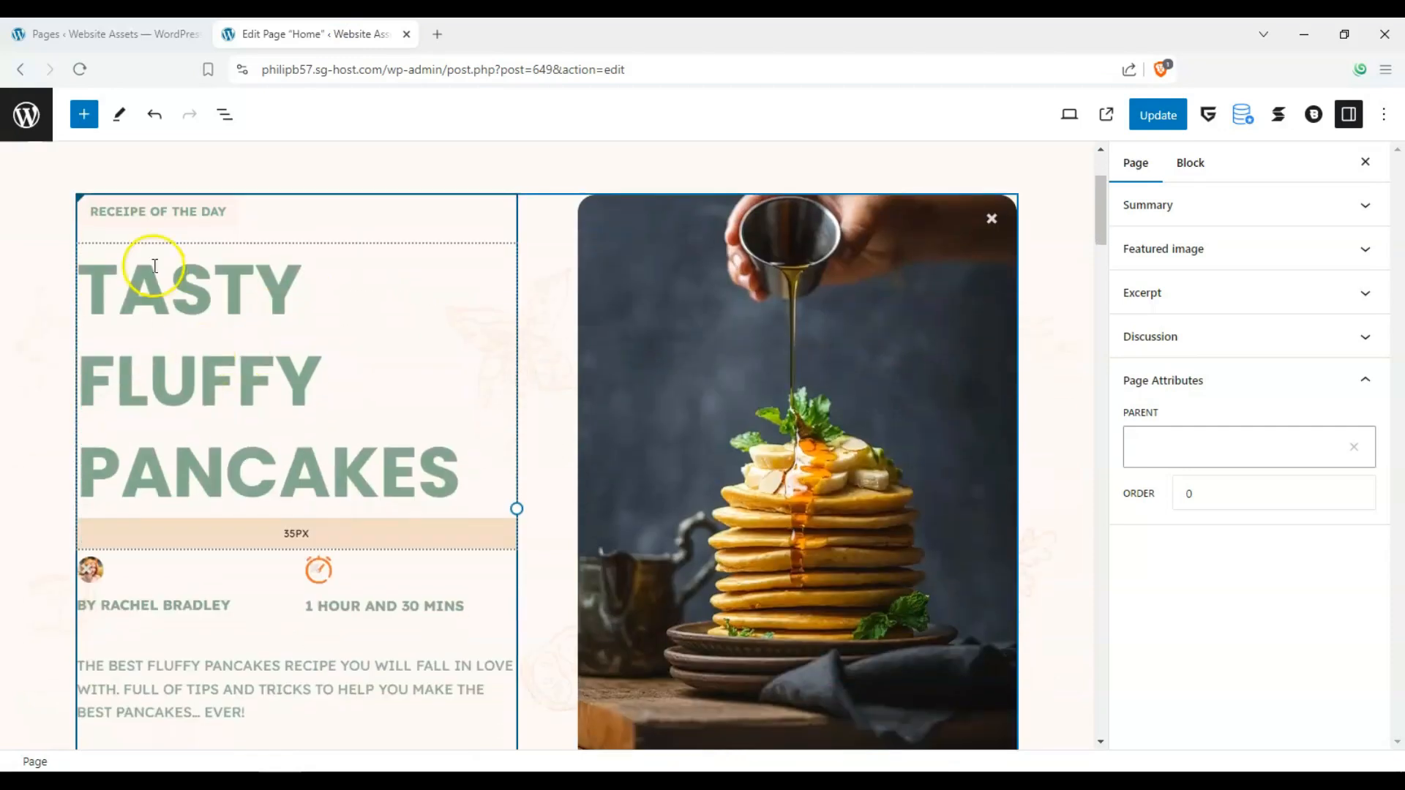
{"action": "left_click", "coordinate": [140, 211]}
{"action": "left_click", "coordinate": [21, 250]}
{"action": "left_click", "coordinate": [121, 213]}
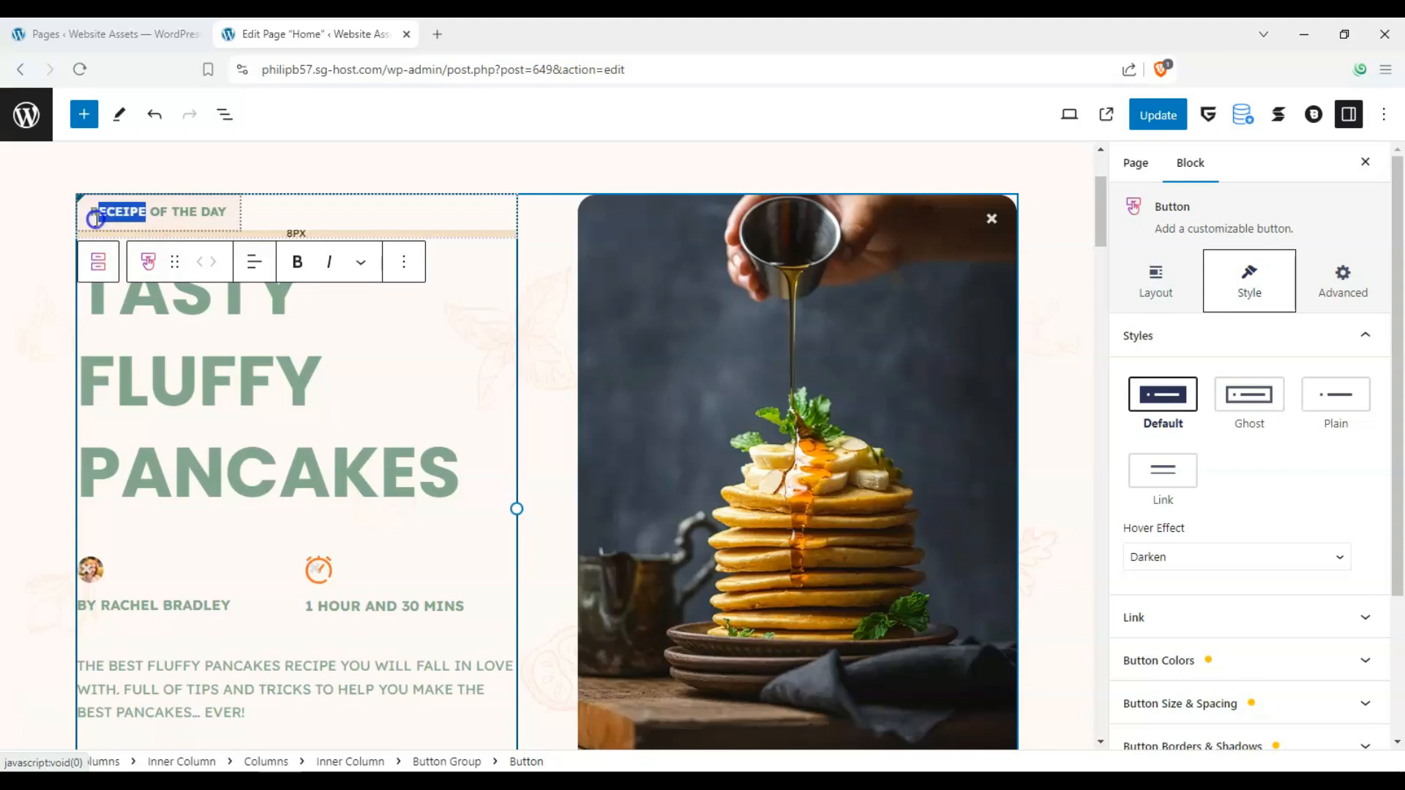
{"action": "type", "text": "ATRTICLK"}
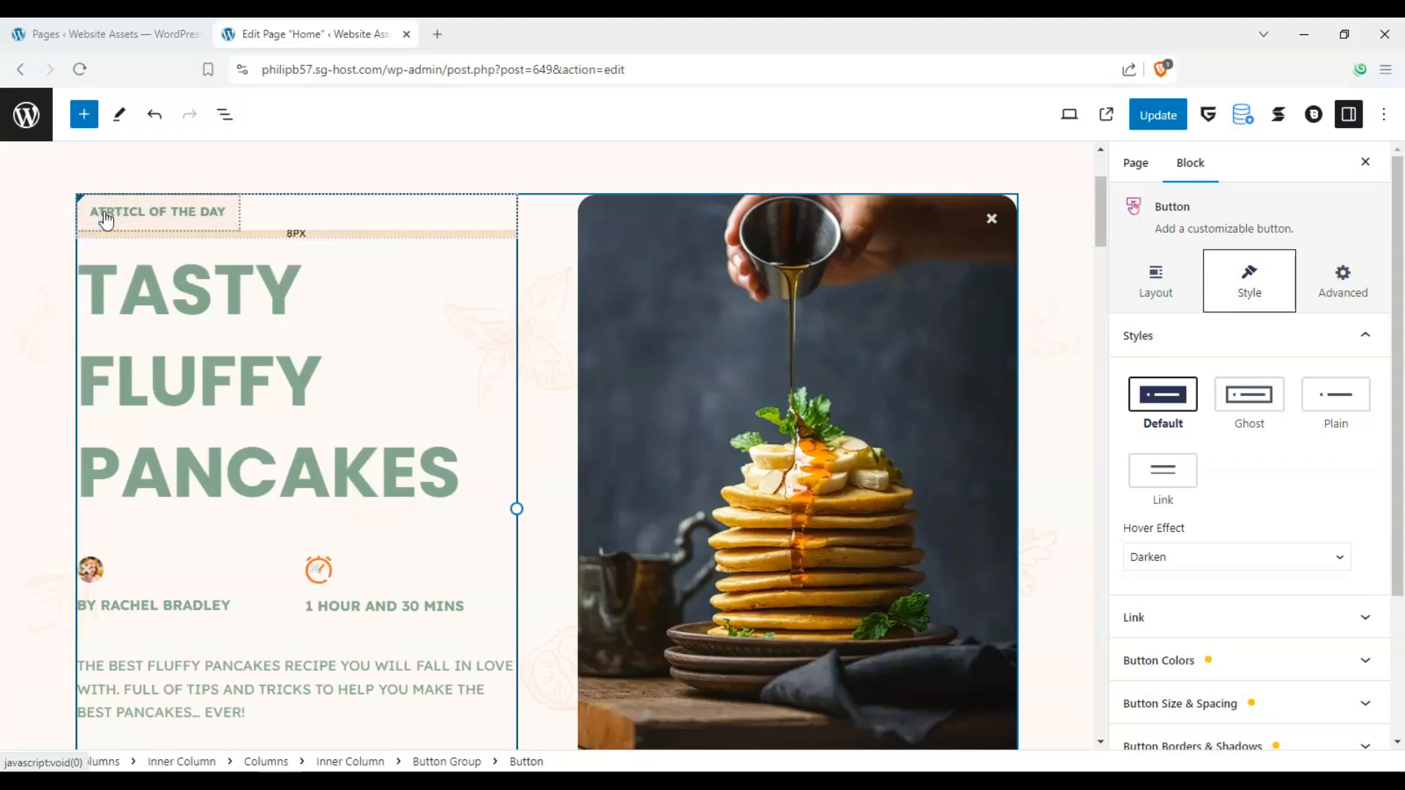
{"action": "left_click", "coordinate": [118, 217]}
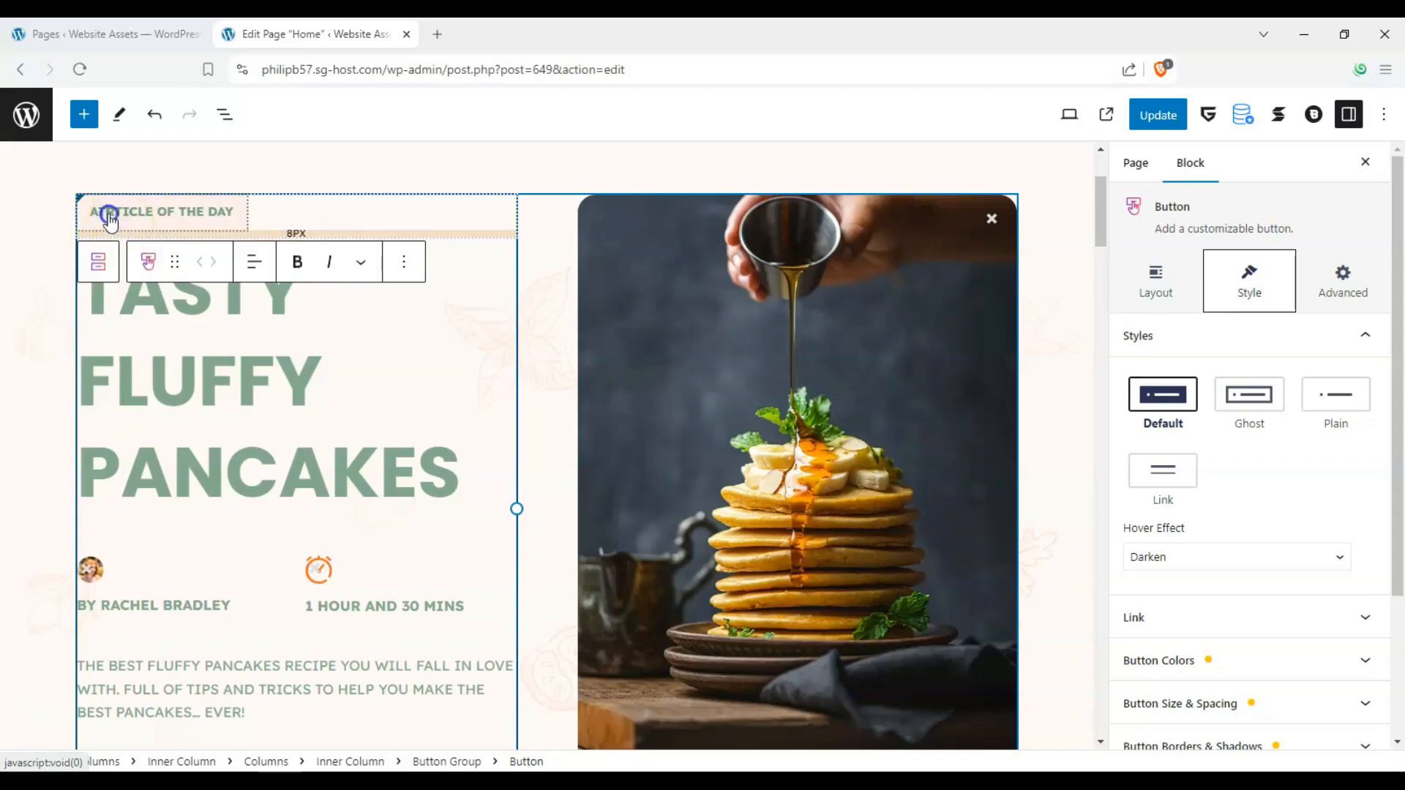
{"action": "key", "text": "BackSpace"}
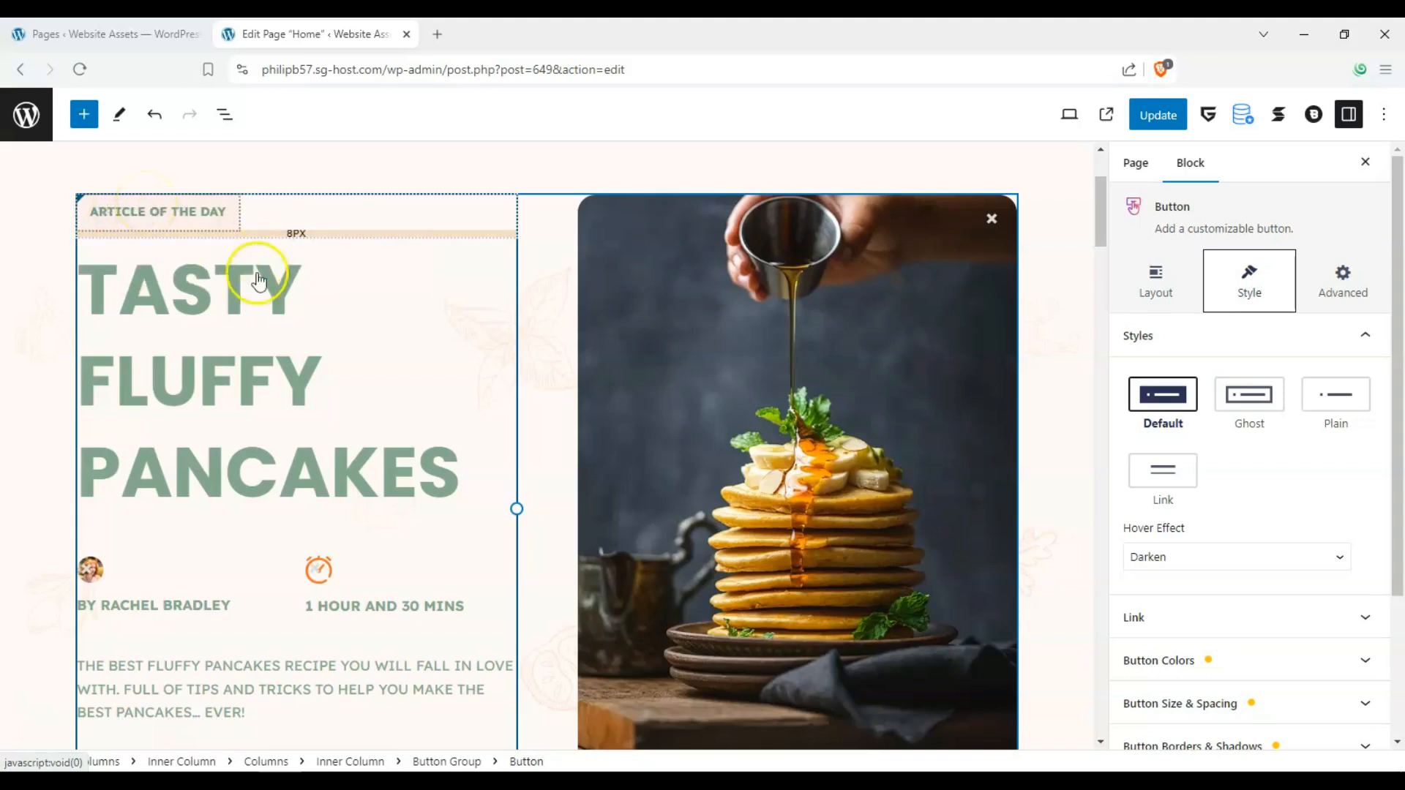
- Replace the hero heading's text with "LEARN BLOCKSY", split over two lines
{"action": "left_click", "coordinate": [208, 323]}
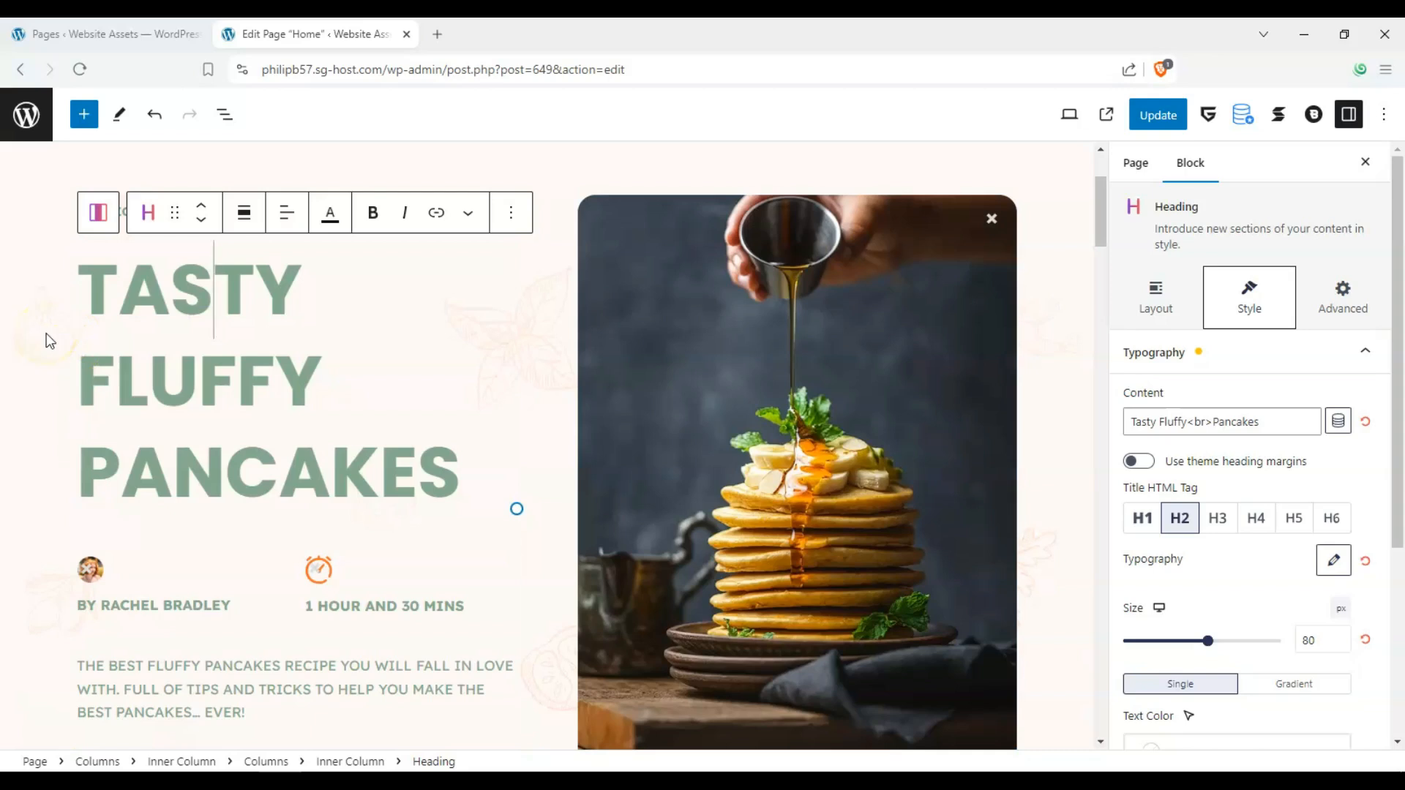
{"action": "scroll", "coordinate": [13, 320], "scroll_direction": "up", "scroll_amount": 2}
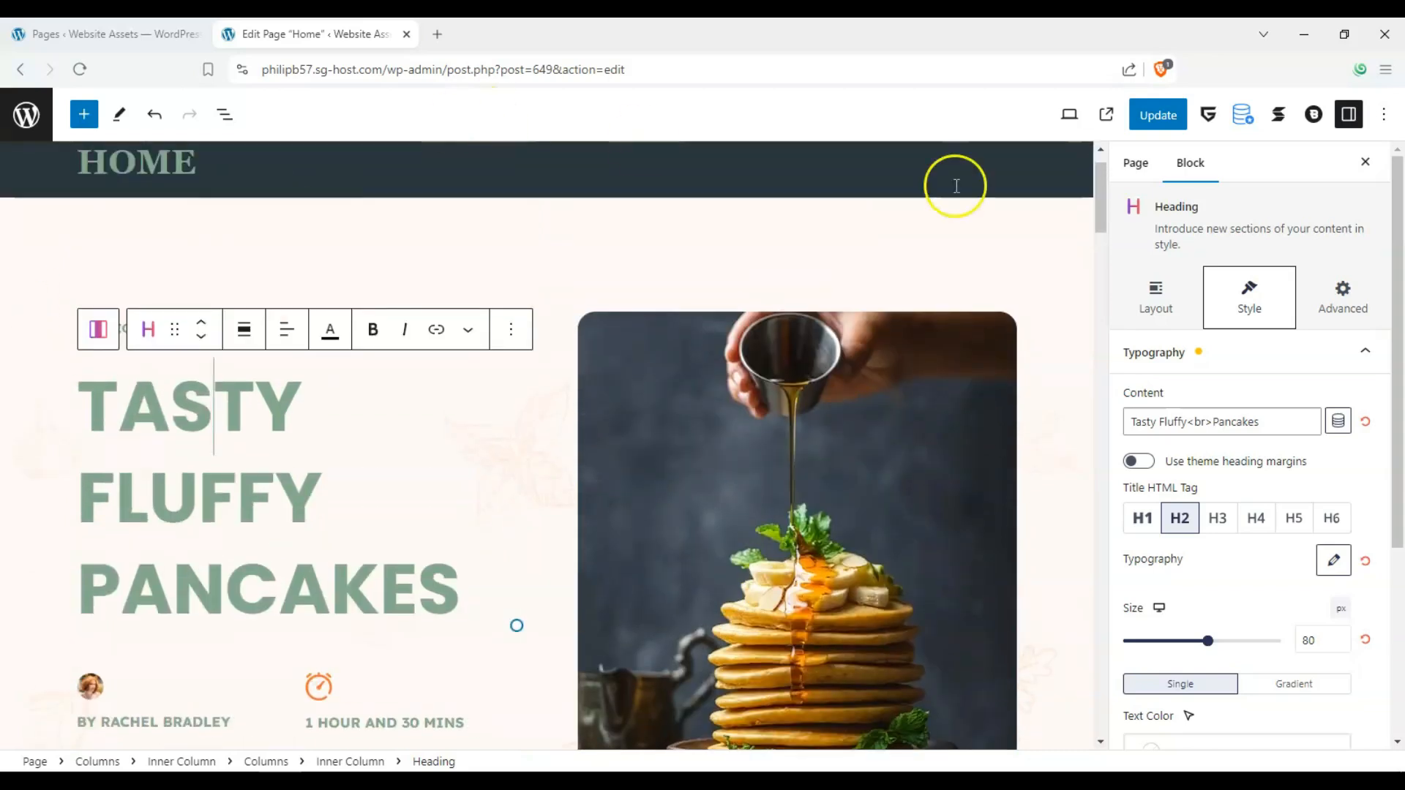
{"action": "mouse_move", "coordinate": [1102, 199]}
{"action": "left_mouse_down"}
{"action": "mouse_move", "coordinate": [1096, 385]}
{"action": "mouse_move", "coordinate": [1099, 252]}
{"action": "mouse_move", "coordinate": [1118, 207]}
{"action": "left_mouse_up"}
{"action": "double_click", "coordinate": [157, 345]}
{"action": "left_click", "coordinate": [301, 471]}
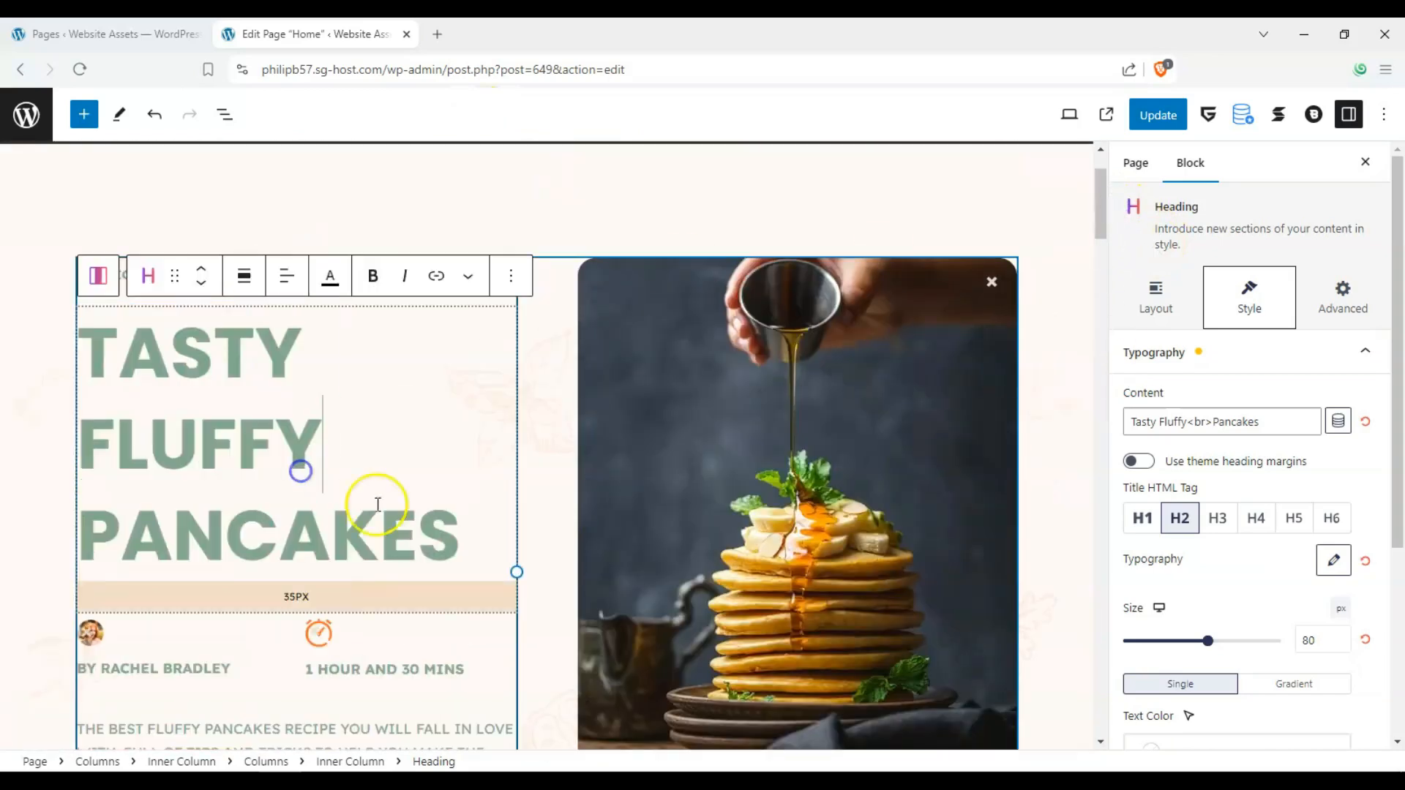
{"action": "left_click_drag", "start_coordinate": [426, 534], "coordinate": [44, 337]}
{"action": "left_click_drag", "start_coordinate": [475, 538], "coordinate": [80, 340]}
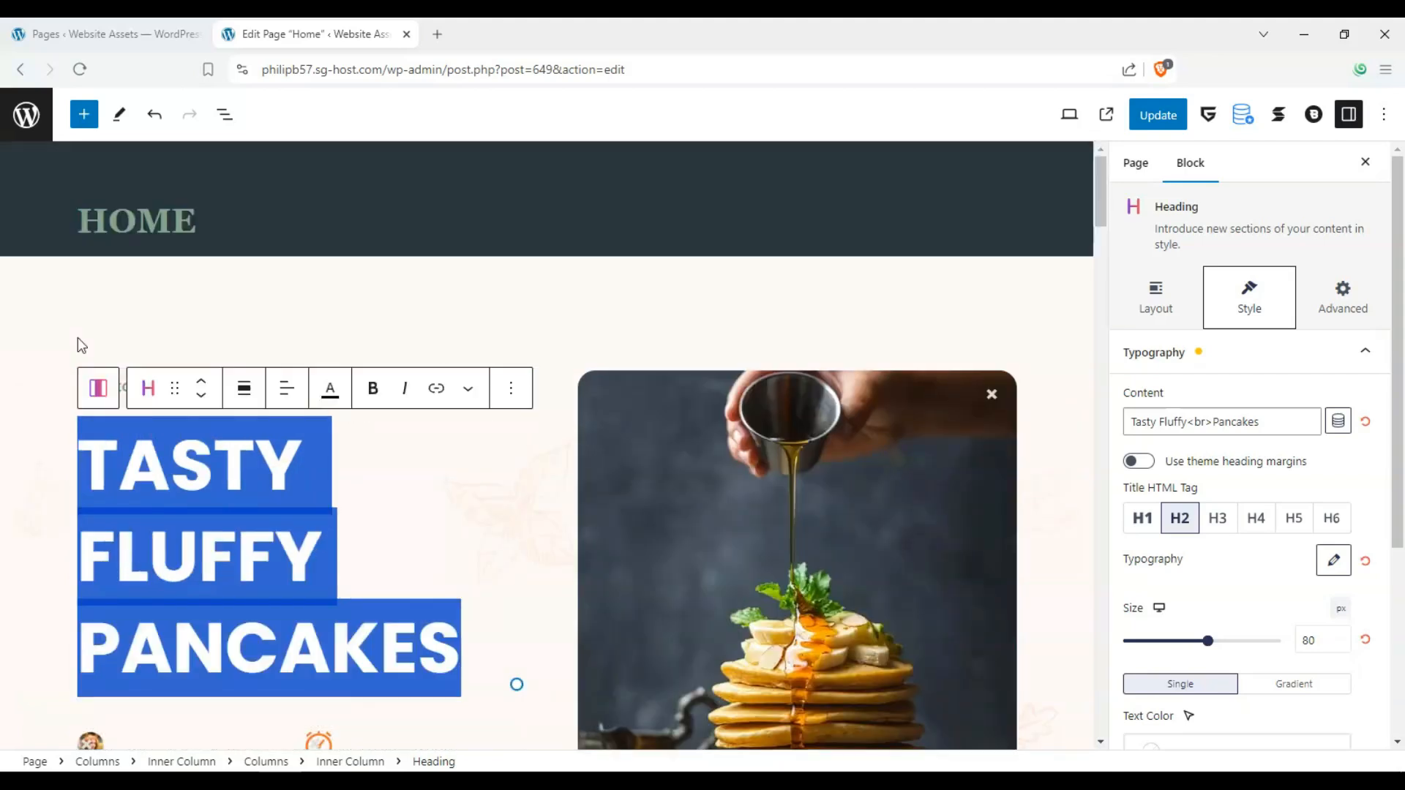
{"action": "type", "text": "LEARN"}
{"action": "key", "text": "shift+Return"}
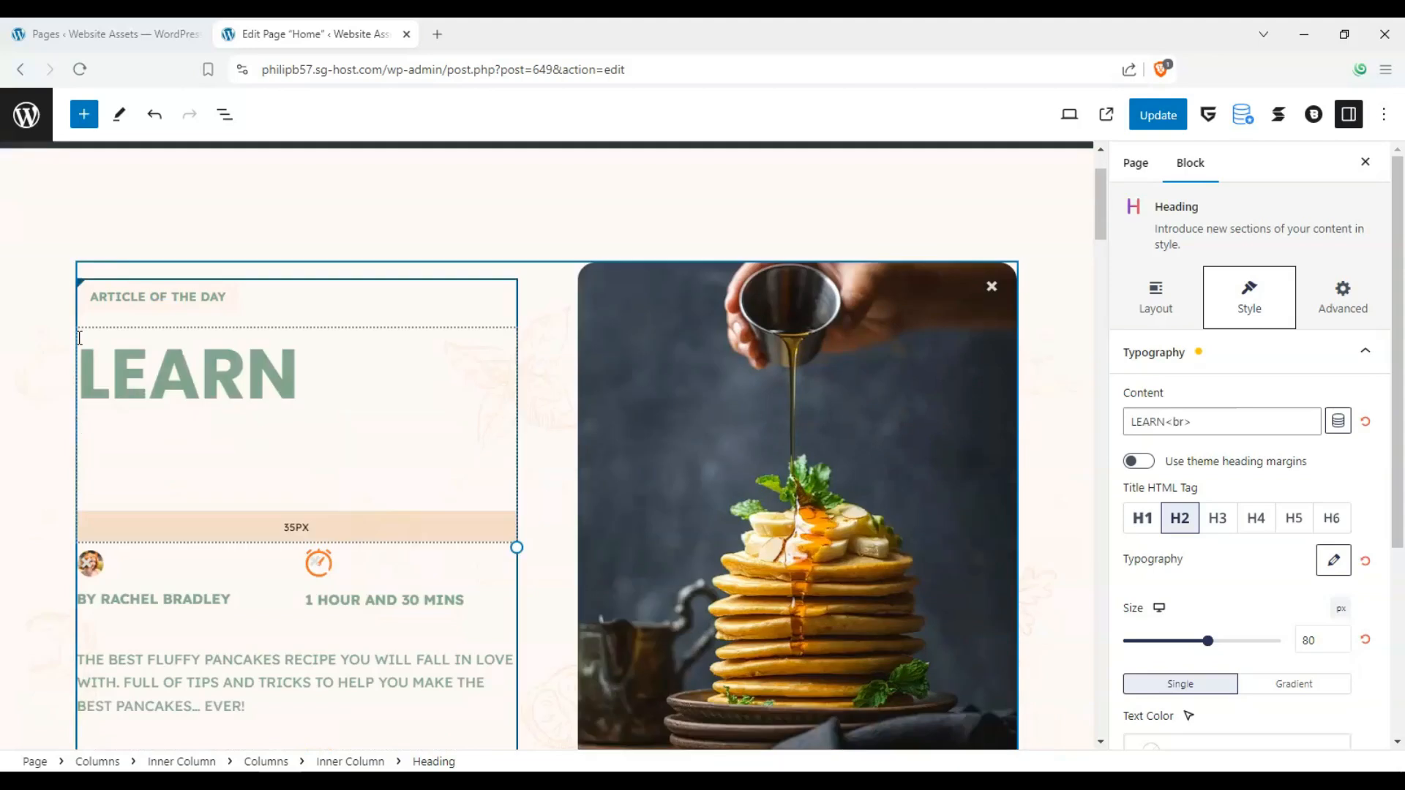
{"action": "type", "text": "HOW"}
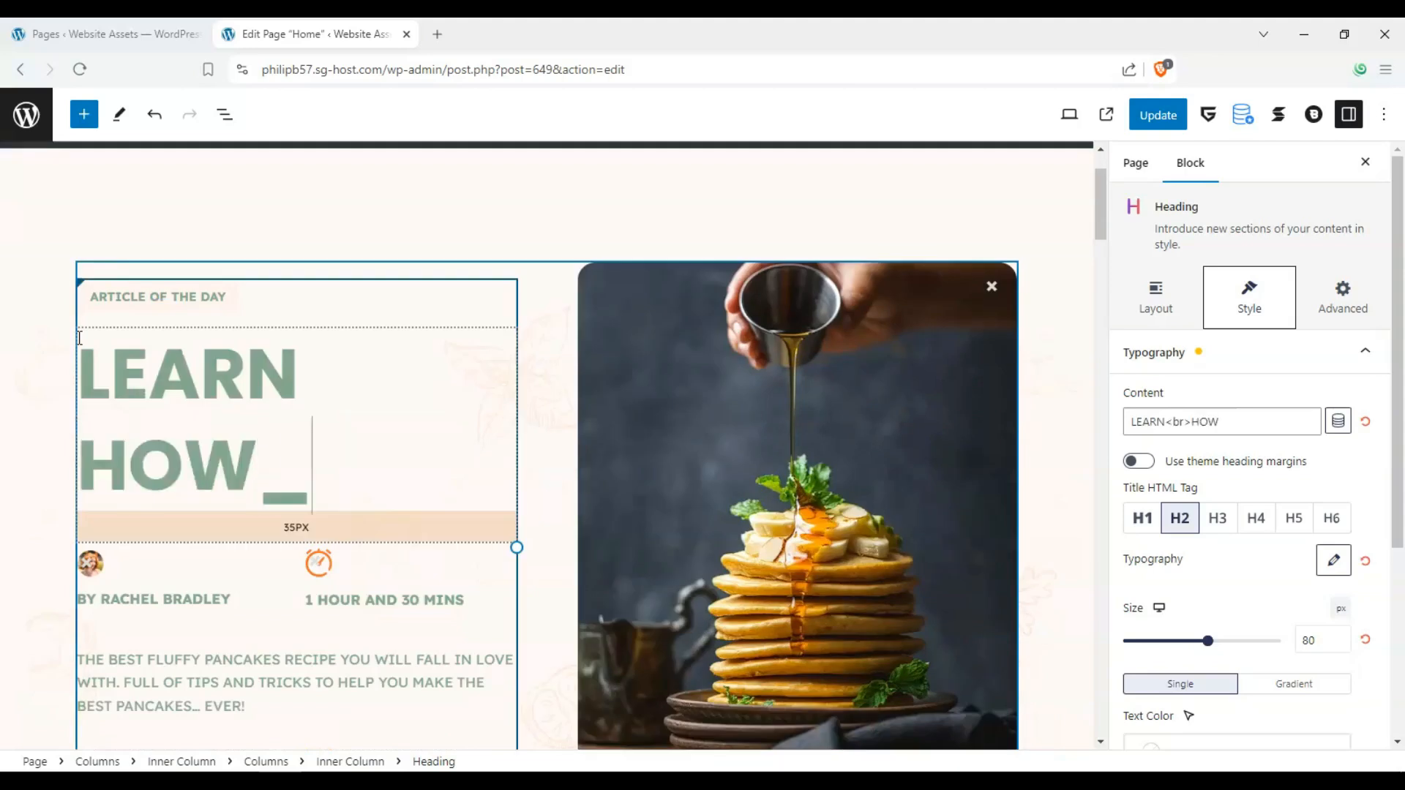
{"action": "key", "text": "BackSpace"}
{"action": "key", "text": "BackSpace"}
{"action": "key", "text": "BackSpace"}
{"action": "type", "text": "BL"}
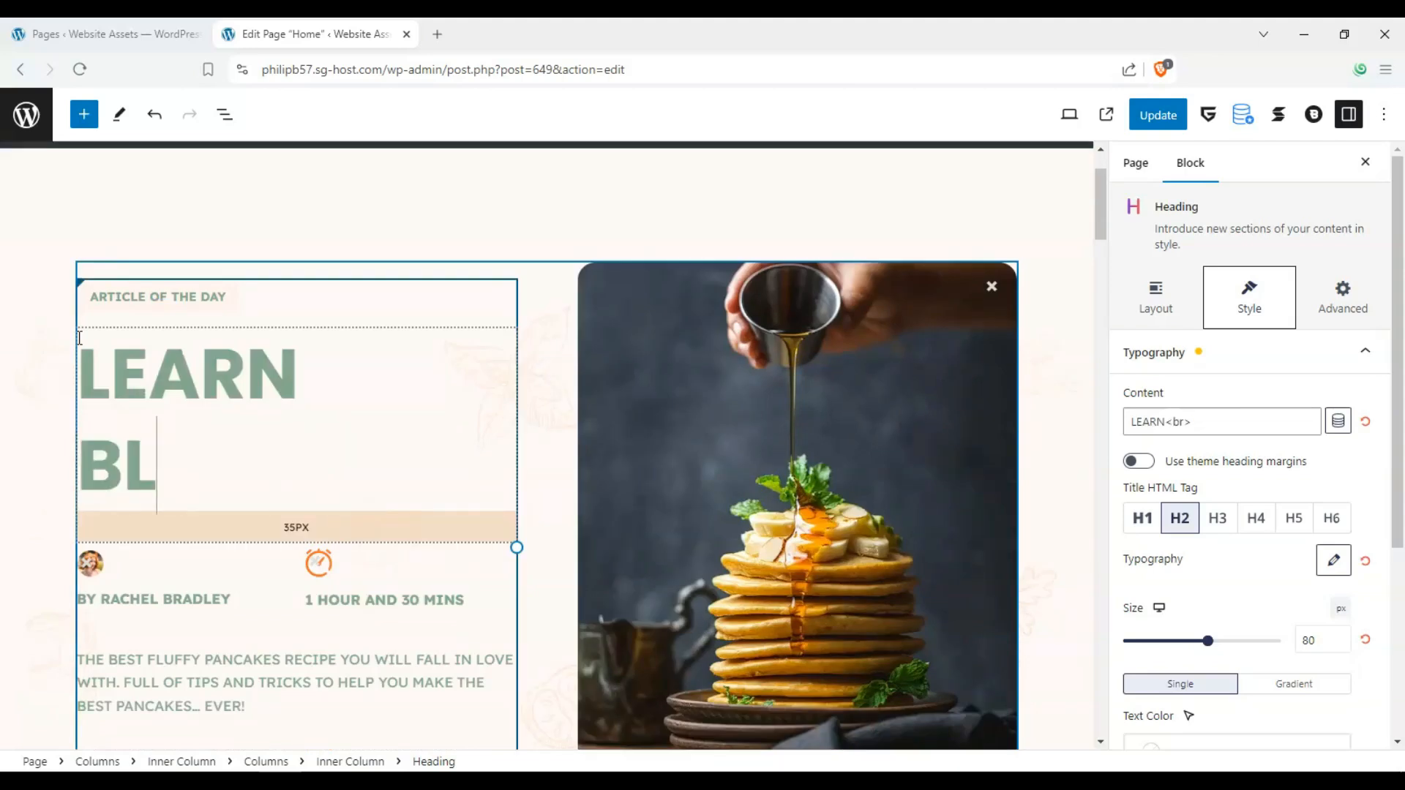
{"action": "type", "text": "OCKSY"}
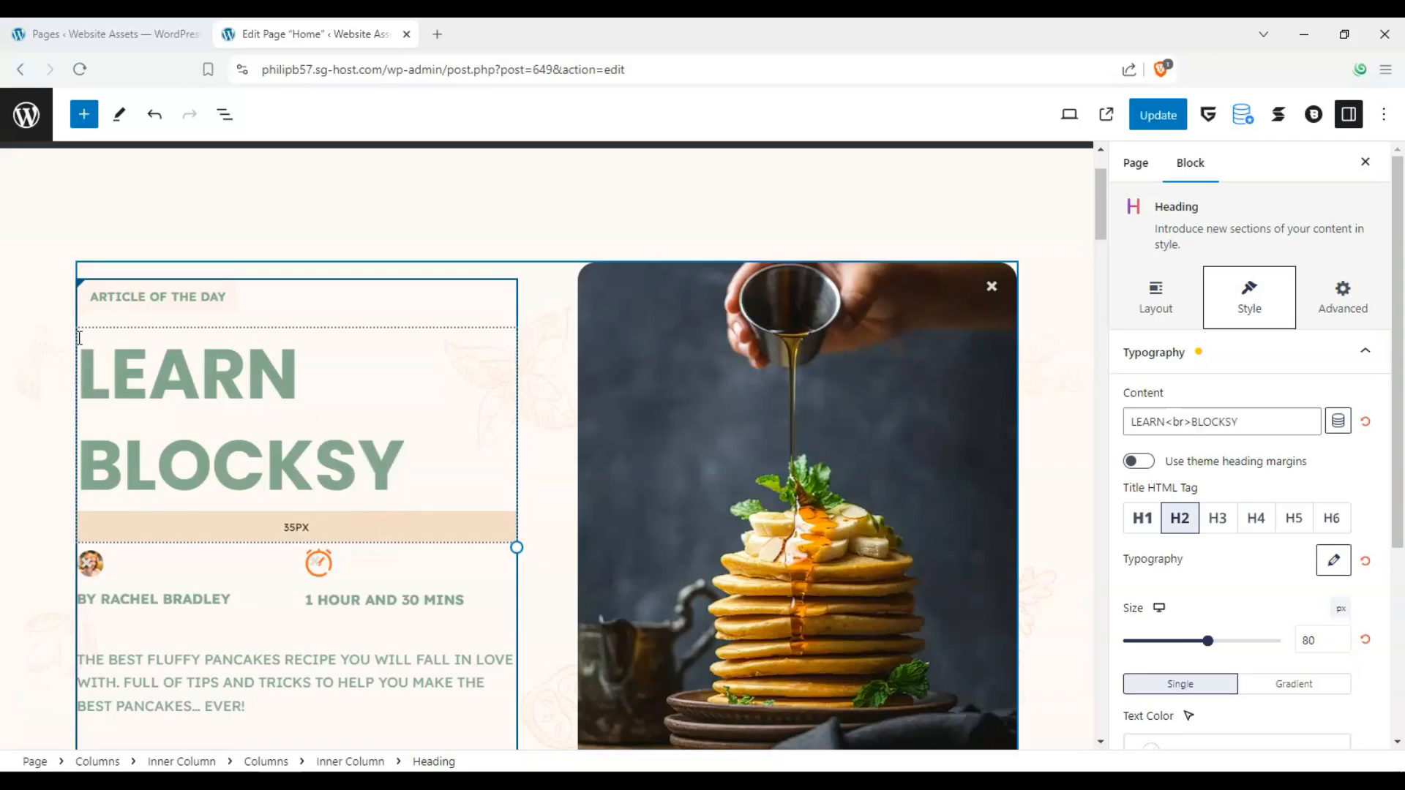
- Add "EASILY!" as a third line to the "LEARN BLOCKSY" hero heading
{"action": "key", "text": "shift+Return"}
{"action": "type", "text": "EASILY!"}
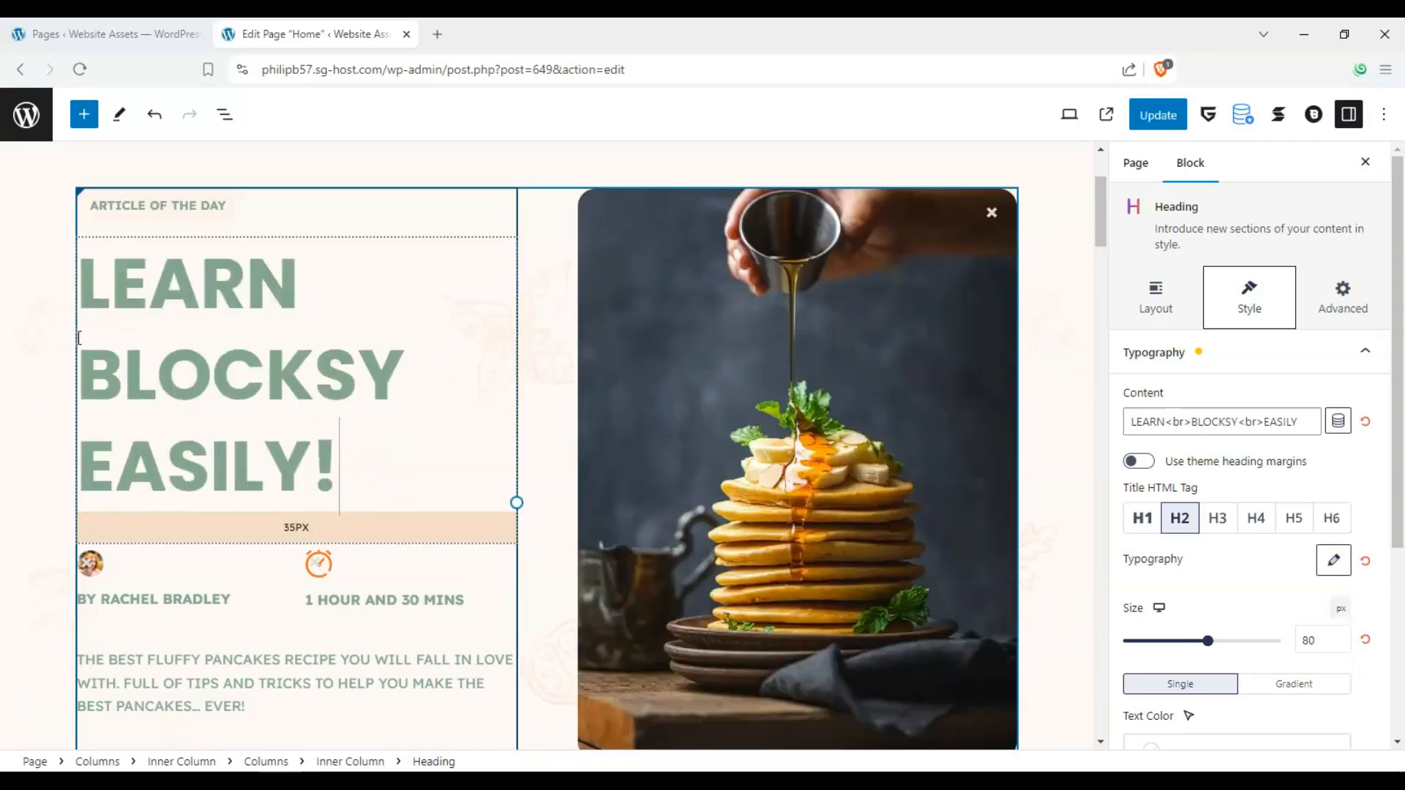
{"action": "scroll", "coordinate": [138, 439], "scroll_direction": "down", "scroll_amount": 1}
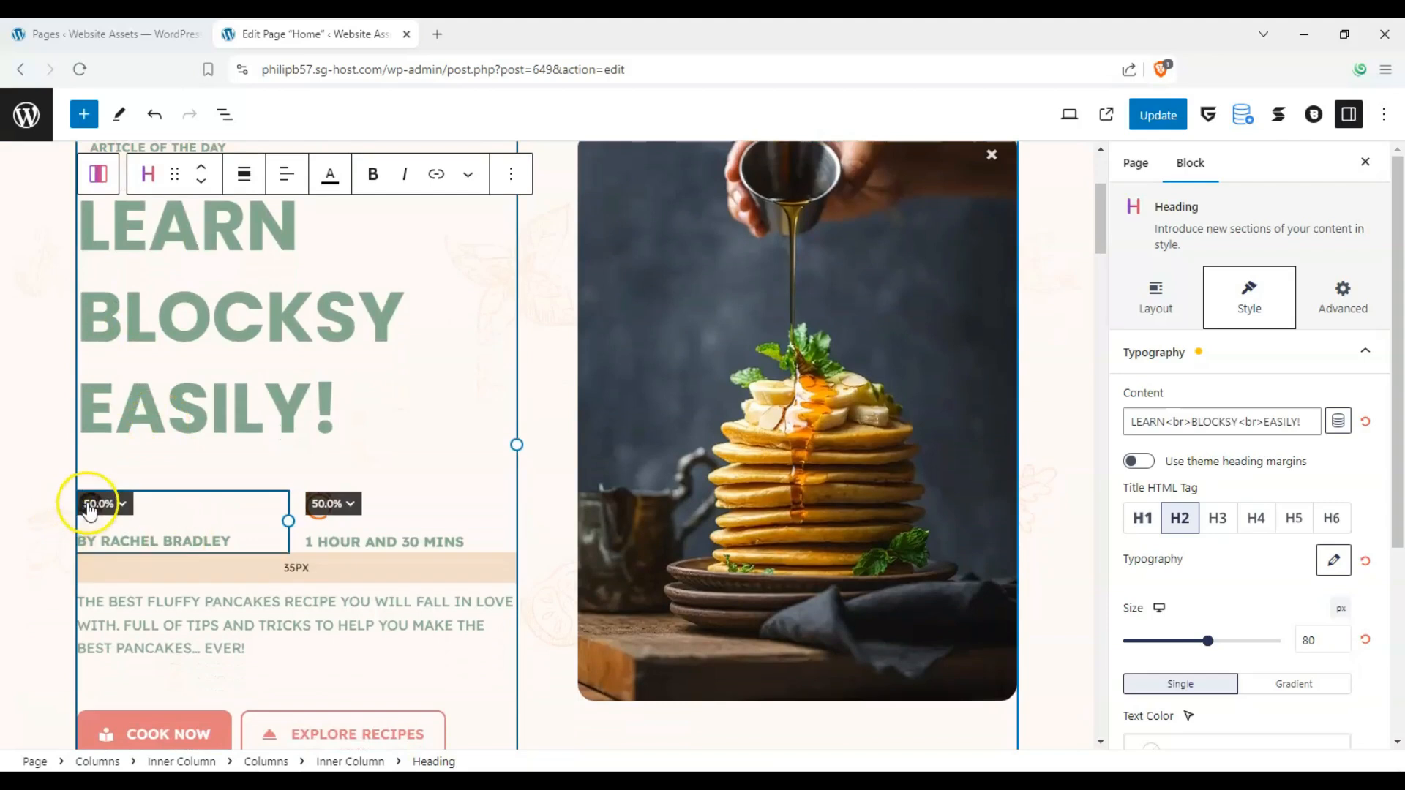
- Try a 5% width for the inner column holding the author portrait and byline, and undo the change
{"action": "left_click", "coordinate": [89, 505]}
{"action": "left_click", "coordinate": [48, 505]}
{"action": "left_click", "coordinate": [250, 511]}
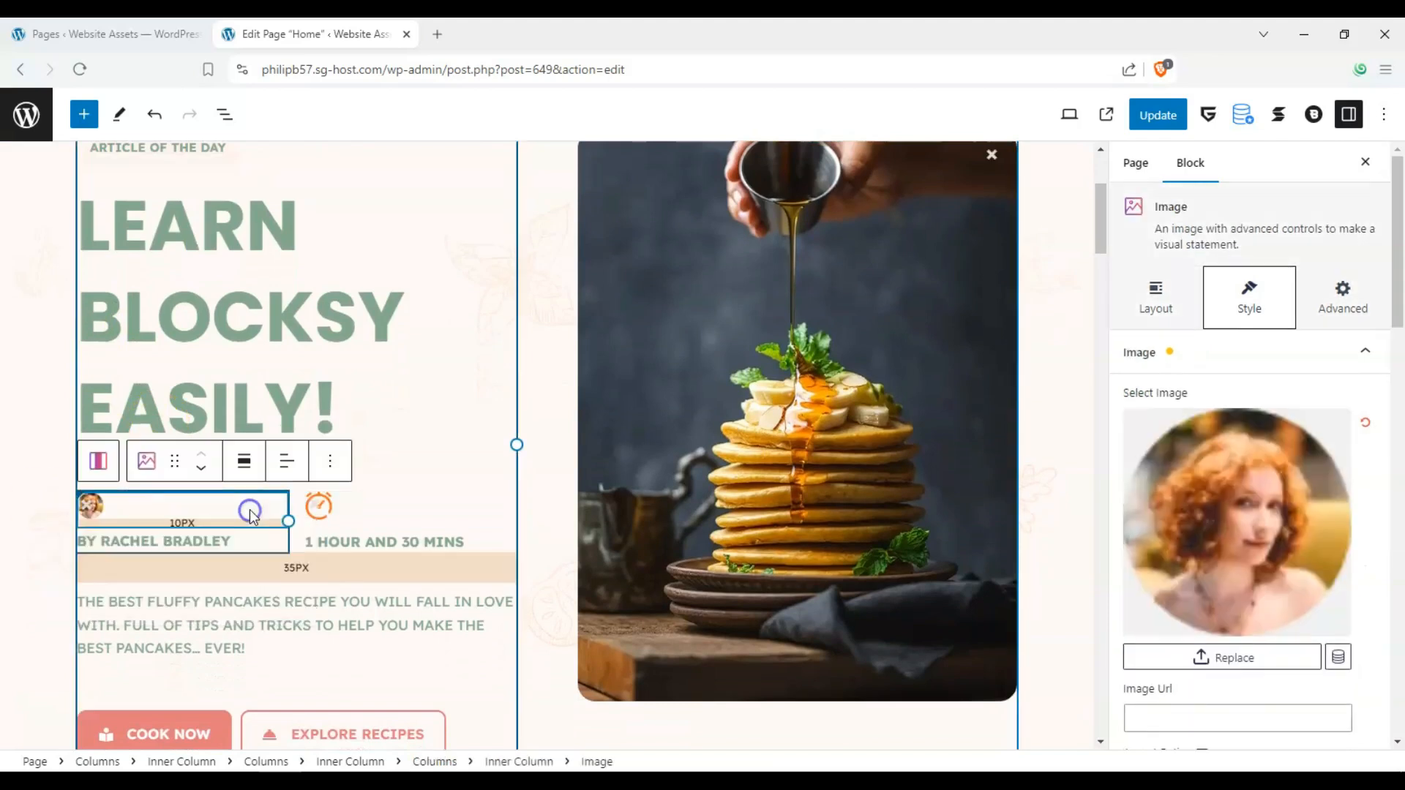
{"action": "left_click", "coordinate": [86, 508]}
{"action": "left_click", "coordinate": [188, 519]}
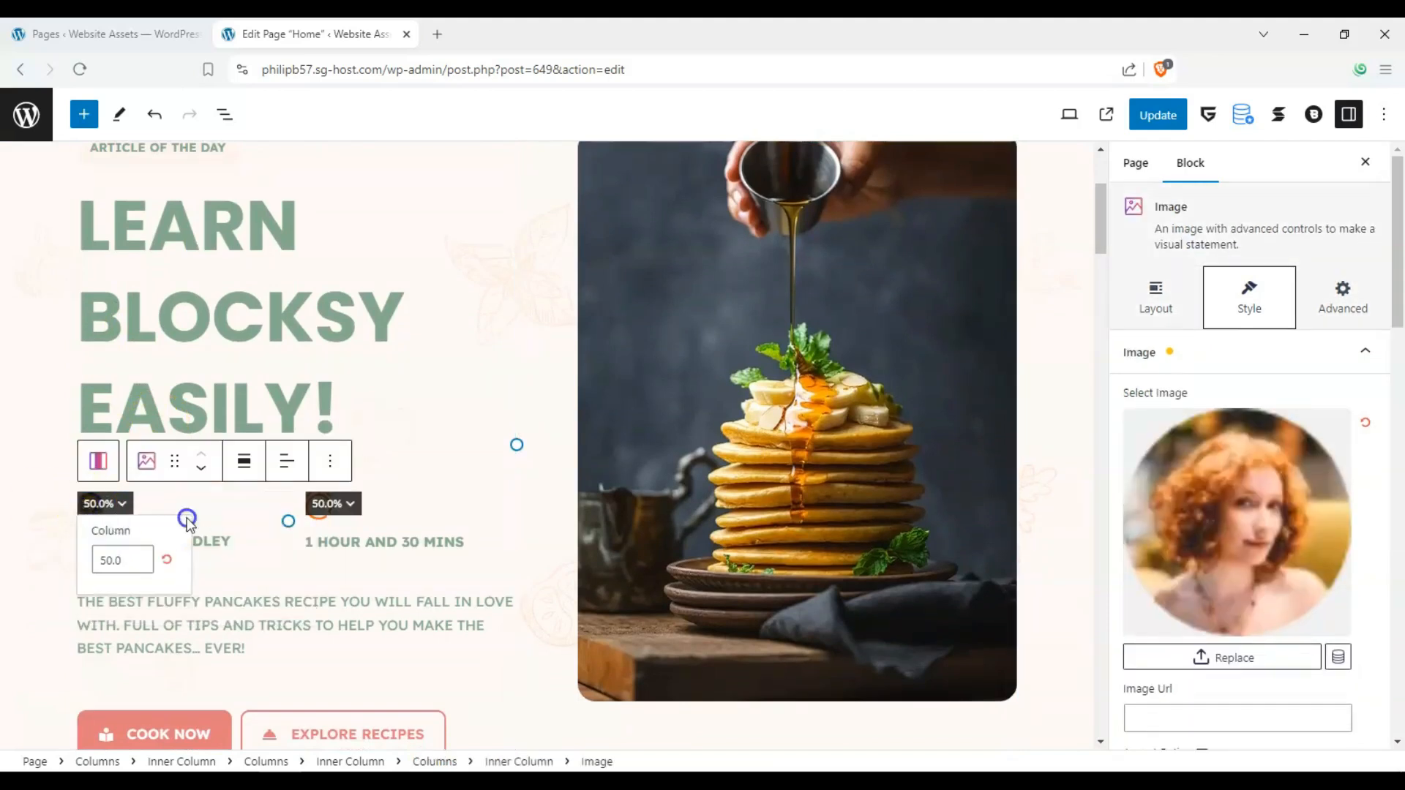
{"action": "left_click", "coordinate": [167, 560]}
{"action": "type", "text": "5"}
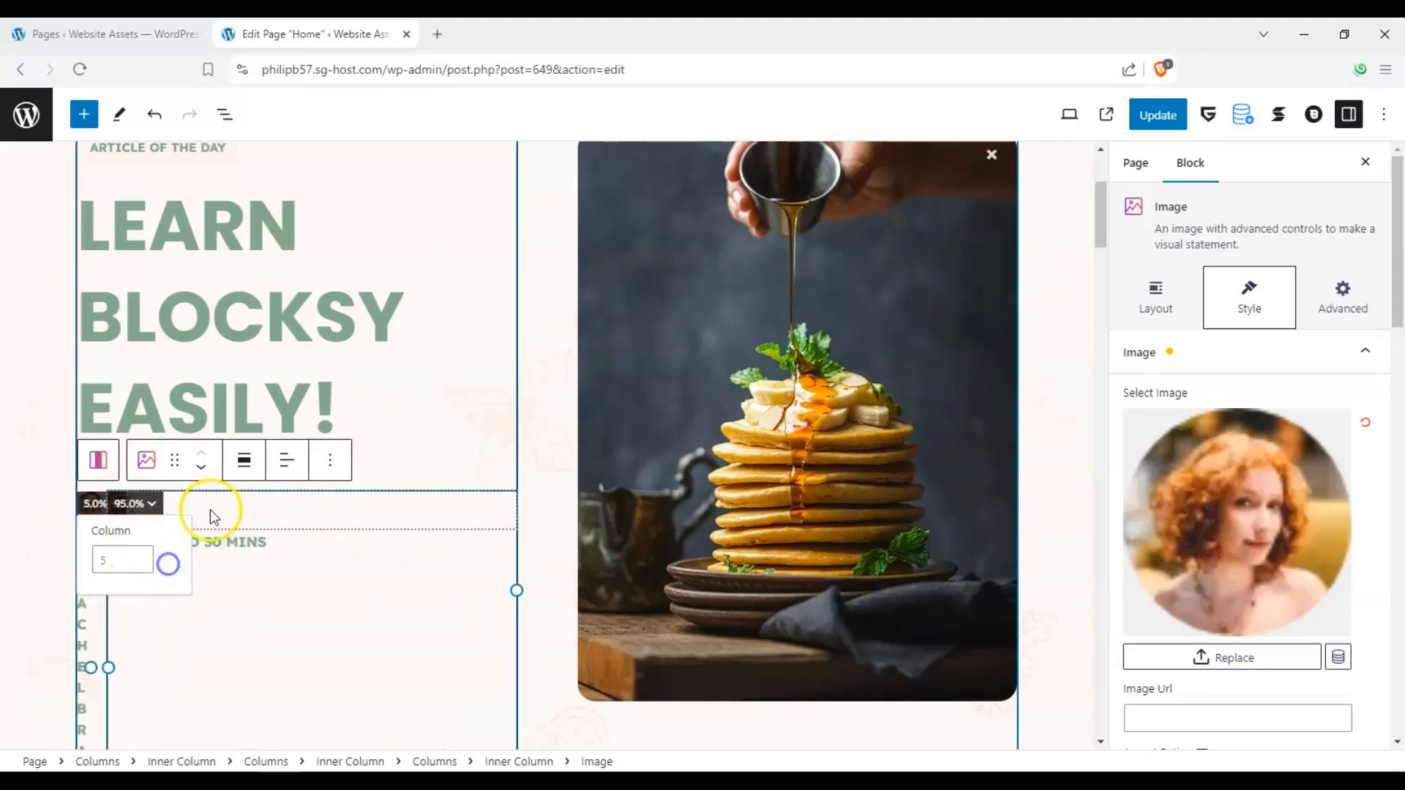
{"action": "left_click", "coordinate": [209, 516]}
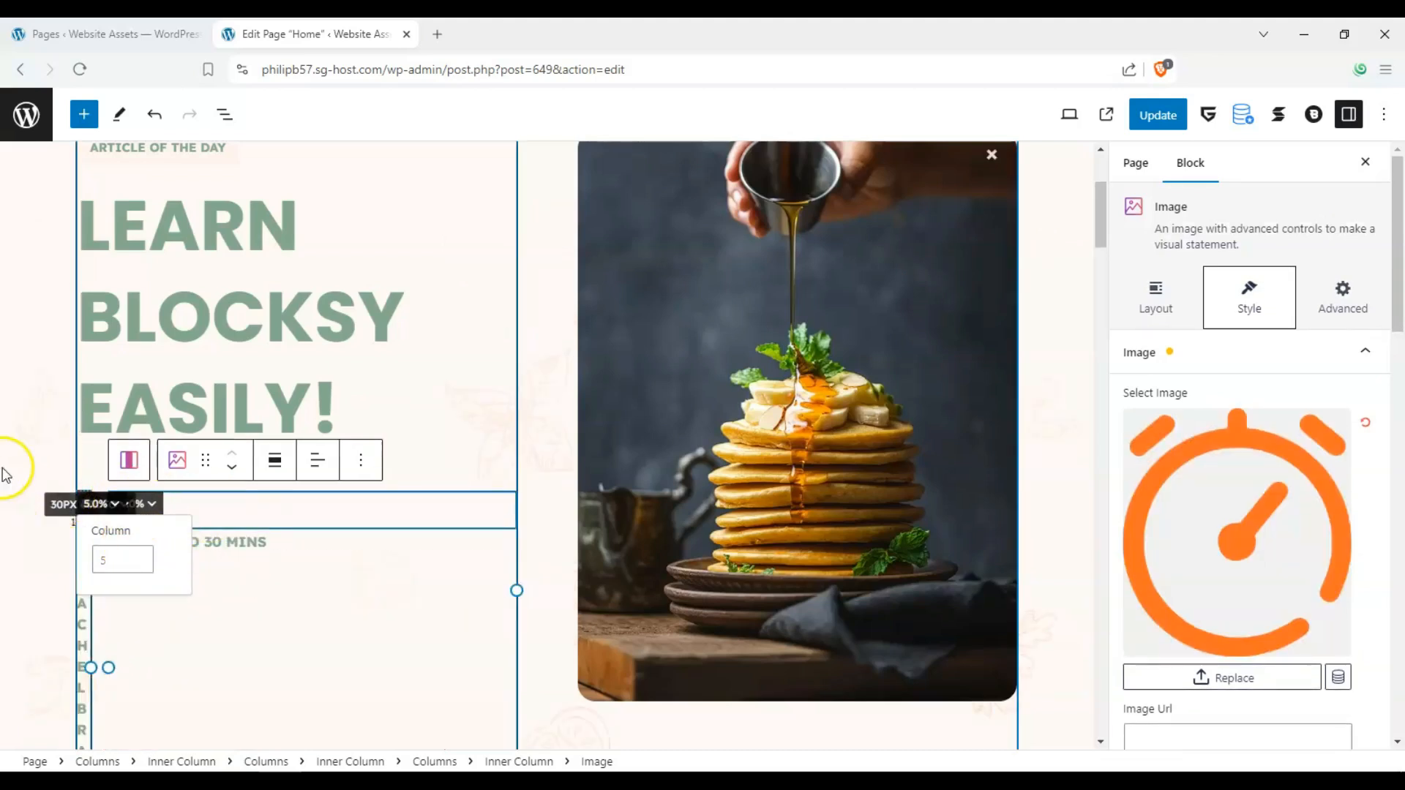
{"action": "key", "text": "ctrl+z"}
{"action": "key", "text": "ctrl+z"}
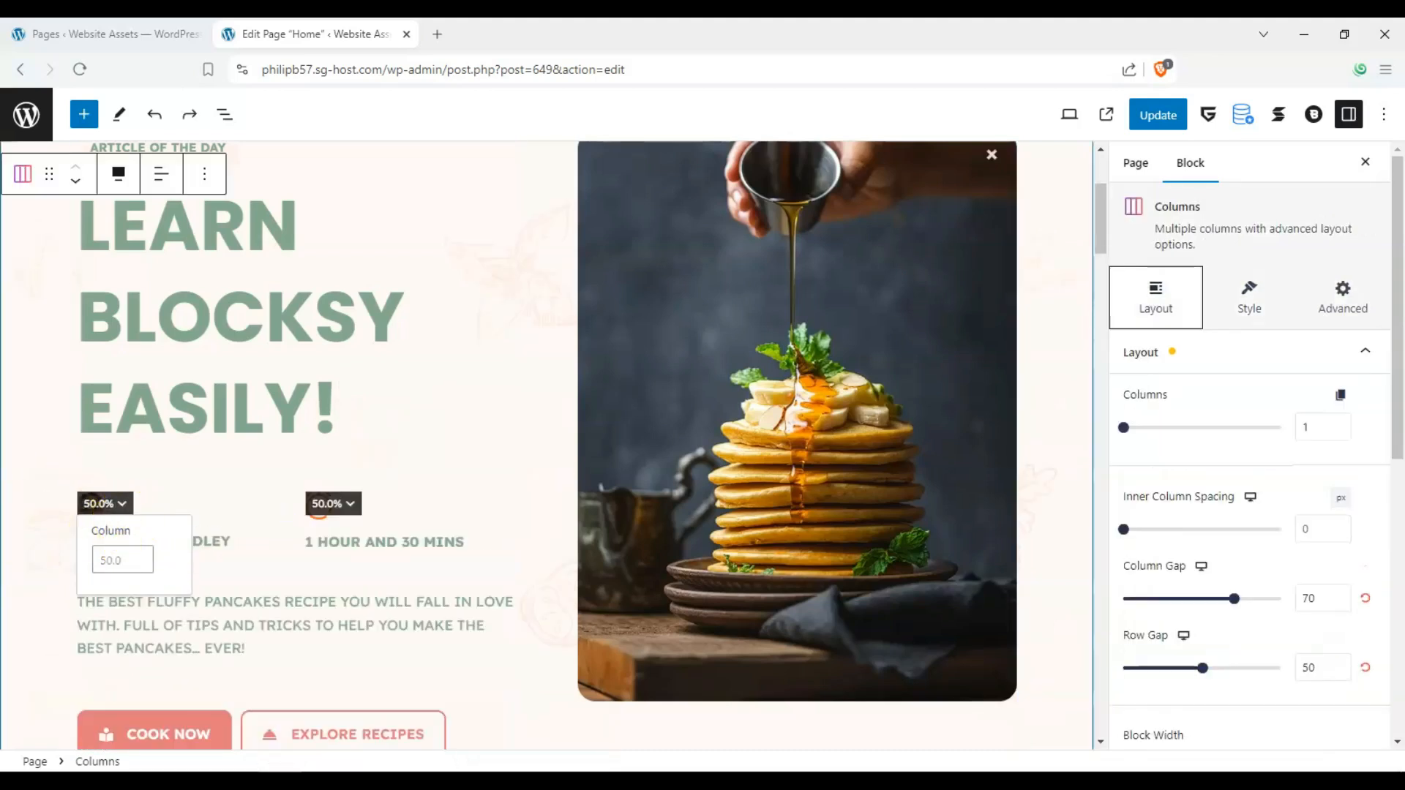
{"action": "left_click", "coordinate": [160, 613]}
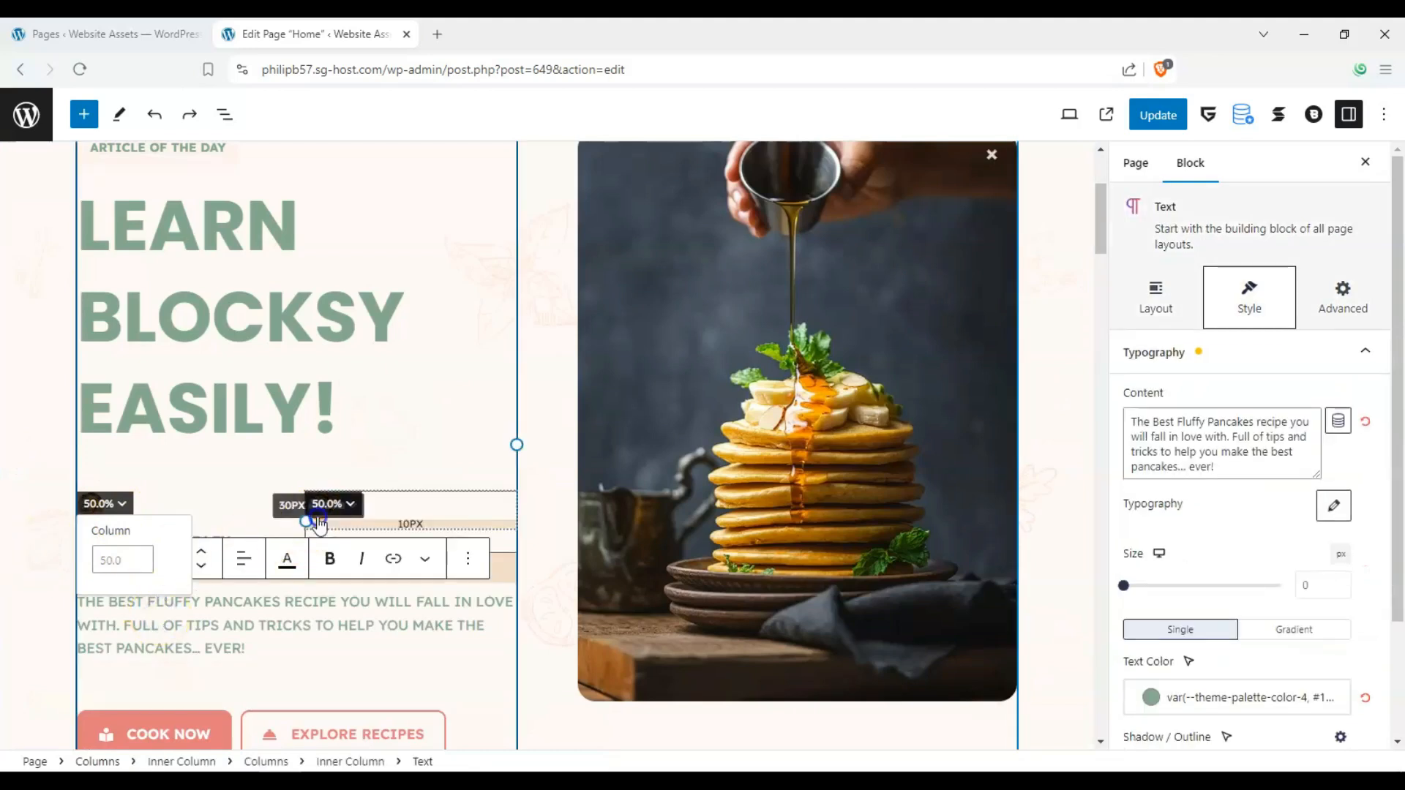
{"action": "left_click", "coordinate": [317, 525]}
{"action": "left_click", "coordinate": [15, 437]}
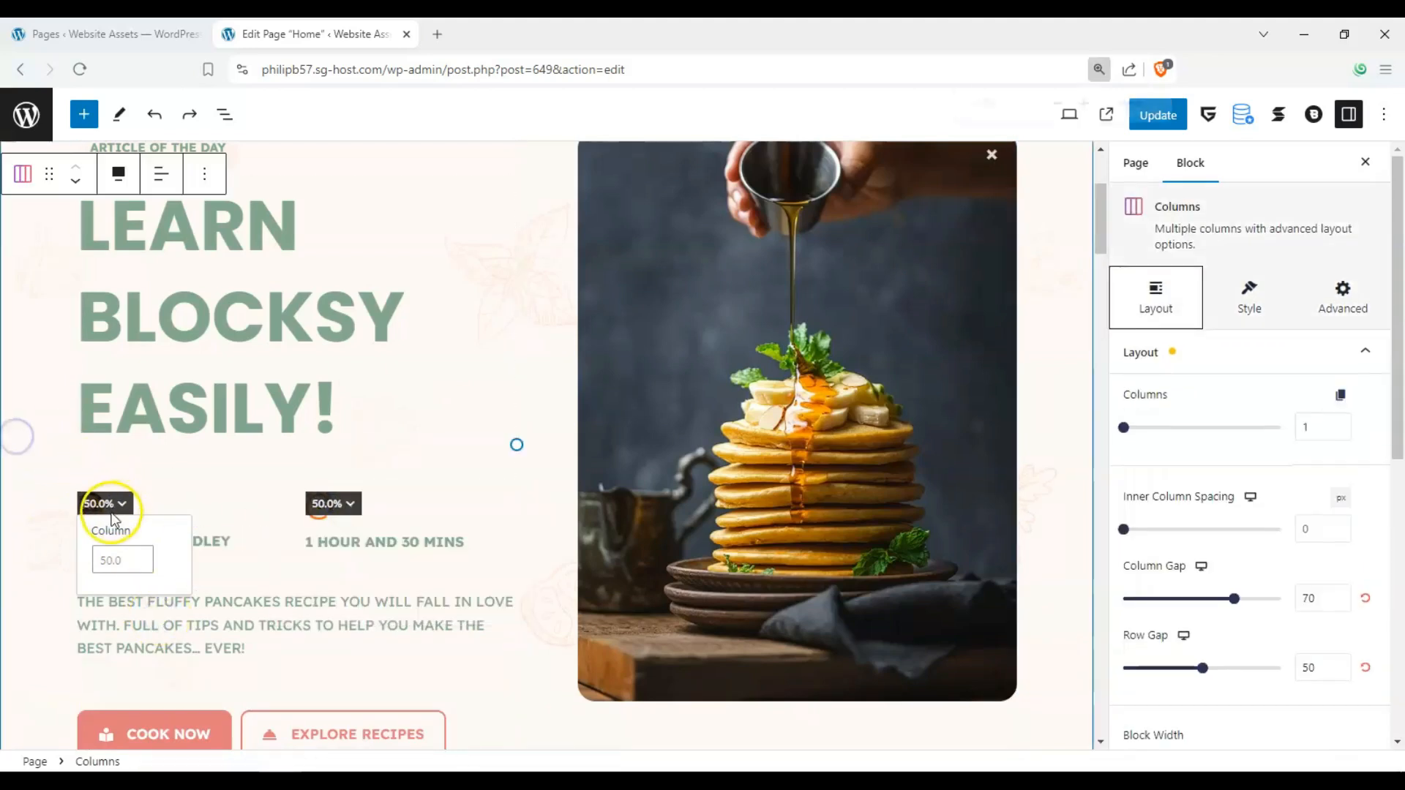
{"action": "key", "text": "ctrl+plus"}
{"action": "key", "text": "ctrl+plus"}
{"action": "key", "text": "ctrl+plus"}
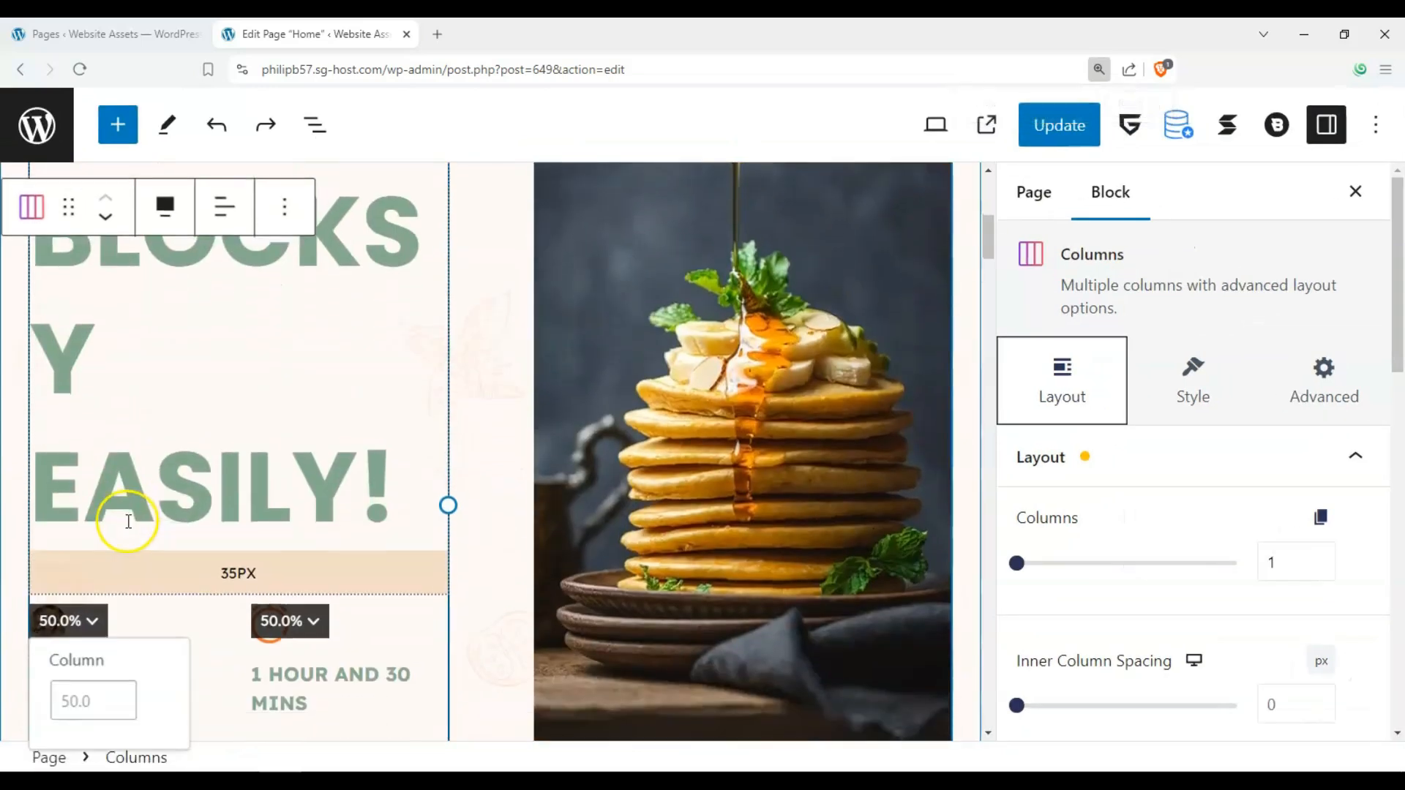
{"action": "scroll", "coordinate": [128, 521], "scroll_direction": "down", "scroll_amount": 2}
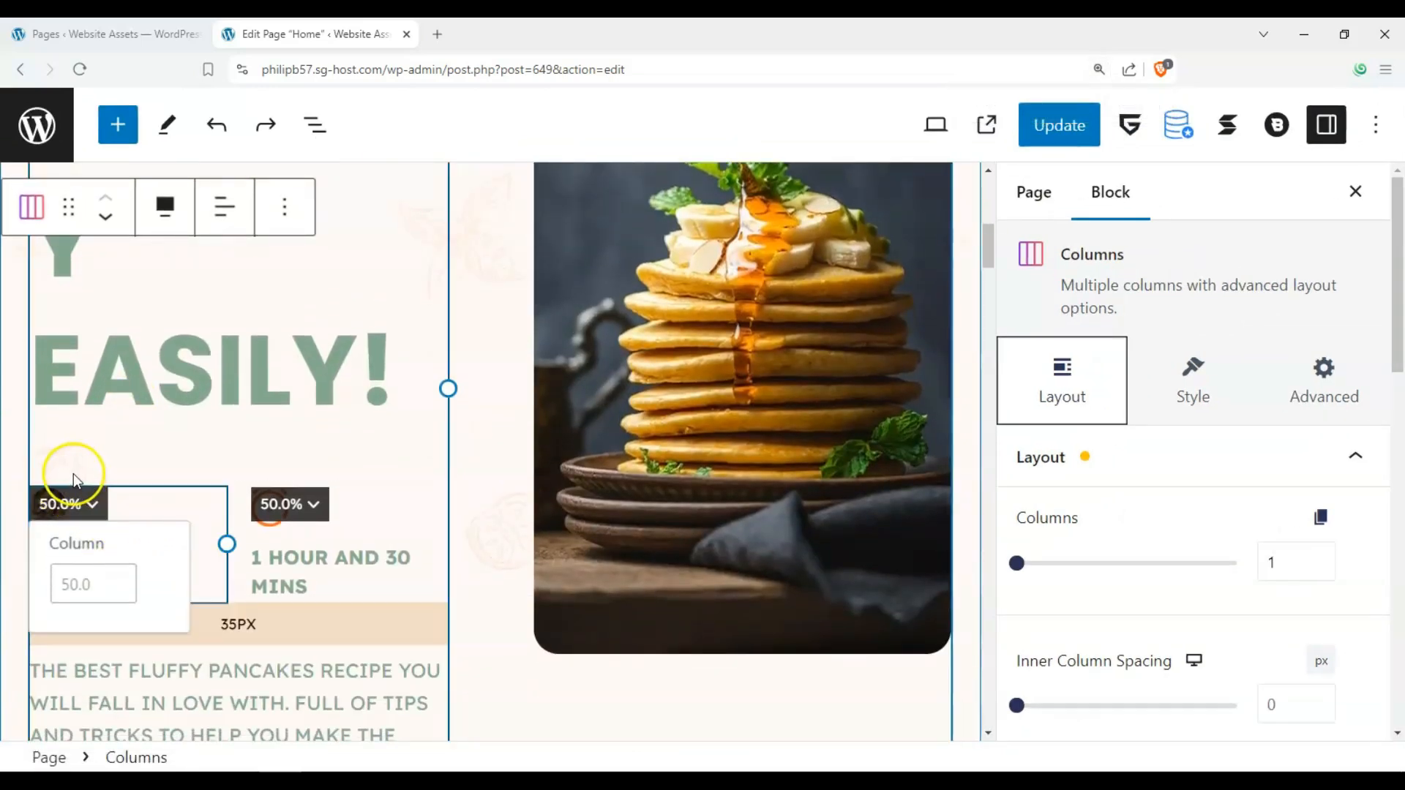
{"action": "key", "text": "ctrl+minus"}
{"action": "key", "text": "ctrl+minus"}
{"action": "key", "text": "ctrl+minus"}
{"action": "key", "text": "ctrl+minus"}
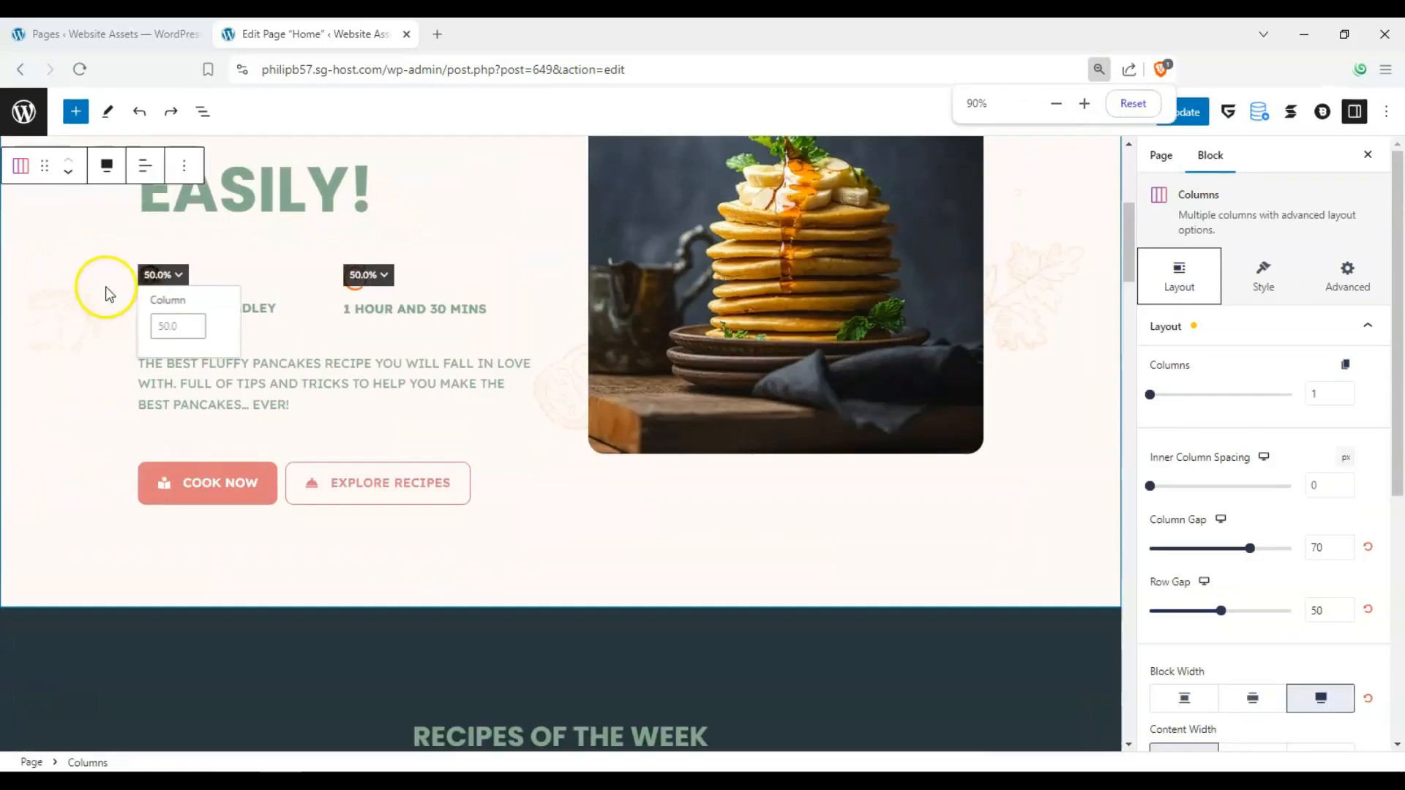
- Close the column width popup and clear the author's portrait from the image block above the byline
{"action": "left_click", "coordinate": [251, 378]}
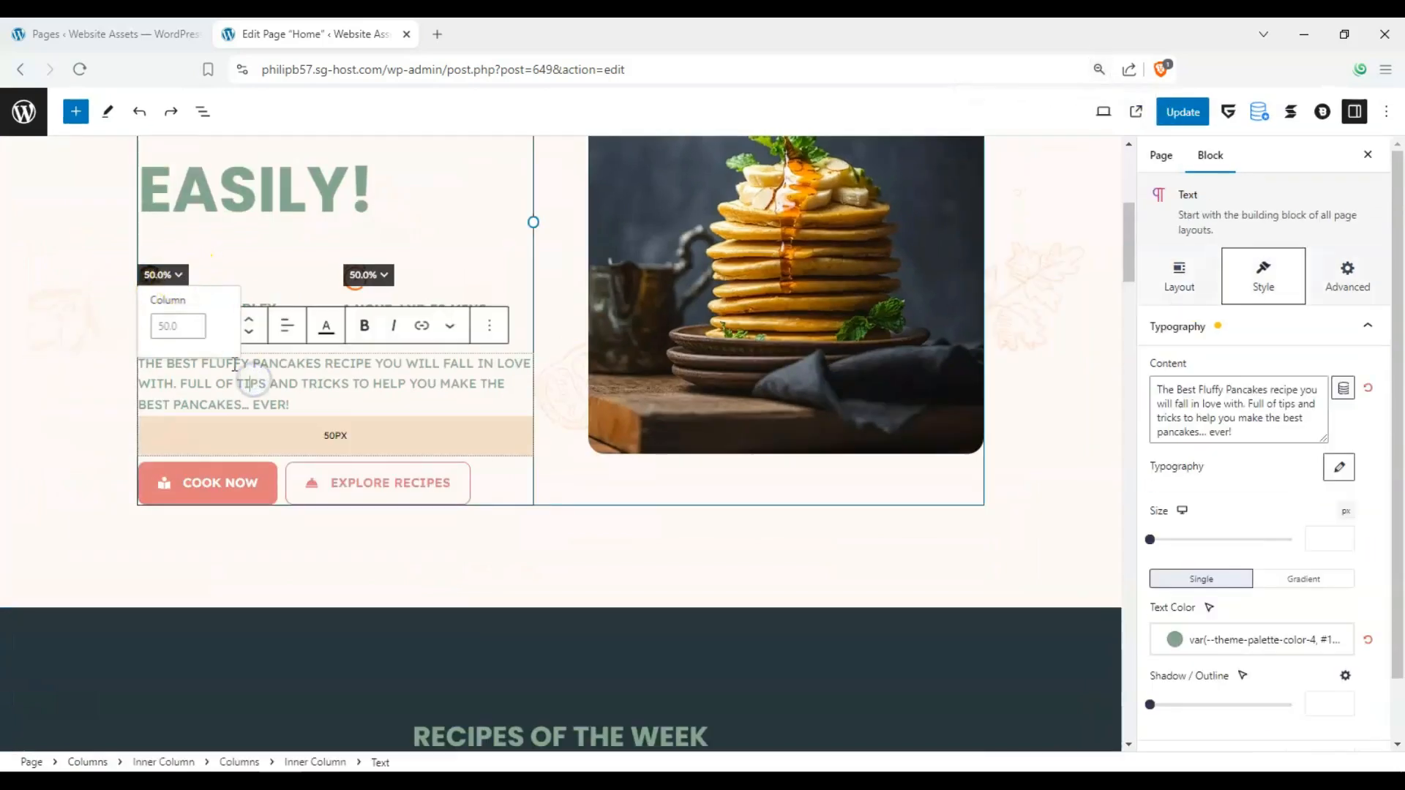
{"action": "left_click", "coordinate": [179, 275]}
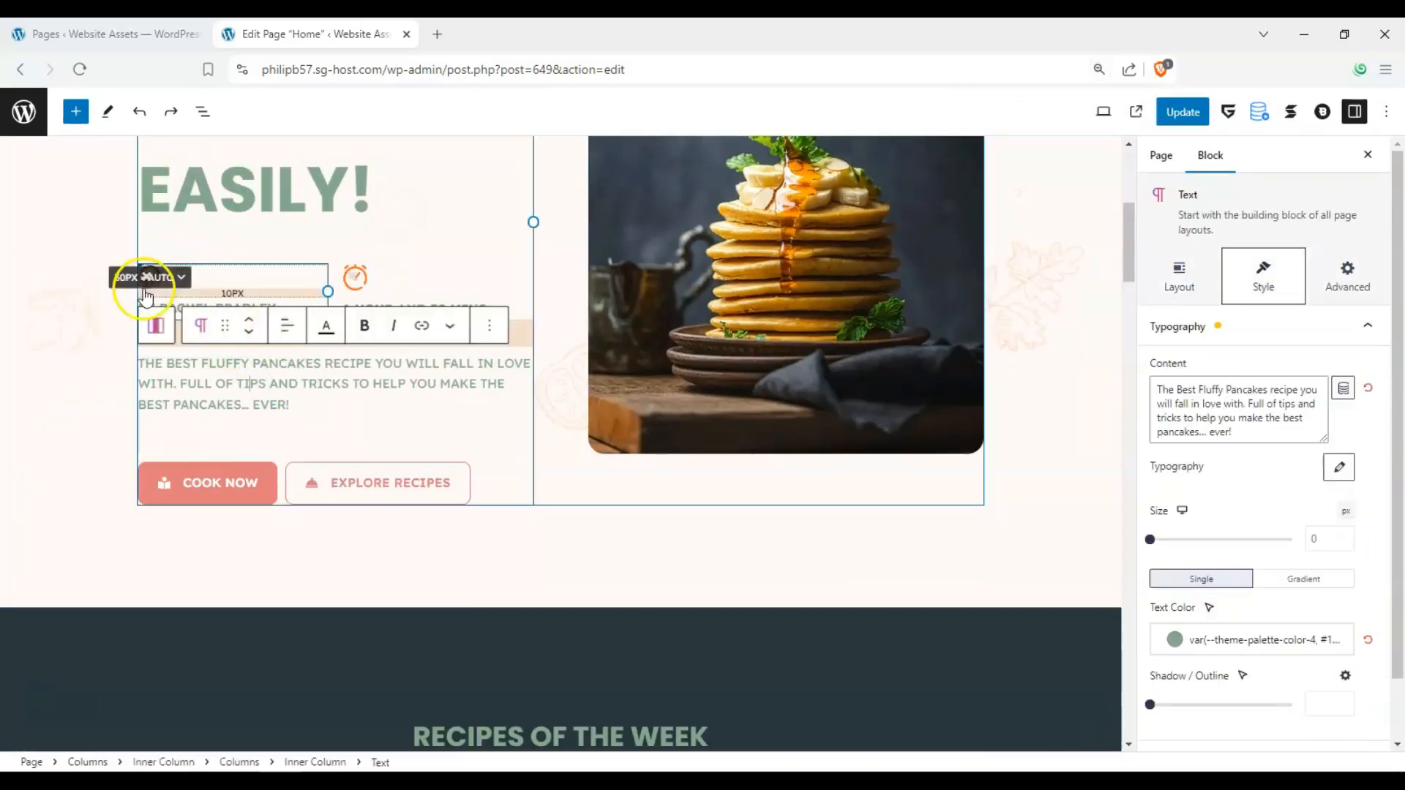
{"action": "left_click", "coordinate": [149, 284]}
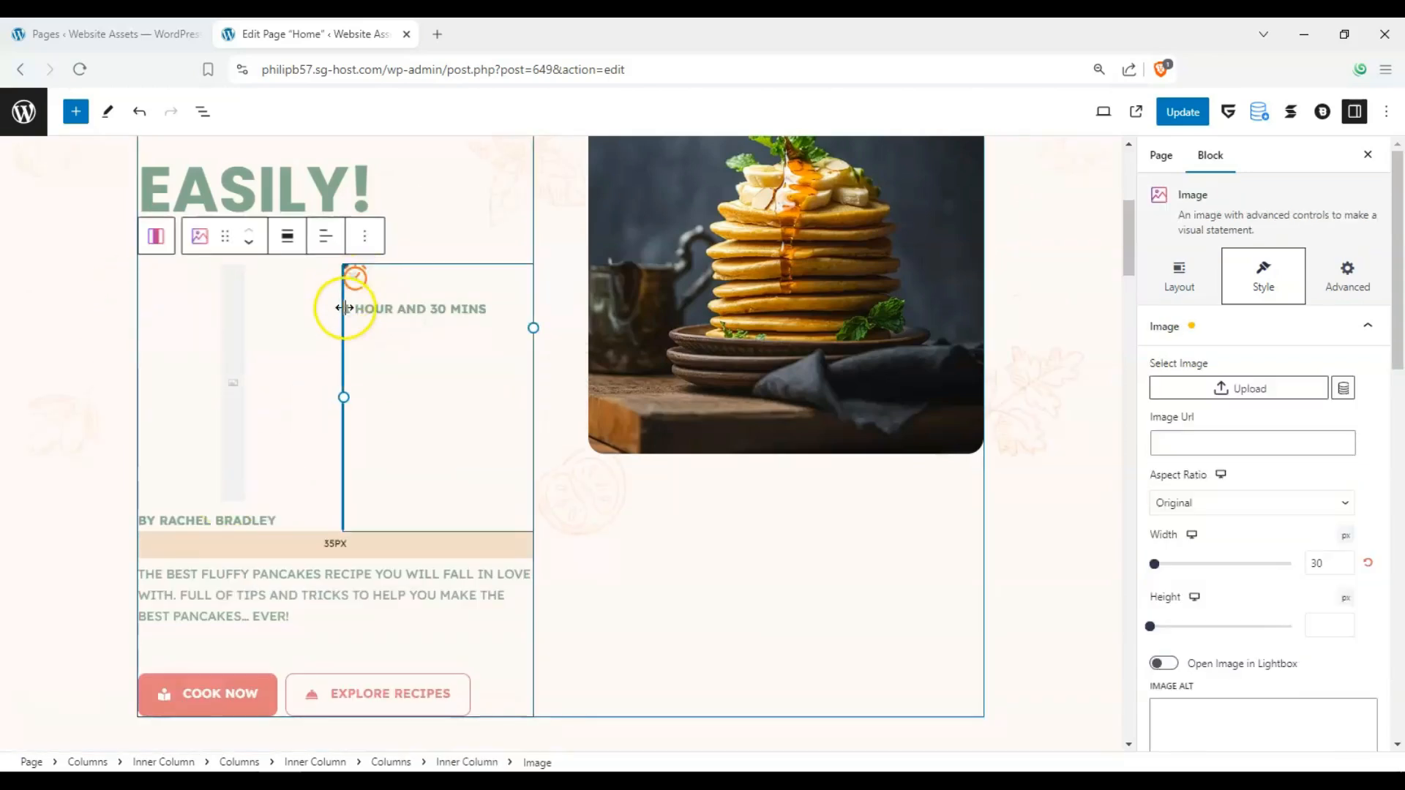
- Replace the duration text below the stopwatch icon with "5 mins"
{"action": "triple_click", "coordinate": [427, 306]}
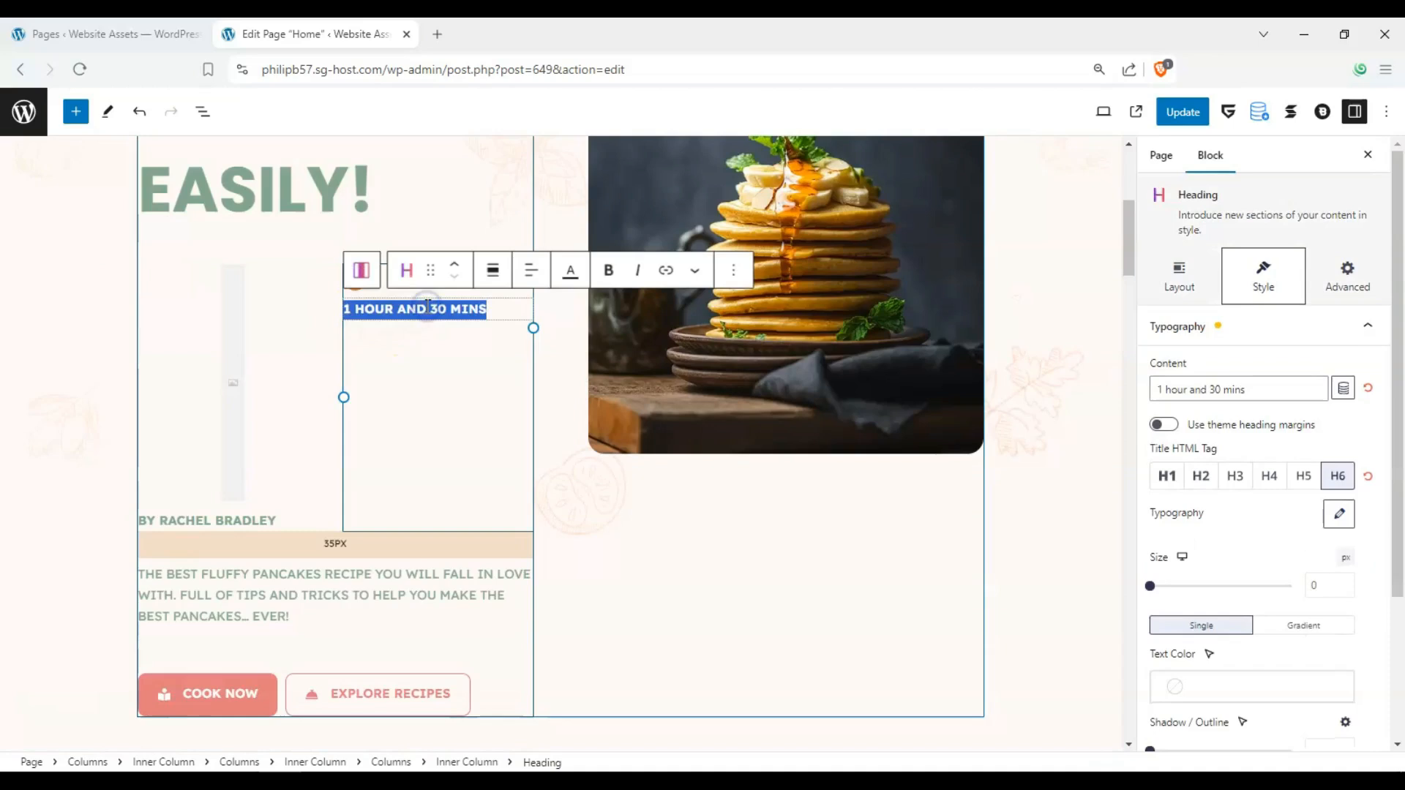
{"action": "type", "text": "1"}
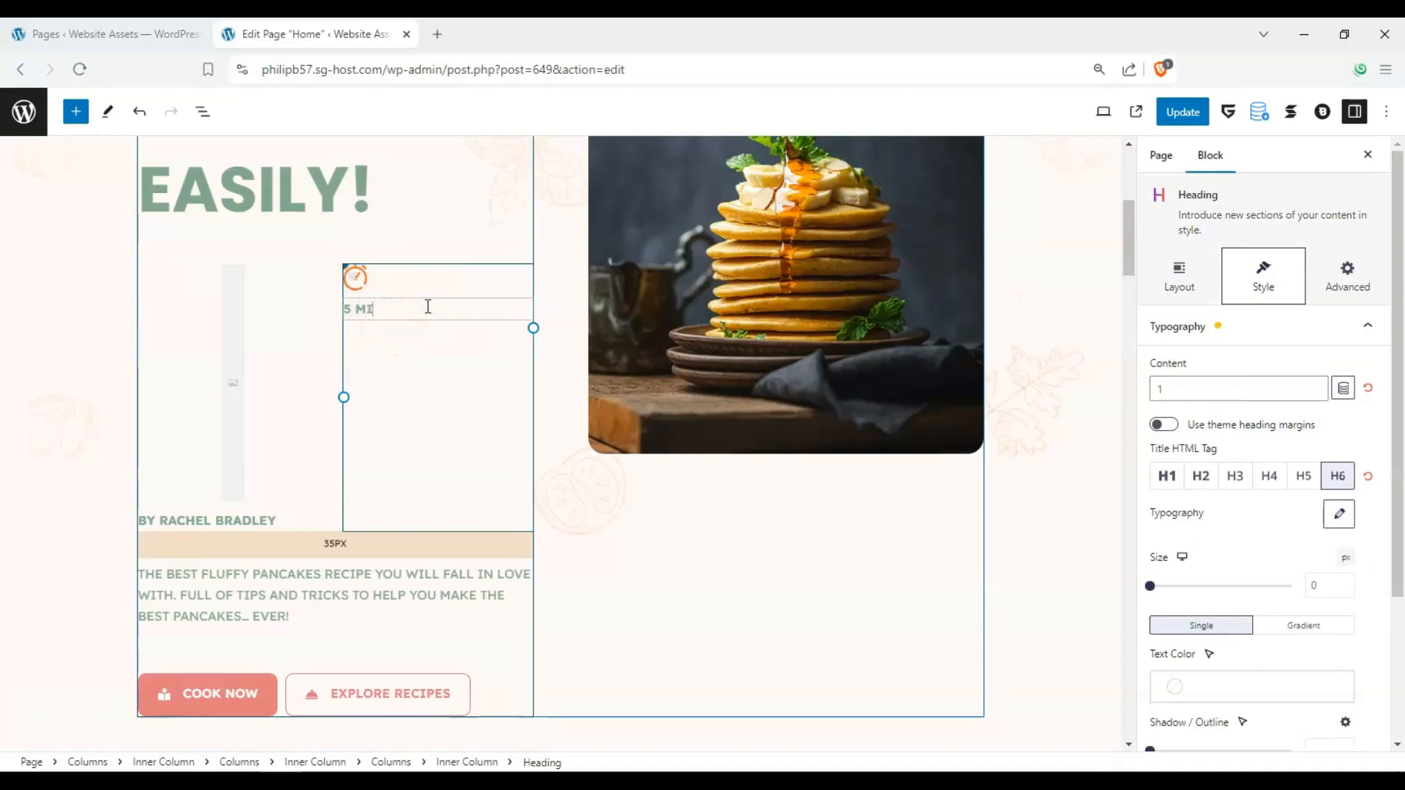
{"action": "left_click", "coordinate": [1103, 70]}
{"action": "left_click", "coordinate": [1131, 102]}
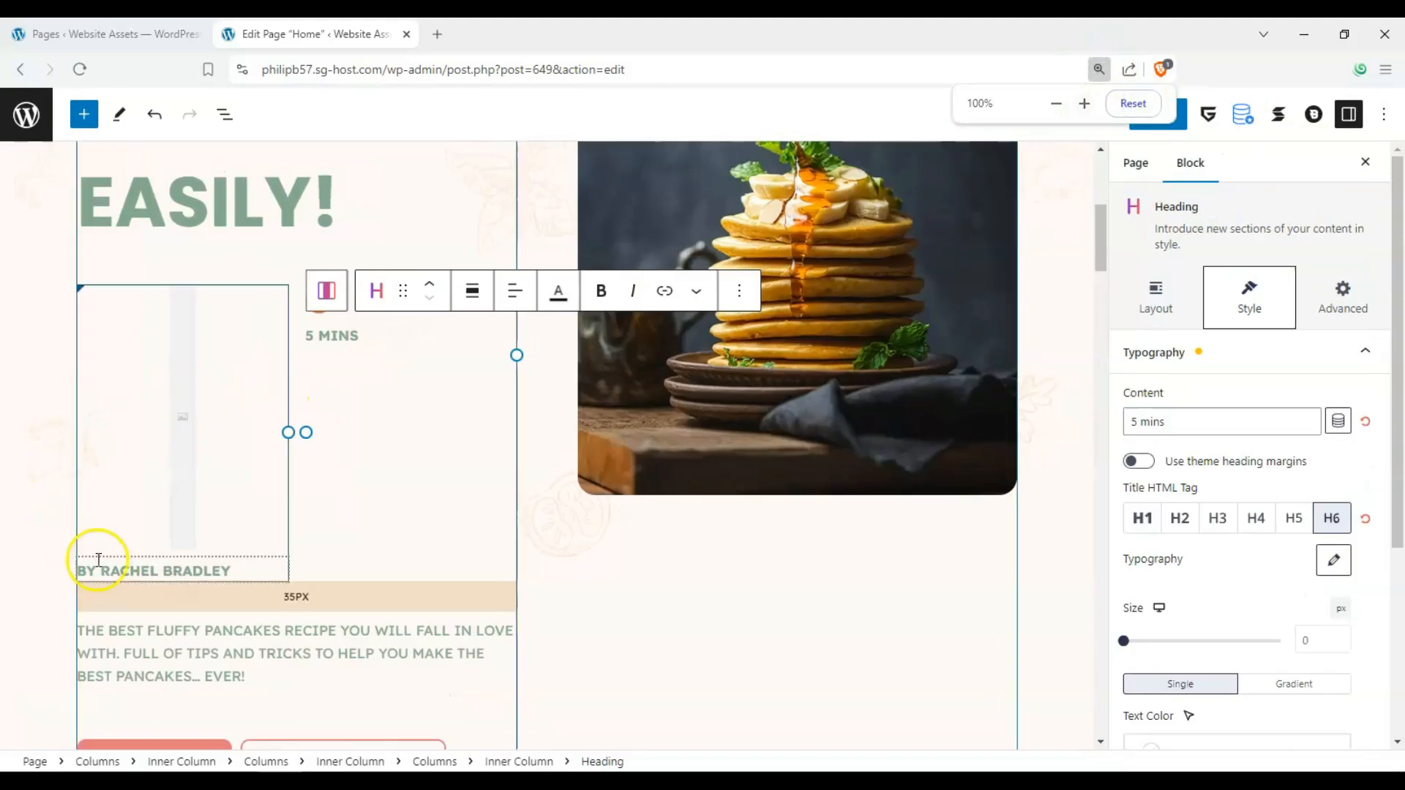
- Replace the author byline in the hero section with "by Website Assets"
{"action": "left_click_drag", "start_coordinate": [244, 576], "coordinate": [296, 573]}
{"action": "left_click", "coordinate": [157, 569]}
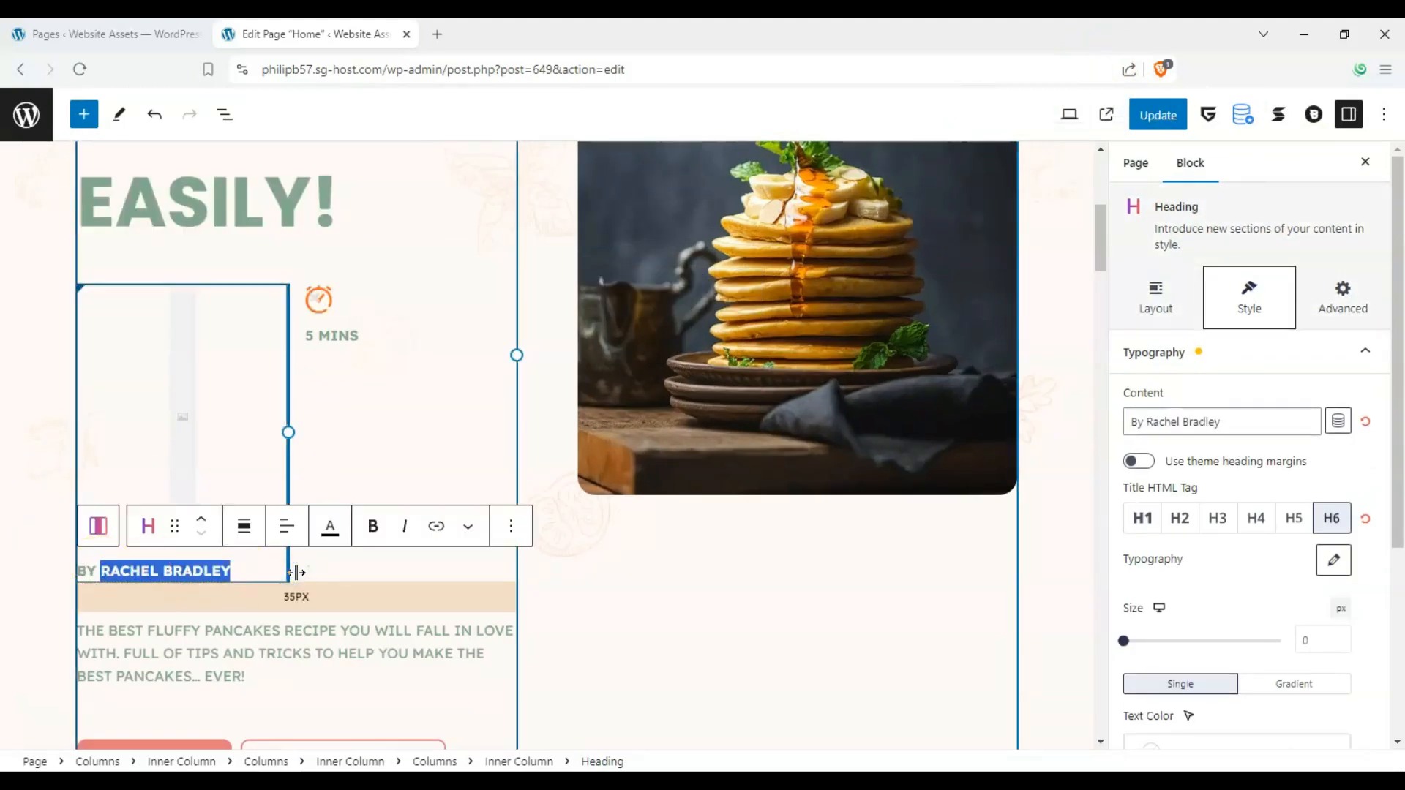
{"action": "left_click", "coordinate": [189, 573]}
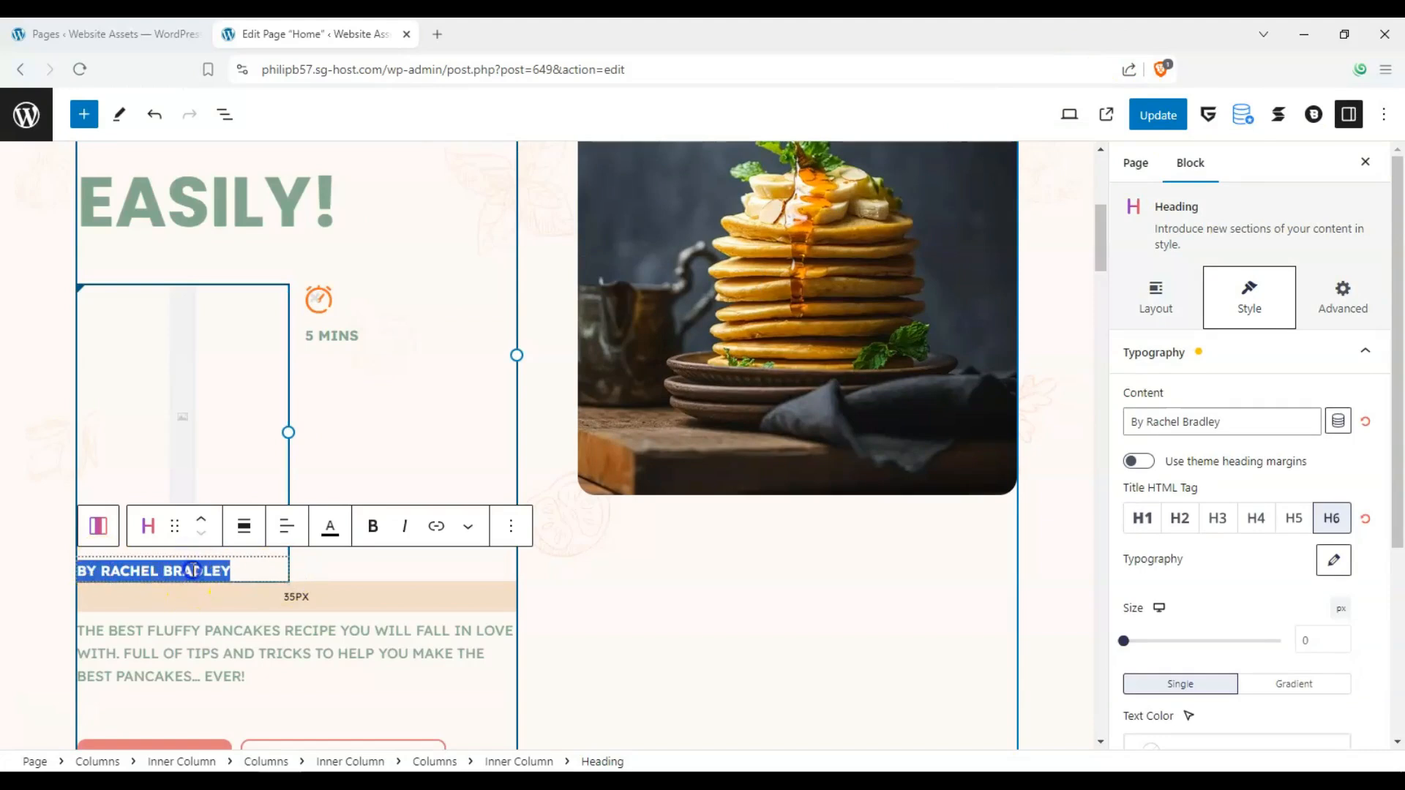
{"action": "key", "text": "BackSpace"}
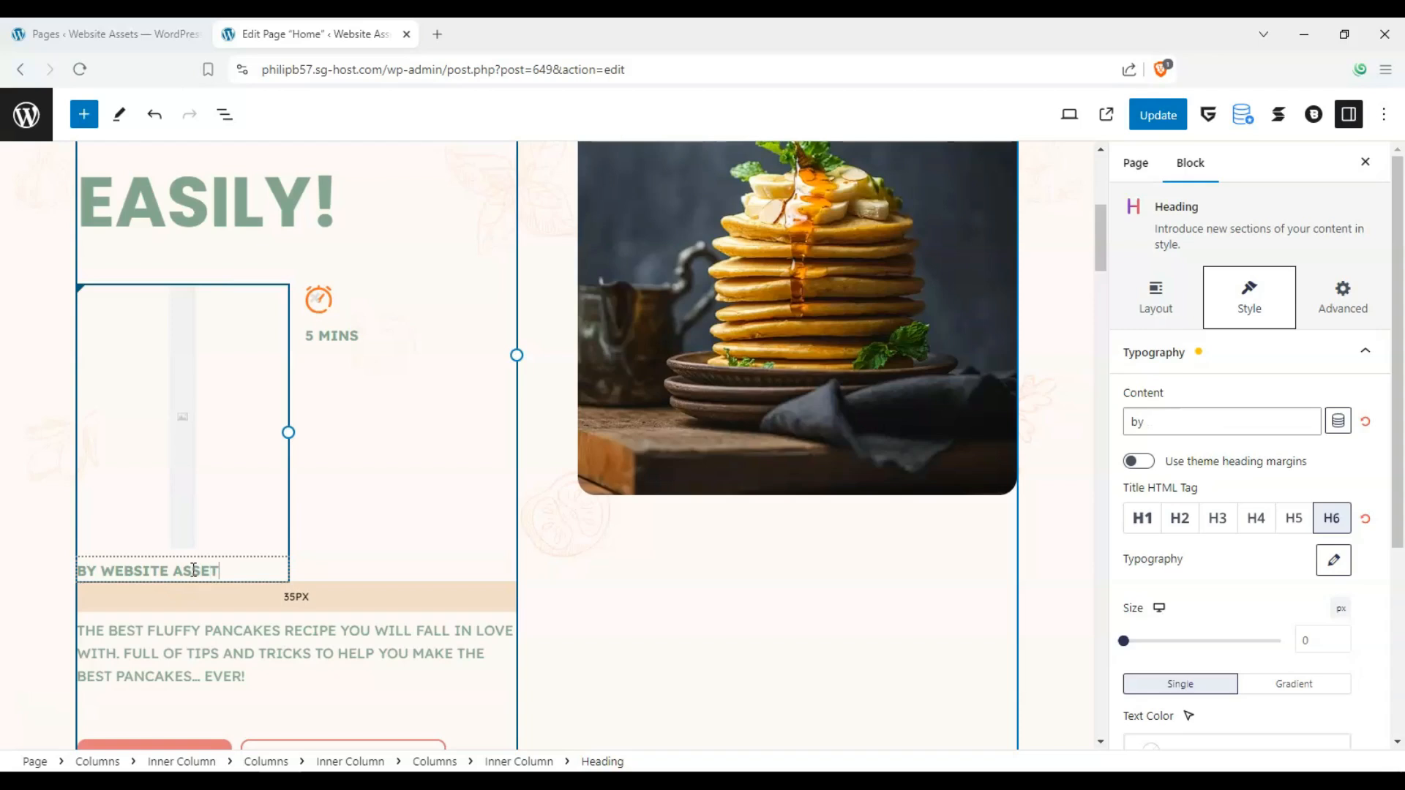
{"action": "type", "text": "Website Assets"}
- Rewrite the hero description as "The Best wordpress tutorials... ever!"
{"action": "left_click", "coordinate": [246, 670]}
{"action": "left_click", "coordinate": [185, 673]}
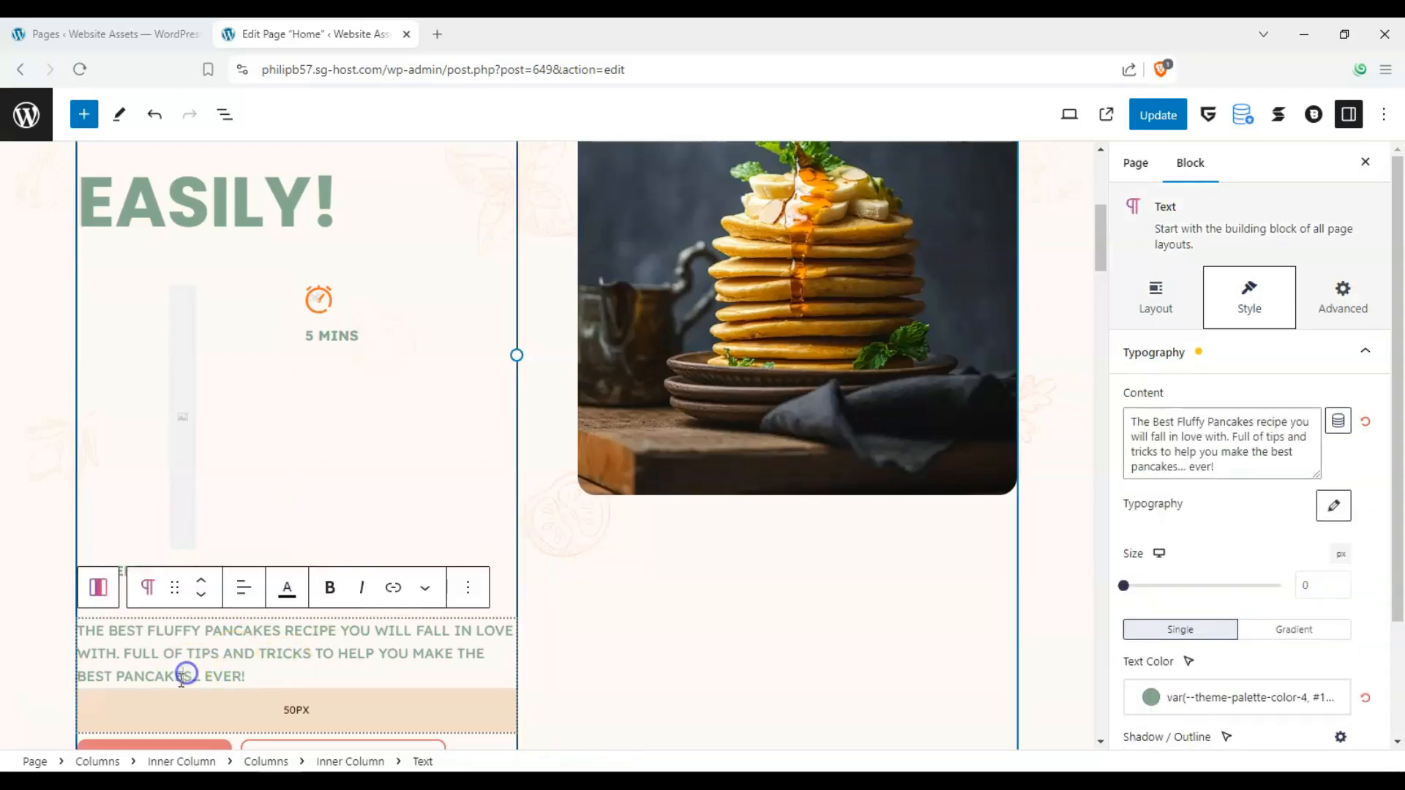
{"action": "left_click_drag", "start_coordinate": [195, 680], "coordinate": [138, 630]}
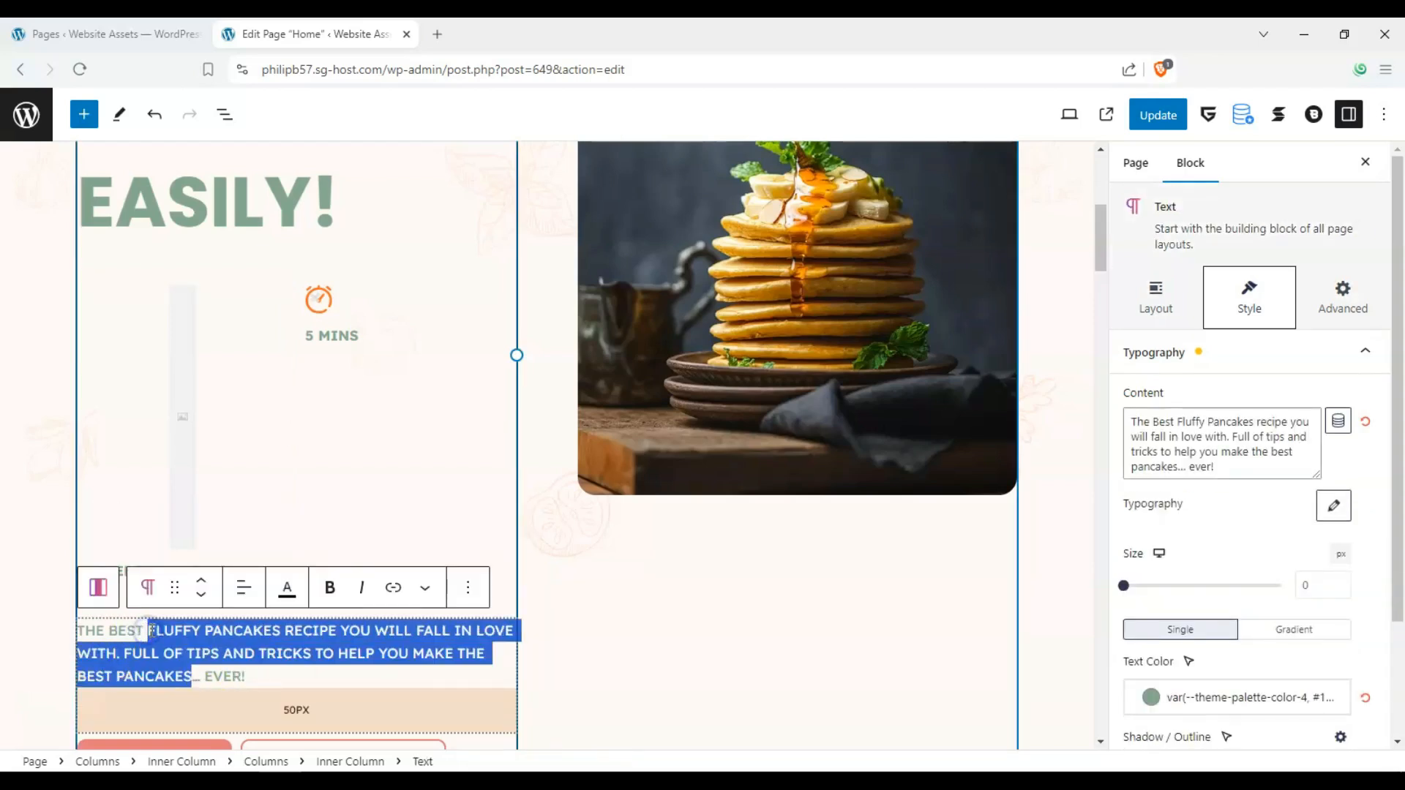
{"action": "type", "text": "WODP"}
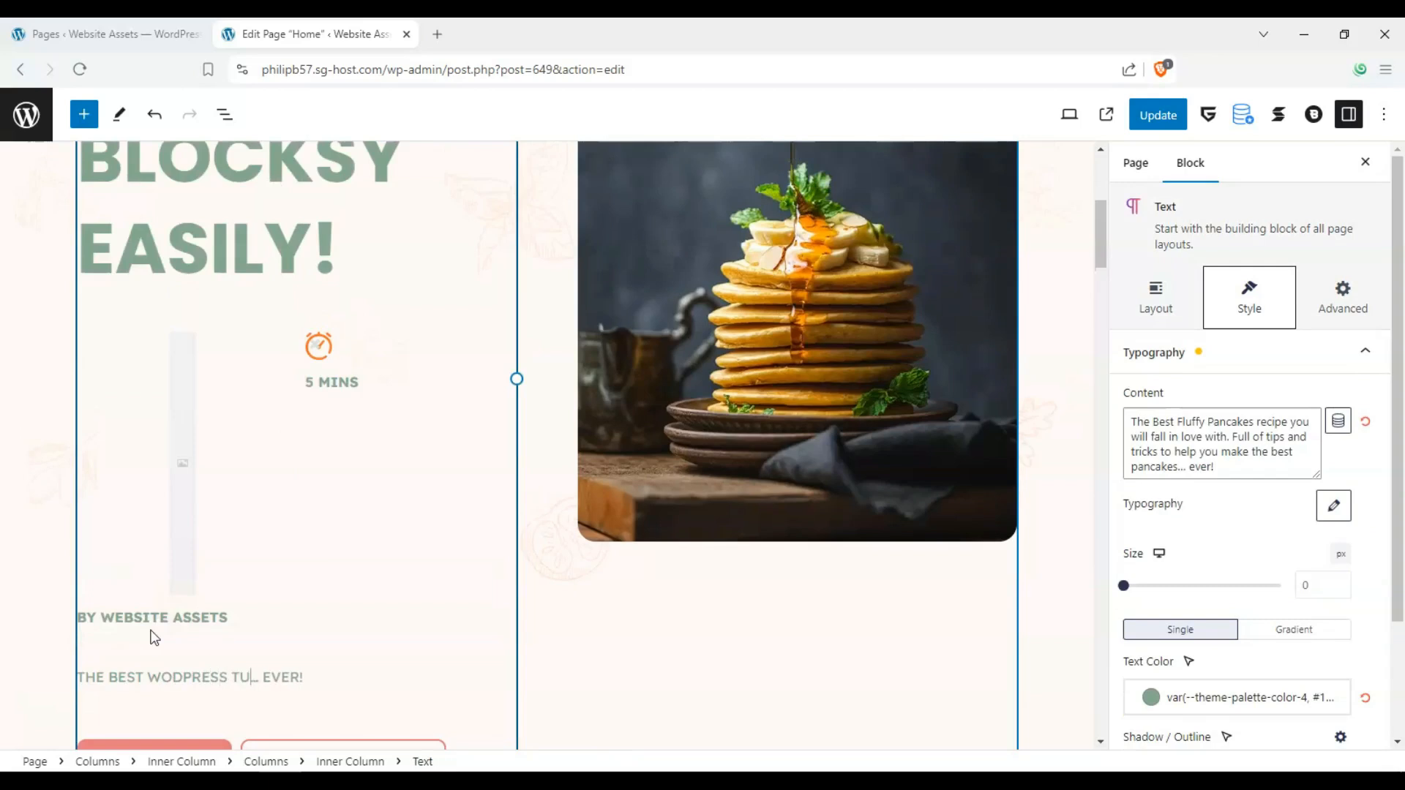
{"action": "type", "text": "ress tu"}
{"action": "key", "text": "BackSpace"}
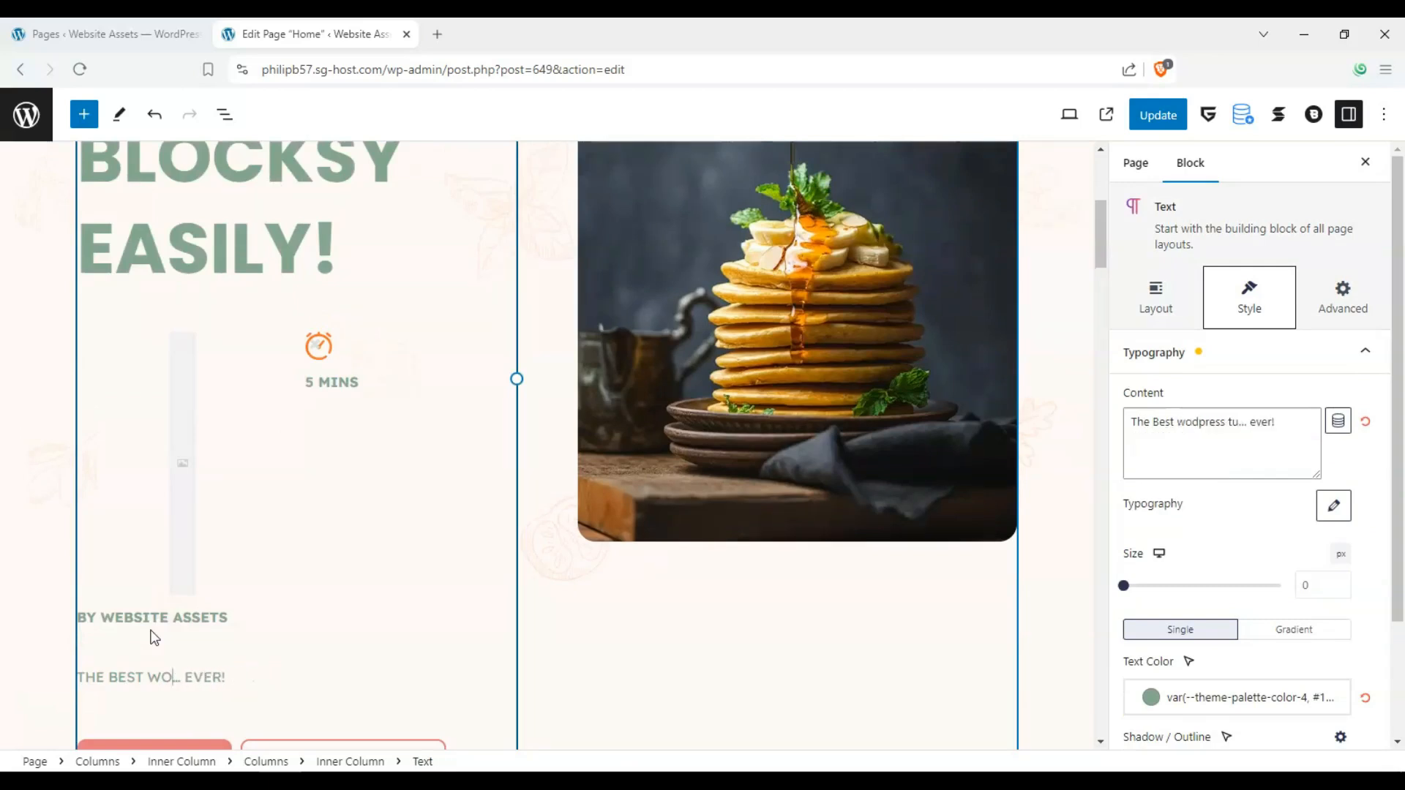
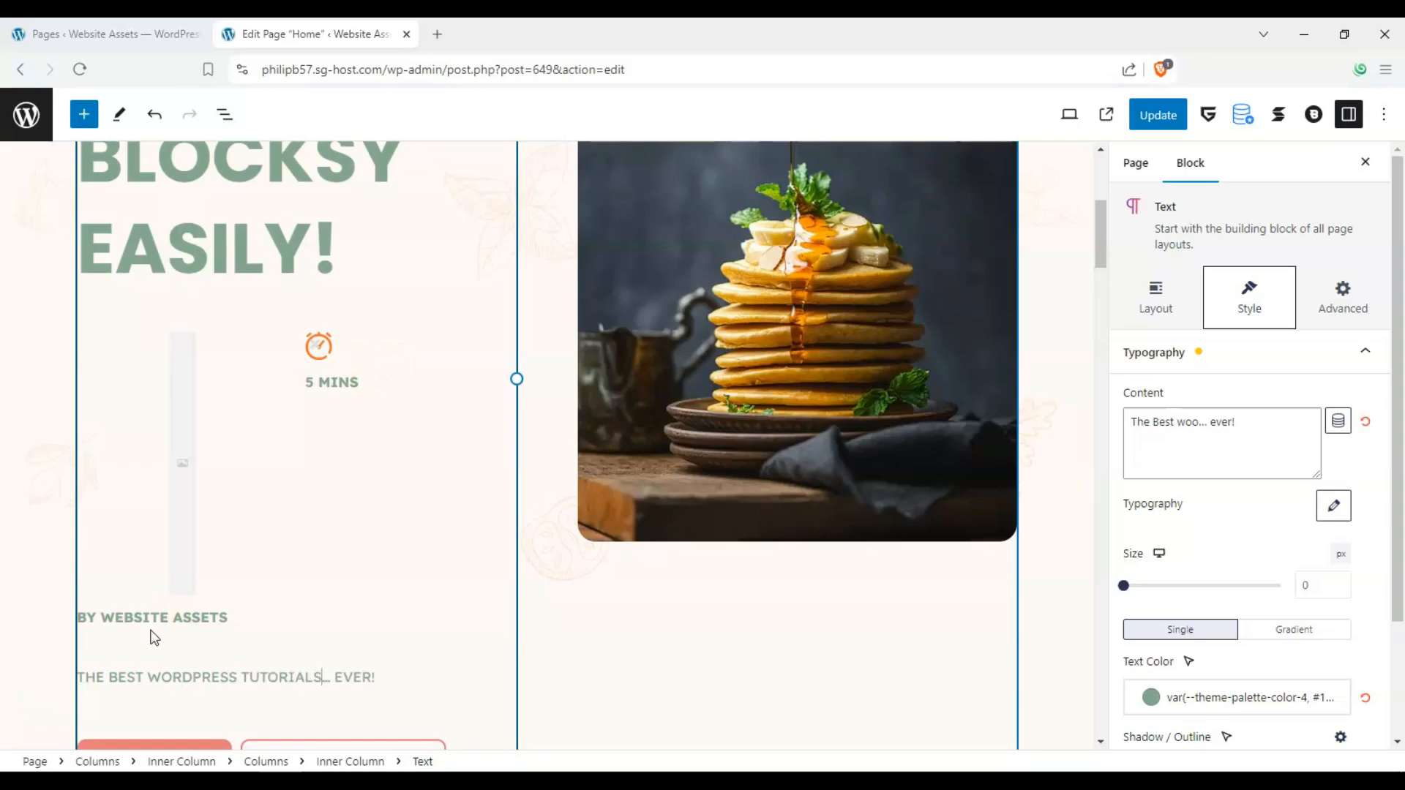
- Relabel the "COOK NOW" button as "LEARN NOW" and the "EXPLORE RECIPES" button as "EXPLORE VIDEOS"
{"action": "scroll", "coordinate": [162, 619], "scroll_direction": "down", "scroll_amount": 2}
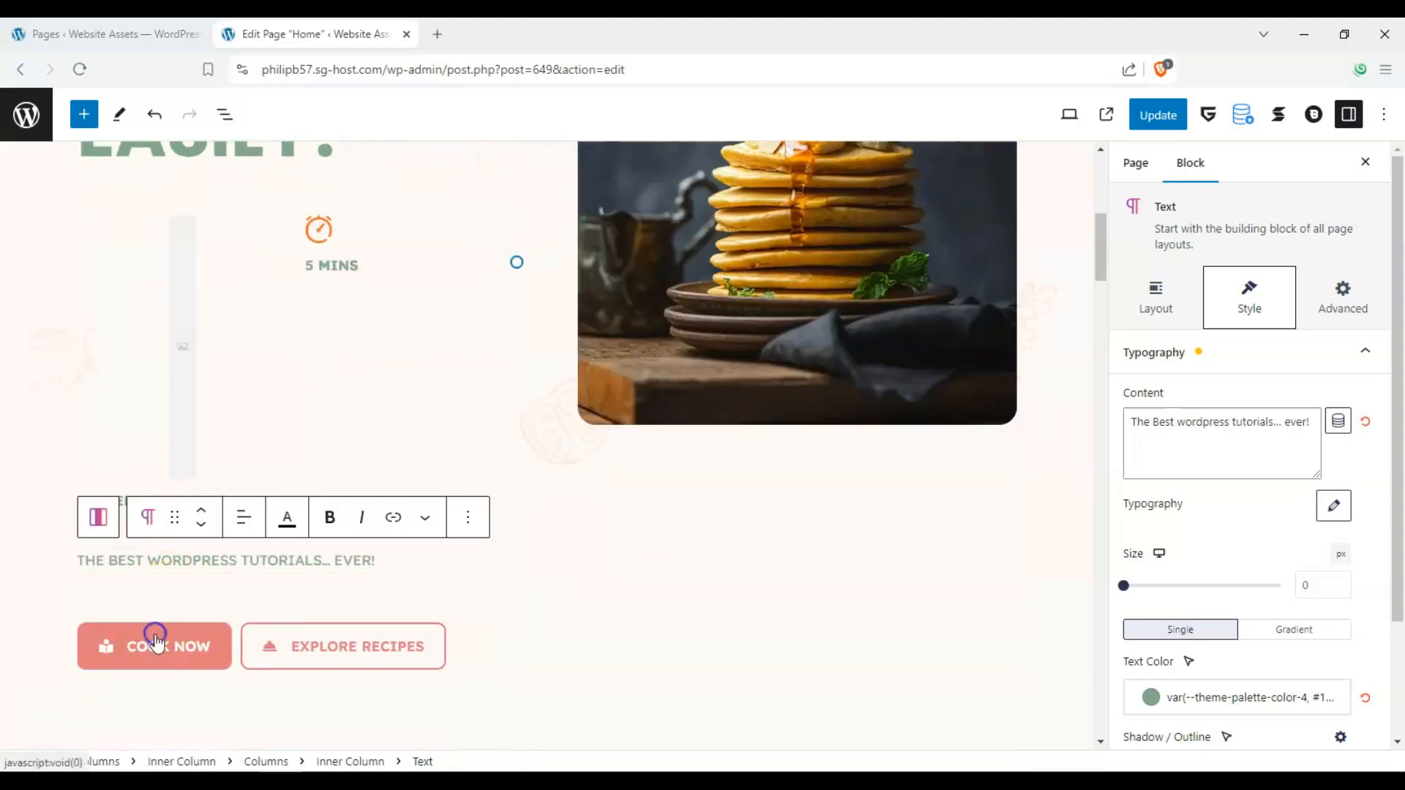
{"action": "double_click", "coordinate": [158, 649]}
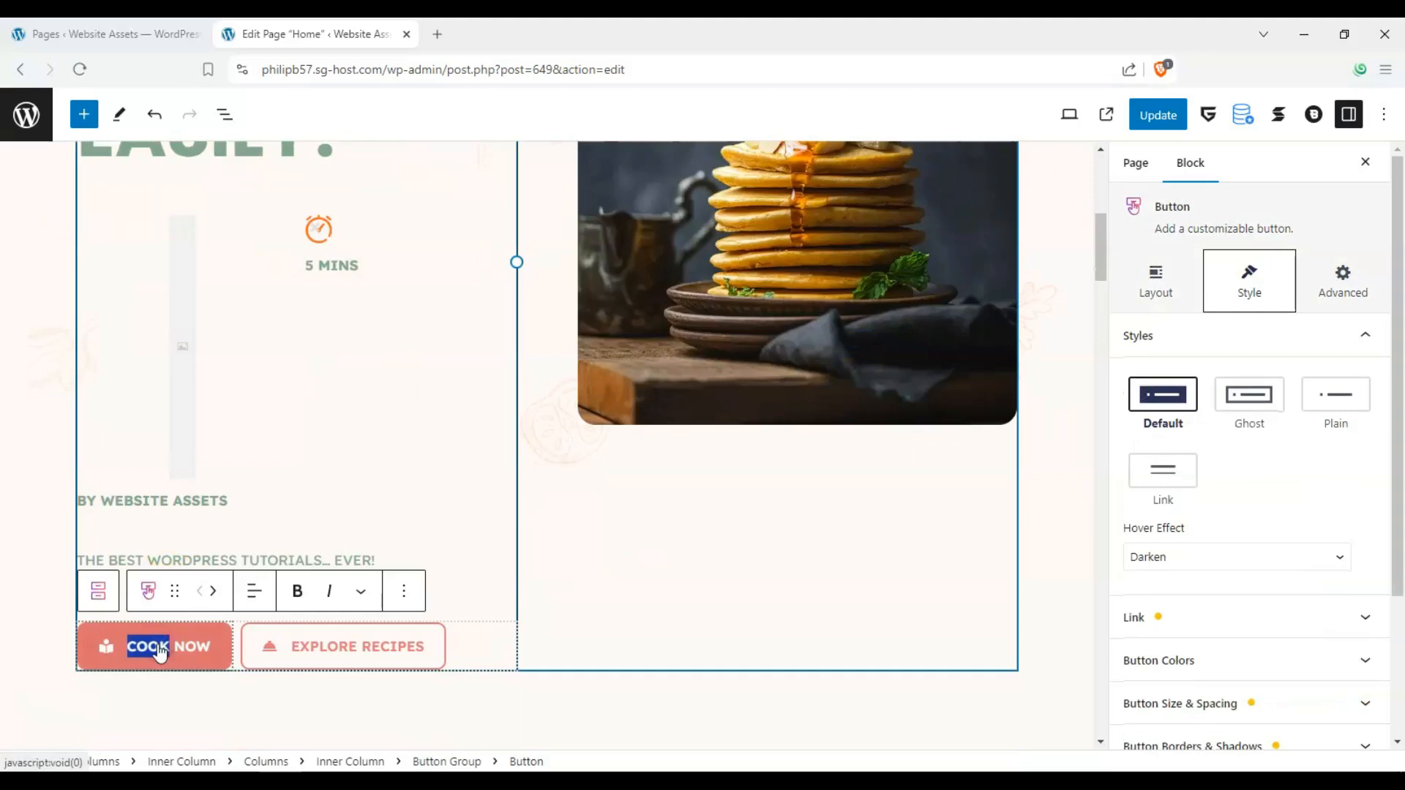
{"action": "type", "text": "LEARN"}
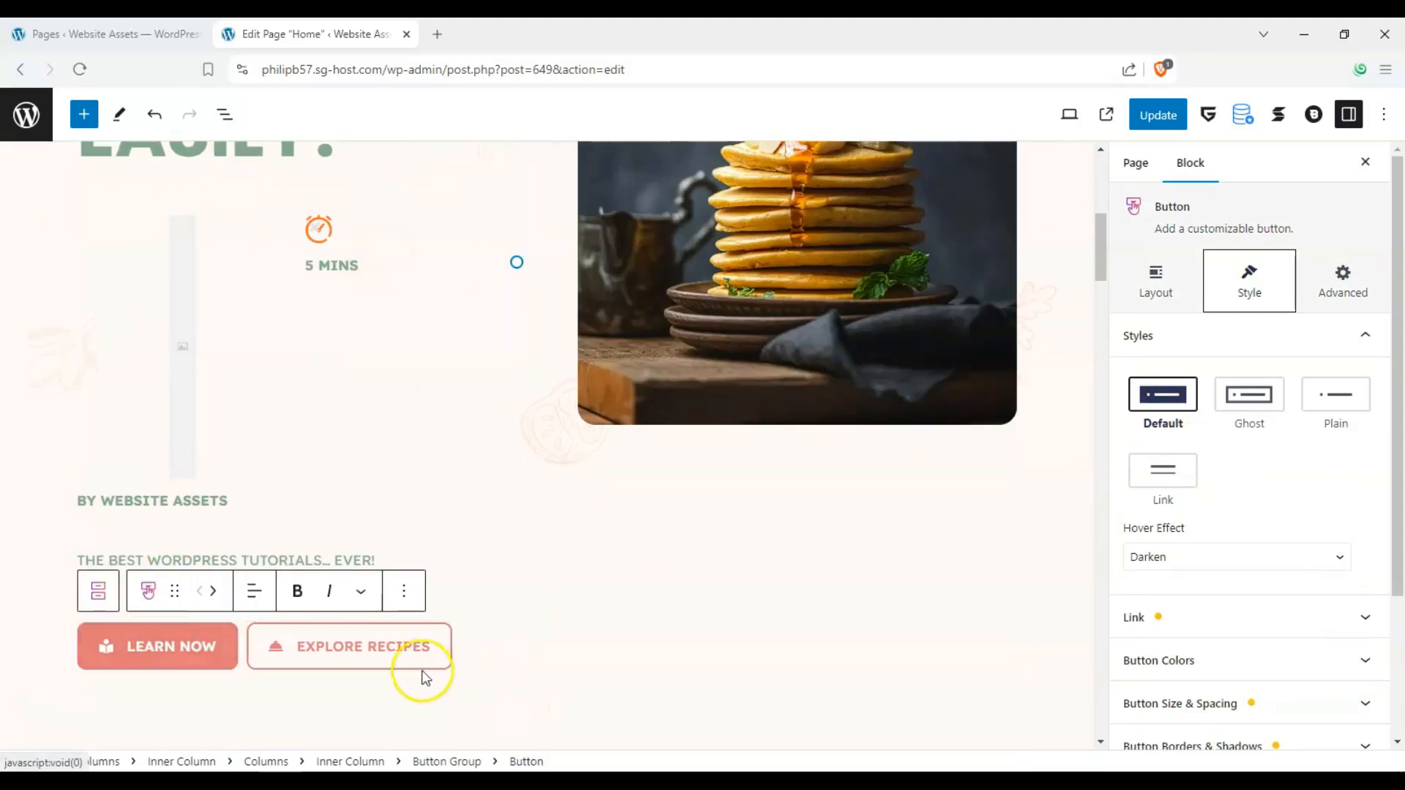
{"action": "double_click", "coordinate": [401, 649]}
{"action": "type", "text": "A"}
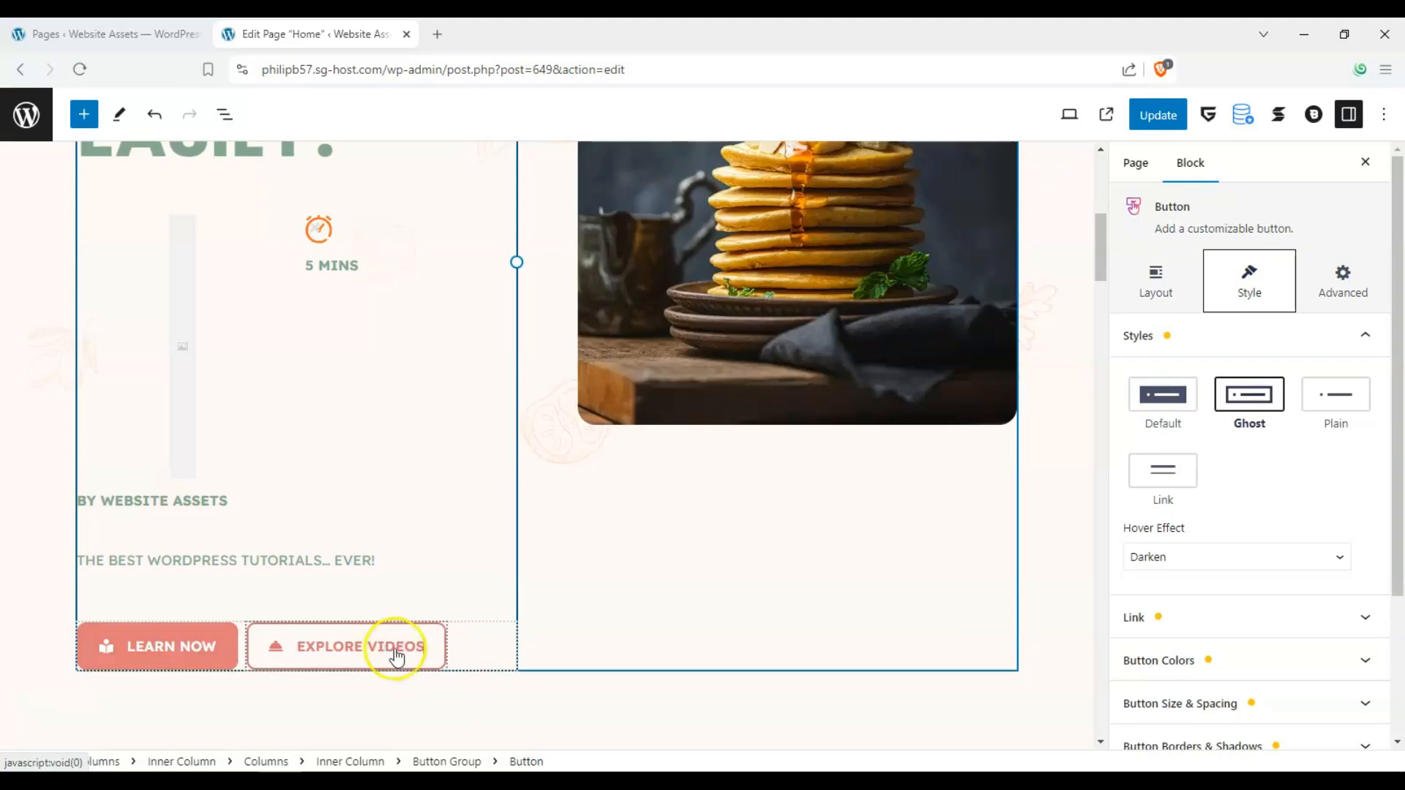
- Browse the media library for a replacement for the hero's pancake image, and close it without applying one
{"action": "scroll", "coordinate": [396, 657], "scroll_direction": "up", "scroll_amount": 2}
{"action": "left_click", "coordinate": [750, 388]}
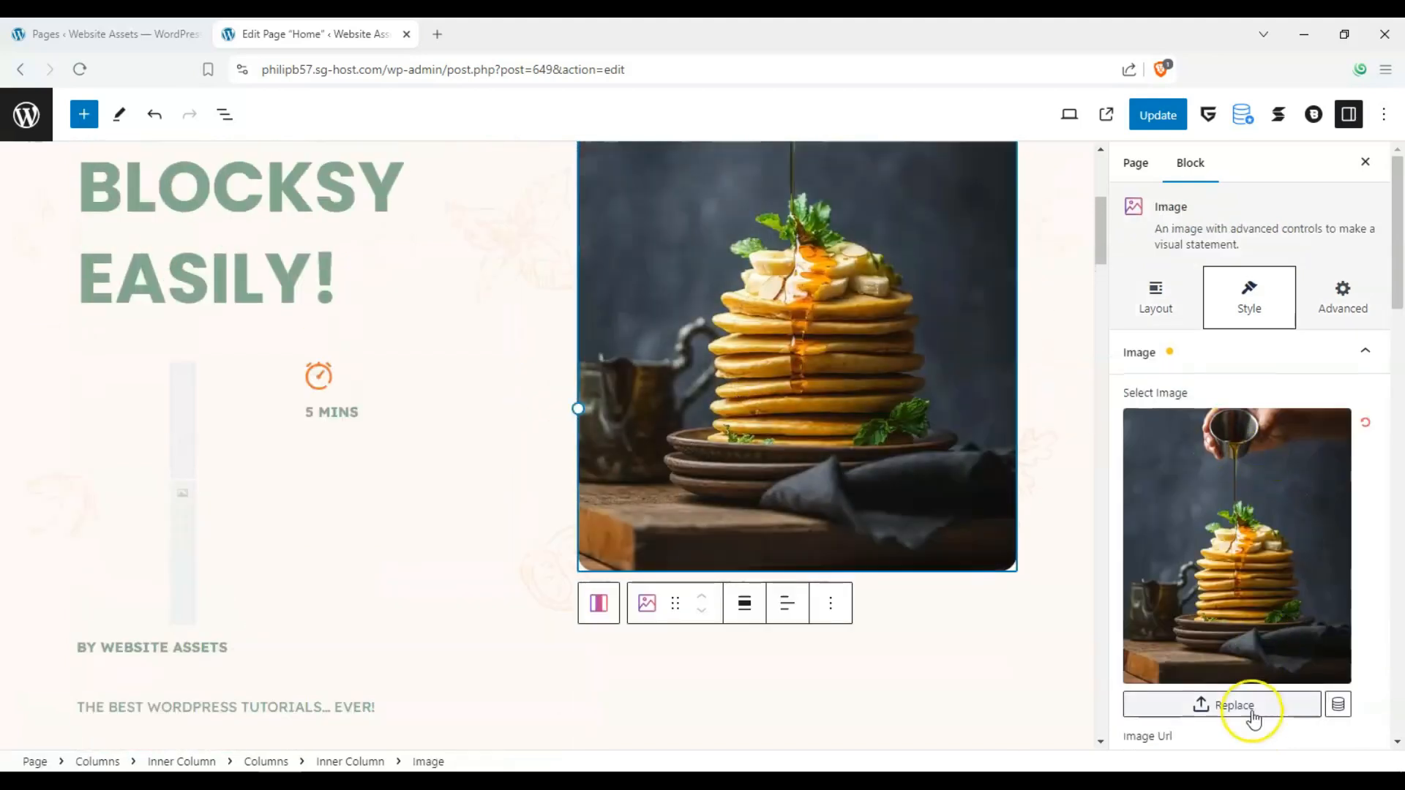
{"action": "left_click", "coordinate": [1276, 707]}
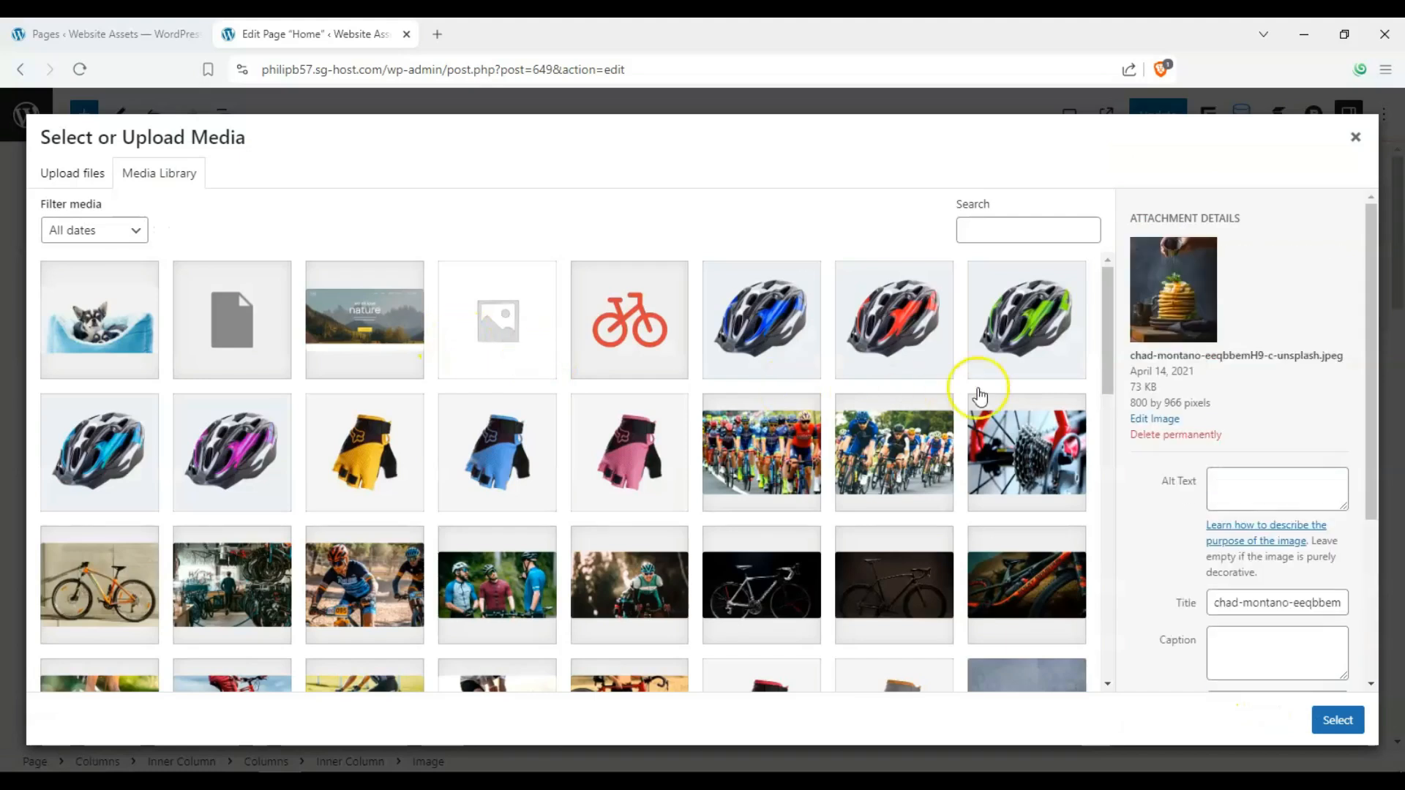
{"action": "left_click_drag", "start_coordinate": [1111, 322], "coordinate": [1100, 551]}
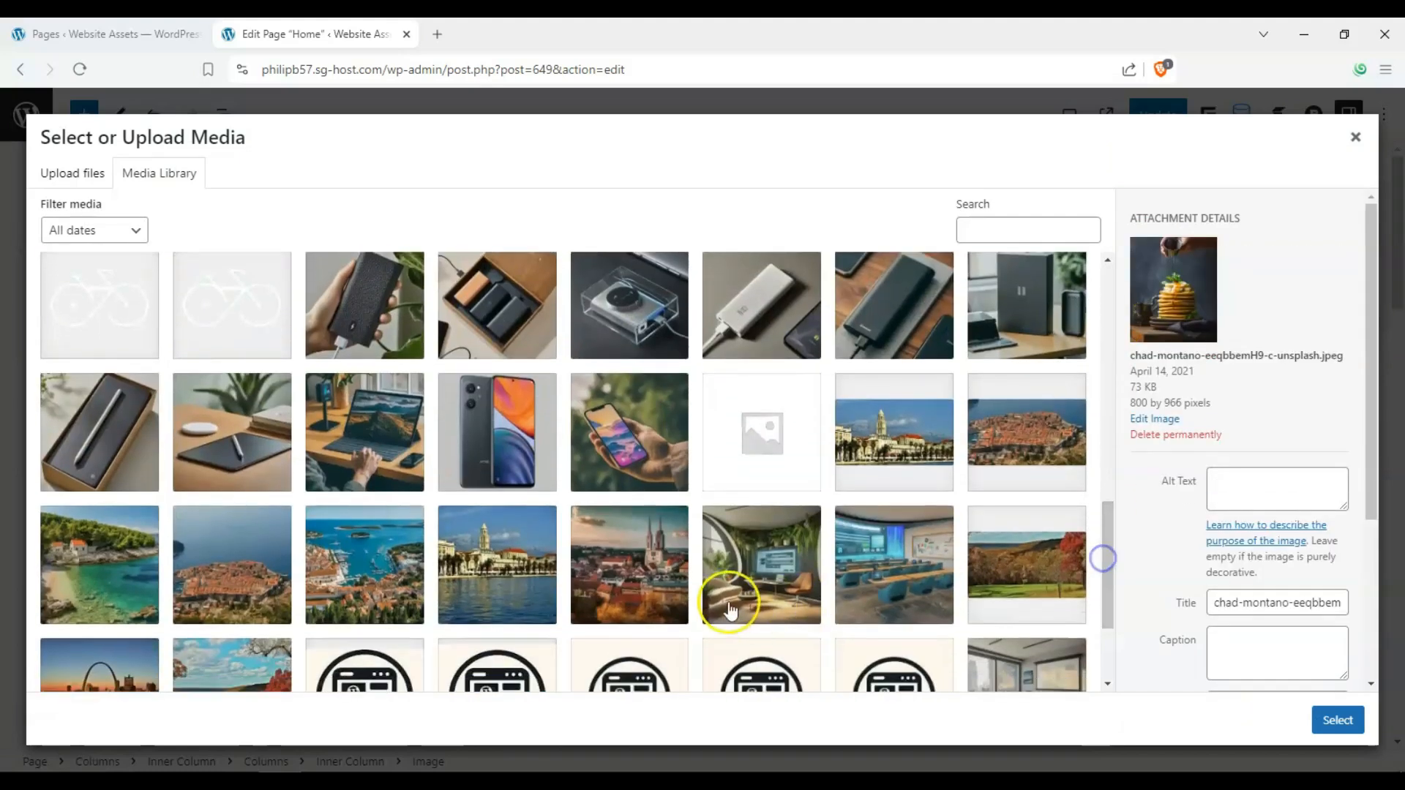
{"action": "left_click", "coordinate": [741, 549]}
{"action": "key", "text": "Escape"}
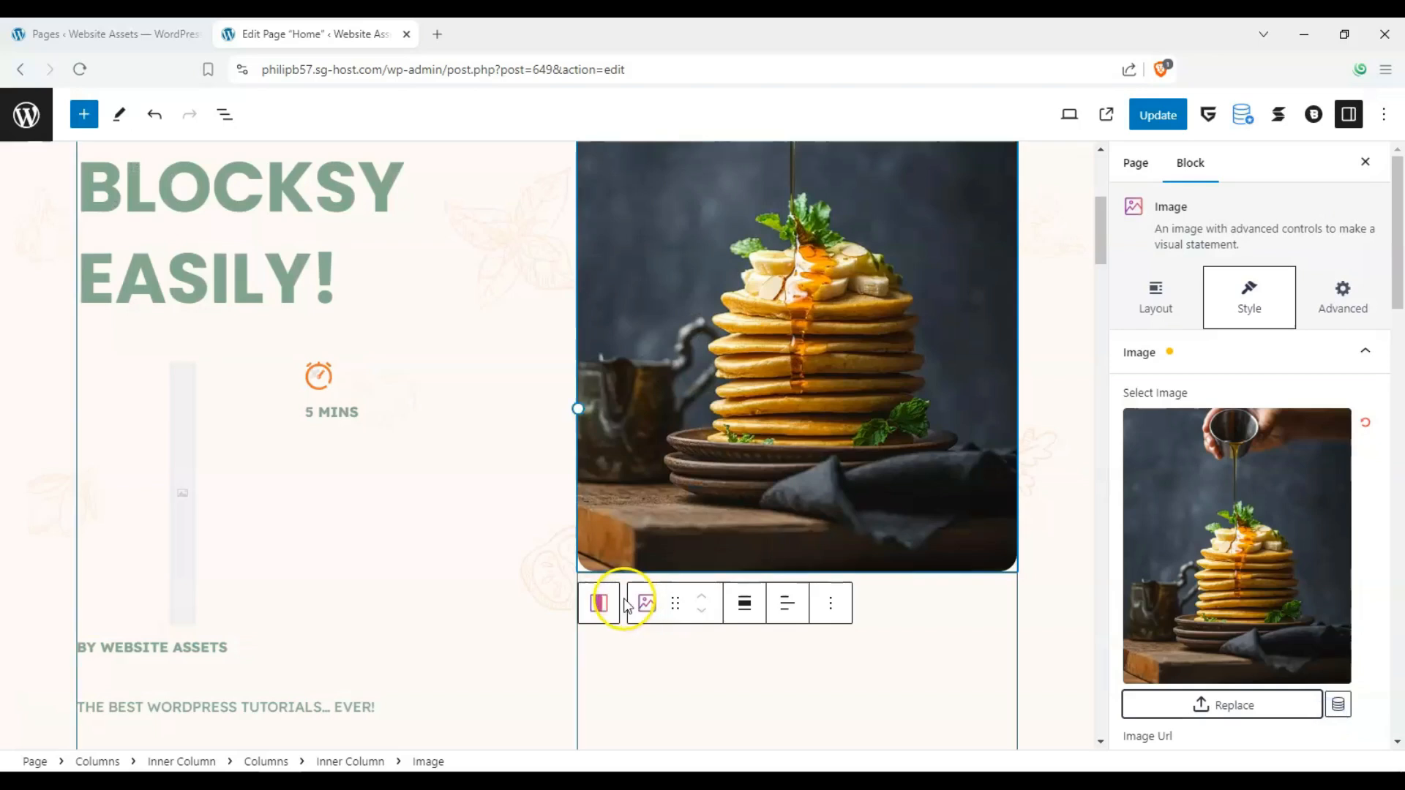
{"action": "scroll", "coordinate": [752, 446], "scroll_direction": "up", "scroll_amount": 2}
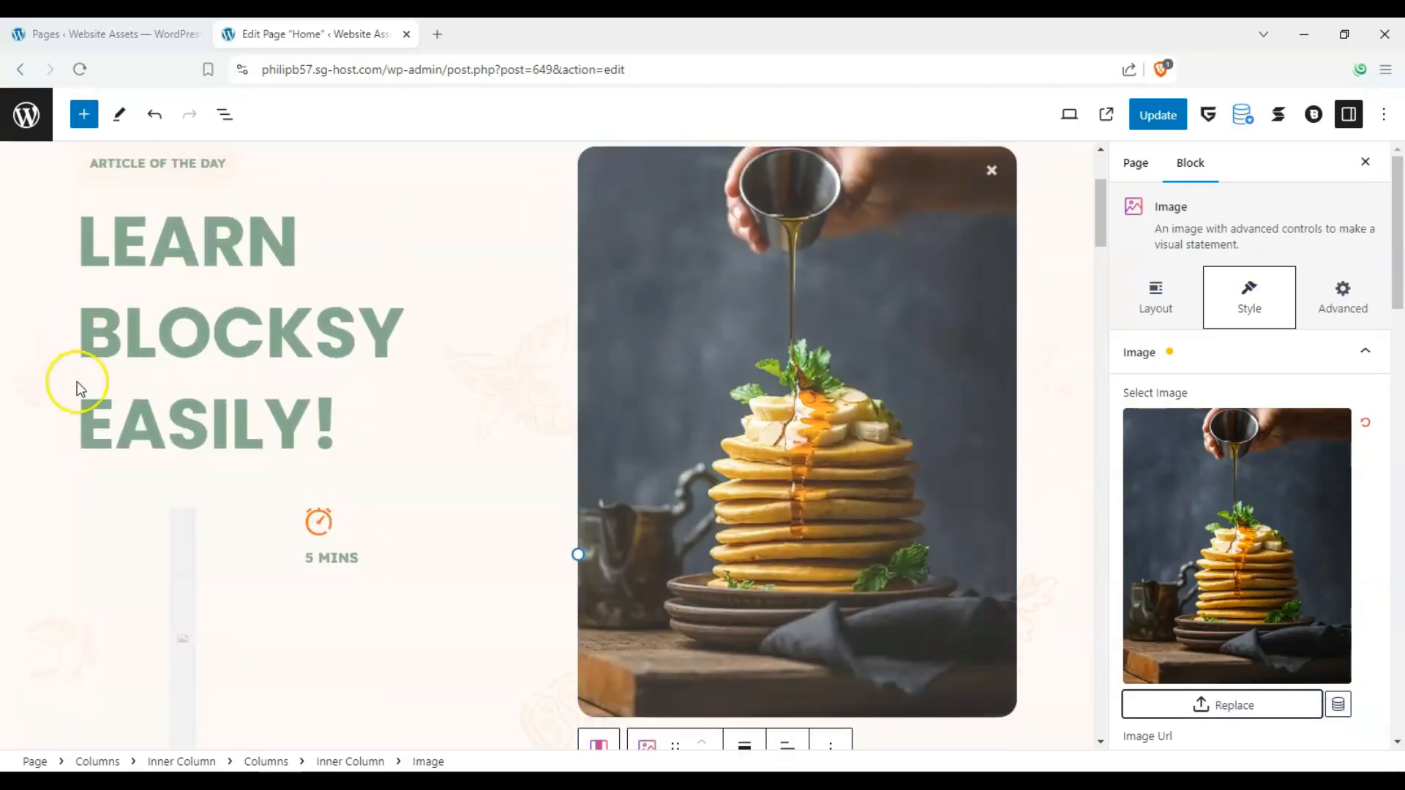
- Set the hero columns' column gap to 27 and row gap to 34, and switch both the block width and content width to wide
{"action": "scroll", "coordinate": [944, 434], "scroll_direction": "up", "scroll_amount": 2}
{"action": "scroll", "coordinate": [750, 420], "scroll_direction": "down", "scroll_amount": 4}
{"action": "left_click", "coordinate": [1044, 602]}
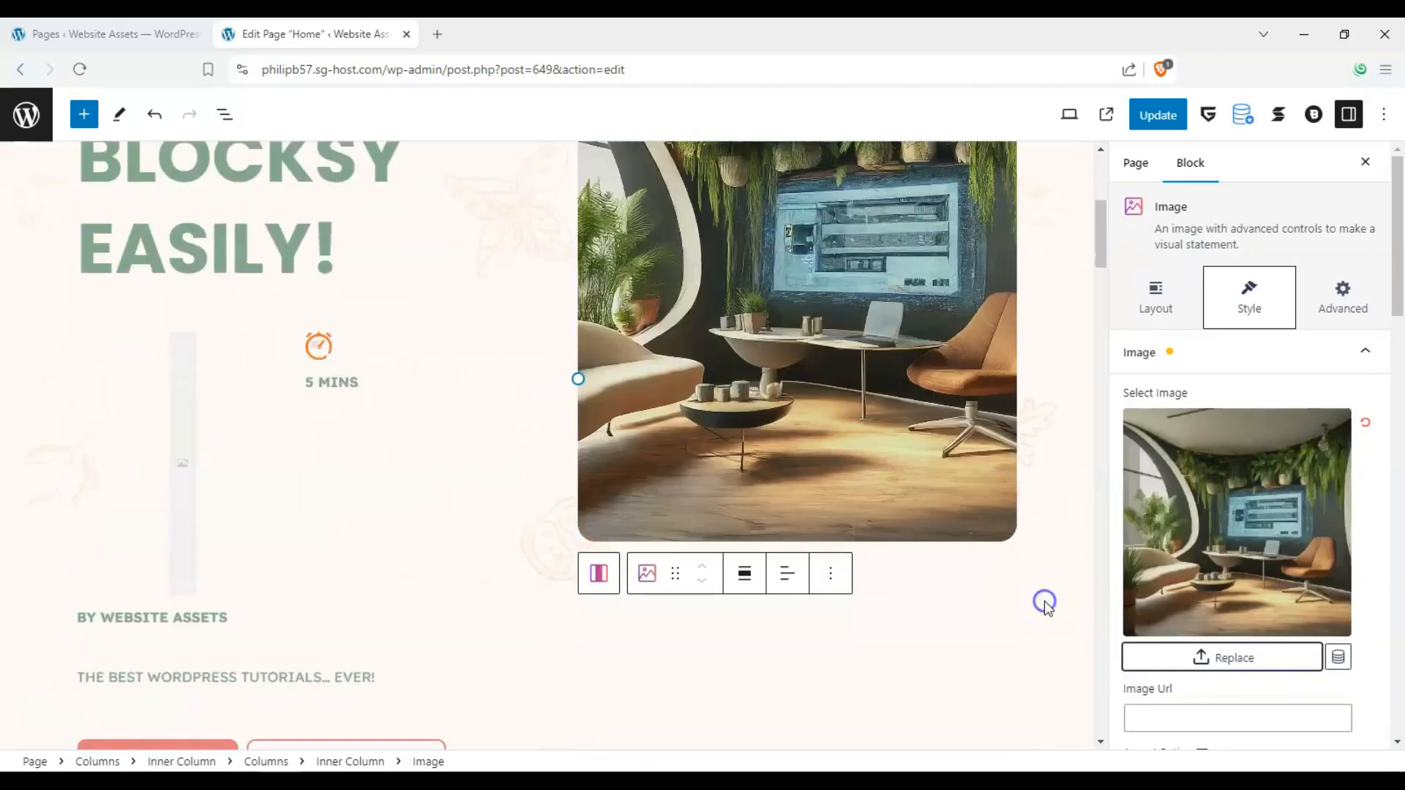
{"action": "scroll", "coordinate": [997, 410], "scroll_direction": "up", "scroll_amount": 2}
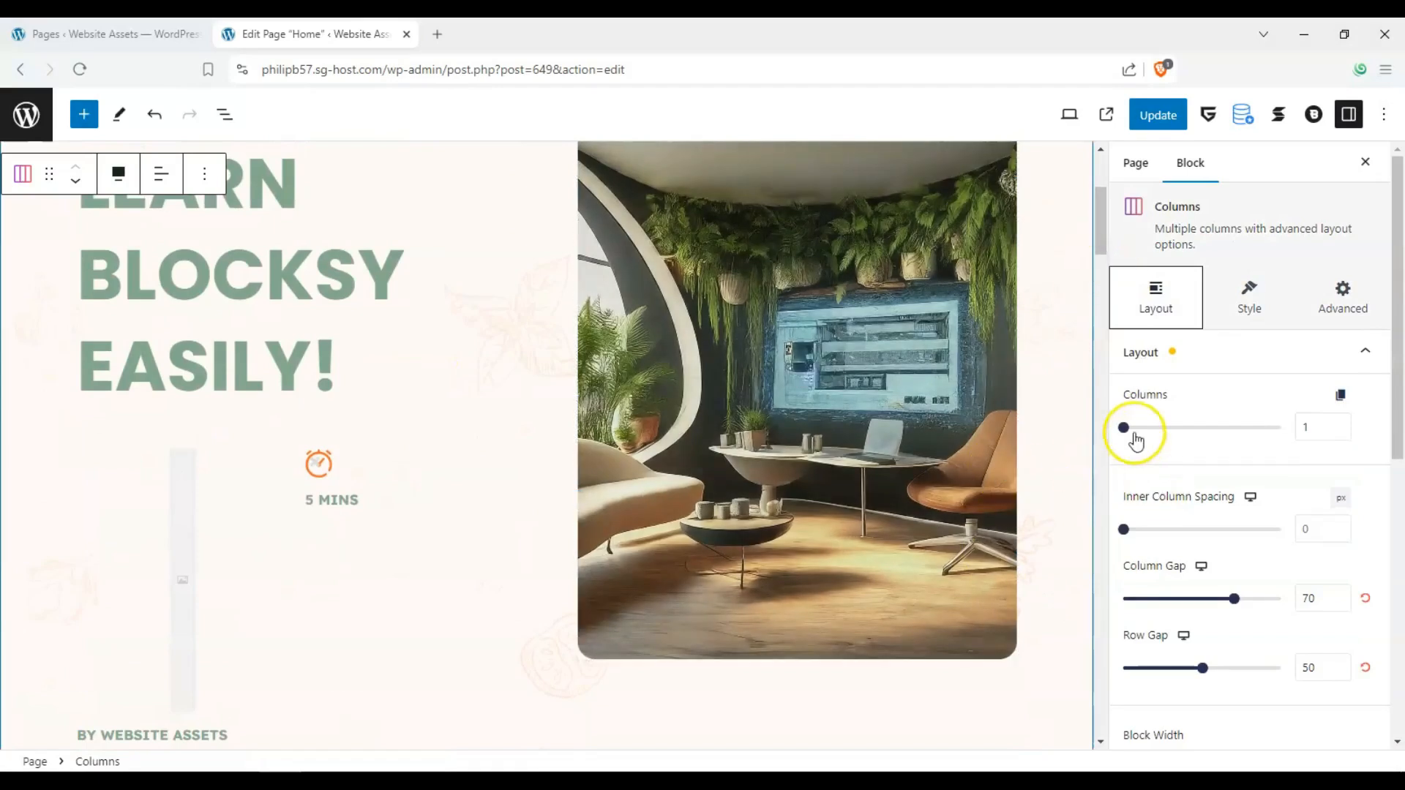
{"action": "left_click", "coordinate": [1133, 435]}
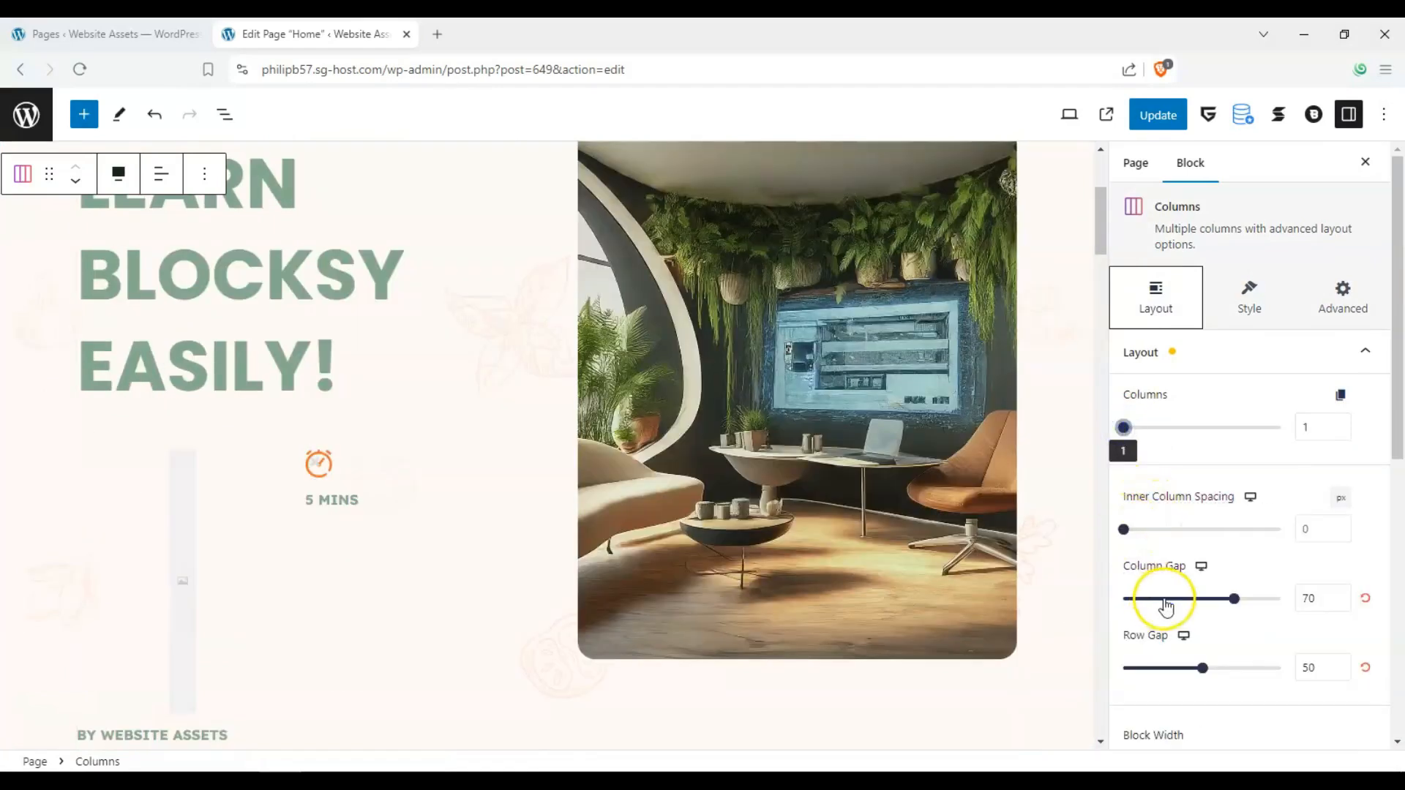
{"action": "scroll", "coordinate": [1186, 659], "scroll_direction": "down", "scroll_amount": 3}
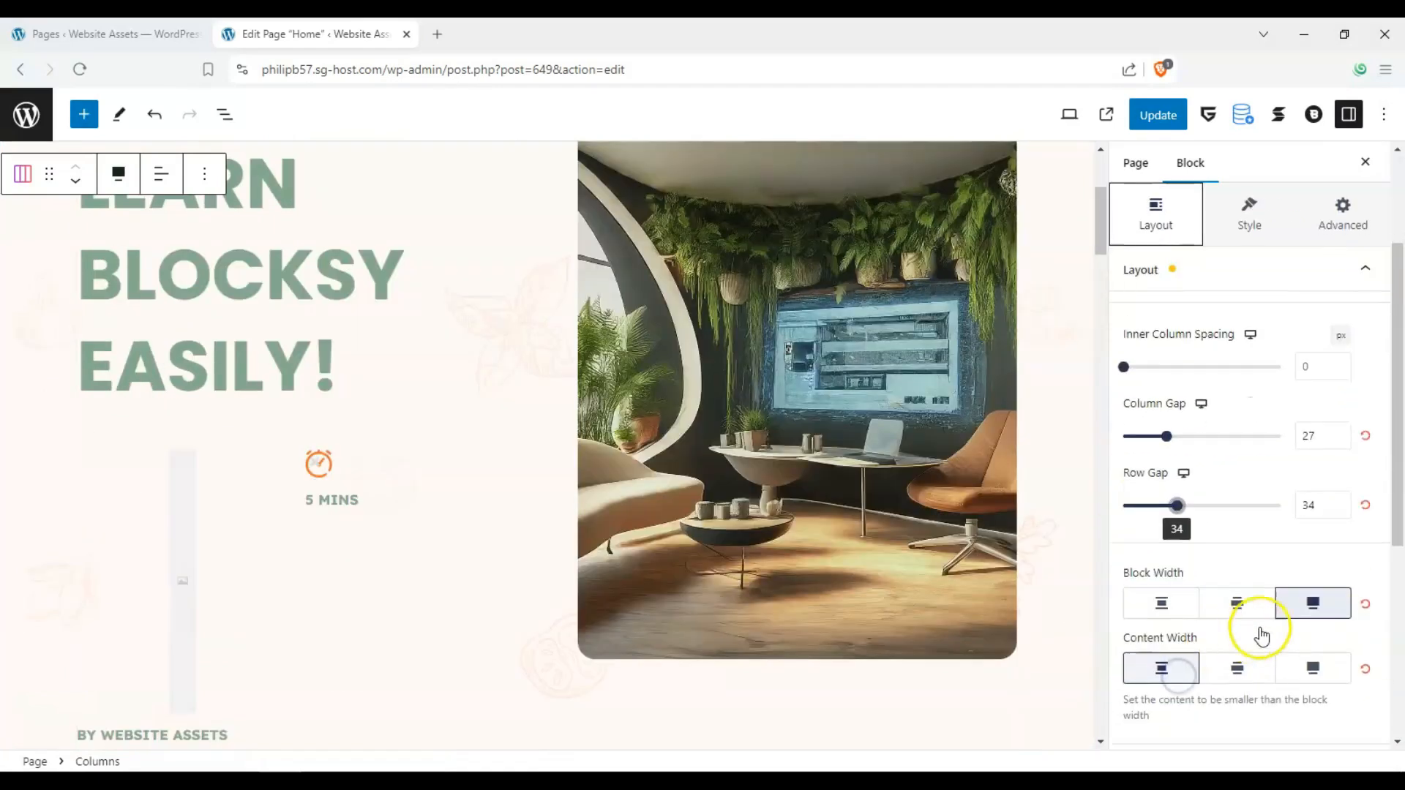
{"action": "left_click", "coordinate": [1180, 591]}
{"action": "scroll", "coordinate": [451, 483], "scroll_direction": "down", "scroll_amount": 7}
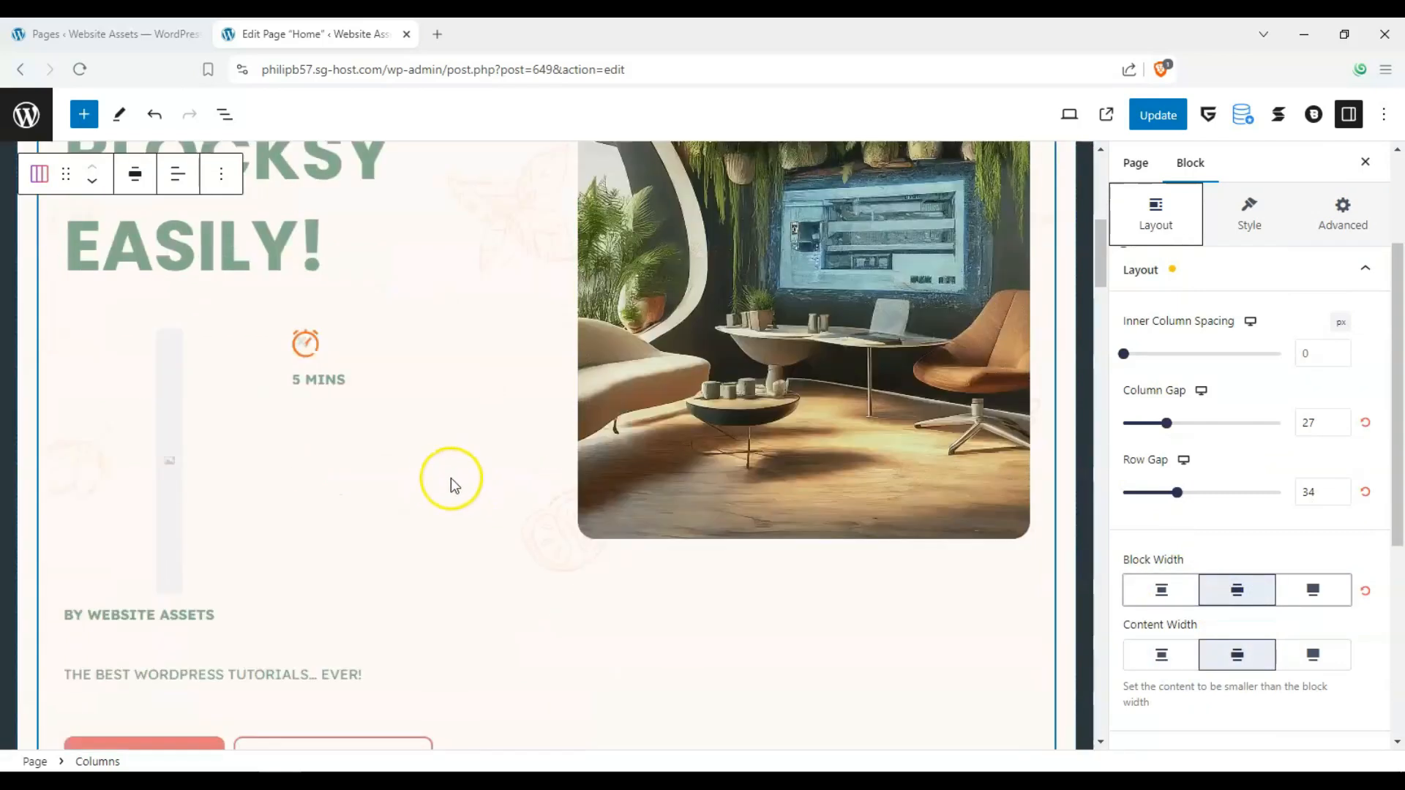
- Center-align the text of the "LEARN BLOCKSY EASILY!" hero heading
{"action": "scroll", "coordinate": [541, 523], "scroll_direction": "up", "scroll_amount": 2}
{"action": "scroll", "coordinate": [542, 523], "scroll_direction": "up", "scroll_amount": 8}
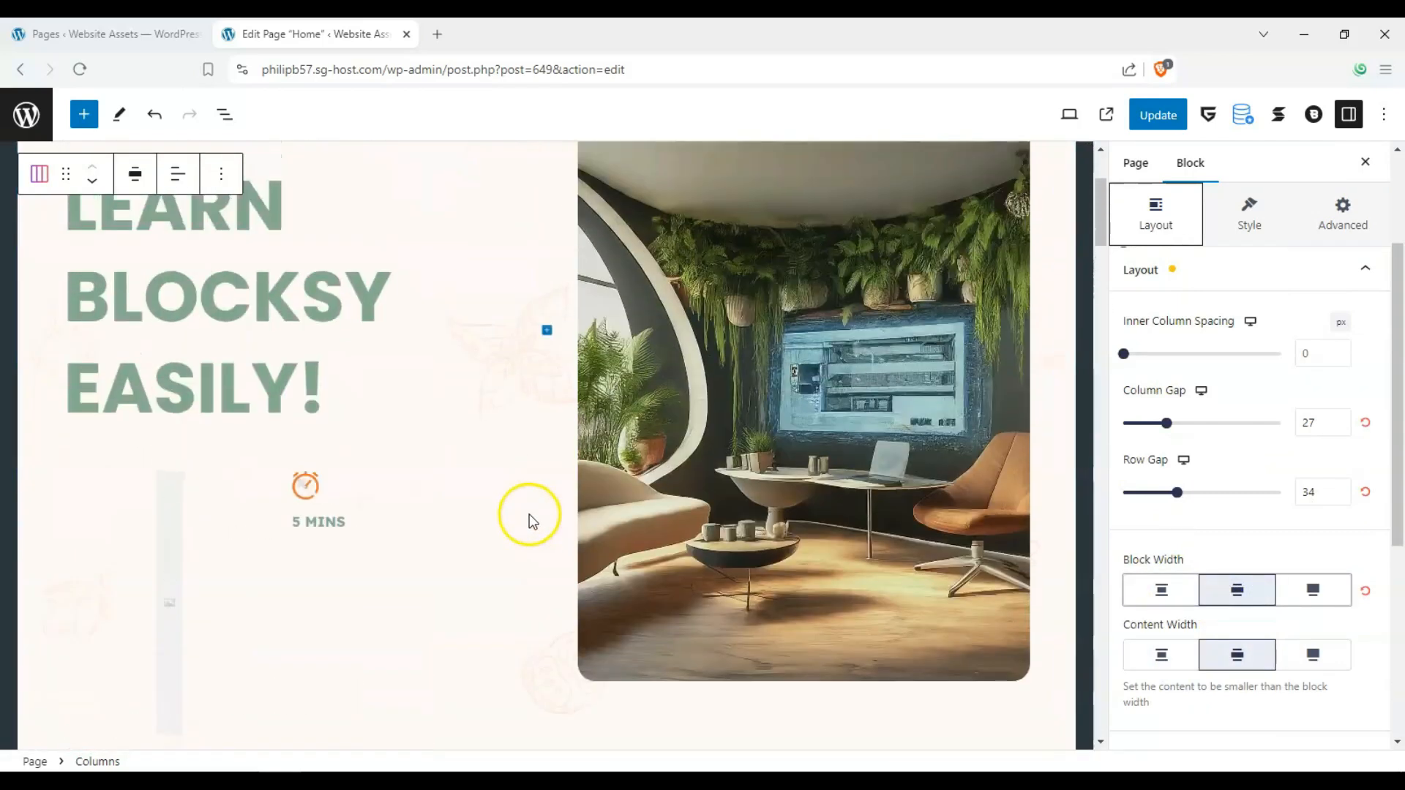
{"action": "scroll", "coordinate": [502, 474], "scroll_direction": "down", "scroll_amount": 5}
{"action": "scroll", "coordinate": [212, 333], "scroll_direction": "up", "scroll_amount": 3}
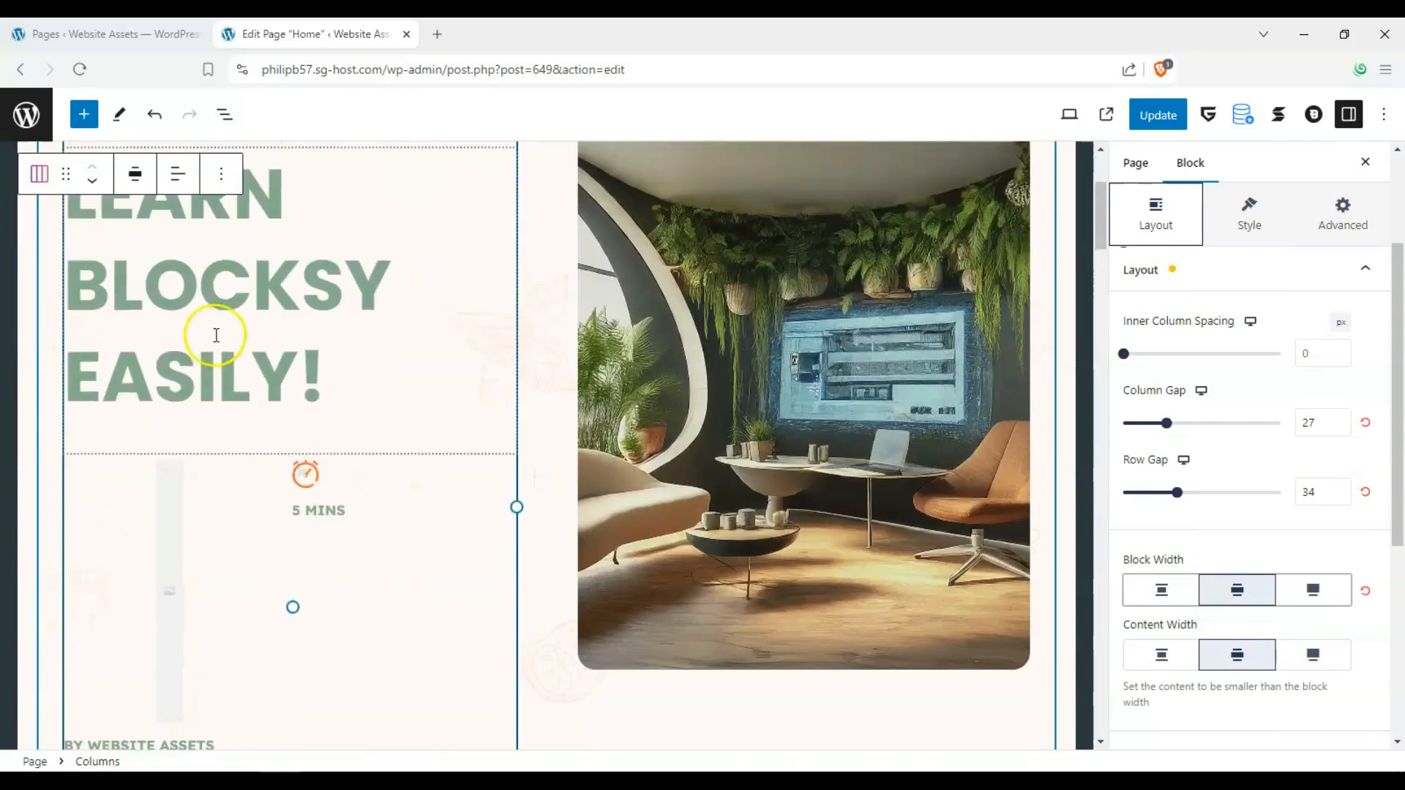
{"action": "left_click", "coordinate": [212, 329]}
{"action": "scroll", "coordinate": [1266, 523], "scroll_direction": "down", "scroll_amount": 4}
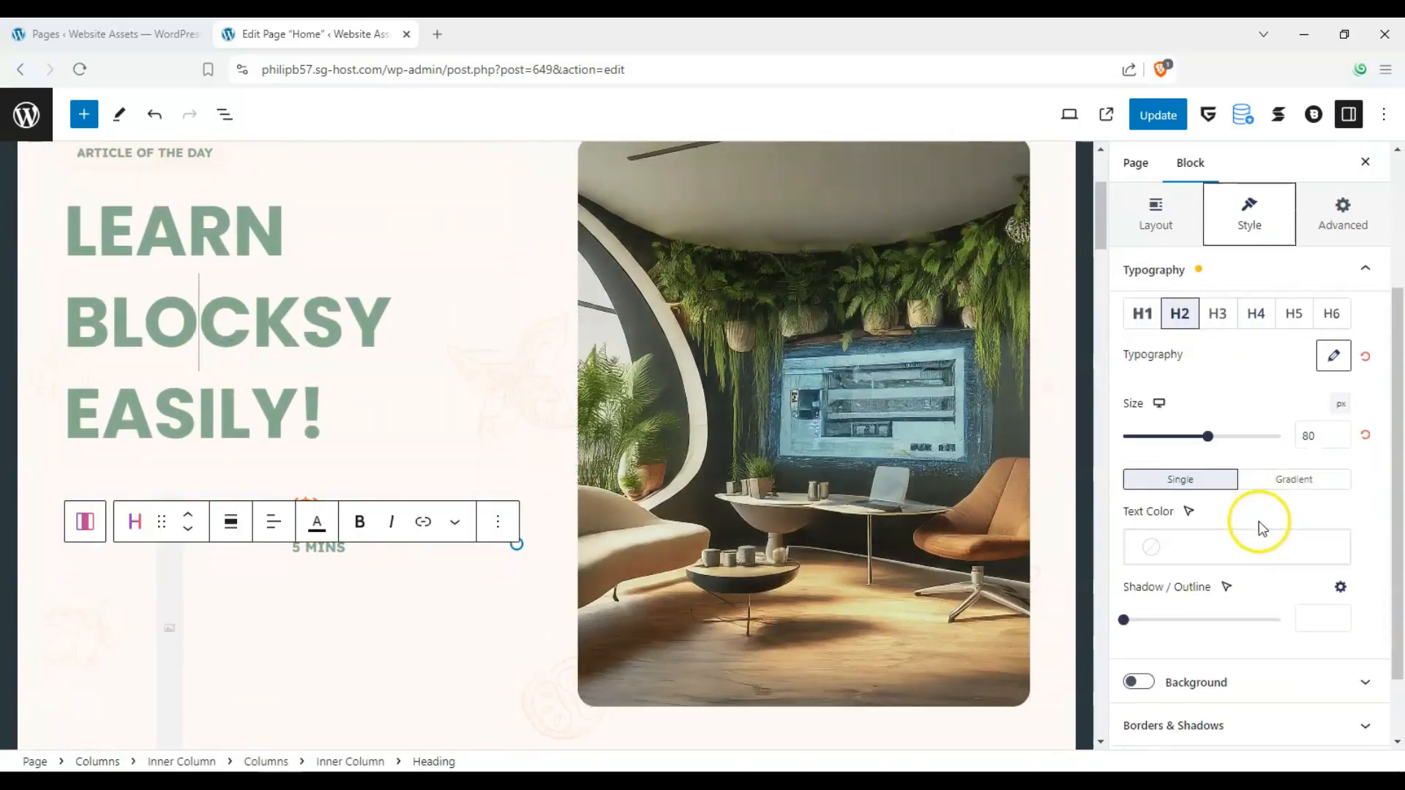
{"action": "scroll", "coordinate": [1169, 419], "scroll_direction": "up", "scroll_amount": 2}
{"action": "scroll", "coordinate": [1169, 395], "scroll_direction": "up", "scroll_amount": 1}
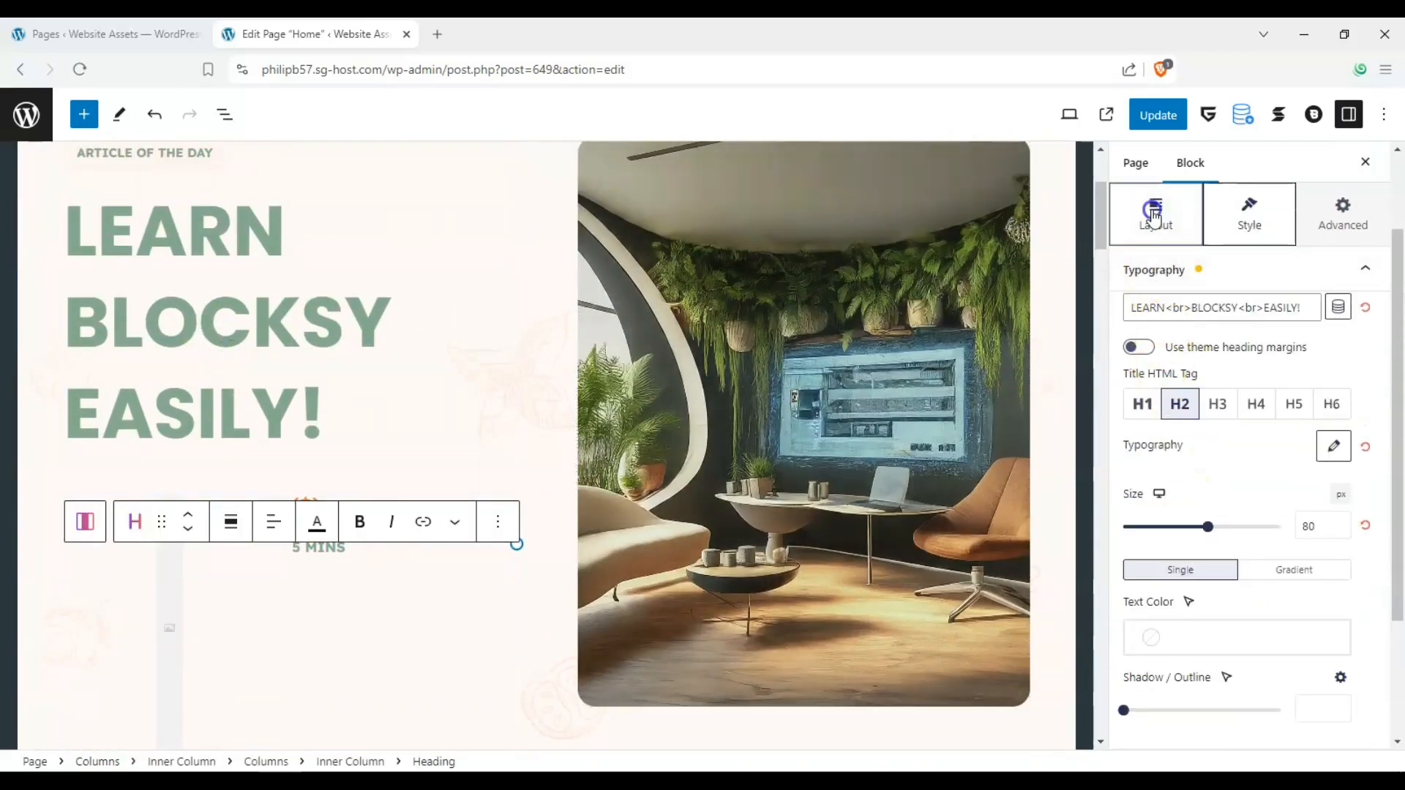
{"action": "left_click", "coordinate": [1157, 214]}
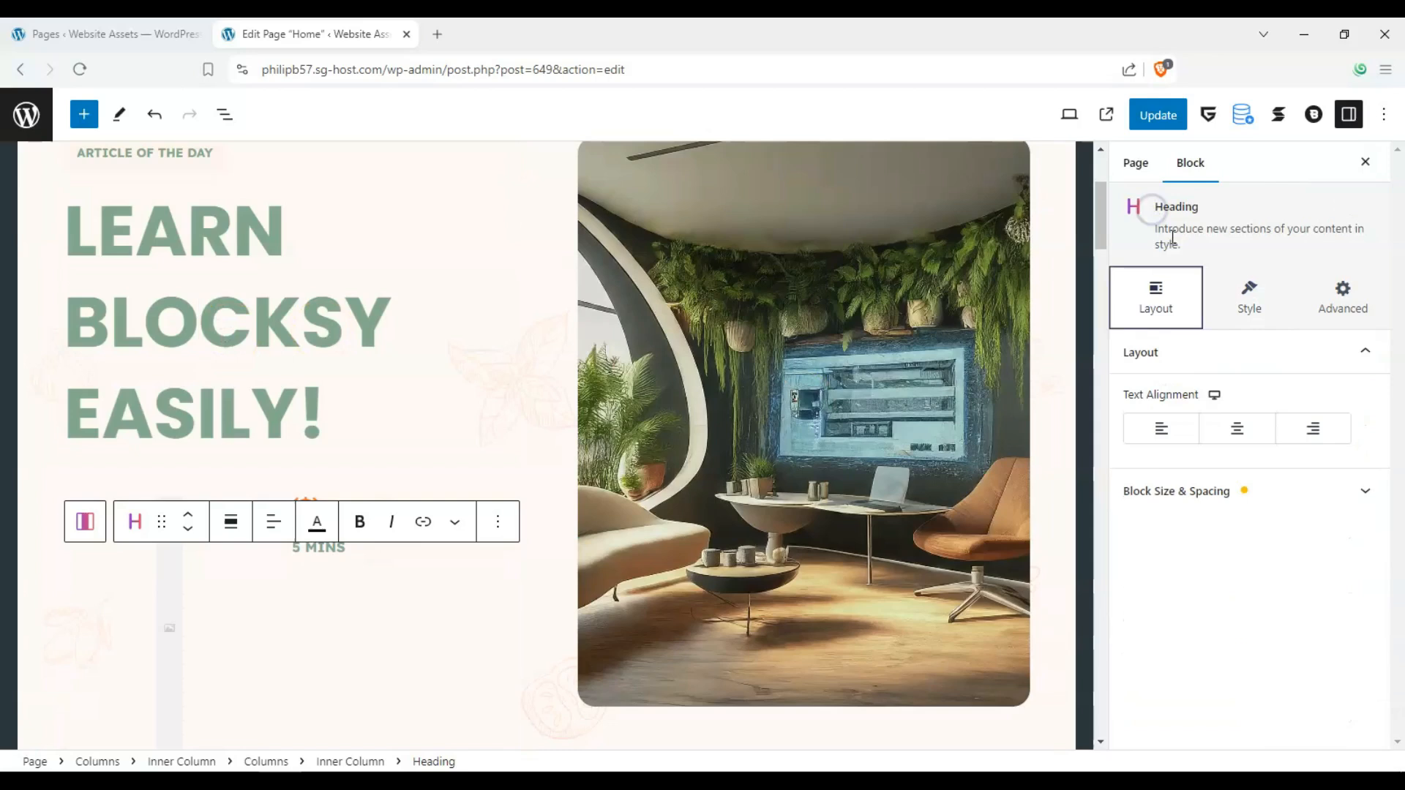
{"action": "left_click", "coordinate": [1226, 428]}
{"action": "left_click", "coordinate": [1288, 428]}
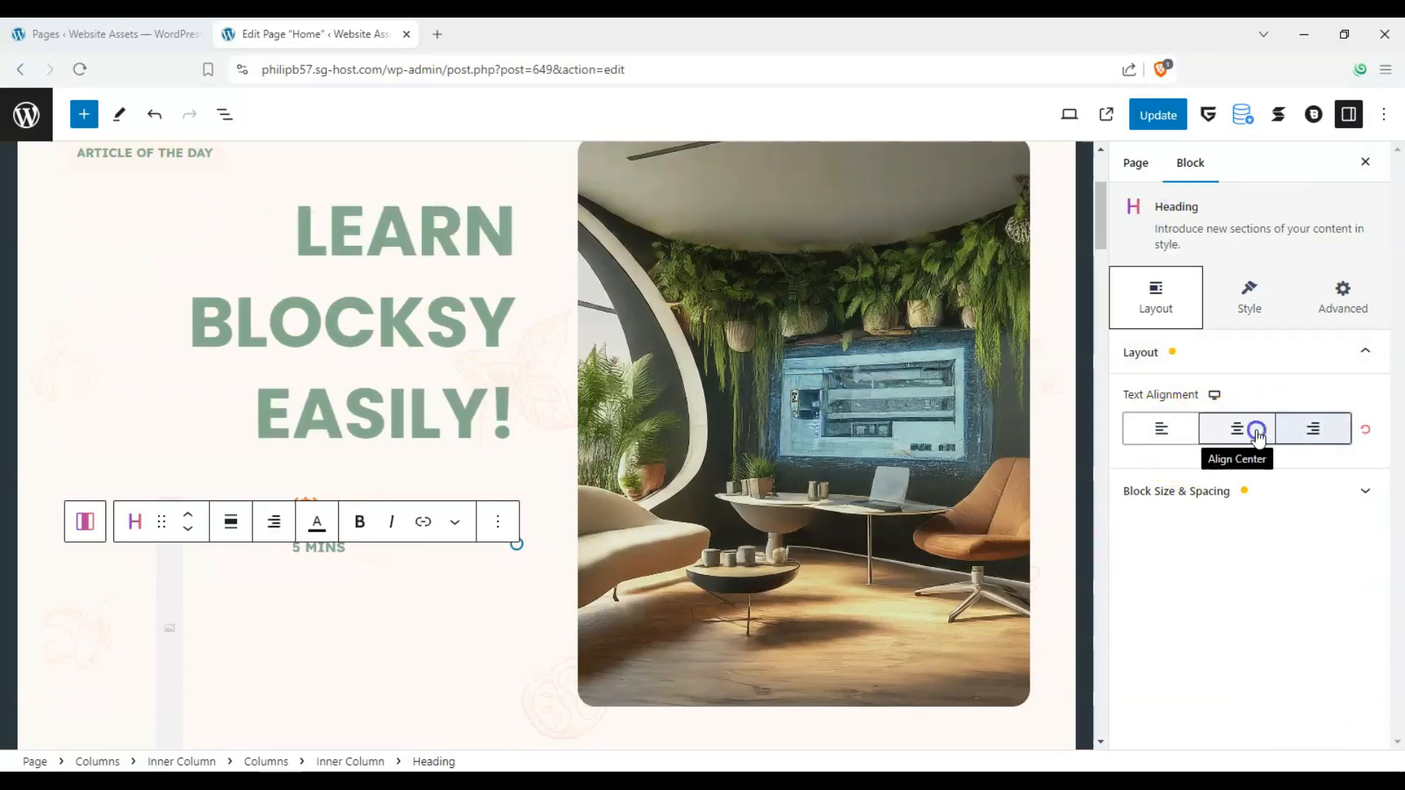
{"action": "left_click", "coordinate": [1258, 432]}
- Set the hero heading's paddings to 44 px in its block size and spacing settings
{"action": "left_click", "coordinate": [1330, 491]}
{"action": "scroll", "coordinate": [1207, 505], "scroll_direction": "down", "scroll_amount": 2}
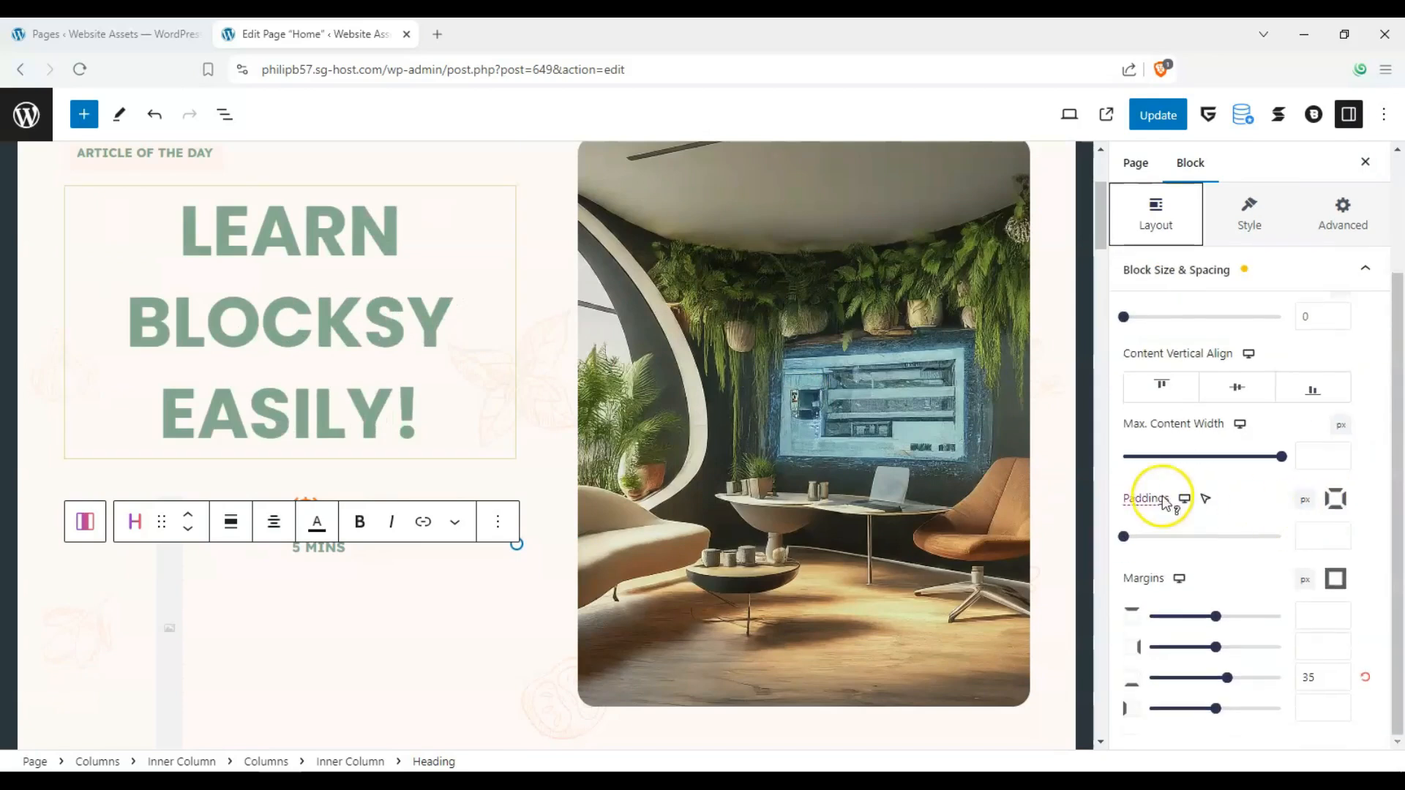
{"action": "mouse_move", "coordinate": [1134, 550]}
{"action": "left_mouse_down"}
{"action": "mouse_move", "coordinate": [1209, 548]}
{"action": "mouse_move", "coordinate": [1162, 549]}
{"action": "left_mouse_up"}
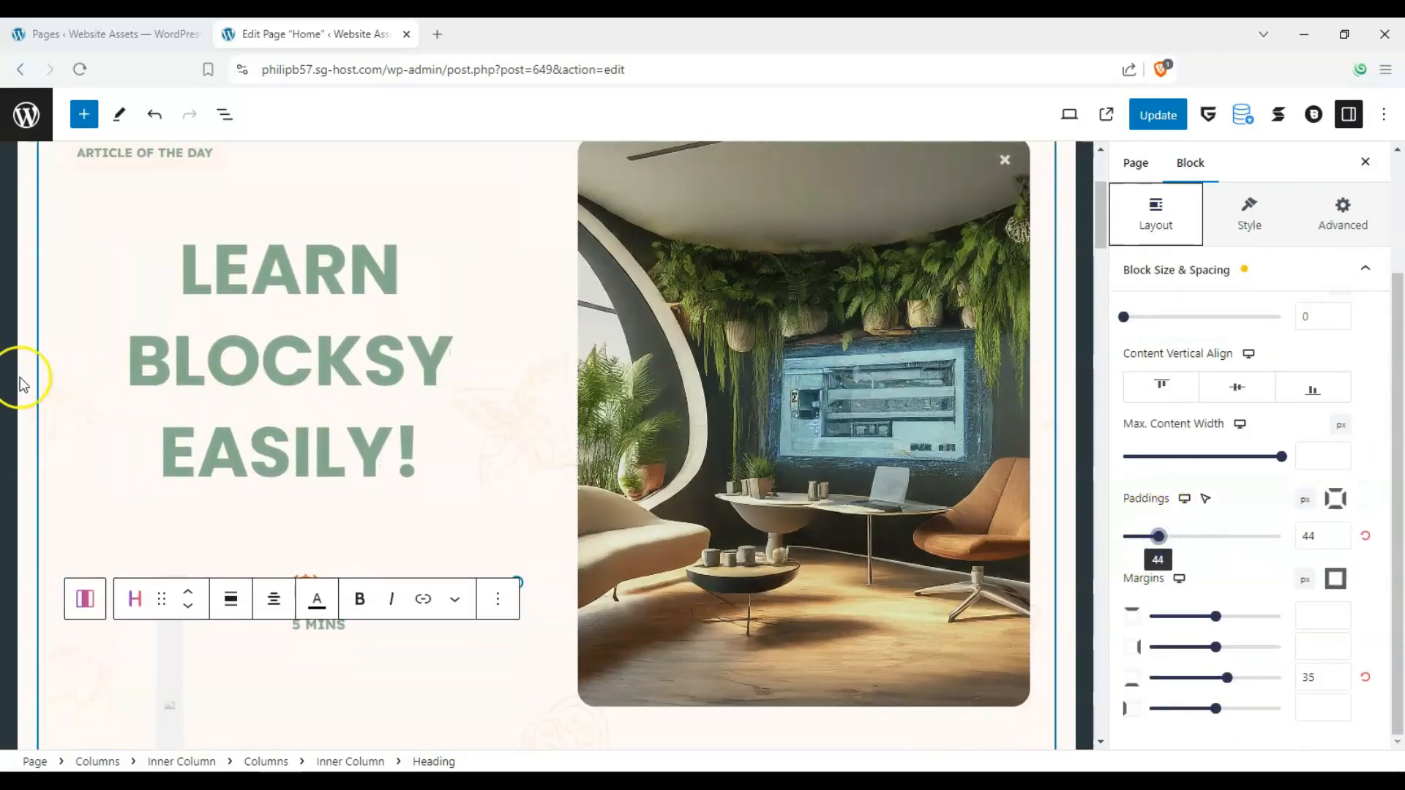
- Examine the hero heading's advanced settings, including Custom Attributes, Position, General and Motion Effects, and its typography styling
{"action": "left_click", "coordinate": [1343, 212]}
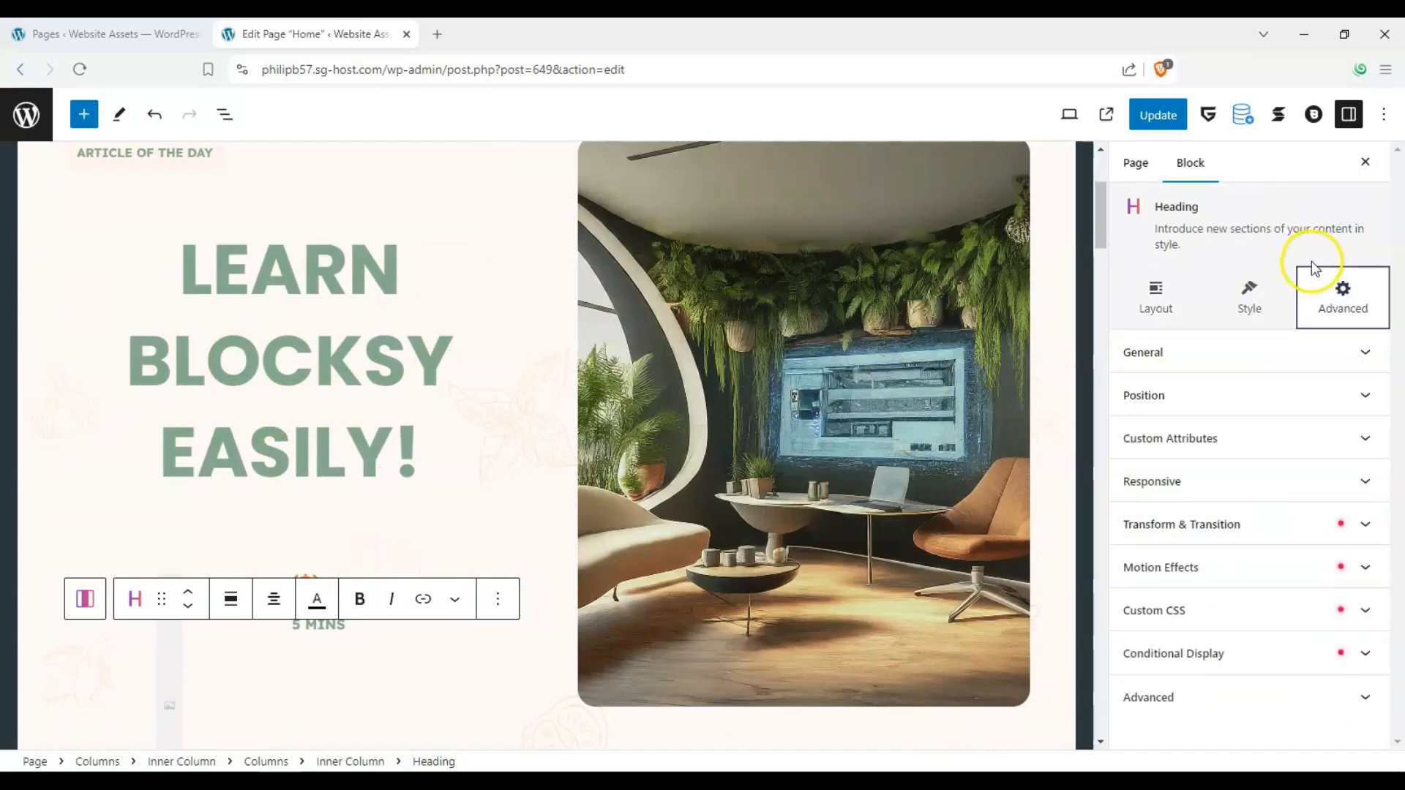
{"action": "left_click", "coordinate": [1367, 436]}
{"action": "left_click", "coordinate": [1366, 437]}
{"action": "left_click", "coordinate": [1358, 396]}
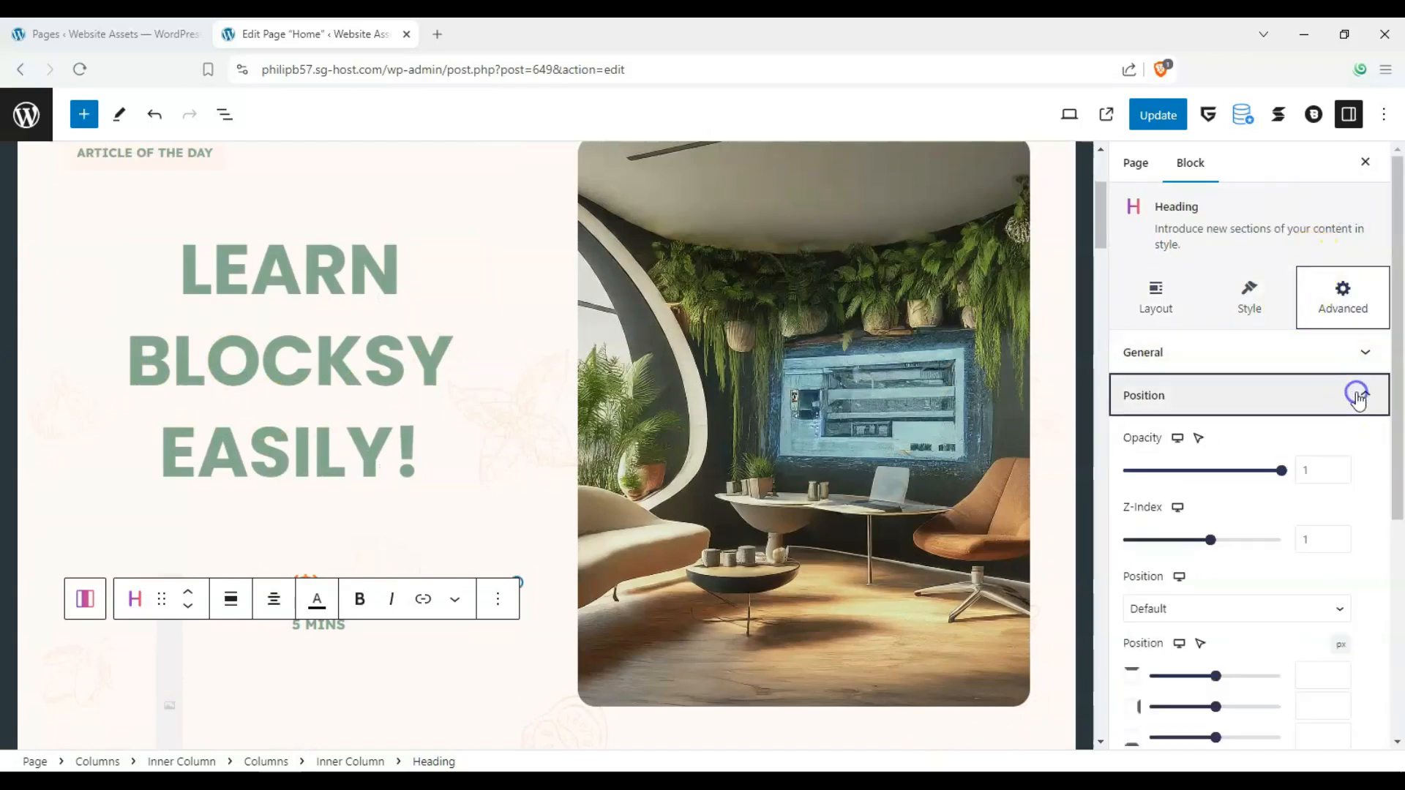
{"action": "left_click", "coordinate": [1358, 396]}
{"action": "left_click", "coordinate": [1356, 352]}
{"action": "left_click", "coordinate": [1356, 352]}
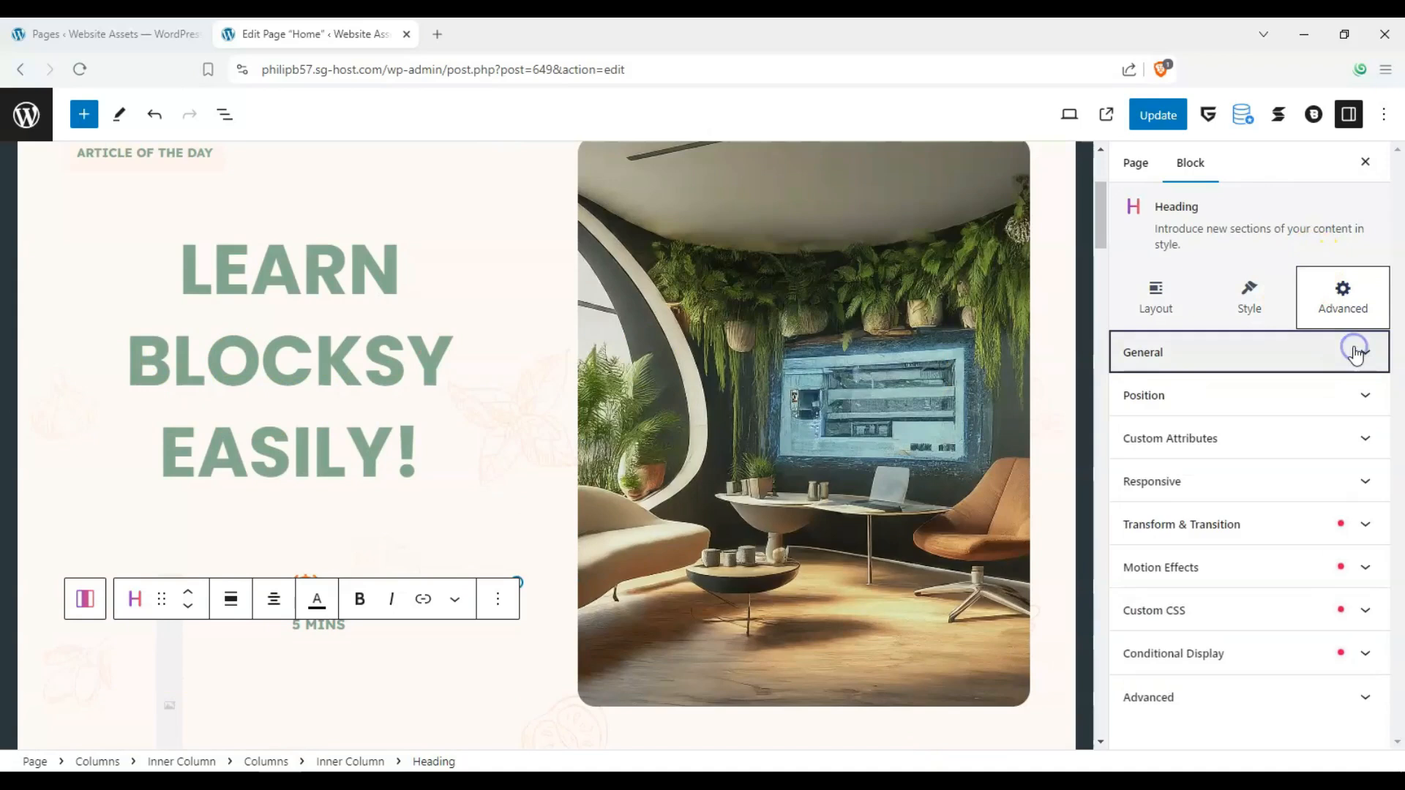
{"action": "left_click", "coordinate": [1366, 568]}
{"action": "scroll", "coordinate": [1255, 576], "scroll_direction": "up", "scroll_amount": 3}
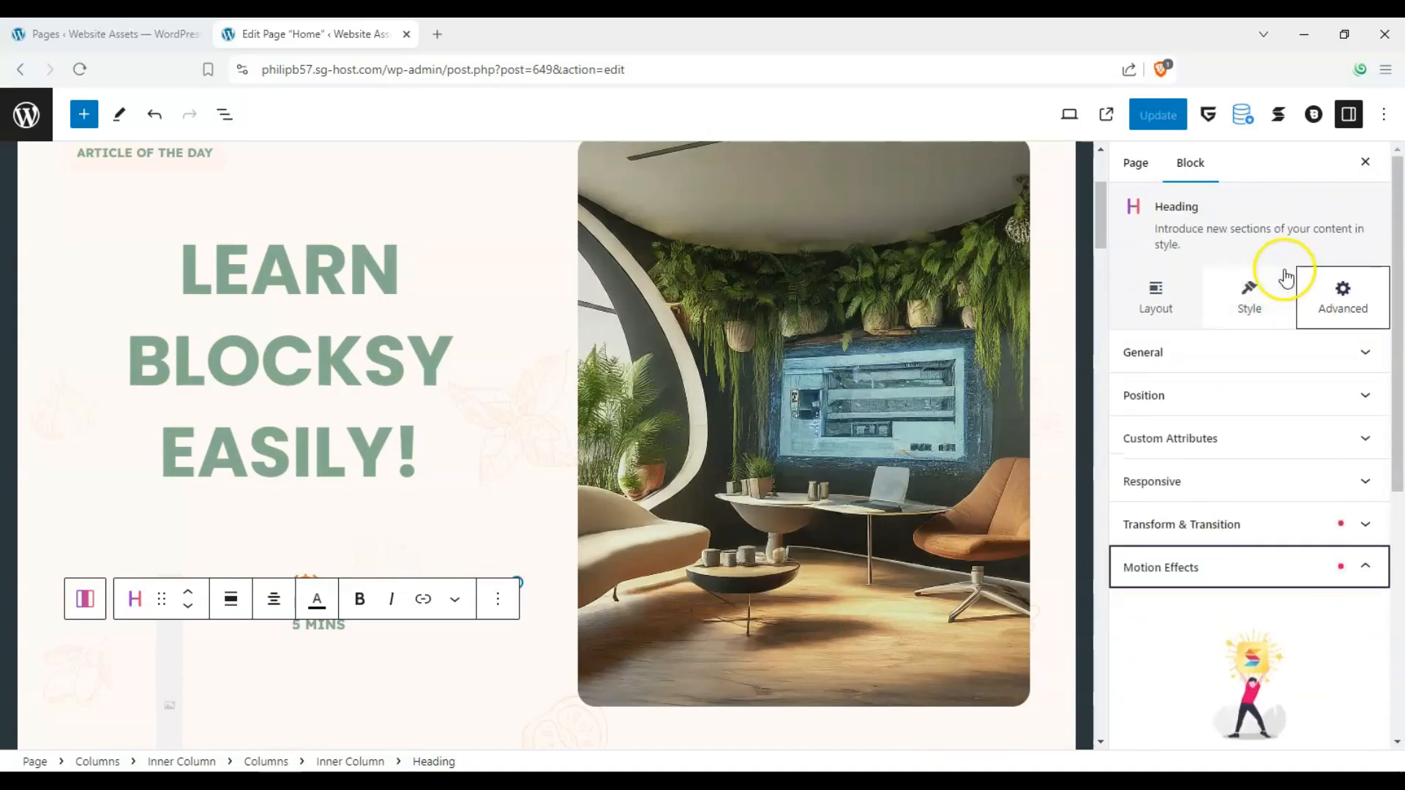
{"action": "scroll", "coordinate": [1208, 580], "scroll_direction": "down", "scroll_amount": 4}
{"action": "scroll", "coordinate": [1254, 448], "scroll_direction": "up", "scroll_amount": 2}
{"action": "scroll", "coordinate": [1248, 409], "scroll_direction": "up", "scroll_amount": 2}
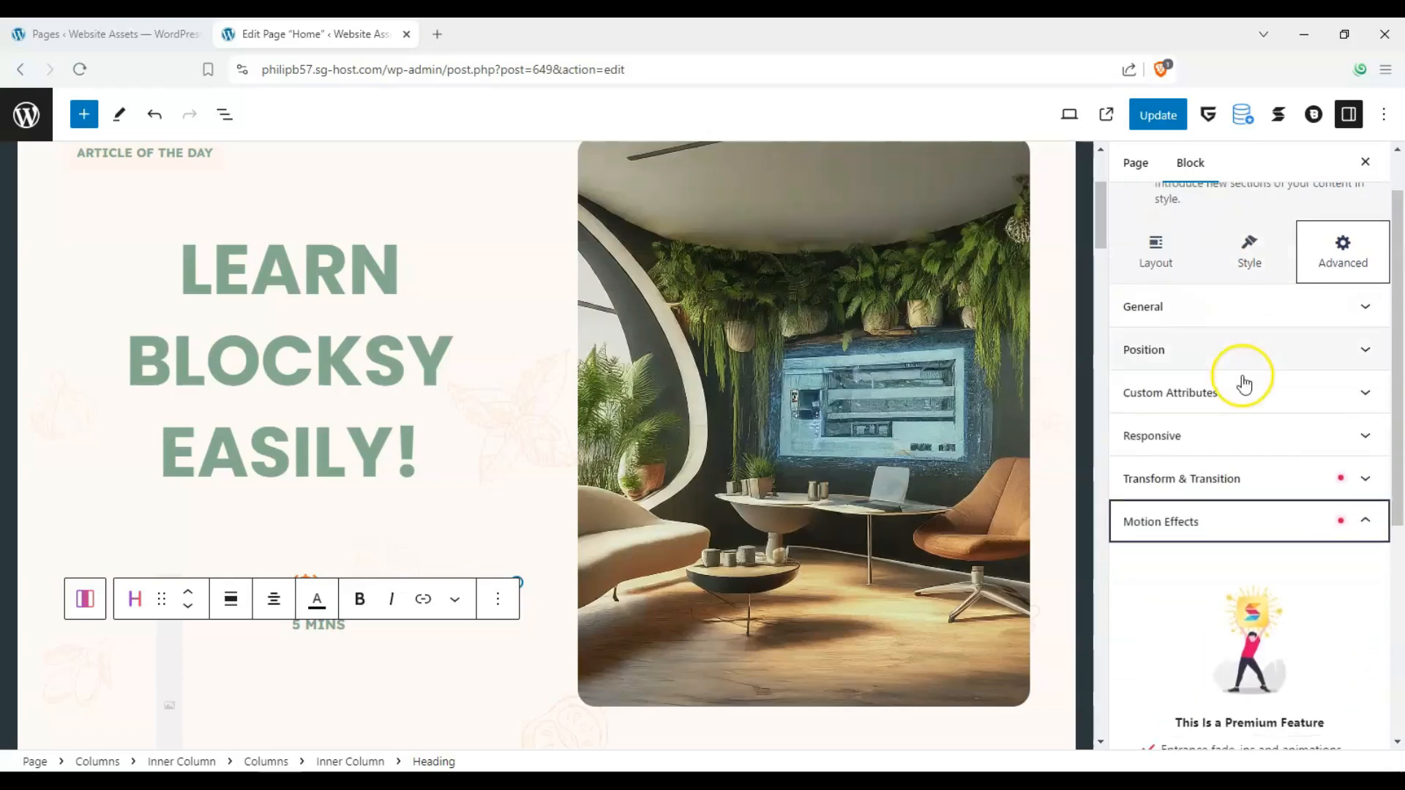
{"action": "scroll", "coordinate": [1245, 383], "scroll_direction": "down", "scroll_amount": 4}
{"action": "scroll", "coordinate": [1248, 293], "scroll_direction": "up", "scroll_amount": 3}
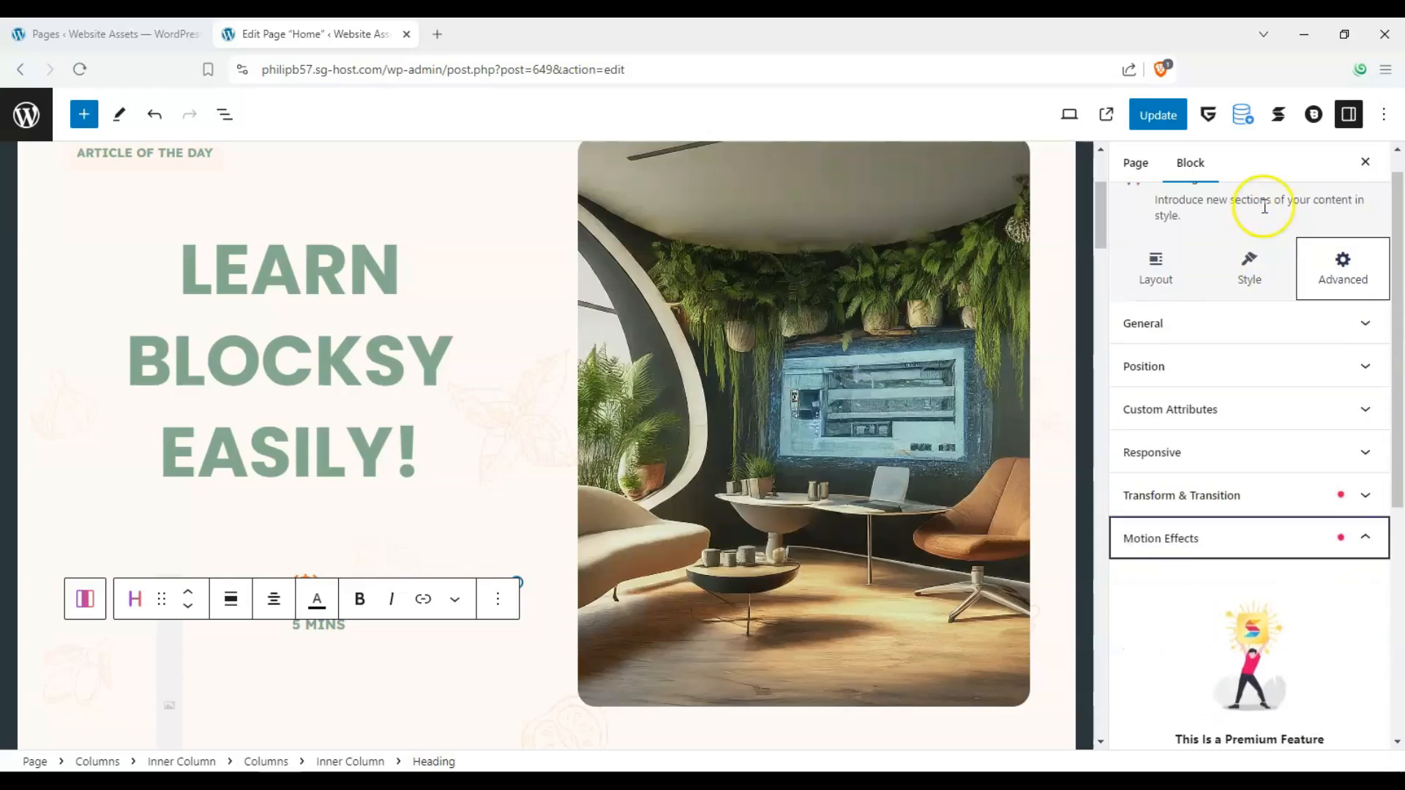
{"action": "left_click", "coordinate": [1252, 270]}
{"action": "scroll", "coordinate": [1227, 559], "scroll_direction": "down", "scroll_amount": 3}
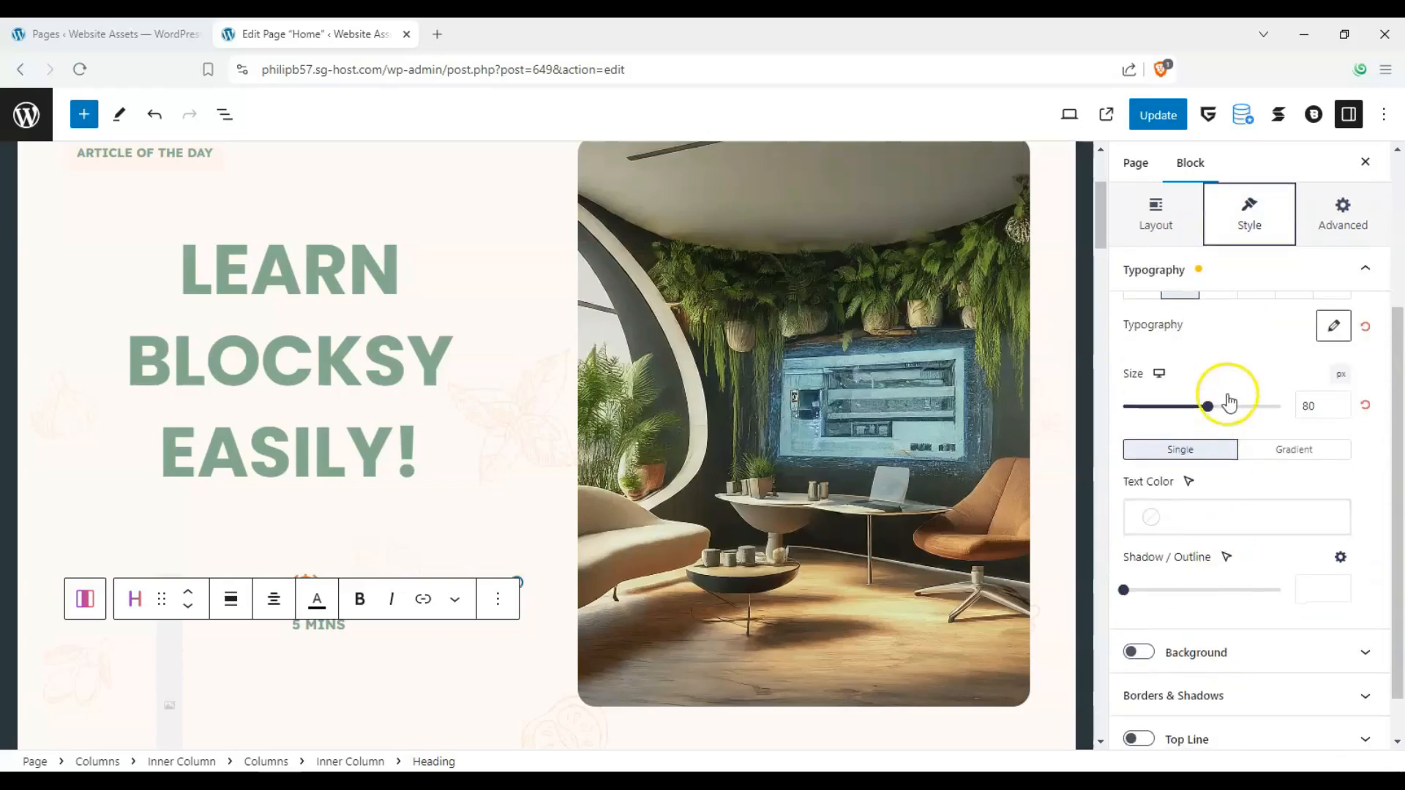
- Apply the Ghost style to the "LEARN NOW" button and review its link settings
{"action": "scroll", "coordinate": [613, 388], "scroll_direction": "down", "scroll_amount": 2}
{"action": "scroll", "coordinate": [49, 381], "scroll_direction": "down", "scroll_amount": 3}
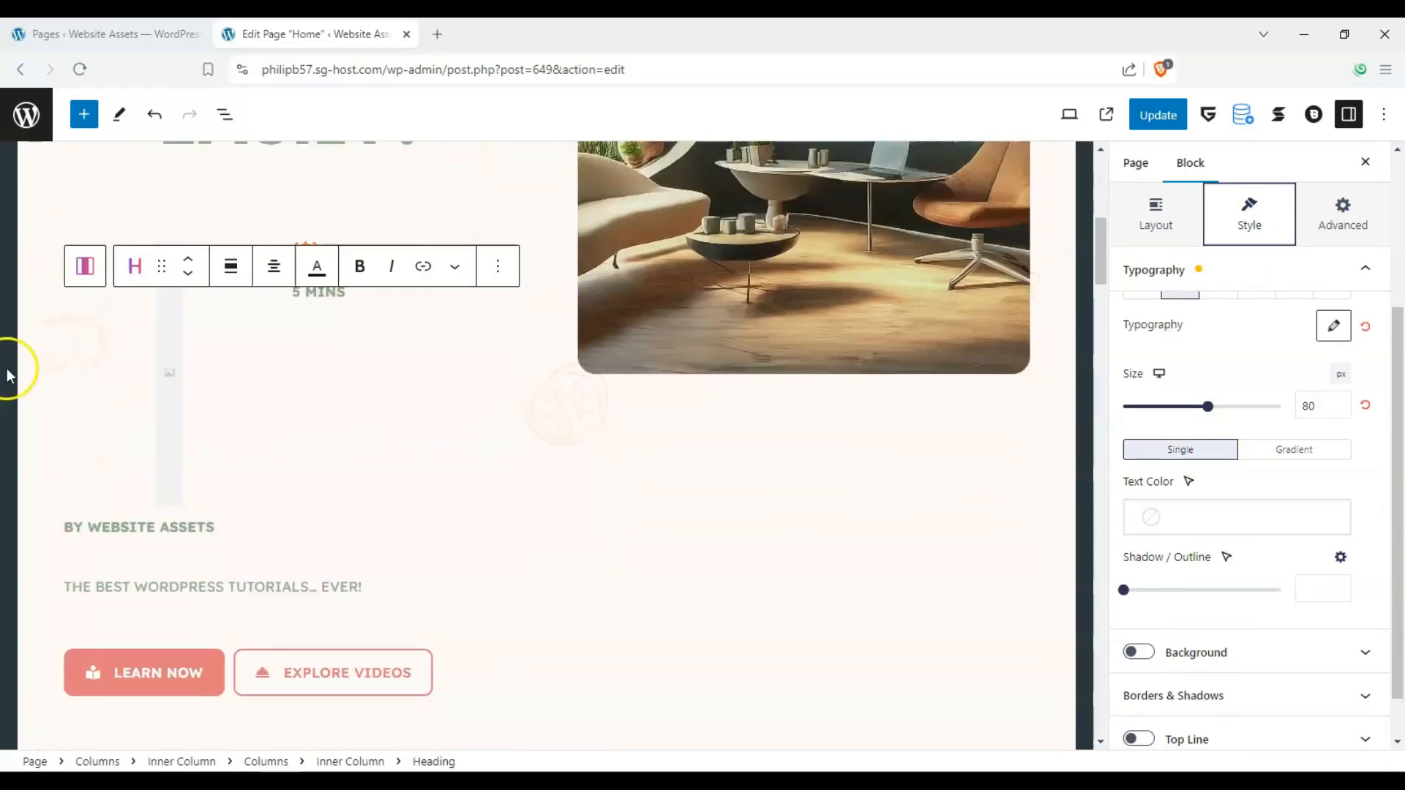
{"action": "scroll", "coordinate": [256, 508], "scroll_direction": "down", "scroll_amount": 1}
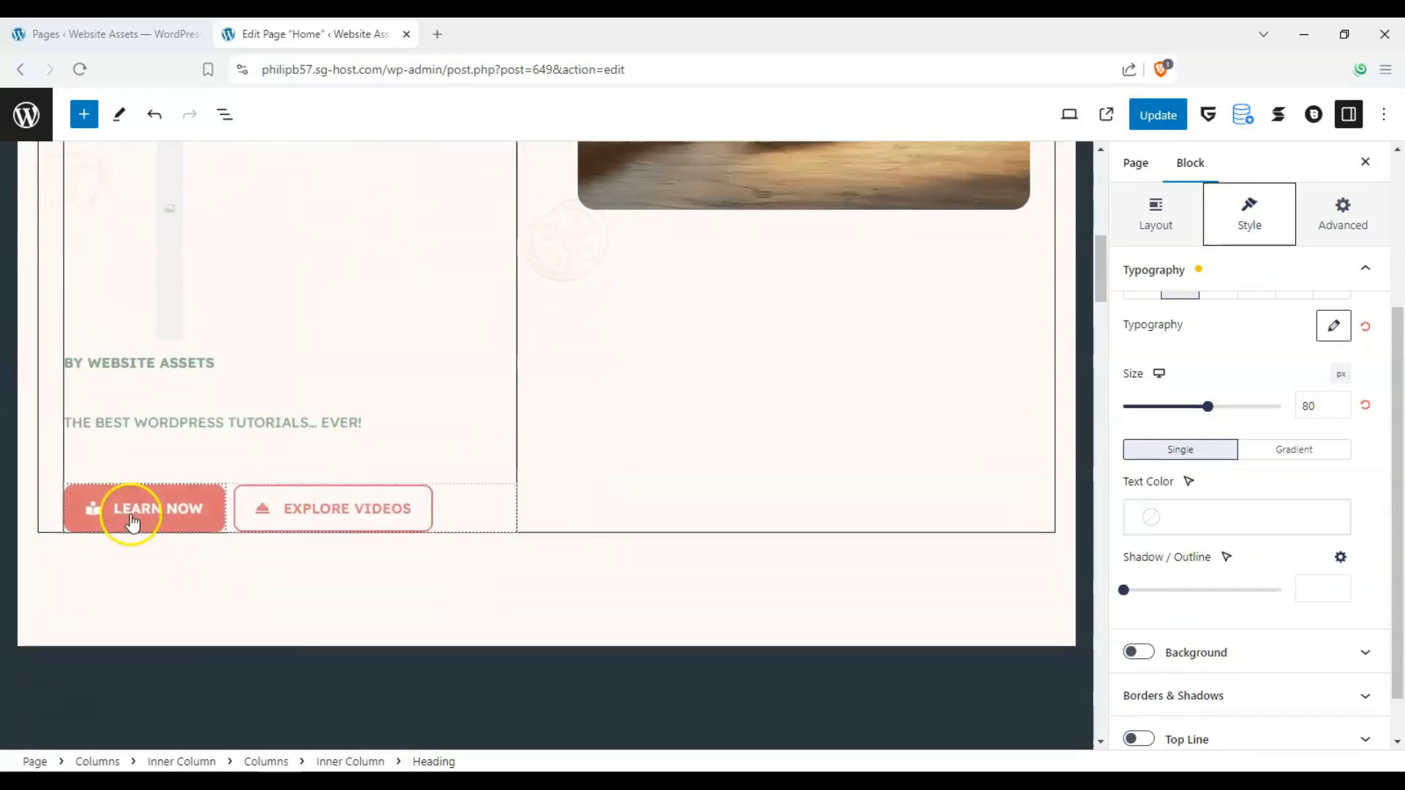
{"action": "left_click", "coordinate": [132, 520]}
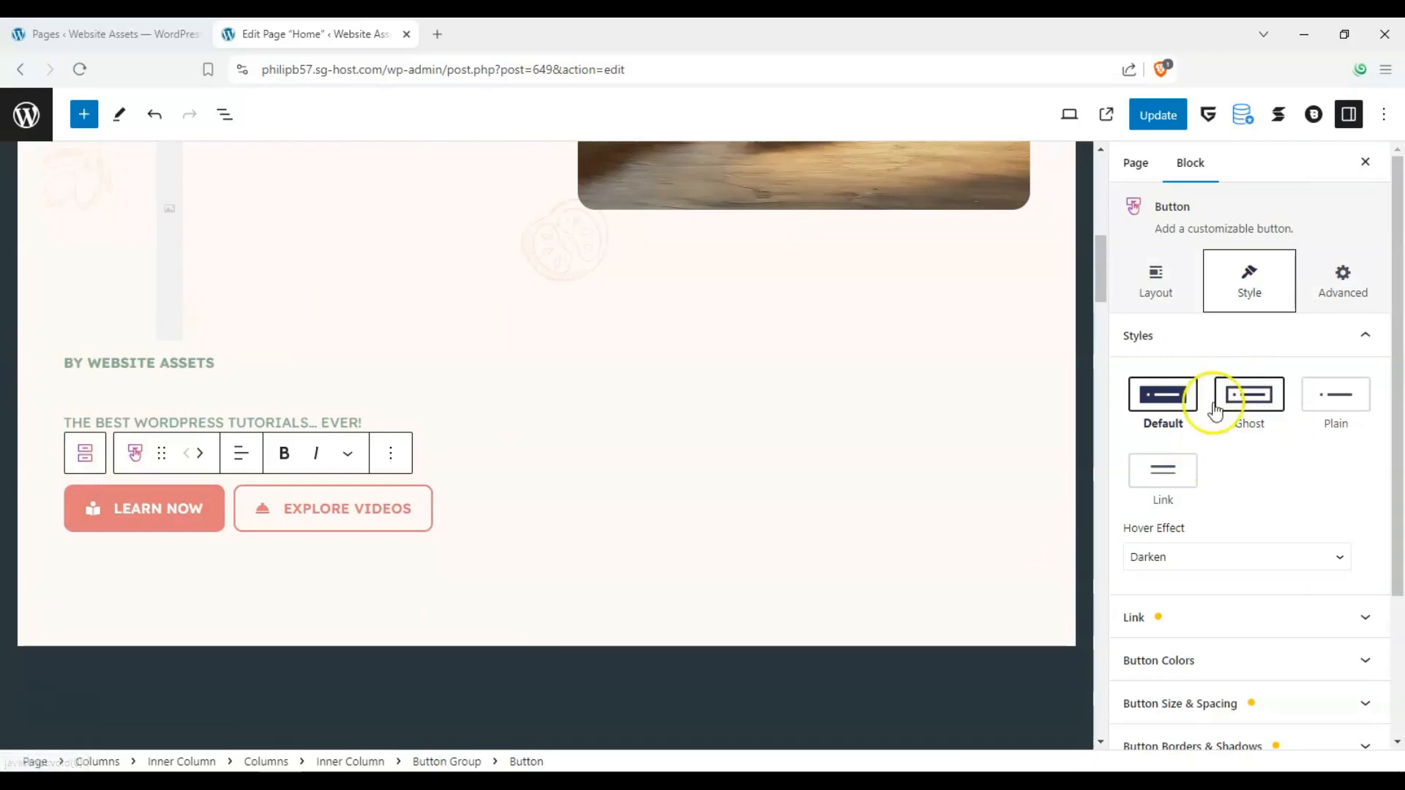
{"action": "left_click", "coordinate": [1243, 410]}
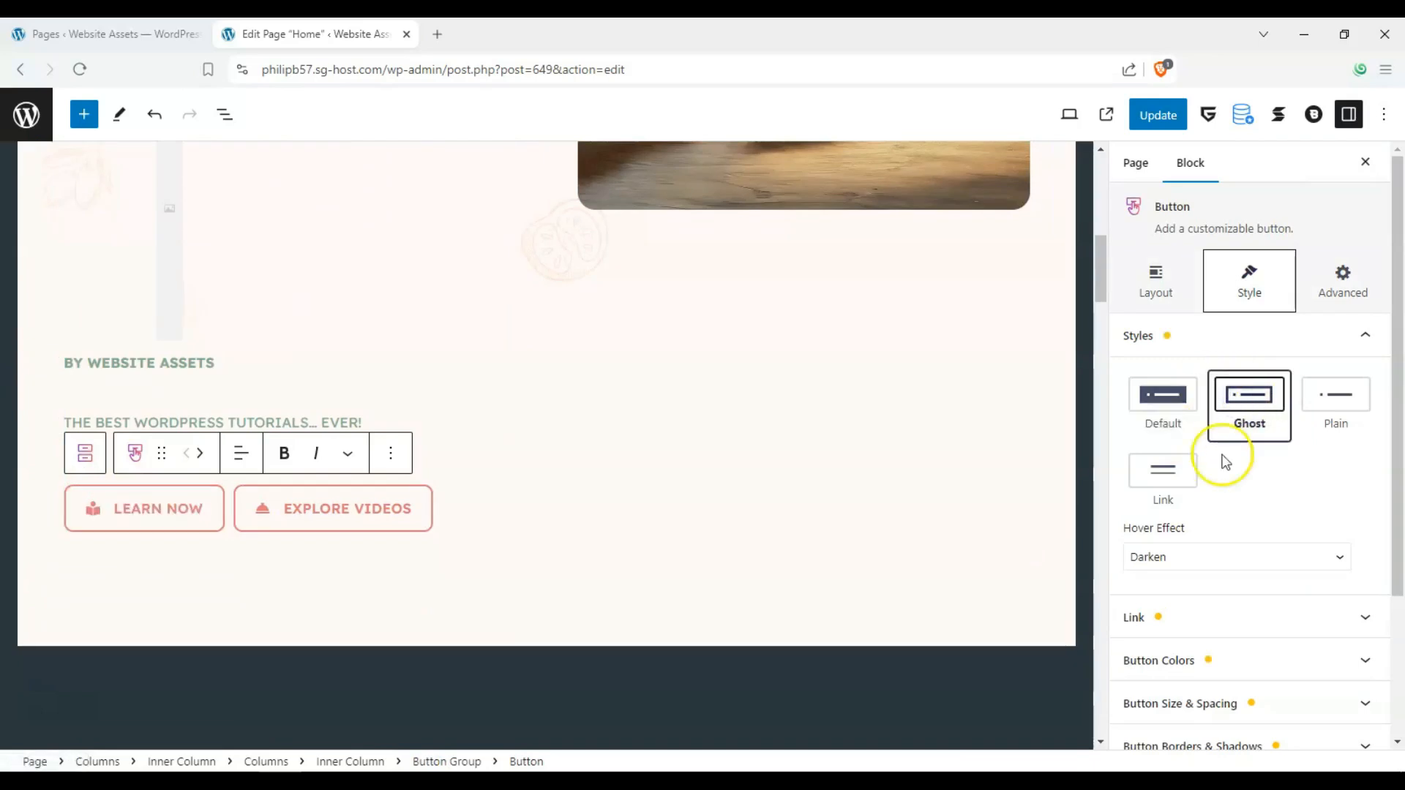
{"action": "scroll", "coordinate": [1226, 462], "scroll_direction": "down", "scroll_amount": 2}
{"action": "left_click", "coordinate": [1359, 471]}
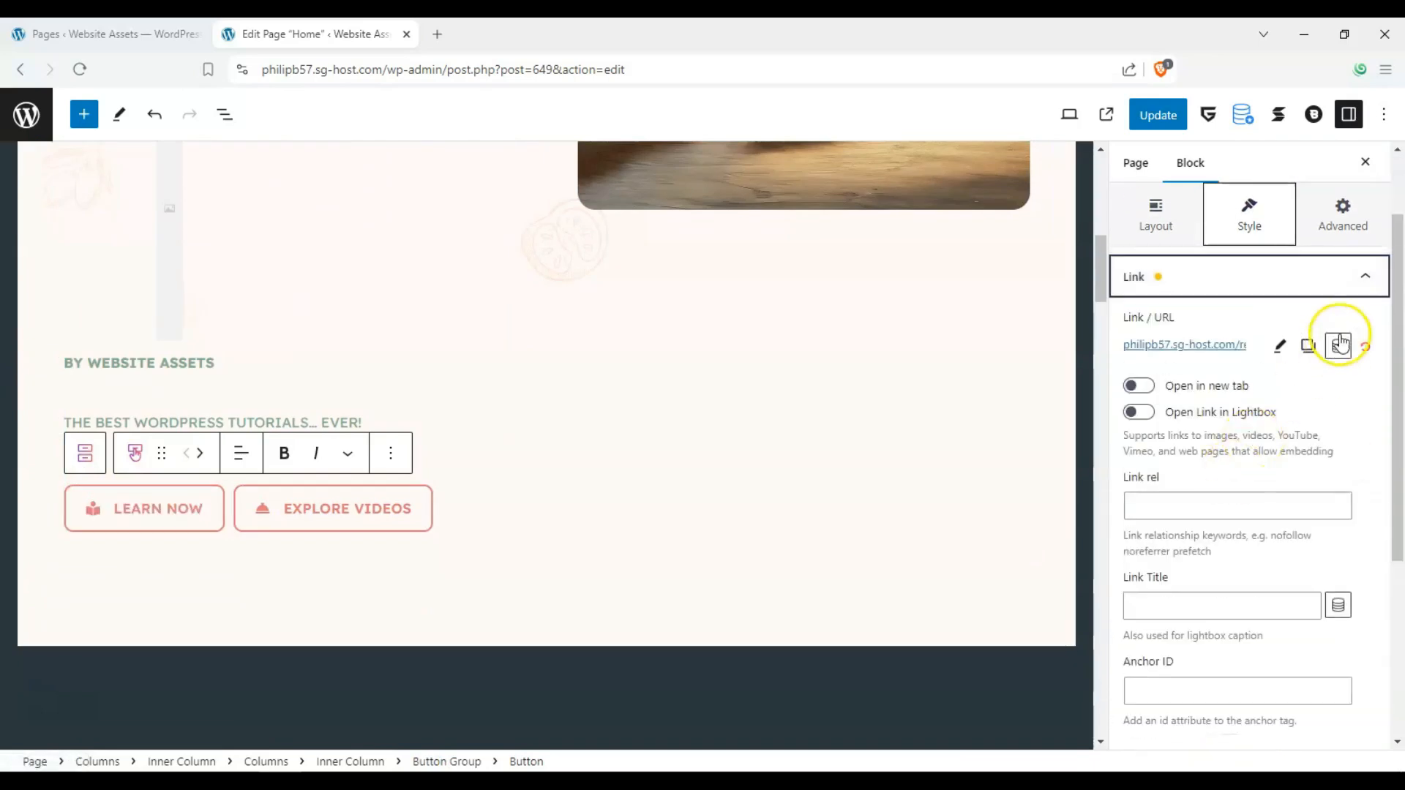
{"action": "left_click", "coordinate": [1358, 276]}
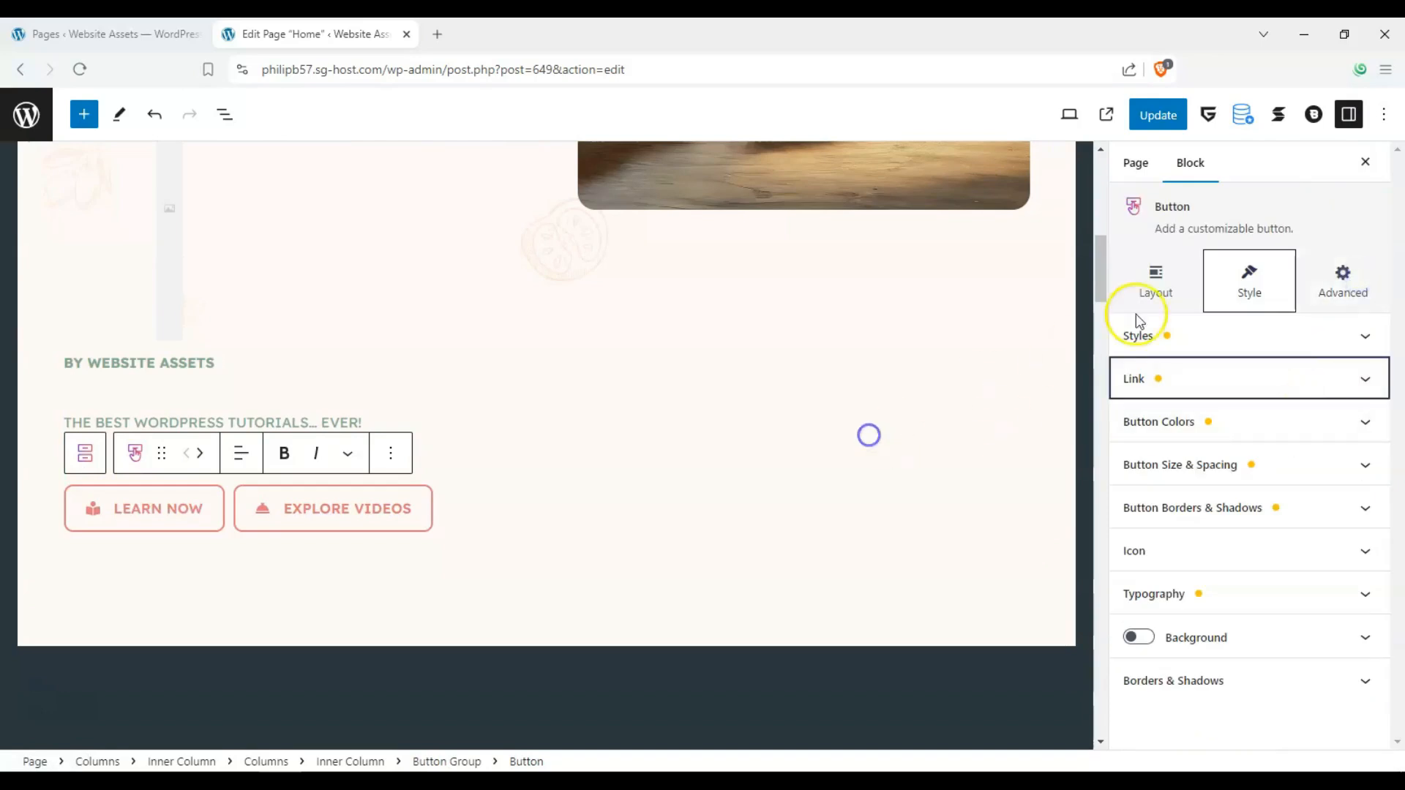
- Replace the word "Recipes" with "Articles" in the "Recipes of the Week" heading
{"action": "left_click_drag", "start_coordinate": [1106, 279], "coordinate": [1101, 327]}
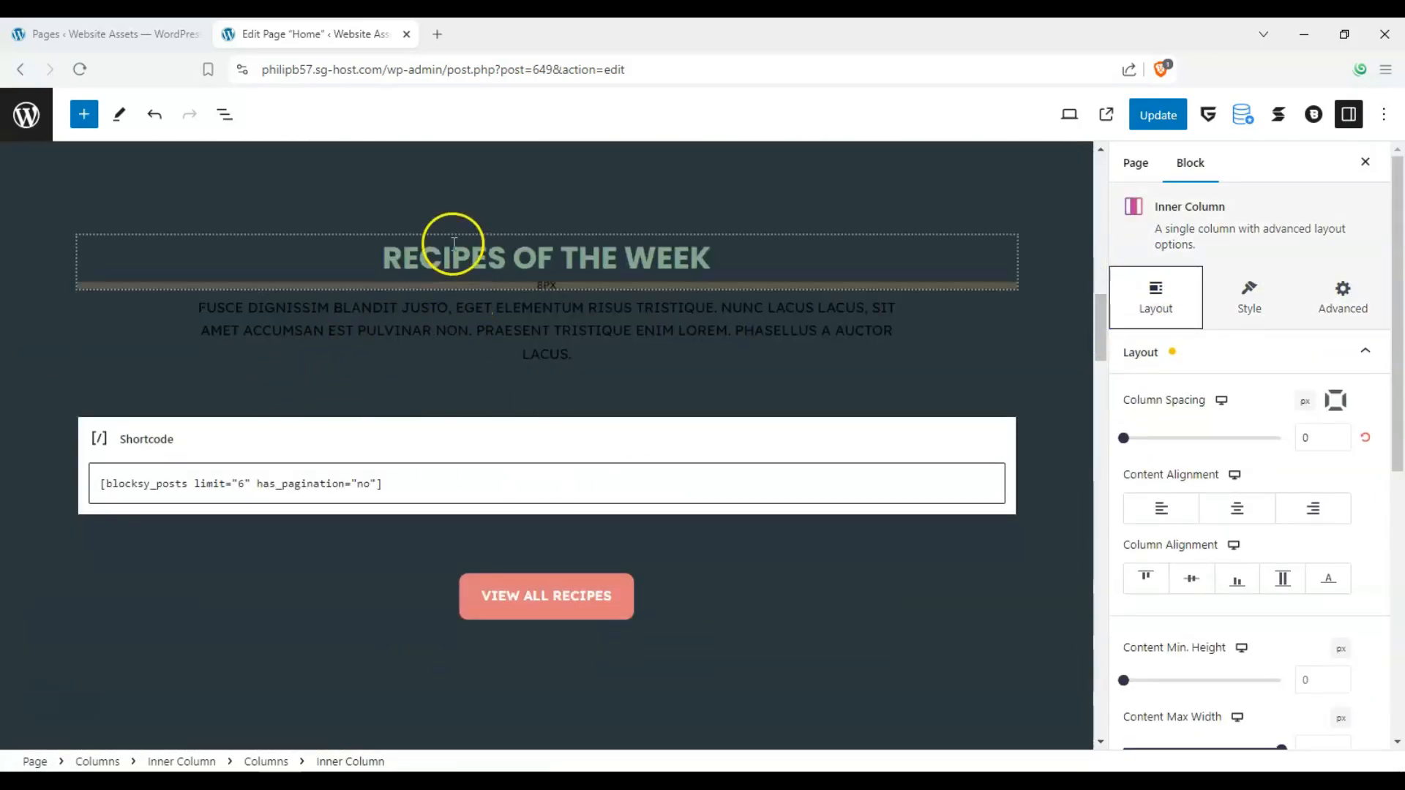
{"action": "left_click_drag", "start_coordinate": [374, 257], "coordinate": [505, 266]}
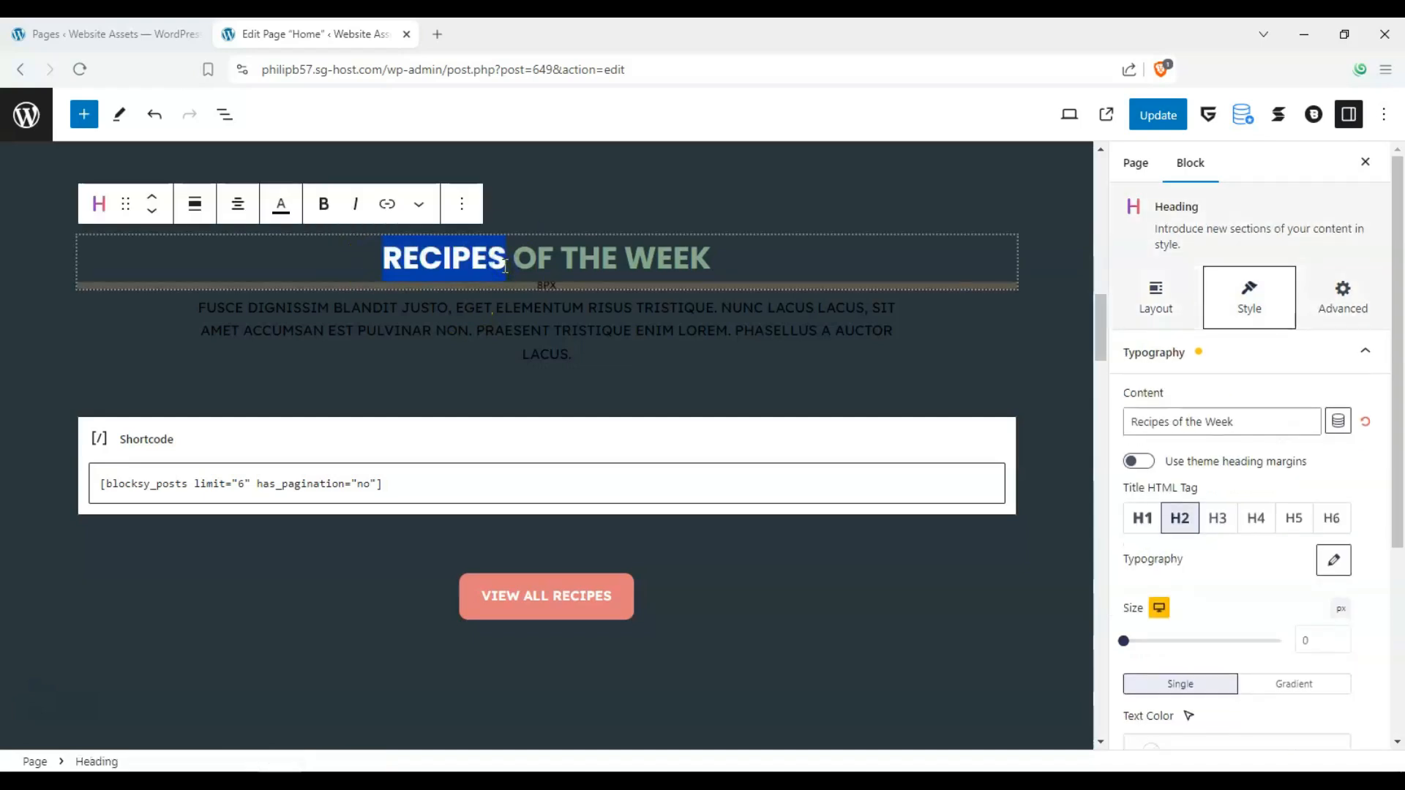
{"action": "type", "text": "Articles"}
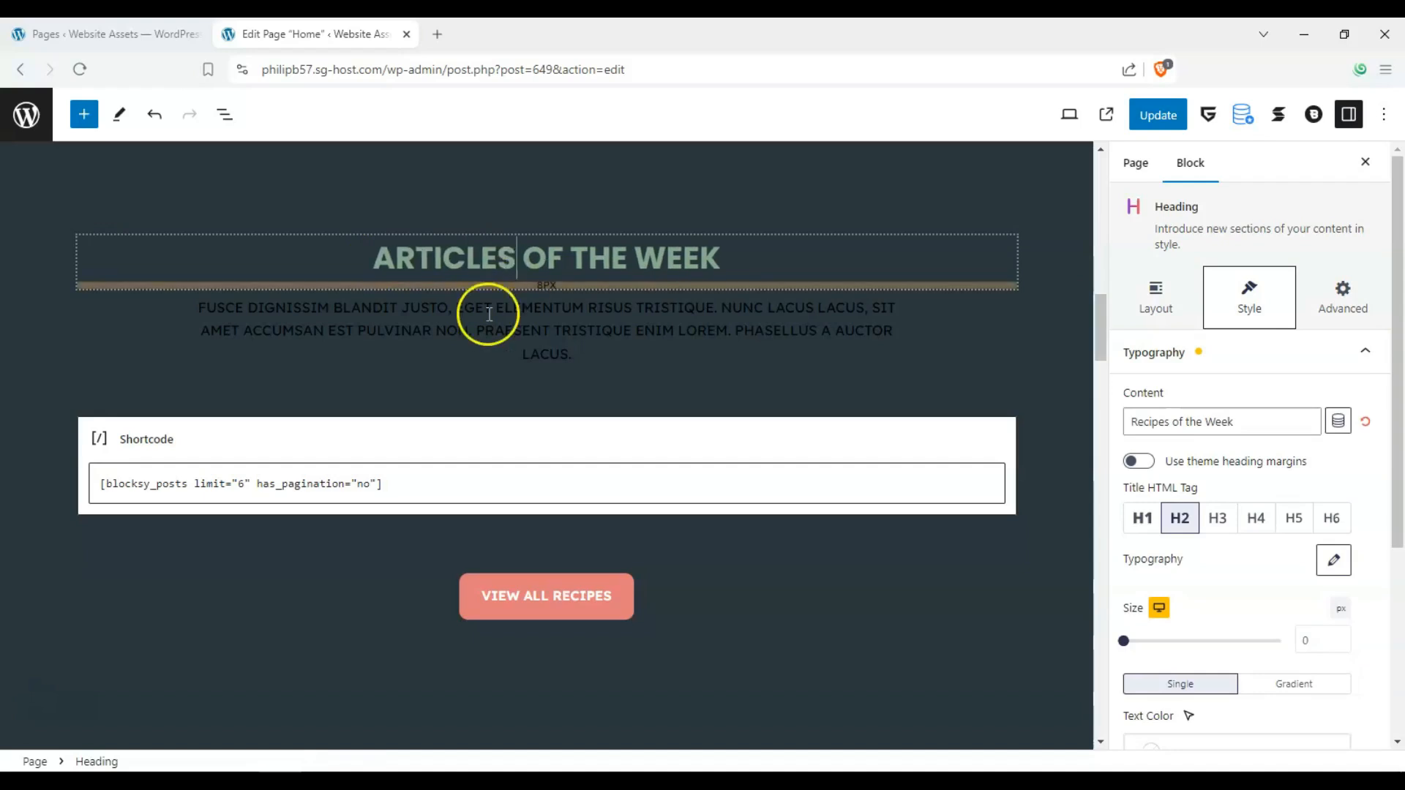
- Remove the pictures from the Pizzas and Drinks cards in the "Recipes by Category" section
{"action": "scroll", "coordinate": [512, 451], "scroll_direction": "up", "scroll_amount": 1}
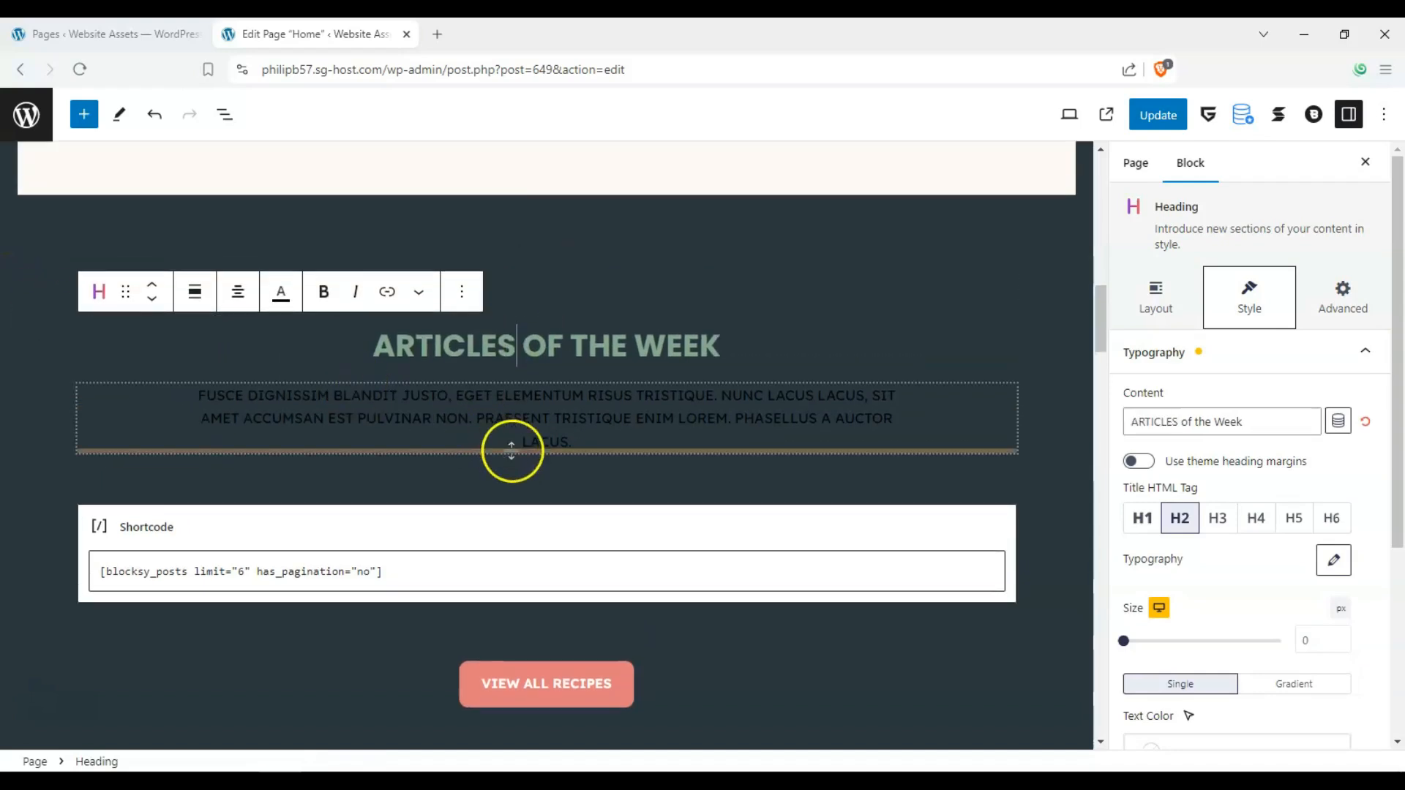
{"action": "left_click", "coordinate": [511, 450]}
{"action": "scroll", "coordinate": [502, 530], "scroll_direction": "down", "scroll_amount": 2}
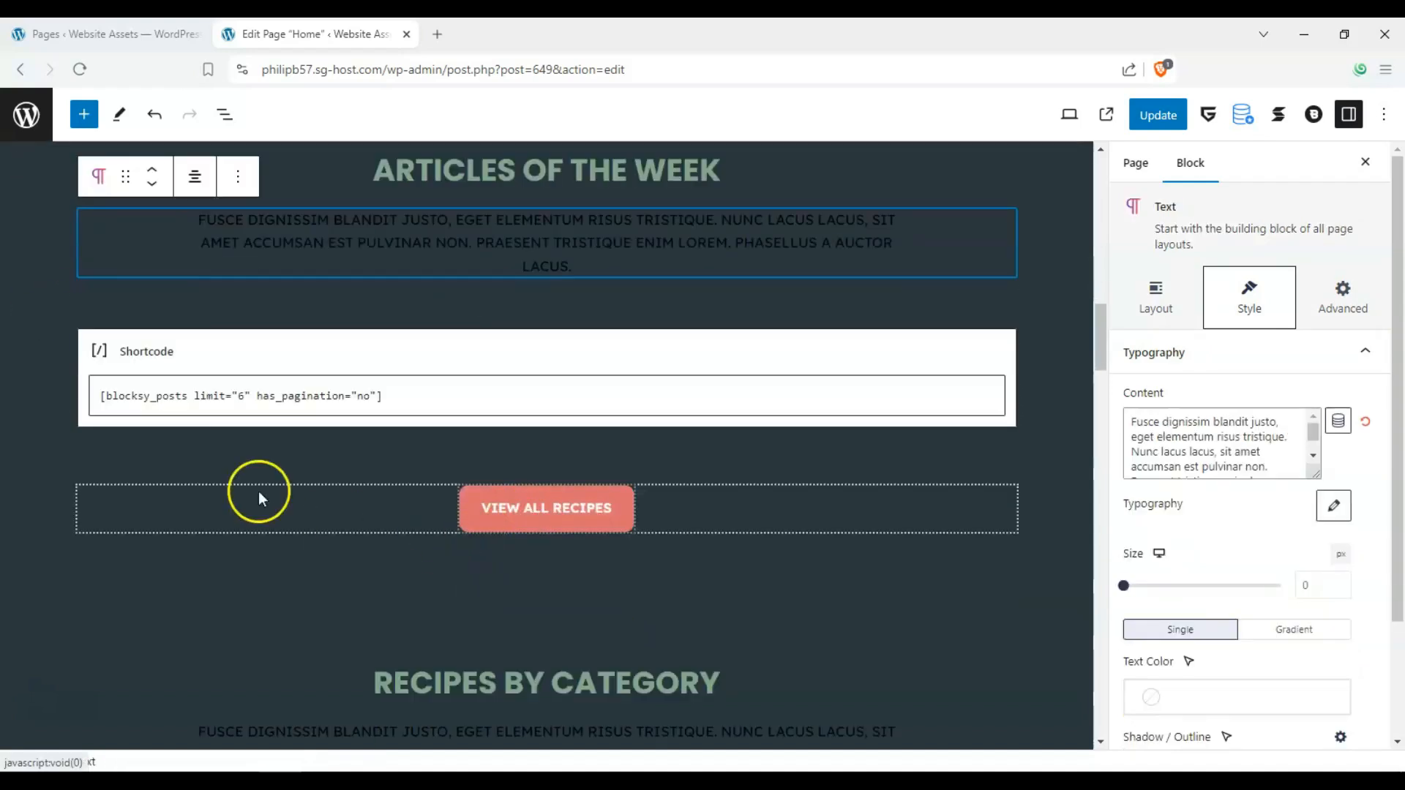
{"action": "scroll", "coordinate": [34, 424], "scroll_direction": "down", "scroll_amount": 6}
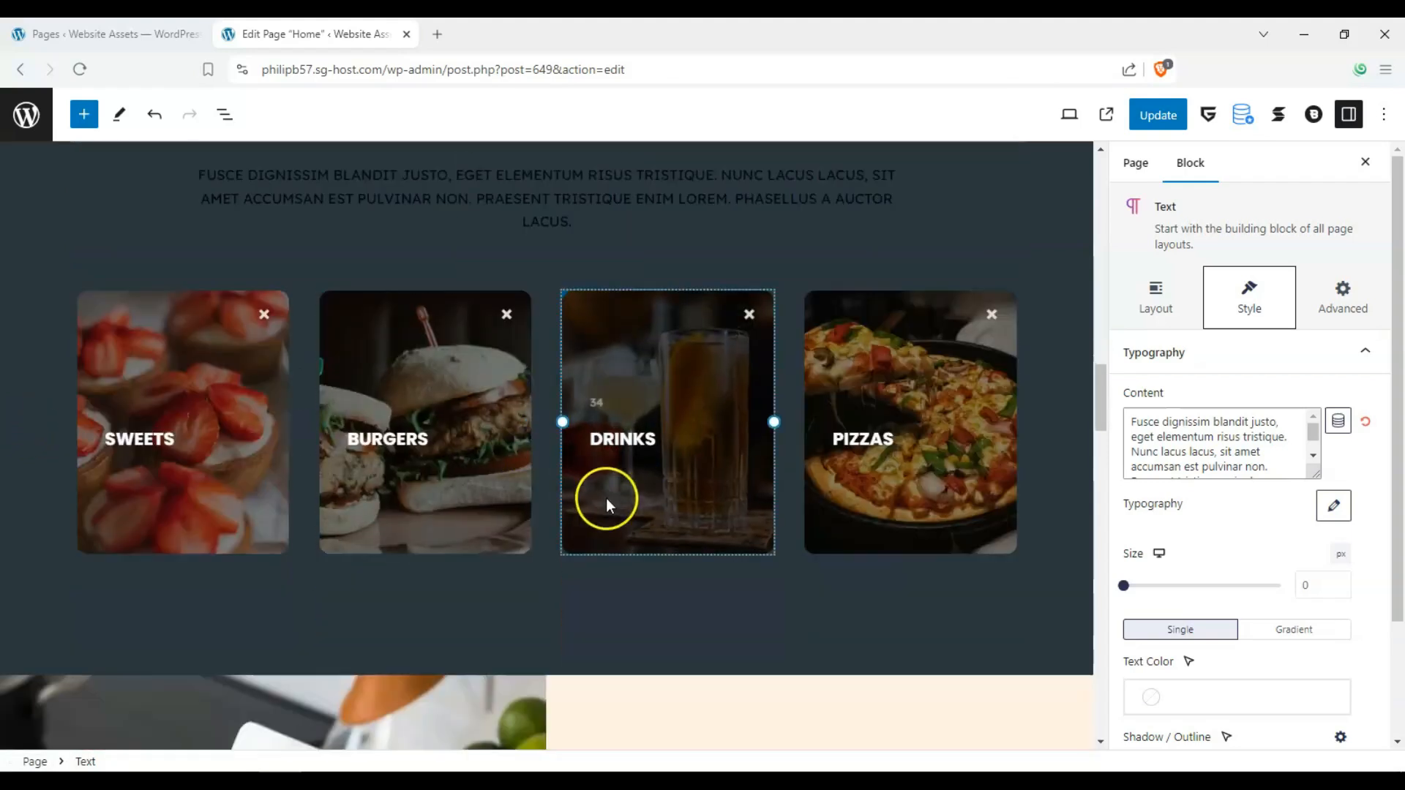
{"action": "scroll", "coordinate": [952, 424], "scroll_direction": "up", "scroll_amount": 1}
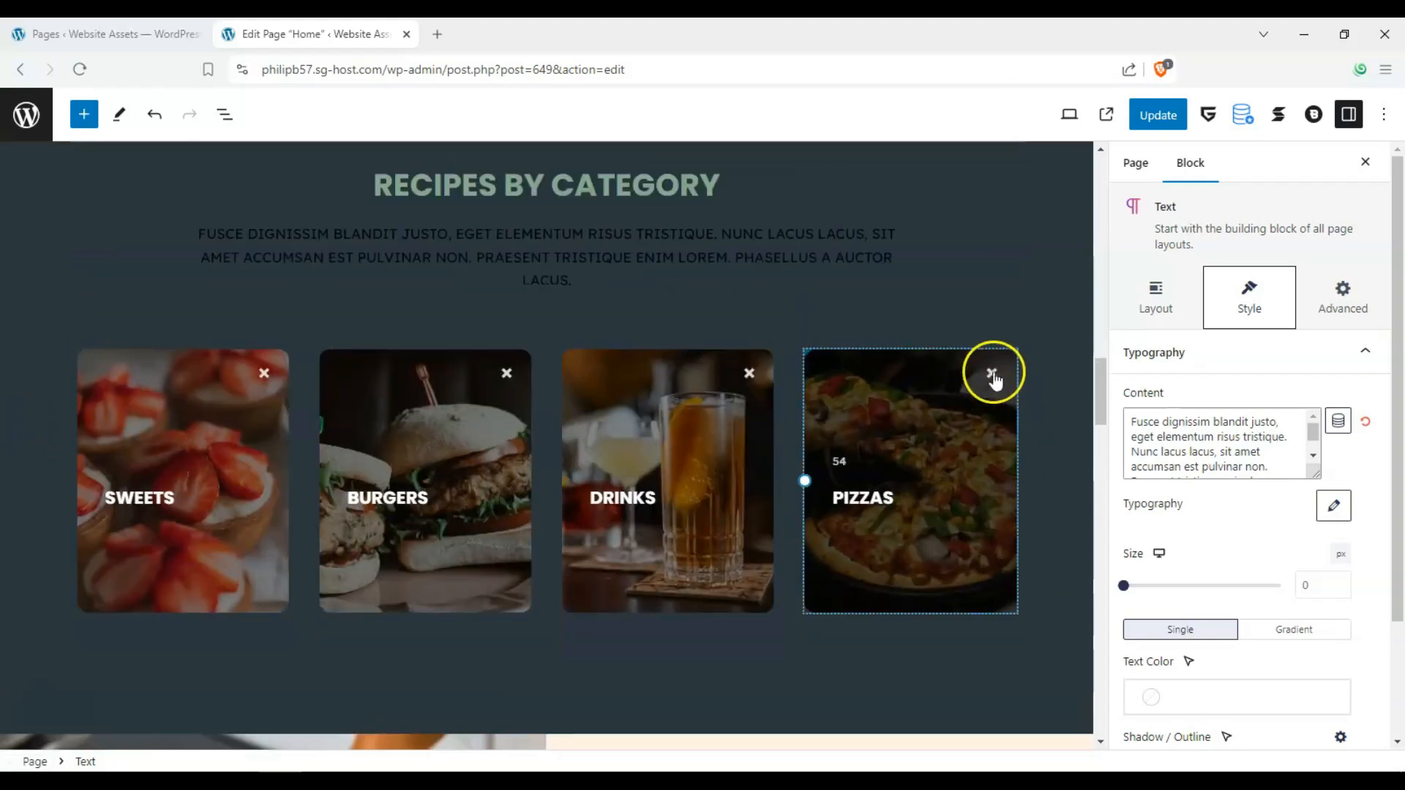
{"action": "left_click", "coordinate": [751, 375]}
{"action": "left_click", "coordinate": [751, 375]}
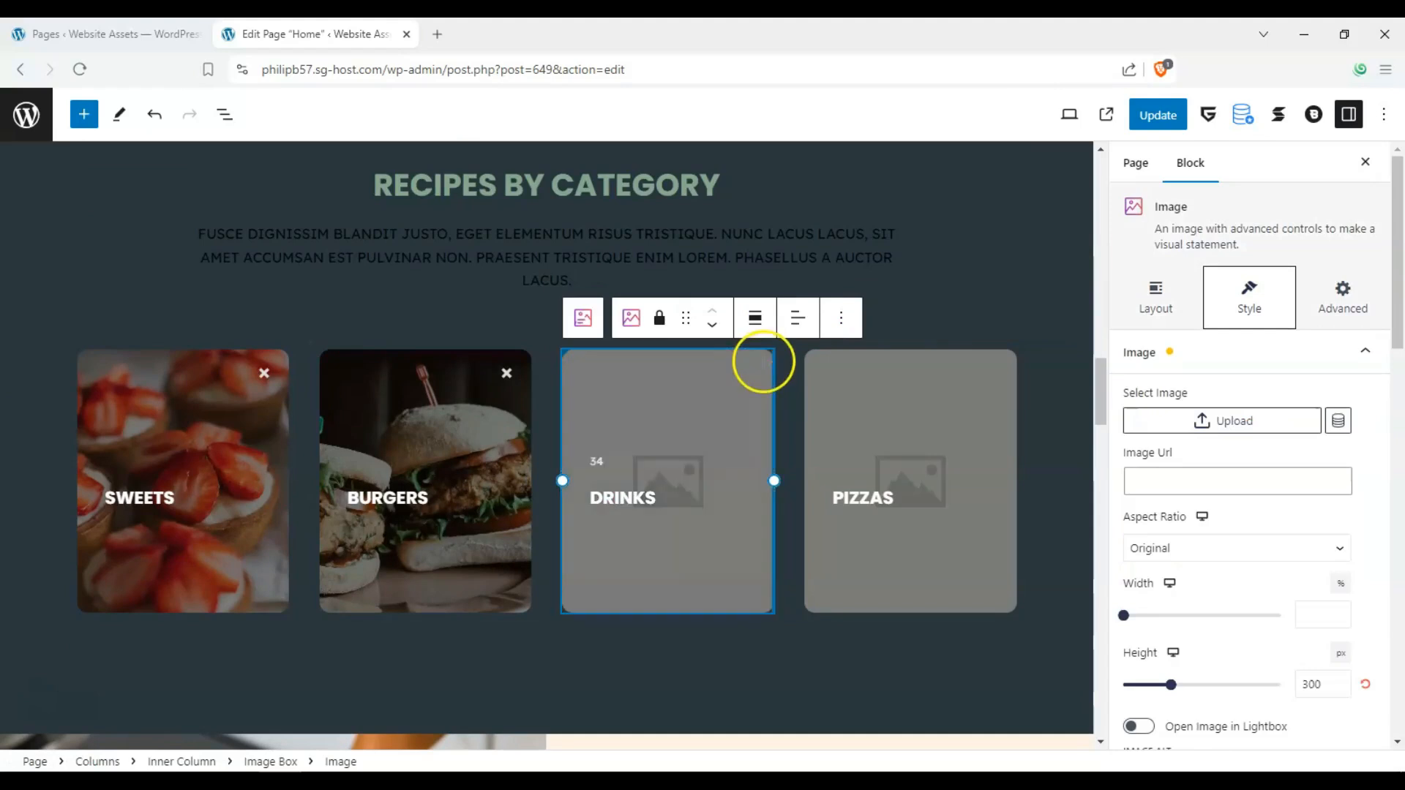
{"action": "left_click", "coordinate": [868, 359]}
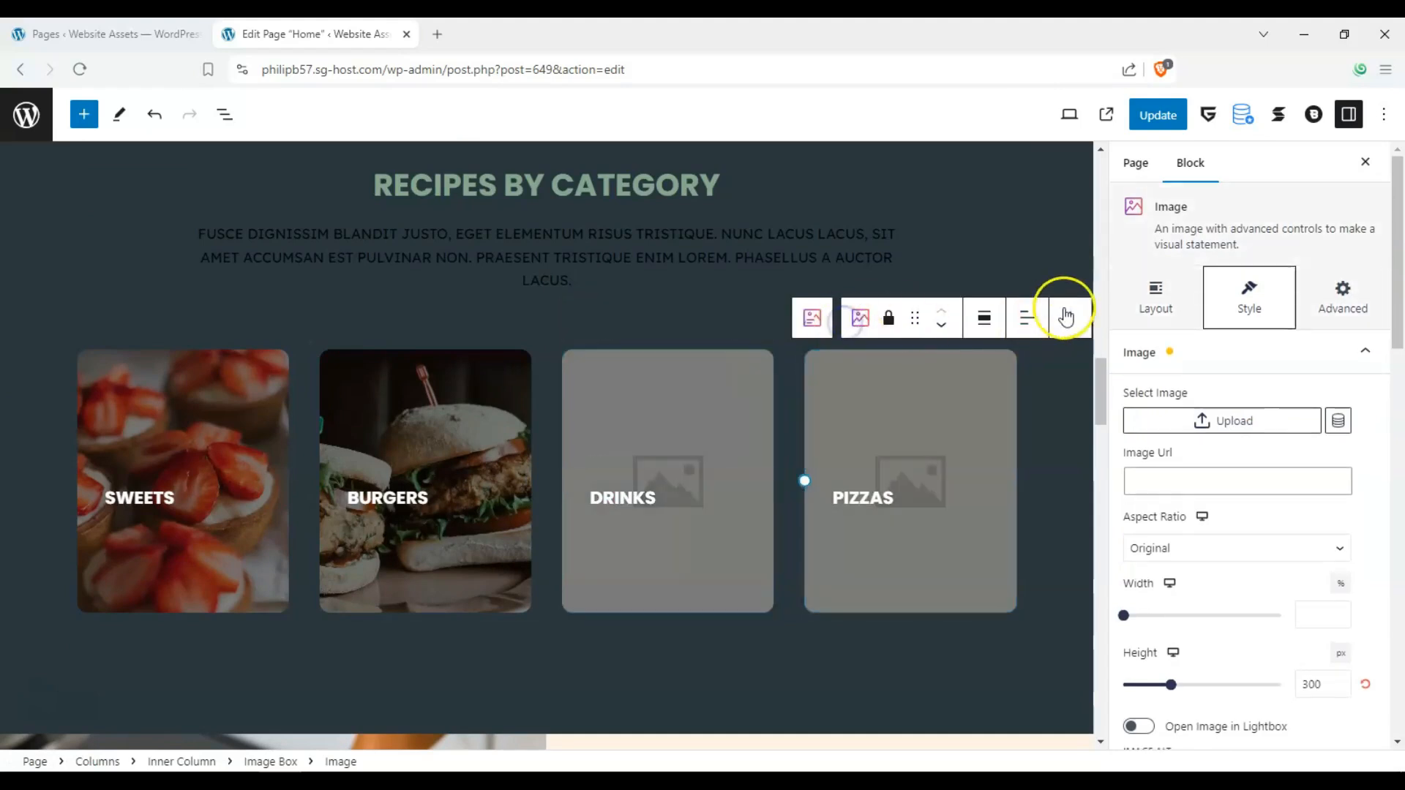
{"action": "left_click", "coordinate": [1067, 316]}
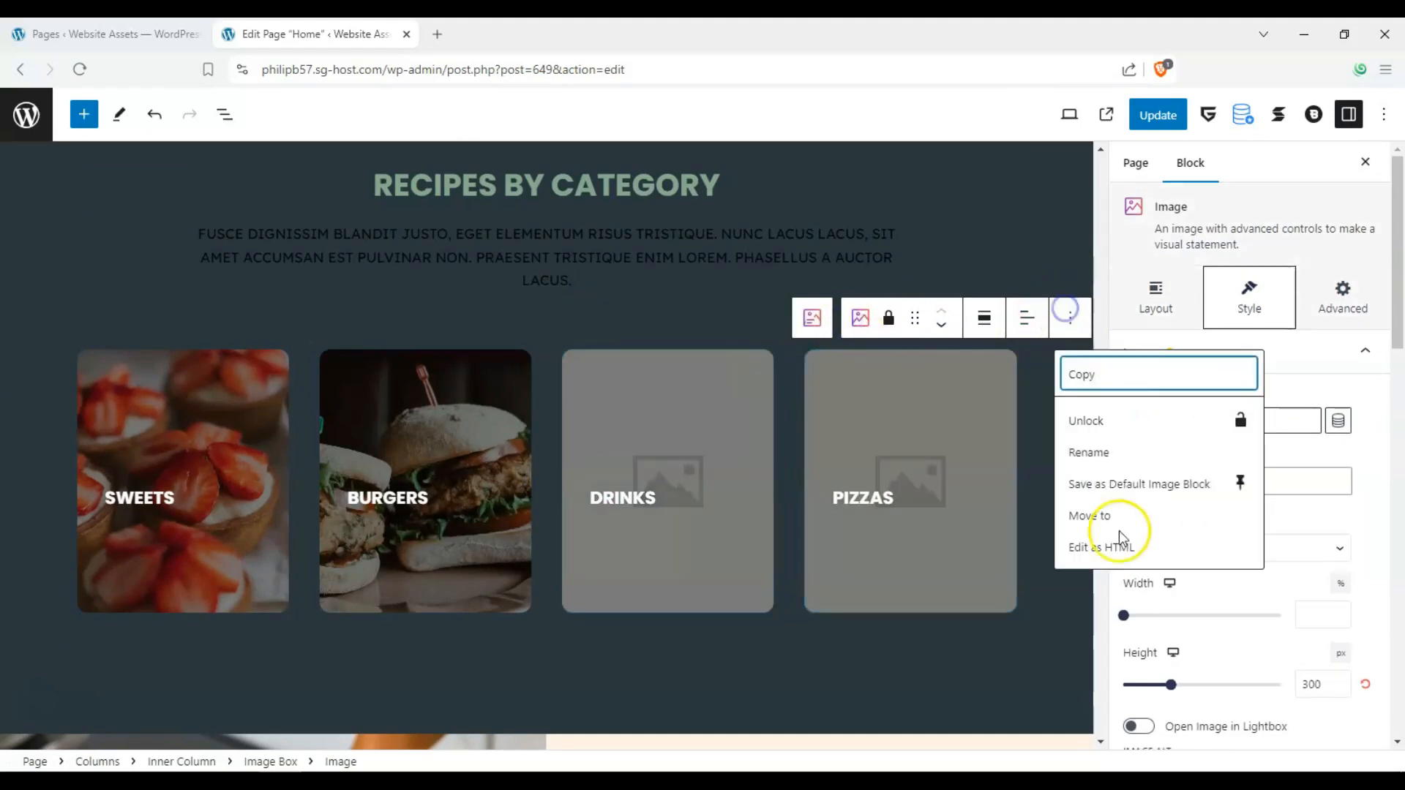
{"action": "left_click", "coordinate": [812, 423]}
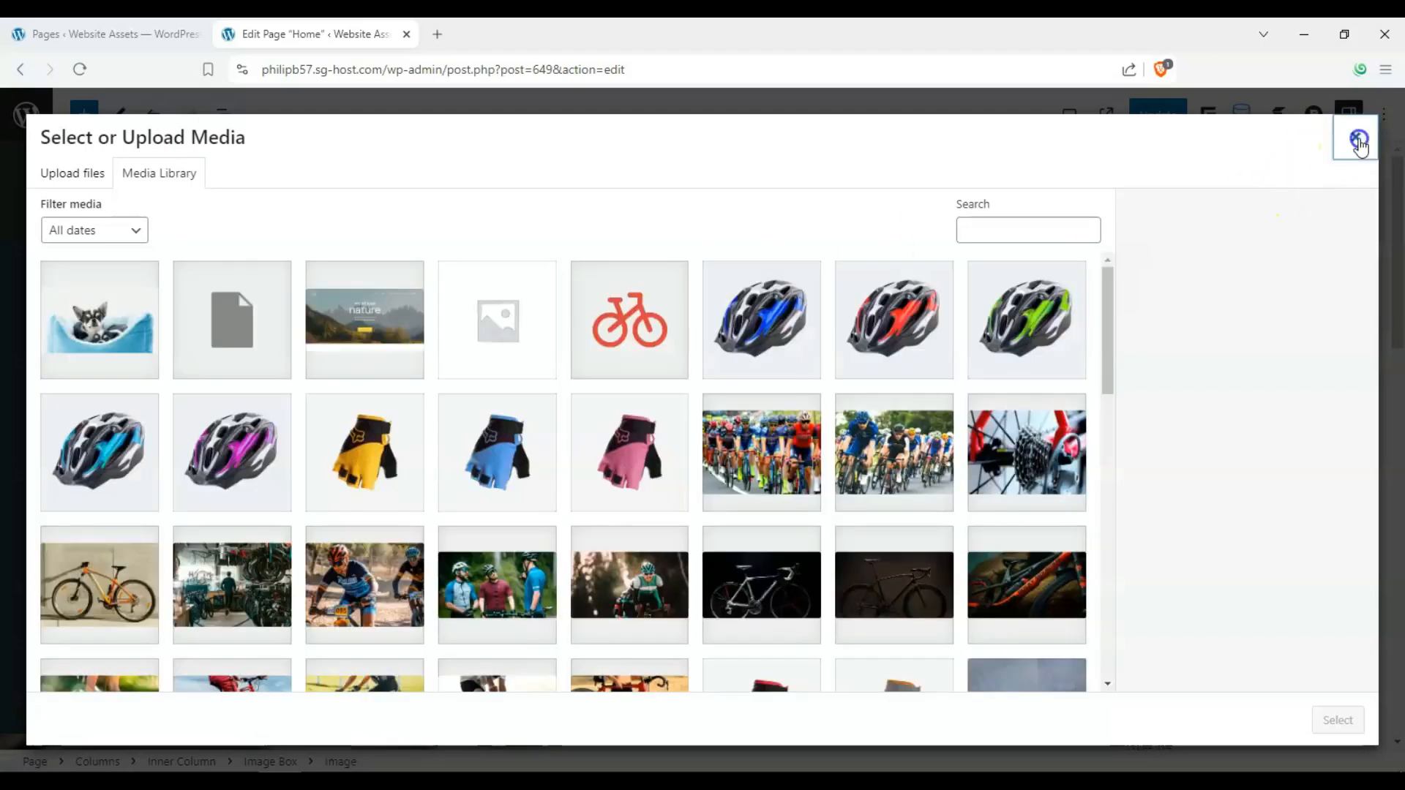
{"action": "left_click", "coordinate": [1355, 137]}
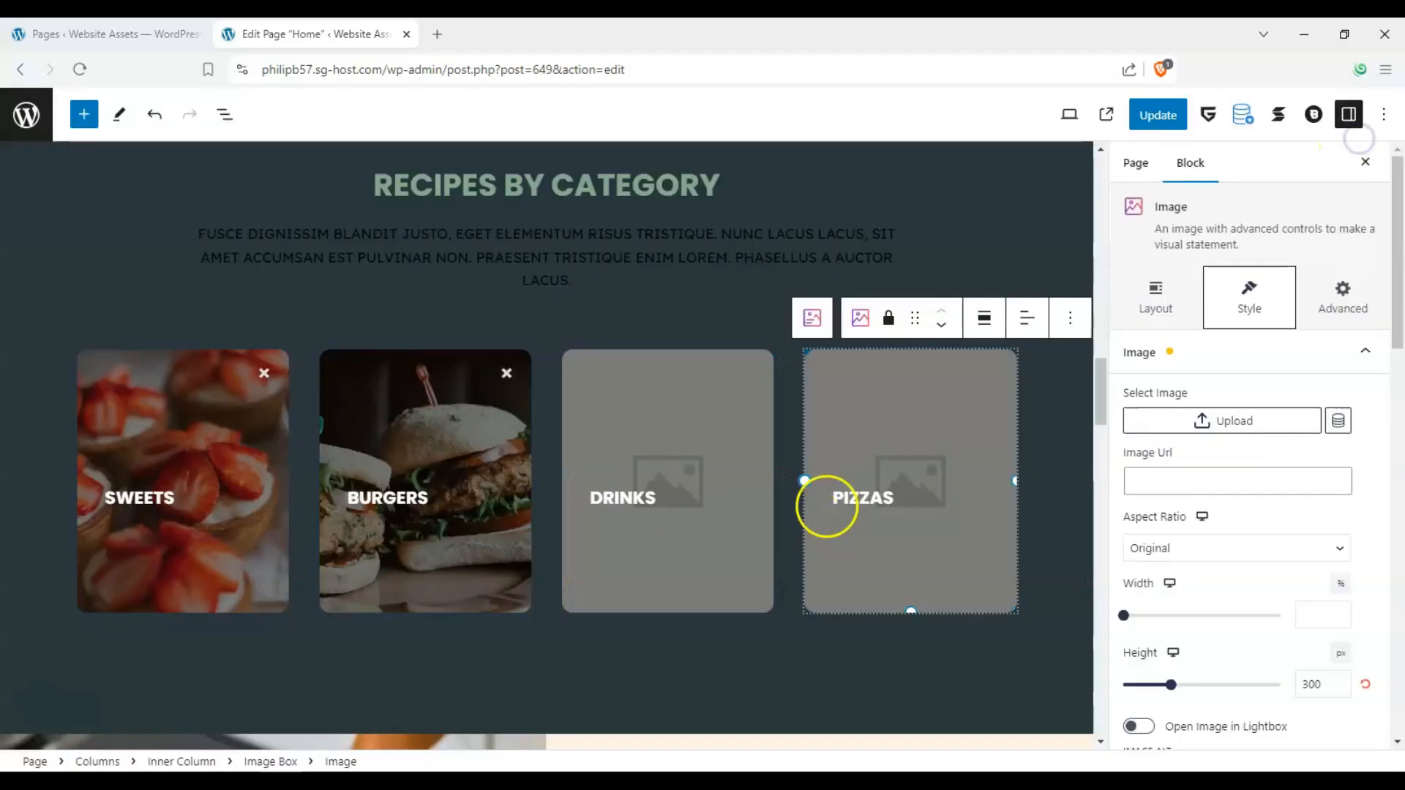
{"action": "left_click", "coordinate": [761, 629]}
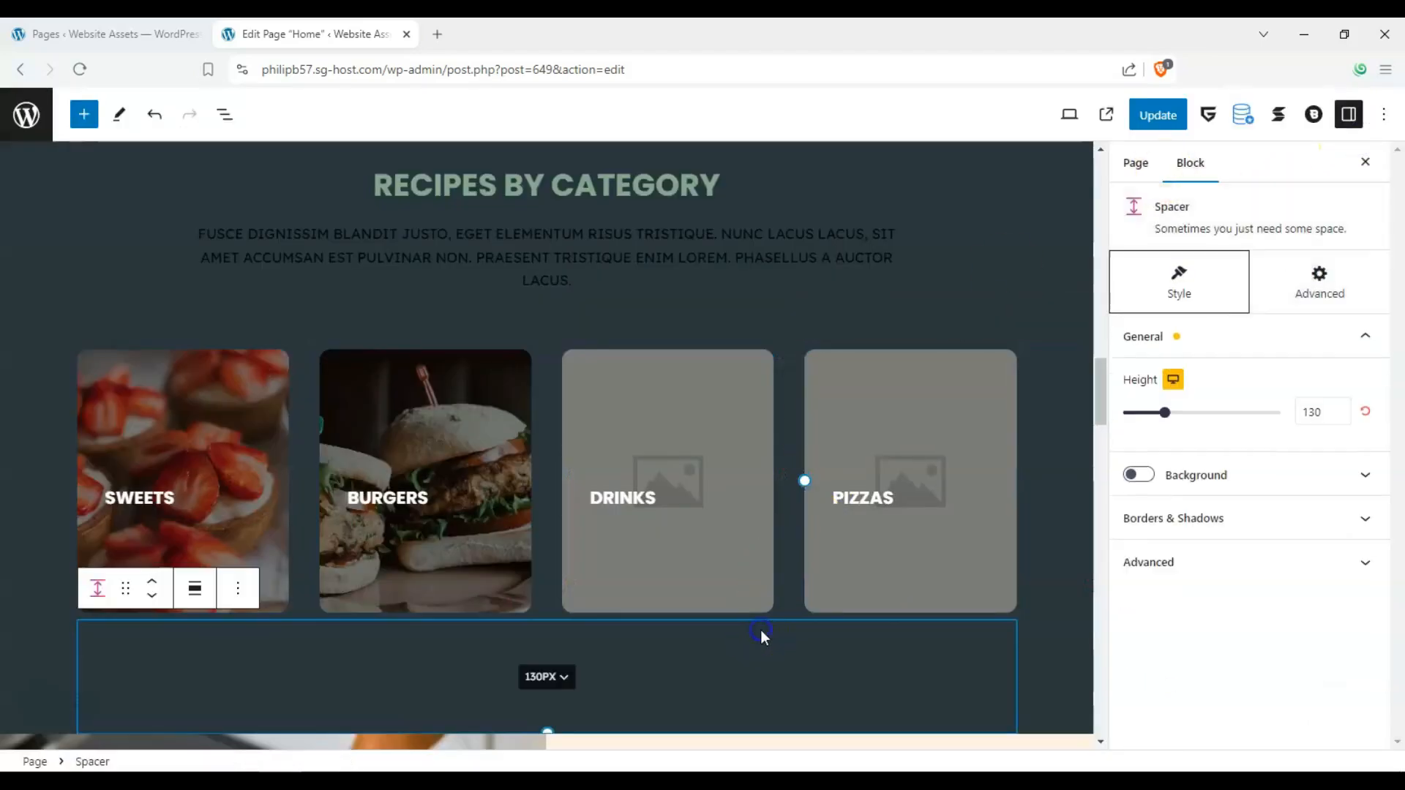
{"action": "left_click", "coordinate": [788, 604]}
{"action": "left_click", "coordinate": [792, 376]}
- Delete the spacer between the "Recipes by Category" description and the row of category cards
{"action": "left_click", "coordinate": [94, 315]}
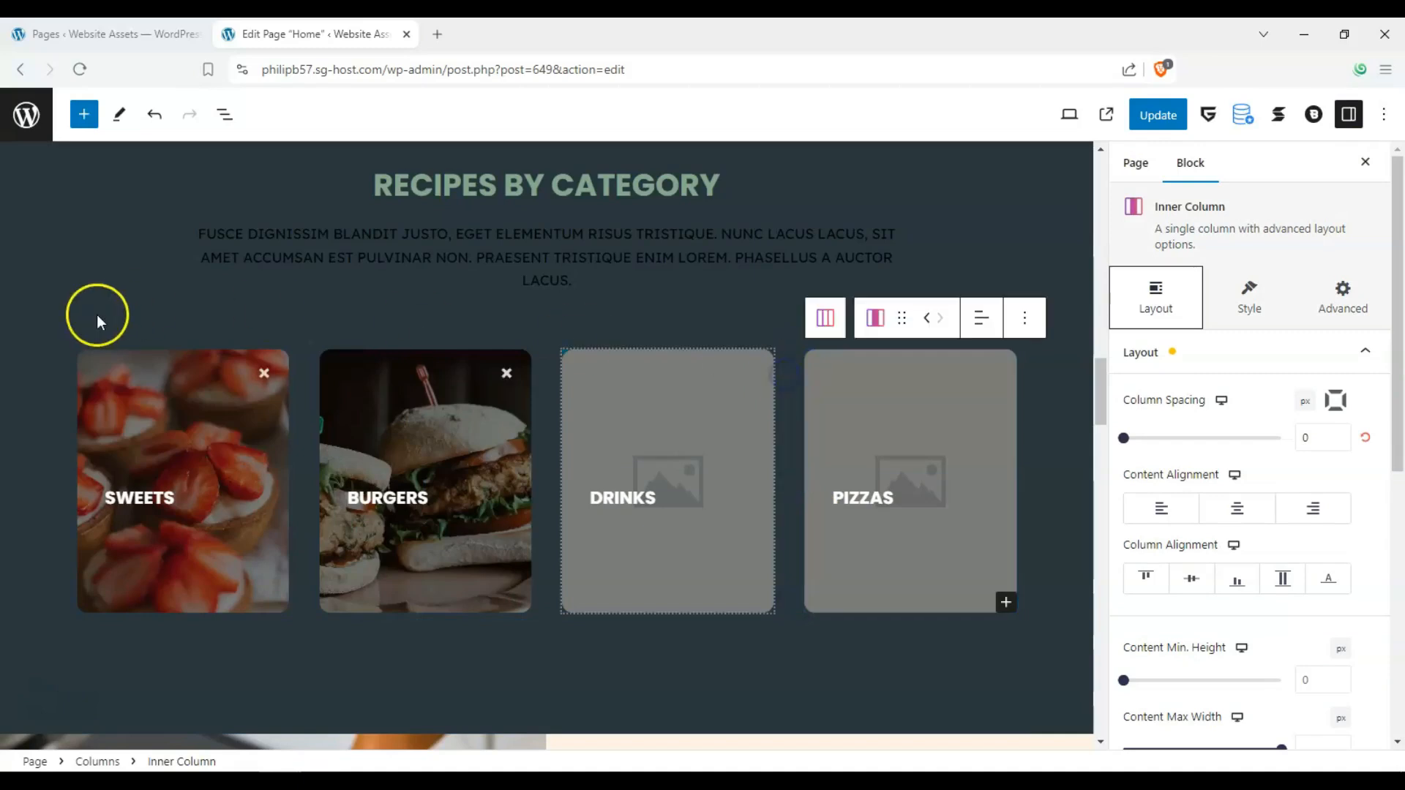
{"action": "left_click", "coordinate": [238, 267]}
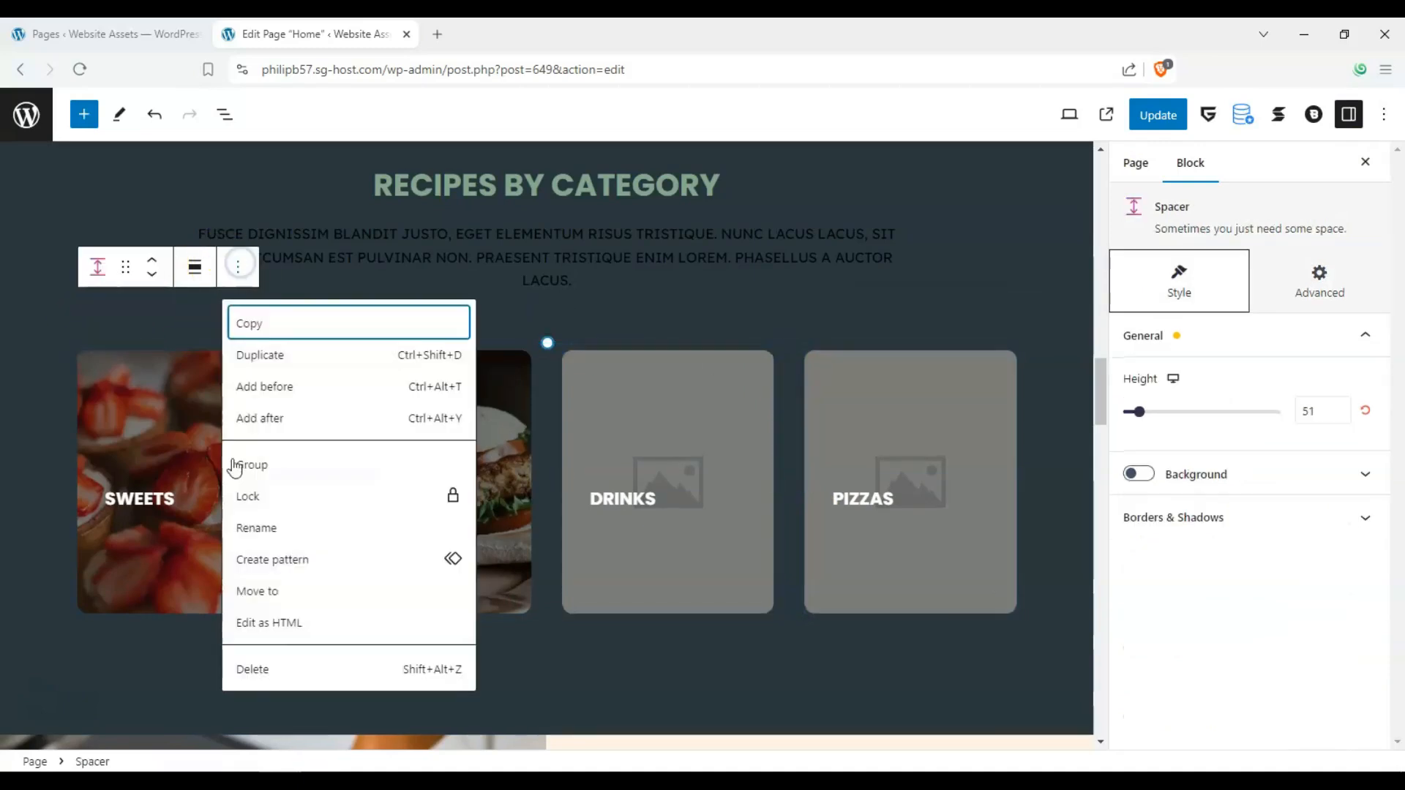
{"action": "left_click", "coordinate": [240, 669]}
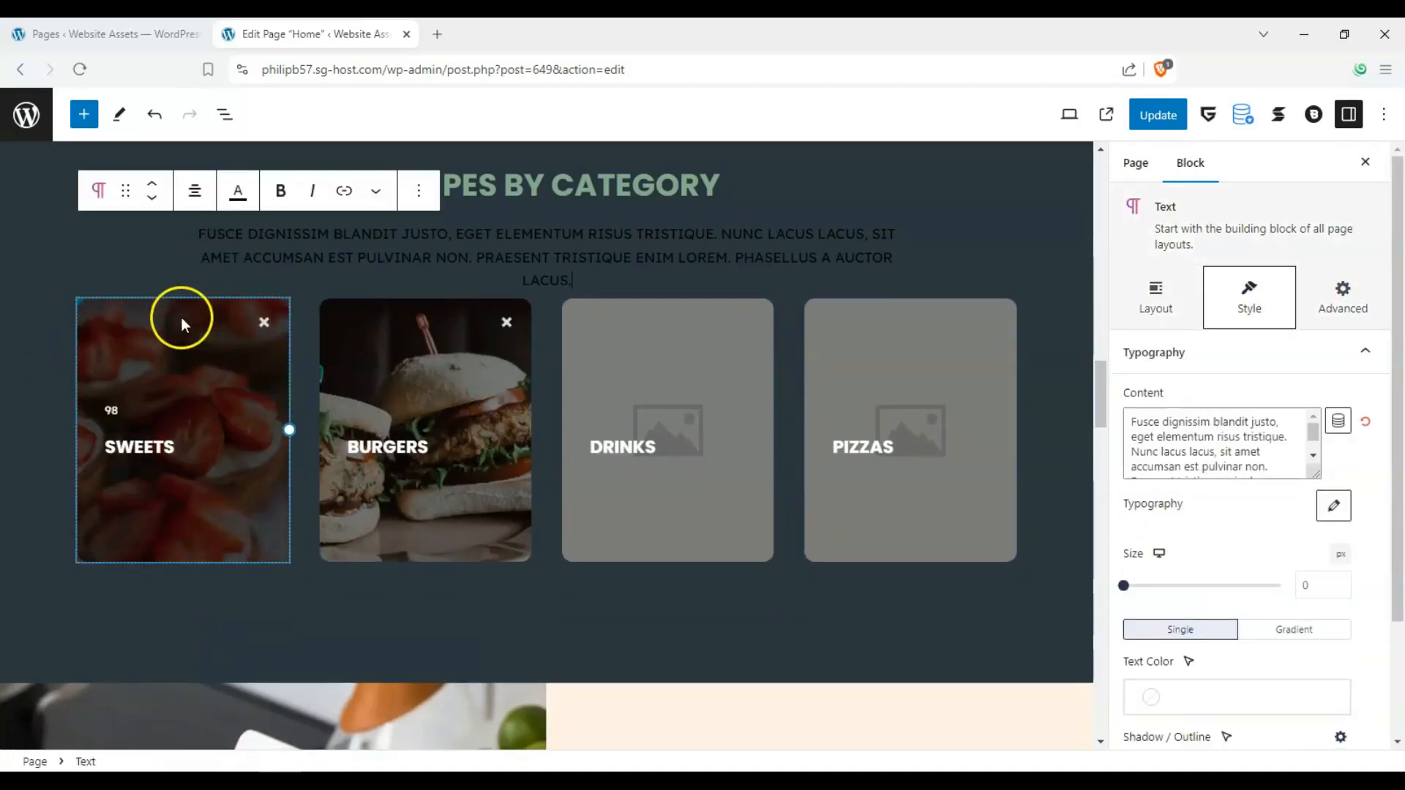
- Unlock the image block inside the Sweets card, clearing its movement and removal locks, and delete the image
{"action": "left_click", "coordinate": [125, 372]}
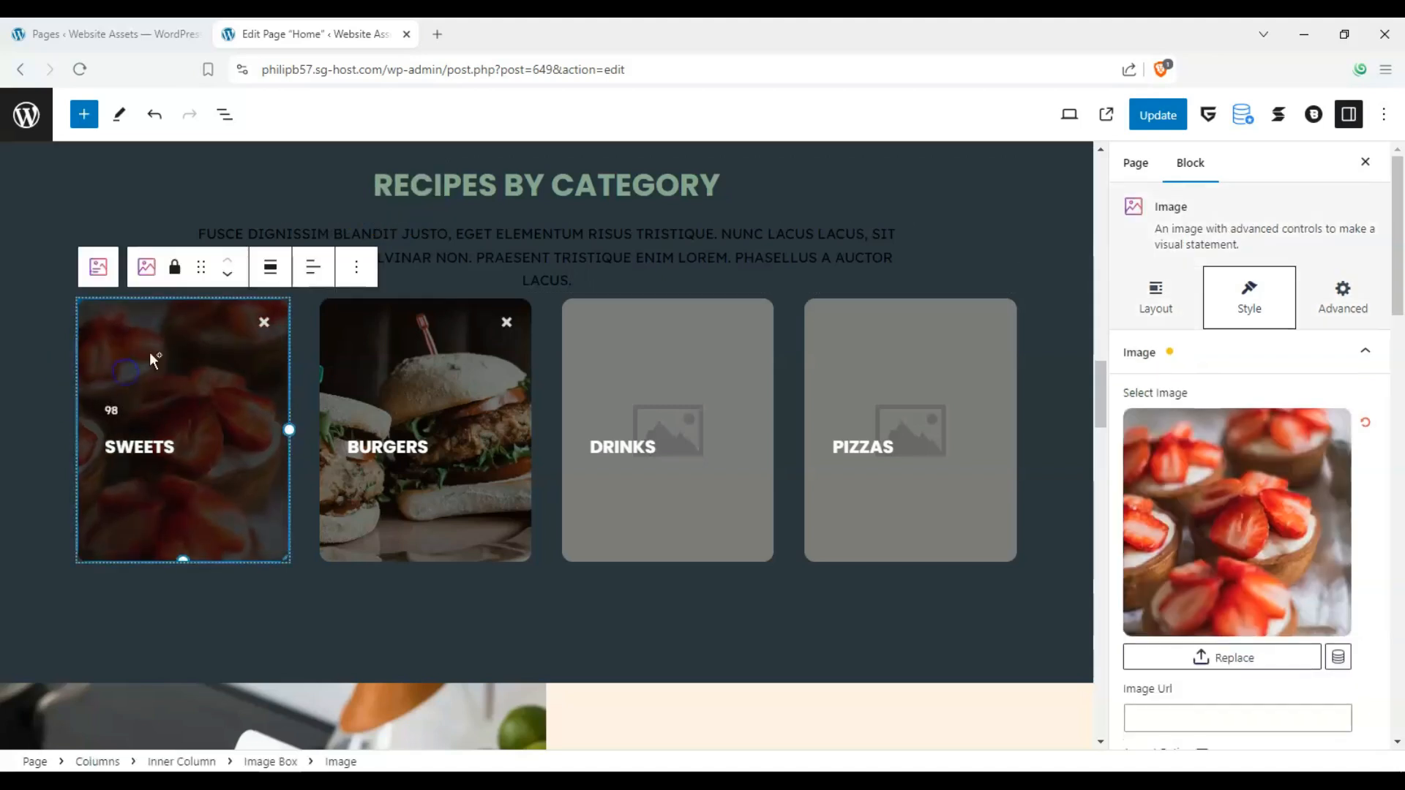
{"action": "left_click", "coordinate": [357, 265]}
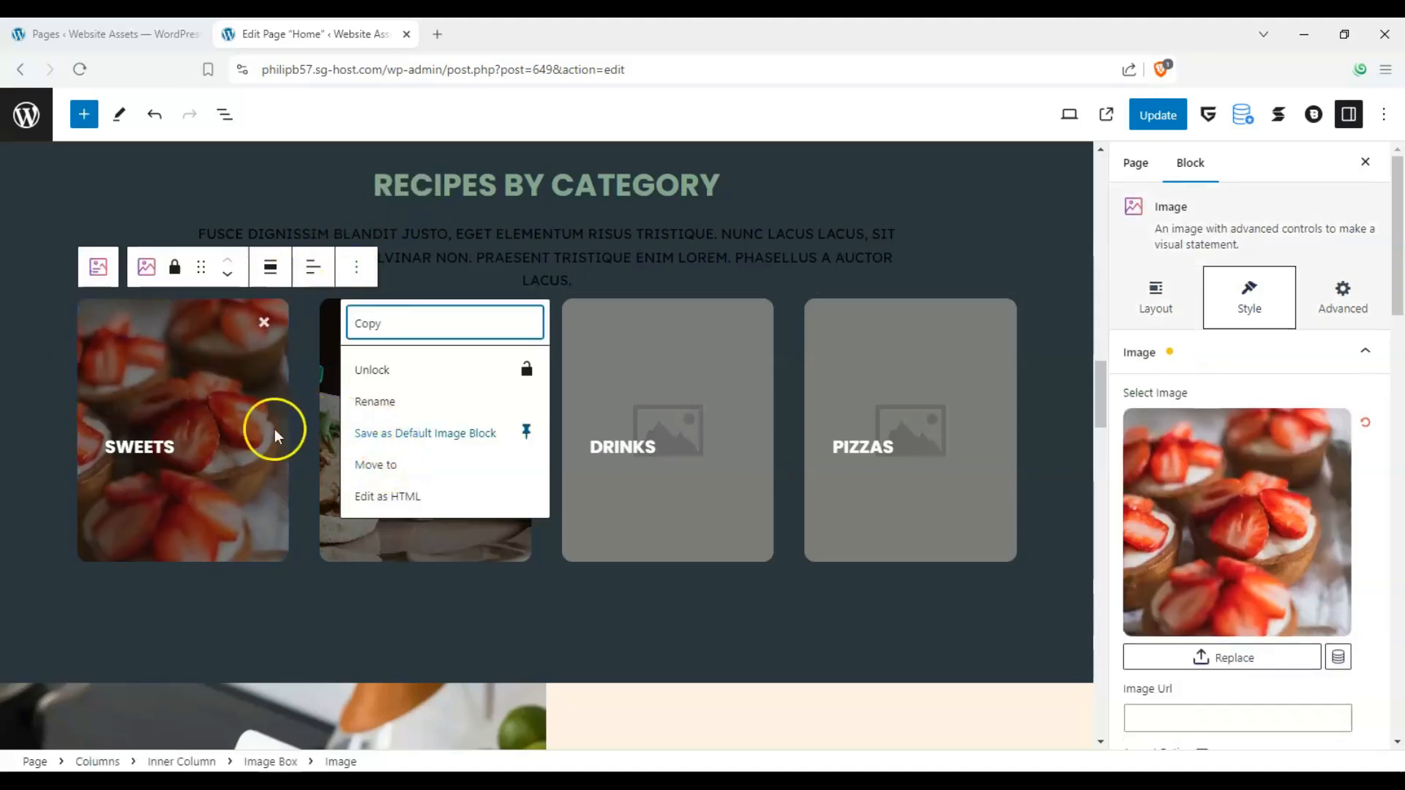
{"action": "left_click", "coordinate": [43, 481]}
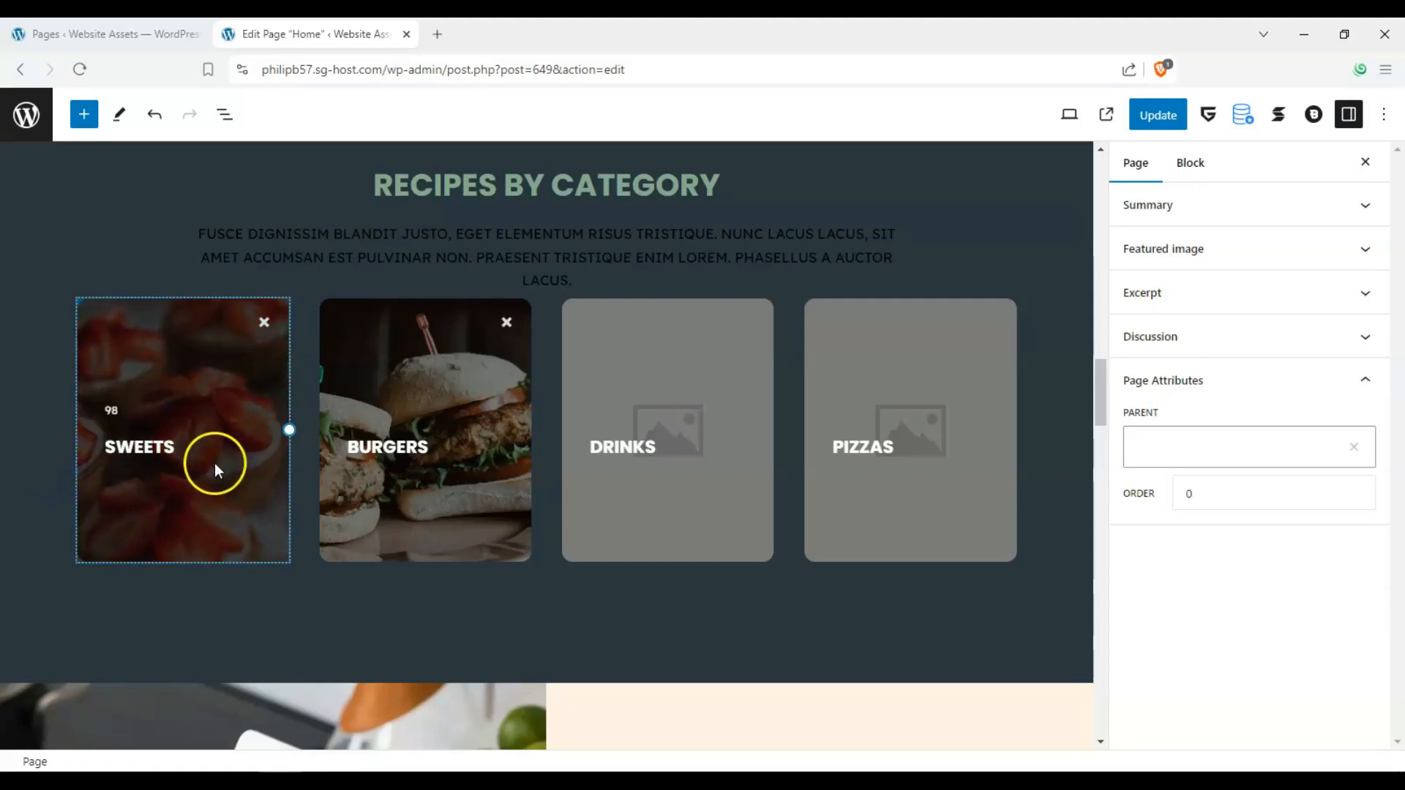
{"action": "left_click", "coordinate": [252, 344]}
{"action": "left_click", "coordinate": [358, 273]}
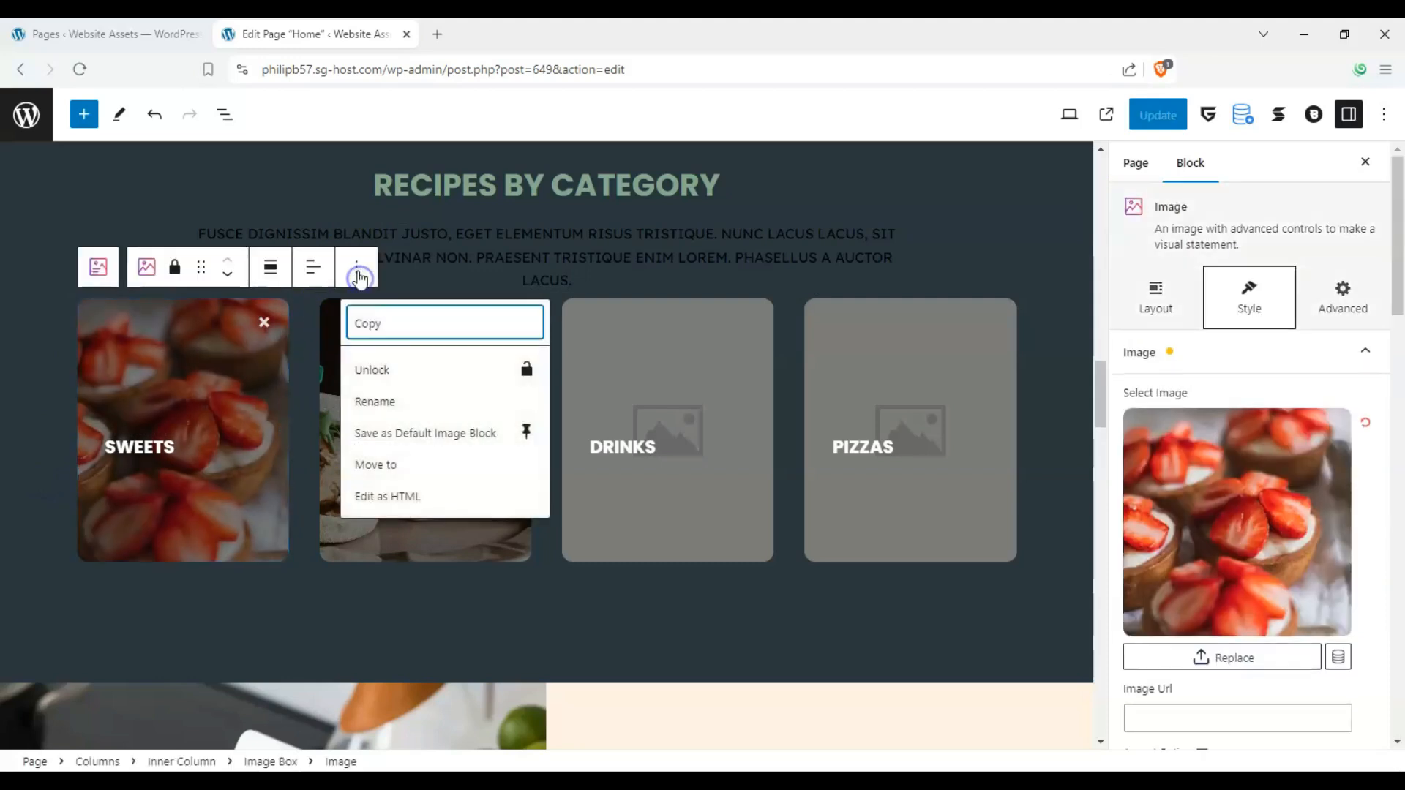
{"action": "left_click", "coordinate": [385, 369]}
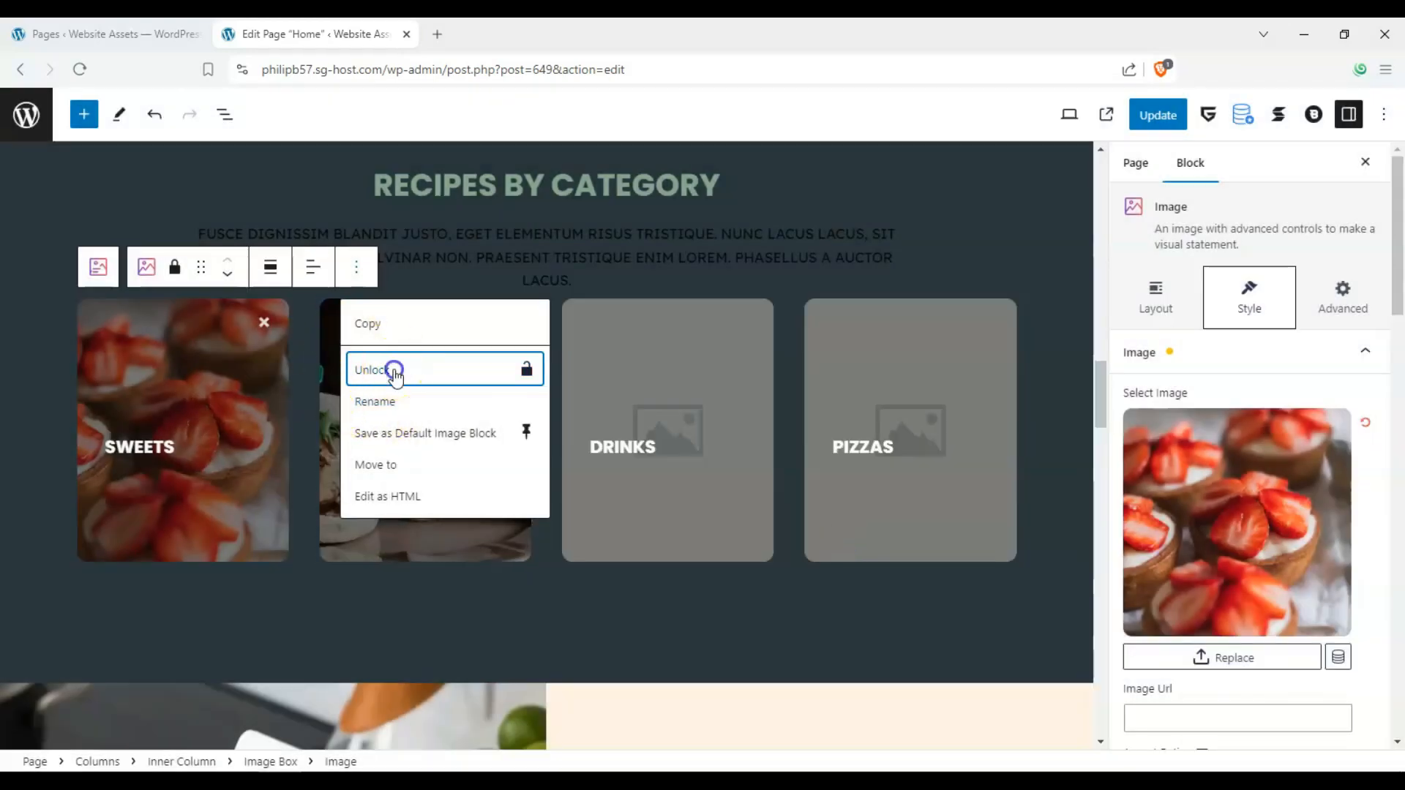
{"action": "left_click", "coordinate": [393, 370]}
{"action": "left_click", "coordinate": [834, 541]}
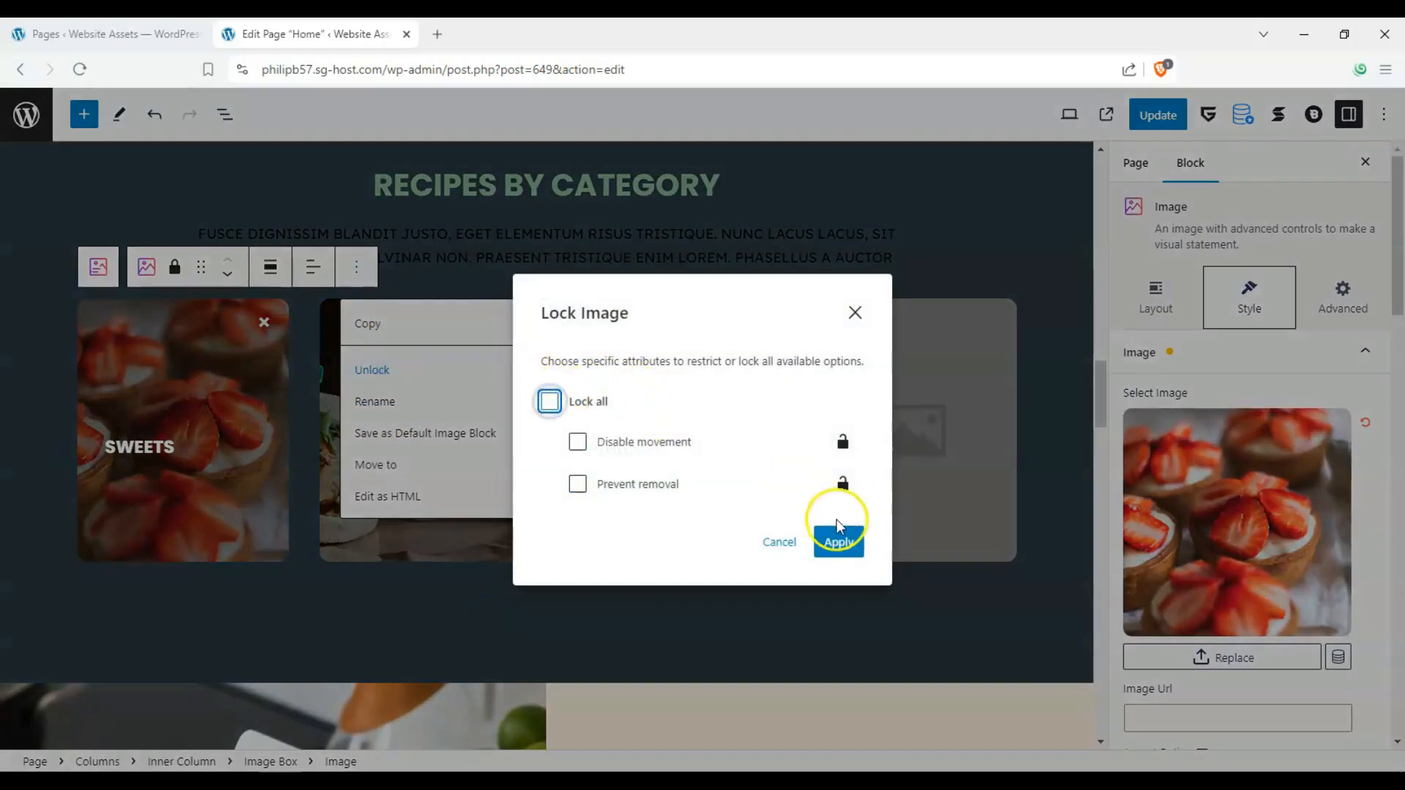
{"action": "left_click", "coordinate": [396, 535]}
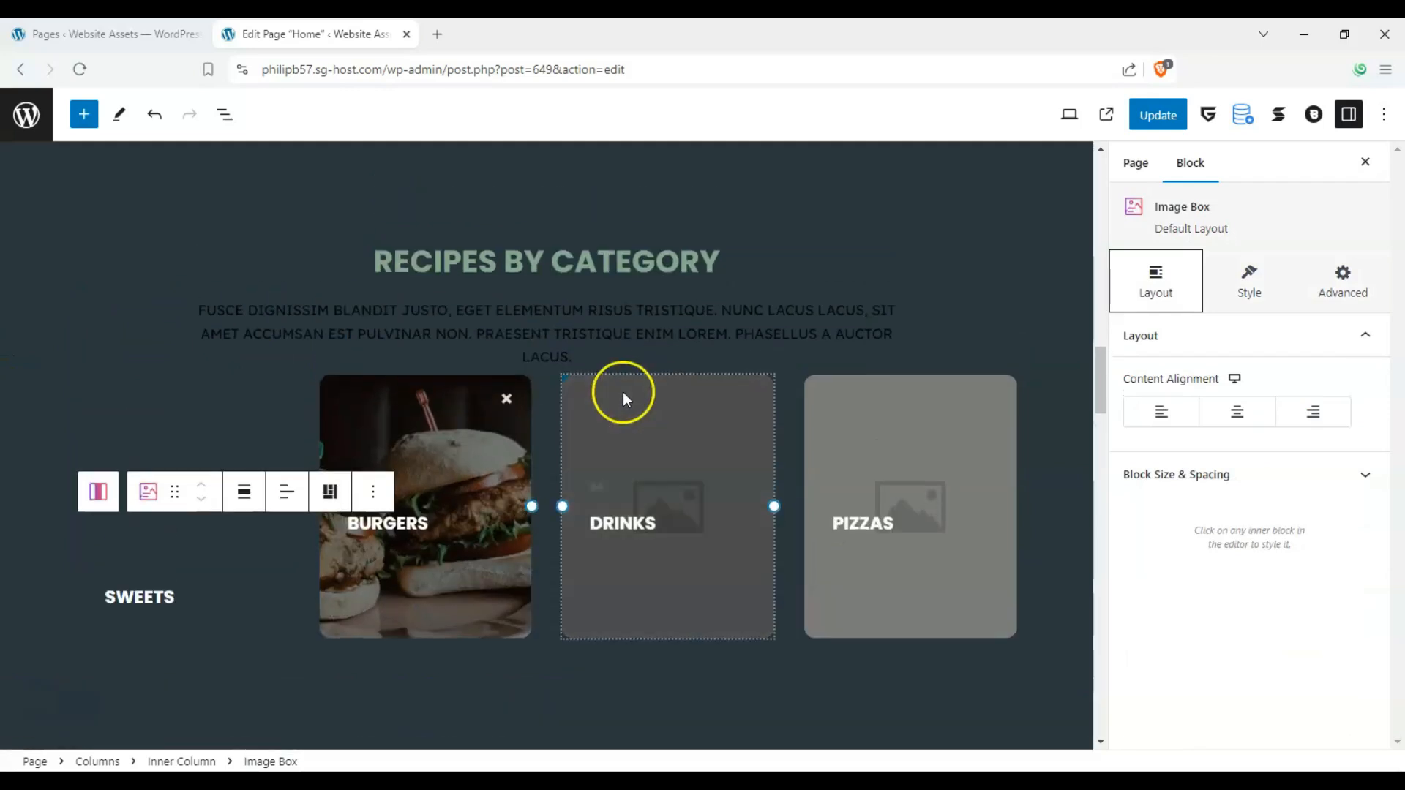
- Insert a Blocksy Advanced Search block between the hero section and the "Articles of the Week" section
{"action": "scroll", "coordinate": [622, 392], "scroll_direction": "up", "scroll_amount": 6}
{"action": "scroll", "coordinate": [556, 589], "scroll_direction": "up", "scroll_amount": 3}
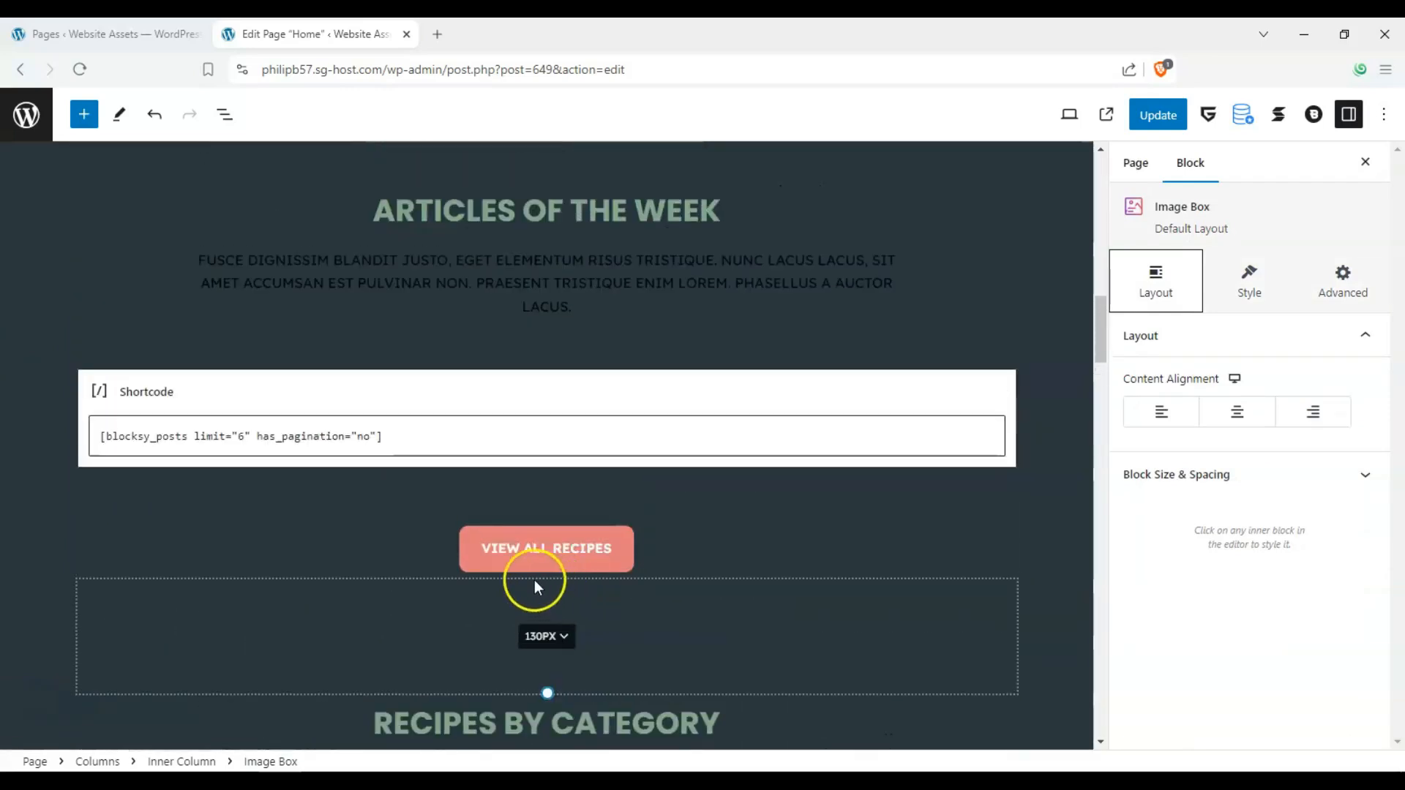
{"action": "left_click", "coordinate": [84, 115]}
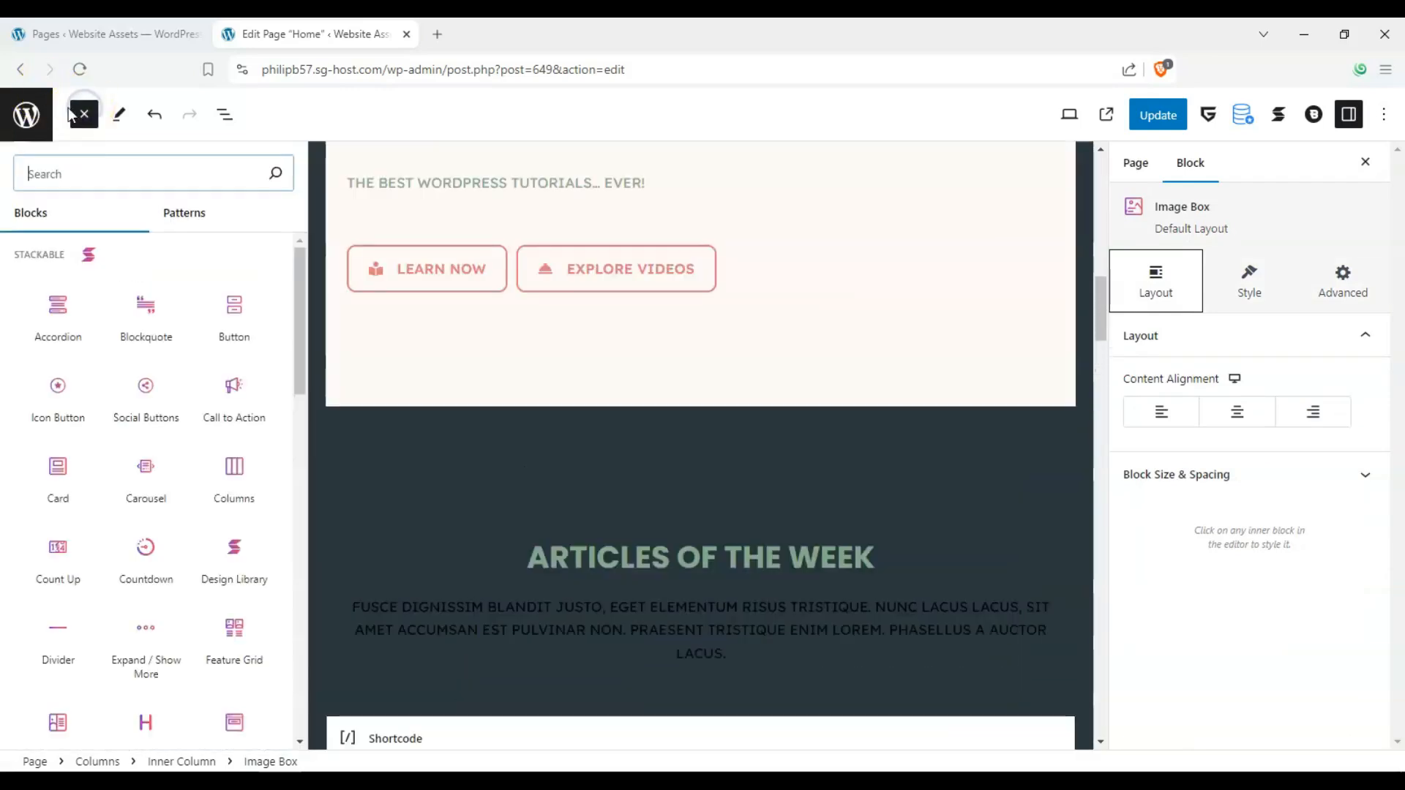
{"action": "left_click_drag", "start_coordinate": [297, 276], "coordinate": [292, 498]}
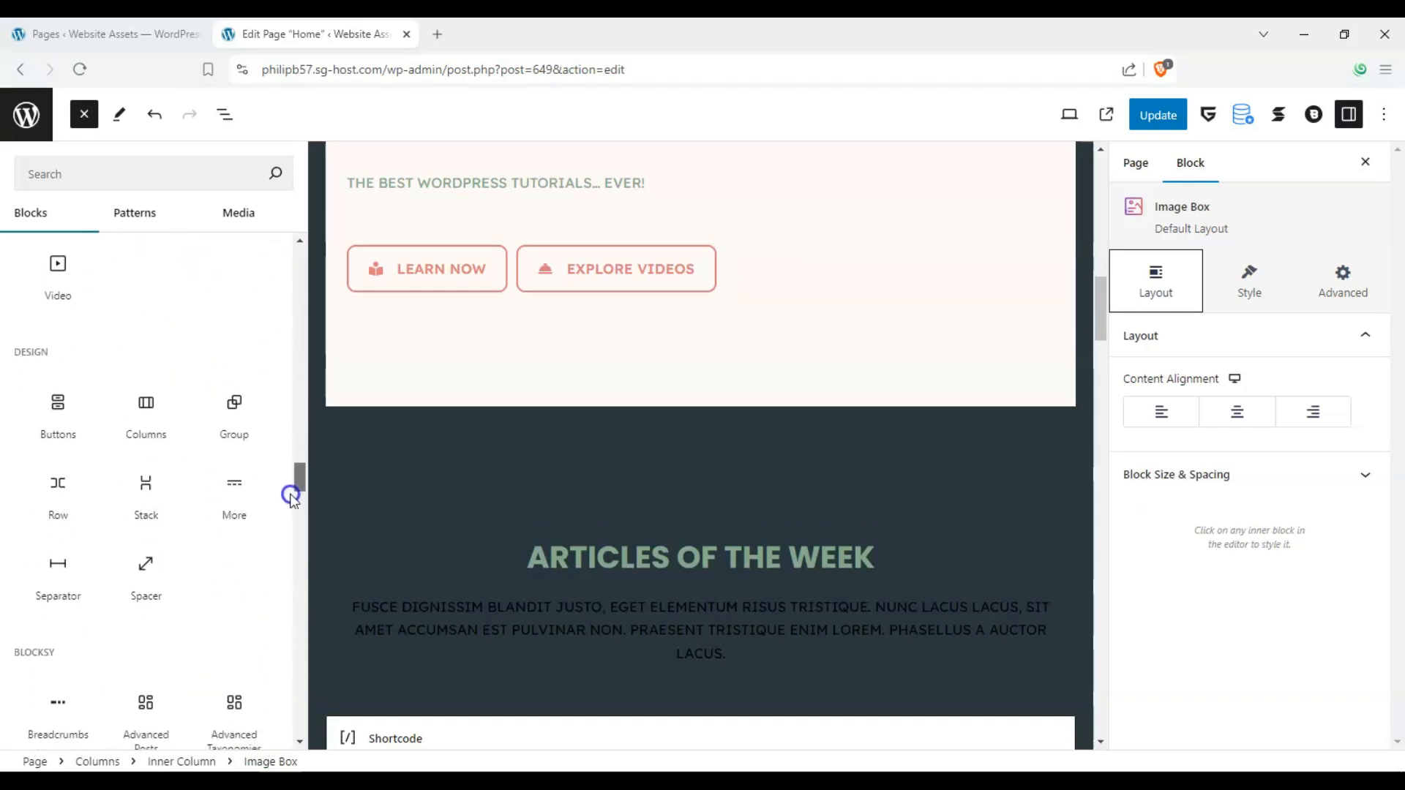
{"action": "mouse_move", "coordinate": [149, 432]}
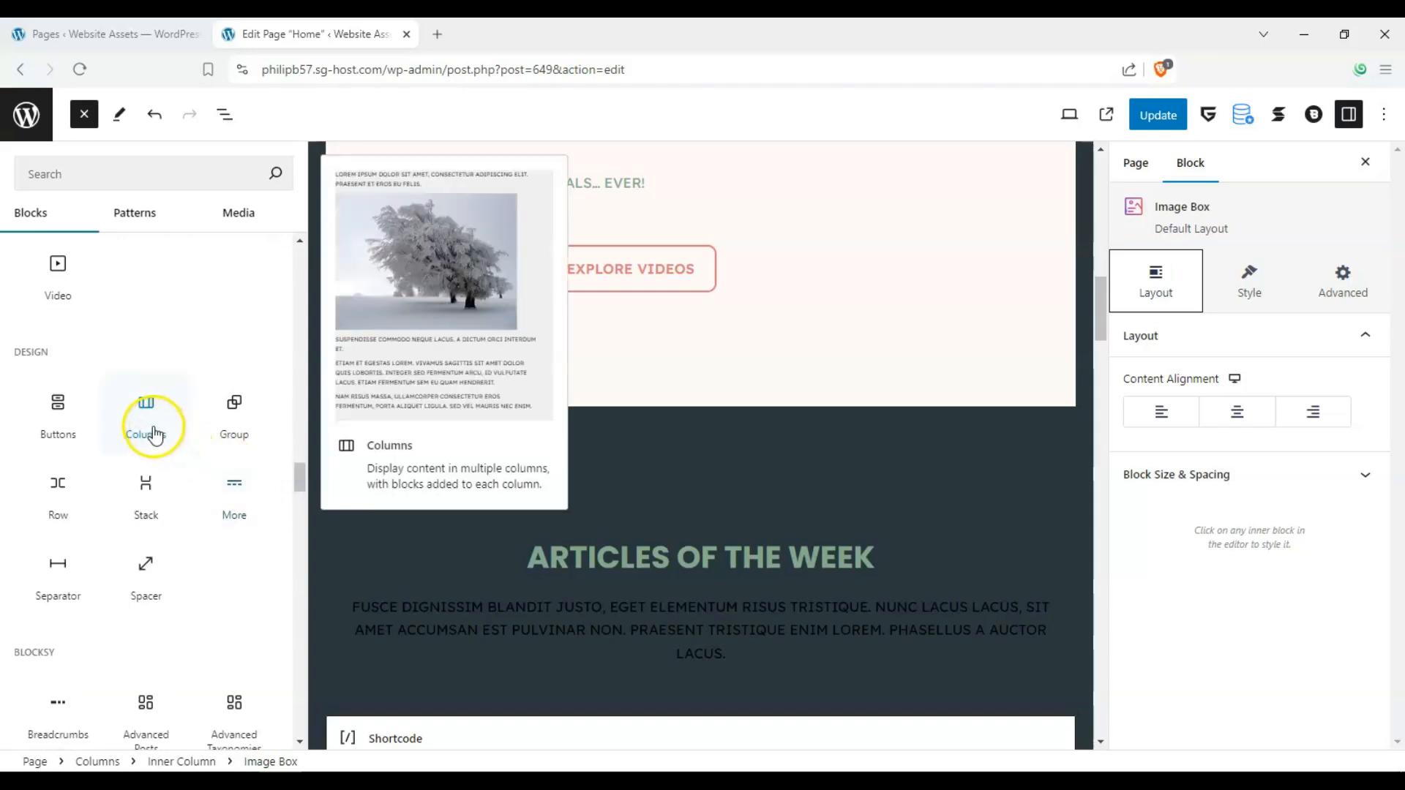
{"action": "scroll", "coordinate": [158, 434], "scroll_direction": "down", "scroll_amount": 5}
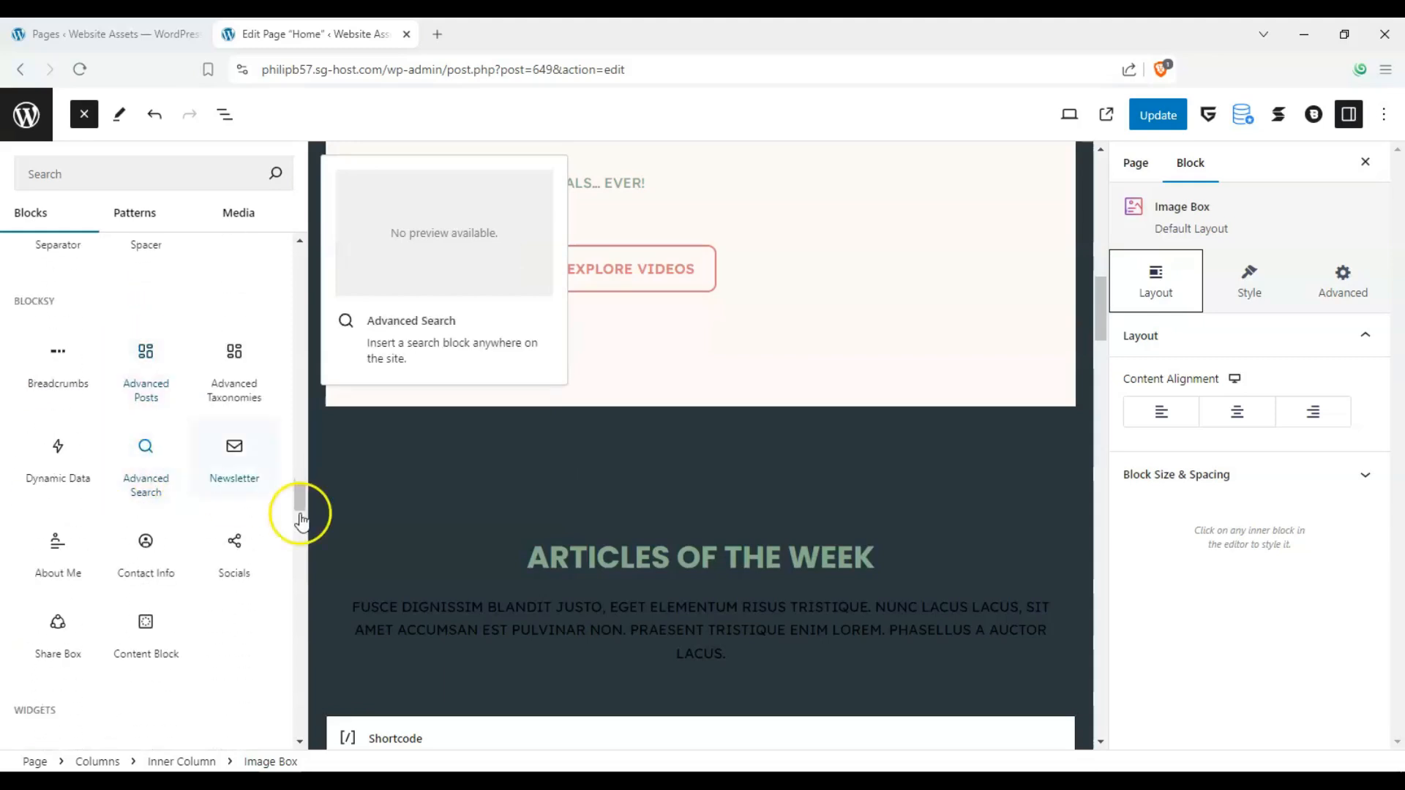
{"action": "scroll", "coordinate": [634, 592], "scroll_direction": "up", "scroll_amount": 6}
{"action": "scroll", "coordinate": [624, 593], "scroll_direction": "down", "scroll_amount": 2}
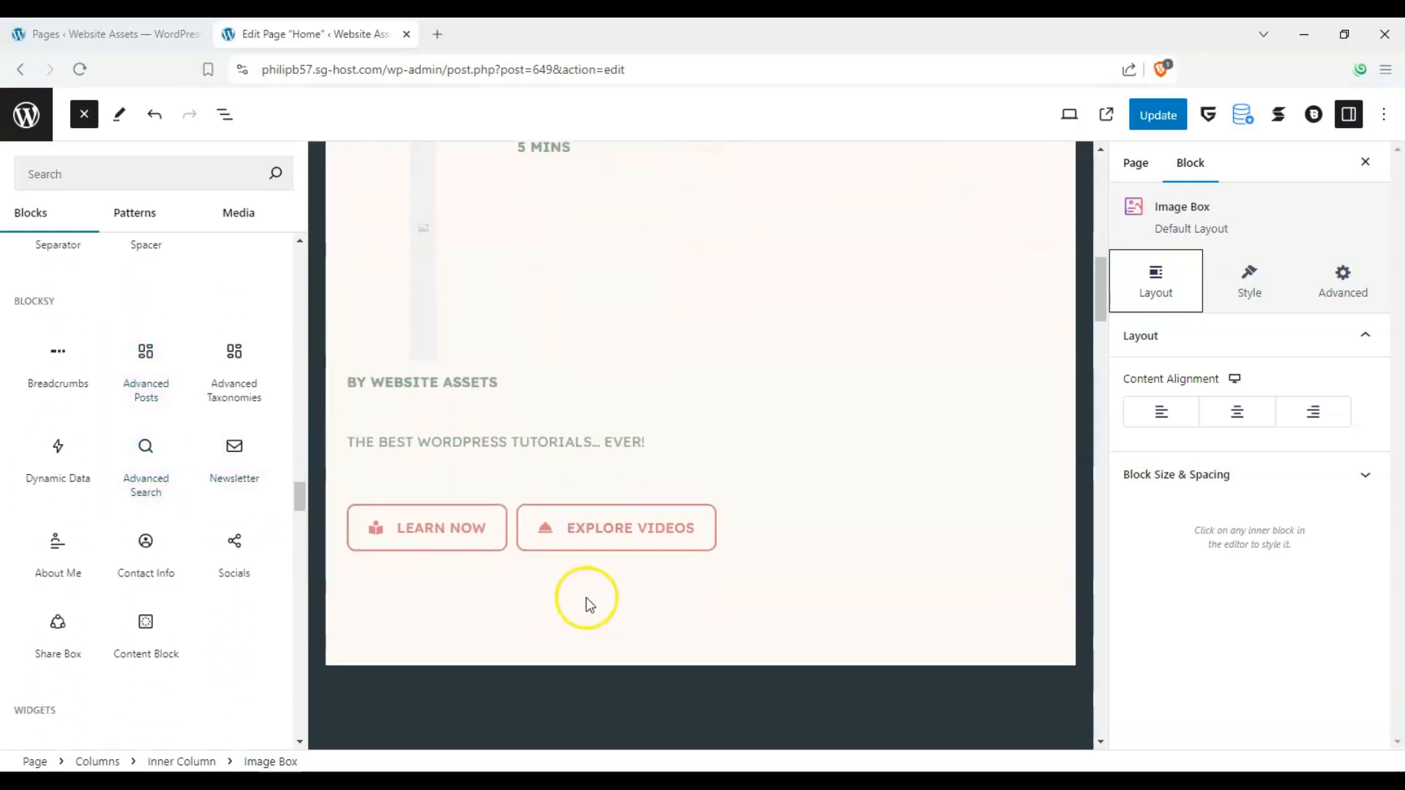
{"action": "scroll", "coordinate": [590, 605], "scroll_direction": "down", "scroll_amount": 3}
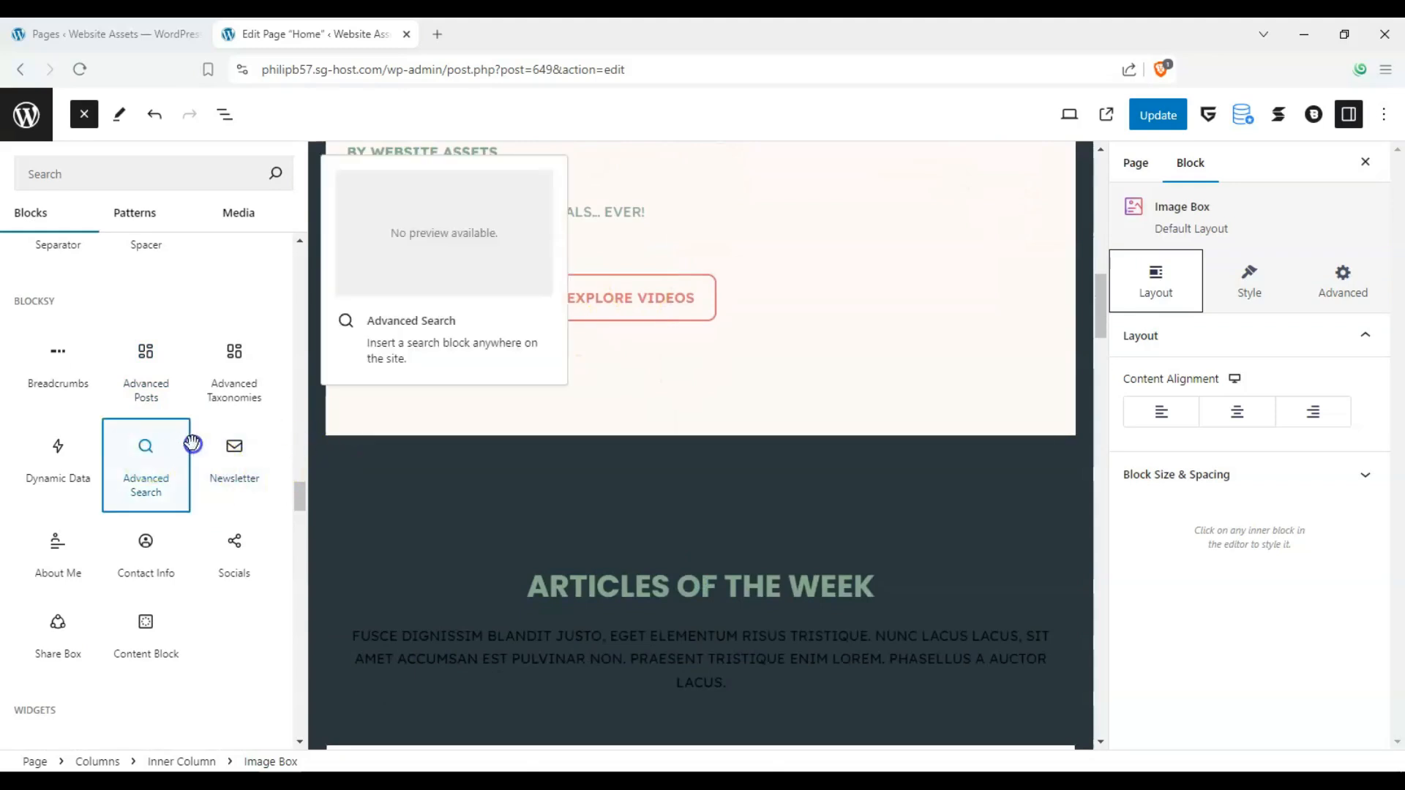
{"action": "left_click_drag", "start_coordinate": [192, 444], "coordinate": [650, 465]}
{"action": "left_click", "coordinate": [94, 267]}
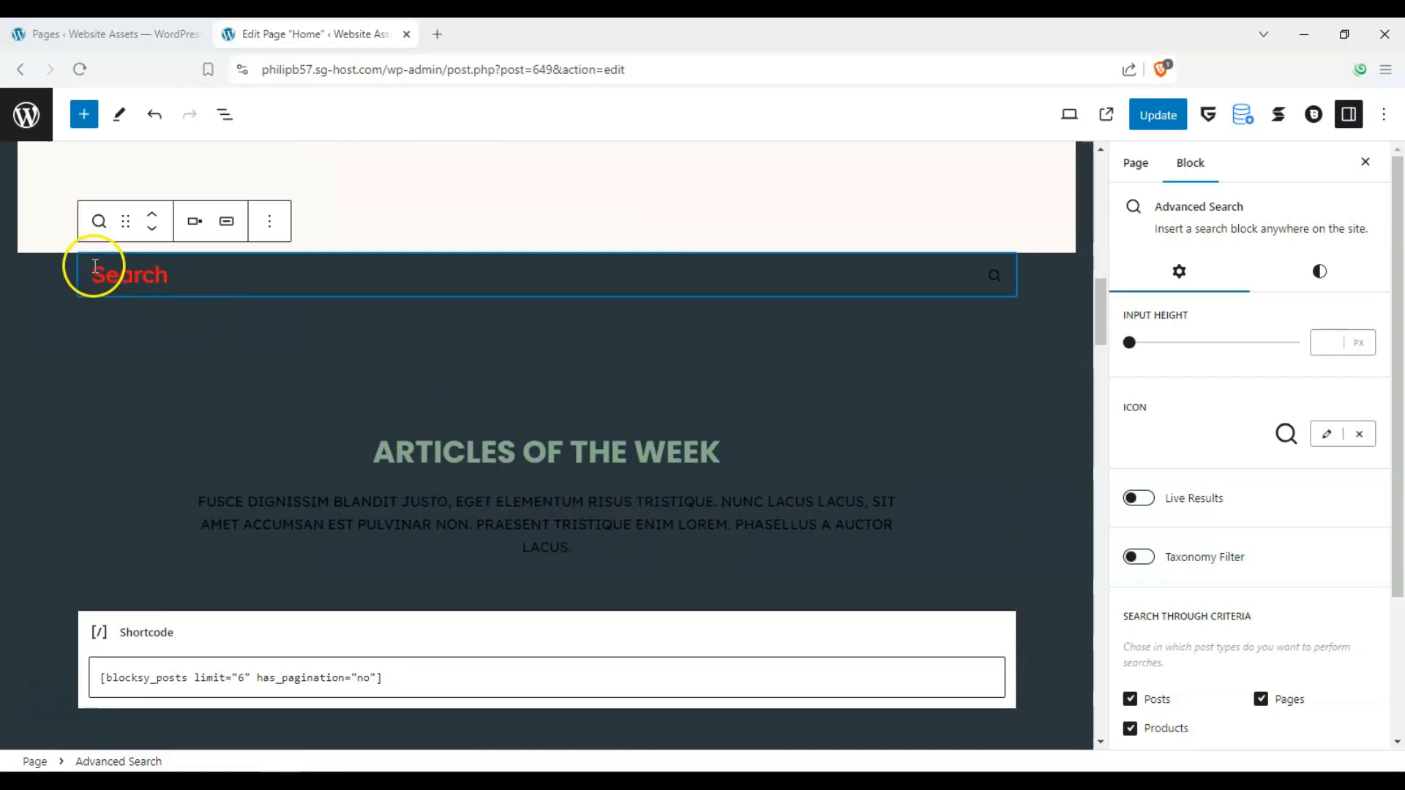
{"action": "left_click", "coordinate": [179, 286]}
- Insert a Call to Action block with the Default variation below the search field and move its description below the button
{"action": "scroll", "coordinate": [129, 339], "scroll_direction": "up", "scroll_amount": 4}
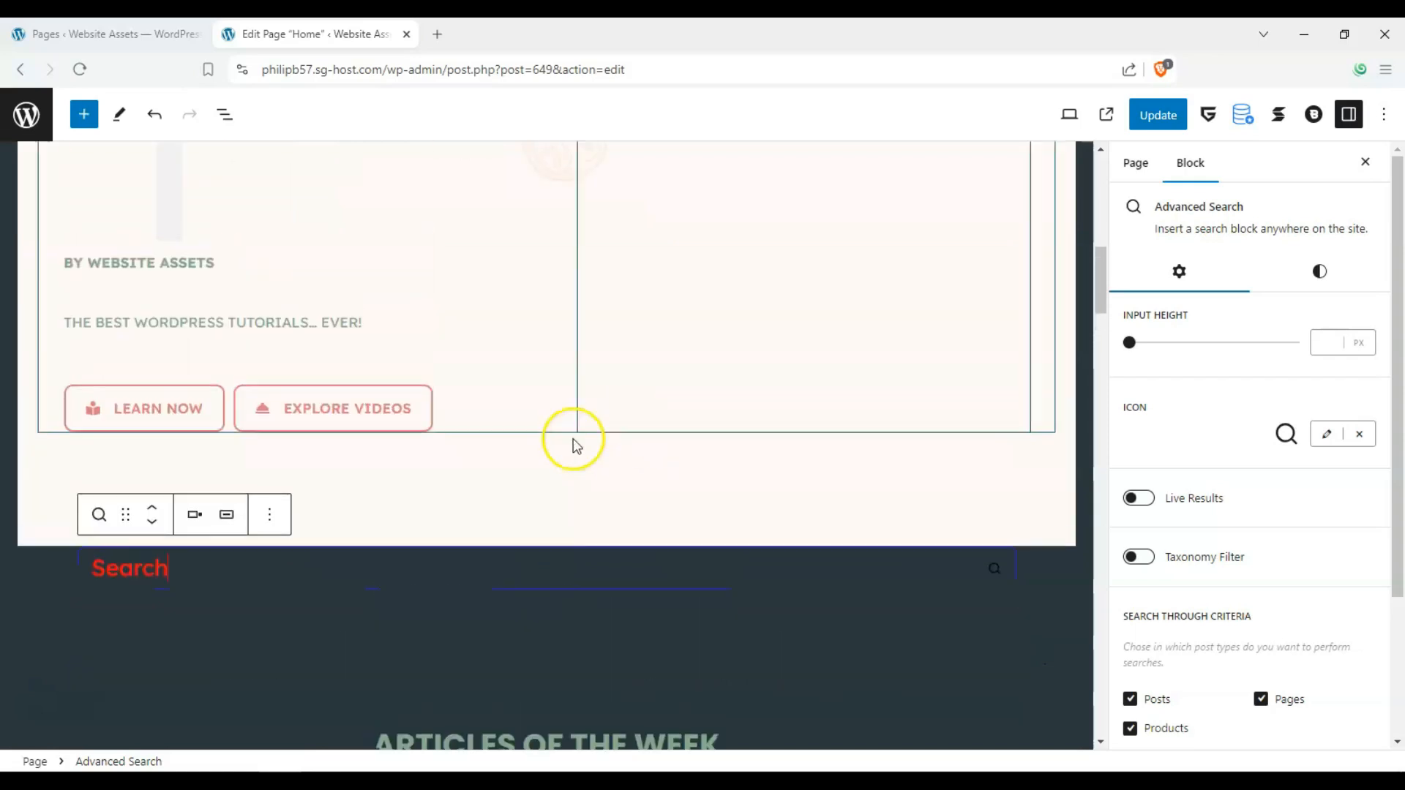
{"action": "left_click", "coordinate": [449, 621]}
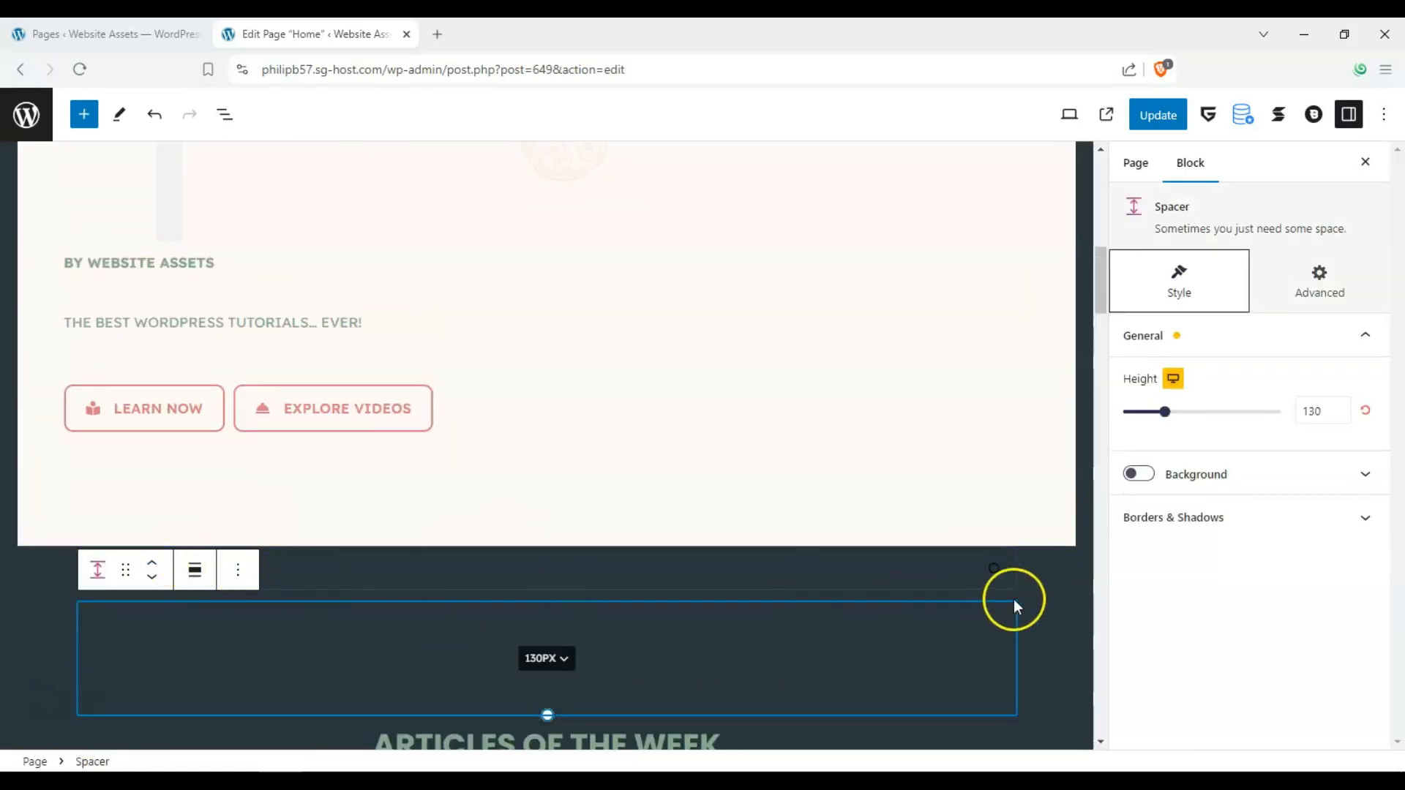
{"action": "left_click", "coordinate": [83, 114]}
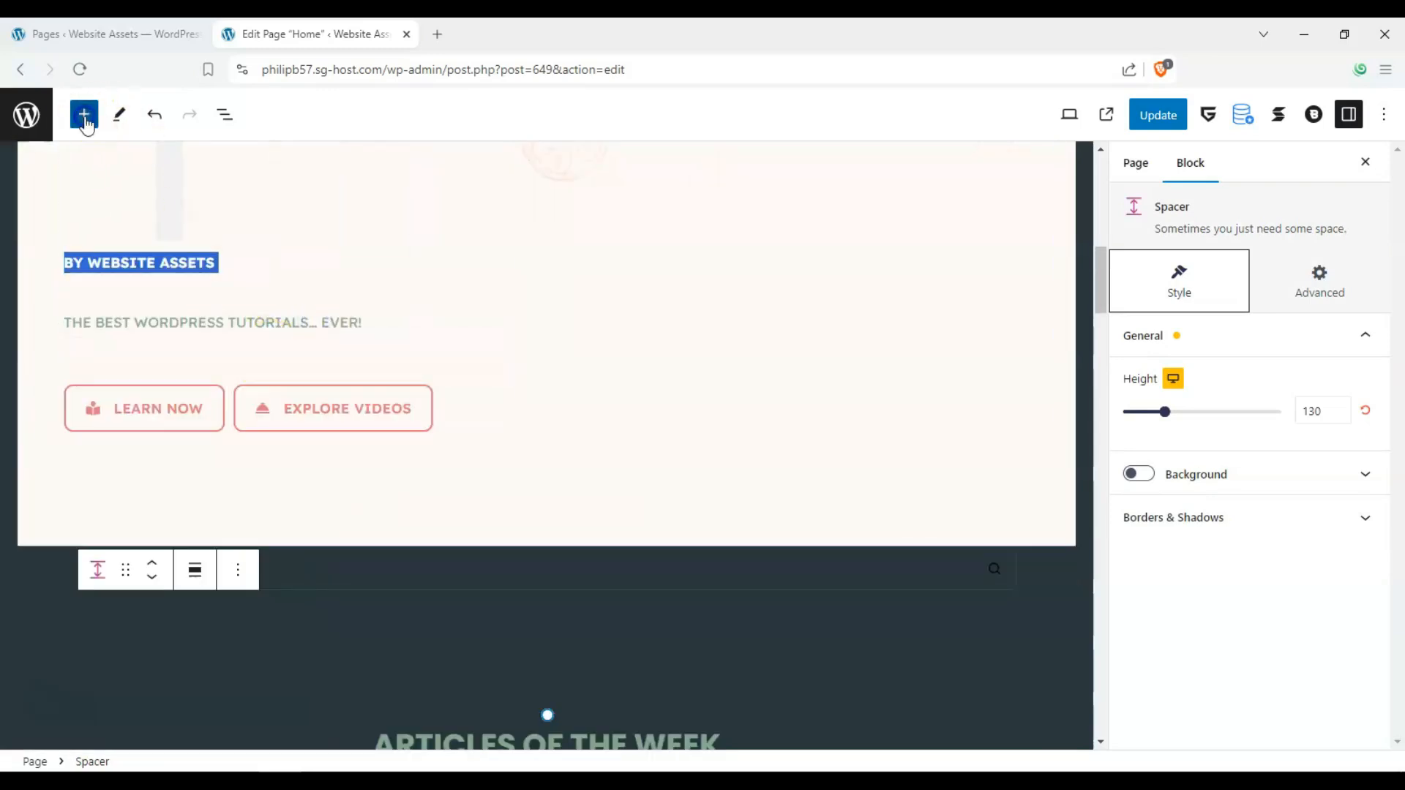
{"action": "left_click", "coordinate": [84, 114]}
{"action": "left_click_drag", "start_coordinate": [222, 399], "coordinate": [570, 670]}
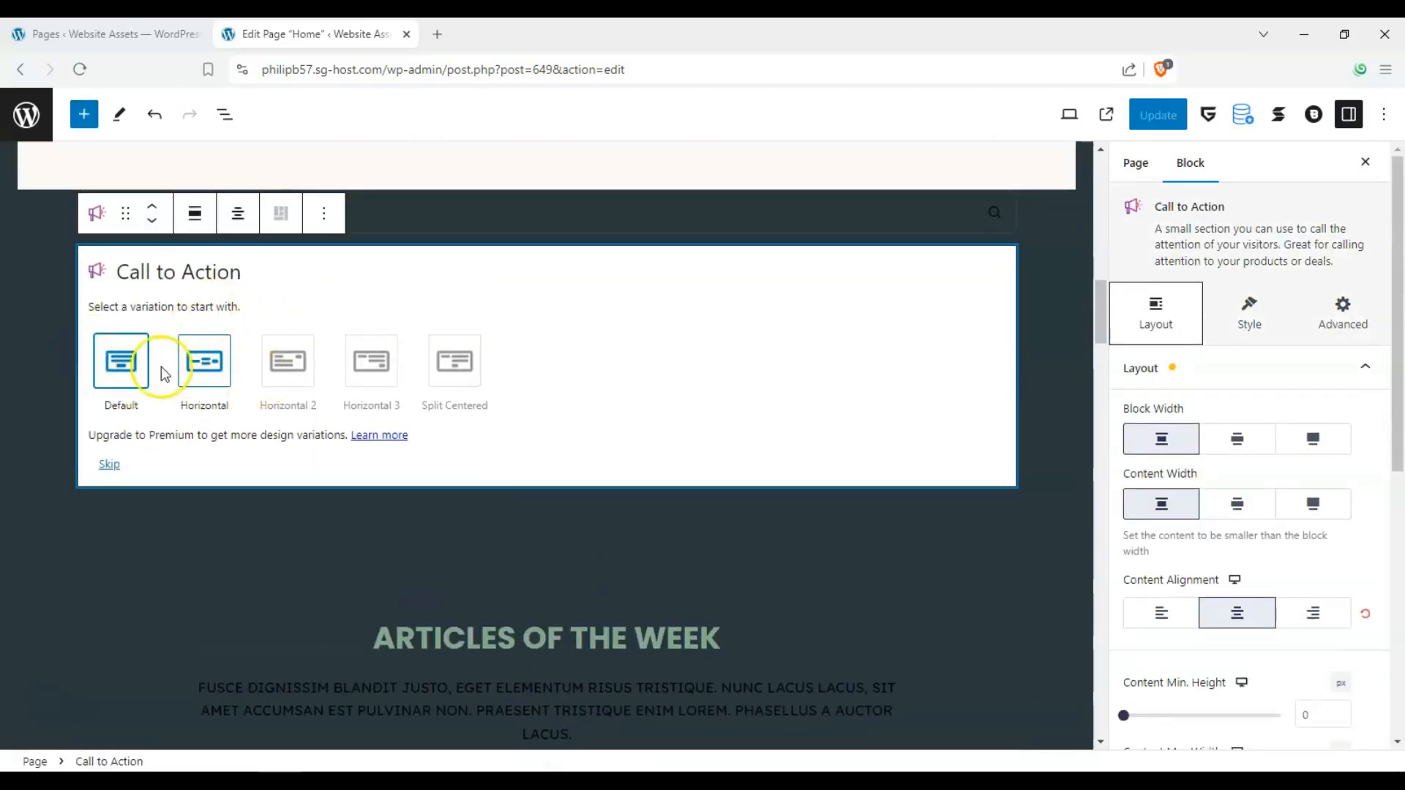
{"action": "left_click", "coordinate": [118, 366]}
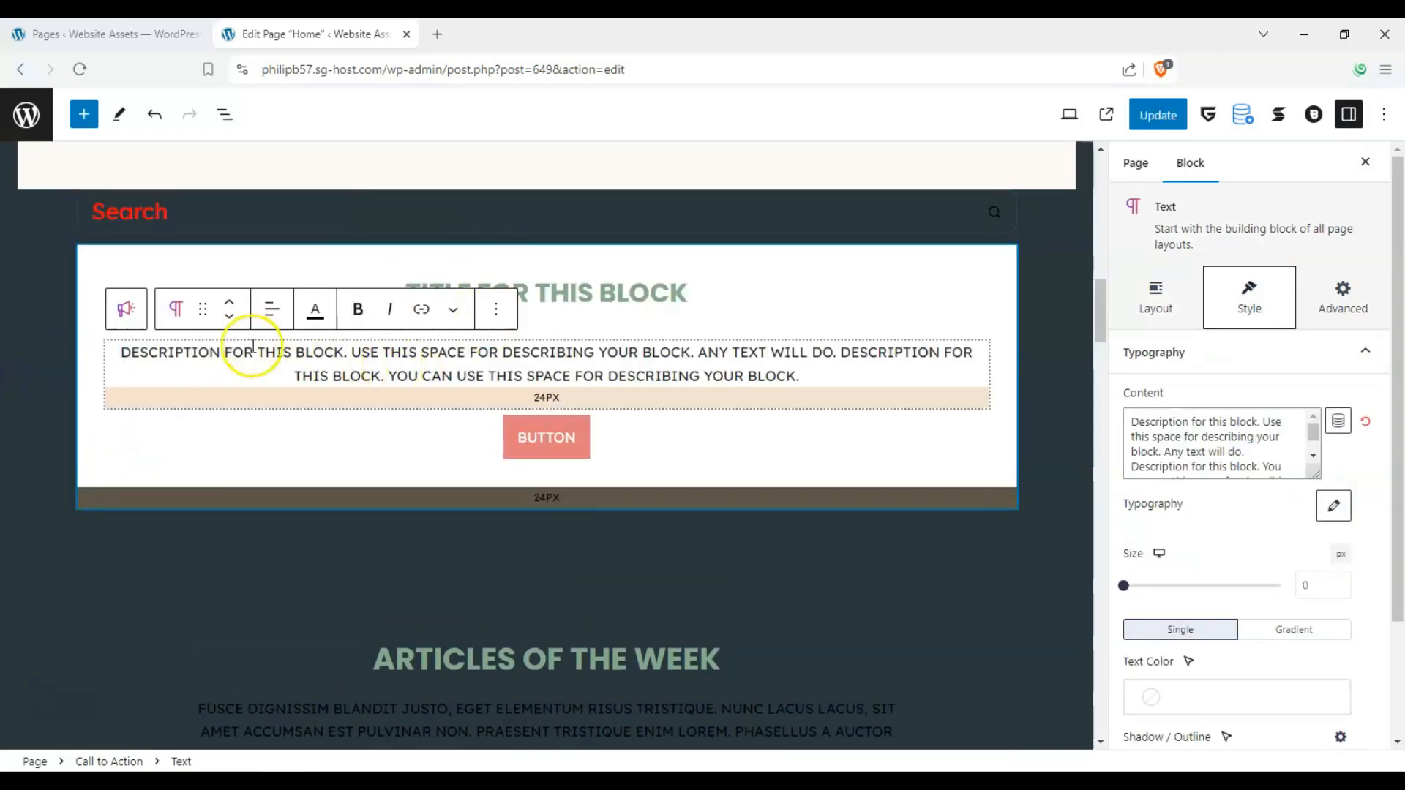
{"action": "scroll", "coordinate": [510, 428], "scroll_direction": "up", "scroll_amount": 1}
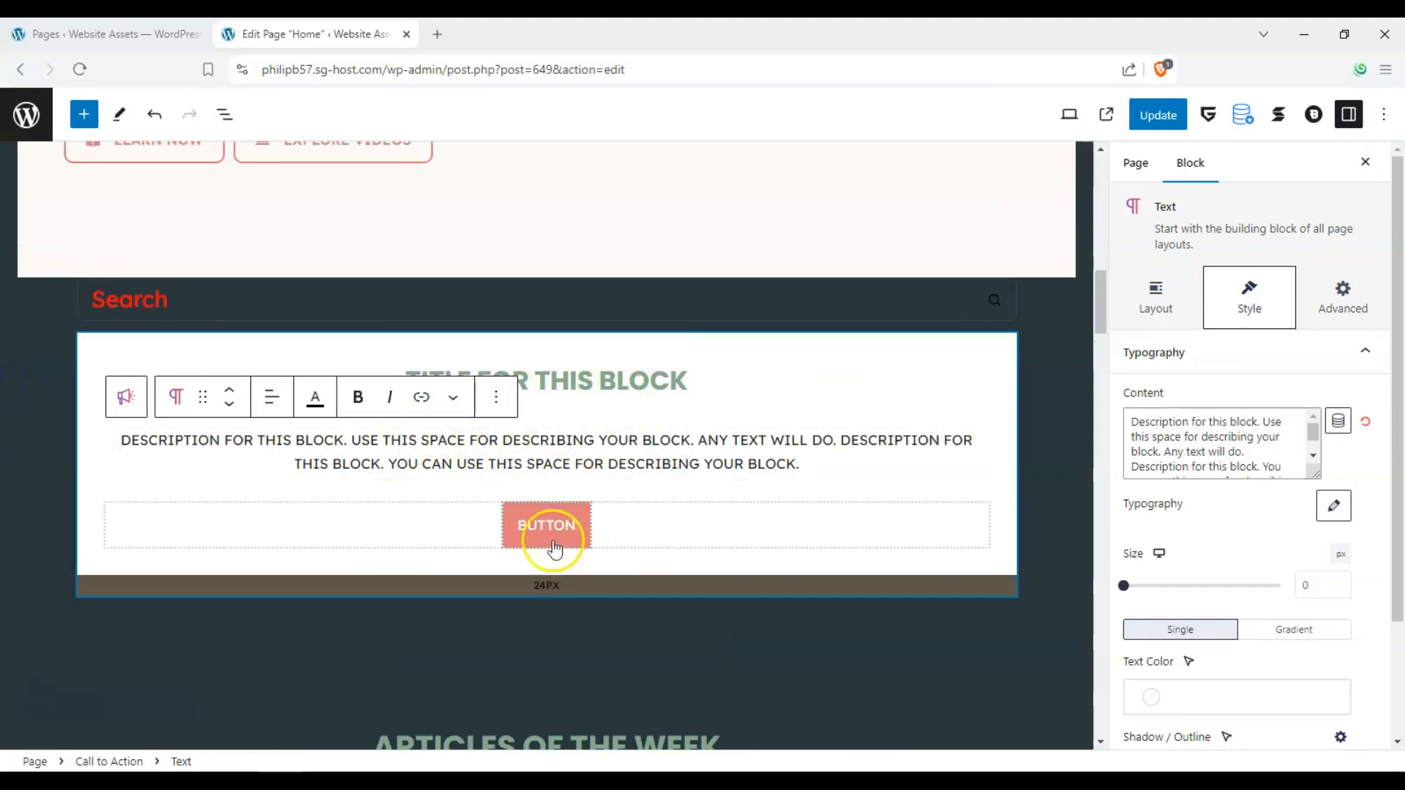
{"action": "left_click", "coordinate": [229, 403]}
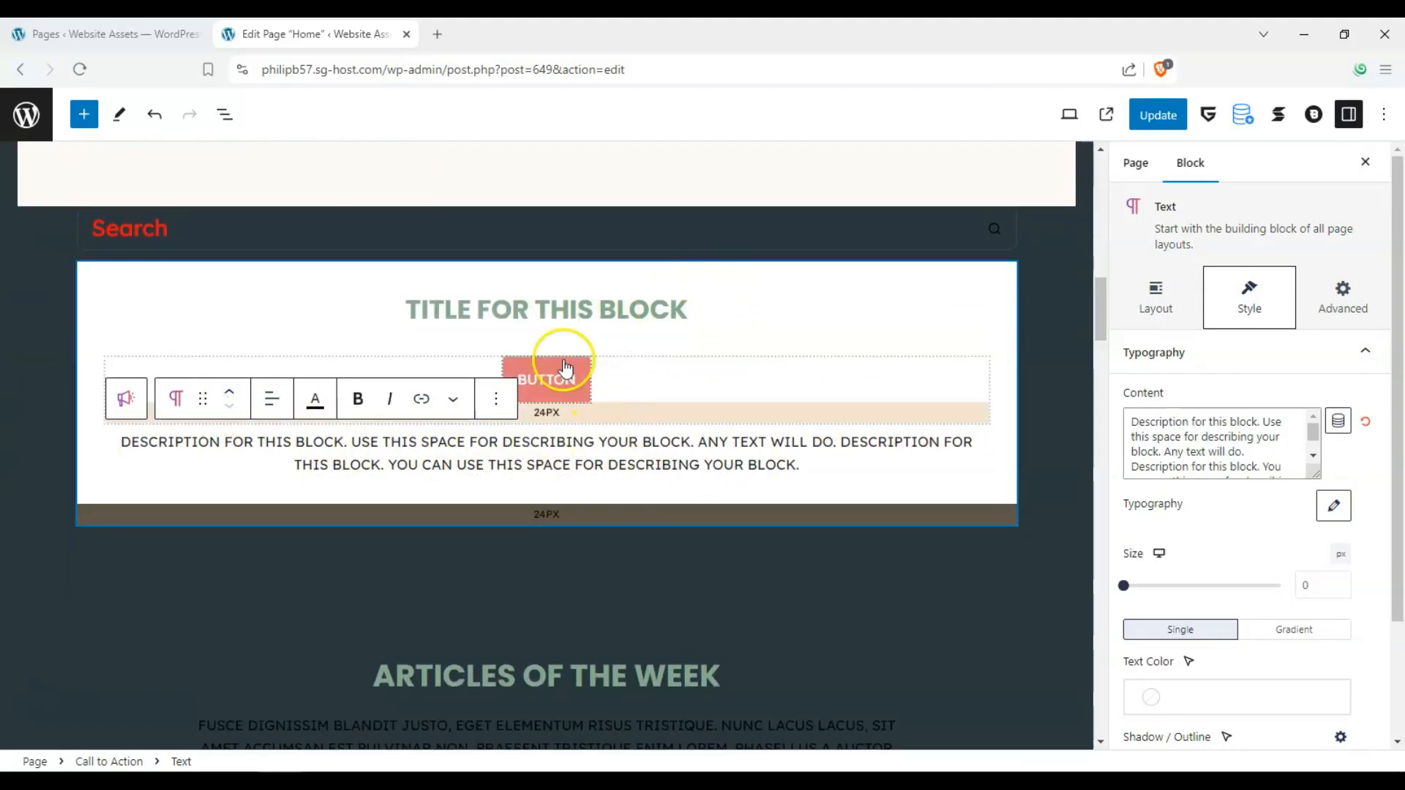
- Update the home page and review its published version from the hero down to the new search and call-to-action blocks
{"action": "scroll", "coordinate": [563, 366], "scroll_direction": "up", "scroll_amount": 10}
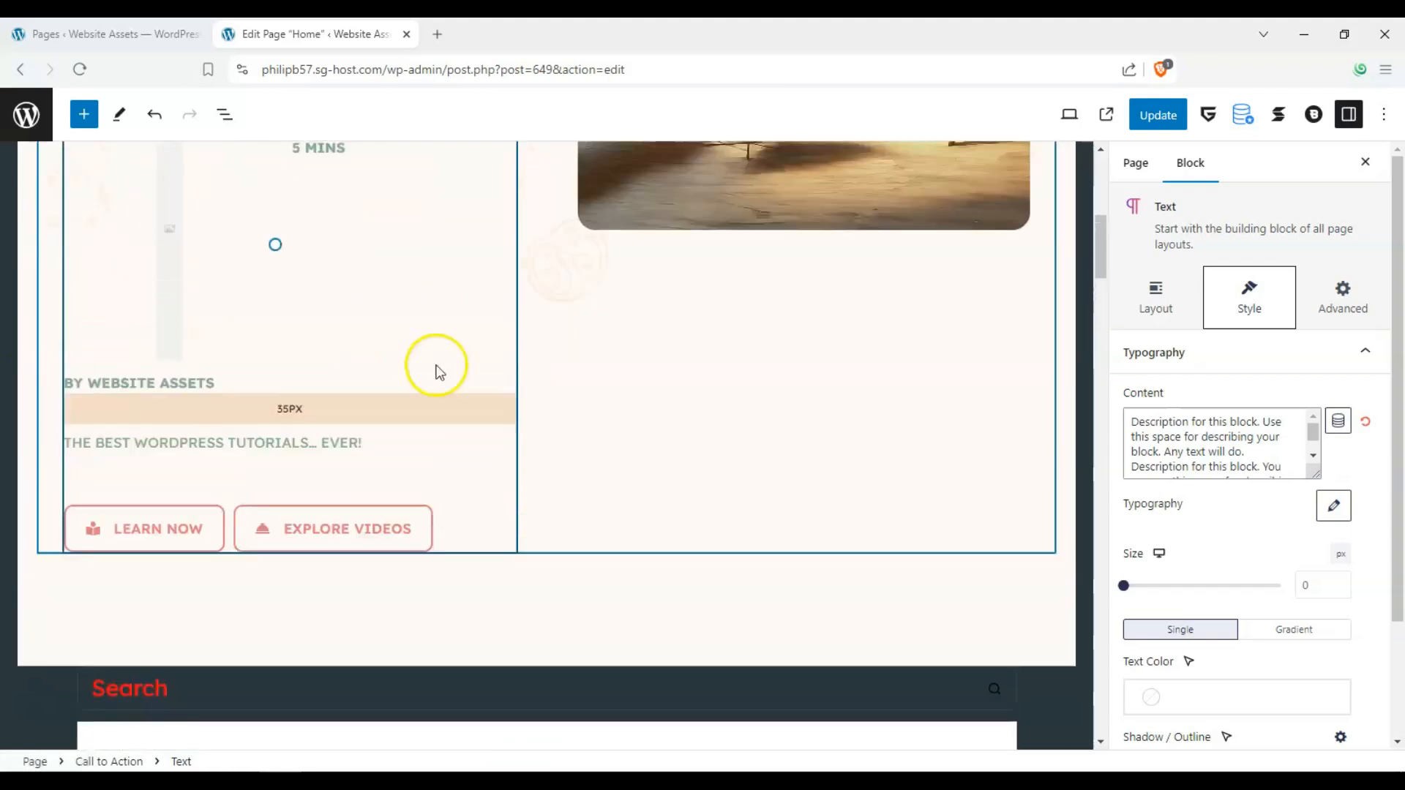
{"action": "scroll", "coordinate": [481, 376], "scroll_direction": "up", "scroll_amount": 2}
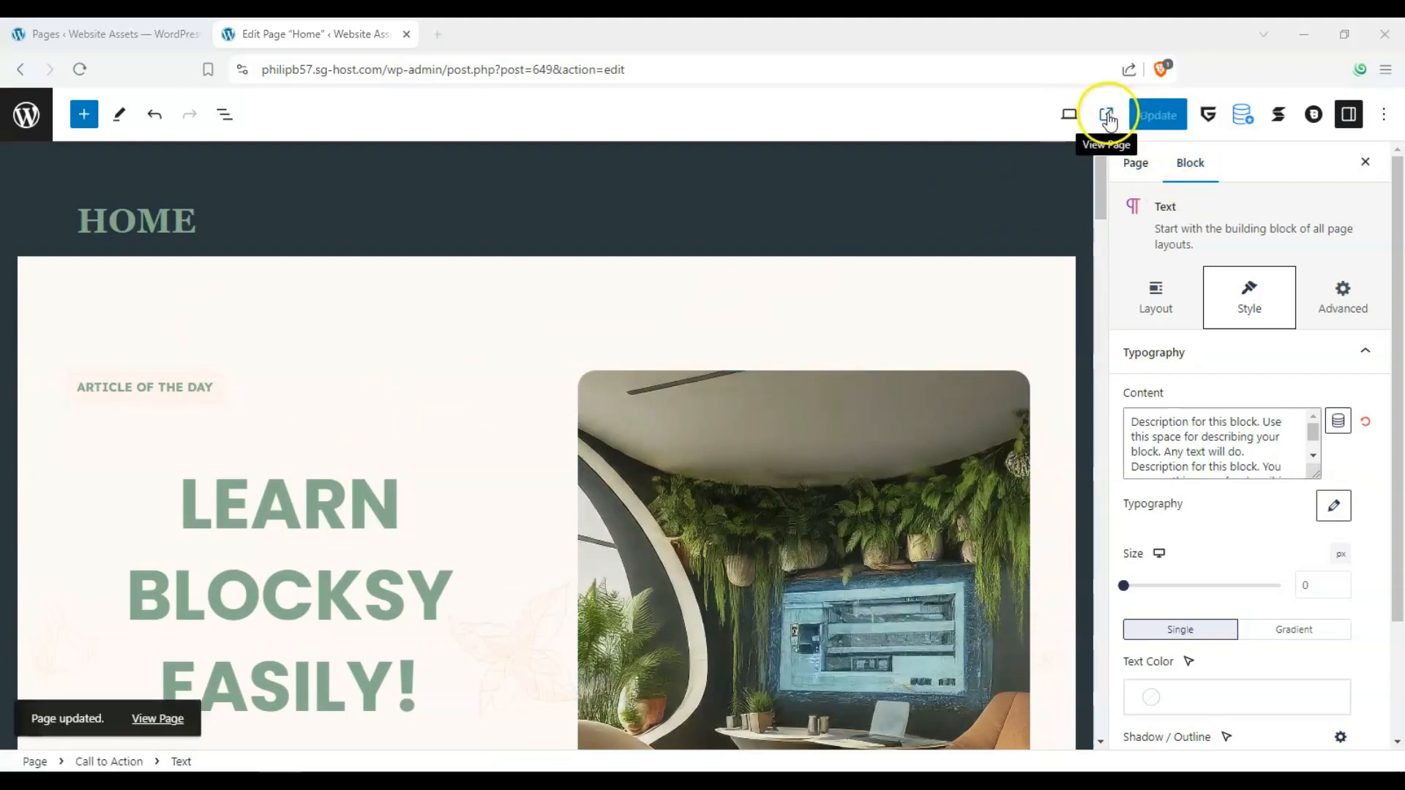
{"action": "left_click", "coordinate": [1105, 117]}
{"action": "left_click", "coordinate": [407, 34]}
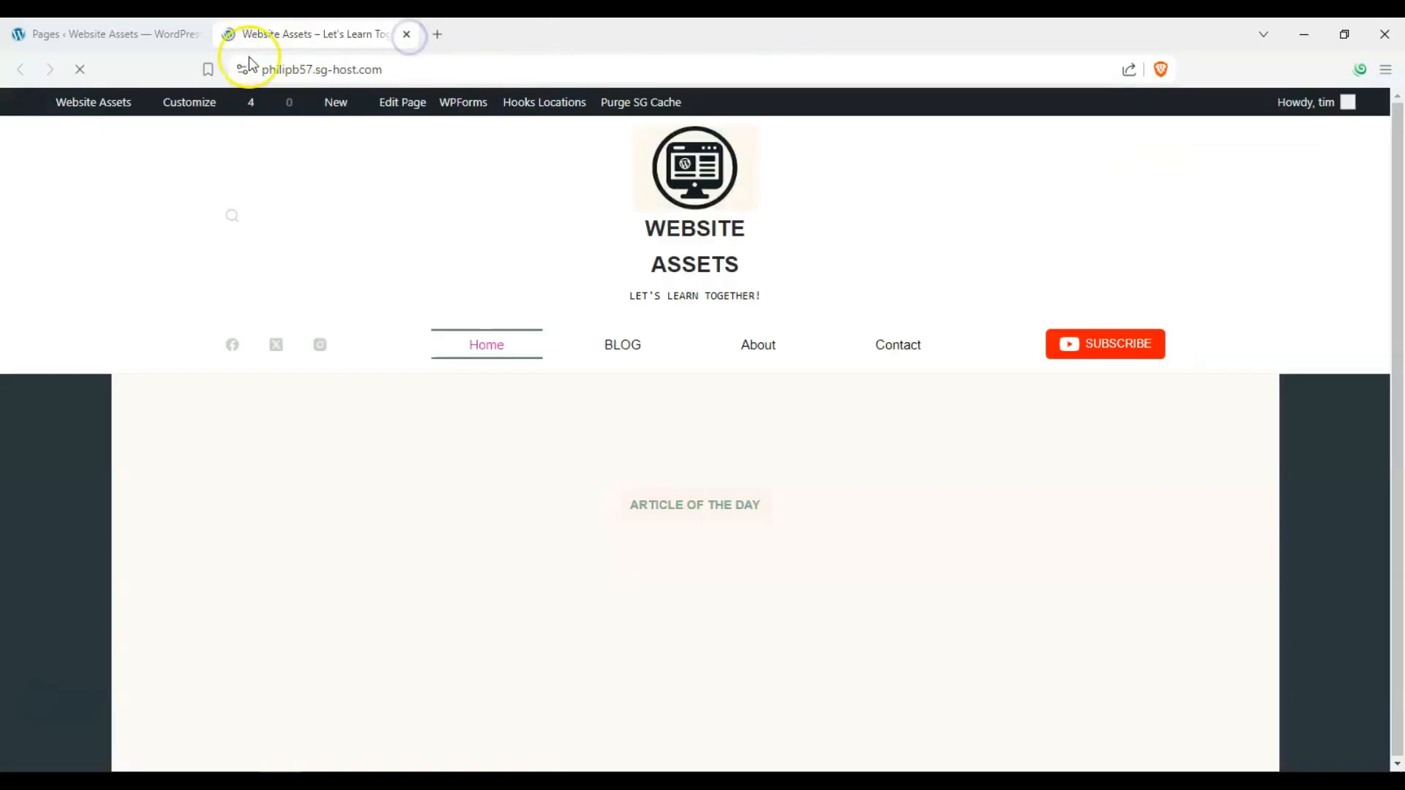
{"action": "scroll", "coordinate": [469, 351], "scroll_direction": "down", "scroll_amount": 2}
{"action": "scroll", "coordinate": [163, 228], "scroll_direction": "up", "scroll_amount": 2}
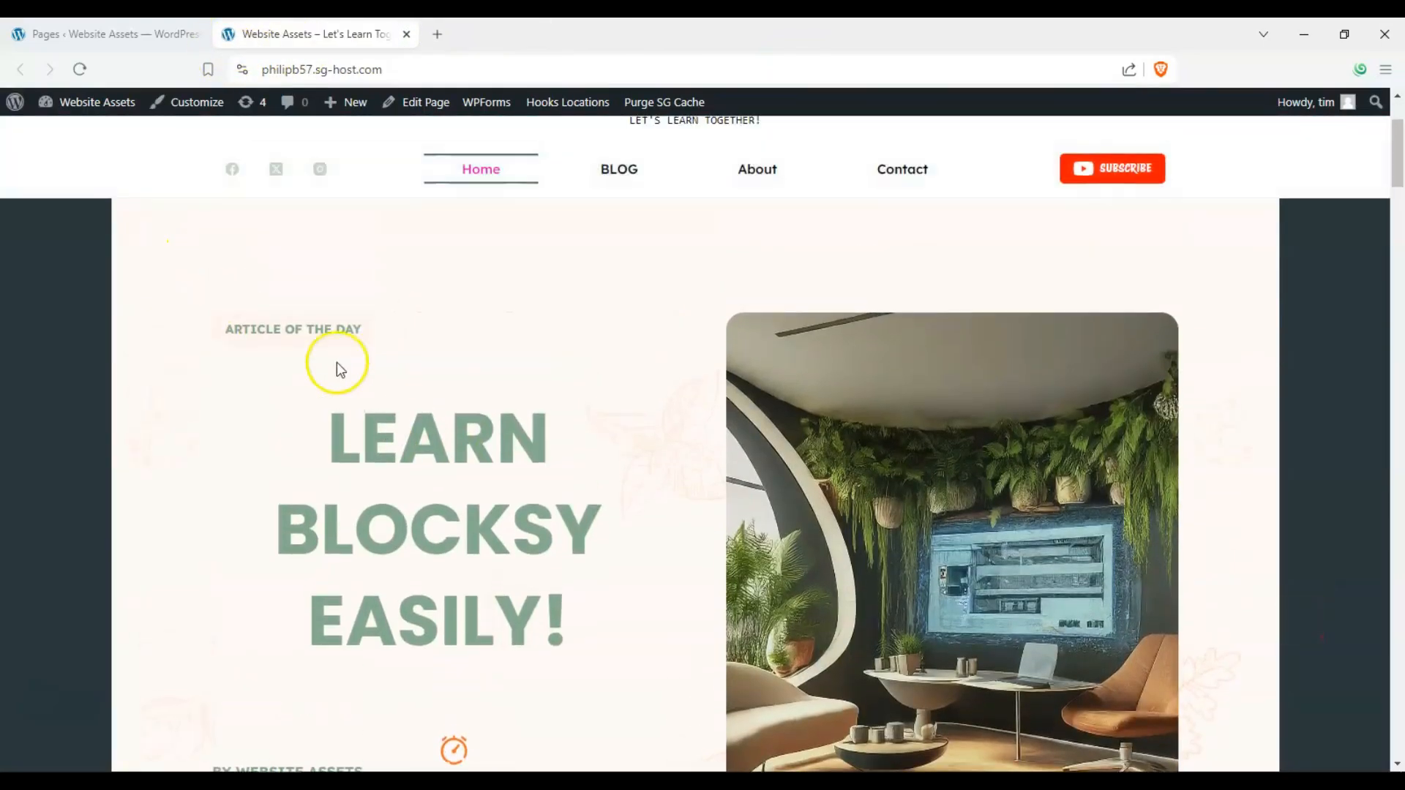
{"action": "left_click_drag", "start_coordinate": [1401, 187], "coordinate": [1400, 258]}
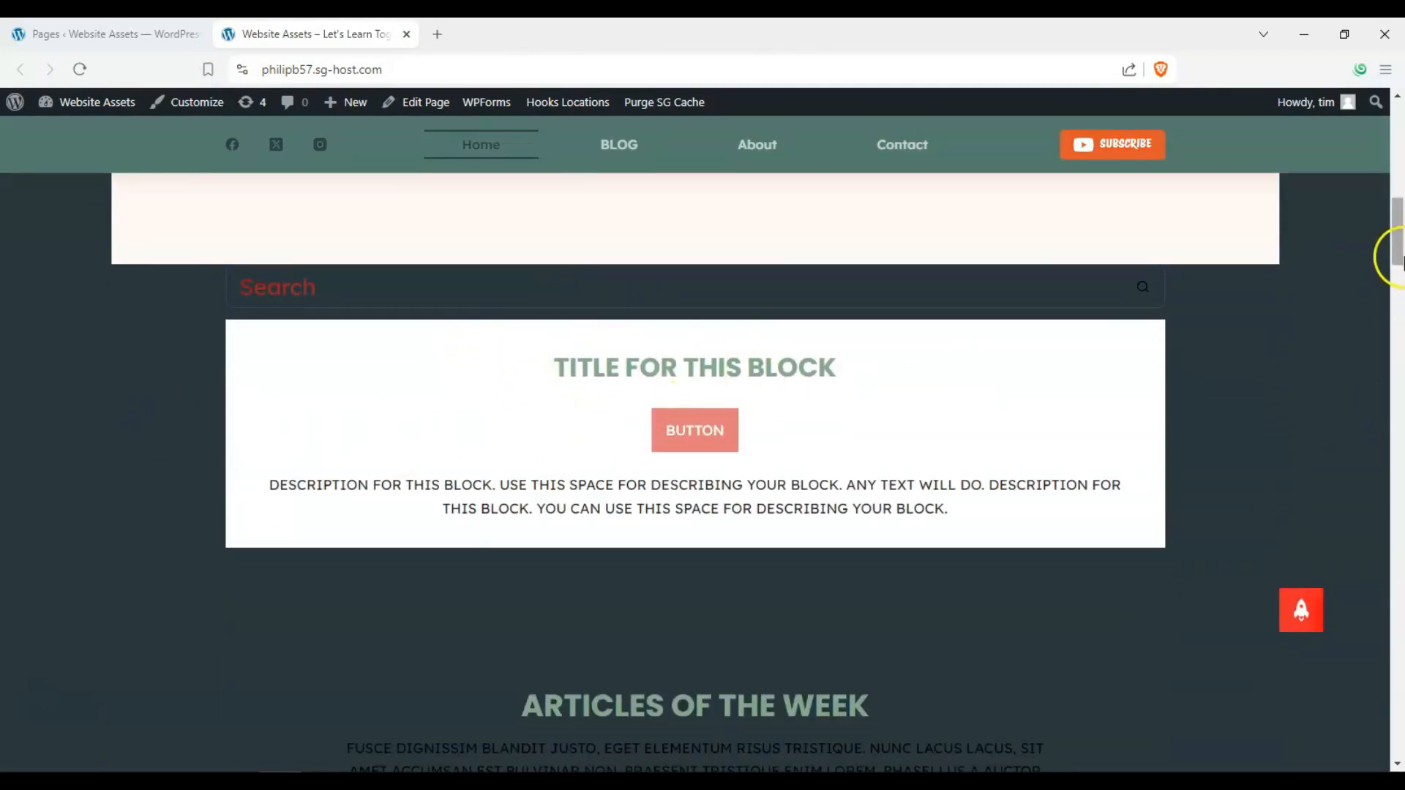
{"action": "left_click_drag", "start_coordinate": [1401, 258], "coordinate": [1391, 93]}
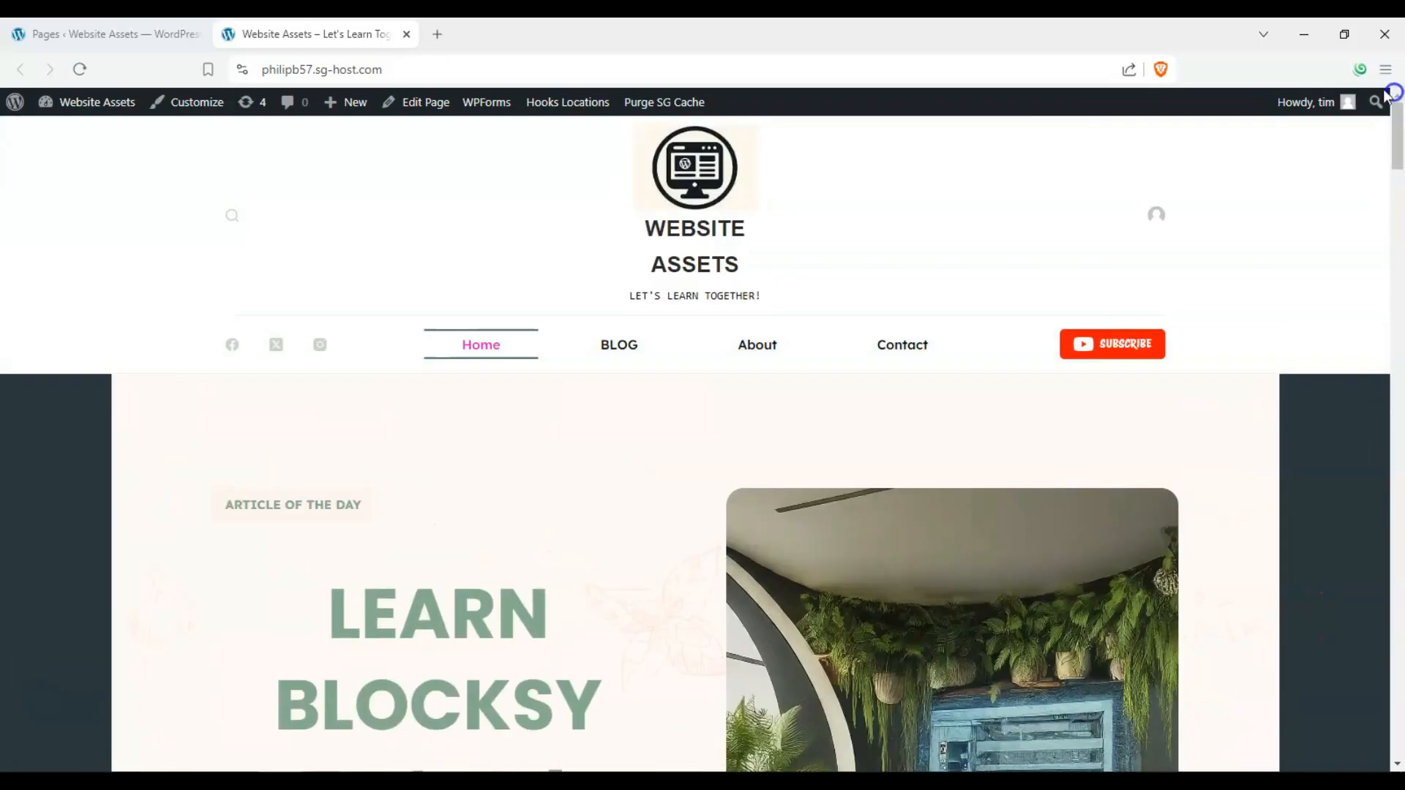
- Open the site's Blog page and review the Blog Archive heading, description and post cards
{"action": "left_click", "coordinate": [634, 350]}
{"action": "scroll", "coordinate": [110, 358], "scroll_direction": "down", "scroll_amount": 6}
{"action": "scroll", "coordinate": [139, 366], "scroll_direction": "up", "scroll_amount": 3}
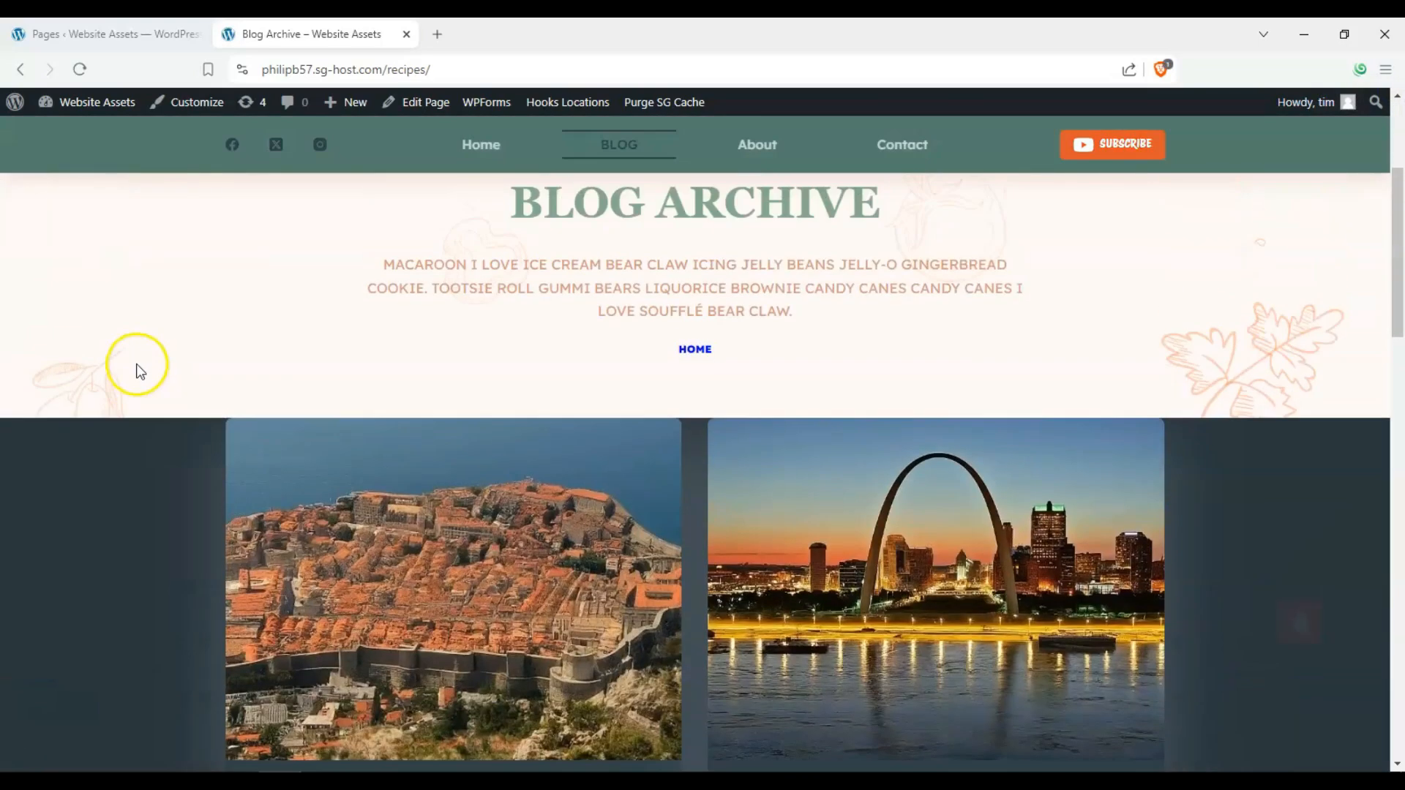
{"action": "scroll", "coordinate": [129, 370], "scroll_direction": "down", "scroll_amount": 2}
{"action": "scroll", "coordinate": [130, 369], "scroll_direction": "up", "scroll_amount": 5}
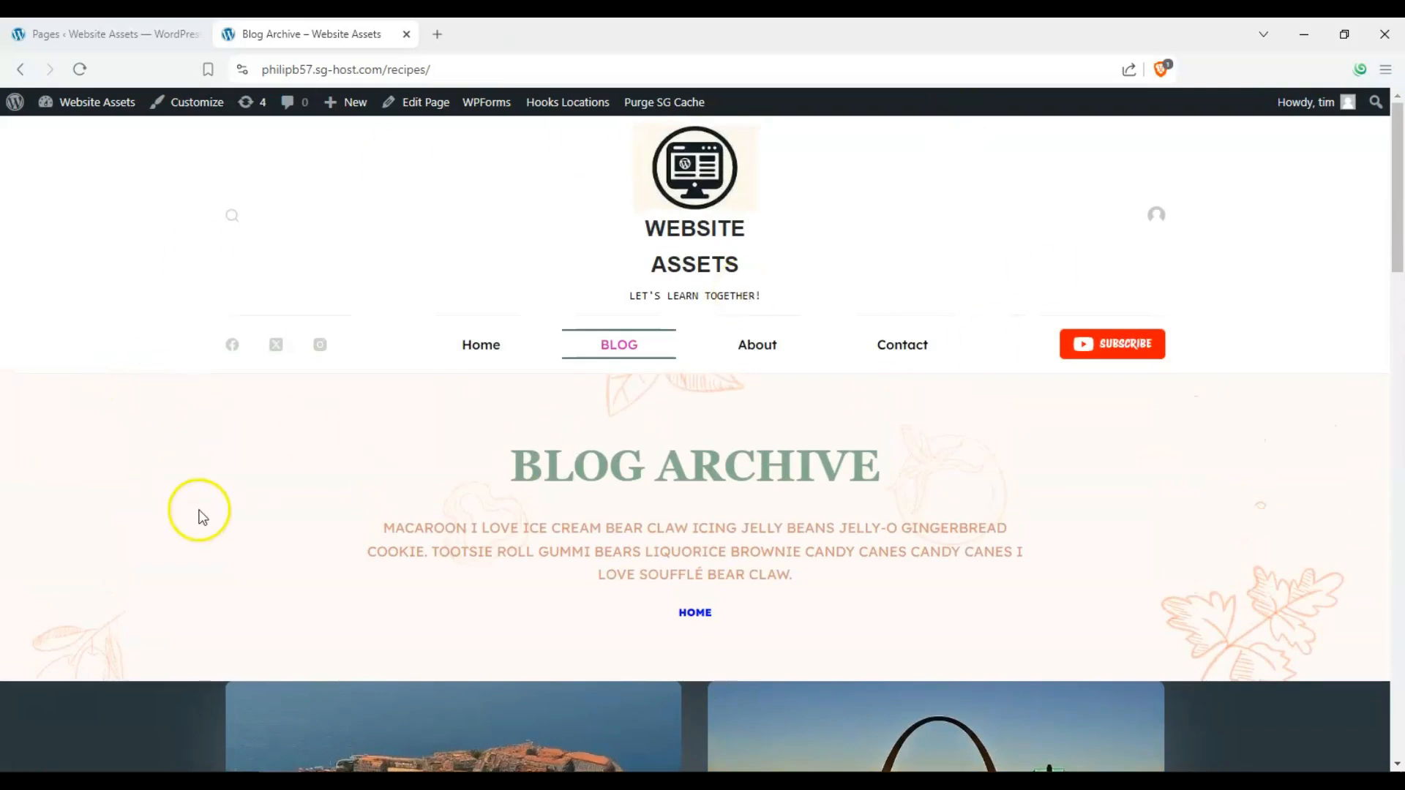
- Return to the WordPress admin and start a new post from the Posts list
{"action": "left_click", "coordinate": [110, 34]}
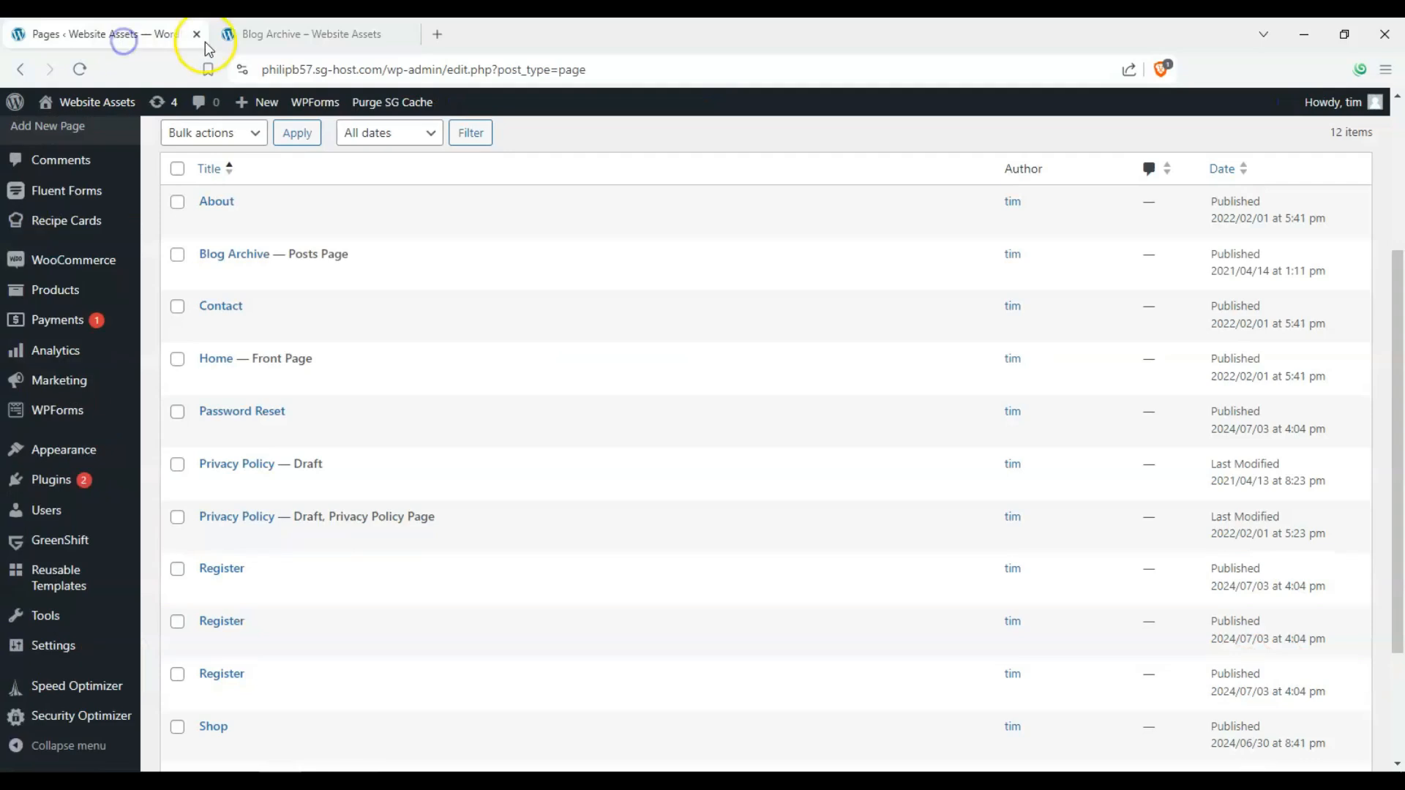
{"action": "scroll", "coordinate": [74, 183], "scroll_direction": "up", "scroll_amount": 4}
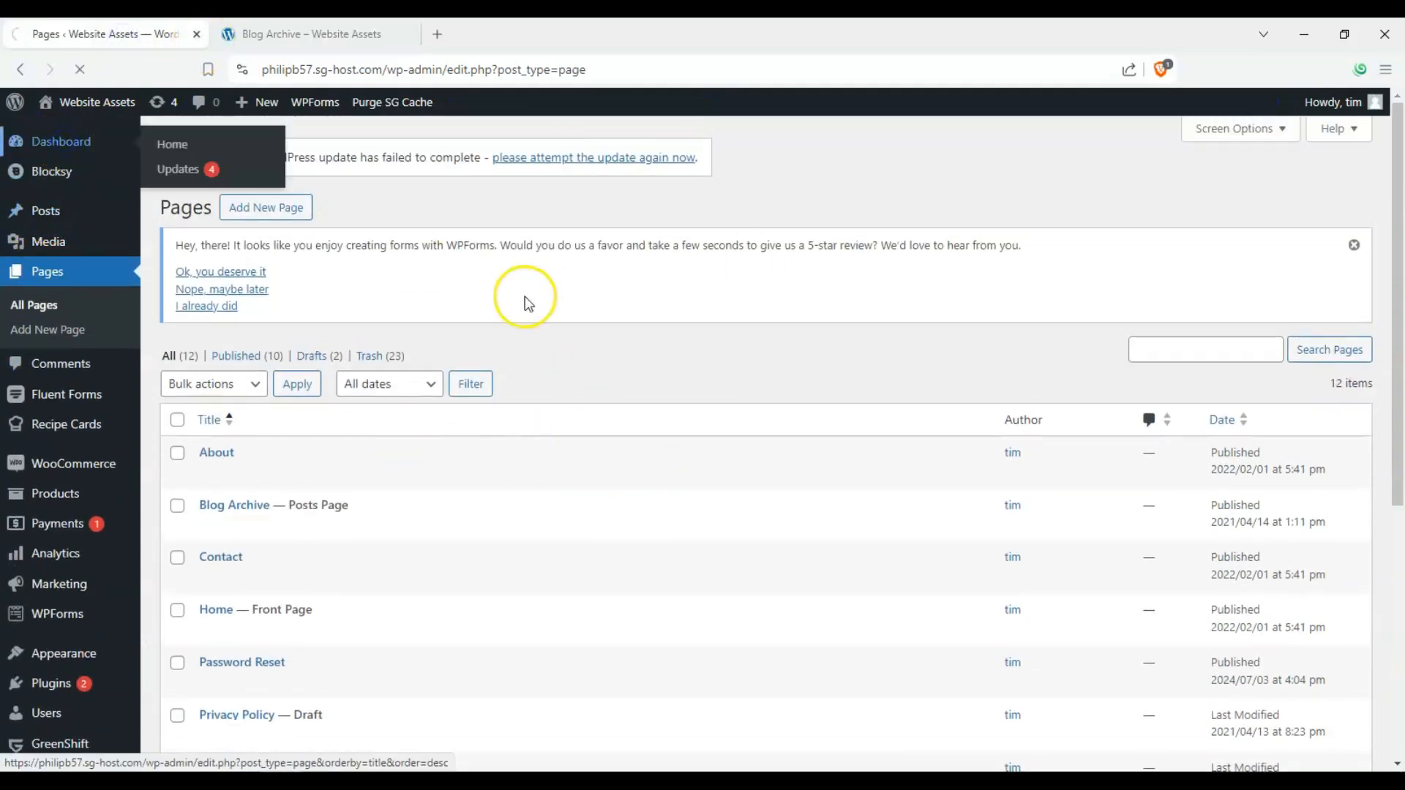
{"action": "left_click", "coordinate": [179, 179]}
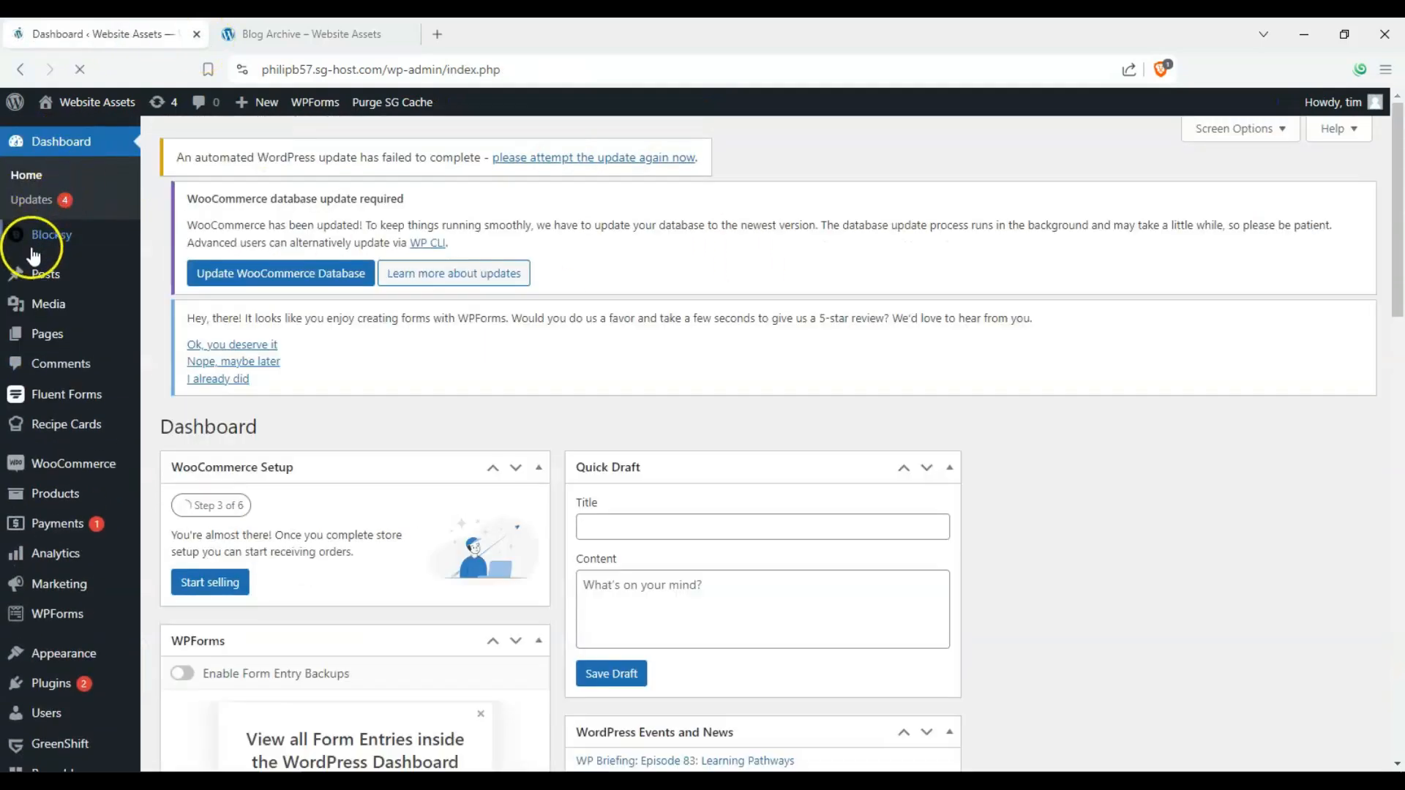
{"action": "mouse_move", "coordinate": [33, 276]}
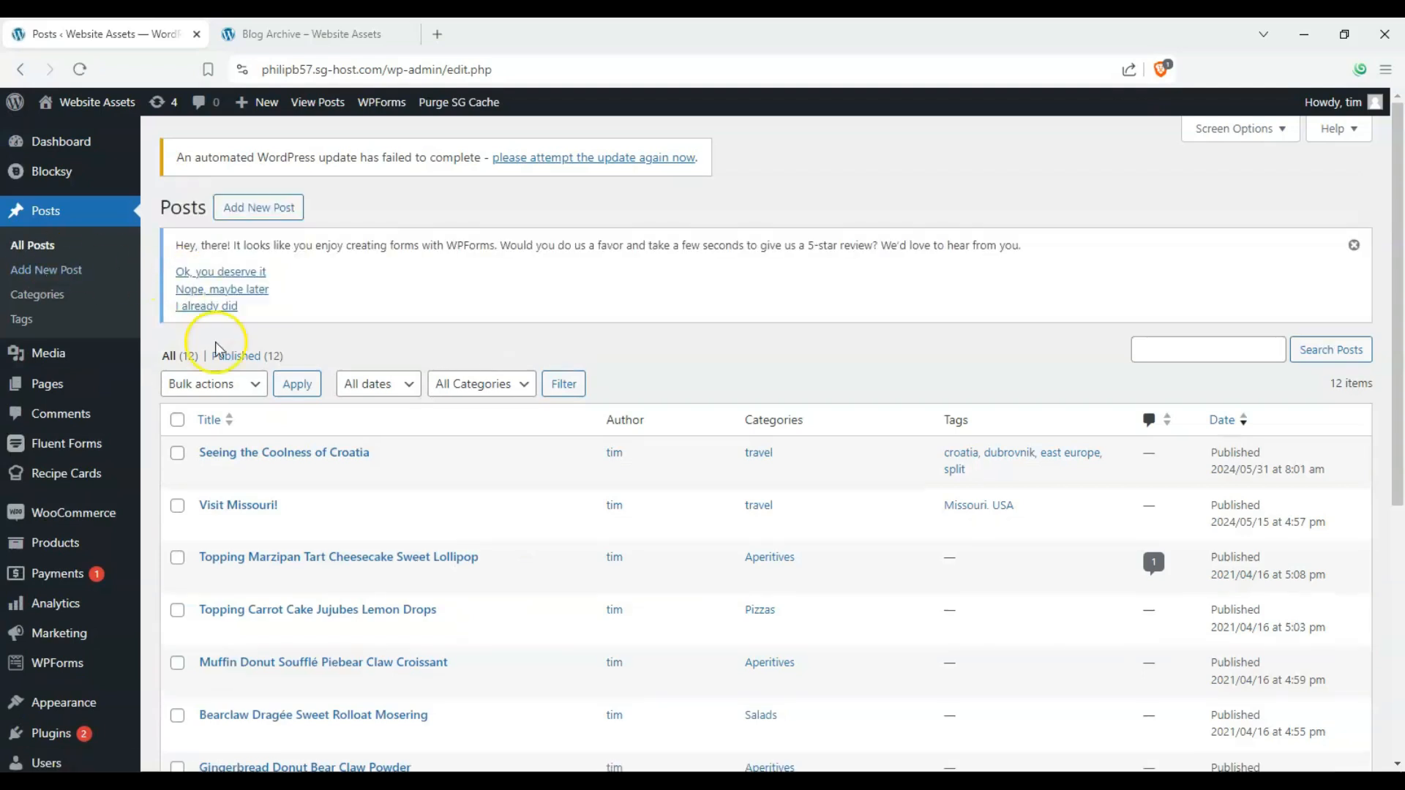
{"action": "left_click", "coordinate": [266, 220]}
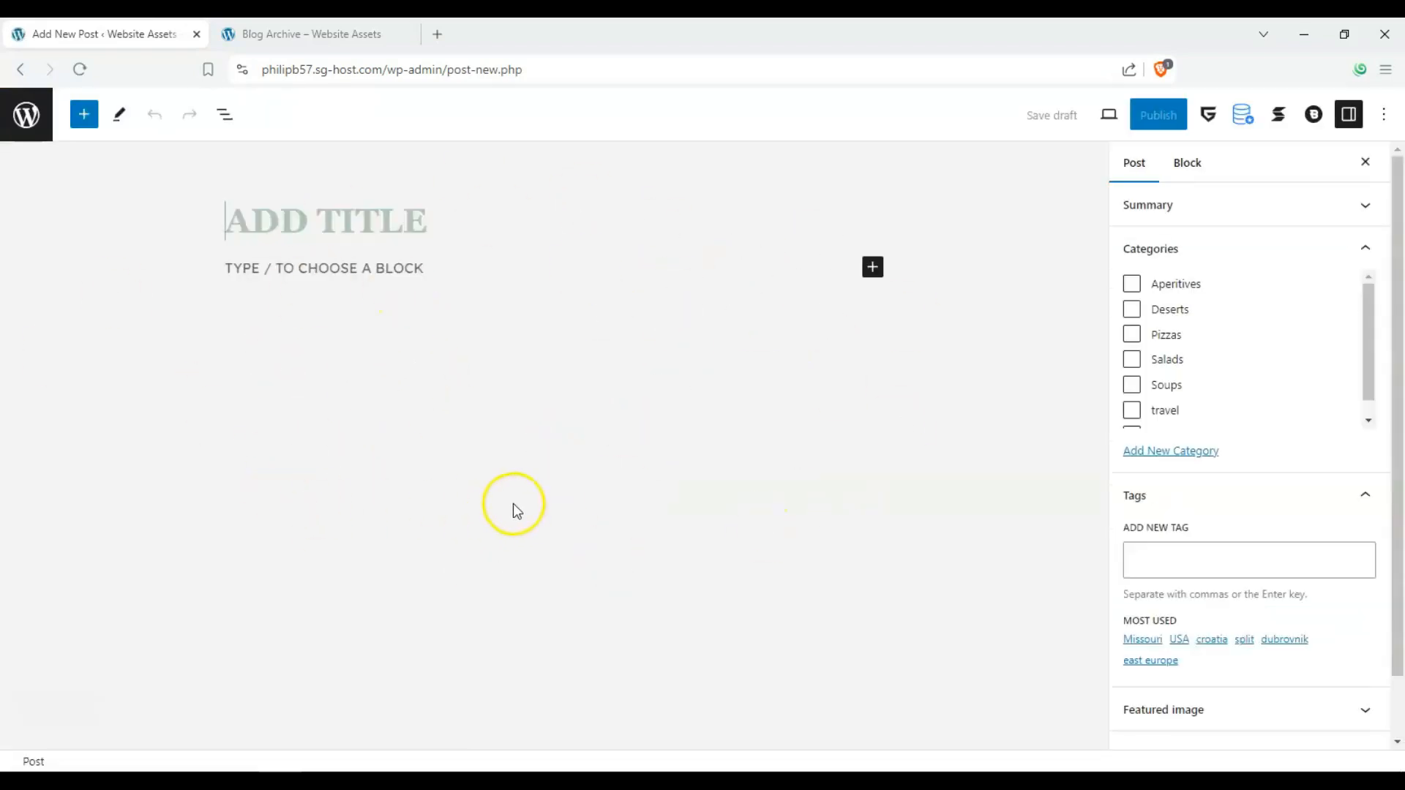
- Title the new post "LATEST POWER BANK TRENDS"
{"action": "scroll", "coordinate": [1259, 376], "scroll_direction": "down", "scroll_amount": 1}
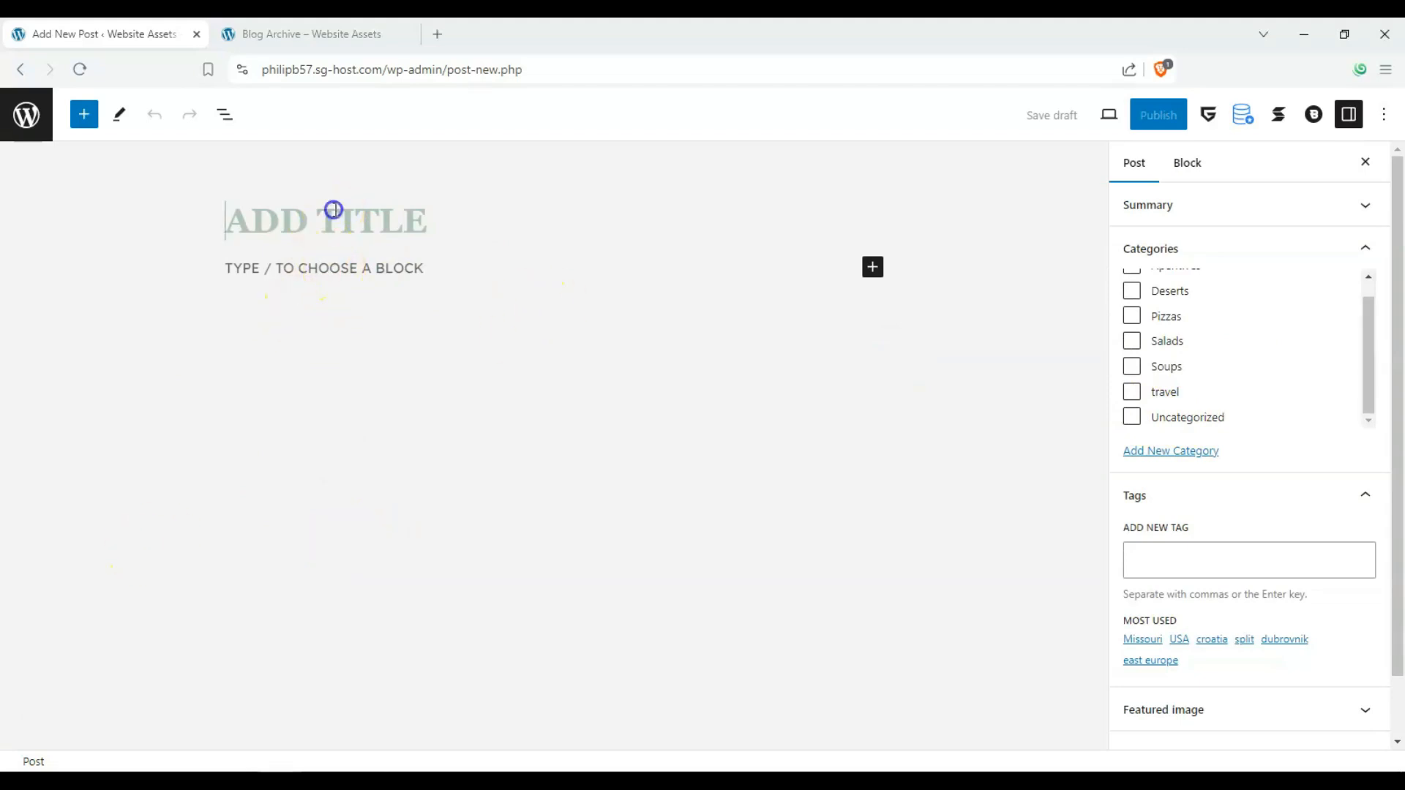
{"action": "type", "text": "P"}
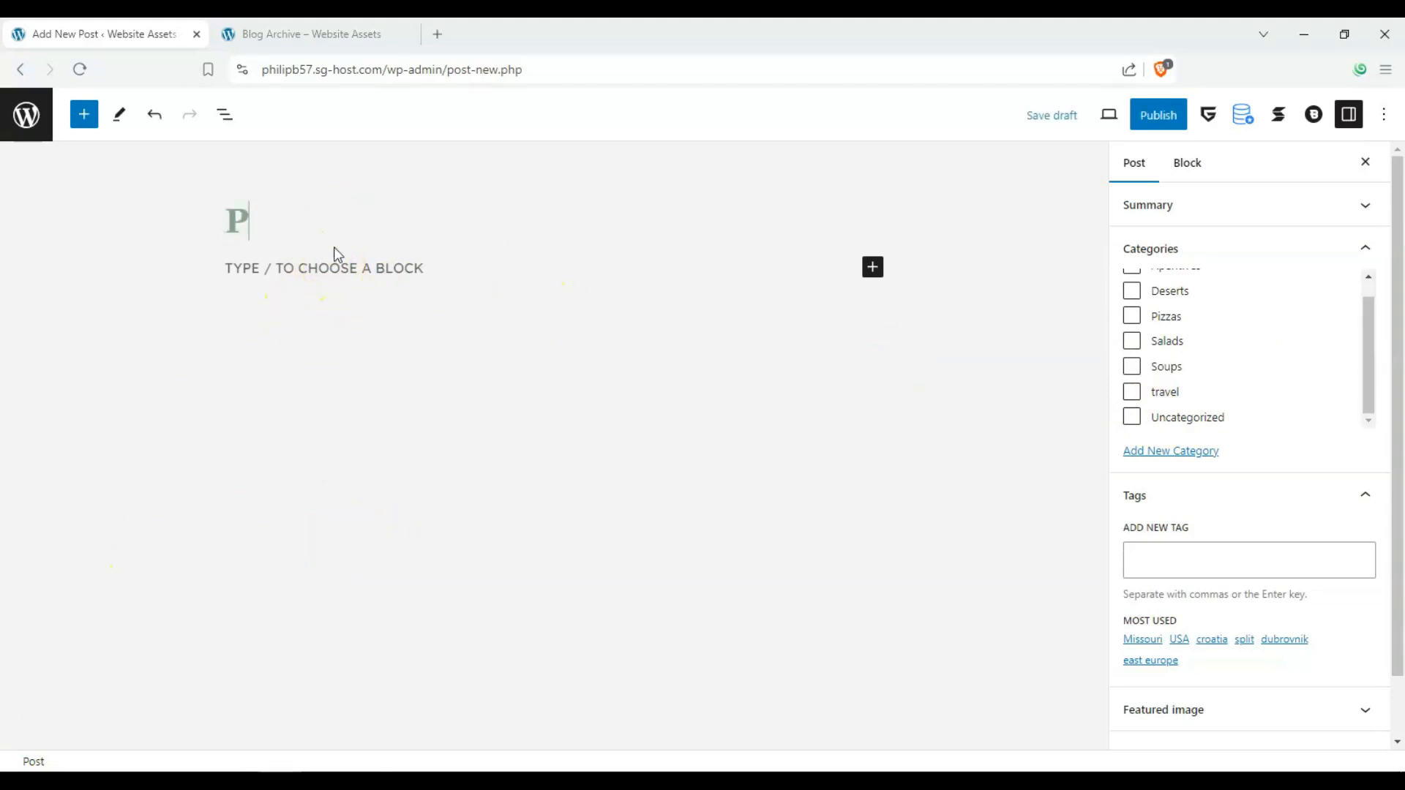
{"action": "key", "text": "BackSpace"}
{"action": "key", "text": "BackSpace"}
{"action": "key", "text": "BackSpace"}
{"action": "key", "text": "BackSpace"}
{"action": "key", "text": "BackSpace"}
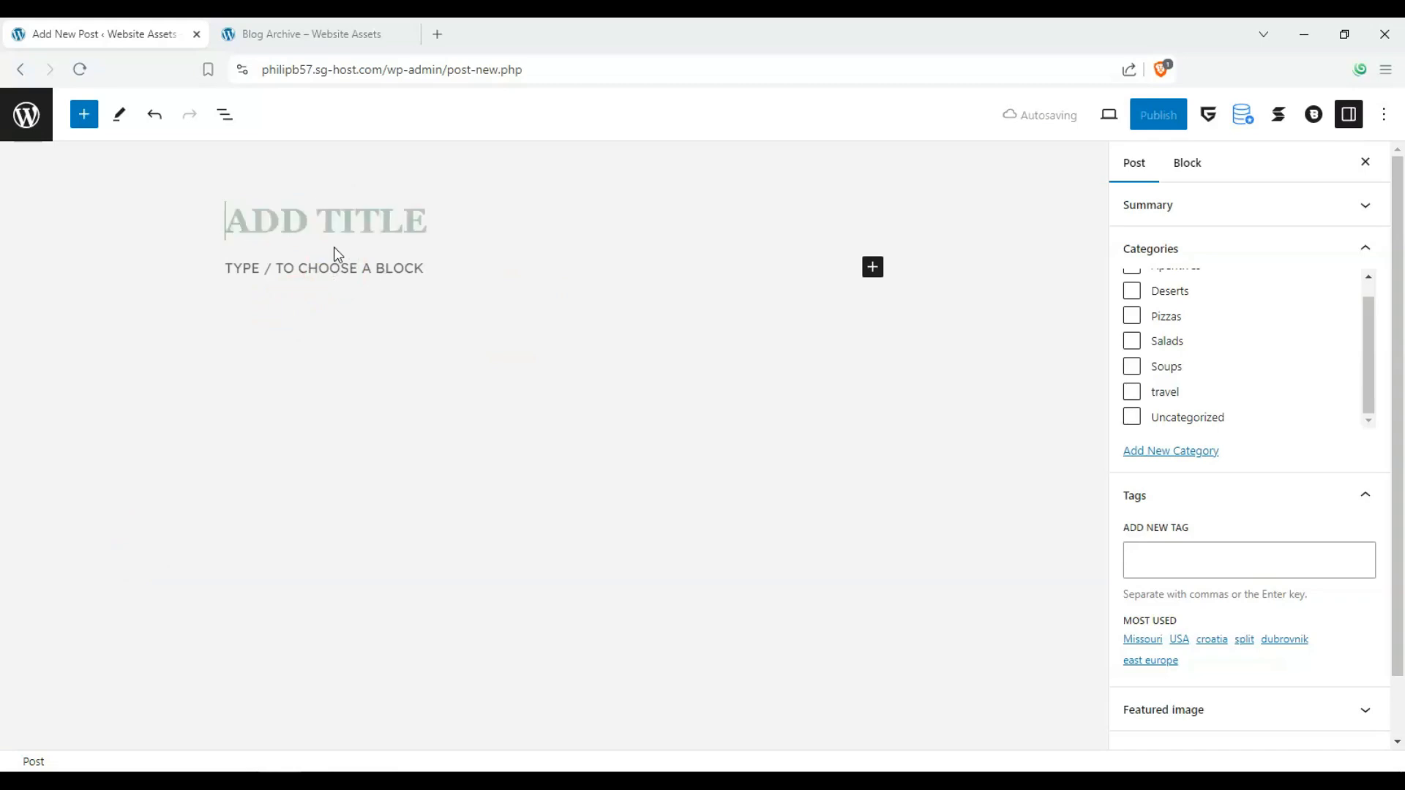
{"action": "type", "text": "LATE"}
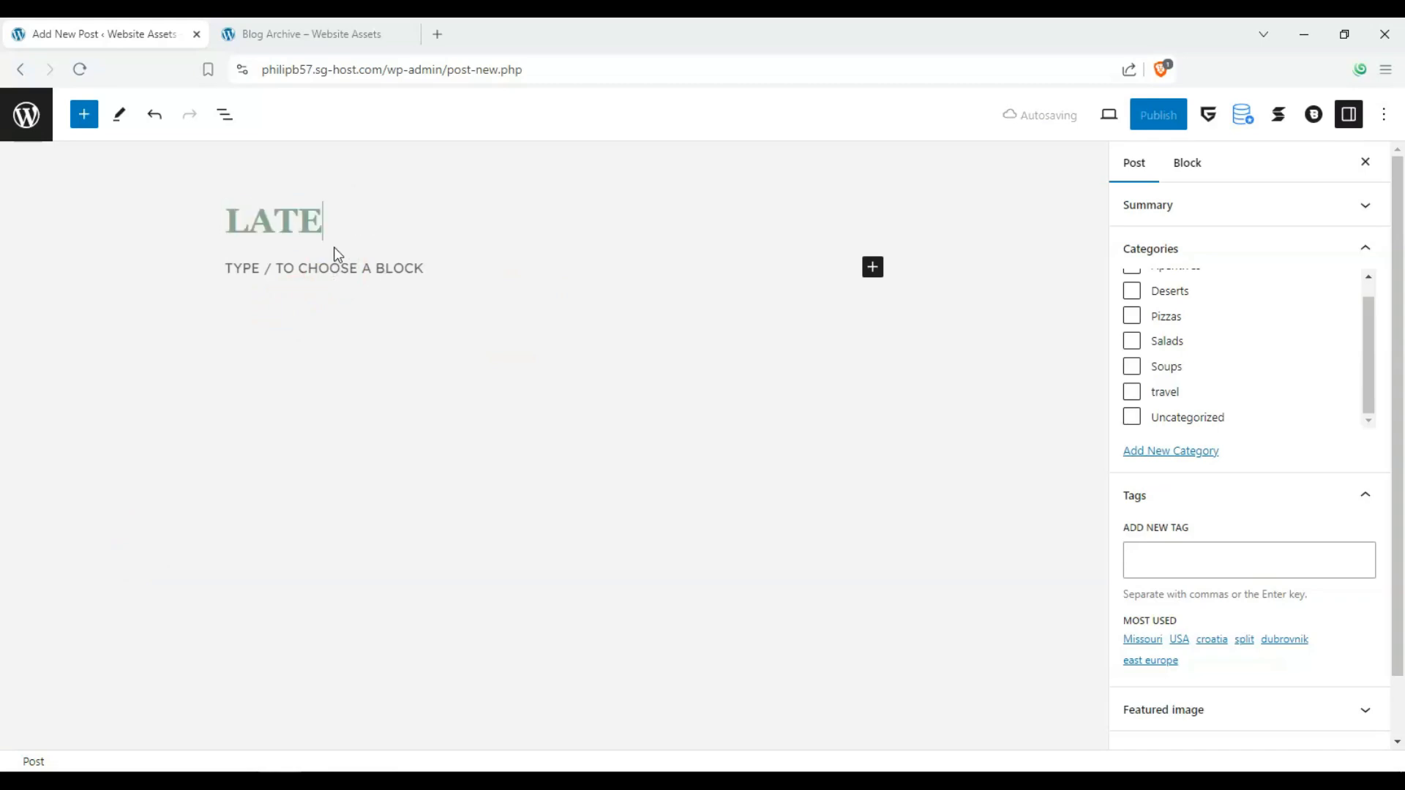
{"action": "type", "text": "ST POWER BA"}
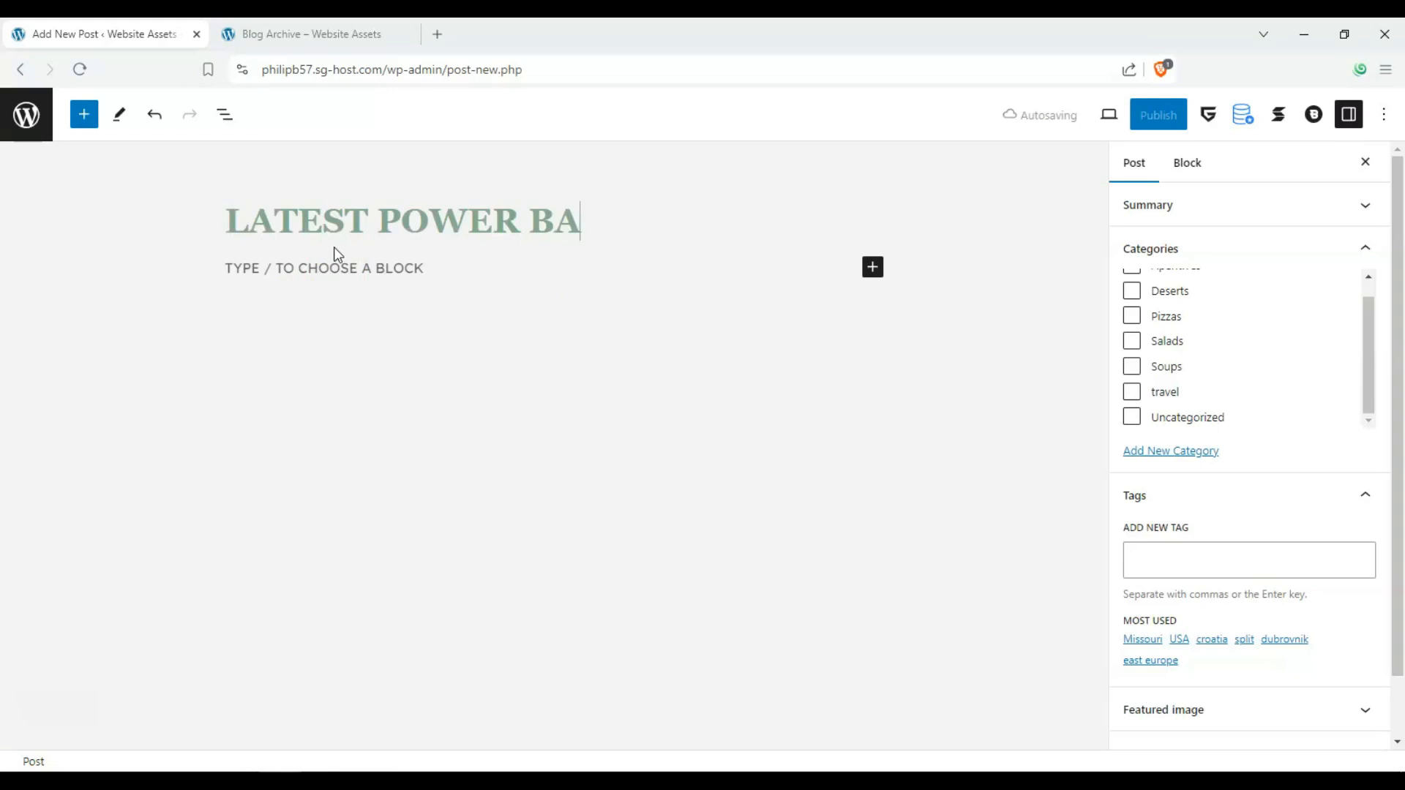
{"action": "type", "text": "NK TRENDS"}
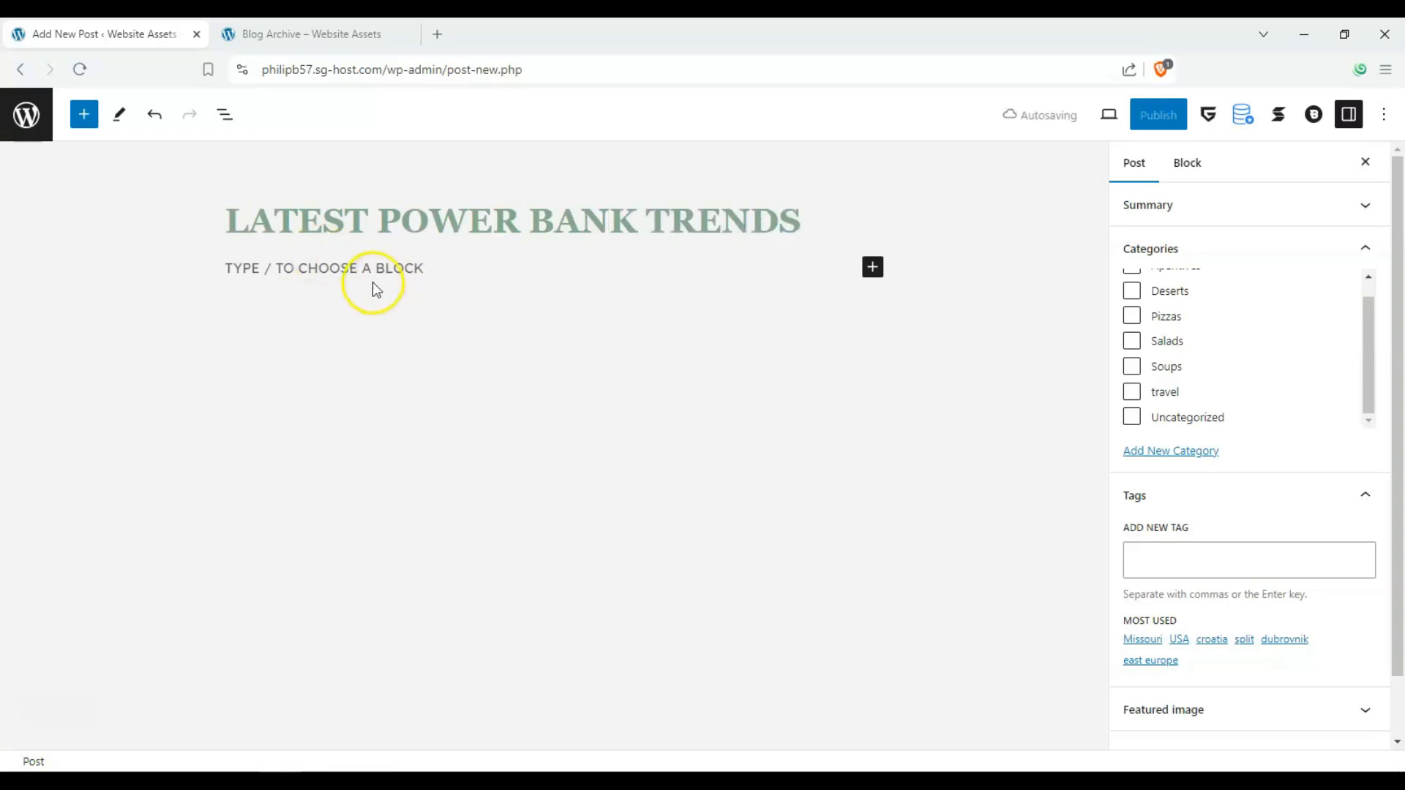
- Paste the copied power bank article below the title as paragraph blocks
{"action": "left_click", "coordinate": [873, 268]}
{"action": "left_click", "coordinate": [922, 396]}
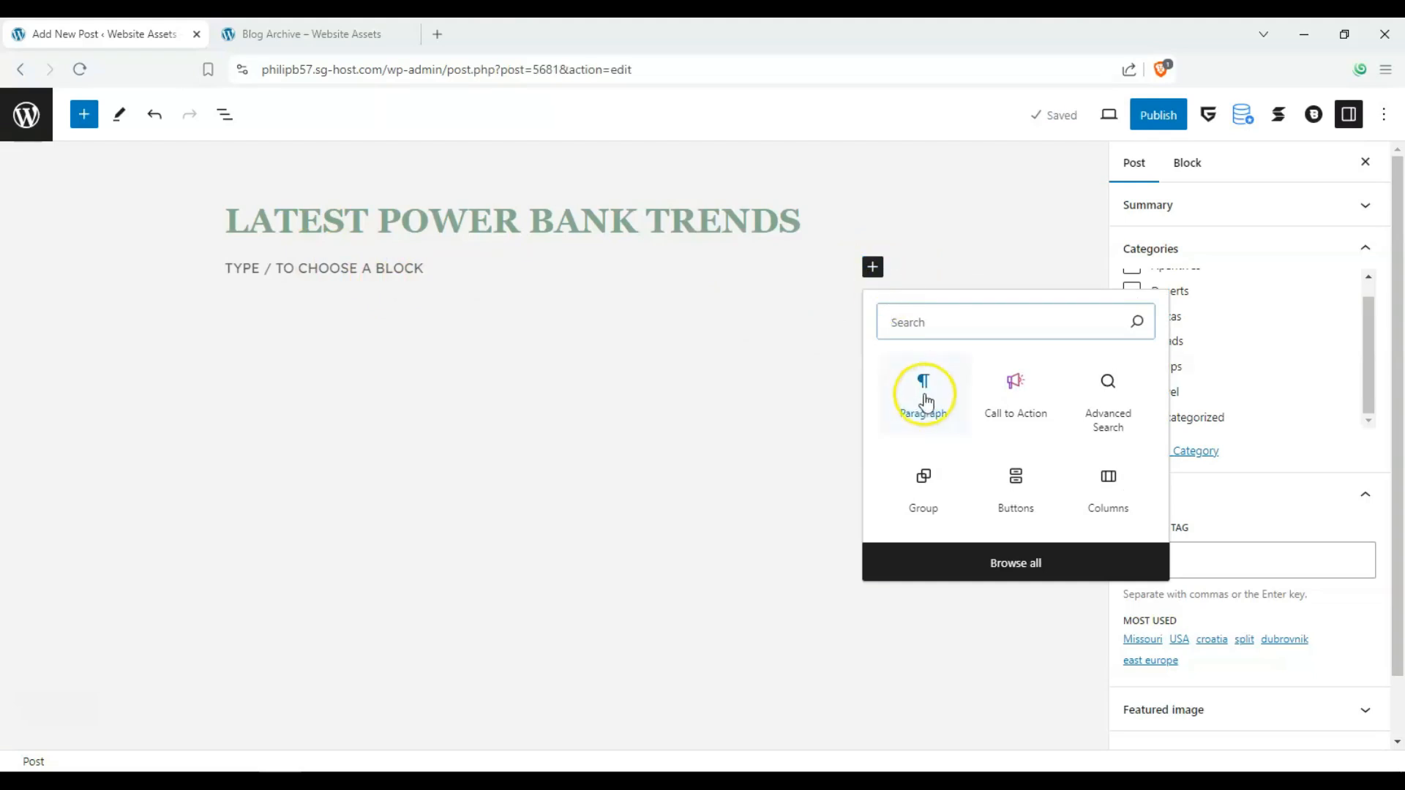
{"action": "left_click", "coordinate": [613, 269]}
{"action": "key", "text": "ctrl+v"}
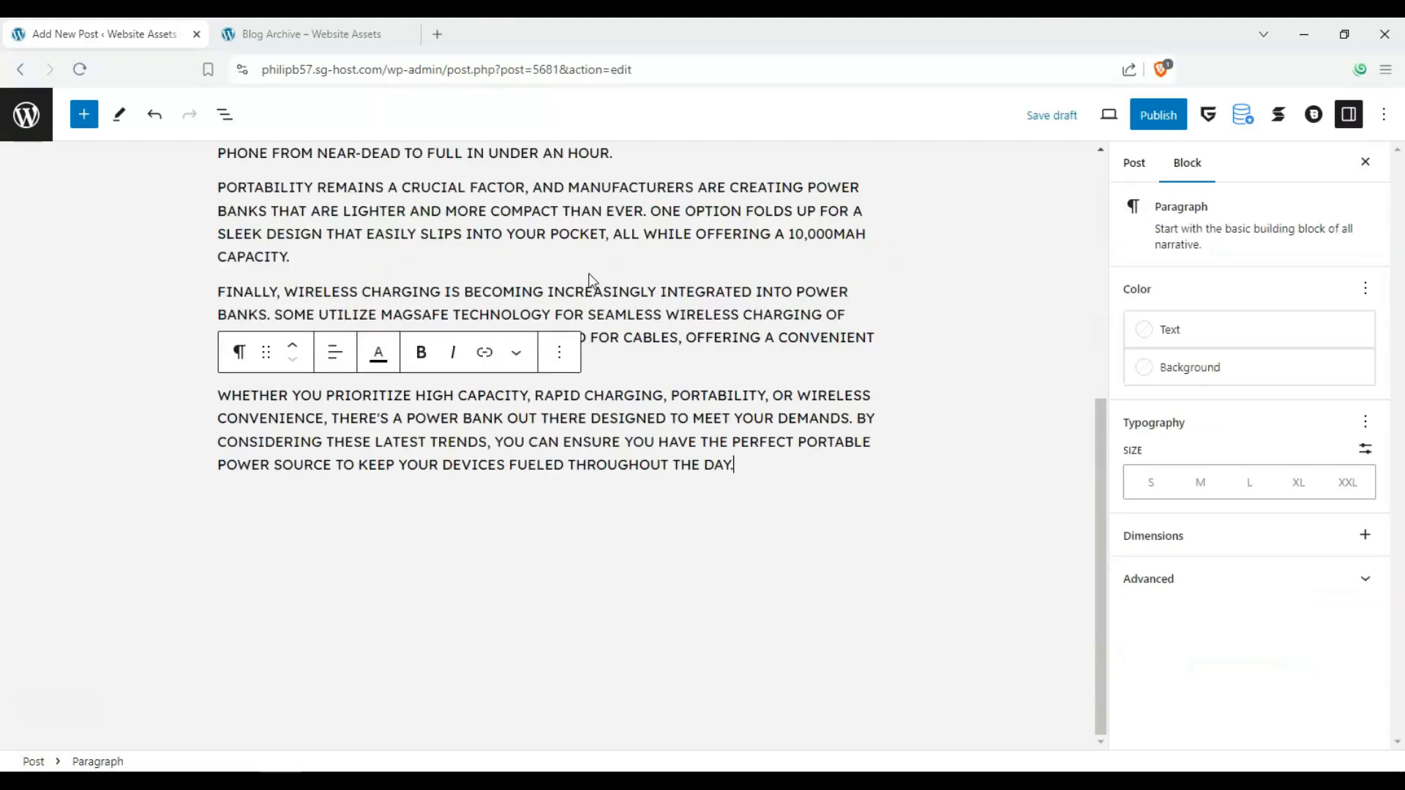
{"action": "scroll", "coordinate": [454, 322], "scroll_direction": "up", "scroll_amount": 6}
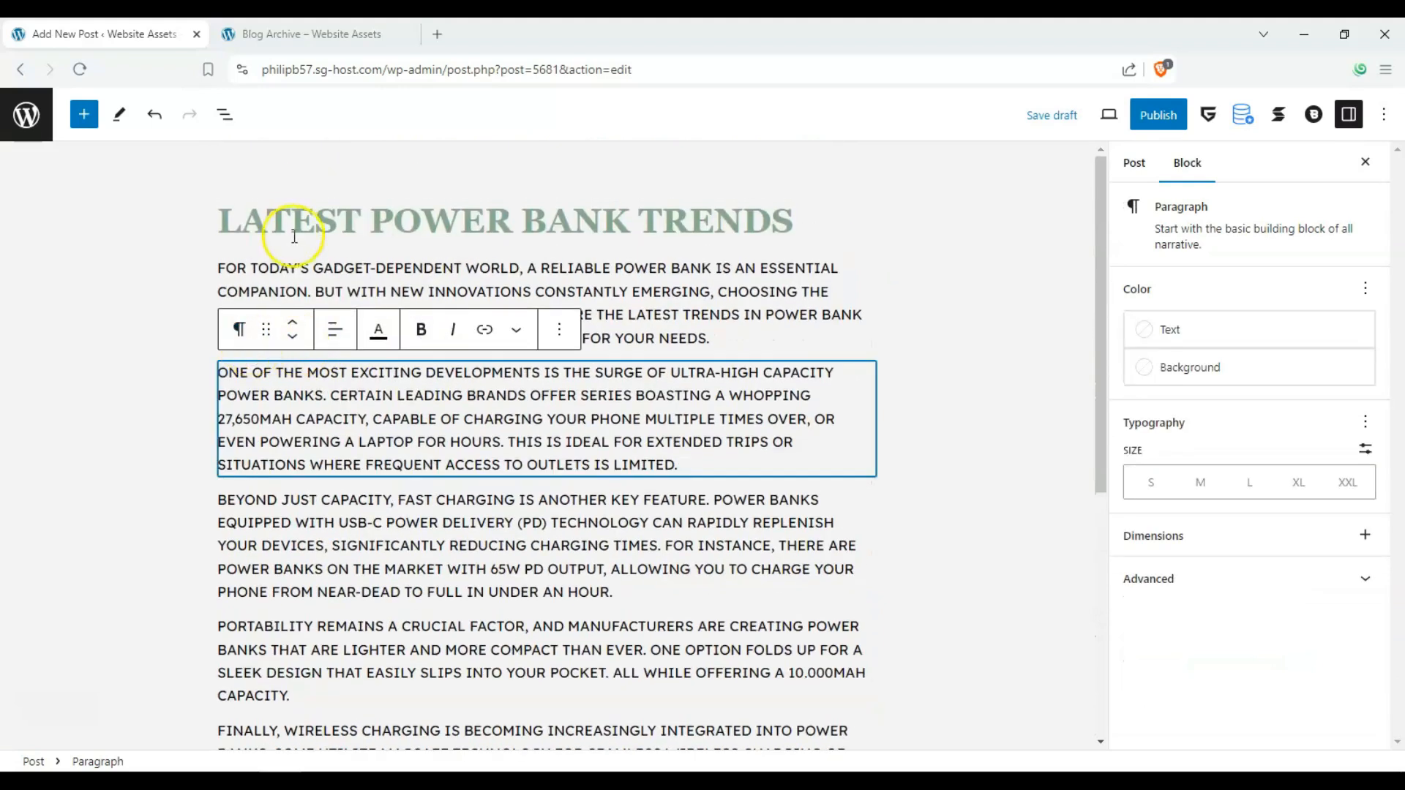
- Move the "One of the most exciting developments" paragraph below the "Beyond just capacity" paragraph, trying both the block movers and repositioning by hand
{"action": "left_click", "coordinate": [234, 268]}
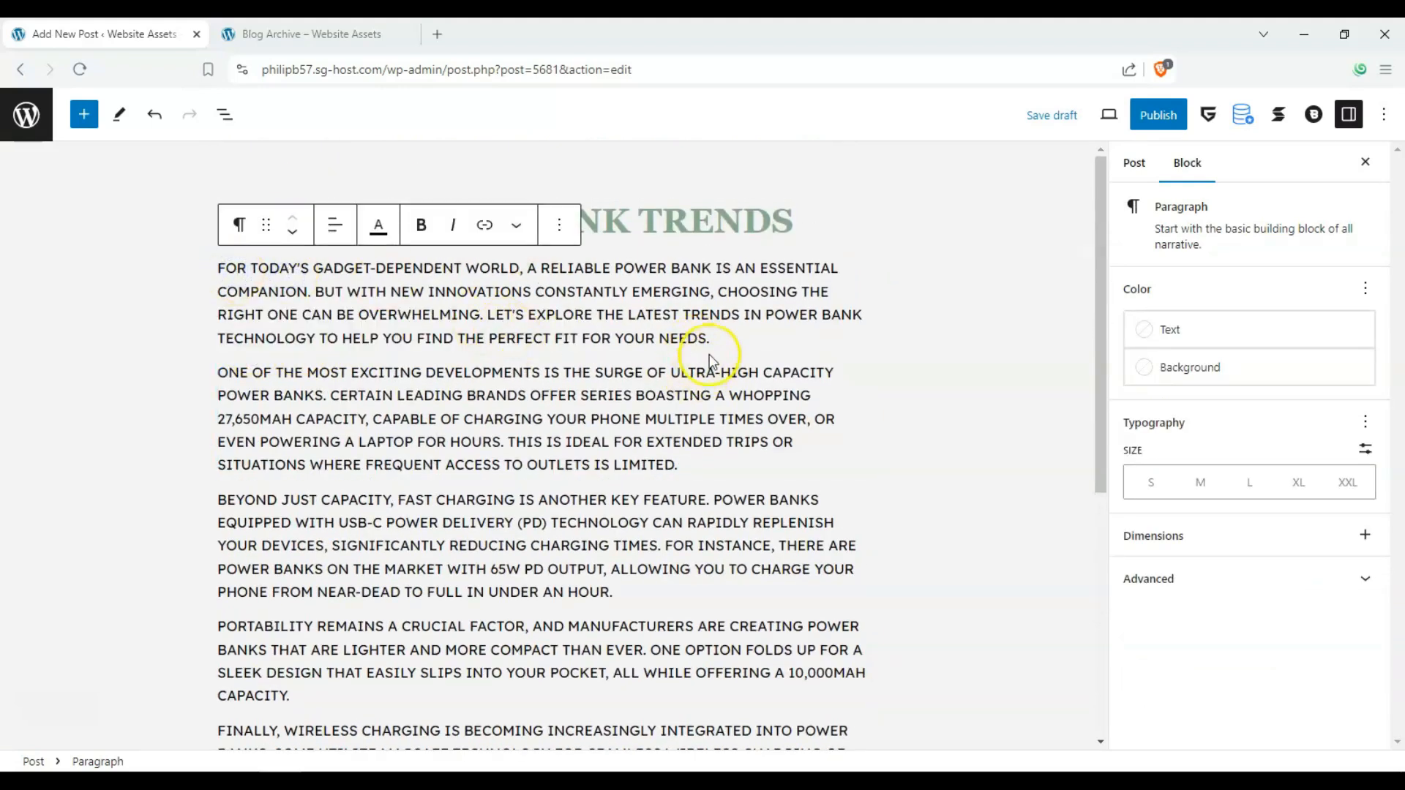
{"action": "left_click", "coordinate": [454, 395]}
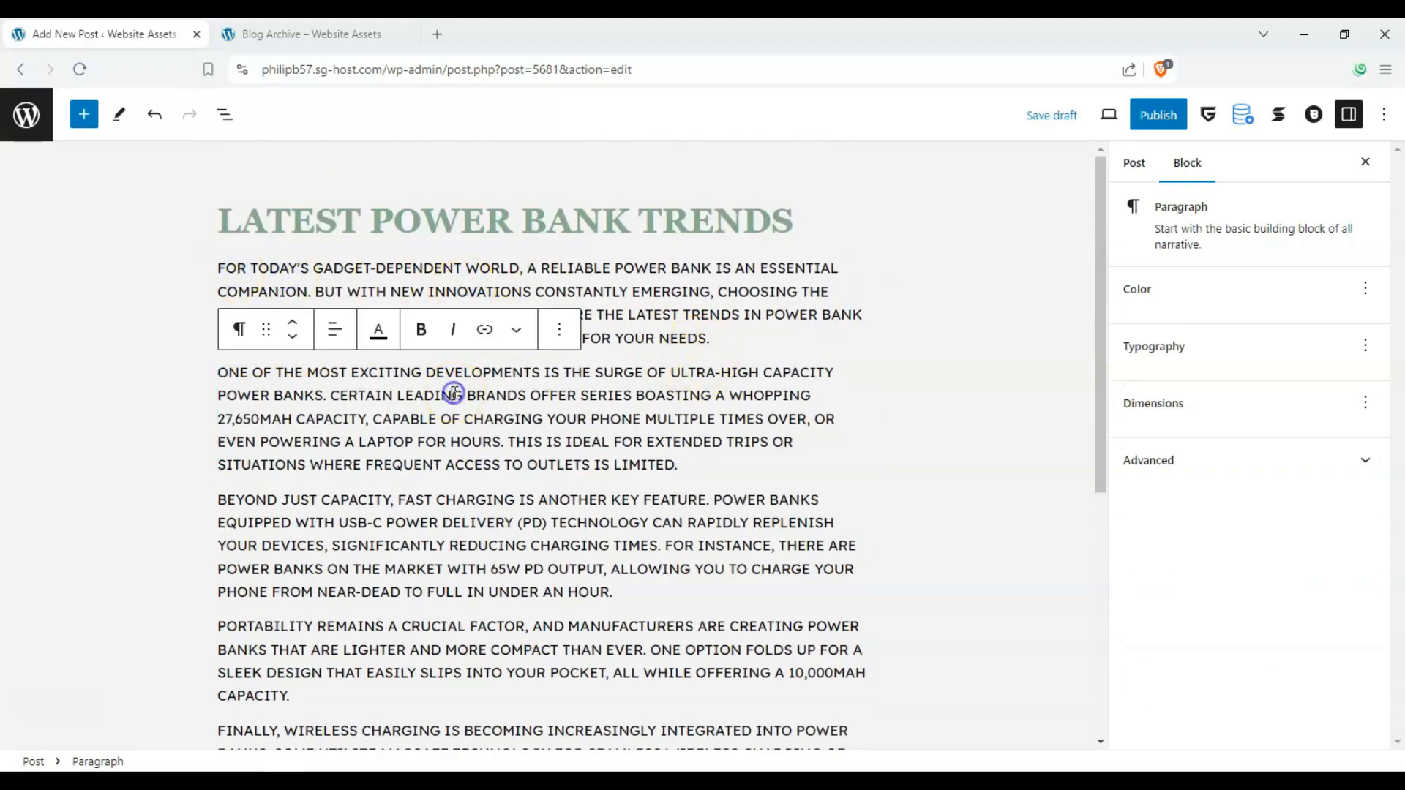
{"action": "left_click", "coordinate": [294, 337]}
{"action": "left_click", "coordinate": [295, 322]}
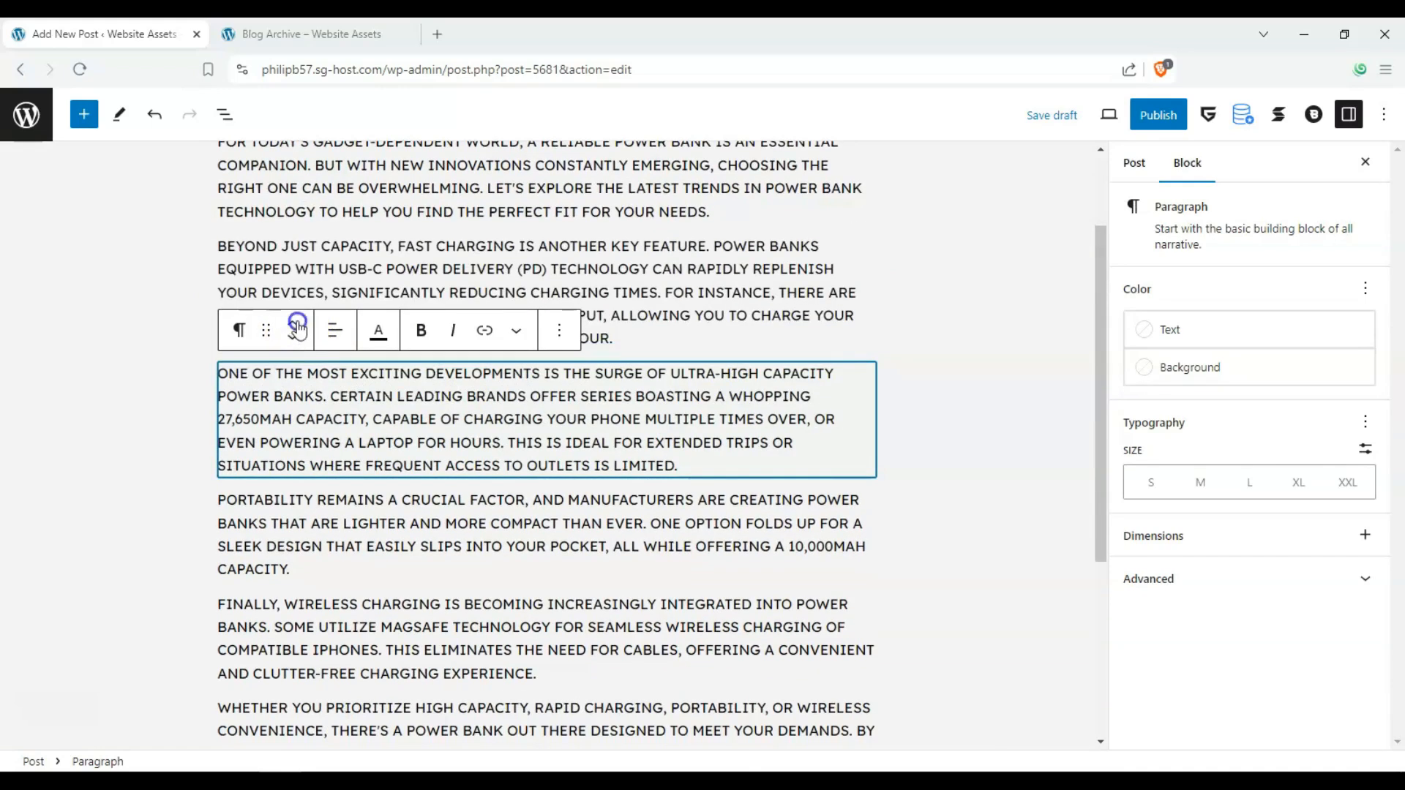
{"action": "left_click_drag", "start_coordinate": [264, 337], "coordinate": [283, 273]}
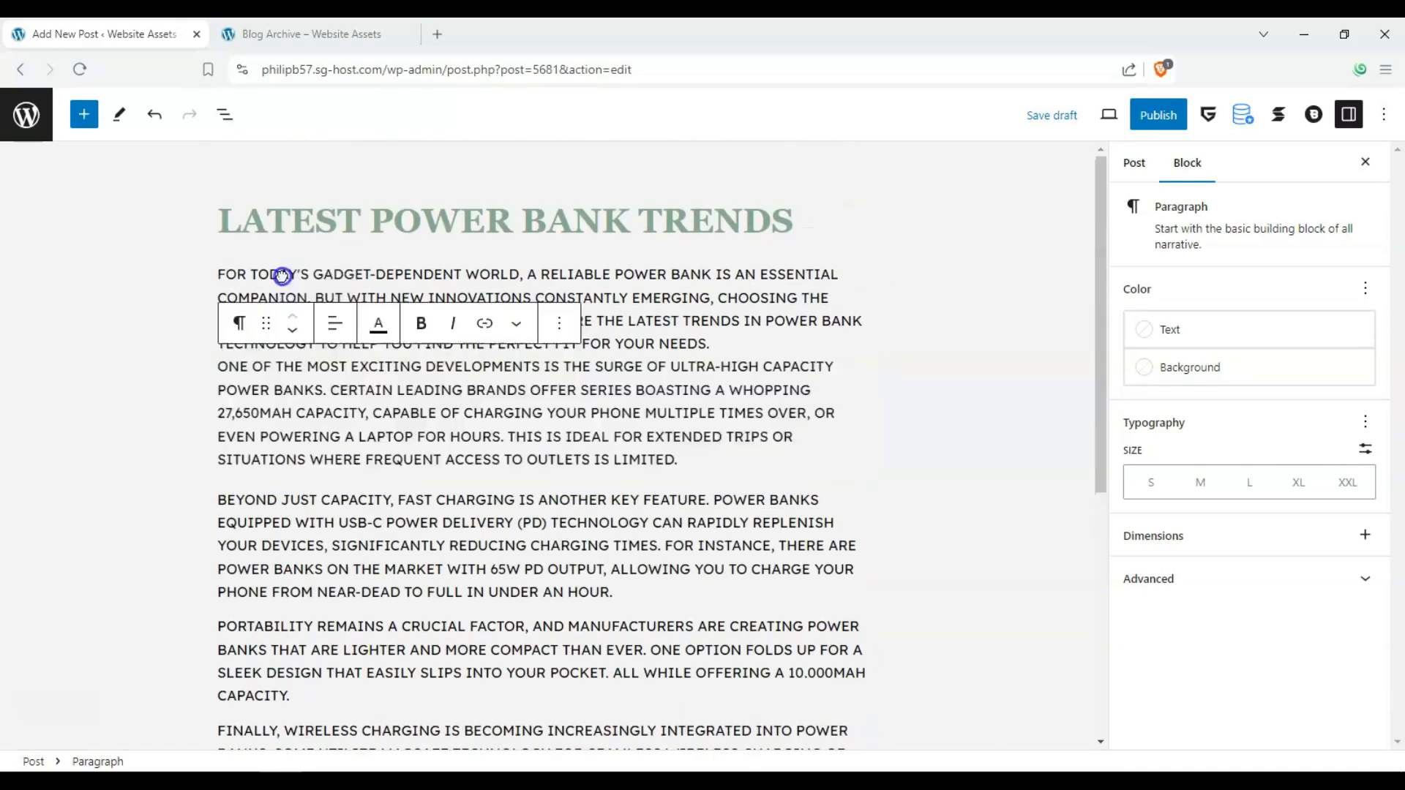
{"action": "left_click", "coordinate": [295, 236]}
{"action": "left_click", "coordinate": [295, 236]}
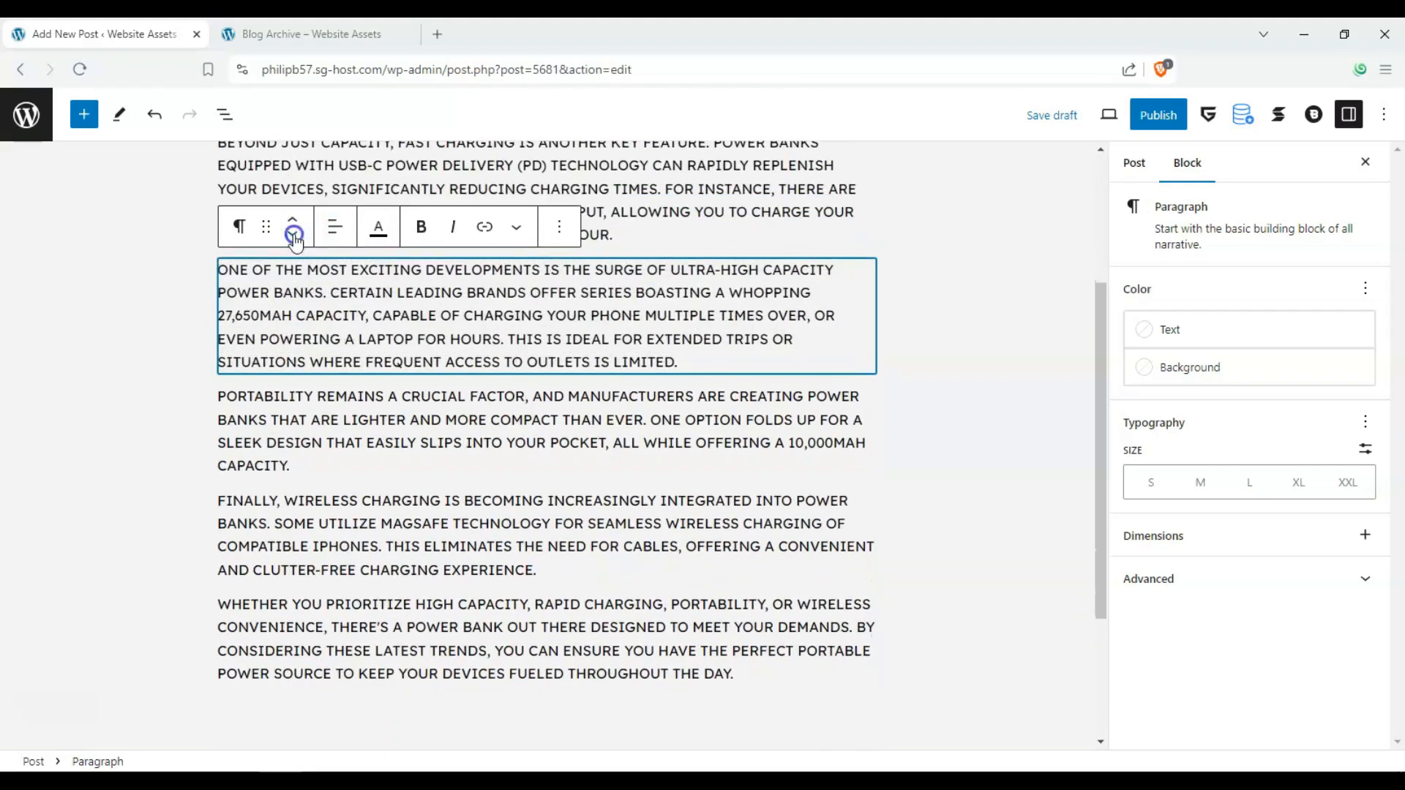
{"action": "left_click", "coordinate": [295, 236]}
{"action": "left_click", "coordinate": [295, 219]}
{"action": "left_click", "coordinate": [108, 306]}
{"action": "scroll", "coordinate": [464, 293], "scroll_direction": "up", "scroll_amount": 3}
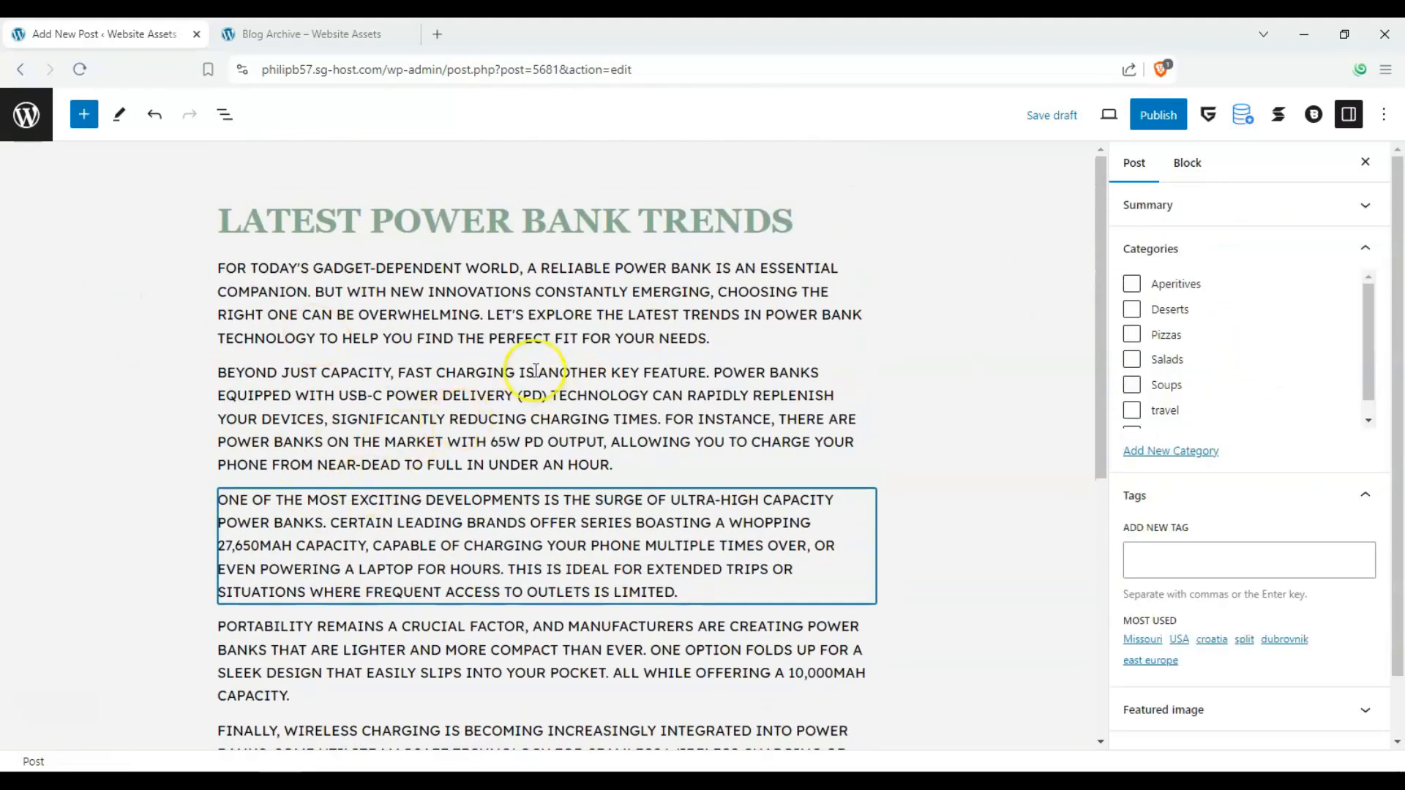
- Insert a Container / Wrapper block between the post title and the first paragraph and bring up the block choices inside it
{"action": "left_click", "coordinate": [221, 264]}
{"action": "left_click", "coordinate": [194, 261]}
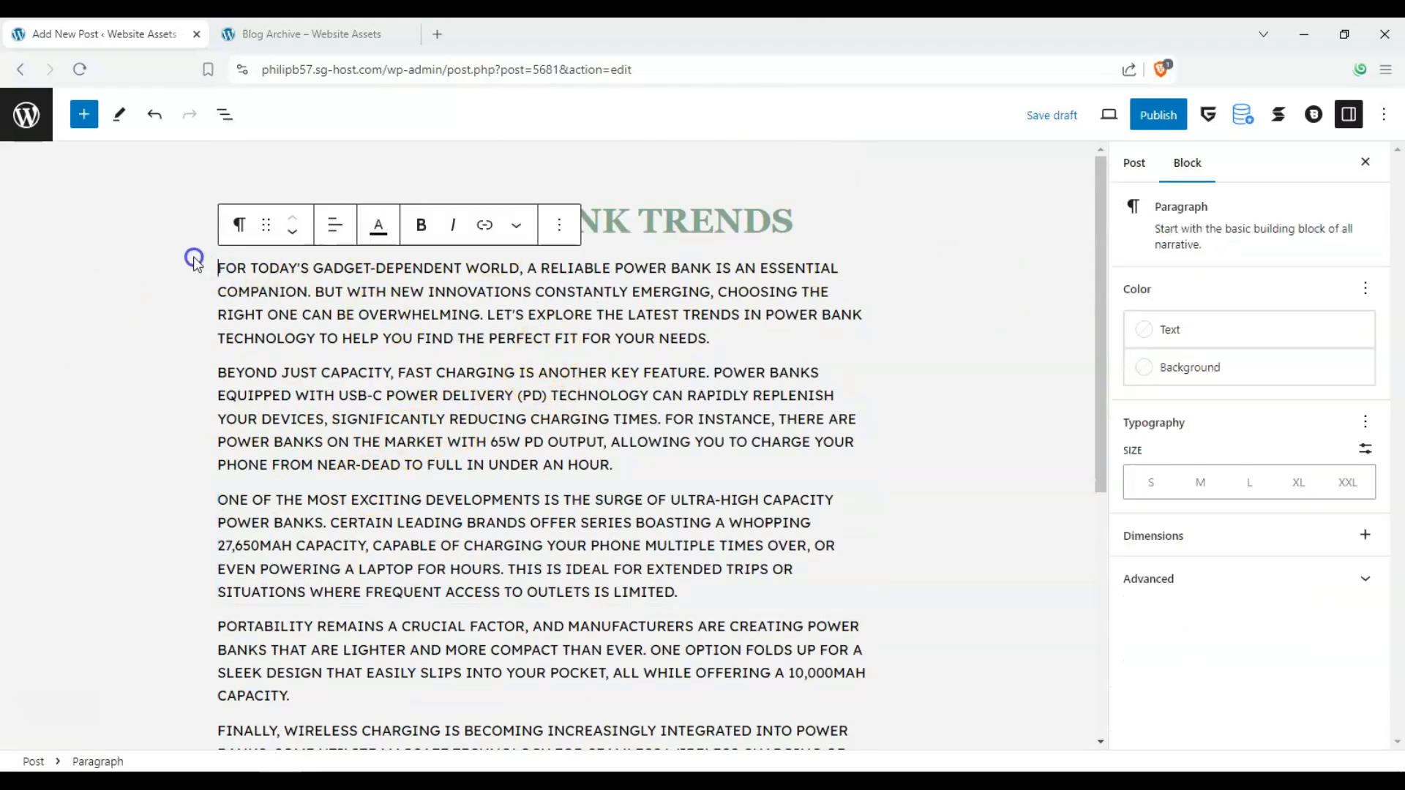
{"action": "left_click", "coordinate": [85, 117]}
{"action": "left_click", "coordinate": [282, 262]}
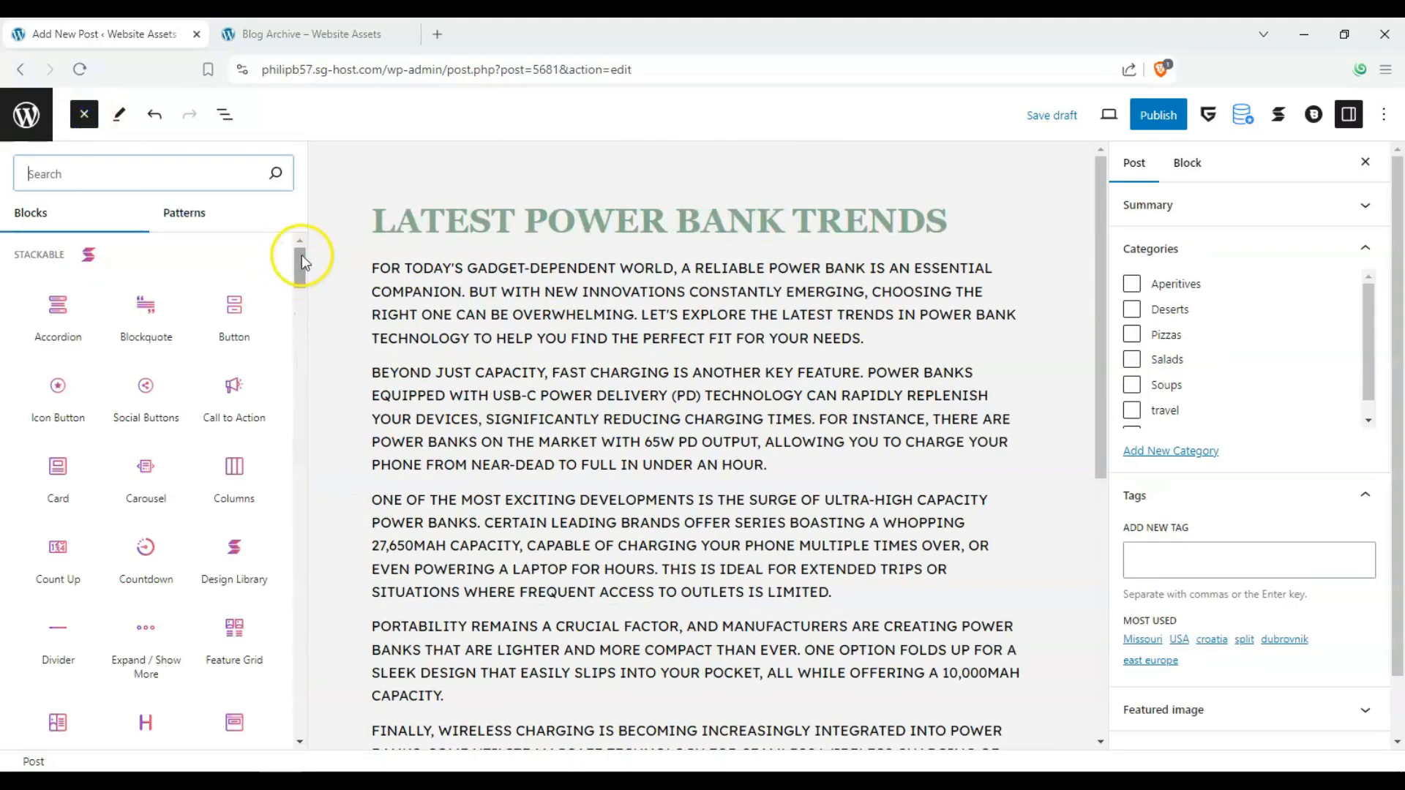
{"action": "left_click", "coordinate": [160, 180]}
{"action": "type", "text": "co"}
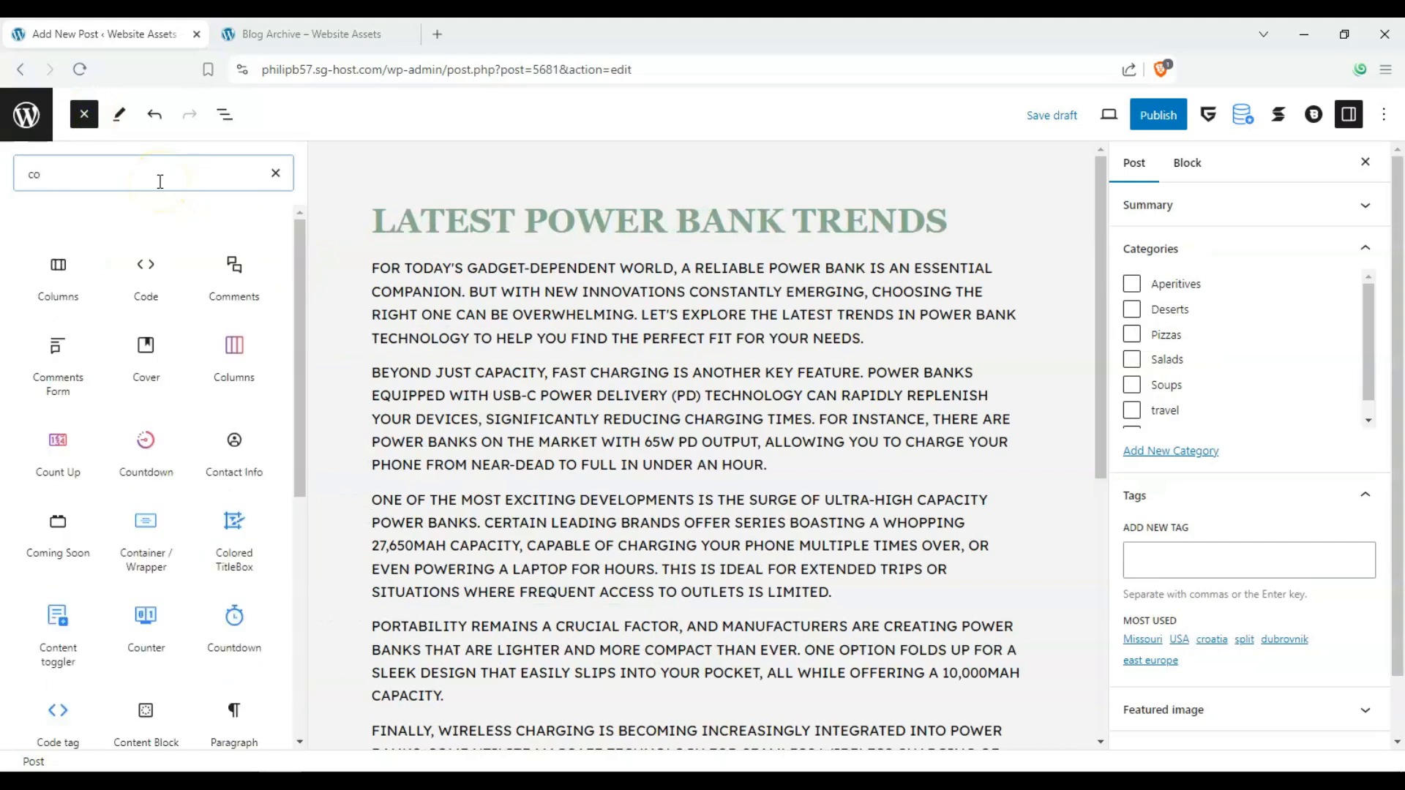
{"action": "type", "text": "ntainer"}
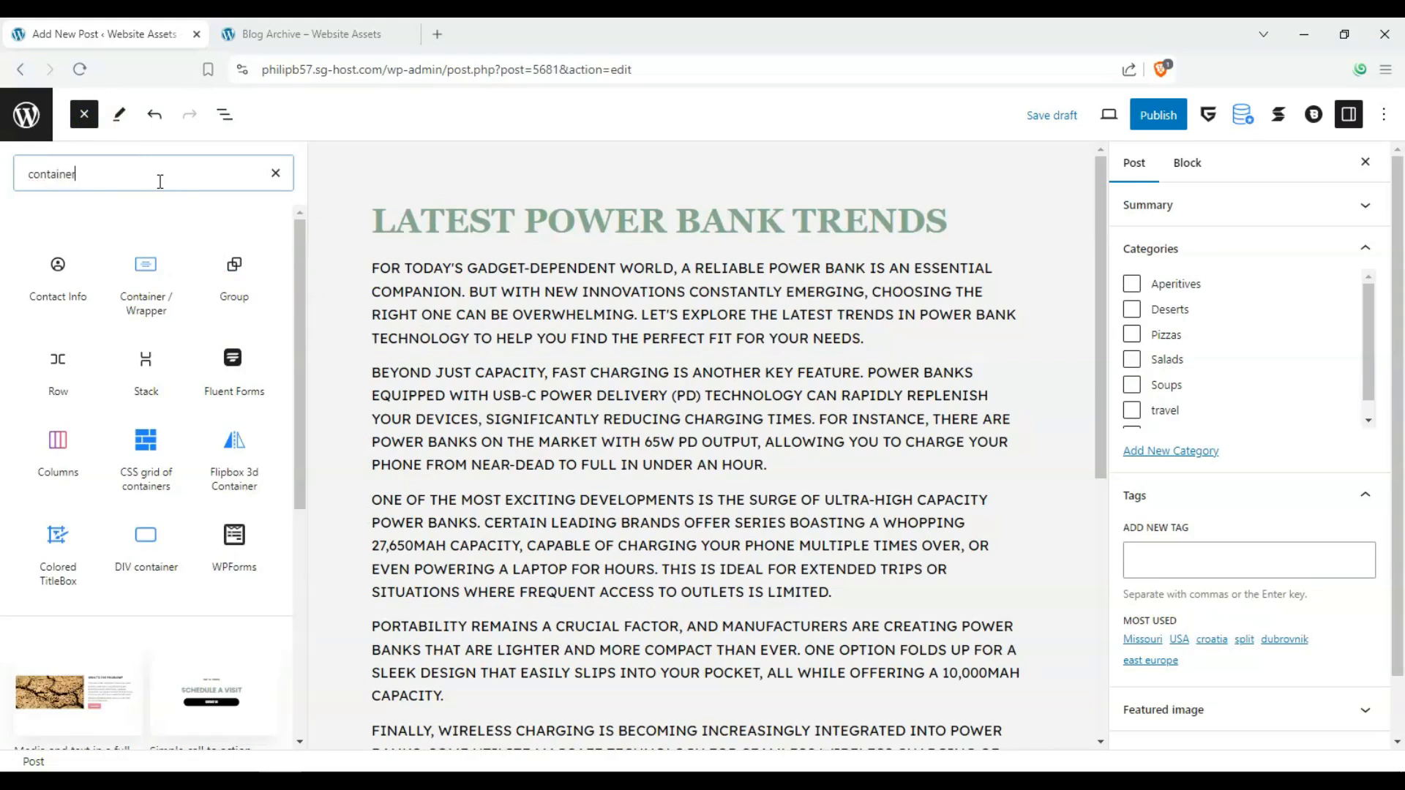
{"action": "mouse_move", "coordinate": [61, 265]}
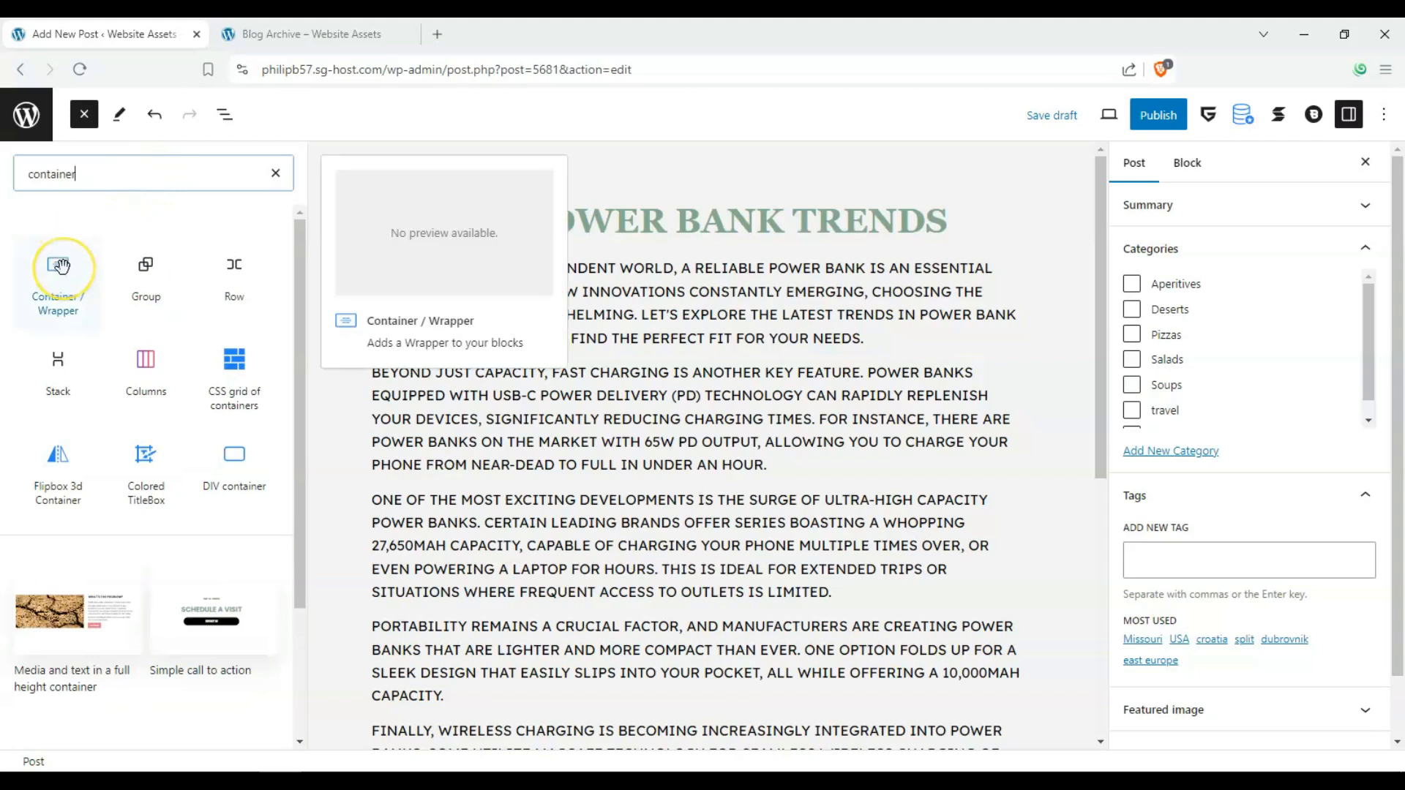
{"action": "left_click_drag", "start_coordinate": [62, 265], "coordinate": [476, 236]}
{"action": "left_click", "coordinate": [546, 275]}
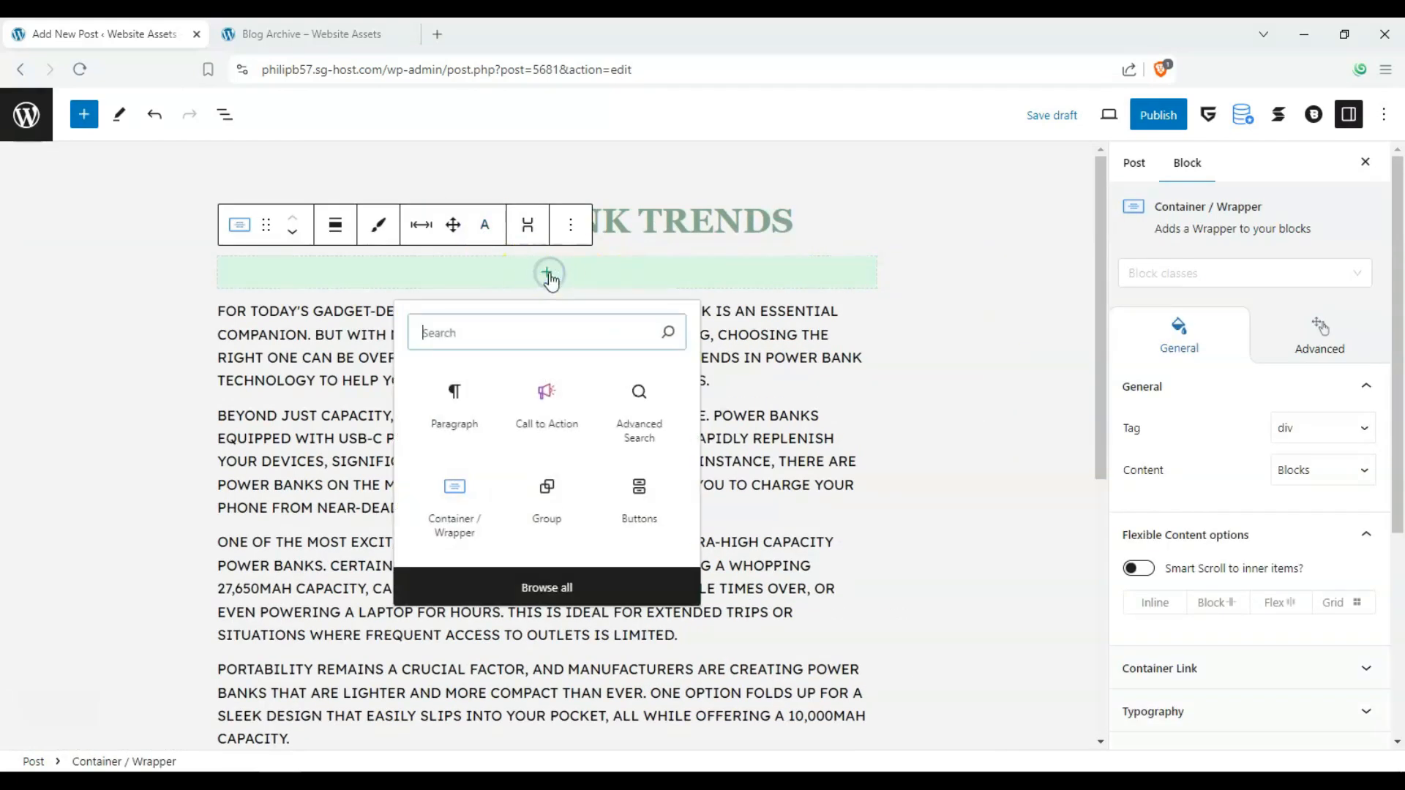
- Dismiss the block choices and delete the empty container above the first paragraph
{"action": "left_click", "coordinate": [465, 260]}
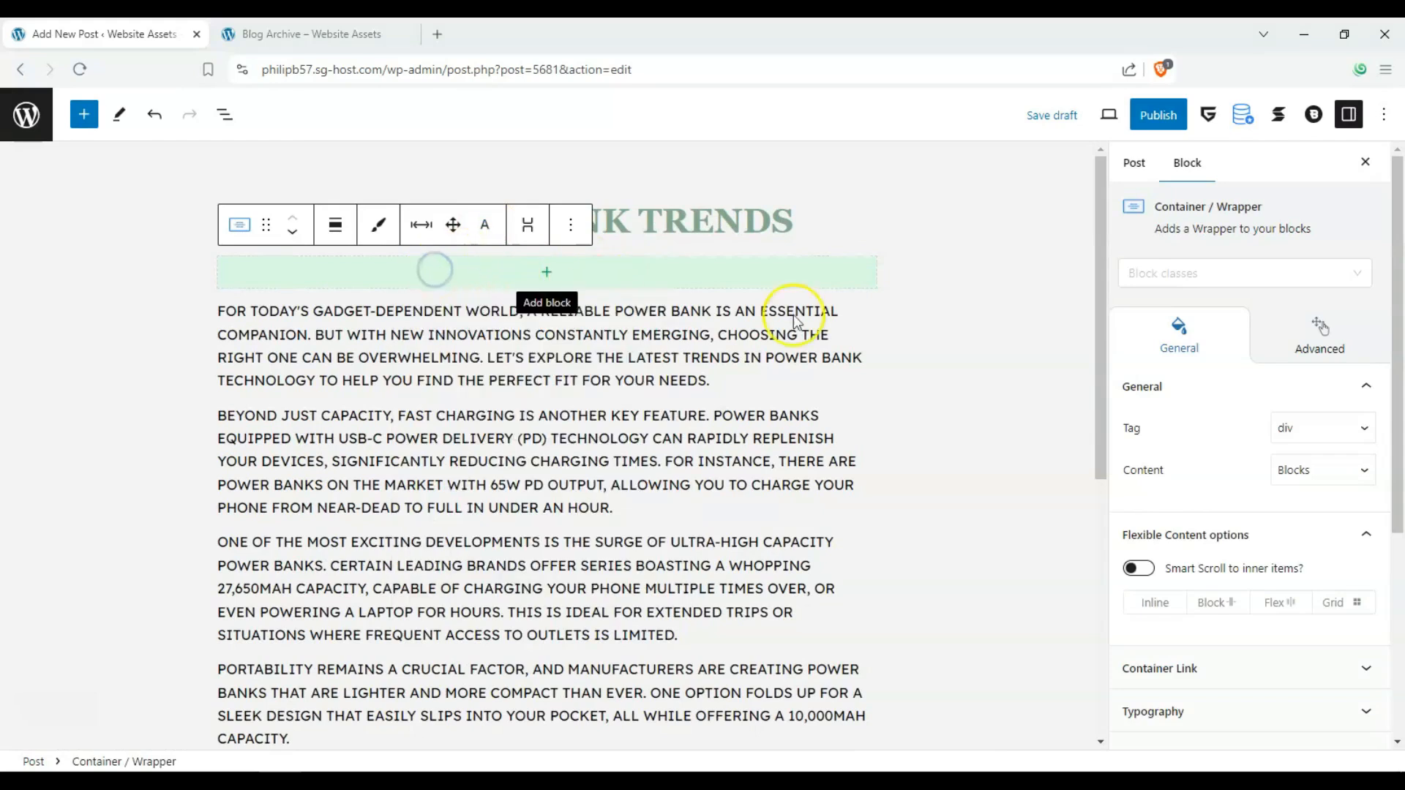
{"action": "left_click", "coordinate": [578, 229]}
{"action": "left_click", "coordinate": [594, 626]}
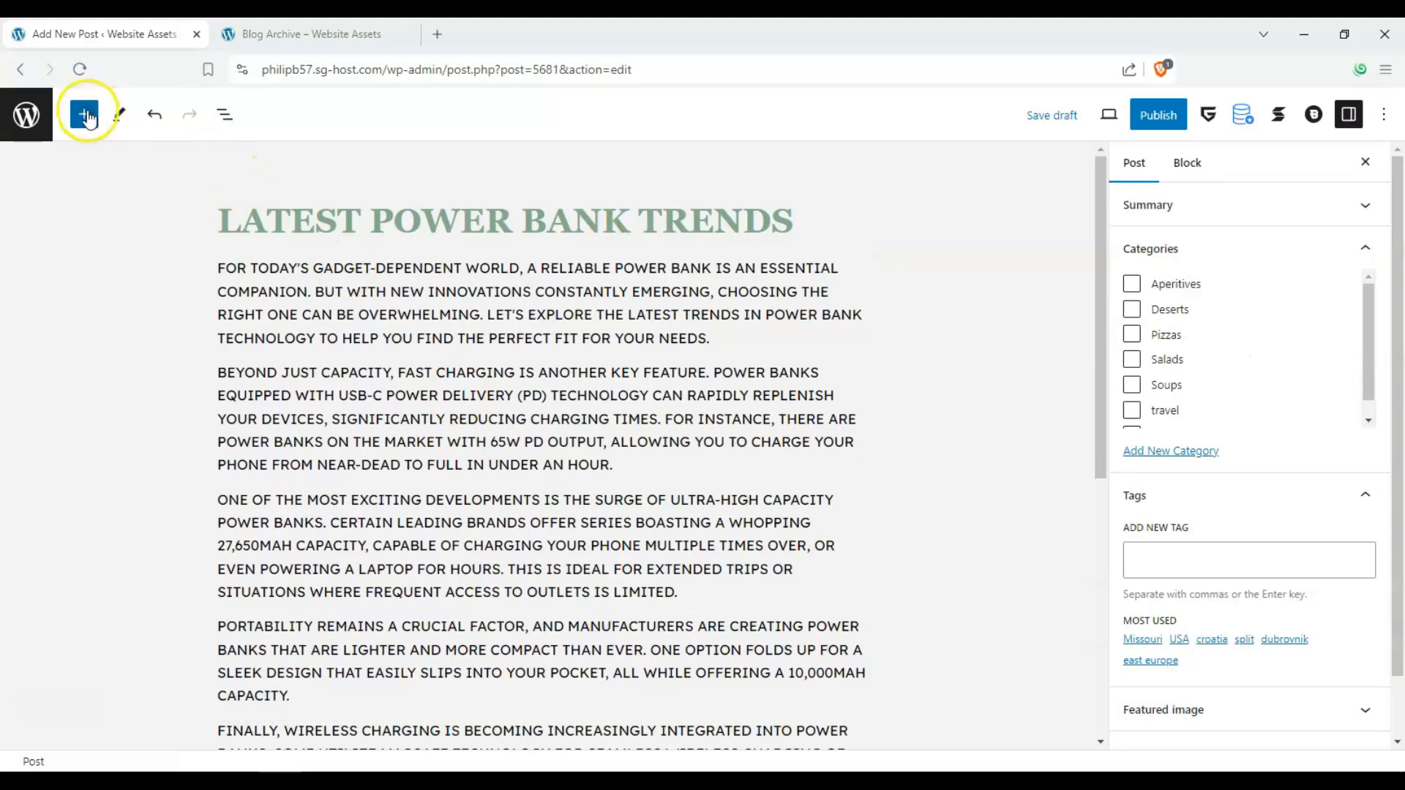
- Insert a Gallery block between the post title and the first paragraph
{"action": "left_click", "coordinate": [84, 115]}
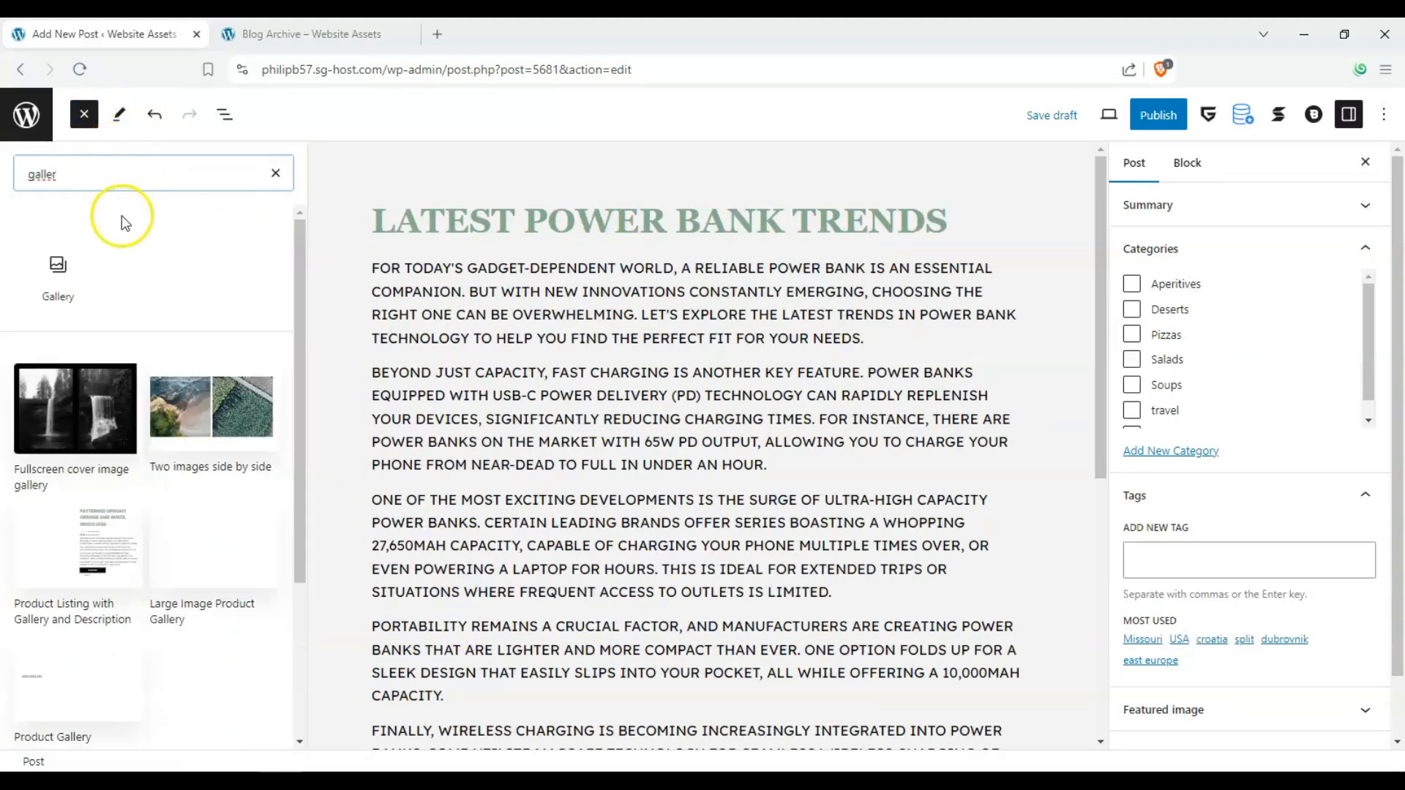
{"action": "mouse_move", "coordinate": [91, 266]}
{"action": "left_click_drag", "start_coordinate": [90, 266], "coordinate": [480, 258]}
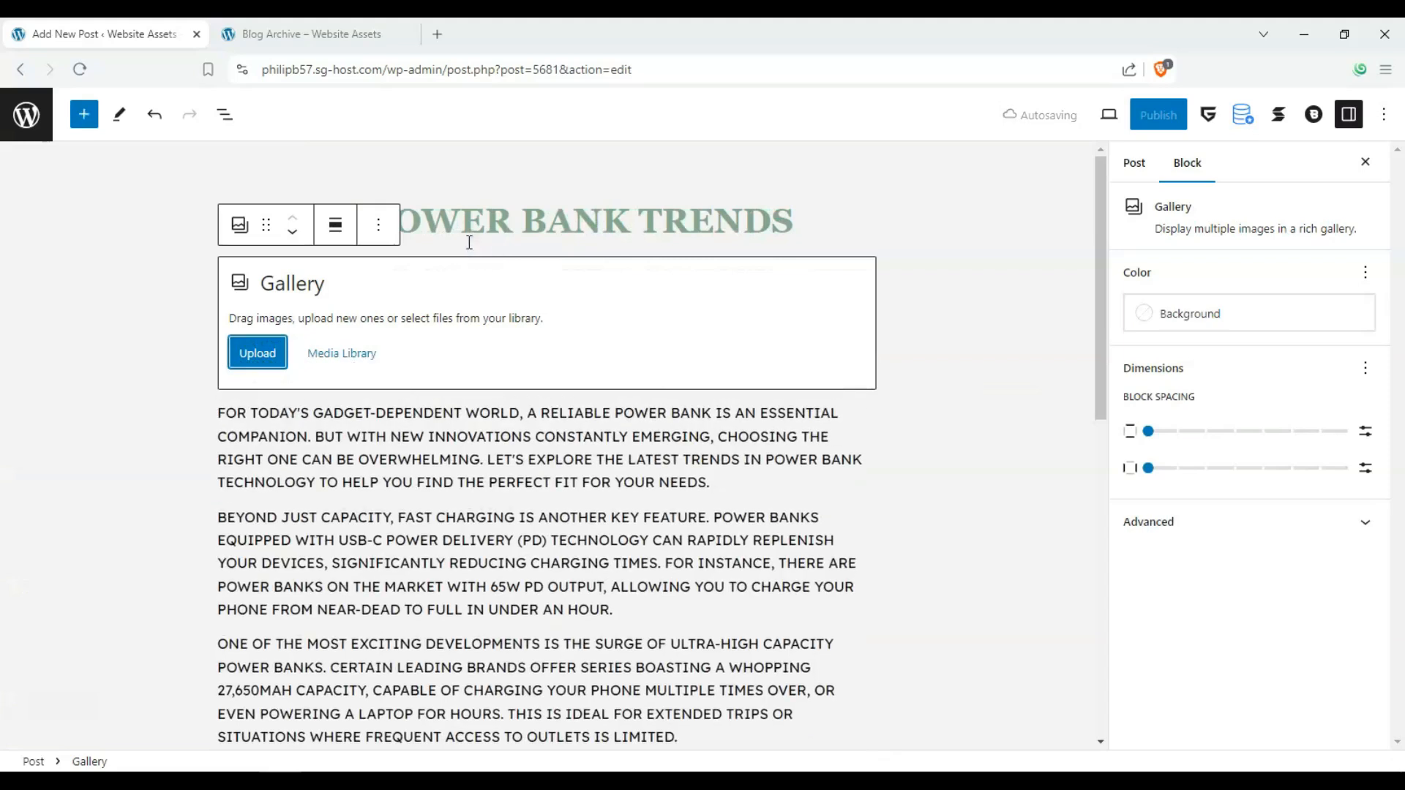
- Fill the gallery with the six power bank images from the media library
{"action": "left_click", "coordinate": [344, 361]}
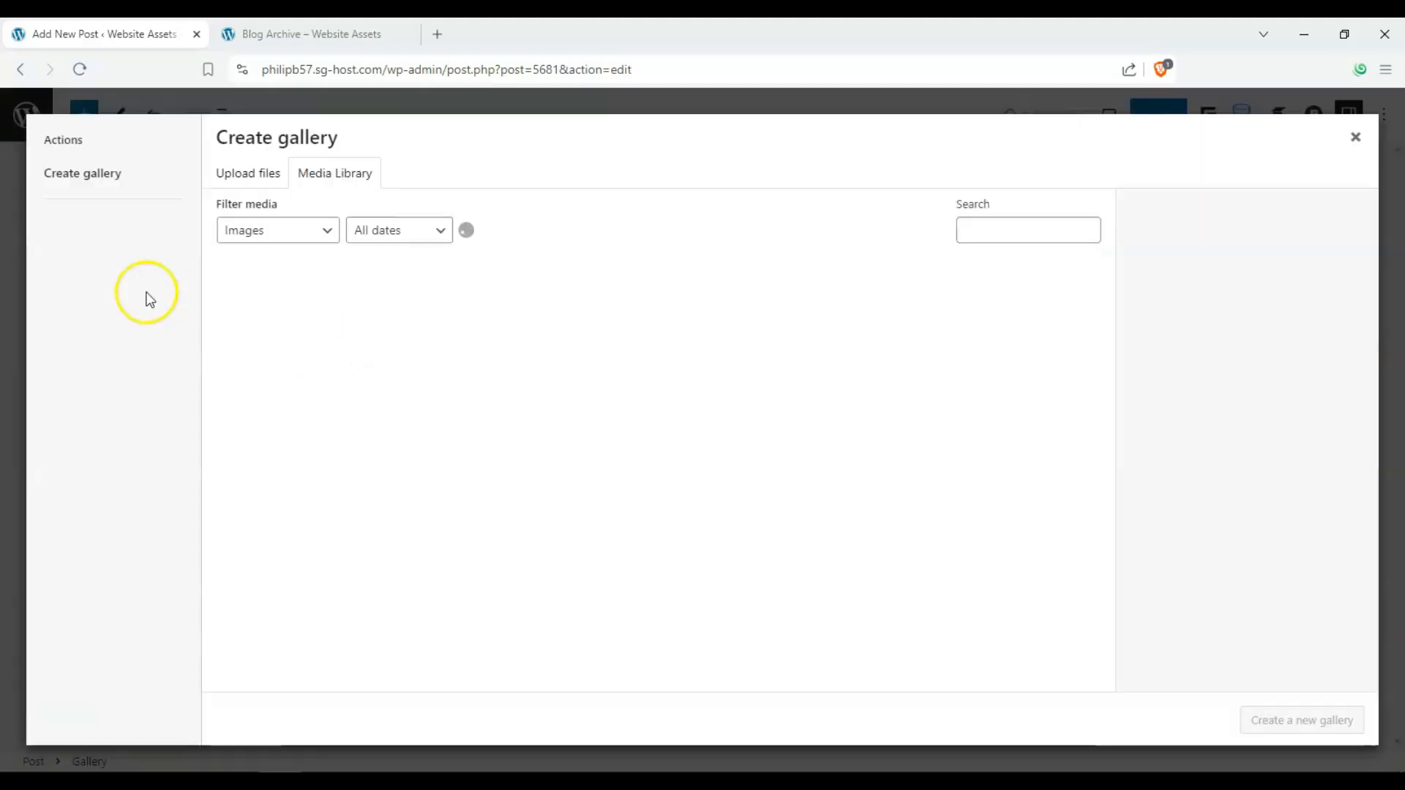
{"action": "scroll", "coordinate": [641, 394], "scroll_direction": "down", "scroll_amount": 2}
{"action": "scroll", "coordinate": [642, 394], "scroll_direction": "down", "scroll_amount": 12}
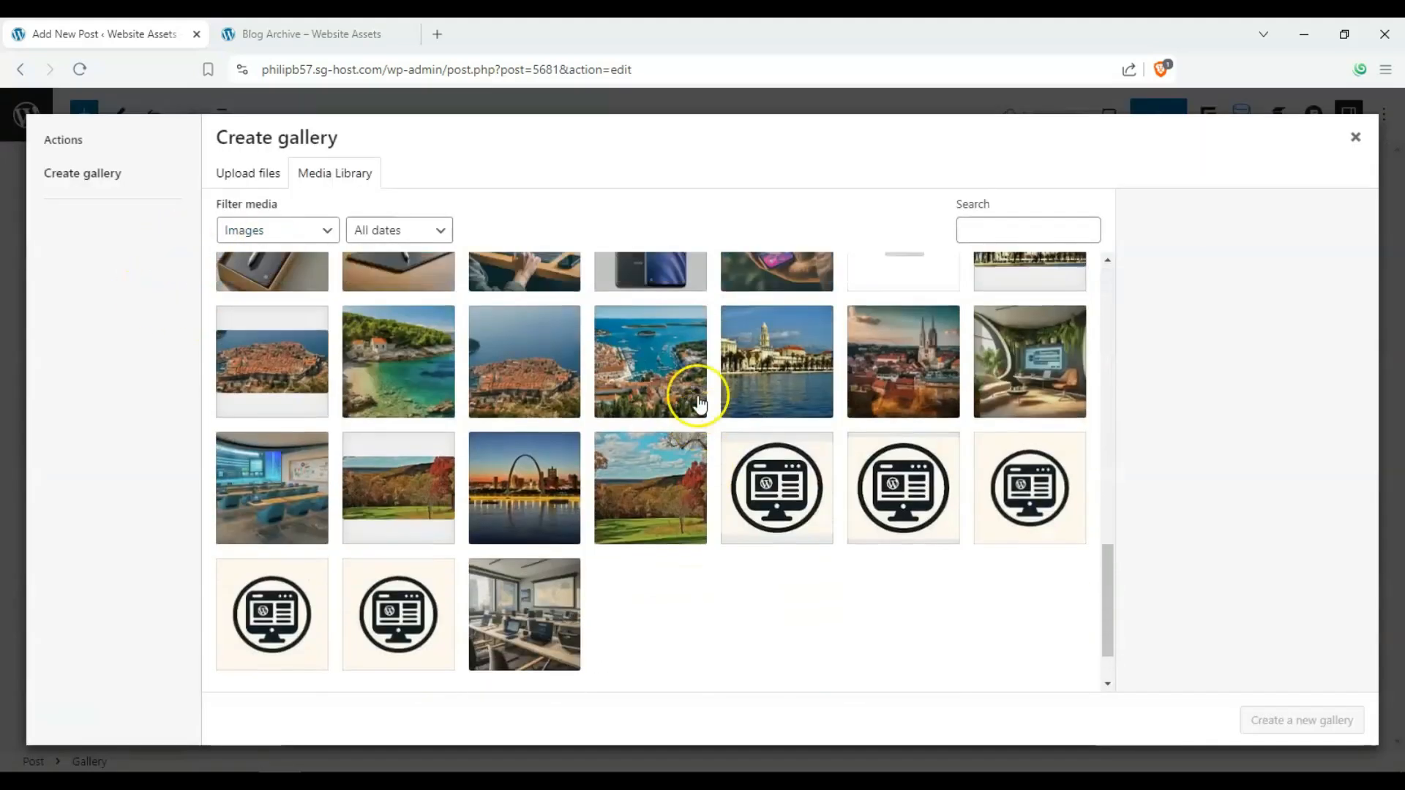
{"action": "scroll", "coordinate": [696, 392], "scroll_direction": "up", "scroll_amount": 4}
{"action": "scroll", "coordinate": [368, 544], "scroll_direction": "up", "scroll_amount": 1}
{"action": "left_click", "coordinate": [431, 439]}
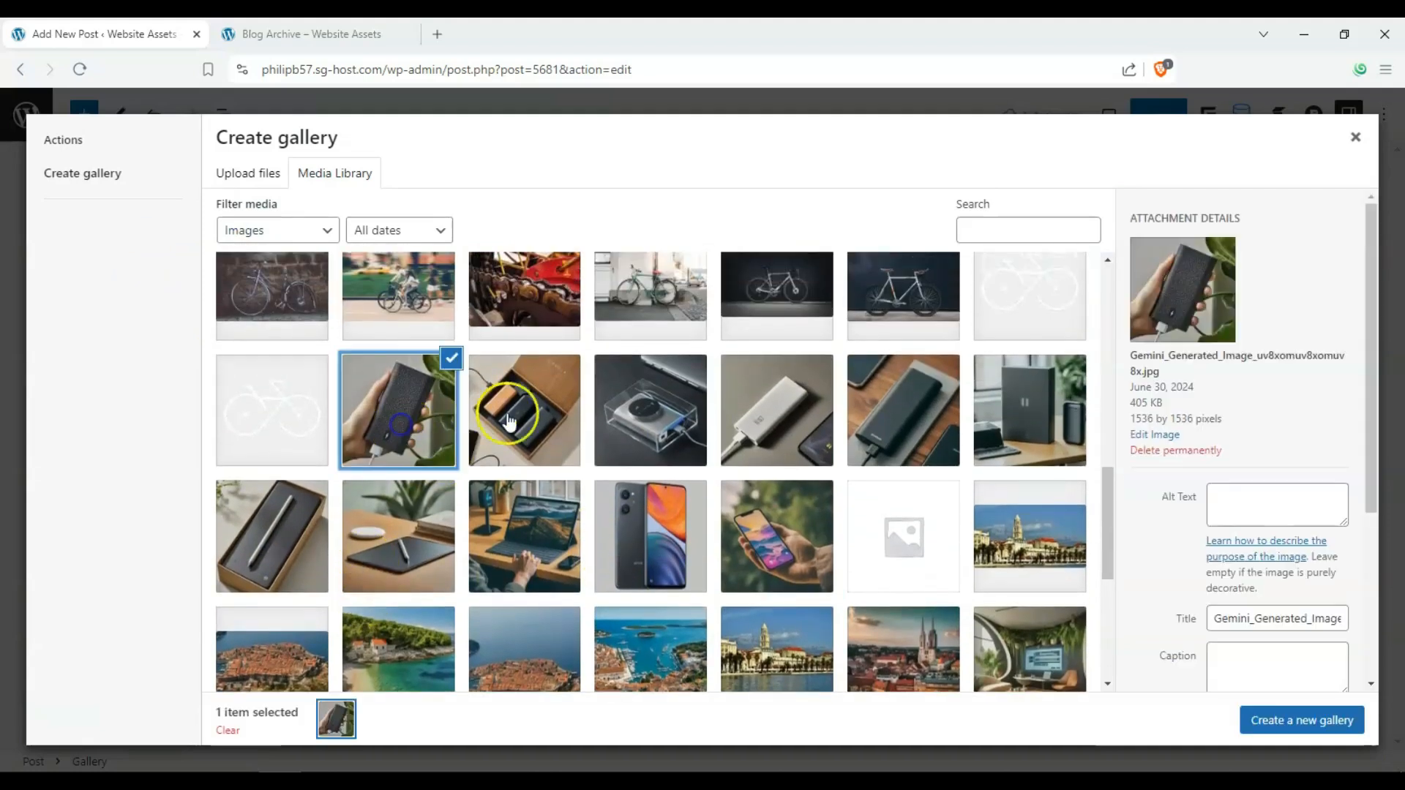
{"action": "left_click", "coordinate": [524, 425]}
{"action": "left_click", "coordinate": [648, 420]}
{"action": "left_click", "coordinate": [775, 432]}
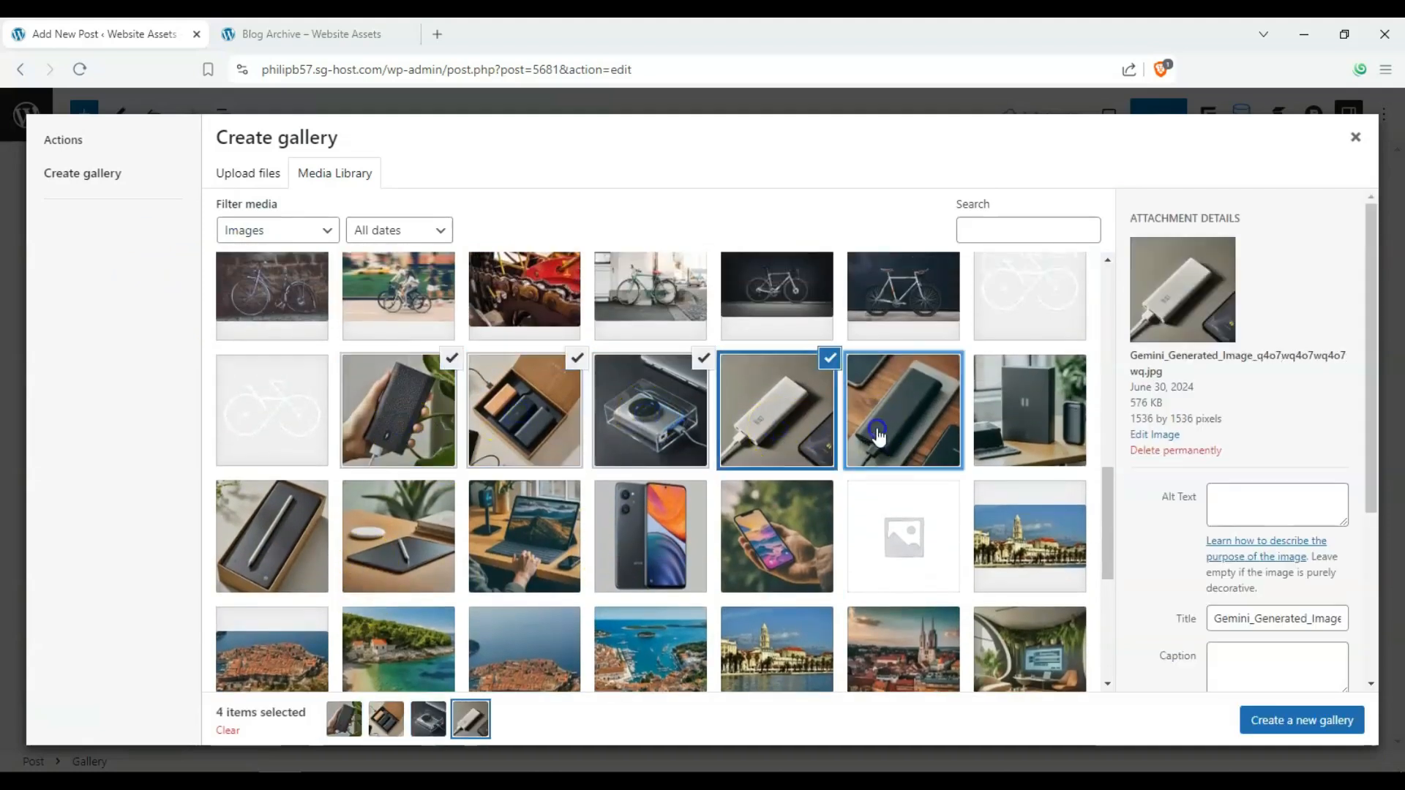
{"action": "left_click", "coordinate": [875, 426]}
{"action": "left_click", "coordinate": [993, 419]}
{"action": "left_click", "coordinate": [1325, 721]}
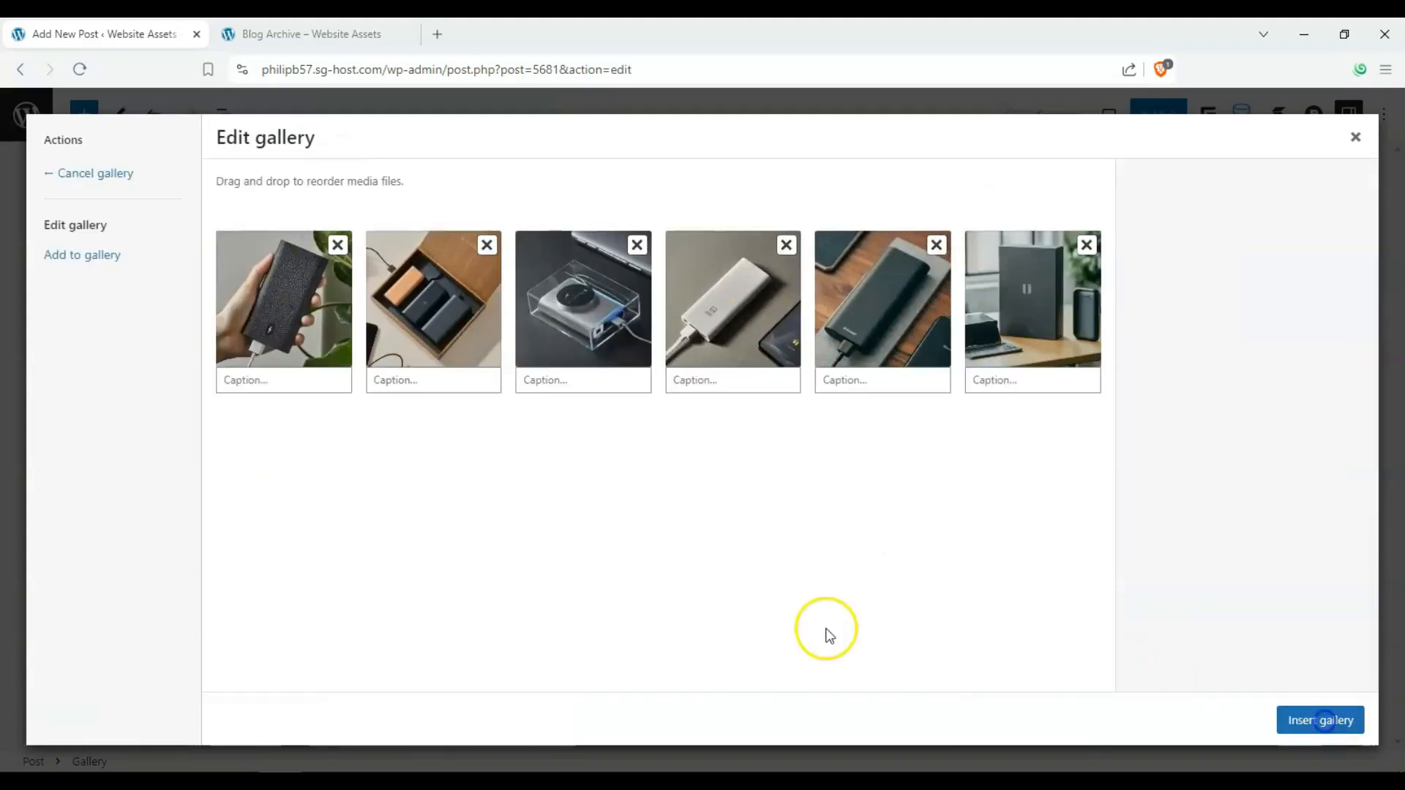
{"action": "left_click", "coordinate": [1321, 720]}
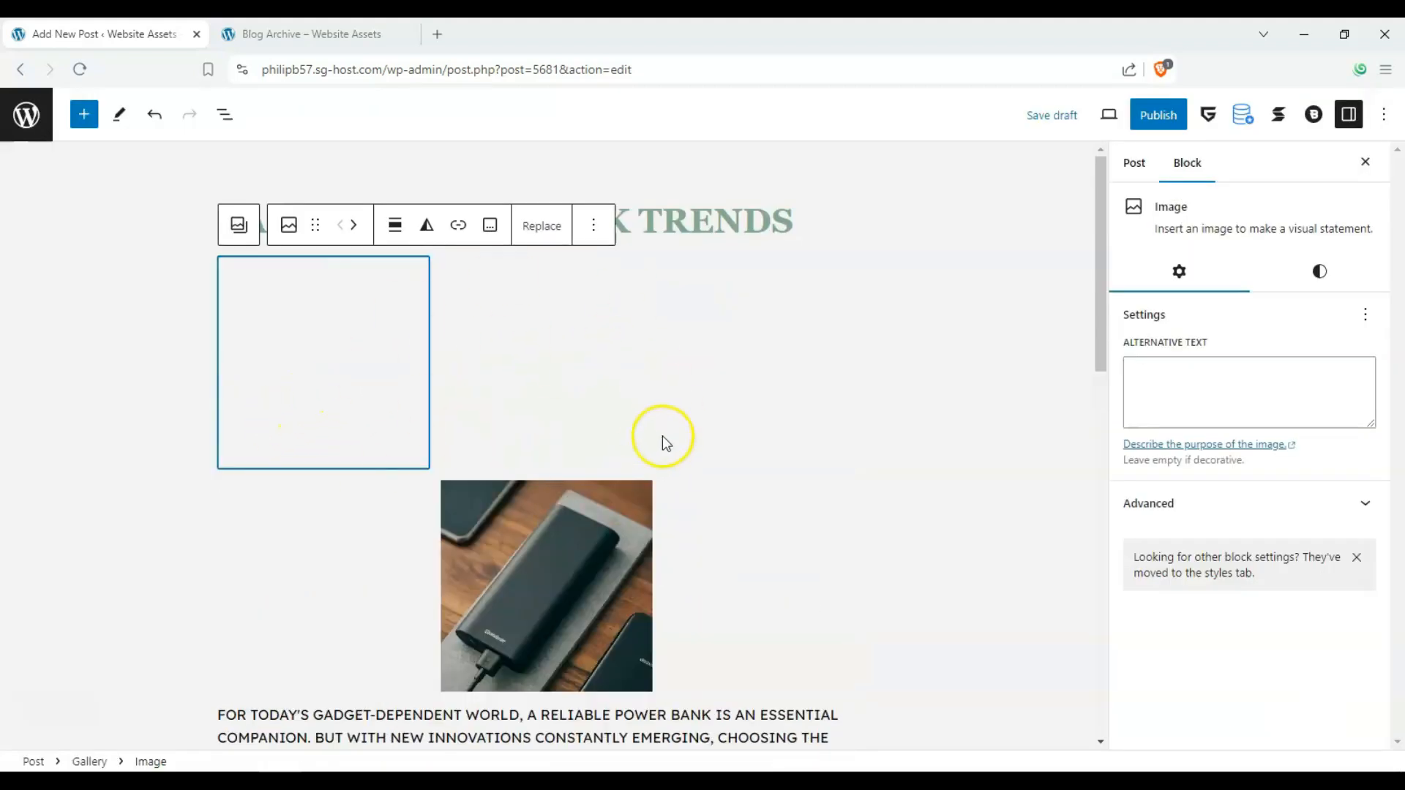
- Move the "For today's gadget-dependent world" paragraph above the image gallery
{"action": "scroll", "coordinate": [180, 395], "scroll_direction": "down", "scroll_amount": 7}
{"action": "scroll", "coordinate": [168, 401], "scroll_direction": "up", "scroll_amount": 5}
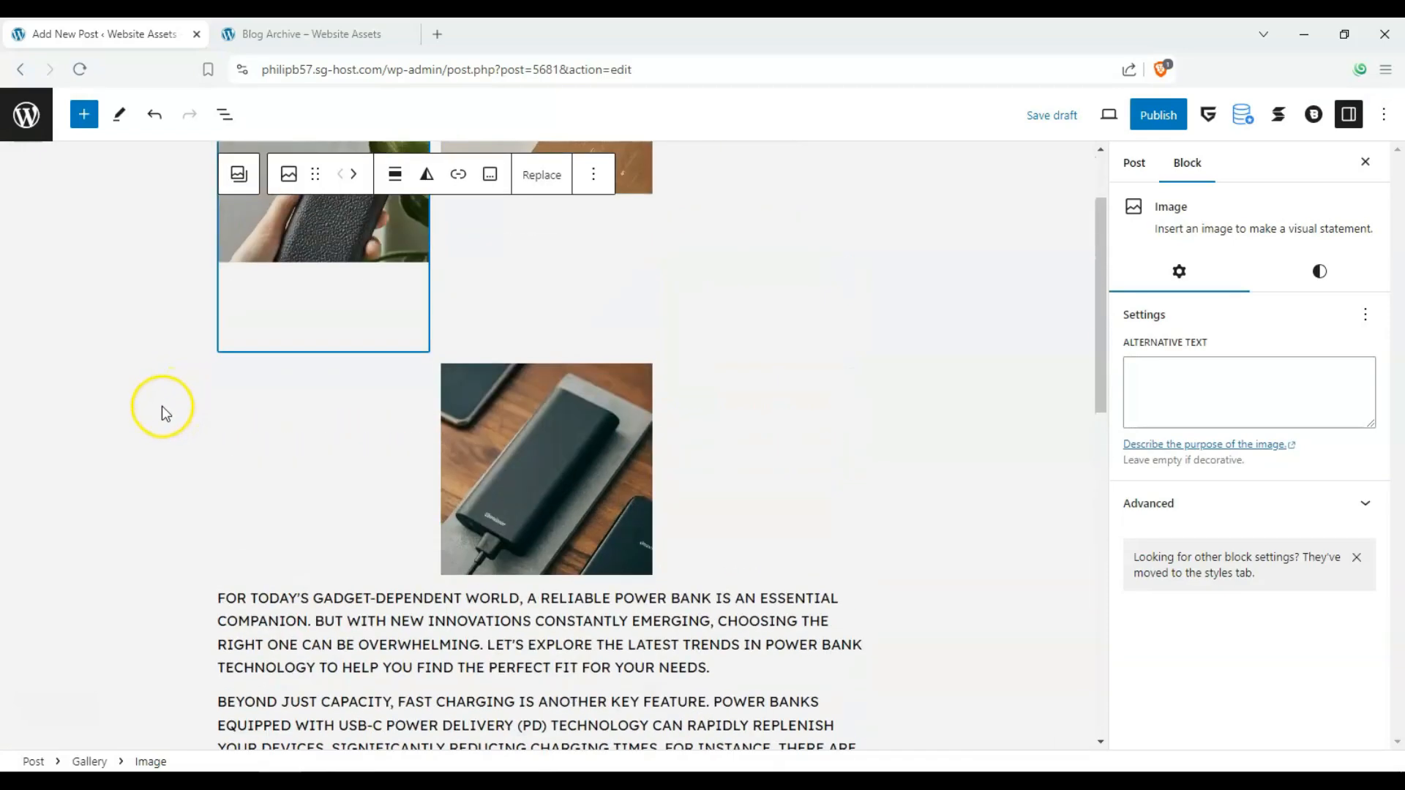
{"action": "scroll", "coordinate": [526, 455], "scroll_direction": "down", "scroll_amount": 9}
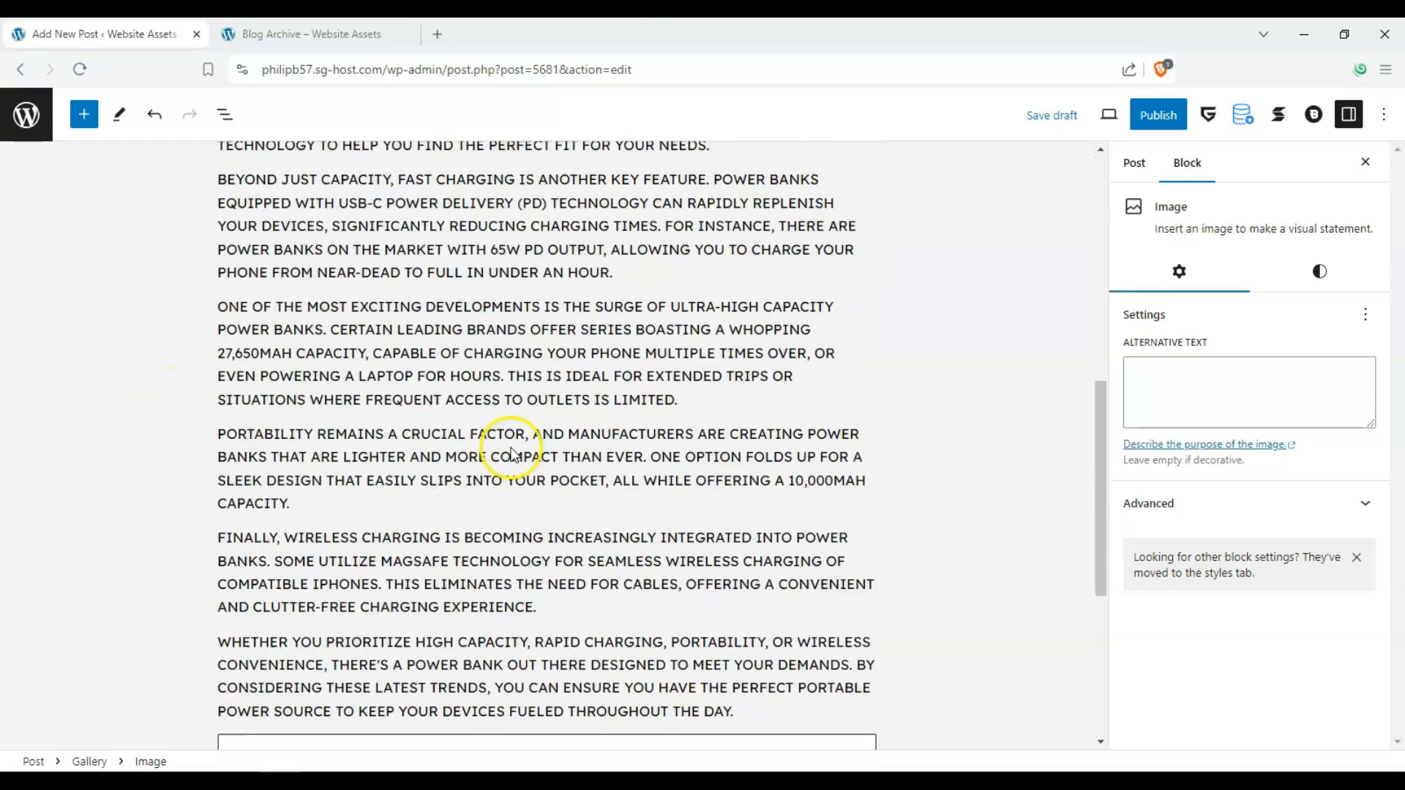
{"action": "scroll", "coordinate": [511, 454], "scroll_direction": "up", "scroll_amount": 5}
{"action": "left_click", "coordinate": [245, 526]}
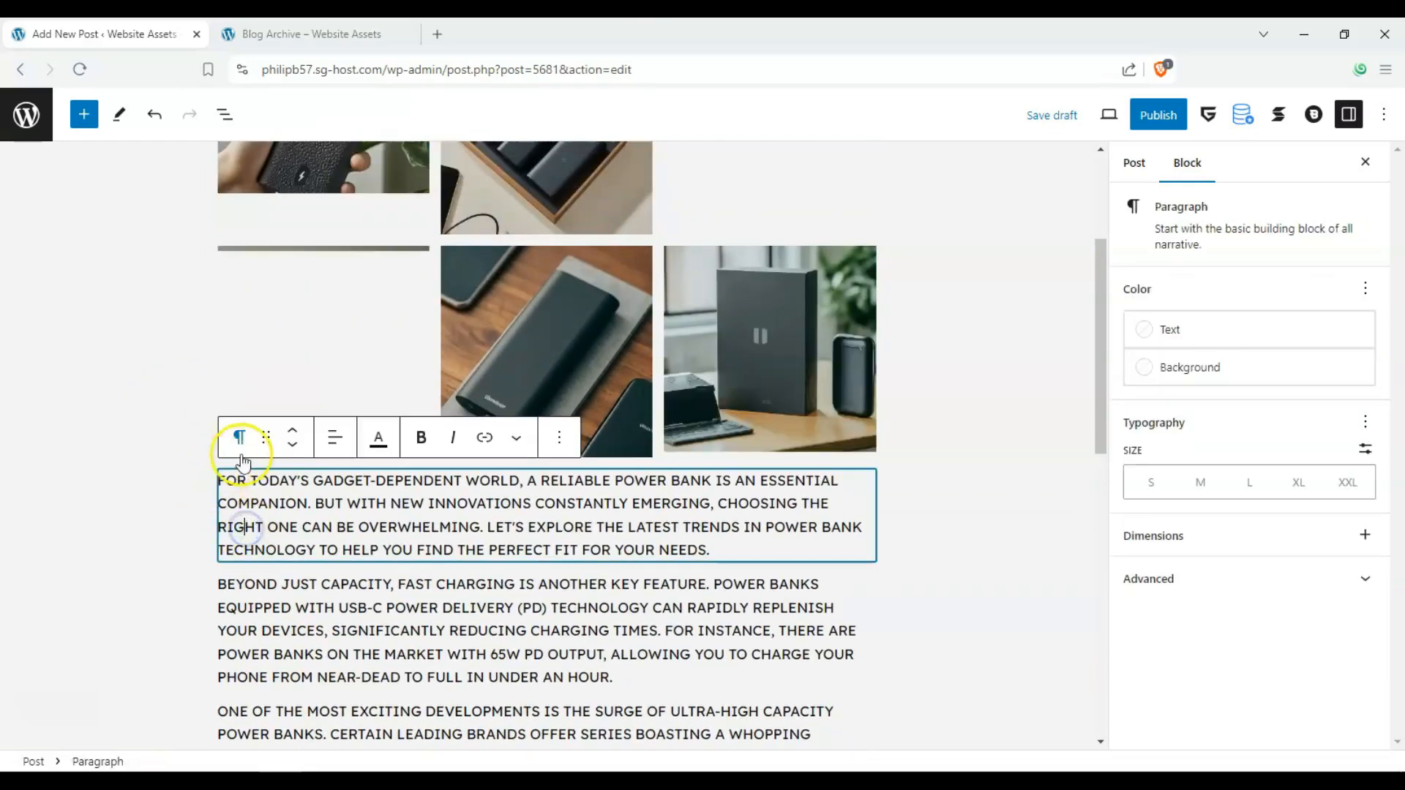
{"action": "left_click", "coordinate": [293, 444]}
{"action": "left_click", "coordinate": [295, 431]}
{"action": "left_click", "coordinate": [294, 432]}
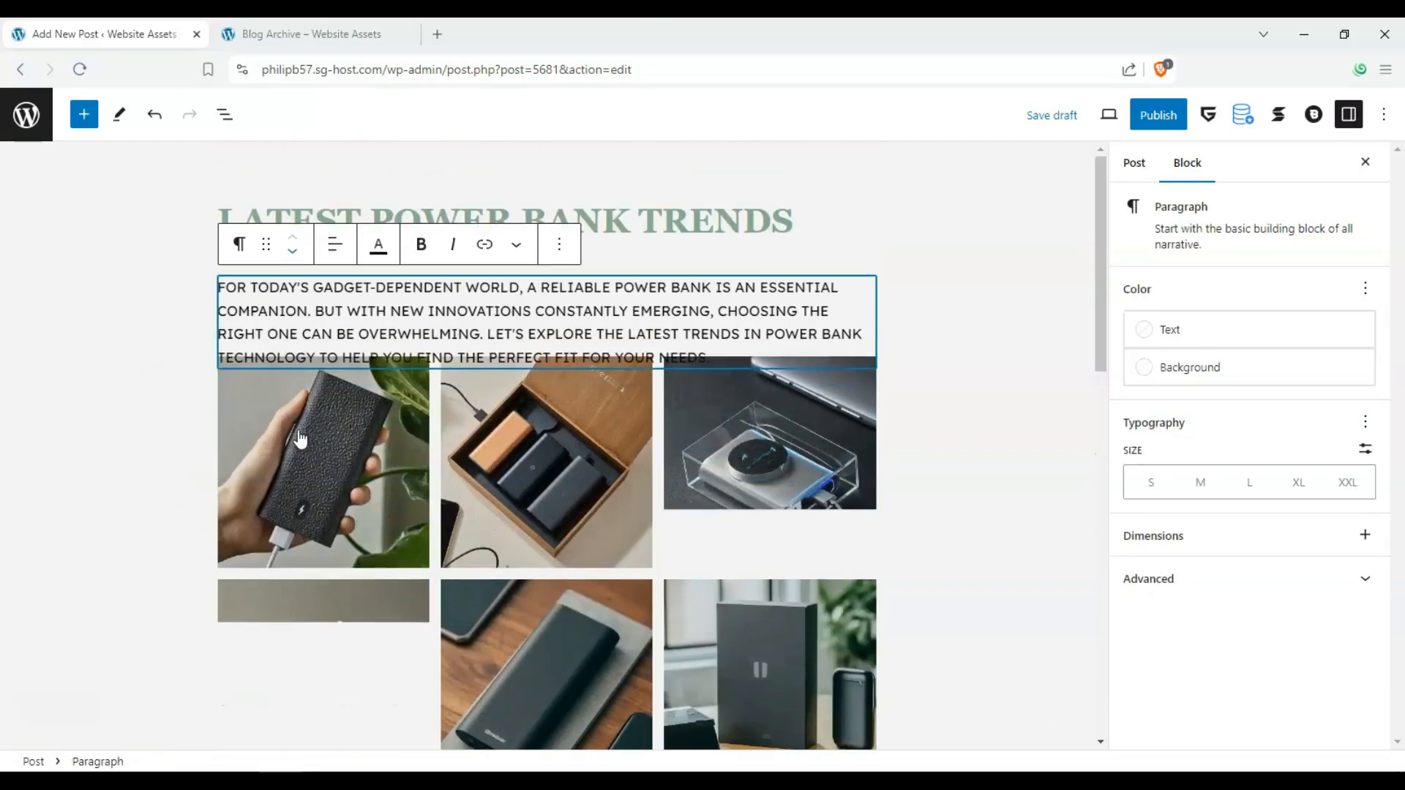
- Delete the empty Gallery block below the last paragraph of the post
{"action": "scroll", "coordinate": [299, 437], "scroll_direction": "down", "scroll_amount": 12}
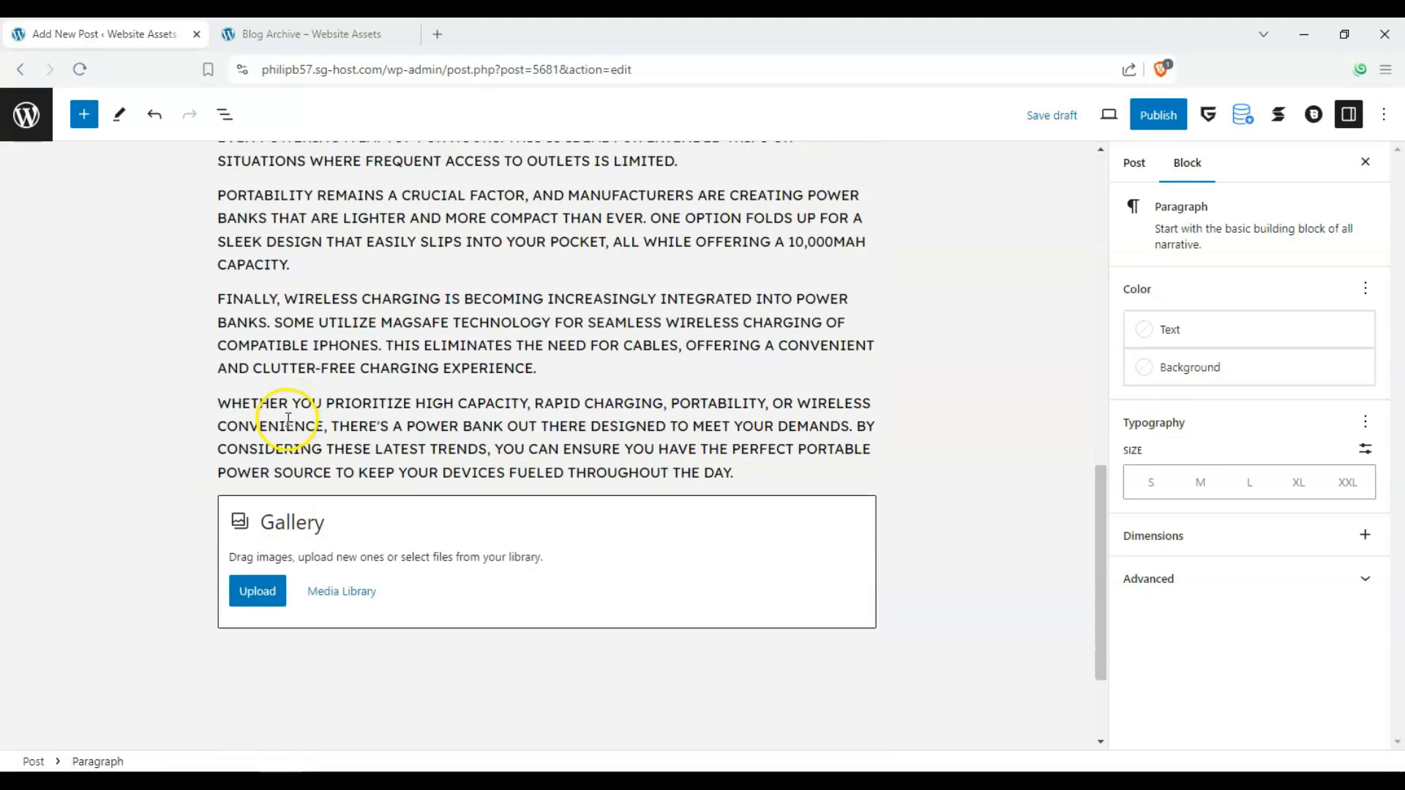
{"action": "left_click", "coordinate": [590, 538]}
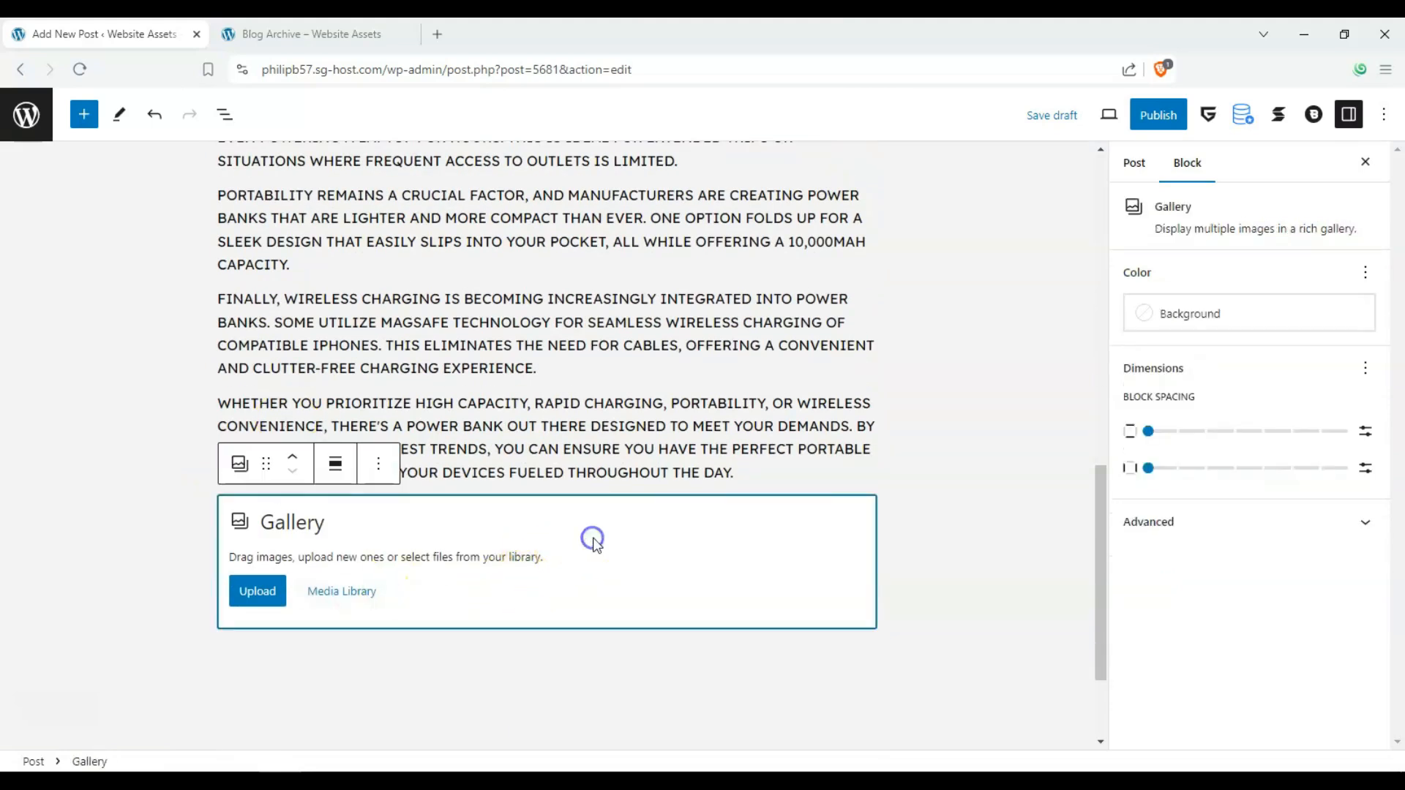
{"action": "left_click", "coordinate": [378, 464]}
{"action": "scroll", "coordinate": [443, 398], "scroll_direction": "down", "scroll_amount": 2}
{"action": "left_click", "coordinate": [407, 408]}
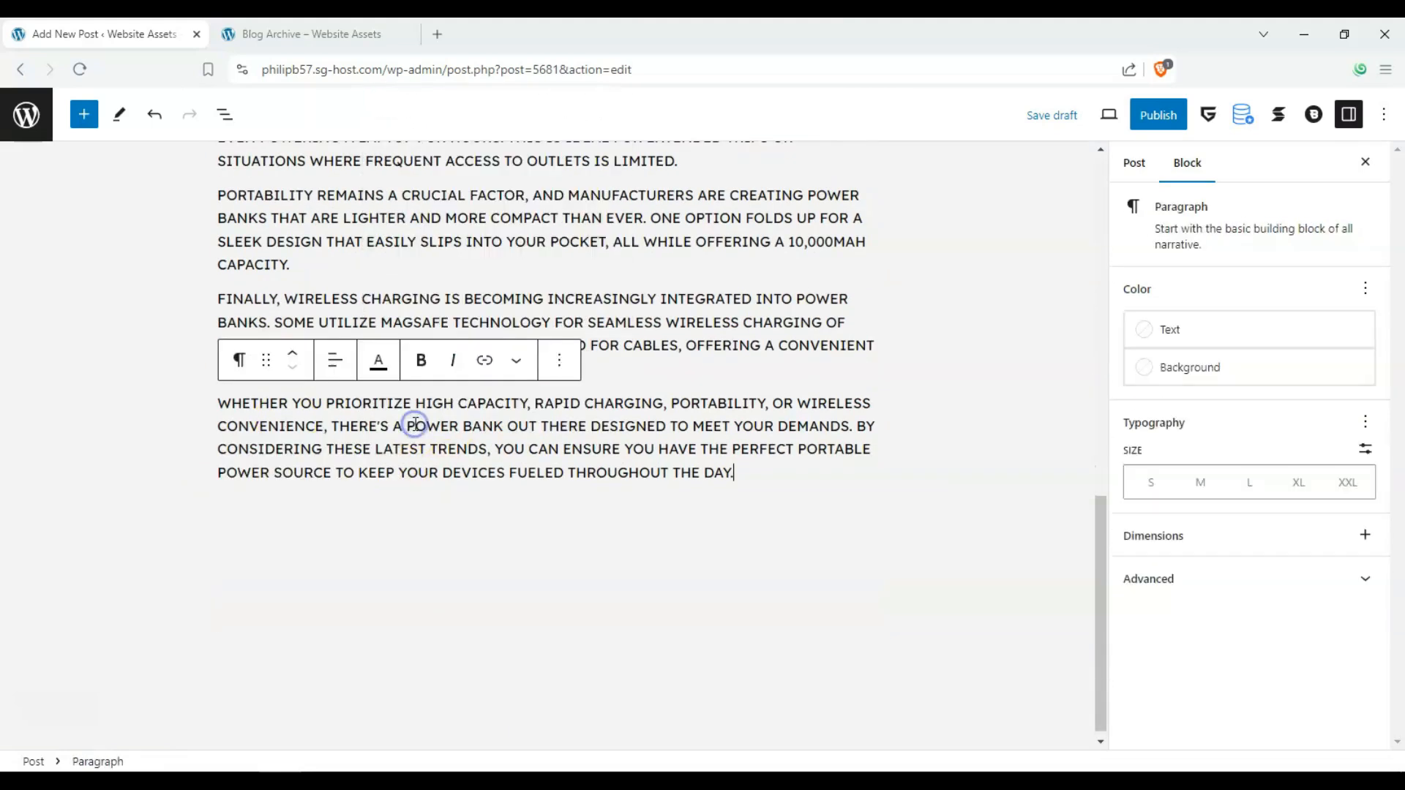
- Move the white power bank image out of the gallery to below the "Portability remains a crucial factor" paragraph
{"action": "scroll", "coordinate": [362, 432], "scroll_direction": "up", "scroll_amount": 10}
{"action": "left_click", "coordinate": [366, 415]}
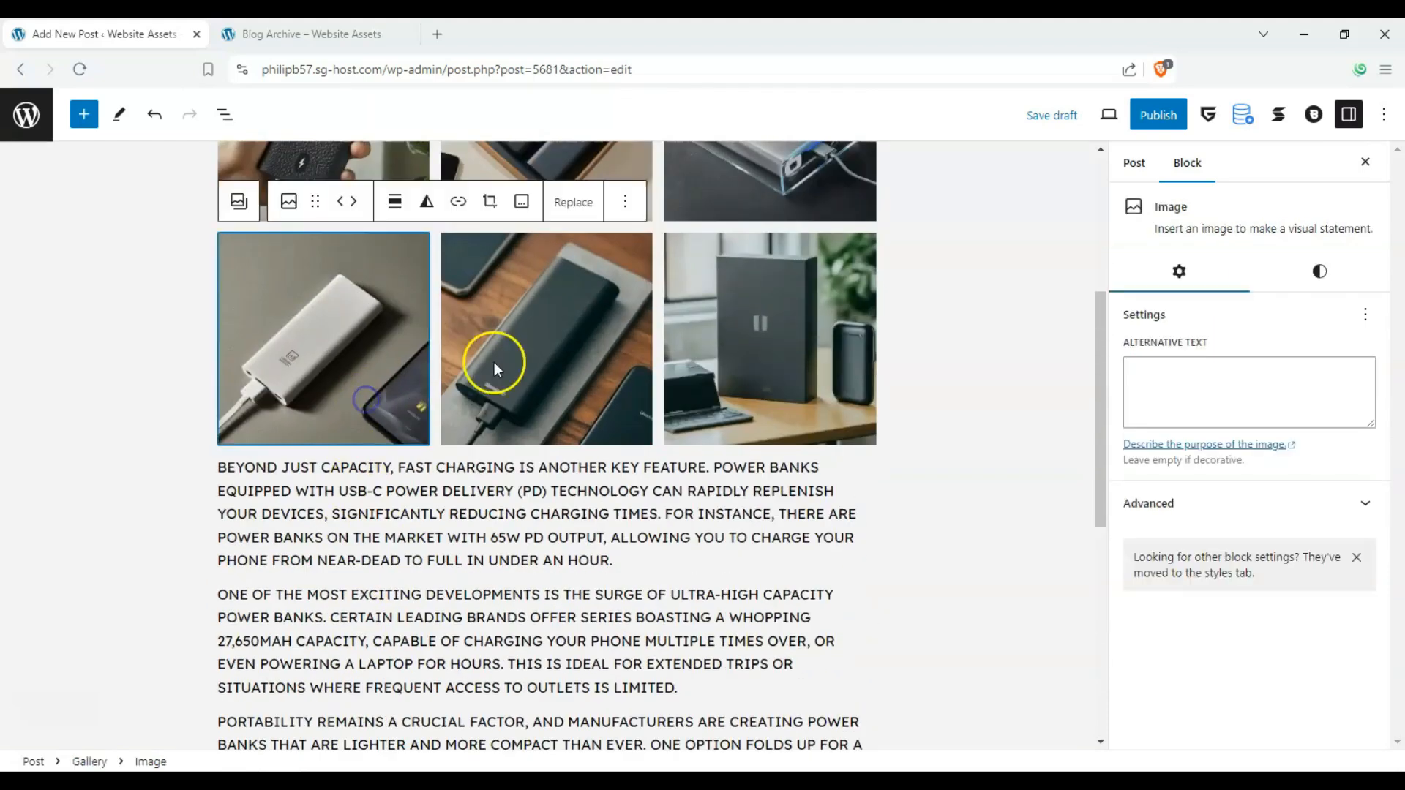
{"action": "left_click", "coordinate": [361, 203]}
{"action": "left_click_drag", "start_coordinate": [531, 201], "coordinate": [395, 275]}
{"action": "scroll", "coordinate": [293, 326], "scroll_direction": "up", "scroll_amount": 10}
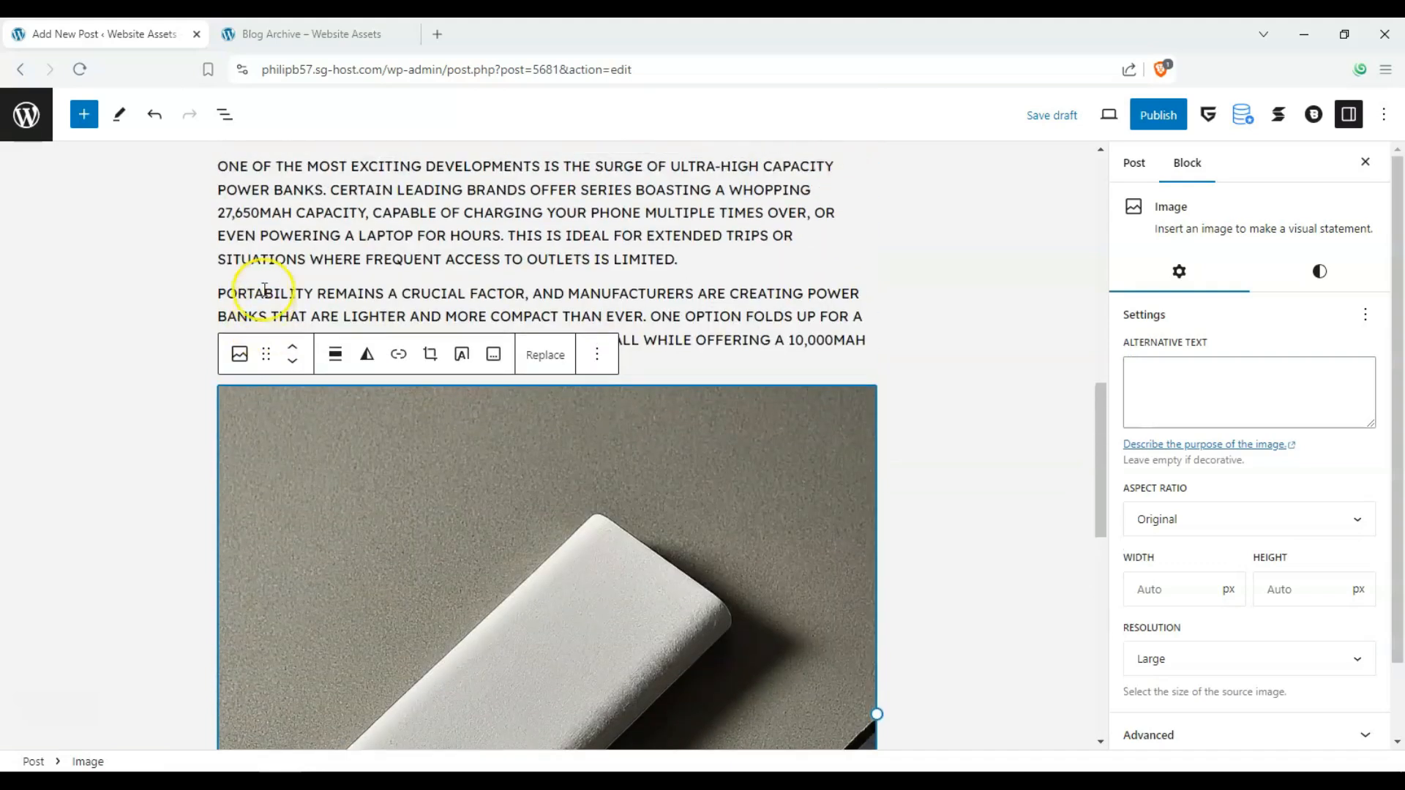
- Move the gallery image of the black box on a desk to just above the "Portability remains a crucial factor" paragraph
{"action": "scroll", "coordinate": [420, 379], "scroll_direction": "up", "scroll_amount": 3}
{"action": "scroll", "coordinate": [415, 371], "scroll_direction": "down", "scroll_amount": 4}
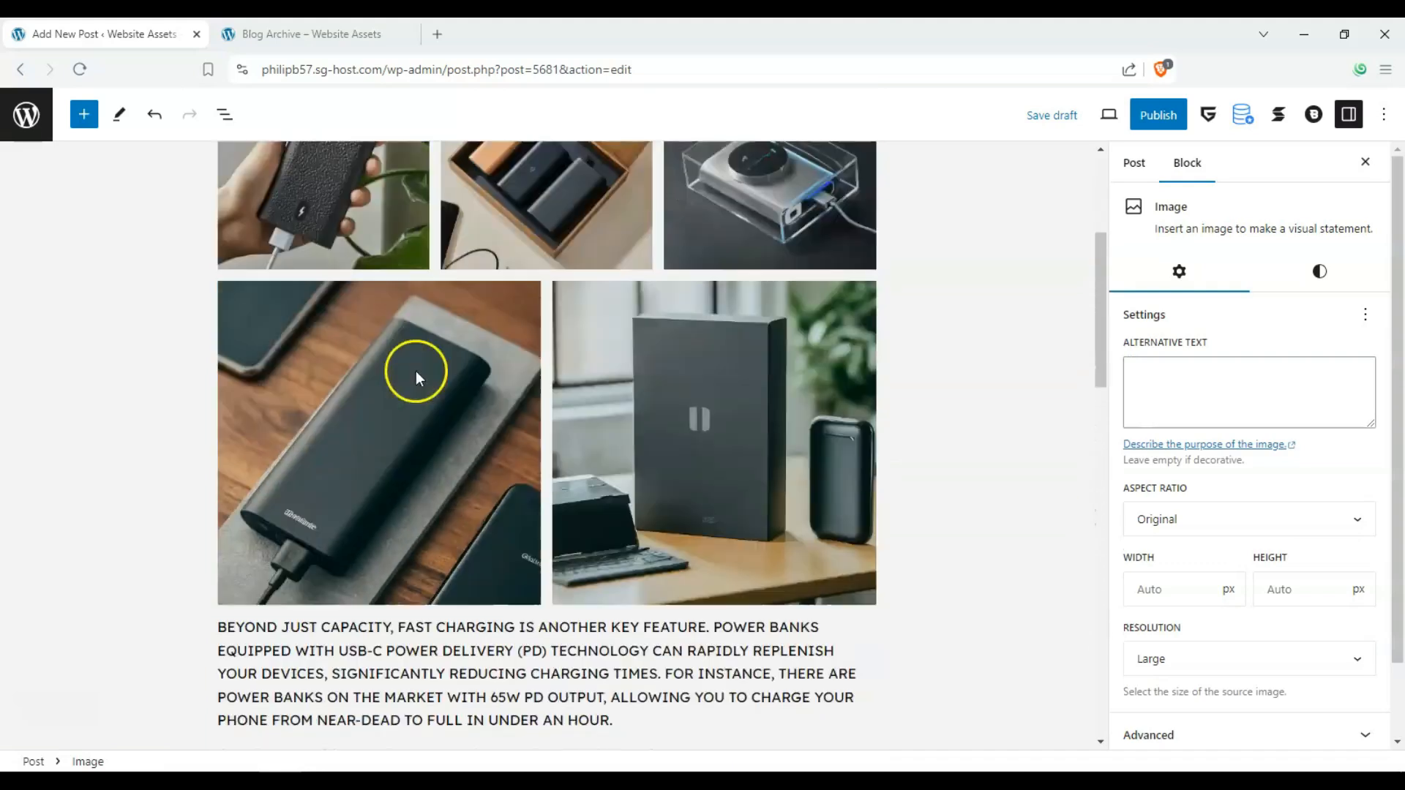
{"action": "left_click", "coordinate": [569, 319]}
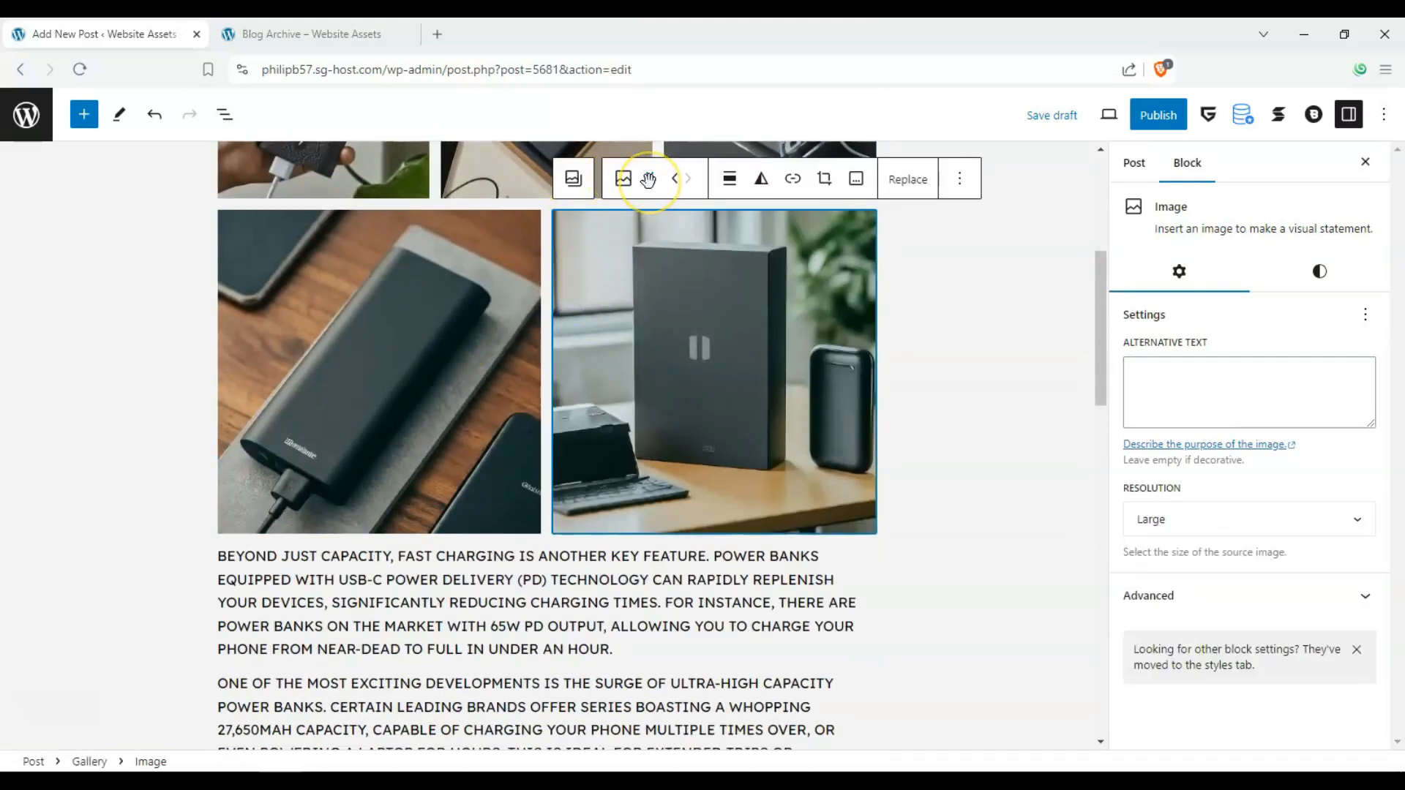
{"action": "left_click_drag", "start_coordinate": [640, 179], "coordinate": [539, 241]}
- Place the dark power bank image from the gallery directly below the "One of the most exciting developments" paragraph
{"action": "scroll", "coordinate": [498, 271], "scroll_direction": "up", "scroll_amount": 8}
{"action": "scroll", "coordinate": [455, 292], "scroll_direction": "up", "scroll_amount": 4}
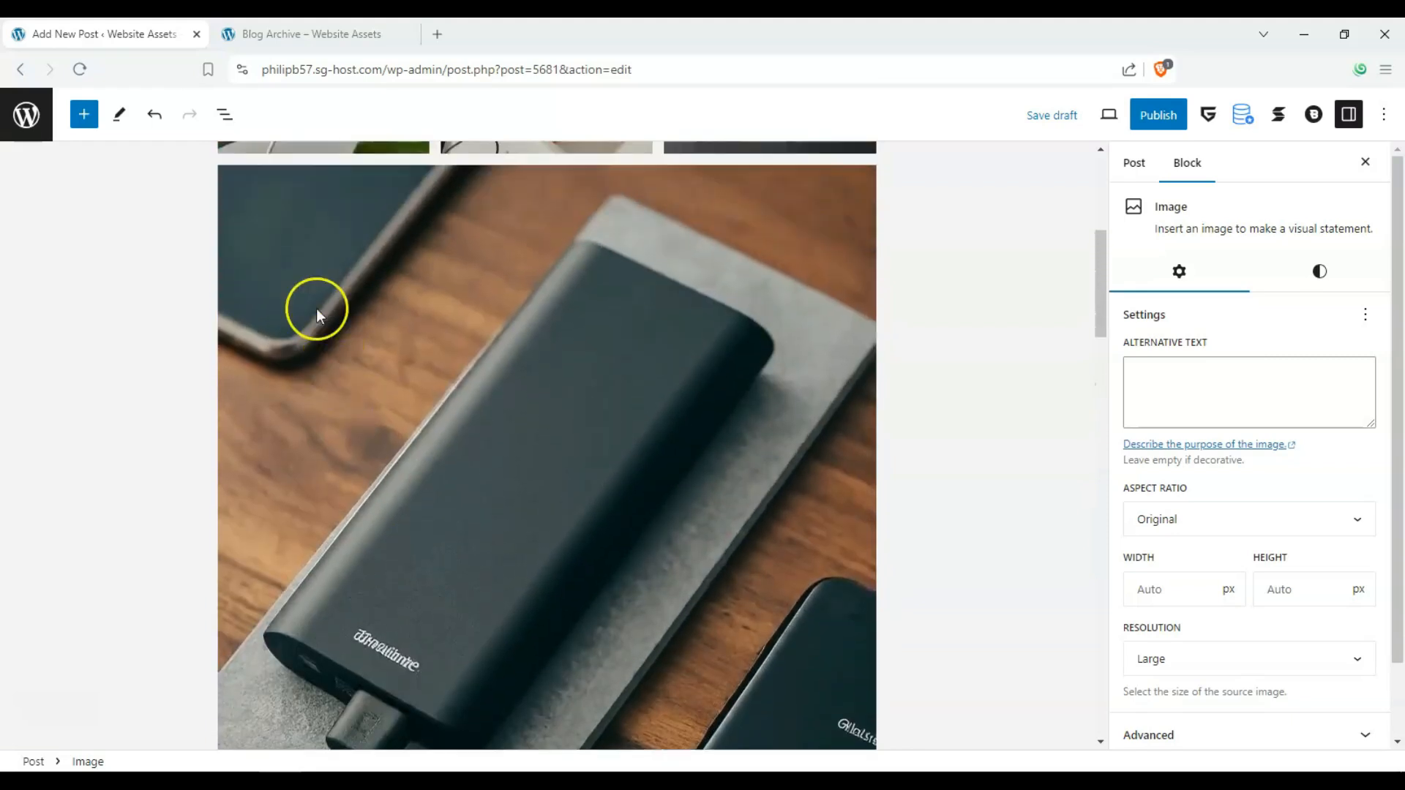
{"action": "left_click", "coordinate": [300, 362]}
{"action": "scroll", "coordinate": [337, 338], "scroll_direction": "down", "scroll_amount": 2}
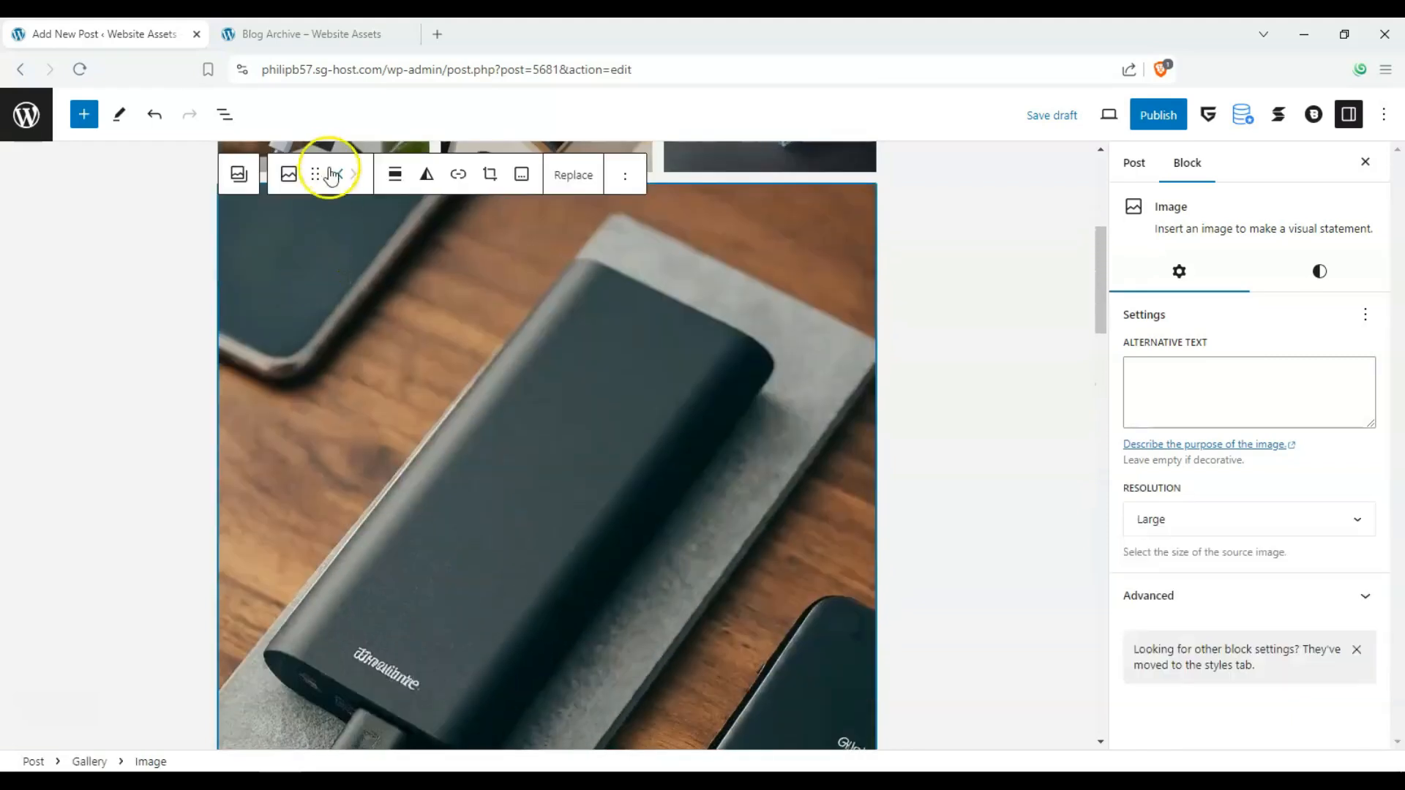
{"action": "left_click_drag", "start_coordinate": [317, 168], "coordinate": [173, 306]}
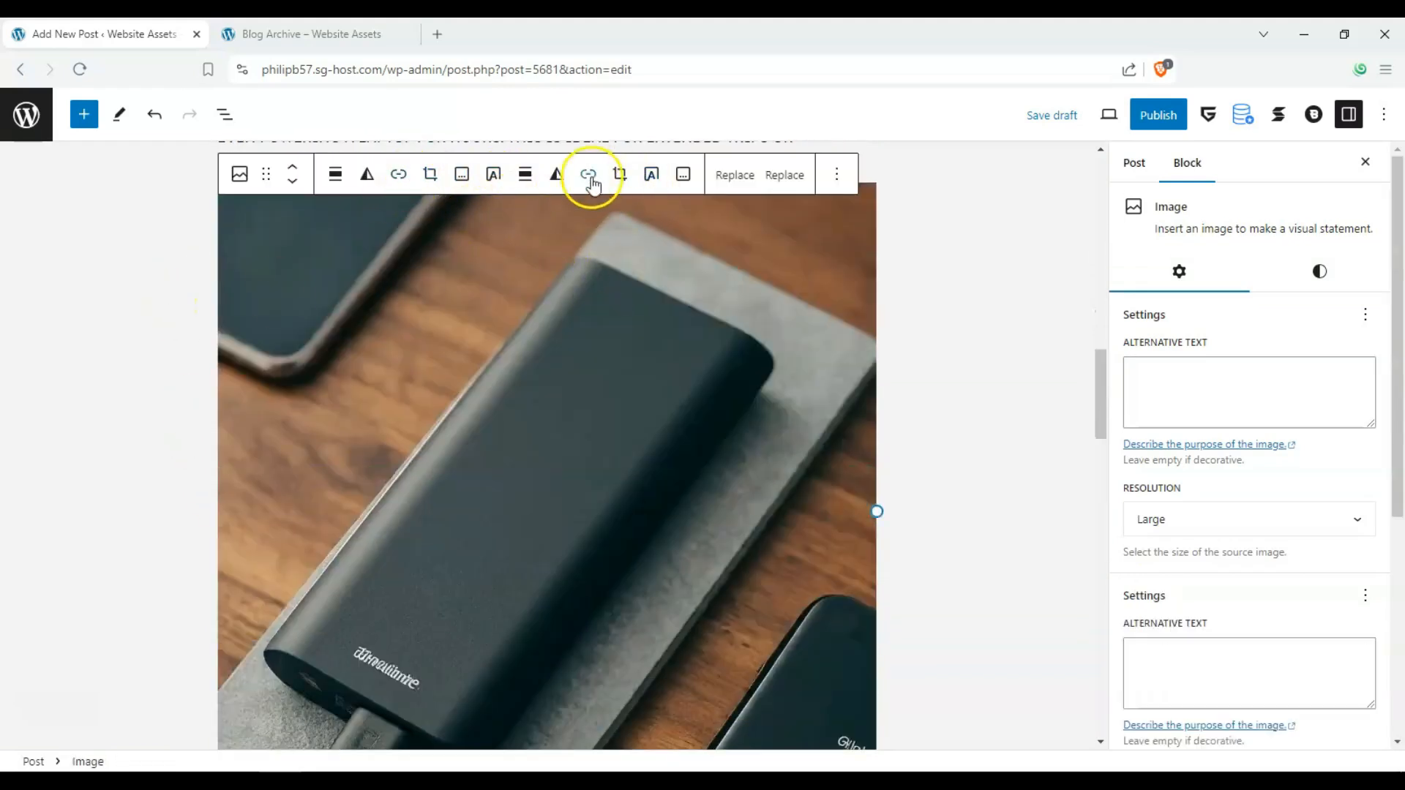
{"action": "left_click", "coordinate": [622, 175]}
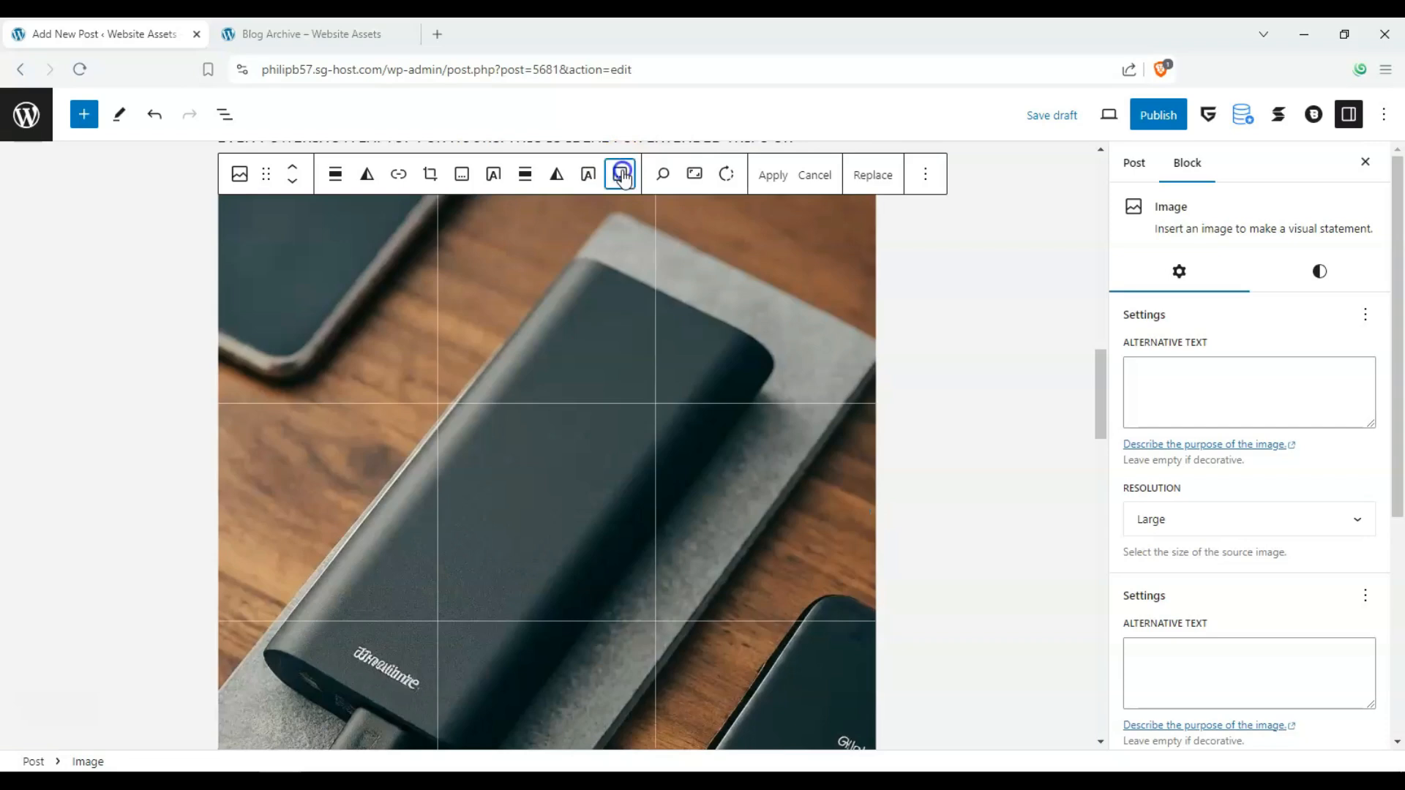
{"action": "scroll", "coordinate": [383, 327], "scroll_direction": "down", "scroll_amount": 5}
{"action": "left_click", "coordinate": [197, 337]}
- Add a new post category named ELECTRONICS
{"action": "scroll", "coordinate": [188, 336], "scroll_direction": "down", "scroll_amount": 8}
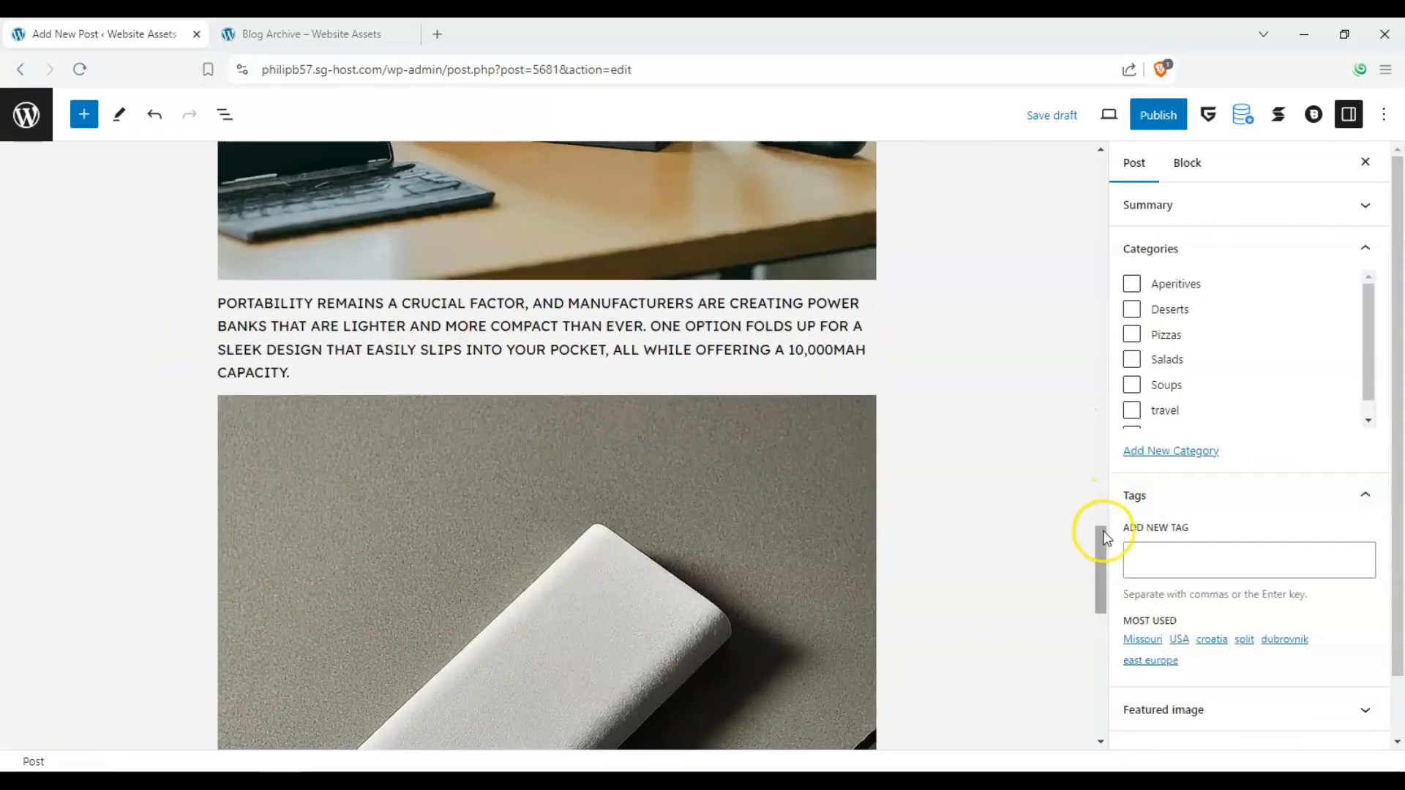
{"action": "left_click_drag", "start_coordinate": [1105, 536], "coordinate": [1098, 162]}
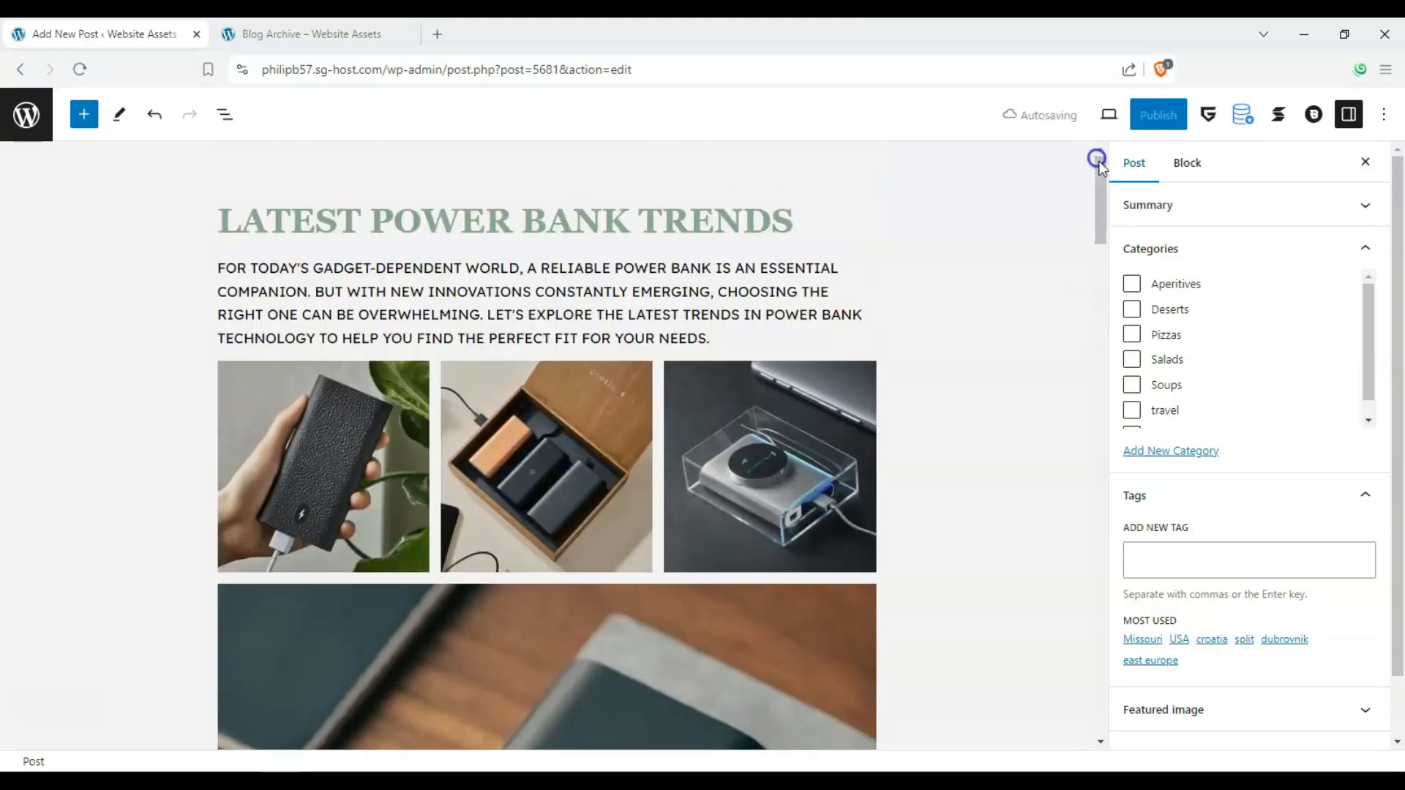
{"action": "scroll", "coordinate": [1294, 355], "scroll_direction": "down", "scroll_amount": 1}
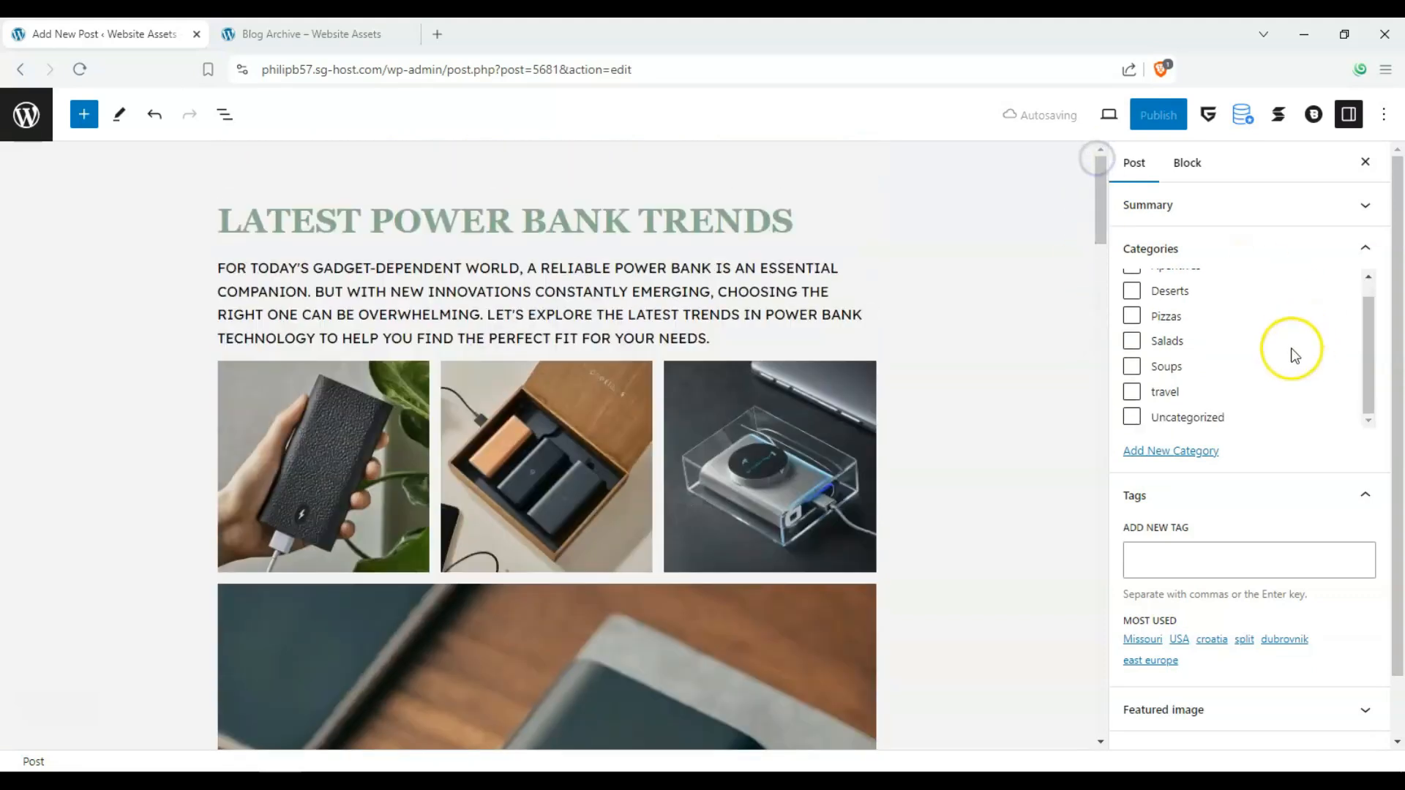
{"action": "left_click", "coordinate": [1162, 453]}
{"action": "left_click", "coordinate": [1169, 508]}
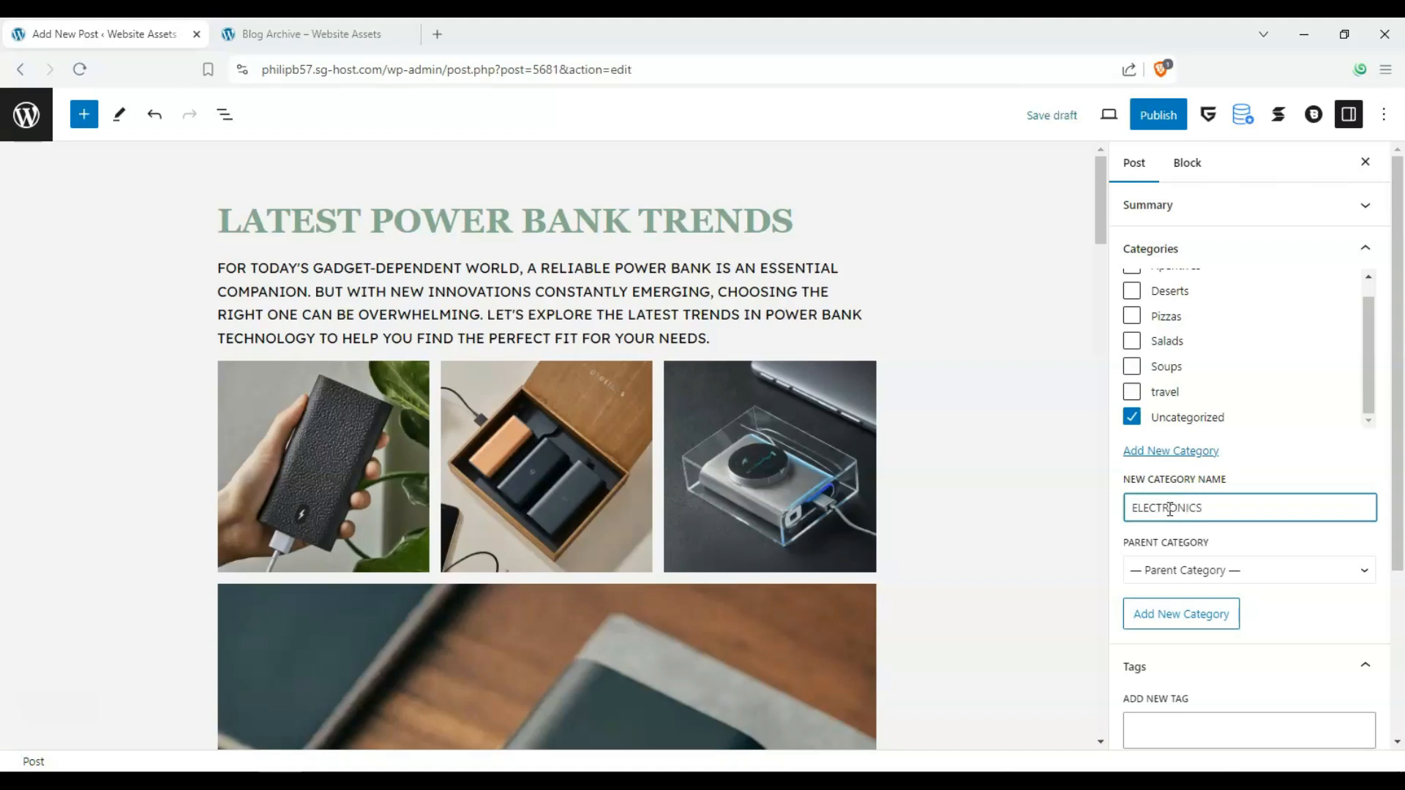
{"action": "key", "text": "Return"}
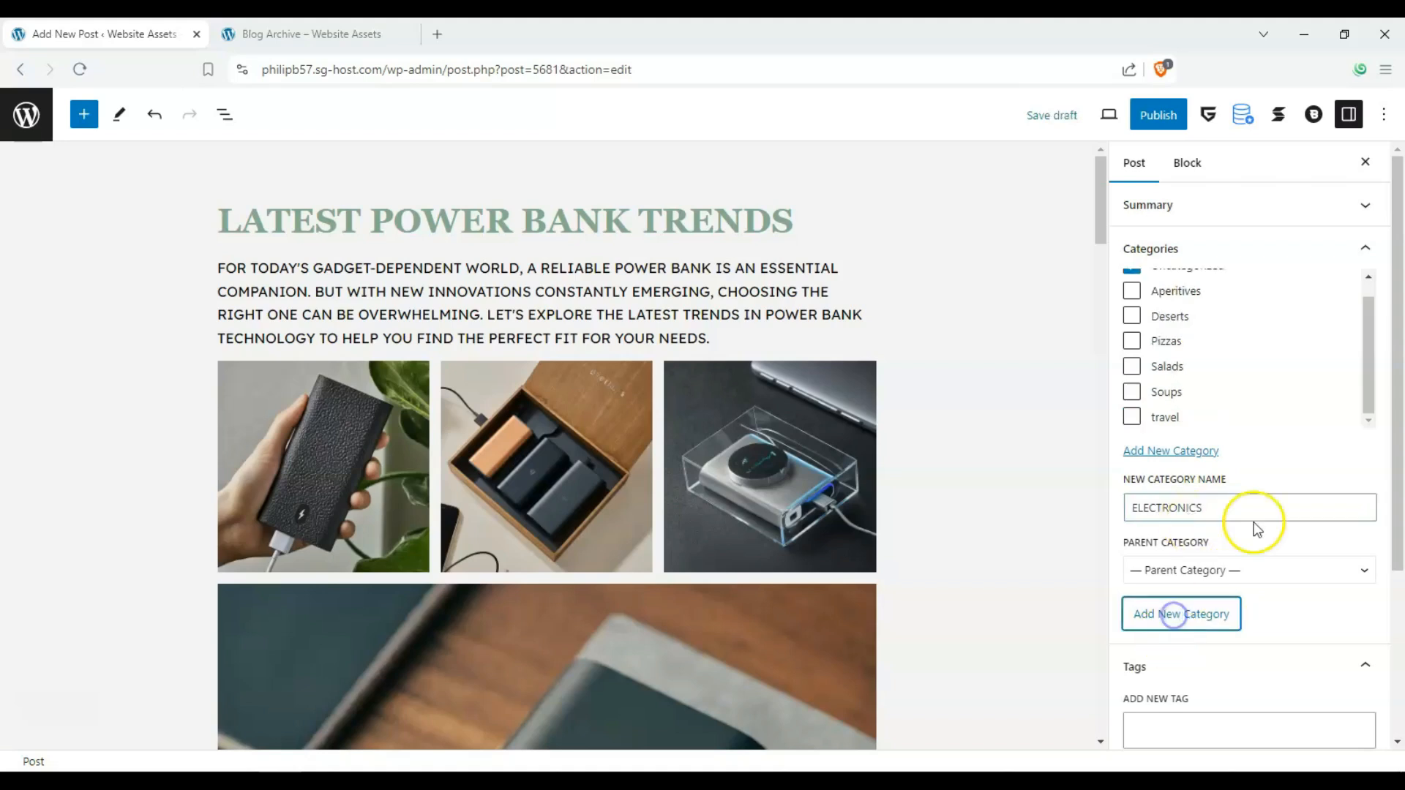
- Add the tags POWER BANK and ELECTRONICS to the post
{"action": "scroll", "coordinate": [1254, 521], "scroll_direction": "down", "scroll_amount": 3}
{"action": "left_click", "coordinate": [1267, 490]}
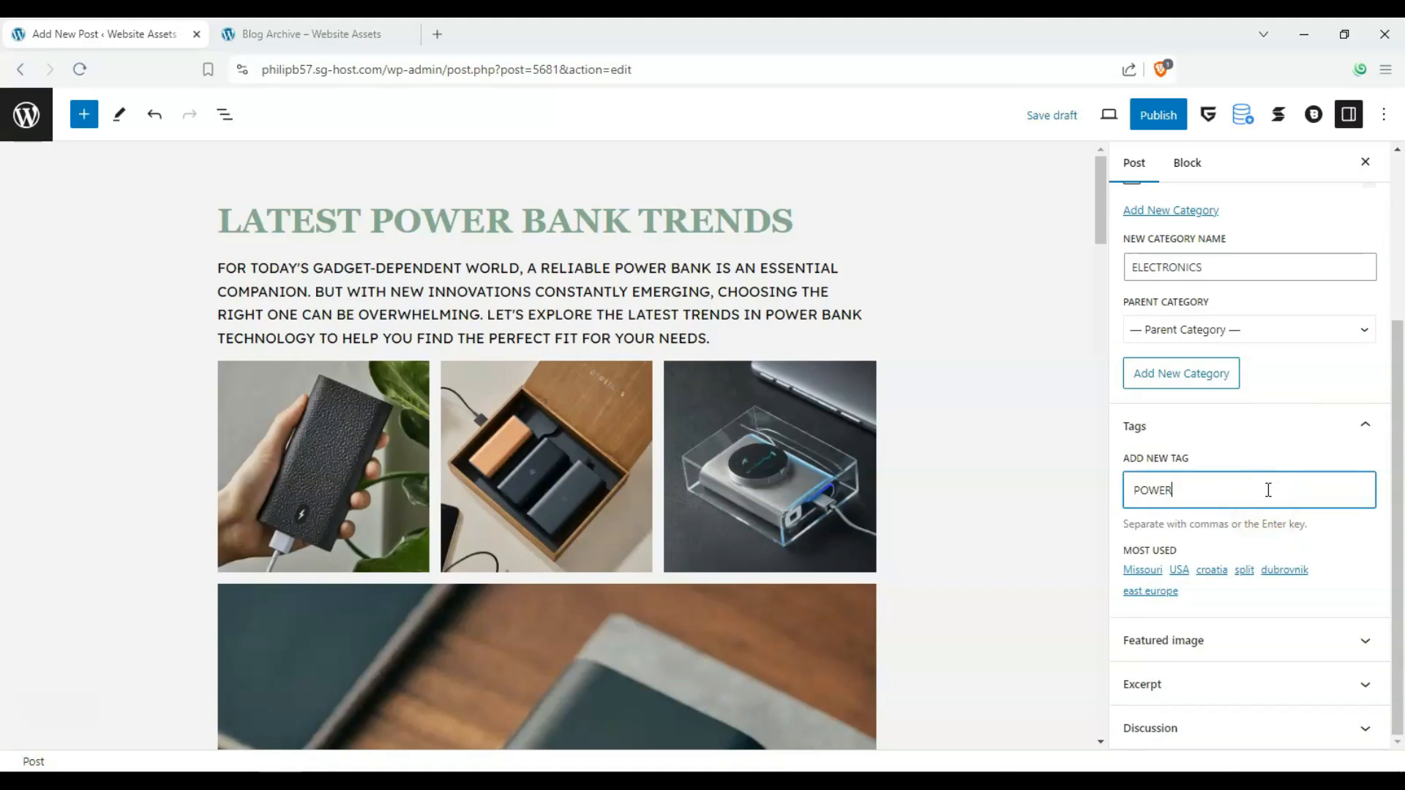
{"action": "type", "text": "POWER BANK"}
{"action": "key", "text": "Return"}
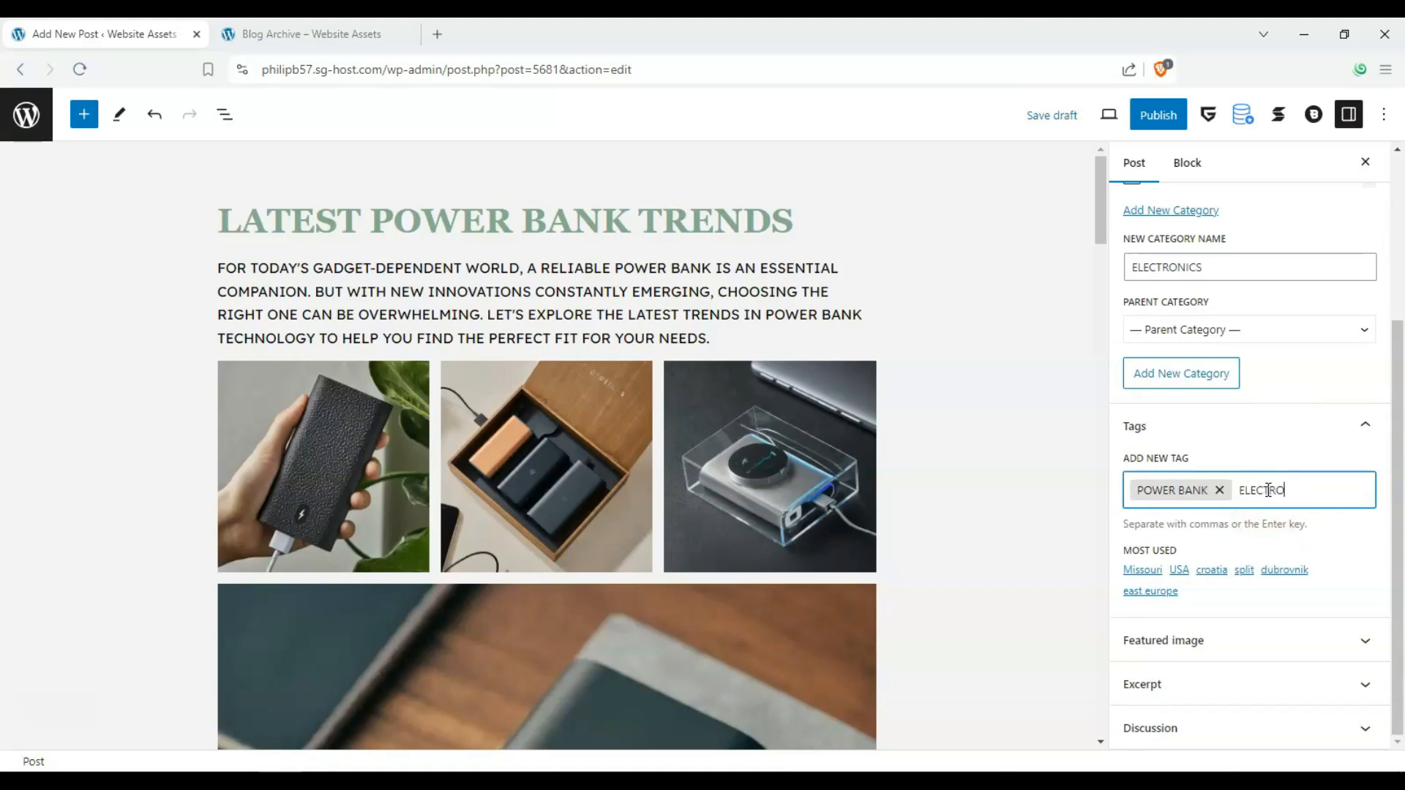
{"action": "type", "text": "ELECTRONICS"}
{"action": "key", "text": "Return"}
{"action": "scroll", "coordinate": [1270, 503], "scroll_direction": "down", "scroll_amount": 1}
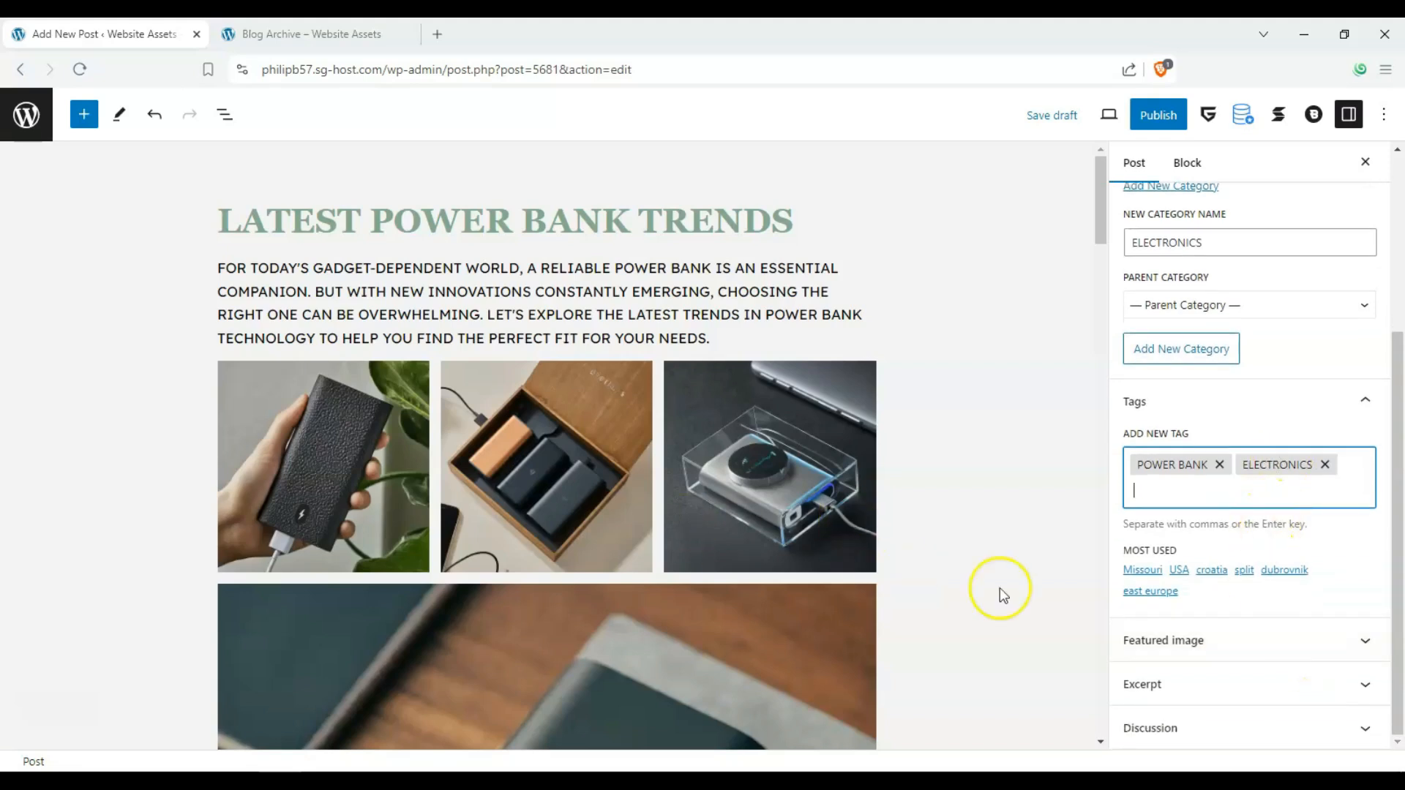
- Set the media library picture of three power banks in a box as the post's featured image
{"action": "left_click", "coordinate": [1340, 640]}
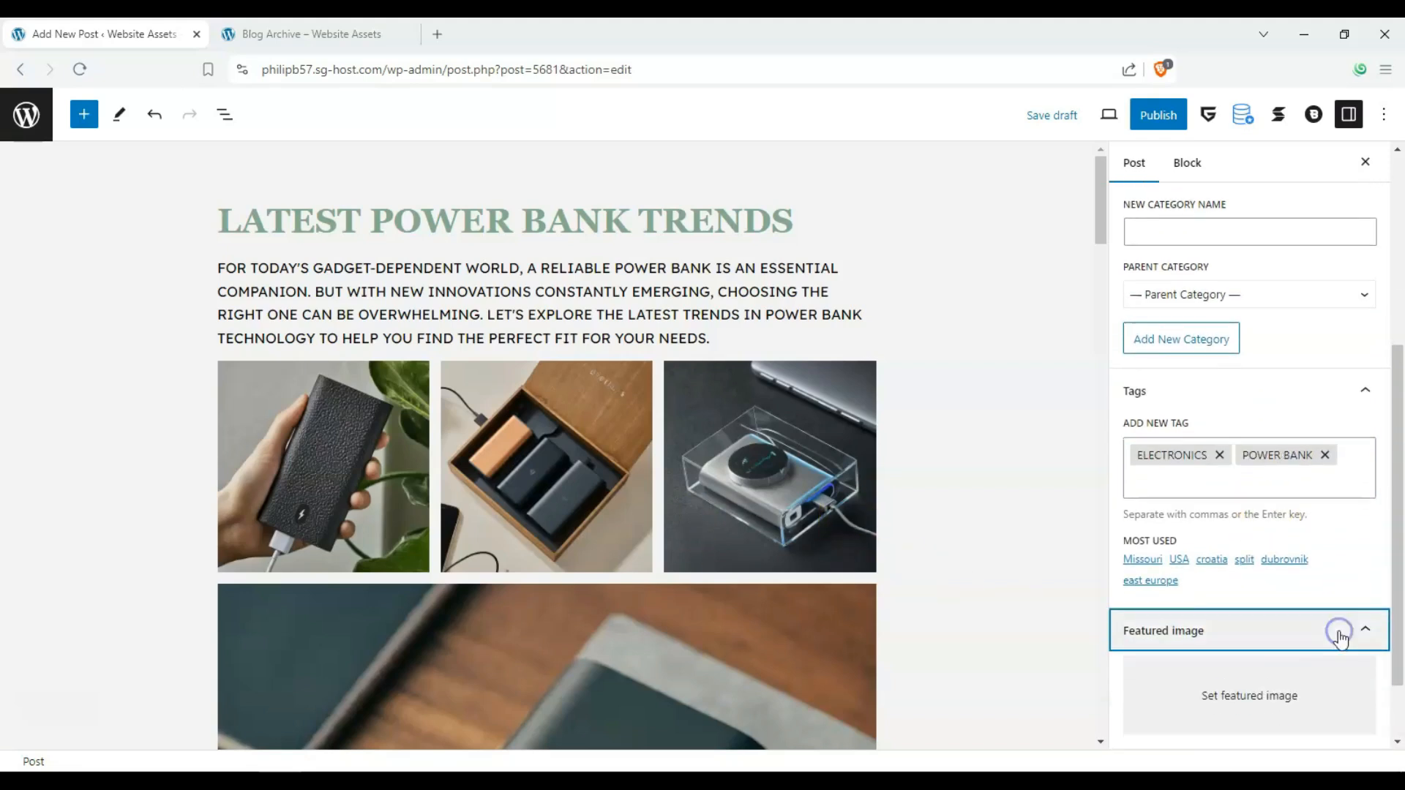
{"action": "left_click", "coordinate": [1258, 691]}
{"action": "scroll", "coordinate": [956, 417], "scroll_direction": "down", "scroll_amount": 10}
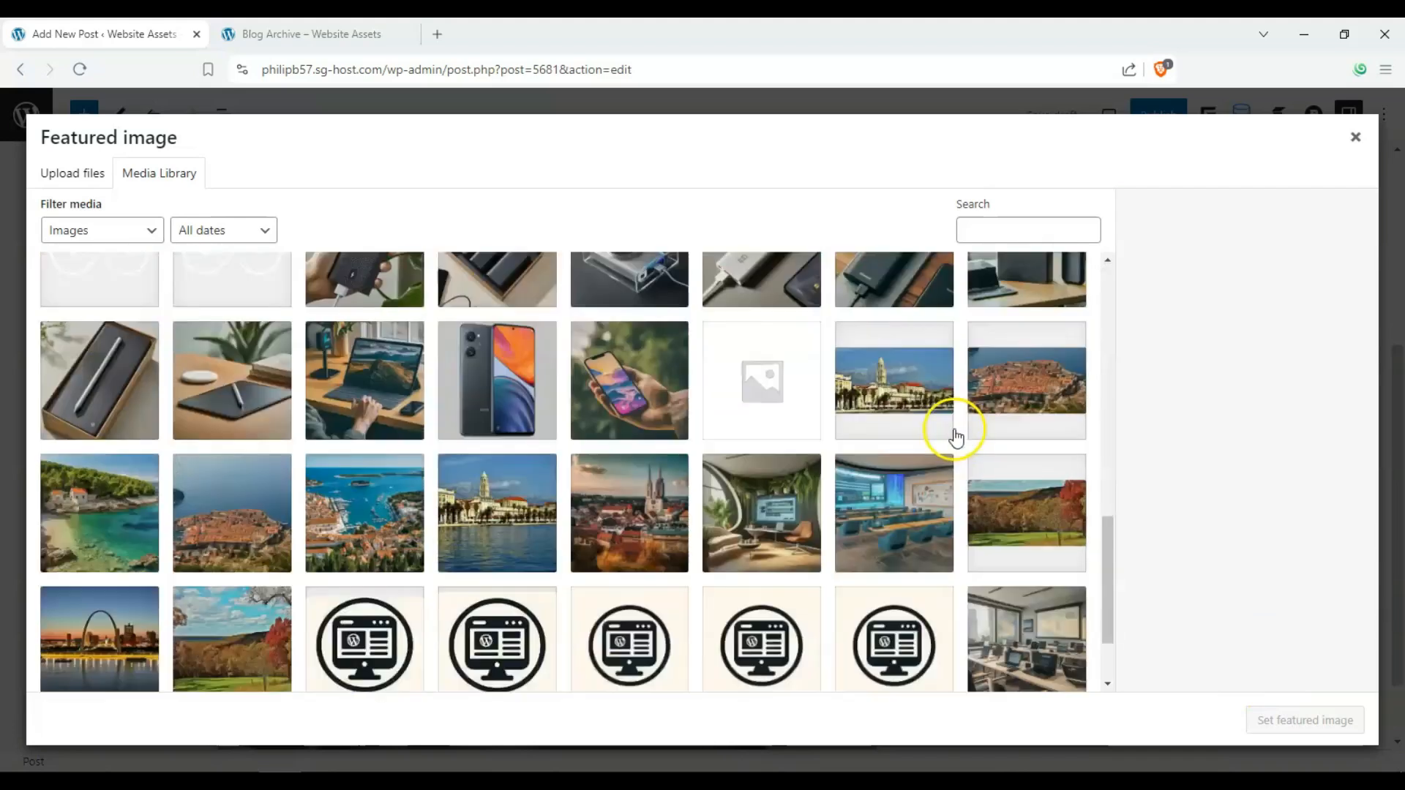
{"action": "scroll", "coordinate": [941, 430], "scroll_direction": "up", "scroll_amount": 2}
{"action": "scroll", "coordinate": [912, 442], "scroll_direction": "up", "scroll_amount": 2}
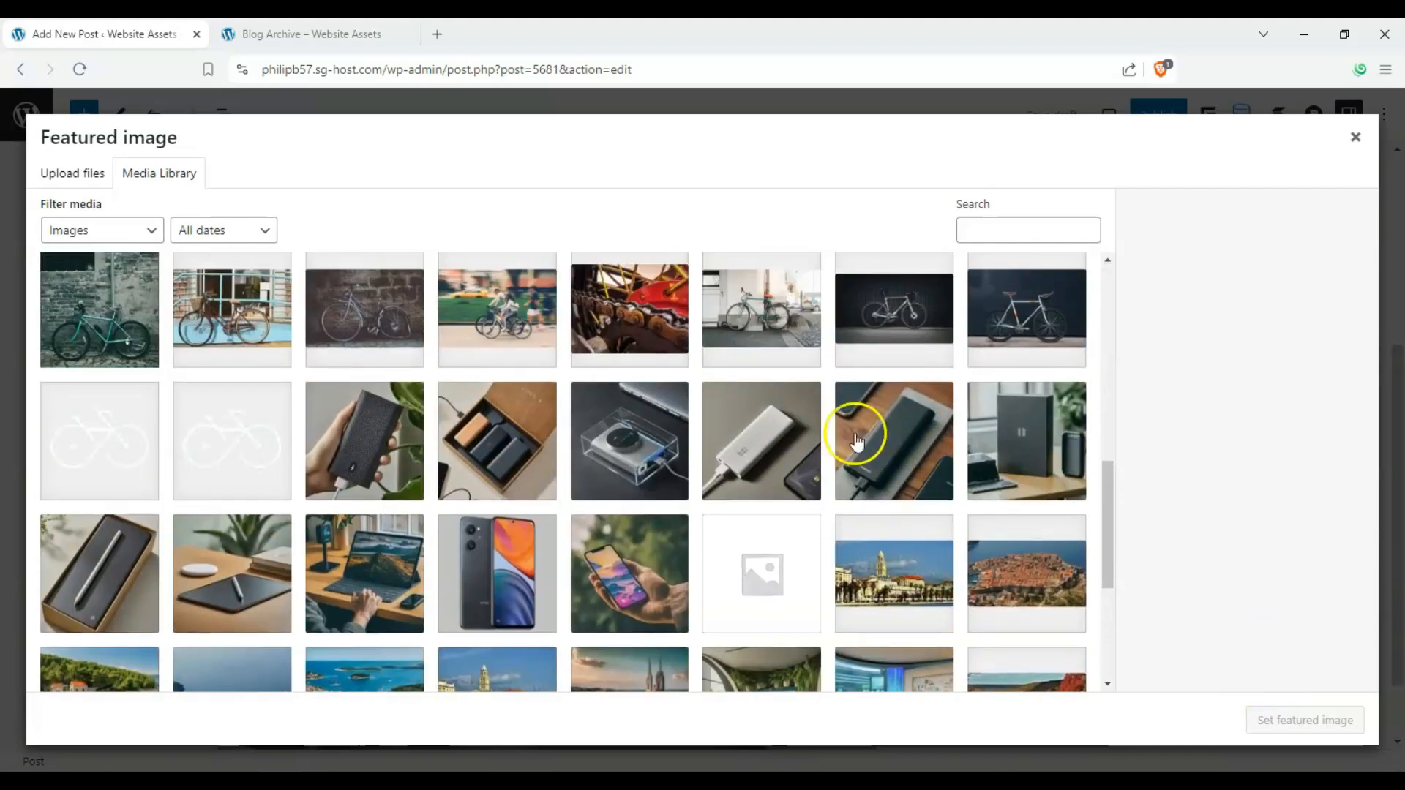
{"action": "left_click", "coordinate": [459, 454]}
{"action": "left_click", "coordinate": [1271, 721]}
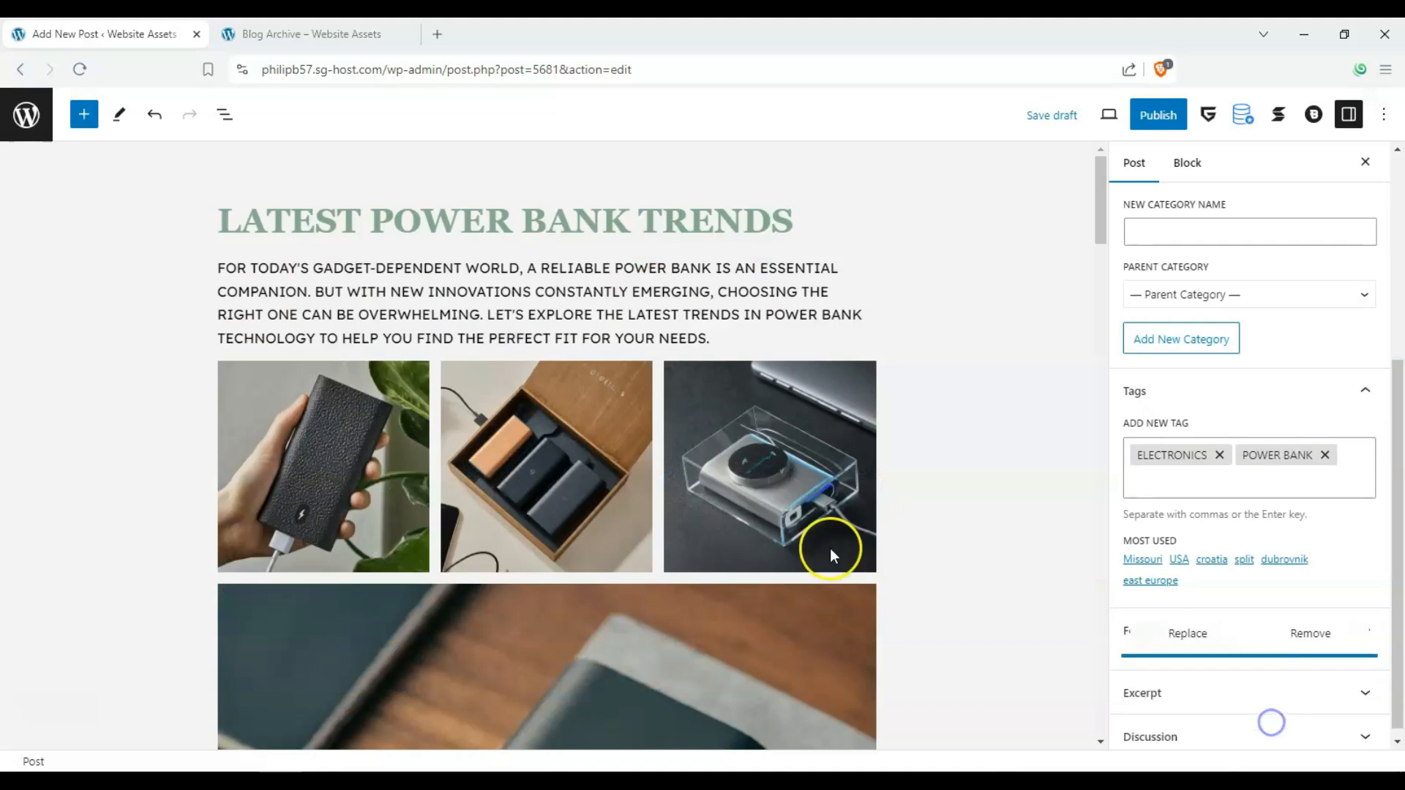
- Delete the picture of three power banks in a box from the post's image gallery
{"action": "left_click", "coordinate": [622, 380]}
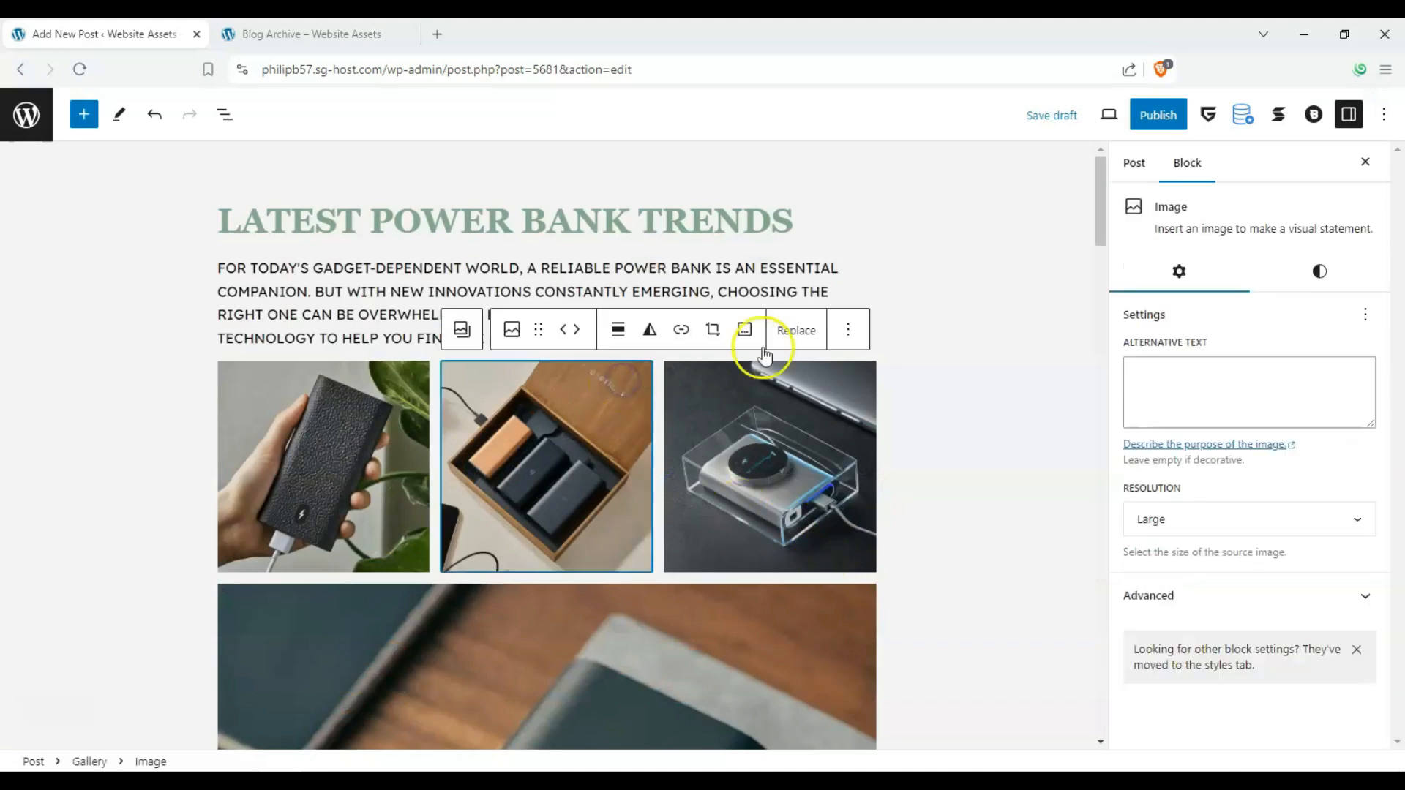
{"action": "left_click", "coordinate": [831, 333]}
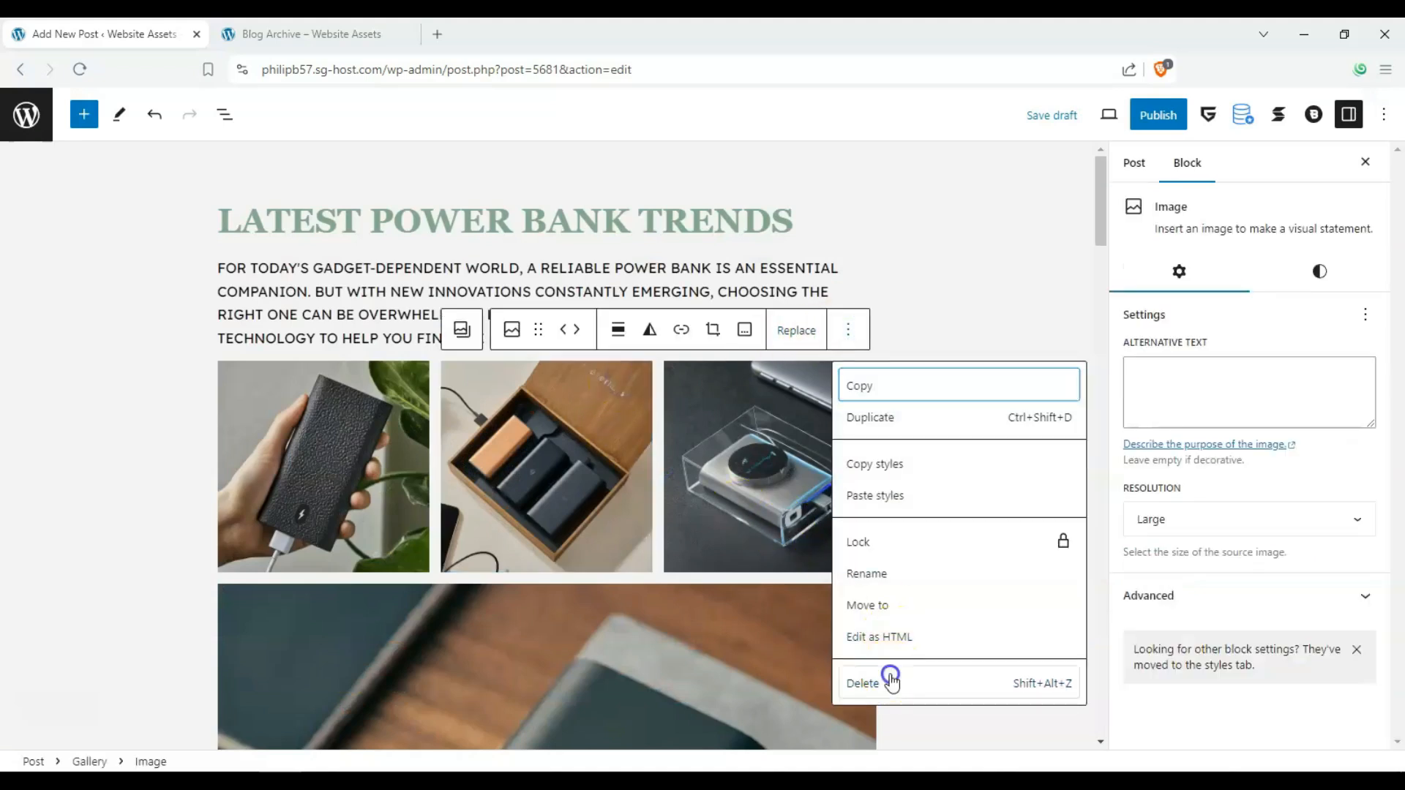
{"action": "left_click", "coordinate": [889, 678]}
{"action": "scroll", "coordinate": [218, 365], "scroll_direction": "down", "scroll_amount": 10}
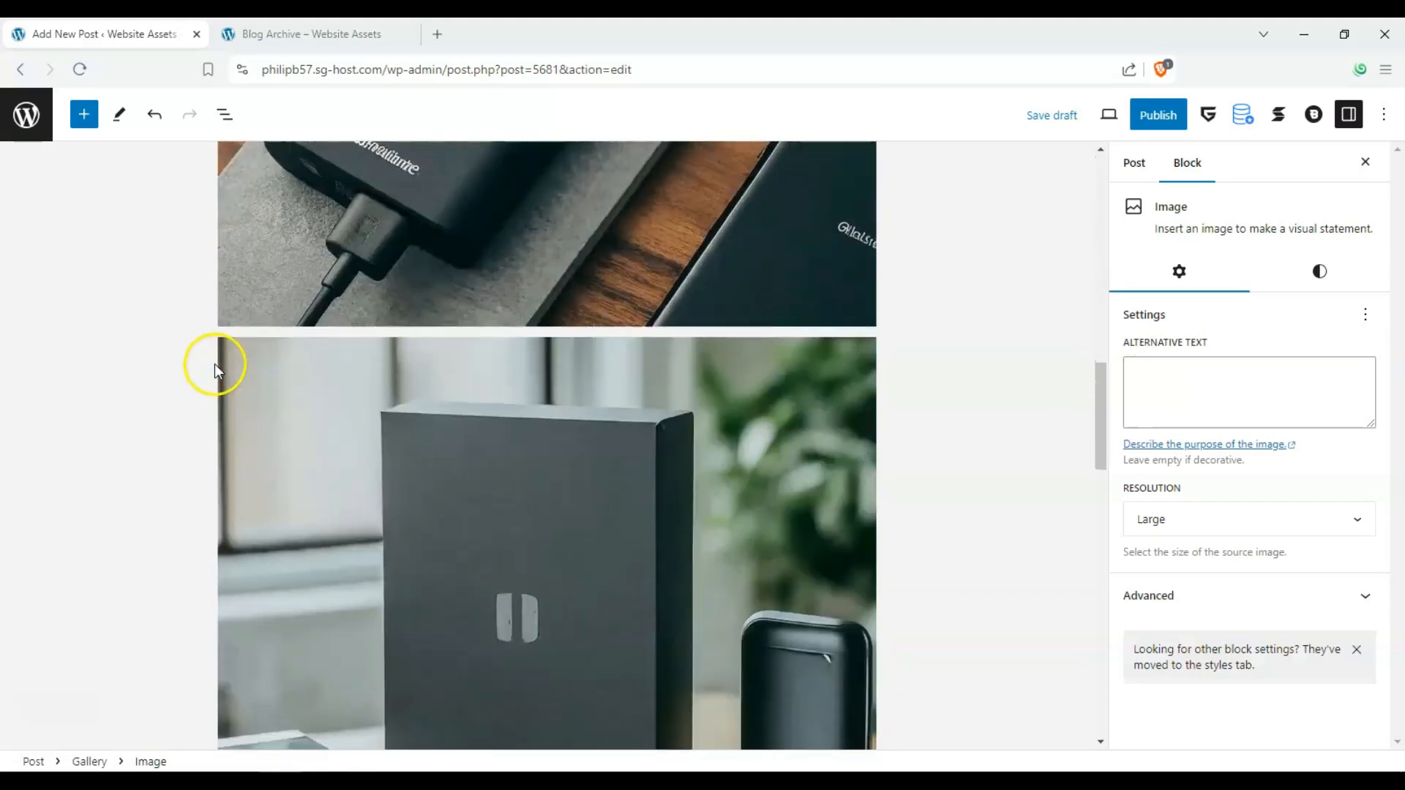
{"action": "left_click", "coordinate": [195, 382]}
{"action": "scroll", "coordinate": [196, 377], "scroll_direction": "up", "scroll_amount": 19}
{"action": "left_click", "coordinate": [203, 235]}
- Copy the "One of the most exciting developments" paragraph's text up to "multiple times over," into the post's excerpt
{"action": "scroll", "coordinate": [1280, 574], "scroll_direction": "down", "scroll_amount": 6}
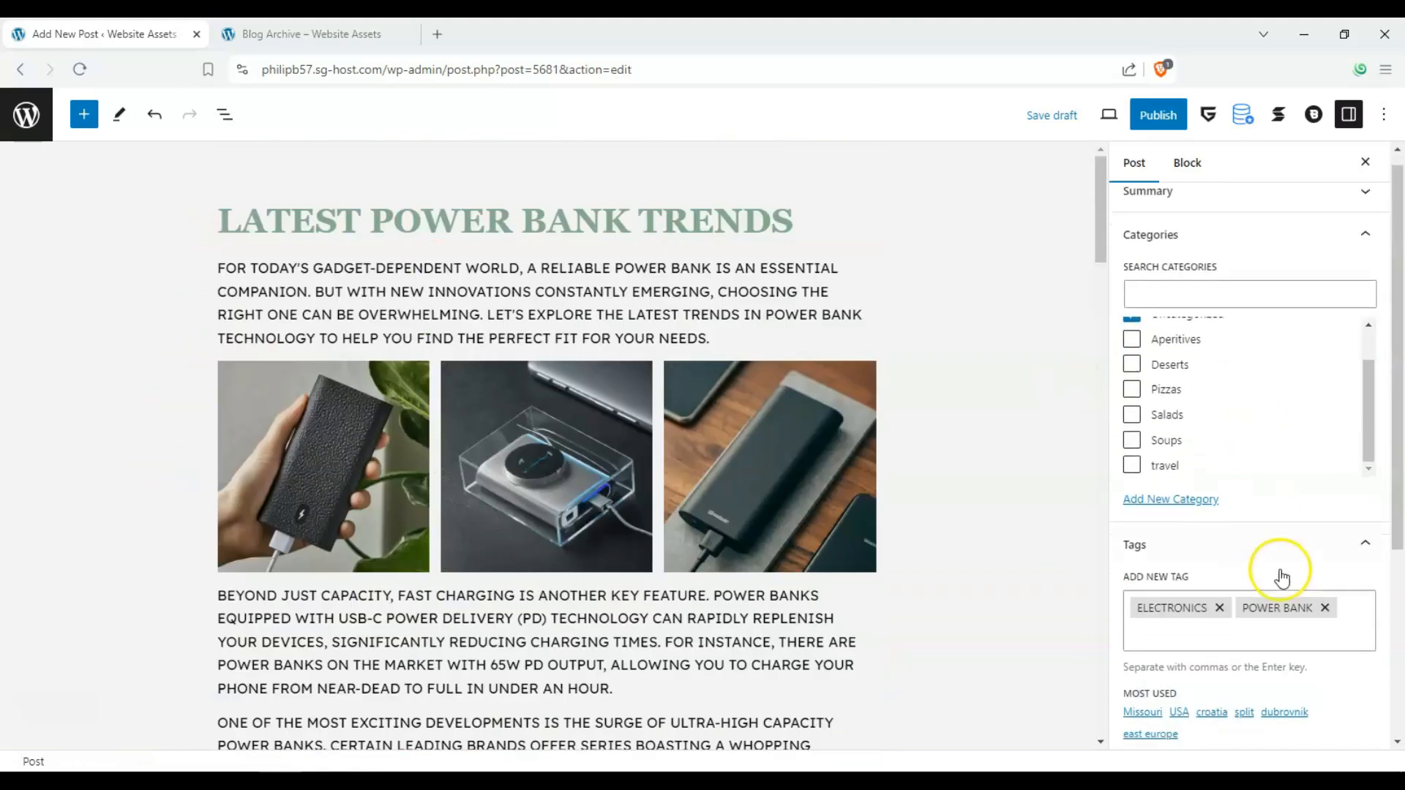
{"action": "left_click", "coordinate": [1369, 686]}
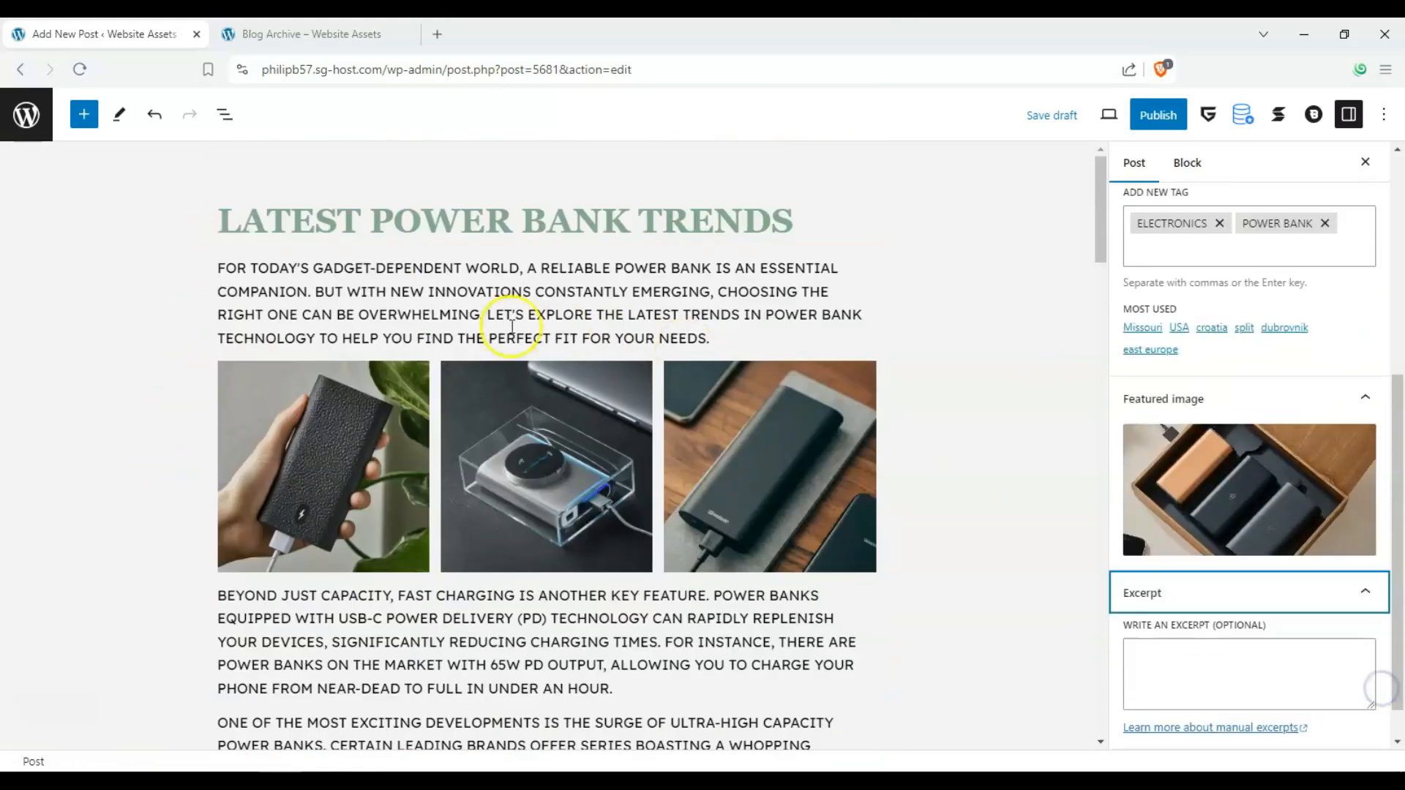
{"action": "scroll", "coordinate": [268, 279], "scroll_direction": "down", "scroll_amount": 4}
{"action": "left_click_drag", "start_coordinate": [211, 401], "coordinate": [812, 452]}
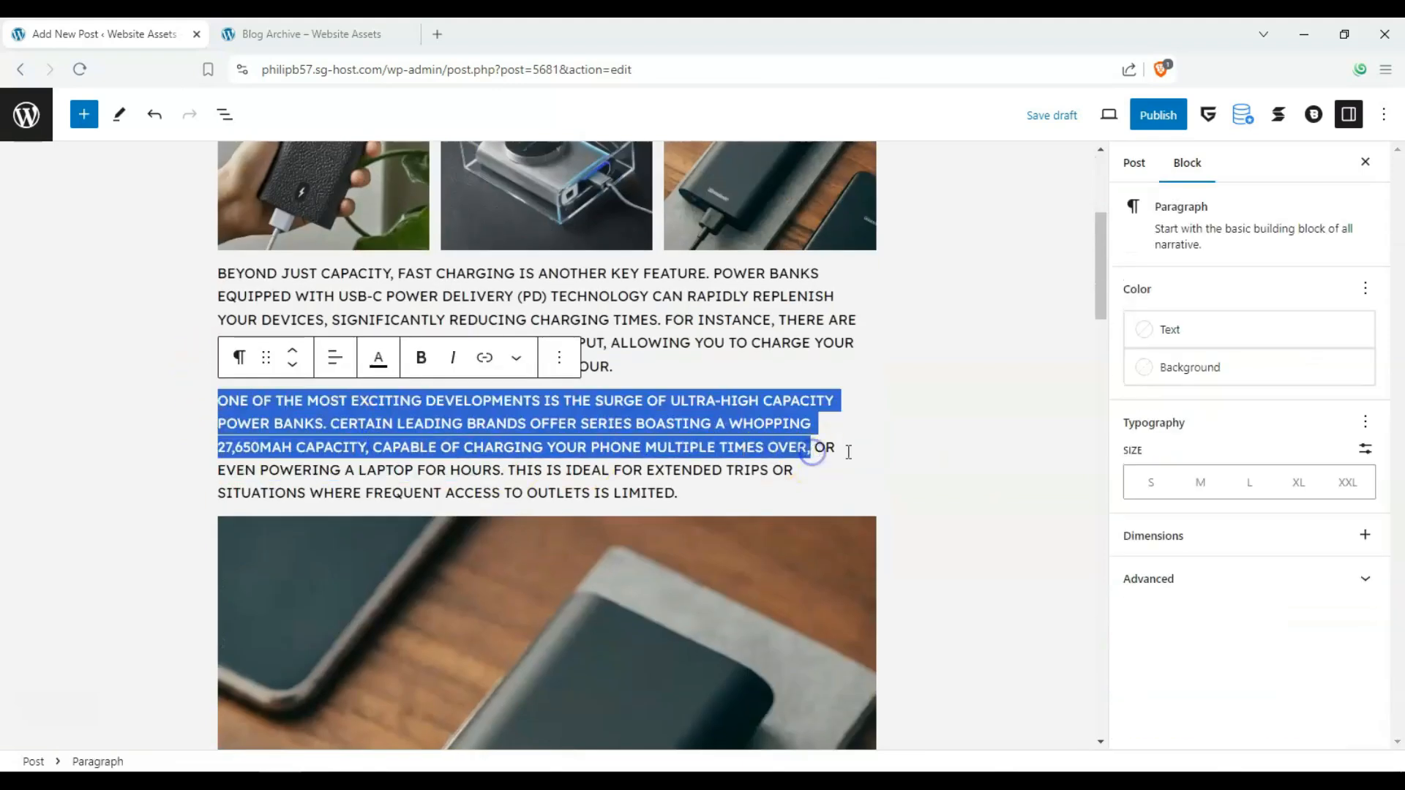
{"action": "left_click", "coordinate": [1271, 540]}
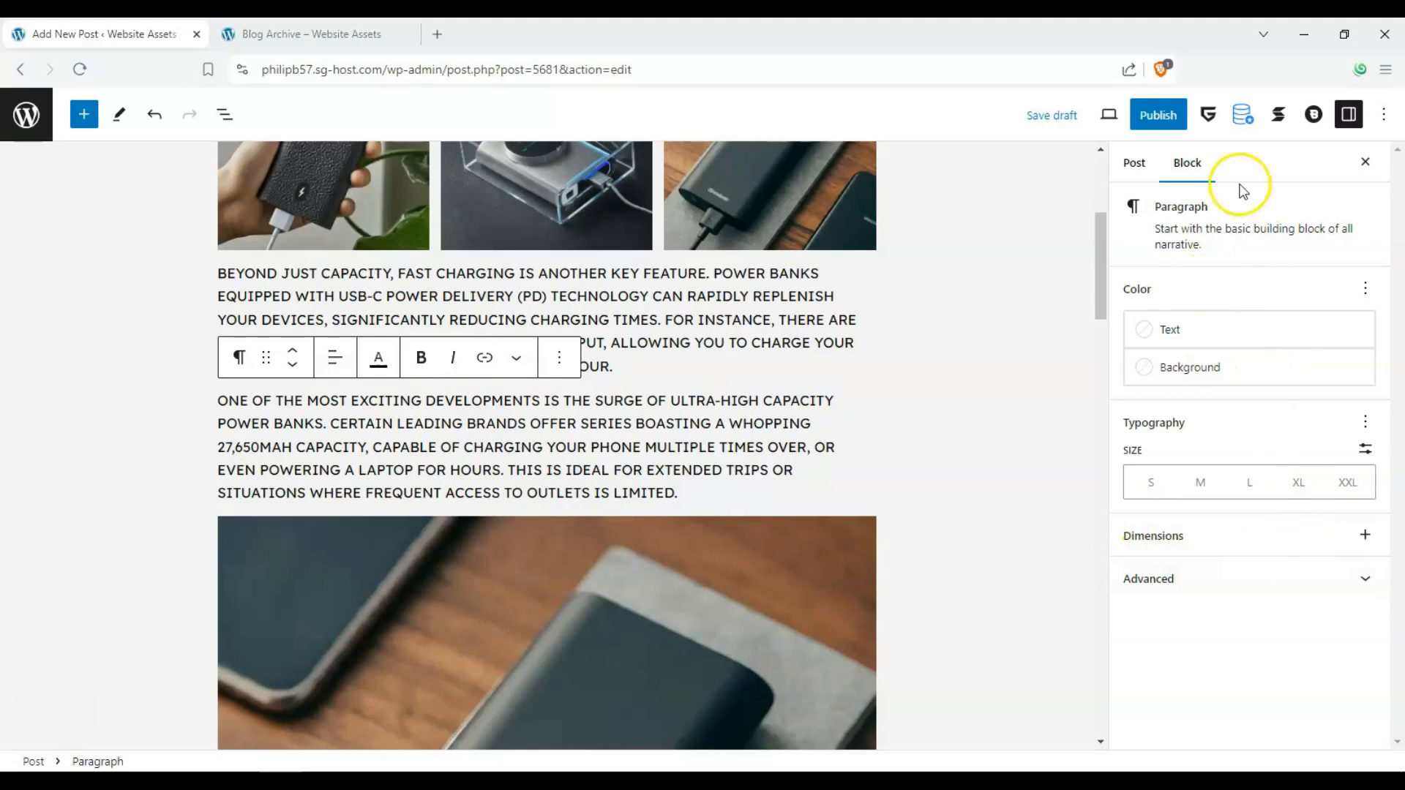
{"action": "left_click", "coordinate": [1166, 176]}
{"action": "scroll", "coordinate": [1223, 534], "scroll_direction": "down", "scroll_amount": 6}
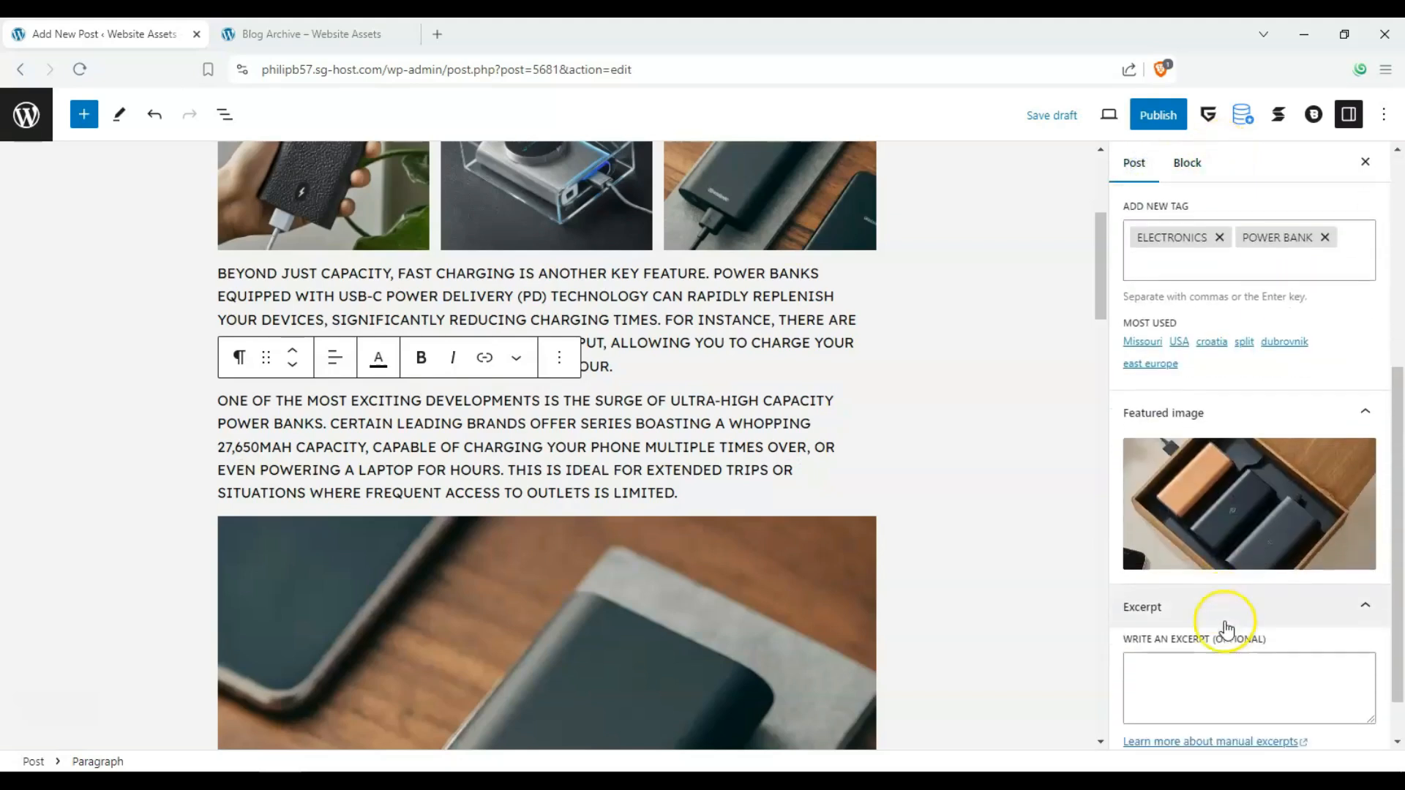
{"action": "left_click", "coordinate": [1223, 608]}
{"action": "type", "text": "the surge of ultra-high capacity power banks. Certain leading brands offer series boasting a whopping 27,650mAh capacity, capable of charging your phone multiple times over,"}
{"action": "scroll", "coordinate": [1179, 534], "scroll_direction": "up", "scroll_amount": 6}
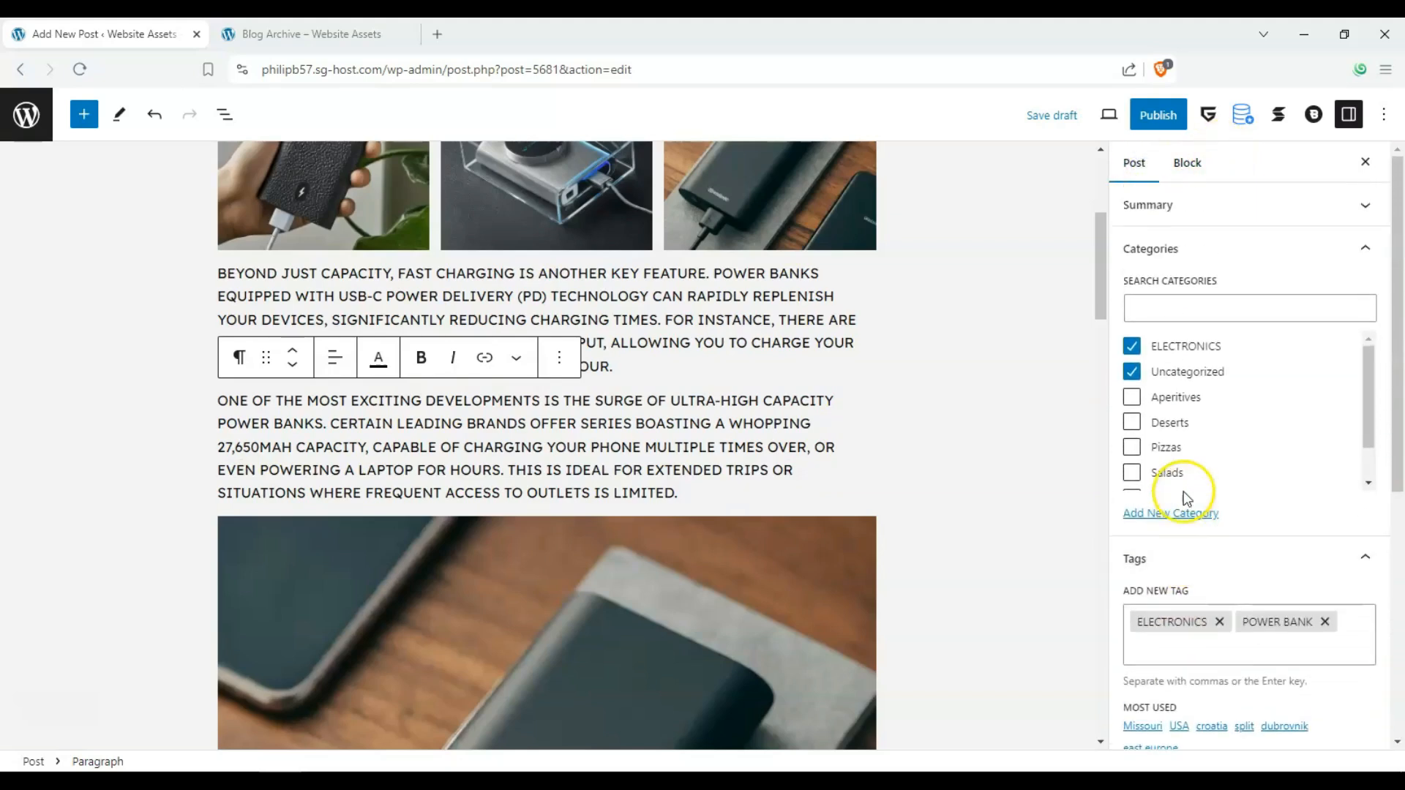
{"action": "left_click", "coordinate": [1363, 204]}
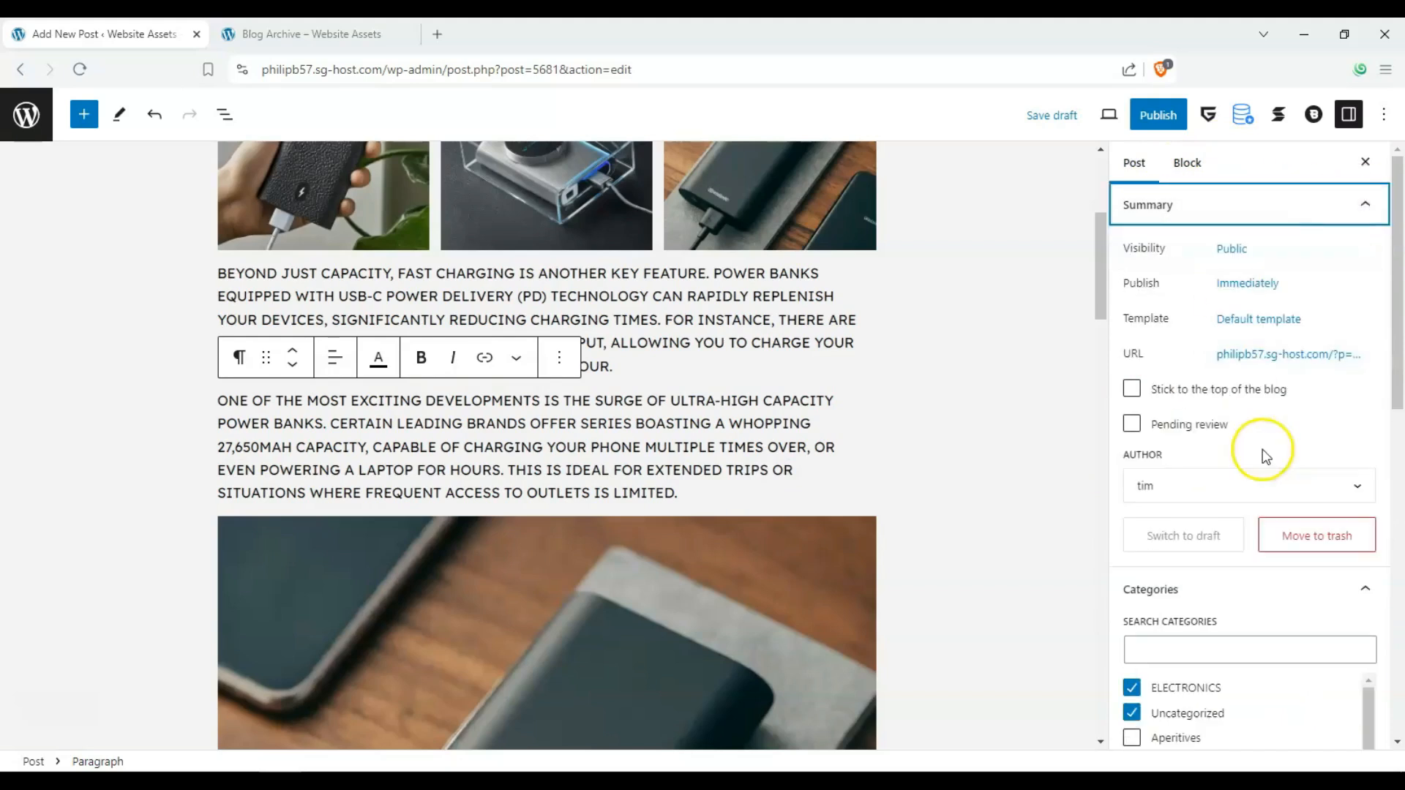
{"action": "left_click", "coordinate": [1179, 164]}
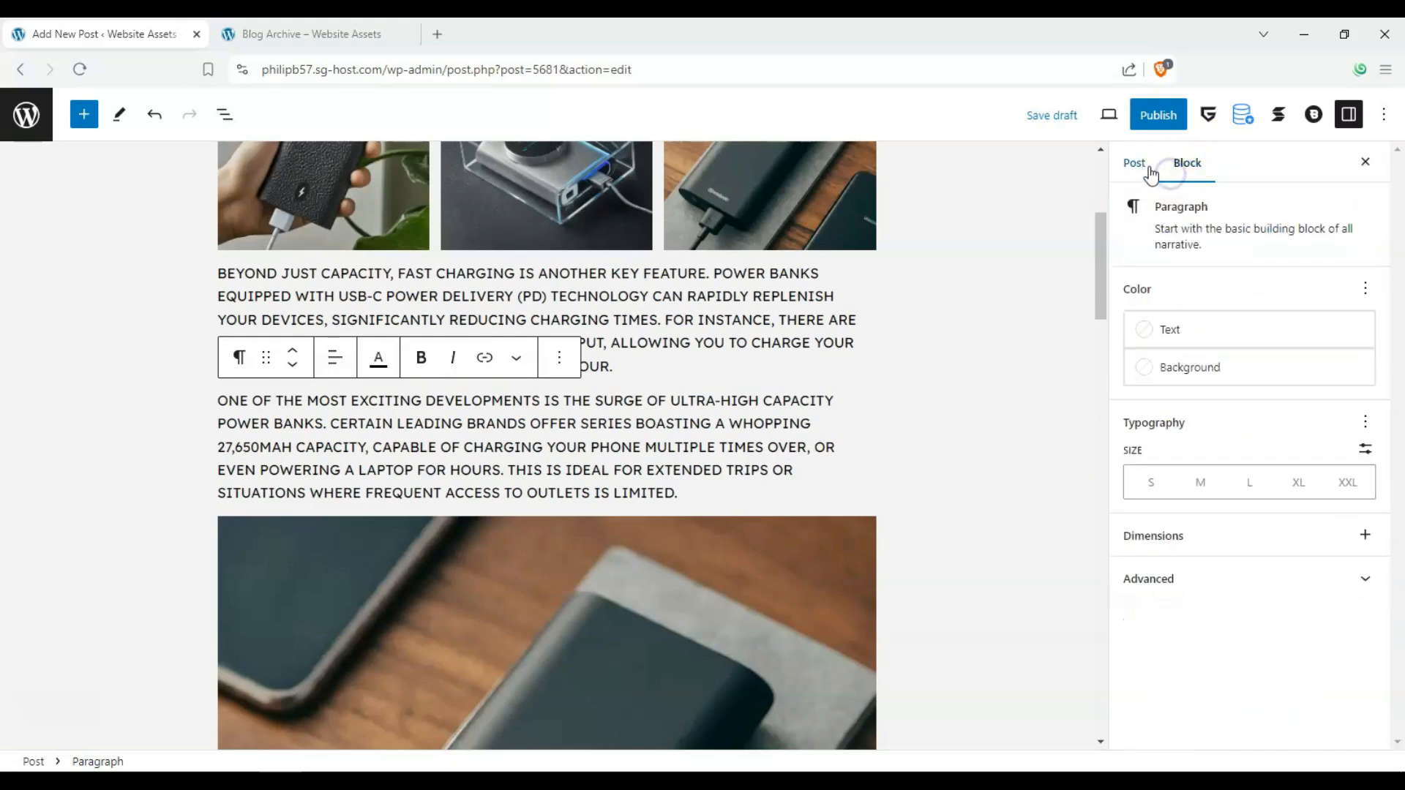
{"action": "left_click", "coordinate": [1148, 165]}
- Set the text color of the "One of the most exciting developments" paragraph to the default black
{"action": "left_click", "coordinate": [1171, 162]}
{"action": "left_click", "coordinate": [1186, 330]}
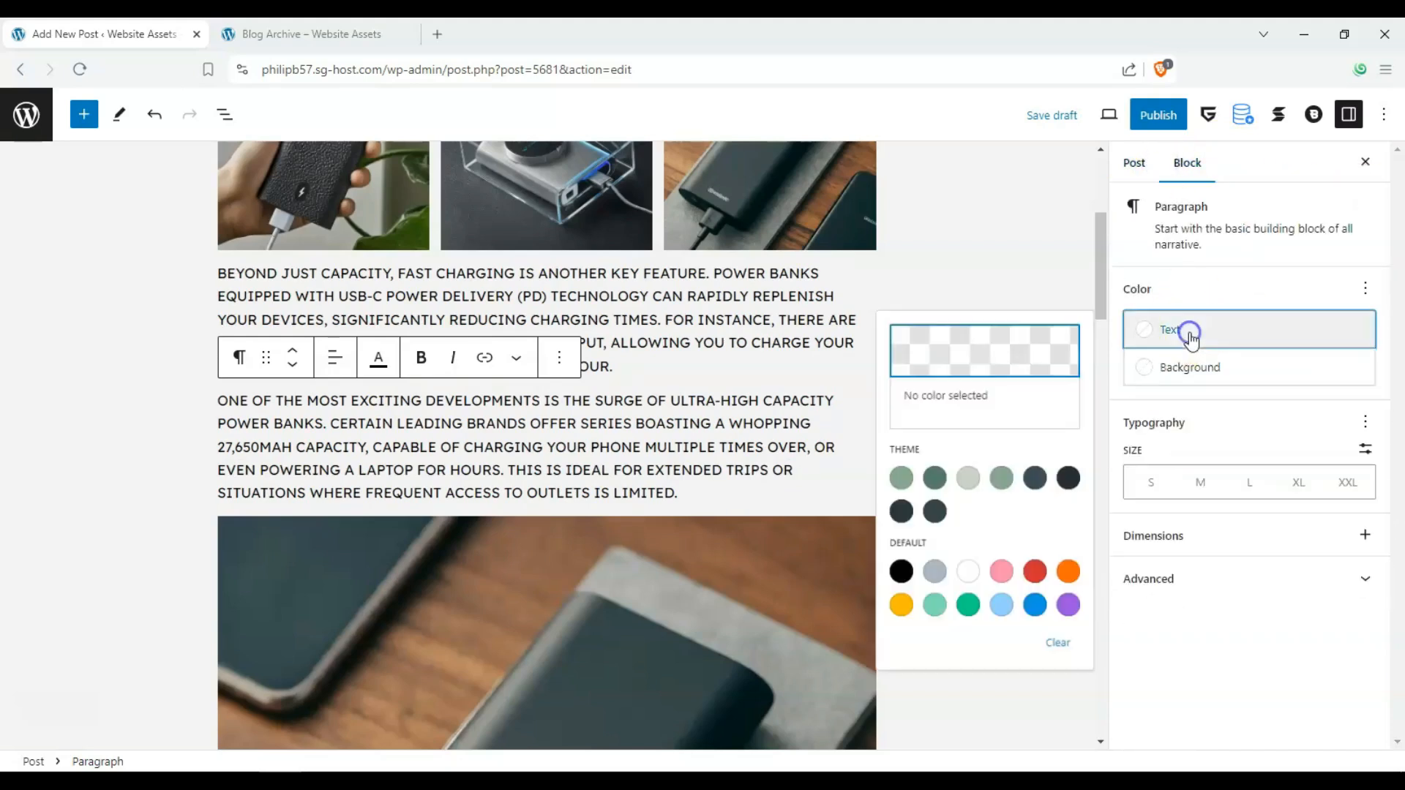
{"action": "left_click", "coordinate": [890, 486]}
{"action": "left_click", "coordinate": [925, 486]}
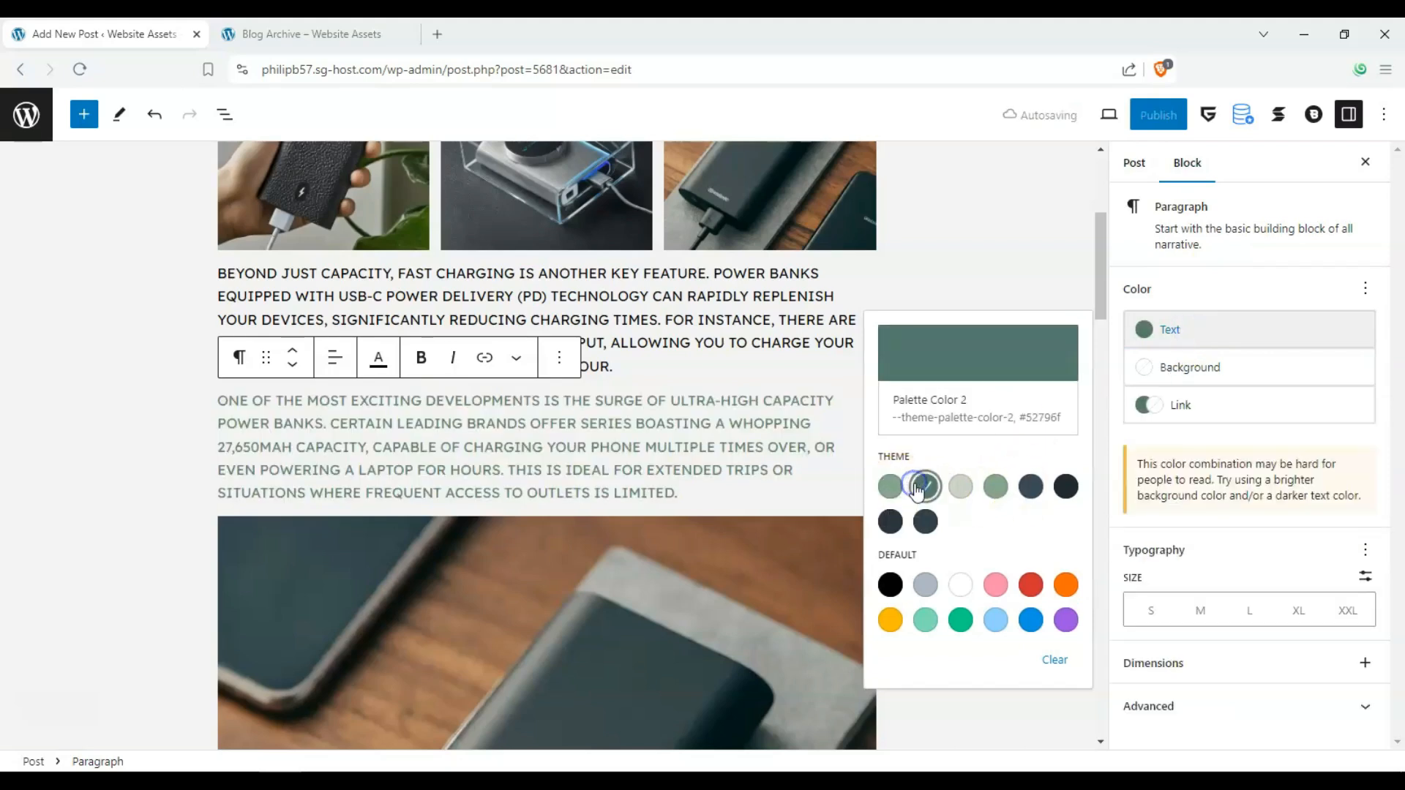
{"action": "left_click", "coordinate": [890, 584]}
- Give the "One of the most exciting developments" paragraph the fourth theme color, a light green, as its solid background
{"action": "left_click", "coordinate": [1190, 367]}
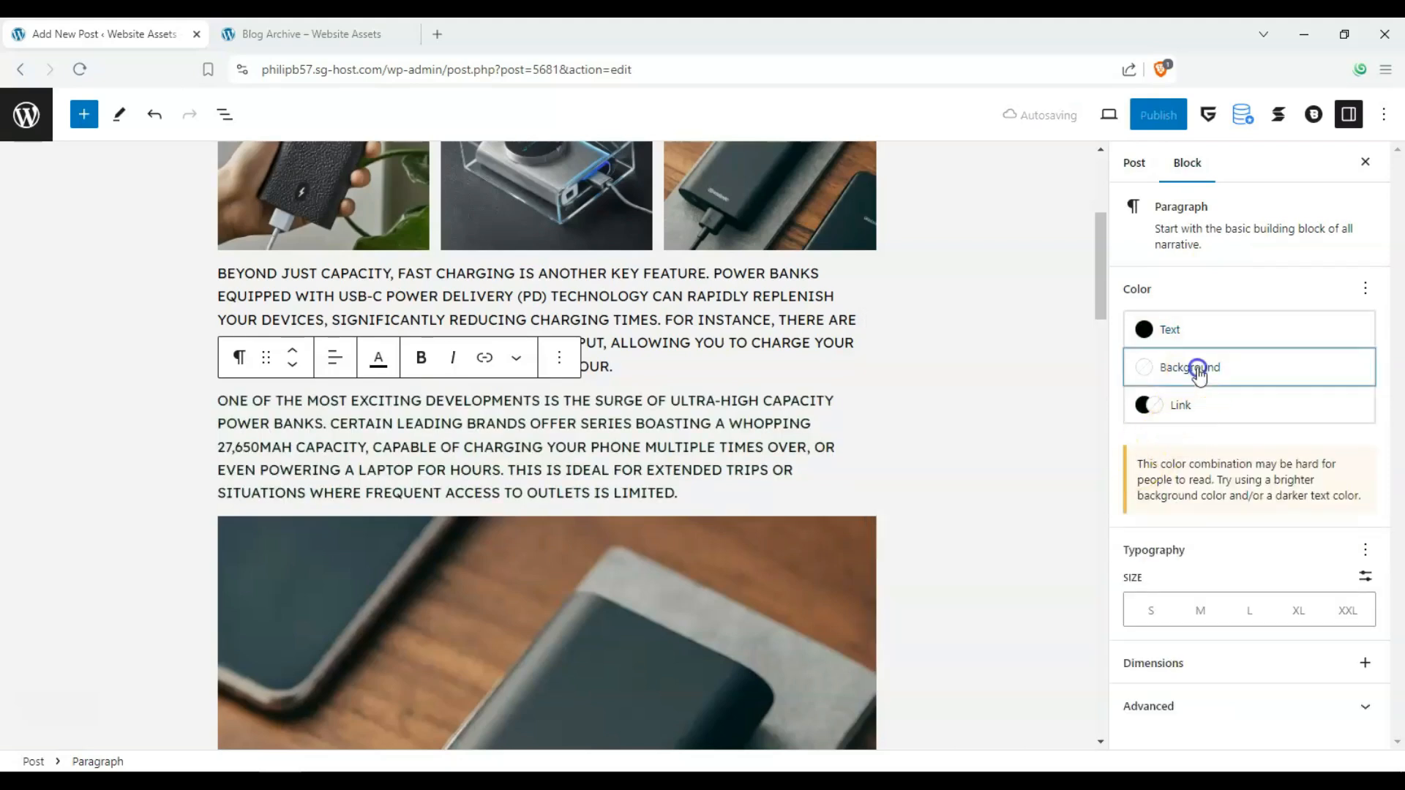
{"action": "left_click", "coordinate": [925, 567]}
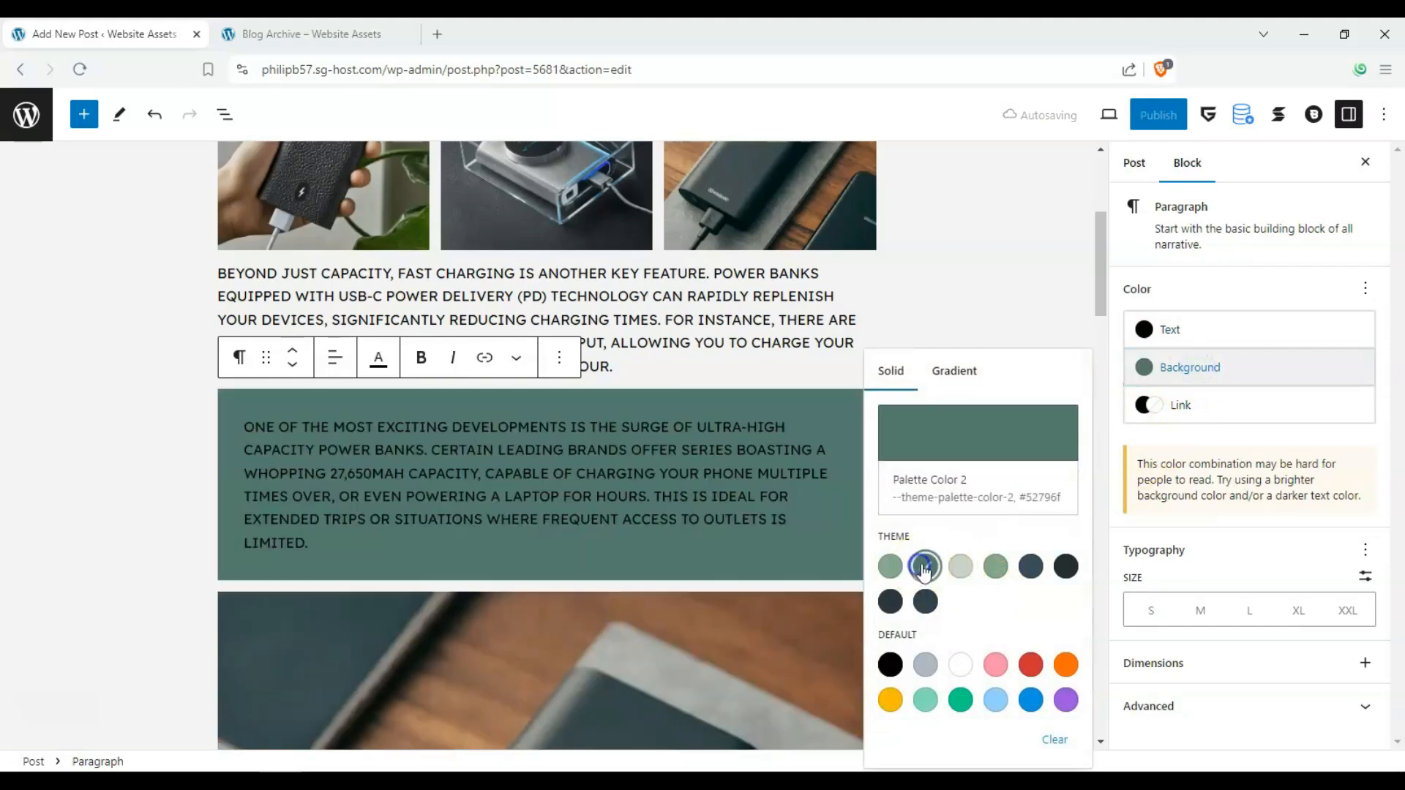
{"action": "left_click", "coordinate": [963, 569]}
{"action": "left_click", "coordinate": [999, 571]}
{"action": "left_click", "coordinate": [778, 321]}
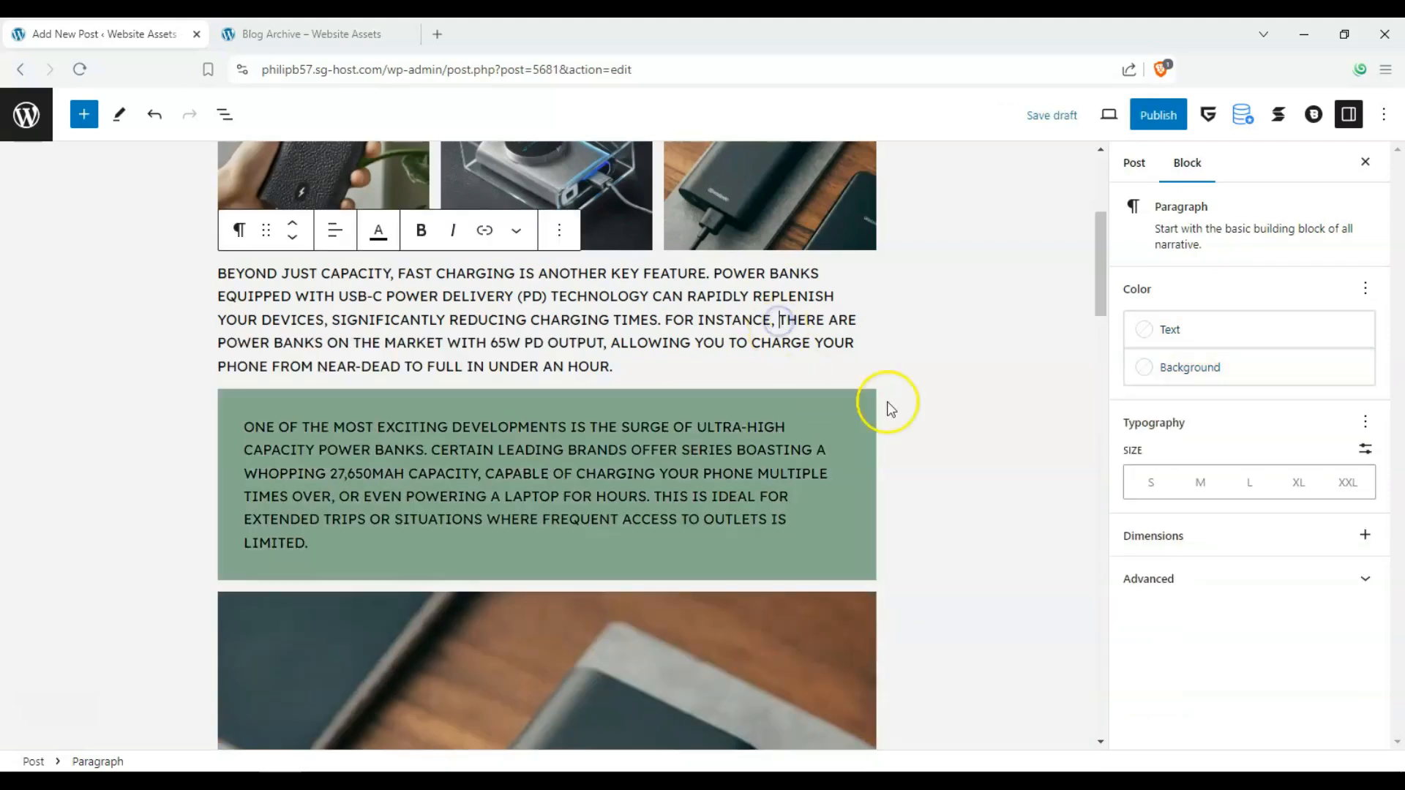
- Set the background of the "Portability remains a crucial factor" paragraph to Luminous vivid orange
{"action": "scroll", "coordinate": [888, 408], "scroll_direction": "down", "scroll_amount": 15}
{"action": "scroll", "coordinate": [738, 309], "scroll_direction": "up", "scroll_amount": 2}
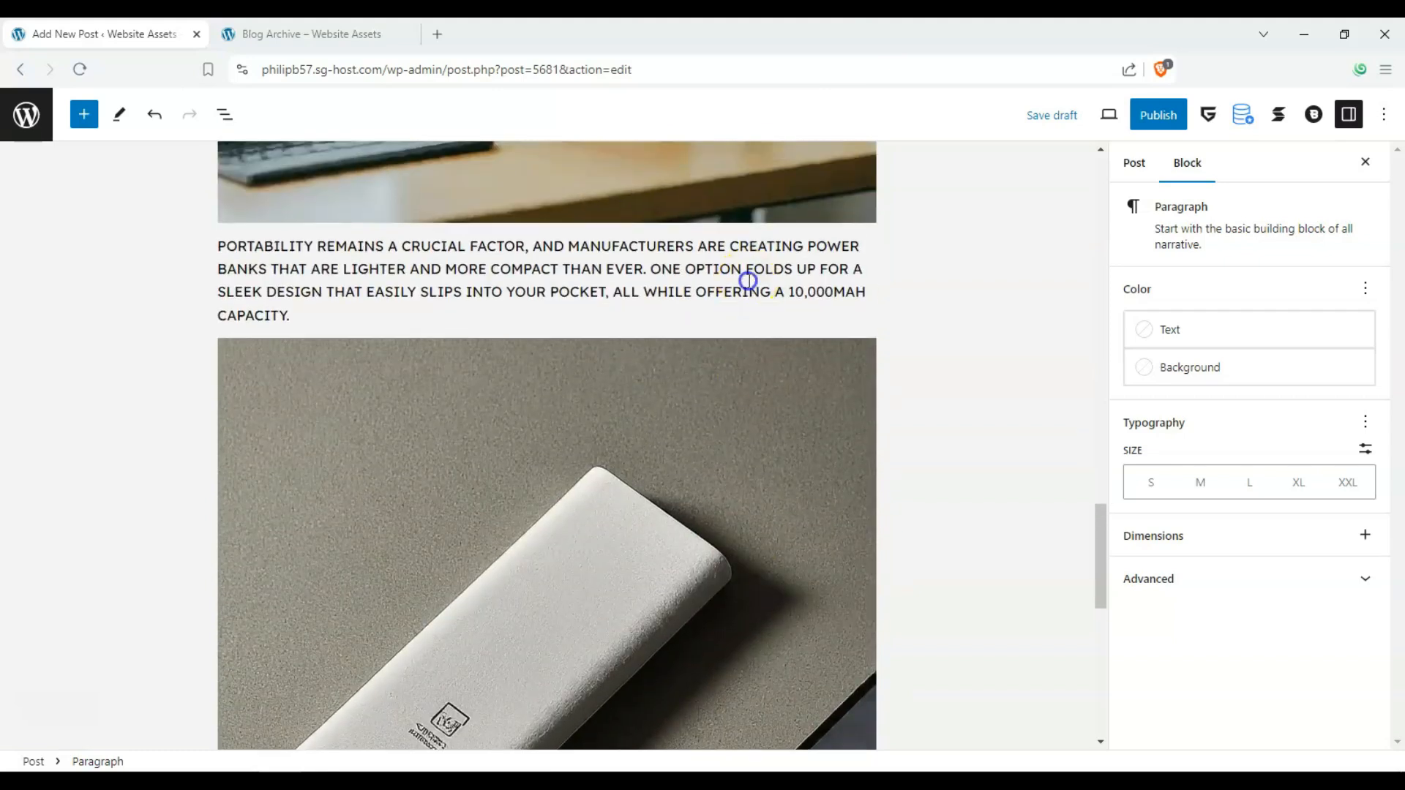
{"action": "left_click", "coordinate": [747, 276]}
{"action": "left_click", "coordinate": [1270, 371]}
{"action": "left_click", "coordinate": [1066, 663]}
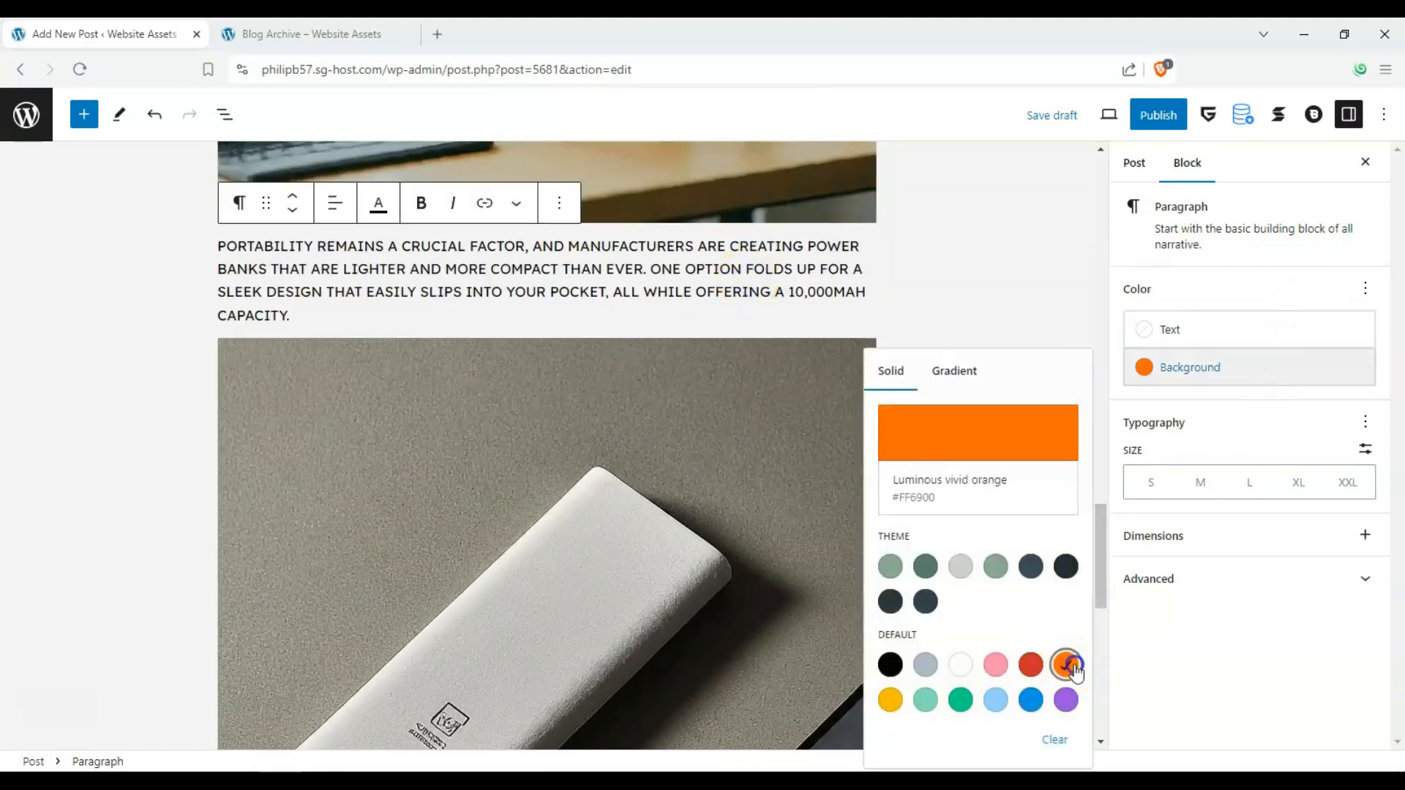
{"action": "left_click", "coordinate": [263, 359]}
- Publish the Latest power bank trends post
{"action": "scroll", "coordinate": [207, 345], "scroll_direction": "up", "scroll_amount": 8}
{"action": "scroll", "coordinate": [182, 334], "scroll_direction": "up", "scroll_amount": 10}
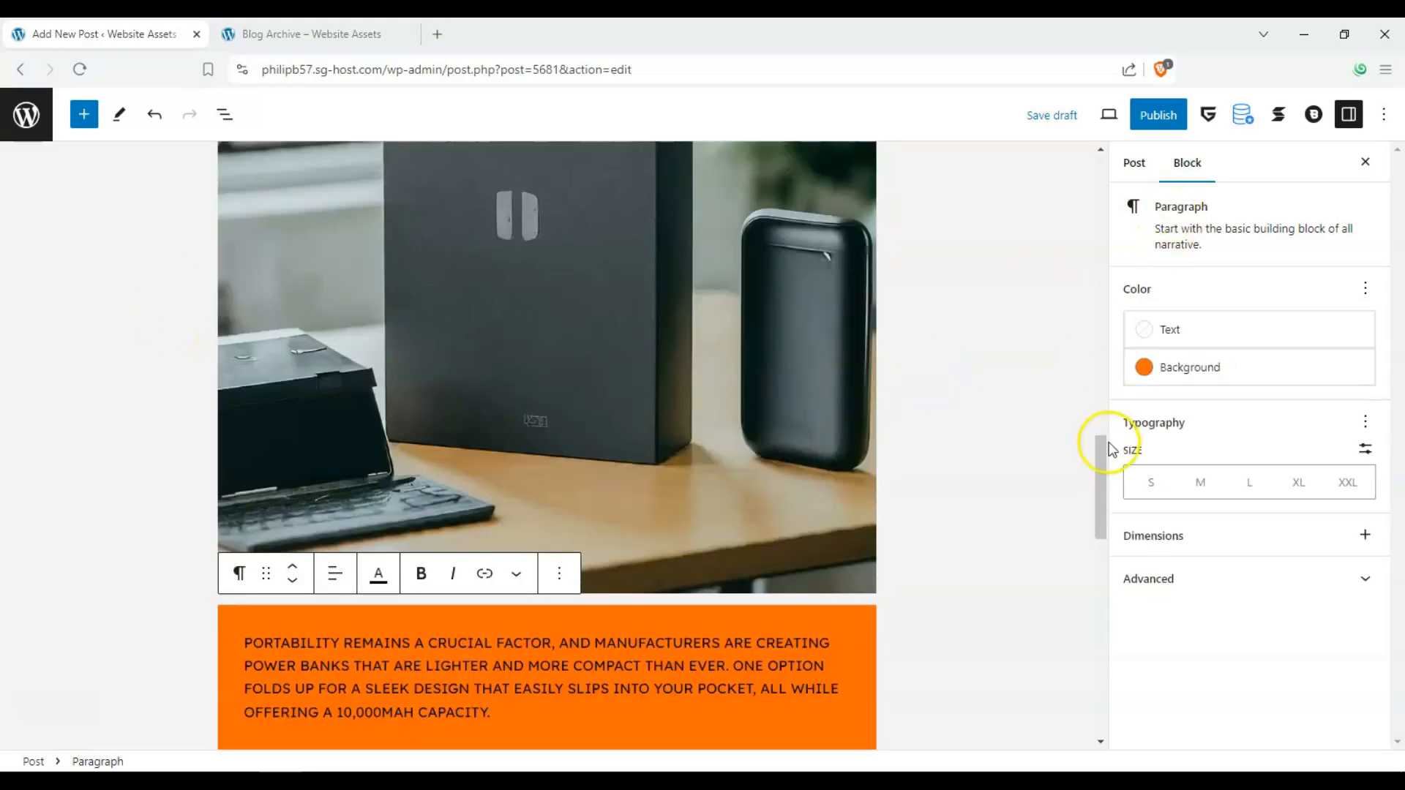
{"action": "left_click_drag", "start_coordinate": [1098, 439], "coordinate": [1096, 157]}
{"action": "left_click", "coordinate": [1160, 120]}
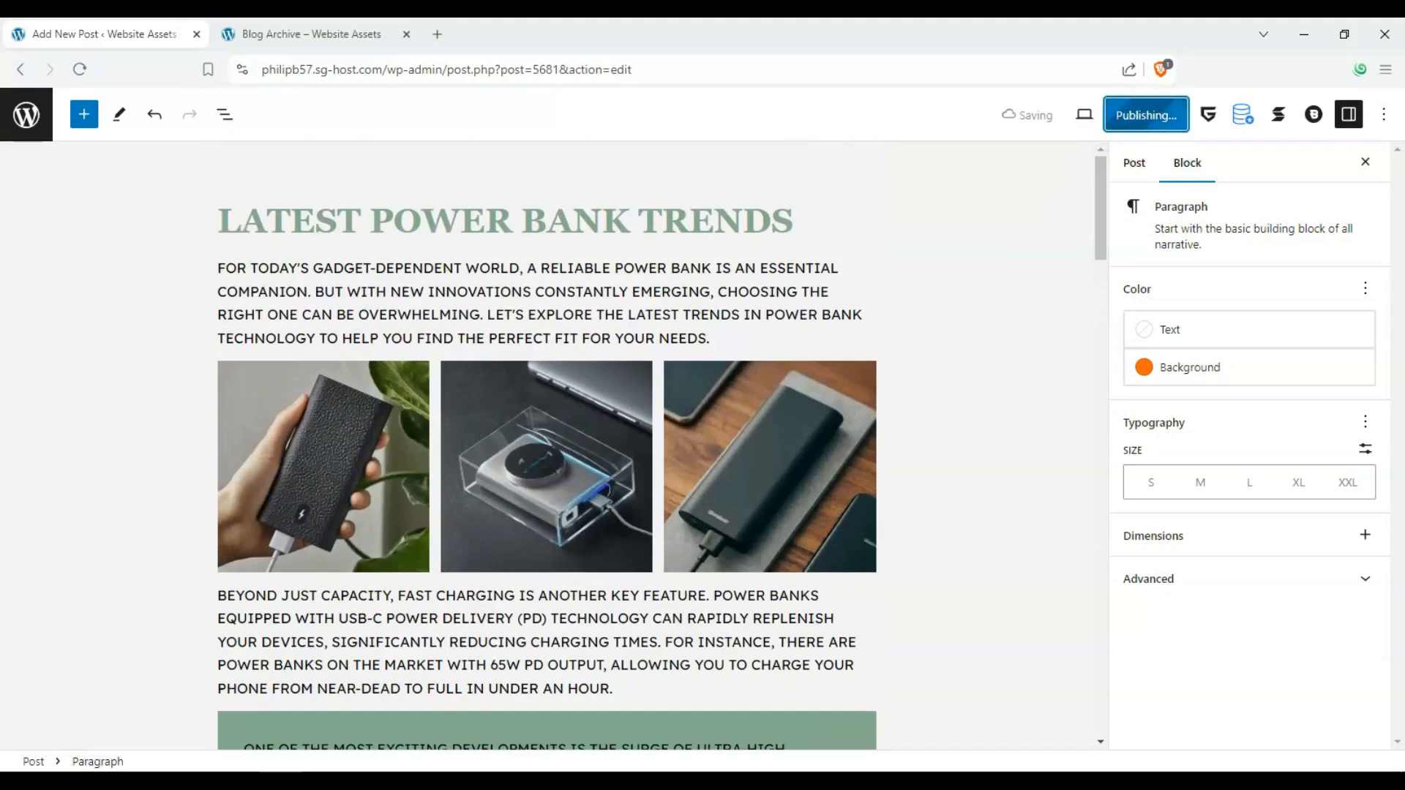
- Open the live site's home page and check how the new power bank post is shown among the latest posts
{"action": "left_click", "coordinate": [333, 35]}
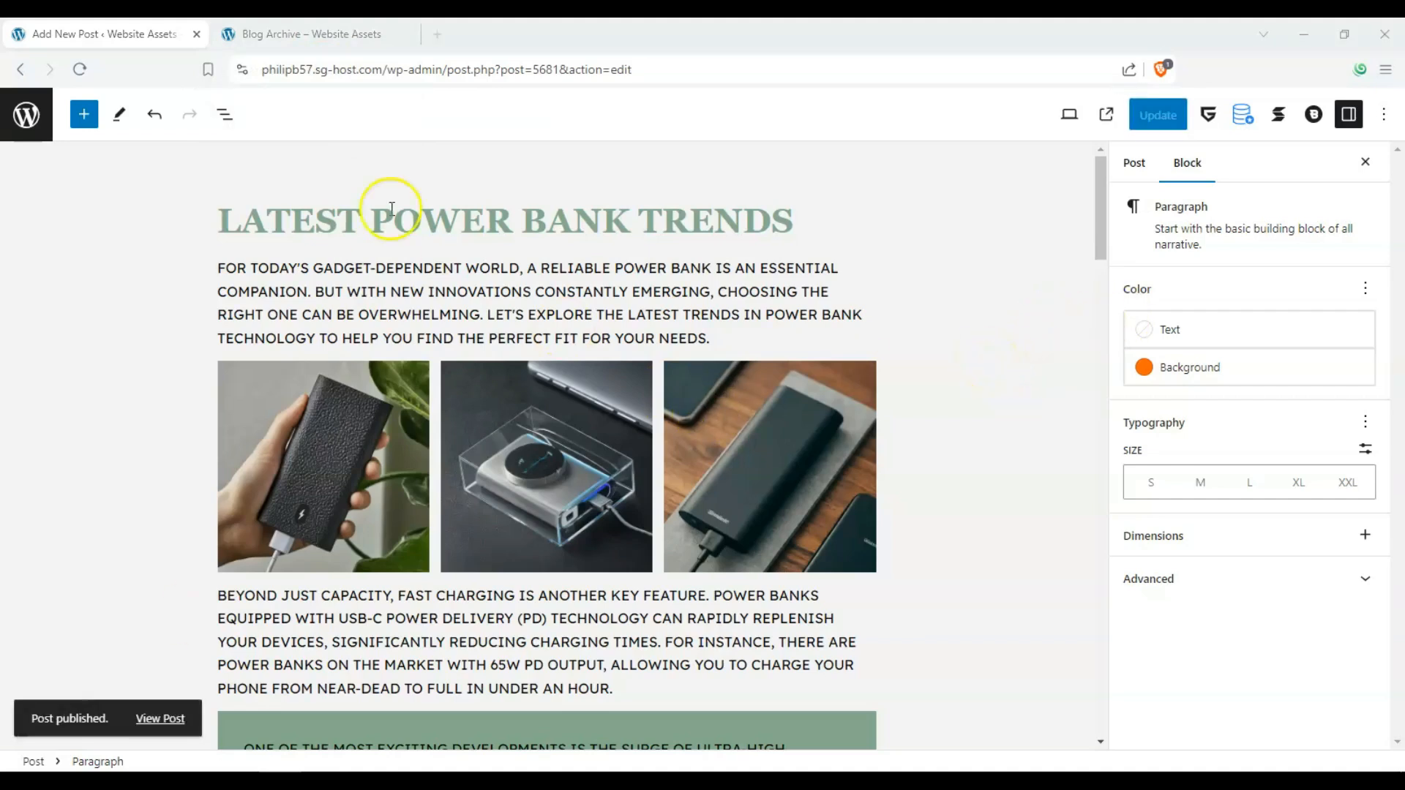
{"action": "left_click", "coordinate": [352, 35]}
{"action": "left_click", "coordinate": [662, 186]}
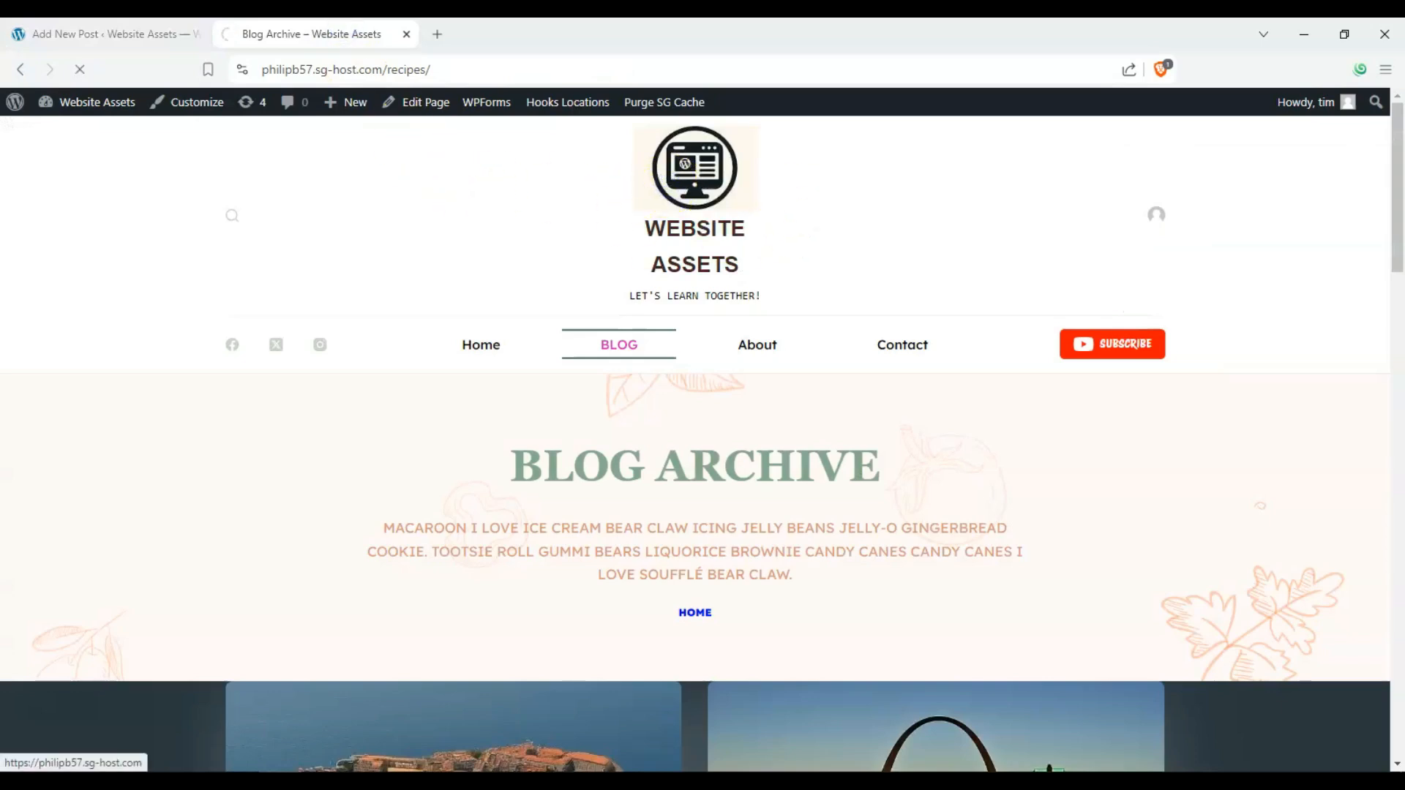
{"action": "scroll", "coordinate": [200, 160], "scroll_direction": "down", "scroll_amount": 6}
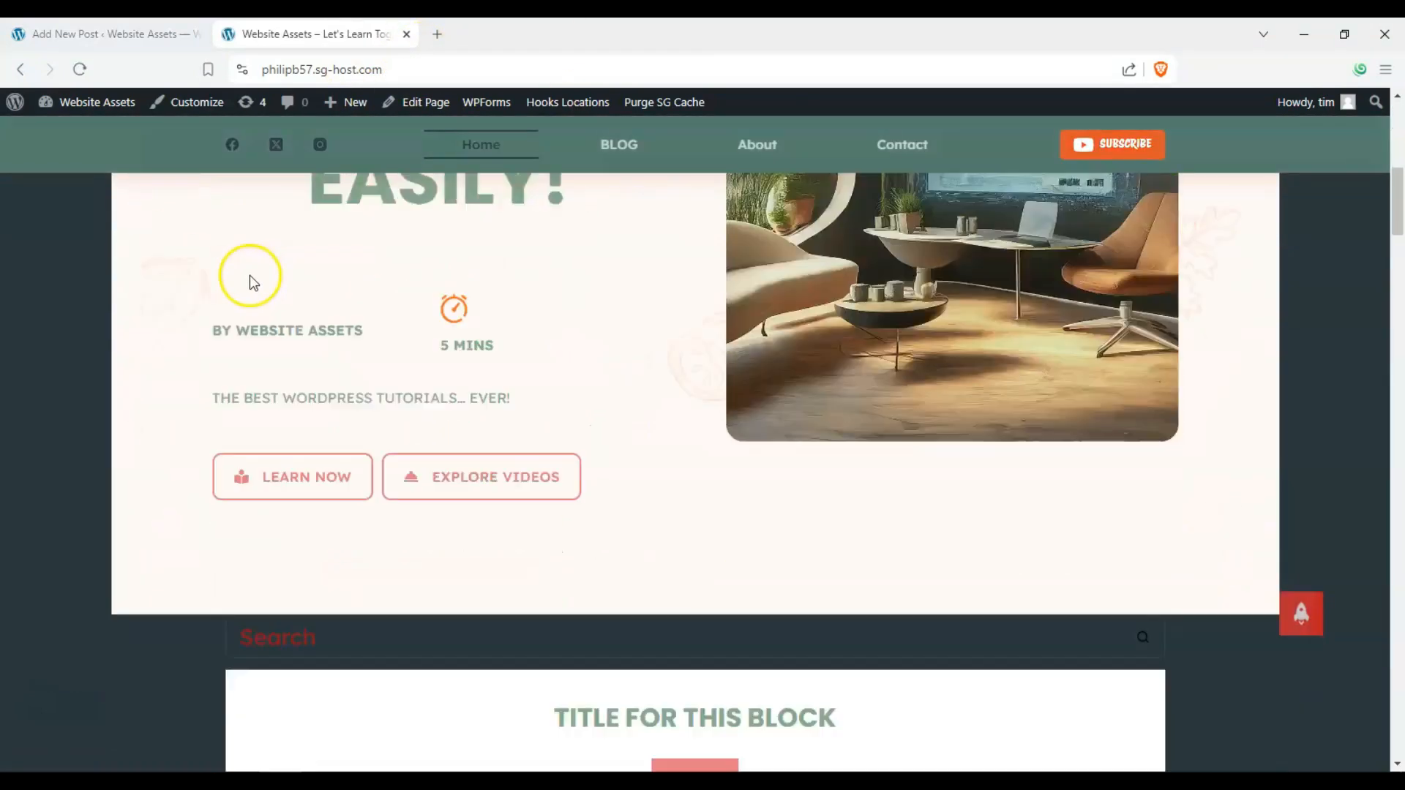
{"action": "scroll", "coordinate": [242, 268], "scroll_direction": "down", "scroll_amount": 10}
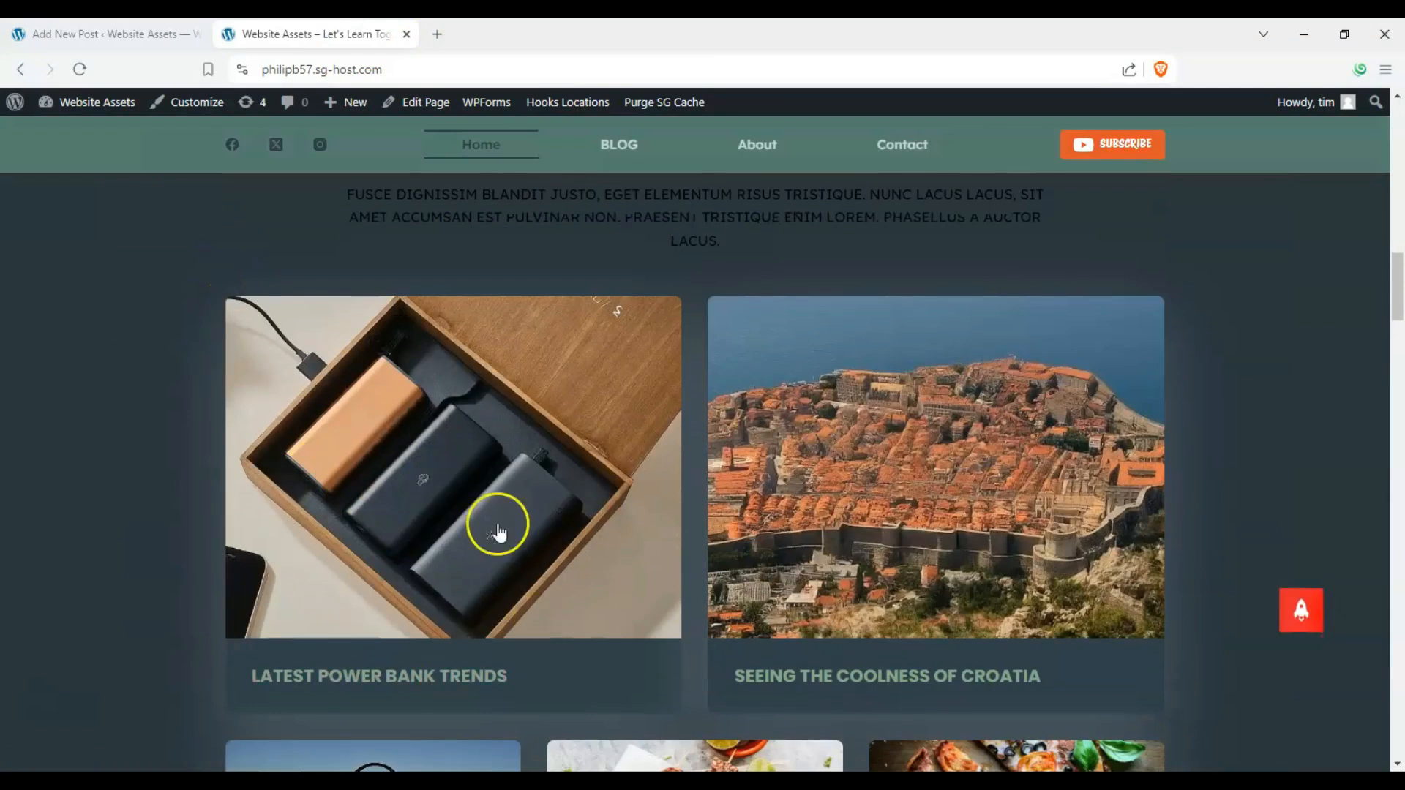
{"action": "left_click_drag", "start_coordinate": [1395, 297], "coordinate": [1364, 28]}
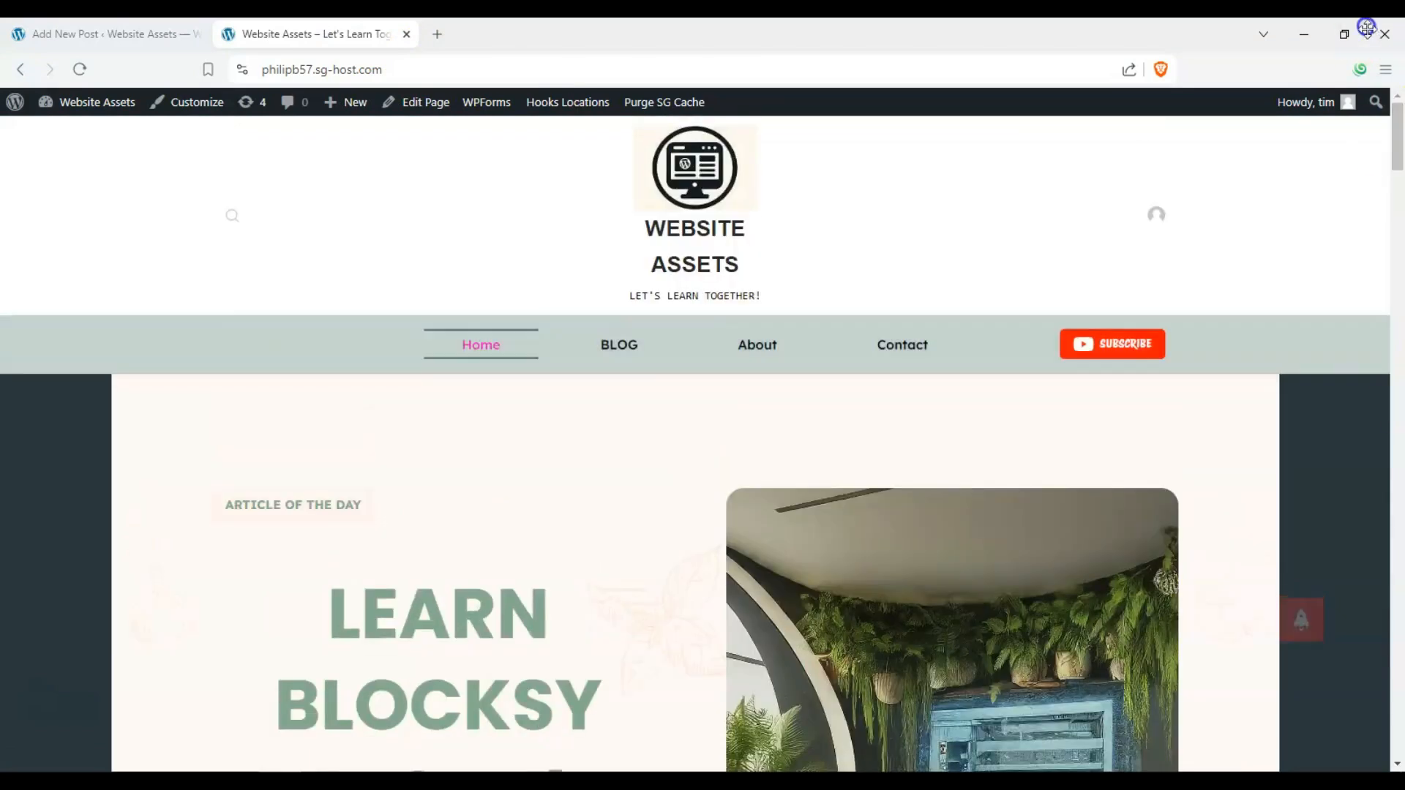
- Go to the Blog page and open the published Latest power bank trends post
{"action": "left_click", "coordinate": [619, 340]}
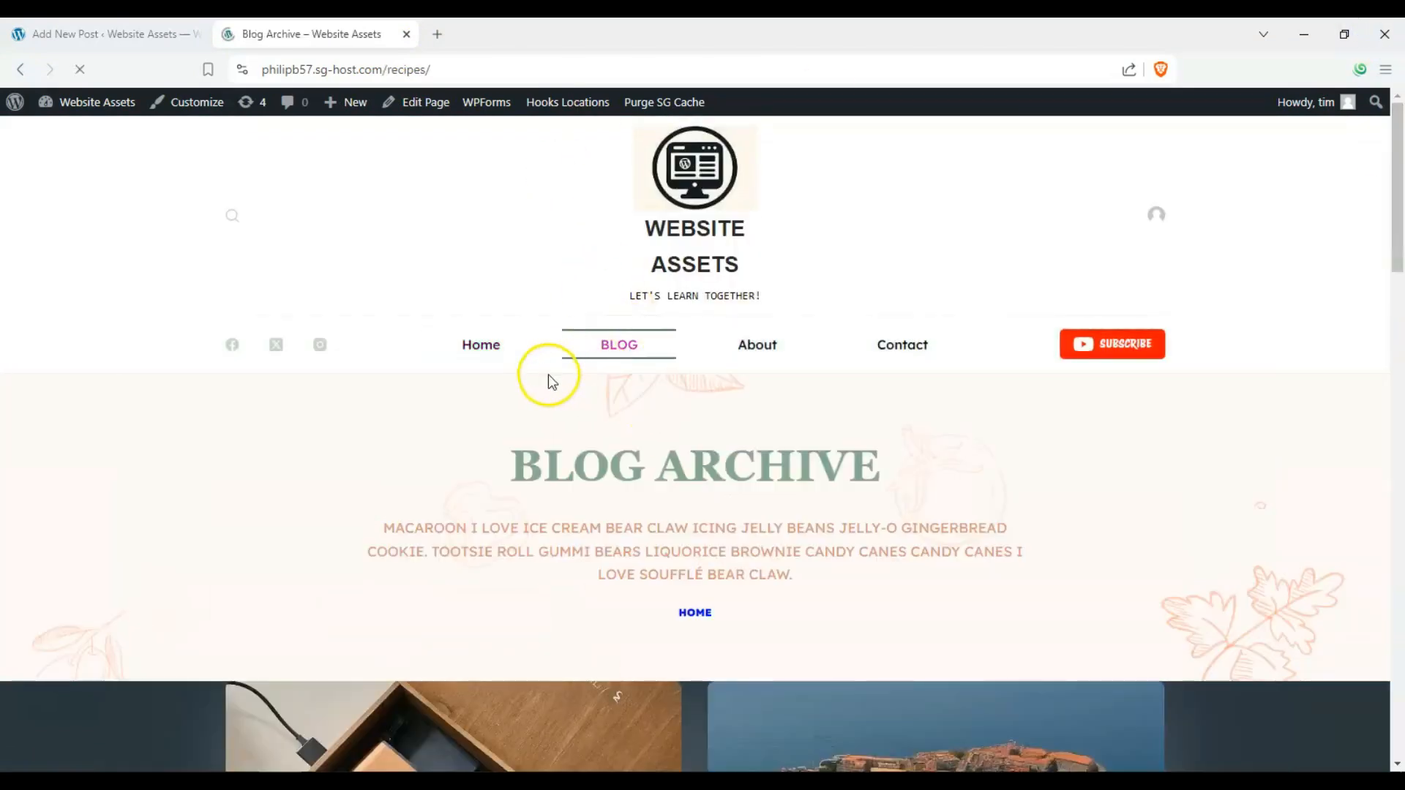
{"action": "scroll", "coordinate": [1315, 194], "scroll_direction": "down", "scroll_amount": 7}
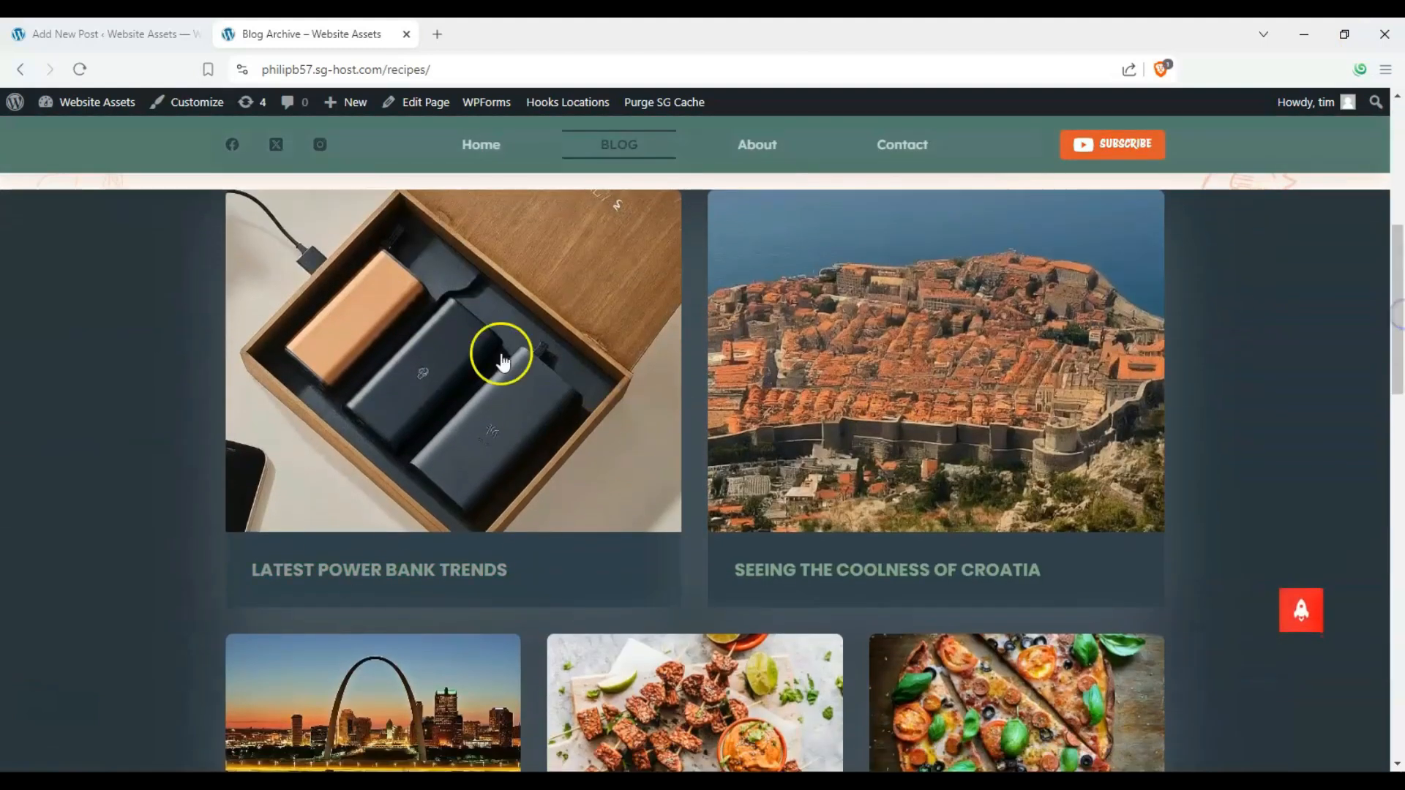
{"action": "scroll", "coordinate": [454, 355], "scroll_direction": "down", "scroll_amount": 2}
{"action": "scroll", "coordinate": [527, 410], "scroll_direction": "up", "scroll_amount": 3}
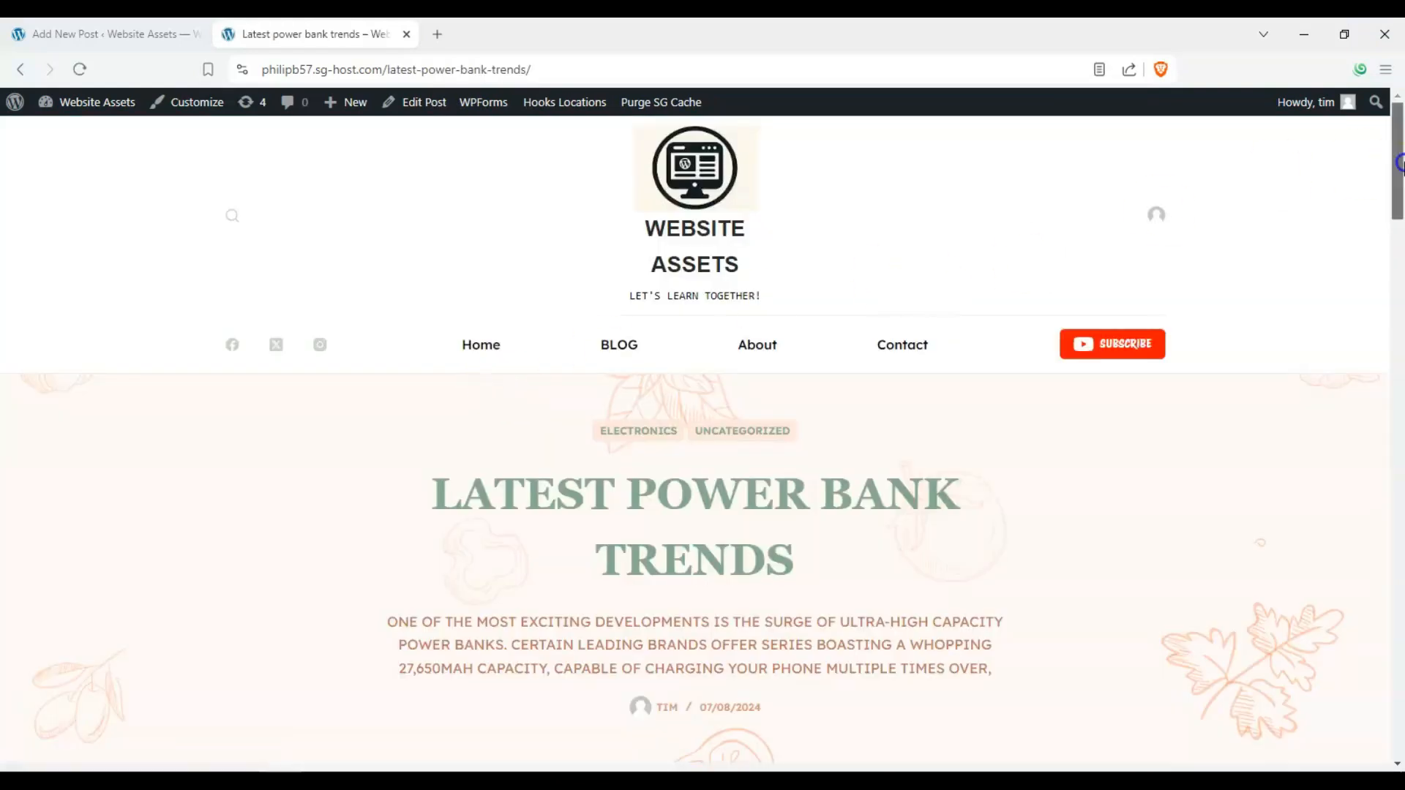
- Examine the published post's tags, colored paragraphs, featured image, excerpt, title and category labels
{"action": "left_click_drag", "start_coordinate": [1399, 165], "coordinate": [1400, 784]}
{"action": "scroll", "coordinate": [479, 351], "scroll_direction": "up", "scroll_amount": 3}
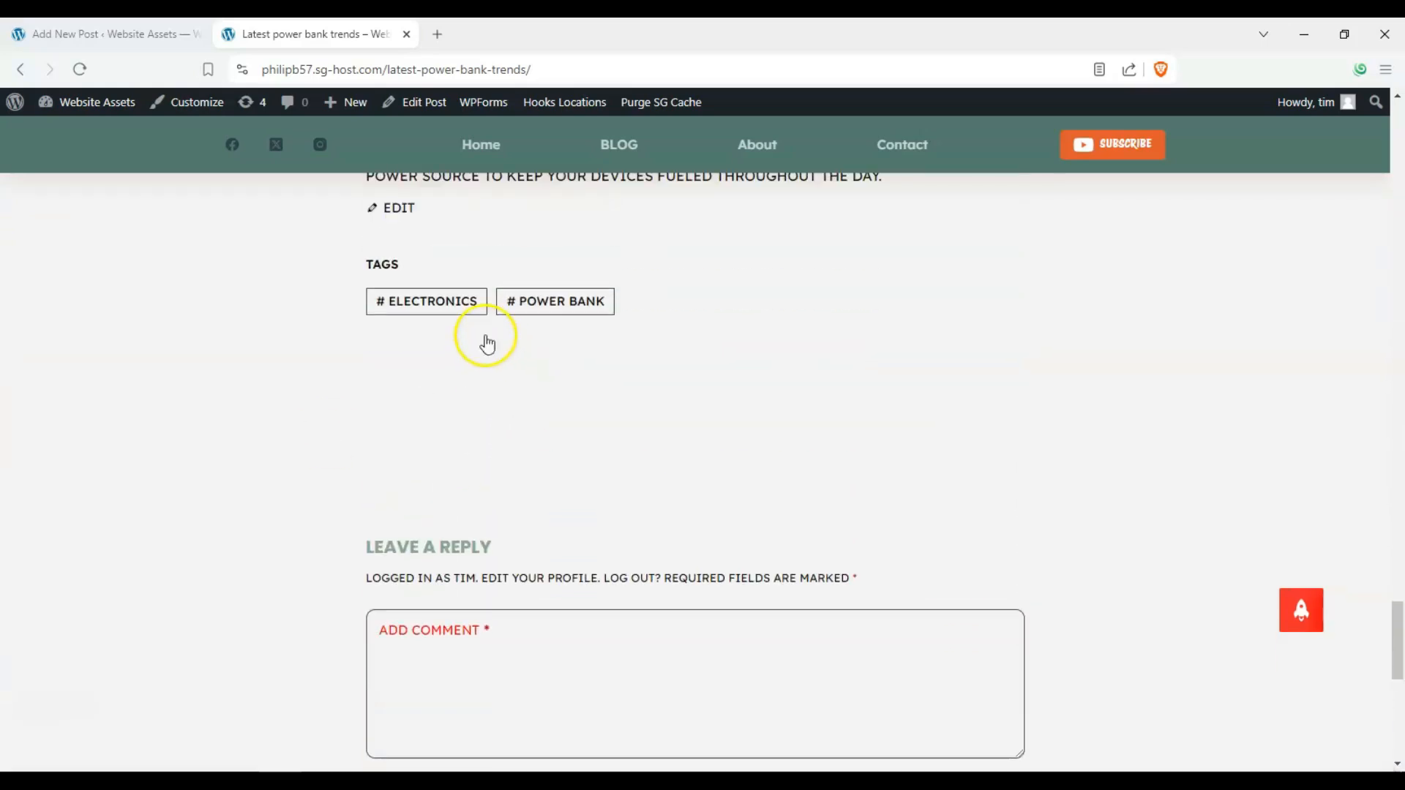
{"action": "scroll", "coordinate": [487, 344], "scroll_direction": "up", "scroll_amount": 20}
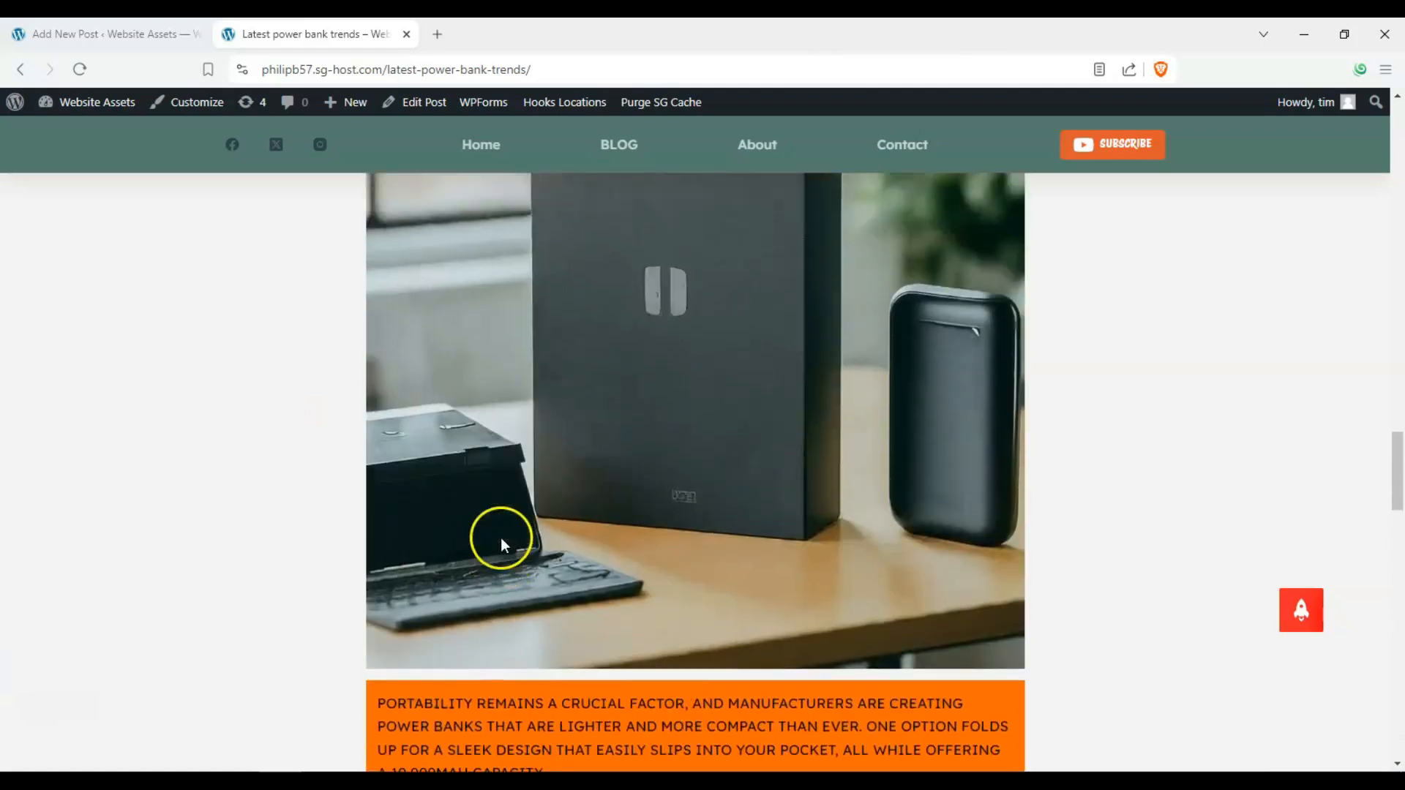
{"action": "scroll", "coordinate": [501, 538], "scroll_direction": "up", "scroll_amount": 20}
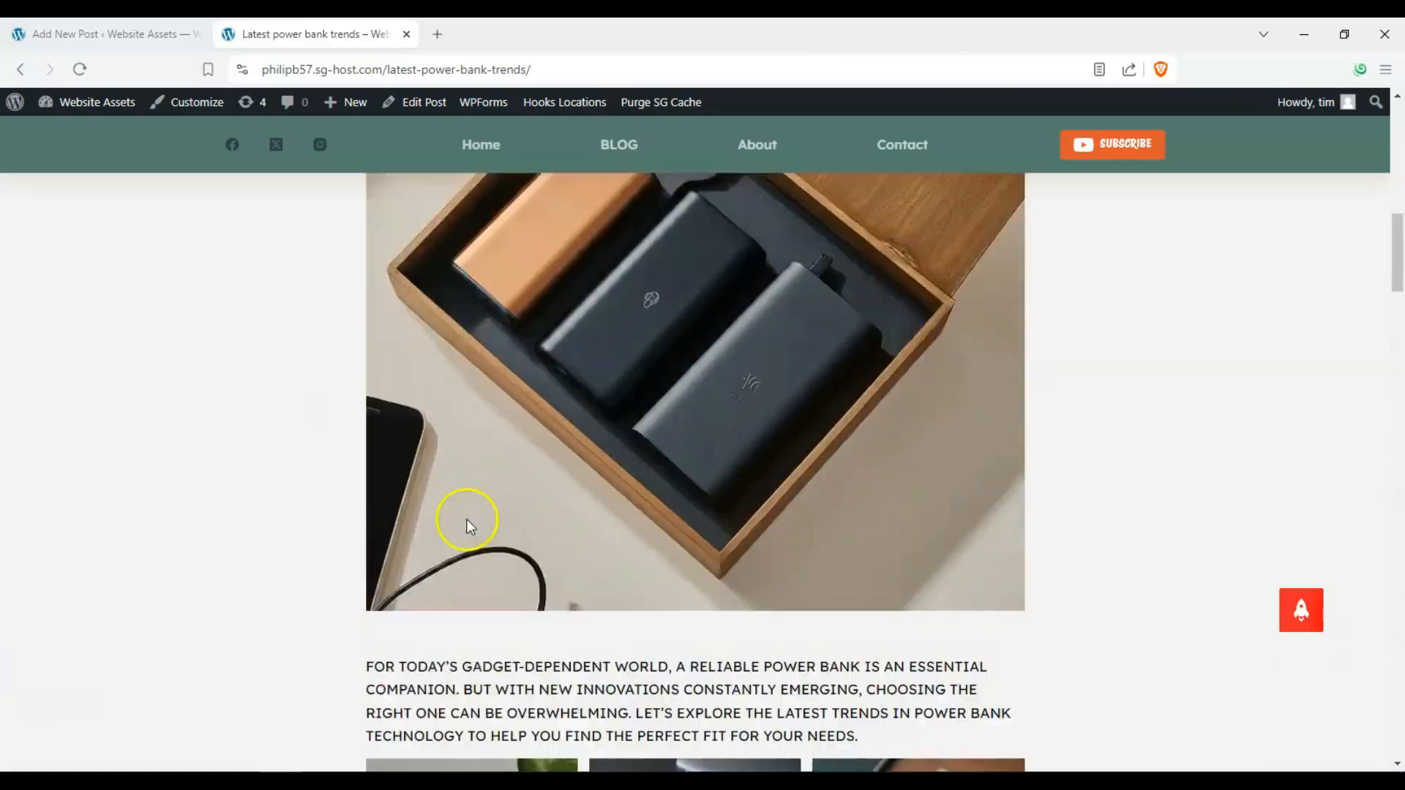
{"action": "scroll", "coordinate": [469, 523], "scroll_direction": "up", "scroll_amount": 10}
{"action": "left_click_drag", "start_coordinate": [397, 605], "coordinate": [822, 594]}
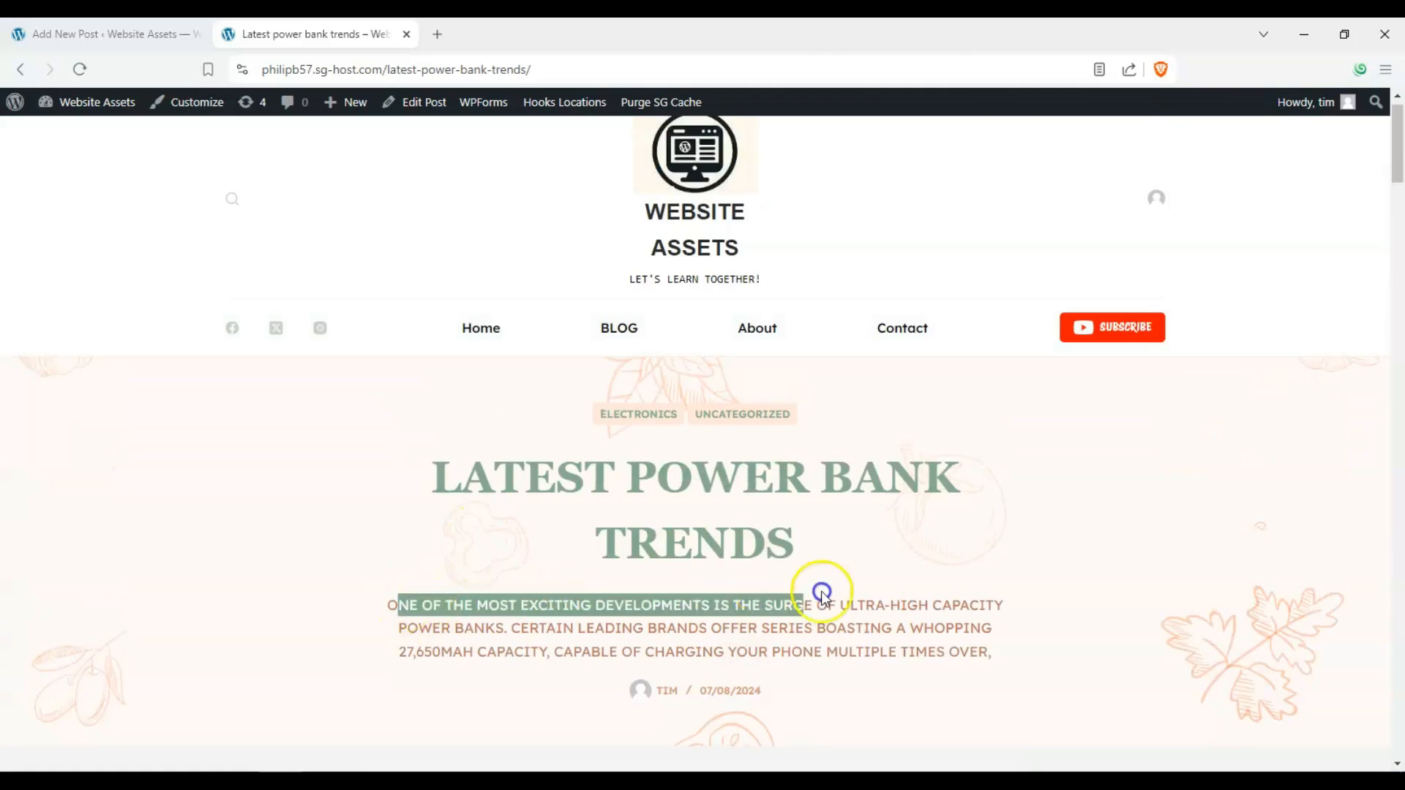
{"action": "left_click", "coordinate": [821, 594]}
{"action": "left_click_drag", "start_coordinate": [439, 494], "coordinate": [969, 506]}
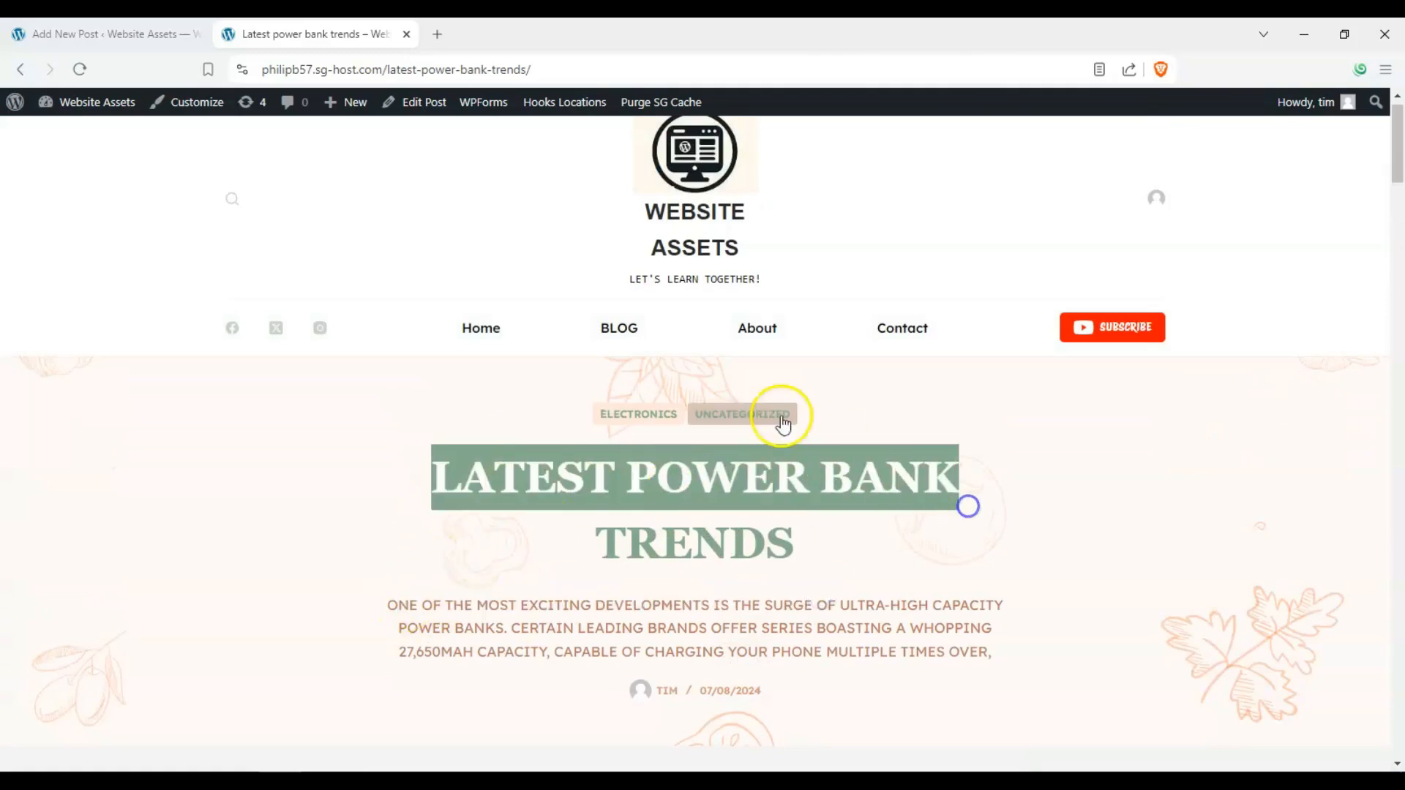
{"action": "left_click", "coordinate": [883, 420]}
{"action": "left_click_drag", "start_coordinate": [609, 430], "coordinate": [850, 415]}
{"action": "left_click", "coordinate": [937, 418]}
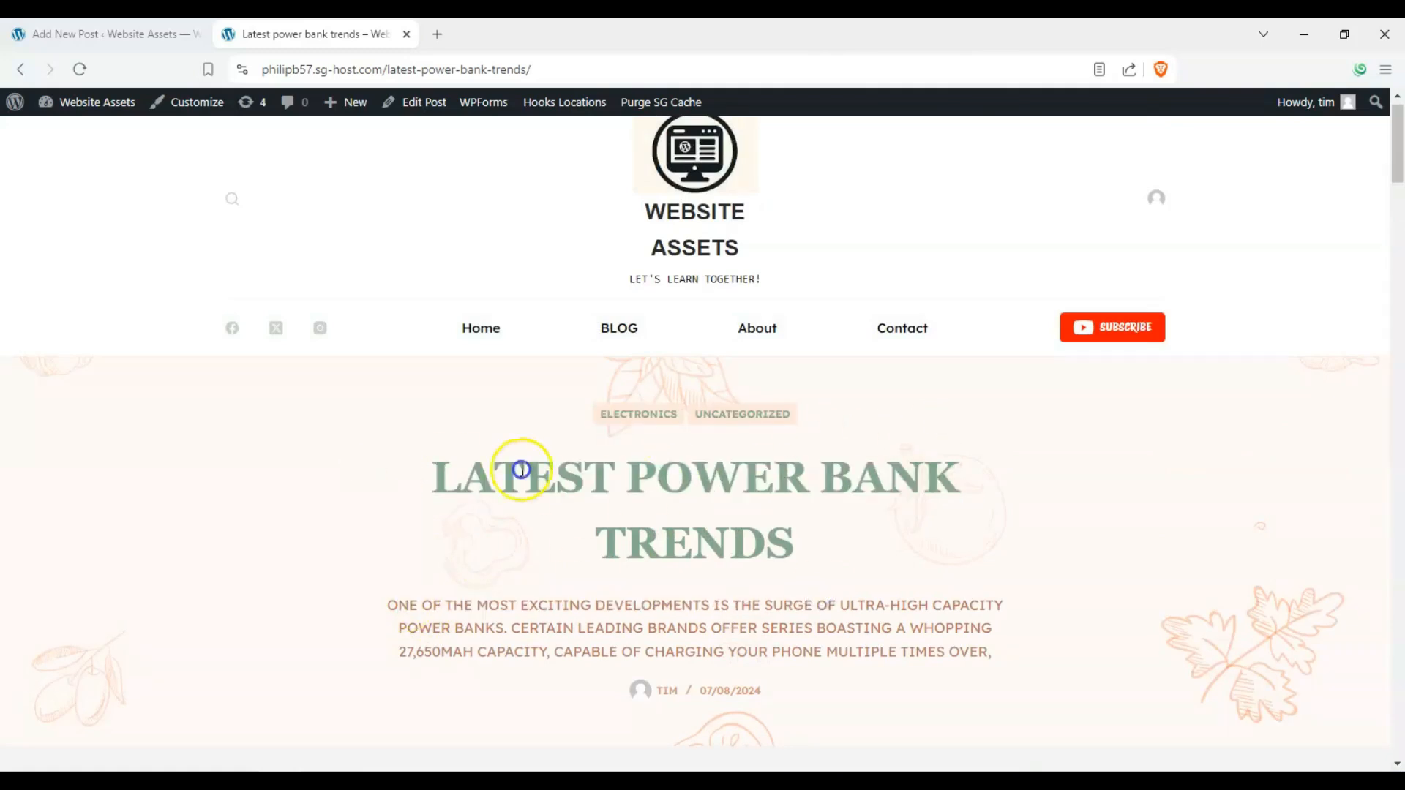
{"action": "left_click_drag", "start_coordinate": [521, 469], "coordinate": [972, 503]}
{"action": "scroll", "coordinate": [740, 505], "scroll_direction": "down", "scroll_amount": 3}
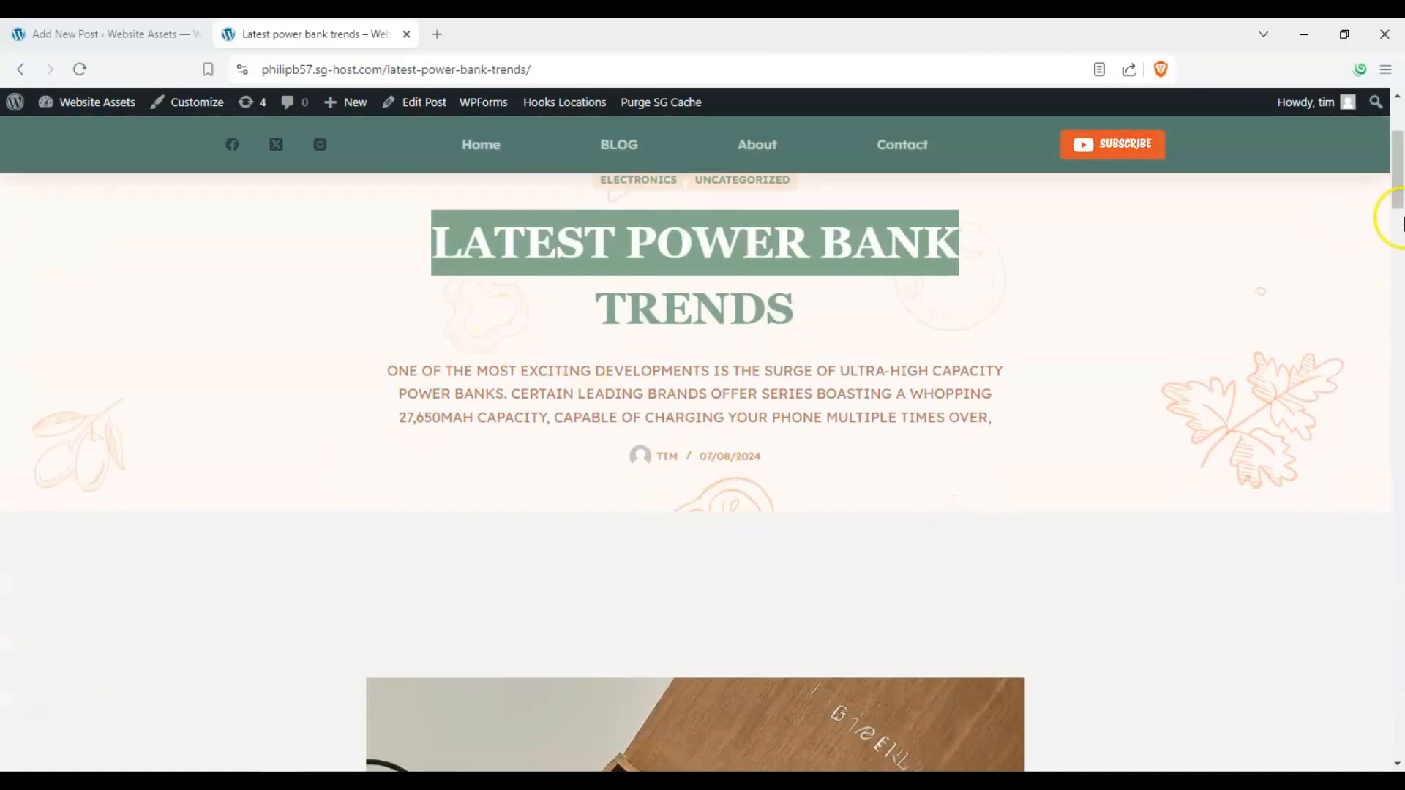
- Return to the Blog page and look over the archive header and the first post cards
{"action": "left_click_drag", "start_coordinate": [1402, 222], "coordinate": [1390, 178]}
{"action": "left_click", "coordinate": [627, 345]}
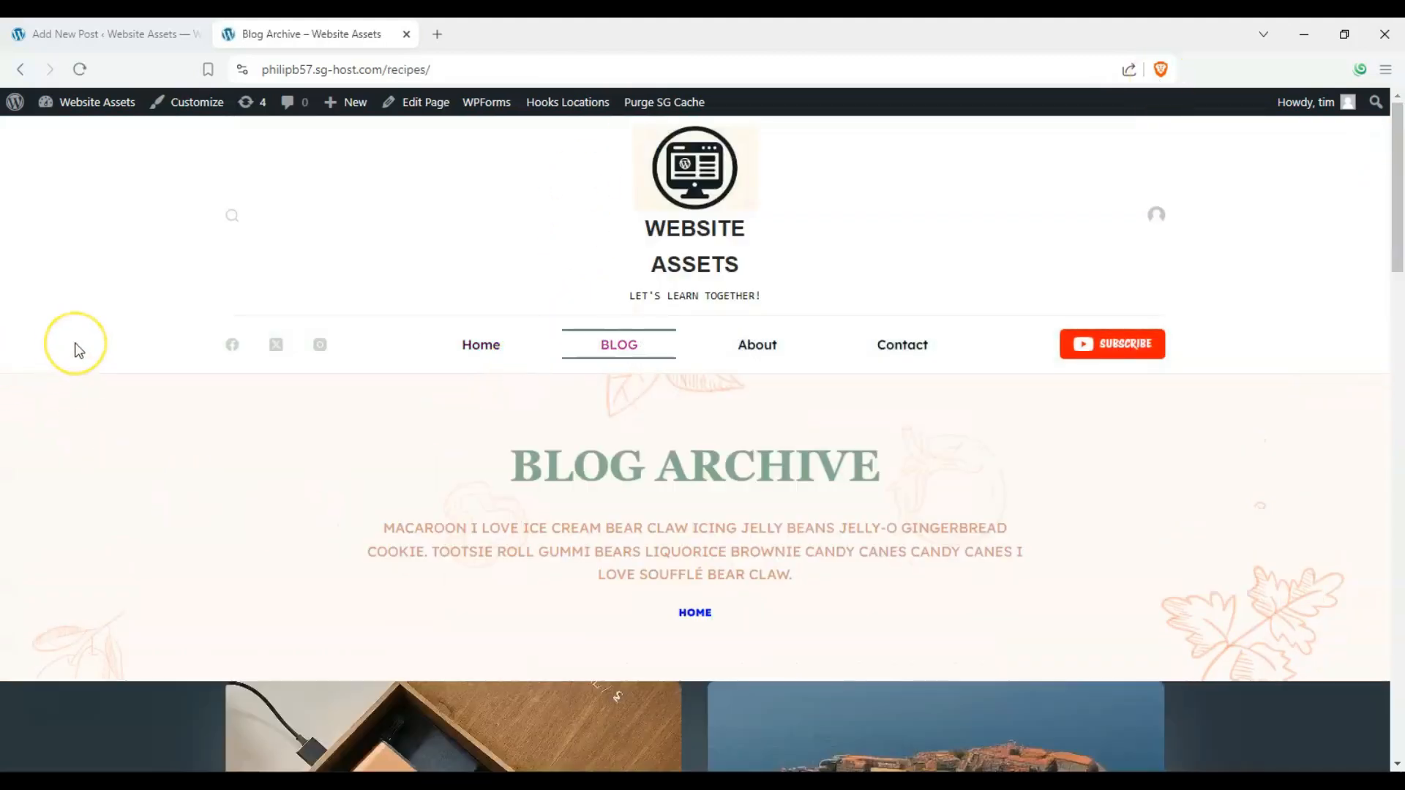
{"action": "scroll", "coordinate": [292, 370], "scroll_direction": "down", "scroll_amount": 4}
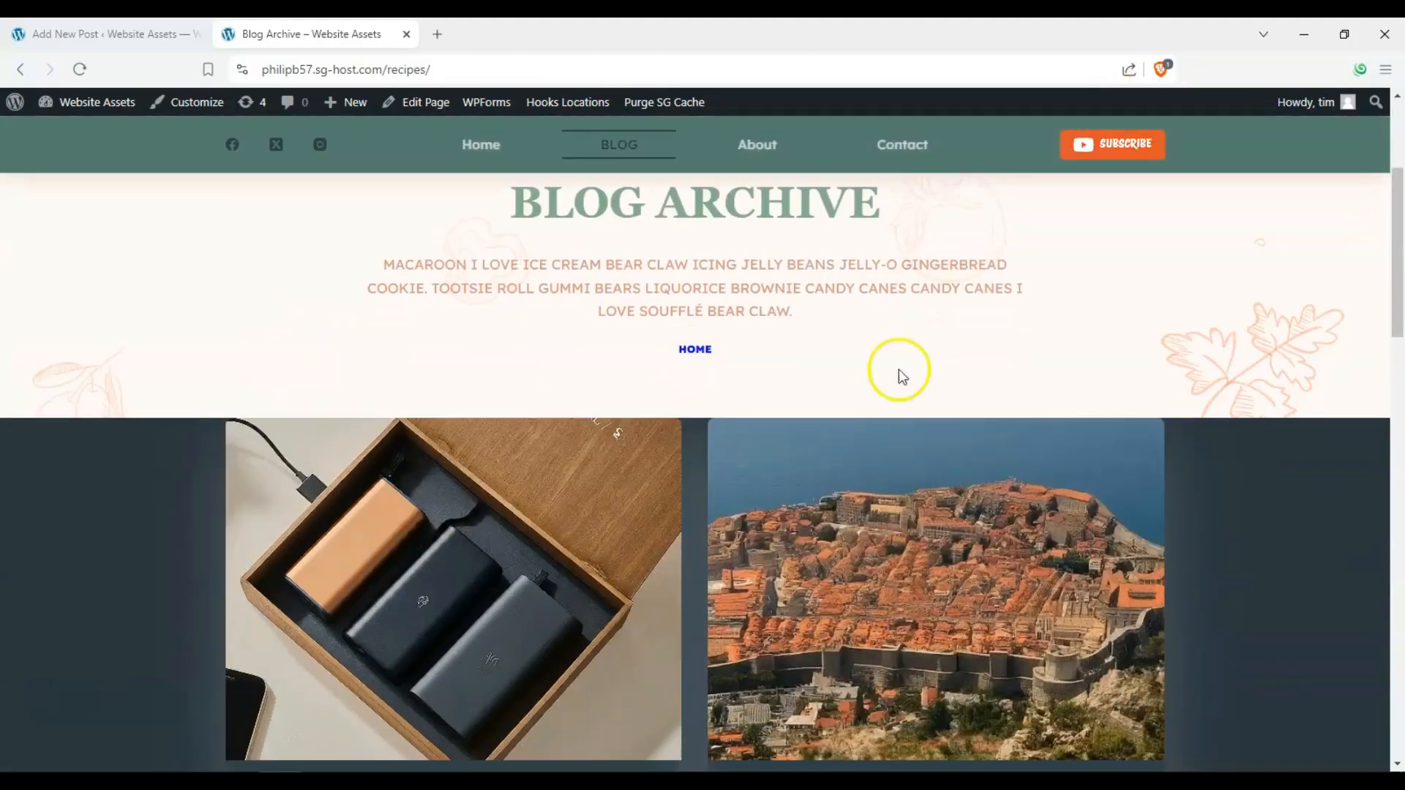
{"action": "left_click_drag", "start_coordinate": [1396, 292], "coordinate": [1396, 208]}
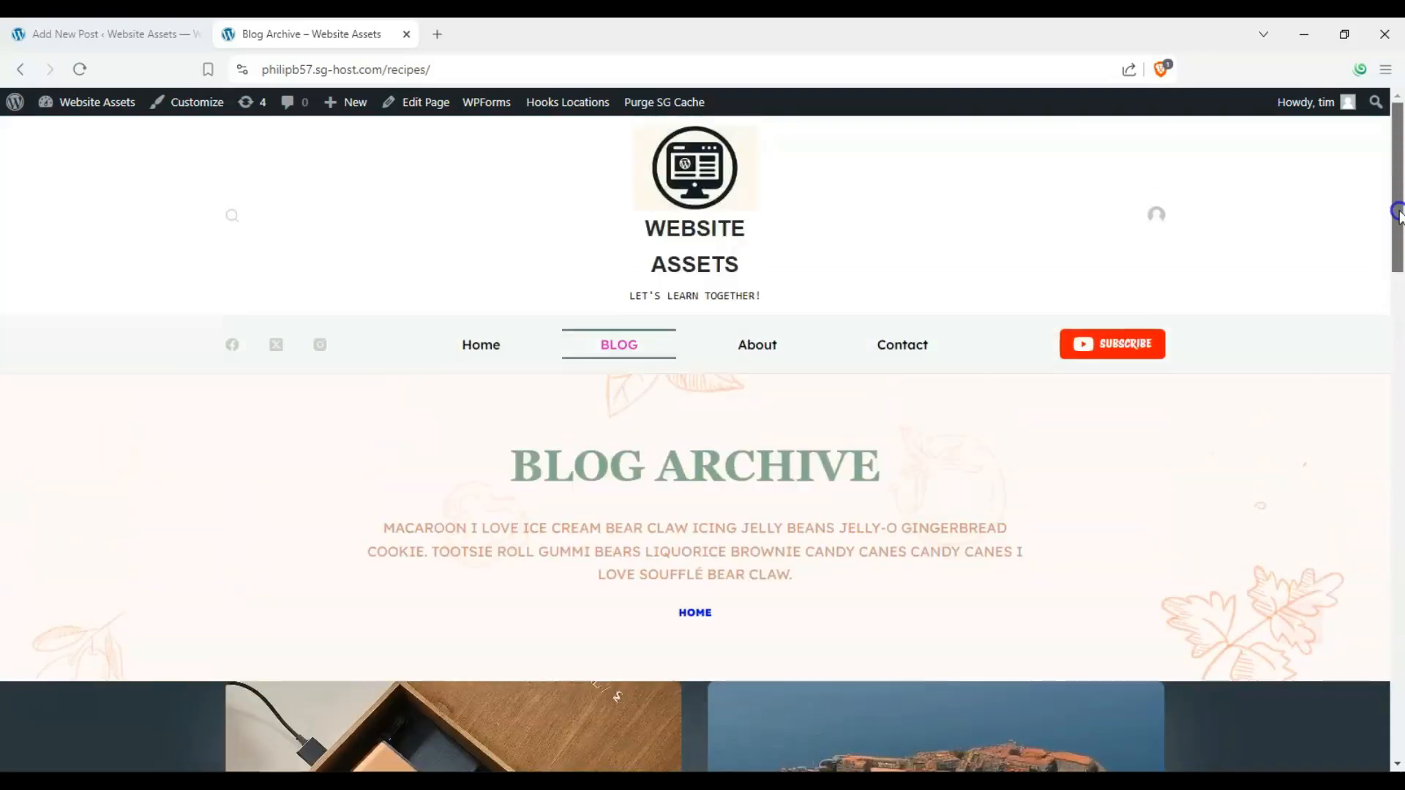
- Open the site's Home page and review its header and the Learn Blocksy Easily hero section
{"action": "left_click", "coordinate": [511, 345]}
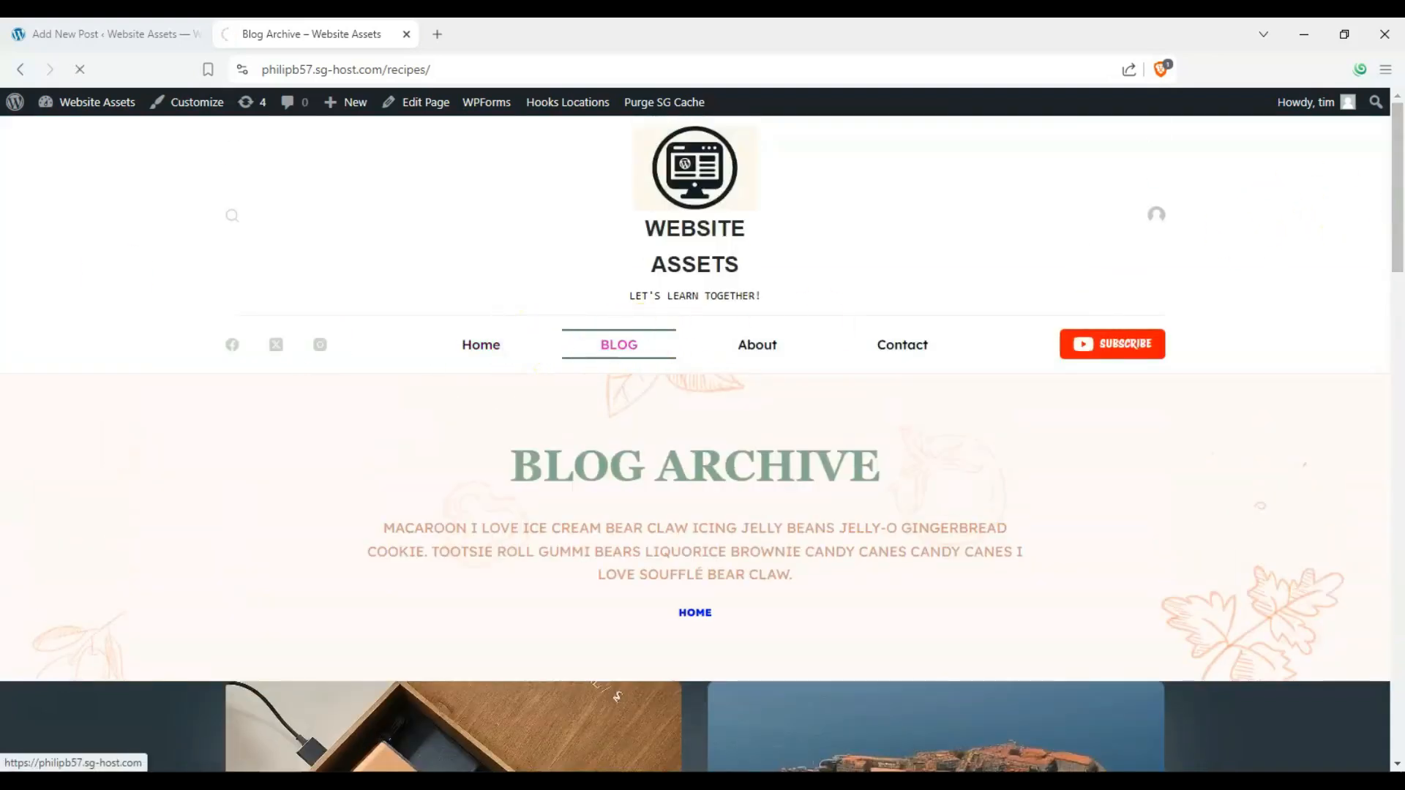
{"action": "scroll", "coordinate": [5, 270], "scroll_direction": "down", "scroll_amount": 3}
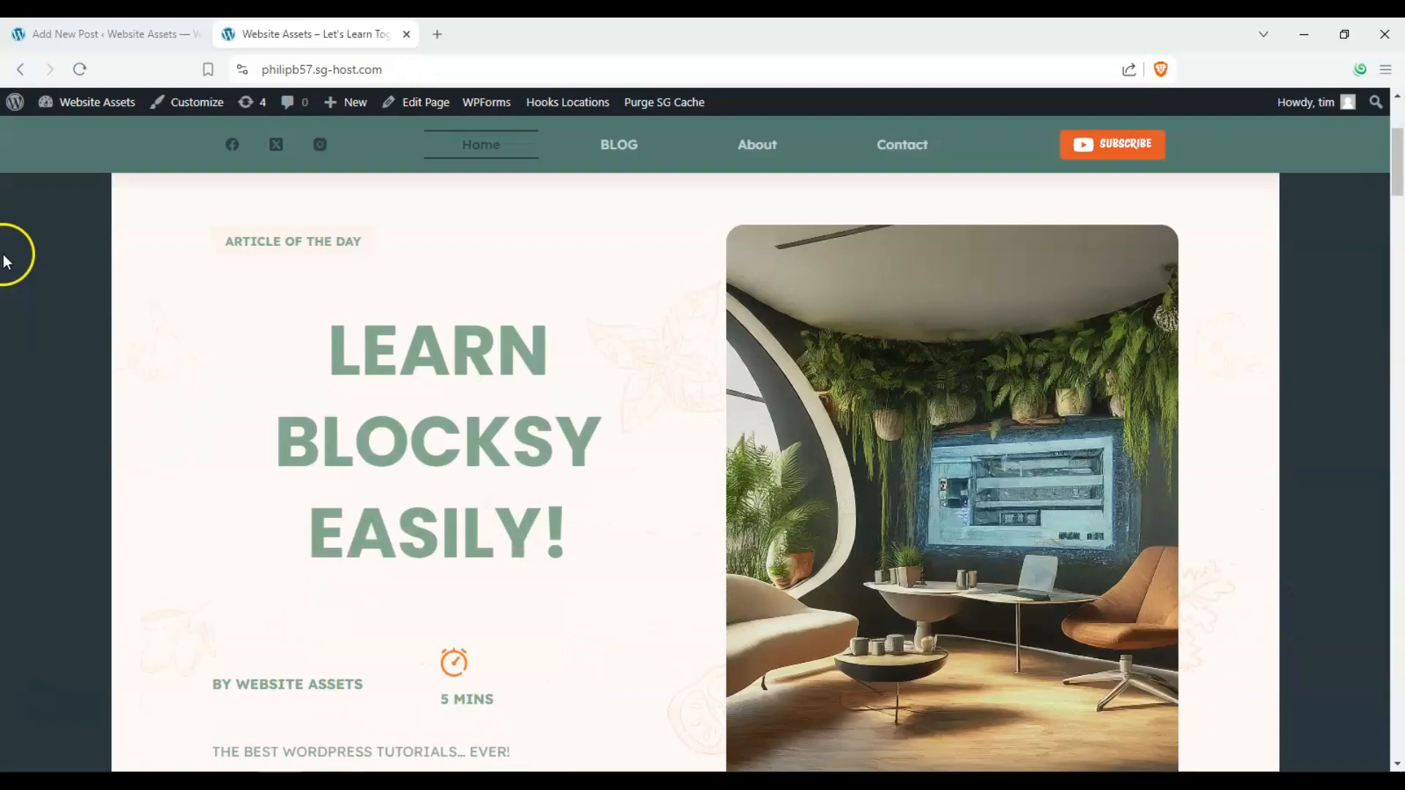
{"action": "scroll", "coordinate": [7, 256], "scroll_direction": "down", "scroll_amount": 3}
{"action": "scroll", "coordinate": [7, 257], "scroll_direction": "up", "scroll_amount": 5}
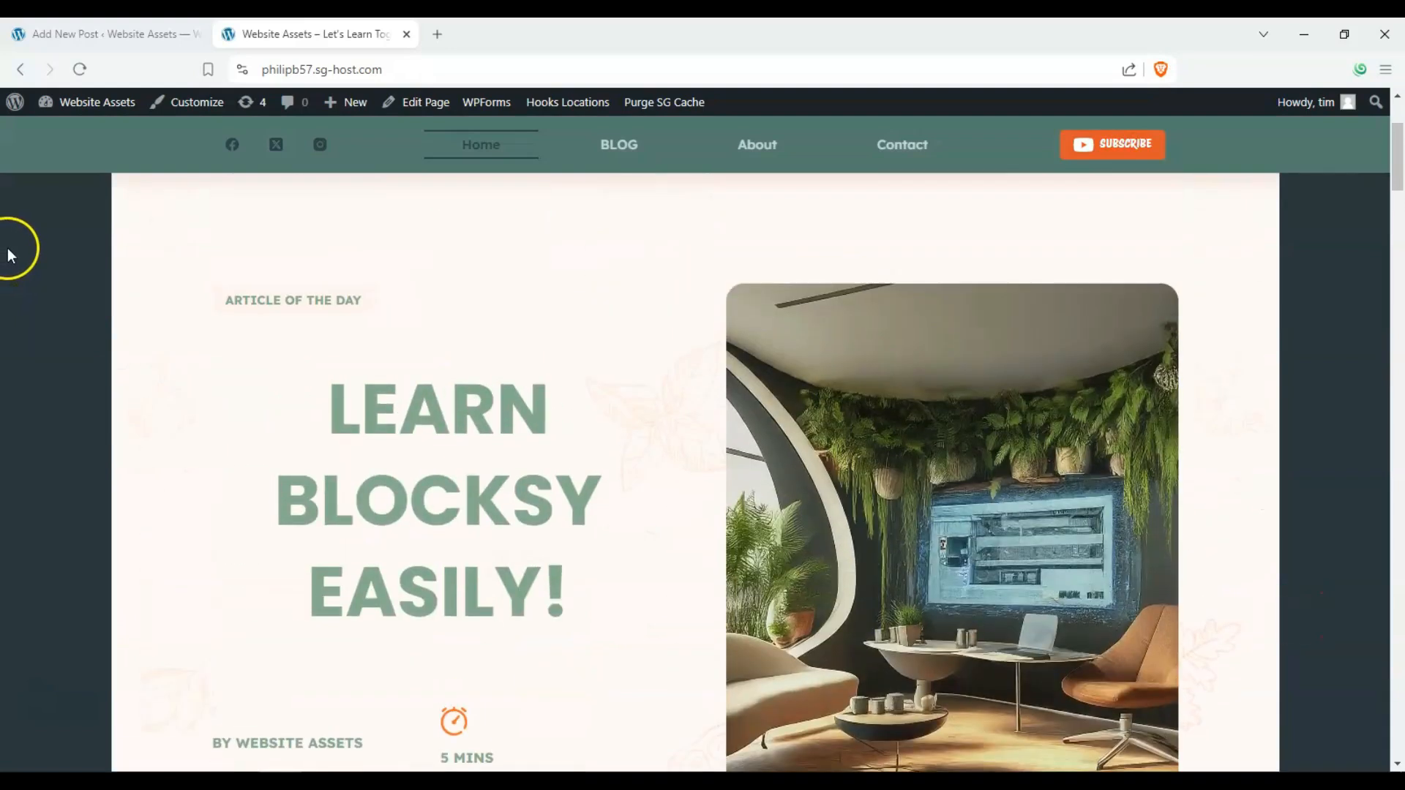
{"action": "scroll", "coordinate": [8, 248], "scroll_direction": "down", "scroll_amount": 5}
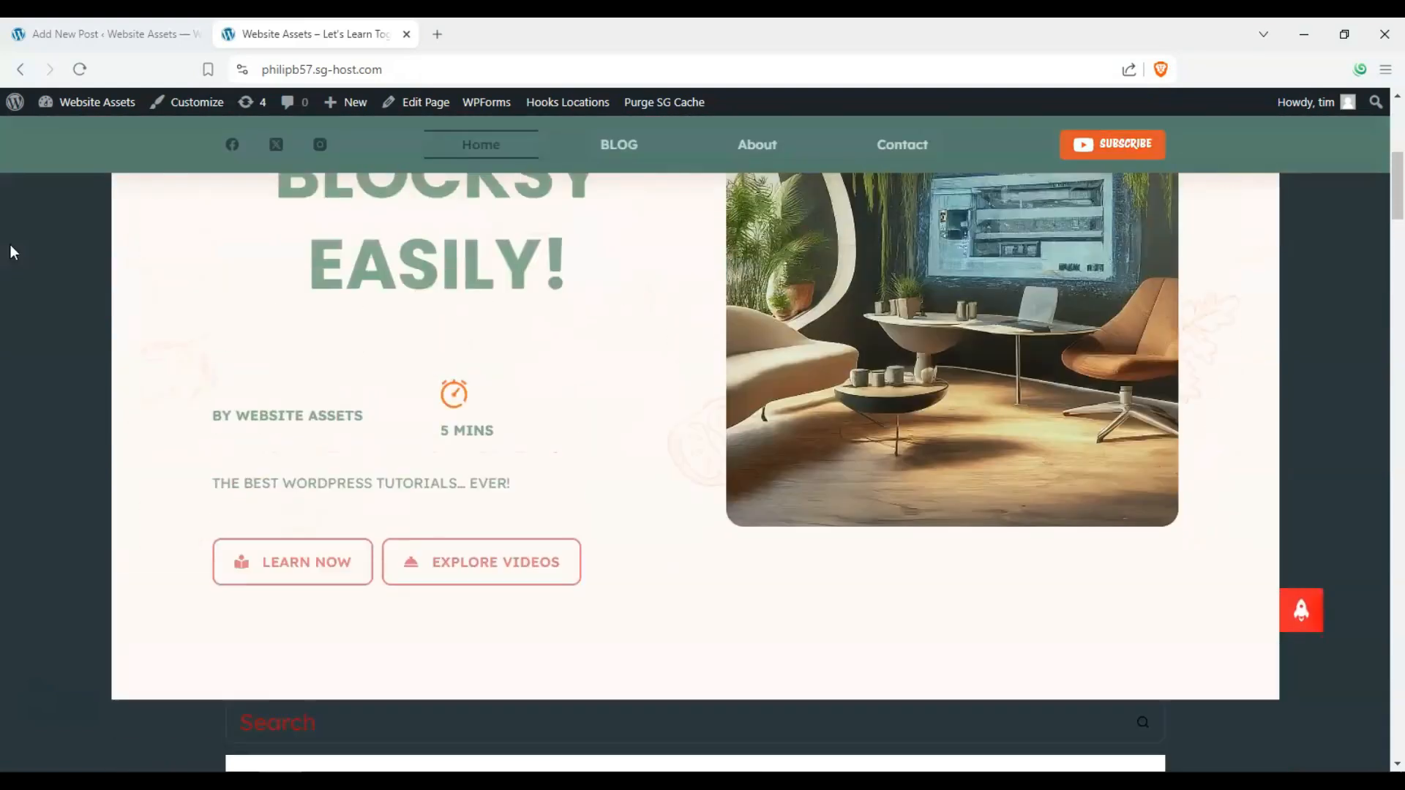
{"action": "scroll", "coordinate": [10, 245], "scroll_direction": "up", "scroll_amount": 5}
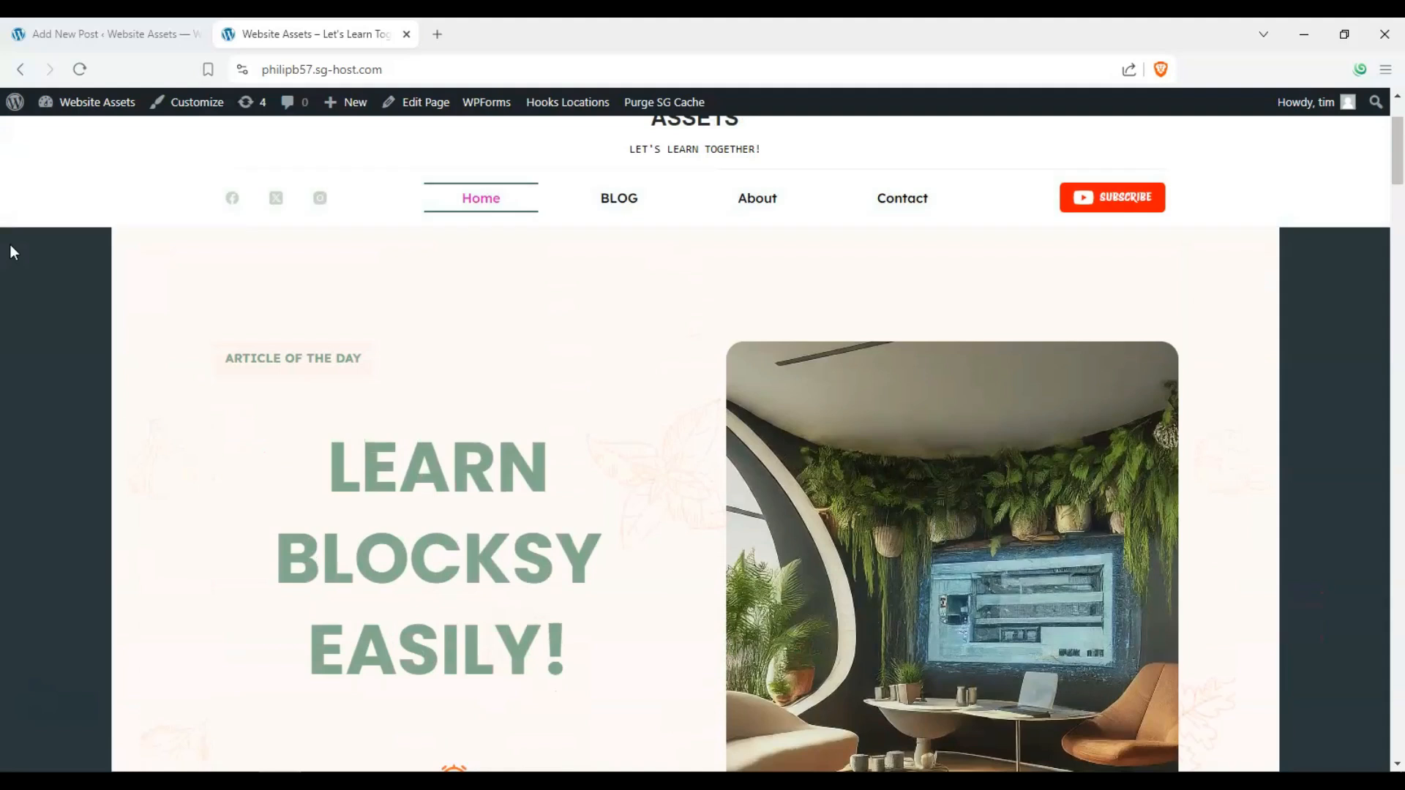